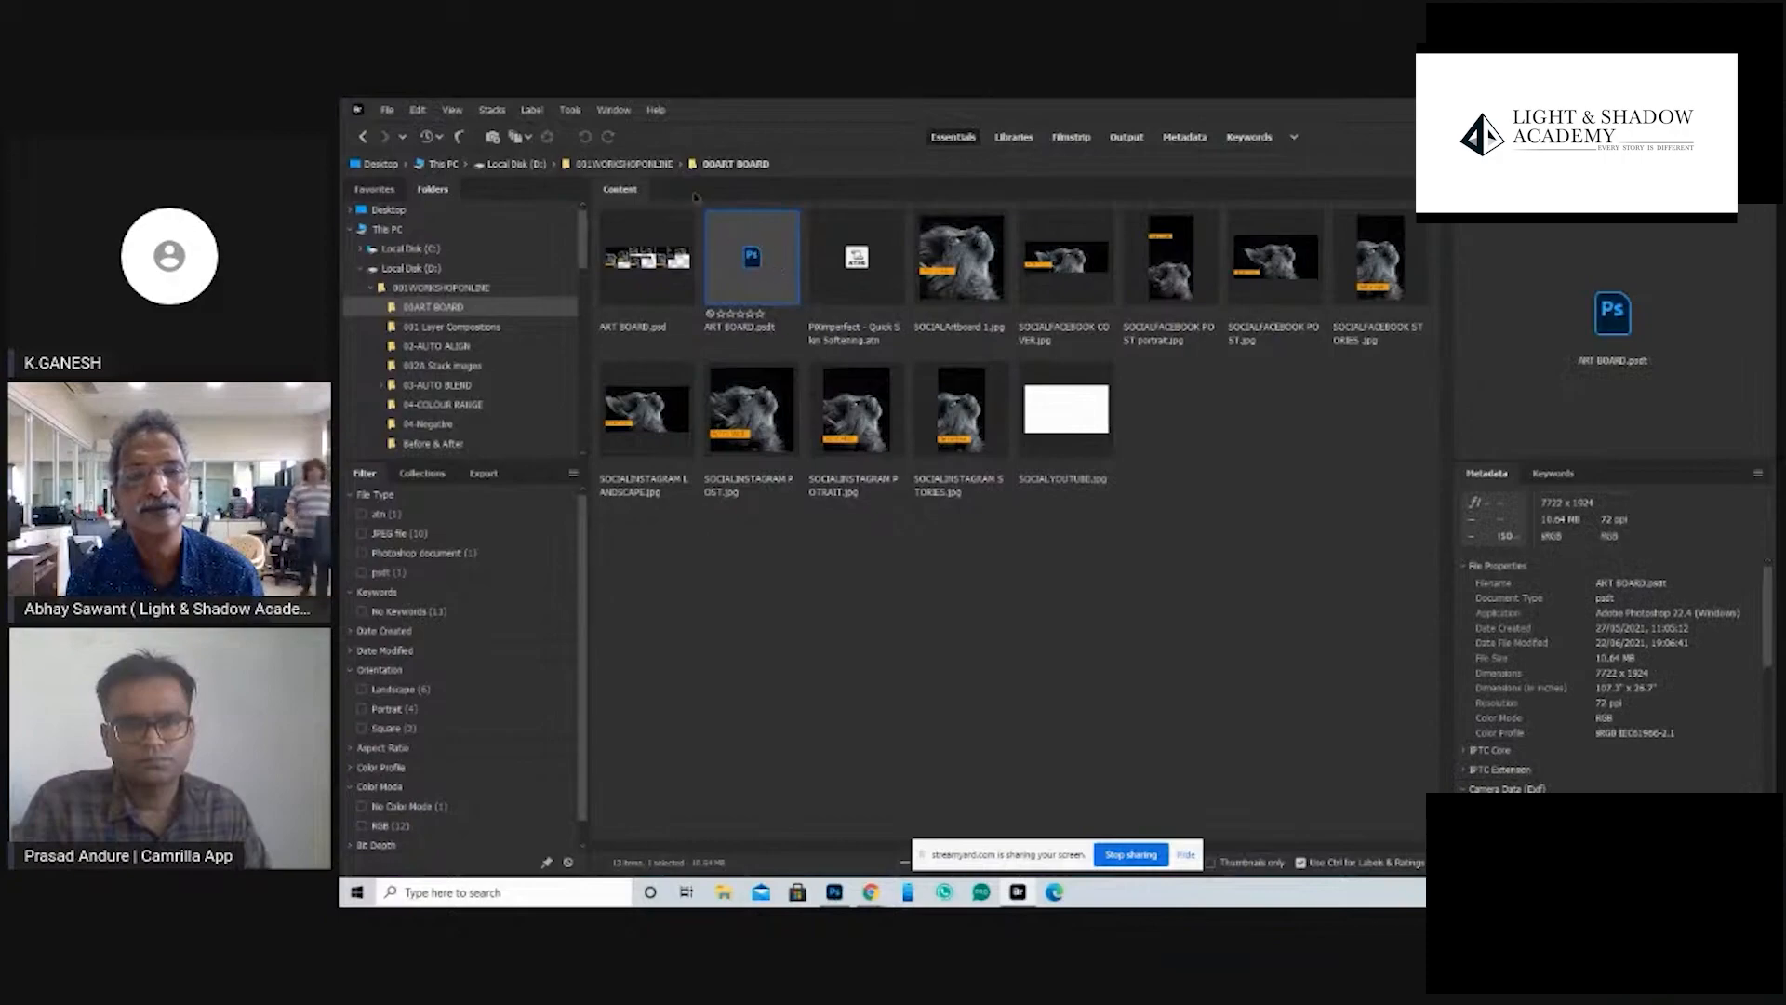
- Open the Social Media size image from the workshop folder in Photoshop
left_click(651, 166)
double_click(989, 715)
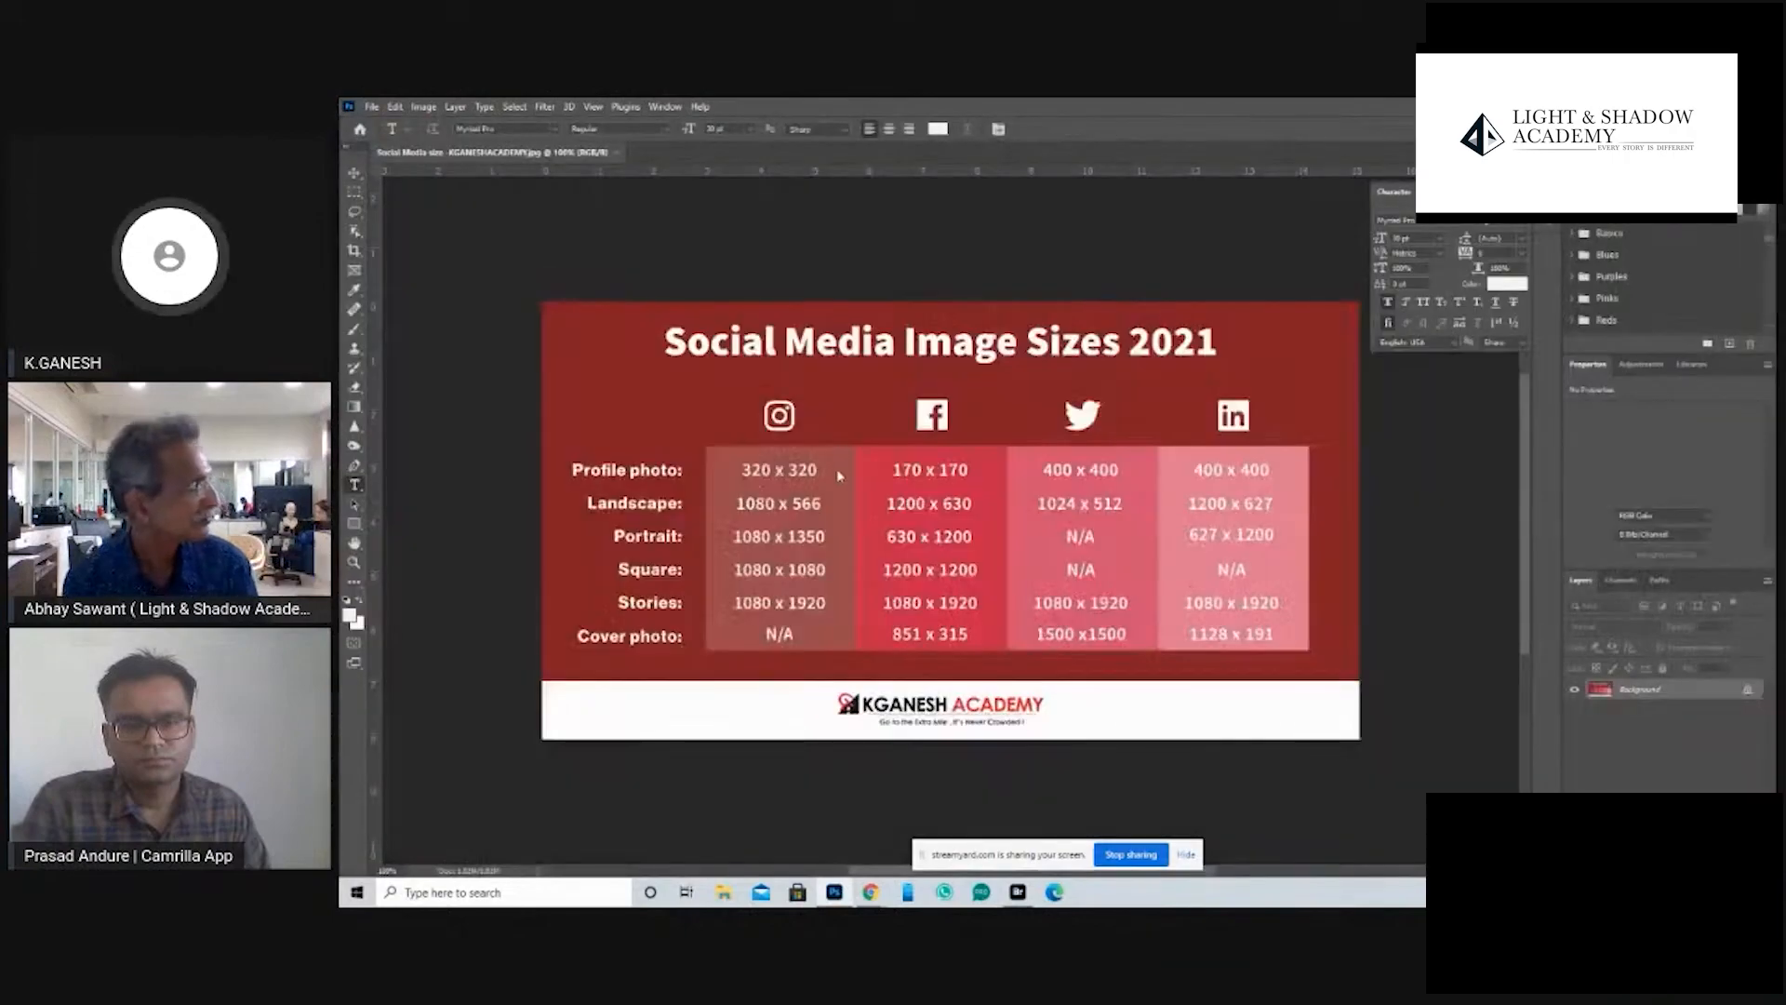
left_click(862, 544)
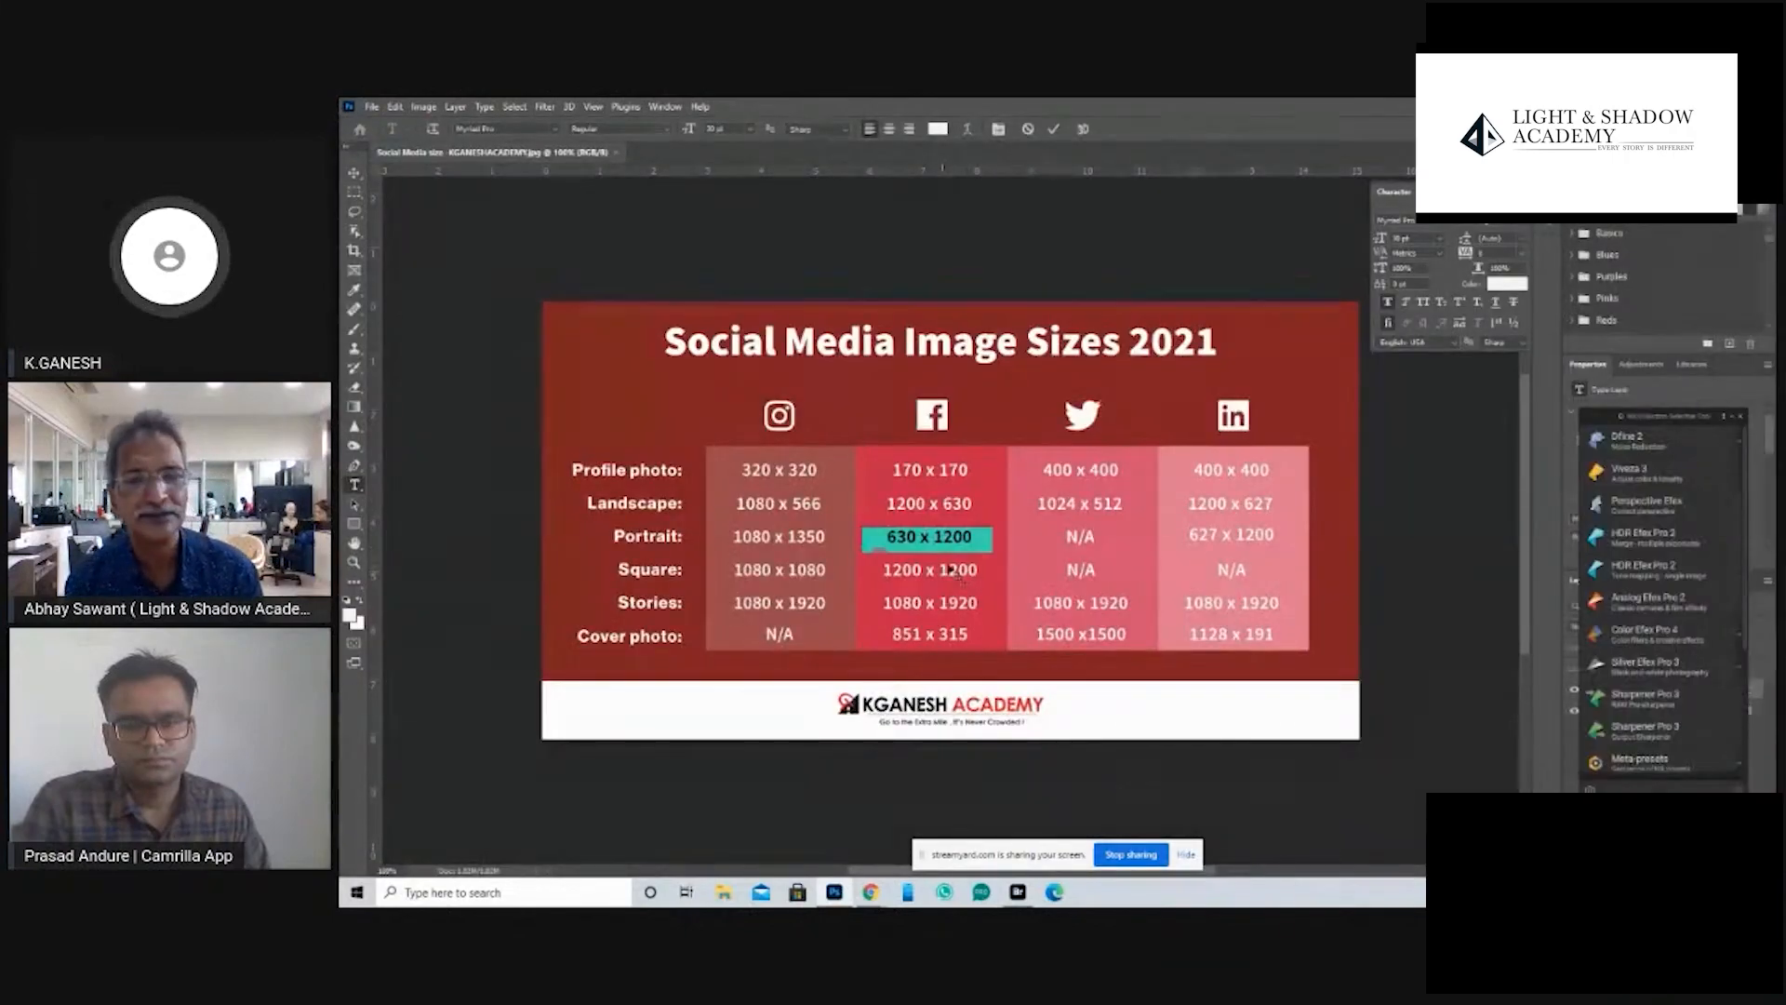
key("ctrl+Return")
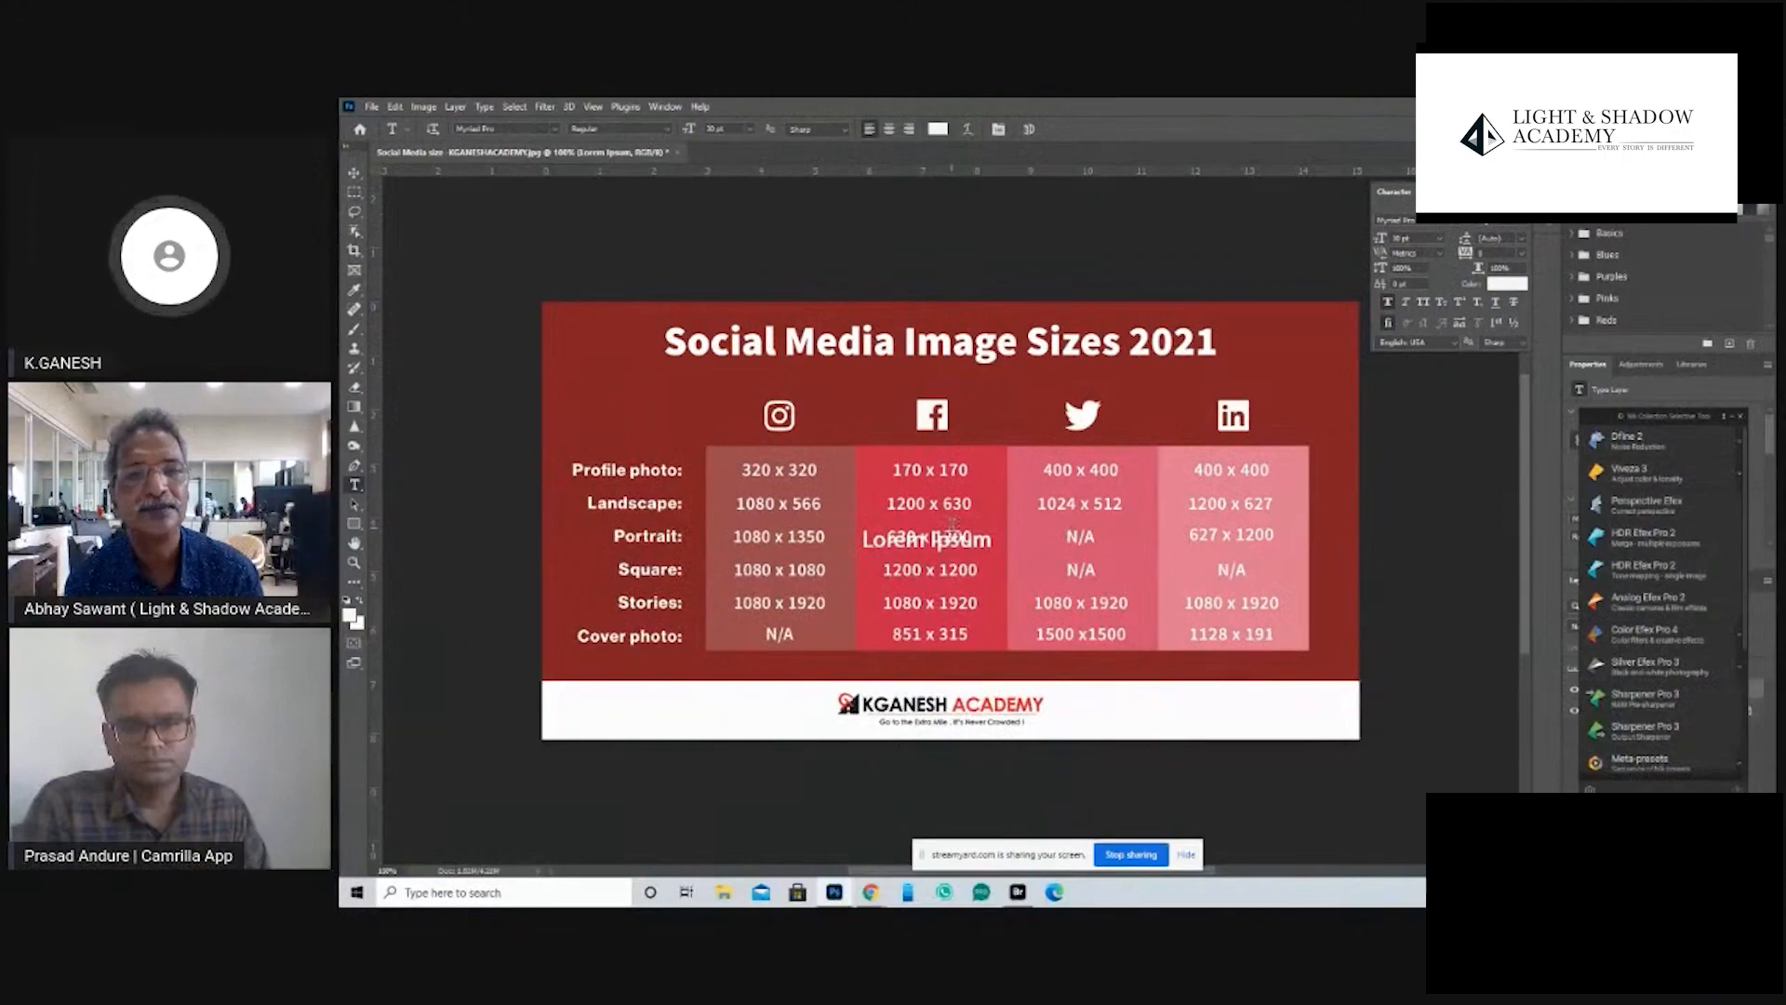
key("ctrl+z")
- Examine the Instagram and Facebook dimensions in the social media image sizes table at close range
key("z")
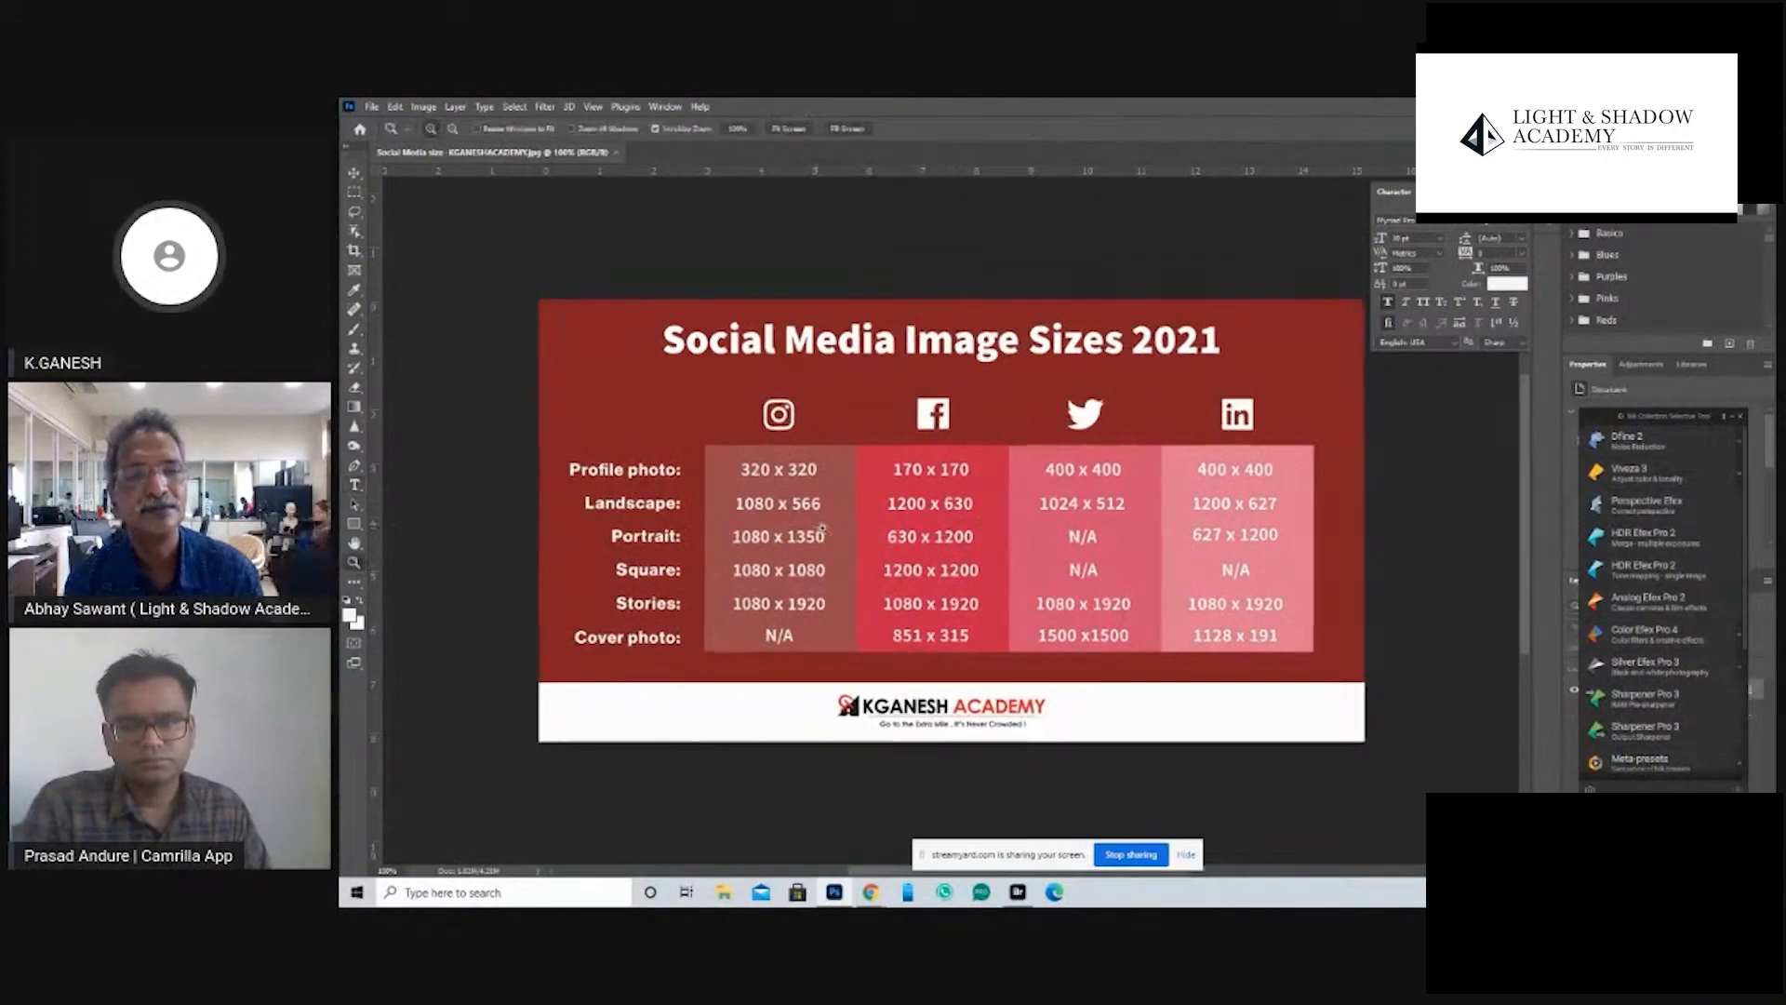
left_click_drag(822, 530, 938, 529)
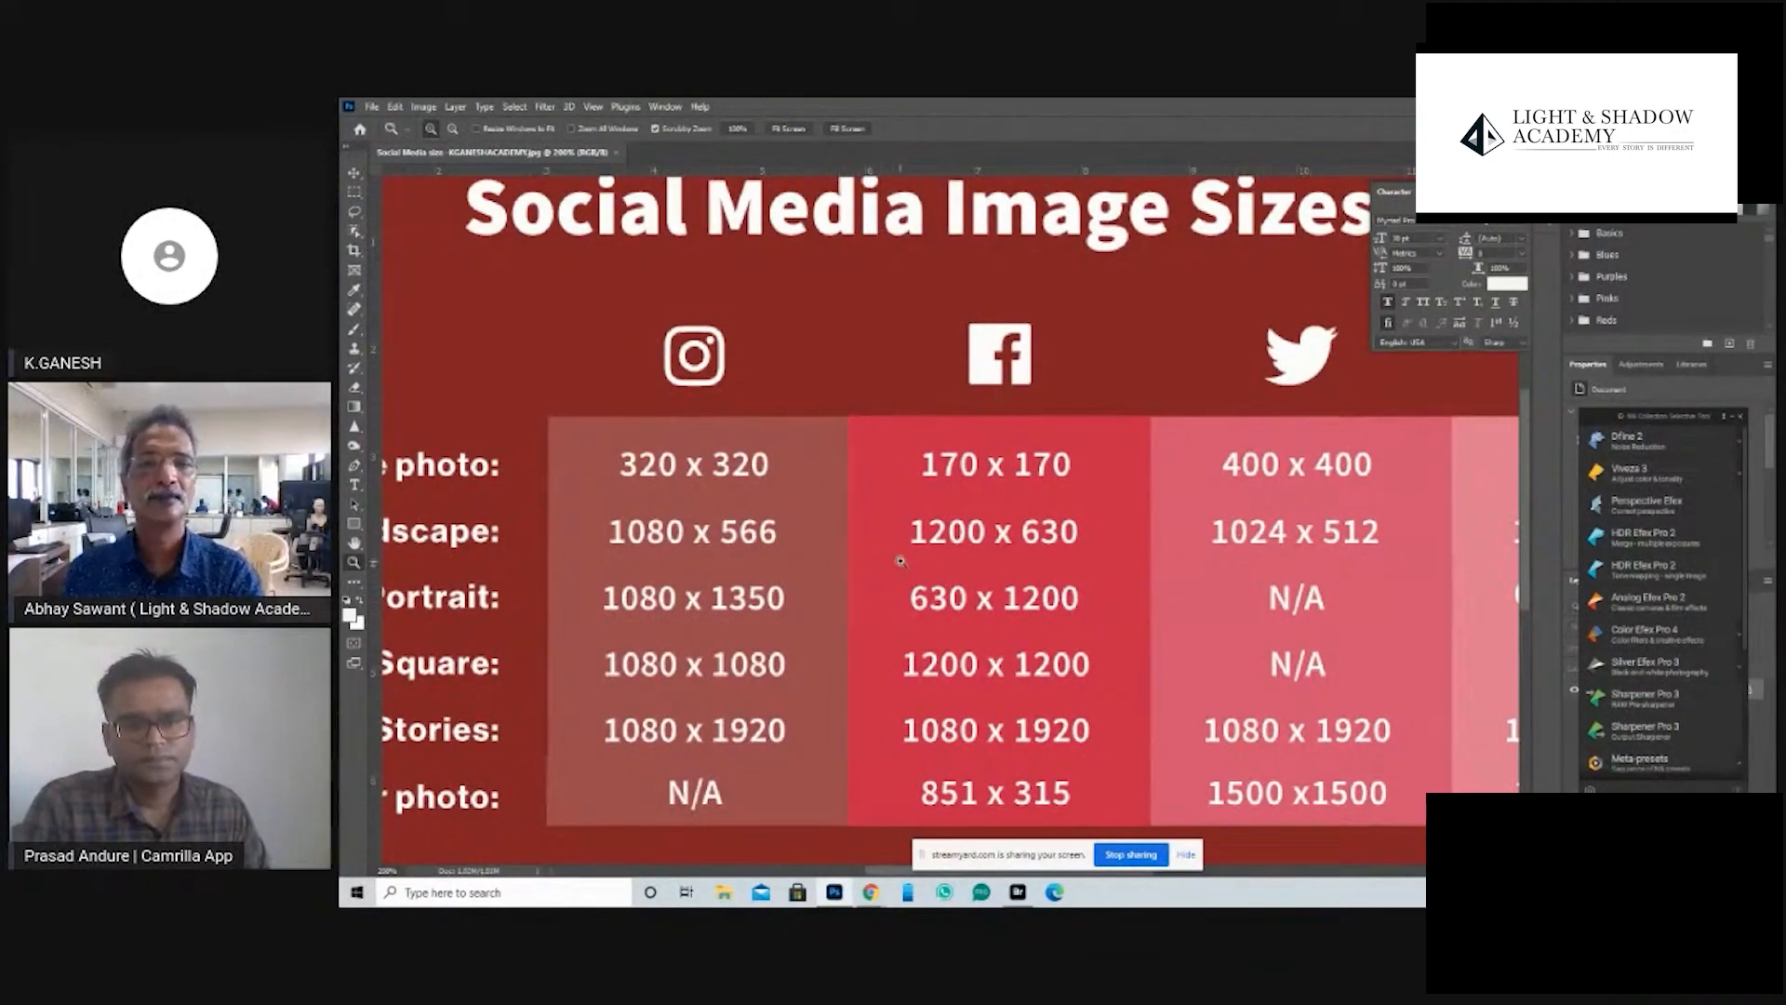
key("ctrl+minus")
key("ctrl+minus")
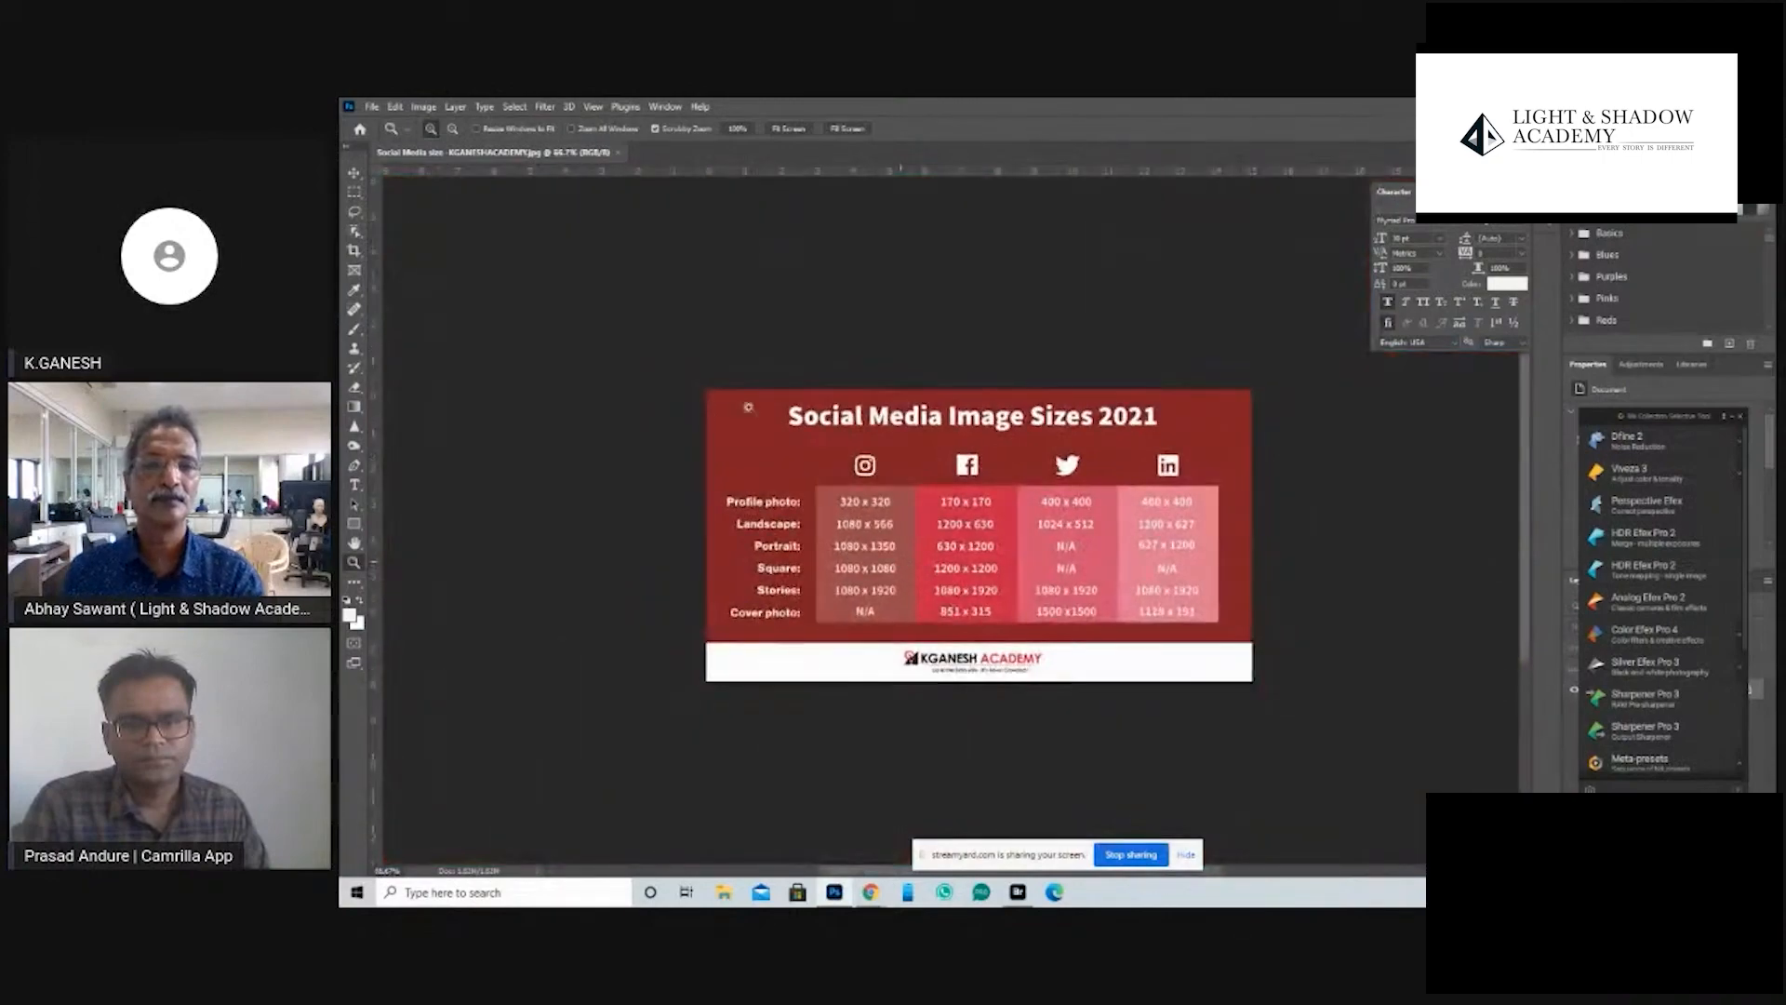
left_click(372, 106)
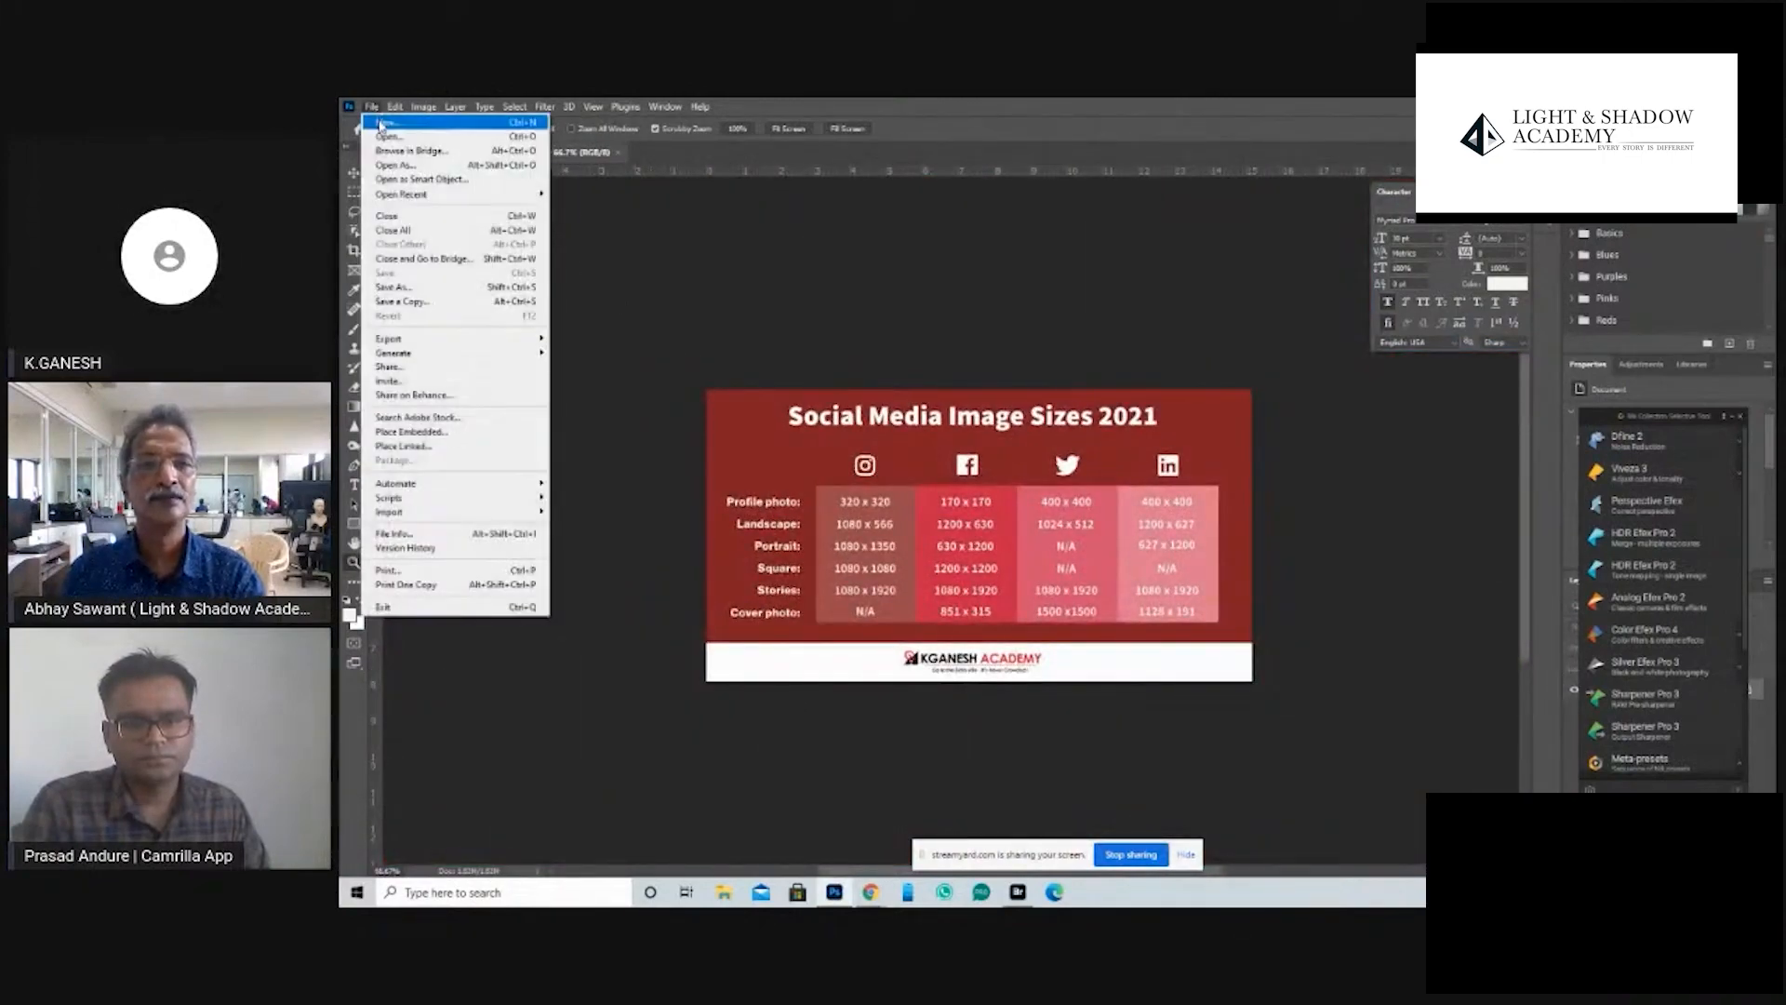
left_click(383, 123)
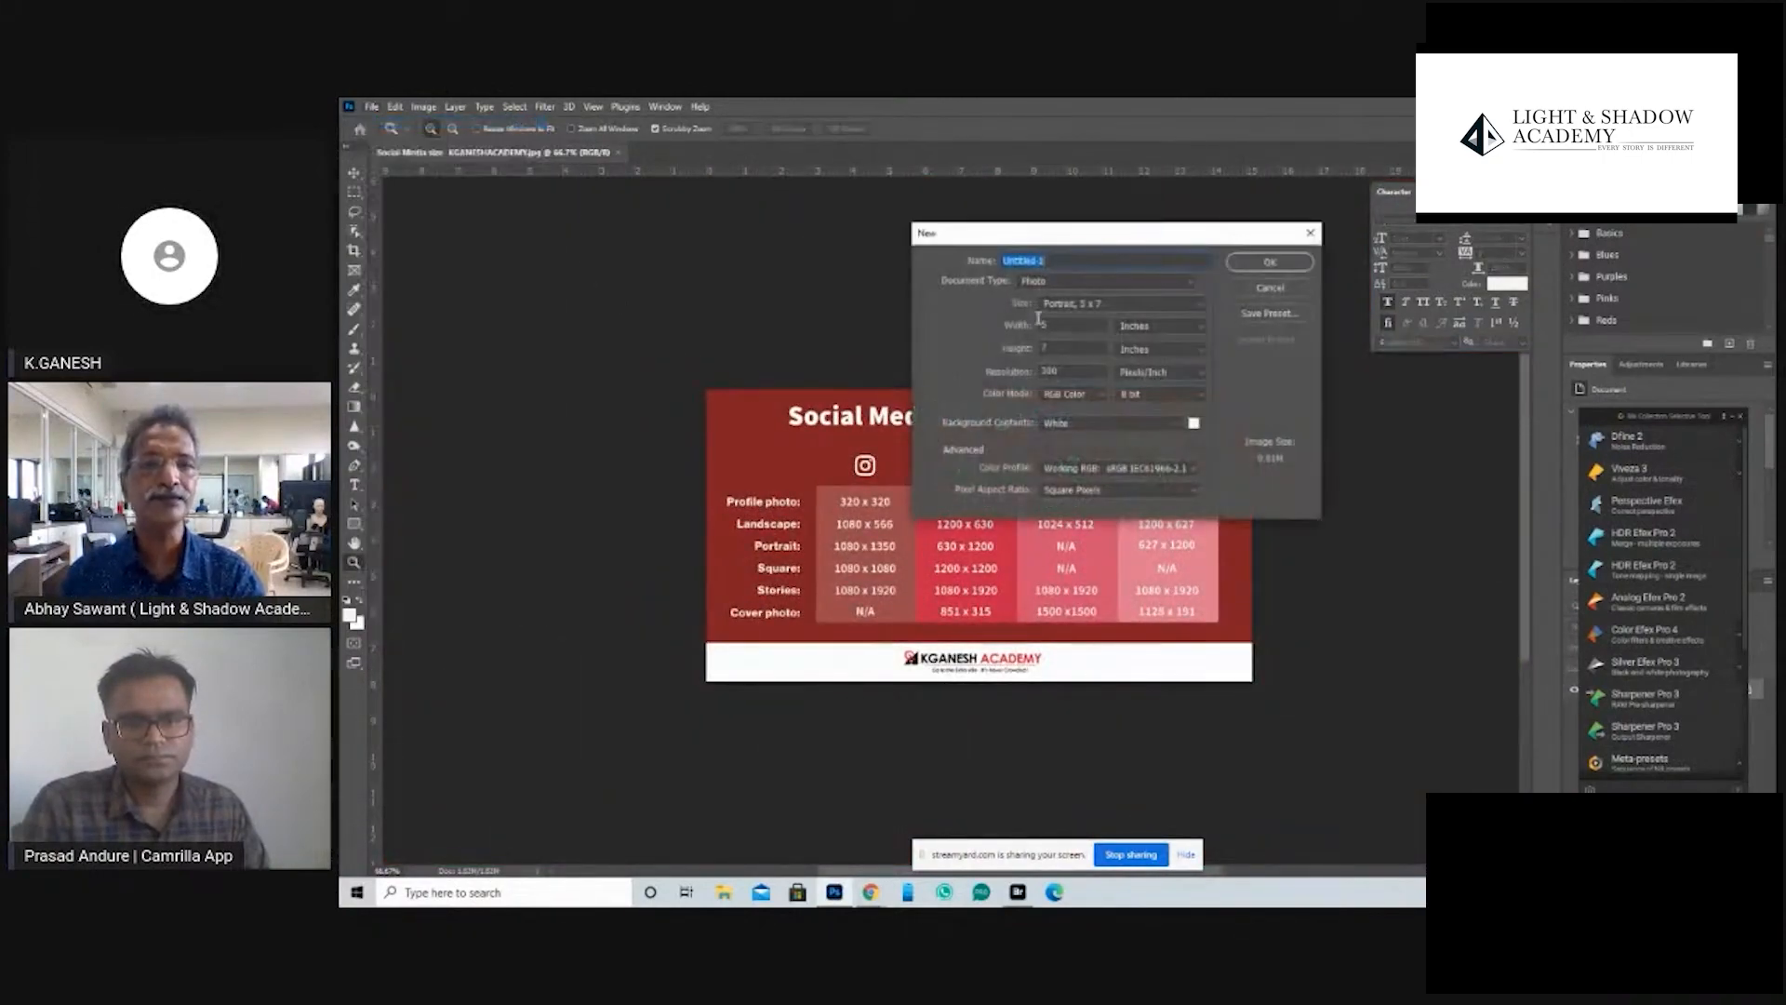
left_click_drag(1056, 240, 1067, 385)
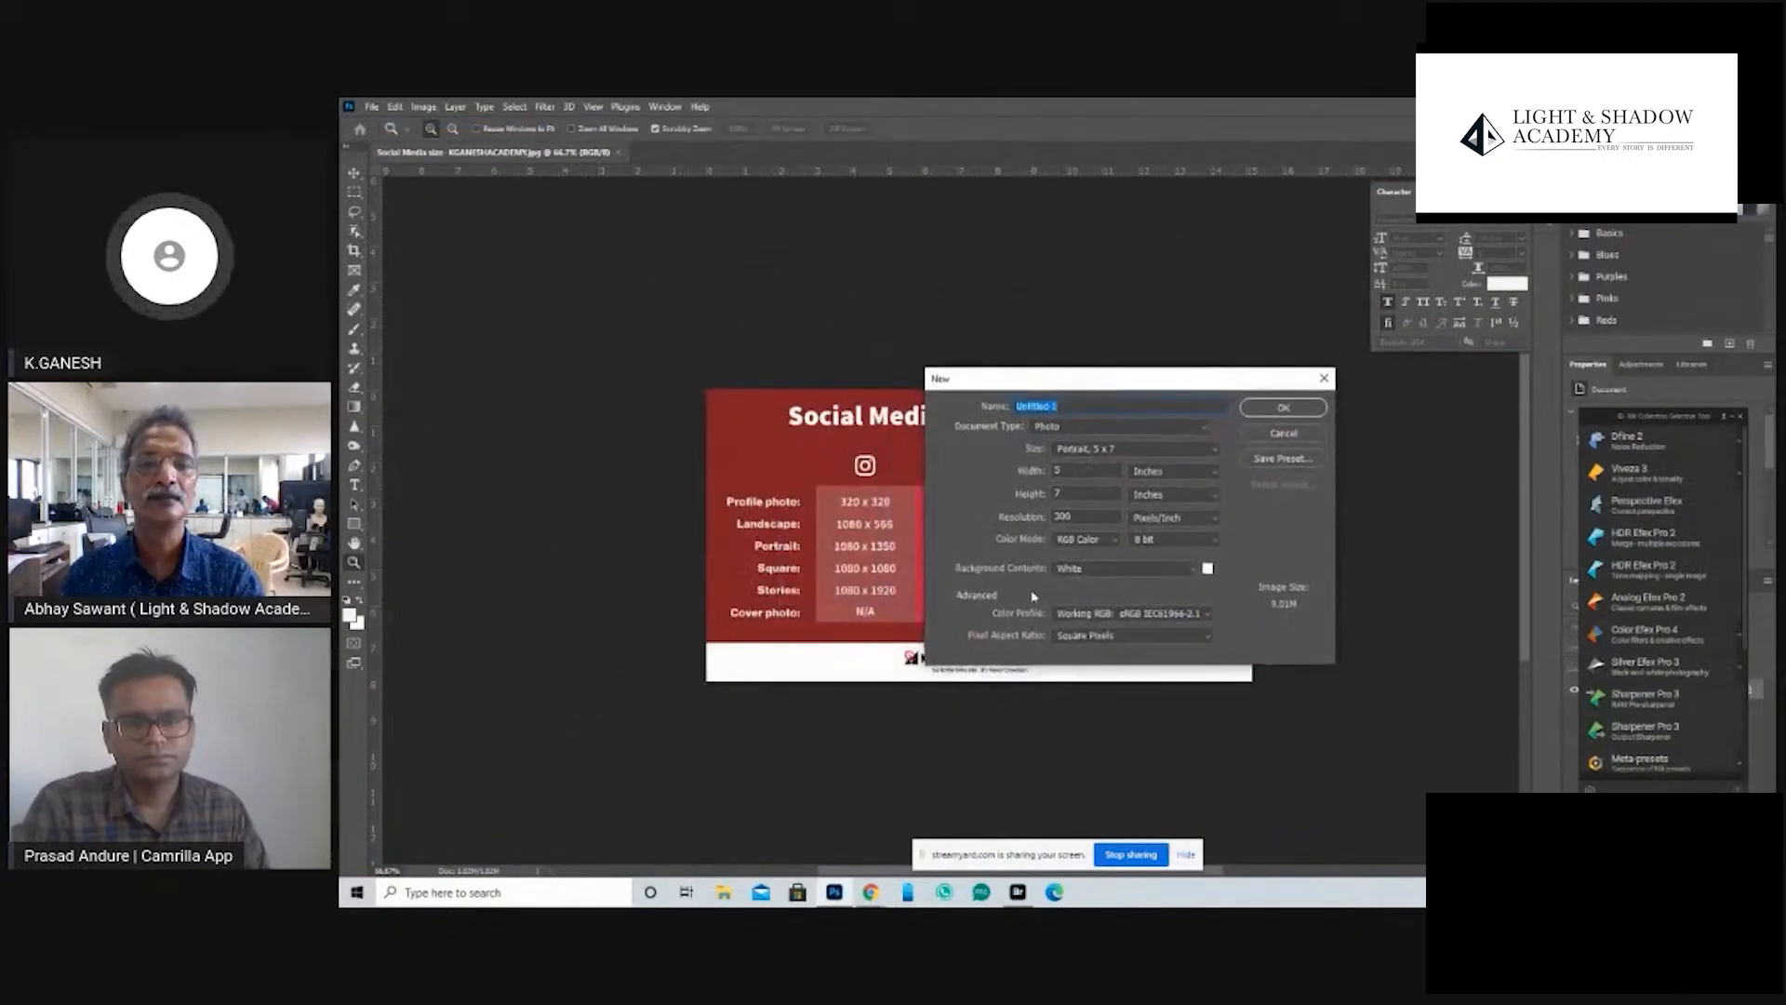
left_click(1276, 434)
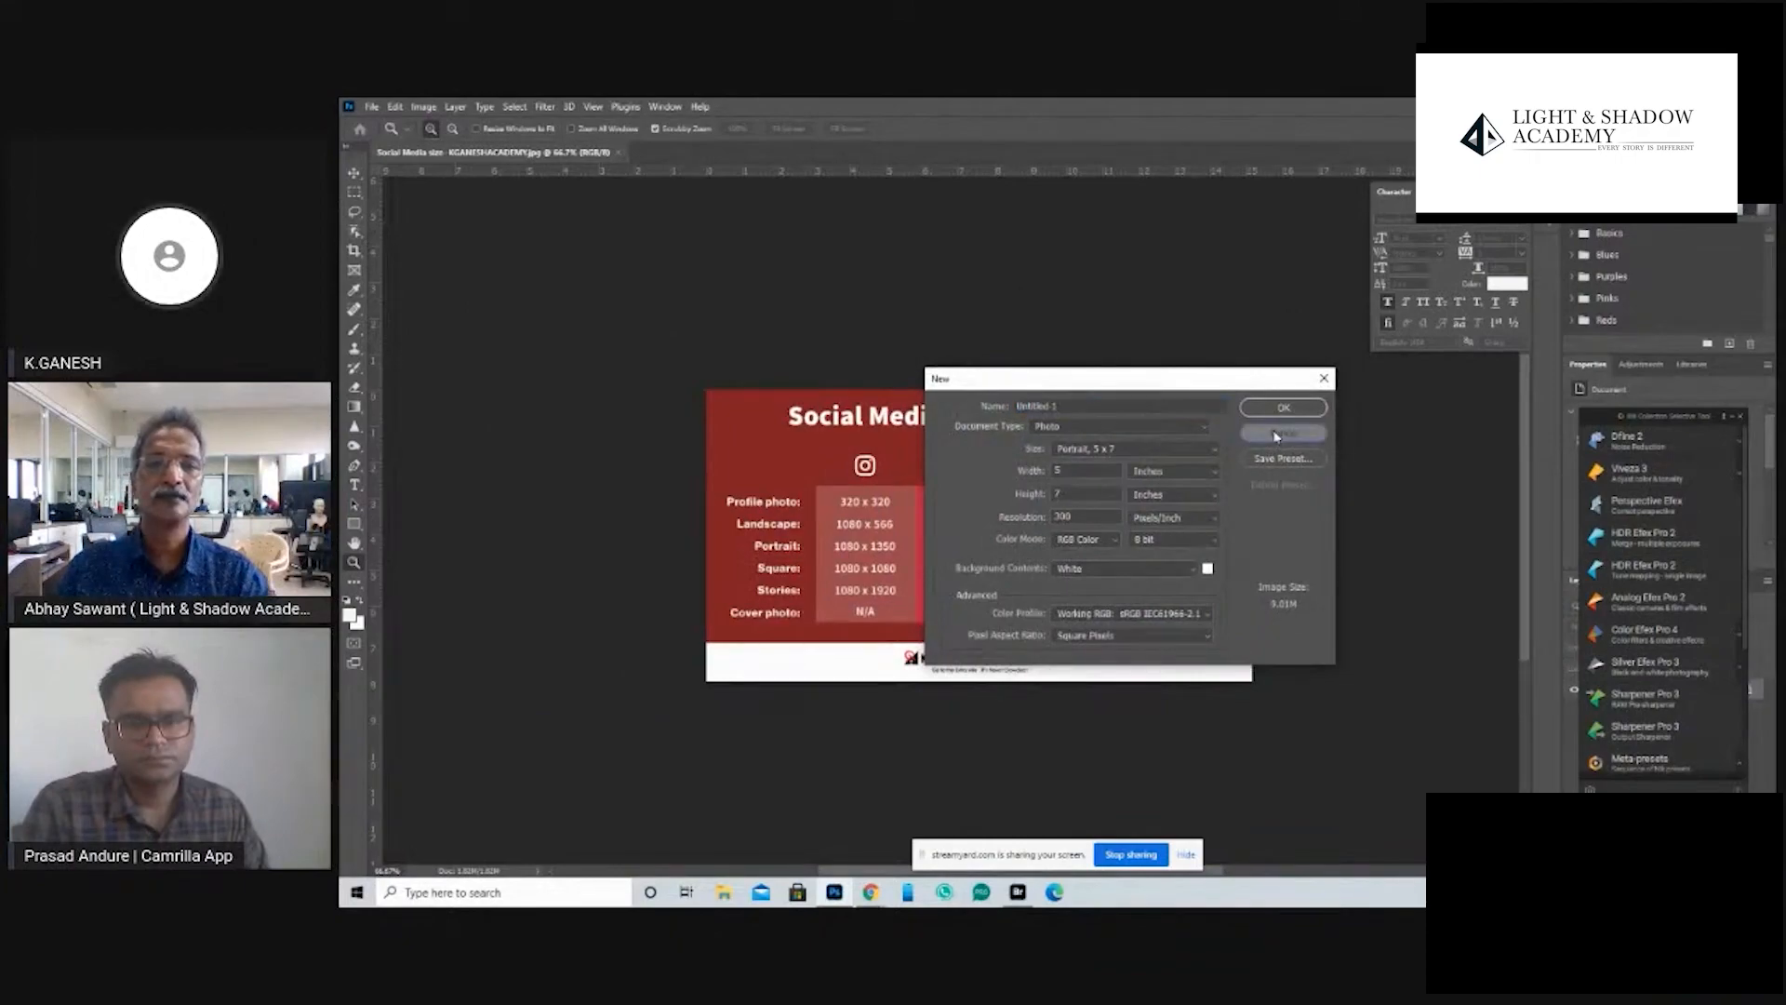
- Open the General preferences and review the legacy New Document interface option
left_click(372, 107)
mouse_move(394, 107)
mouse_move(484, 732)
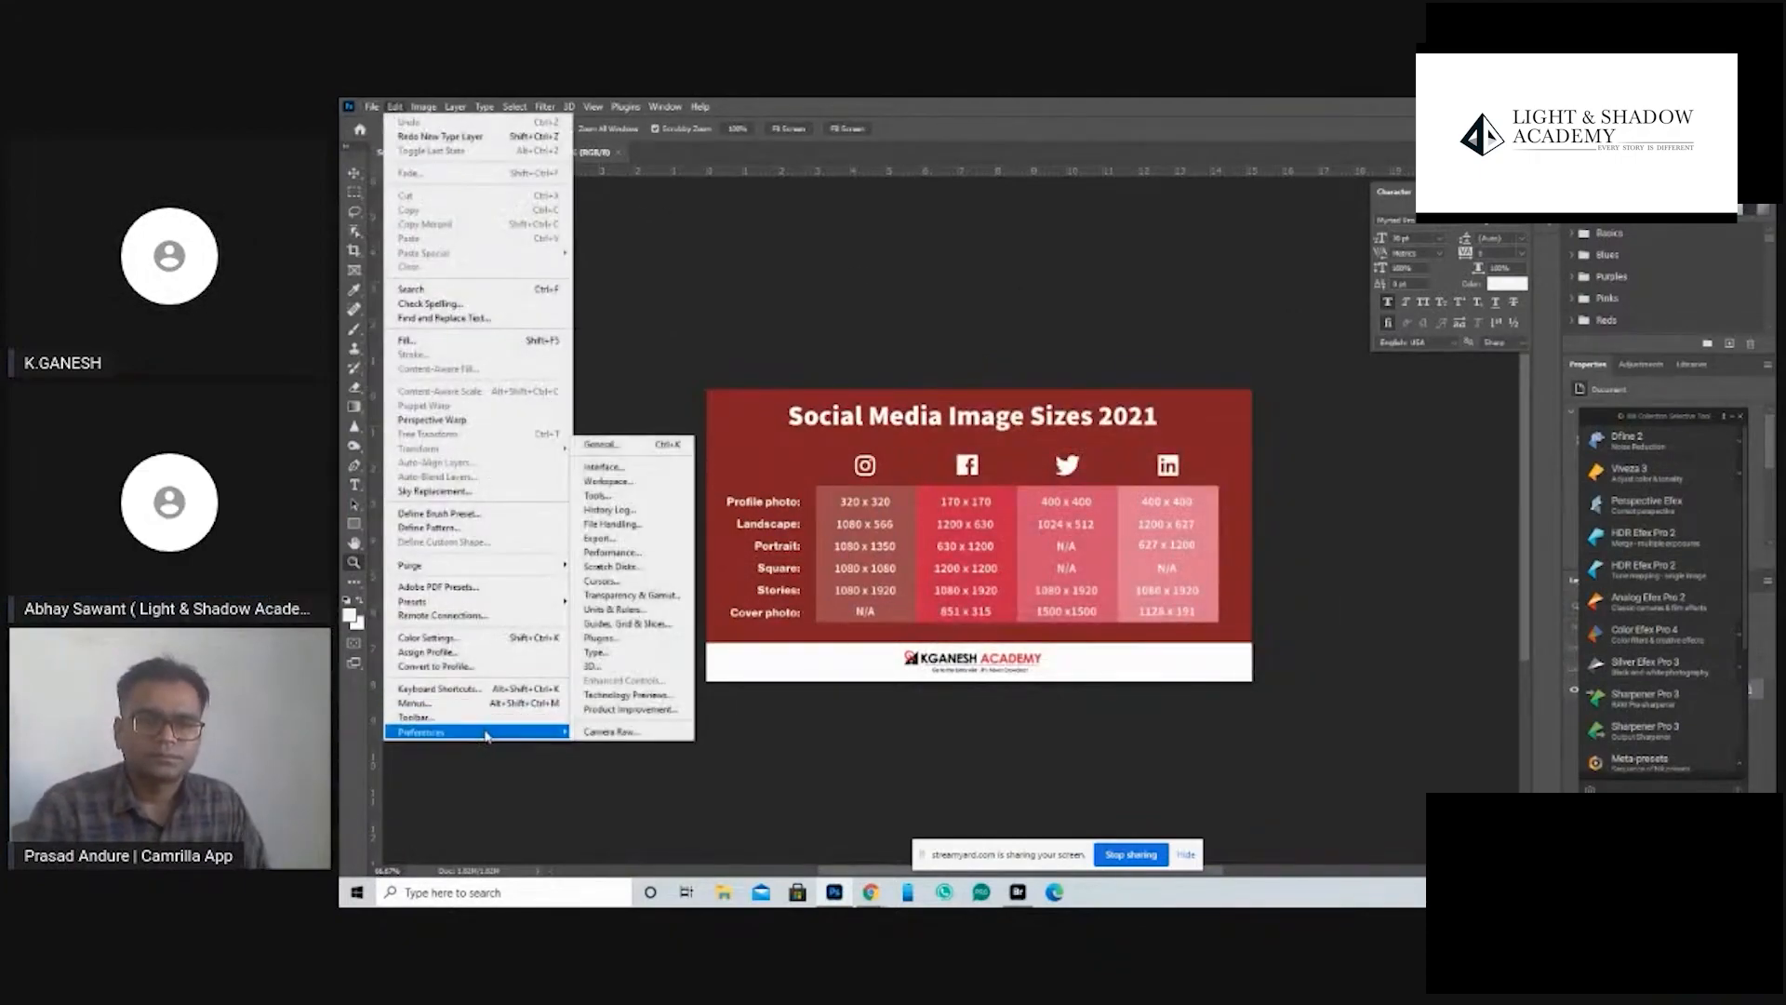
left_click(633, 447)
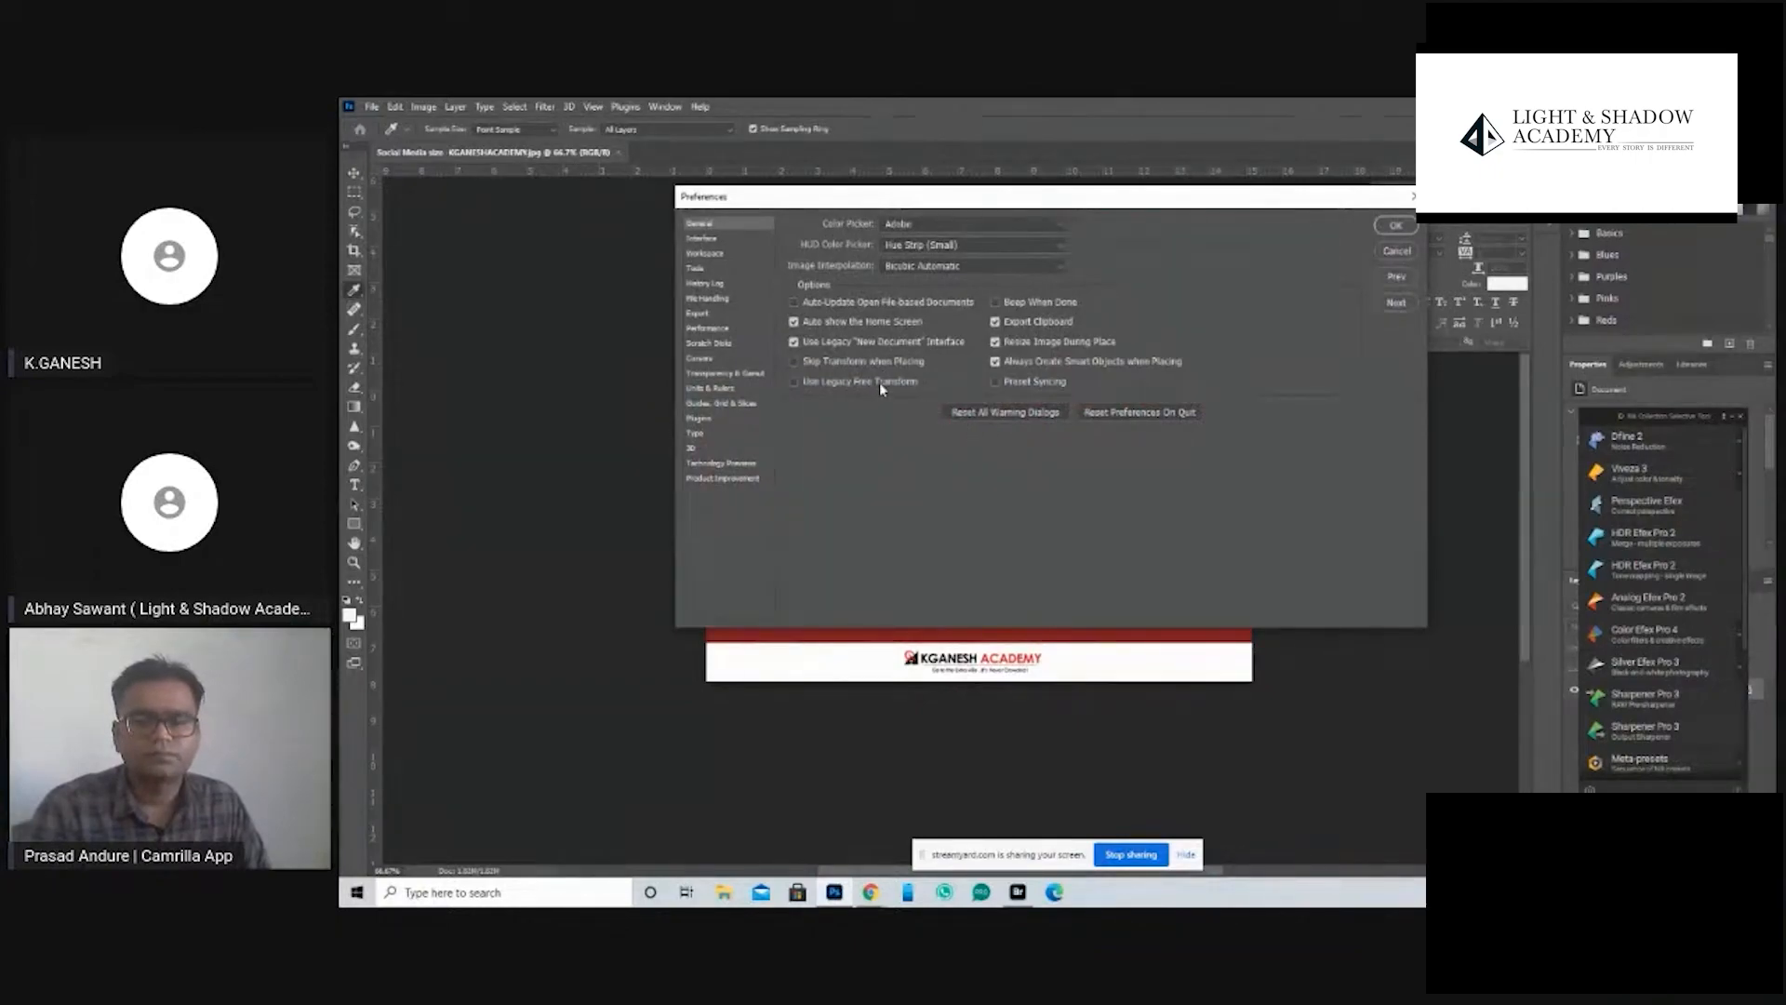
- Try the light gray interface color theme, restore the dark gray theme and accept the preferences
left_click(721, 240)
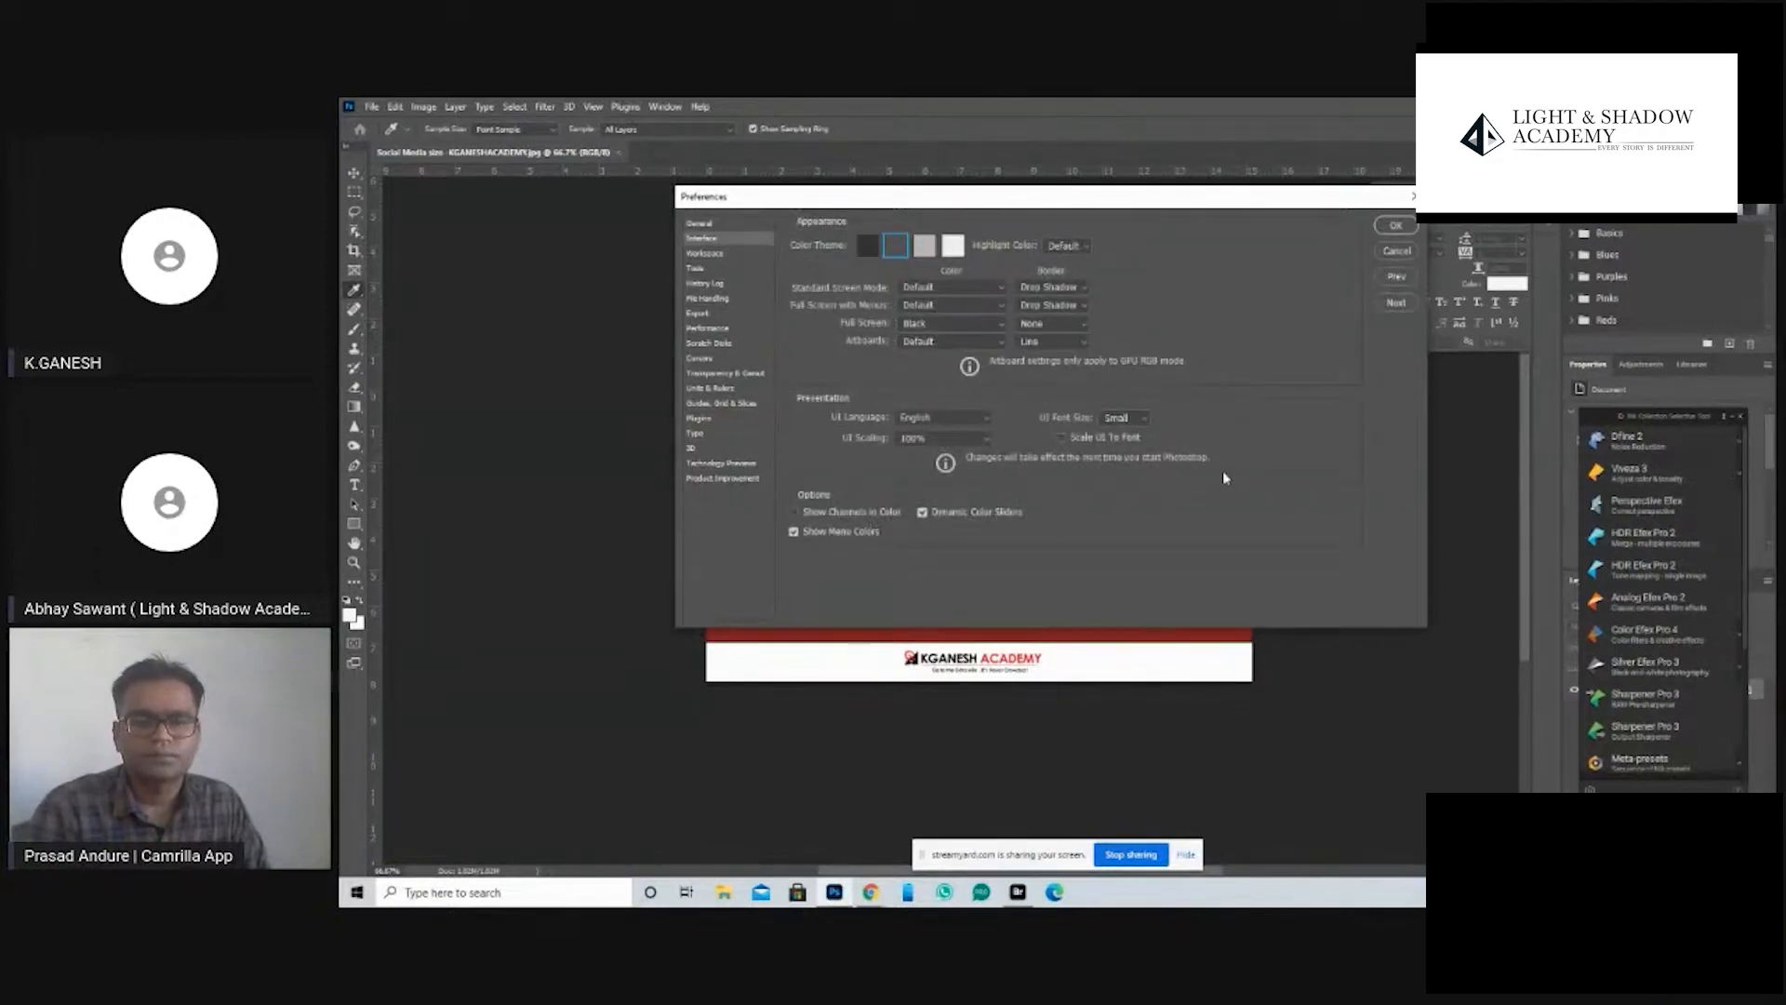
left_click(925, 247)
left_click(896, 246)
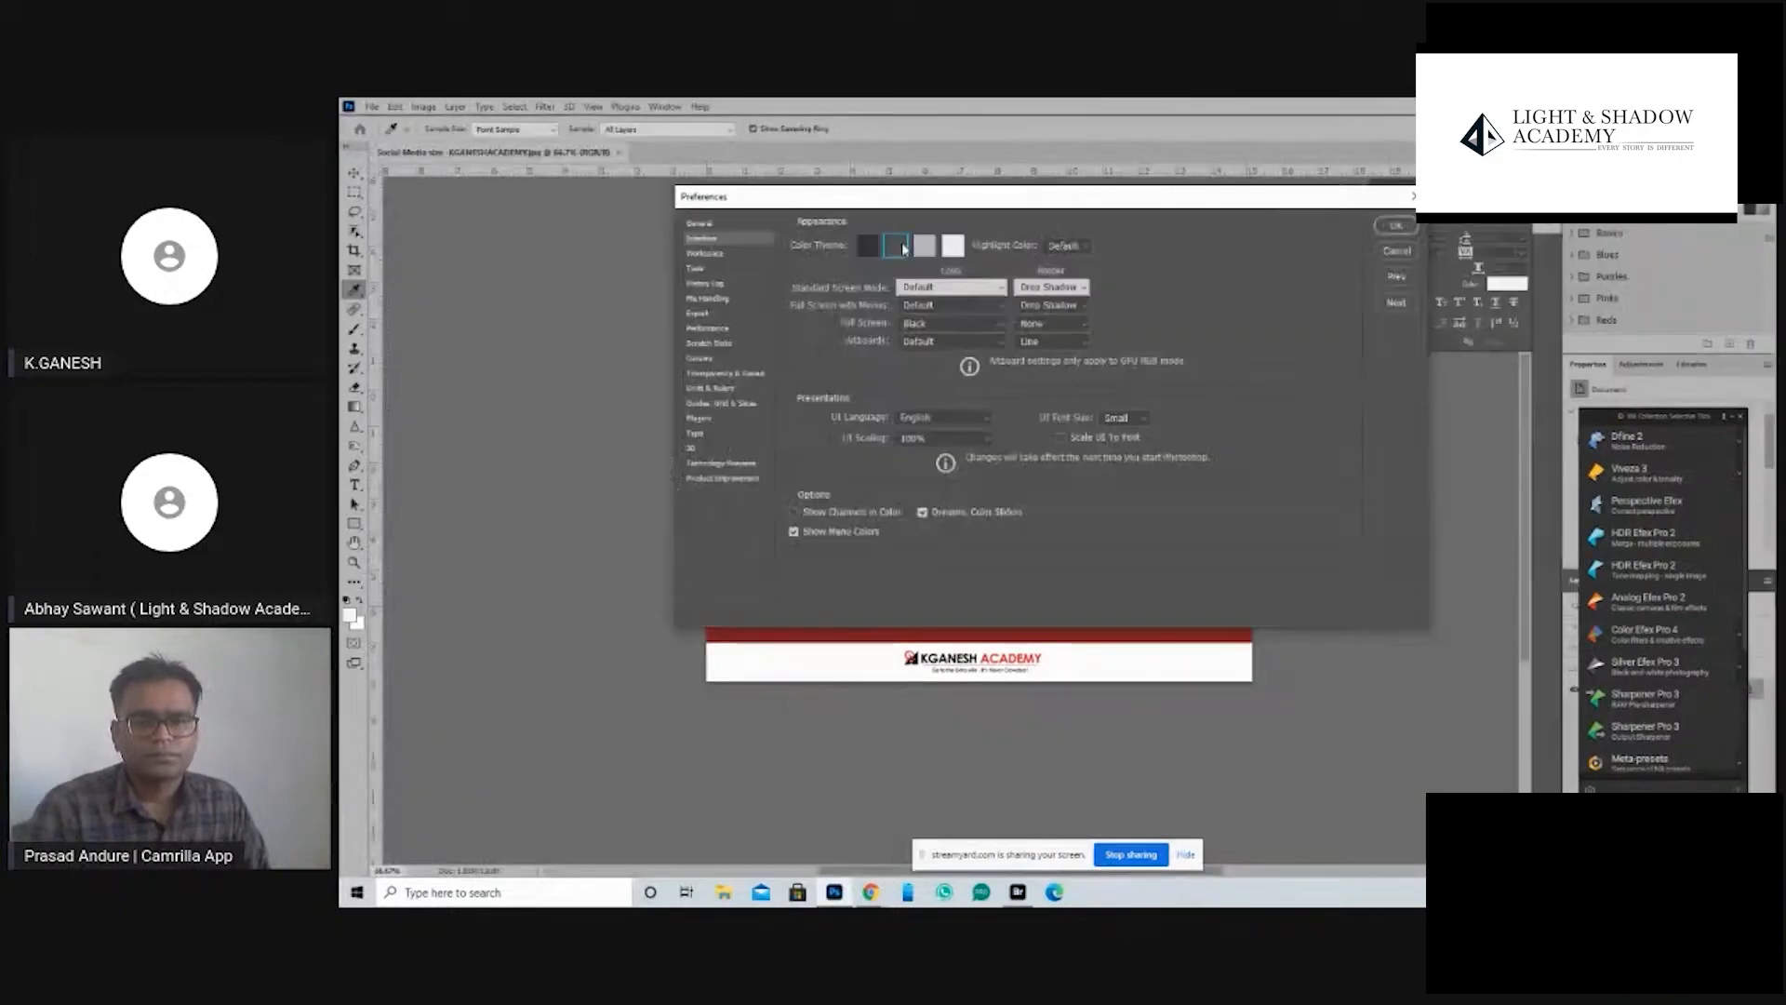
left_click(1403, 230)
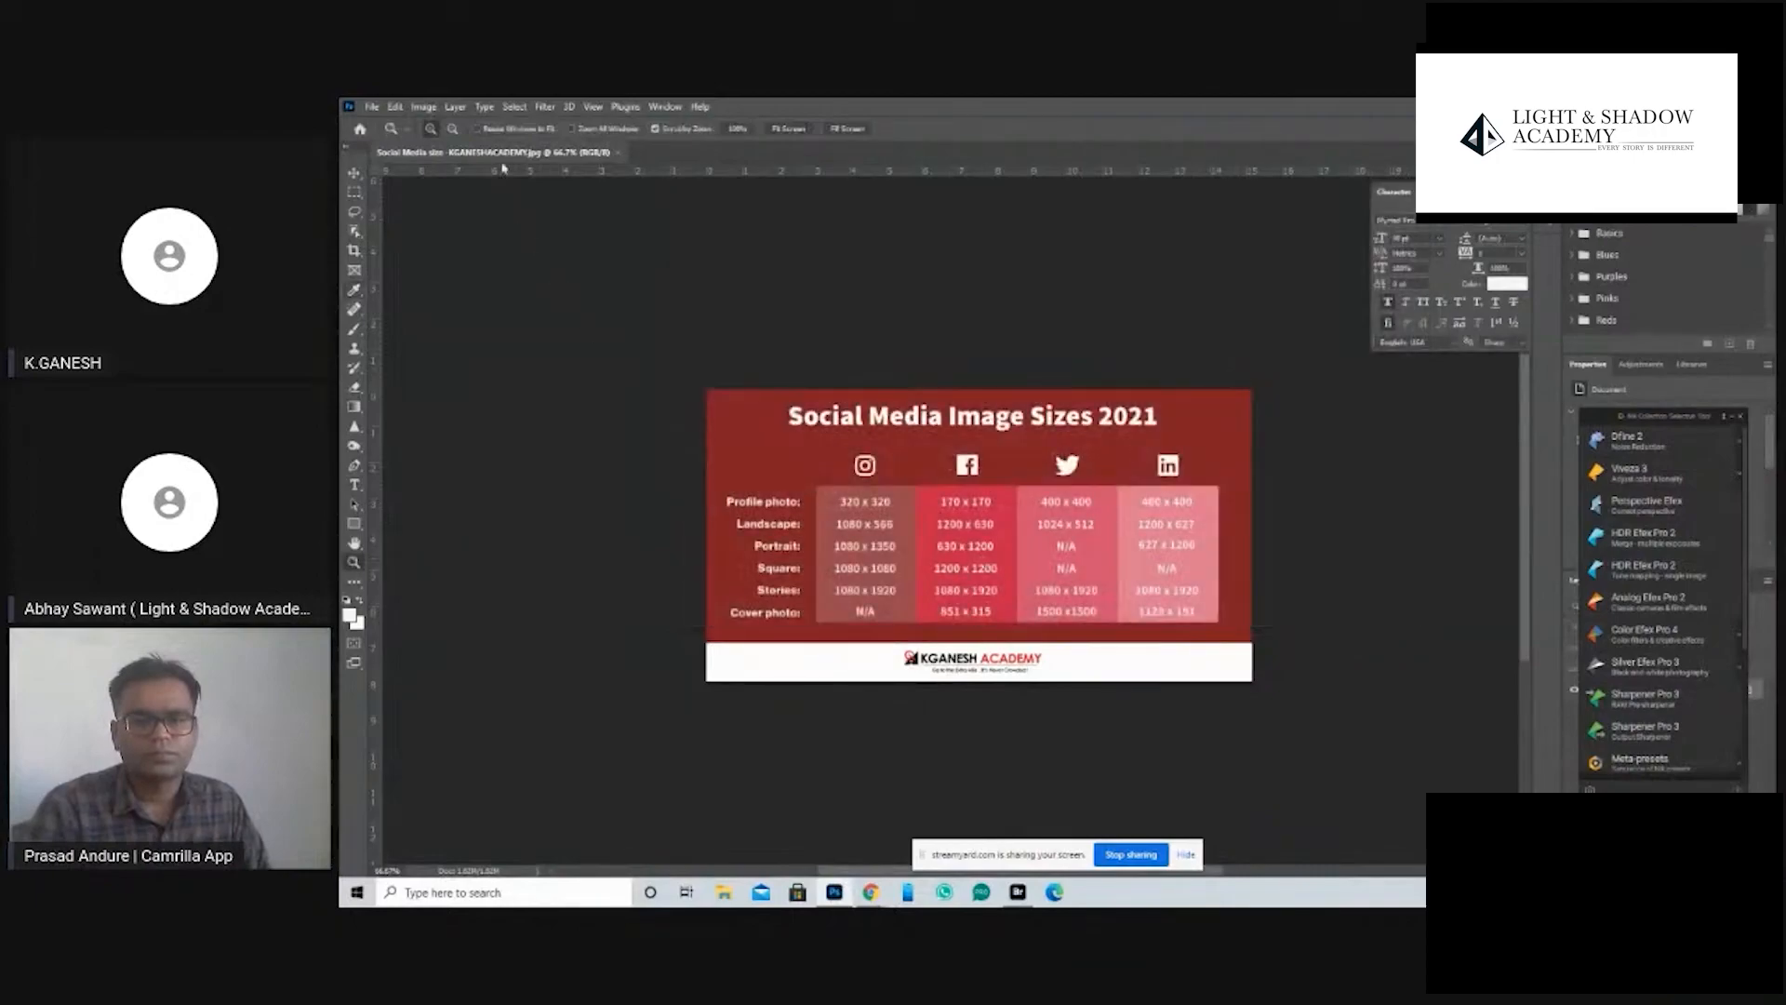
- Create a new Photo document, Portrait 5 x 7 inches at 300 pixels/inch, RGB Color, with a white background
left_click(385, 112)
left_click(391, 122)
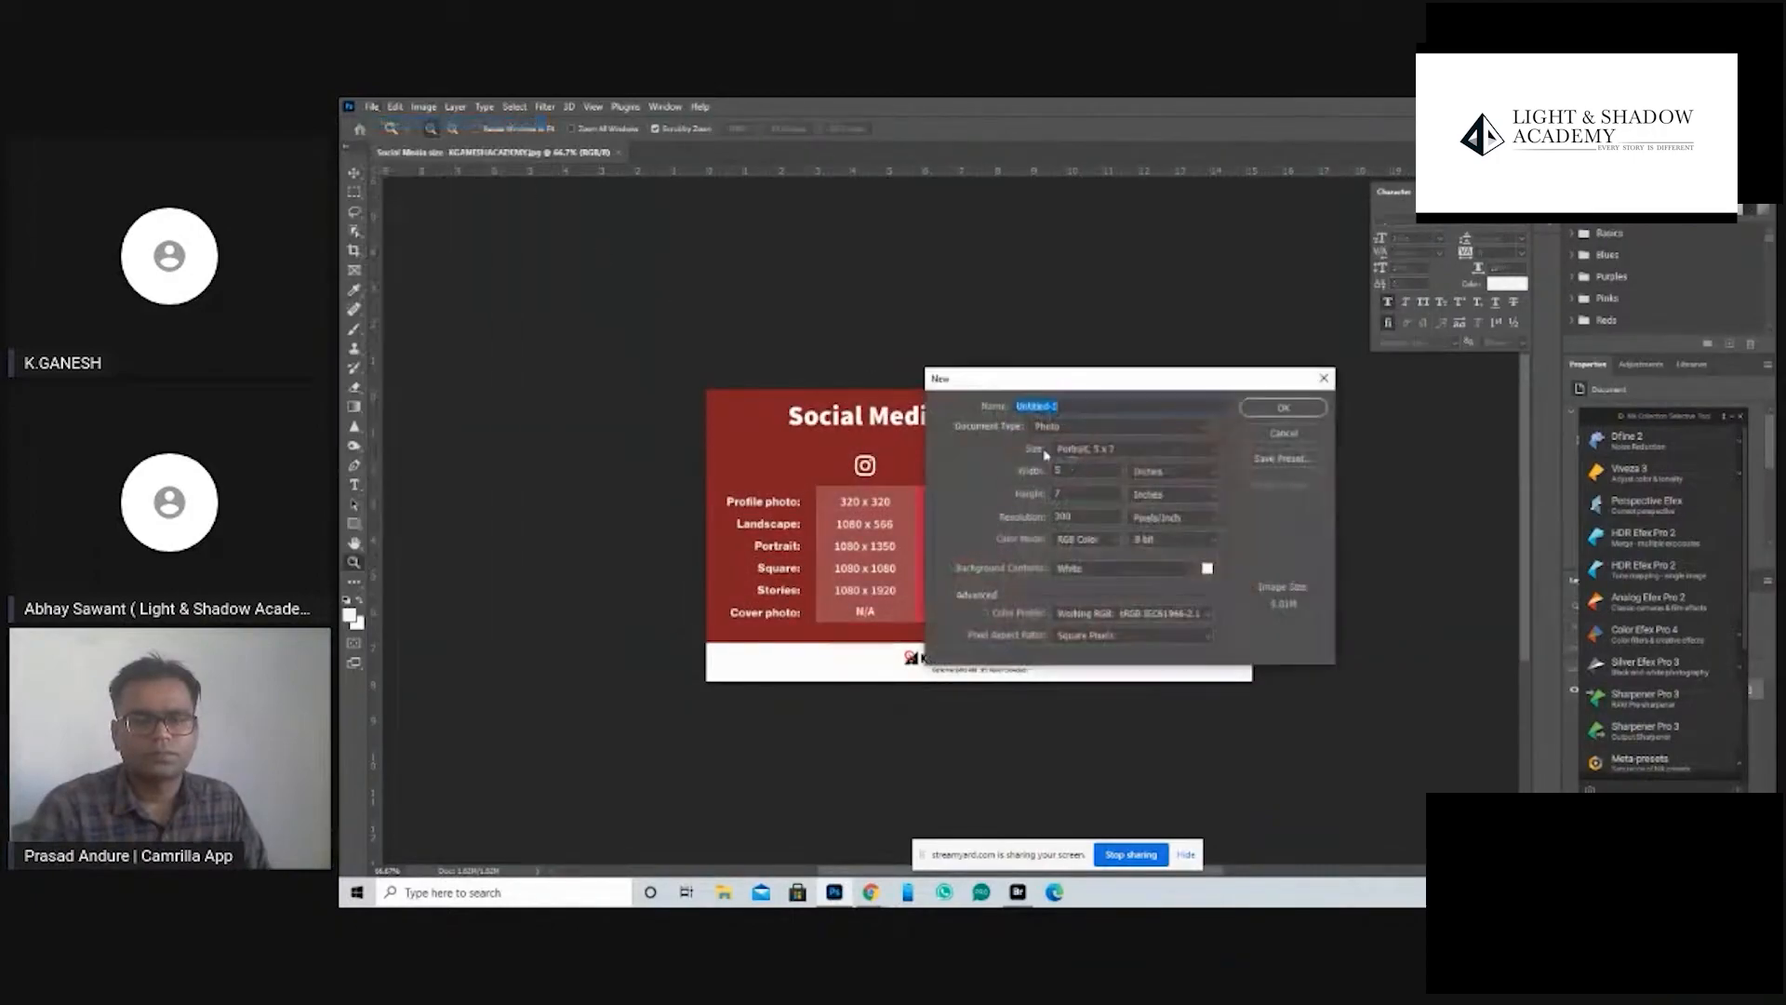
left_click_drag(1137, 395, 938, 303)
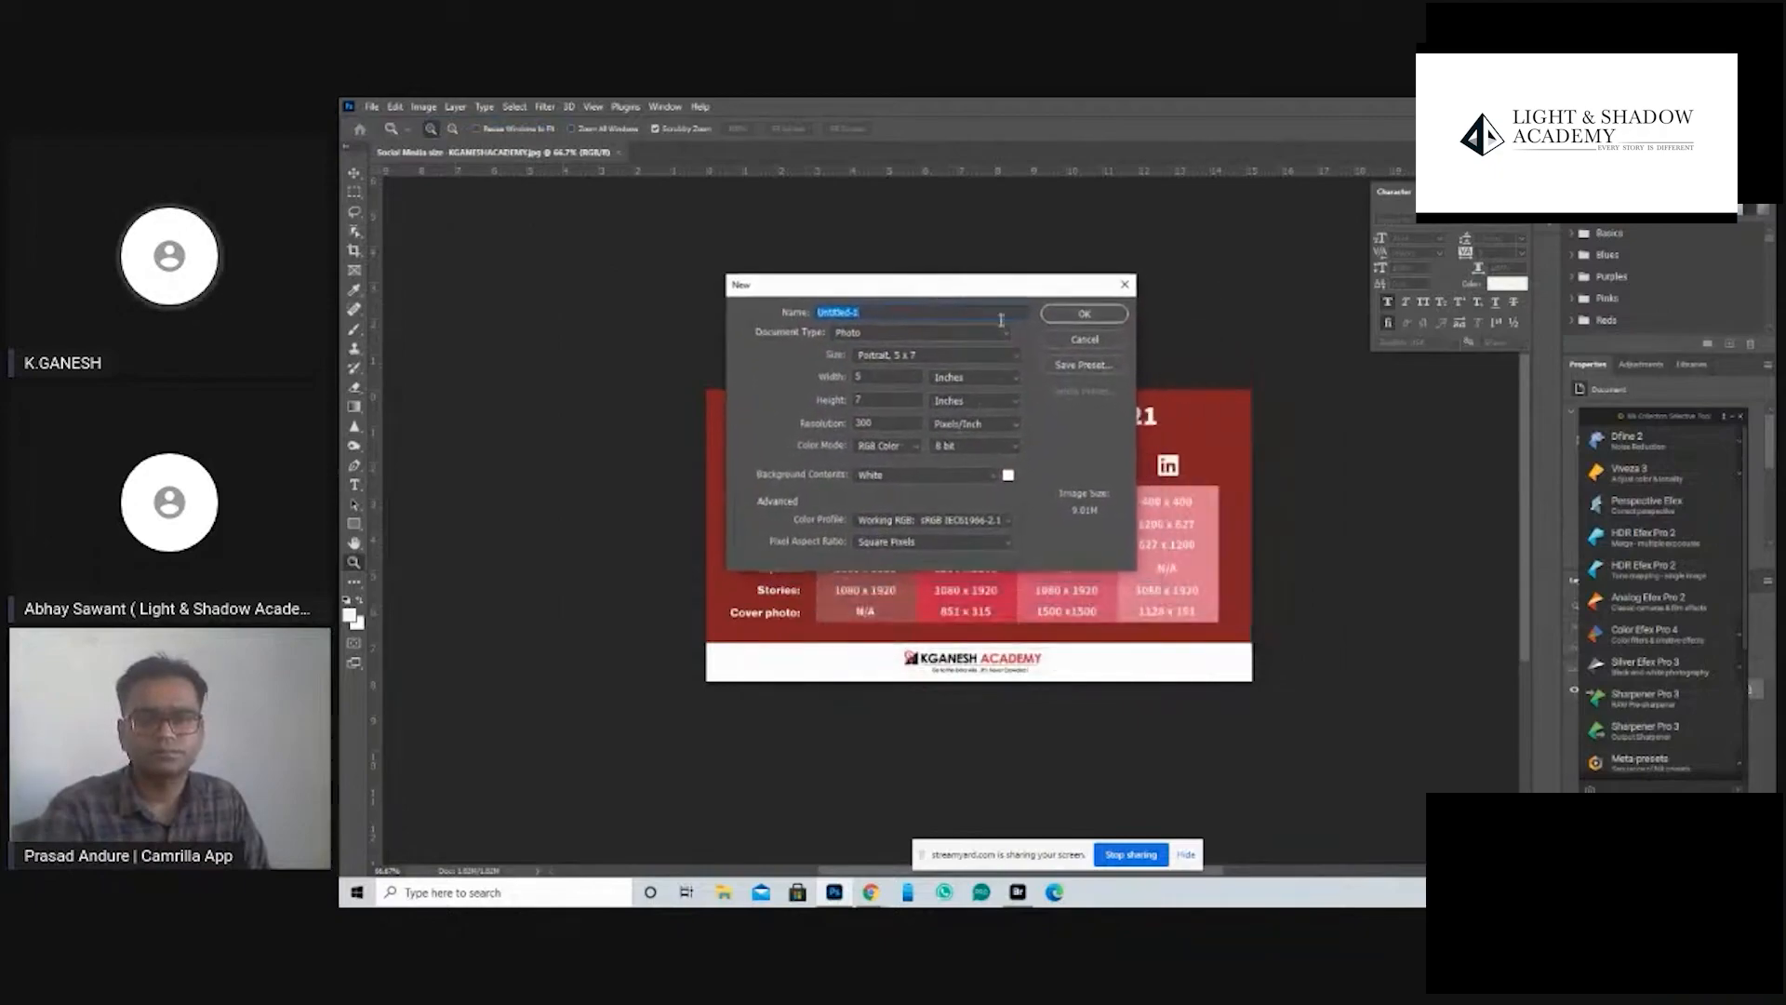
left_click(1089, 316)
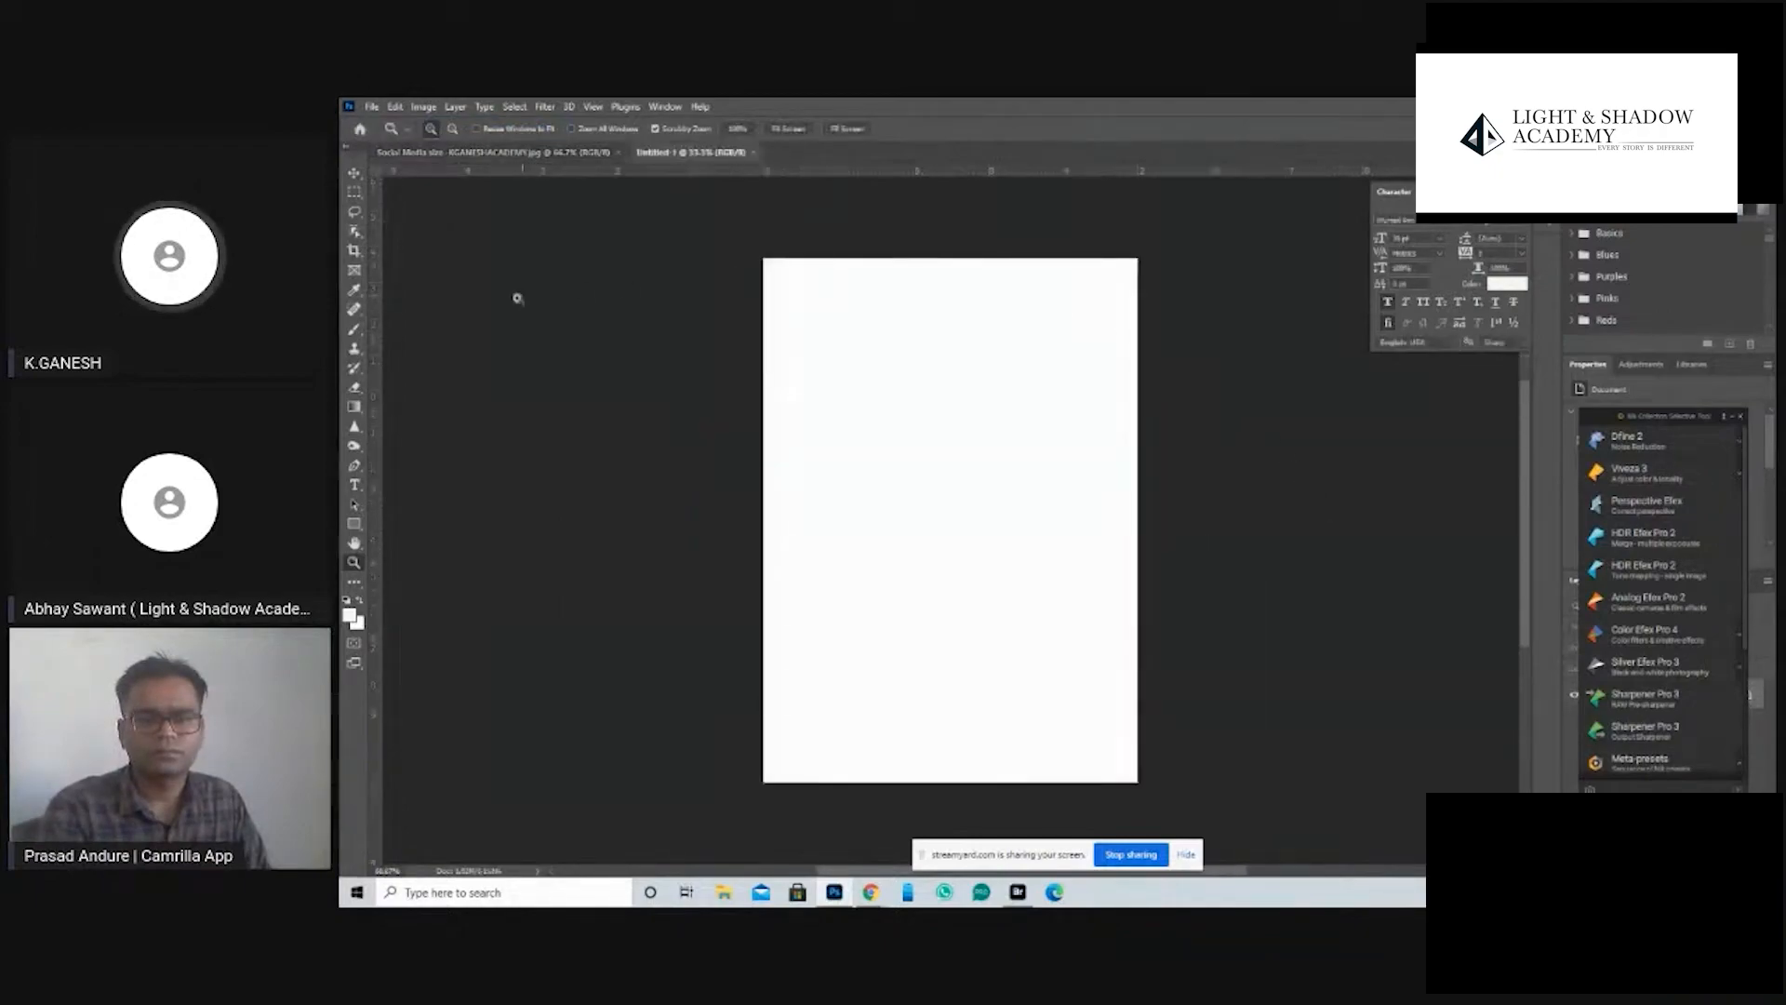
- Activate the Artboard Tool and close the floating Nik Collection plug-in panel
right_click(356, 176)
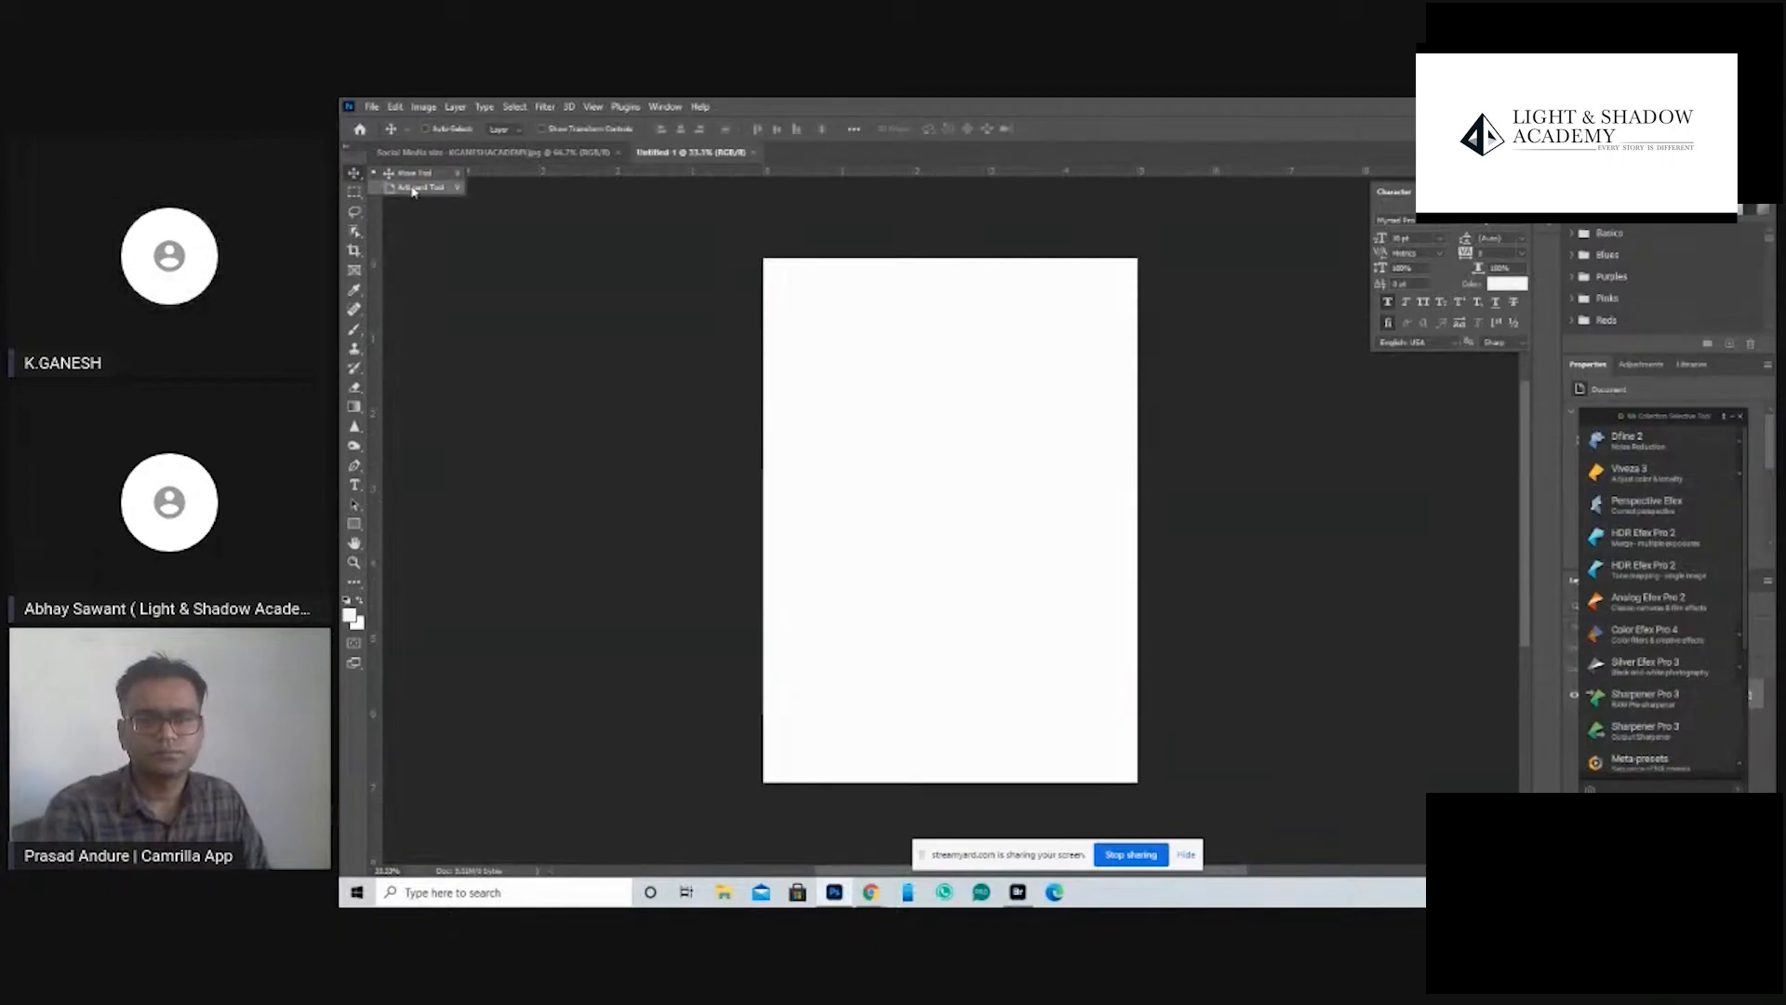
left_click(408, 189)
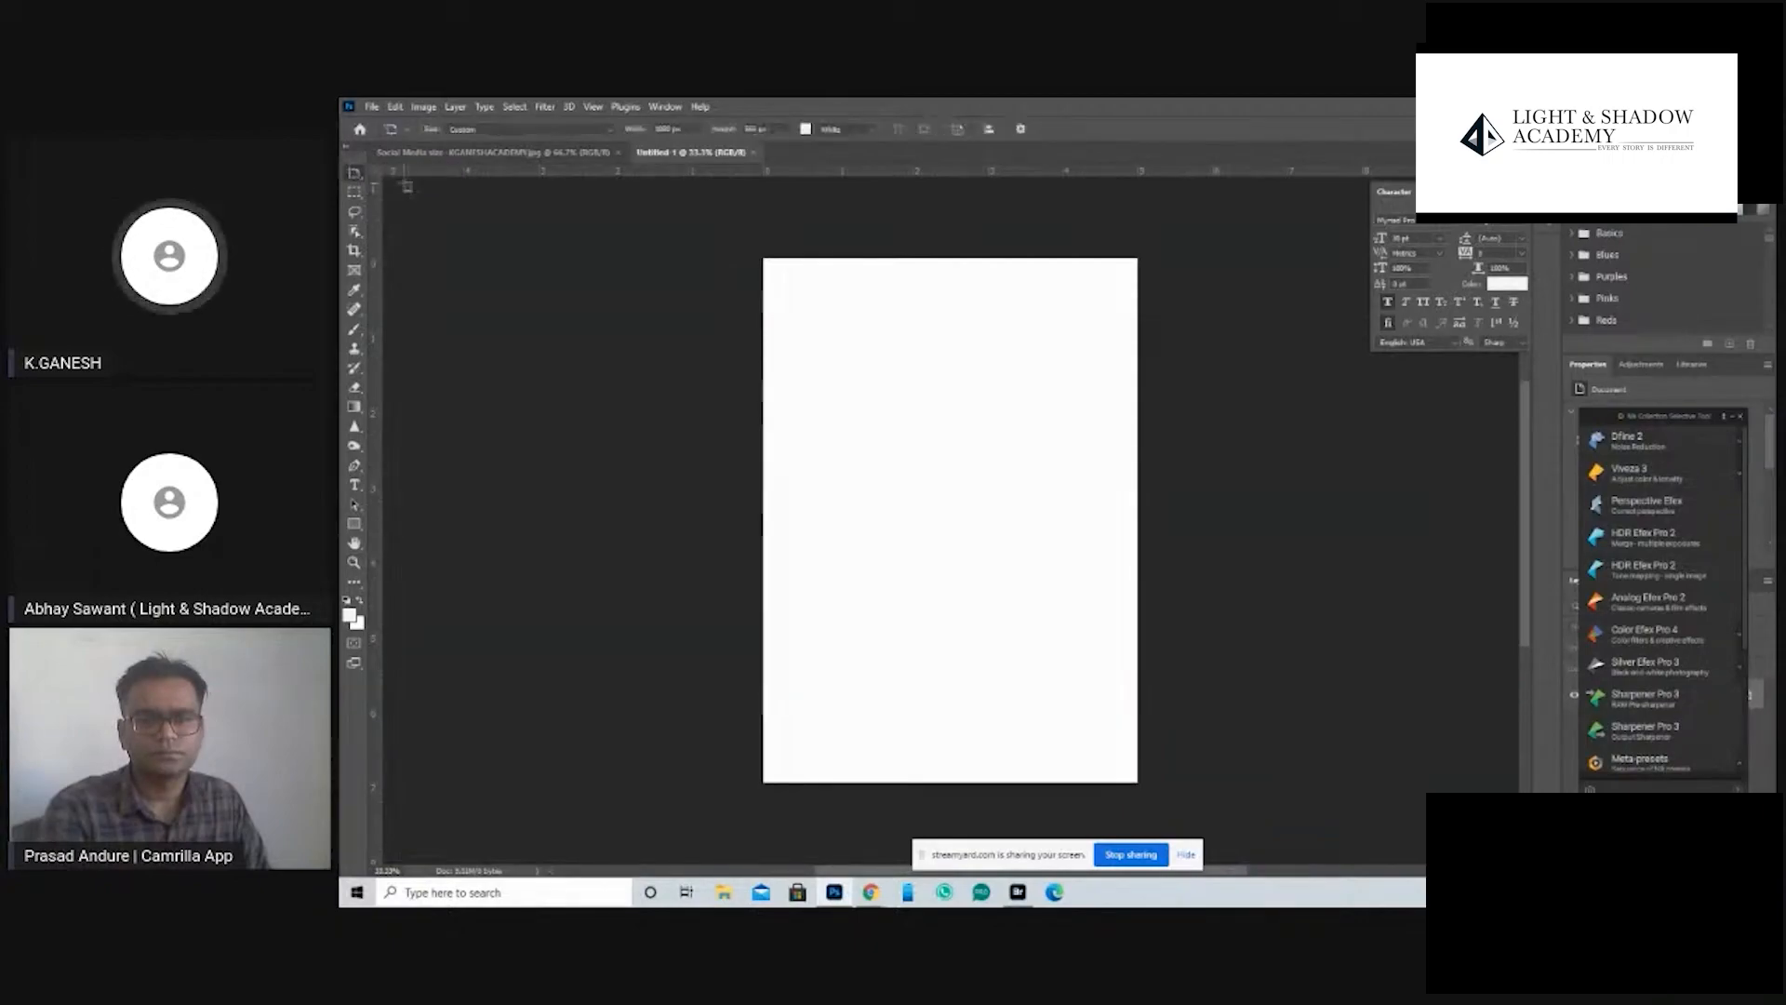
left_click(1741, 417)
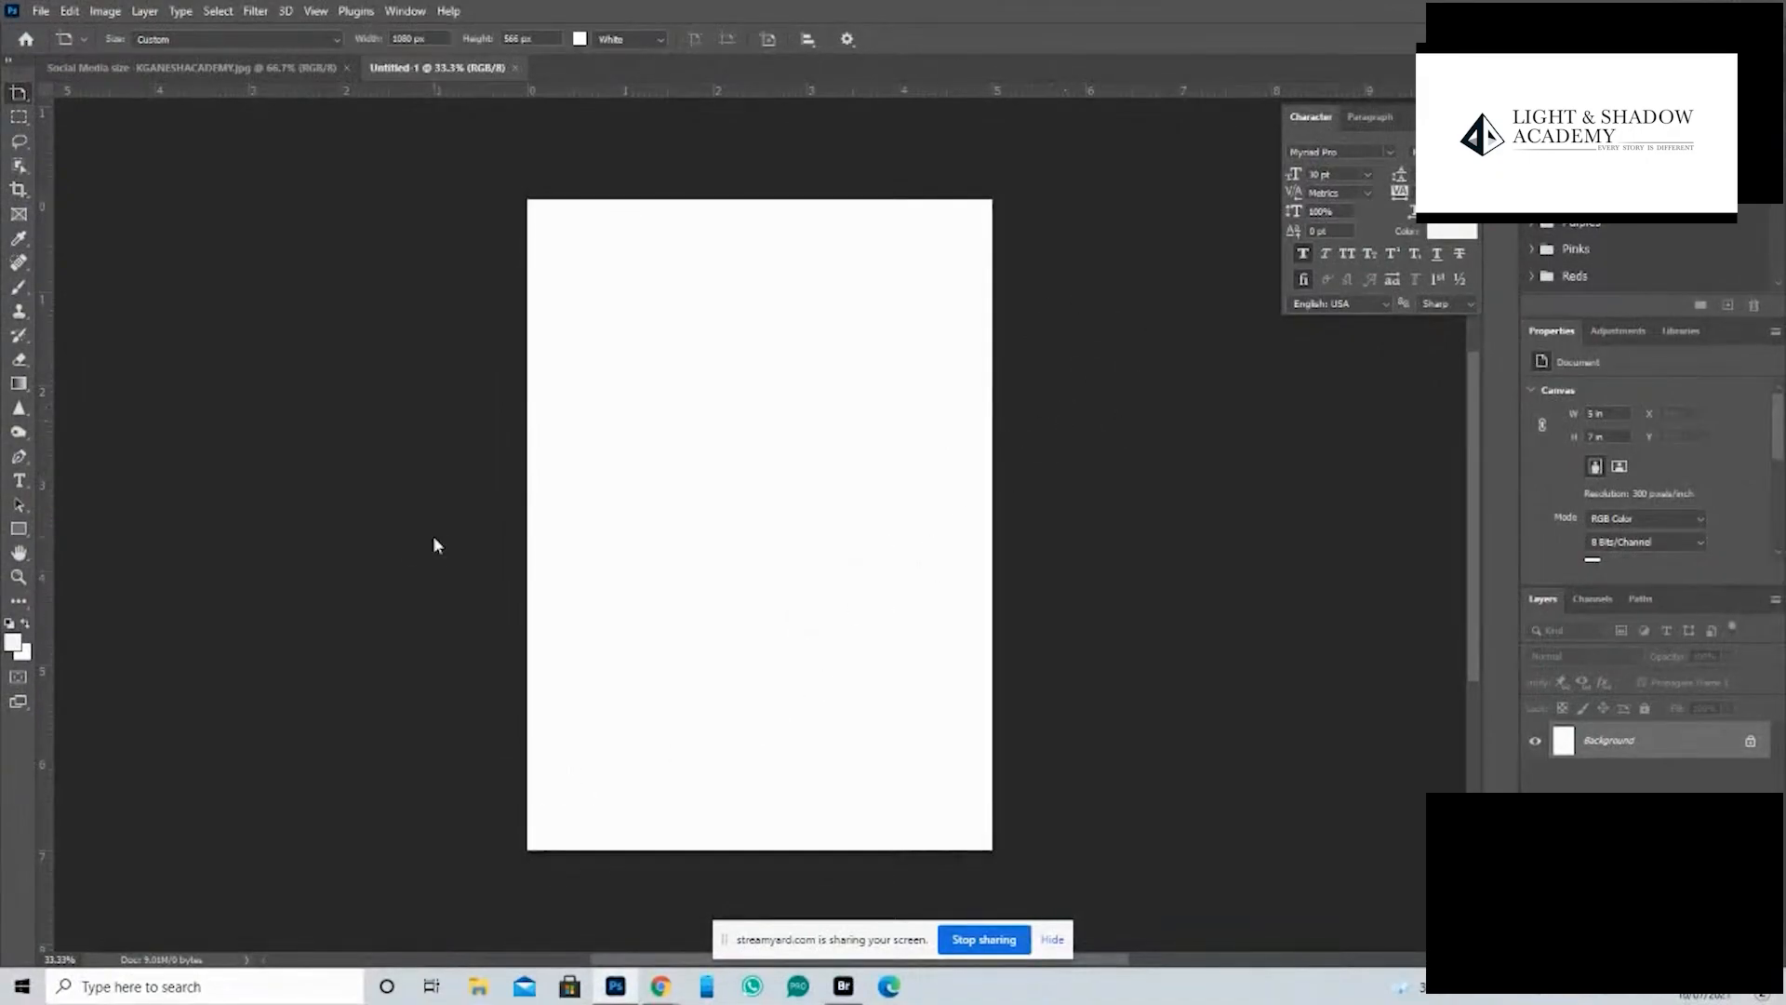
- Switch to Adobe Bridge and open ART BOARD.psd from the 00ART BOARD folder in Photoshop
key("ctrl+o")
key("Escape")
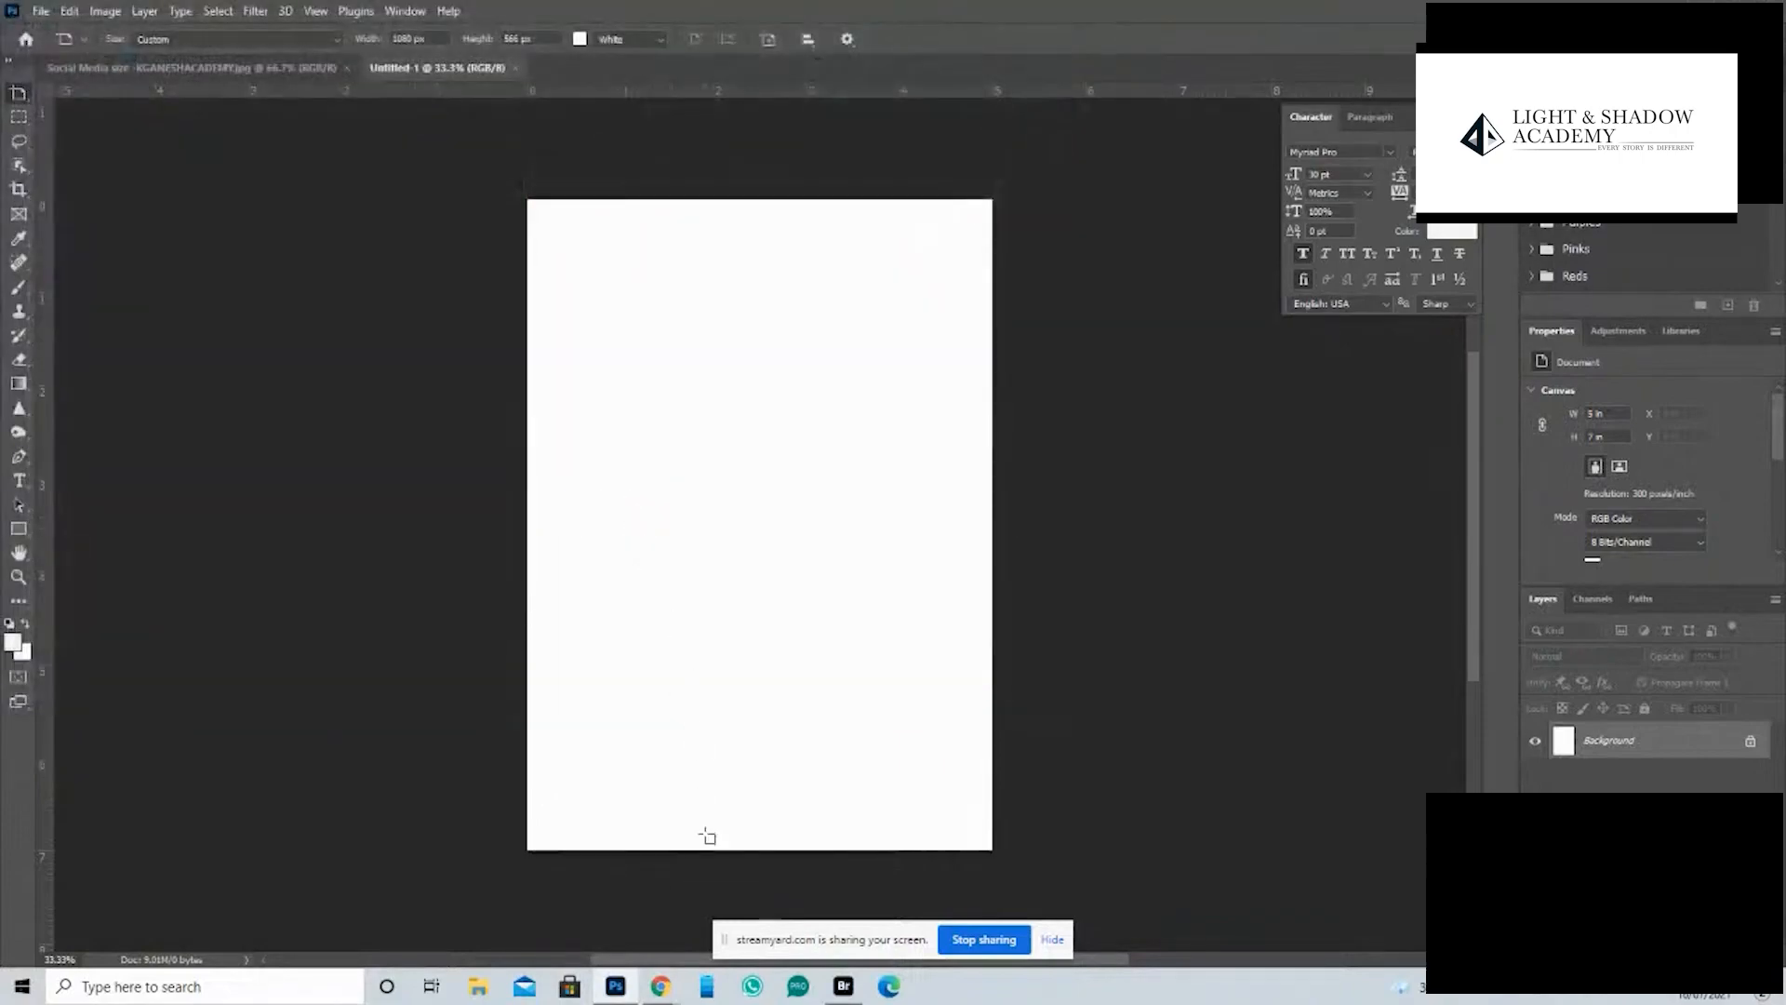
left_click(843, 986)
left_click(373, 216)
double_click(373, 217)
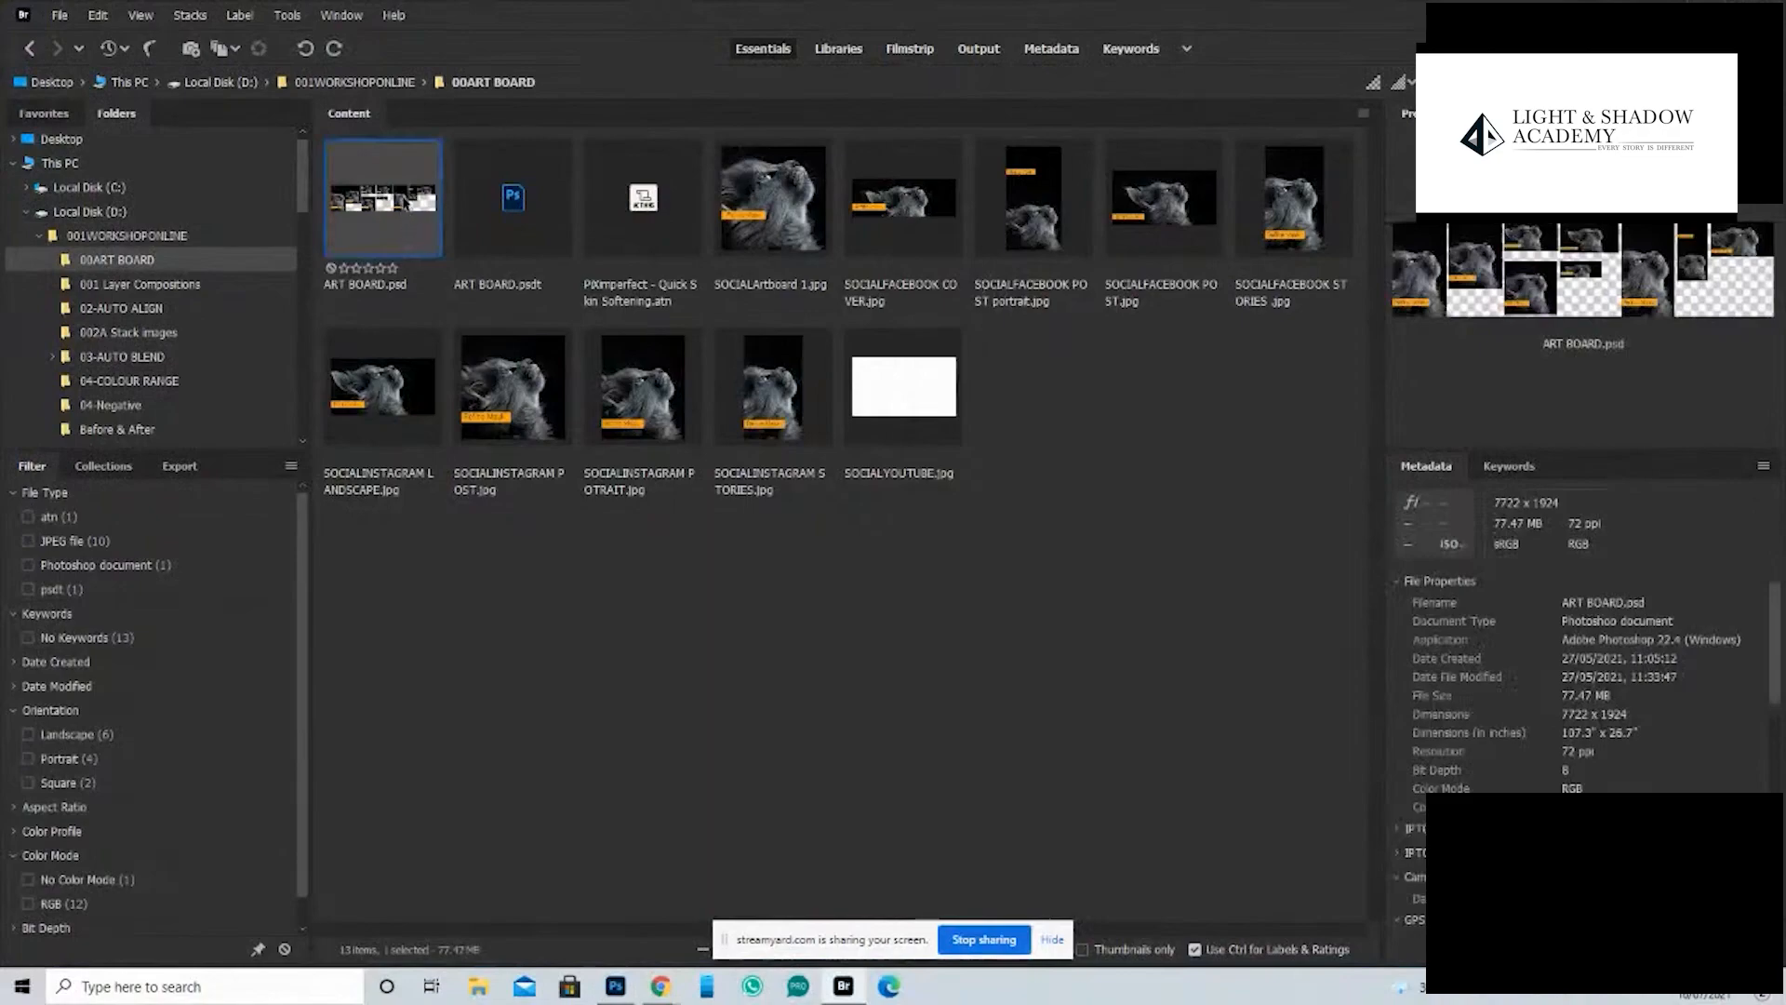
double_click(404, 215)
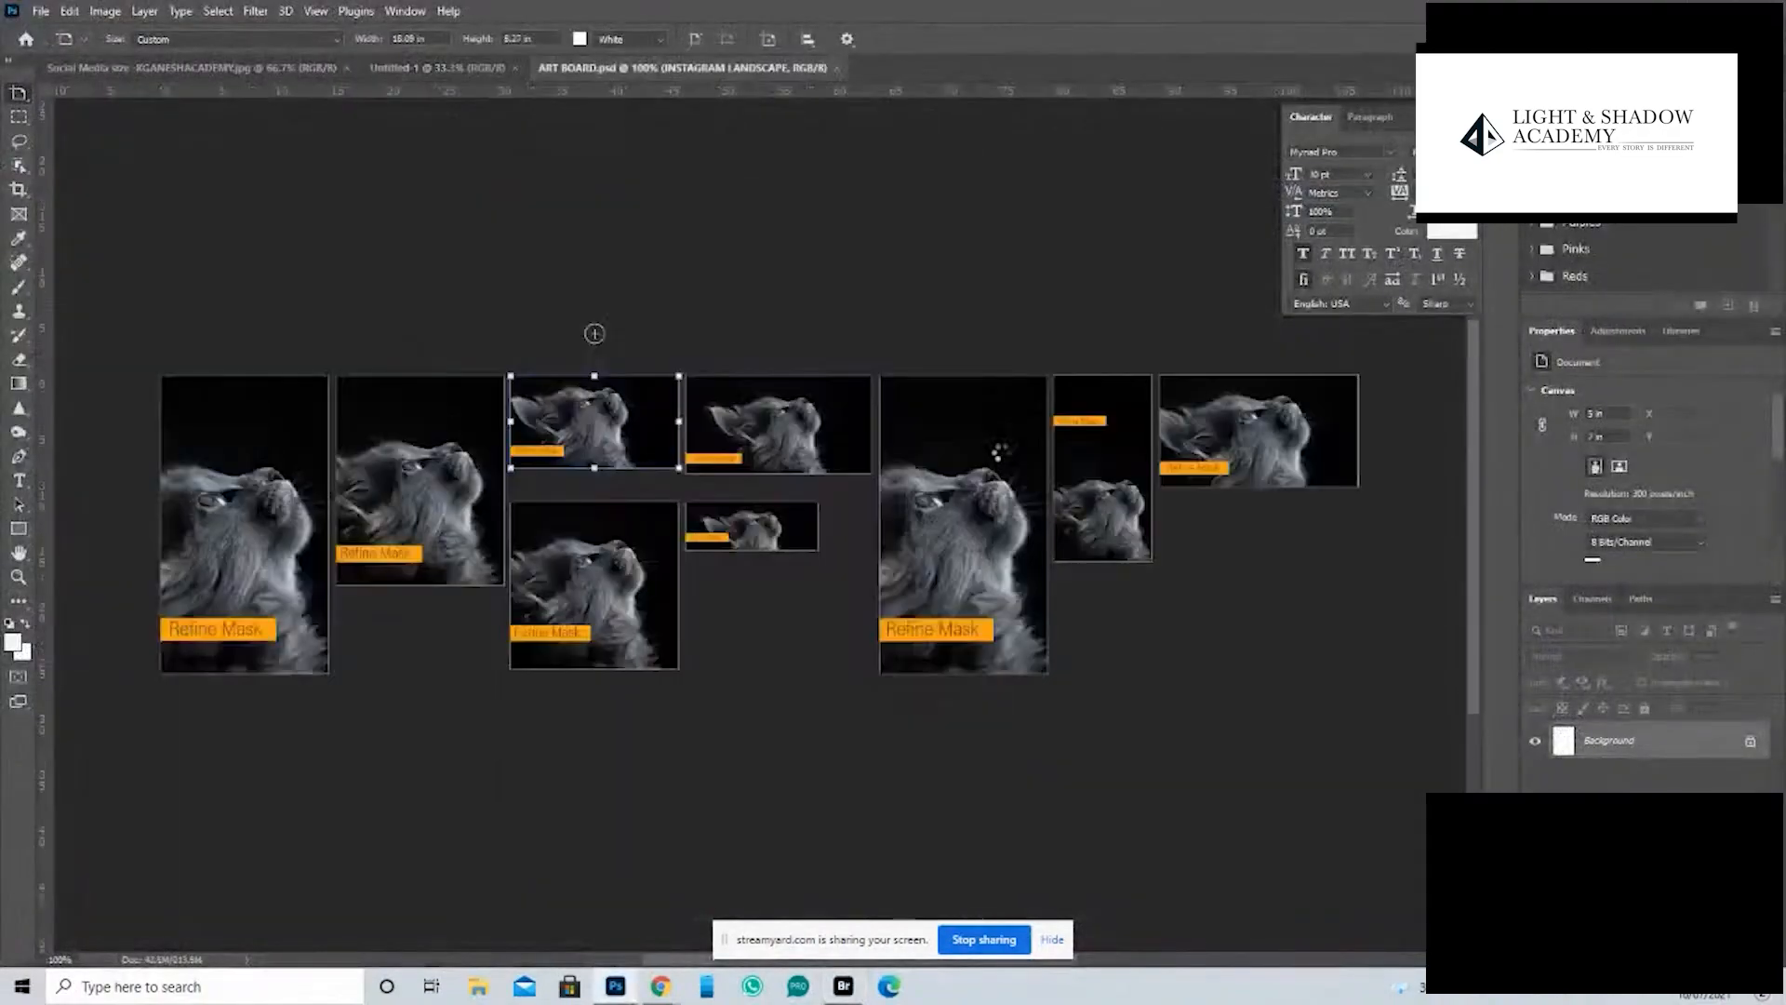
- Move the INSTAGRAM LANDSCAPE artboard slightly down, to a Y position of about 0.92 in
right_click(19, 94)
left_click(61, 94)
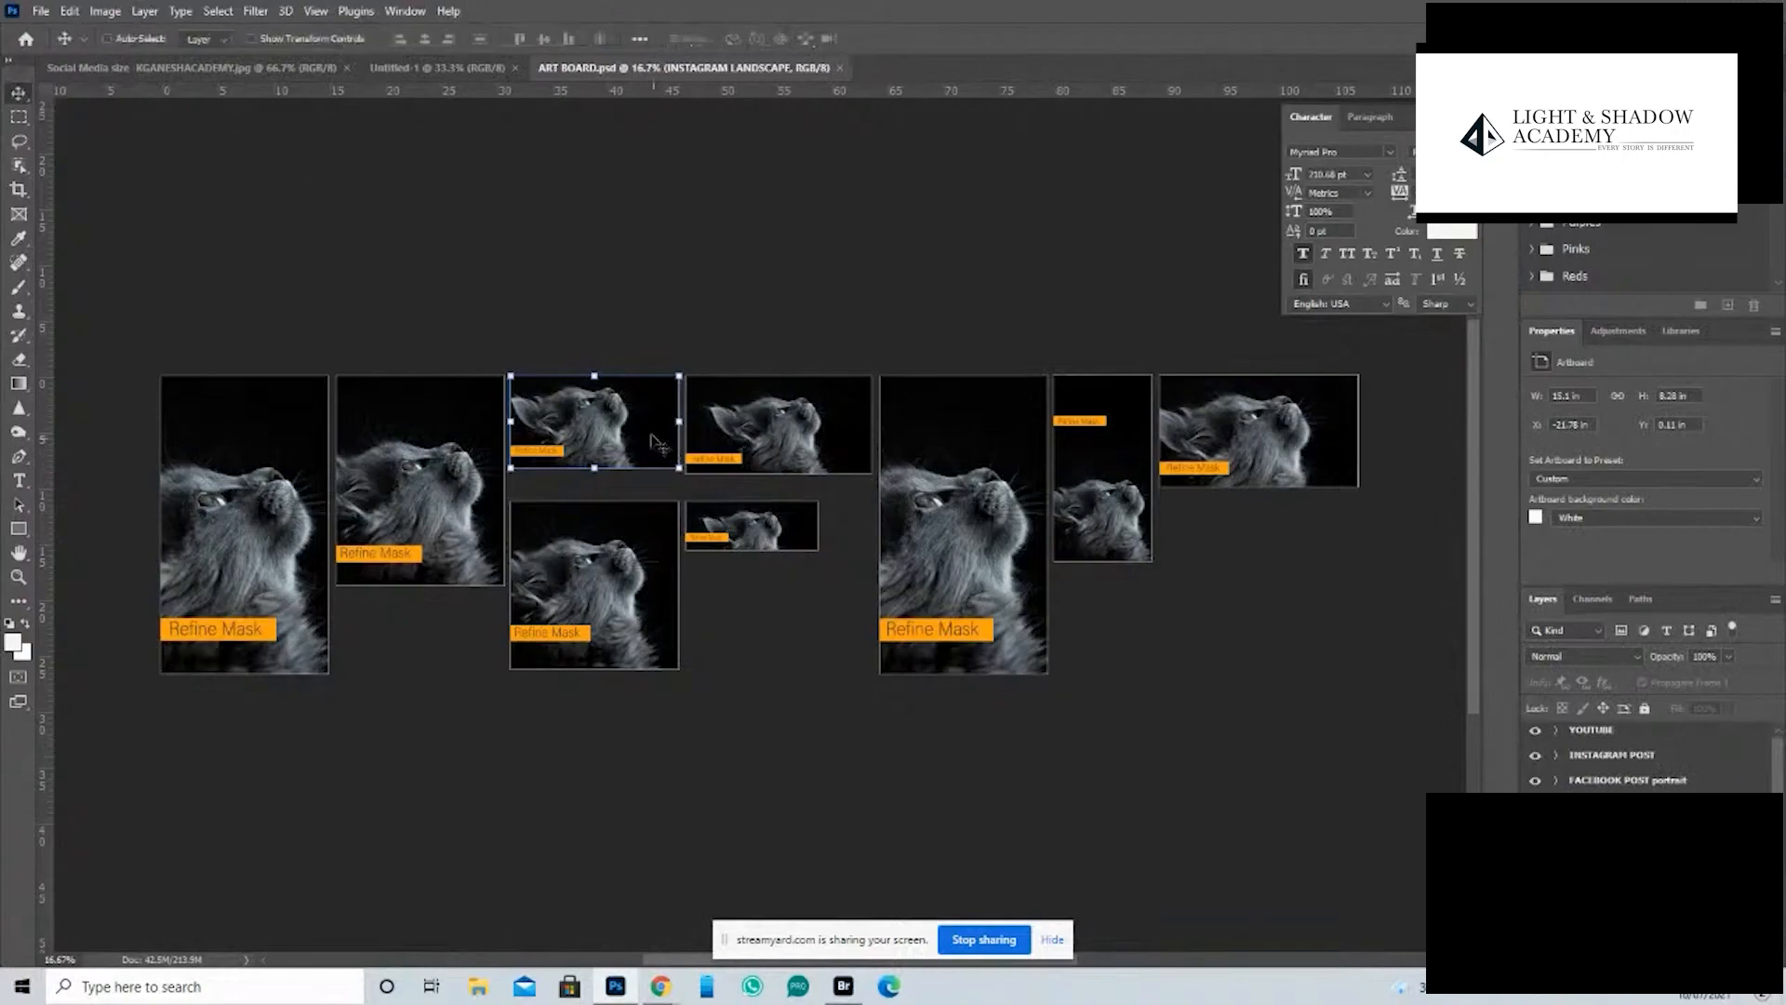
left_click_drag(640, 437, 642, 447)
- Float and lengthen the Layers panel, collapse the INSTAGRAM LANDSCAPE artboard, and place the panel beside the artboards
key("z")
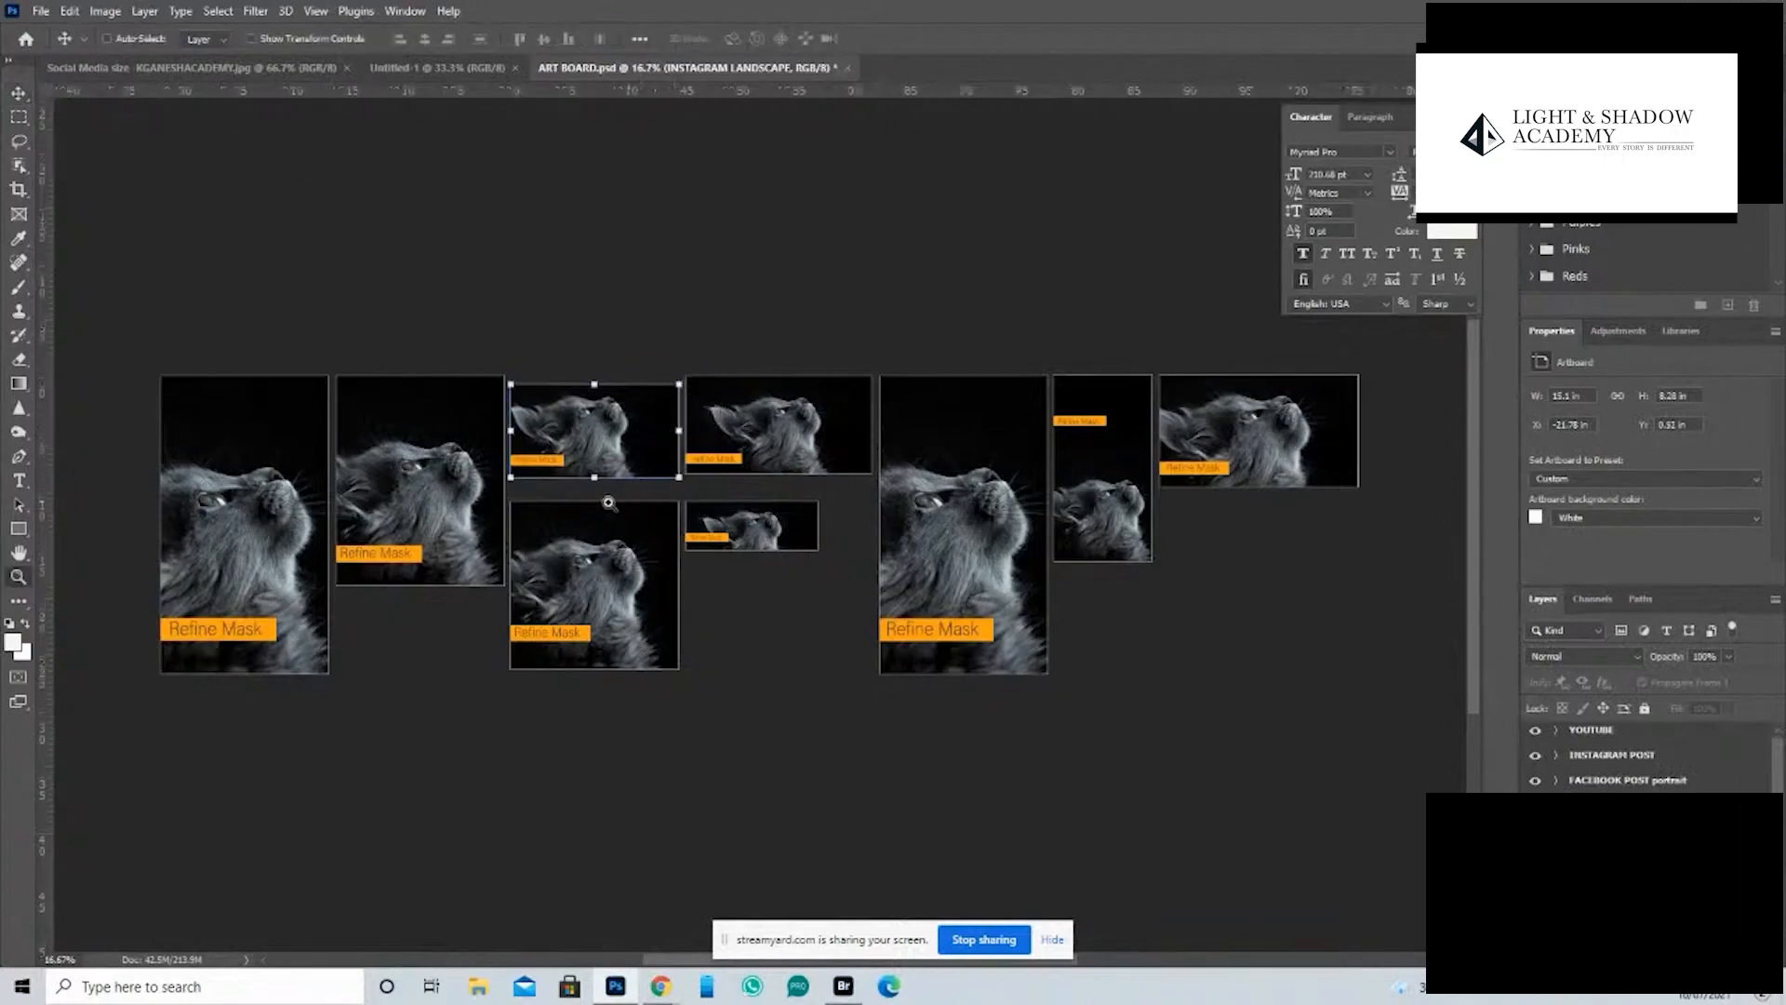
left_click(395, 527)
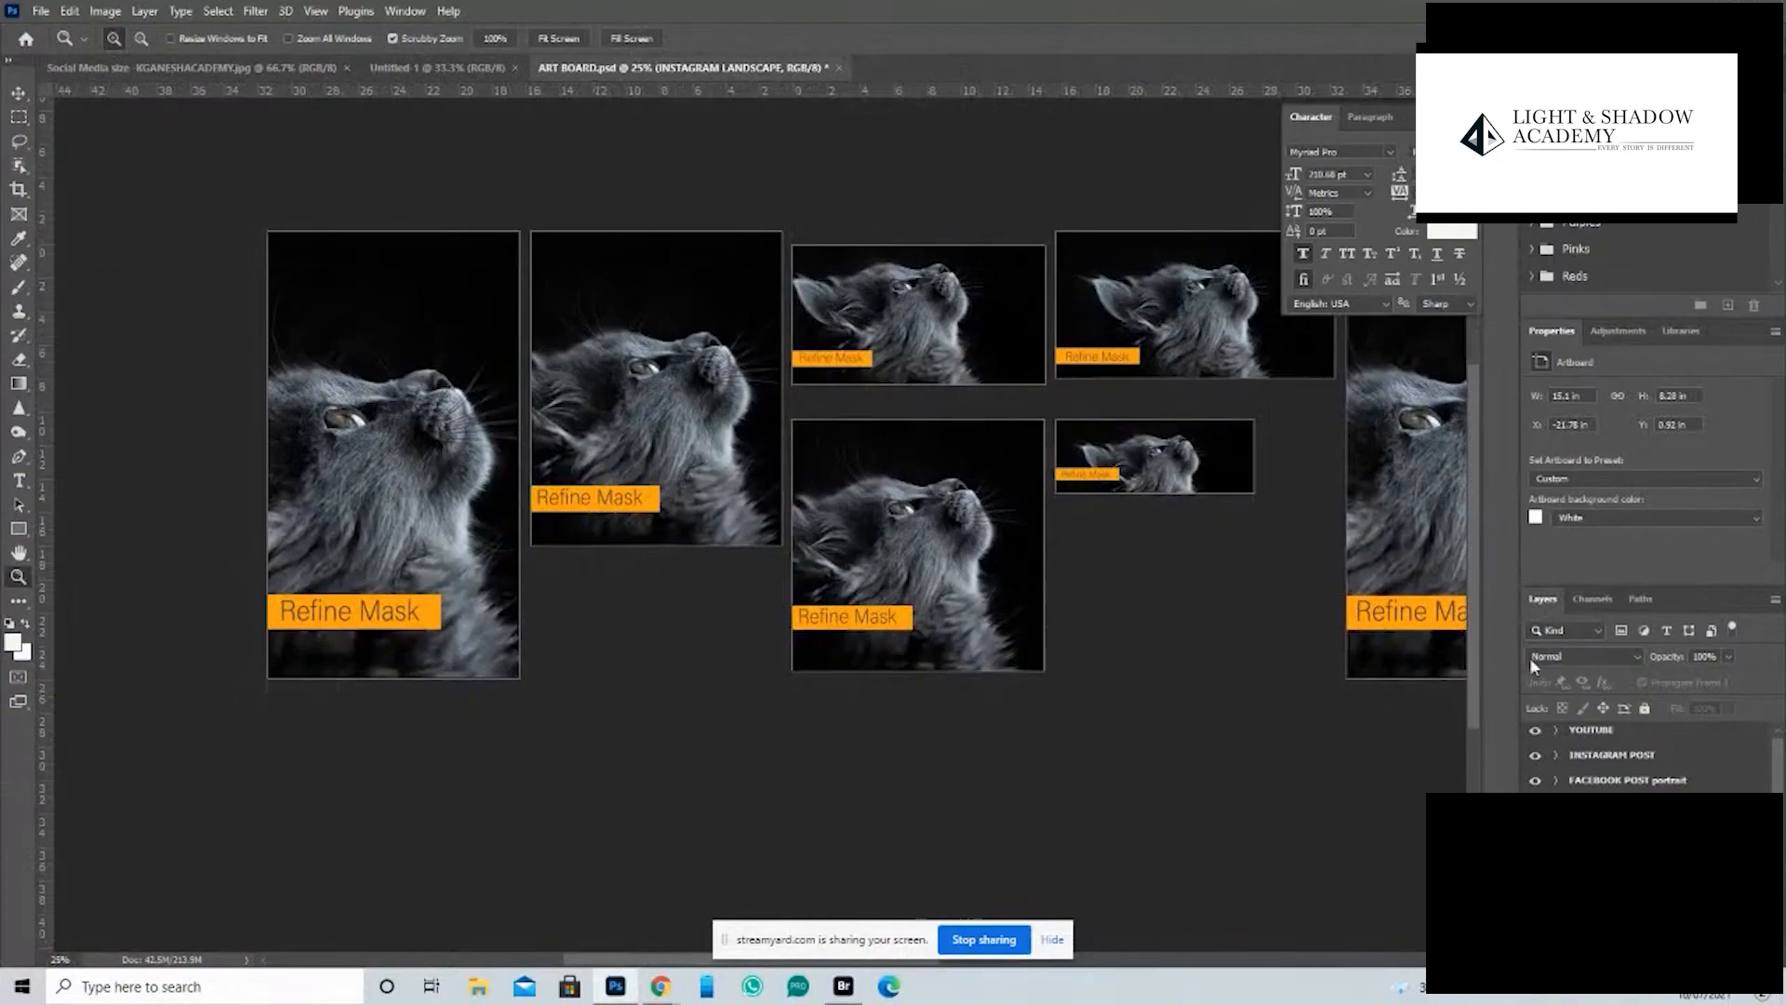
left_click_drag(1543, 597, 846, 88)
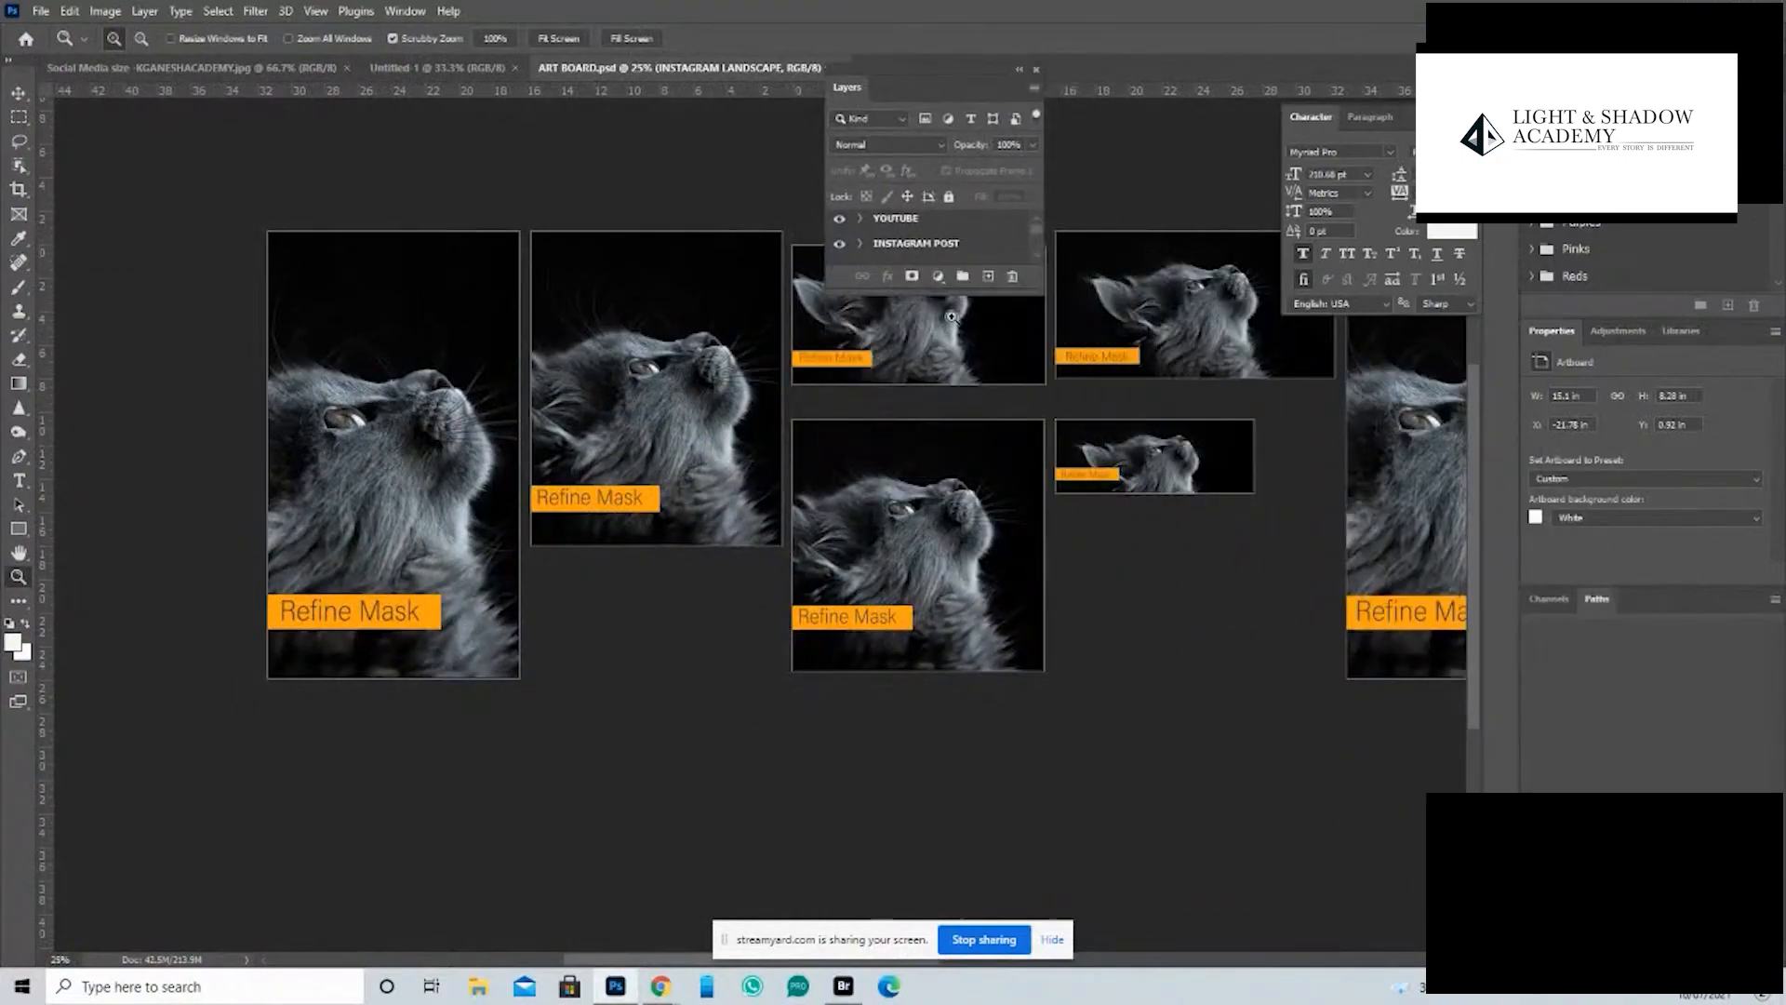
left_click_drag(952, 291, 973, 767)
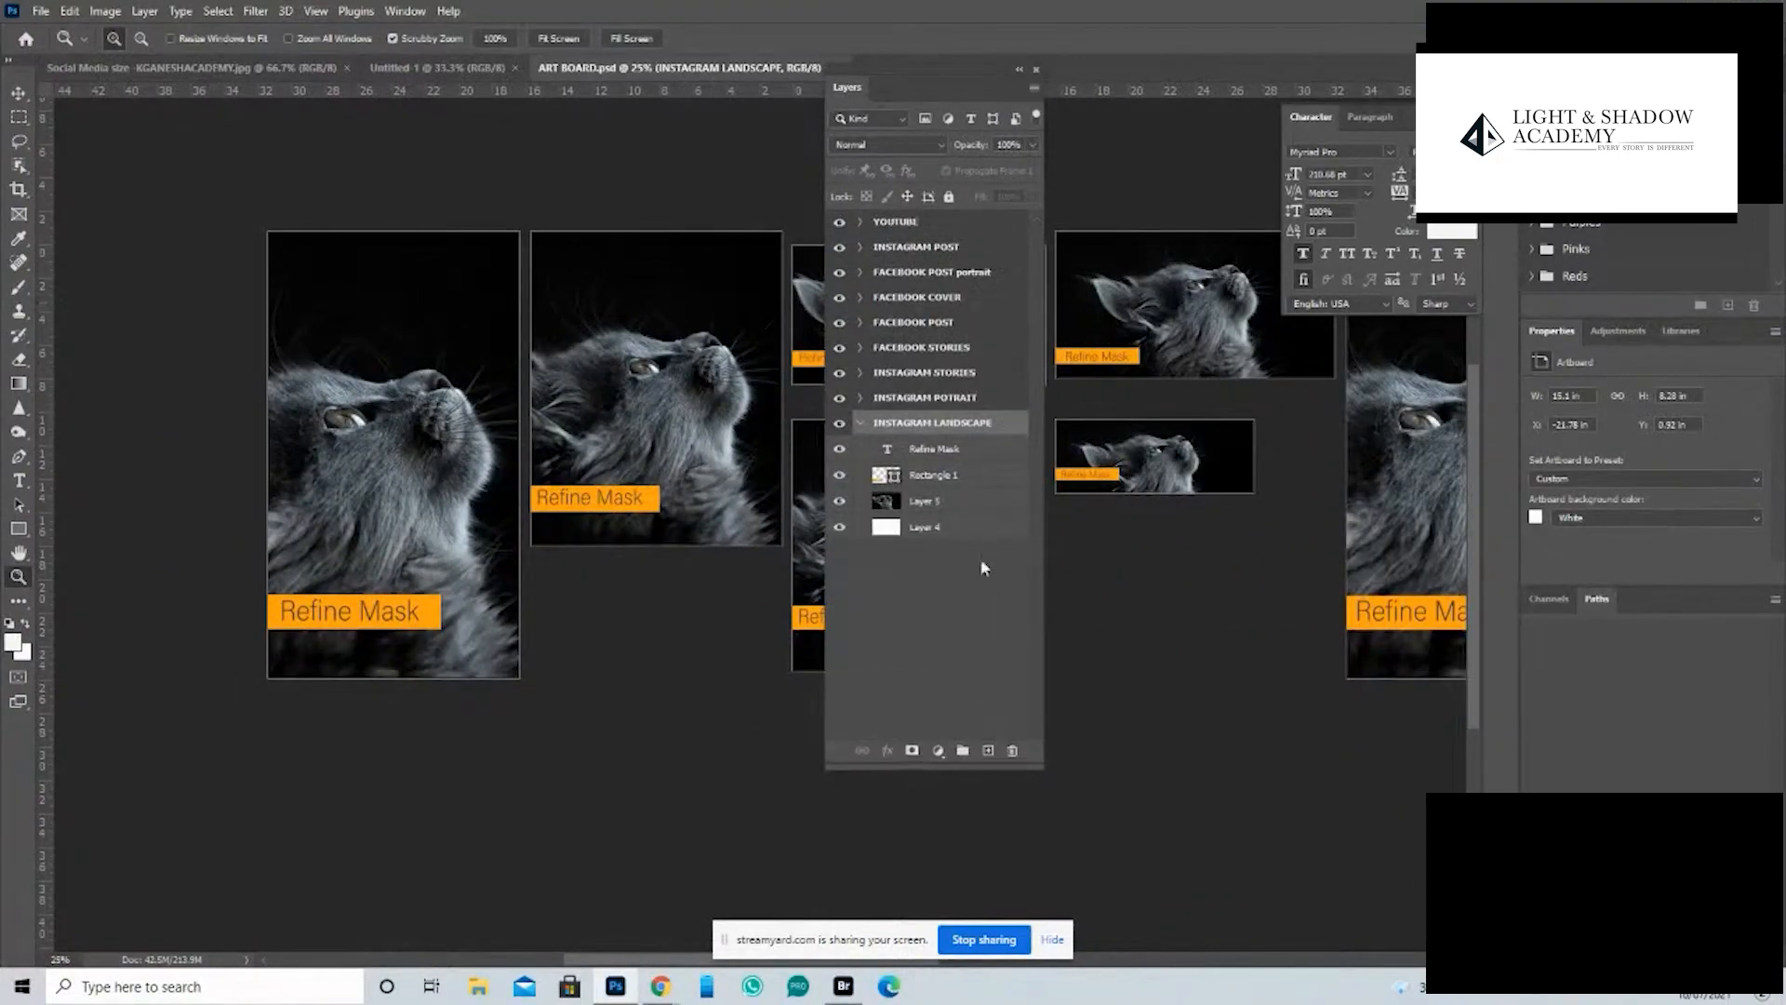
left_click(861, 423)
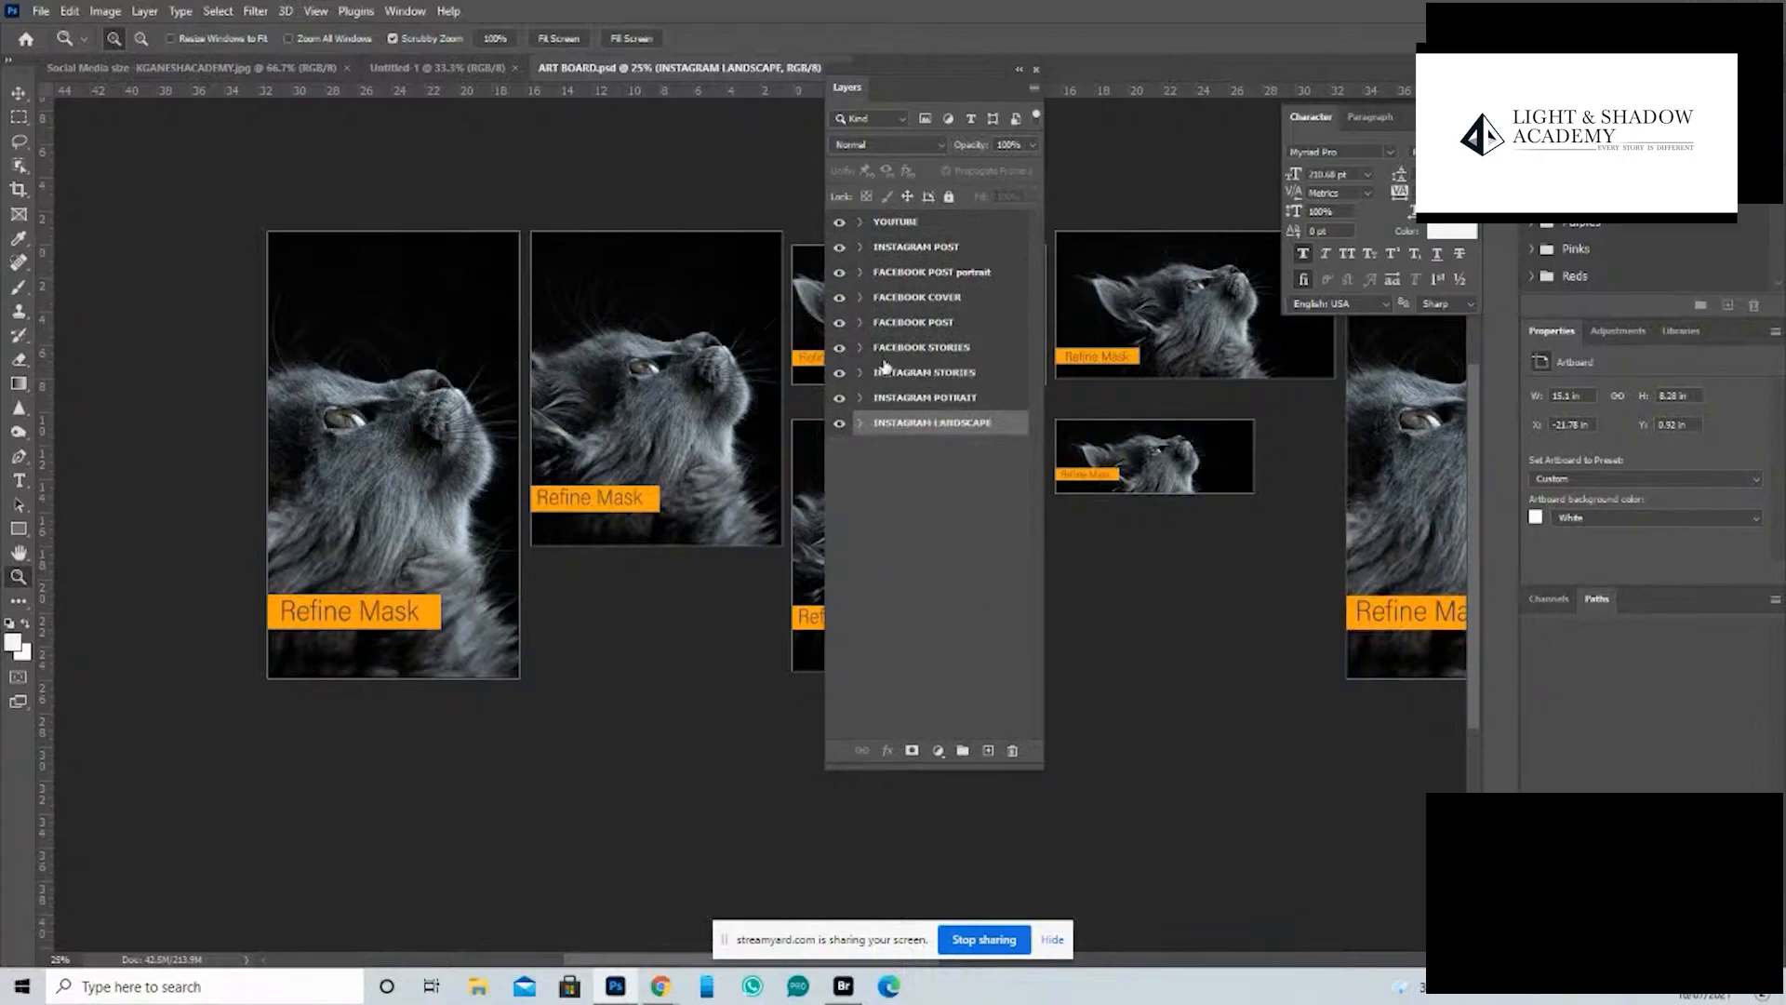
left_click_drag(912, 82, 1254, 353)
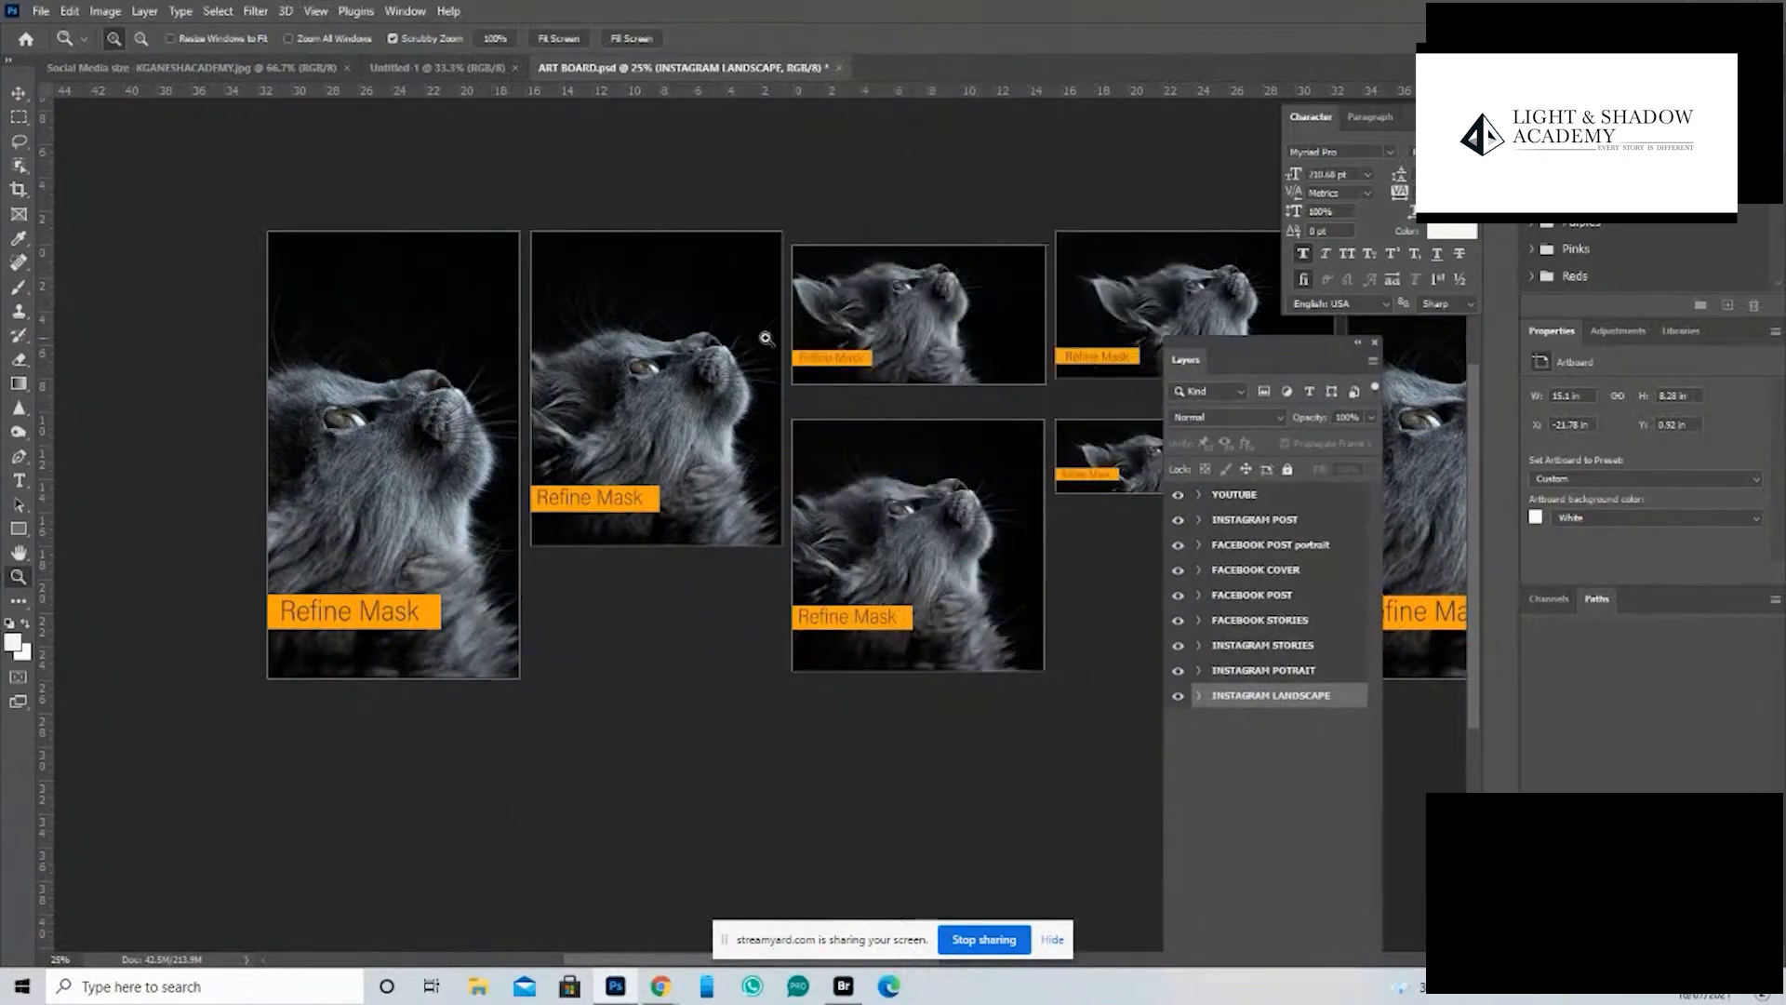
- Close ART BOARD.psd without saving and return to the Social Media size image
scroll(851, 477, "right", 15)
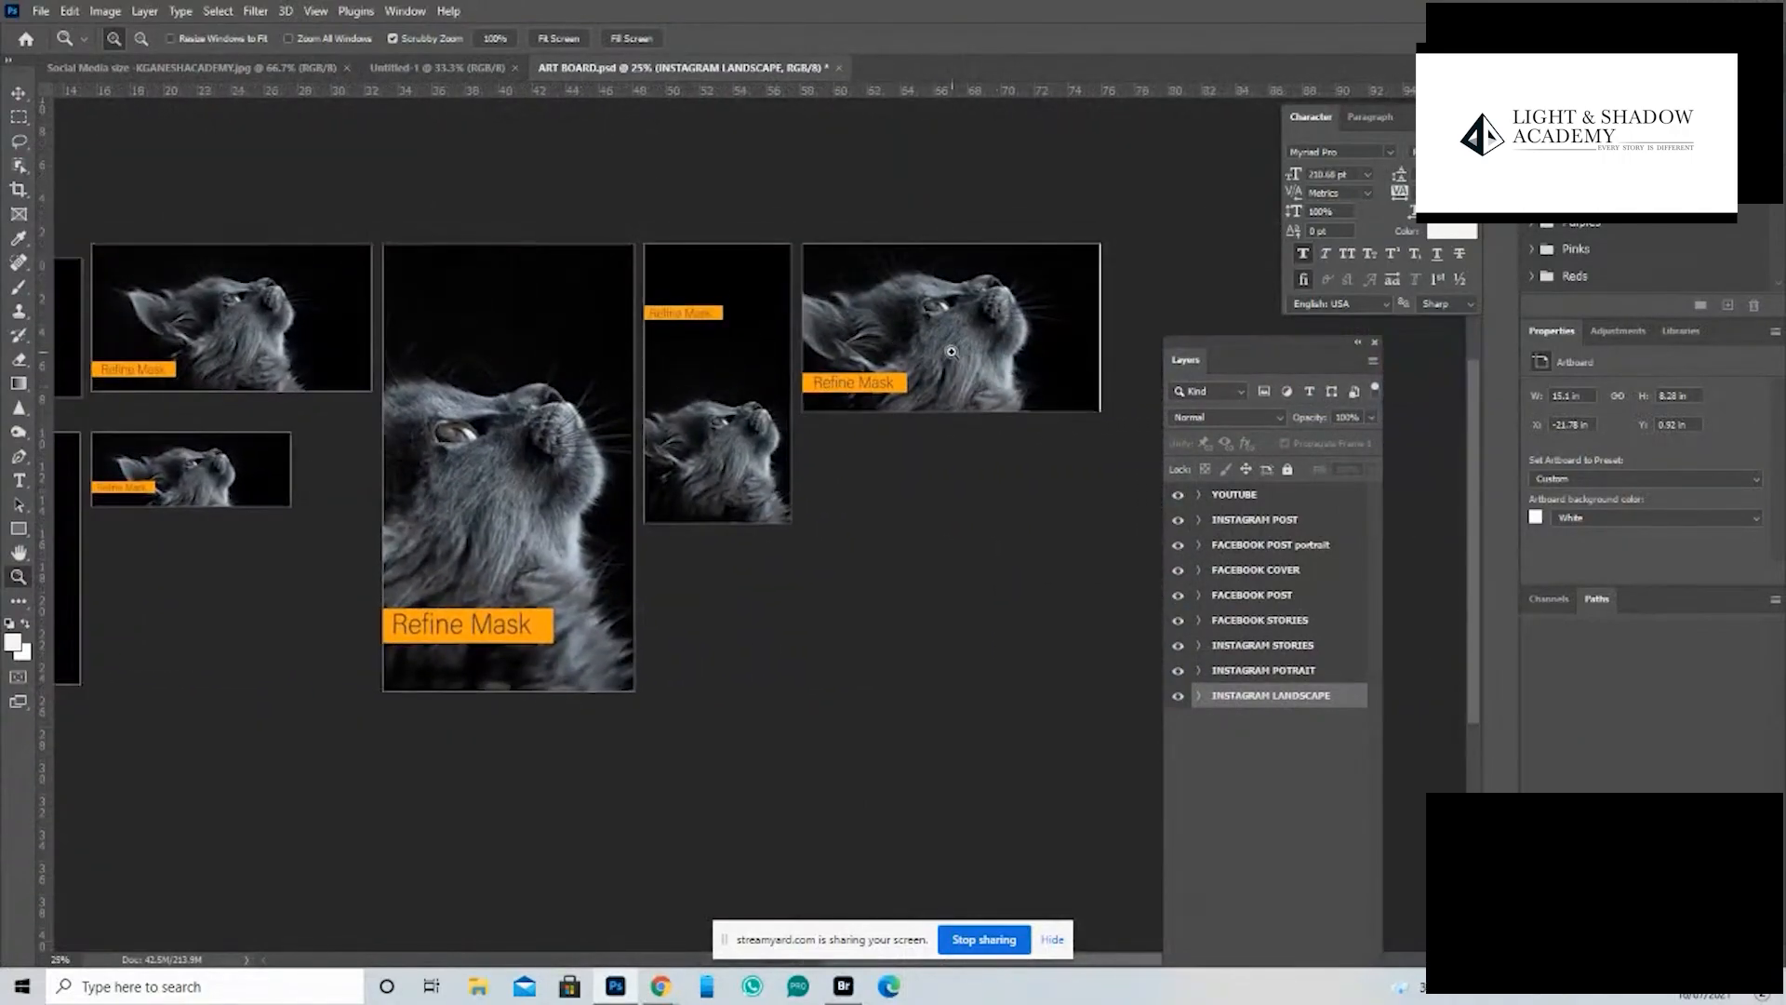
left_click(838, 67)
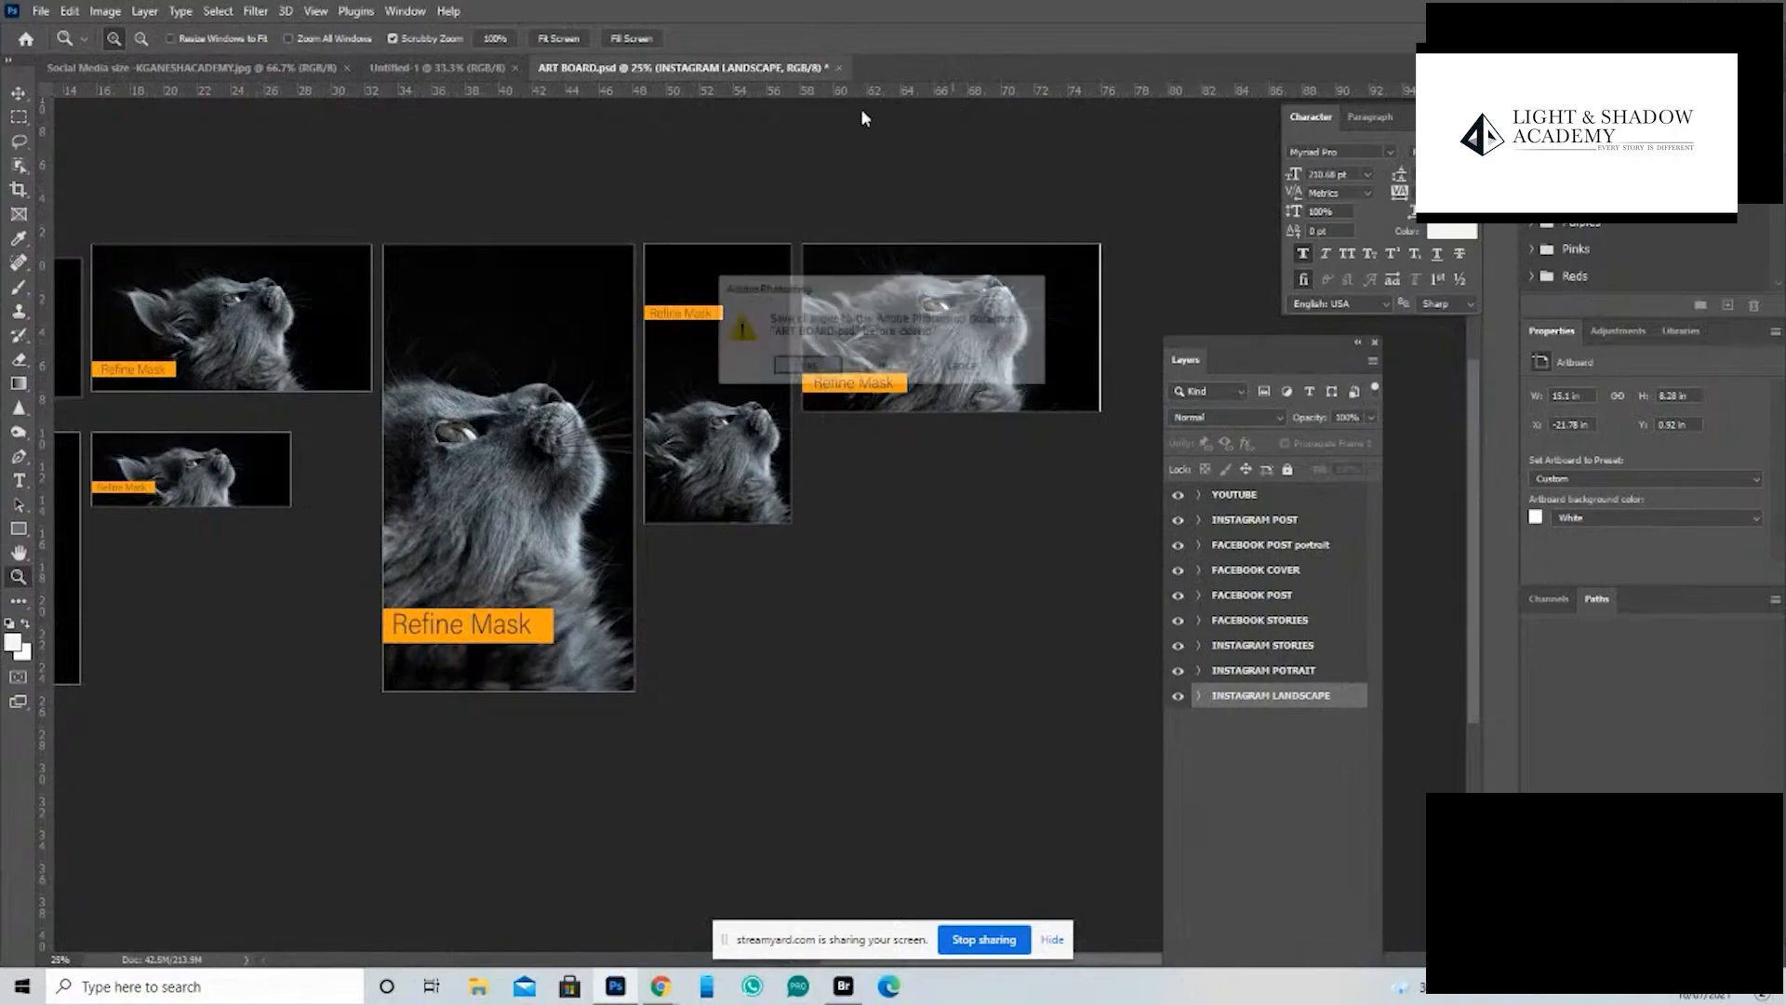
left_click(888, 372)
left_click_drag(686, 489, 747, 468)
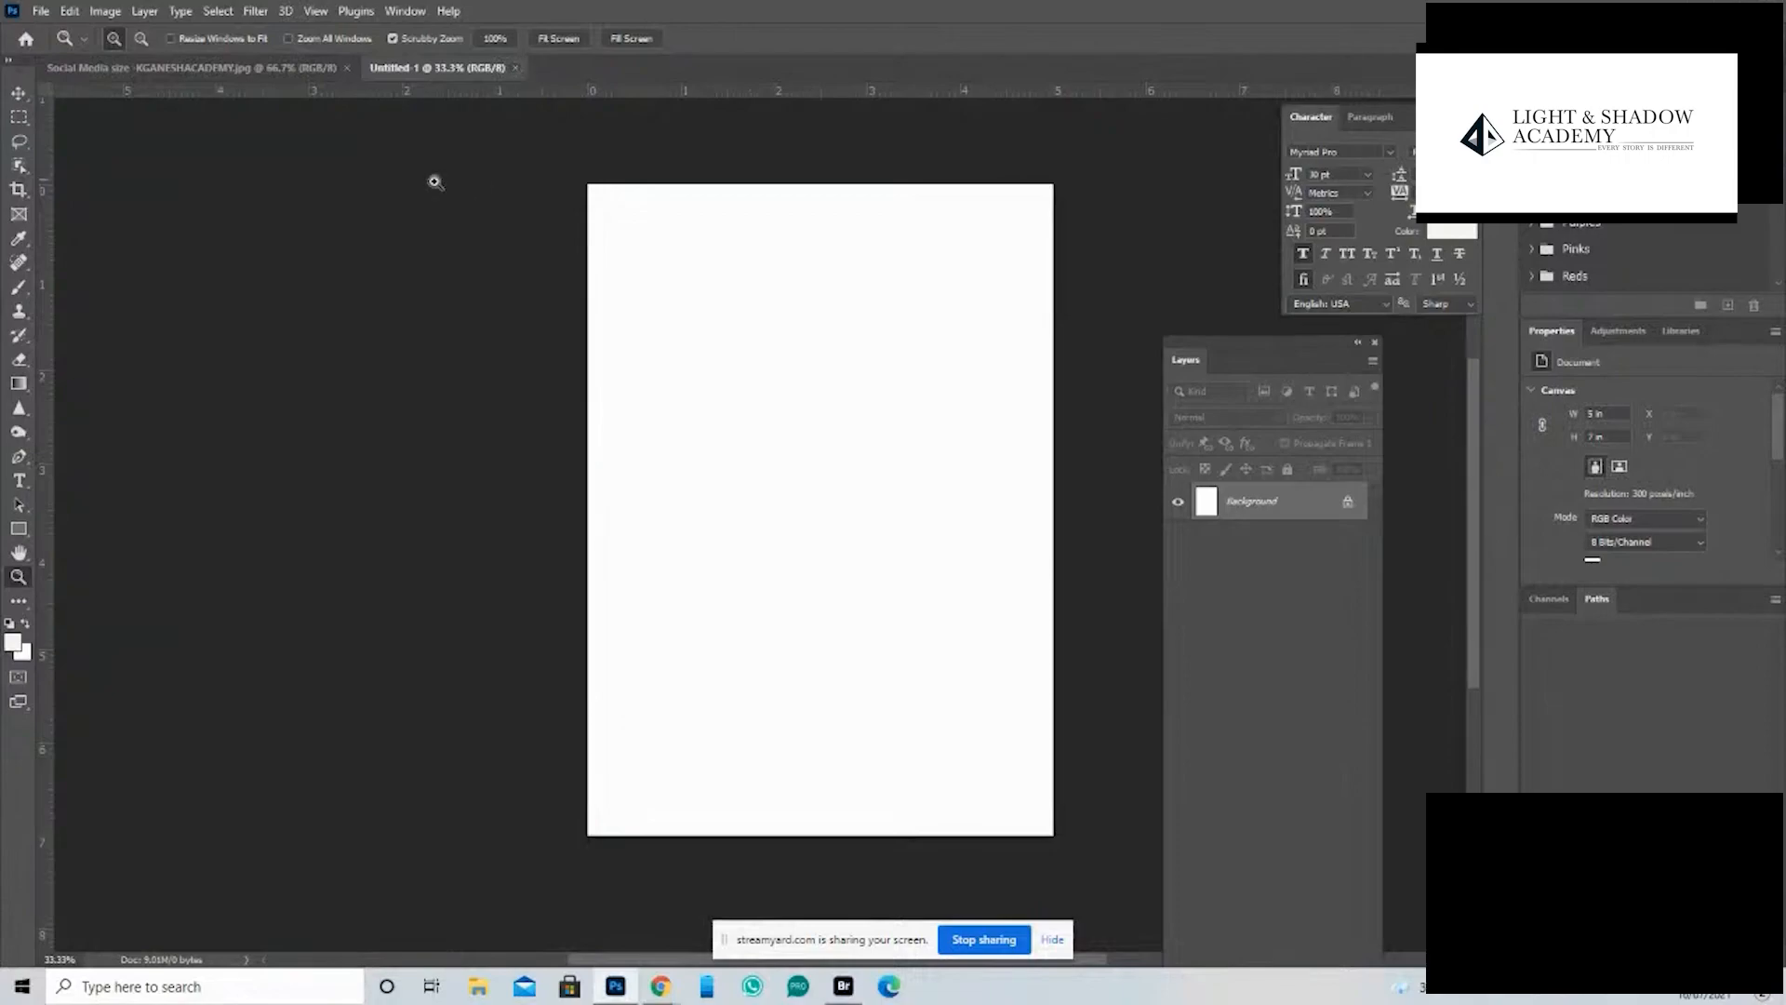
left_click(270, 70)
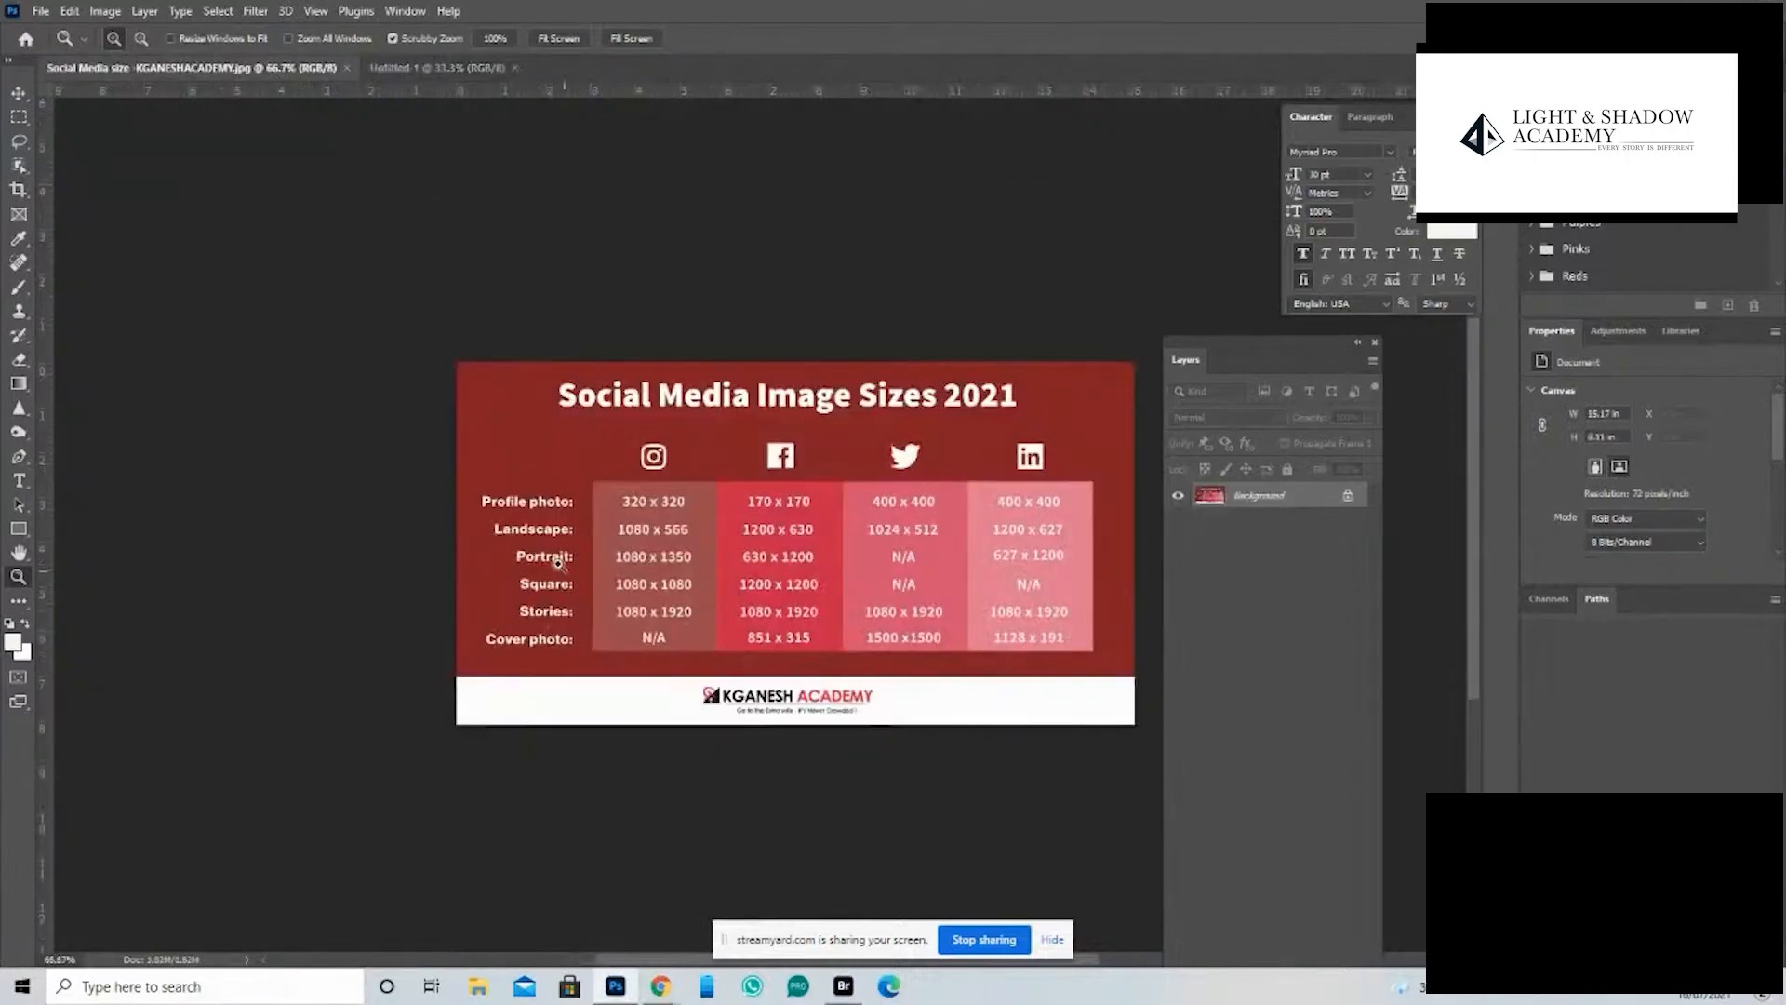
- Examine the Instagram portrait, square and stories sizes in the Social Media Image Sizes 2021 chart
left_click_drag(567, 588, 600, 622)
key("space")
left_click_drag(826, 595, 570, 486)
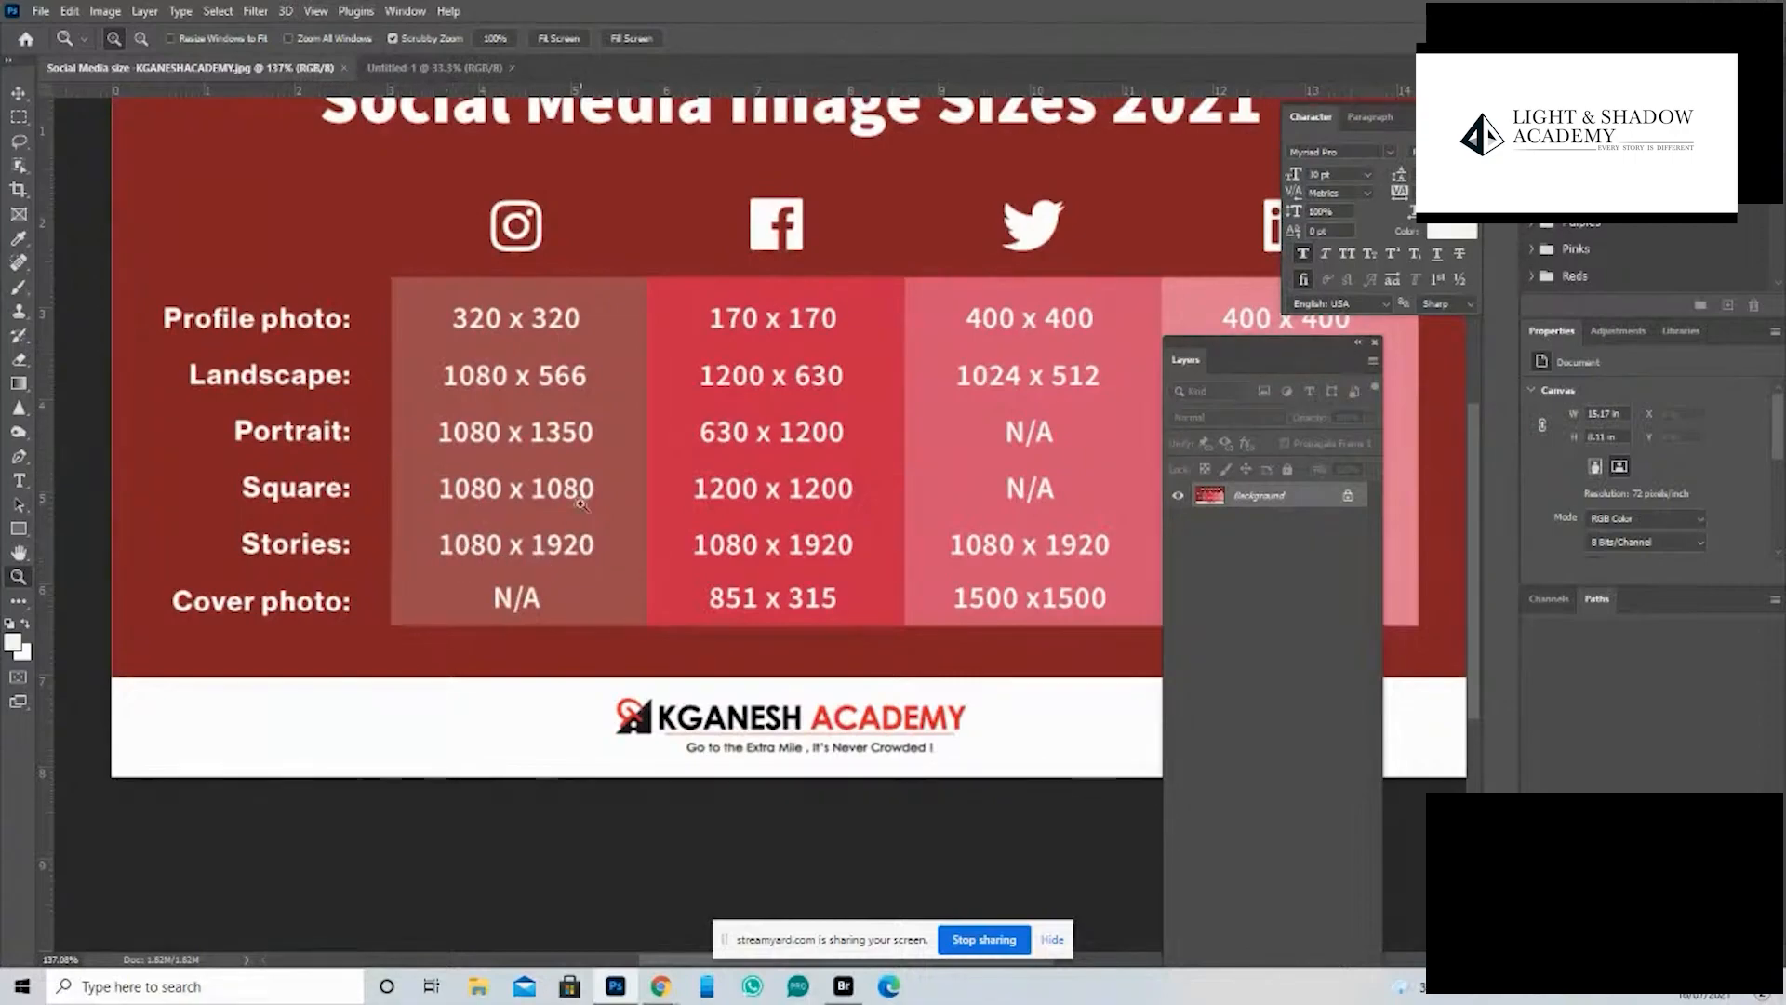
key("ctrl+minus")
key("ctrl+minus")
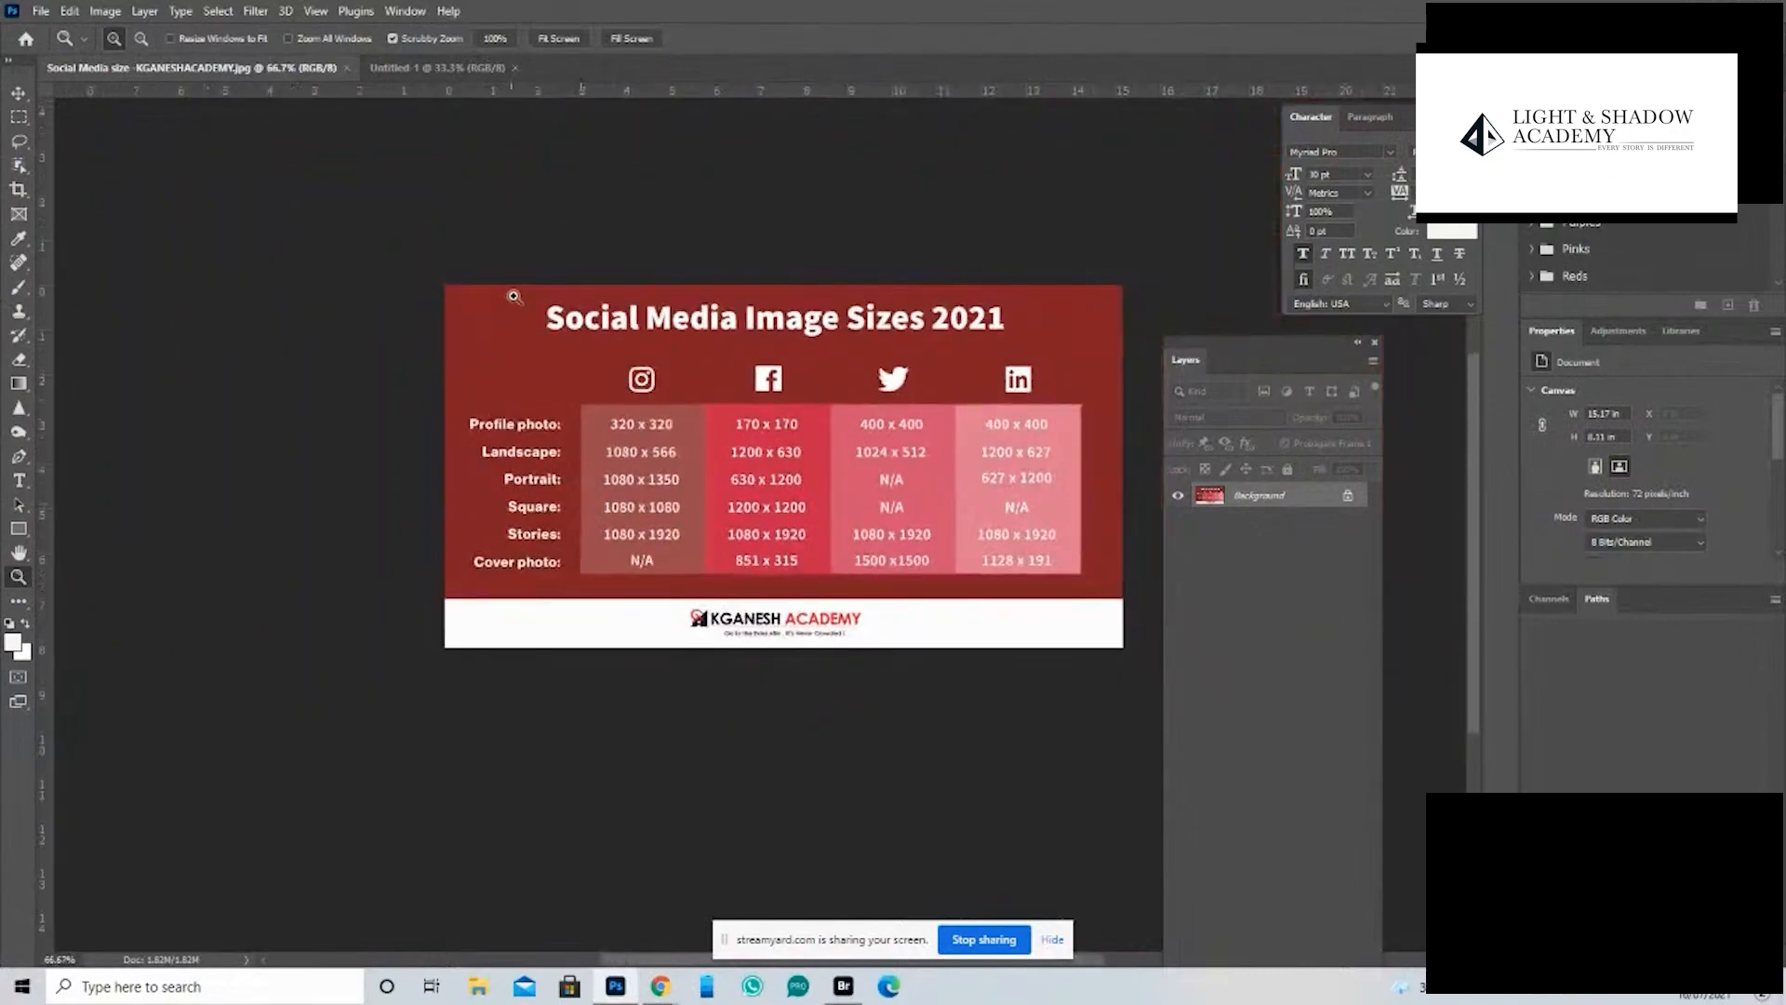
- Draw a portrait artboard about 2.26 in wide and 4.14 in high in the Untitled-1 document with the Artboard tool
left_click(458, 68)
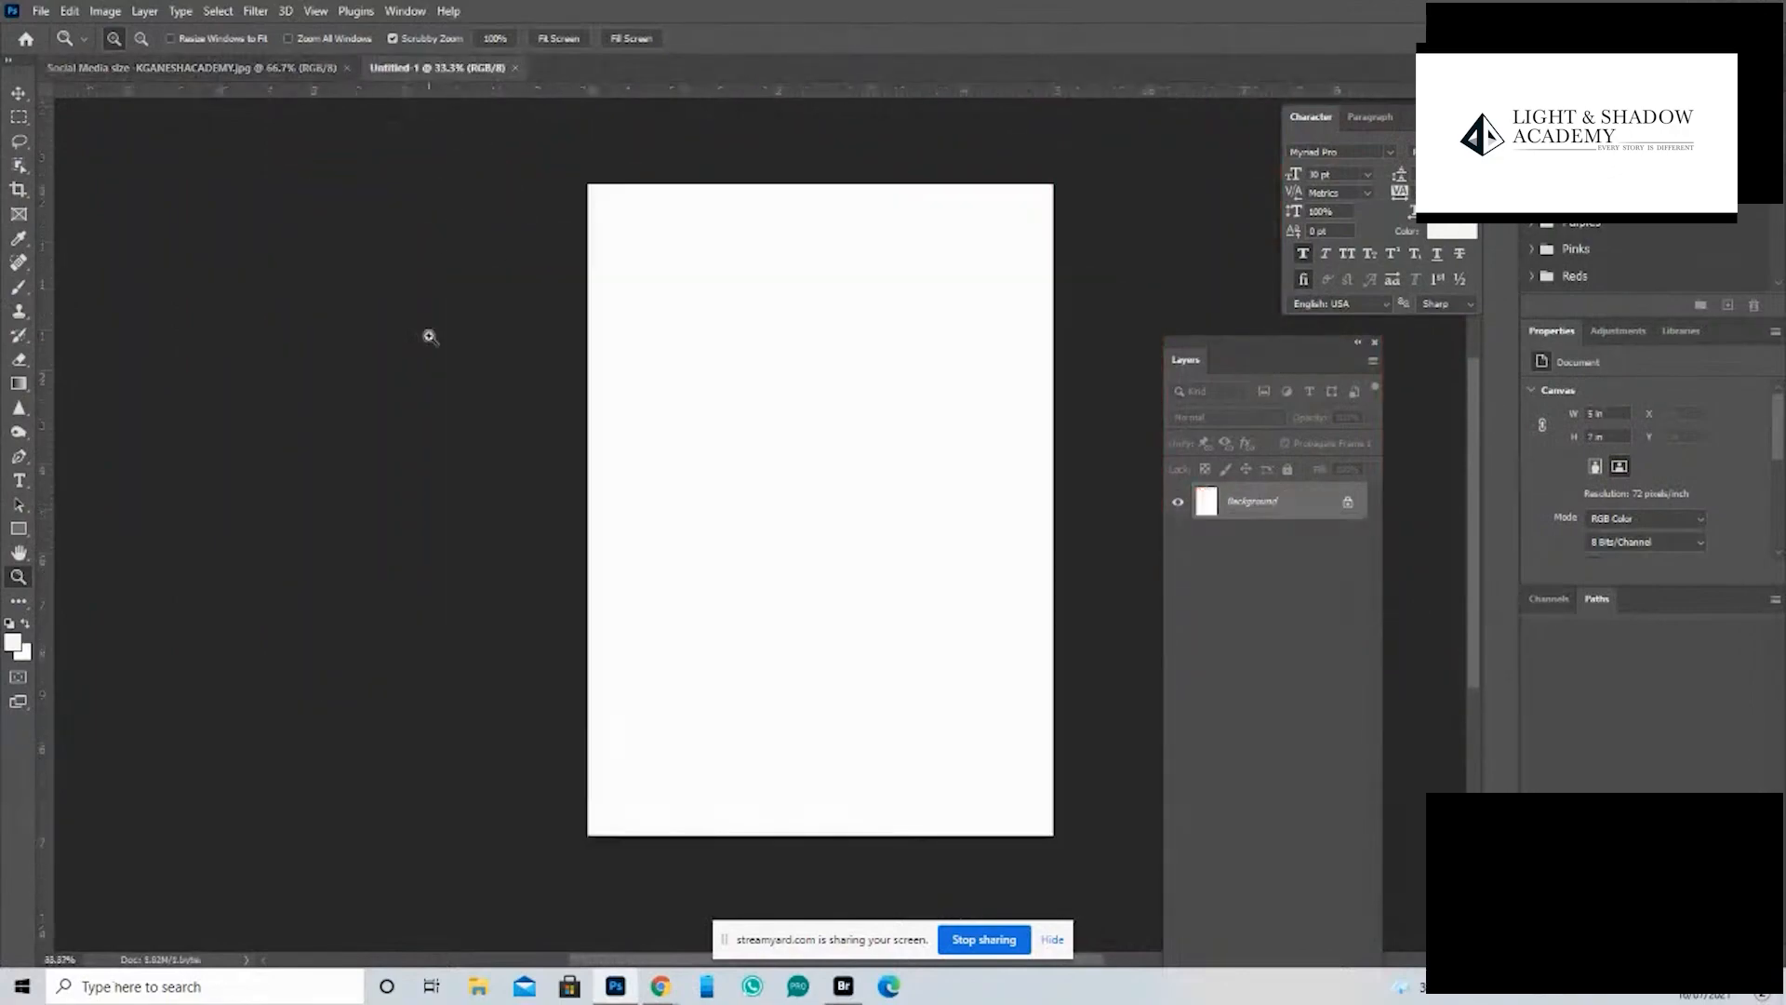
left_click(292, 68)
left_click(458, 68)
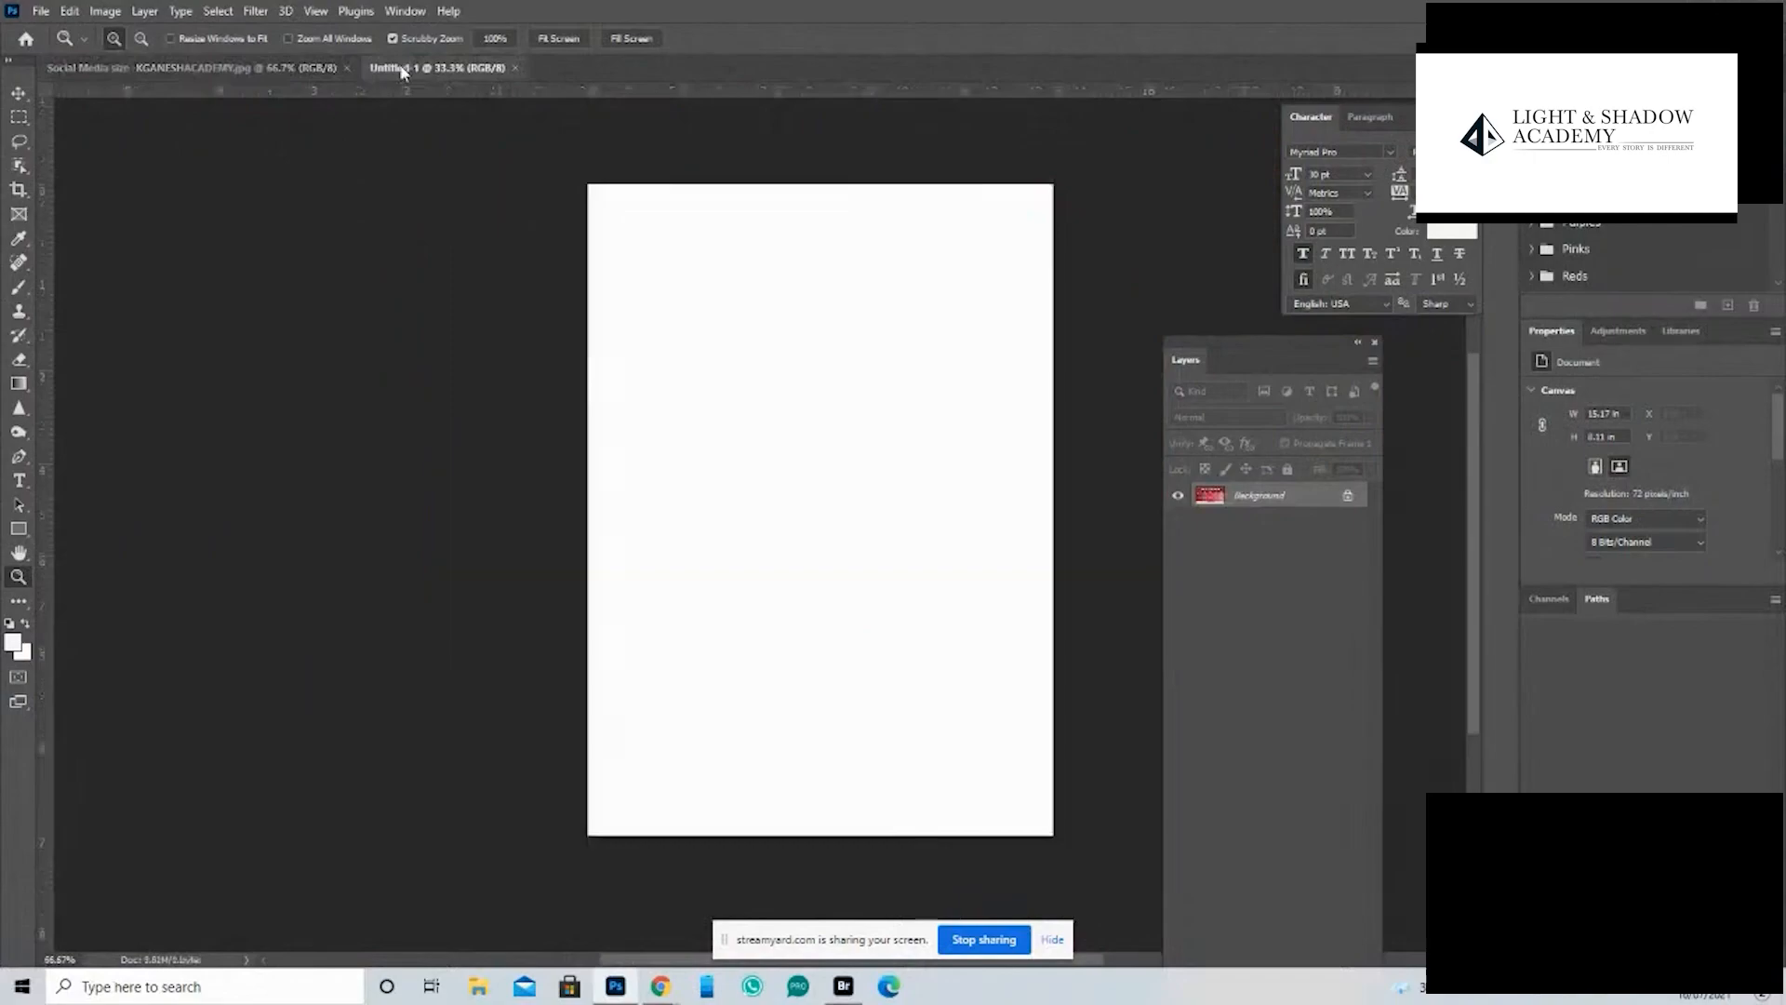
left_click(19, 97)
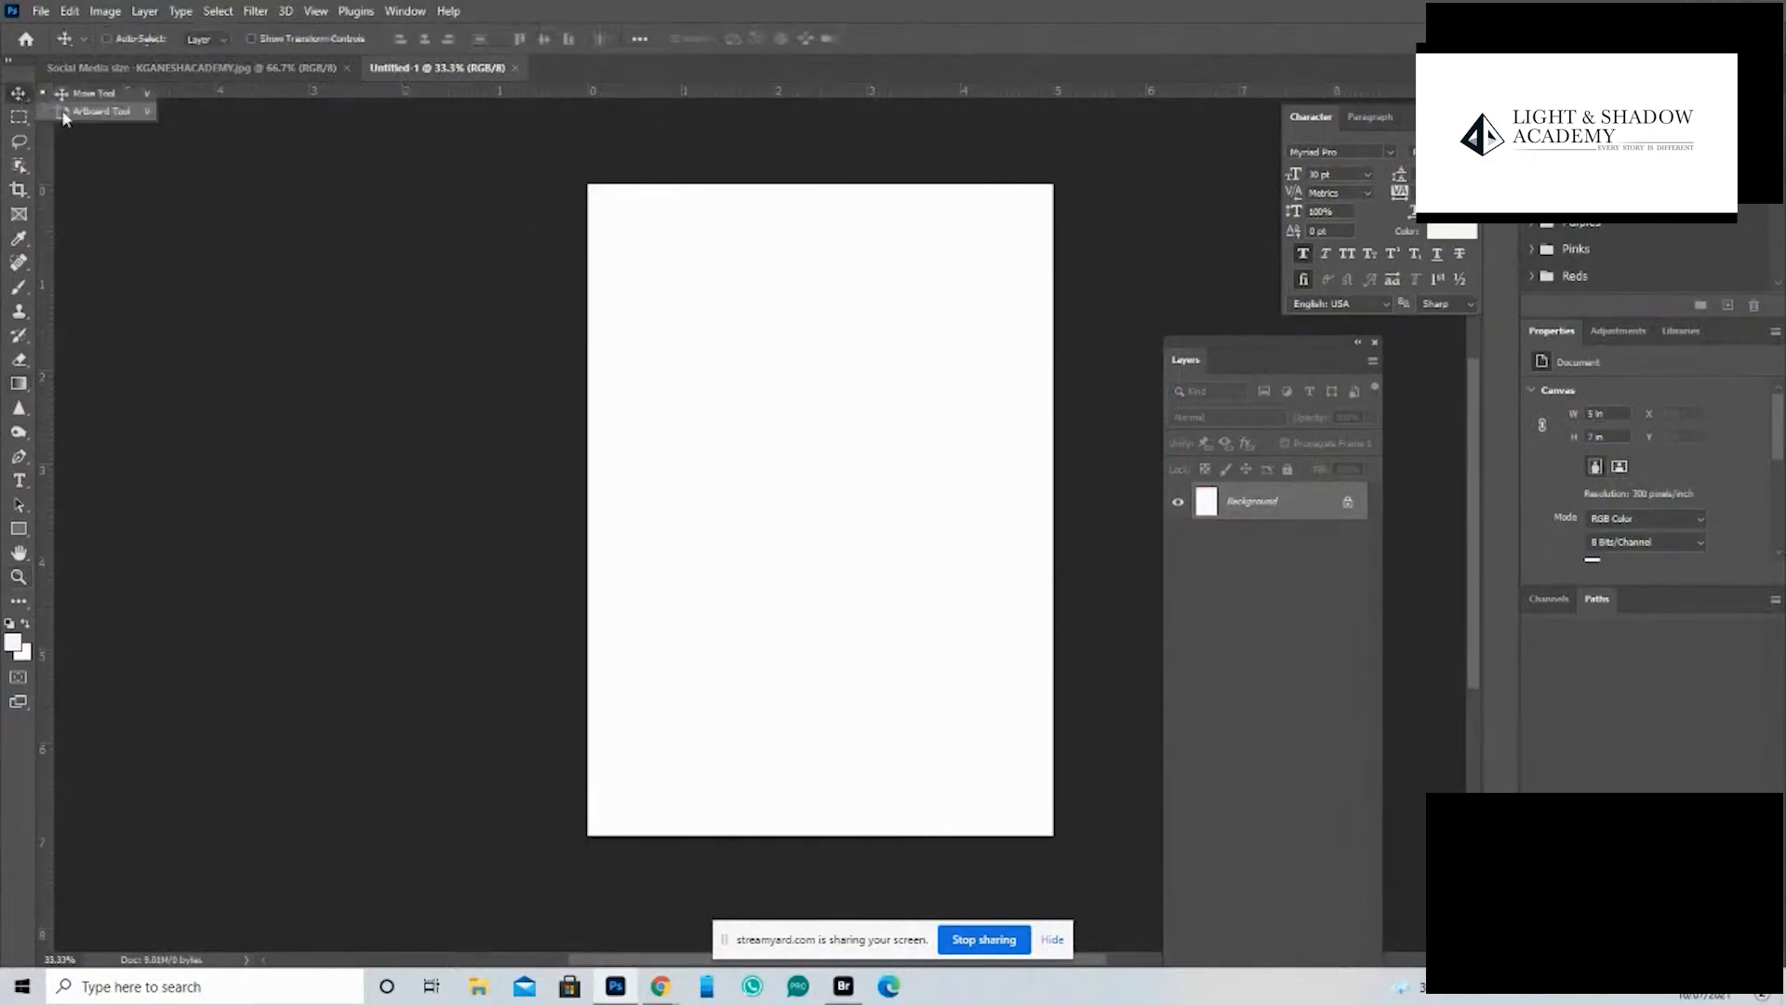
left_click(97, 112)
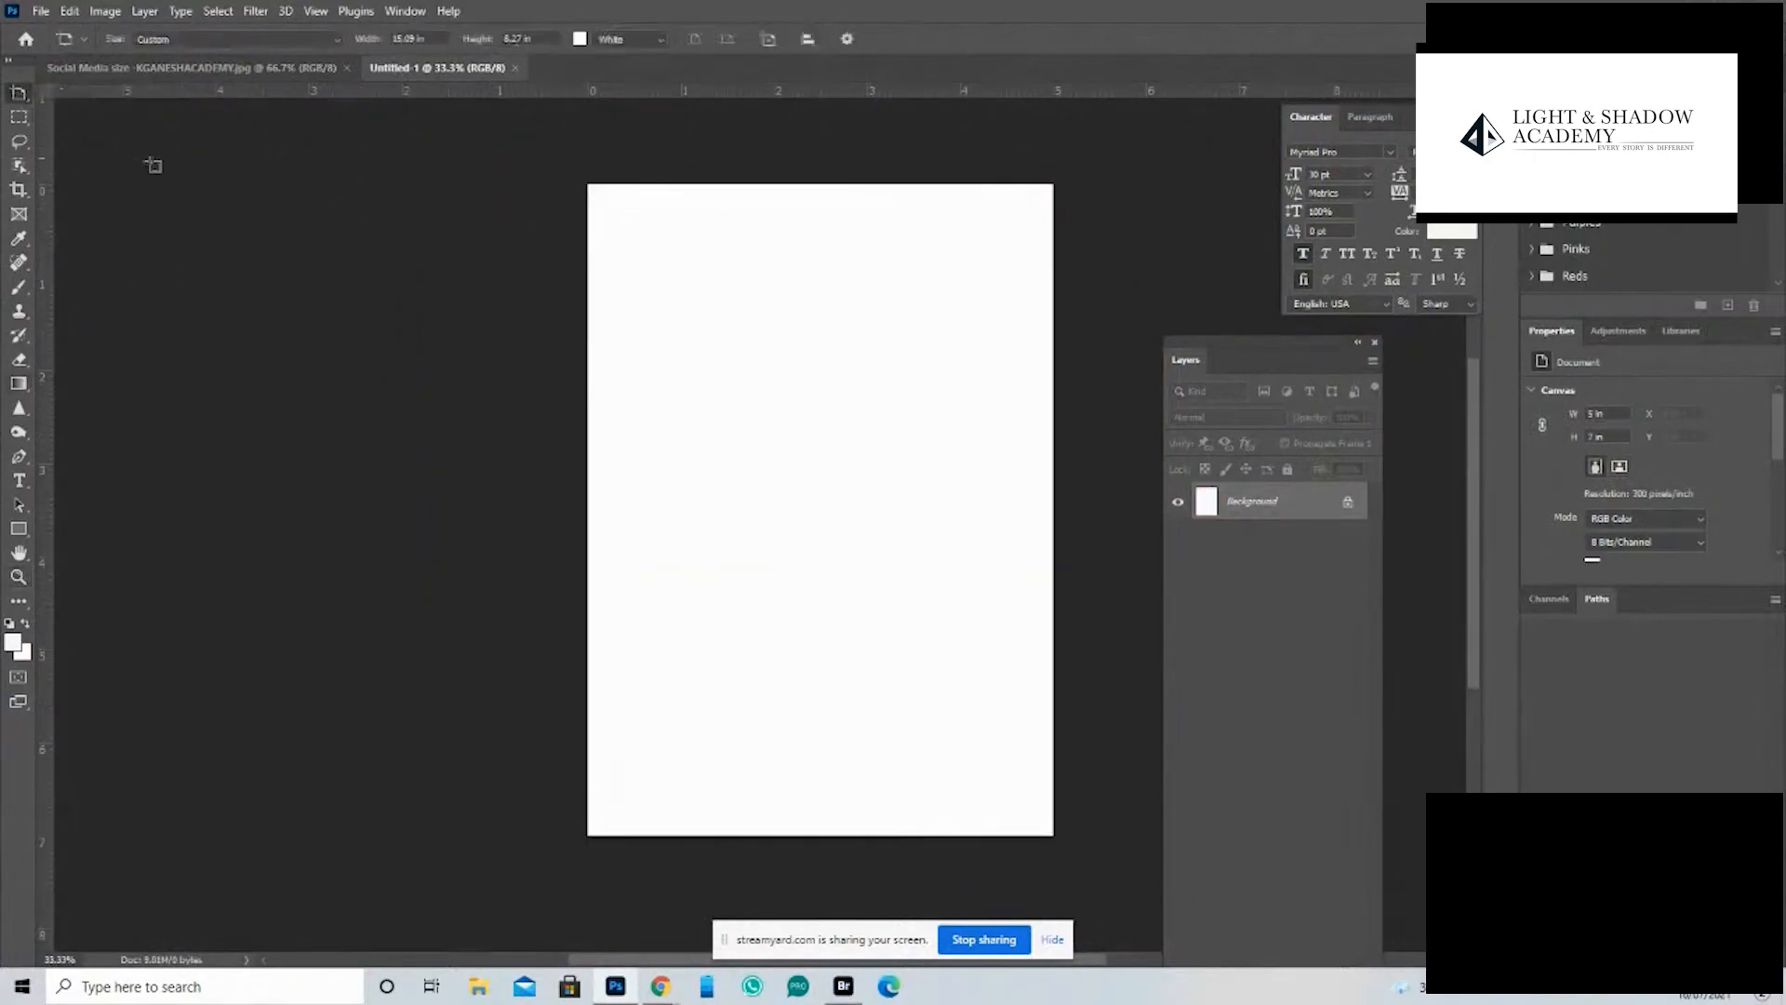
left_click_drag(246, 227, 469, 572)
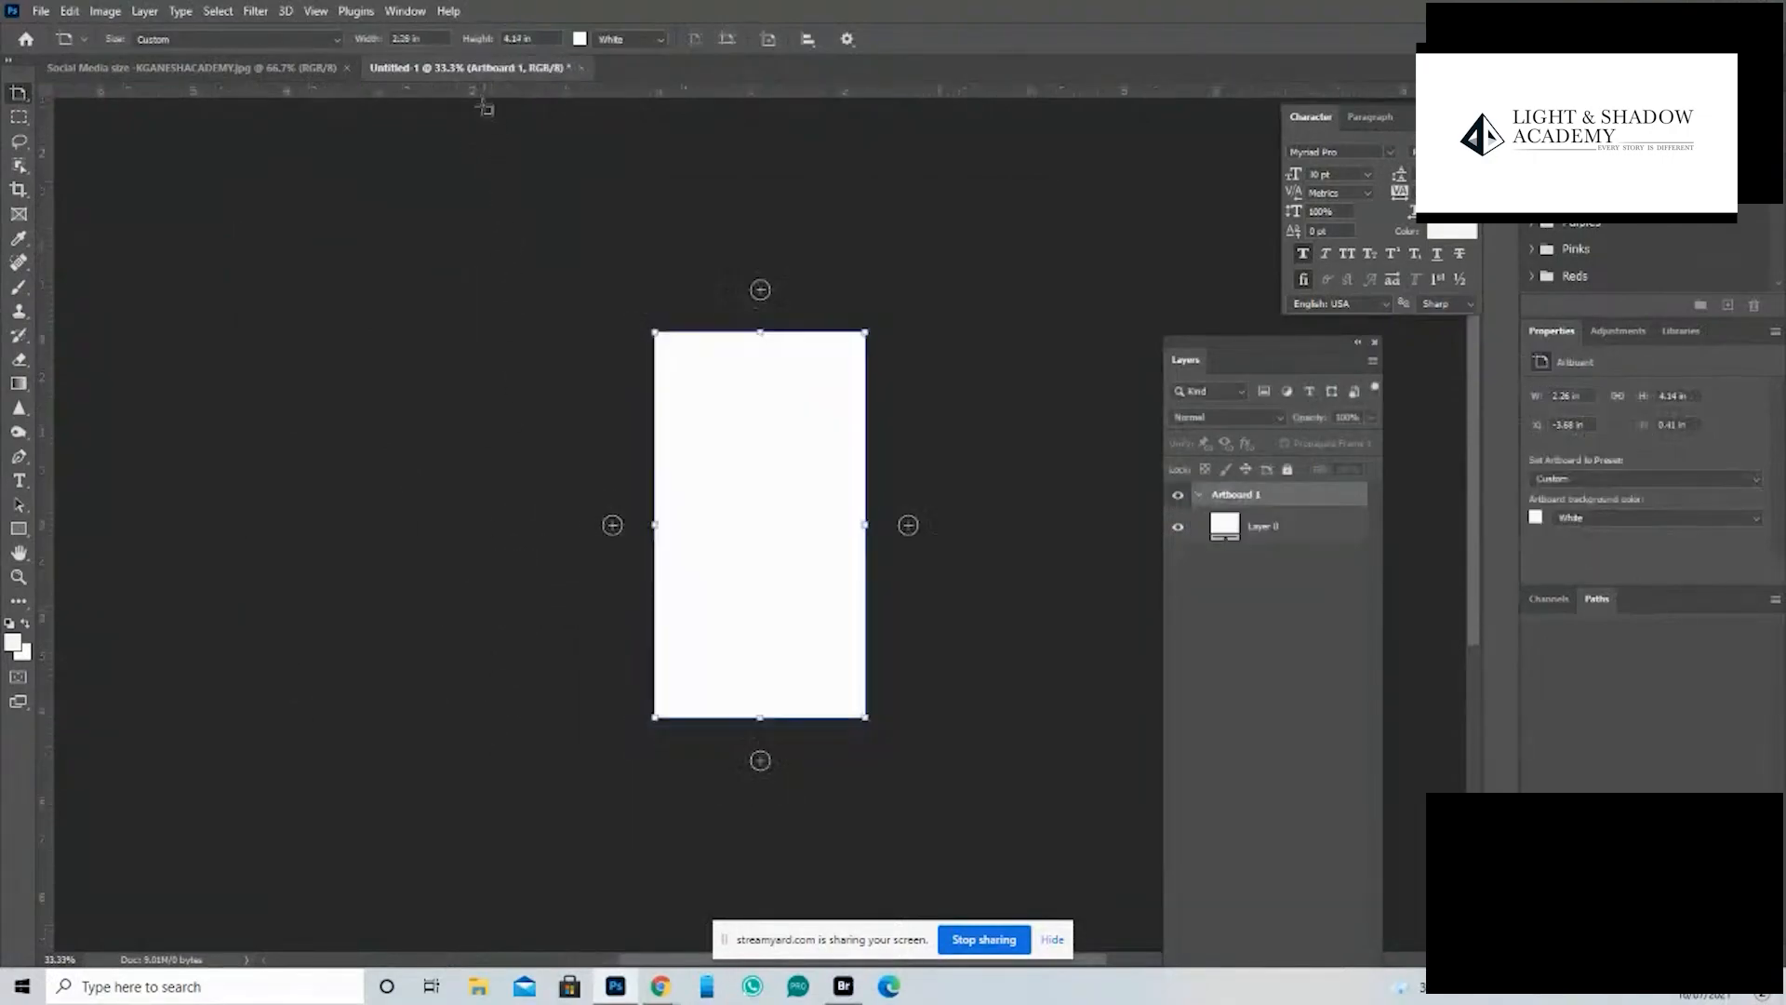
- Set the artboard's size to 1080 px wide and 1920 px high
left_click(430, 36)
type("108")
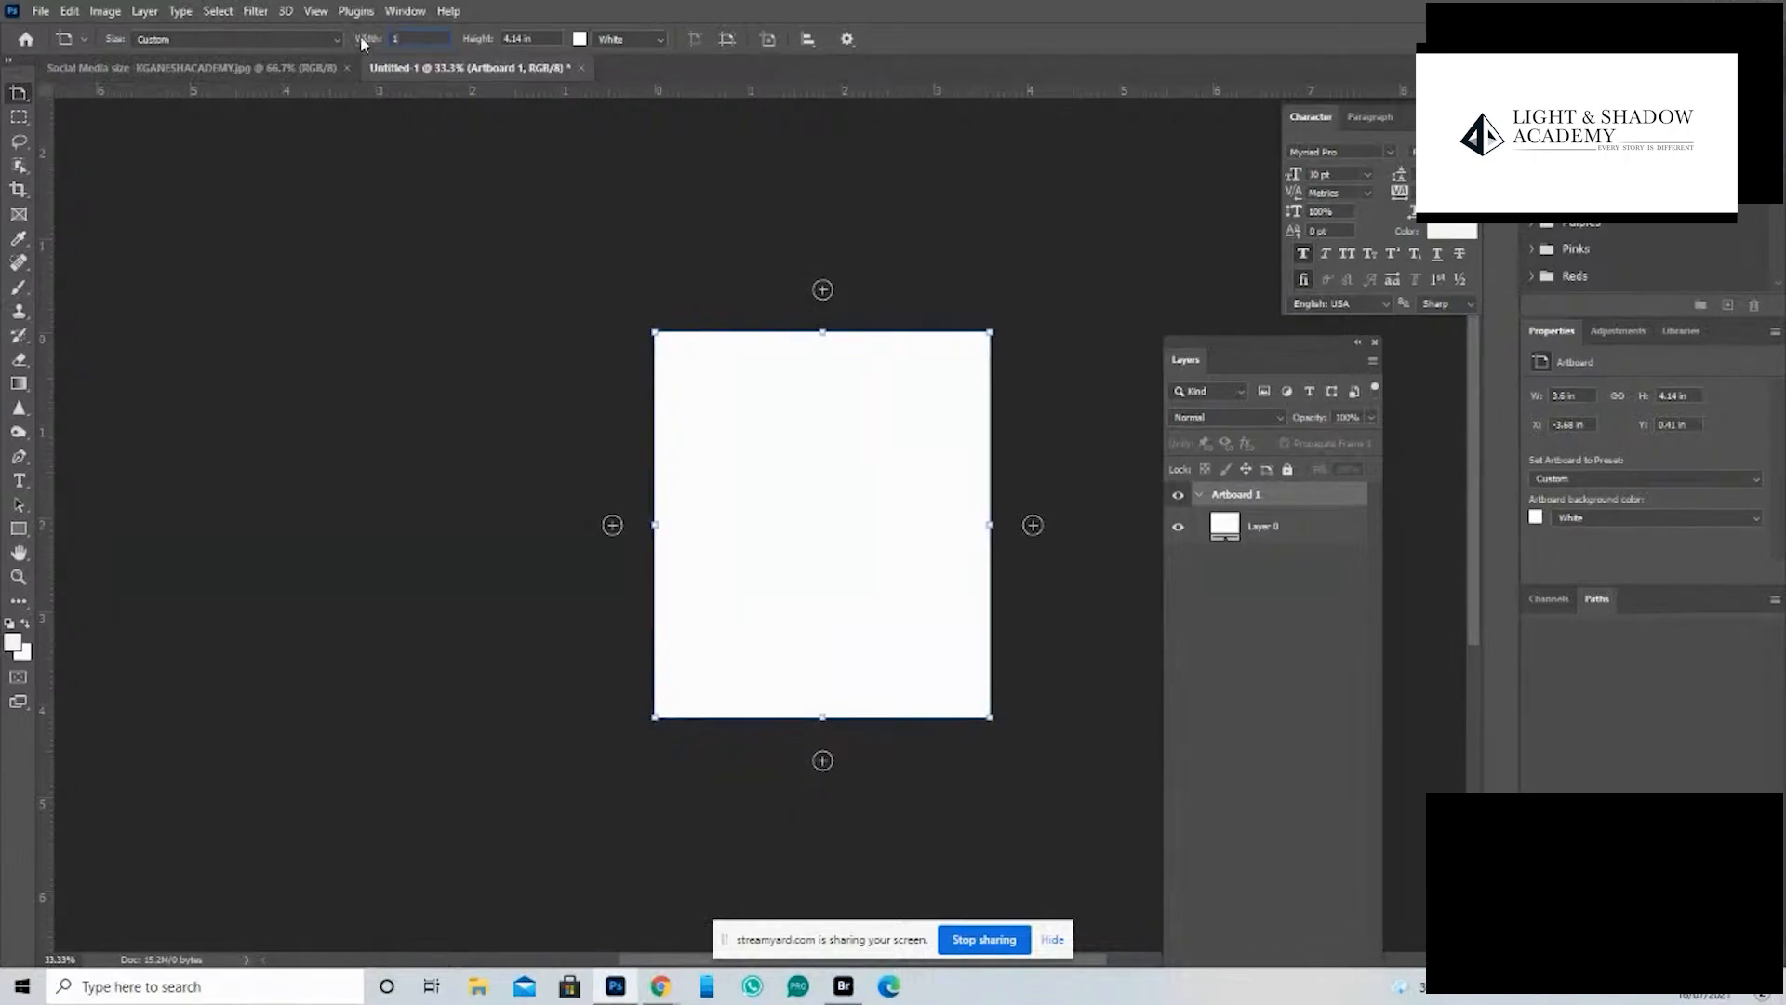
type("080")
key("Tab")
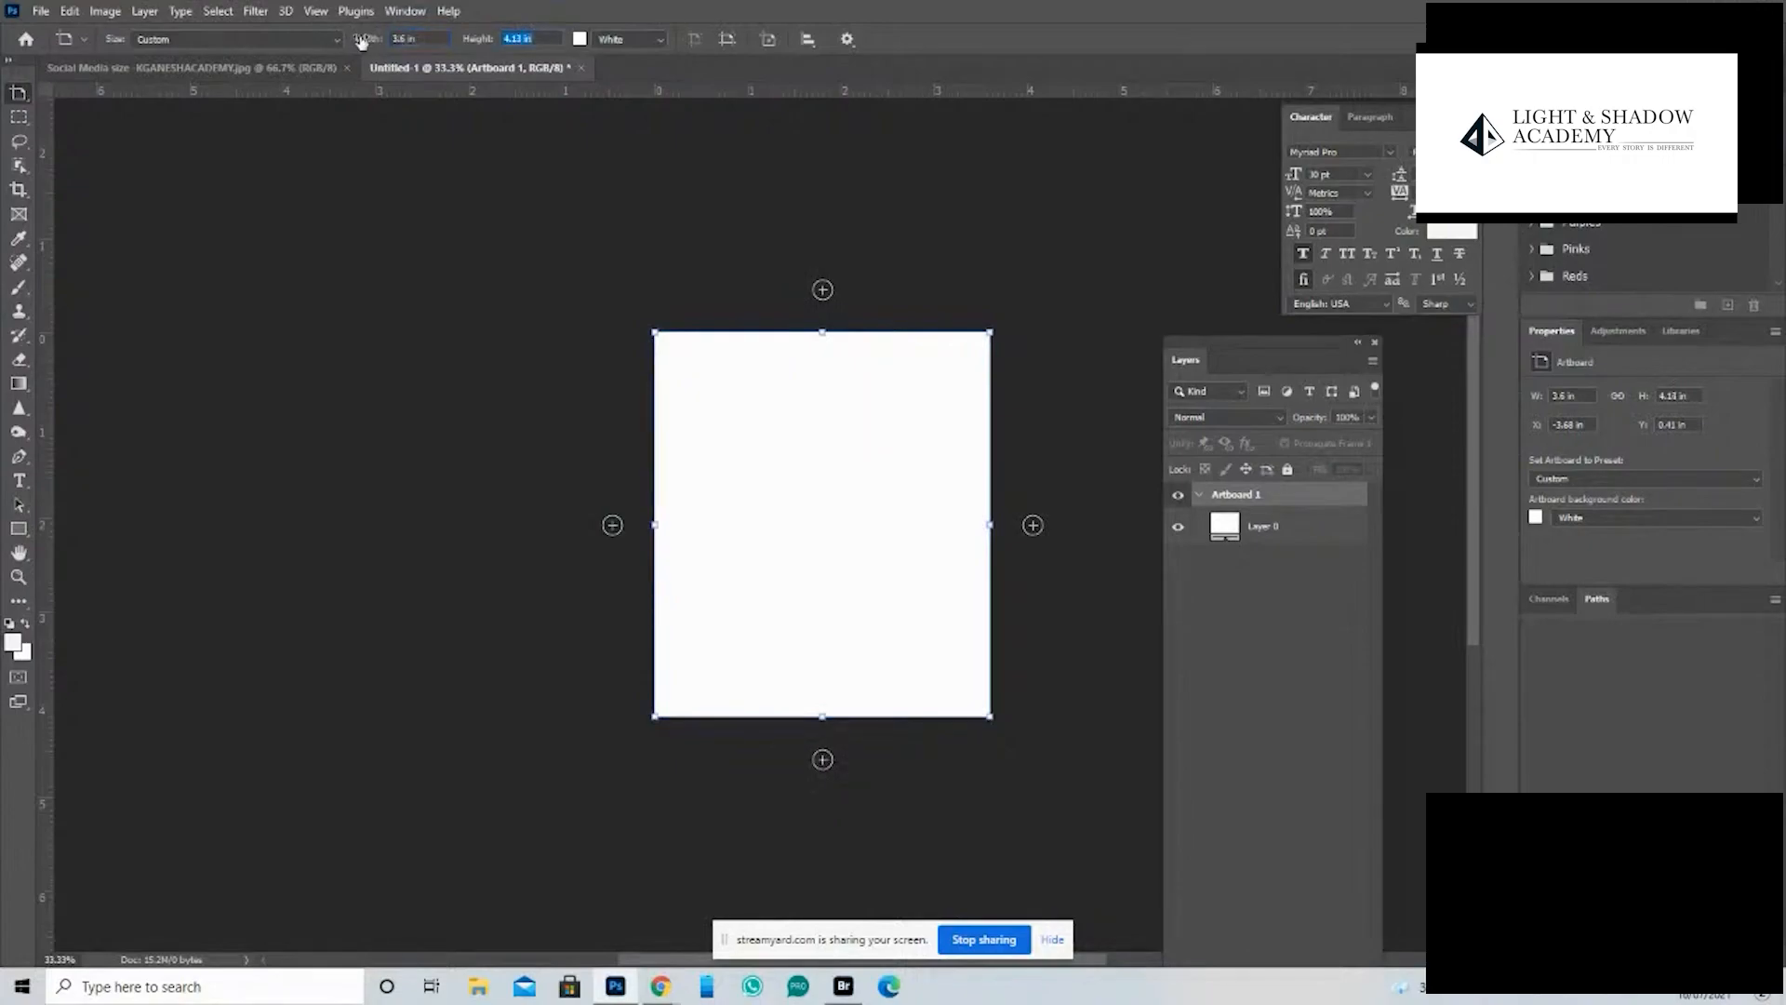
left_click(361, 42)
type("1080")
key("Return")
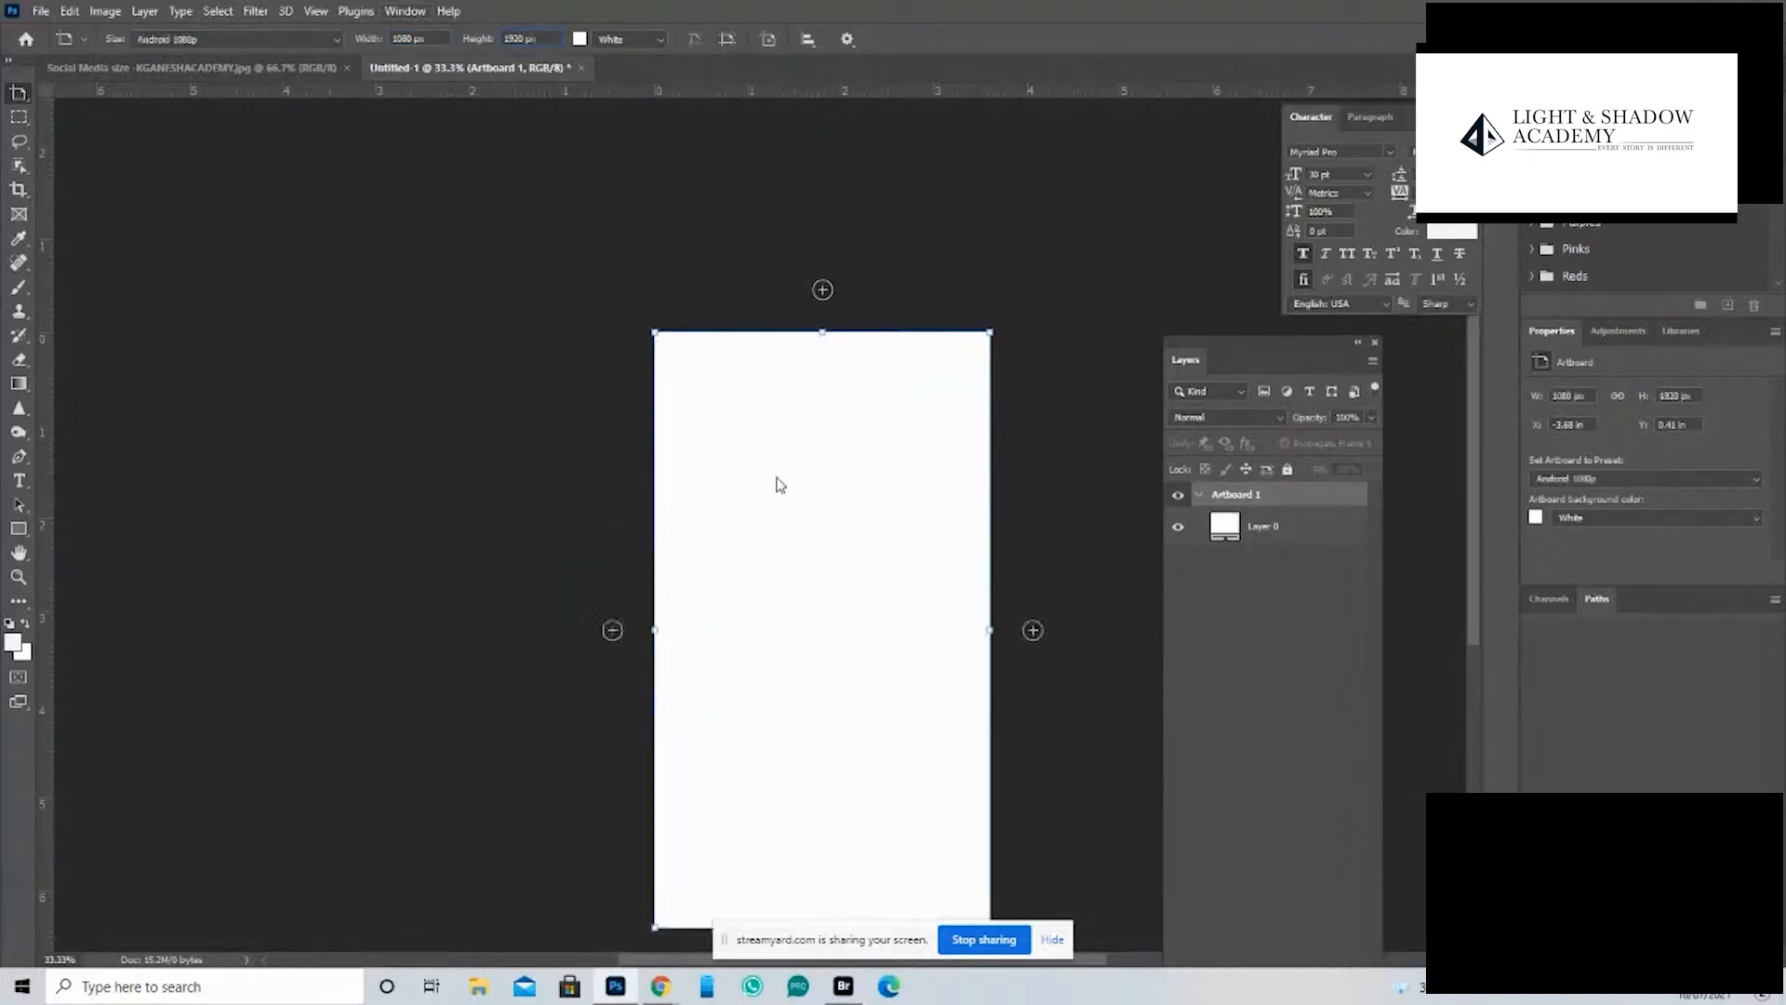
- Rename the 1080 × 1920 px artboard as STORY
key("ctrl+0")
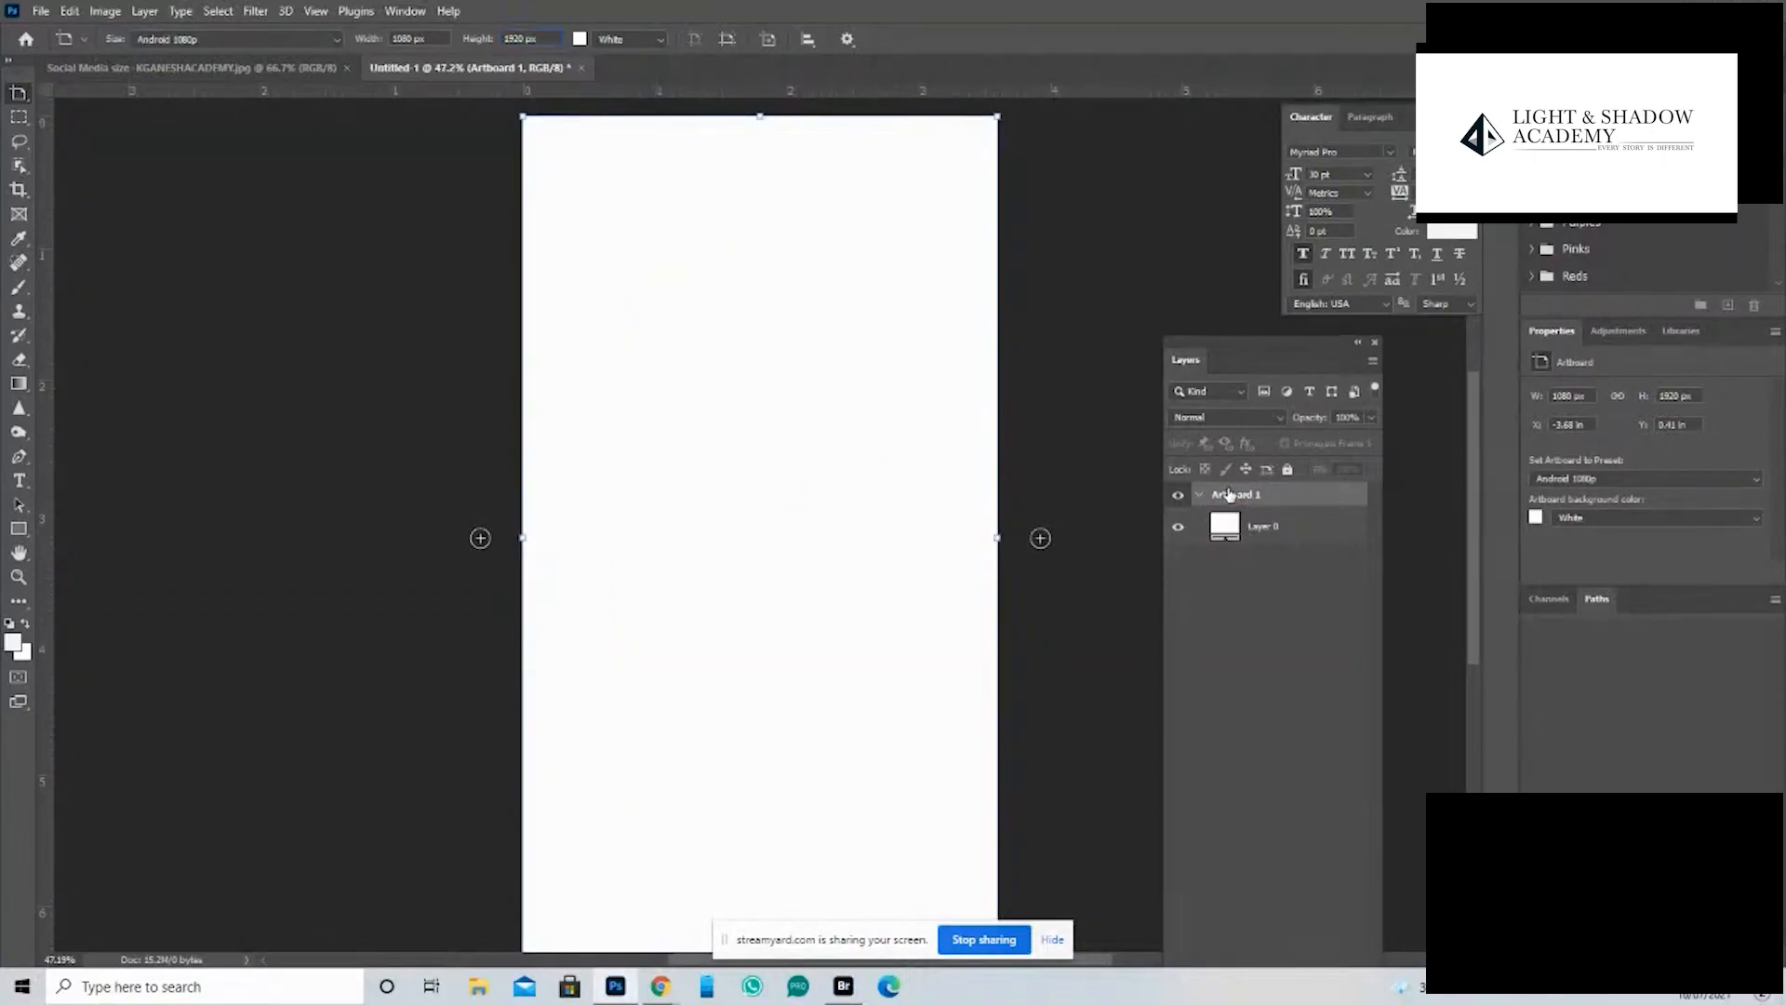
type("STORY")
key("Return")
key("ctrl+minus")
key("ctrl+minus")
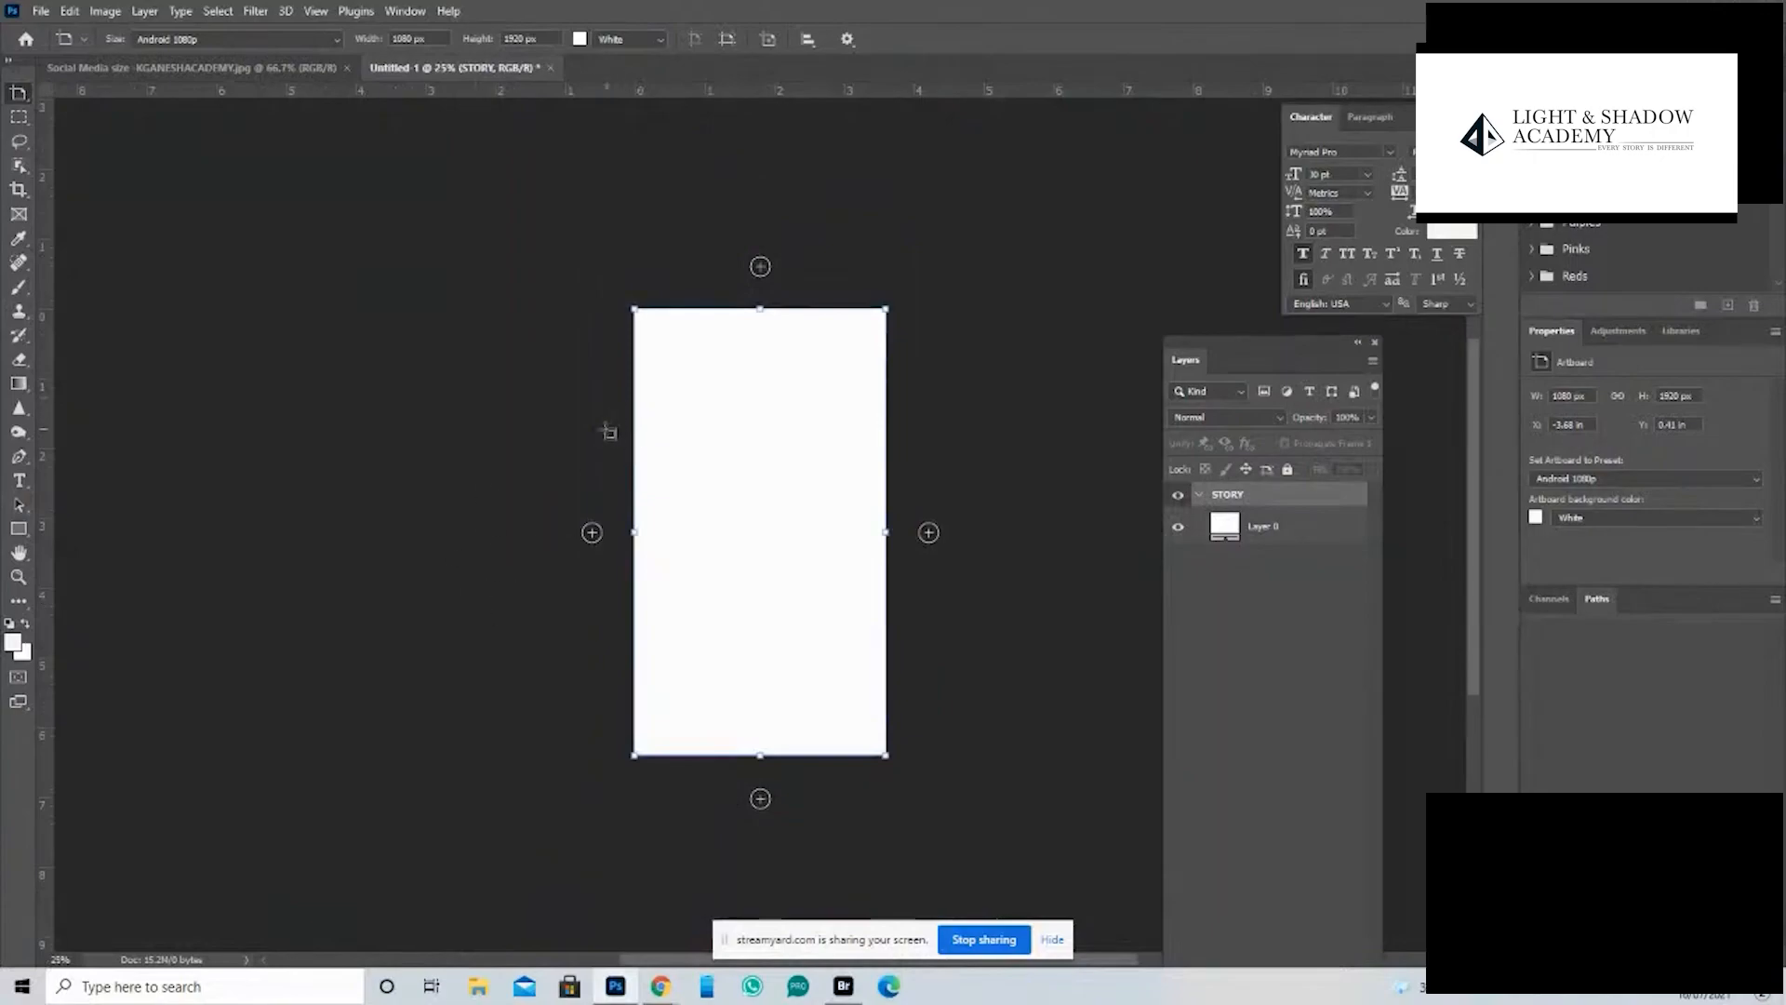
- Draw a second artboard to the left of STORY and set its size to 1080 × 1080 px
left_click_drag(317, 370, 523, 651)
left_click(375, 39)
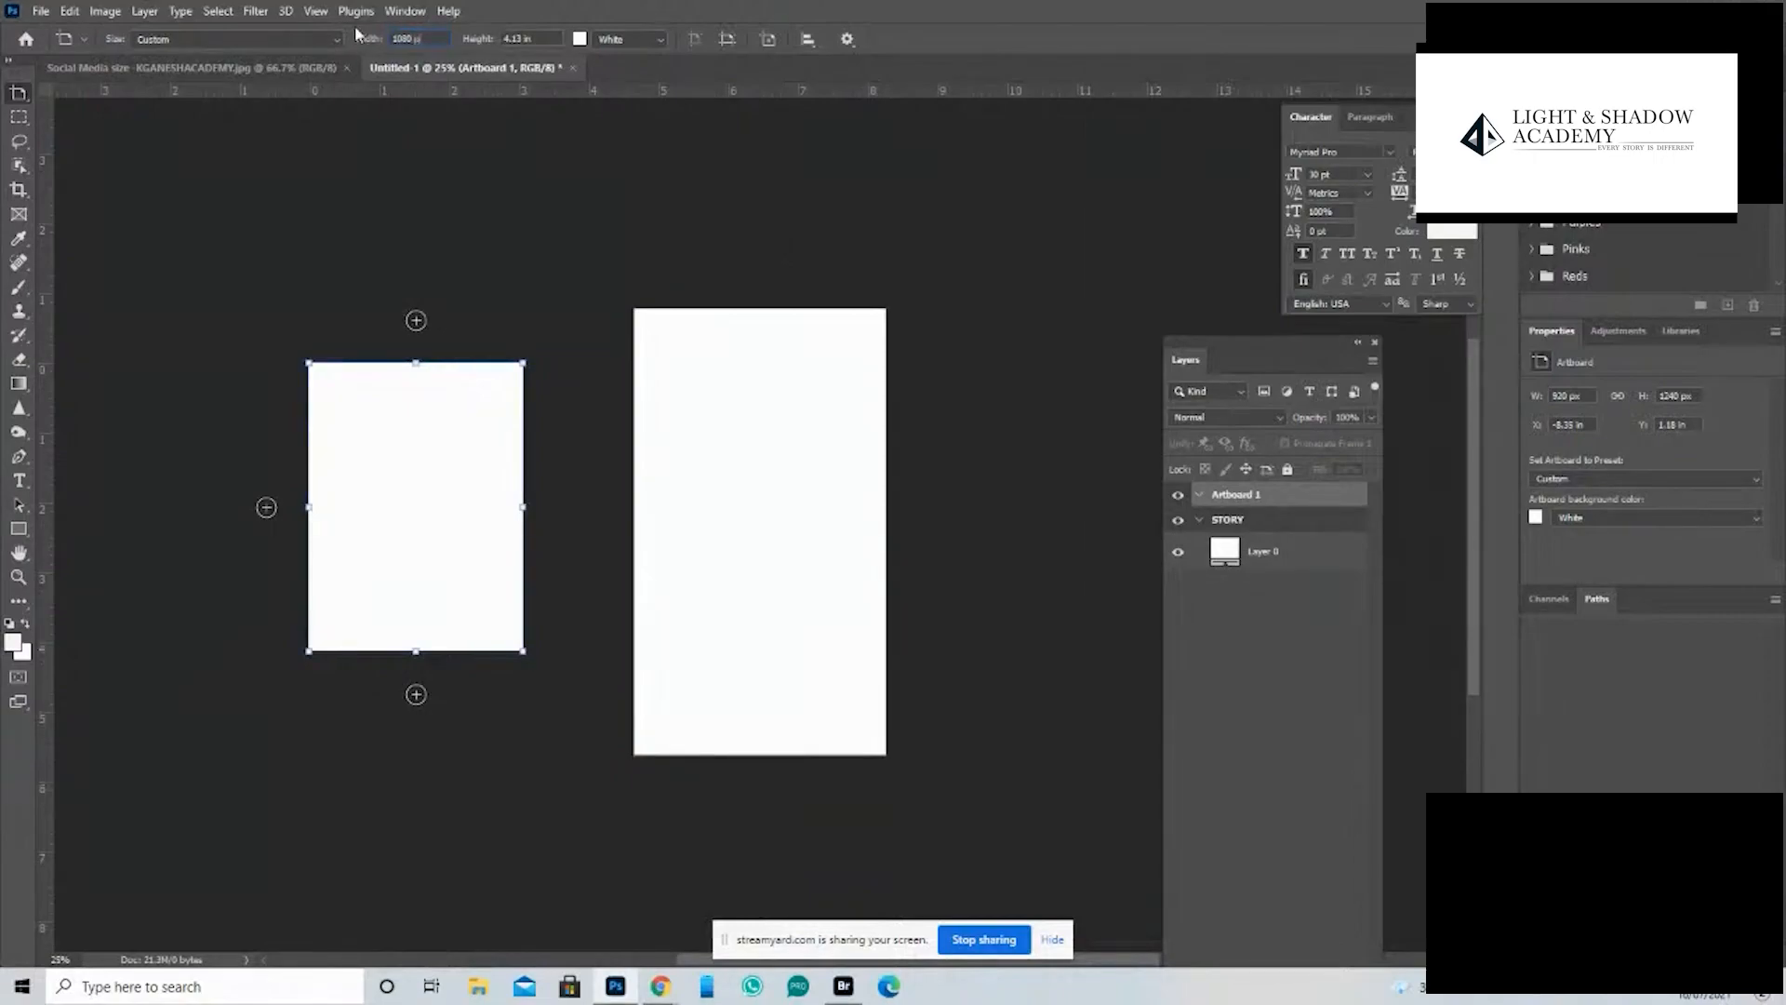
type("1080 px")
key("Return")
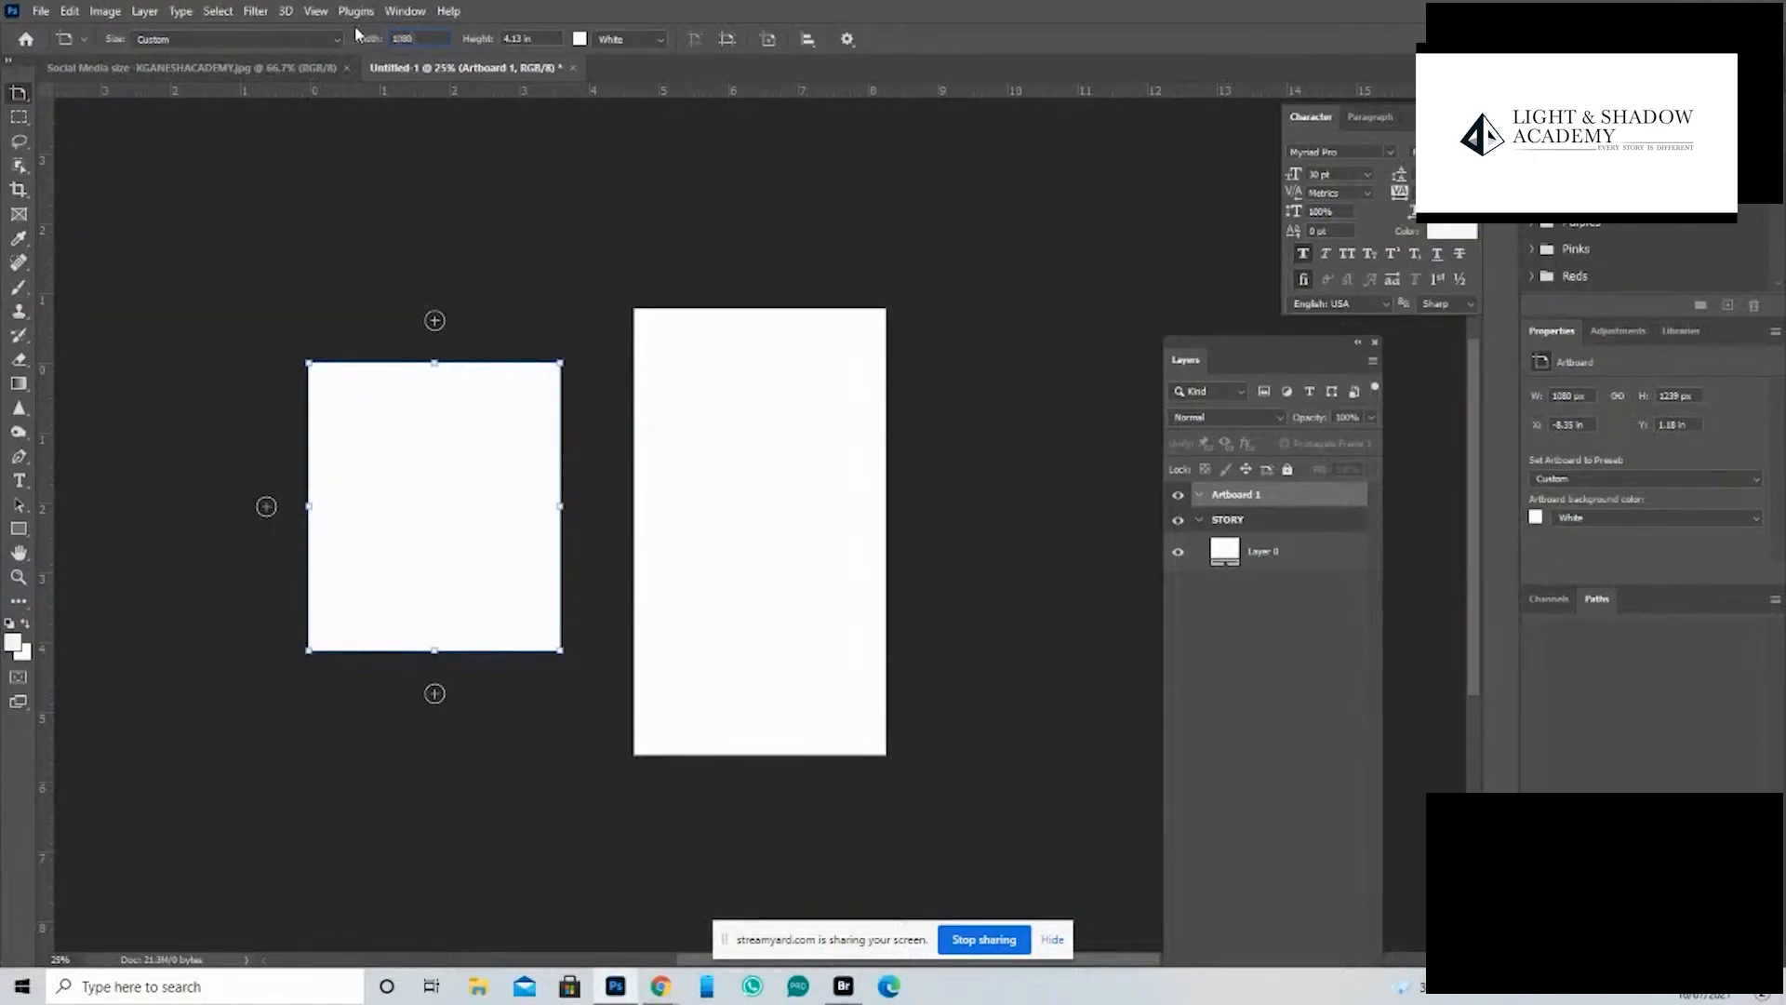
type("1080 px")
key("Tab")
type("1080")
key("Return")
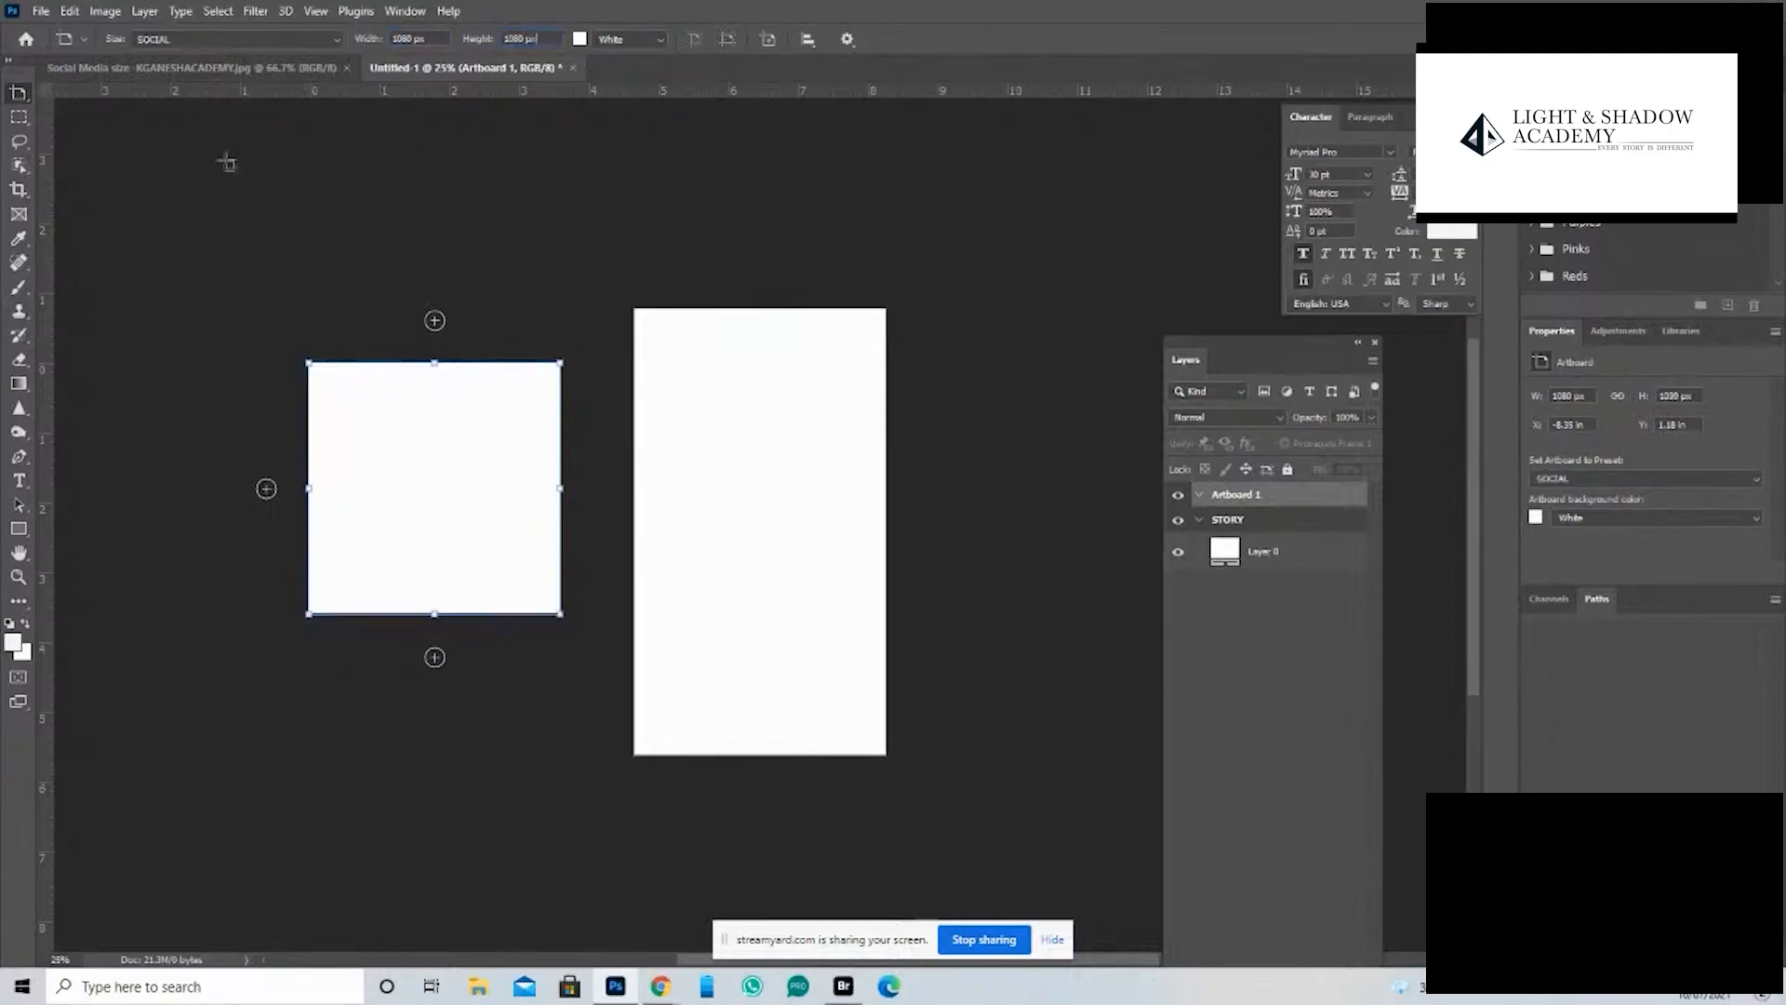
- Rename the square artboard as POST and collapse the STORY artboard in the layer list
left_click(16, 90)
left_click(75, 95)
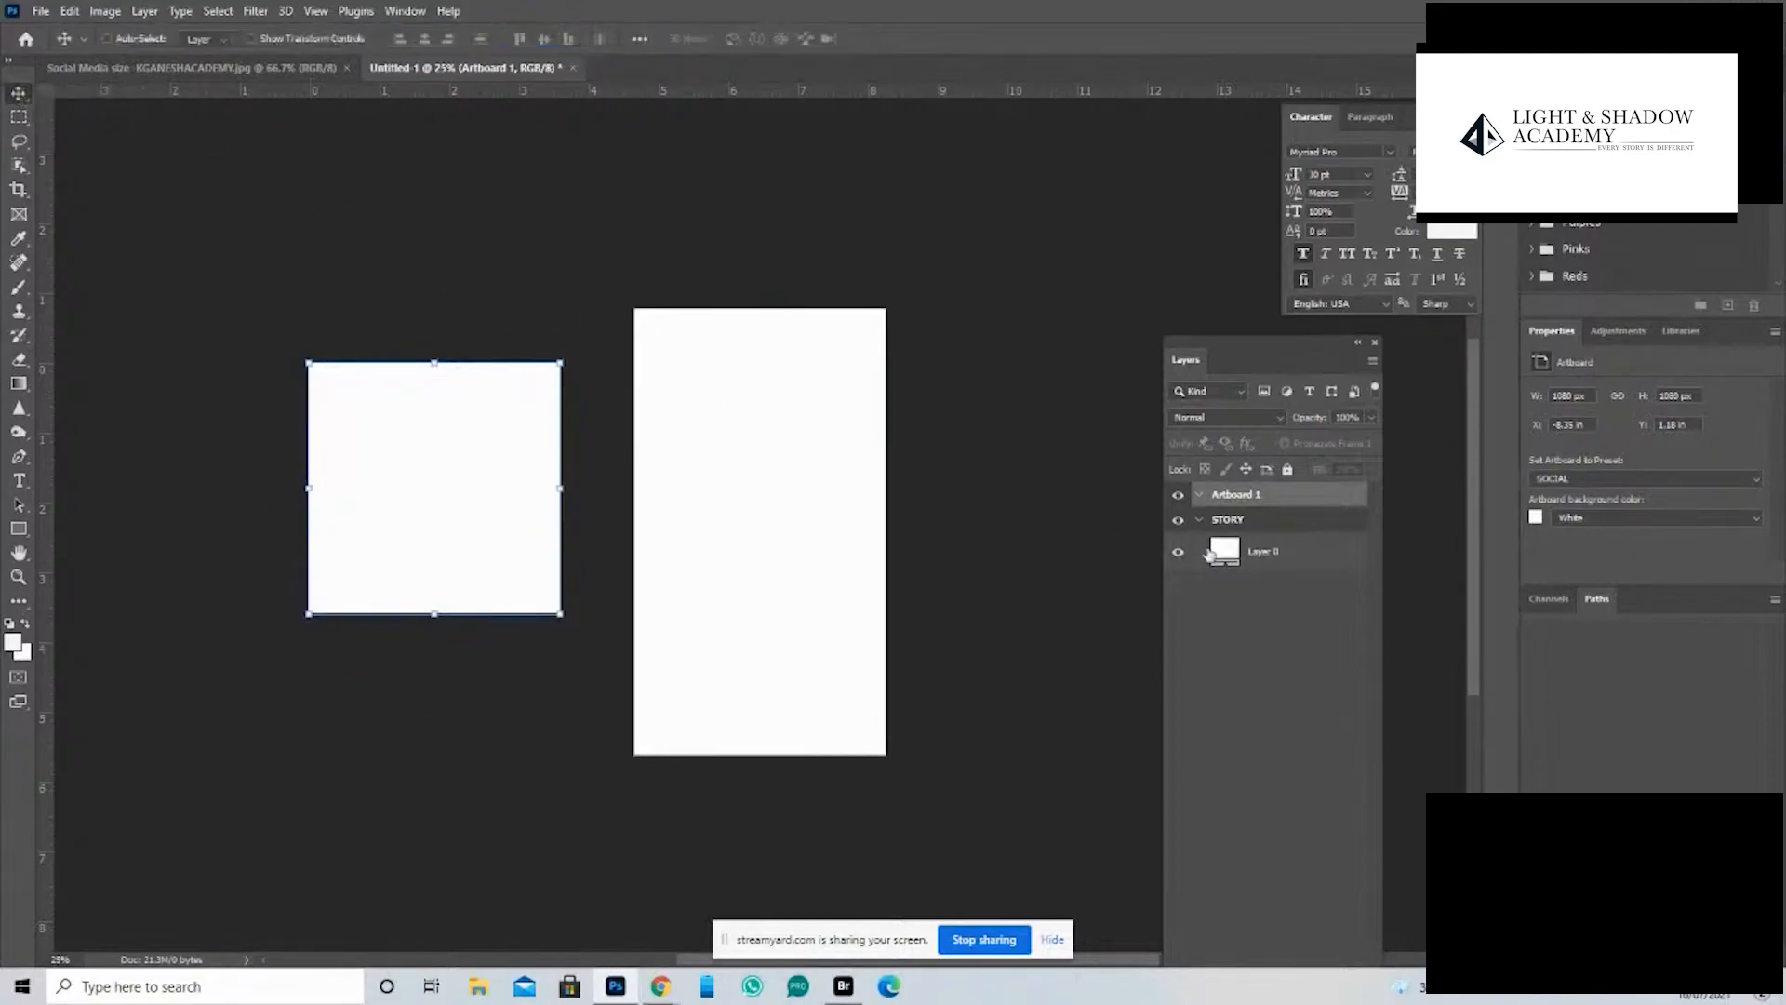
left_click(1204, 524)
double_click(1236, 494)
type("PO")
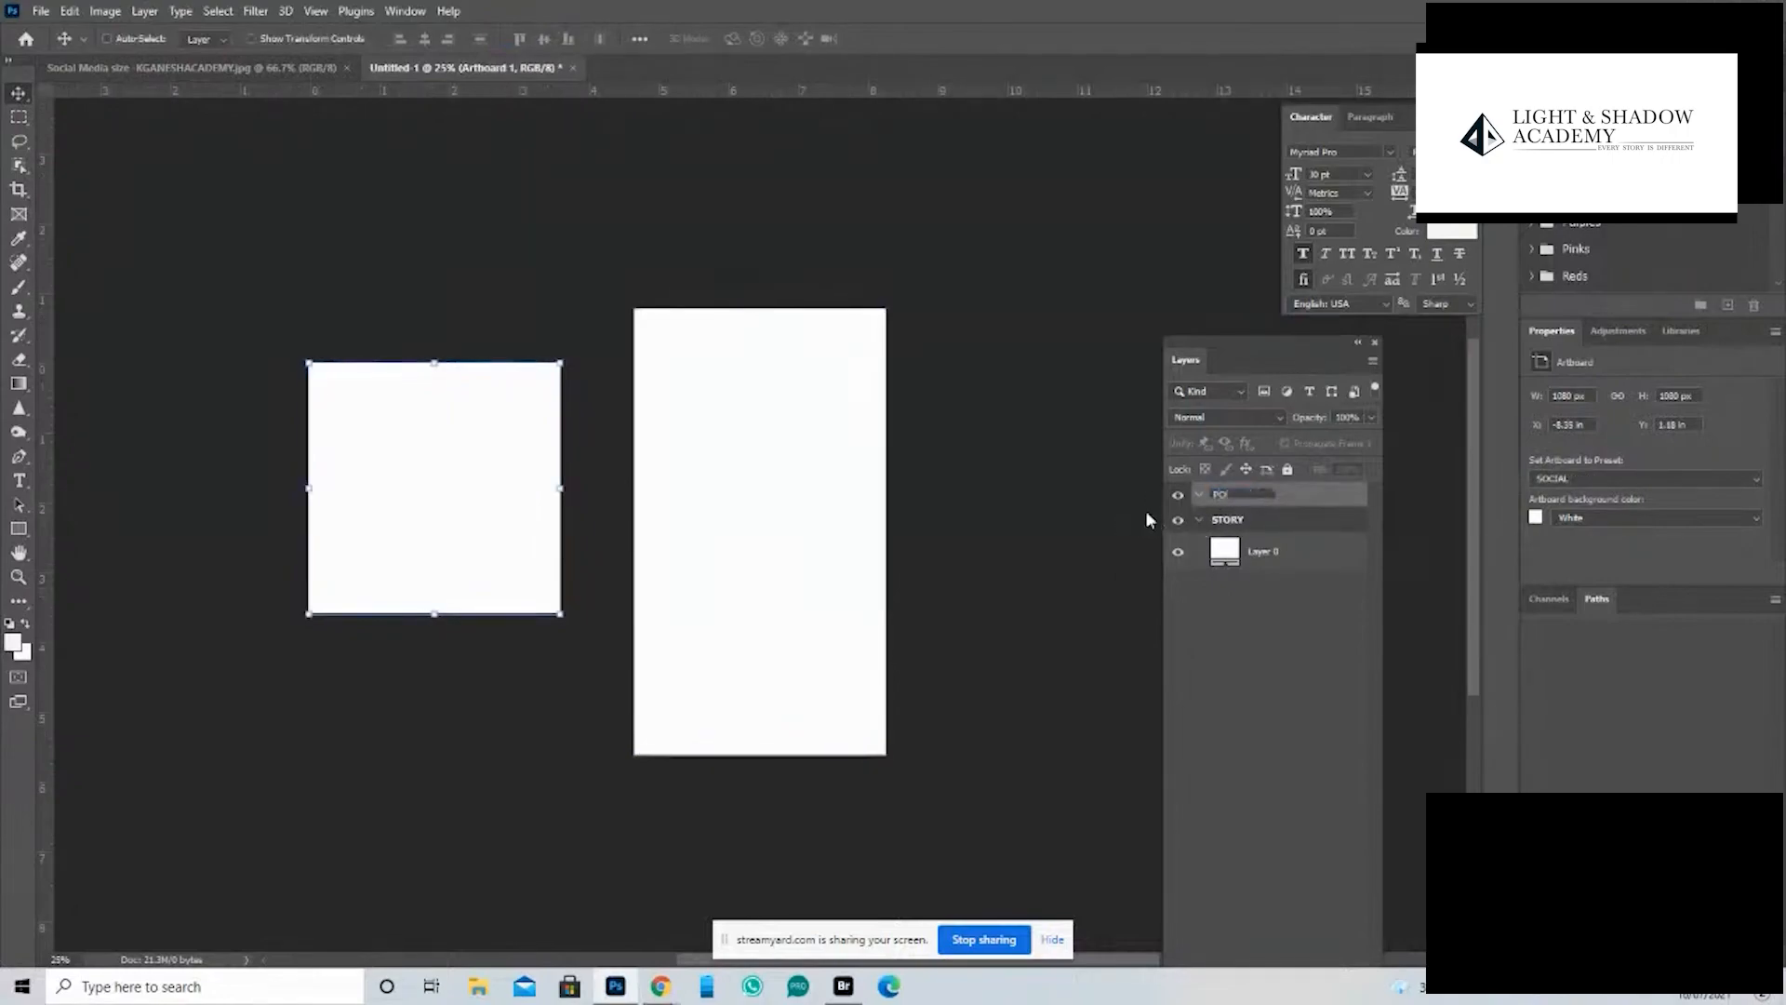
type("ST")
key("Return")
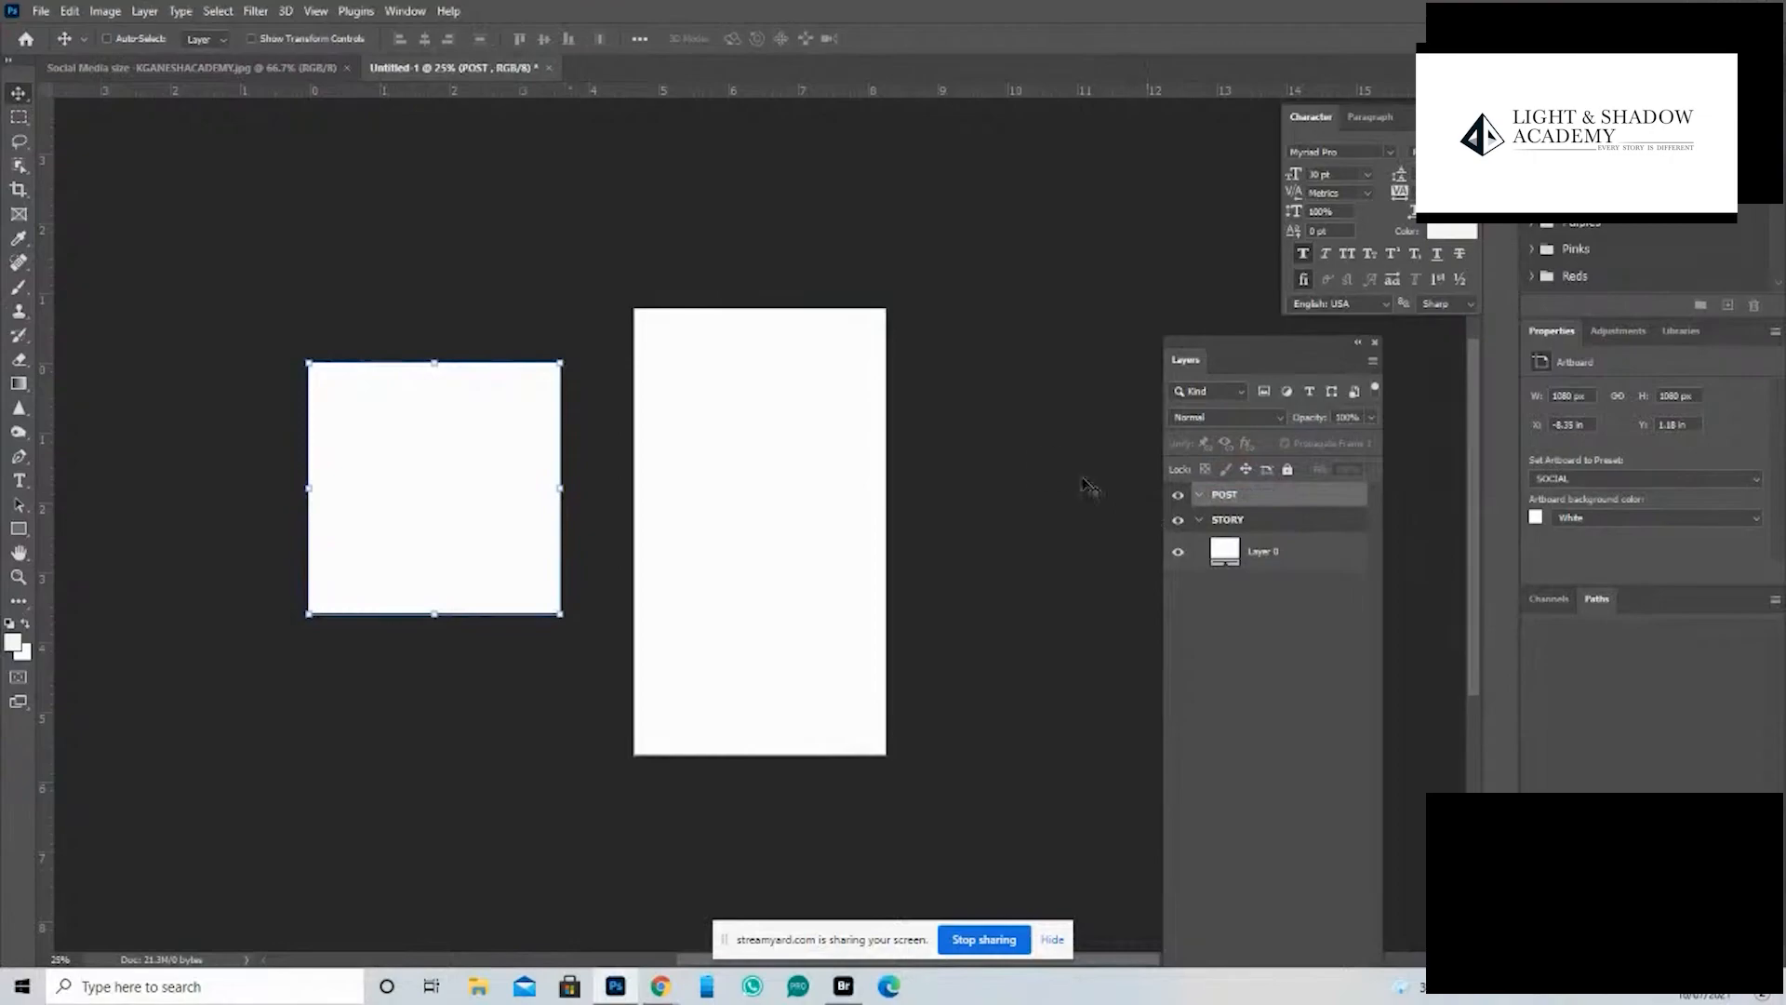
left_click(1200, 522)
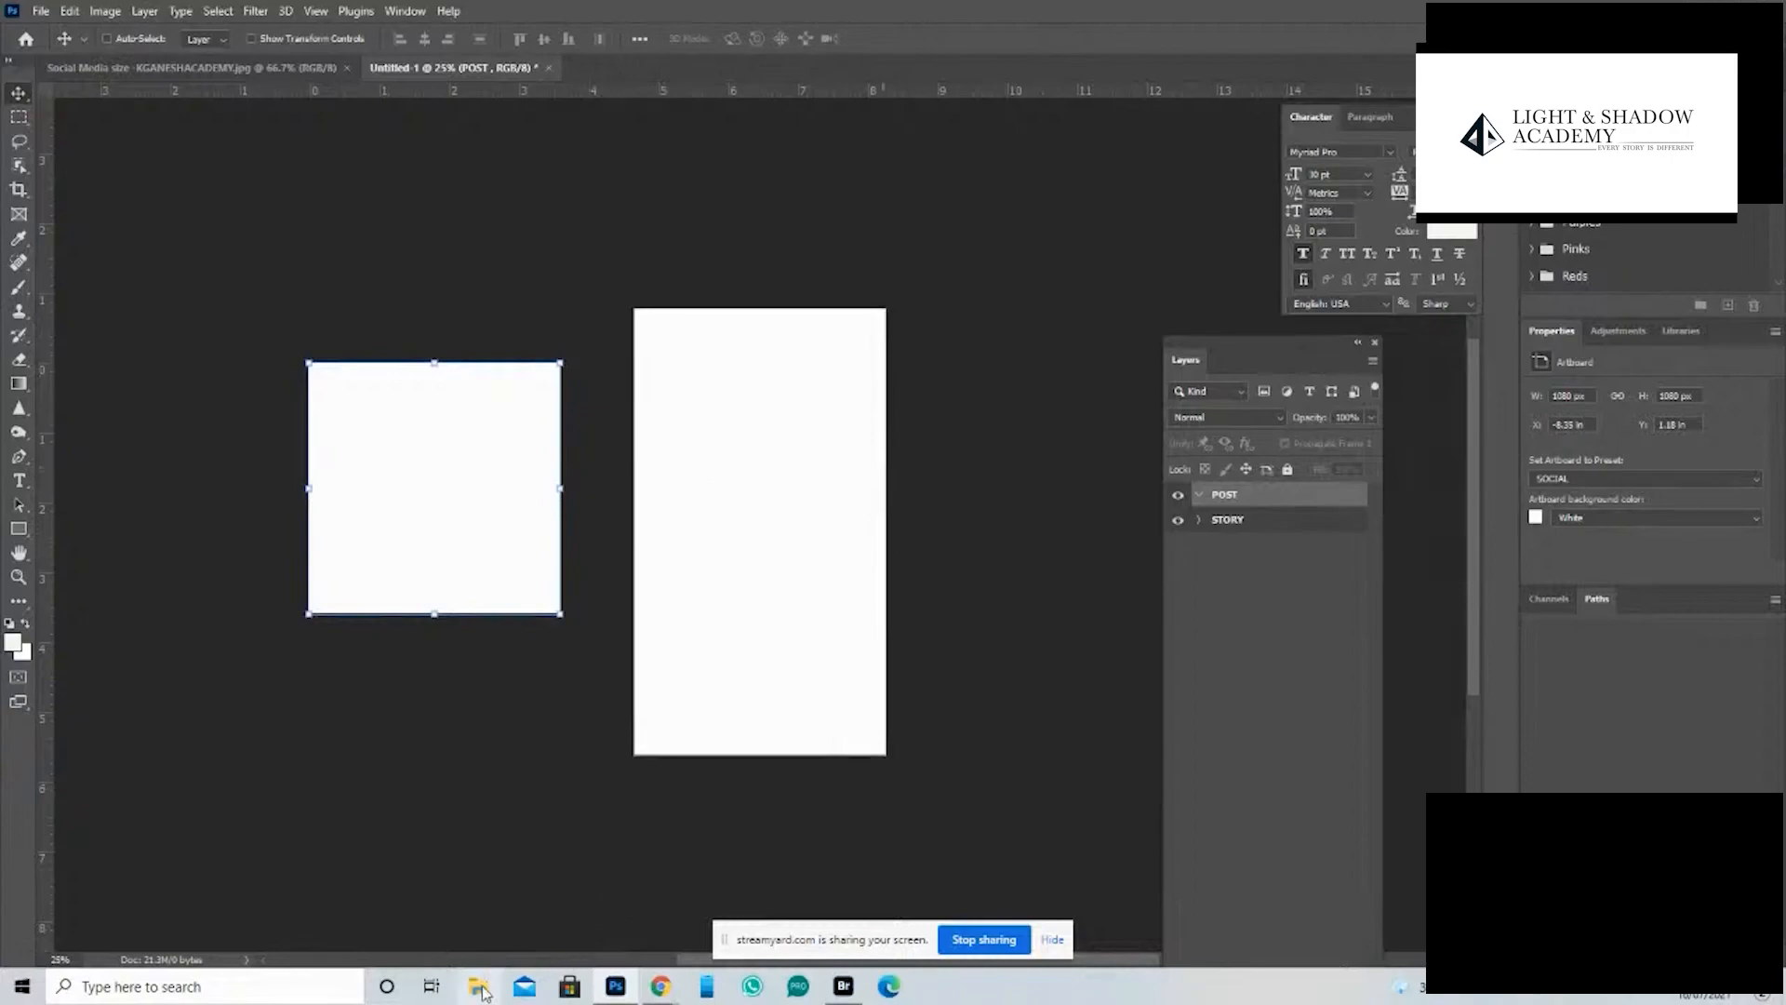
- Switch to Adobe Bridge and browse the Downloads folder for a portrait photo
left_click(843, 986)
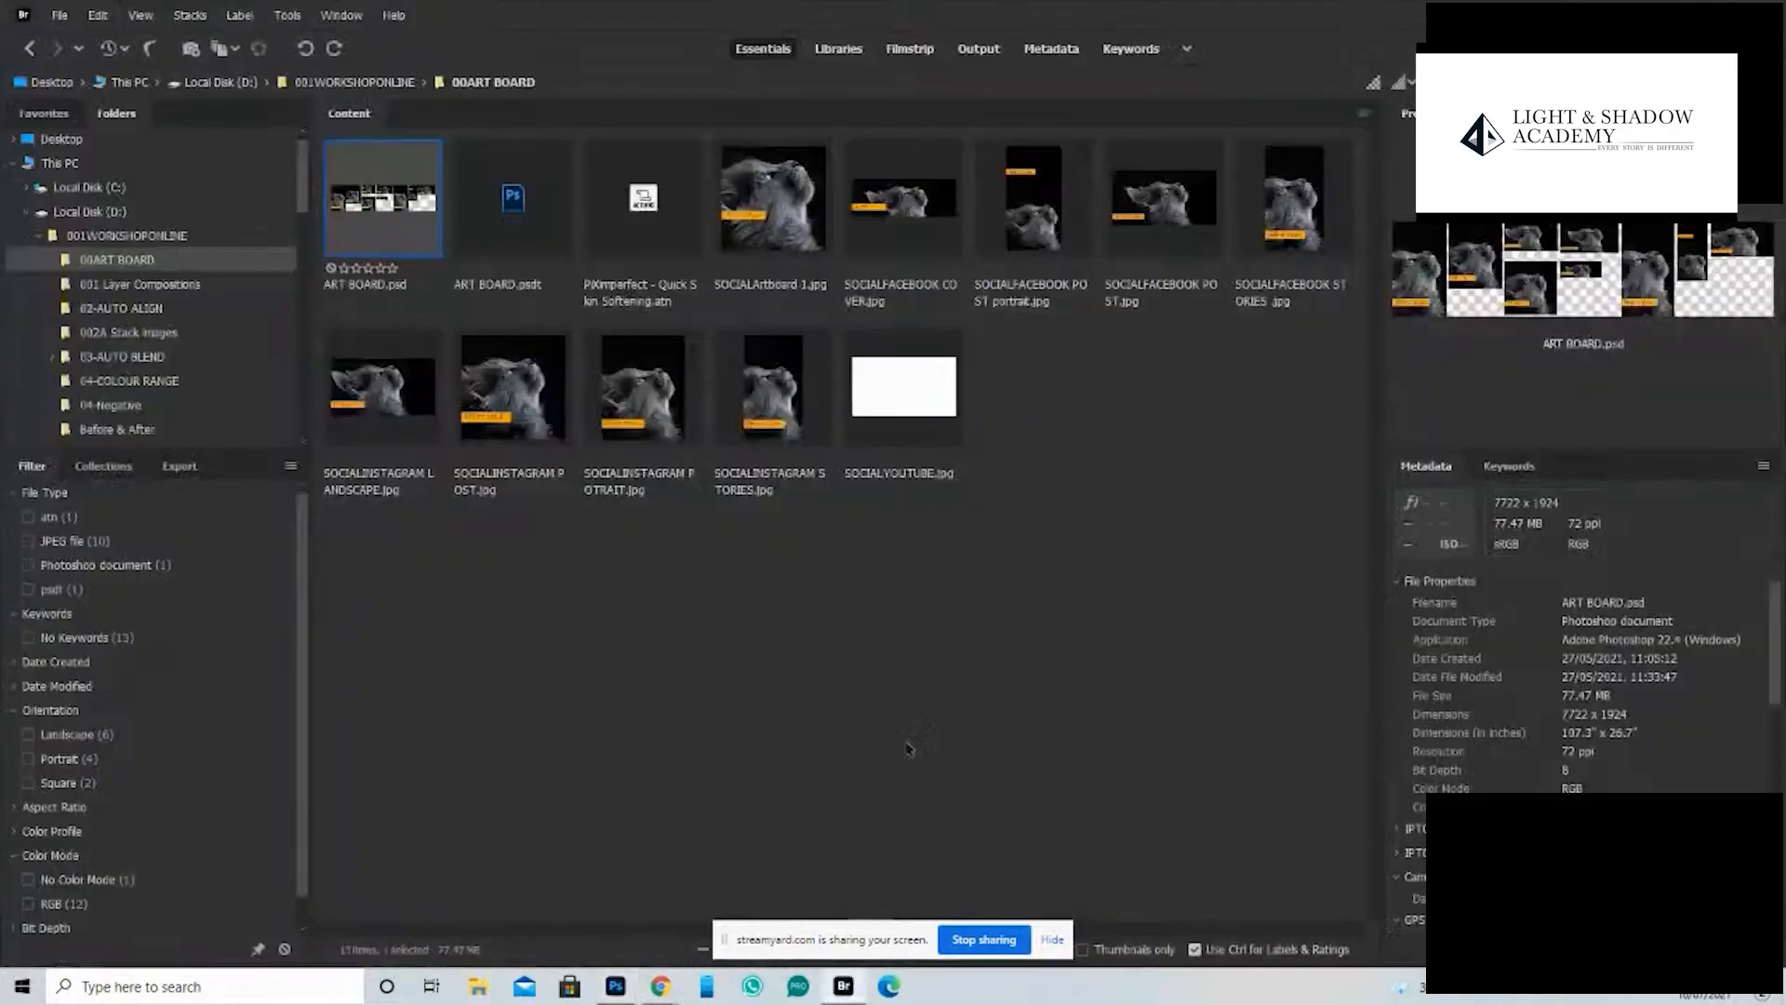
left_click(665, 555)
left_click(48, 83)
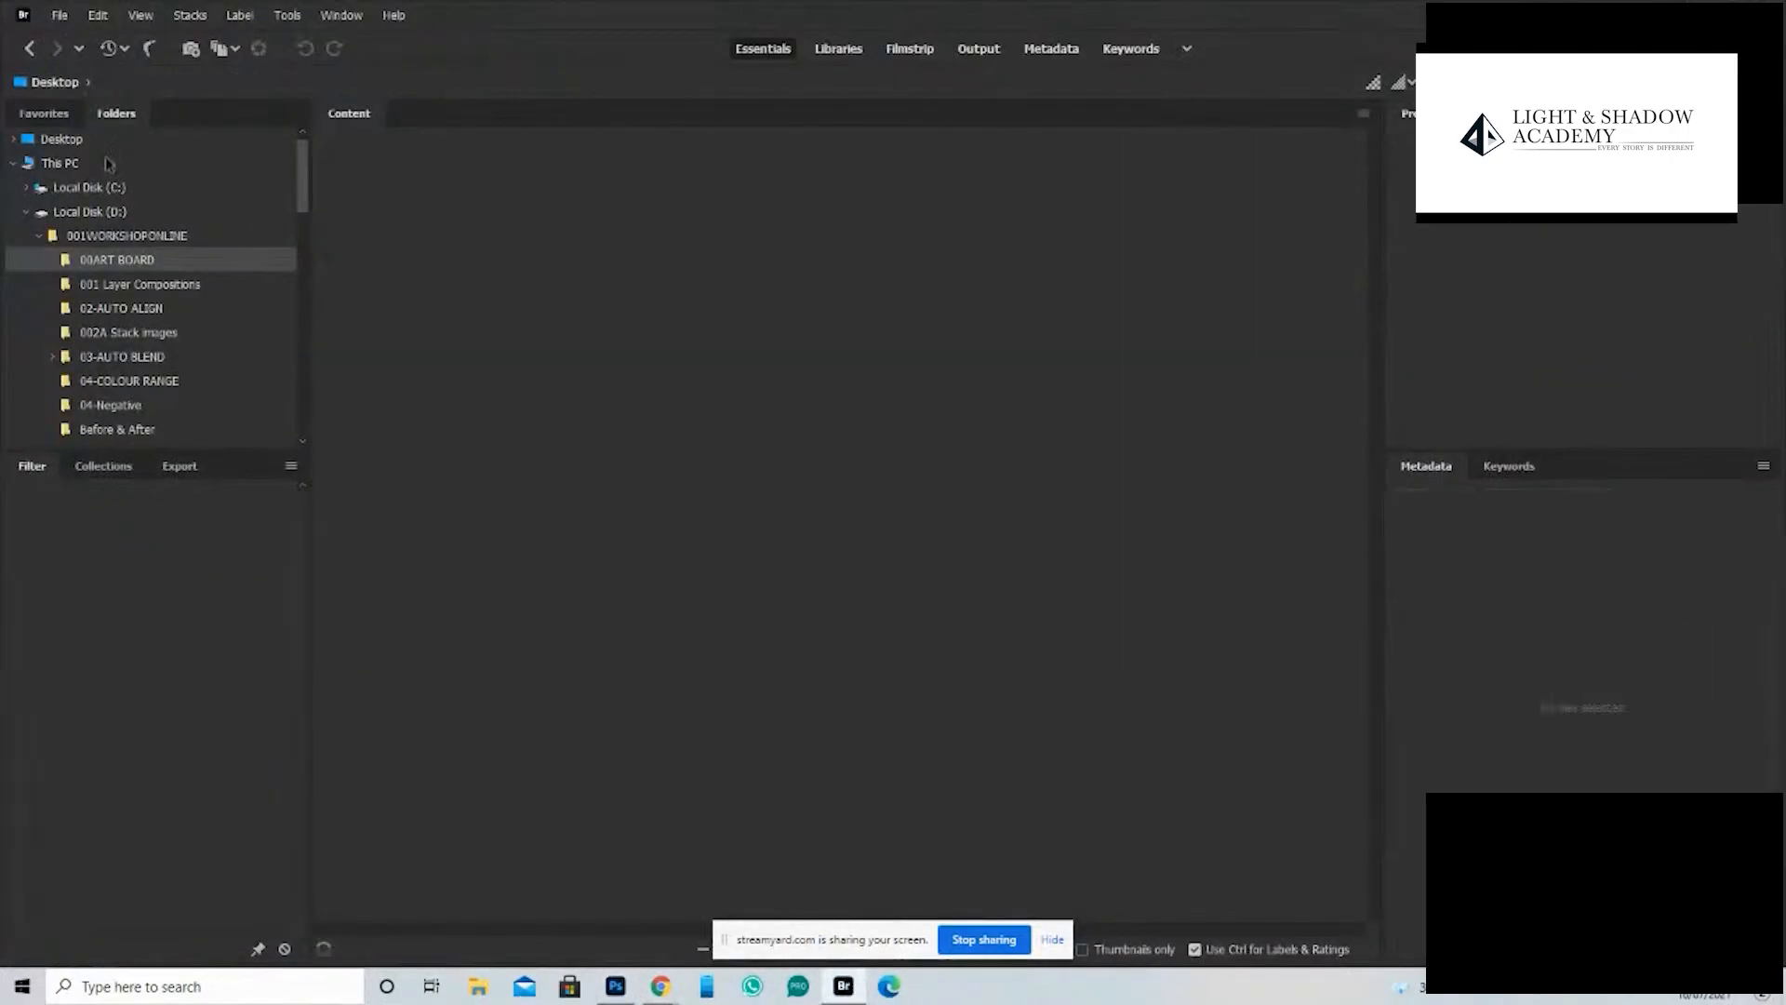
scroll(304, 237, "down", 3)
left_click_drag(304, 237, 296, 152)
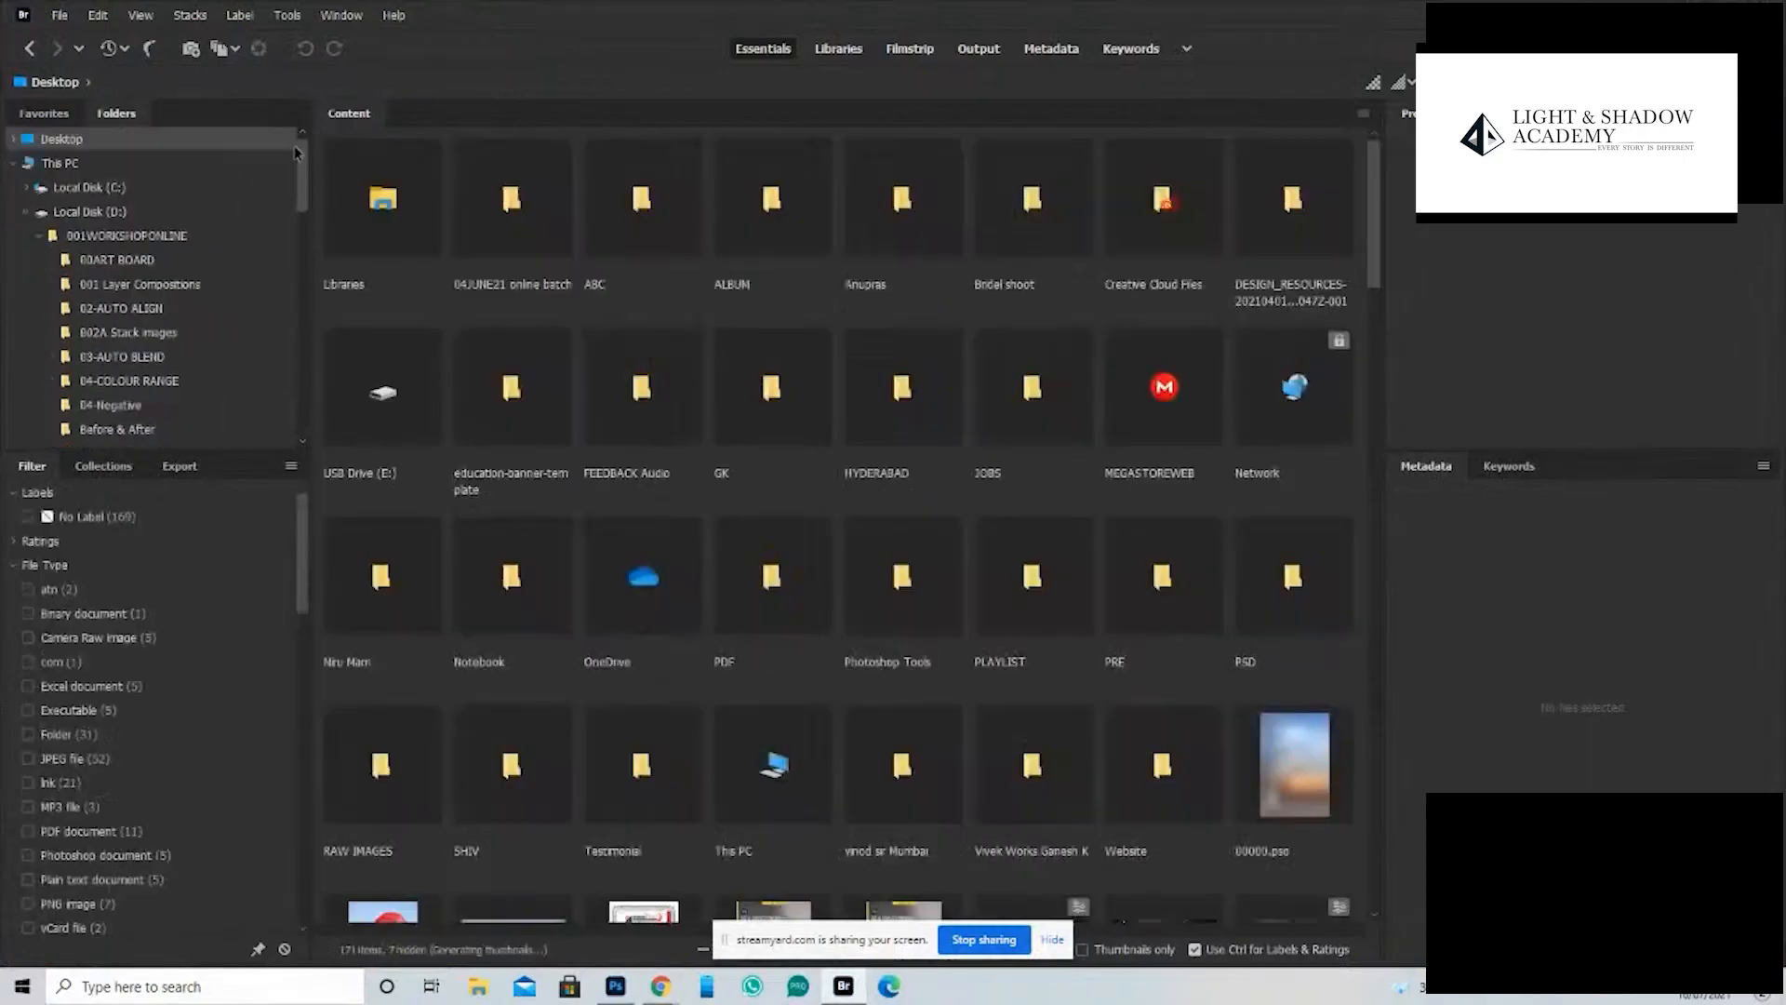
left_click(27, 213)
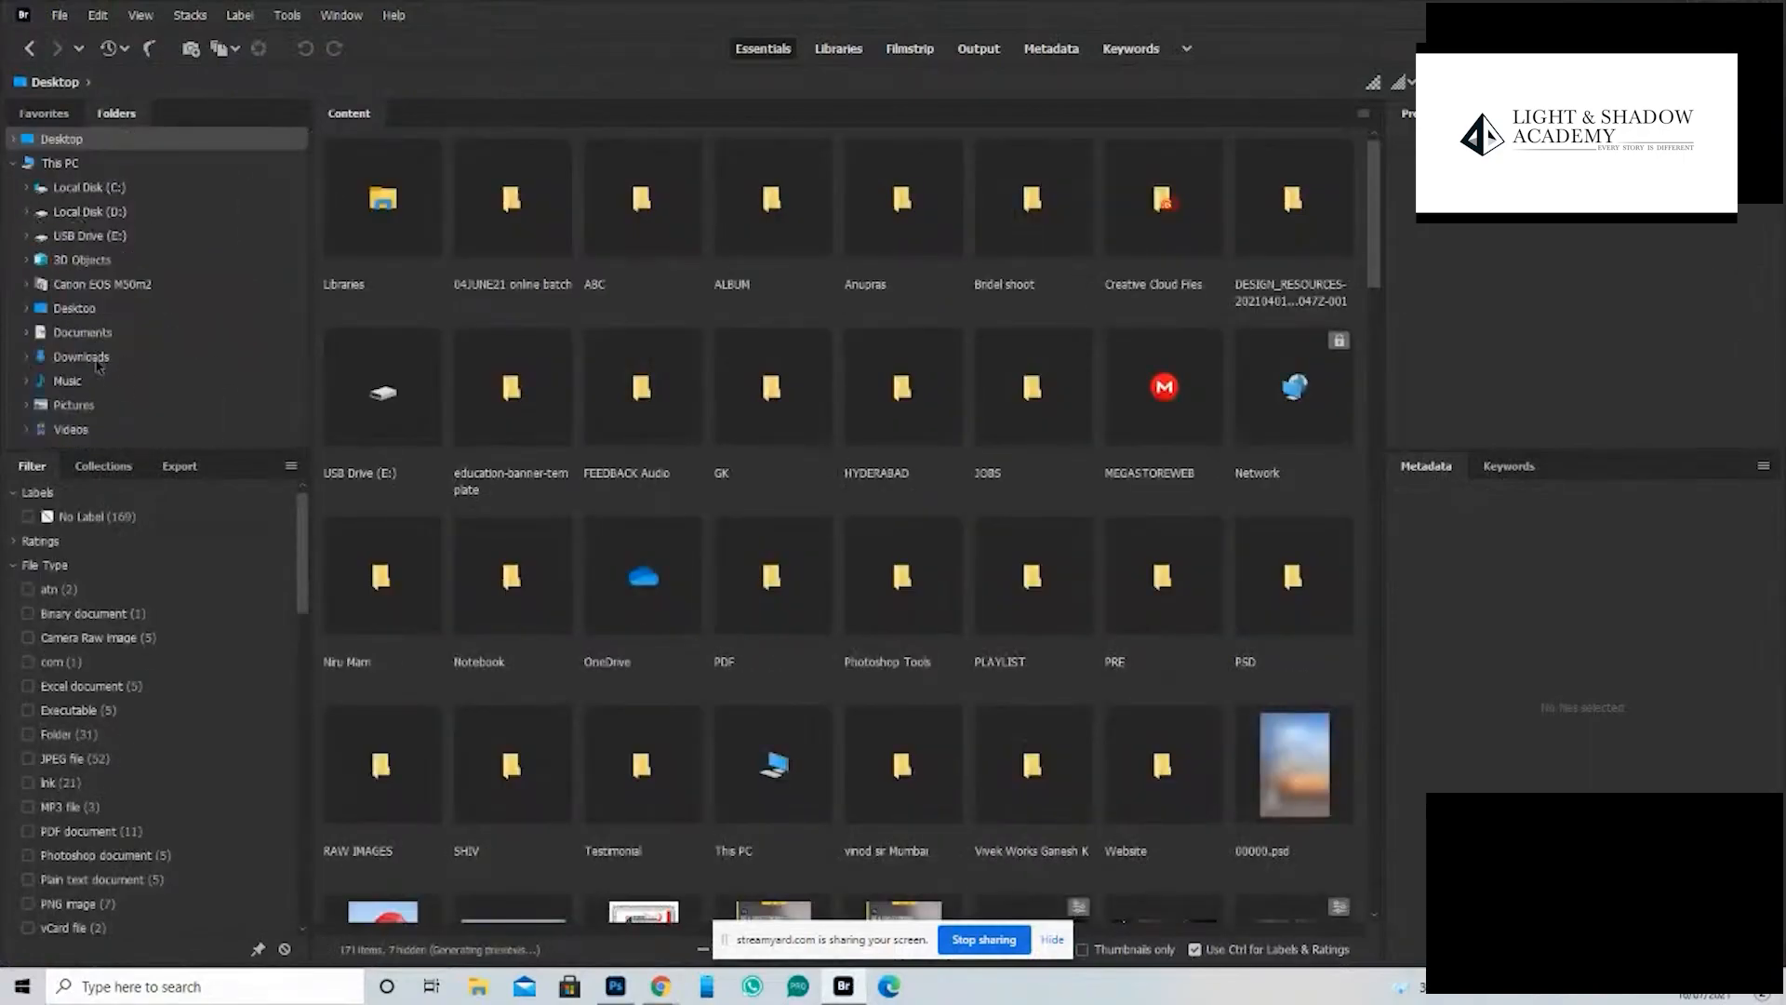
left_click(96, 362)
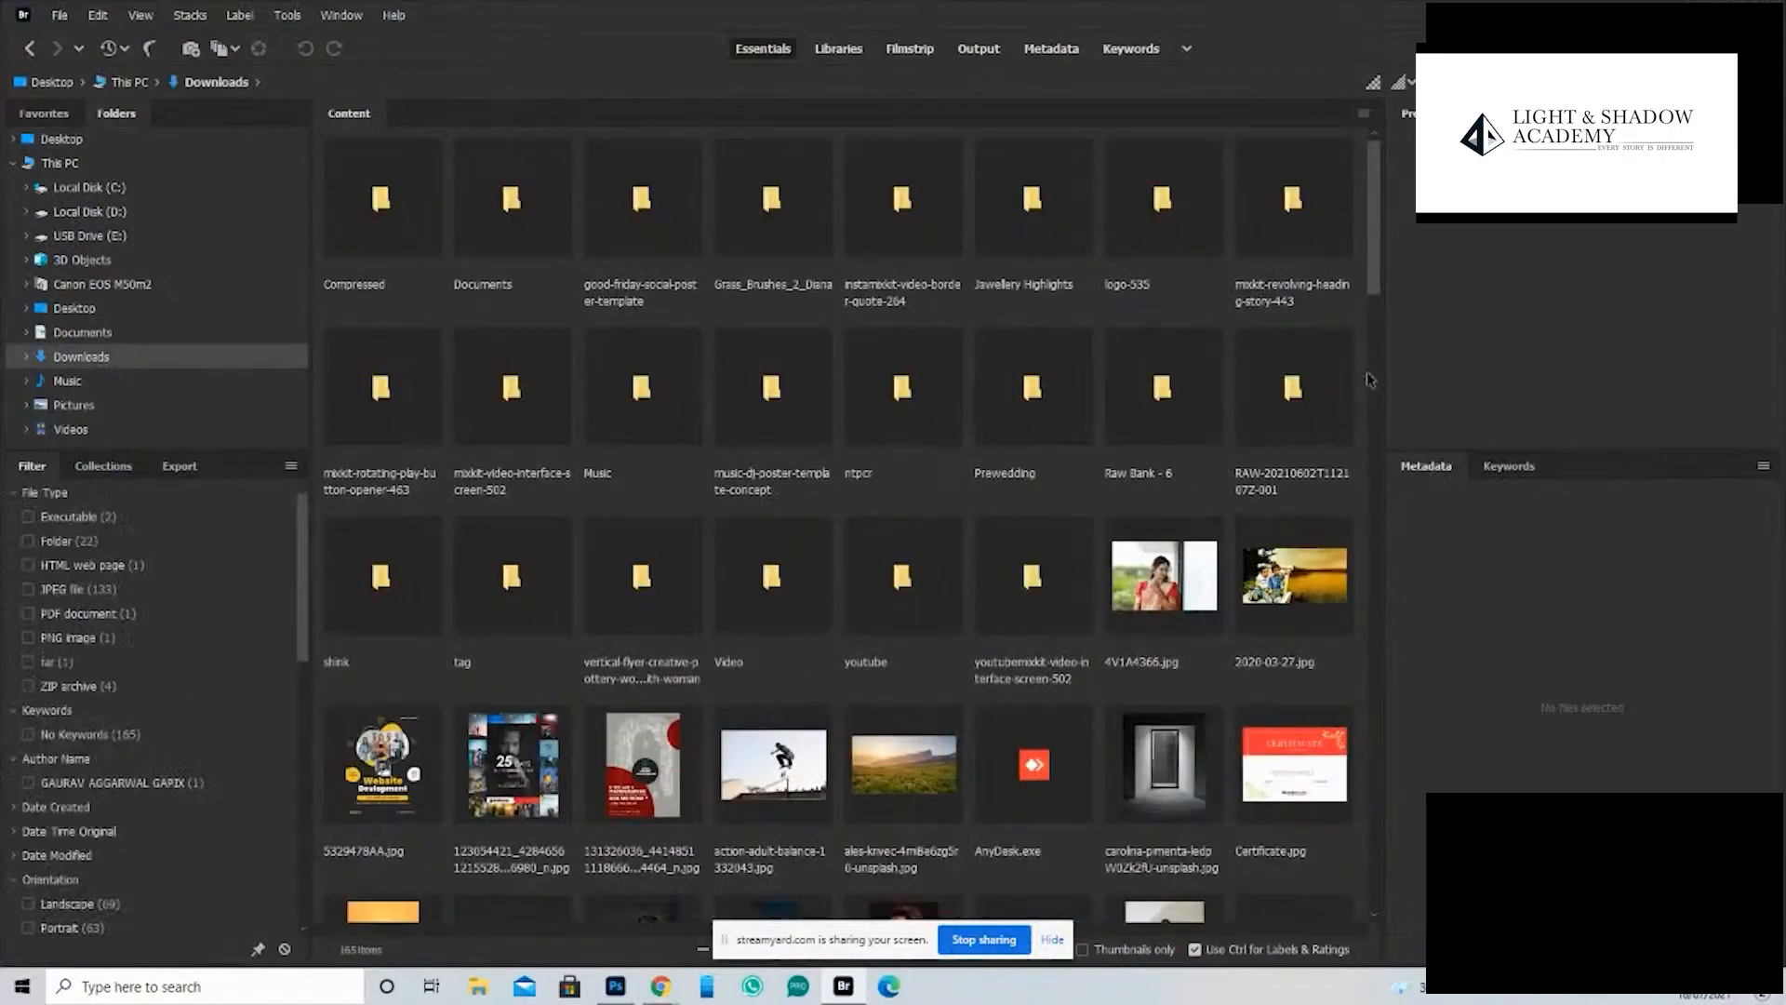
left_click_drag(1384, 280, 1360, 425)
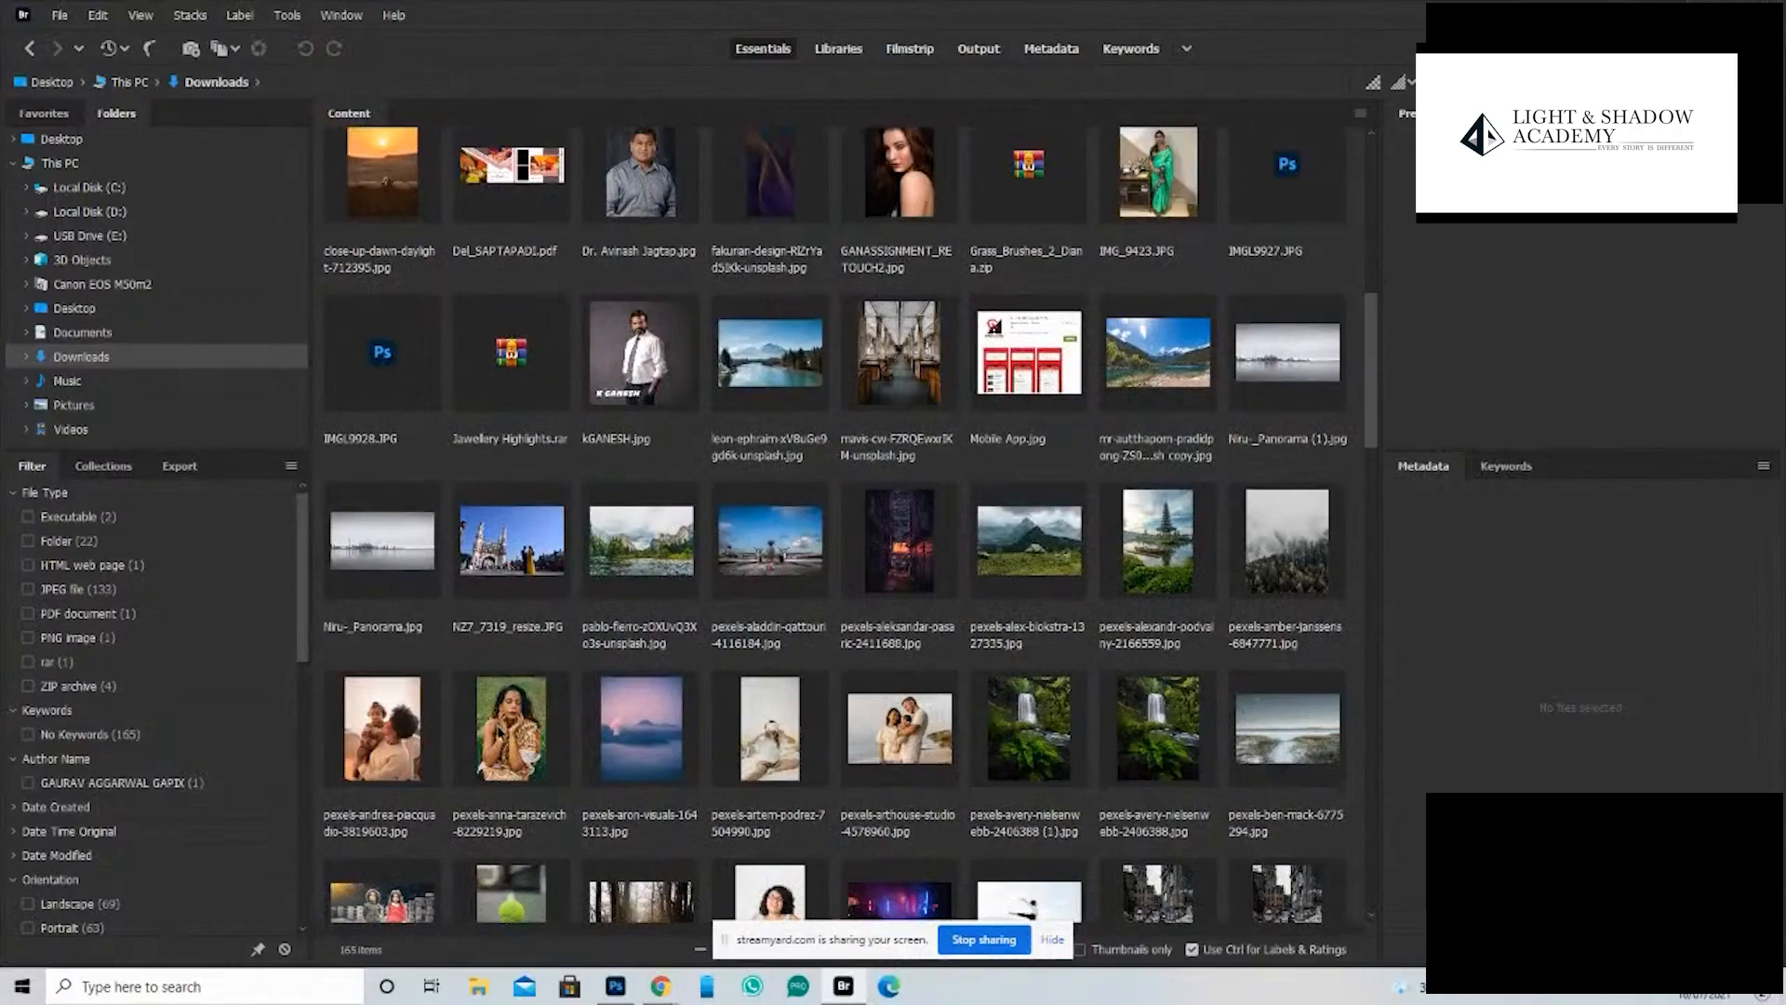
- Place the photo of the woman in the orange patterned garment into POST, scaled to about 4.16 × 6.24 in with her face and shoulders framed
left_click_drag(511, 728, 687, 495)
left_click_drag(499, 450, 434, 510)
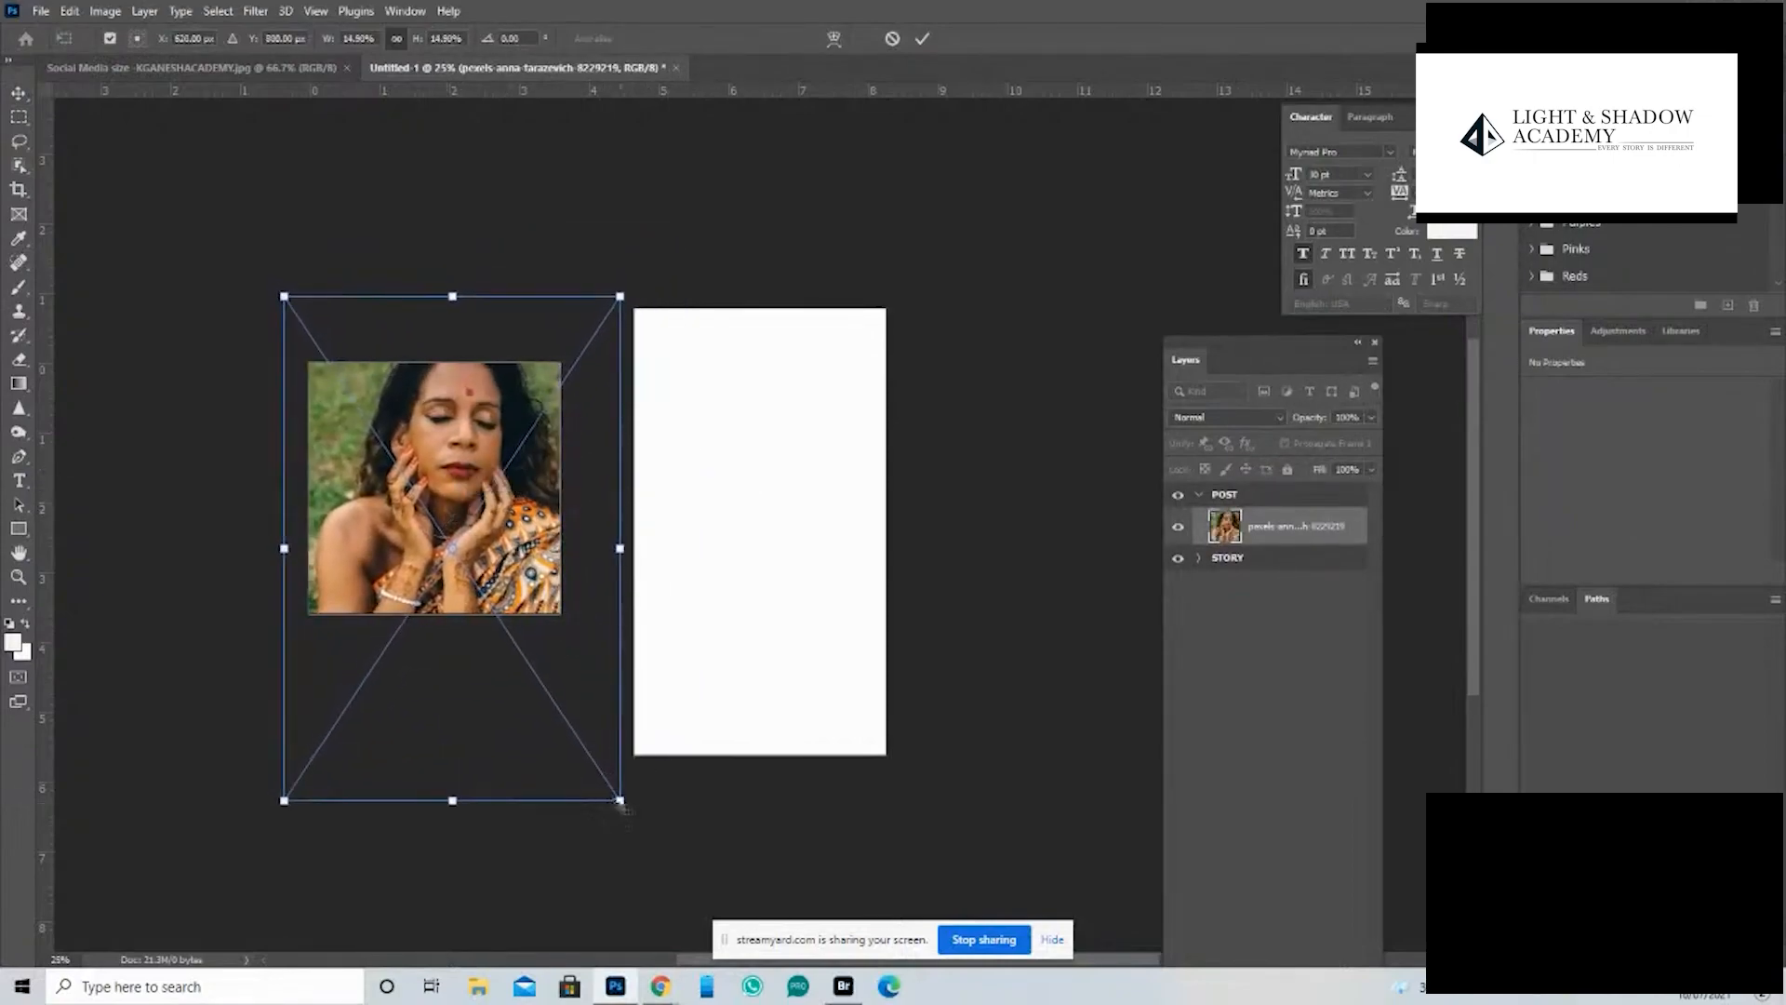
left_click_drag(620, 800, 570, 729)
left_click_drag(506, 433, 513, 463)
key("Return")
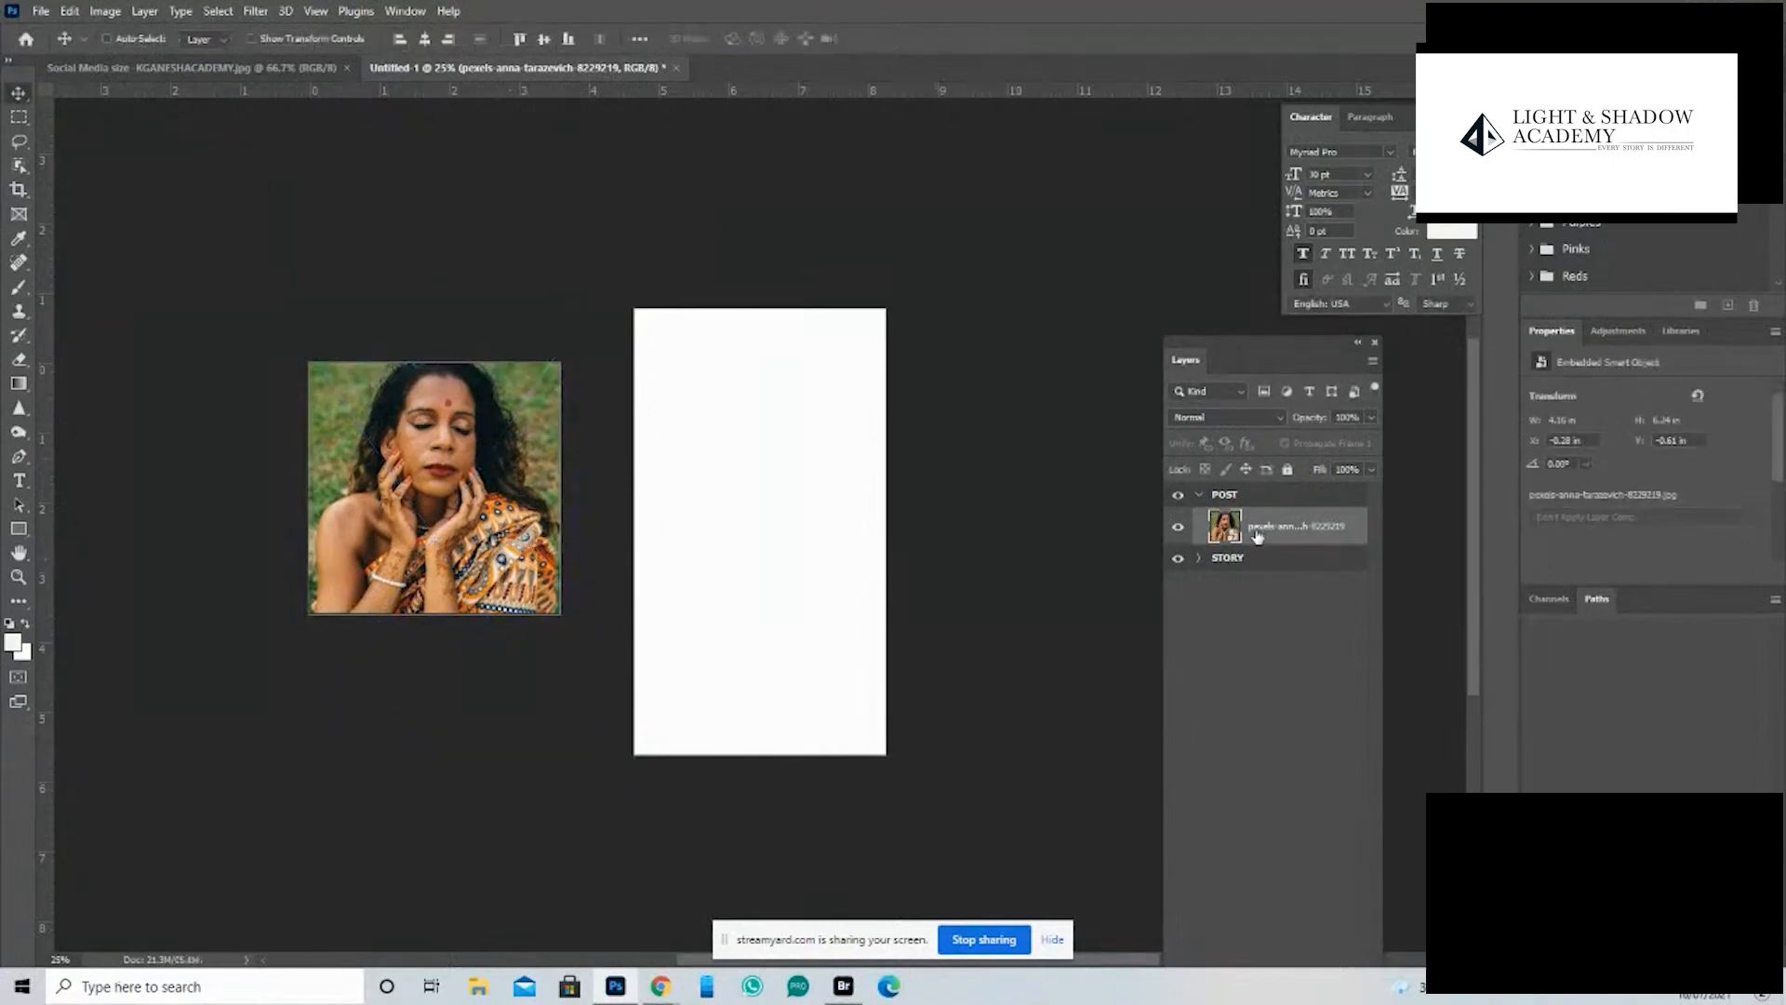
- Duplicate the POST photo layer into the STORY artboard, expand STORY and select the copy
left_click_drag(1277, 531, 1271, 556)
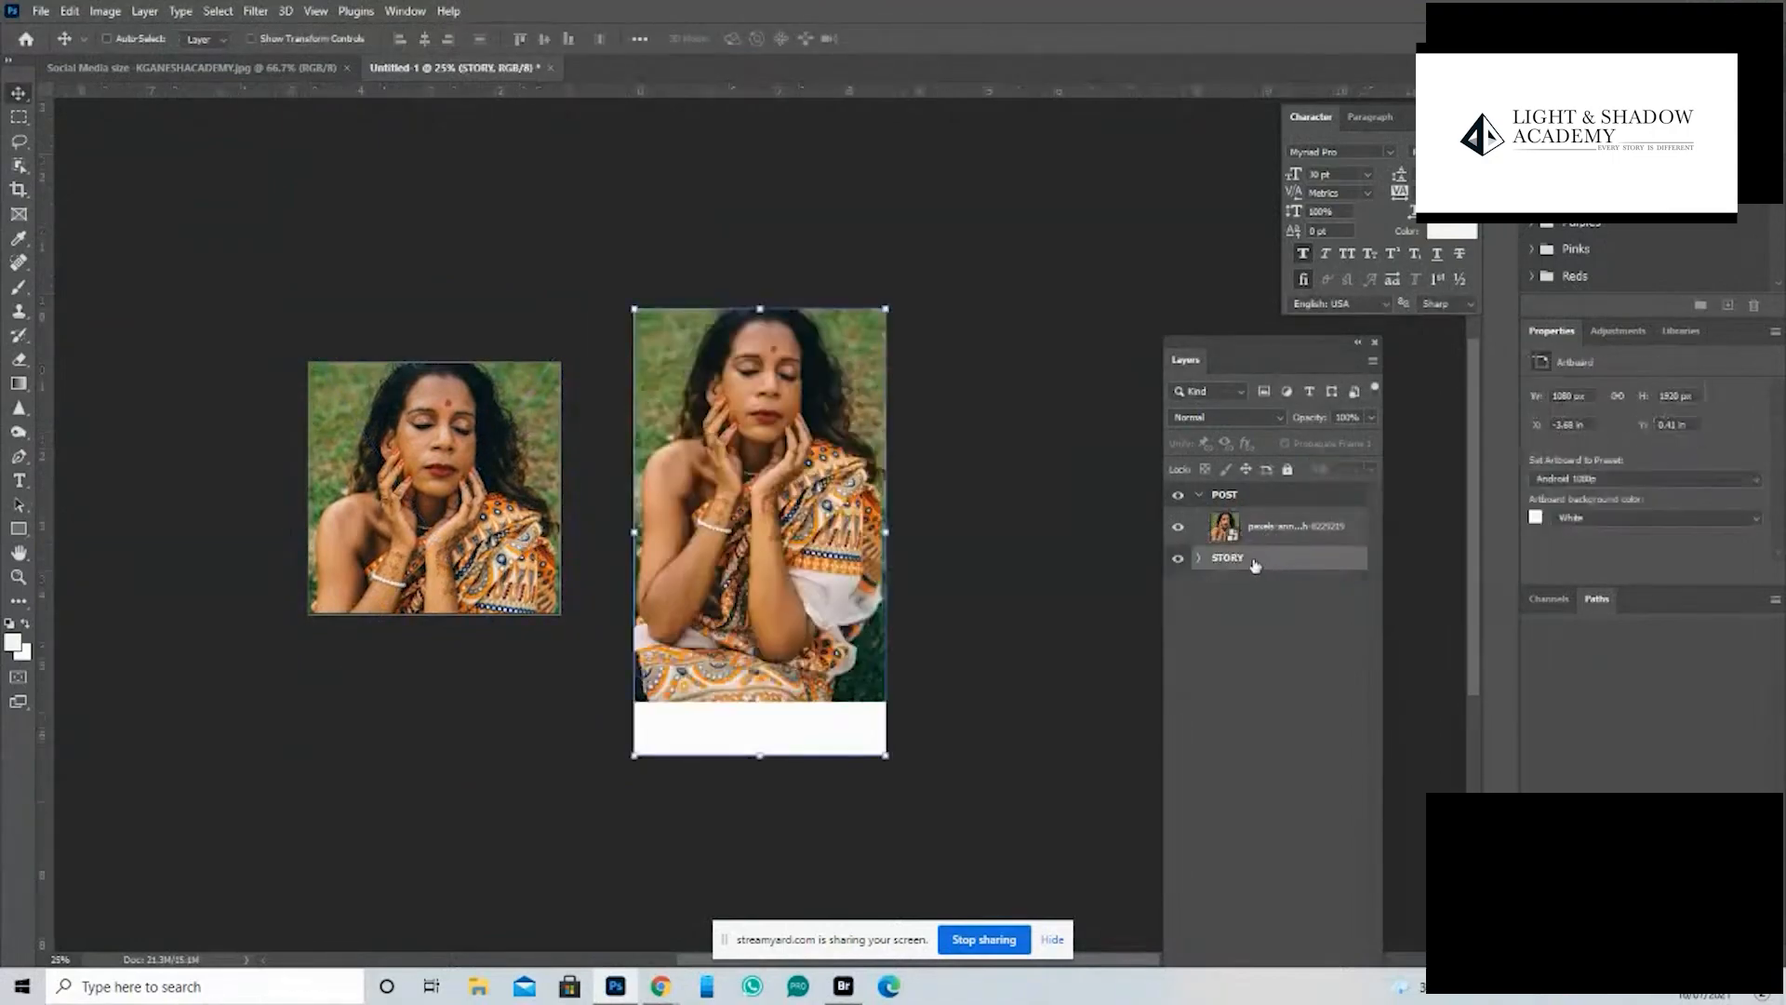
left_click(1199, 558)
left_click(1235, 595)
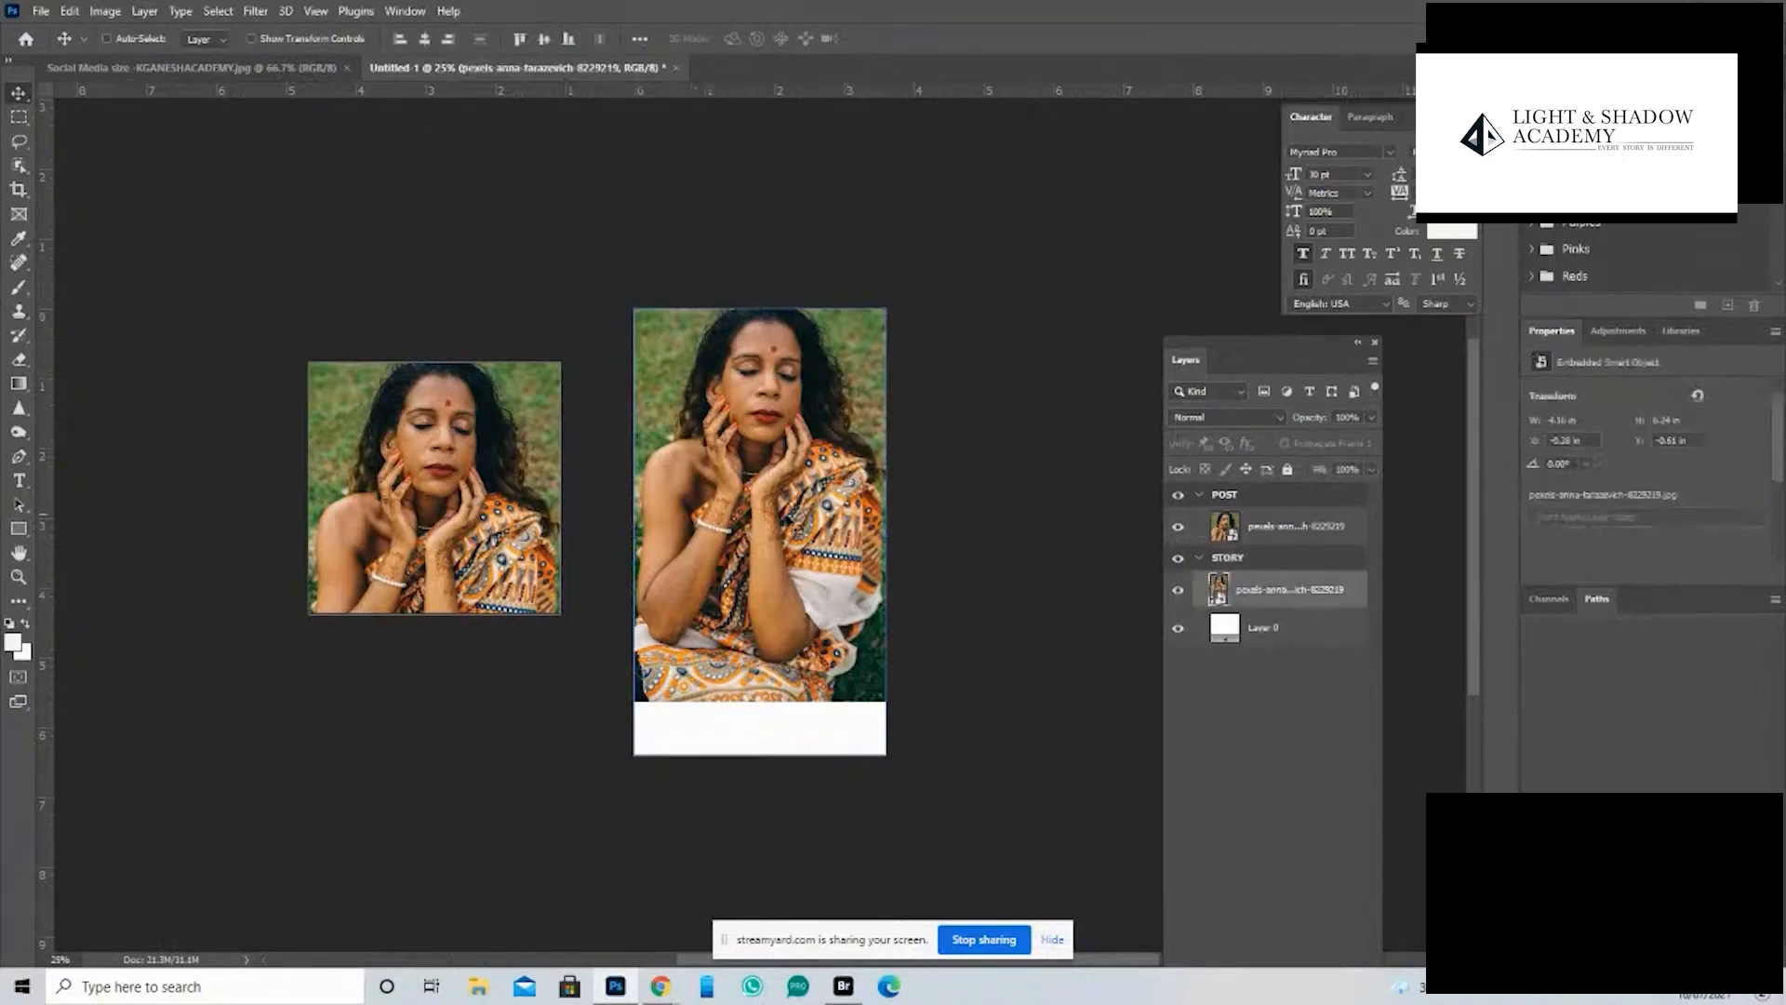
- Enlarge the STORY photo to about 14.29% and position it to cover the whole artboard
left_click_drag(793, 476, 817, 538)
key("ctrl+t")
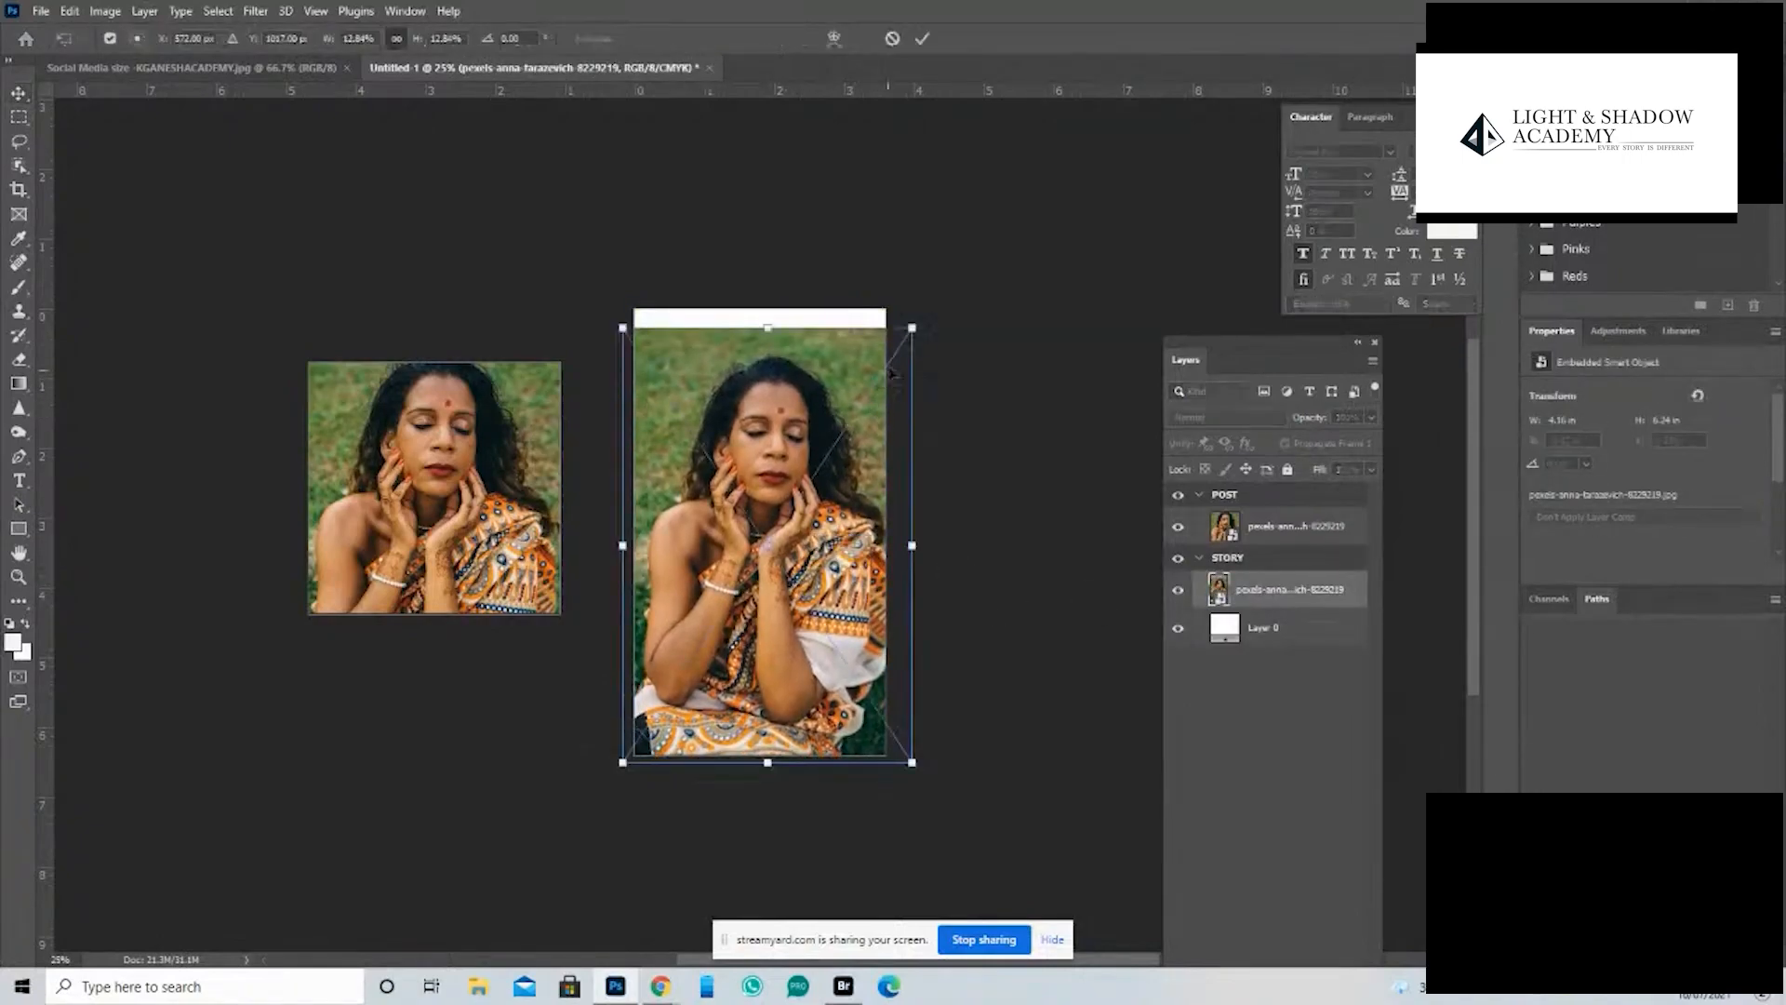
left_click_drag(912, 328, 943, 288)
left_click_drag(874, 380, 863, 391)
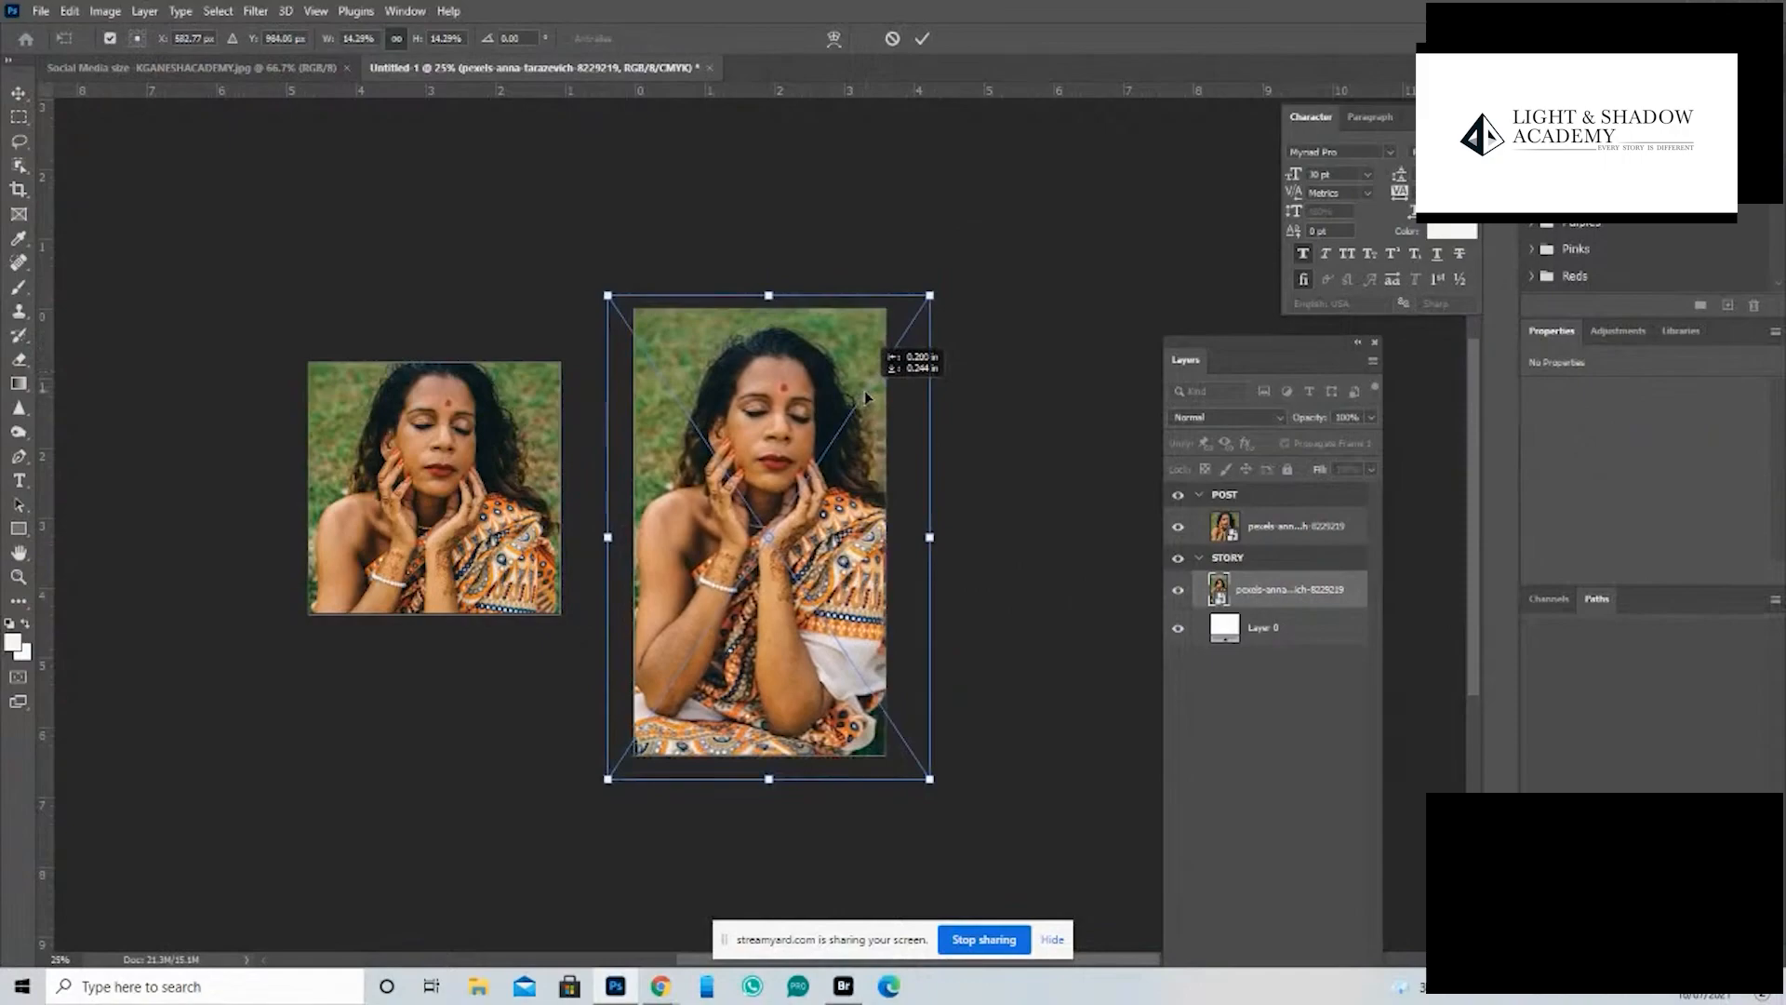
key("Return")
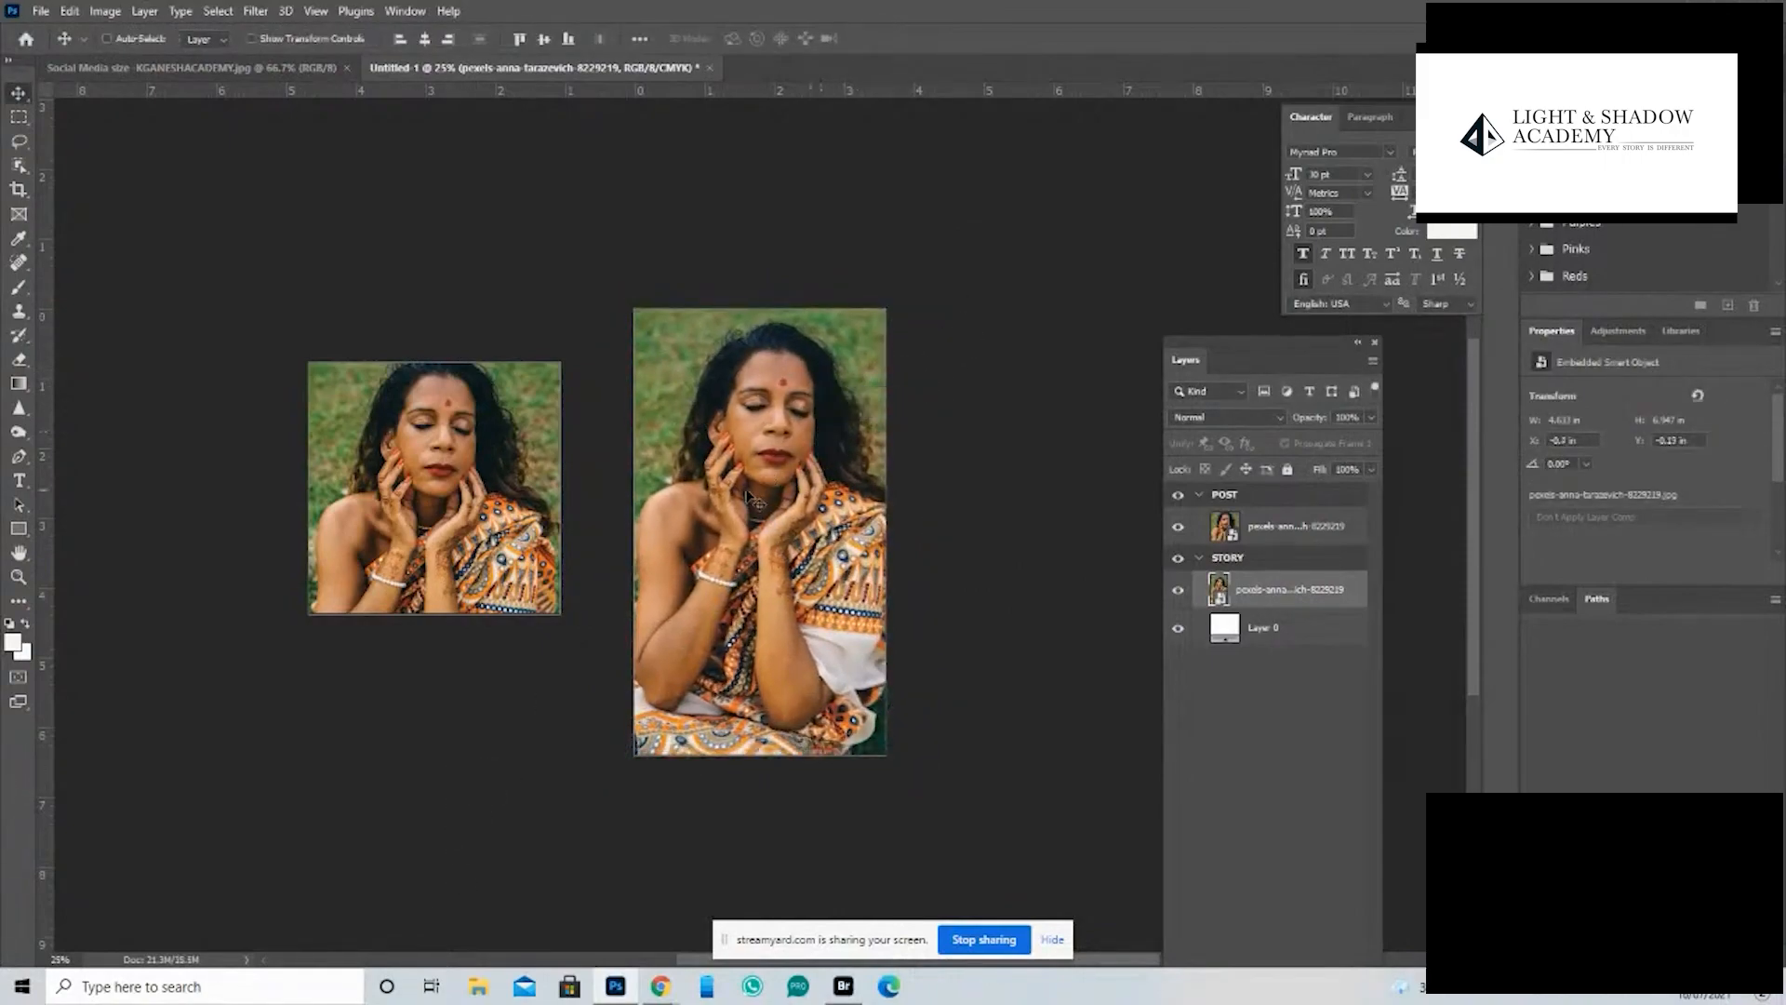
- Add an Exposure adjustment layer above the POST photo and lower its exposure until the image is almost black
left_click(1281, 530)
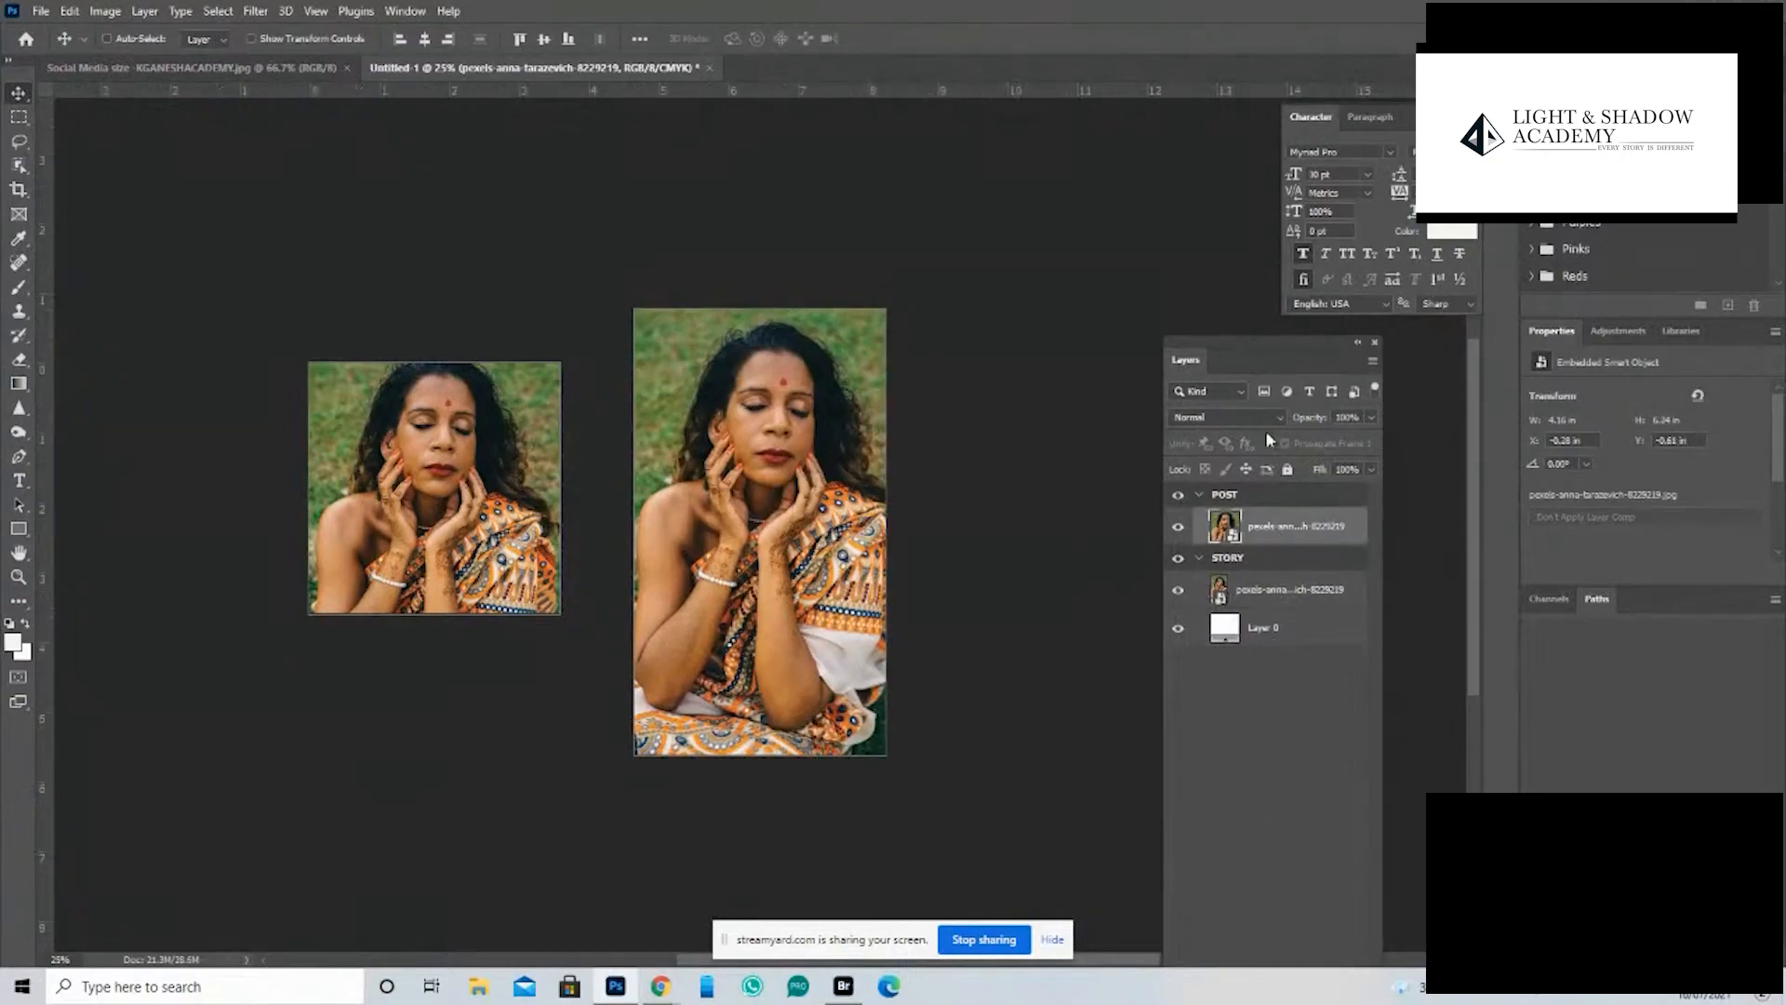
left_click_drag(1245, 342, 1043, 110)
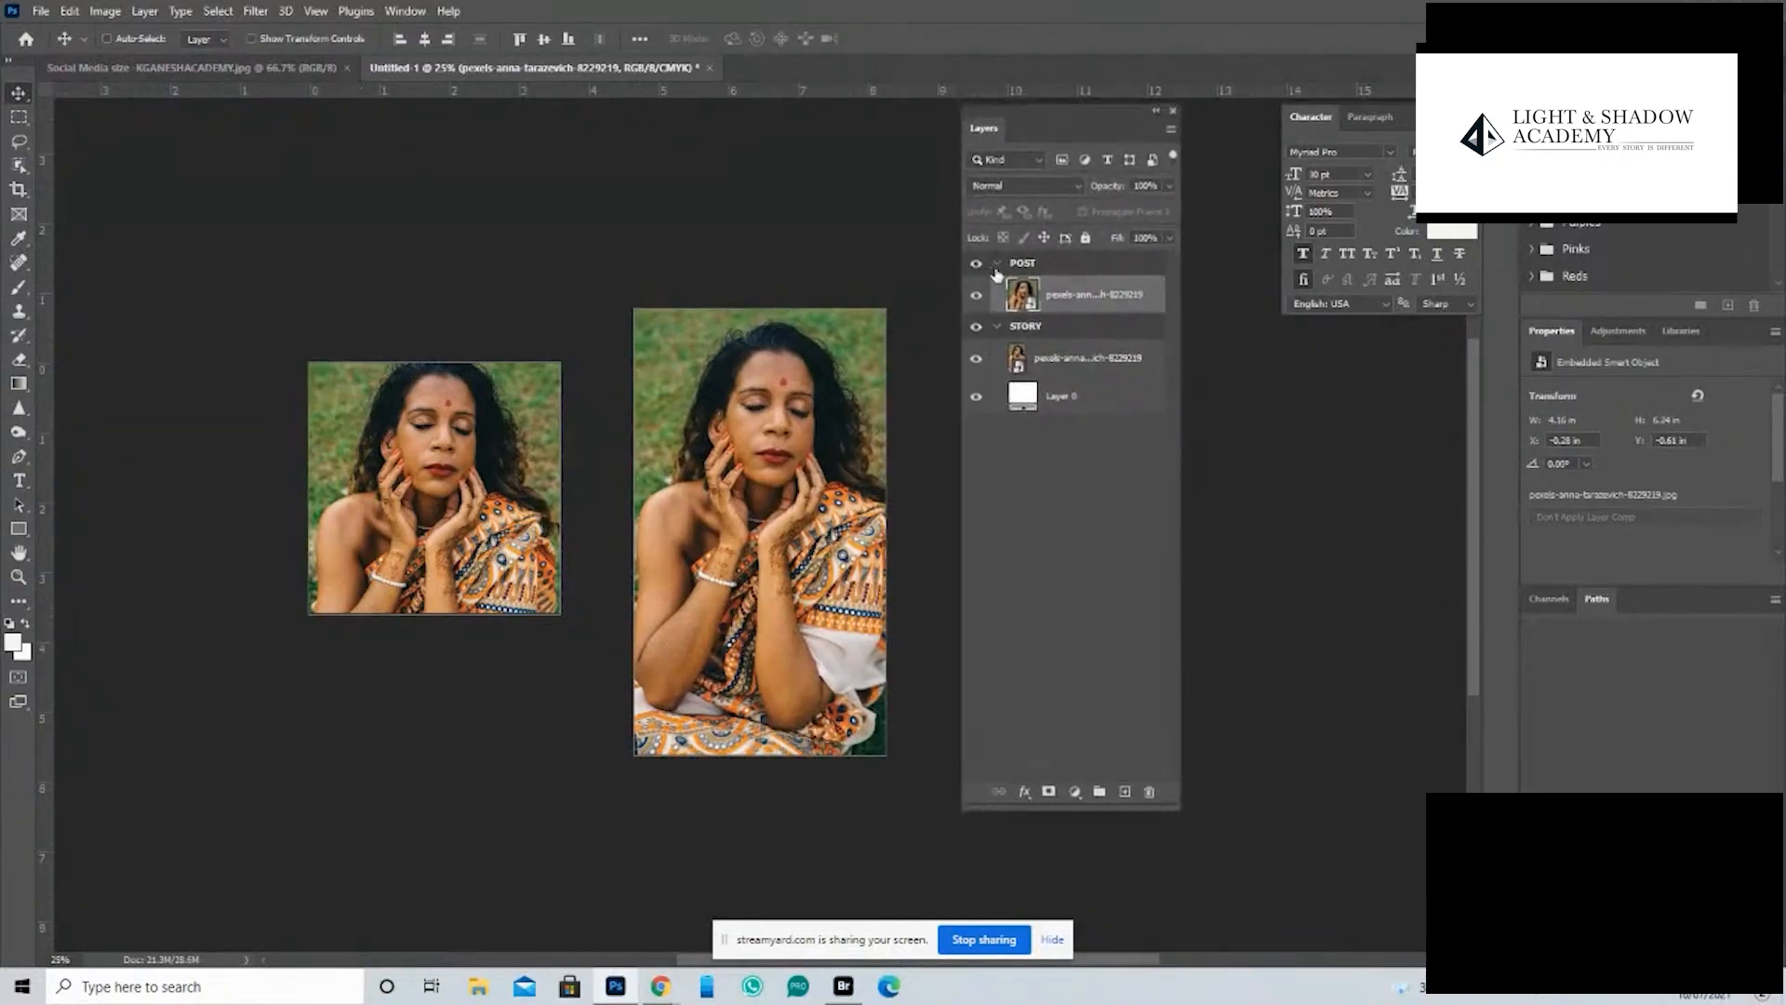
left_click(1076, 792)
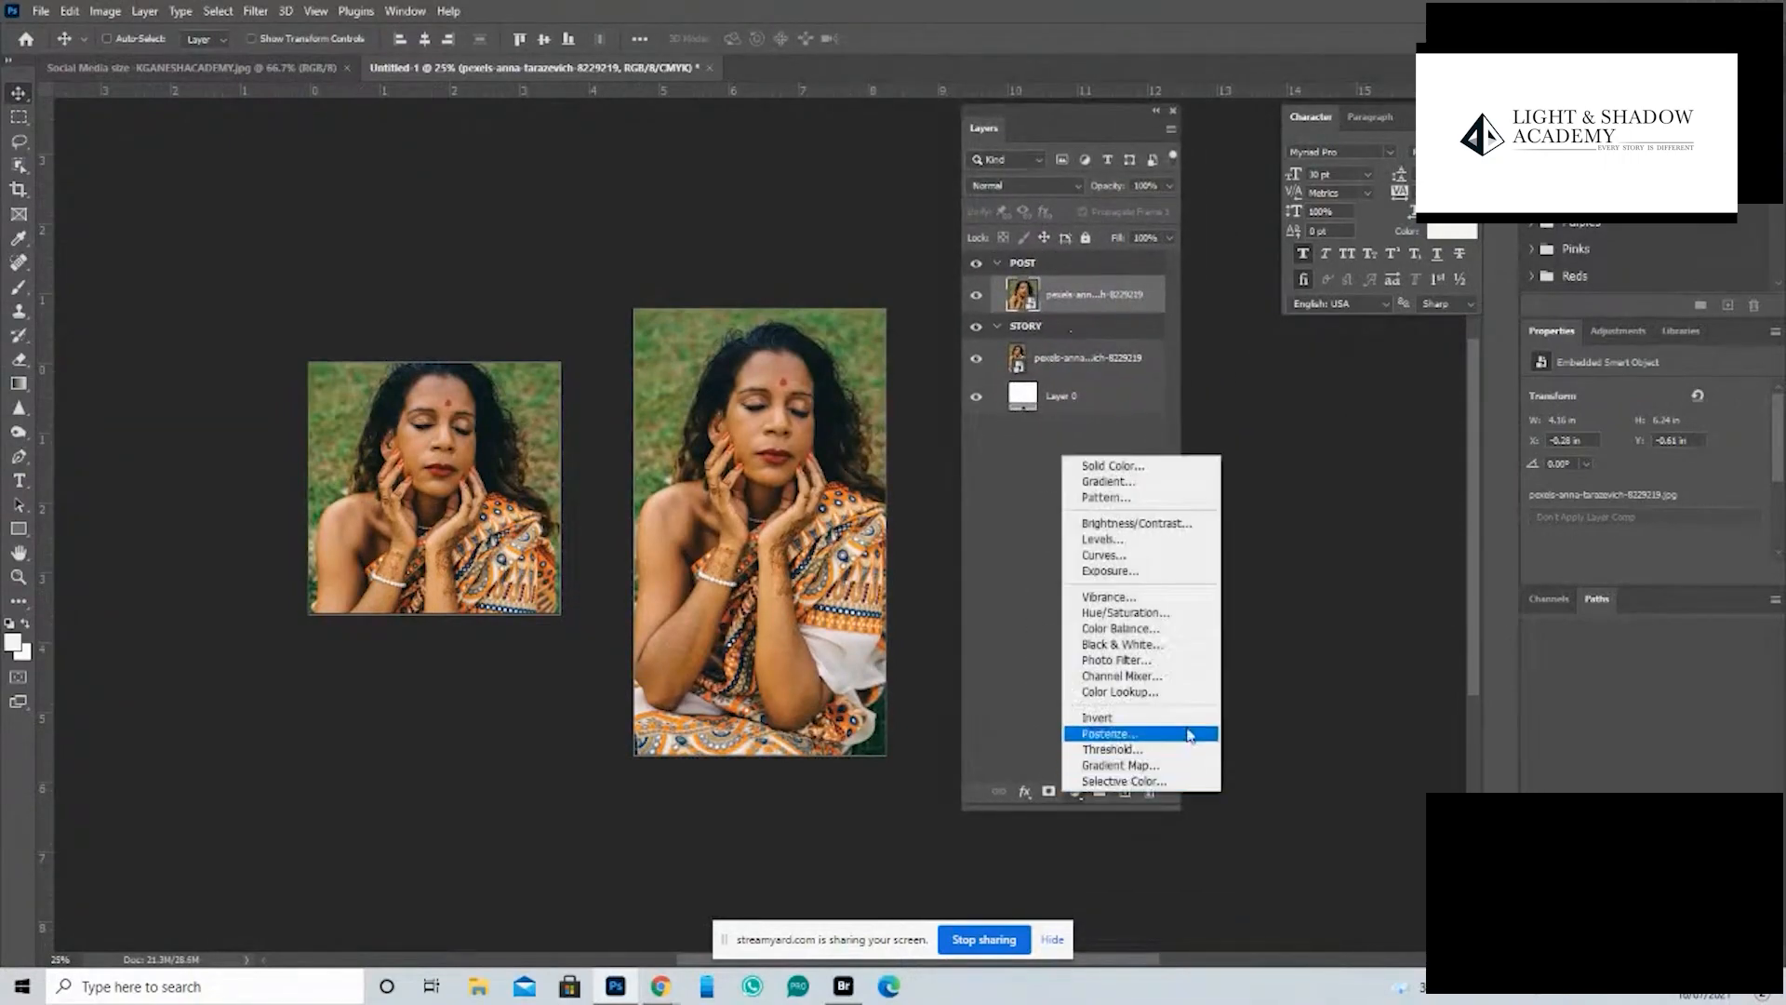
left_click(1201, 572)
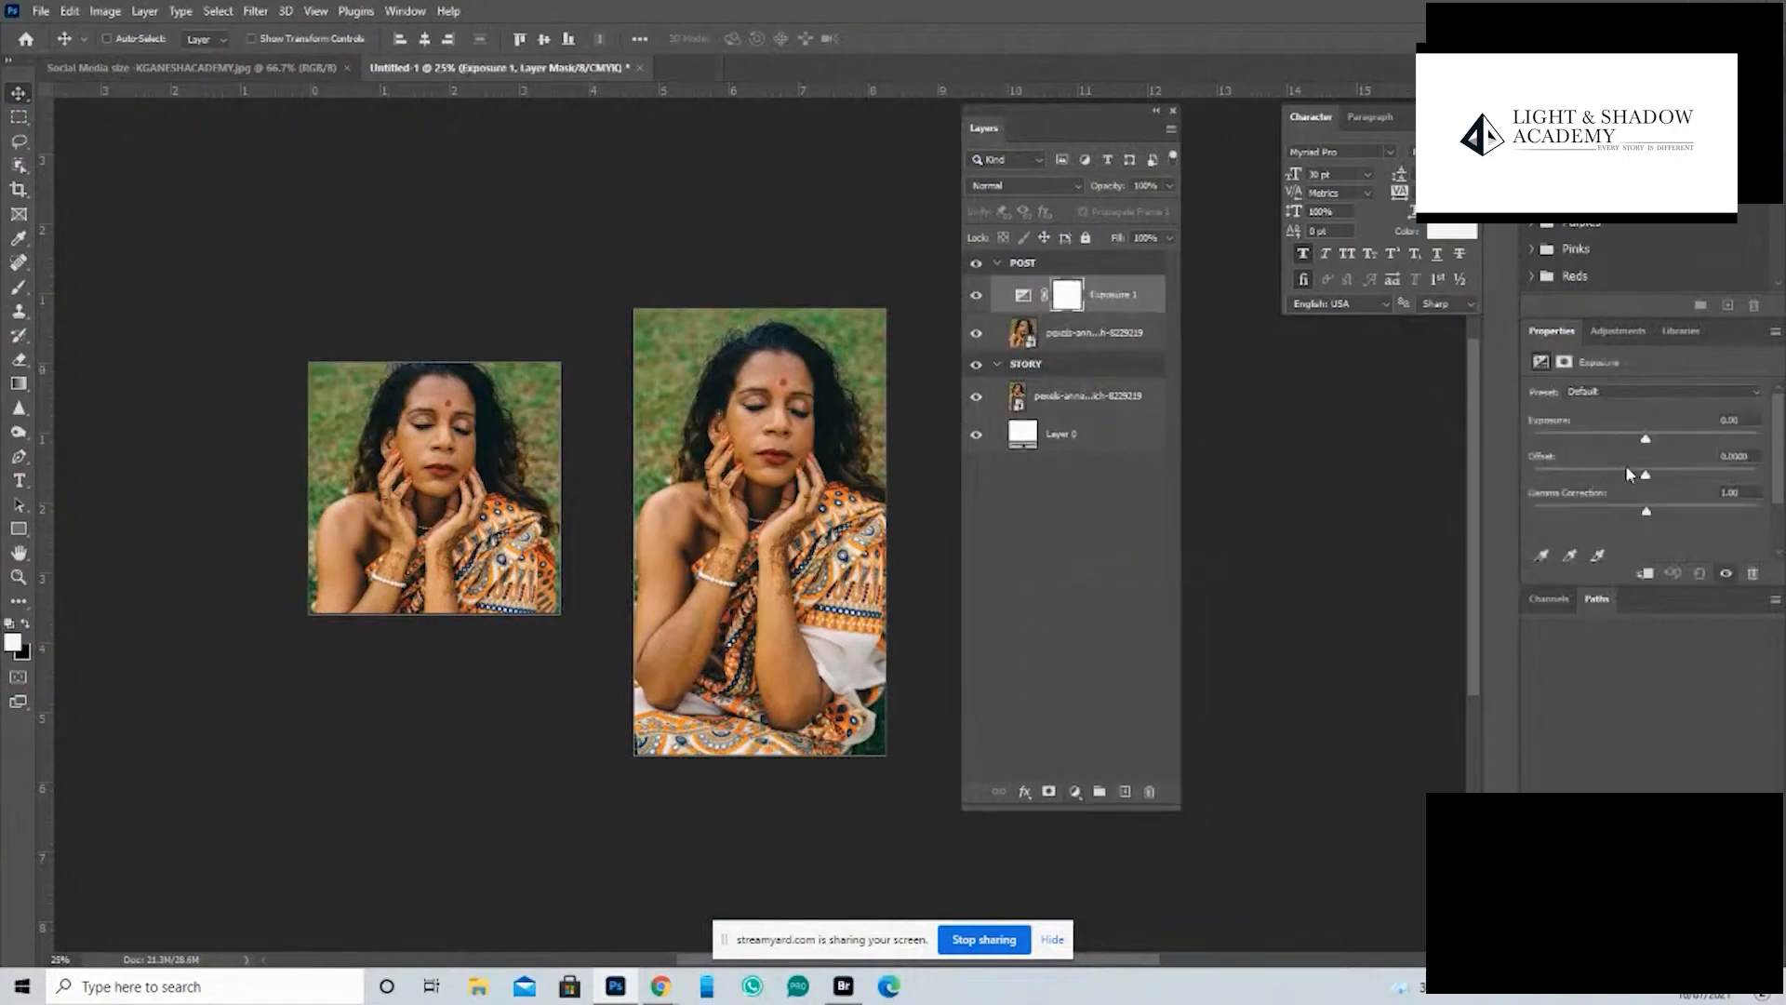
left_click_drag(1647, 439, 1565, 439)
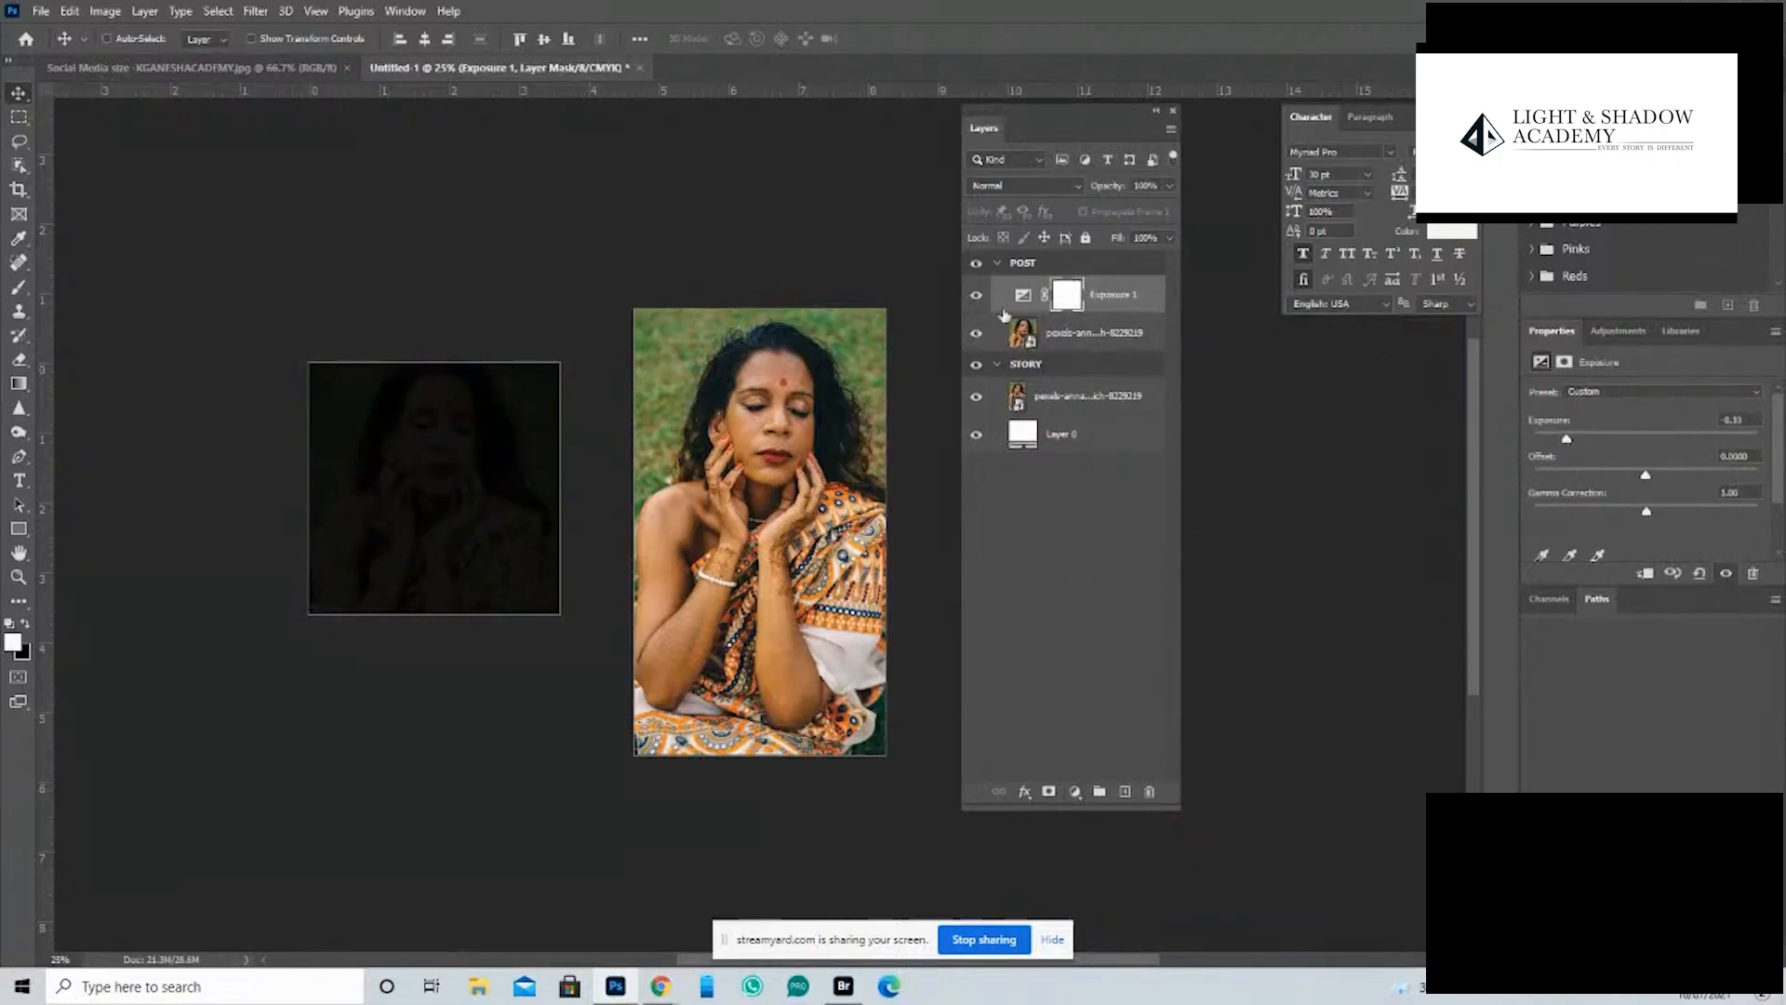
- Draw a black-to-white radial gradient on the POST Exposure mask from below the face to the artboard's corner to form a vignette
left_click(1067, 296)
left_click(20, 384)
right_click(27, 385)
left_click(69, 386)
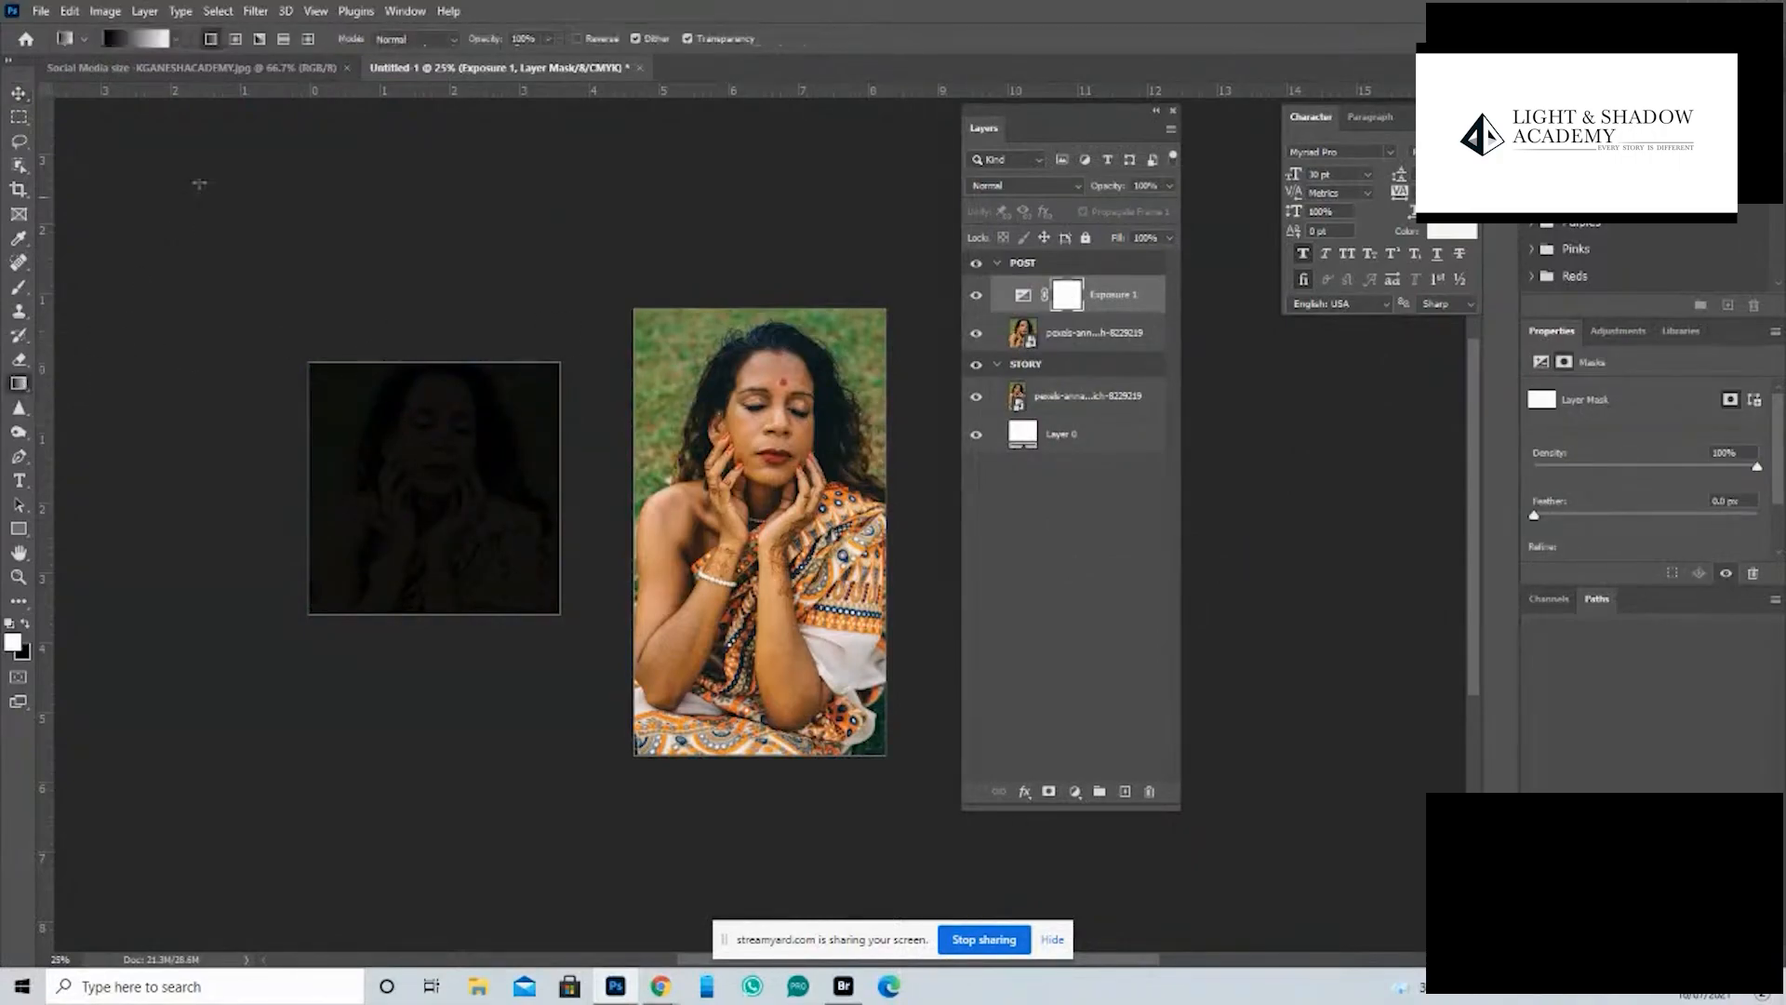
left_click(235, 40)
left_click_drag(431, 485, 559, 363)
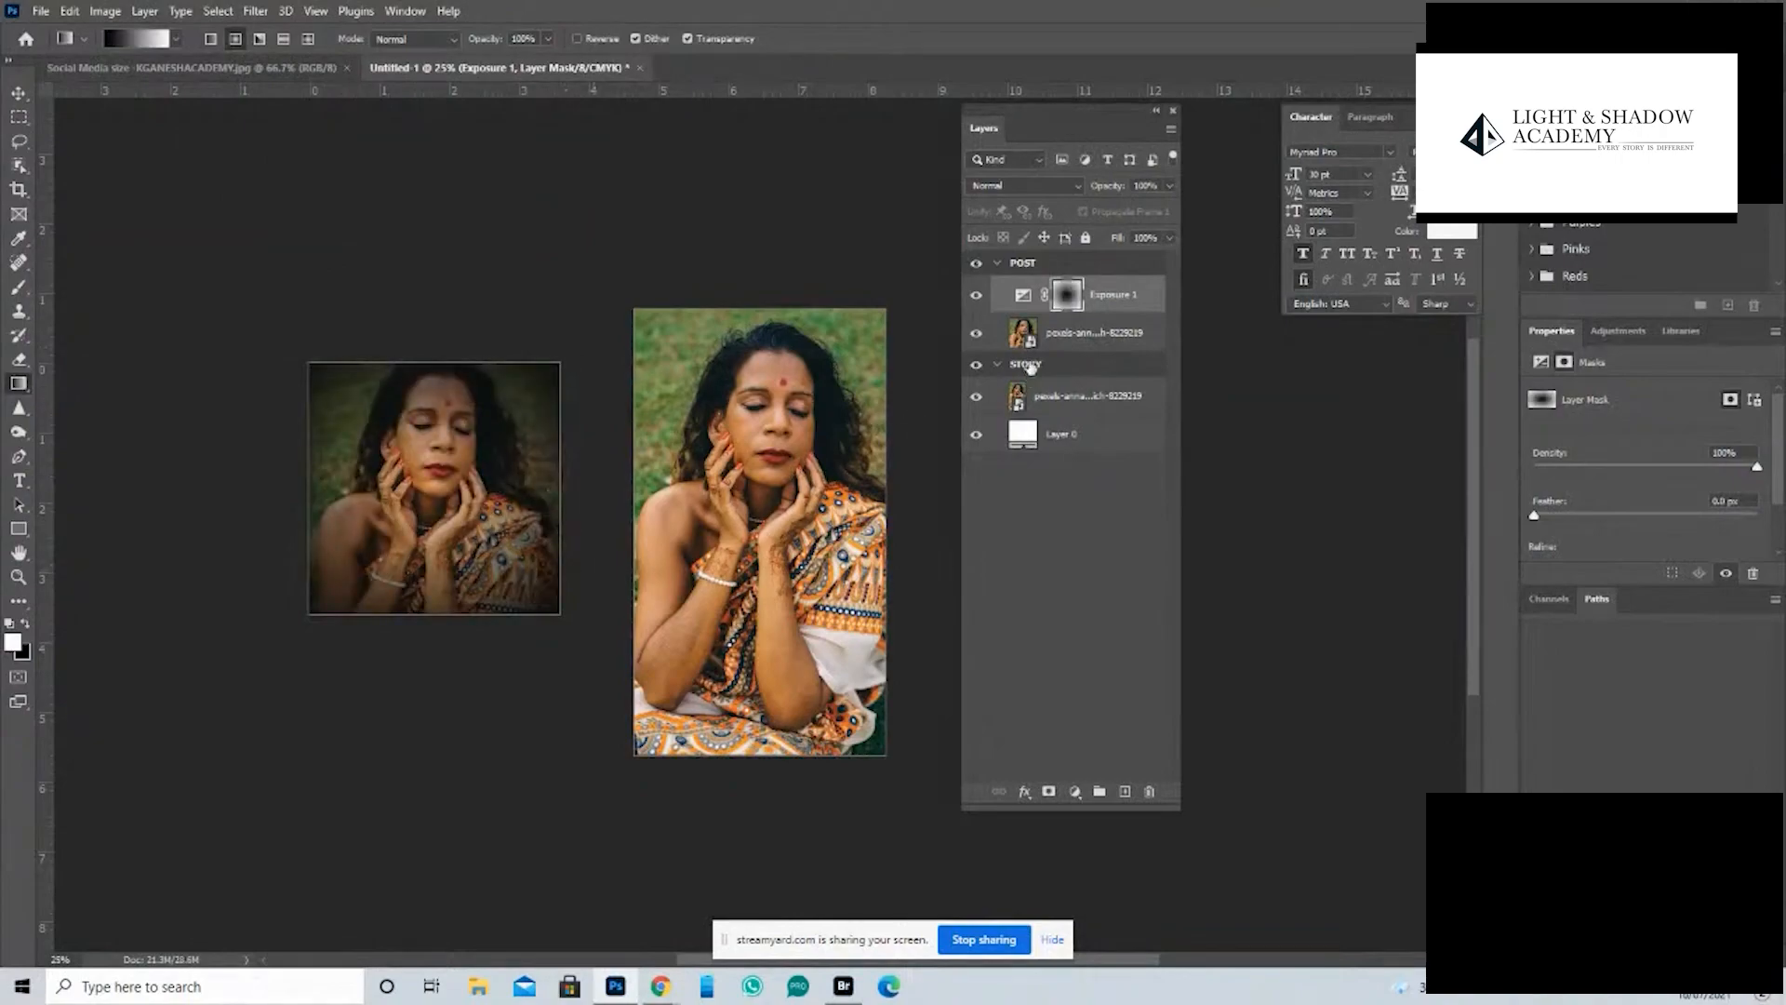
- Duplicate the masked Exposure adjustment above the STORY photo and stretch its mask to 3.6 × 6.4 in, covering the whole artboard
left_click_drag(1094, 305, 1094, 392)
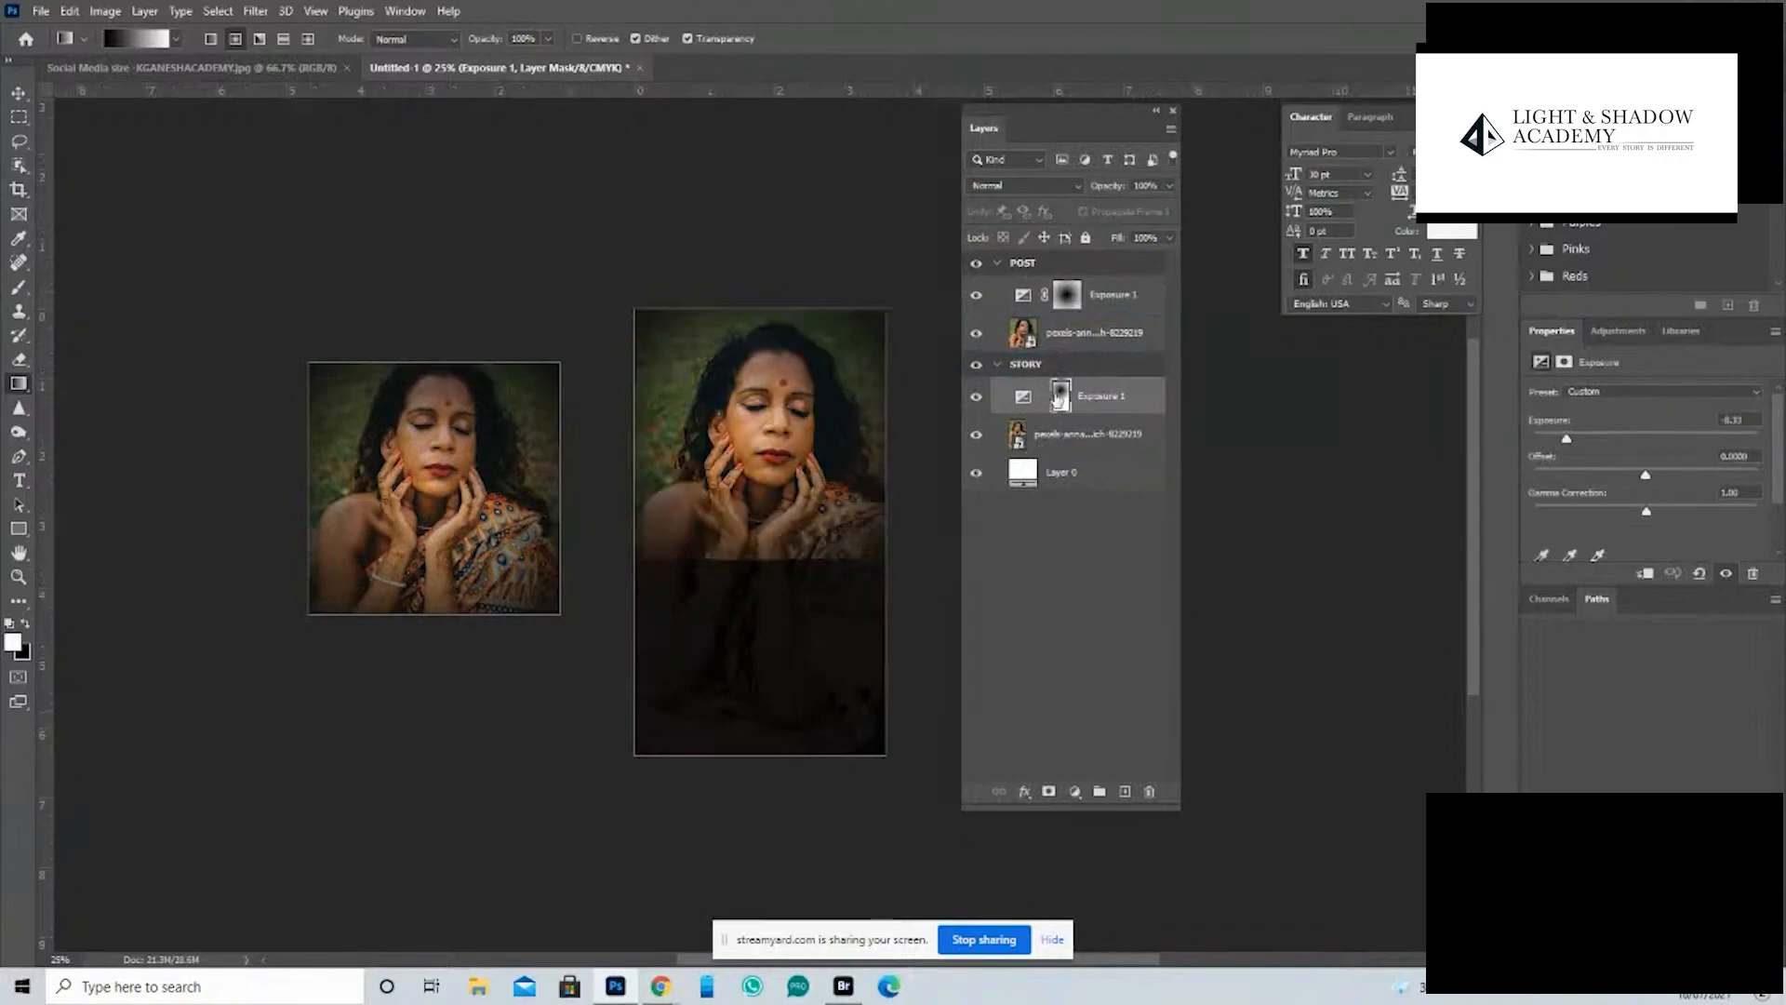
left_click(1059, 395)
key("ctrl+t")
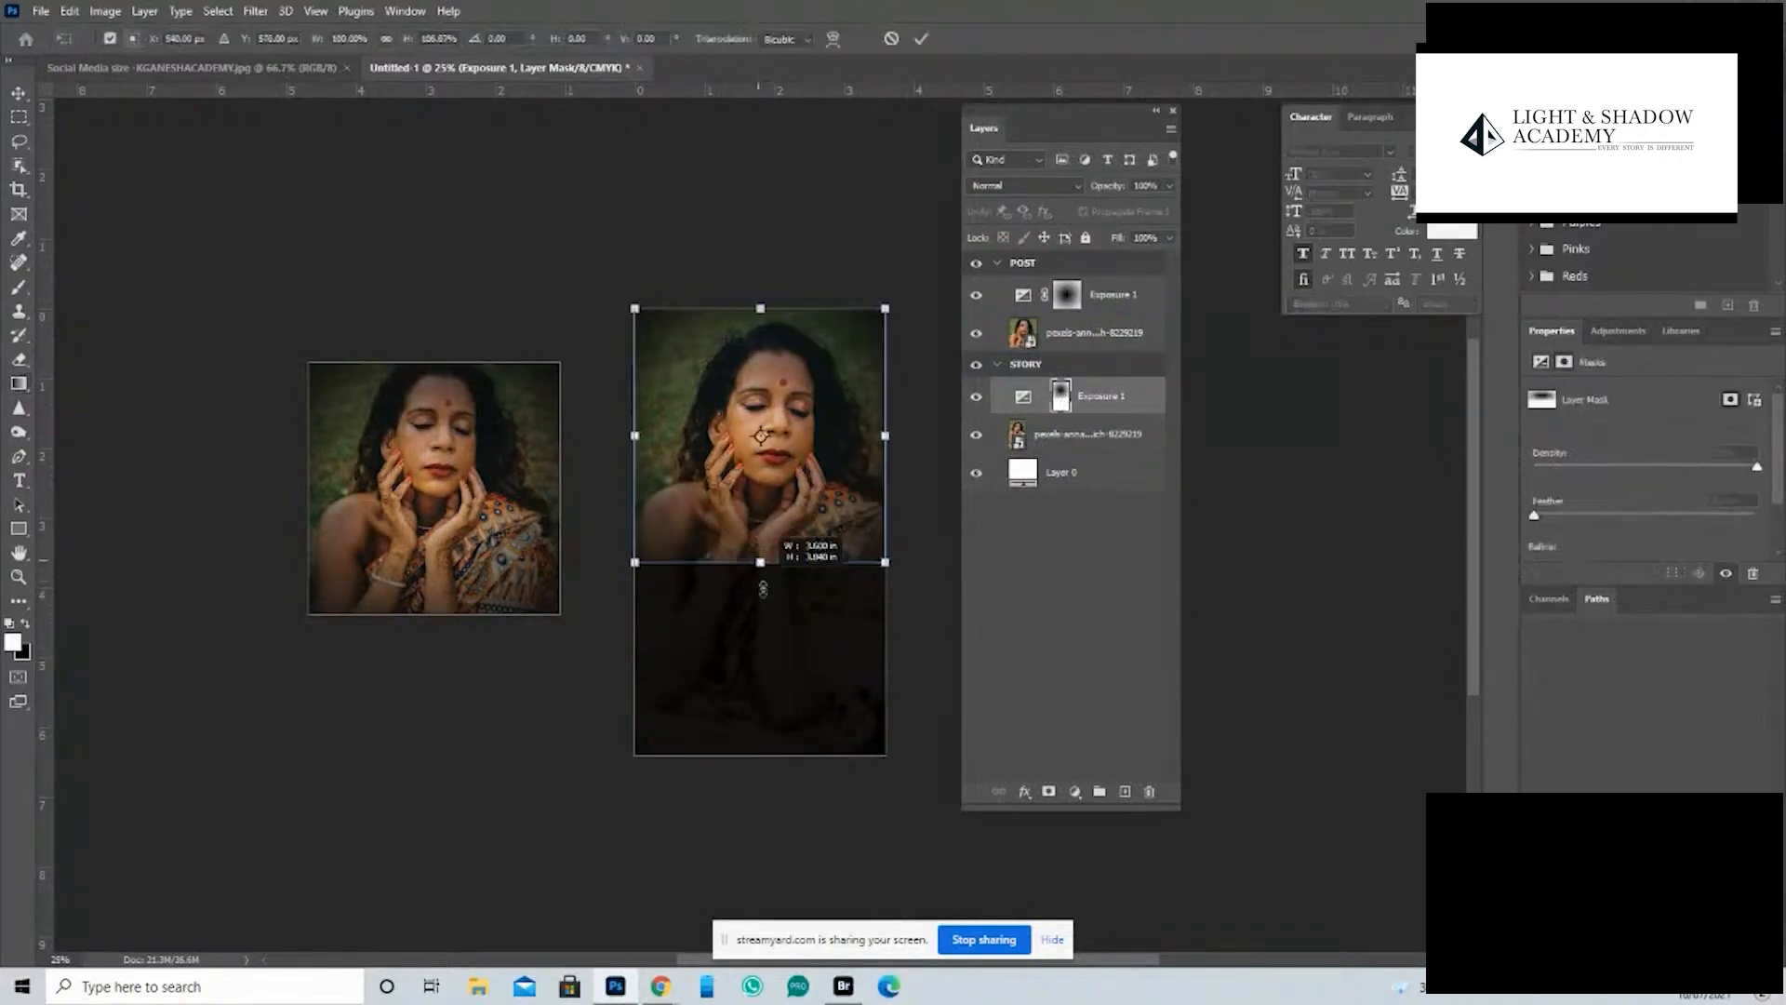
left_click_drag(763, 588, 760, 760)
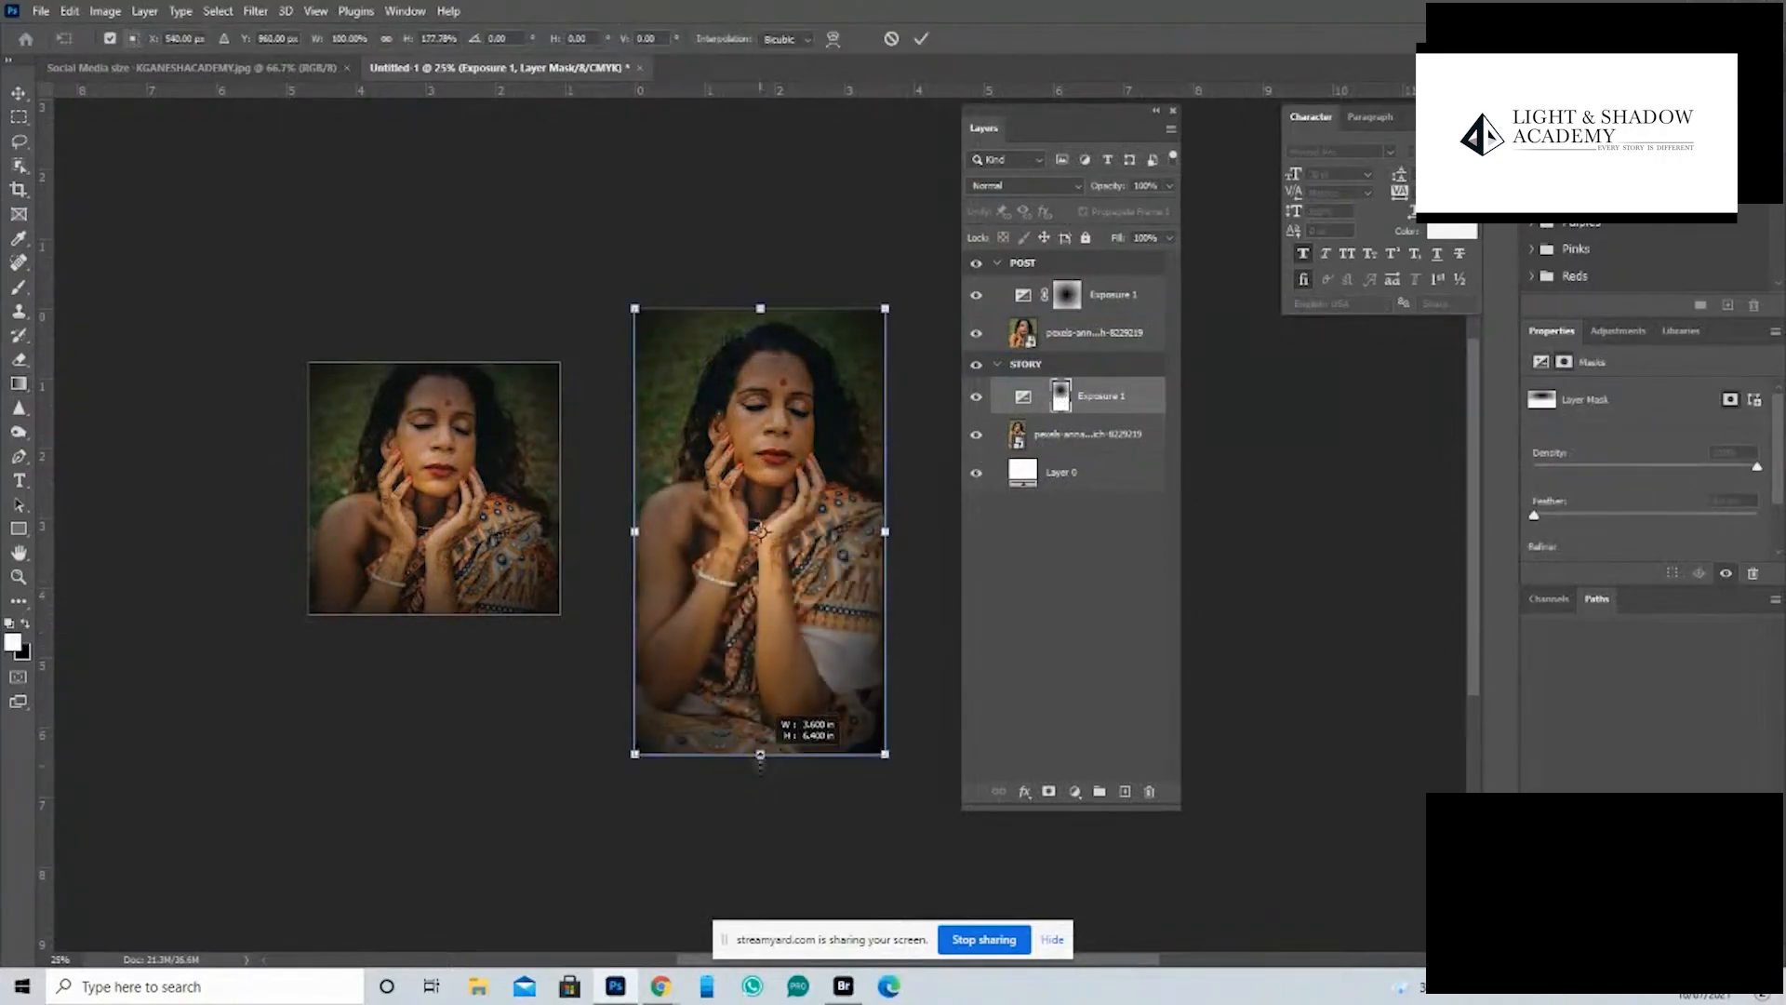
key("Return")
key("g")
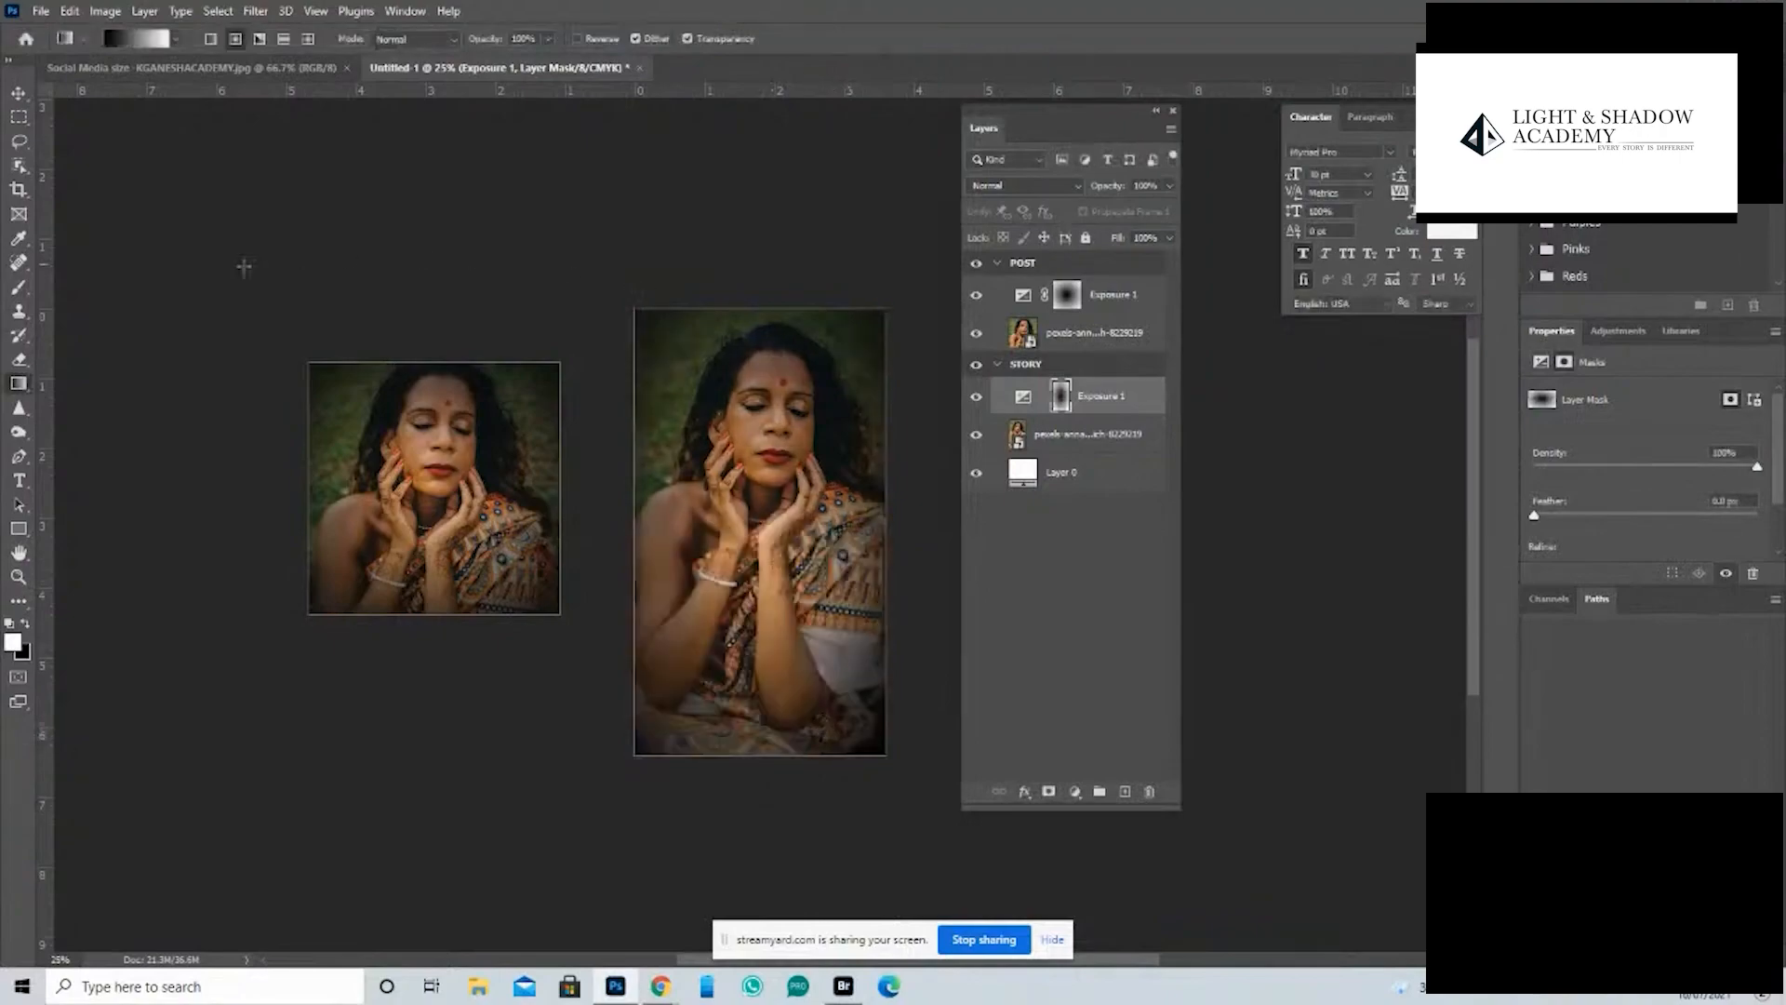
key("v")
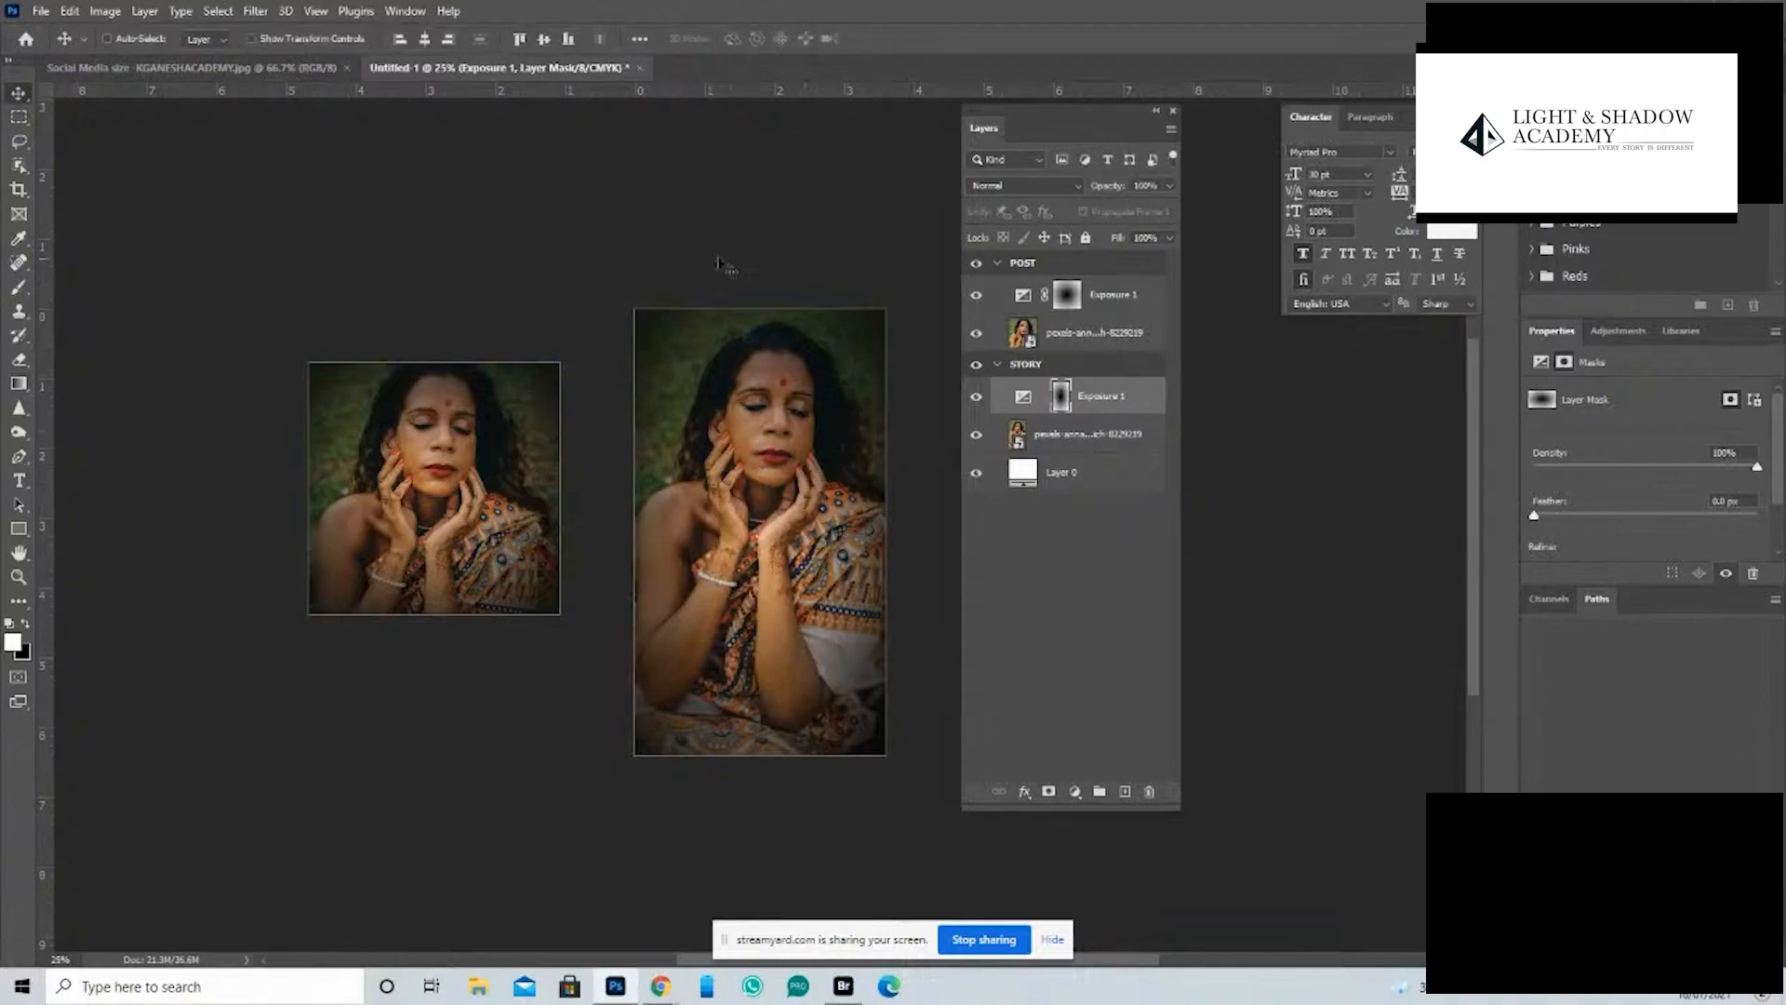
key("Tab")
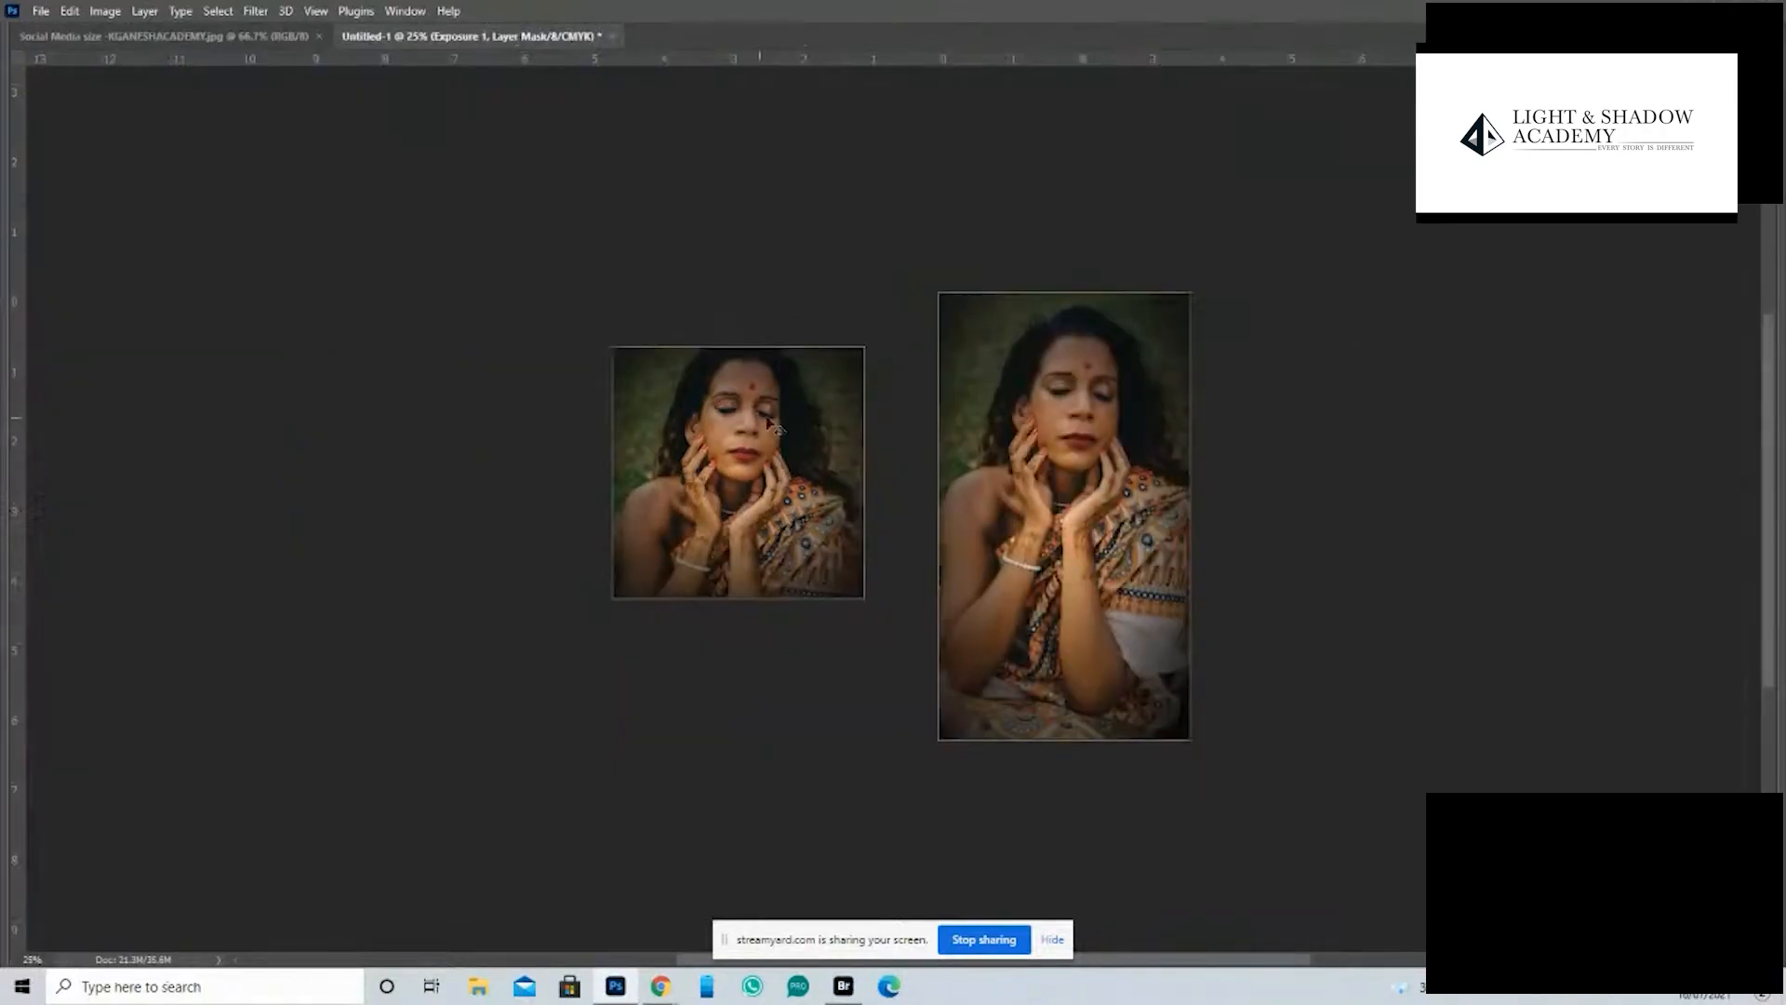
key("Tab")
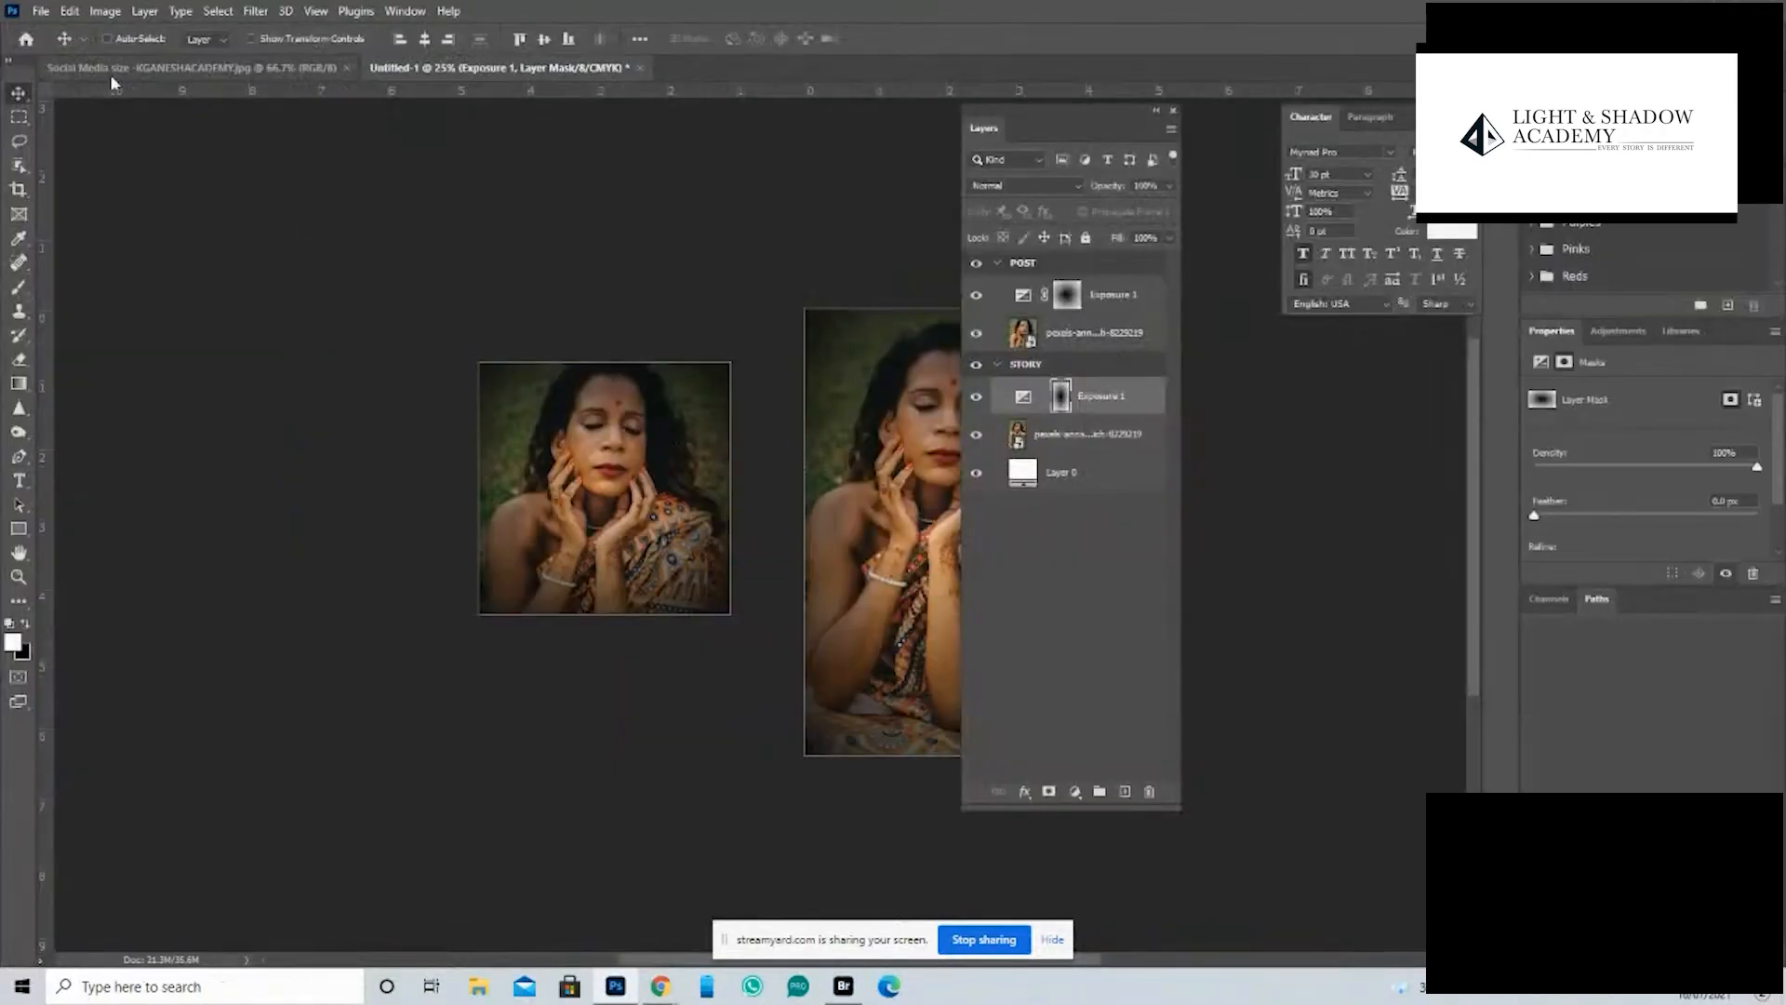
- Export the artboards to JPEG files in a new Desktop folder named ART, keeping the Untitled-1 file name prefix
left_click(41, 10)
mouse_move(128, 303)
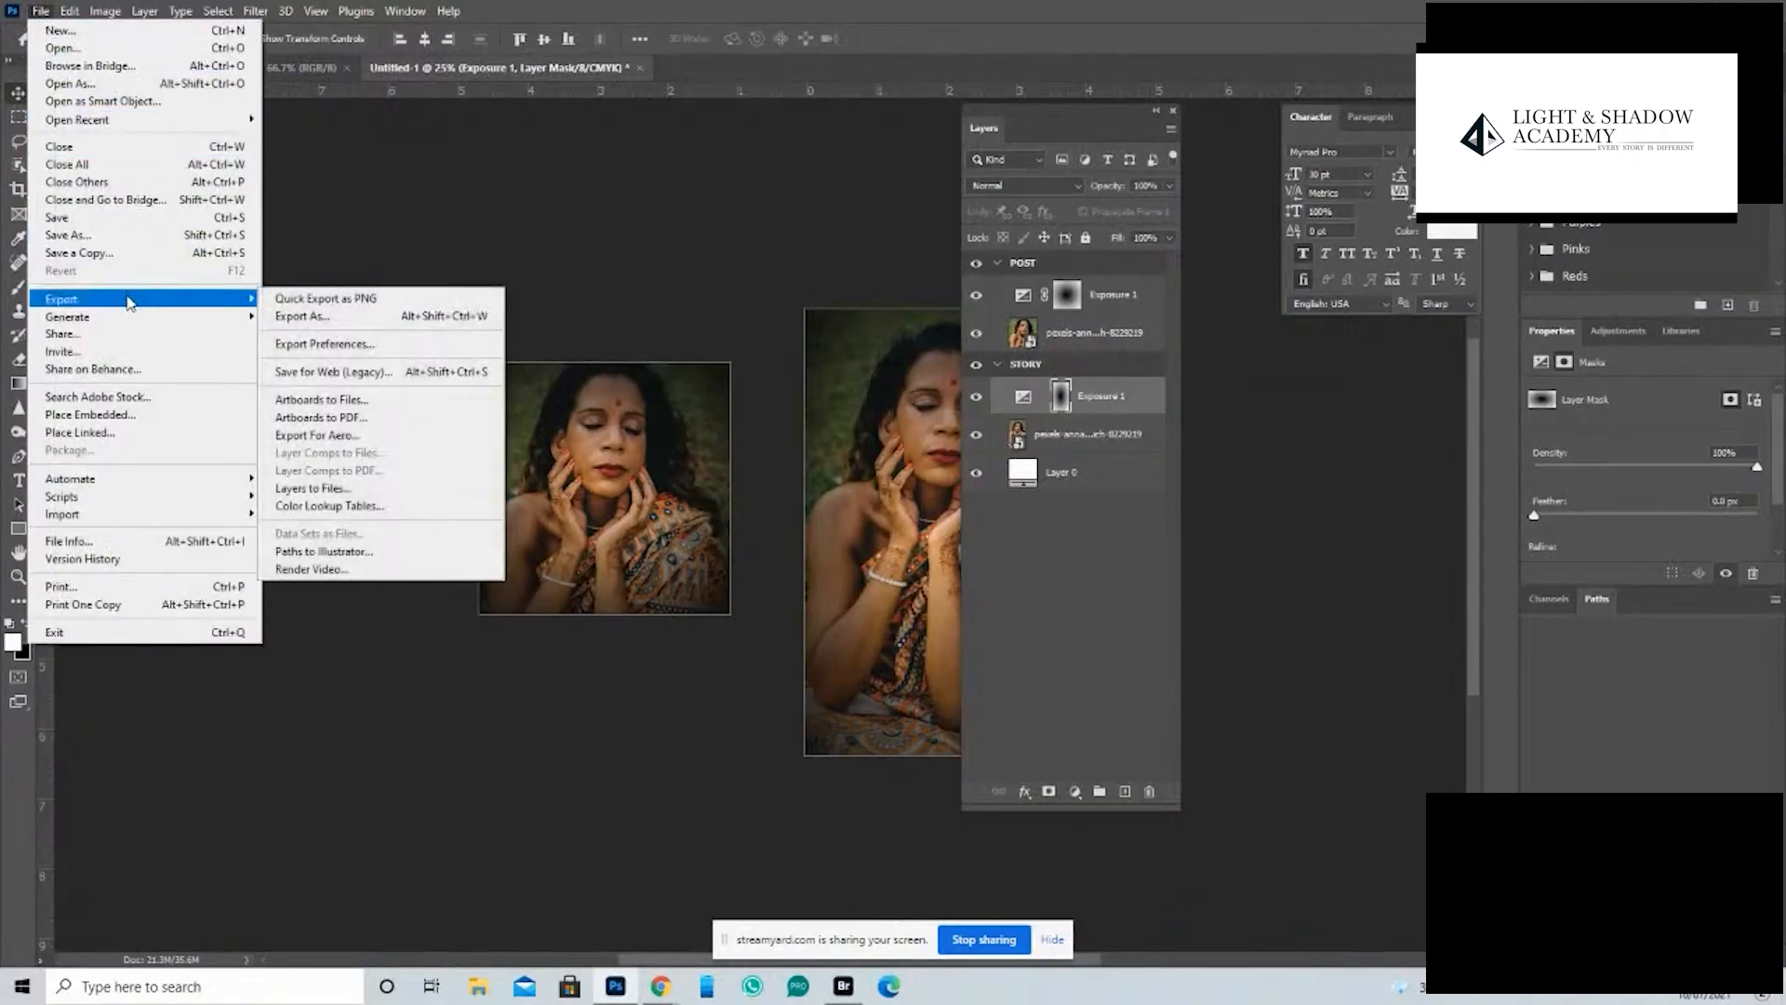
left_click(440, 402)
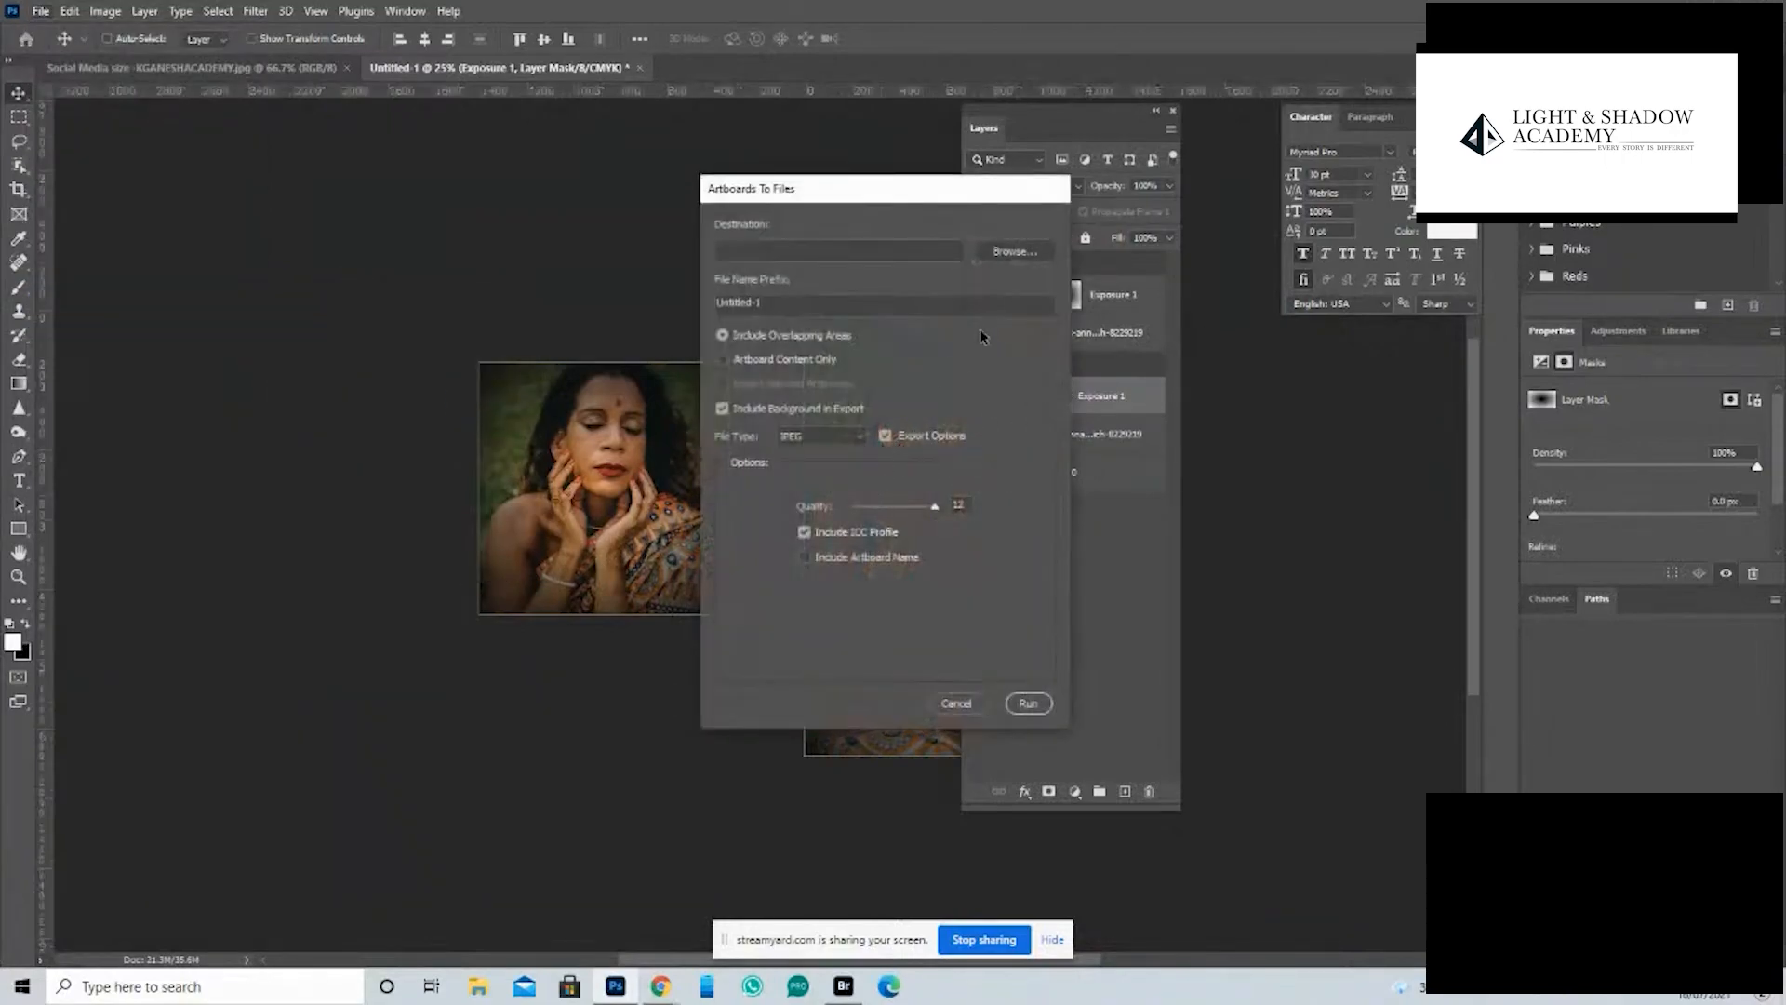
left_click(1014, 251)
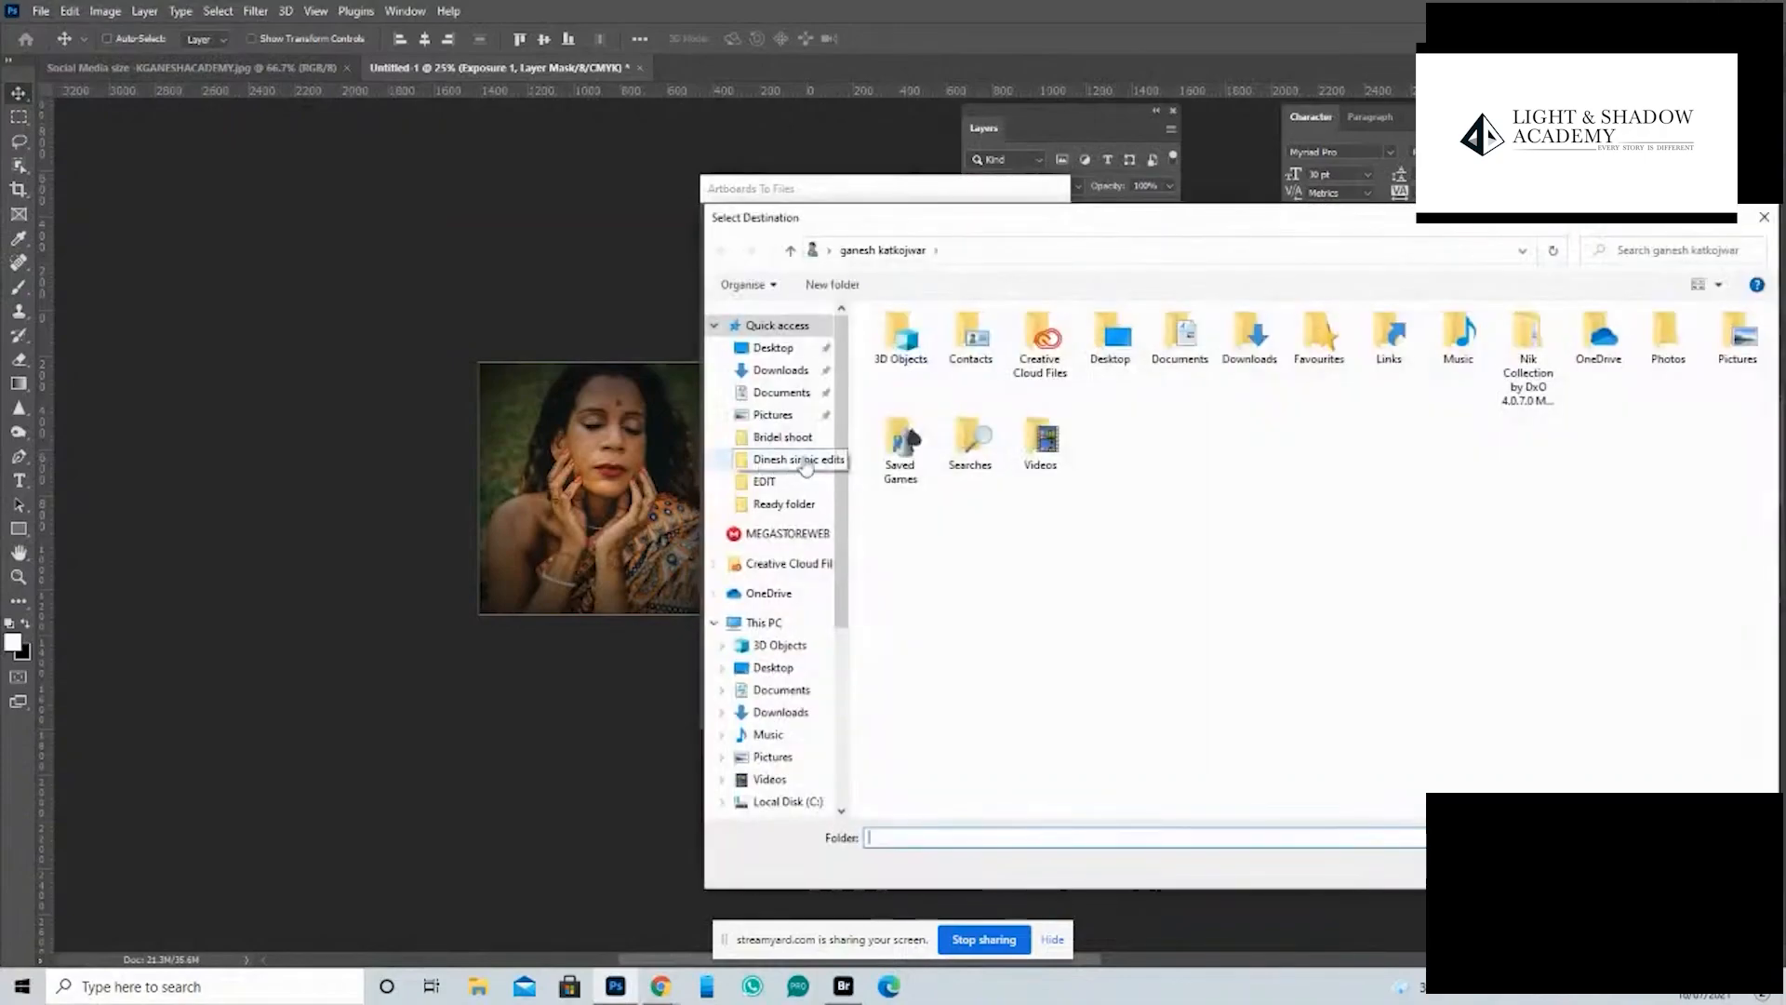
left_click(774, 348)
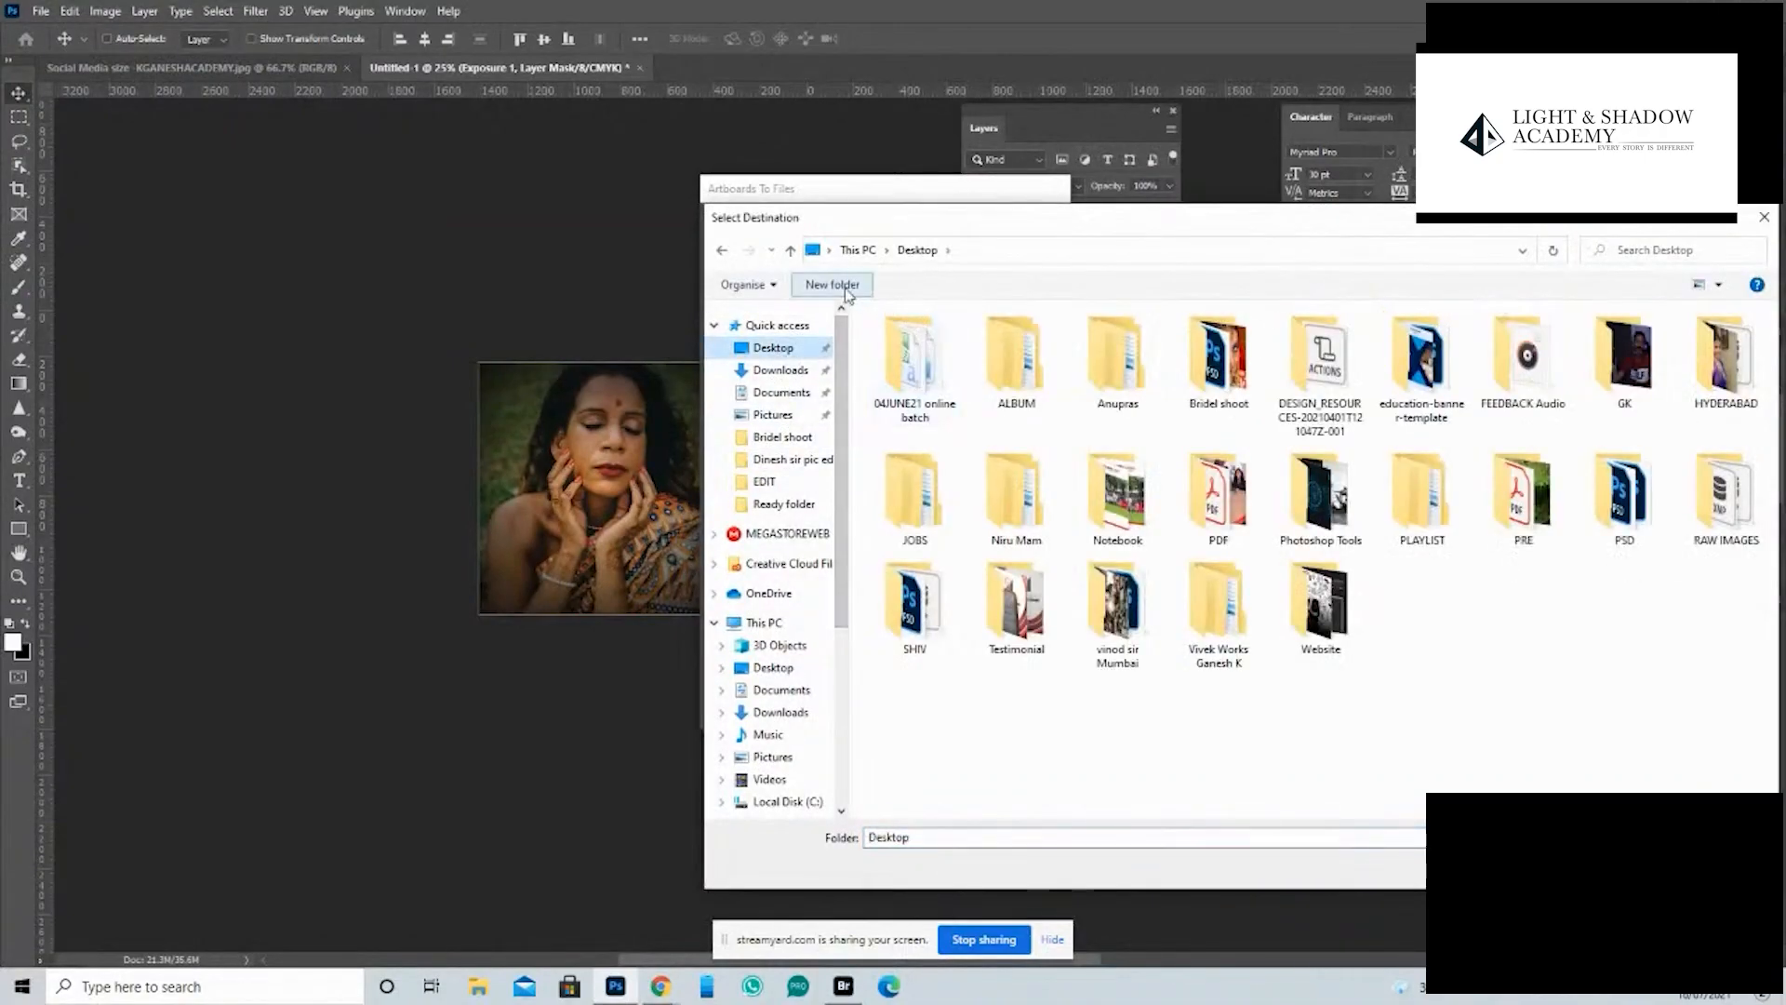
type("A")
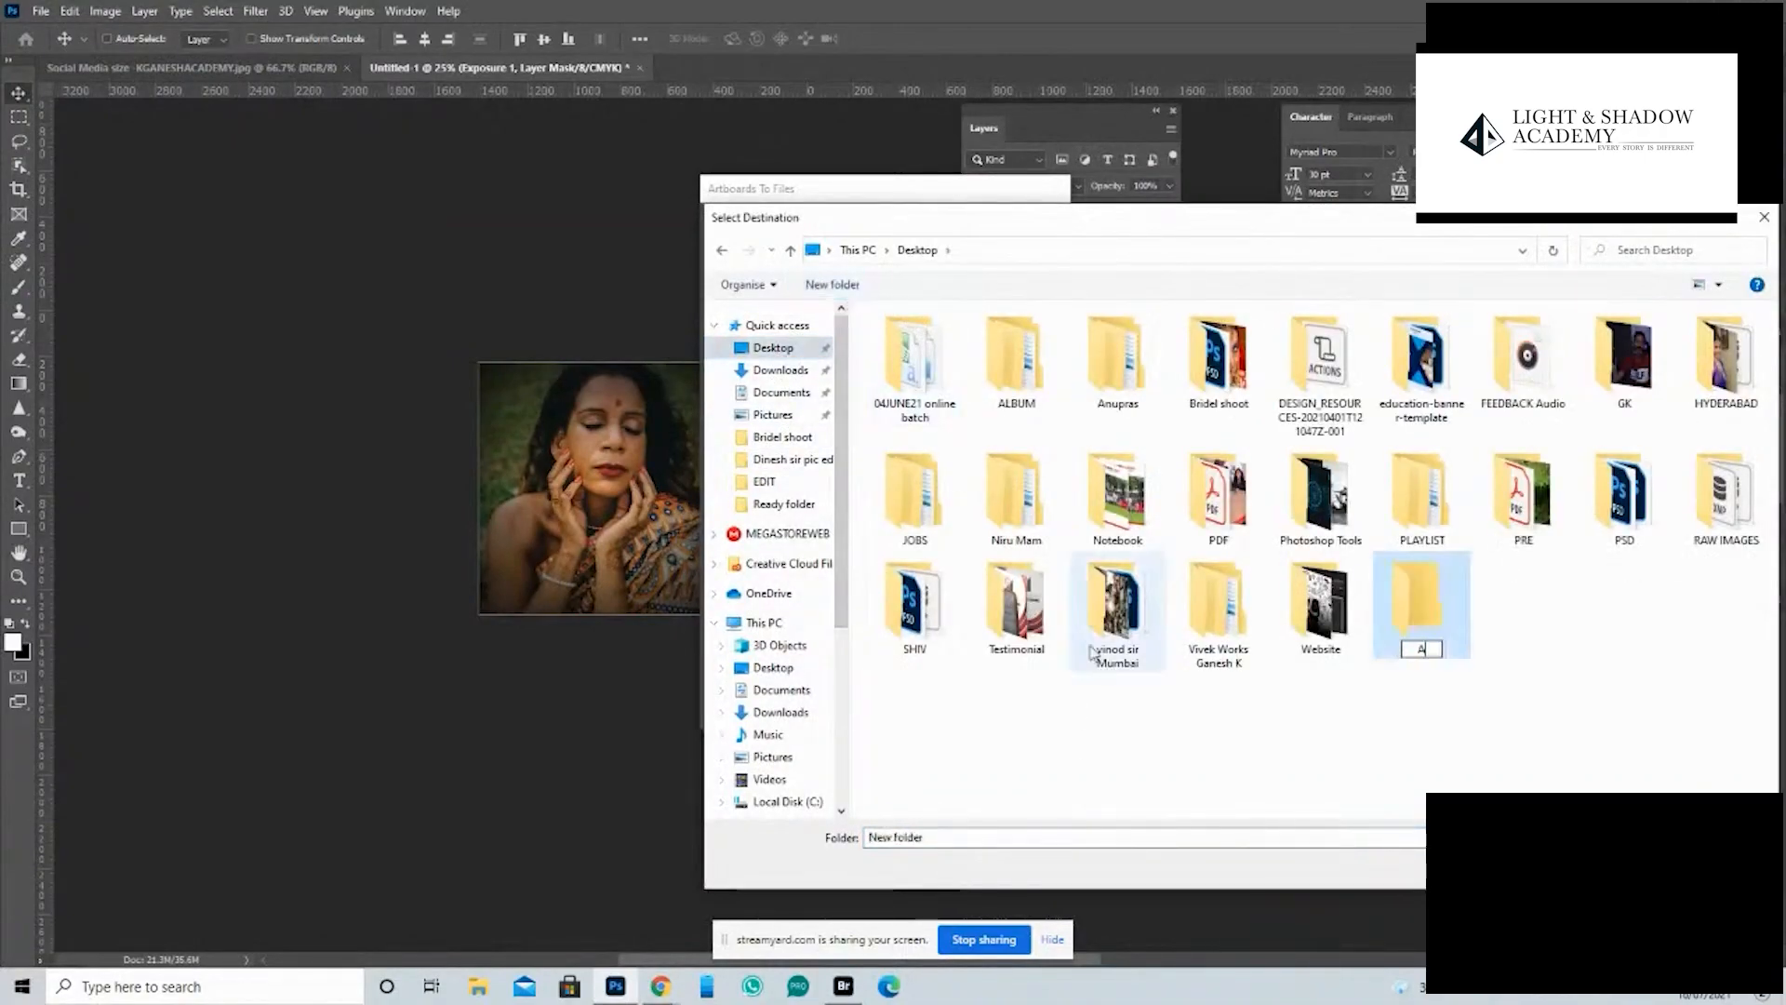
type("RT")
key("Return")
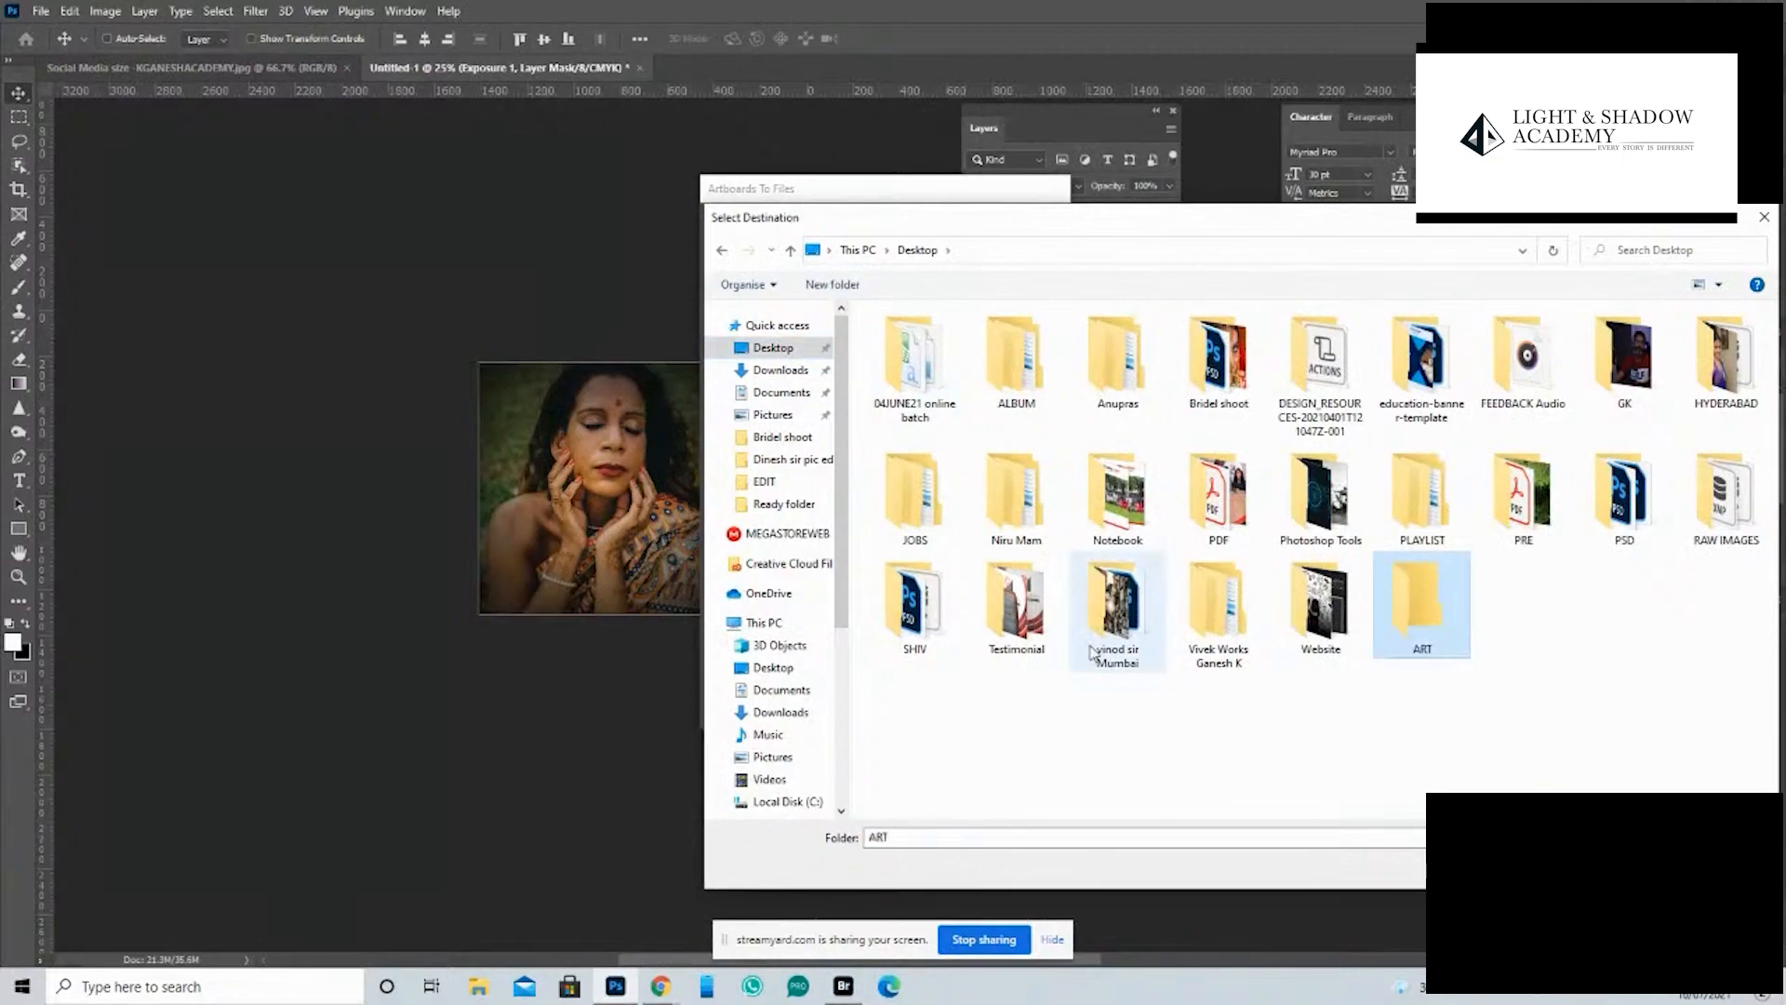
key("Return")
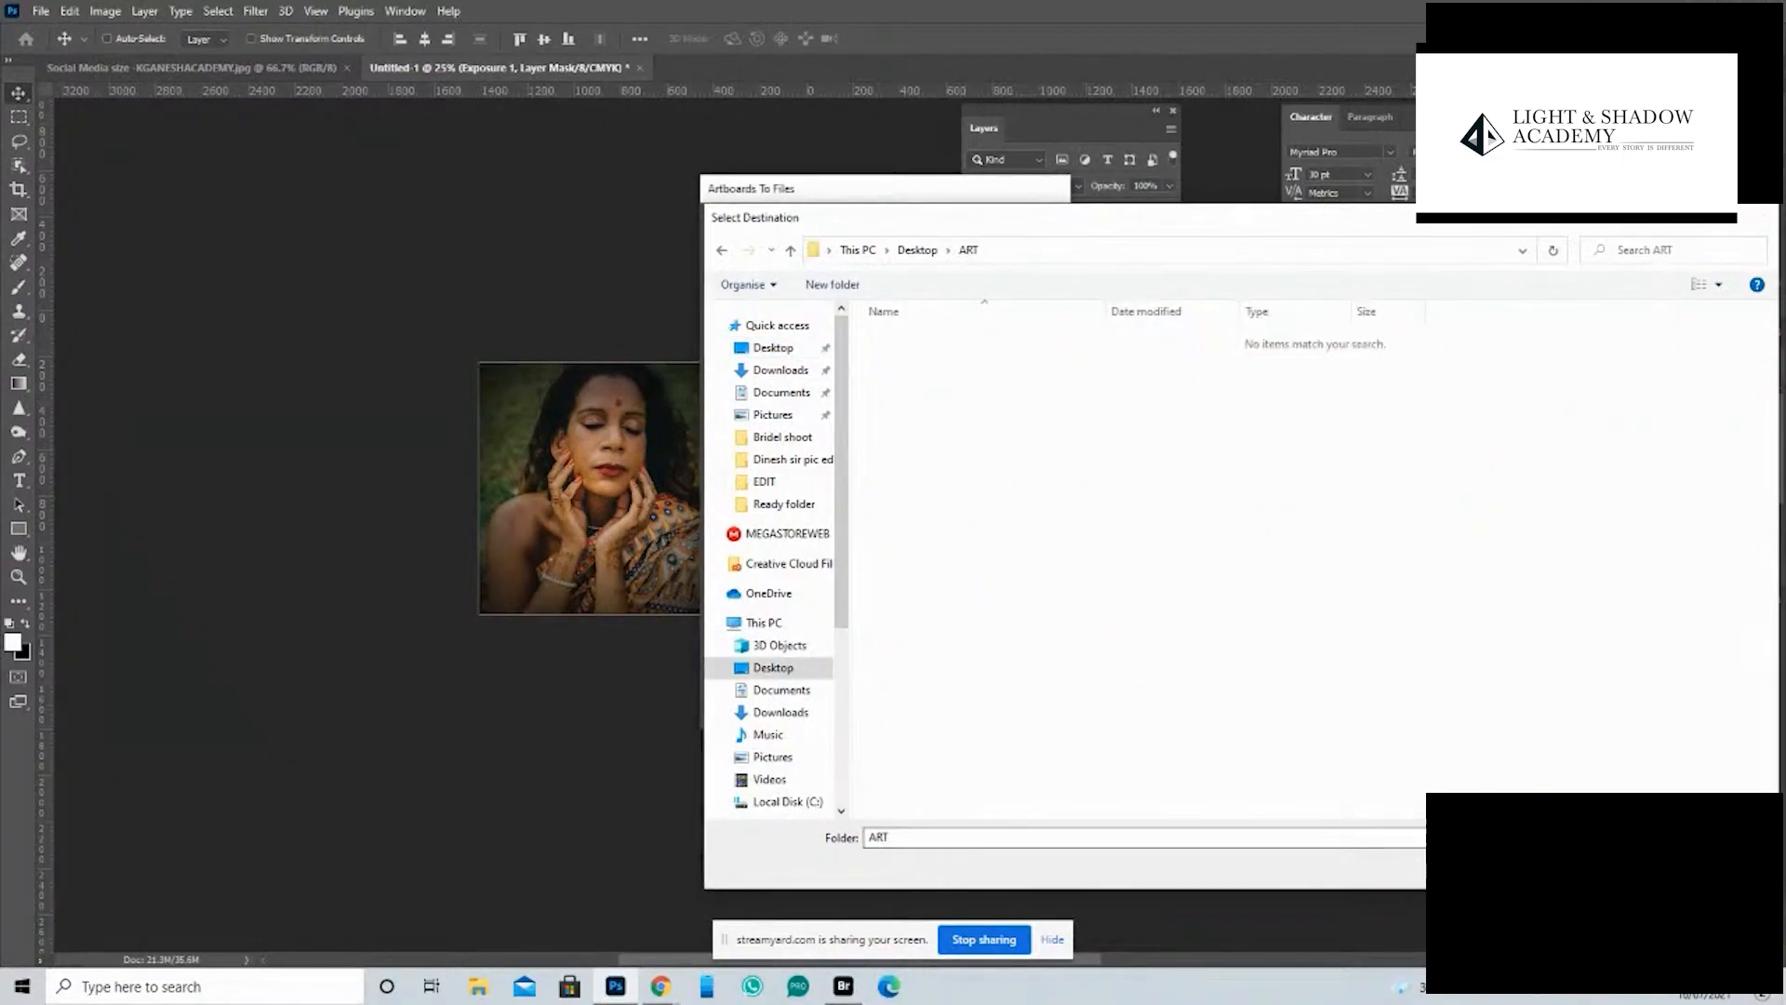
key("Return")
left_click(1023, 706)
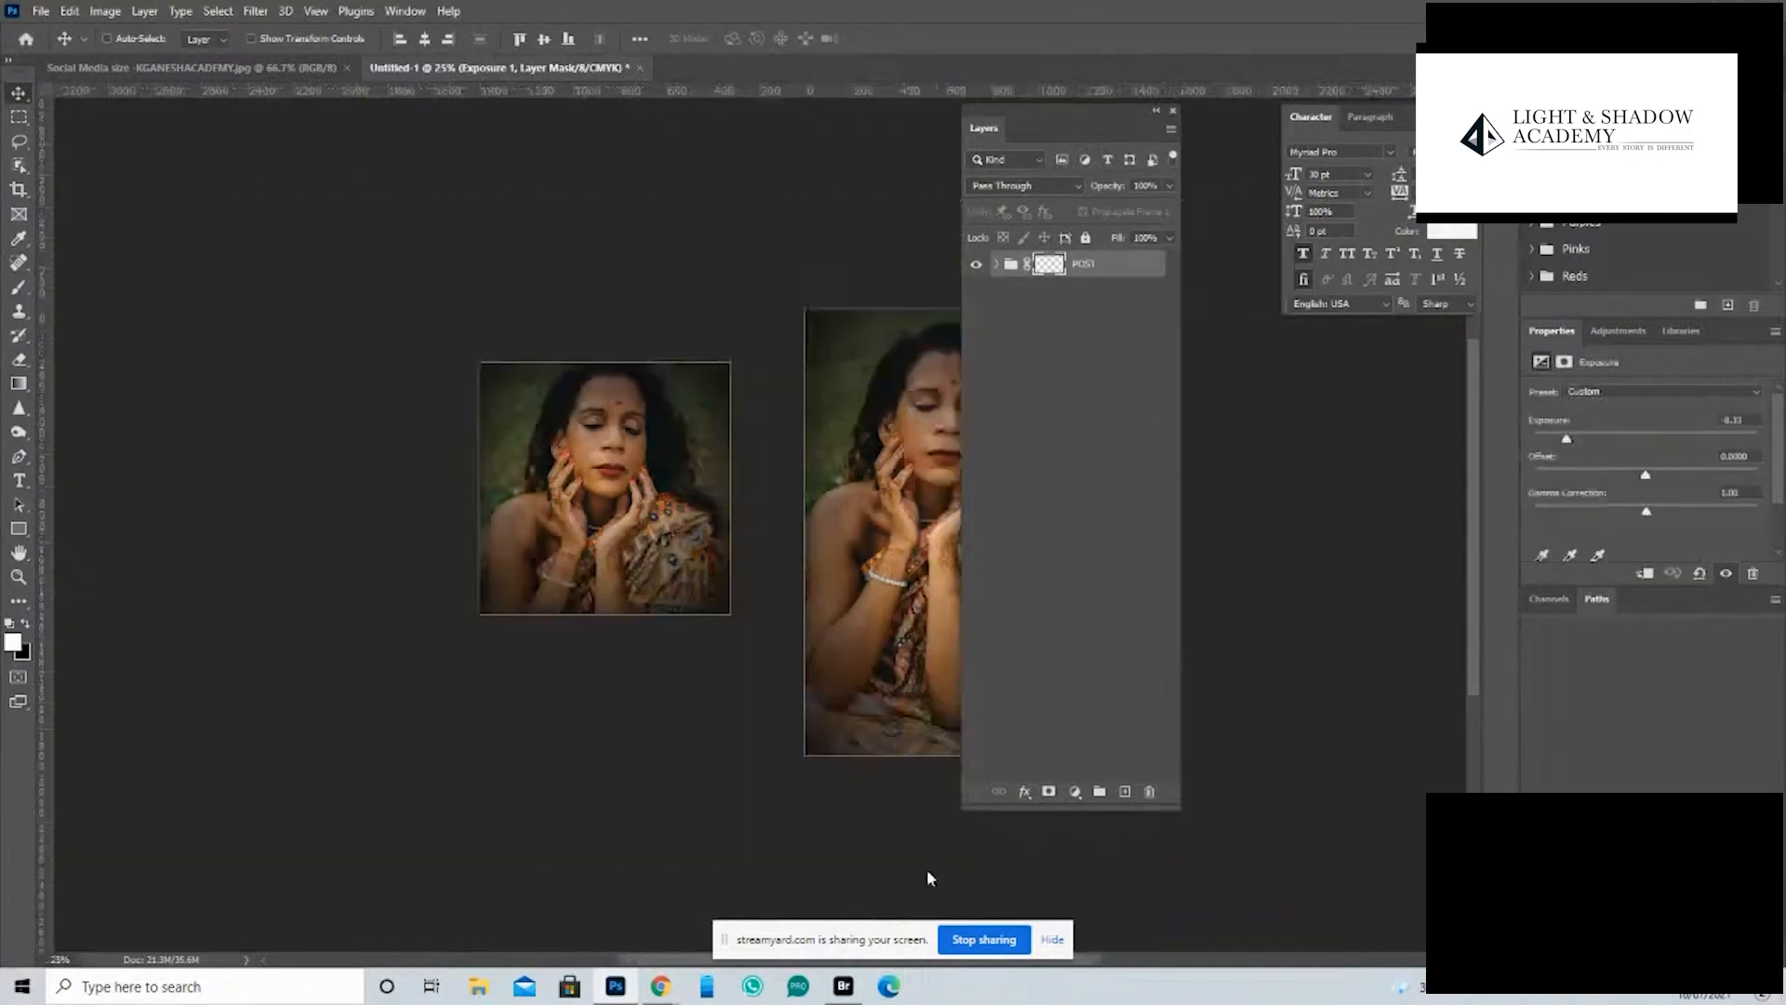
left_click(975, 560)
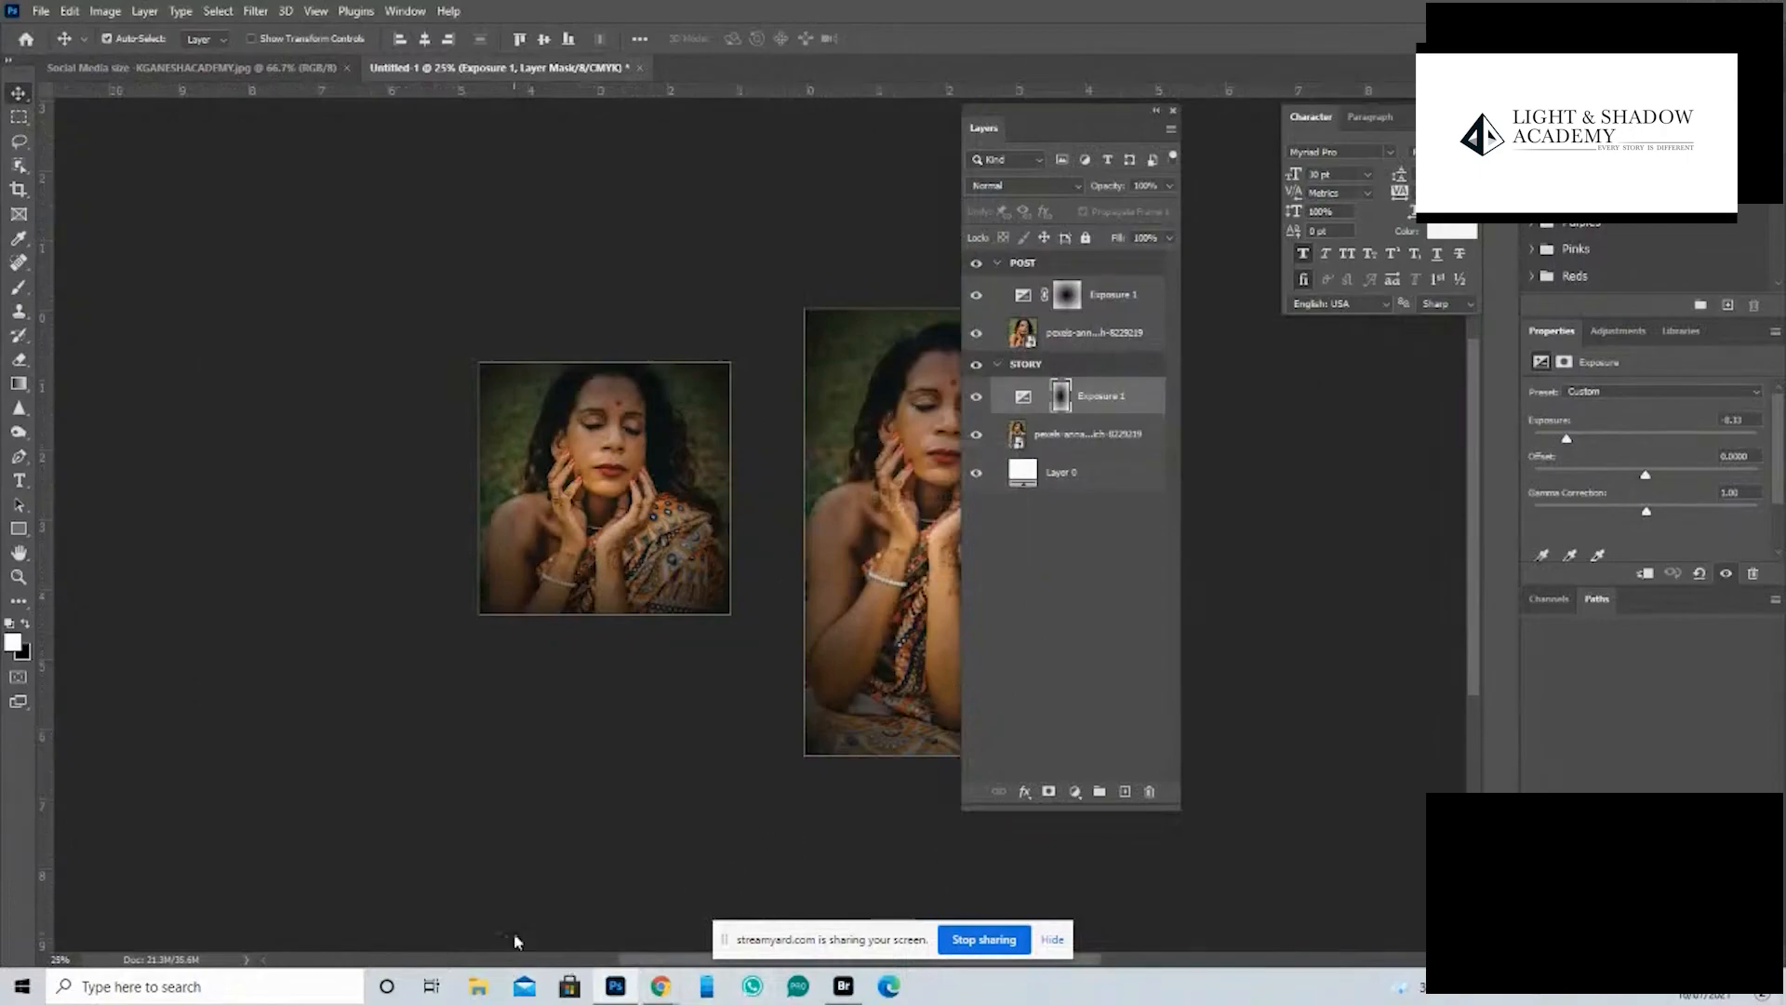
- Check the exported POST and STORY files in the Desktop's ART folder without opening them
key("ctrl+o")
left_click(228, 160)
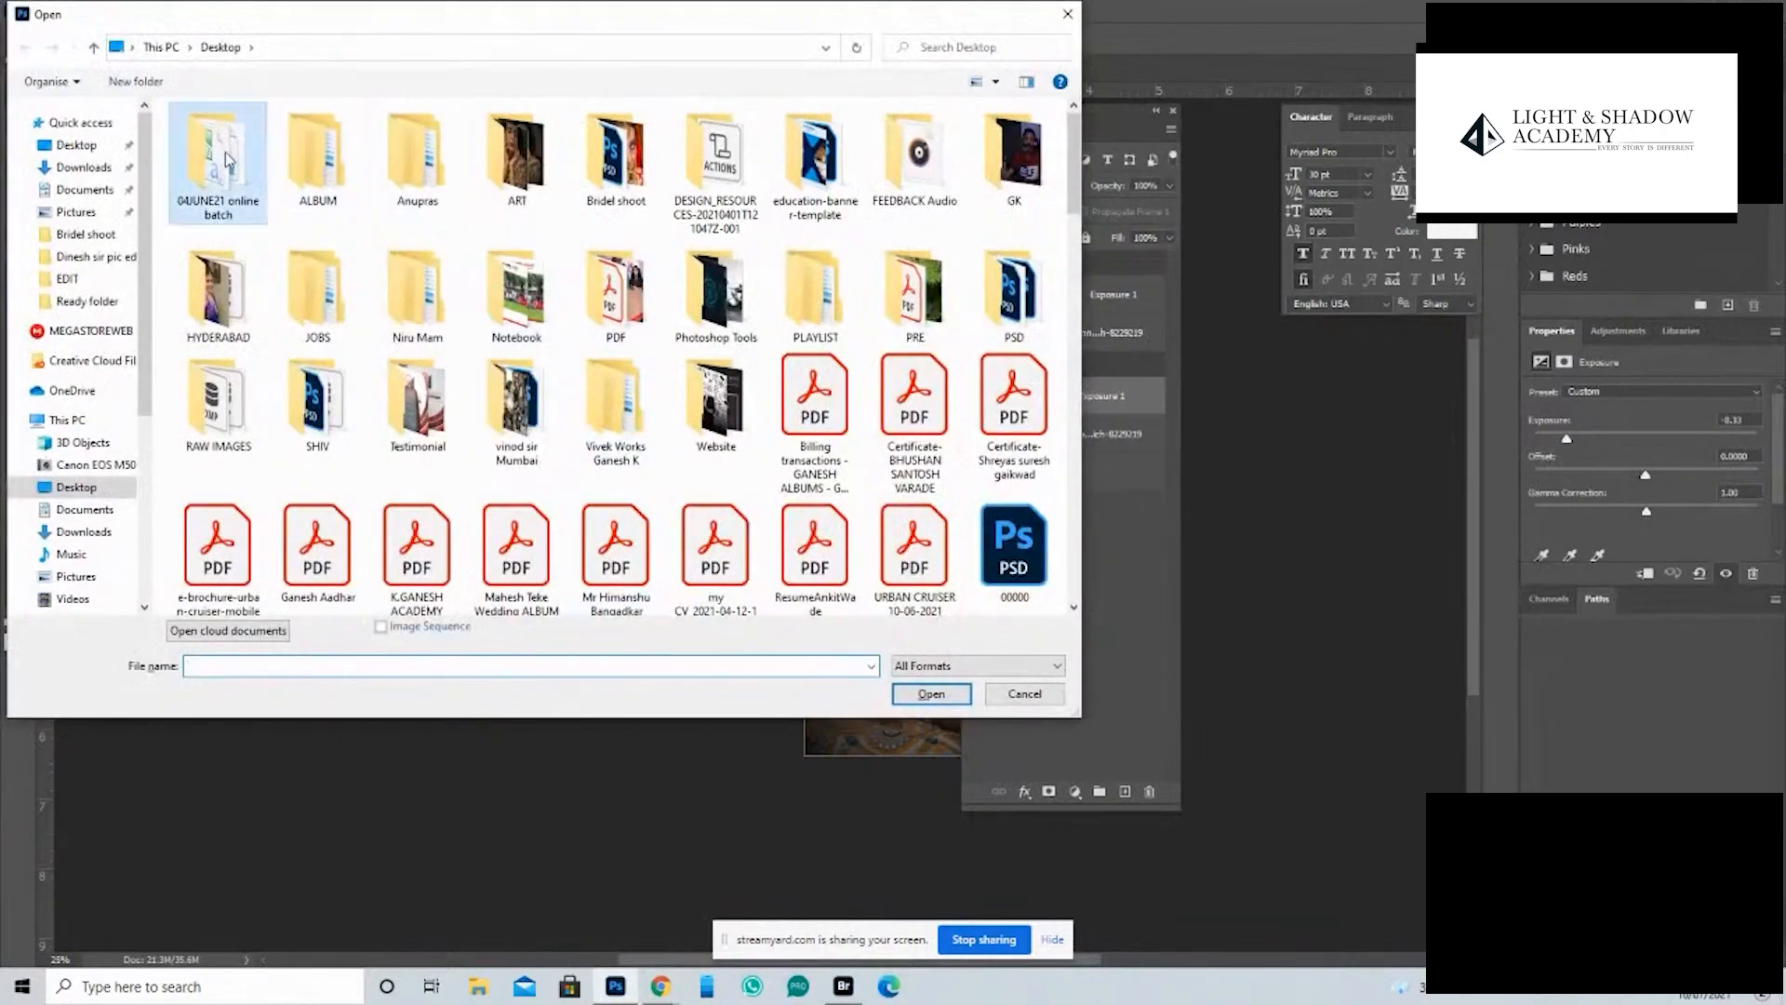
double_click(516, 154)
left_click_drag(415, 229, 261, 154)
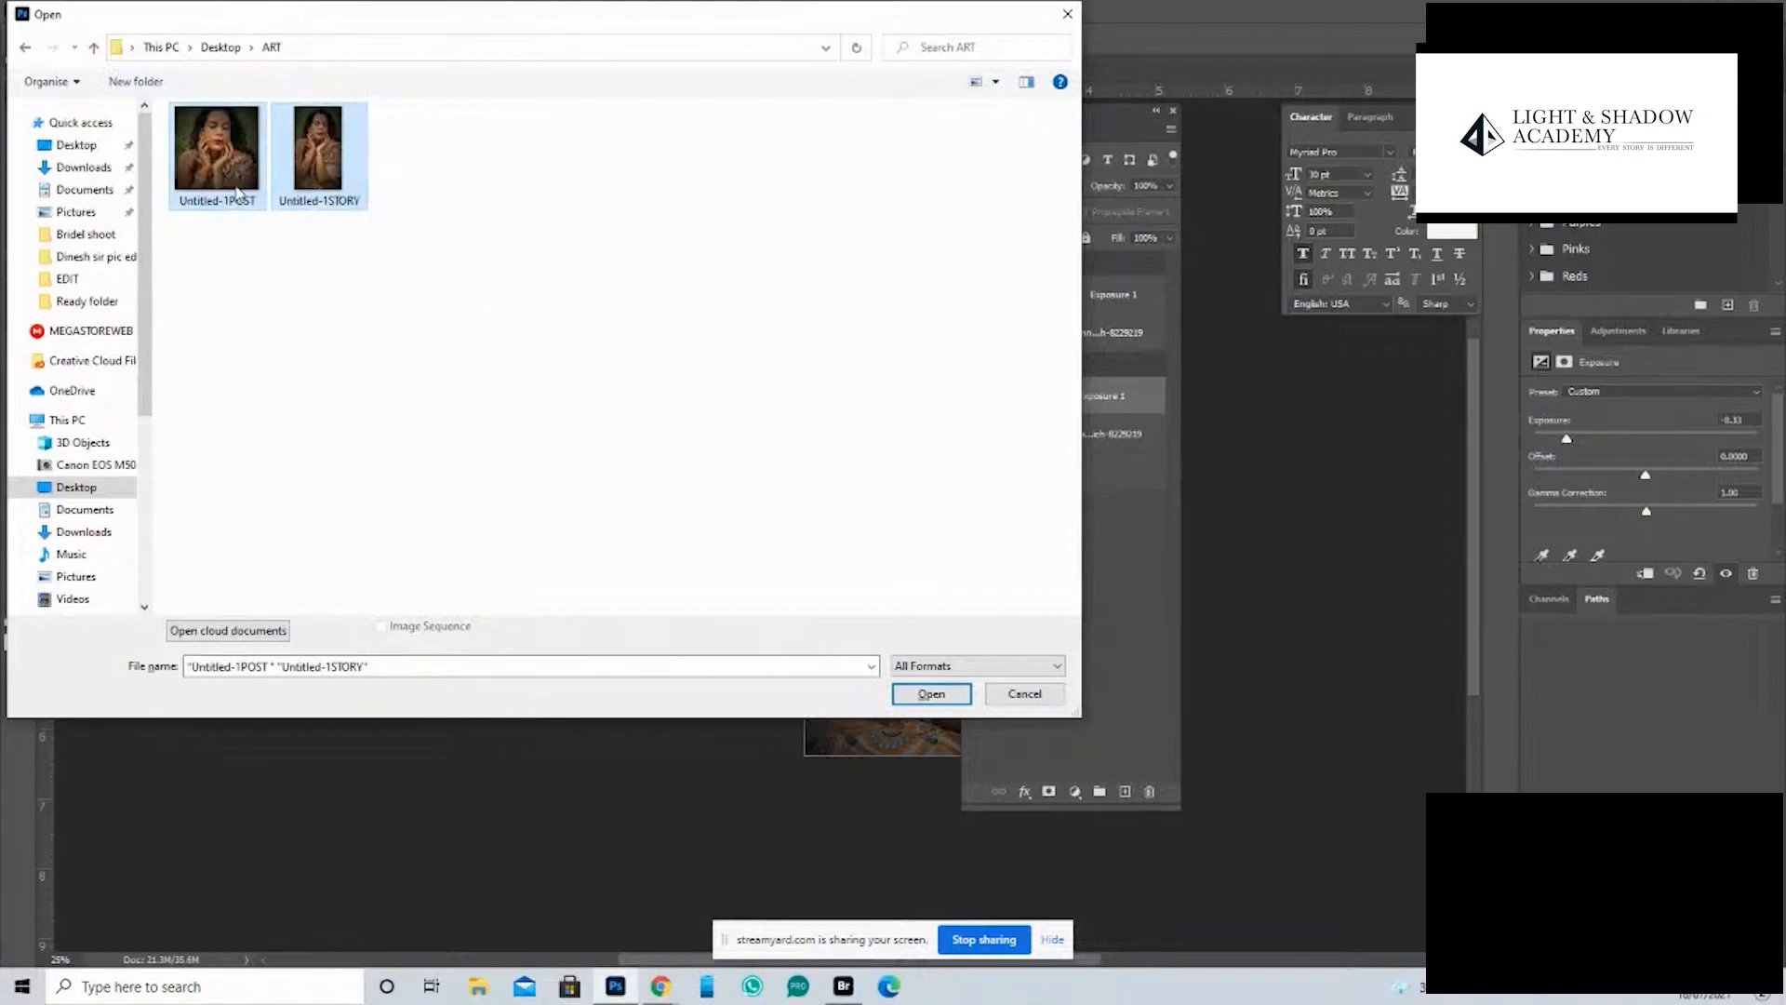
left_click(1026, 695)
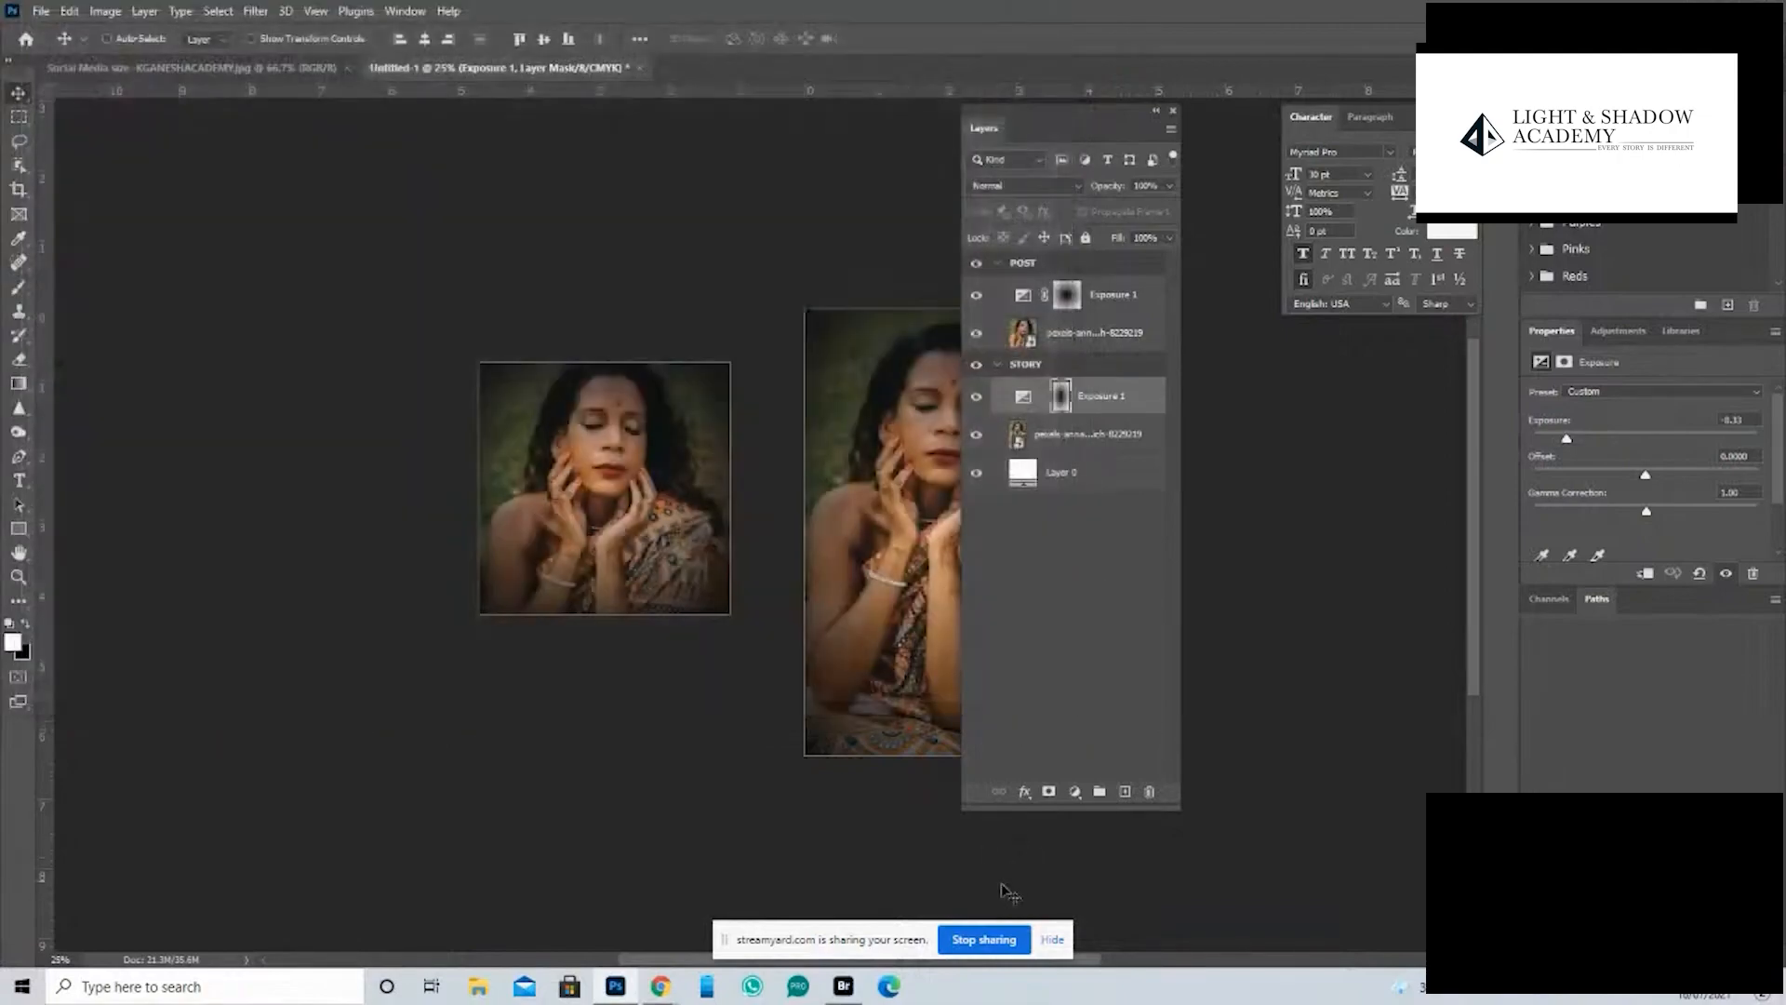
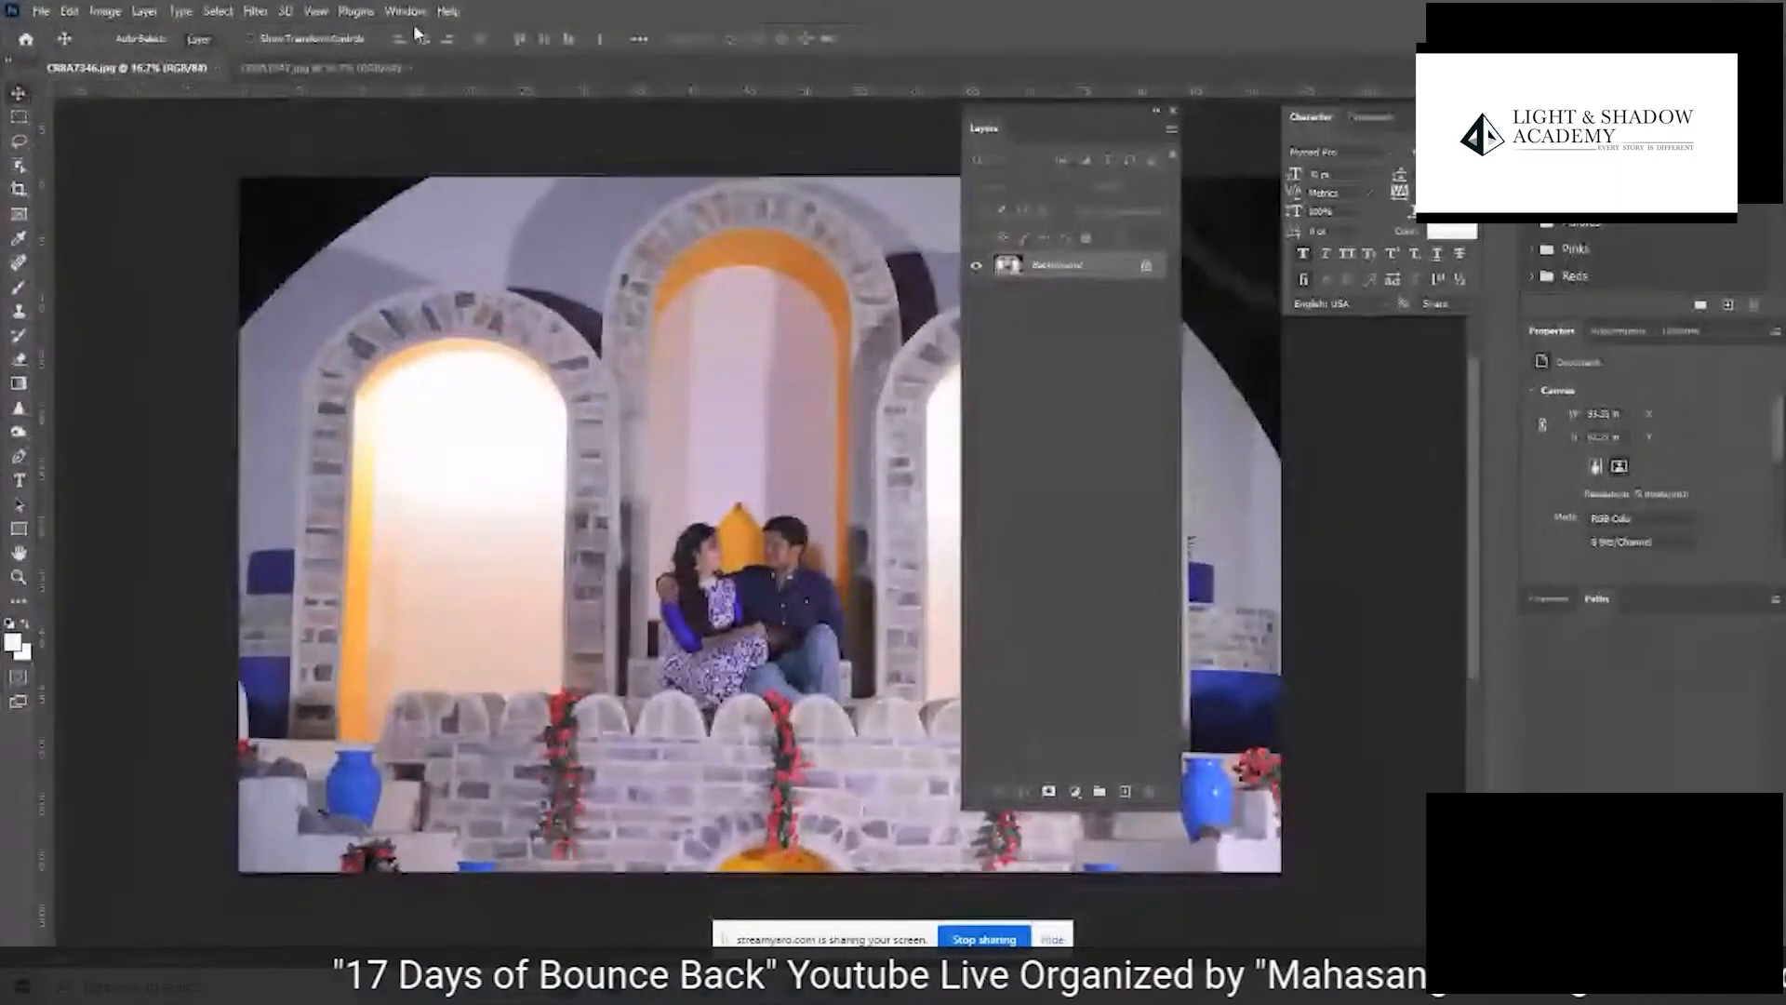
- Arrange CR8A7346.jpg and CR8A7347.jpg side by side in a 2-up vertical view and fit both photos at 8.33% zoom
left_click(404, 10)
mouse_move(438, 33)
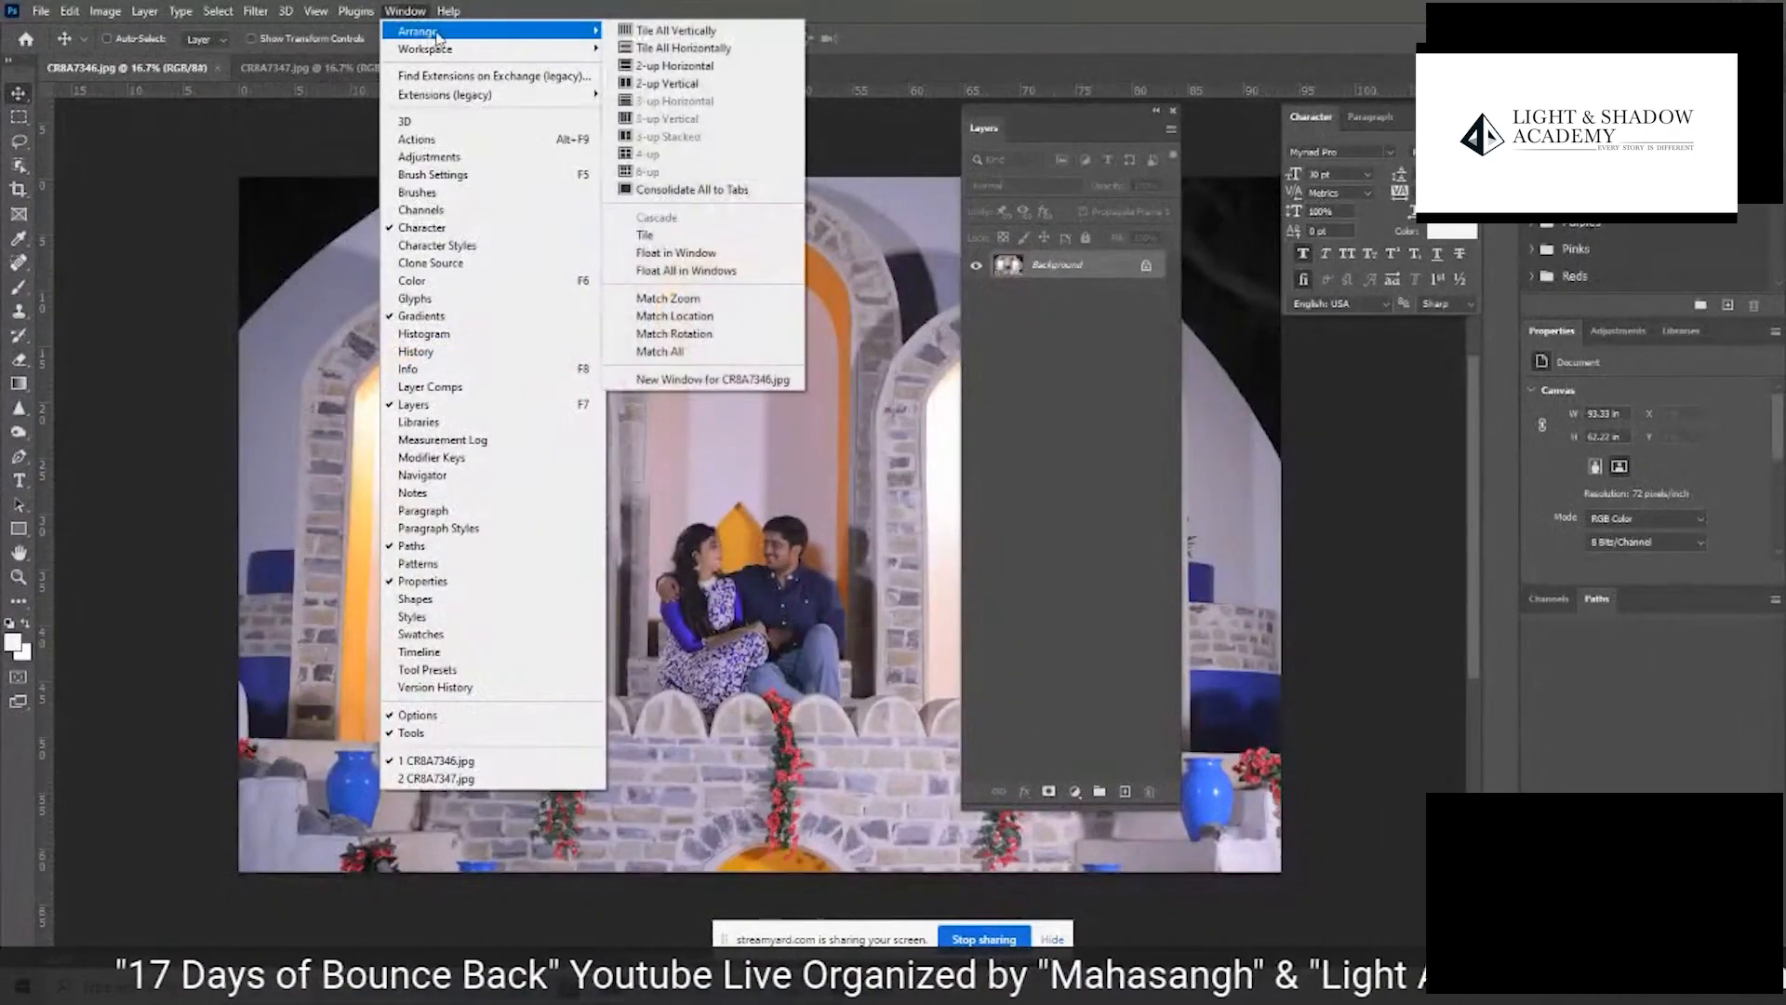
left_click(668, 84)
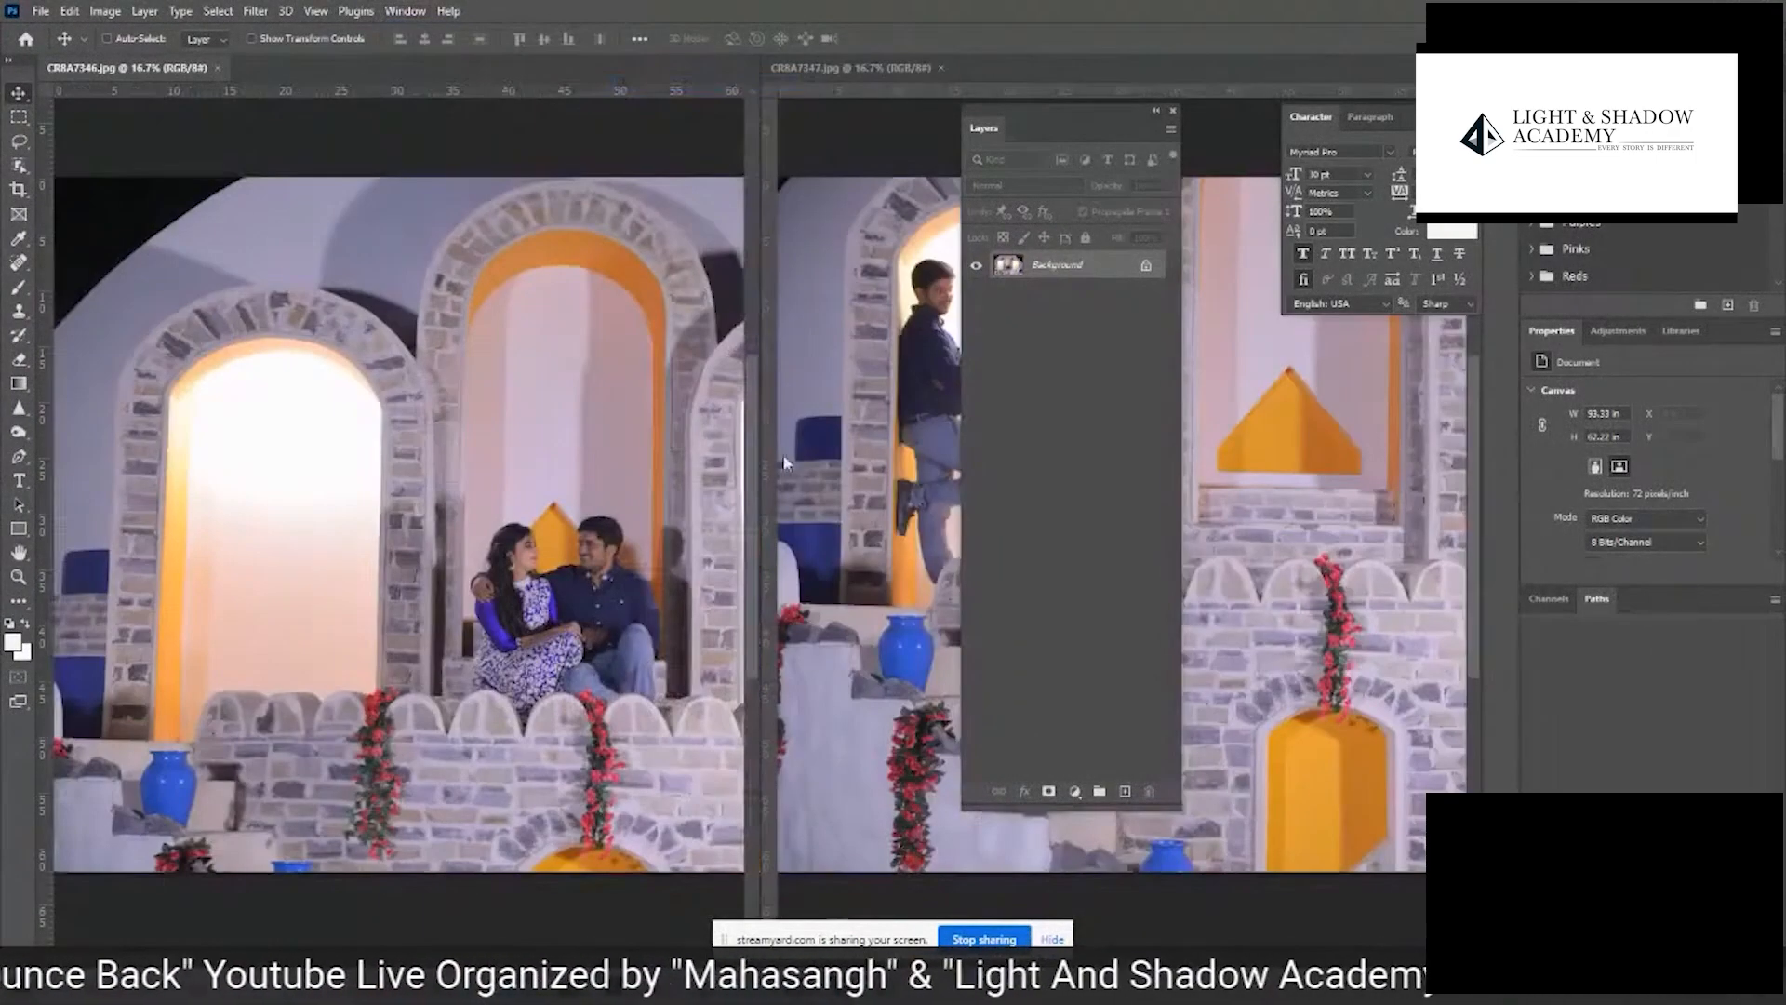
key("Tab")
key("ctrl+minus")
key("ctrl+minus")
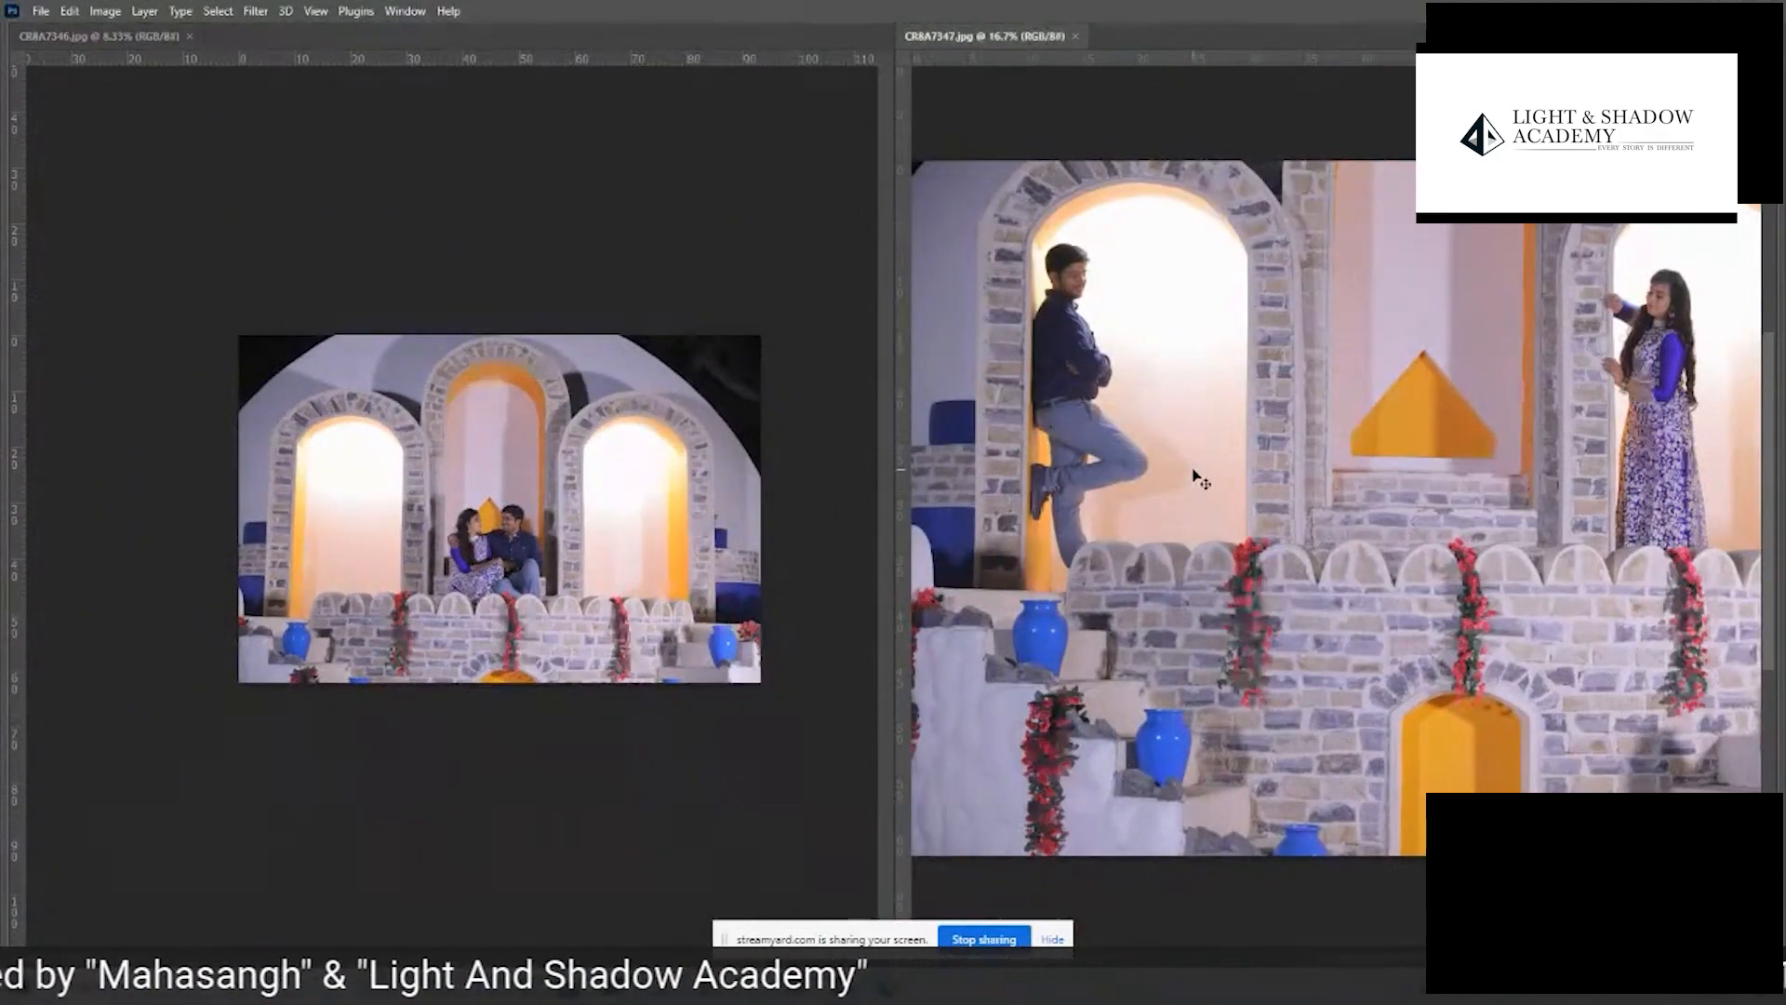
key("ctrl+minus")
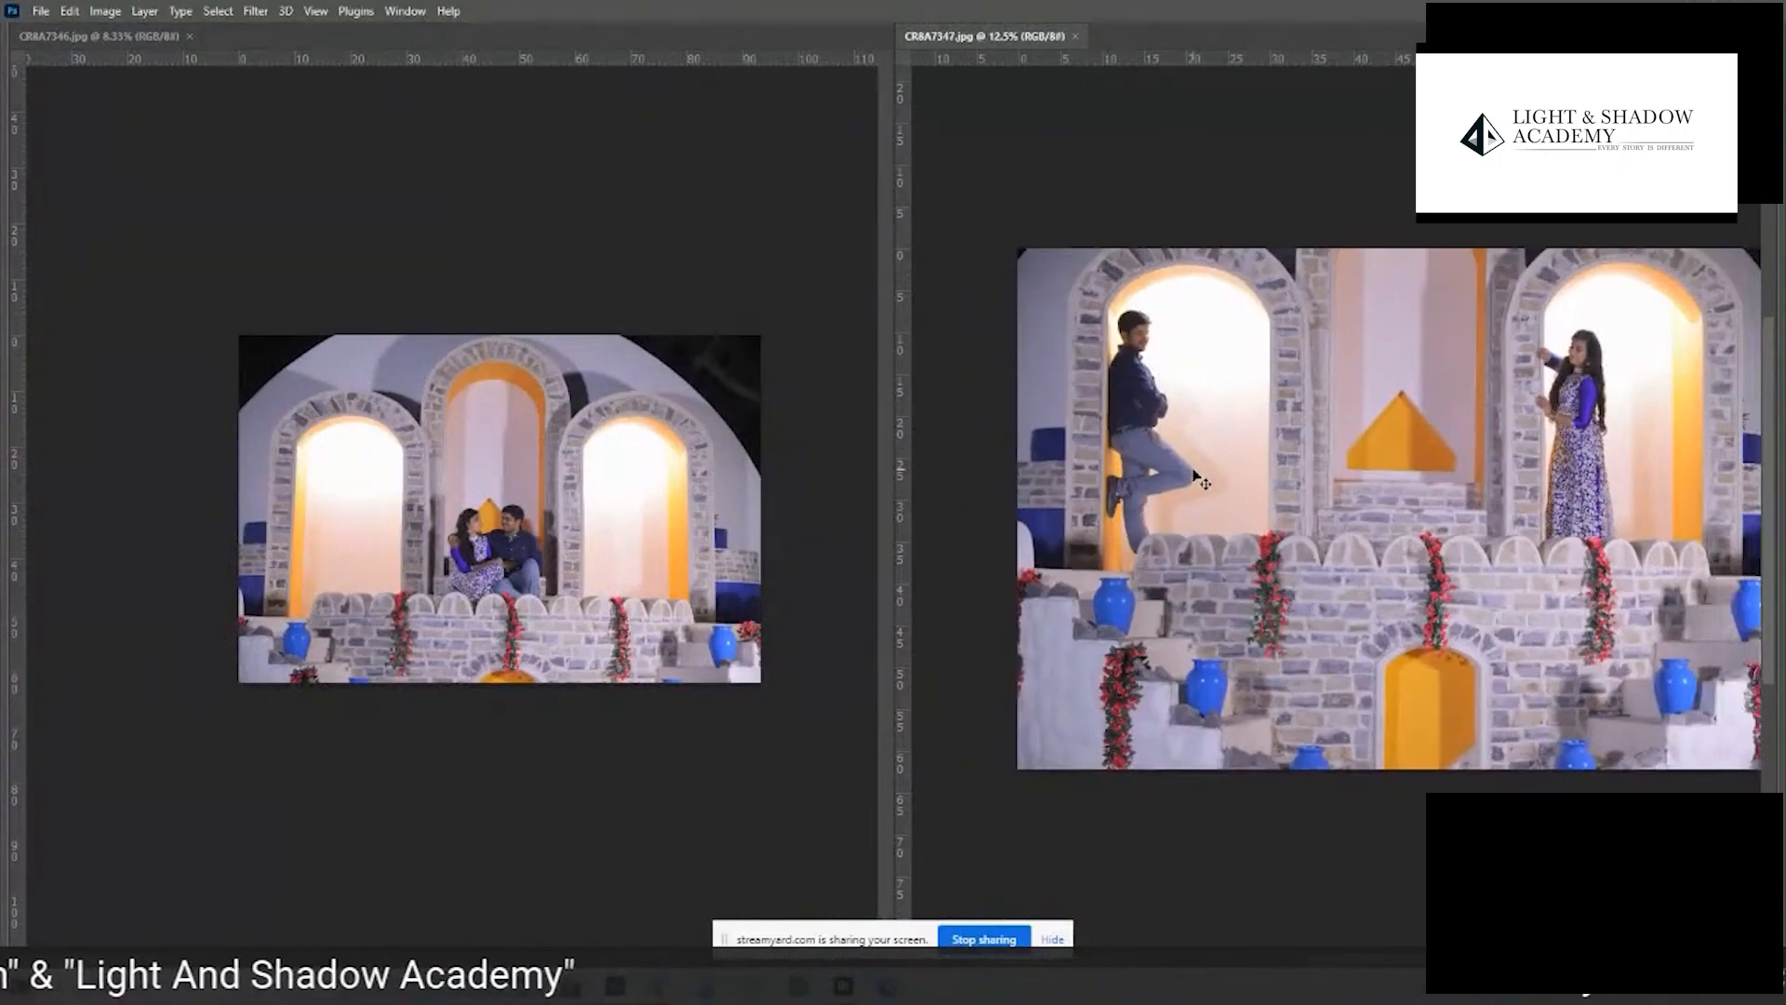
key("ctrl+minus")
- Switch to the StreamYard page in Chrome to check the live broadcast and comments, and return to Photoshop
mouse_move(660, 986)
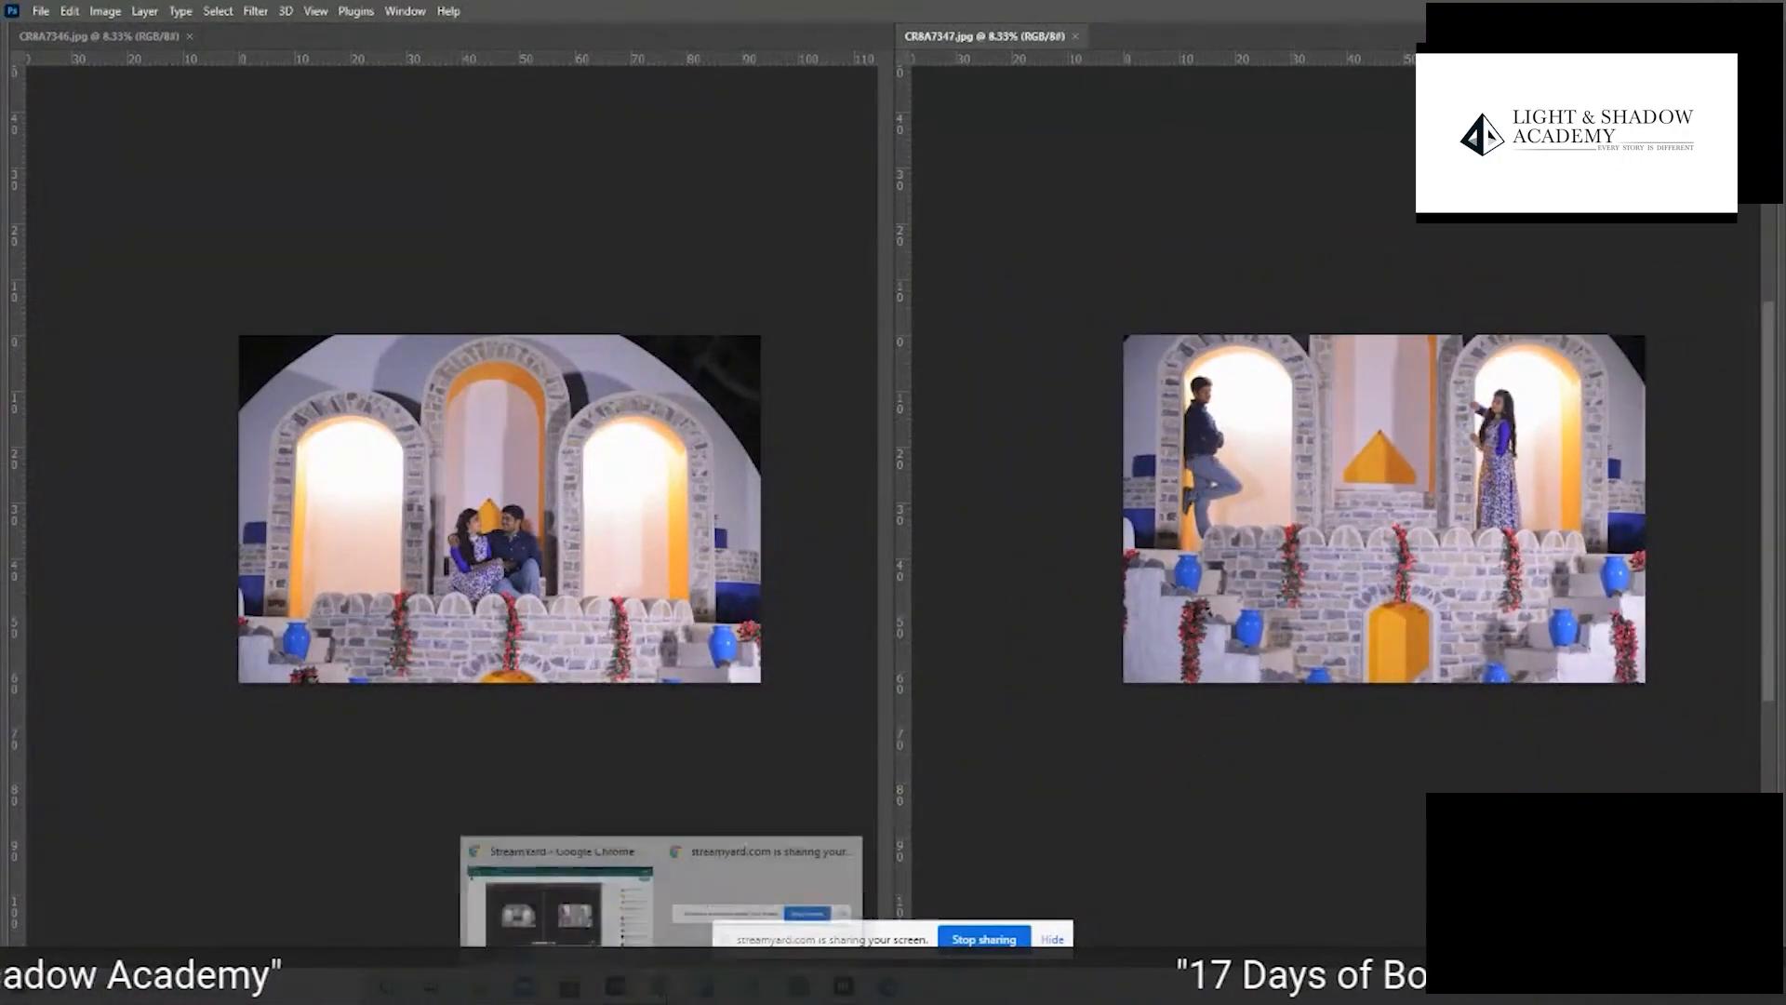
left_click(614, 938)
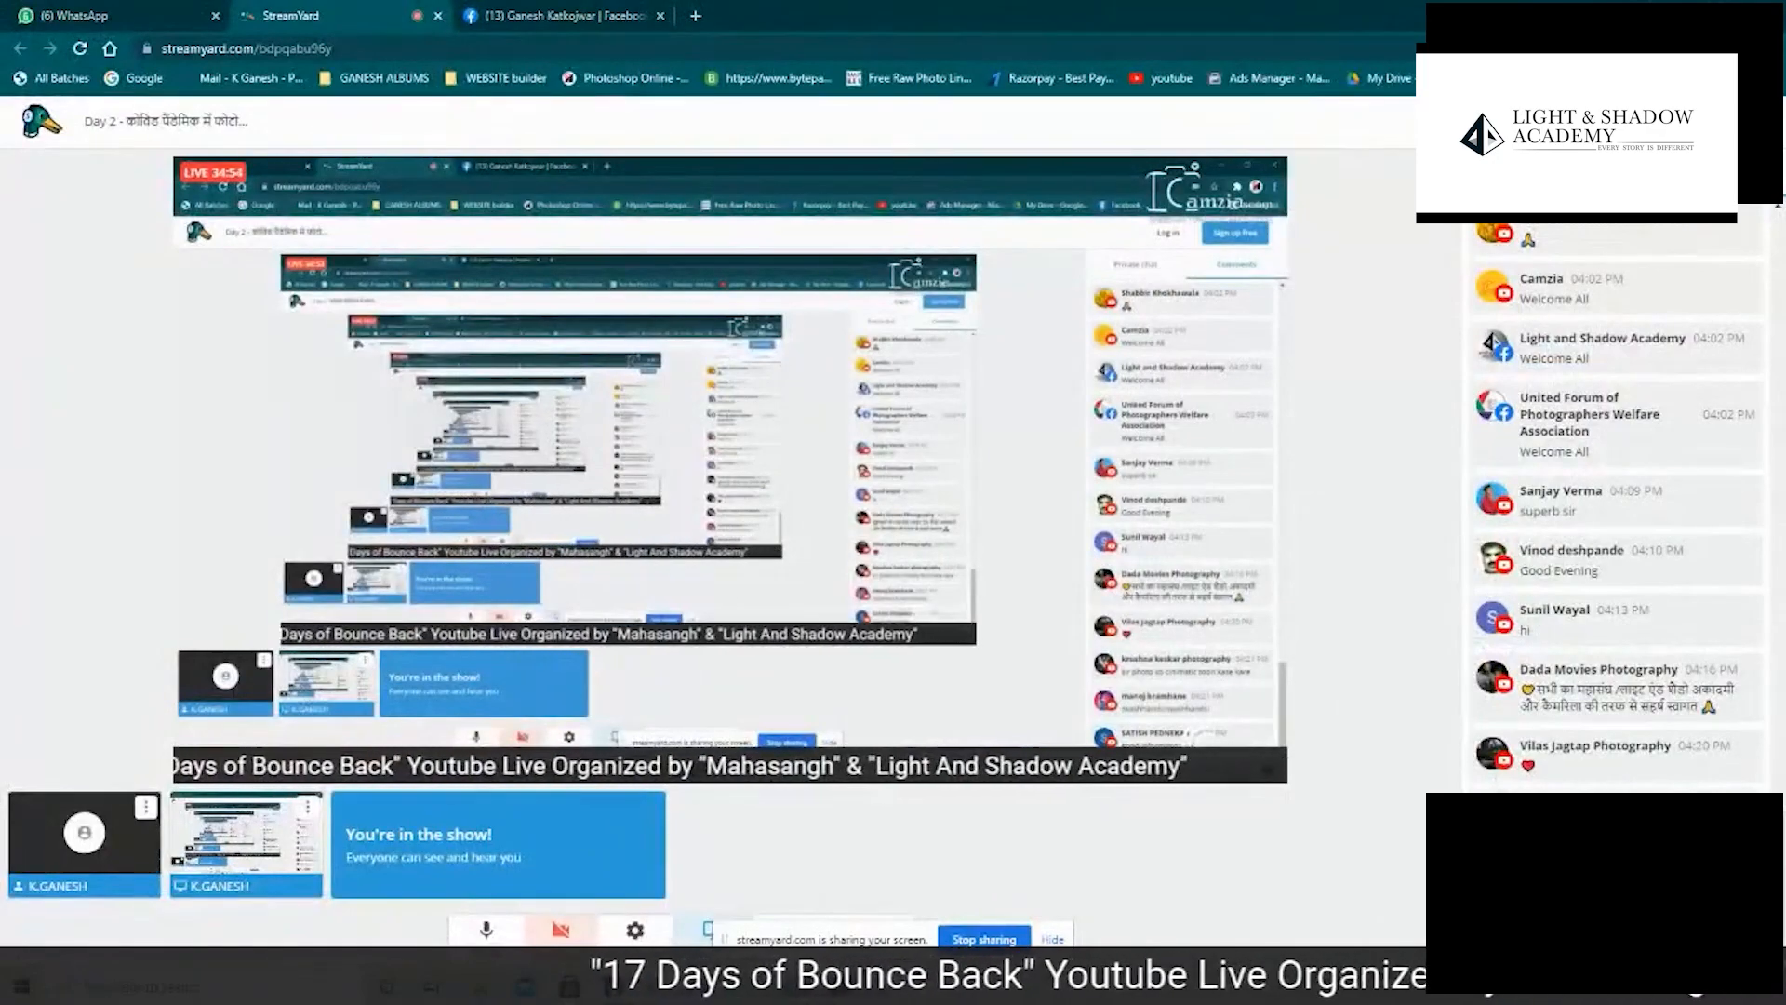
key("alt+Tab")
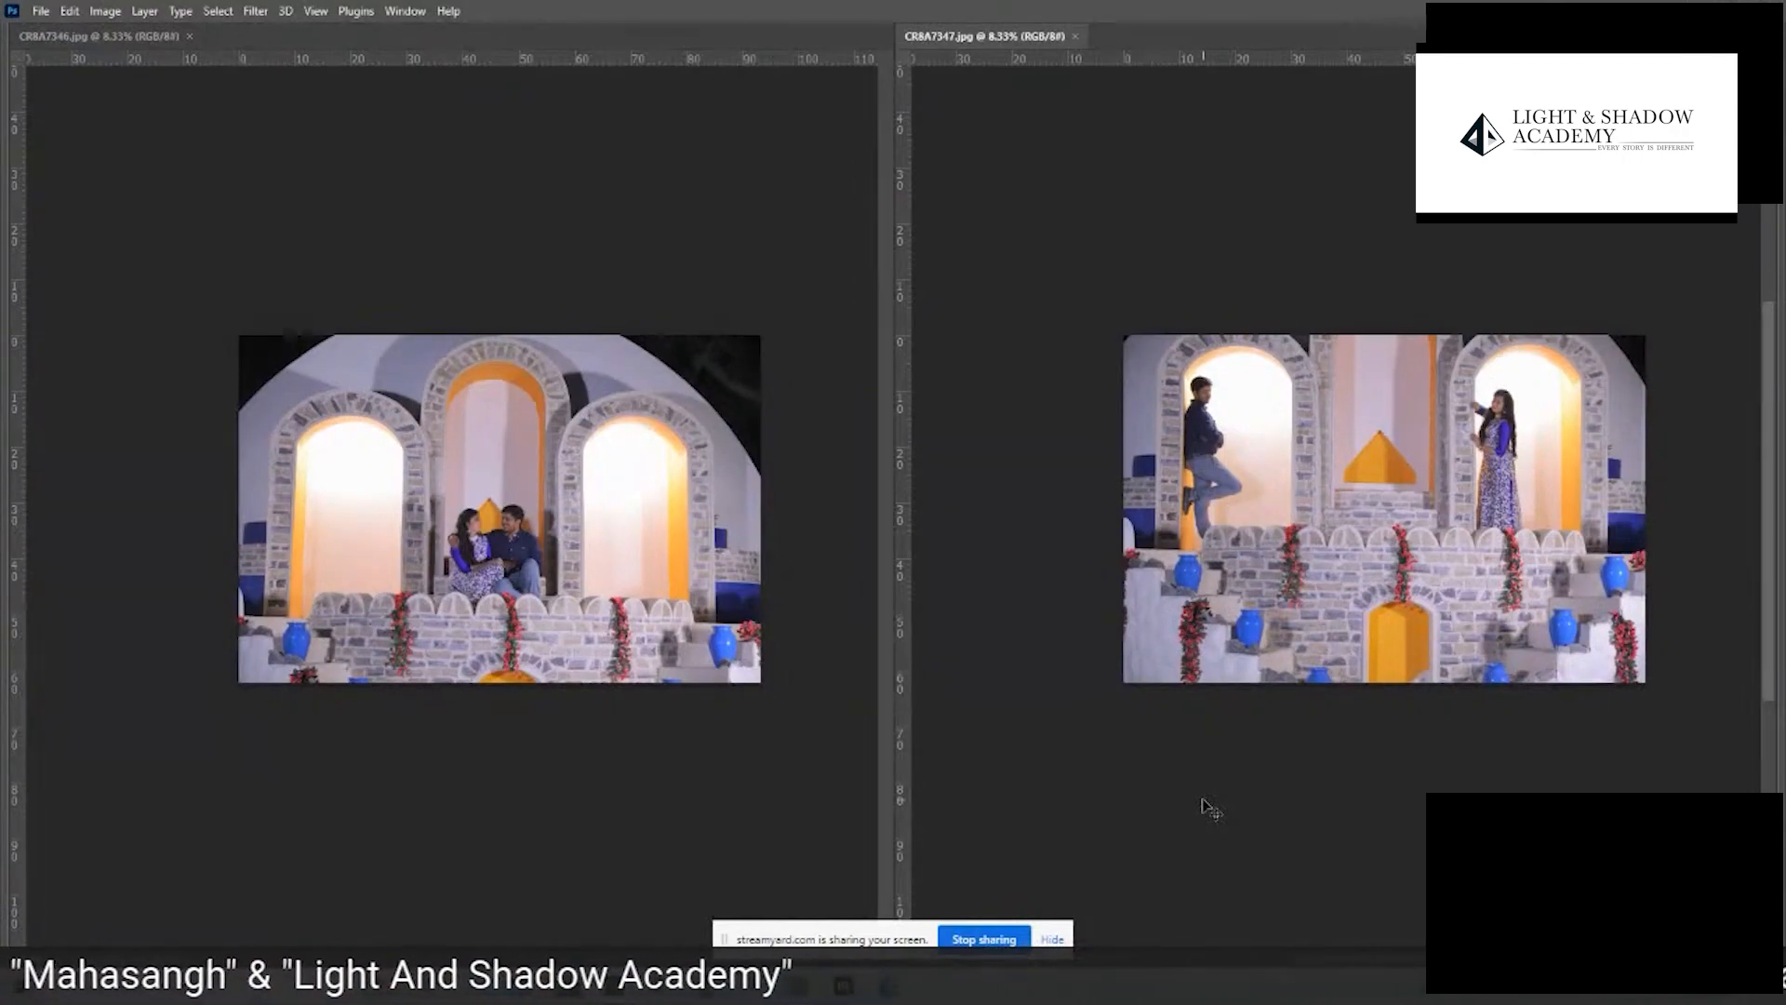
- Copy the seated-couple photo from CR8A7346.jpg into the CR8A7347.jpg document as a new layer, keeping the Layers panel clear of it
key("Tab")
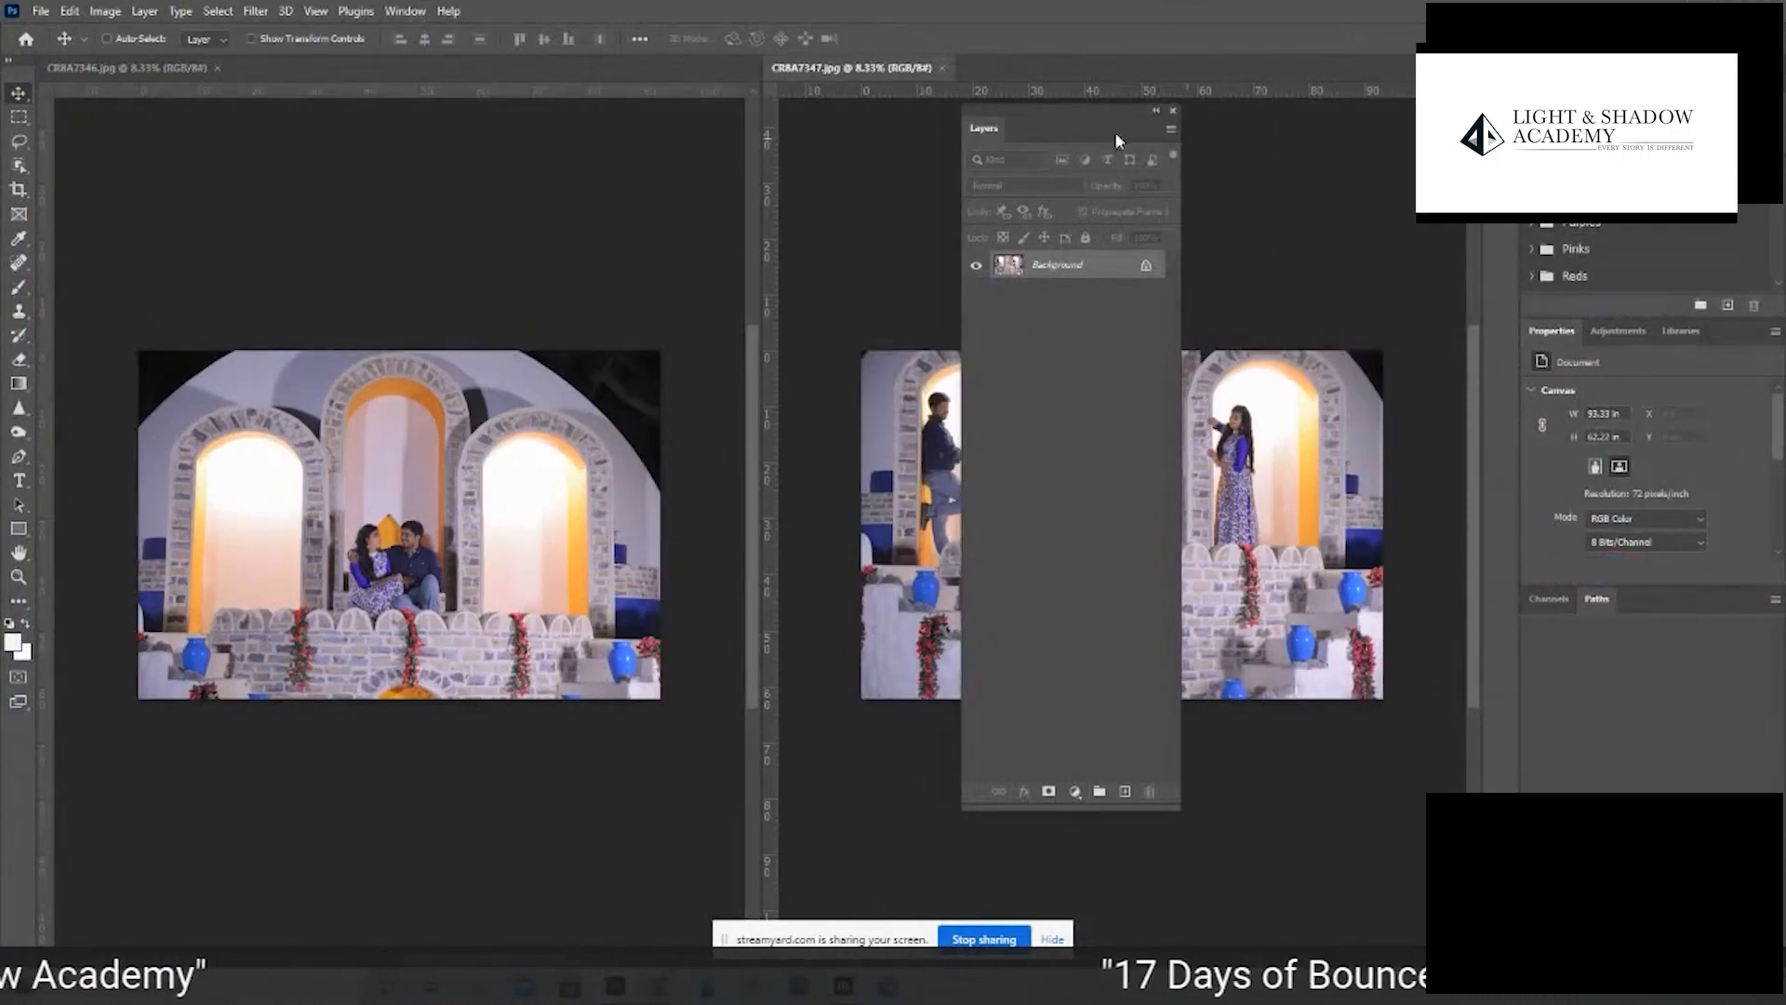
left_click_drag(1049, 121, 1184, 140)
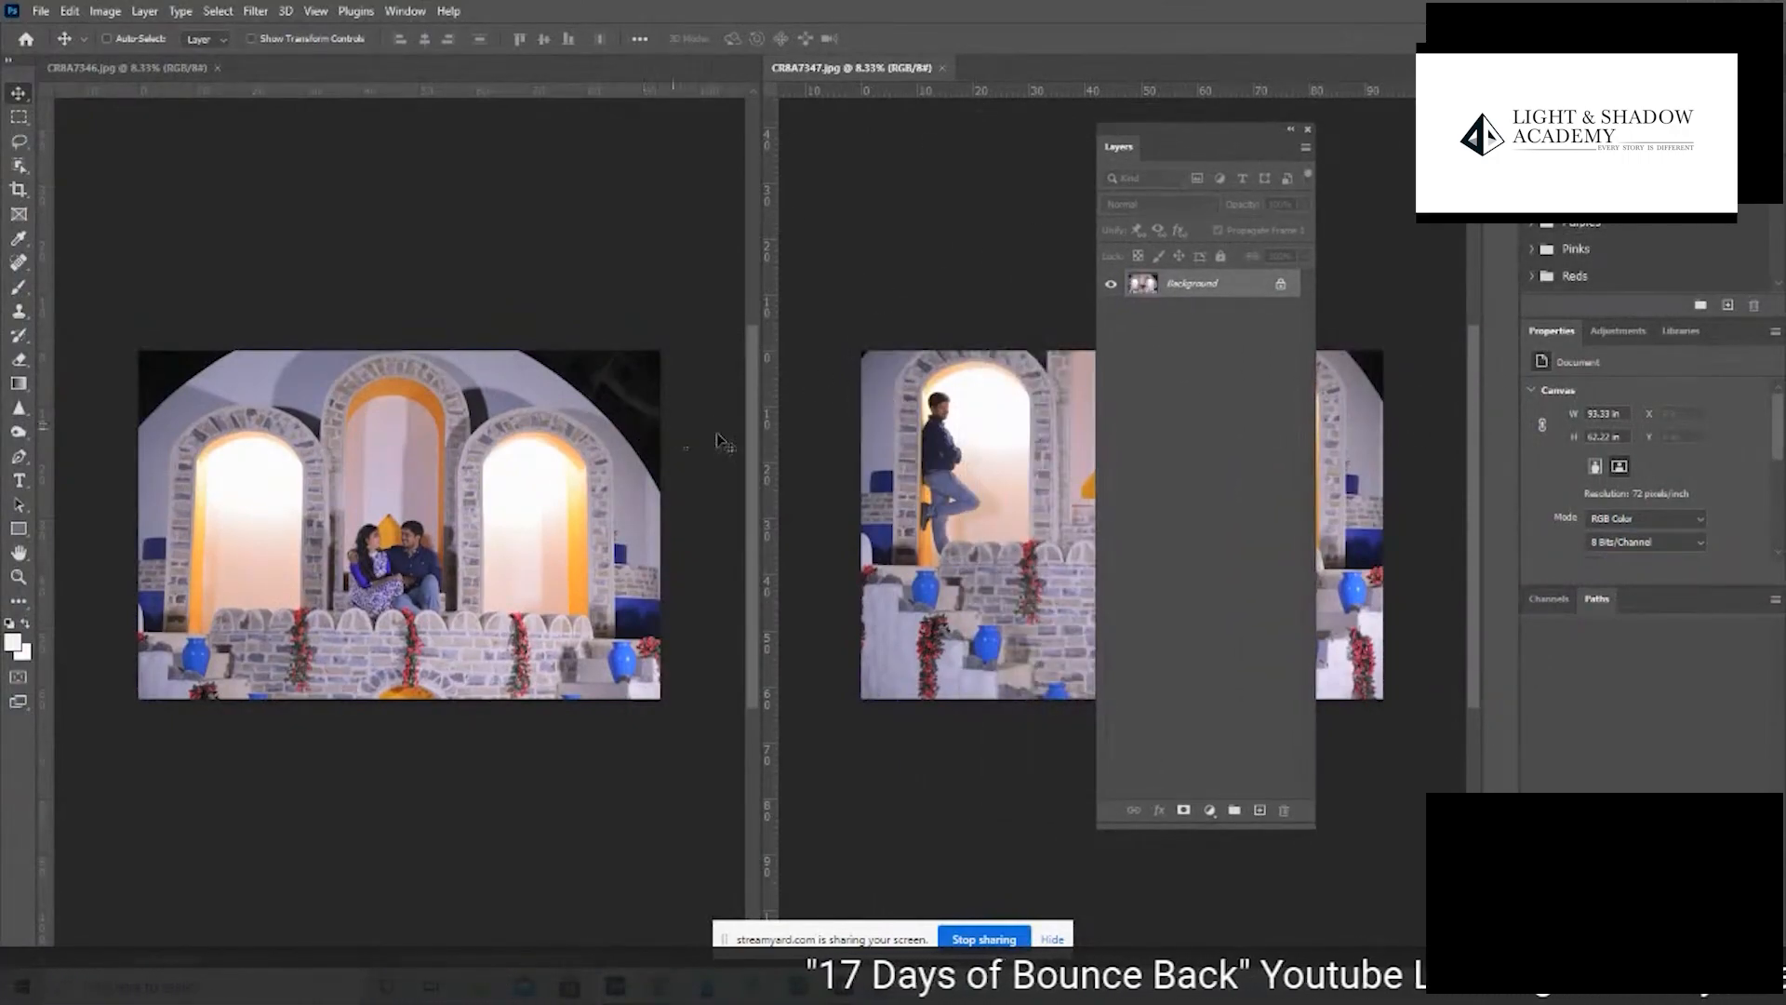
left_click(521, 476)
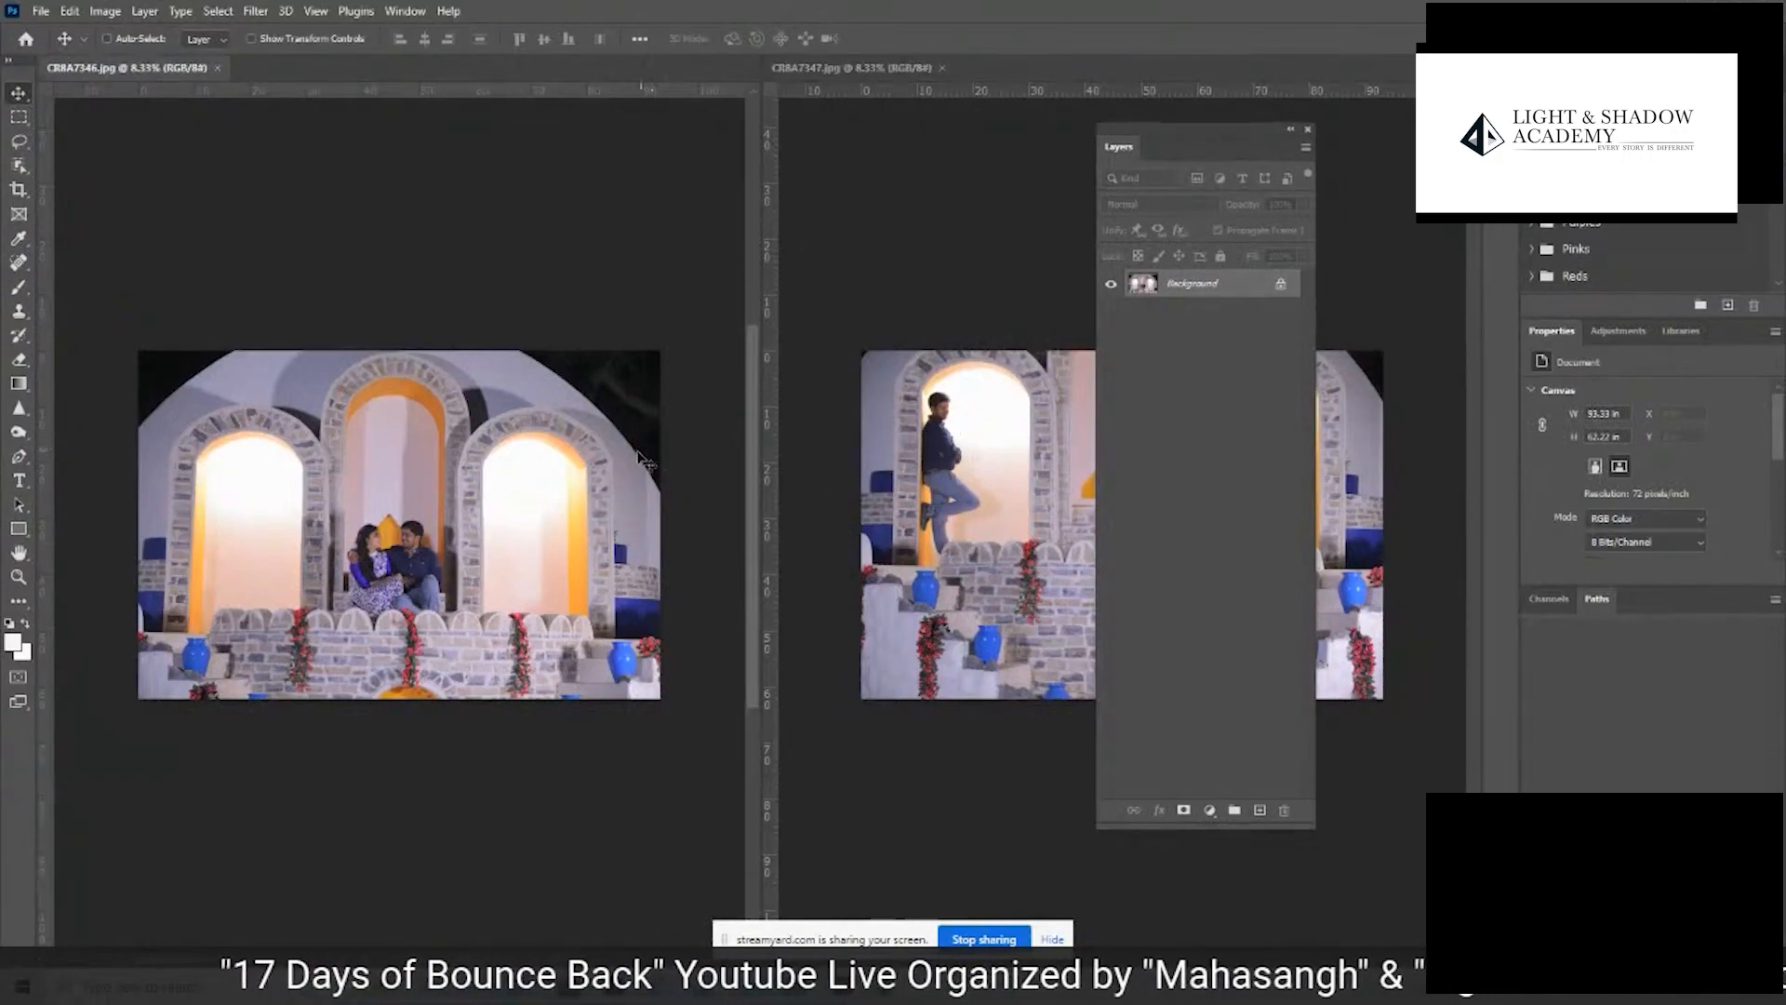
left_click_drag(642, 461, 978, 458)
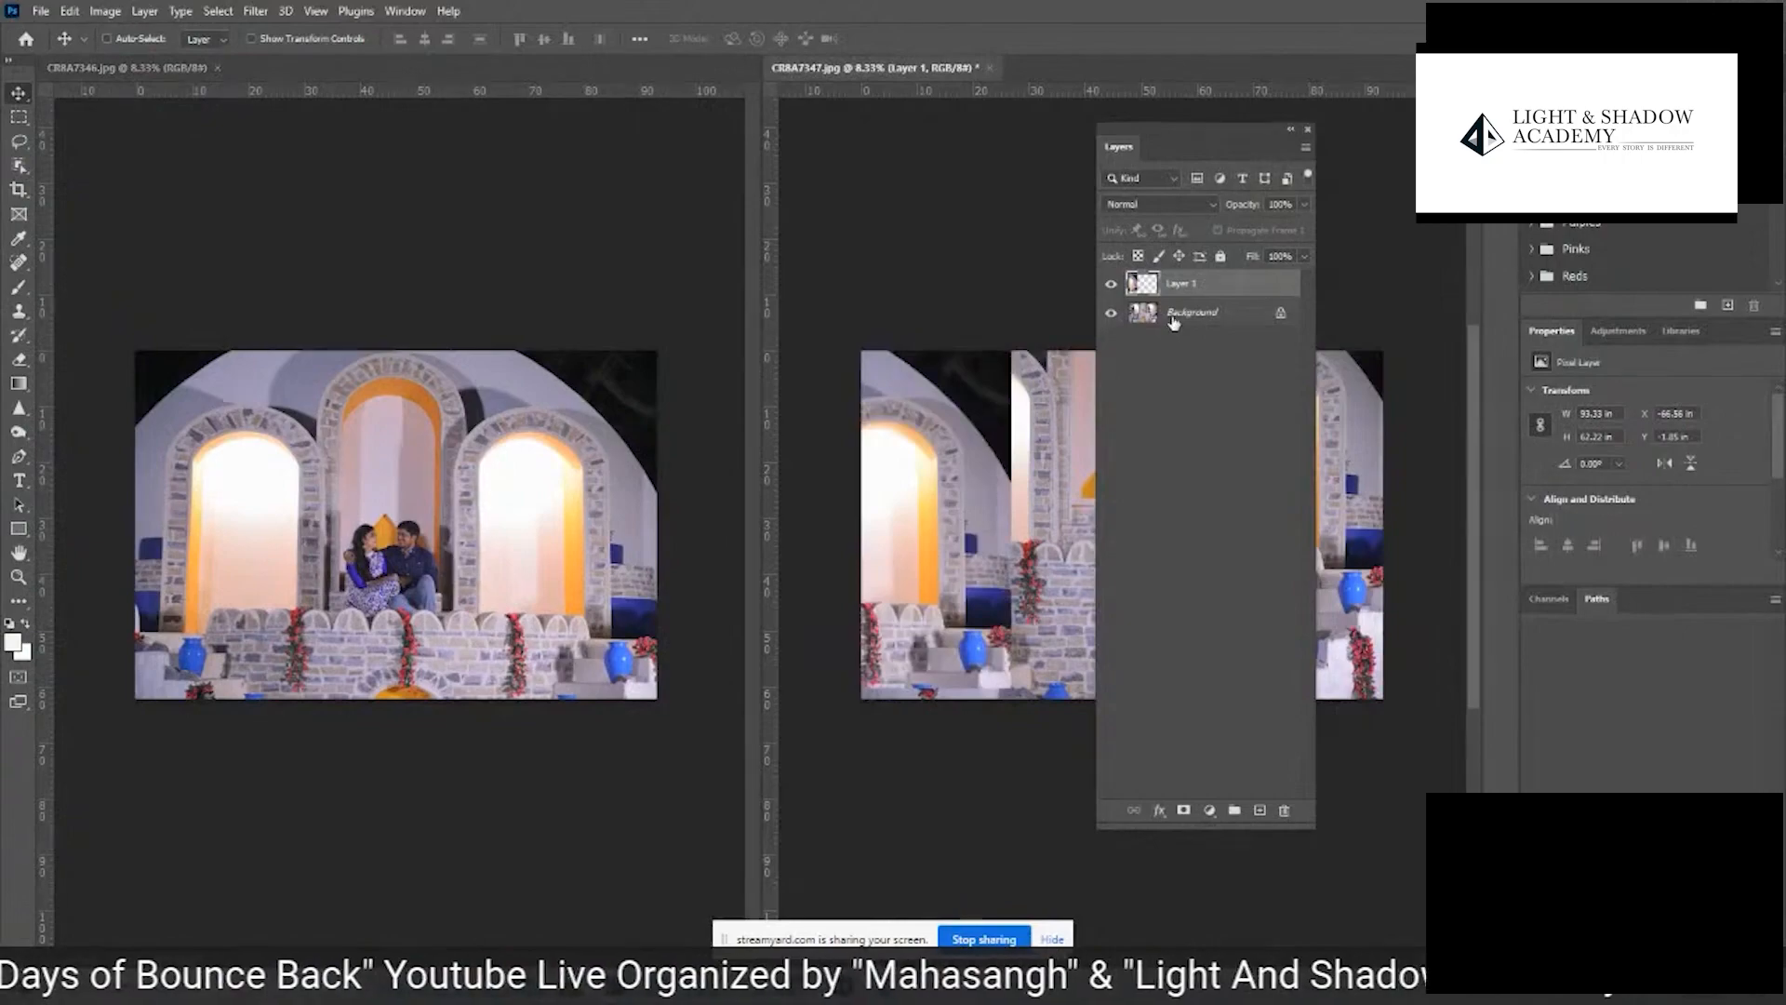
- Position the copied photo so it covers the whole CR8A7347.jpg canvas, and close CR8A7346.jpg
key("Tab")
left_click_drag(1142, 545, 1526, 557)
left_click_drag(1230, 493, 1220, 480)
left_click(656, 322)
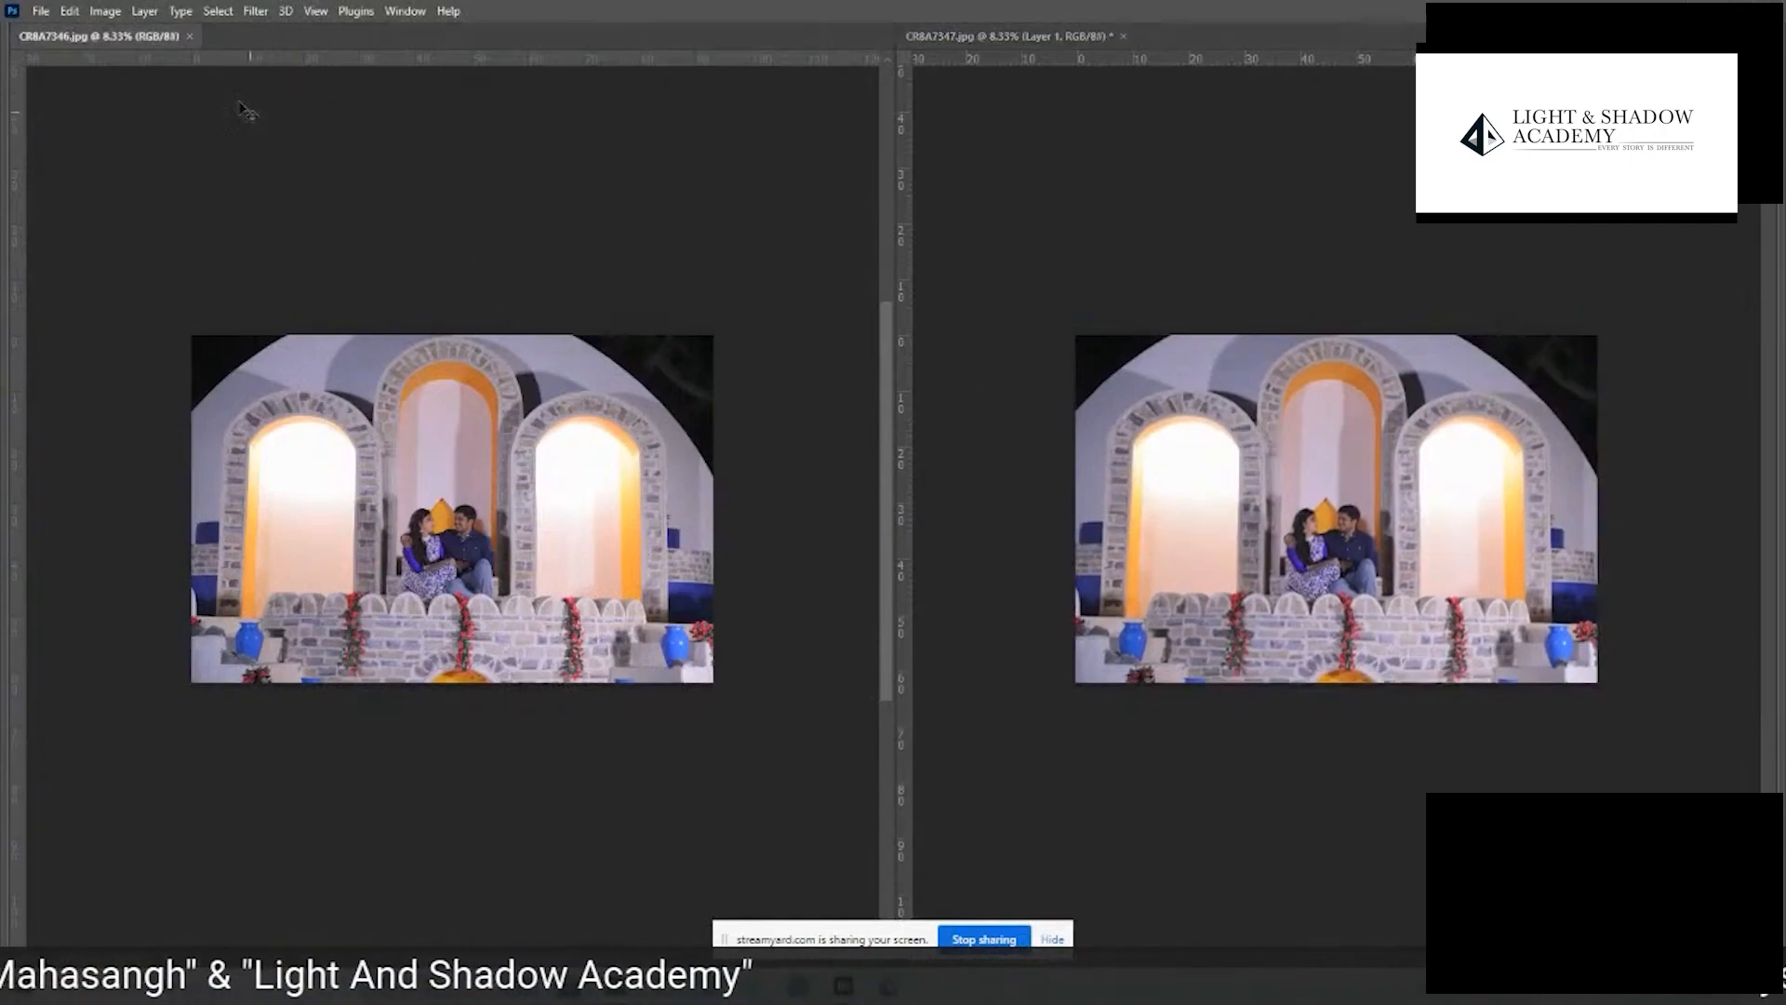
left_click(189, 35)
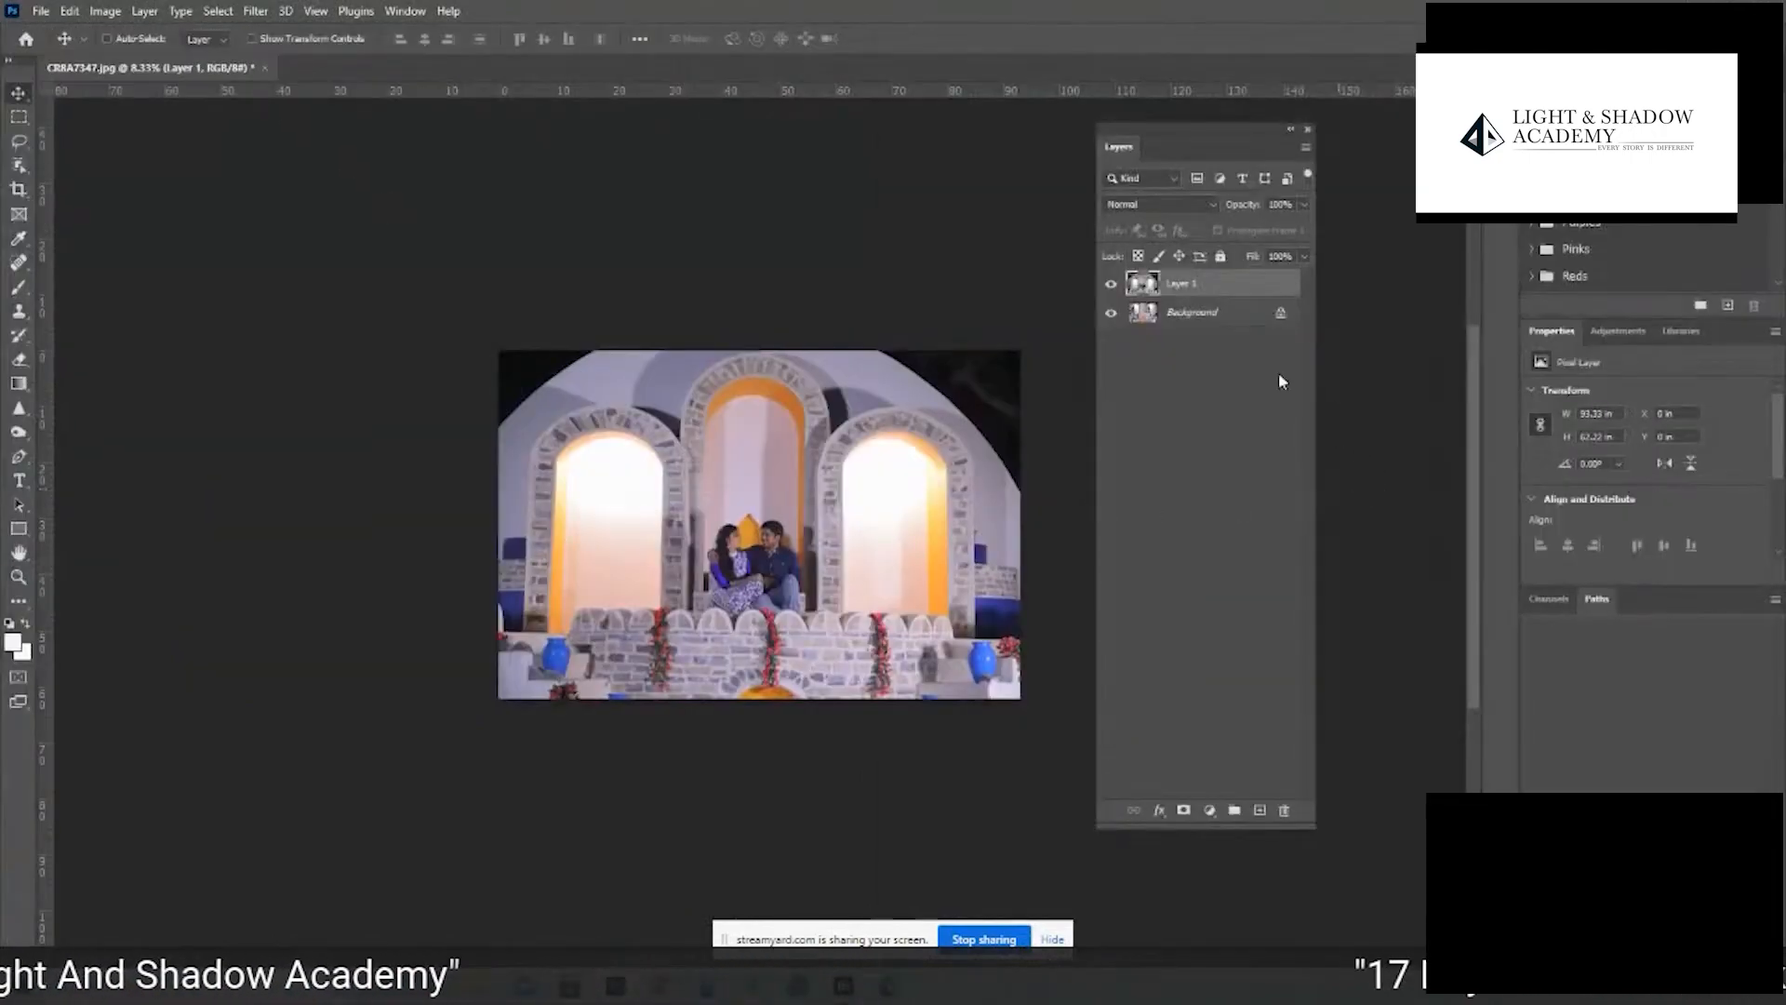
- Compare Layer 1 with the Background, try to match the photos by moving Layer 1 by hand, and undo the move
left_click(1112, 284)
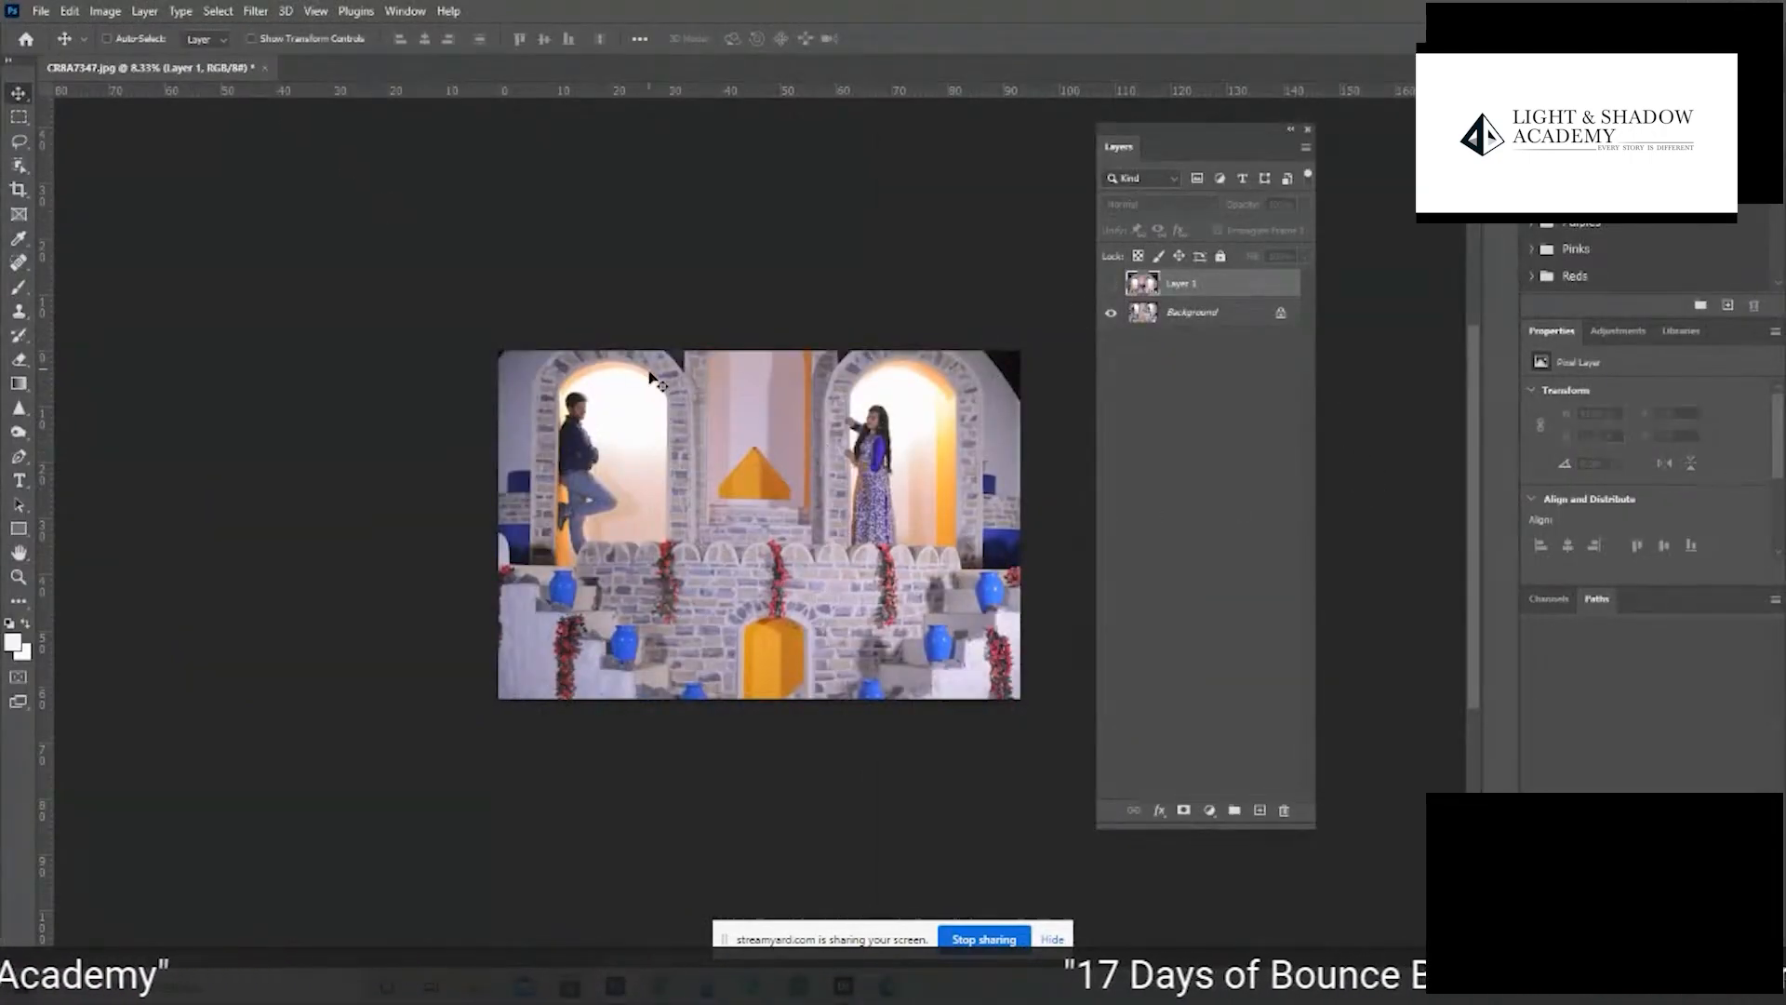
left_click(1109, 286)
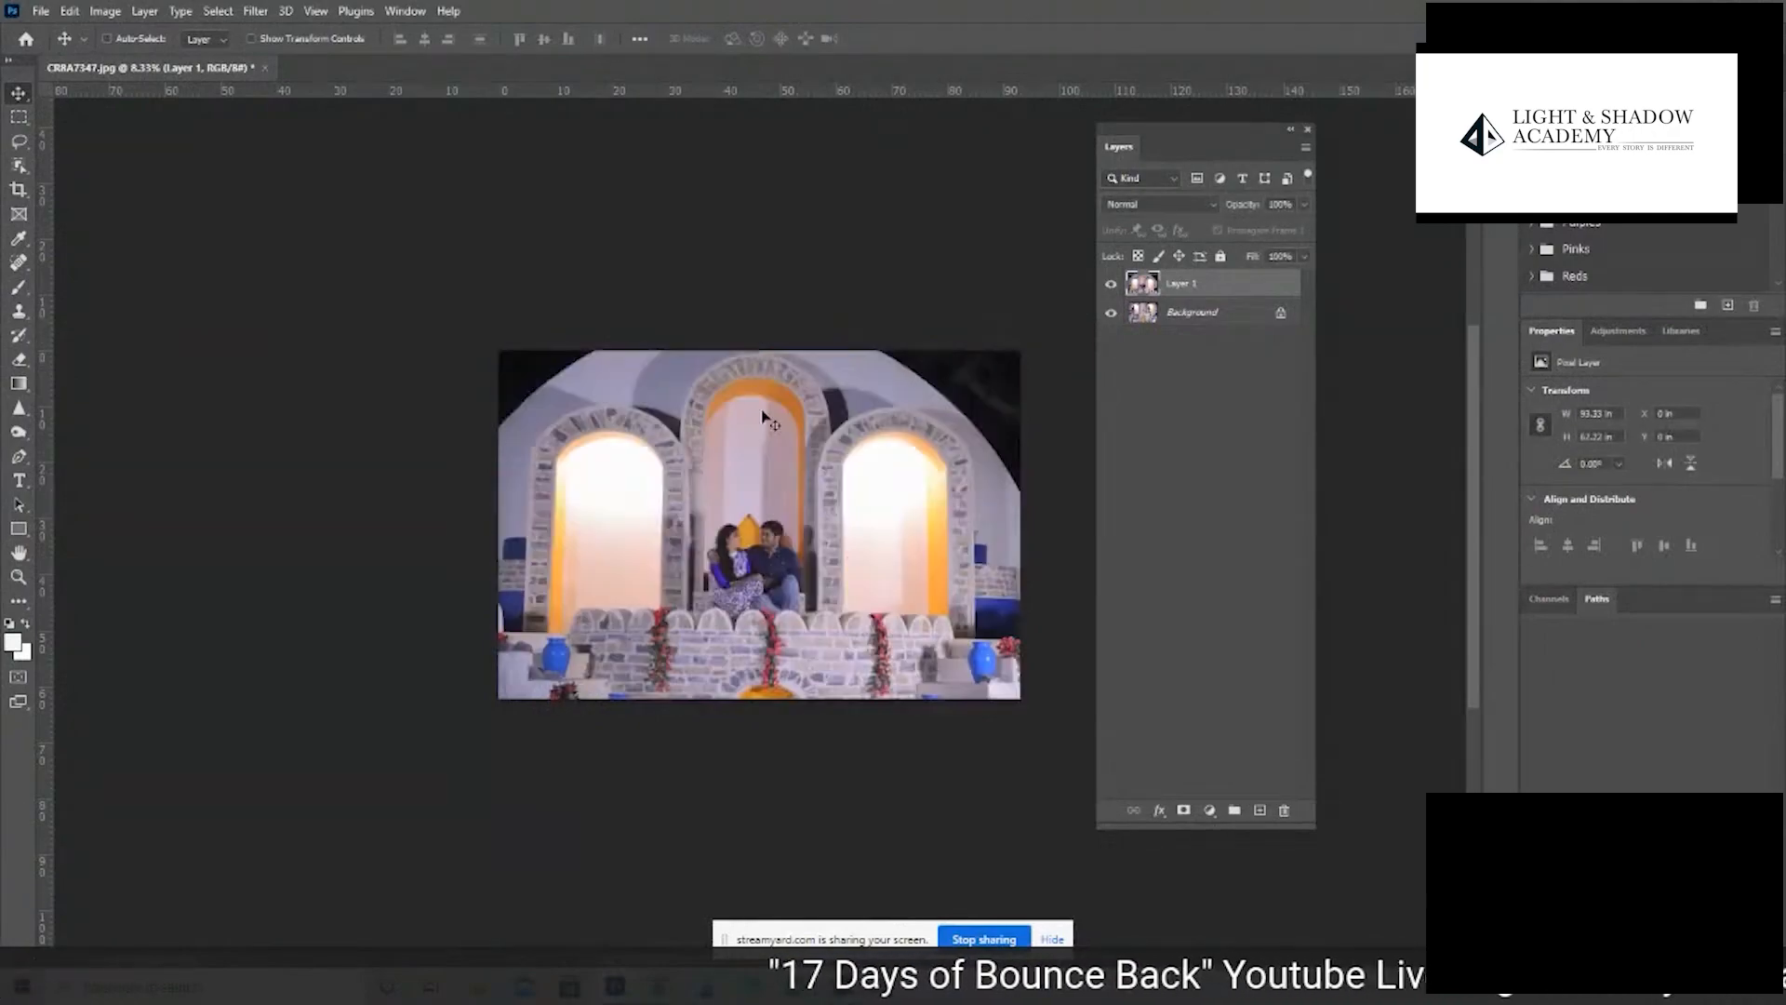
left_click_drag(900, 482, 806, 472)
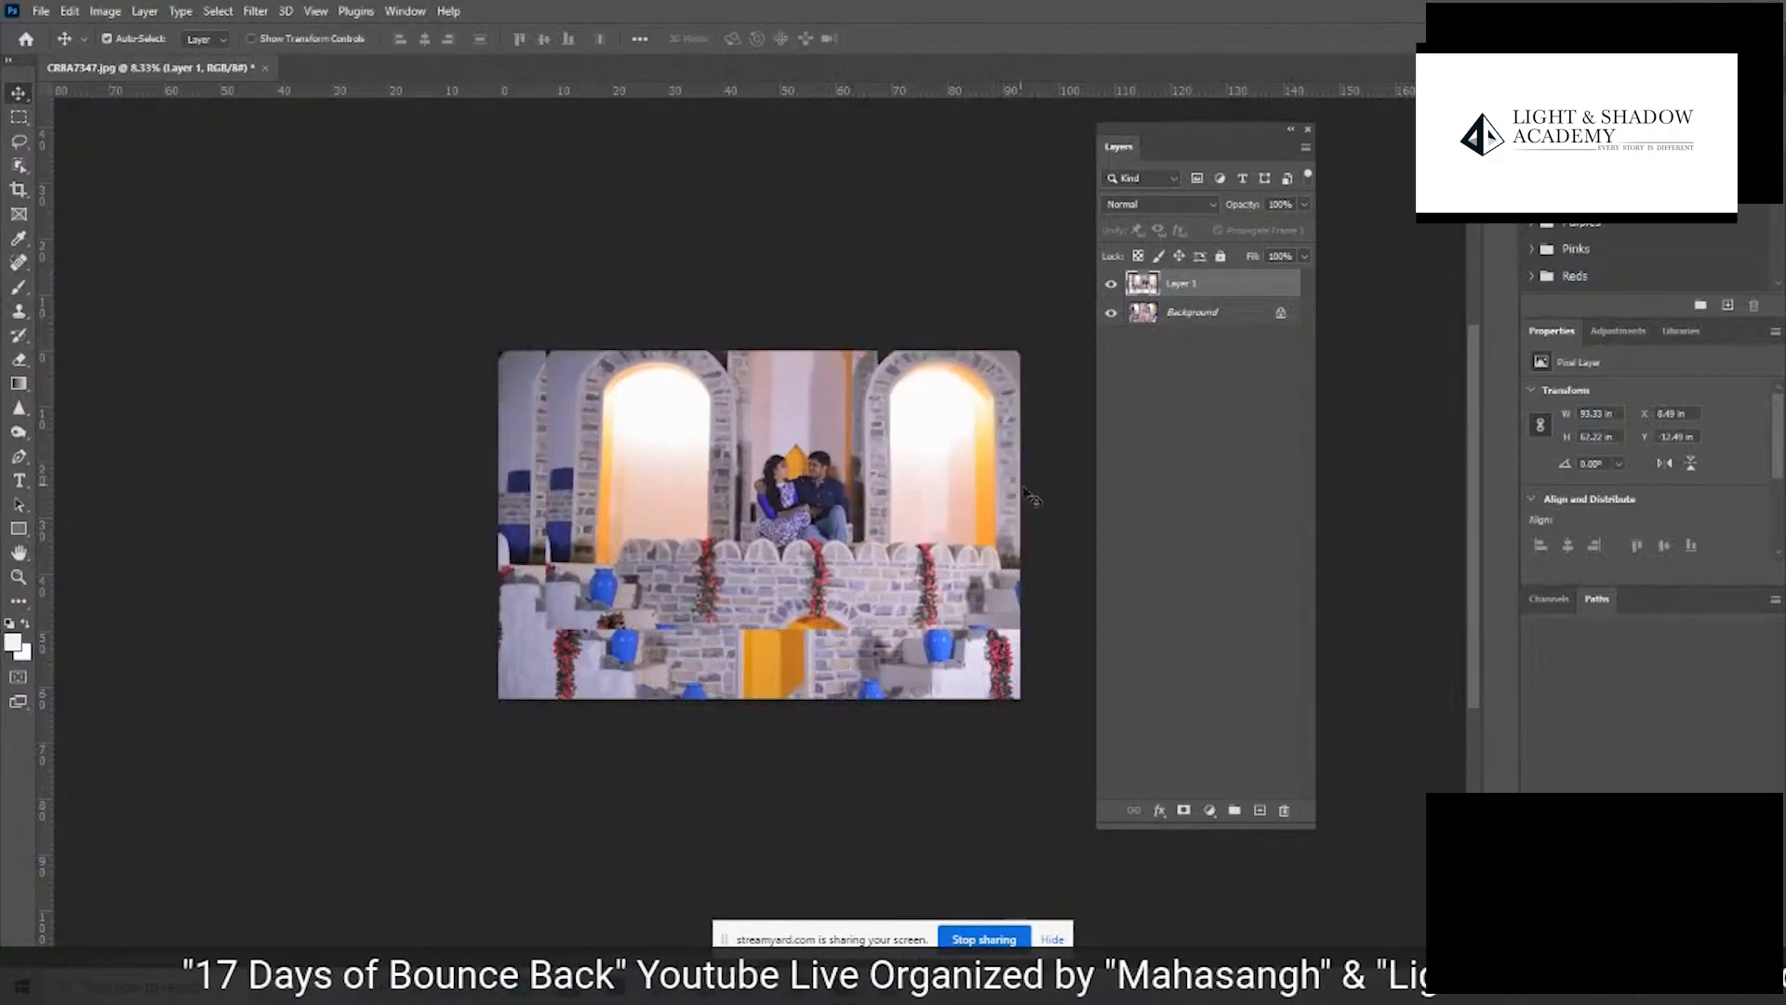
key("ctrl+z")
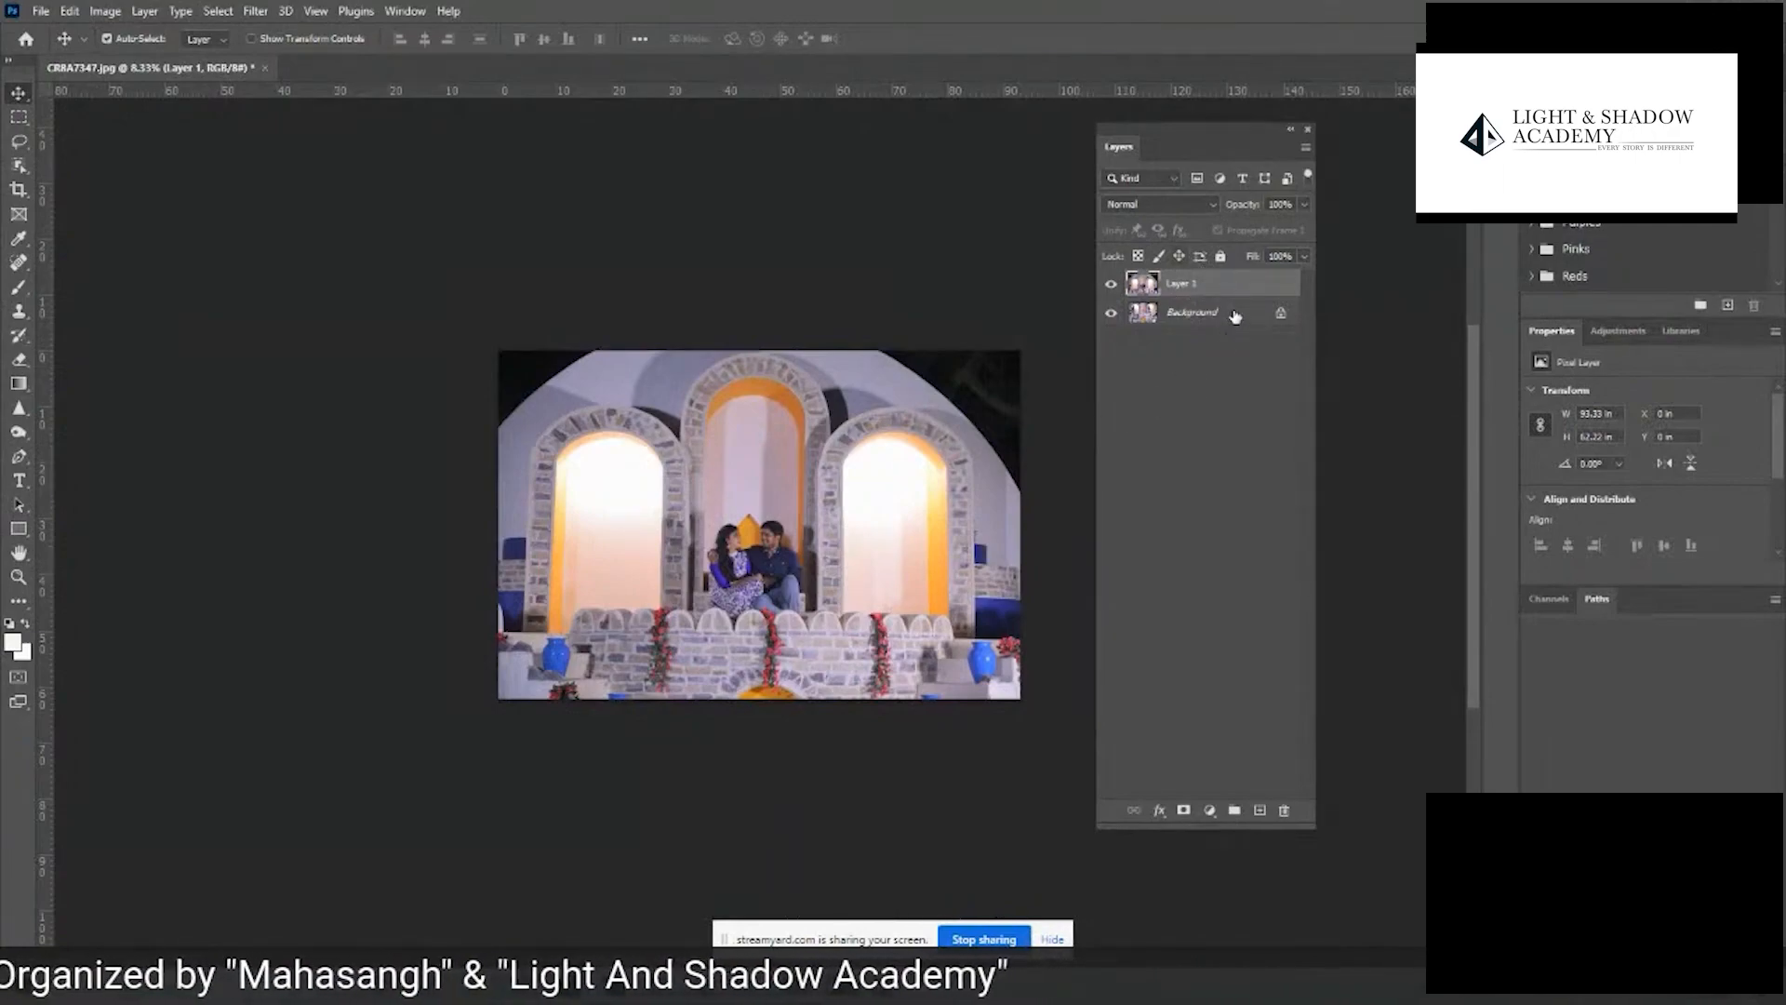
- Auto-align Layer 1 and the Background layer using the Auto projection
left_click(1160, 363)
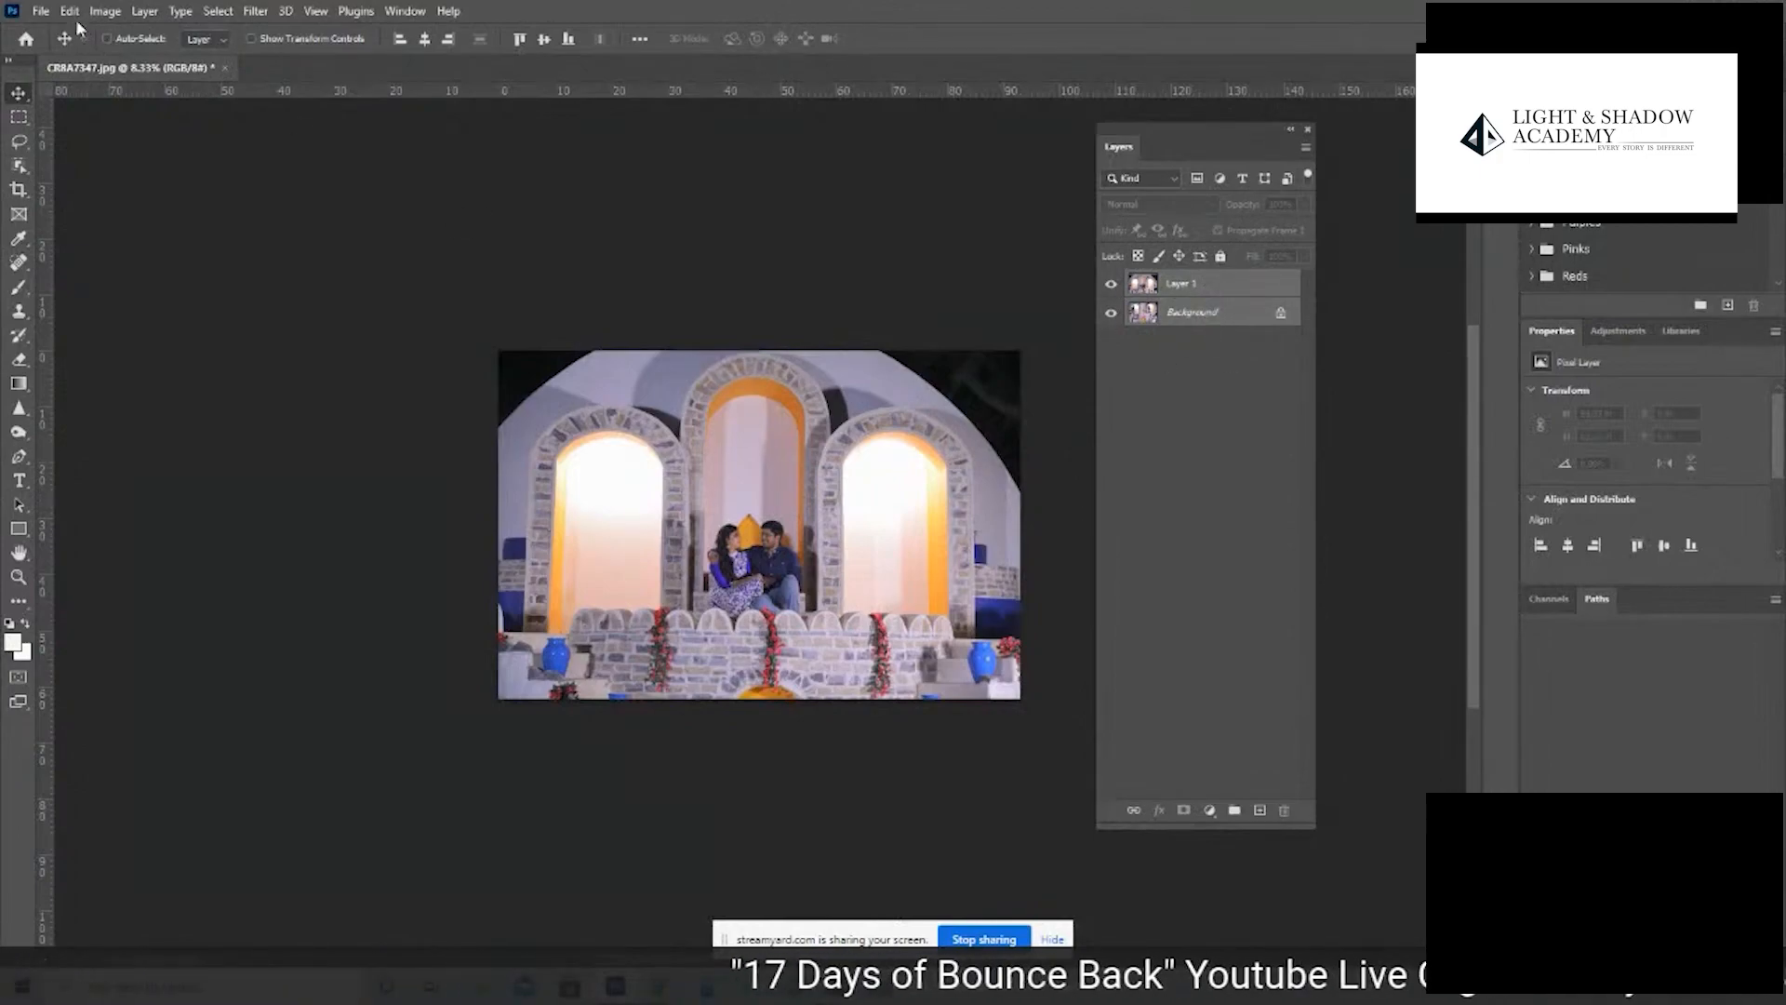
left_click(70, 11)
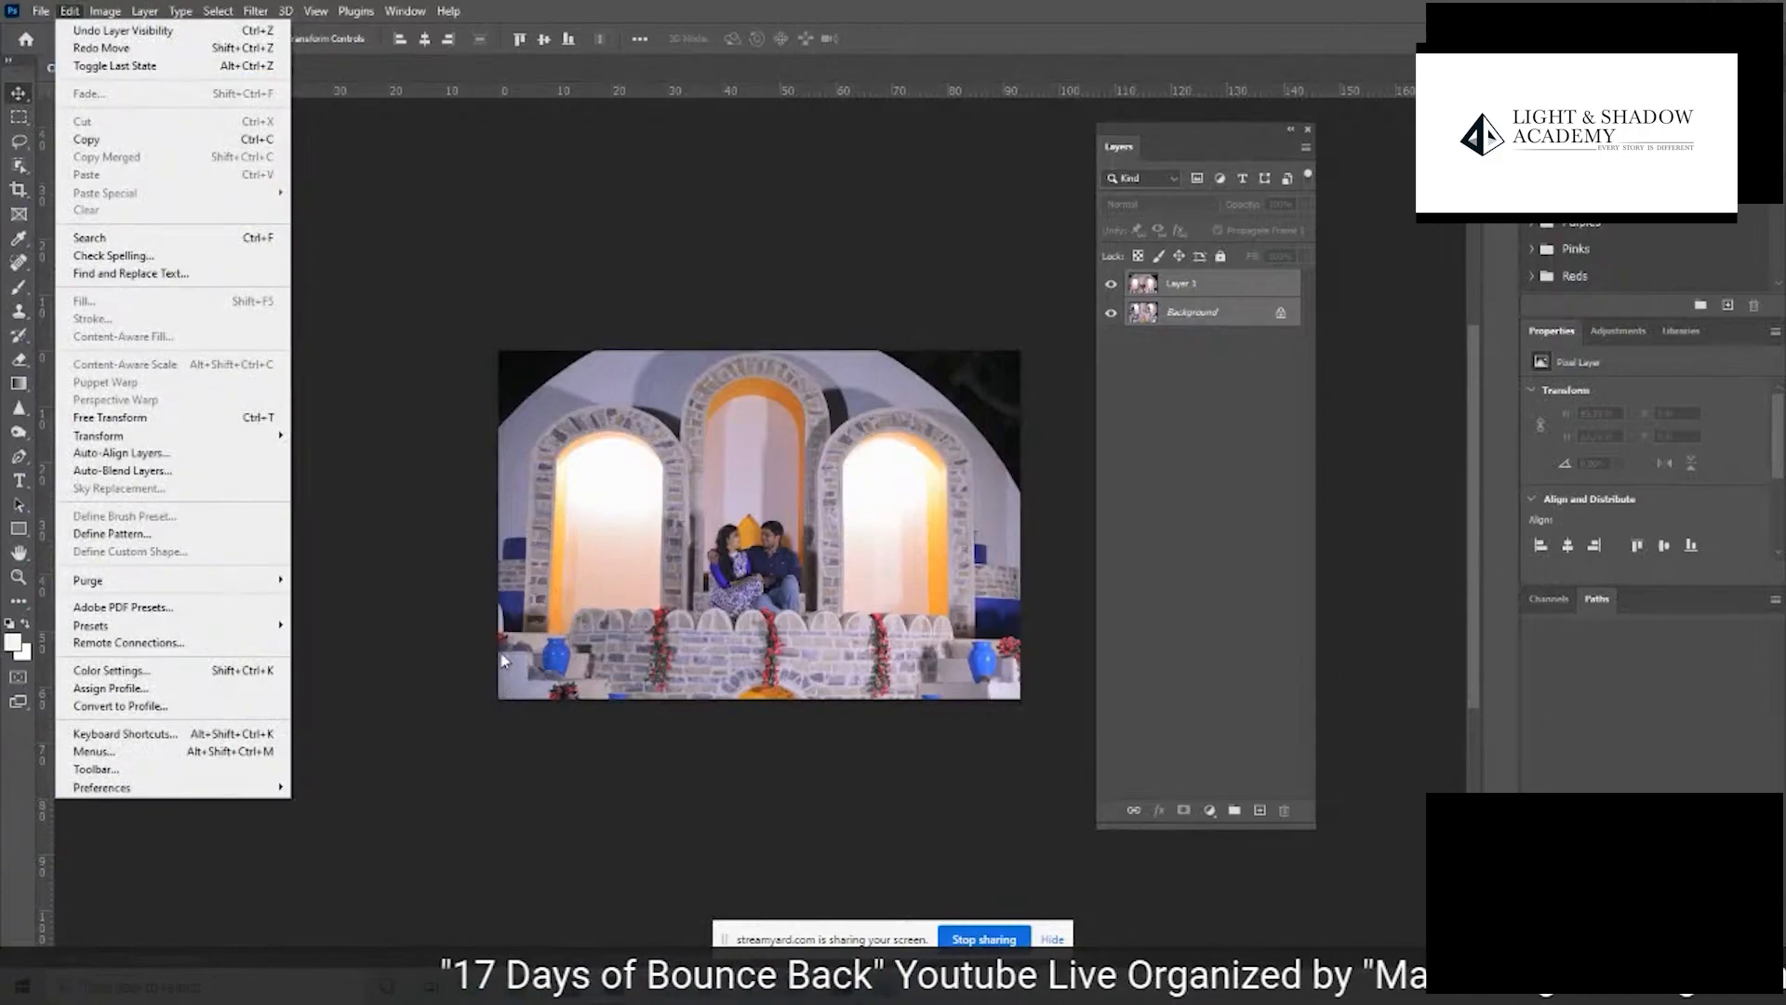
left_click(232, 454)
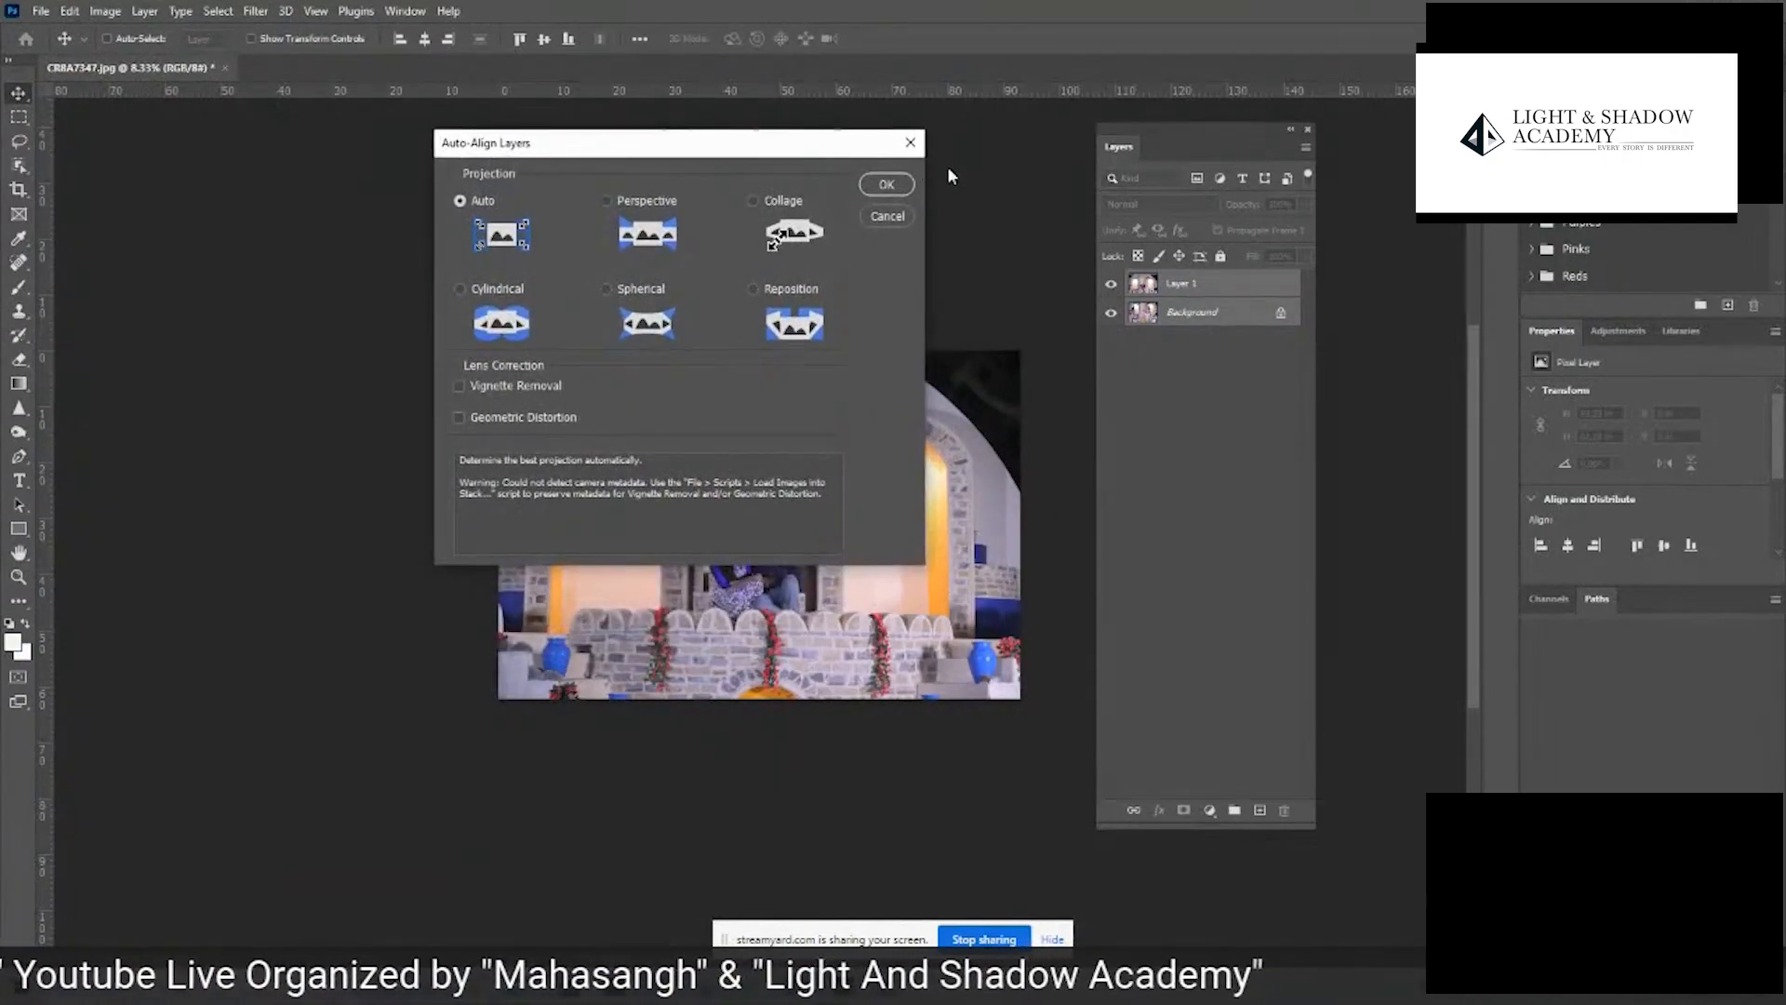
left_click(899, 188)
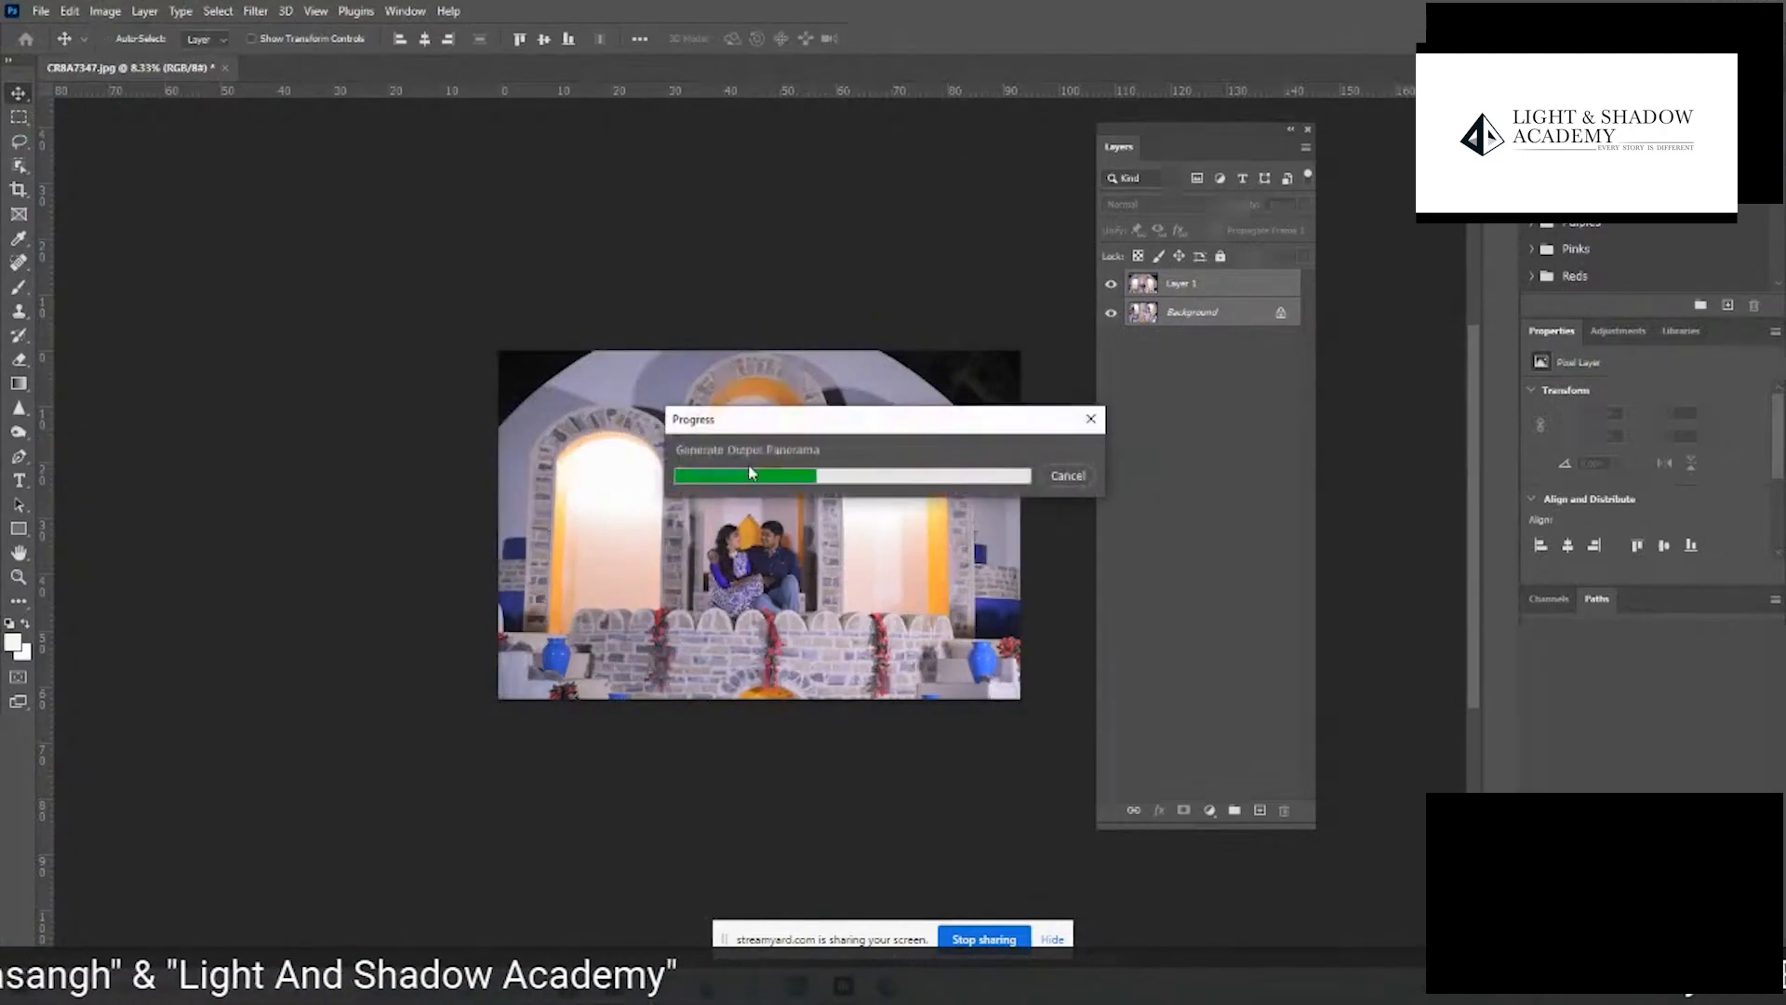
- Examine the alignment of the two layers up close at the arches and by hiding and showing Layer 1
key("z")
left_click(835, 619)
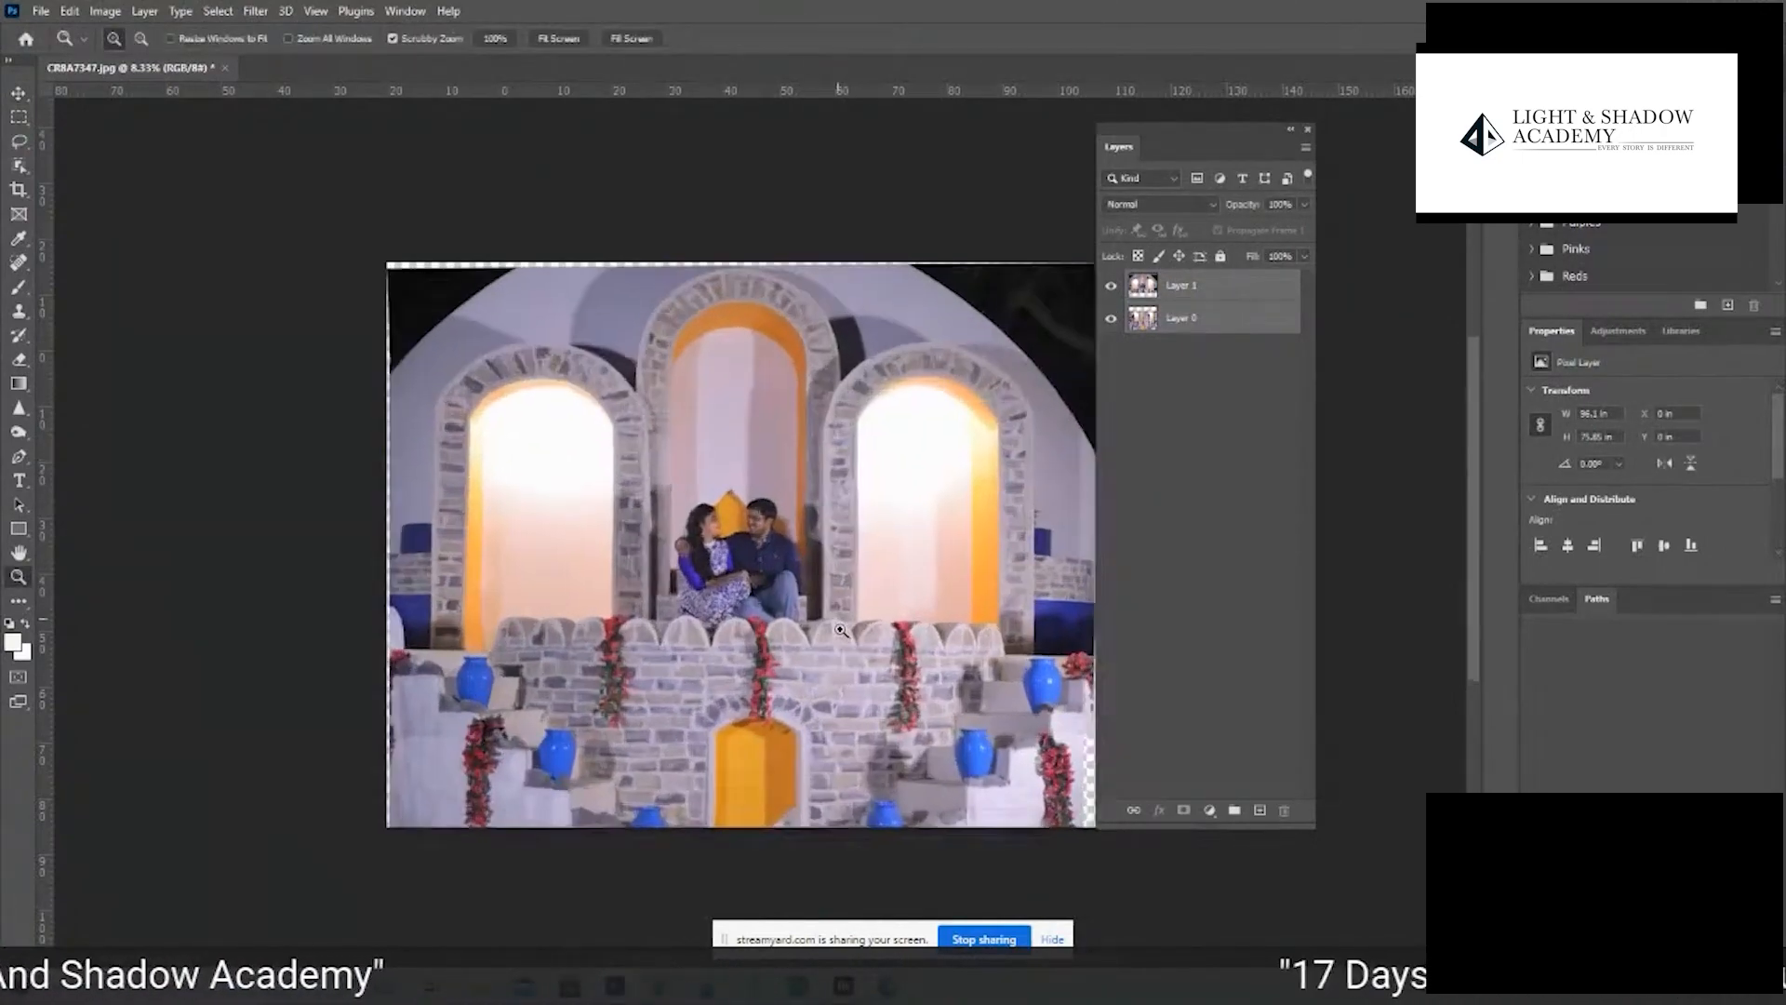
mouse_move(737, 358)
left_mouse_down()
mouse_move(791, 358)
mouse_move(909, 438)
mouse_move(758, 340)
left_mouse_up()
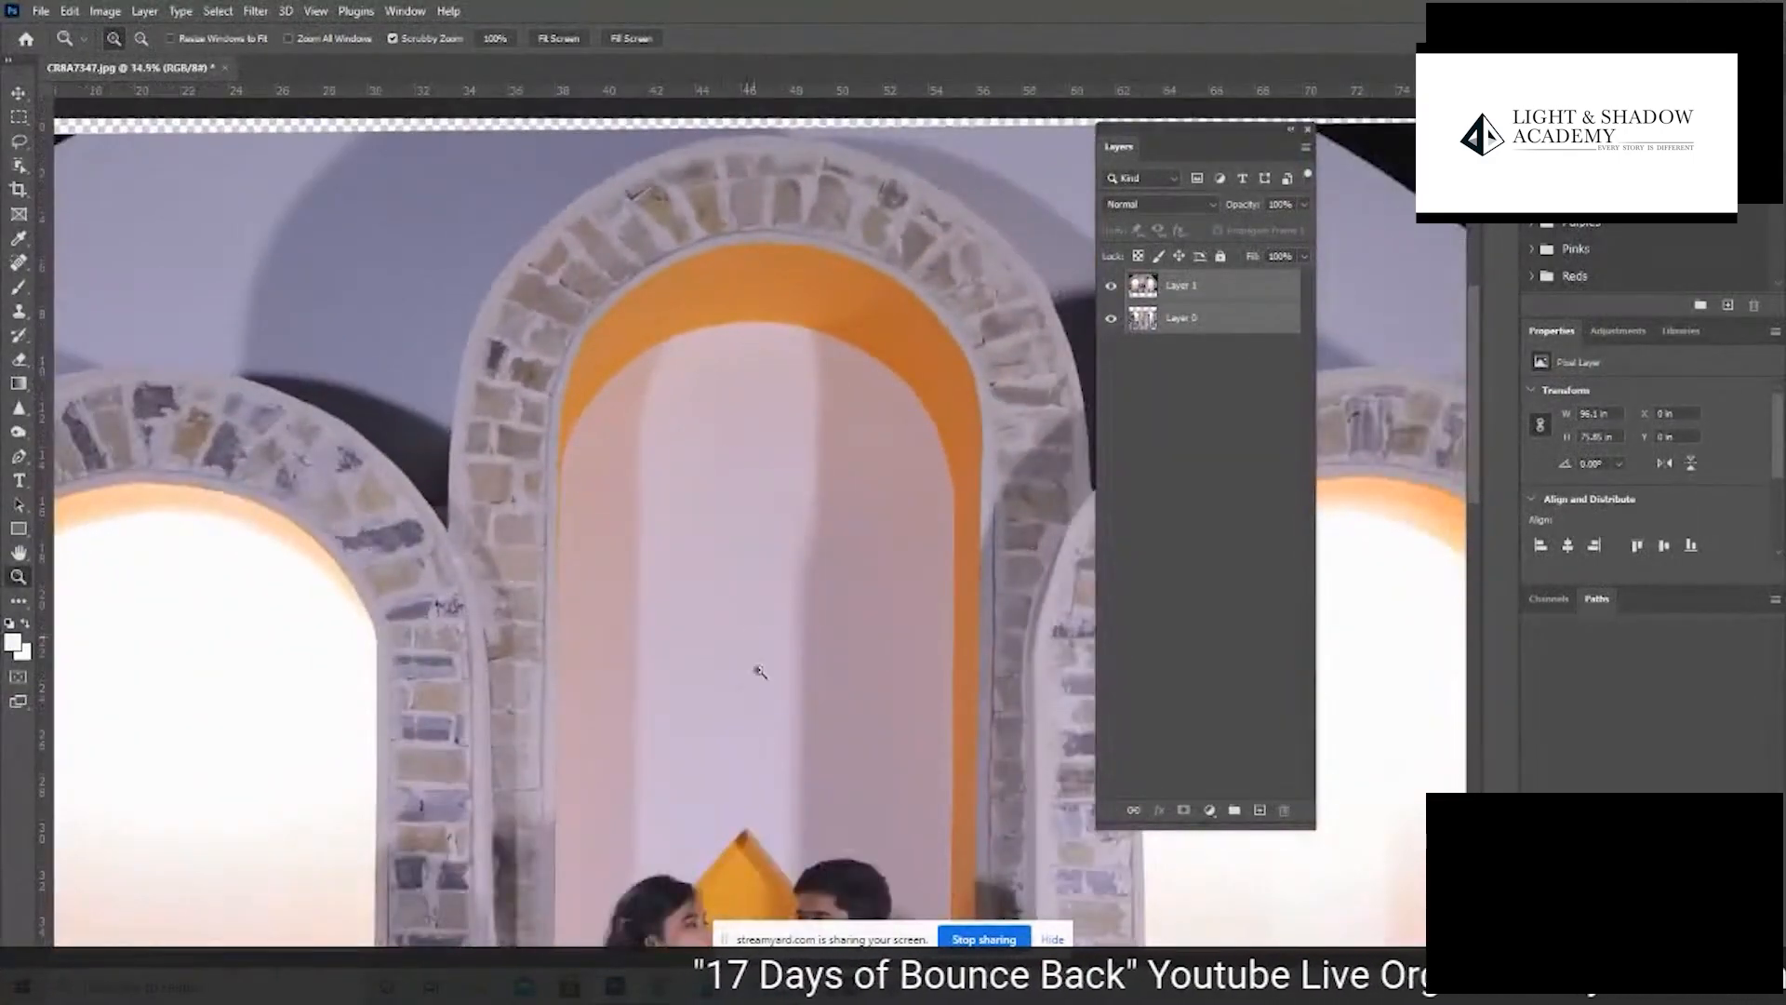
left_click_drag(756, 791, 915, 109)
key("ctrl+minus")
key("ctrl+minus")
key("ctrl+minus")
key("ctrl+minus")
key("ctrl+minus")
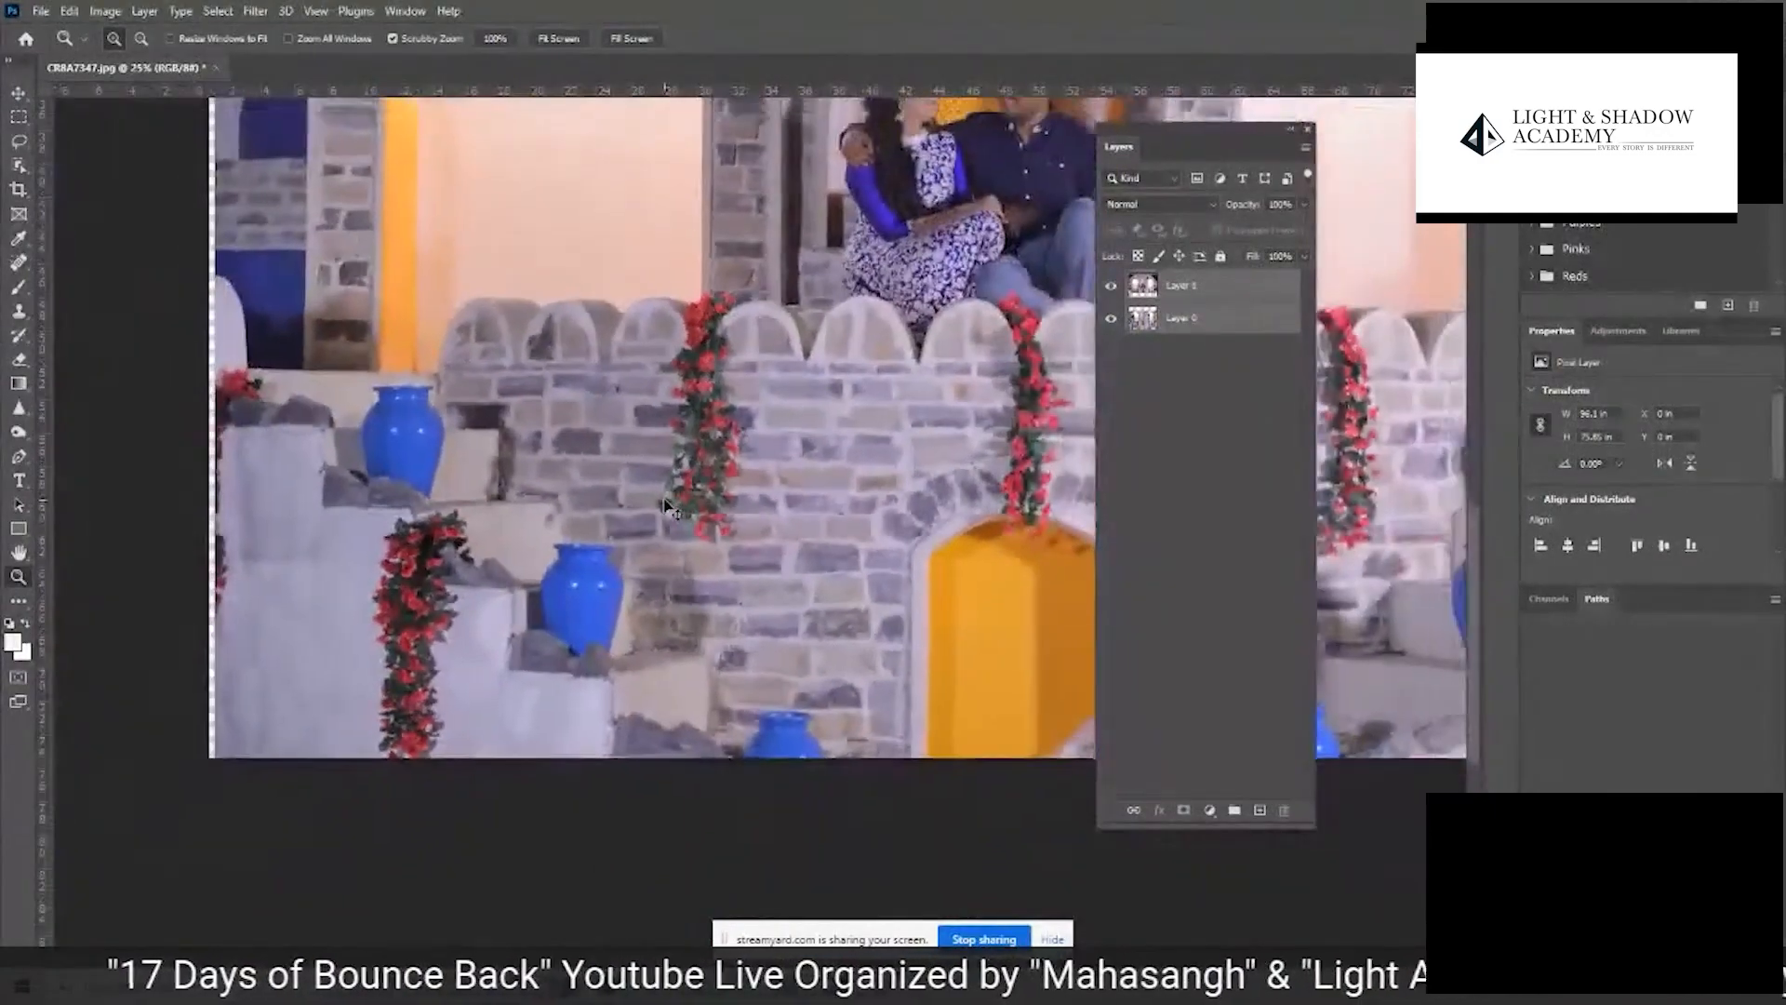
left_click(1110, 289)
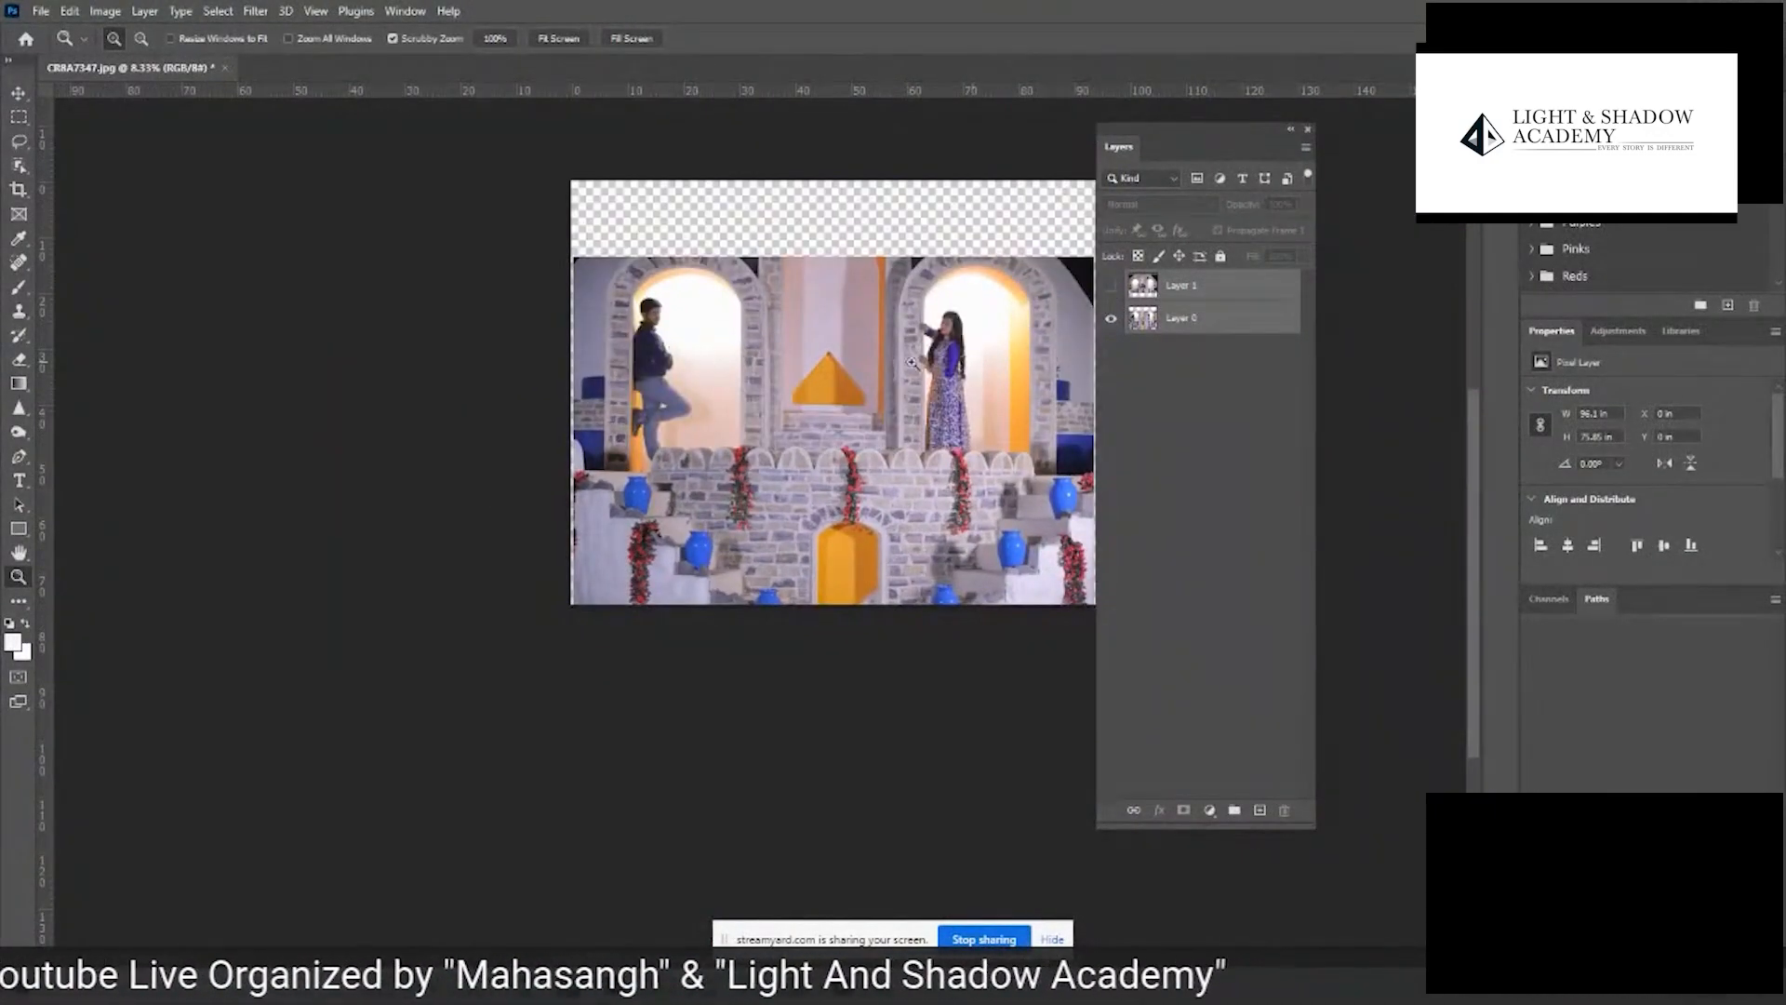
left_click(1111, 286)
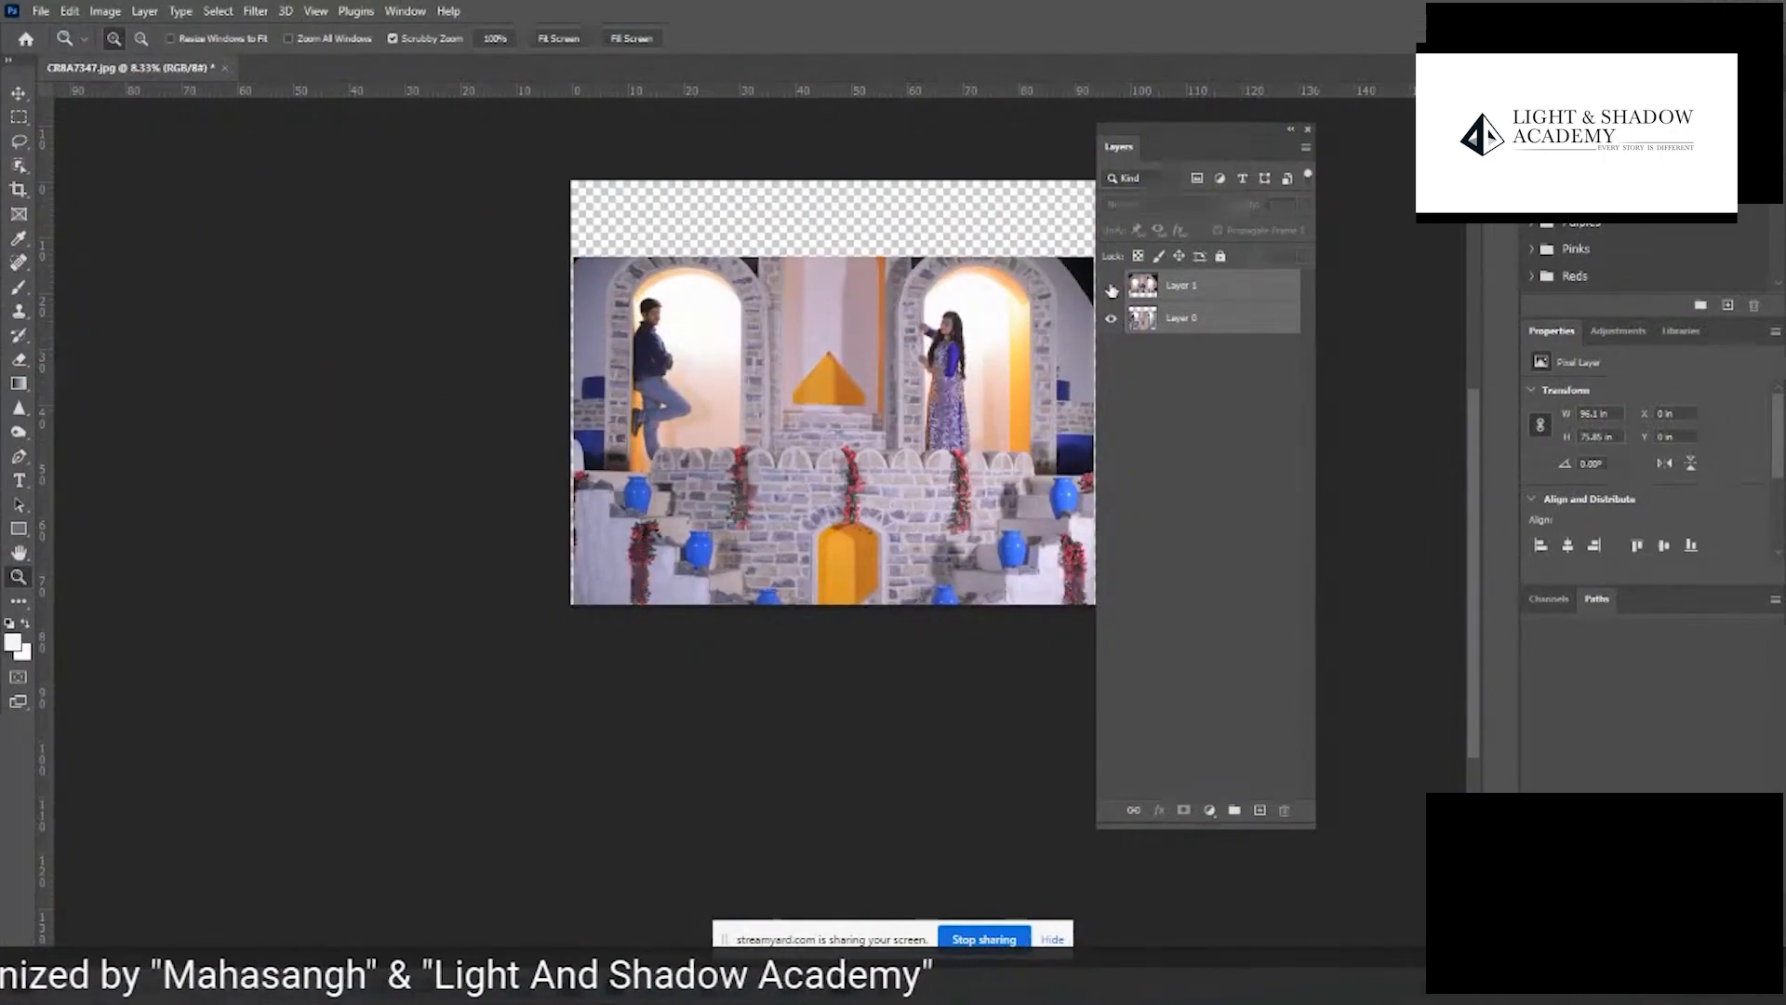
- Add a layer mask to Layer 1 and set up a soft round brush with black as the foreground colour
left_click(1156, 290)
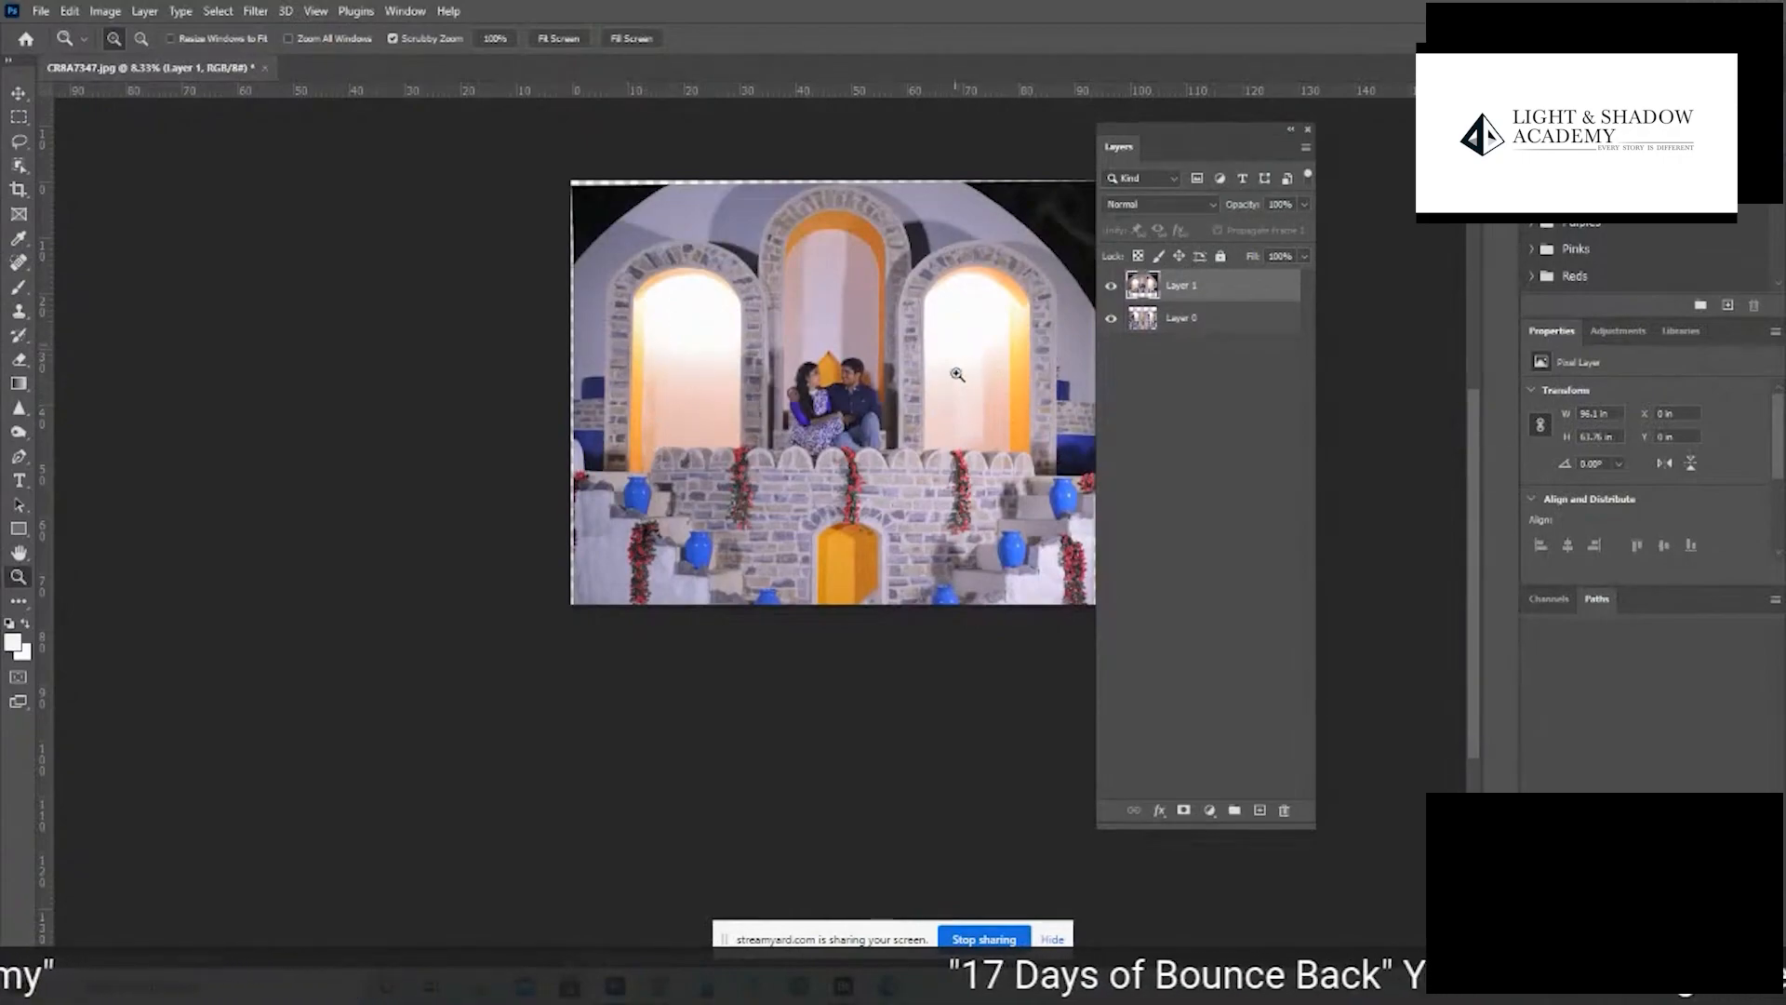
left_click(1184, 811)
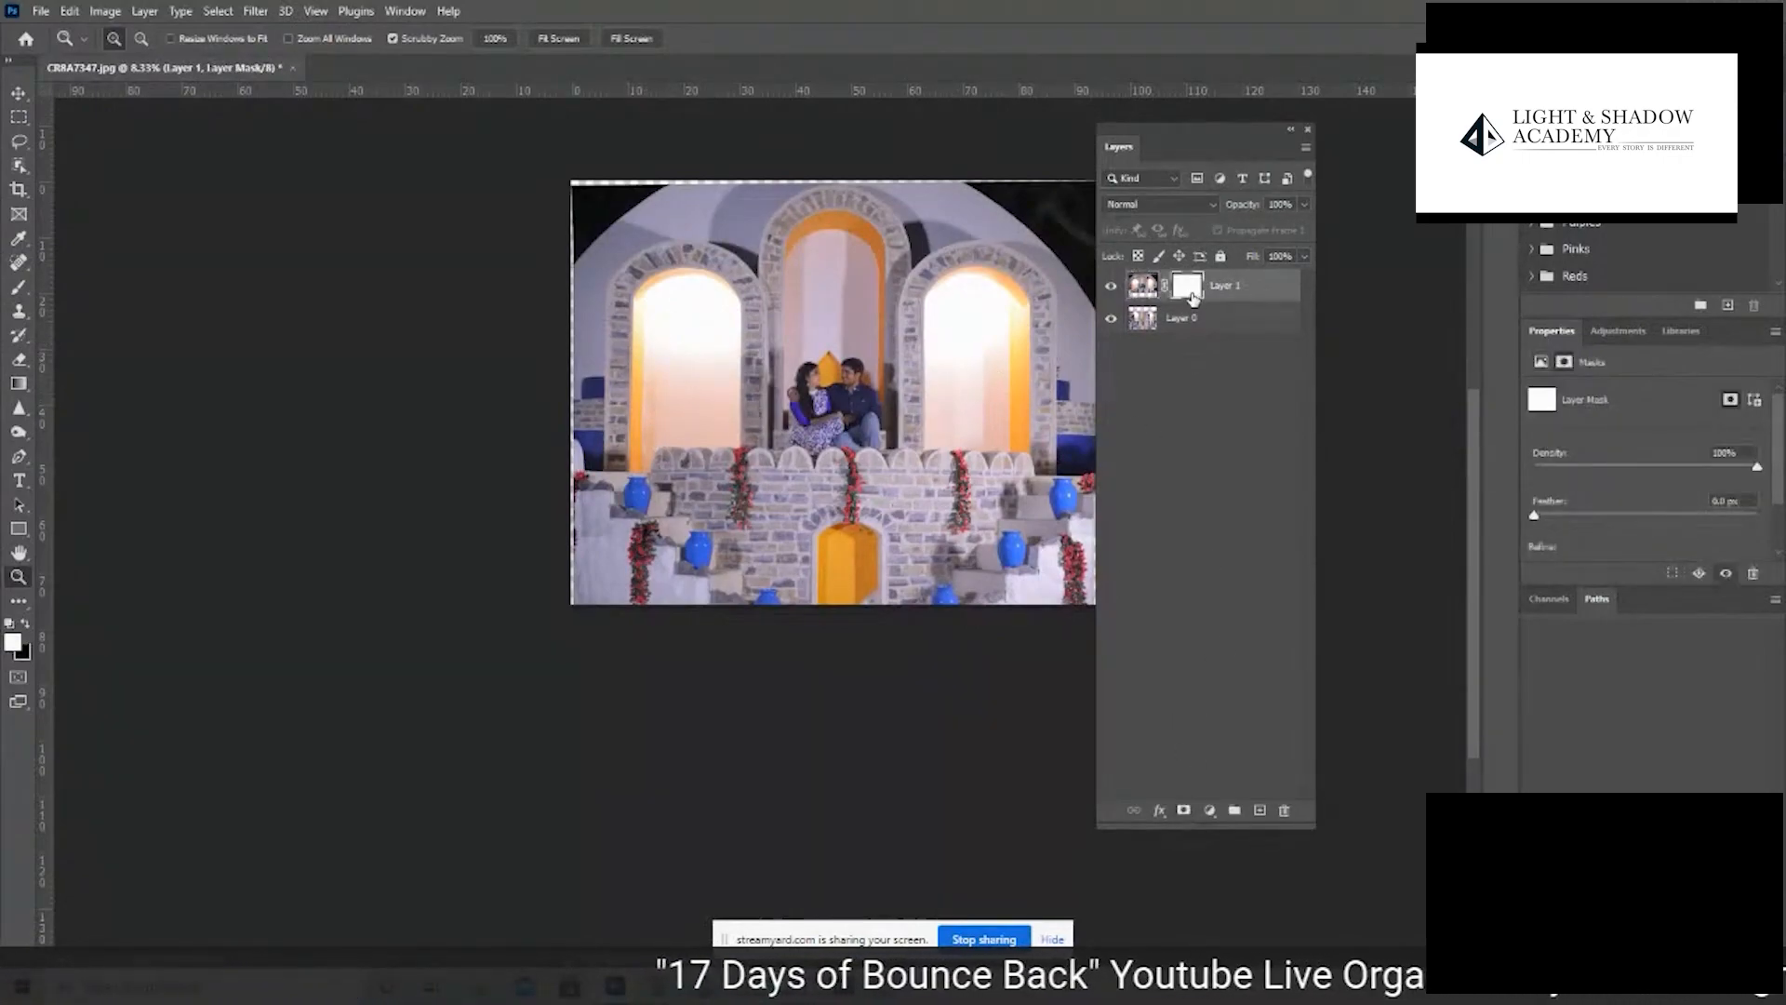
key("b")
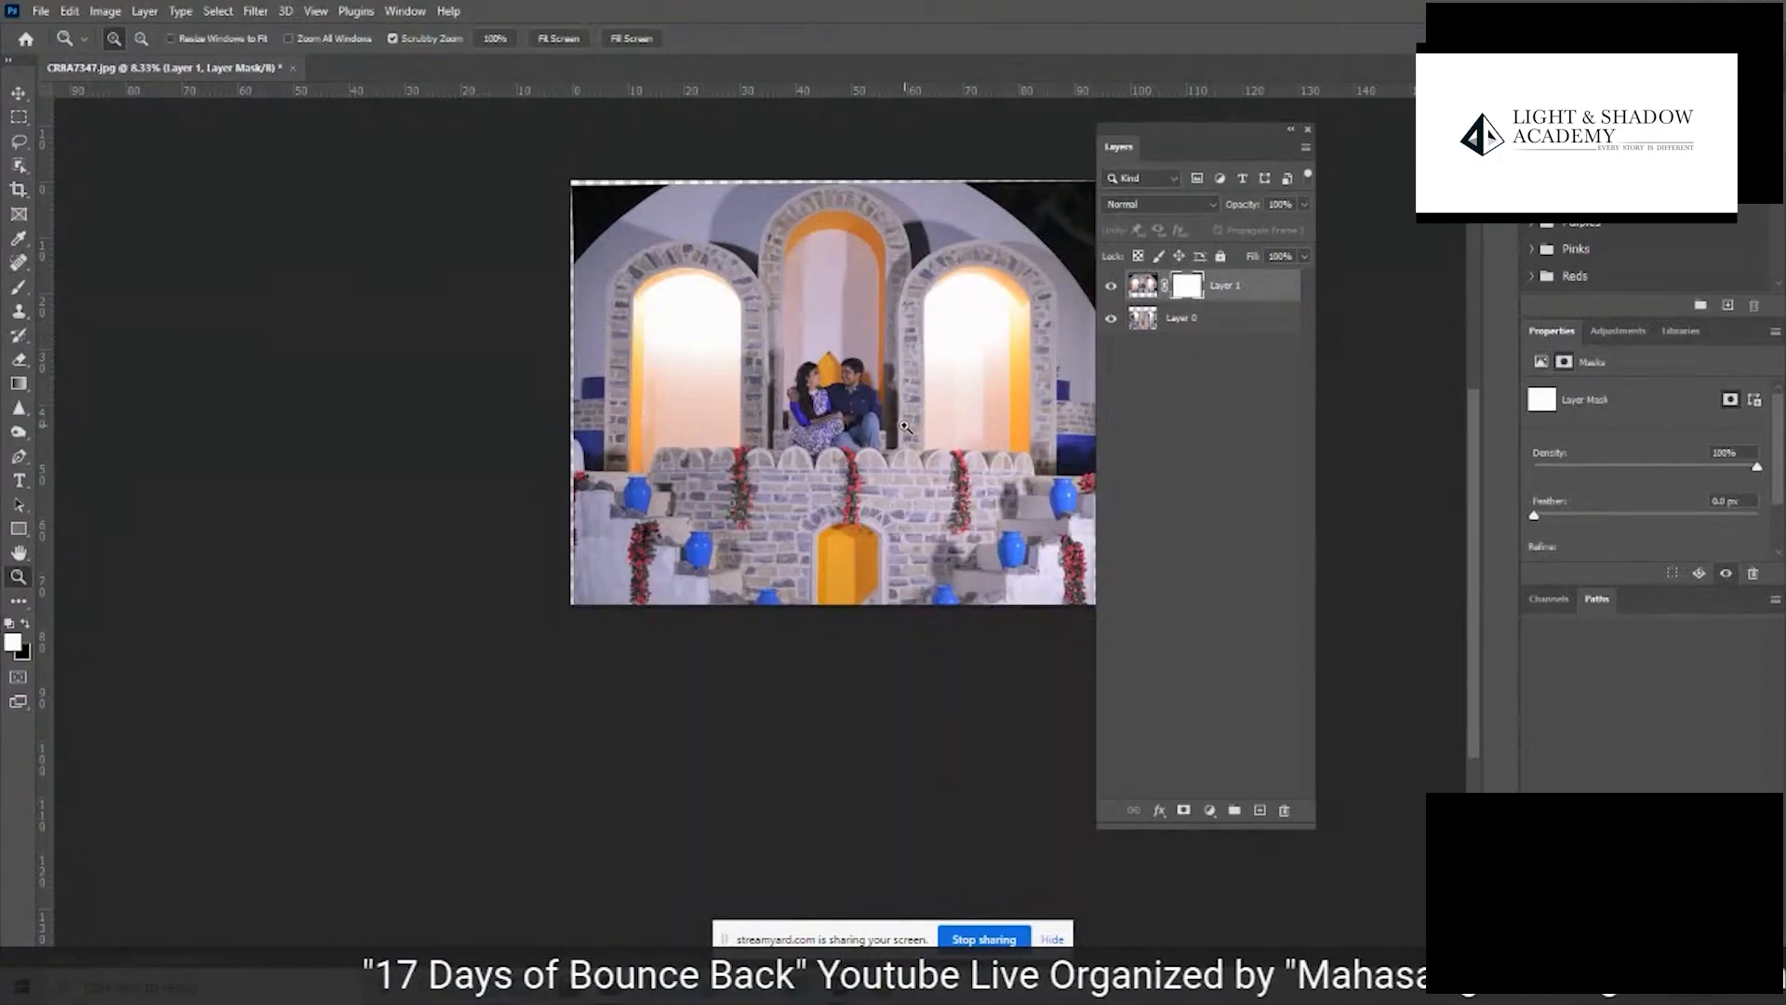
left_click(10, 624)
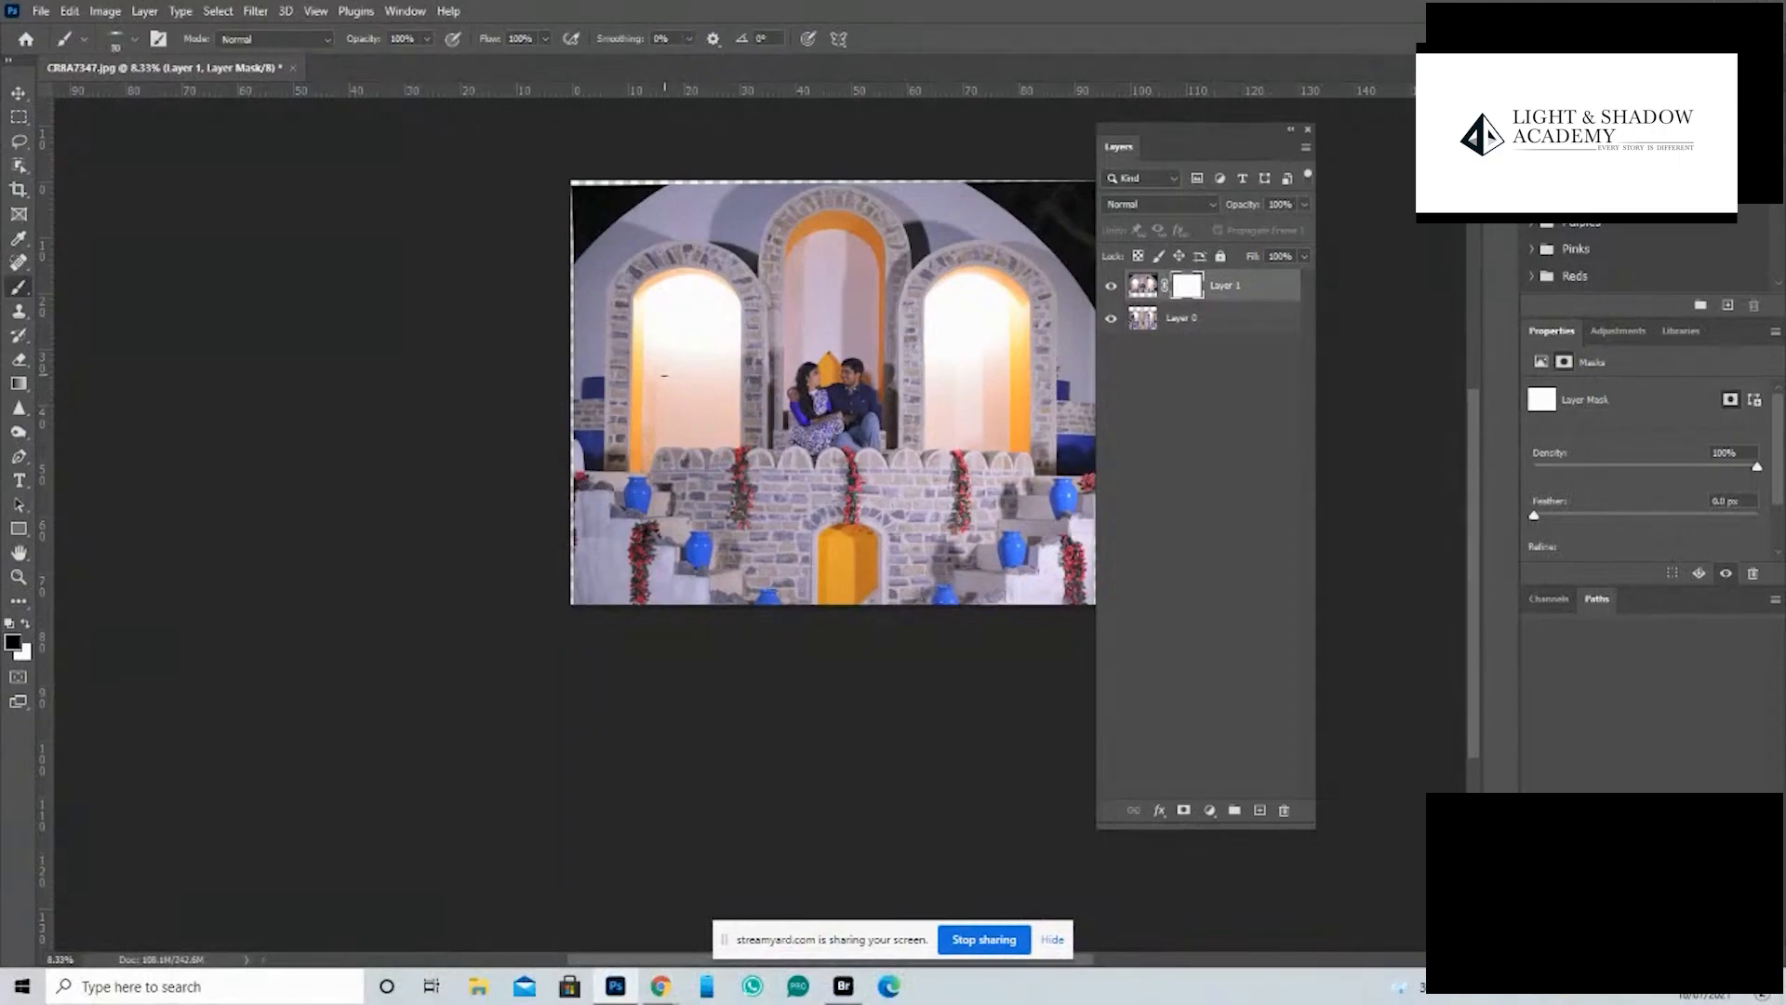
right_click(645, 372)
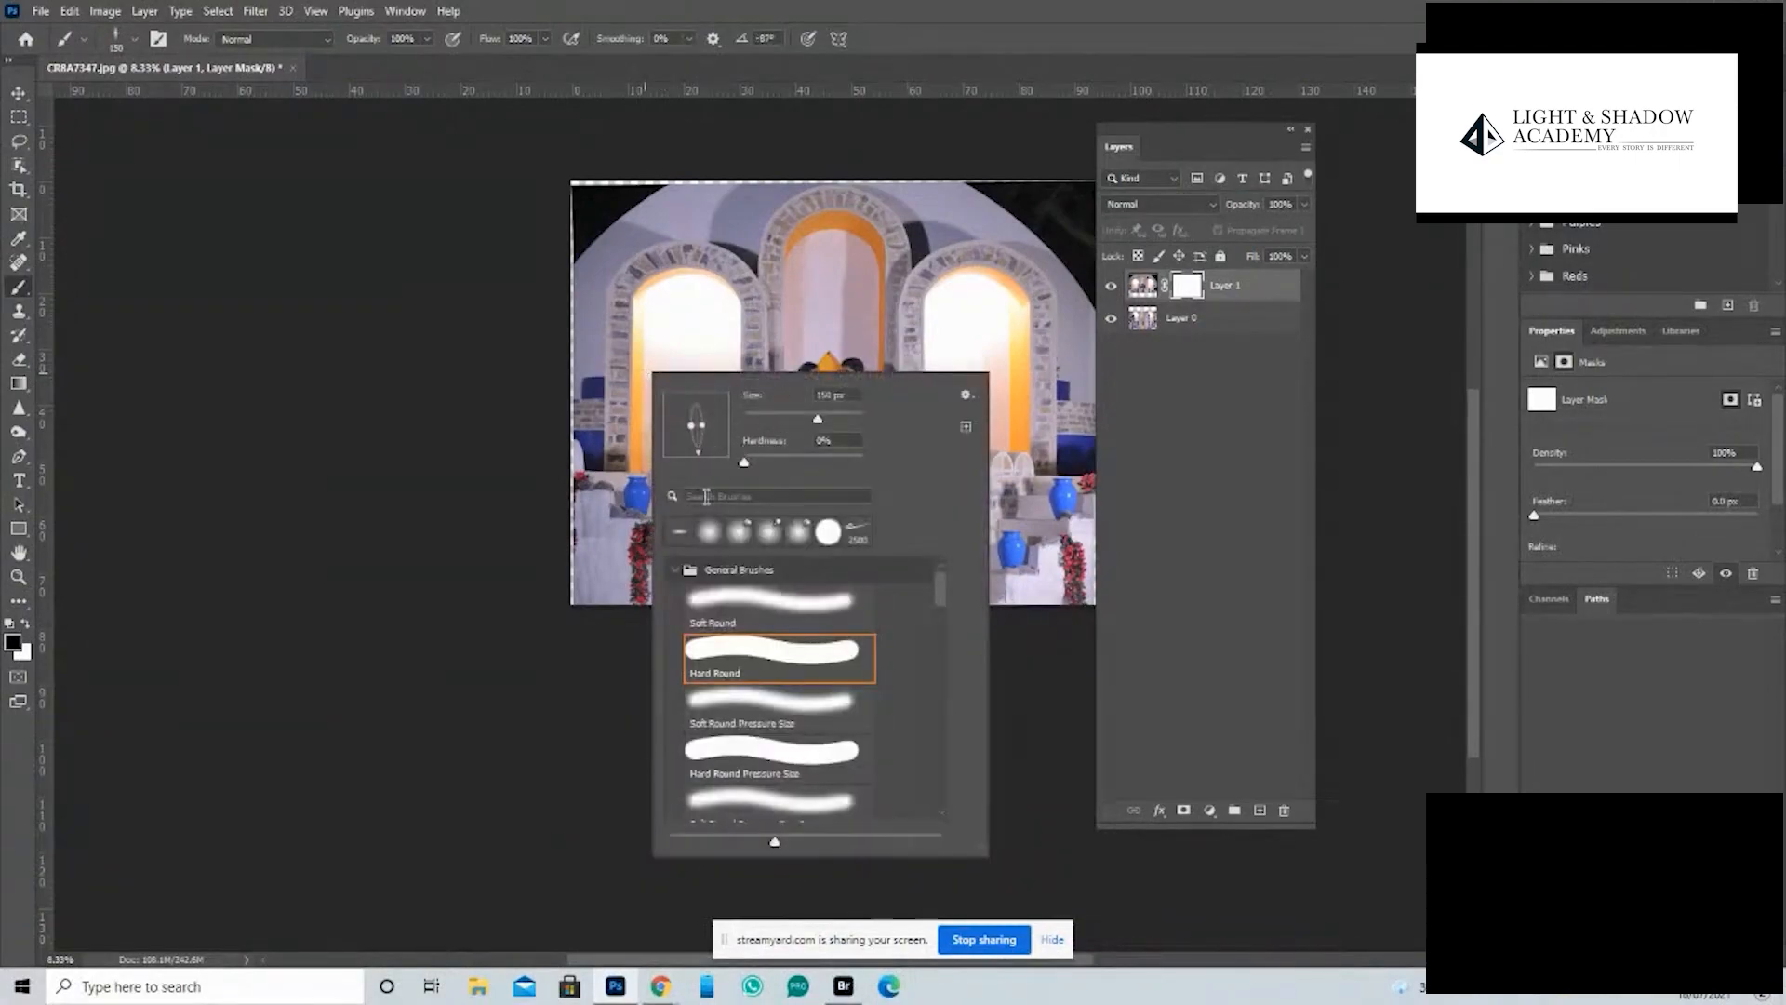
left_click(709, 532)
left_click(473, 351)
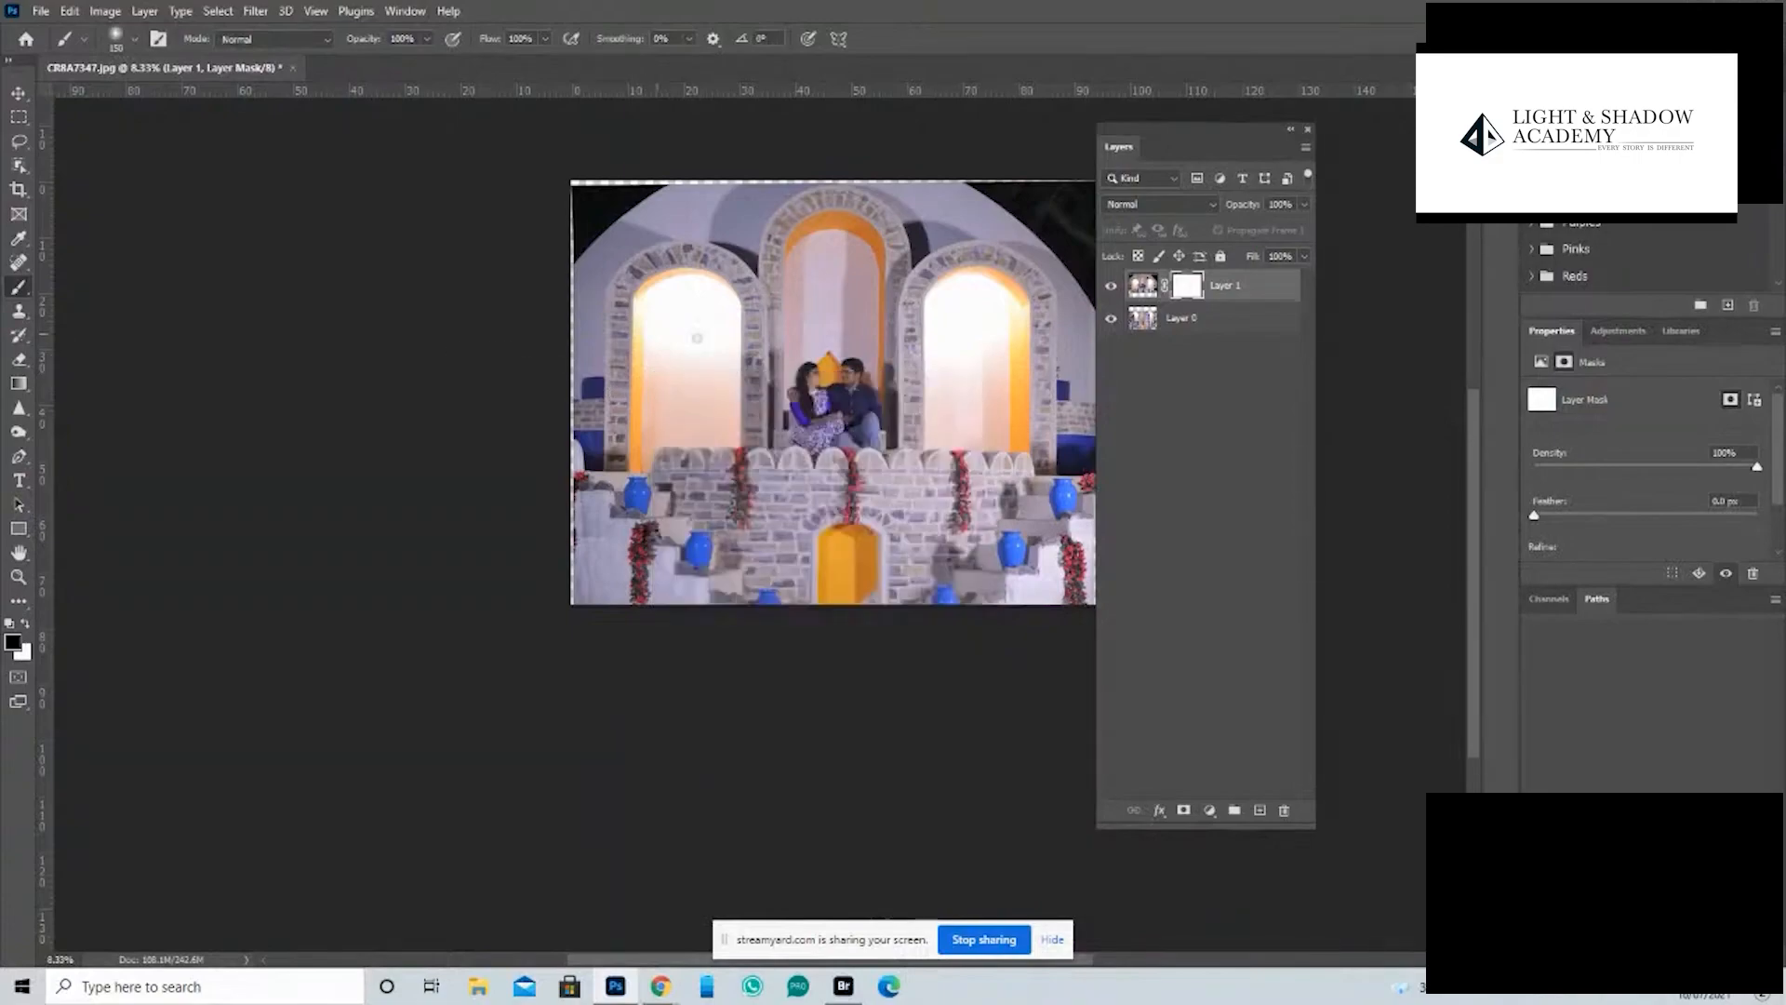
- Enlarge the brush, paint black on Layer 1's mask over both side arches to reveal the standing man and woman, and review the composite
key("bracketright")
key("bracketright")
key("bracketright")
mouse_move(670, 350)
left_mouse_down()
mouse_move(659, 309)
mouse_move(657, 391)
mouse_move(685, 411)
mouse_move(668, 437)
mouse_move(670, 400)
mouse_move(674, 439)
mouse_move(672, 350)
left_mouse_up()
mouse_move(931, 367)
left_mouse_down()
mouse_move(948, 309)
mouse_move(933, 340)
mouse_move(949, 438)
mouse_move(960, 346)
mouse_move(965, 413)
mouse_move(933, 329)
mouse_move(949, 430)
mouse_move(965, 393)
mouse_move(963, 453)
mouse_move(962, 366)
mouse_move(947, 411)
left_mouse_up()
key("z")
left_click(826, 494)
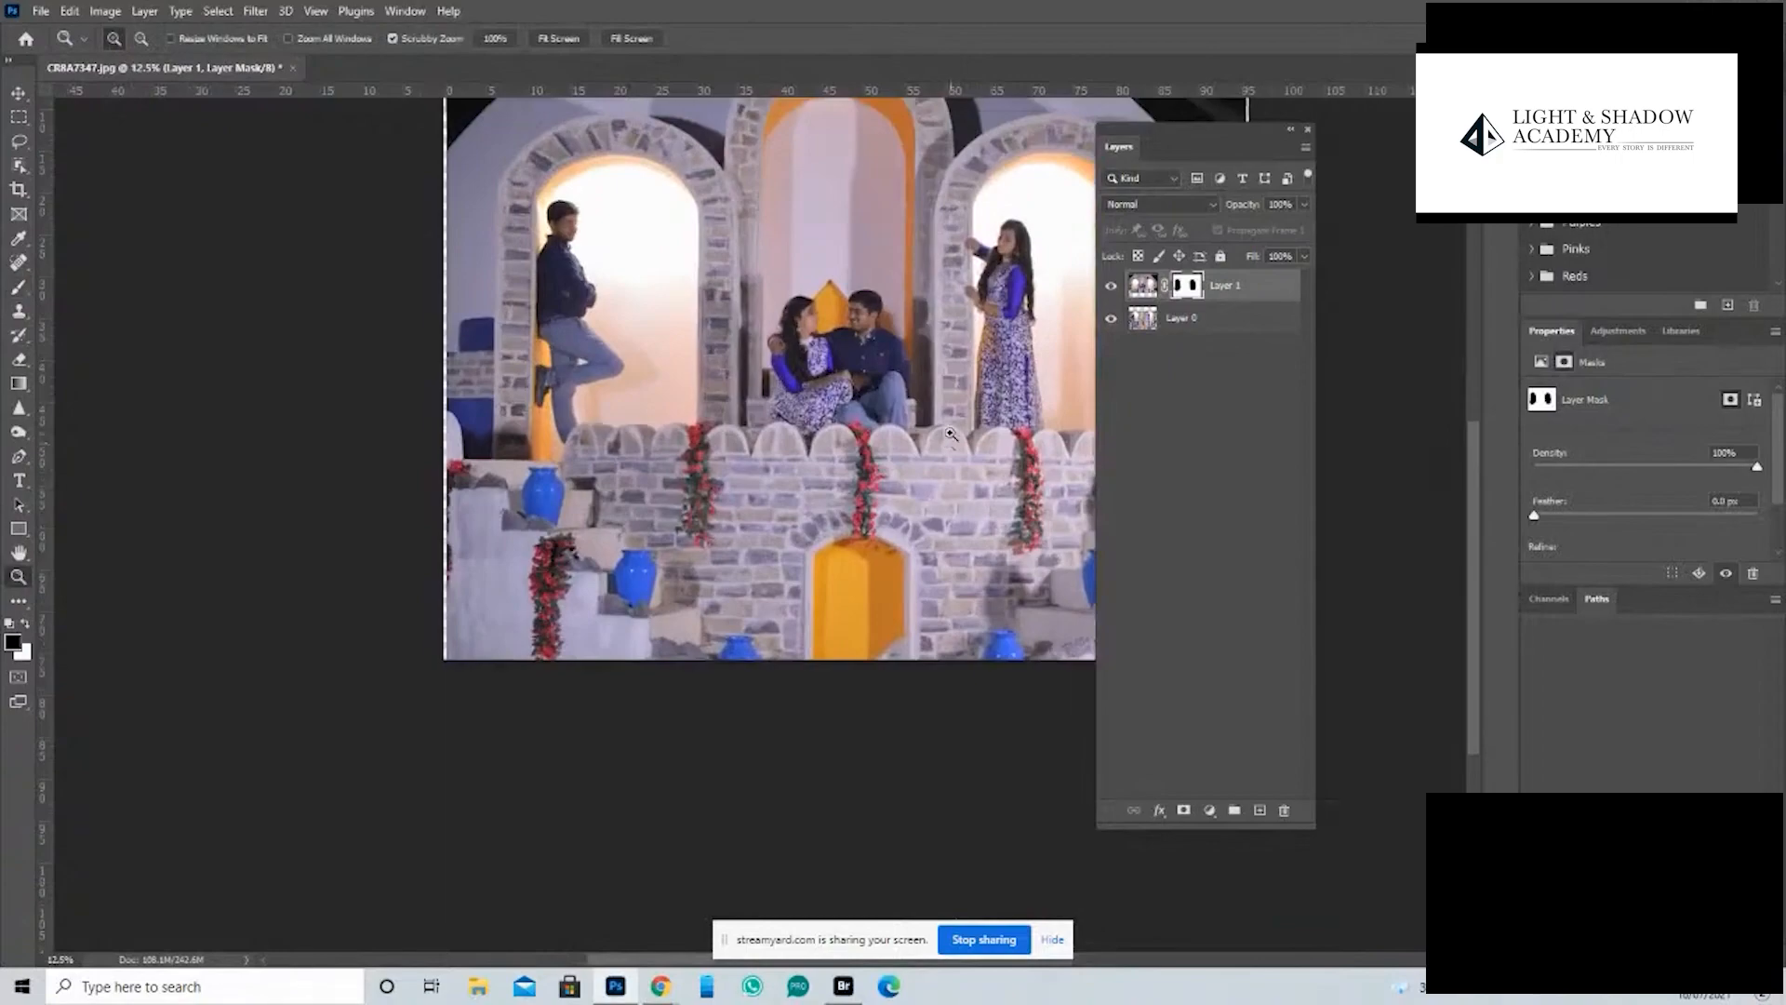
left_click(790, 552)
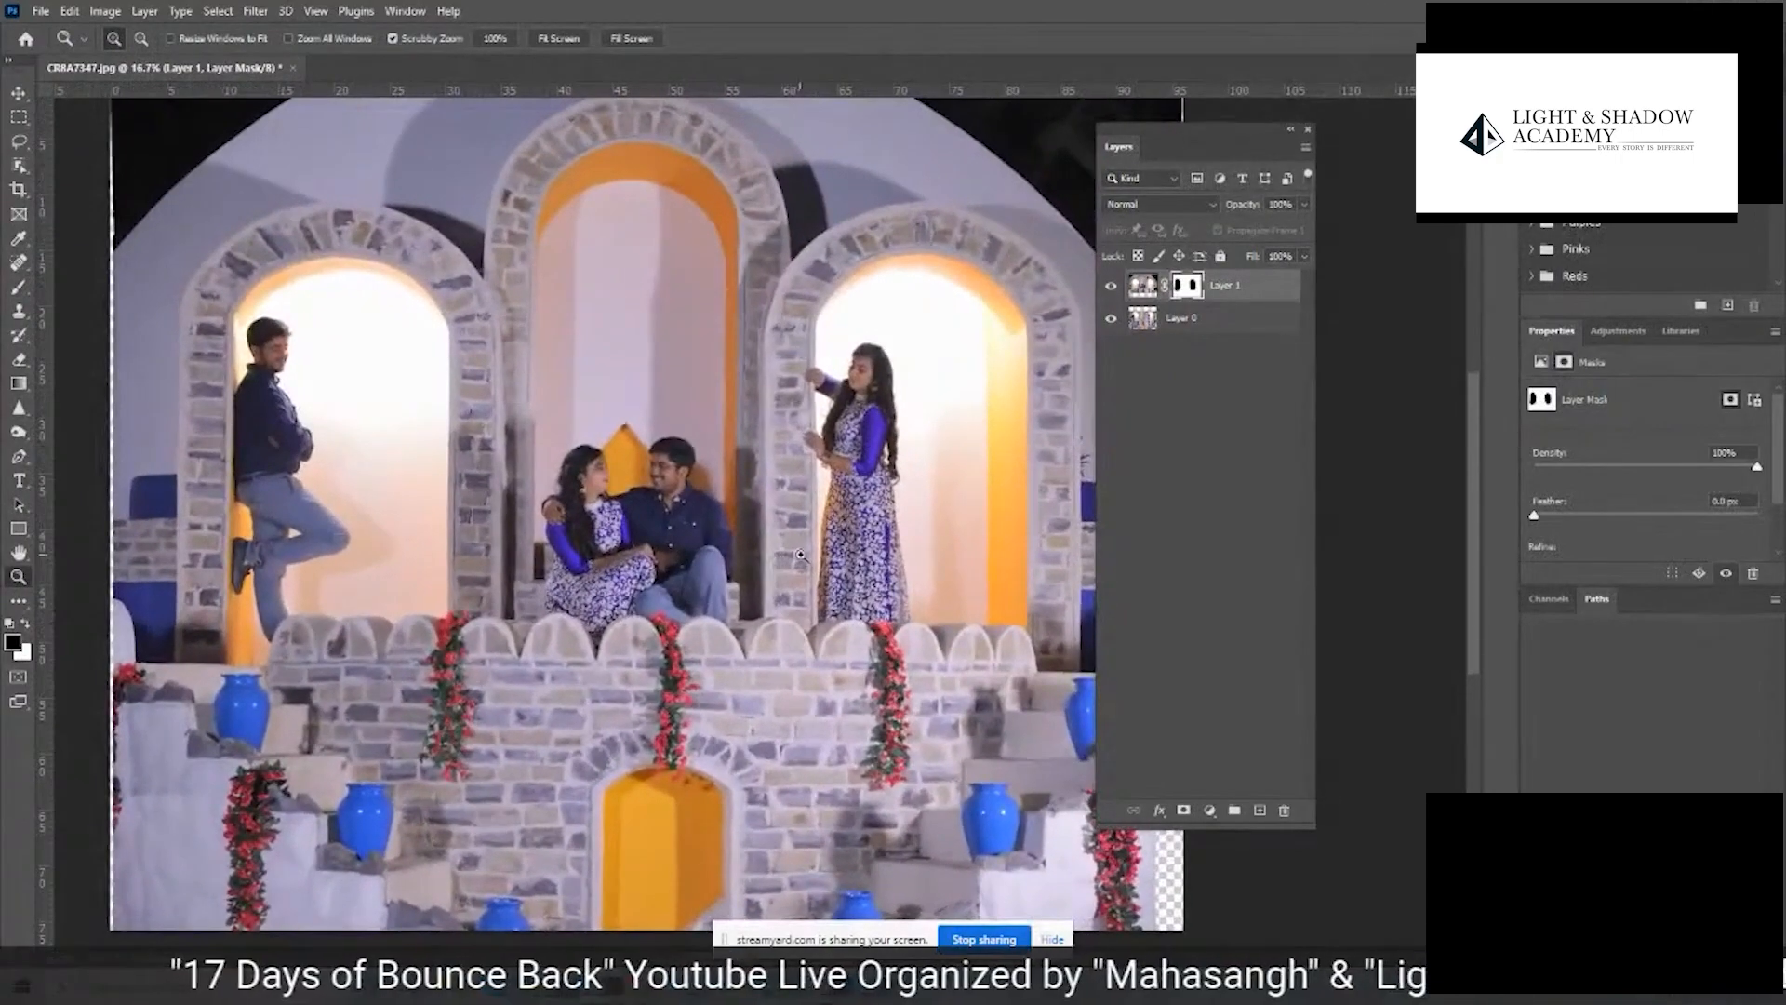
key("Tab")
left_click(803, 533, "alt")
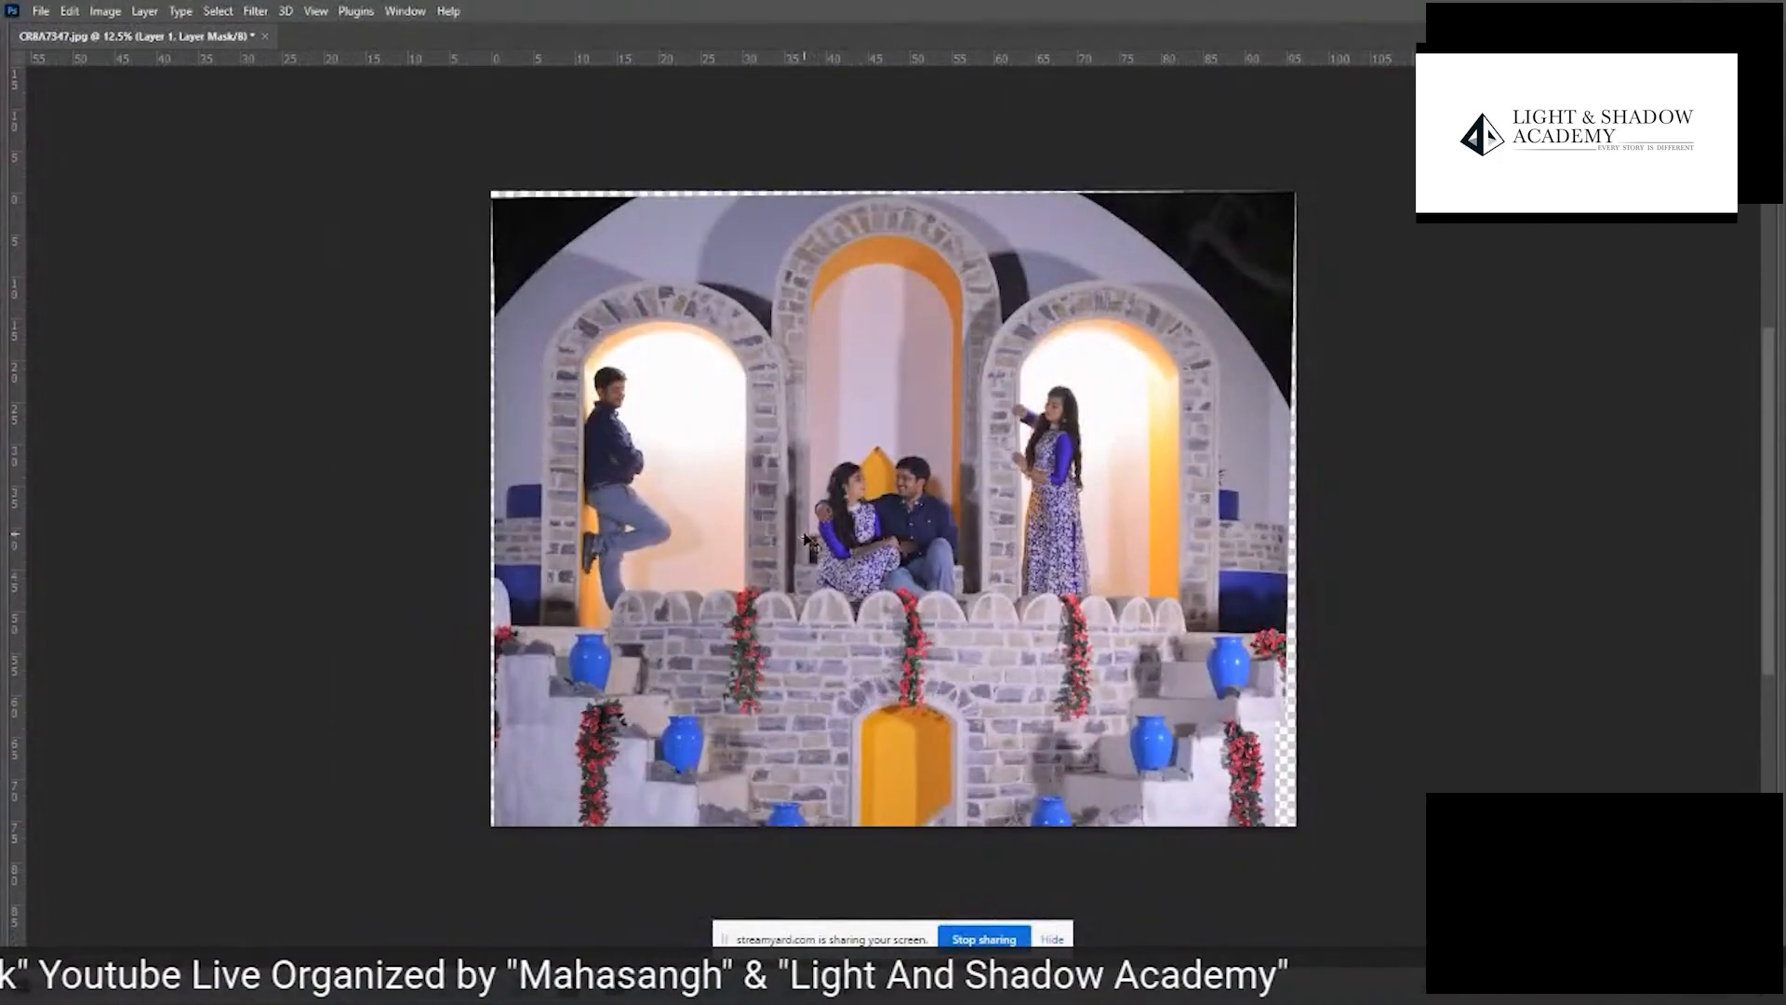
scroll(806, 537, "down", 2)
scroll(806, 537, "up", 4)
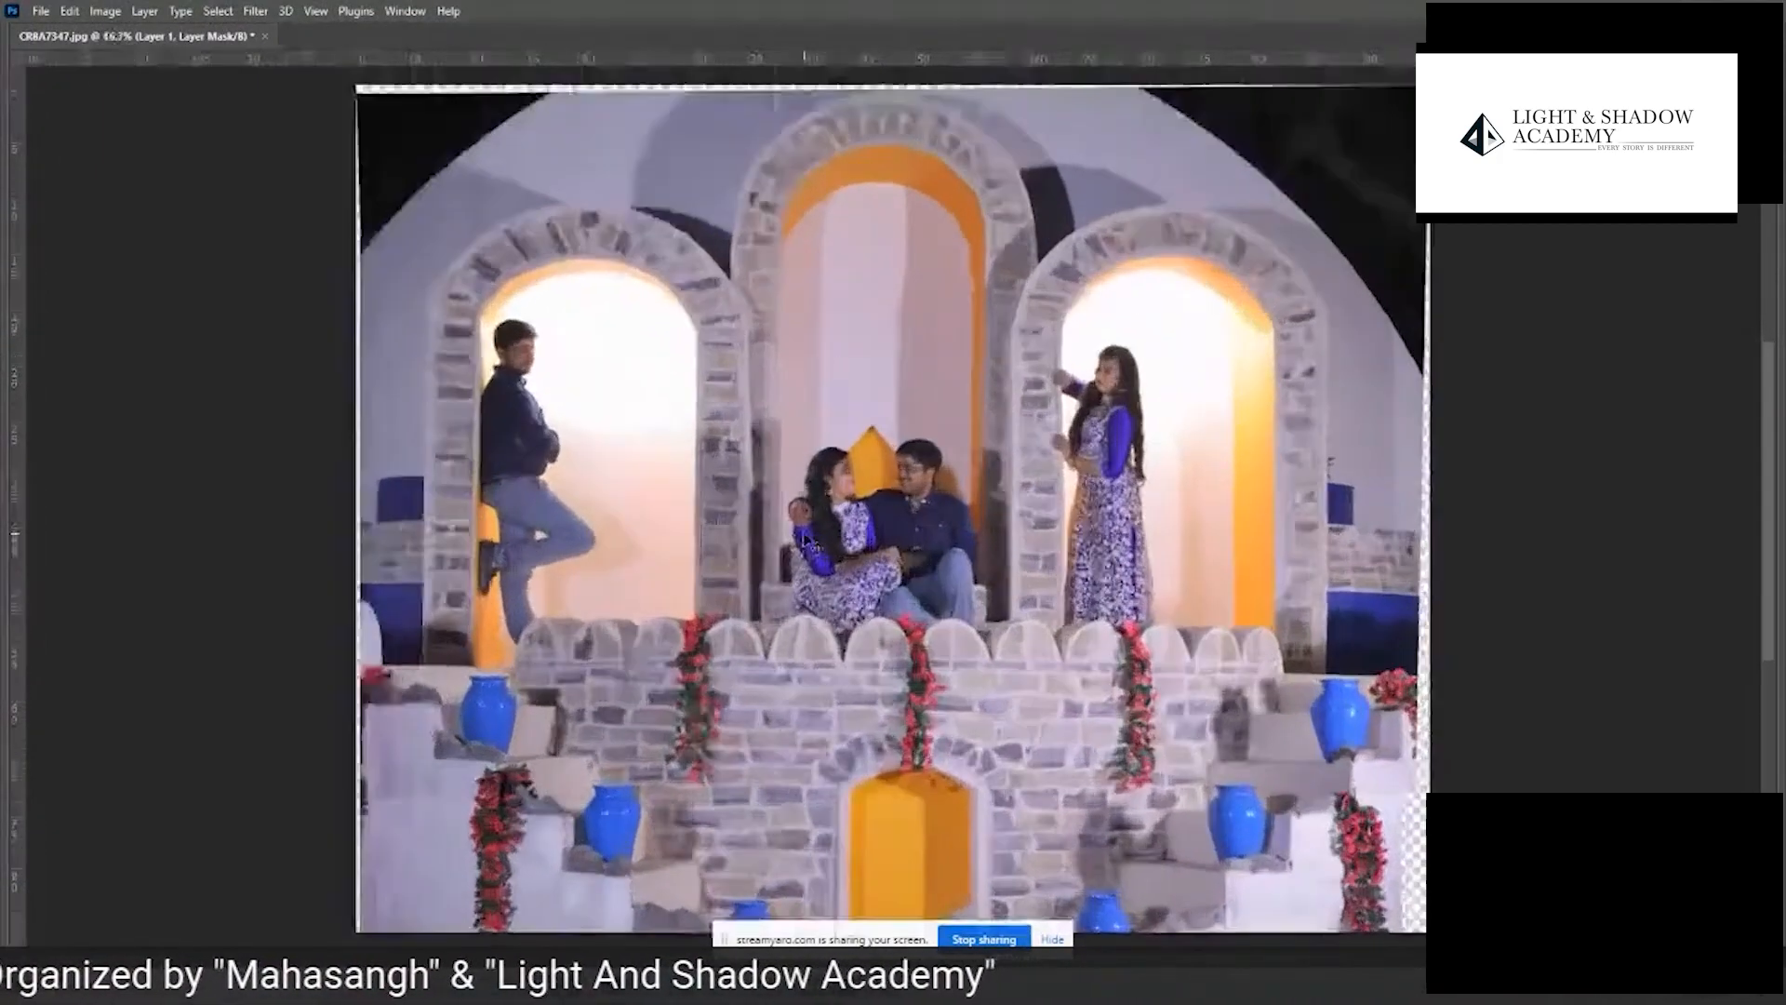
scroll(806, 537, "down", 1)
left_click_drag(1001, 575, 972, 496)
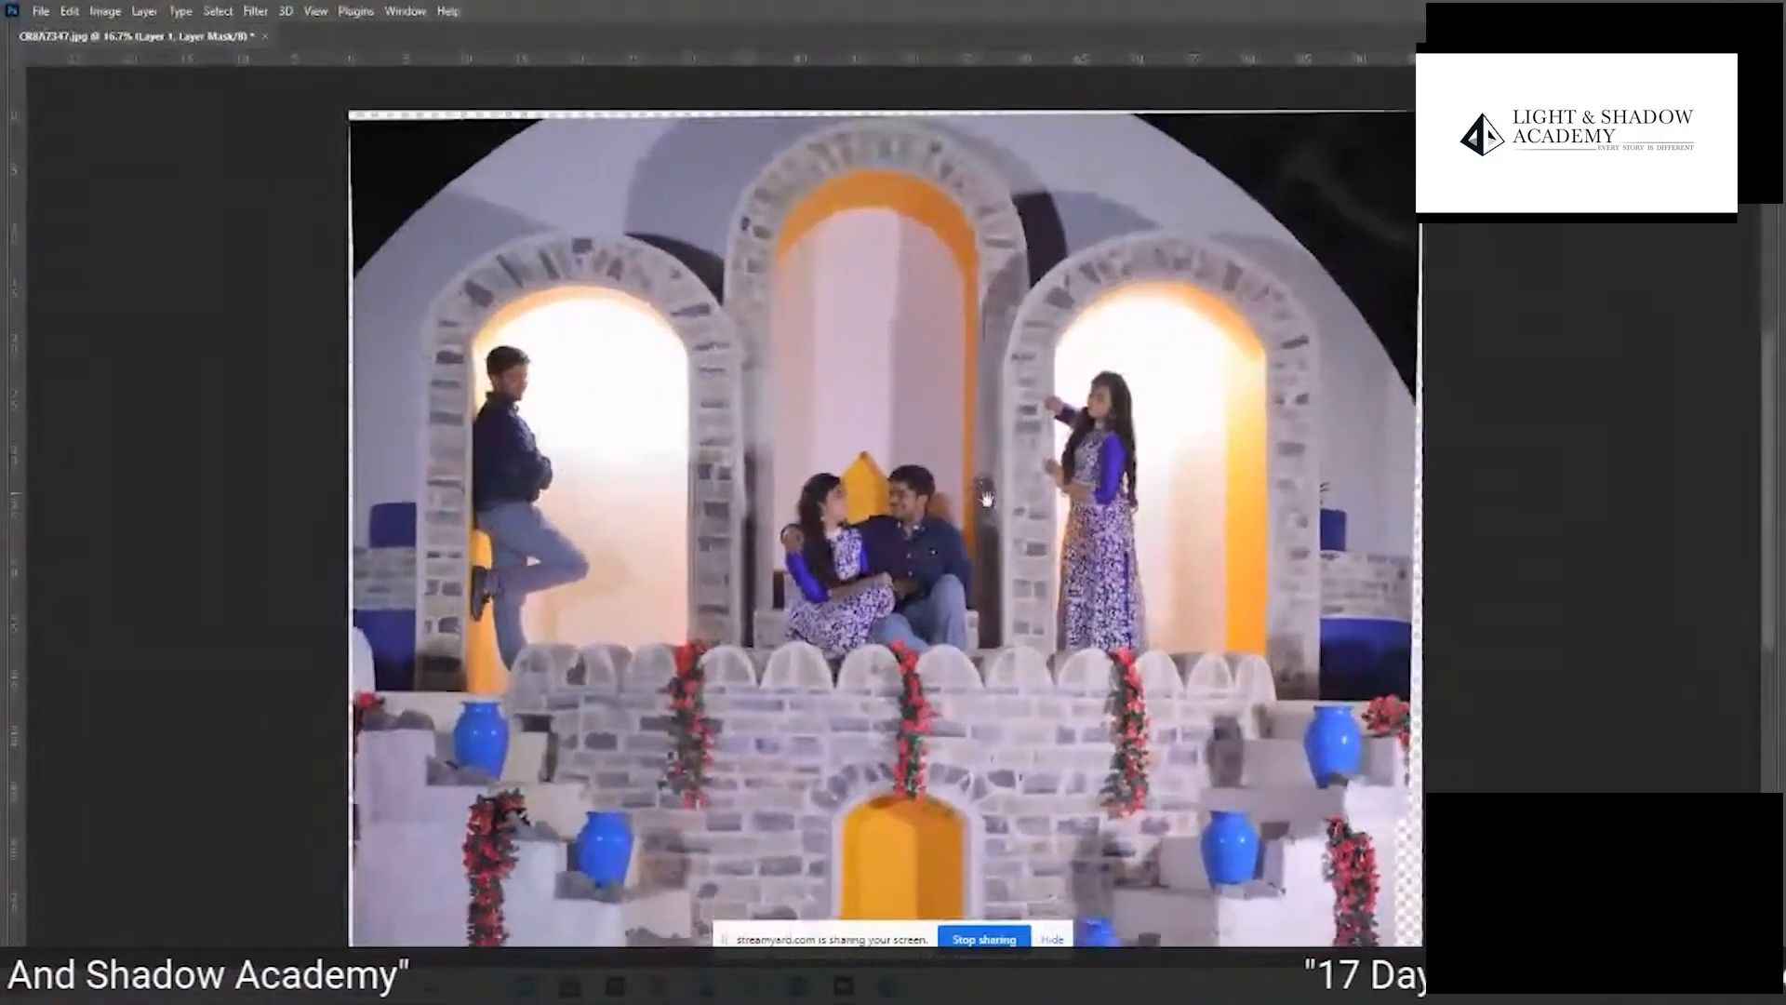
scroll(979, 416, "down", 2)
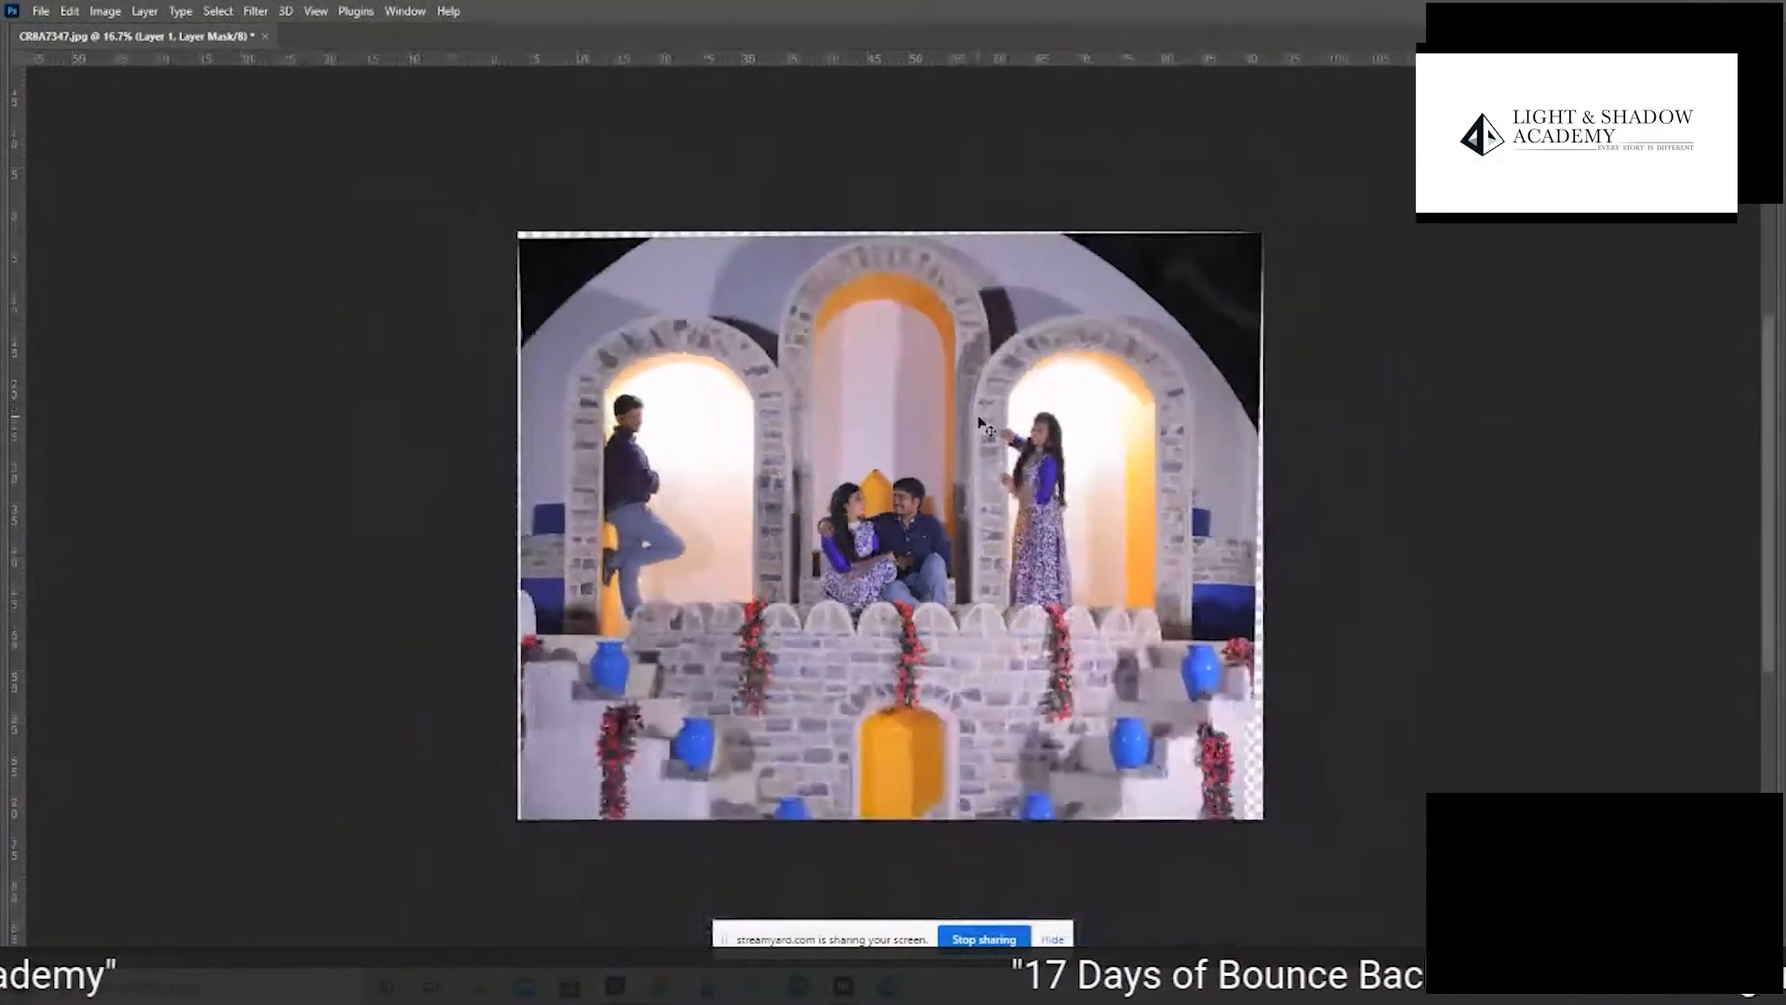
scroll(879, 540, "up", 1)
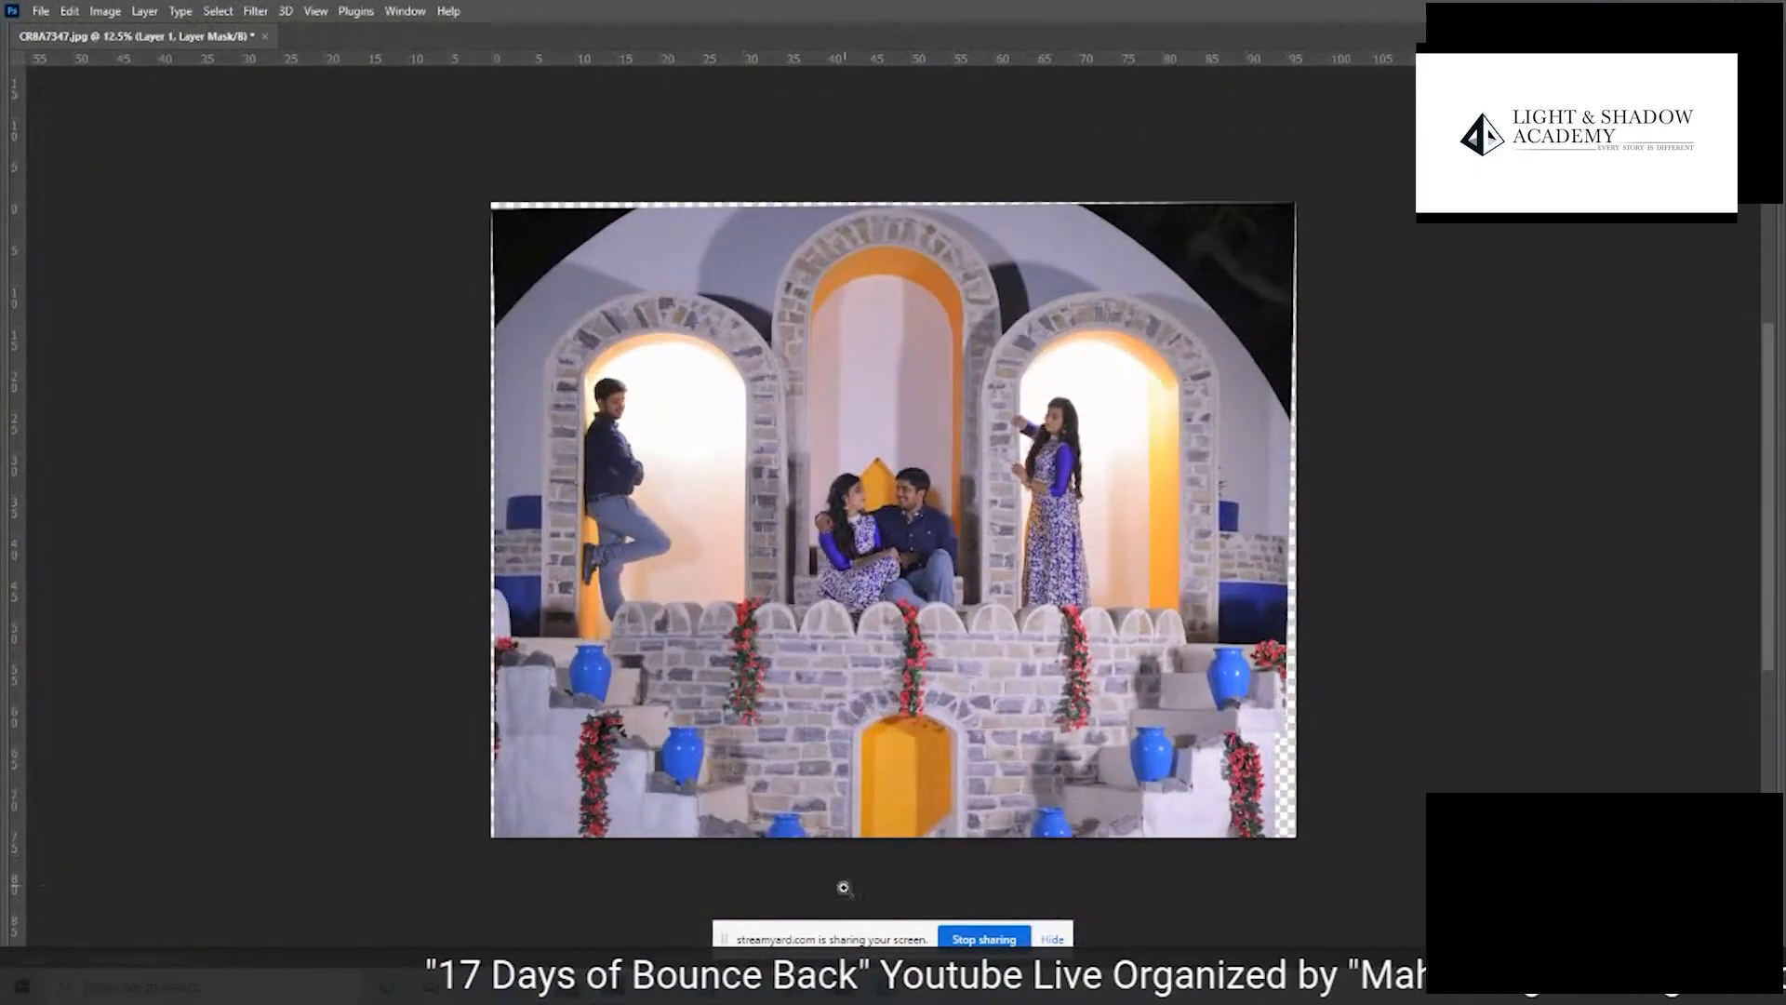
- Switch to Adobe Bridge and open IMG_6853.JPG and IMG_6855.JPG from the 02-AUTO ALIGN folder in Photoshop
left_click(819, 989)
left_click(1257, 788)
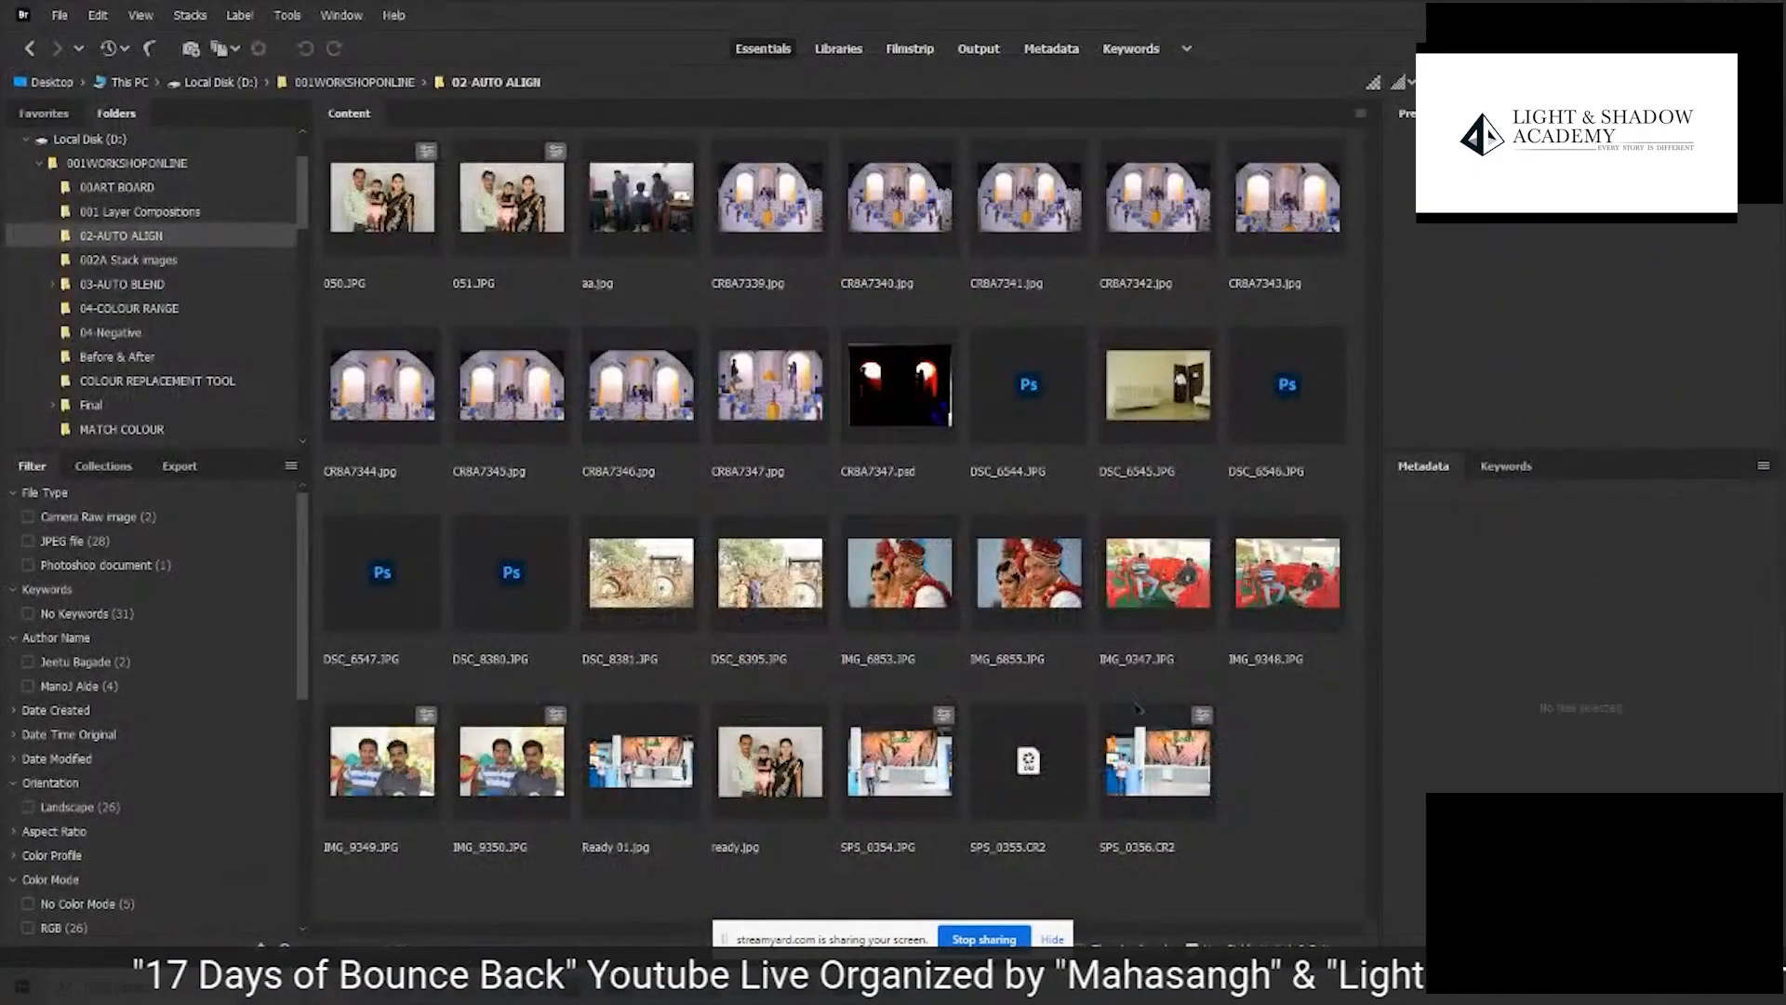
left_click(932, 600)
left_click(1022, 590, "ctrl")
left_click_drag(889, 588, 1061, 24)
key("alt+Tab")
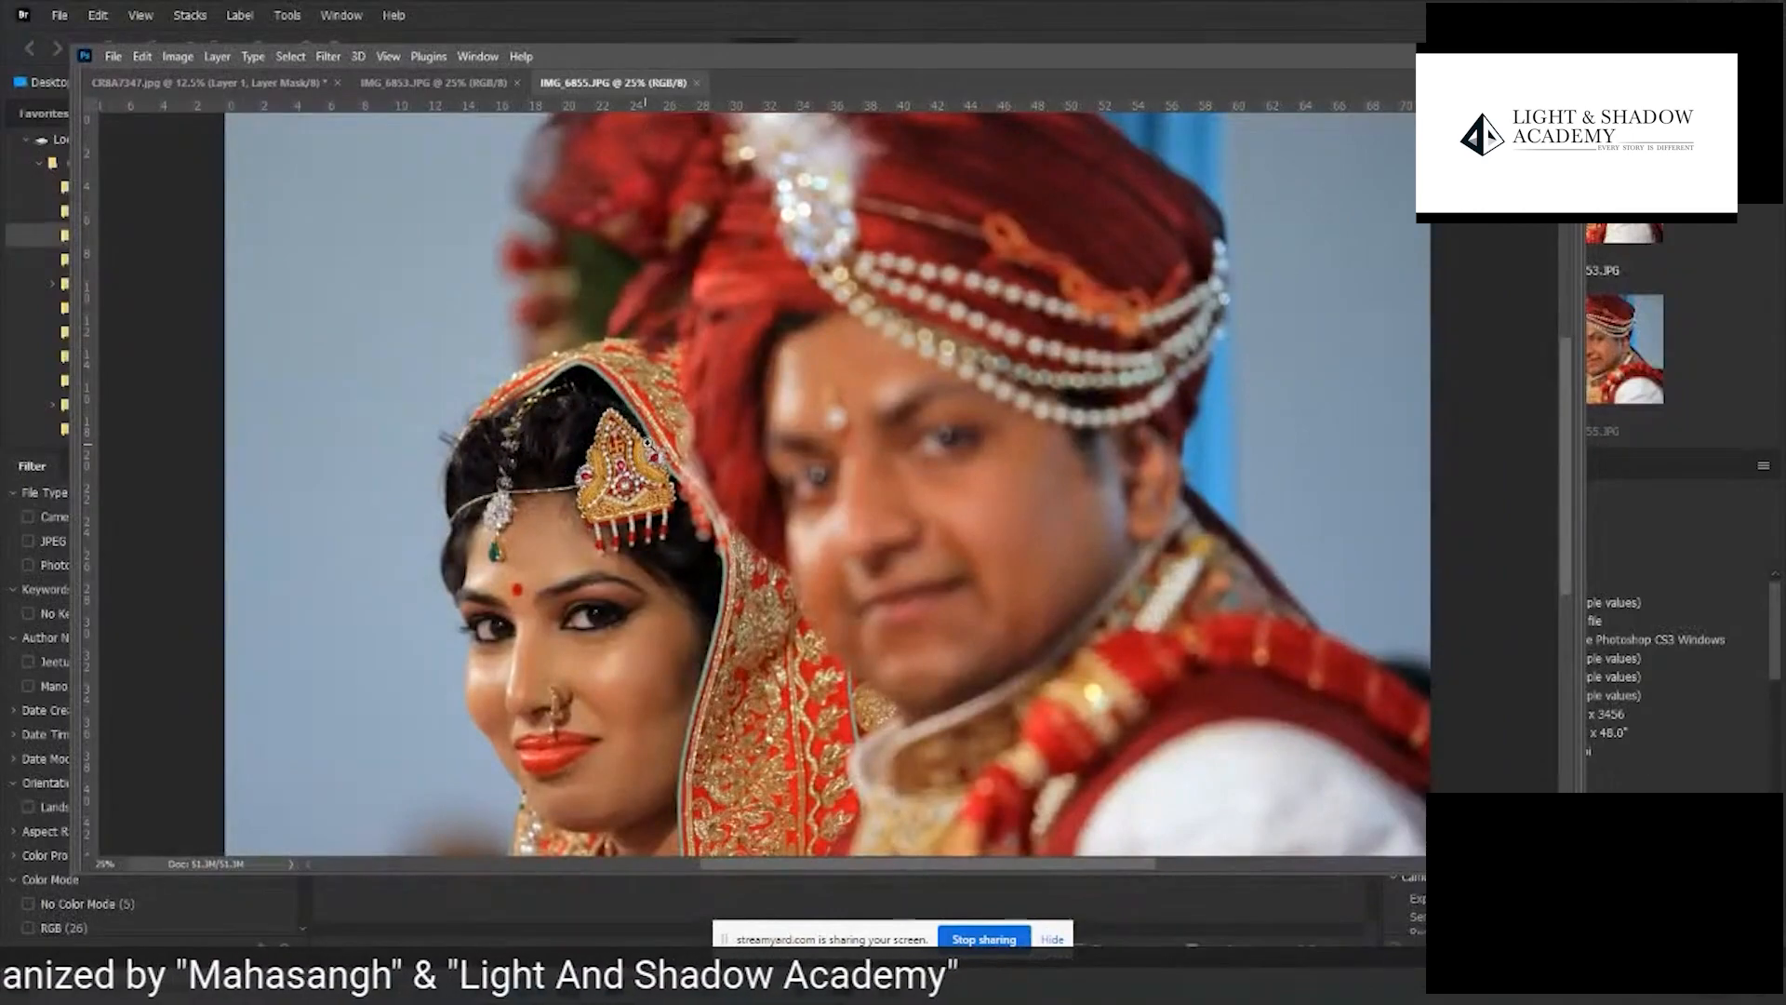
key("f")
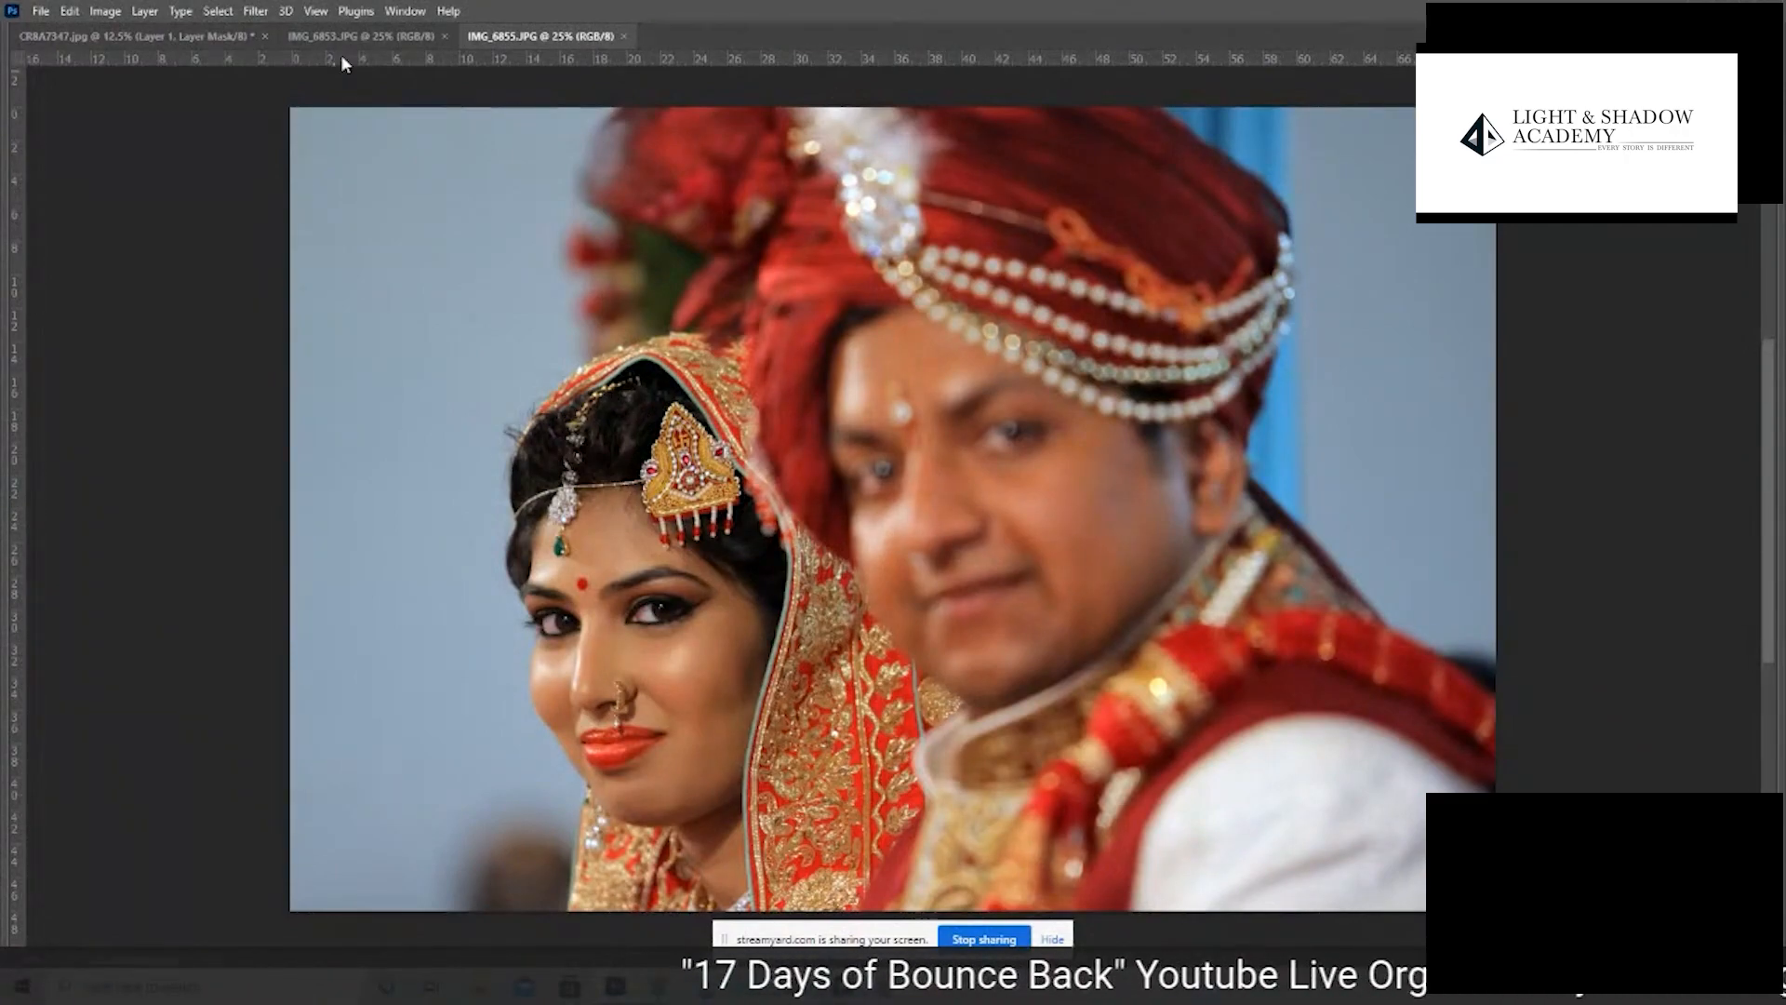
- View IMG_6853.JPG, and close CR8A7347.jpg without saving its changes
left_click(360, 38)
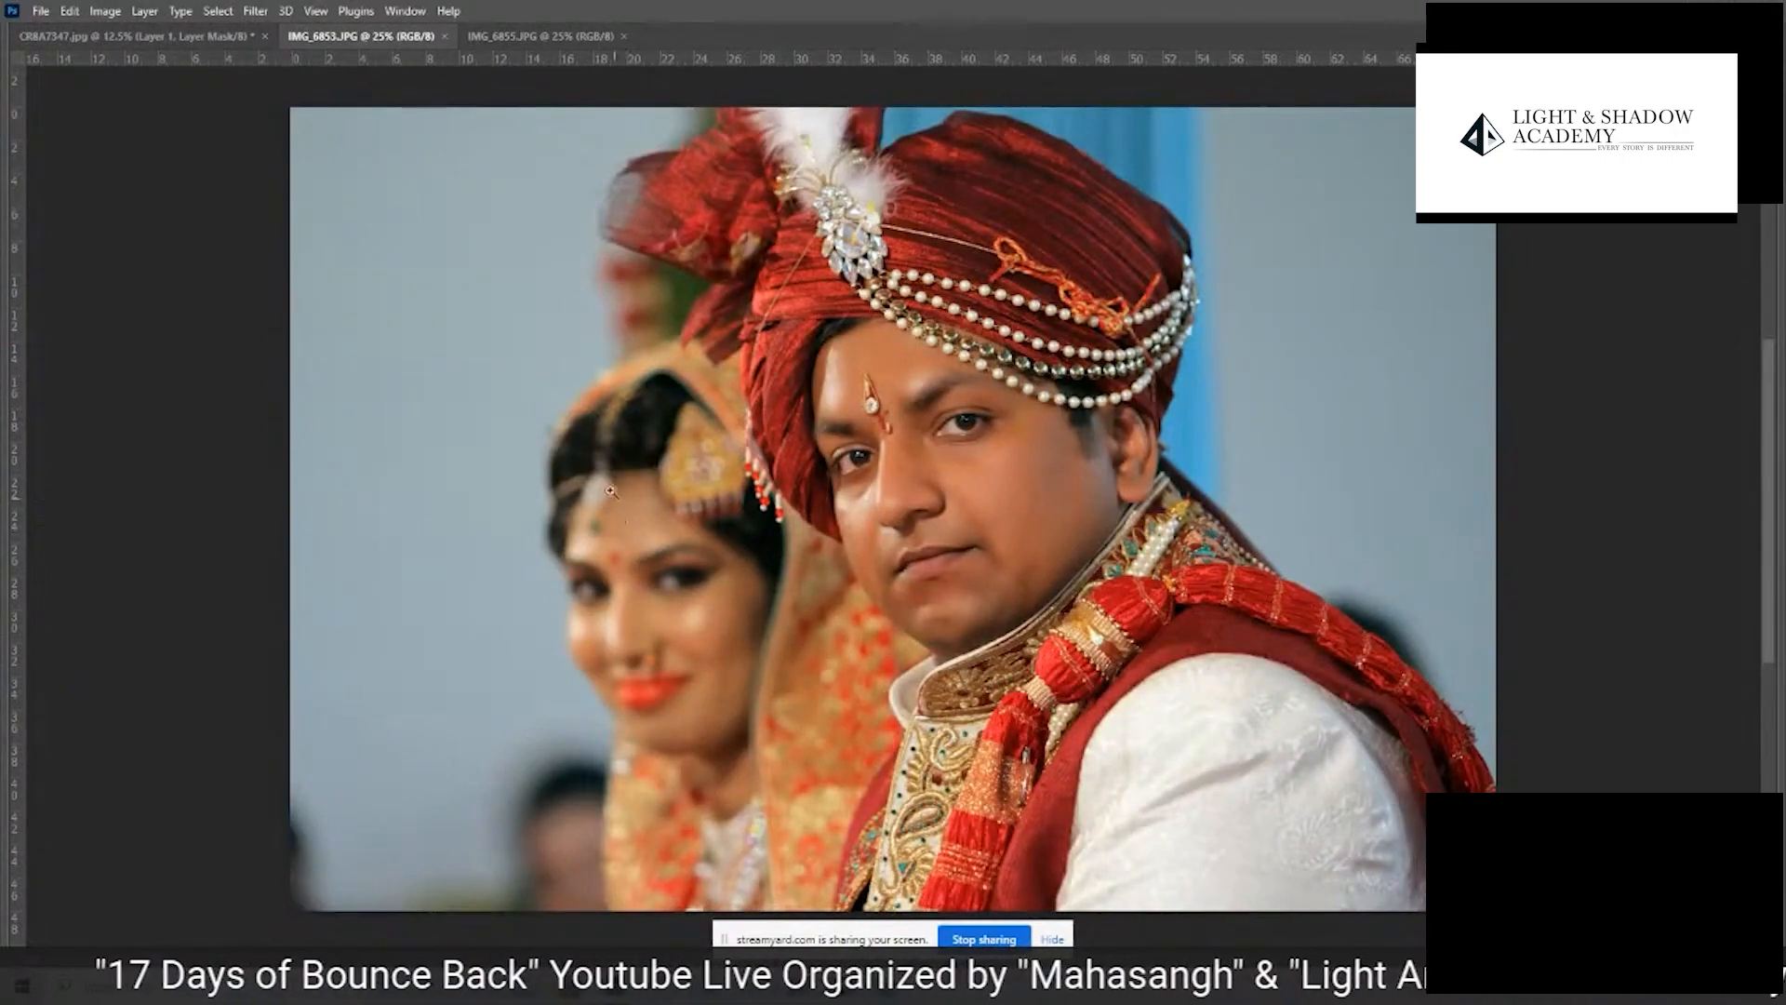
left_click(151, 36)
left_click(265, 37)
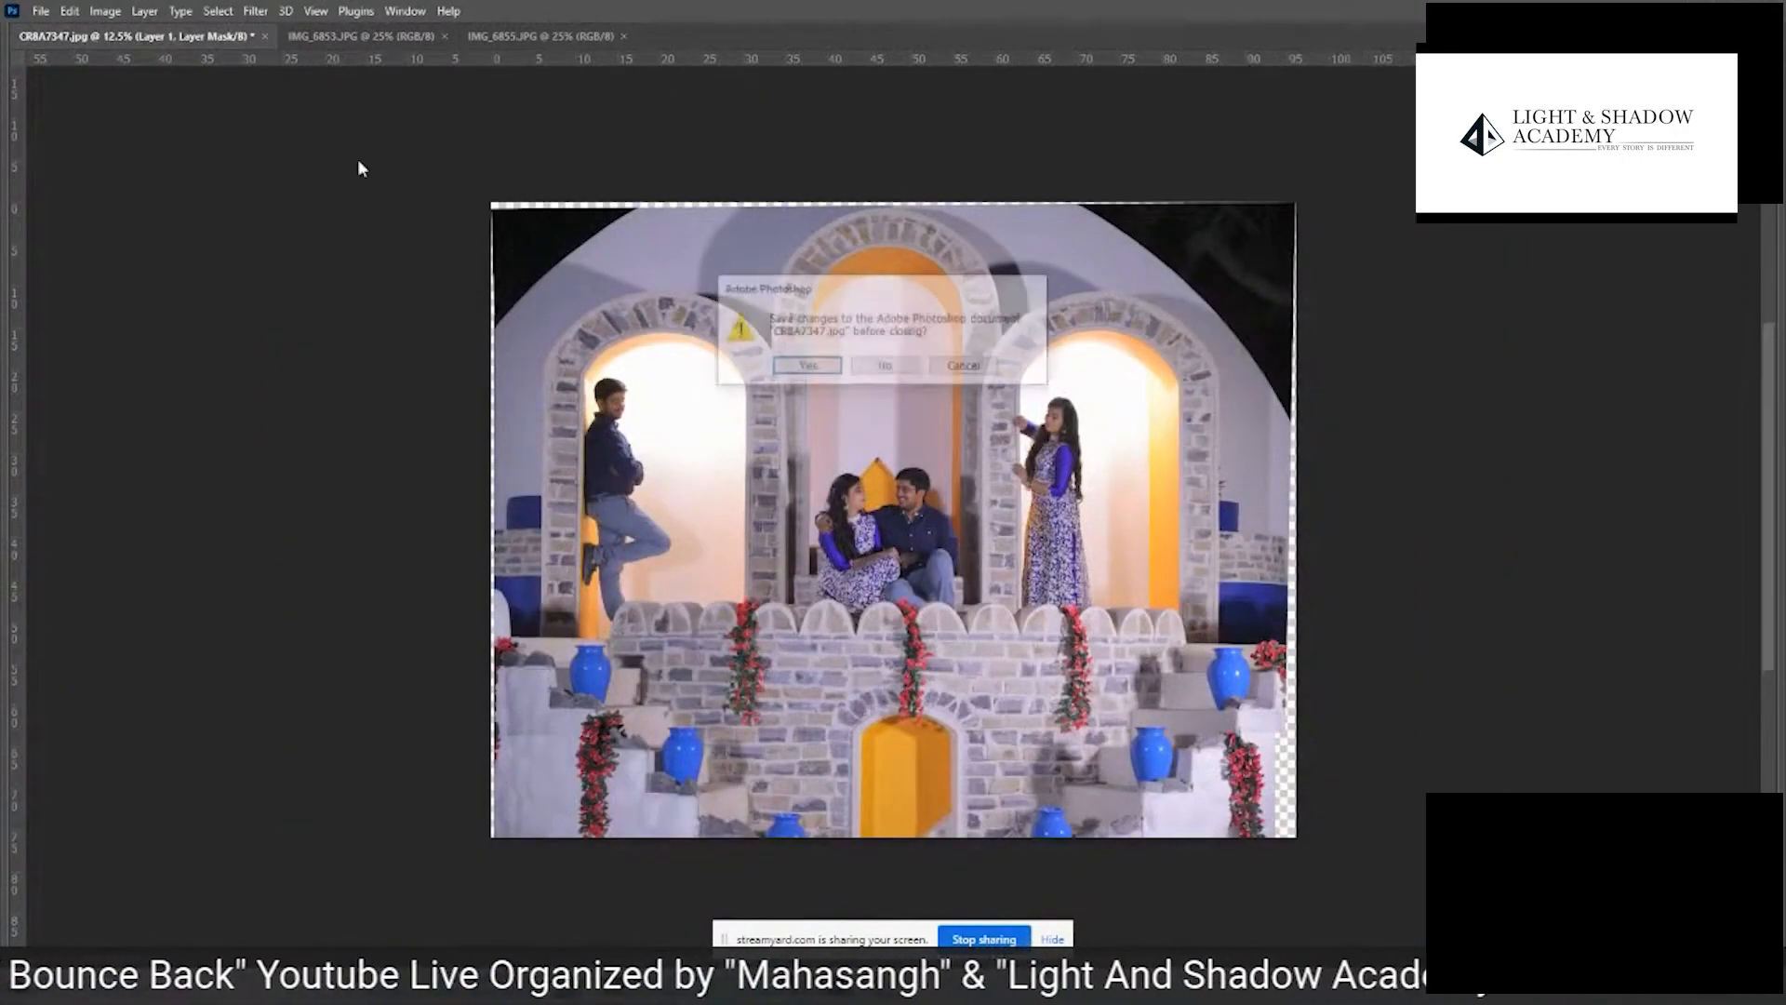
left_click(887, 376)
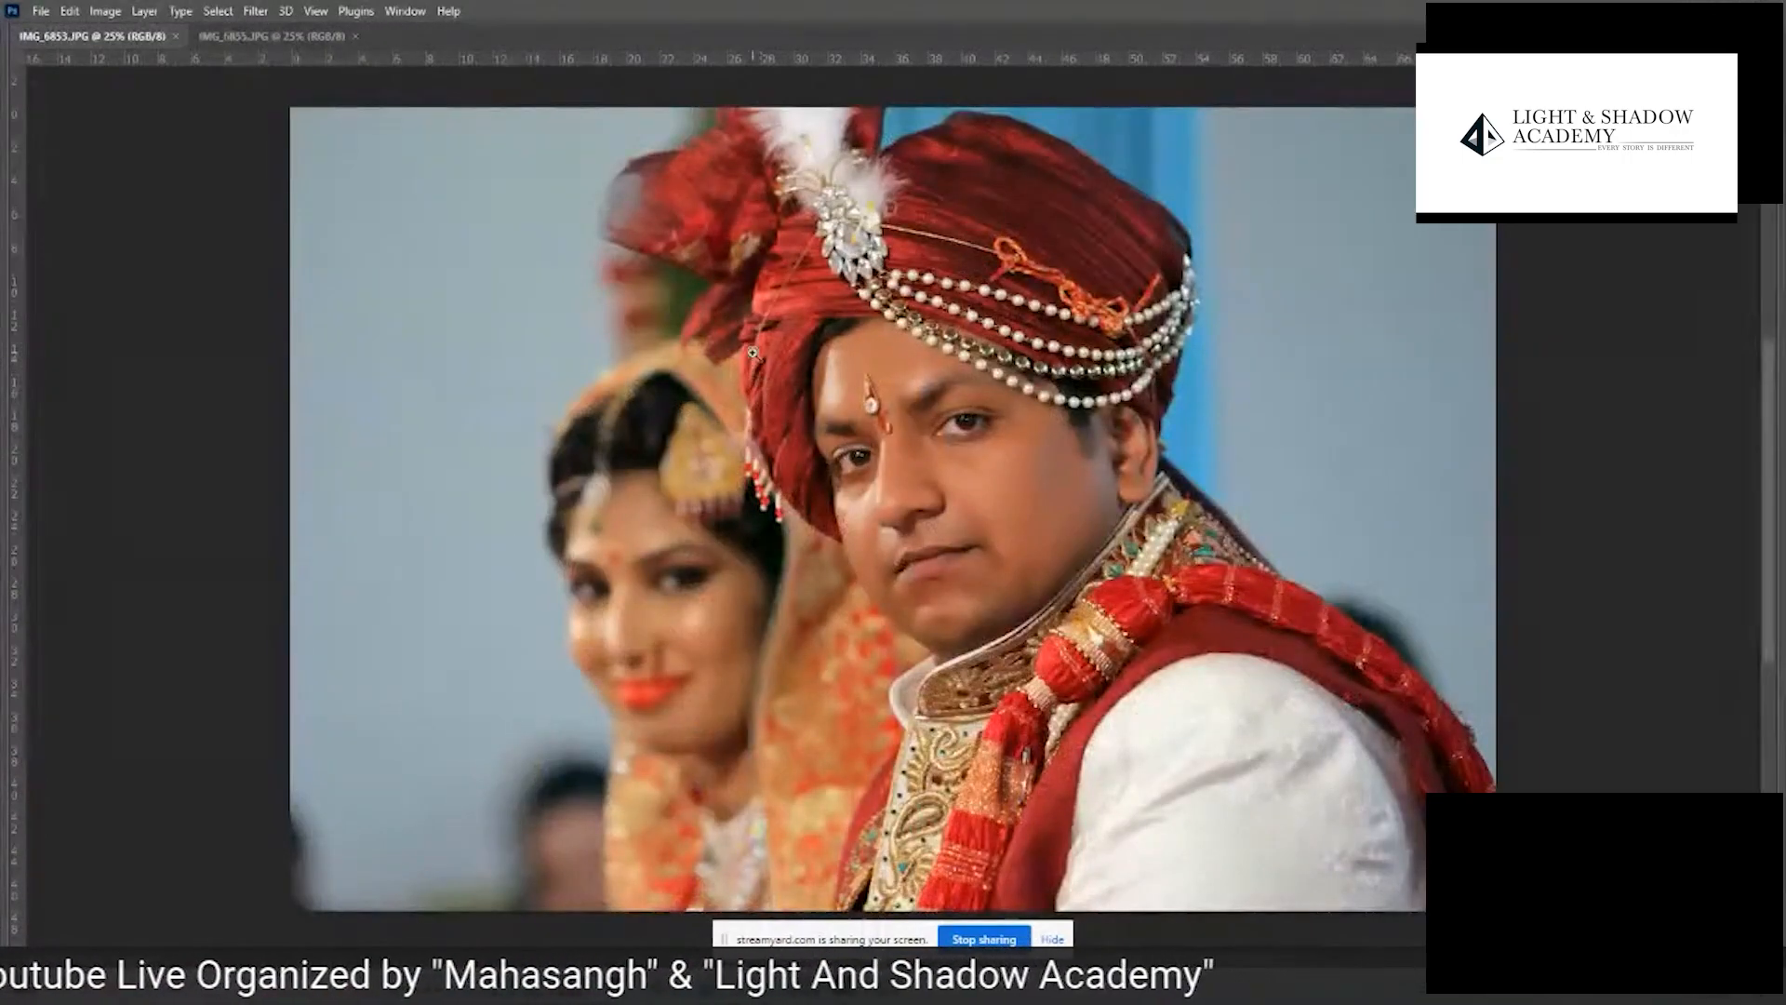
- Arrange IMG_6853.JPG and IMG_6855.JPG side by side with the 2-up Vertical layout
scroll(755, 357, "down", 1)
scroll(754, 355, "up", 1)
scroll(754, 355, "down", 1)
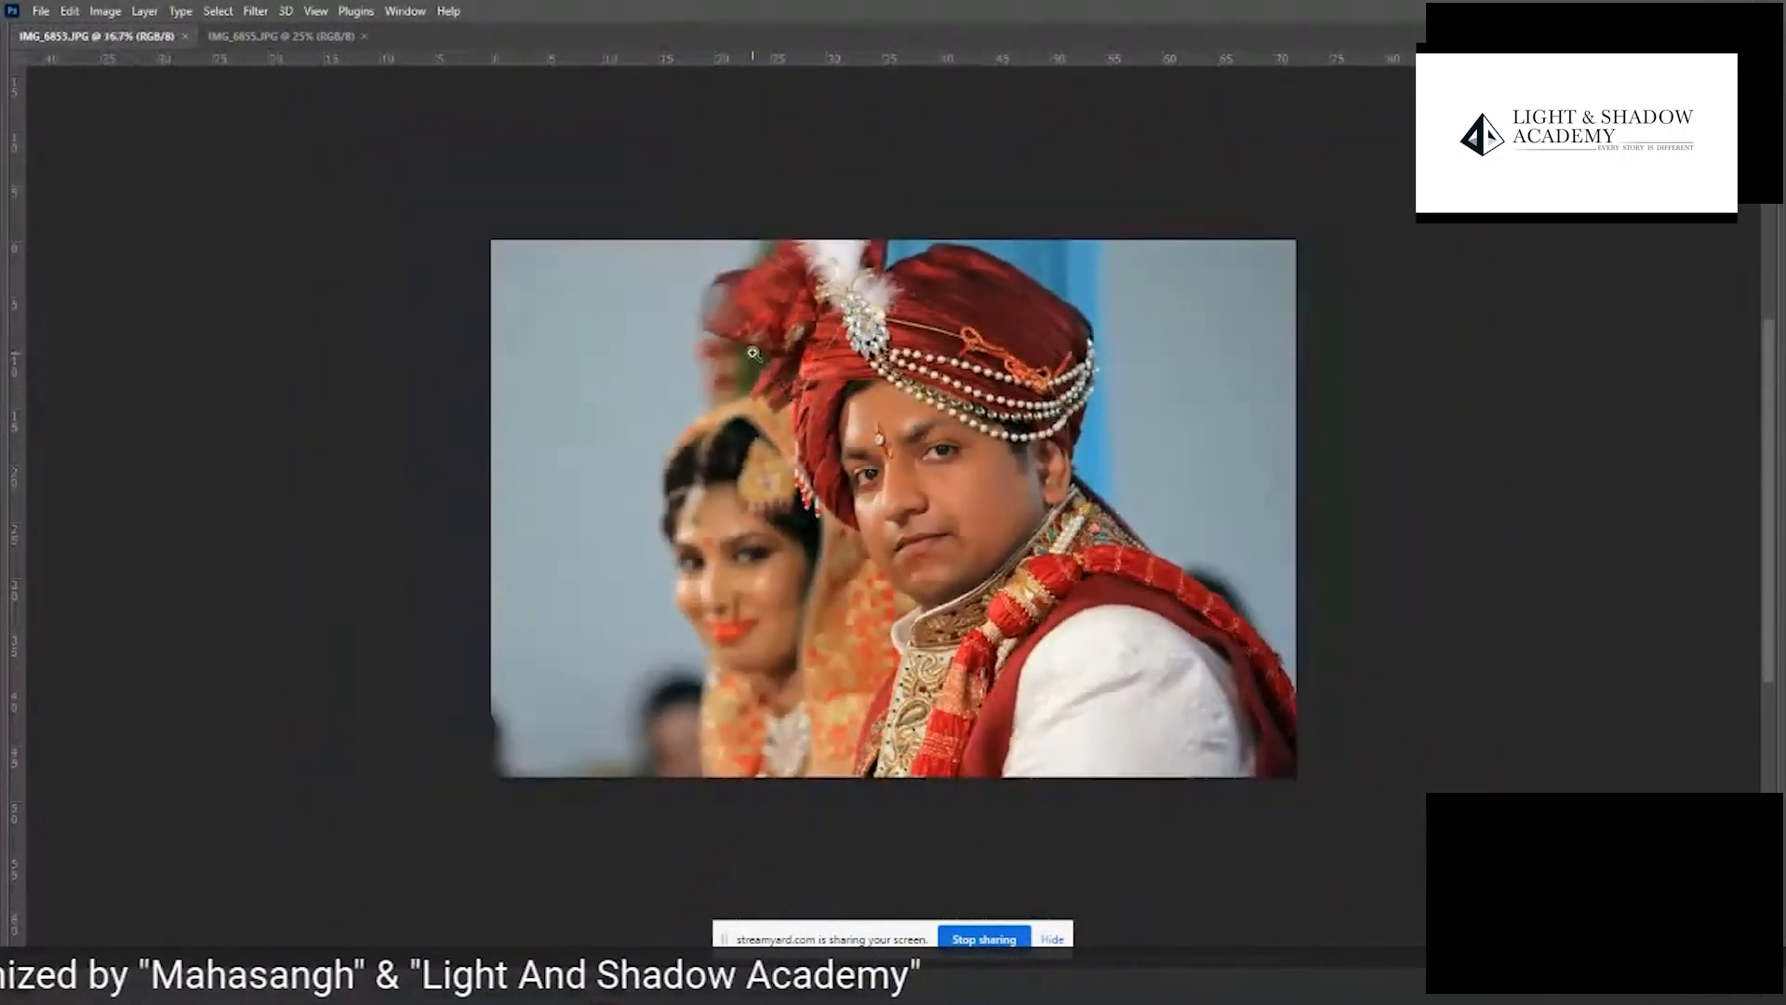
scroll(798, 588, "up", 1)
scroll(826, 599, "down", 1)
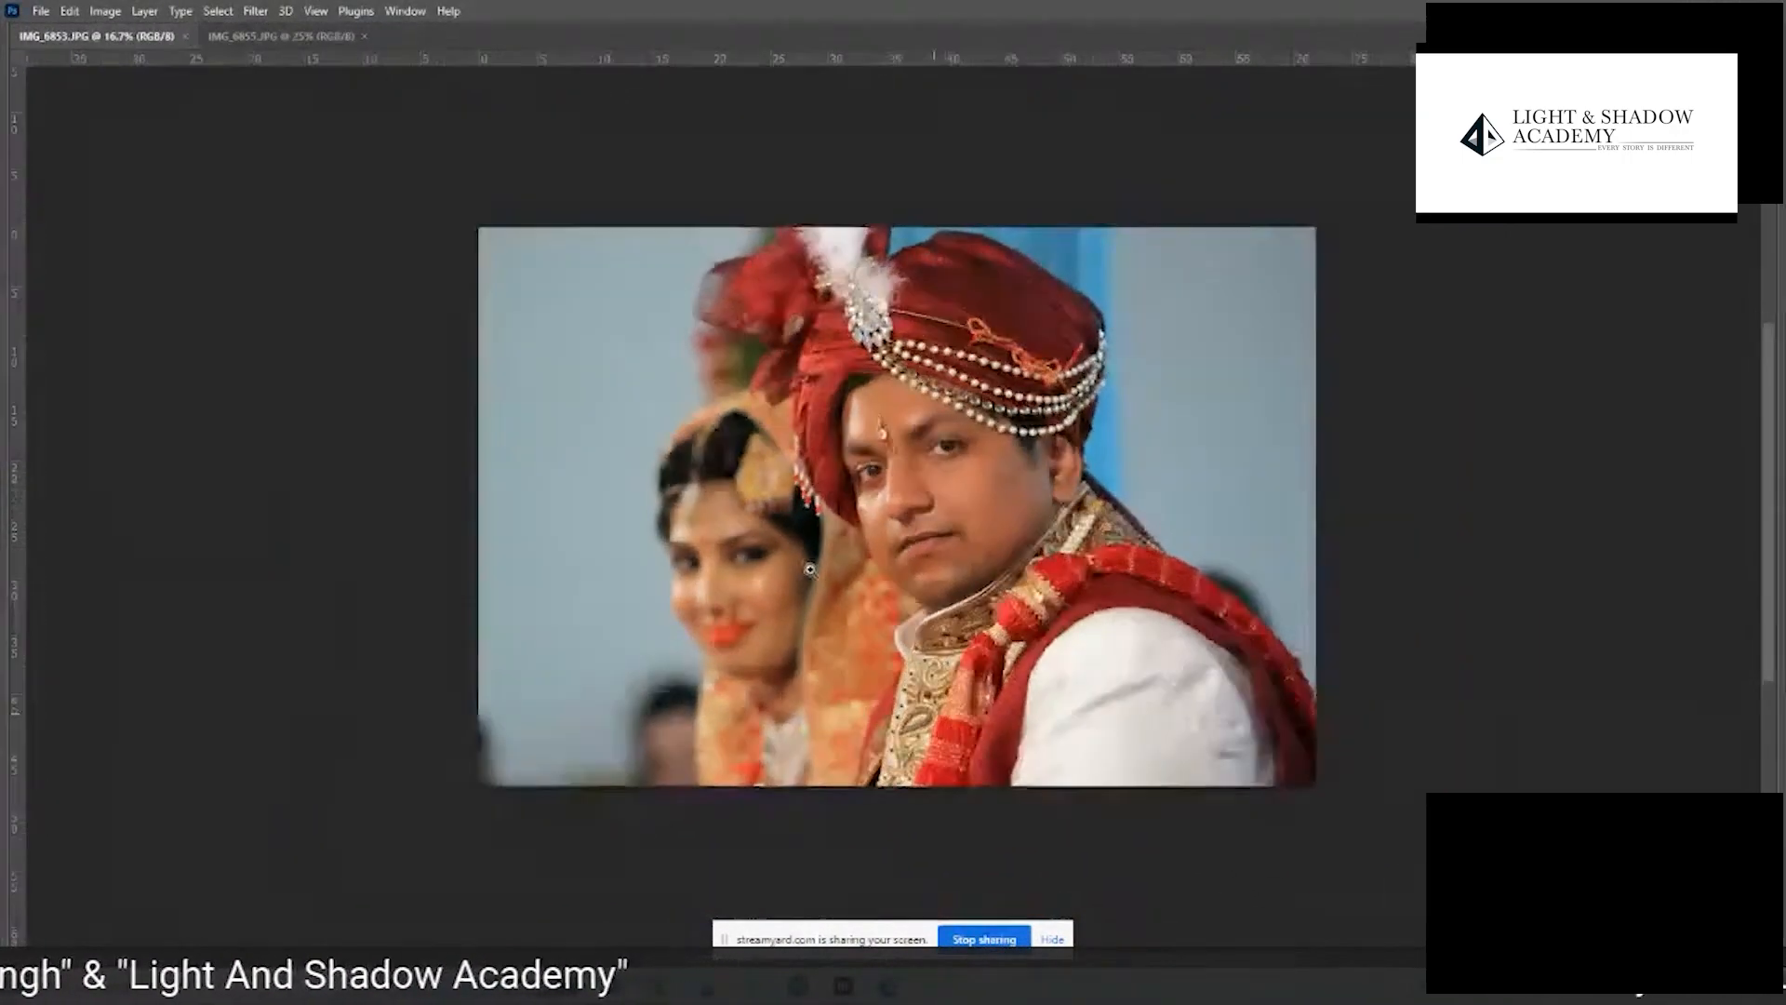
scroll(820, 527, "up", 1)
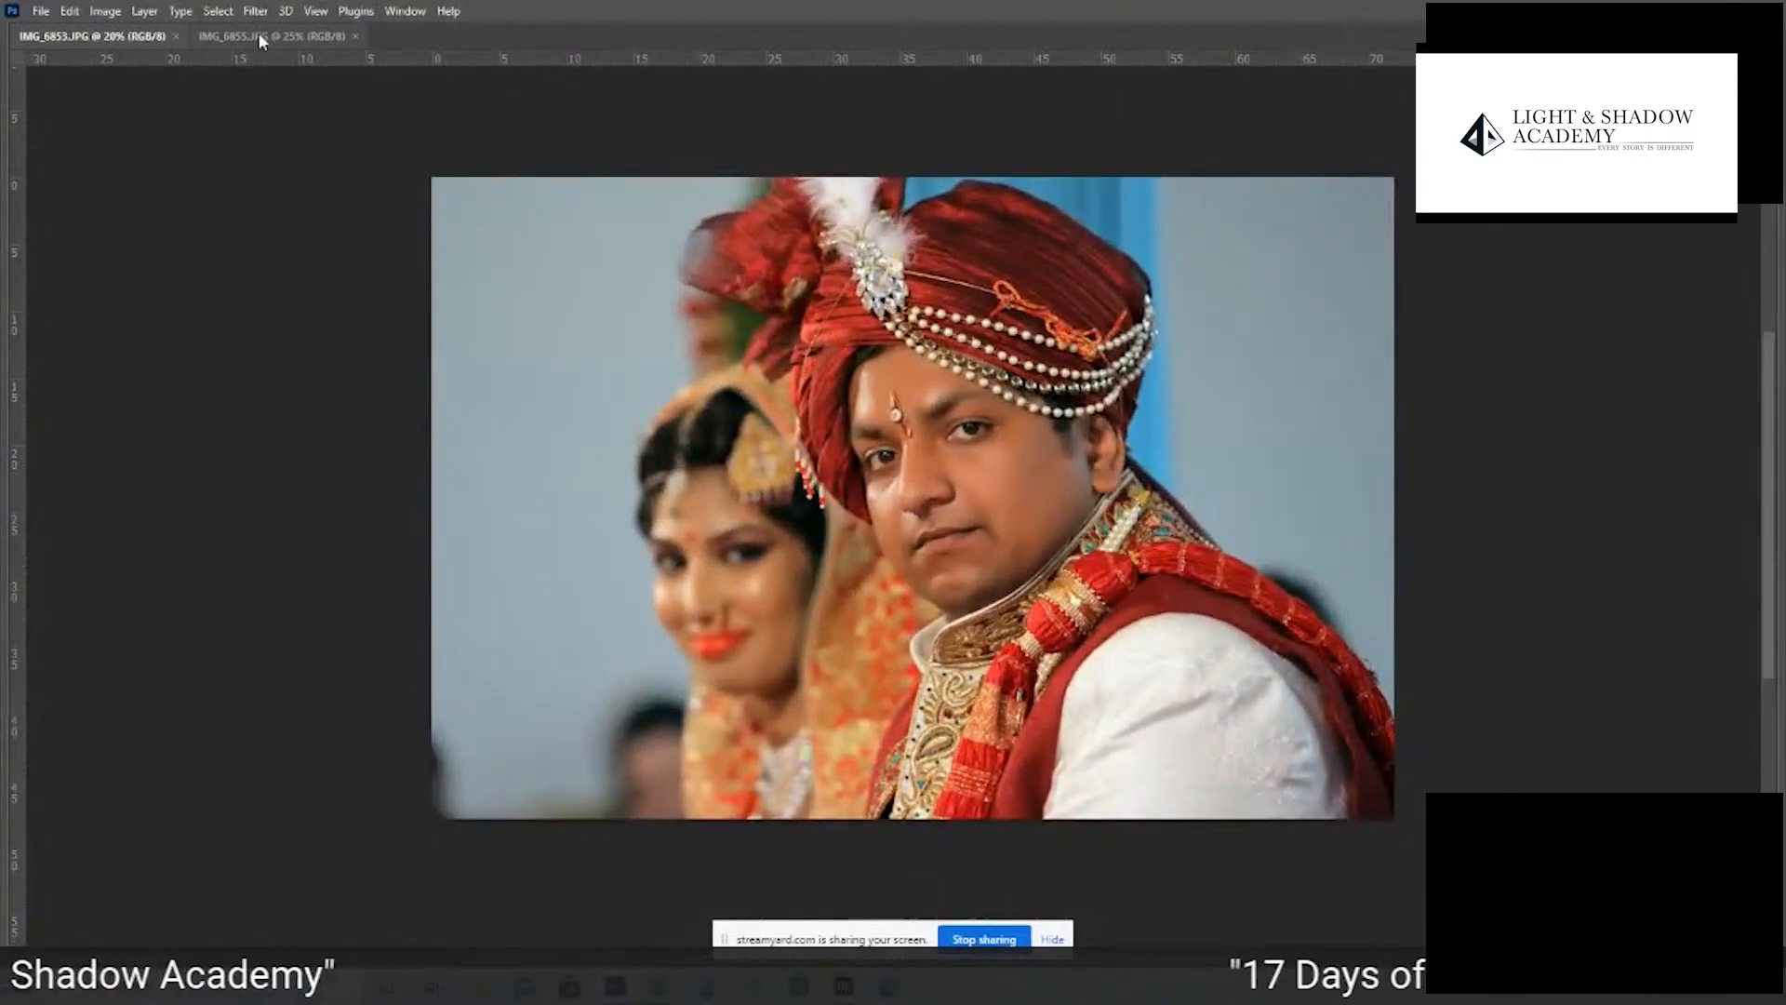
left_click(405, 10)
mouse_move(417, 31)
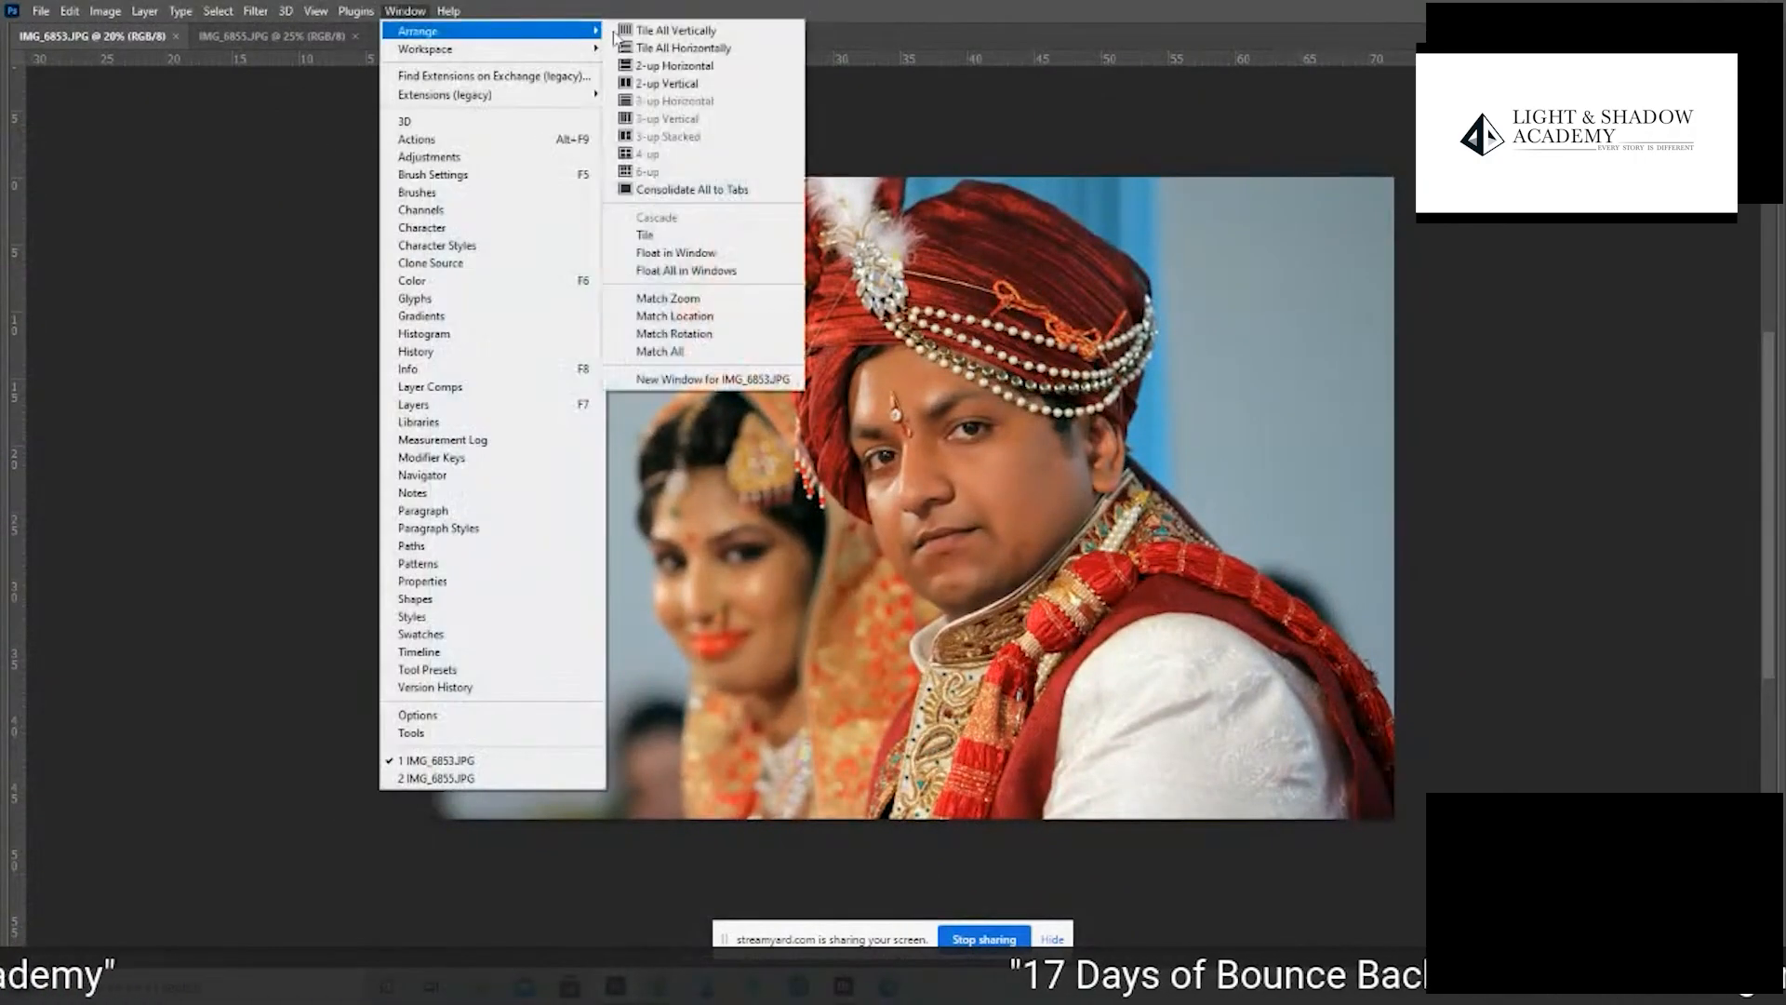
left_click(671, 83)
- Copy the IMG_6855.JPG photo into IMG_6853.JPG as a new layer positioned over the Background, and close IMG_6855.JPG
left_click_drag(1014, 479, 638, 459)
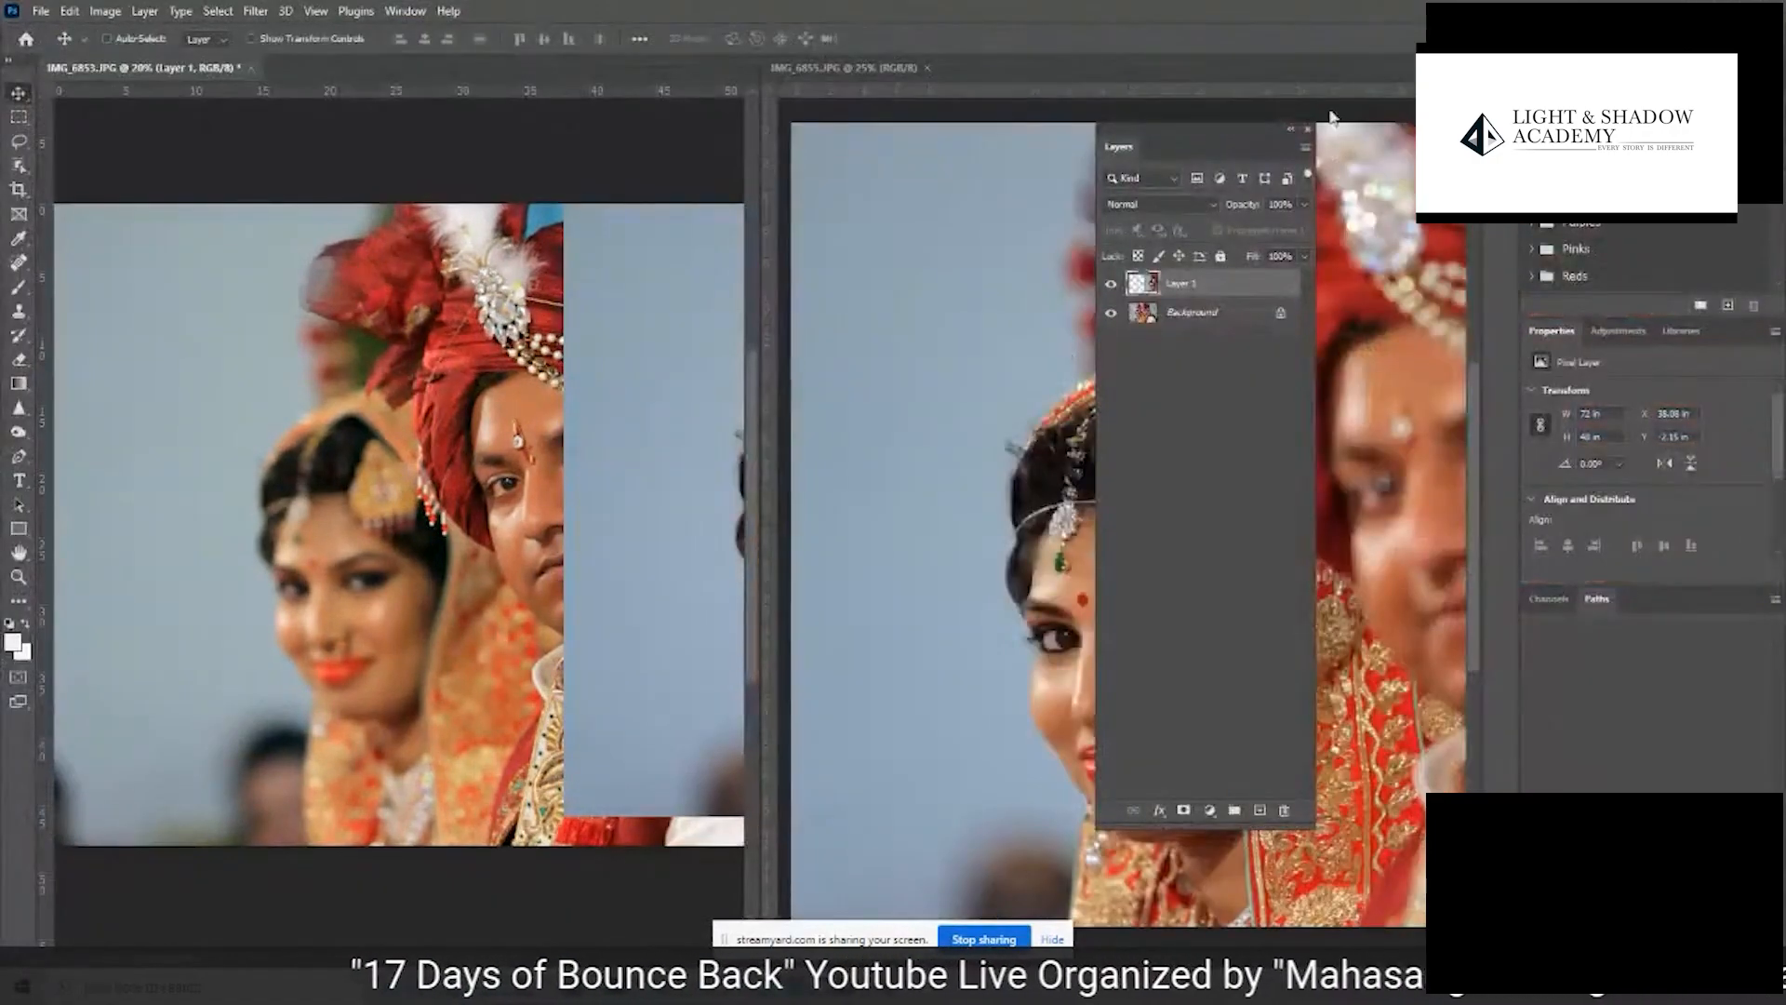
left_click(928, 68)
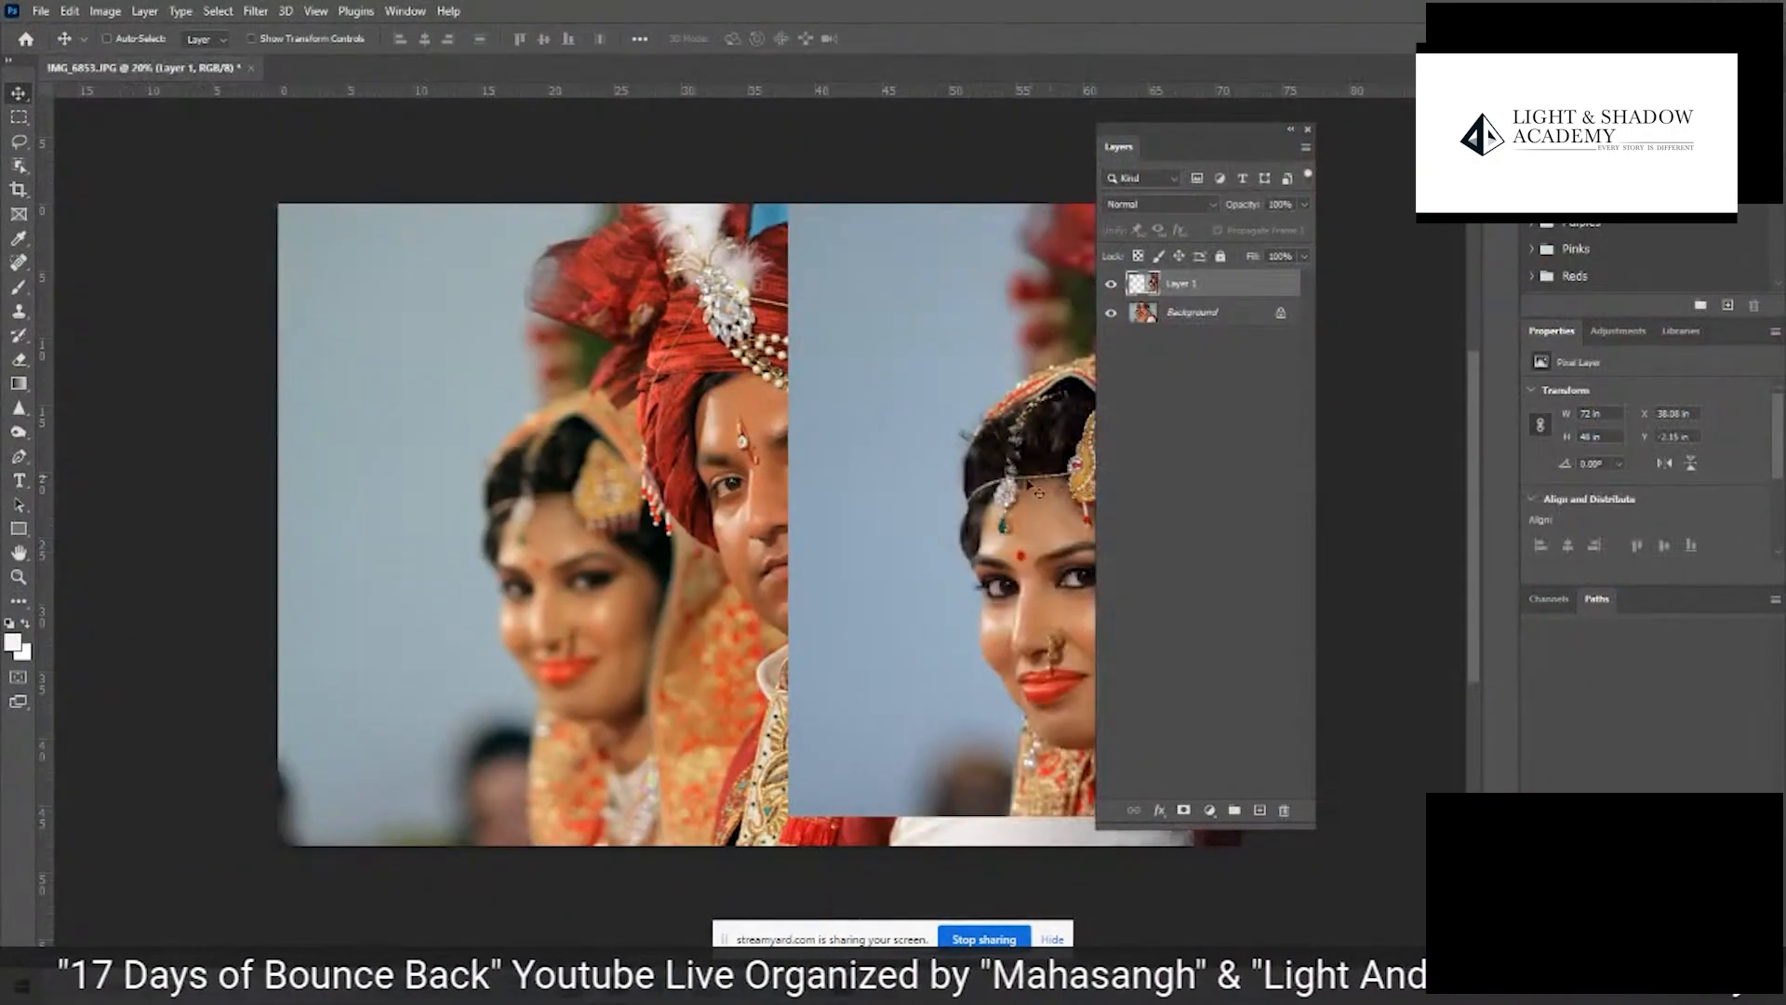
key("Tab")
left_click_drag(996, 538, 503, 558)
key("Tab")
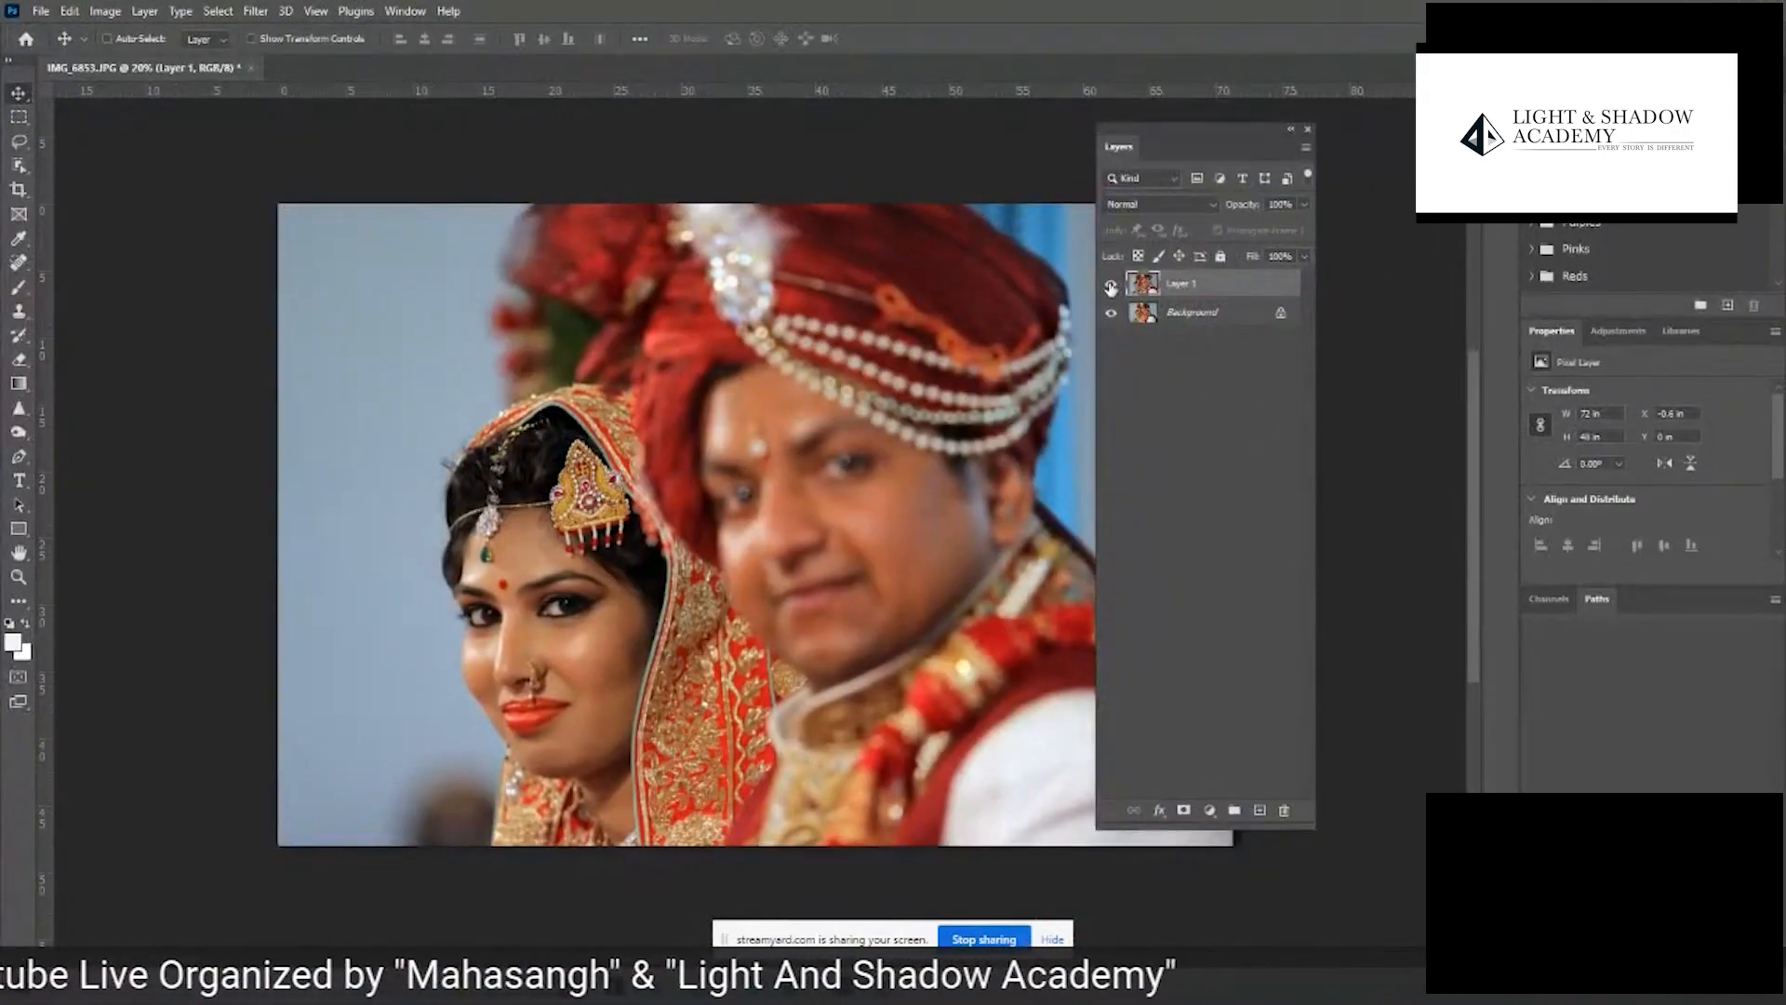
- Compare the framing and focus of the two wedding photos by repeatedly hiding and showing Layer 1
left_click(1111, 285)
left_click(1111, 285)
left_click(1110, 285)
left_click(1111, 285)
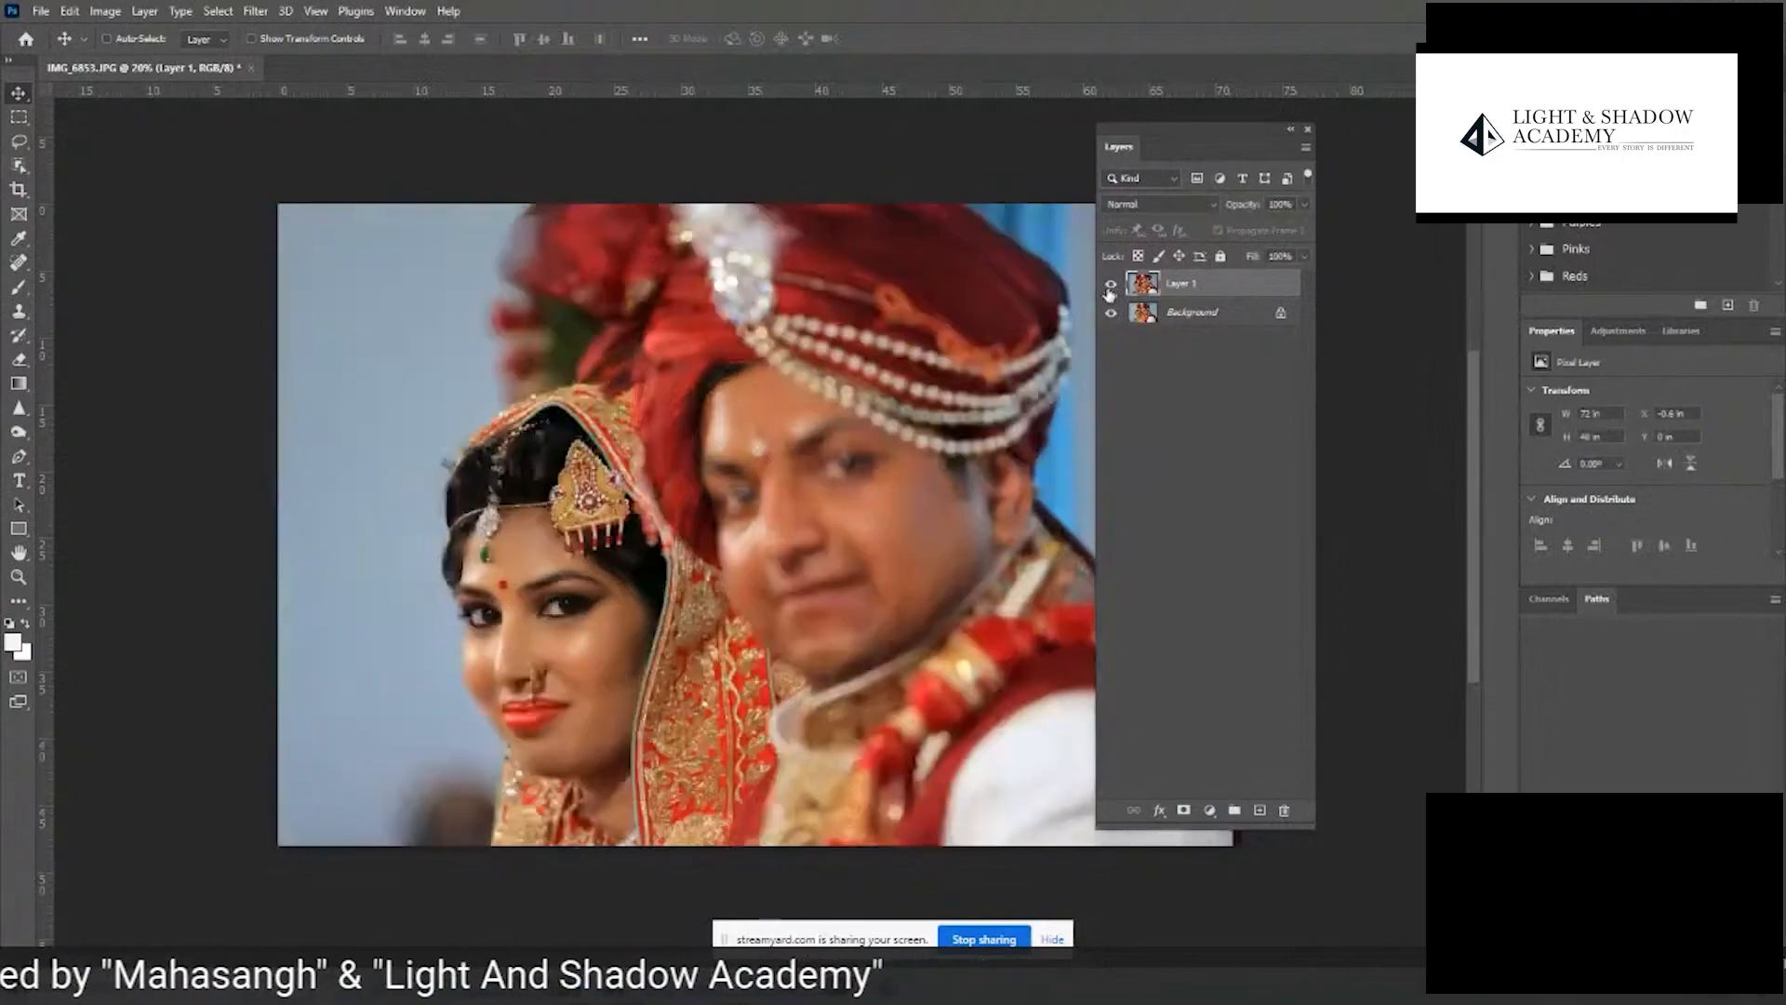
left_click(1111, 285)
left_click(1111, 285)
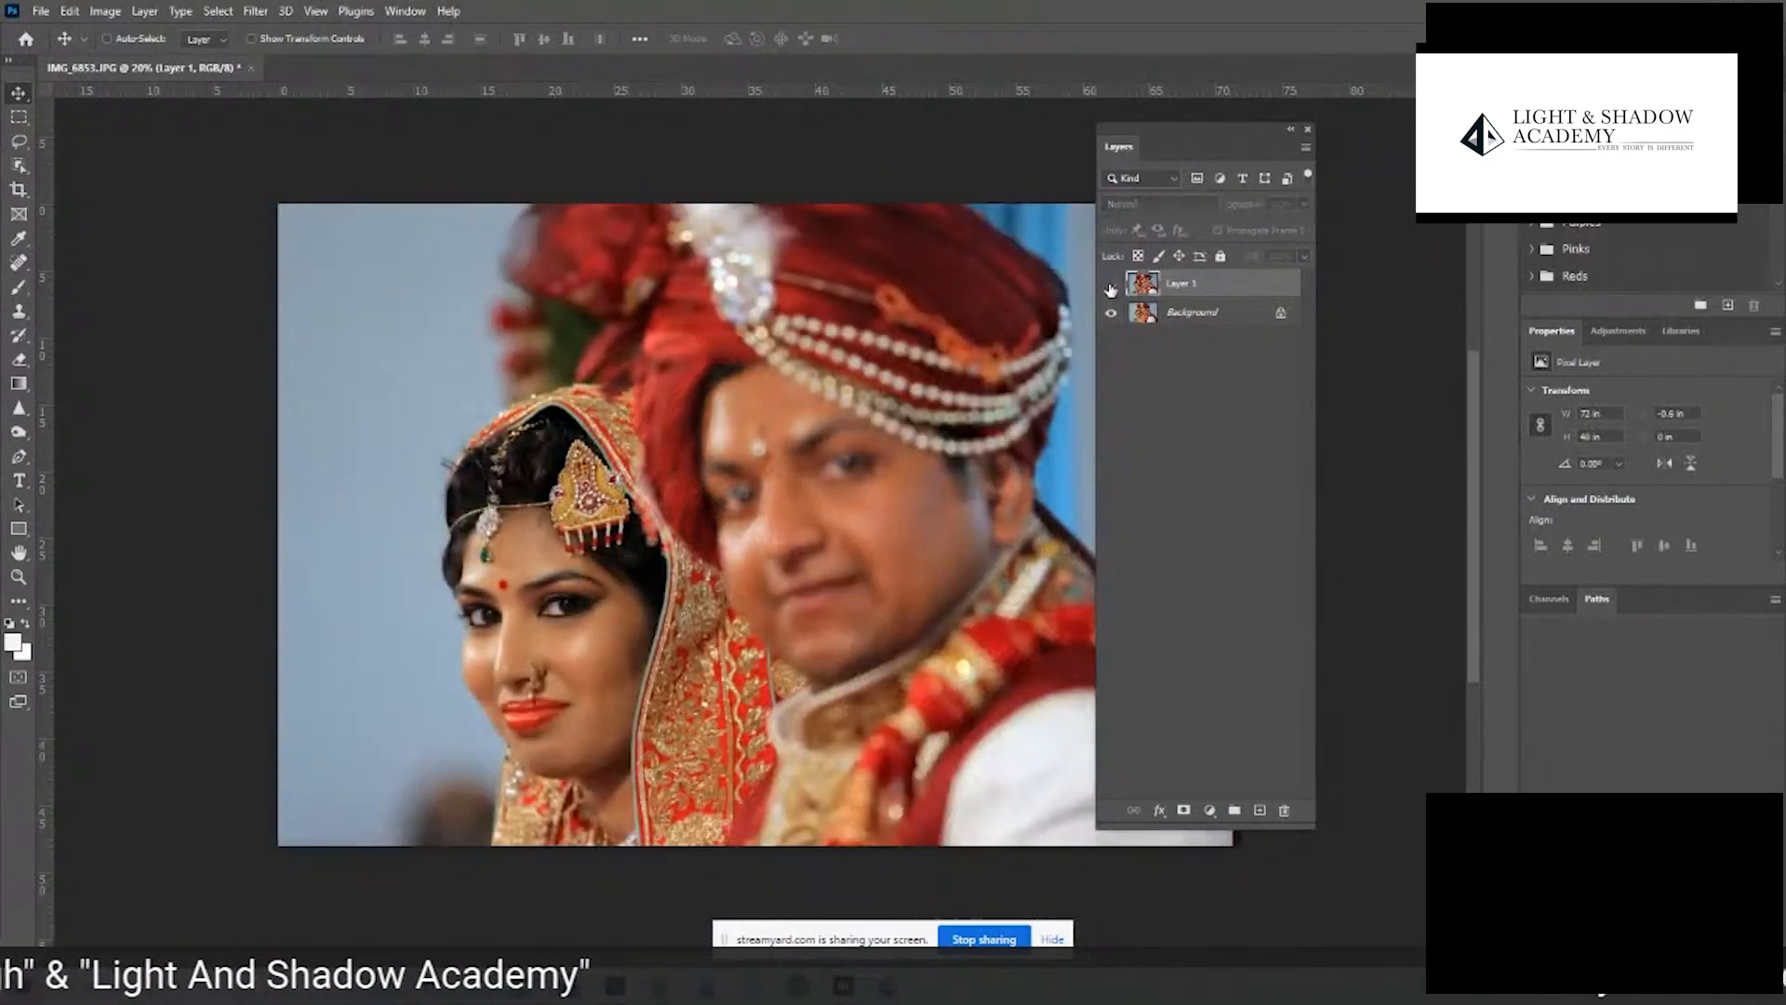
left_click(1111, 284)
left_click(1111, 284)
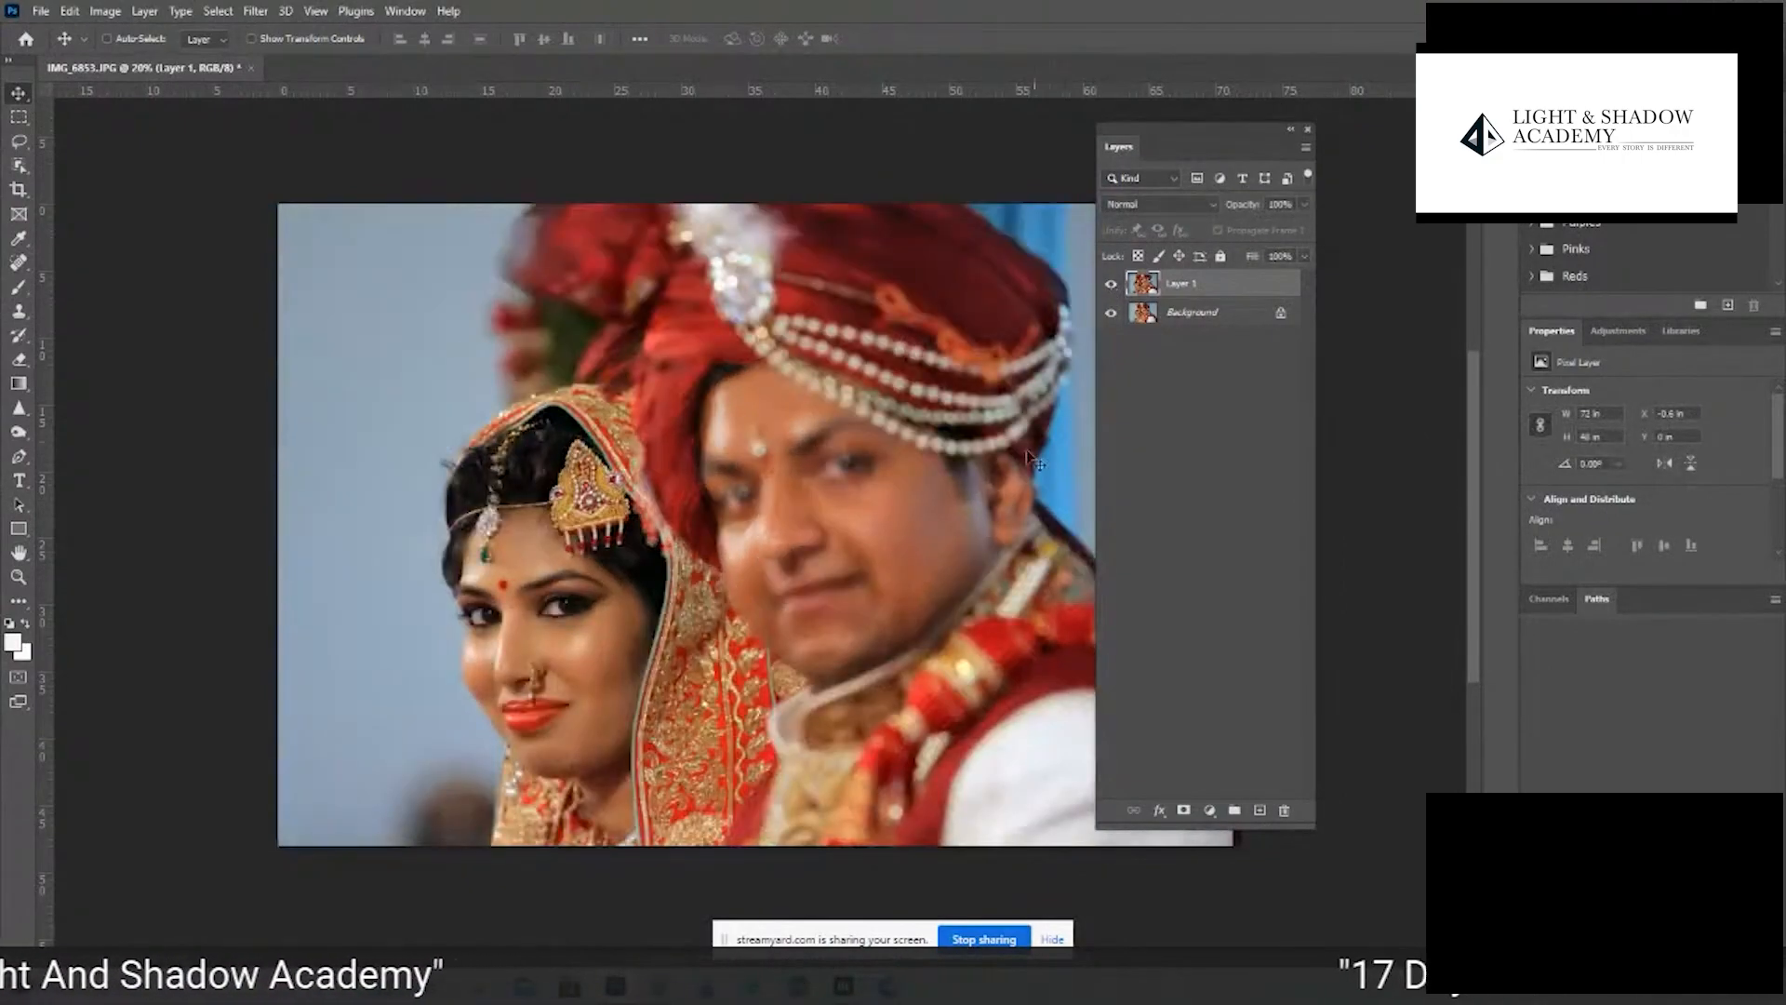
- Auto-align Layer 1 and the Background of the wedding photo using the Auto projection
left_click(1192, 332)
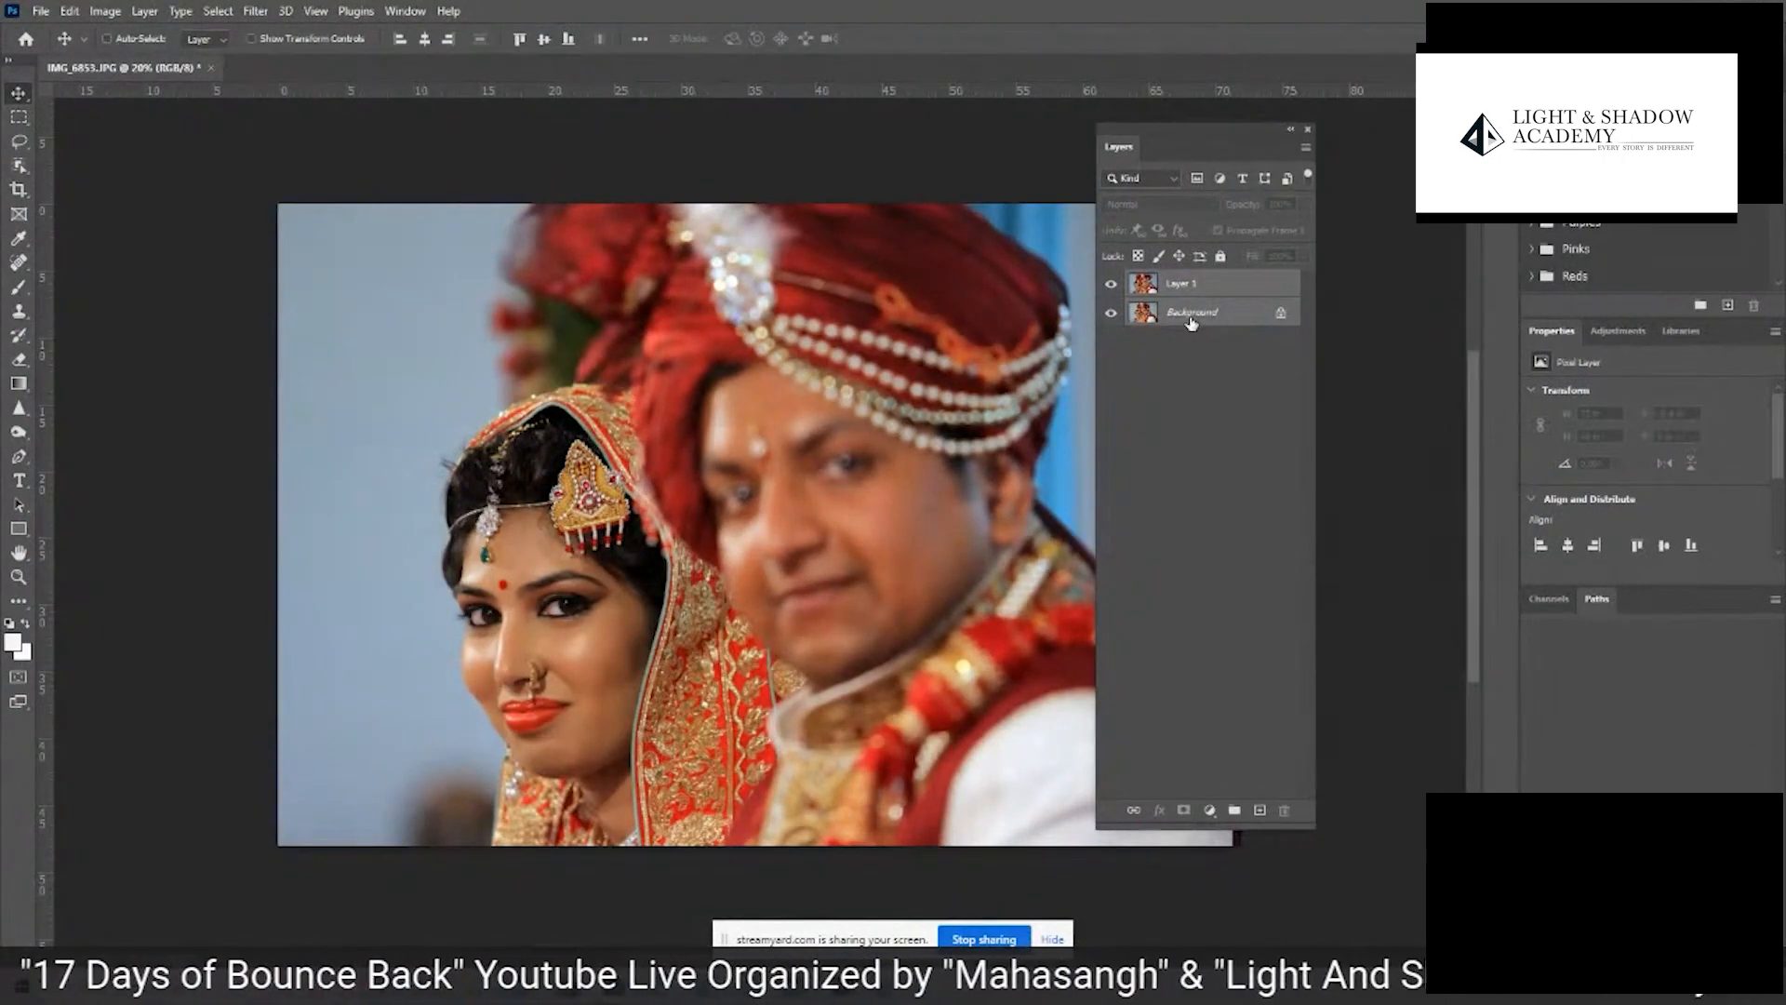
left_click(70, 12)
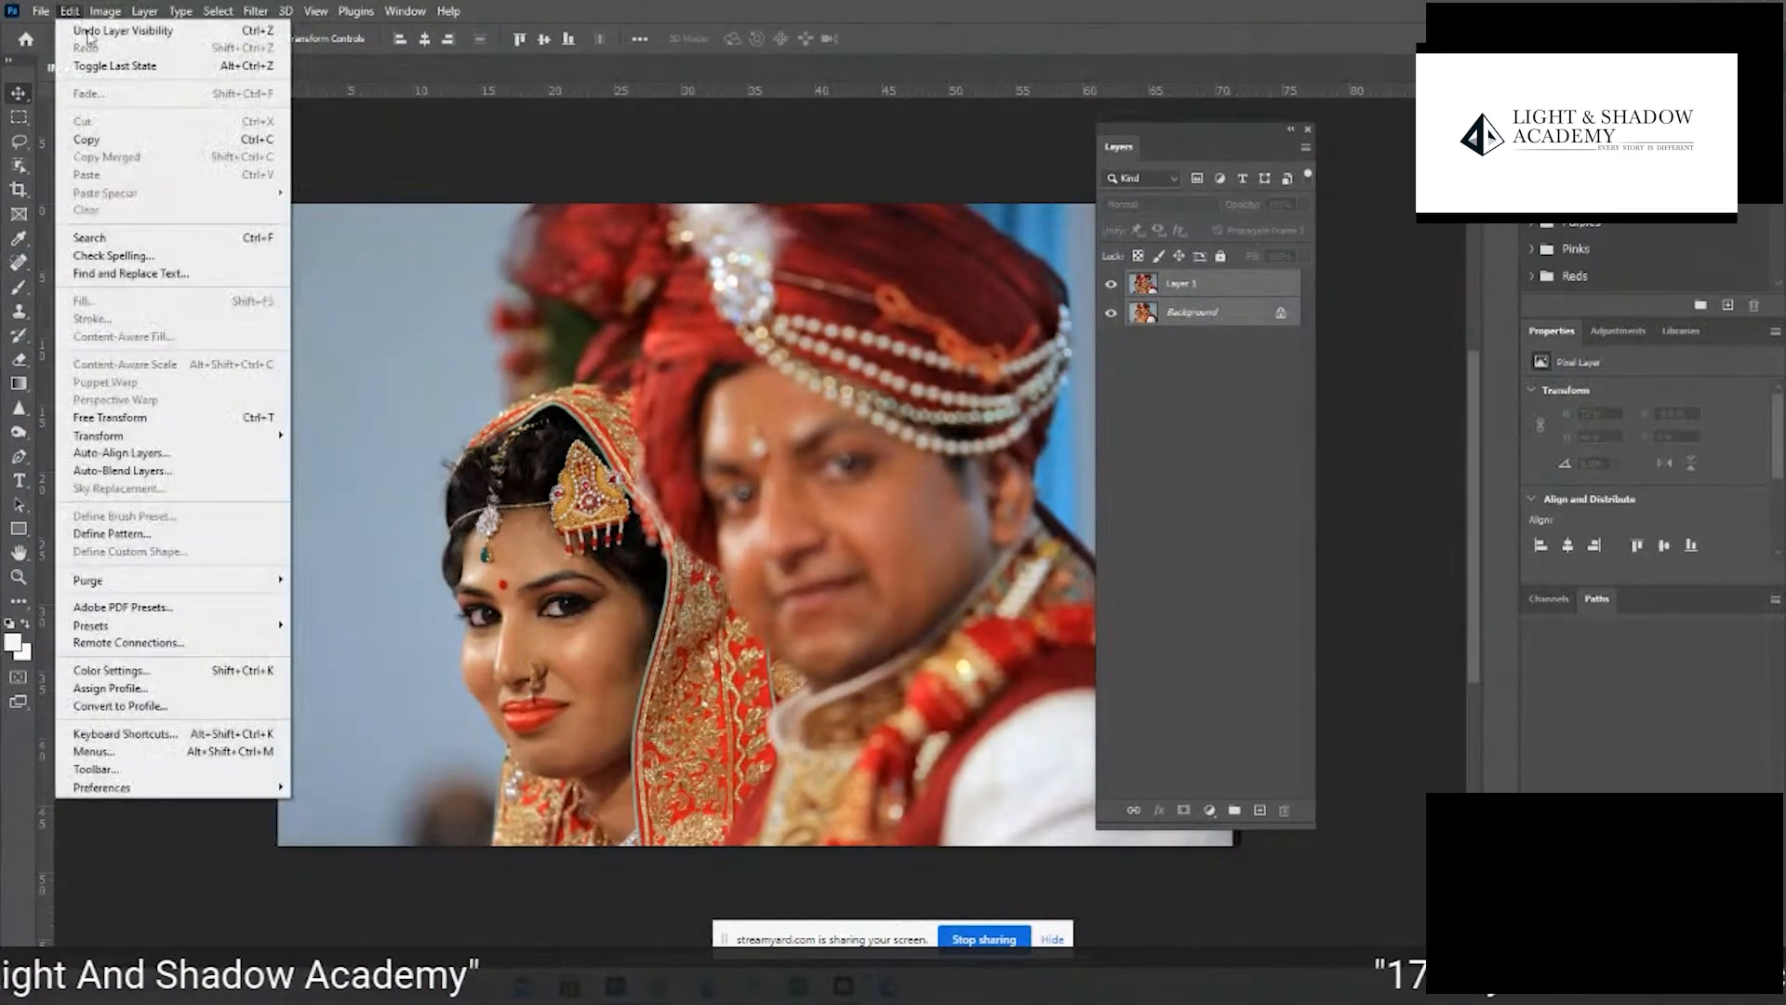
left_click(155, 454)
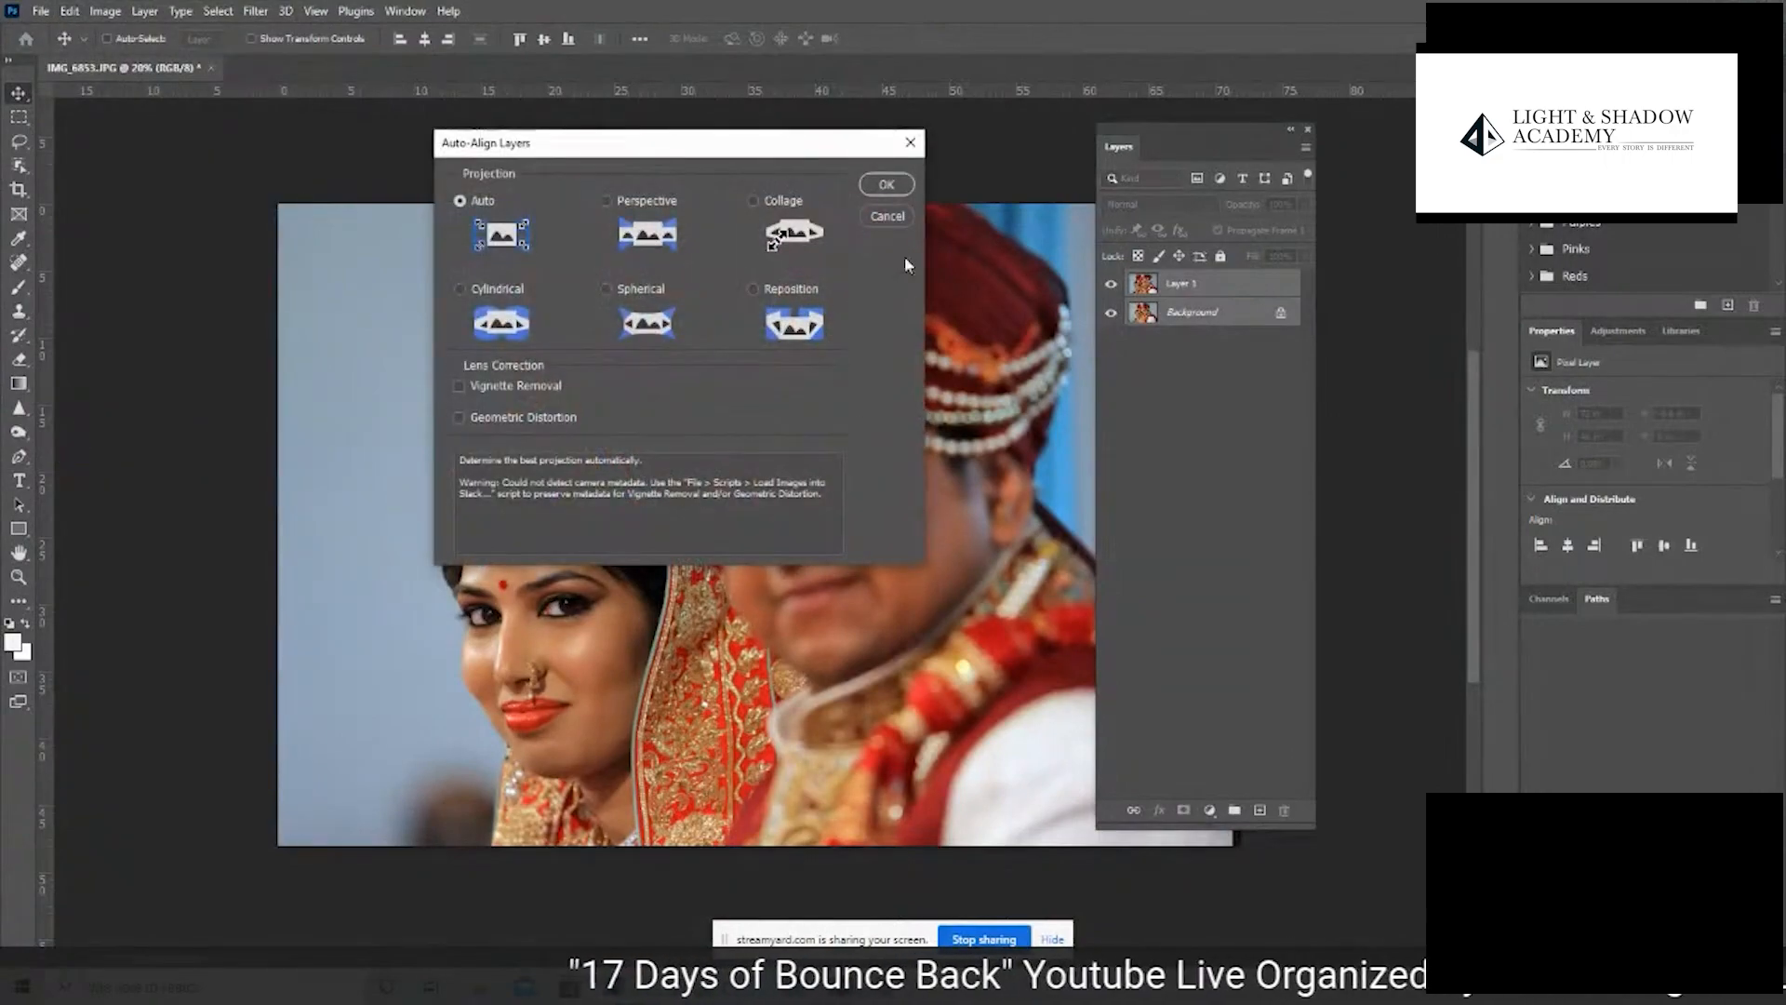
left_click(885, 189)
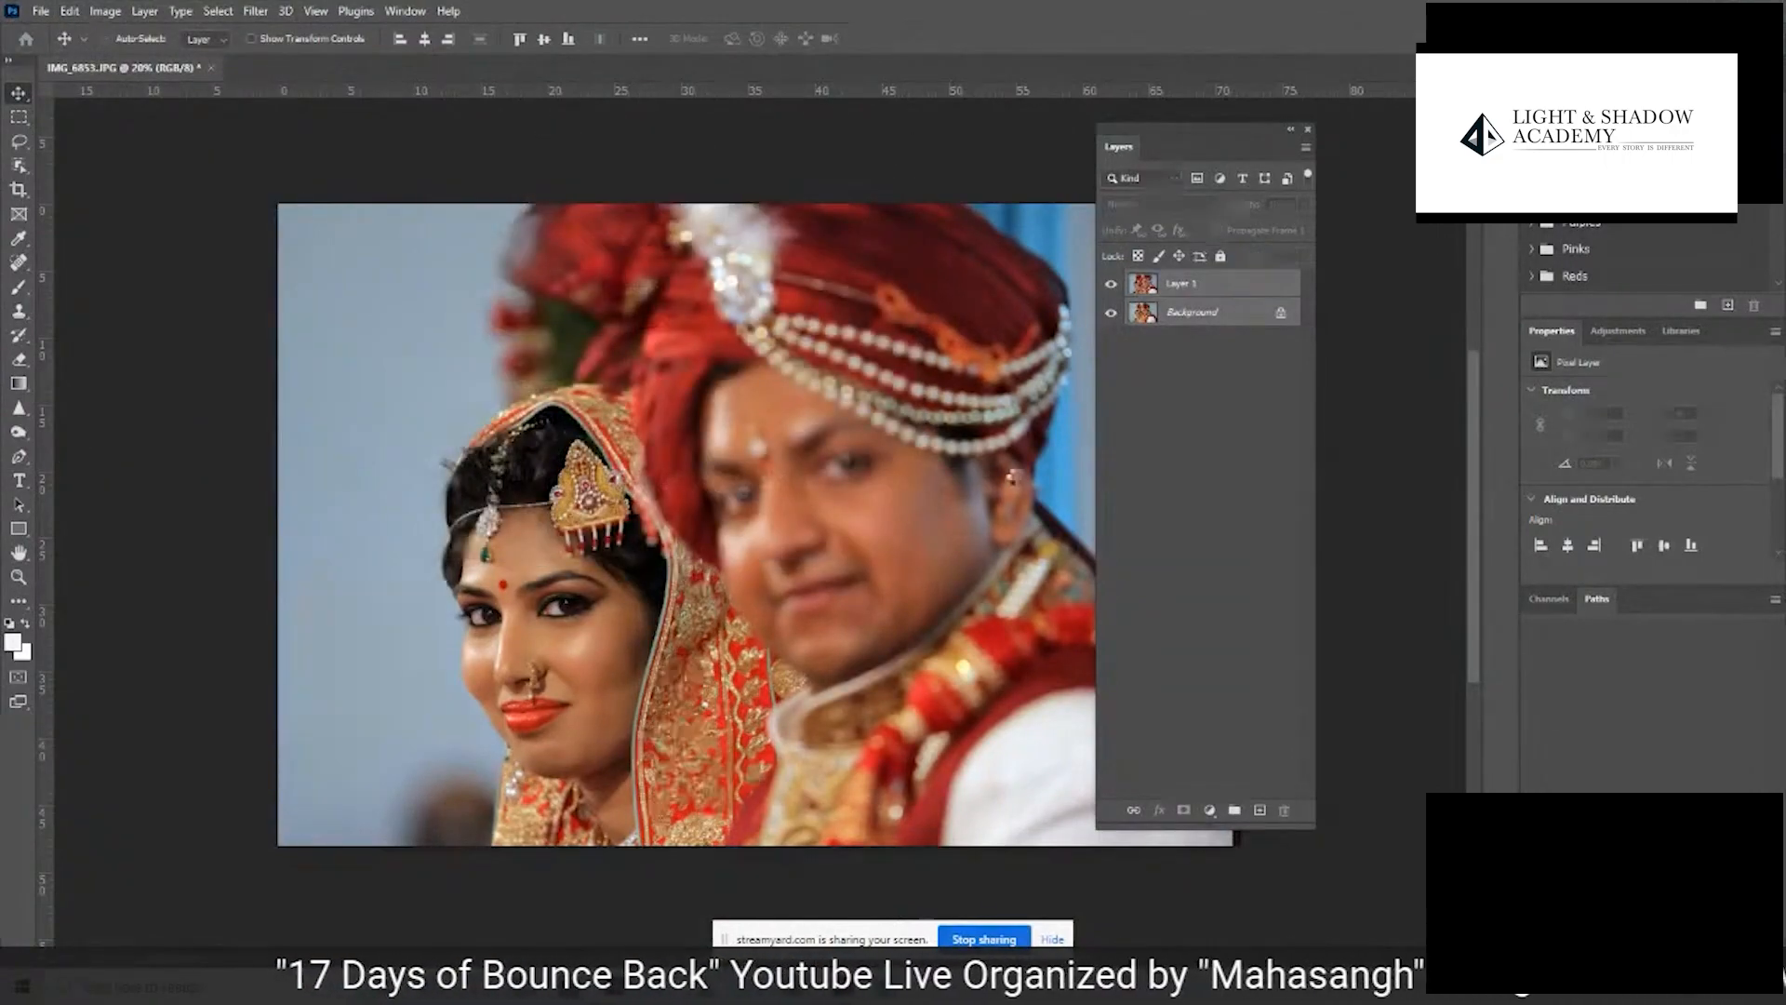
- Move Layer 1 beneath Layer 0 and compare the aligned photos by hiding and showing Layer 0
left_click_drag(1191, 283, 1219, 330)
left_click(1148, 286)
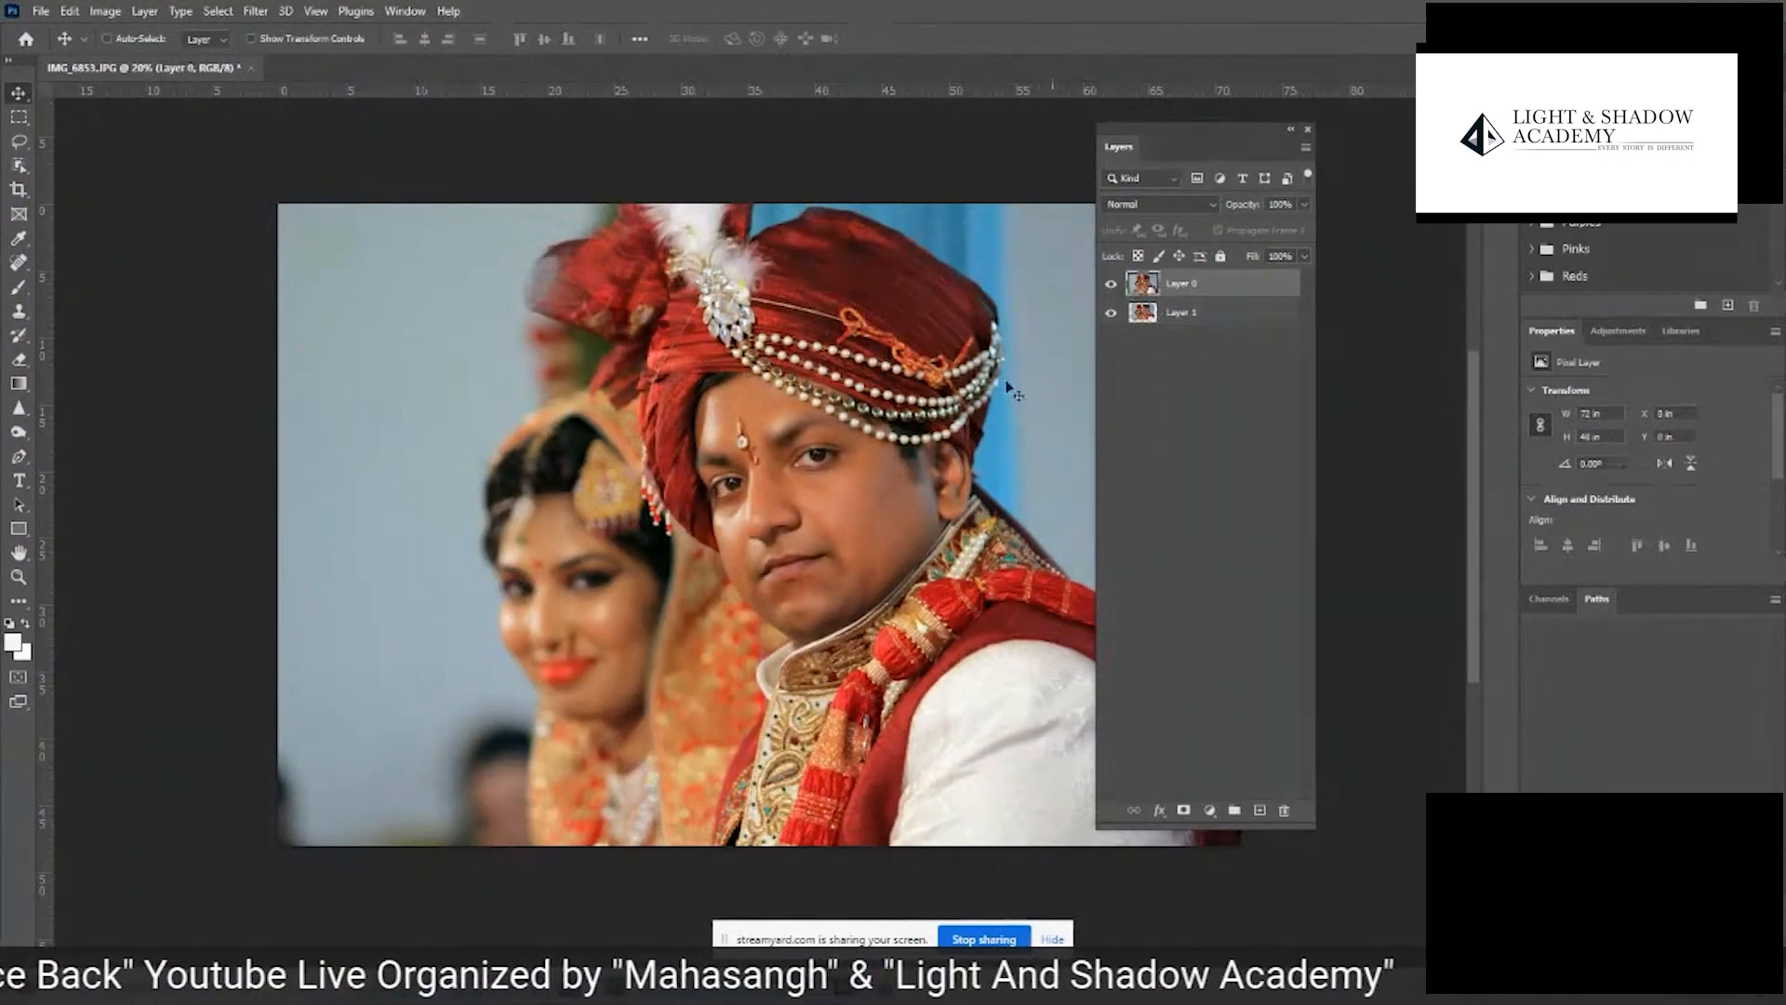
left_click(1111, 284)
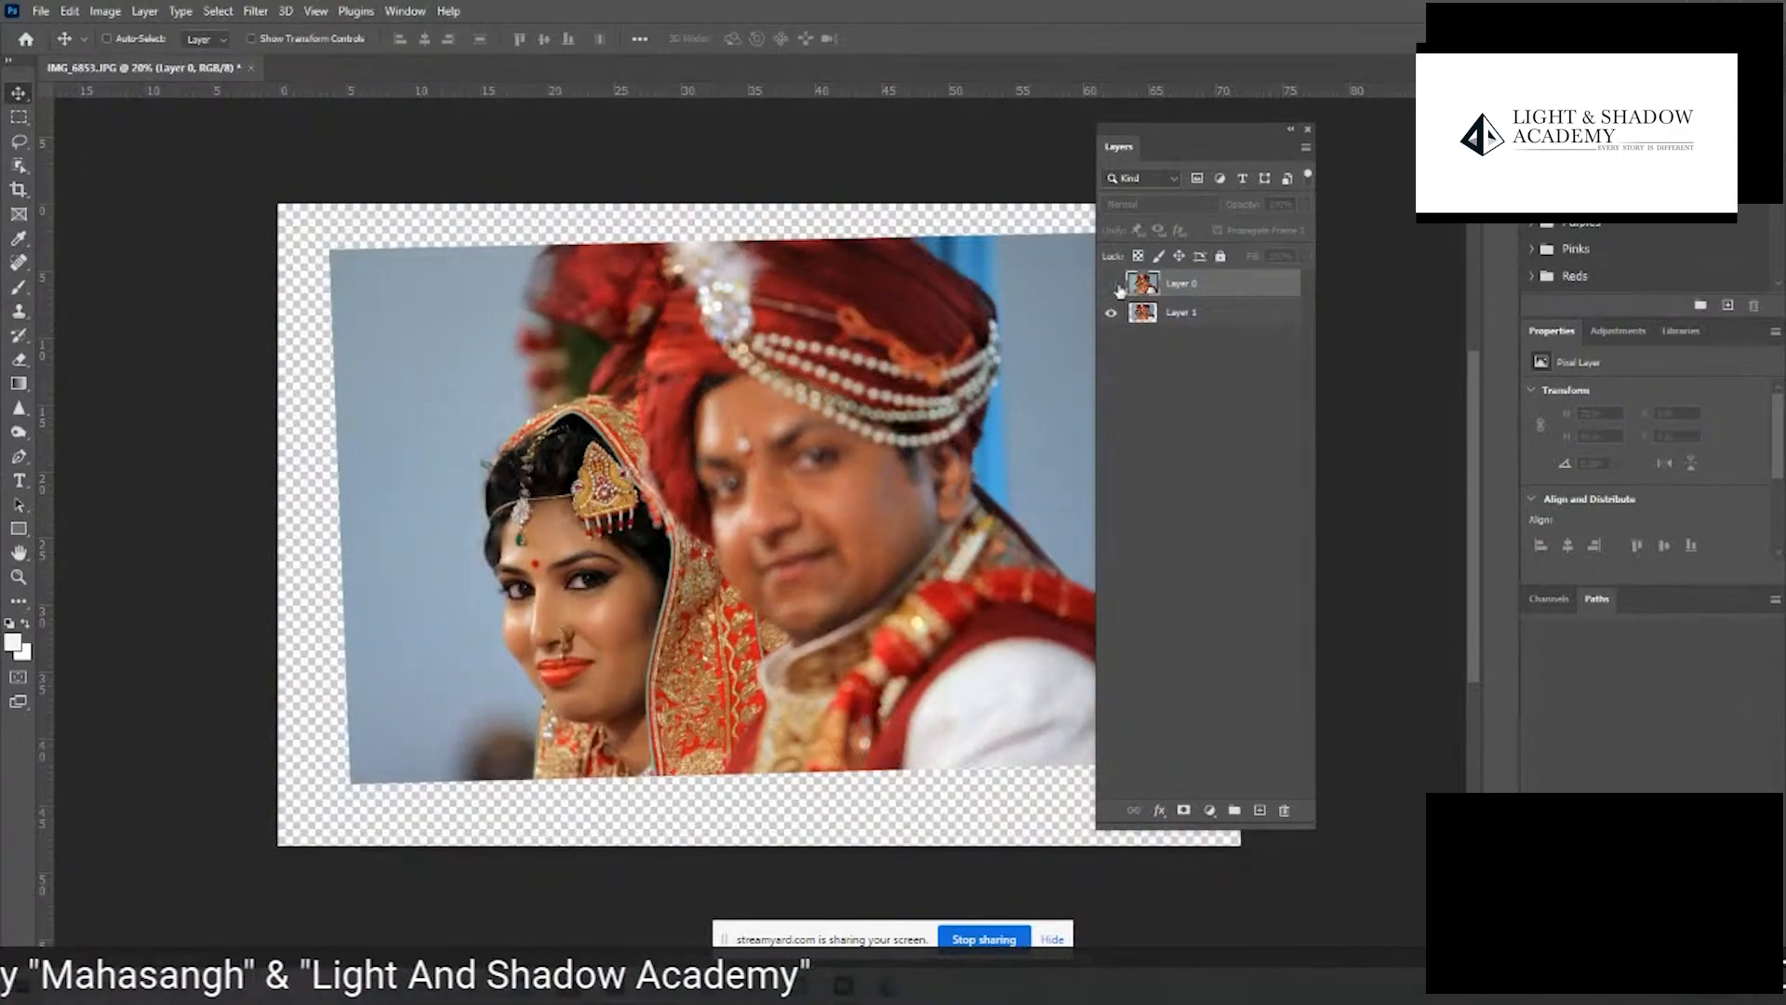
left_click(1114, 284)
- Add a layer mask to Layer 0 and brush black over the bride to reveal her sharp version from Layer 1
left_click(1180, 809)
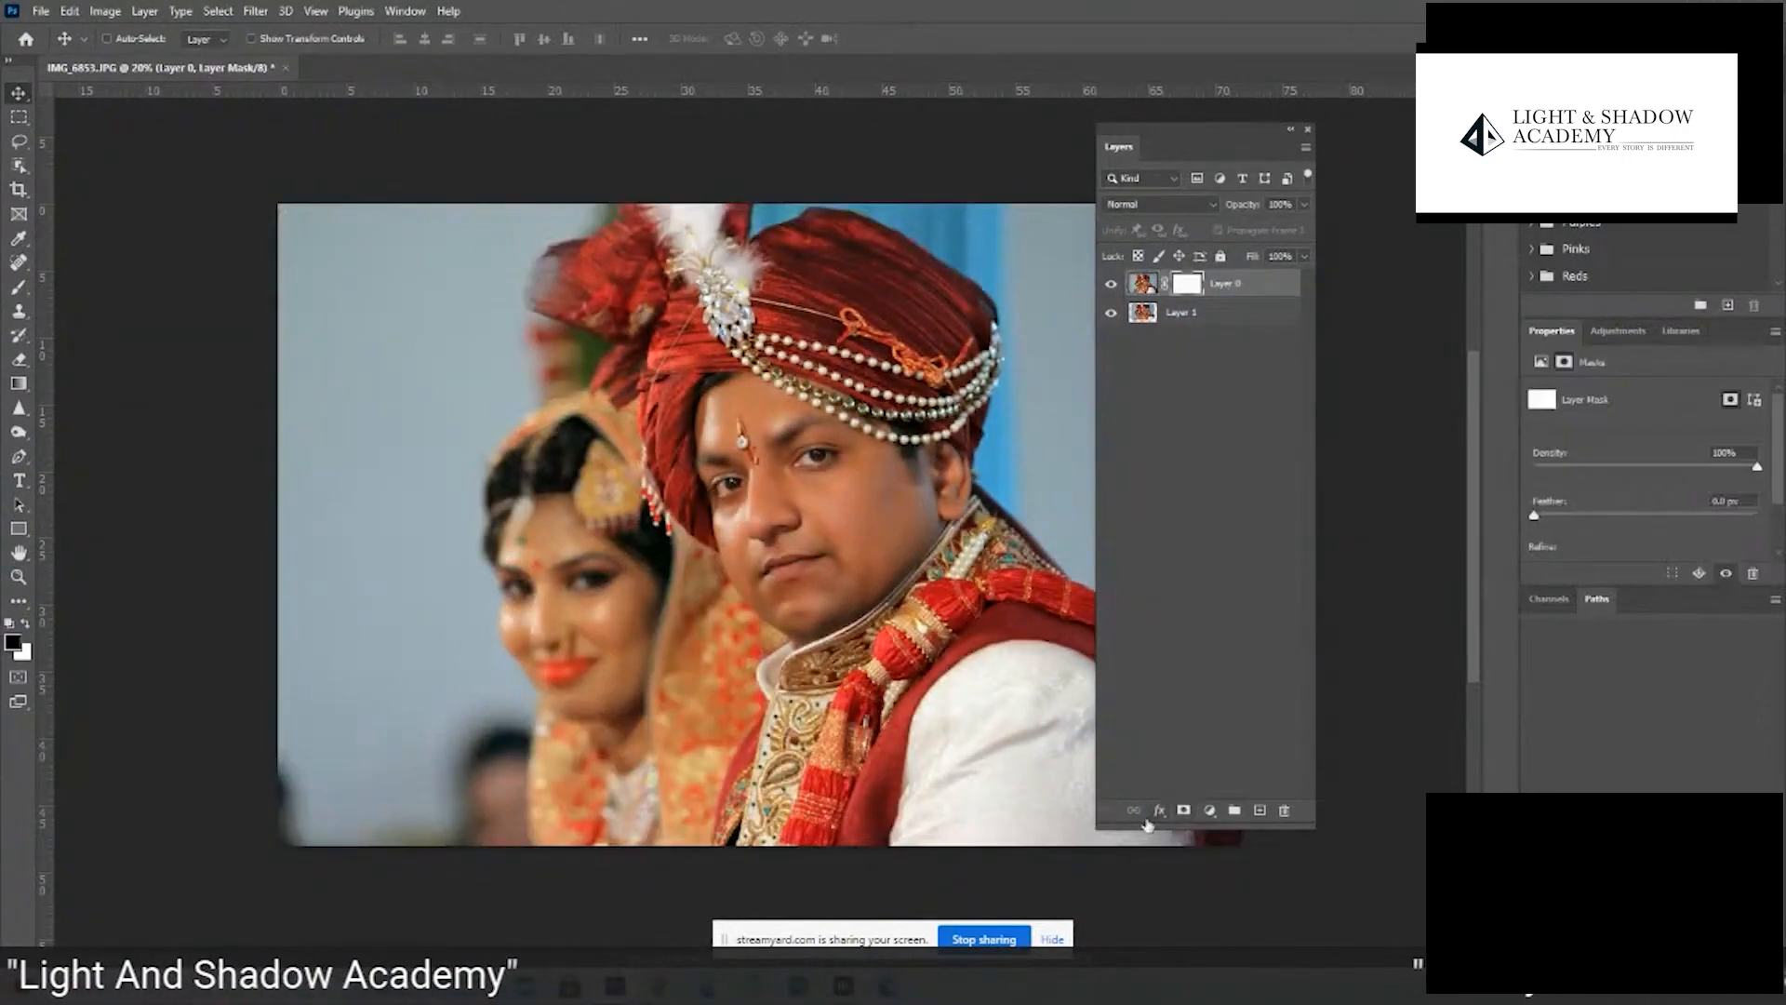
key("b")
mouse_move(595, 568)
left_mouse_down()
mouse_move(630, 634)
mouse_move(581, 634)
mouse_move(571, 432)
mouse_move(520, 503)
mouse_move(541, 593)
mouse_move(604, 663)
mouse_move(630, 615)
mouse_move(625, 531)
mouse_move(593, 478)
mouse_move(611, 555)
mouse_move(600, 670)
left_mouse_up()
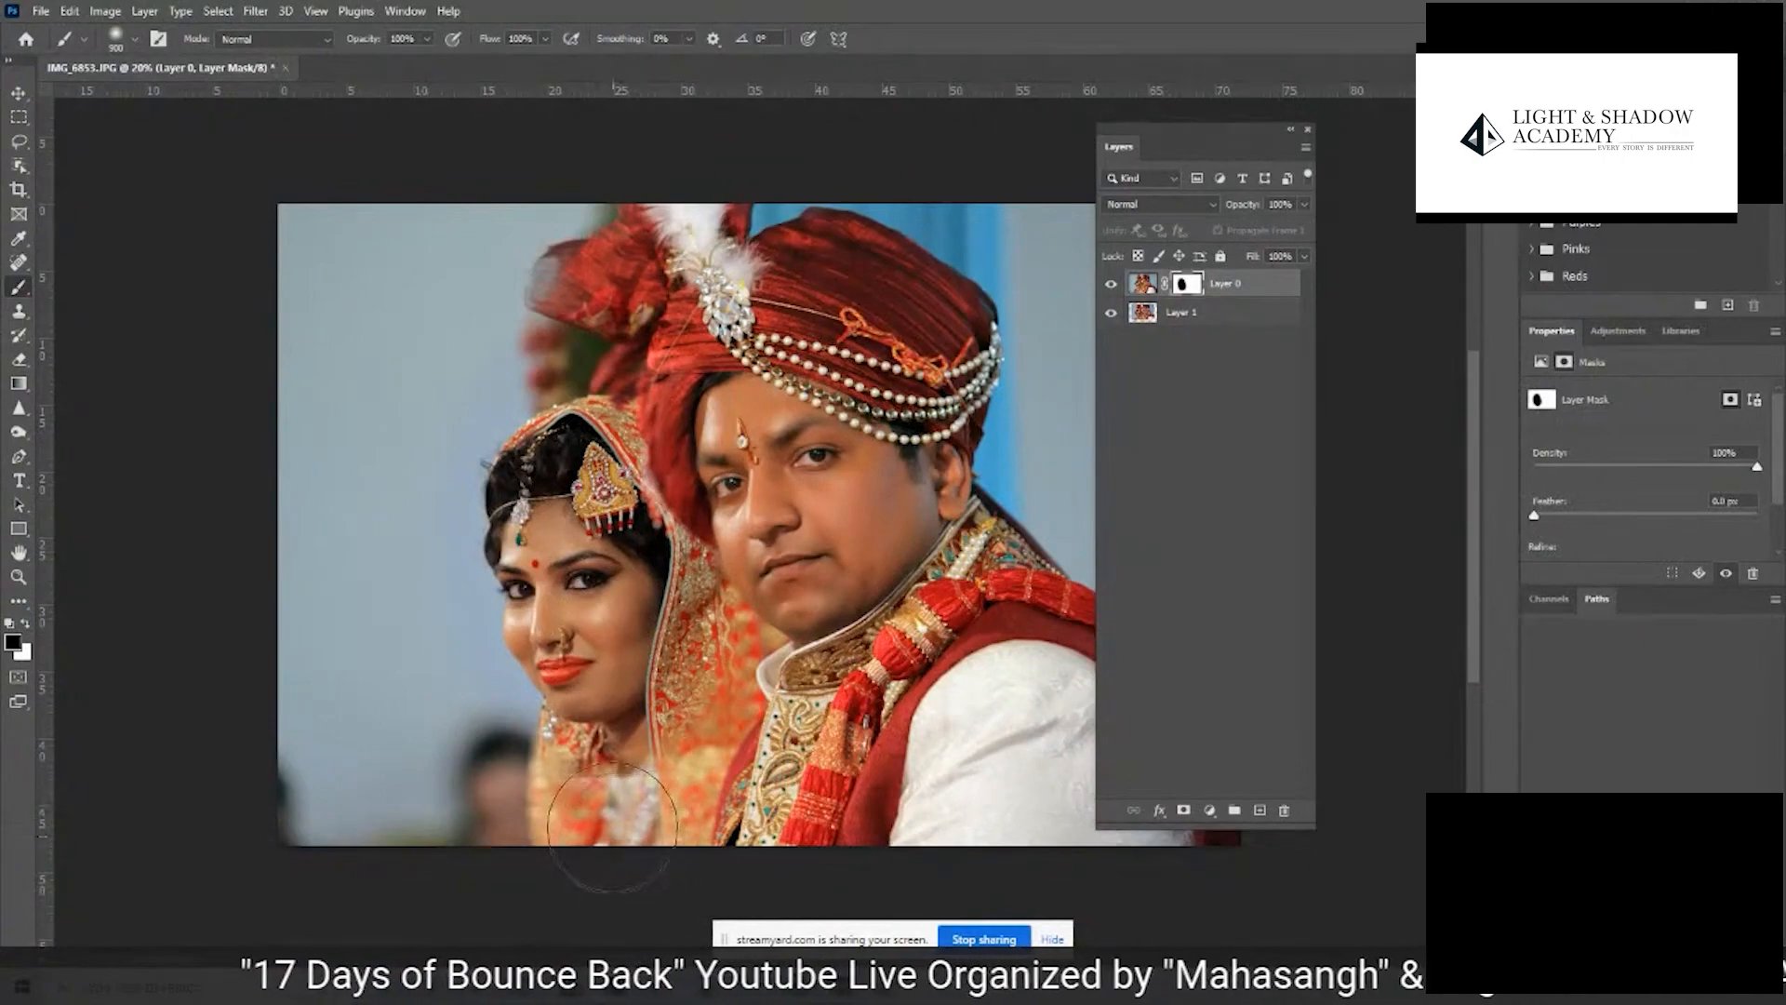
key("c")
key("Escape")
key("b")
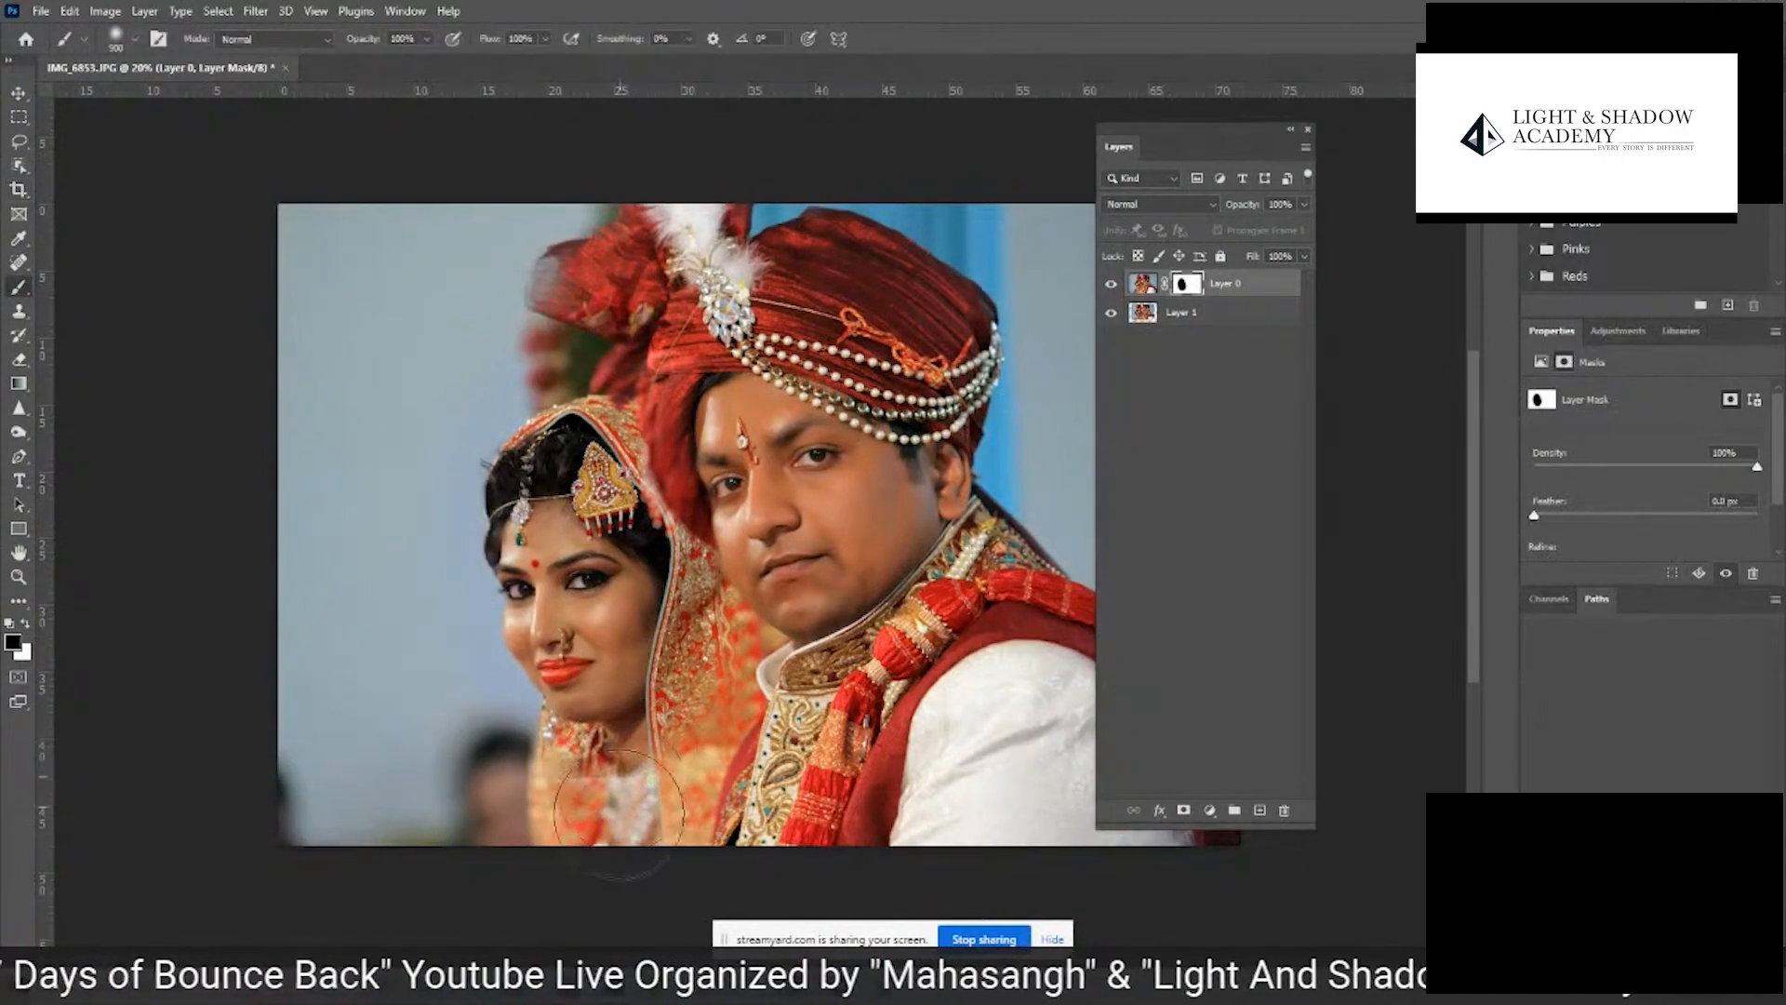
mouse_move(642, 800)
left_mouse_down()
mouse_move(587, 836)
mouse_move(614, 849)
mouse_move(470, 841)
mouse_move(651, 800)
left_mouse_up()
key("x")
- Undo the mask painting, the layer mask, the layer reordering and the auto-alignment
mouse_move(662, 986)
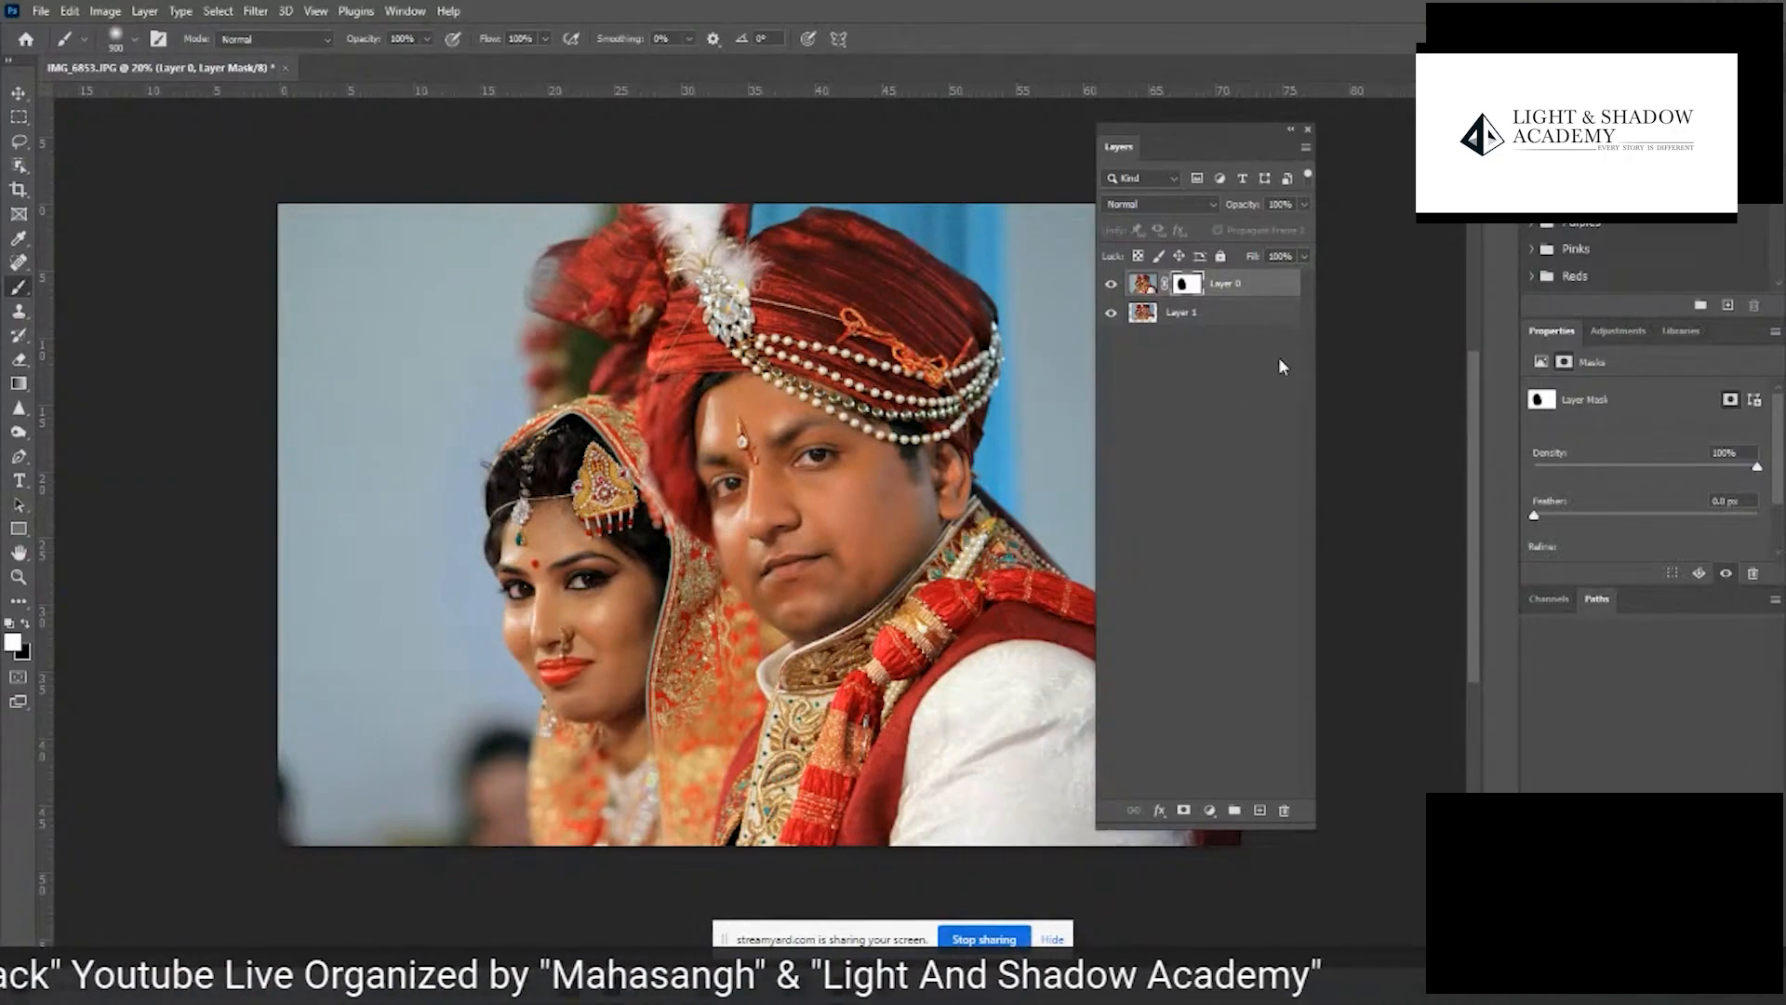
key("ctrl+z")
key("ctrl+z")
key("ctrl+z")
key("ctrl+z")
key("ctrl+z")
key("ctrl+z")
key("ctrl+z")
key("ctrl+z")
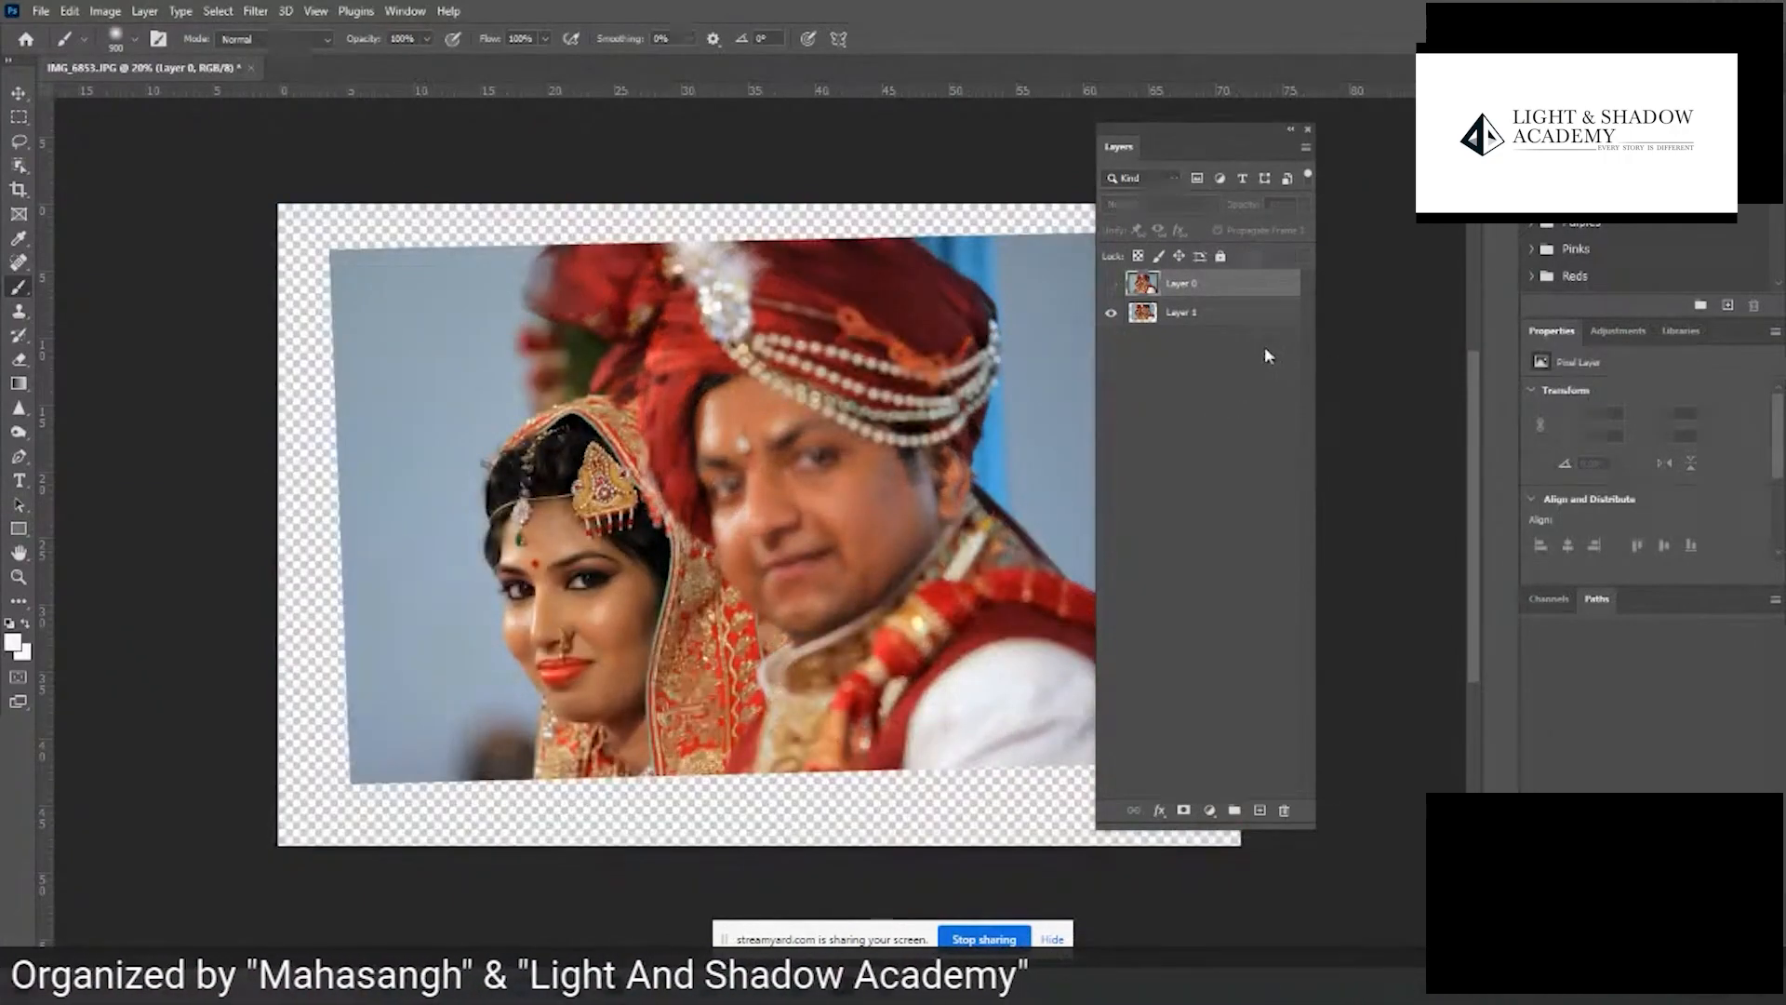
key("ctrl+z")
key("ctrl+z")
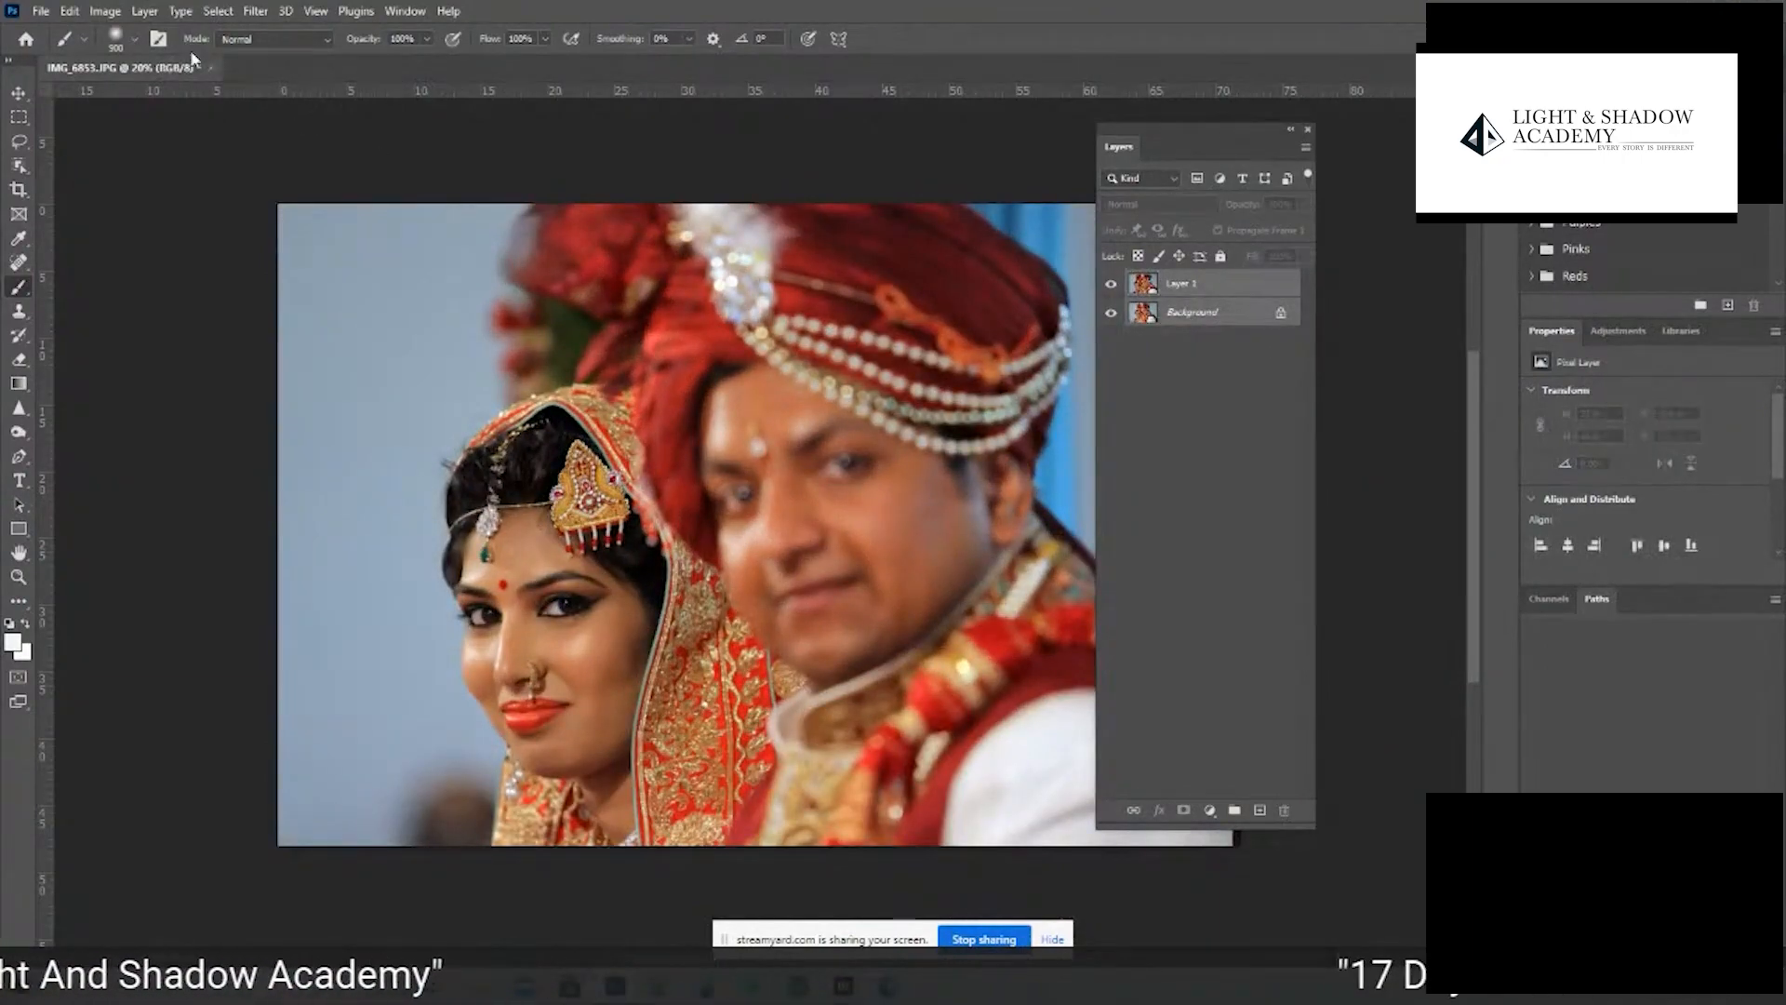
- Close IMG_6853.JPG without saving its changes and switch to Adobe Bridge
key("ctrl+w")
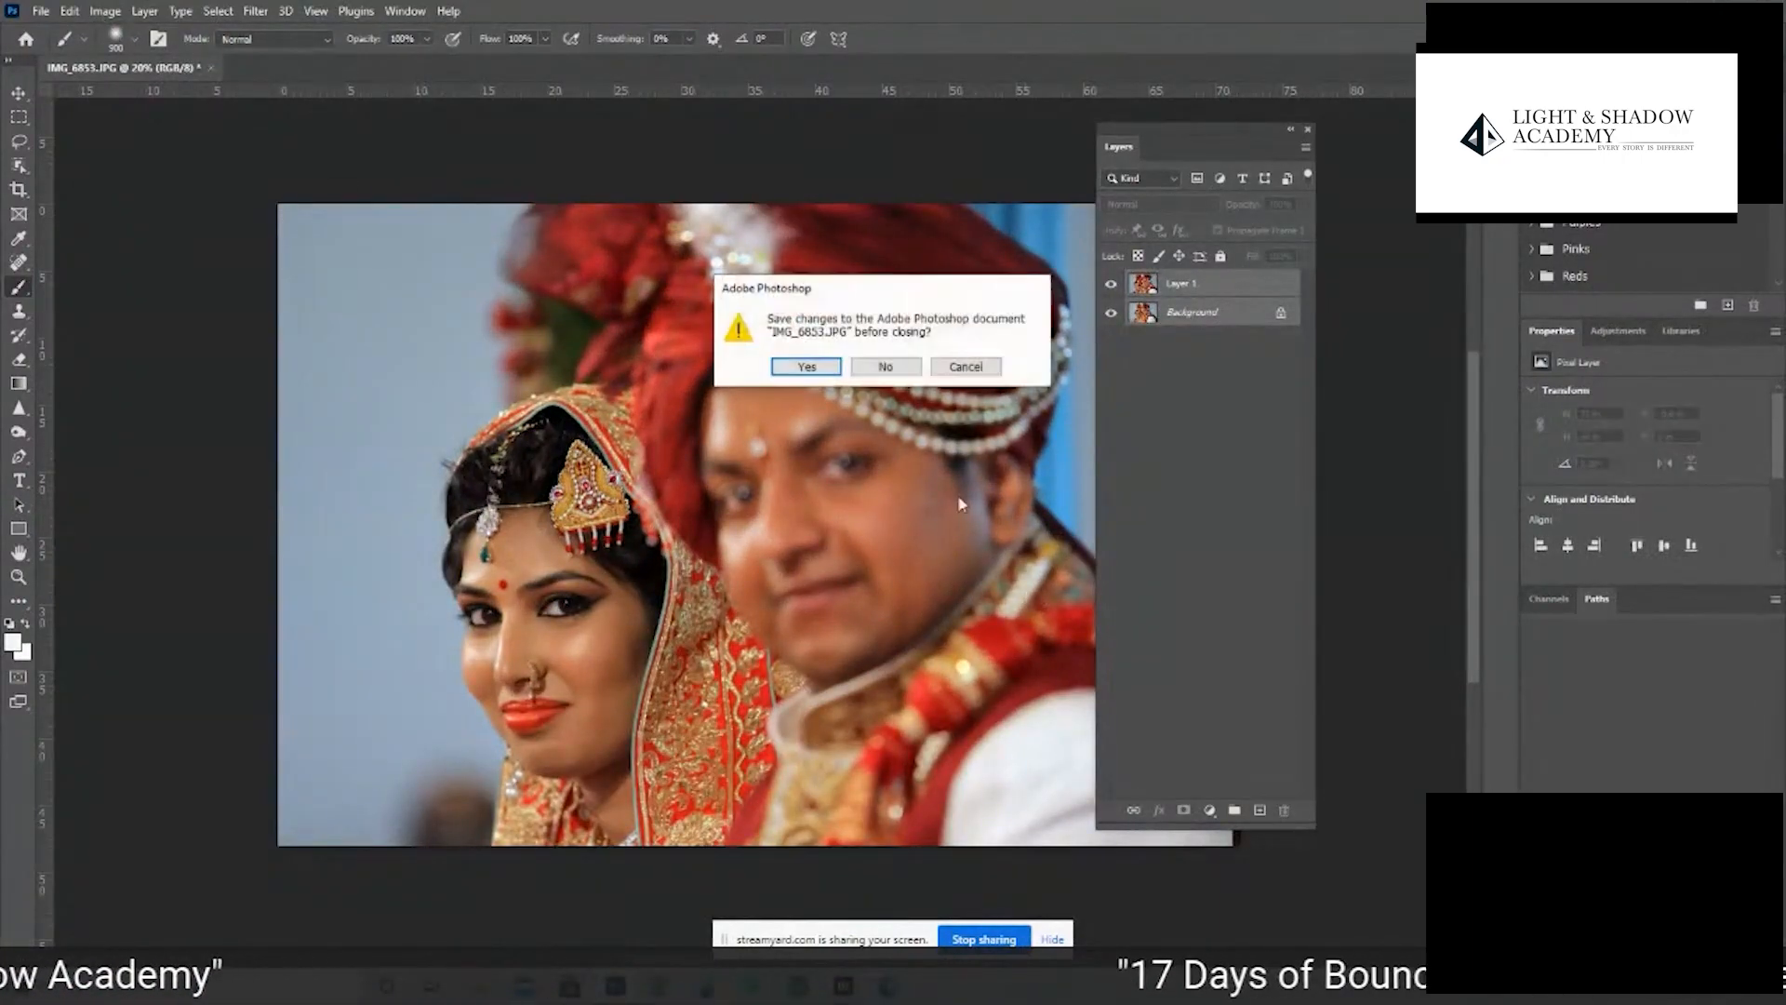
left_click(883, 365)
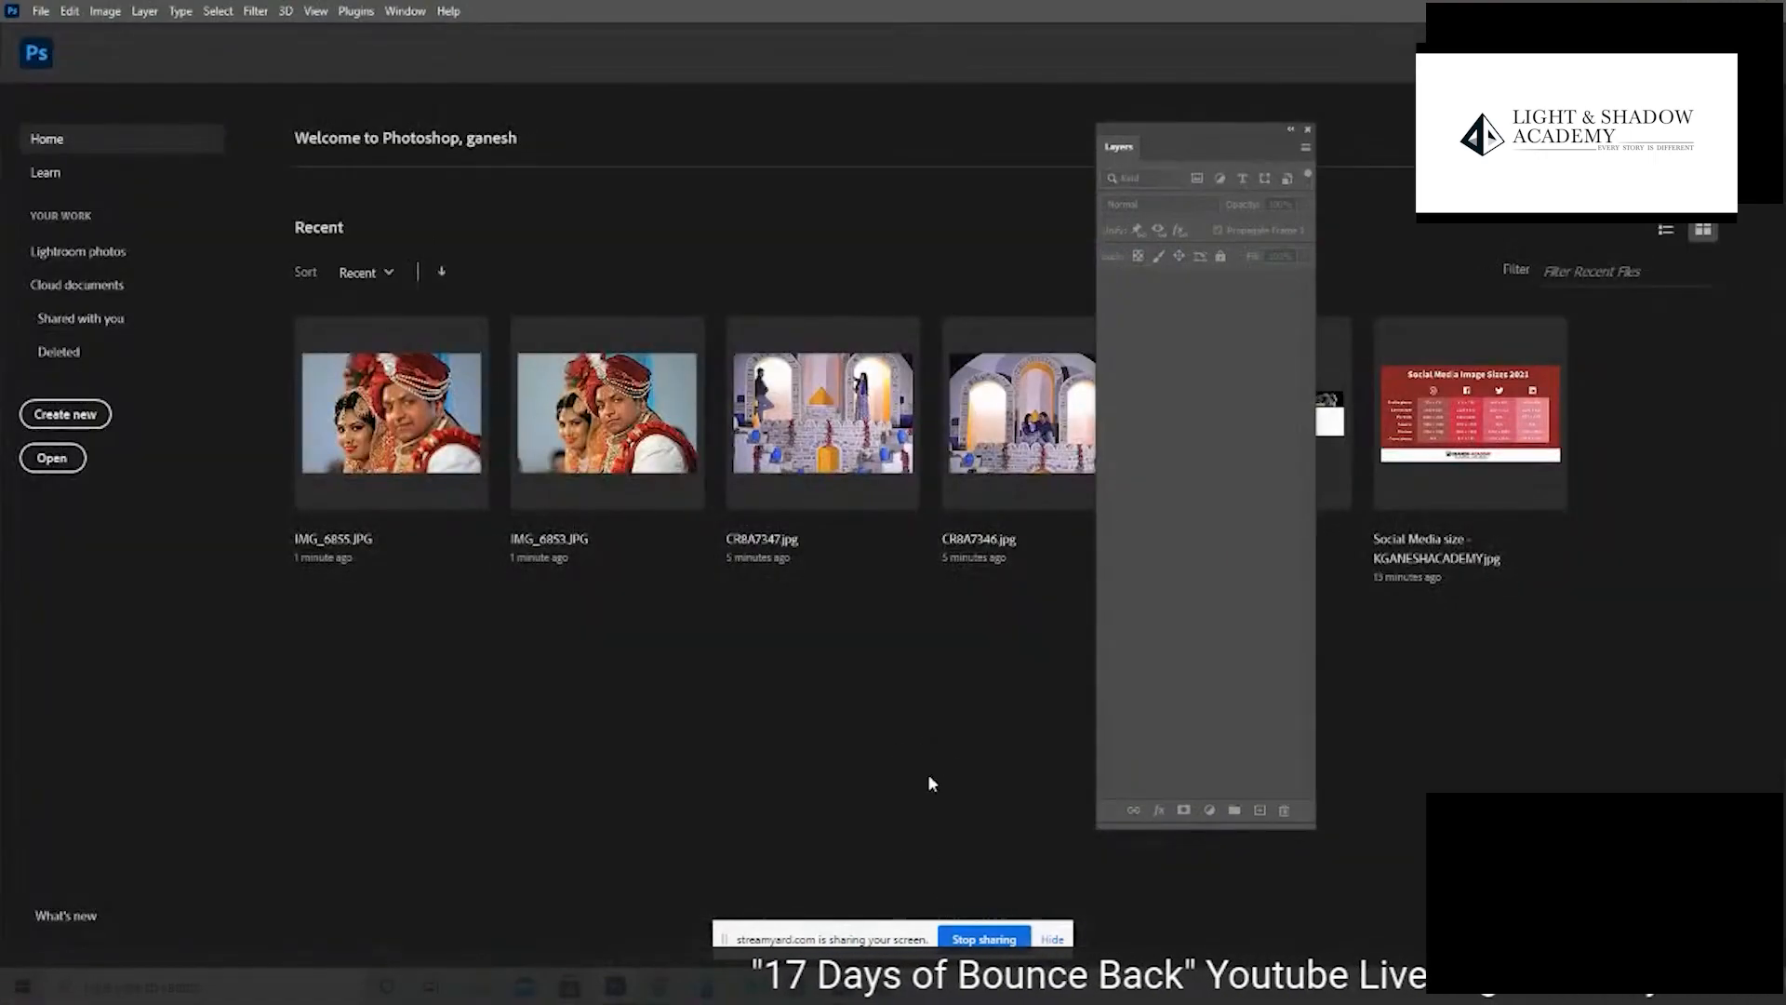
left_click(844, 986)
left_click(1303, 786)
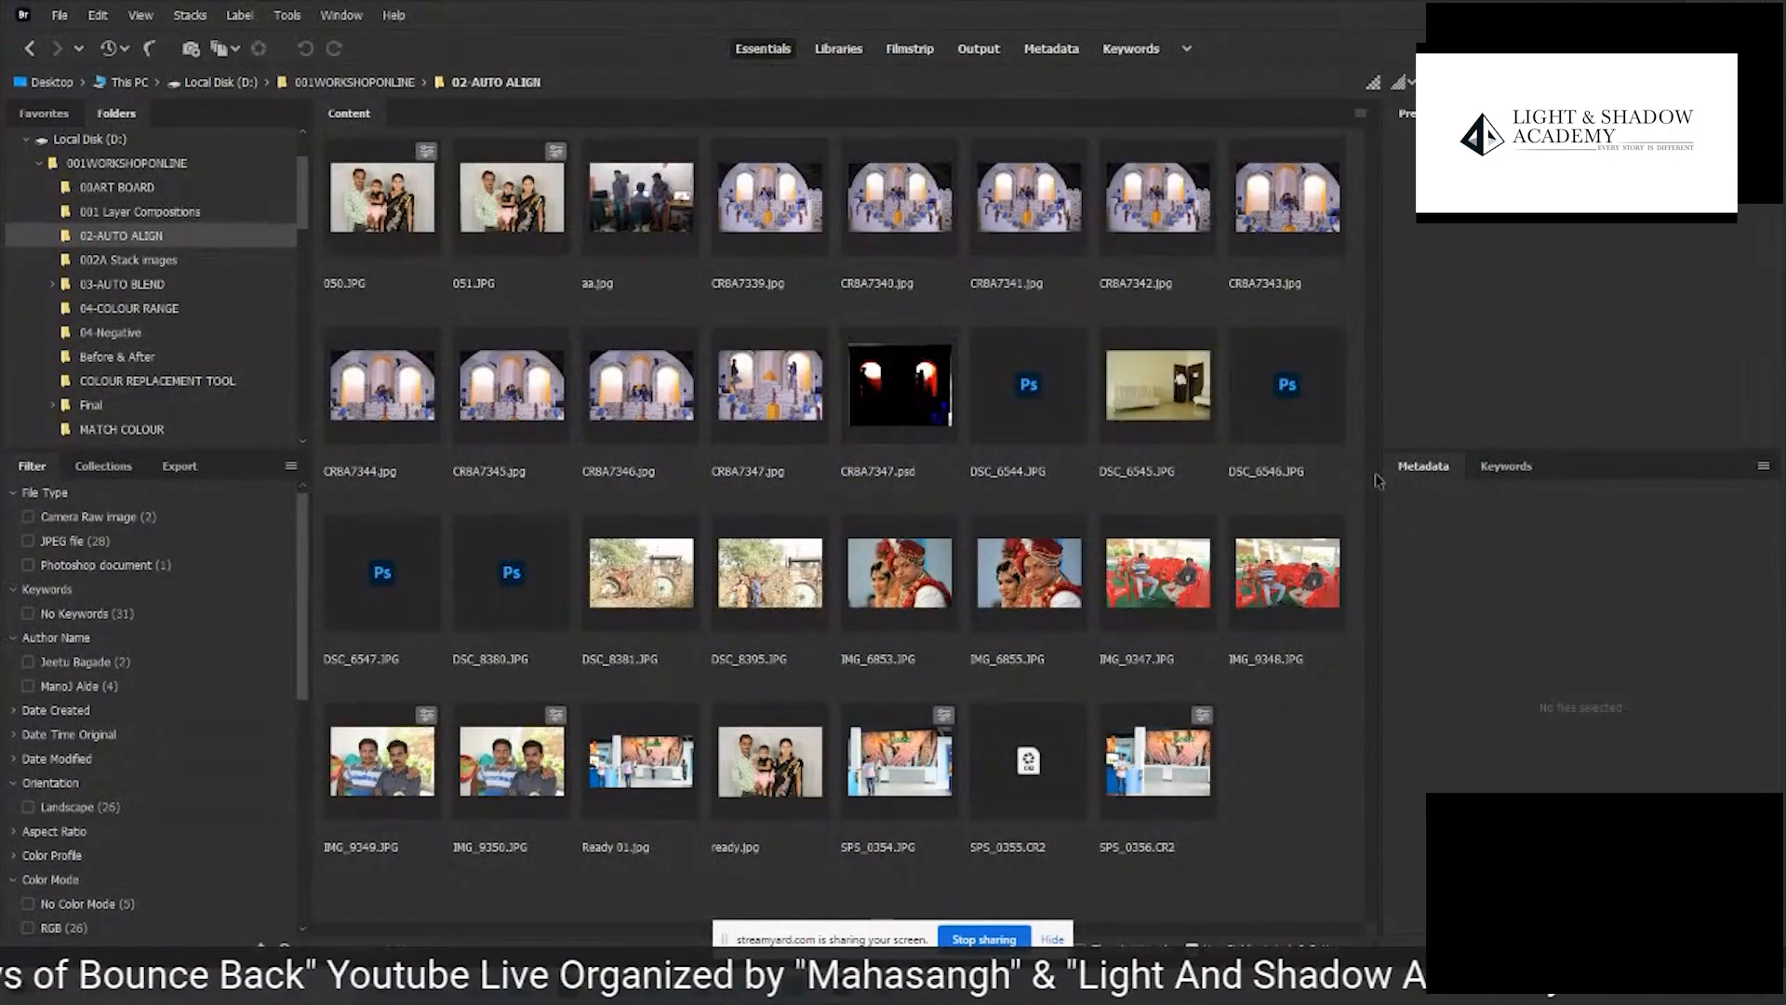
- Open 050.JPG and 051.JPG in Photoshop and inspect the family's faces up close in 050.JPG
left_click(435, 212)
left_click_drag(488, 216, 689, 698)
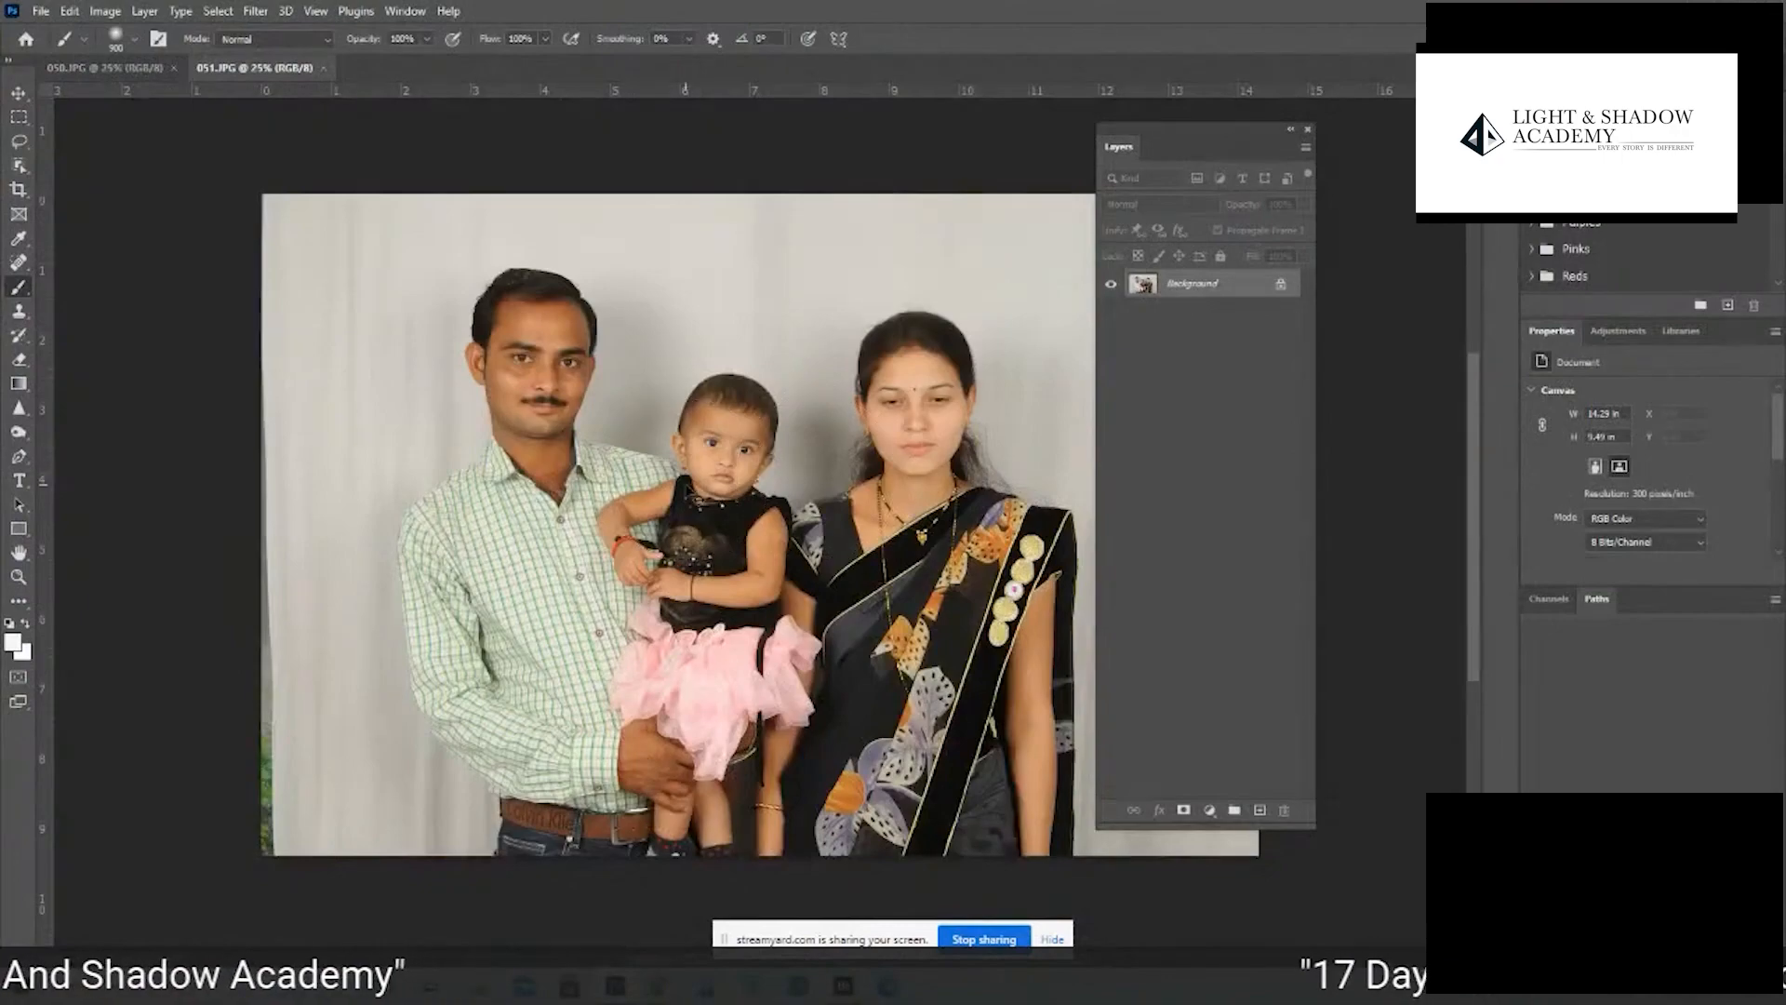
key("ctrl+Tab")
left_click(551, 380)
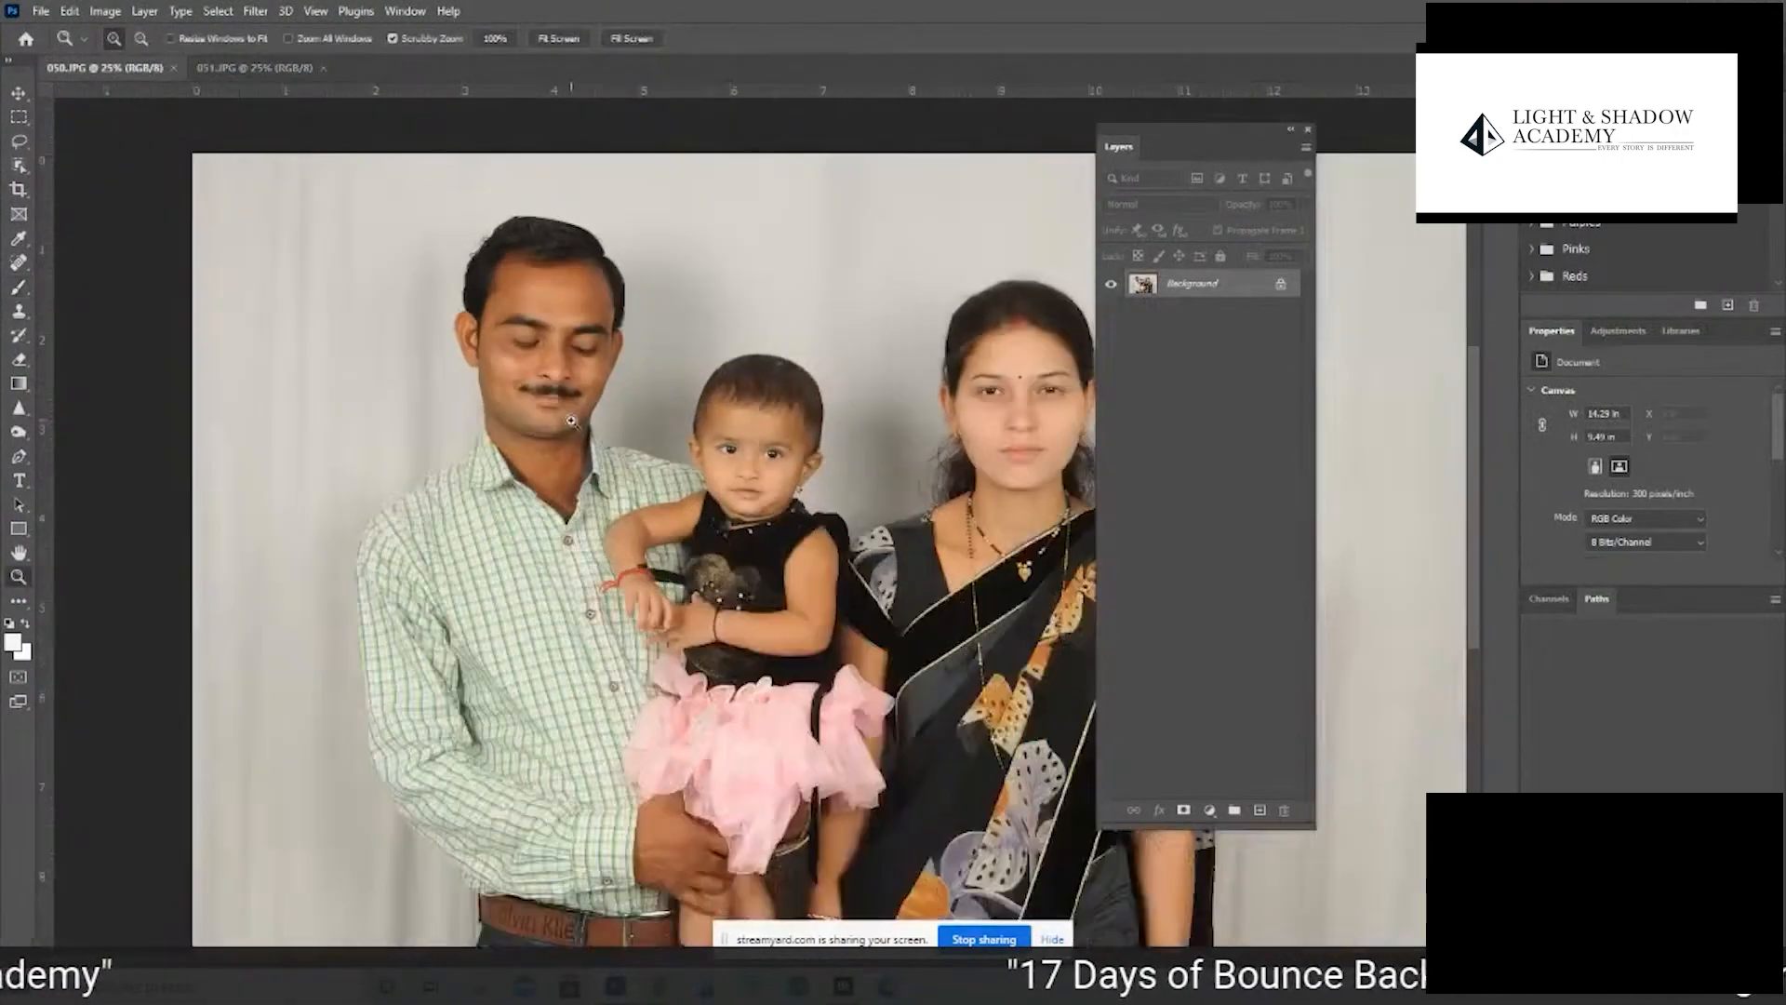
left_click(903, 415)
left_click(569, 298)
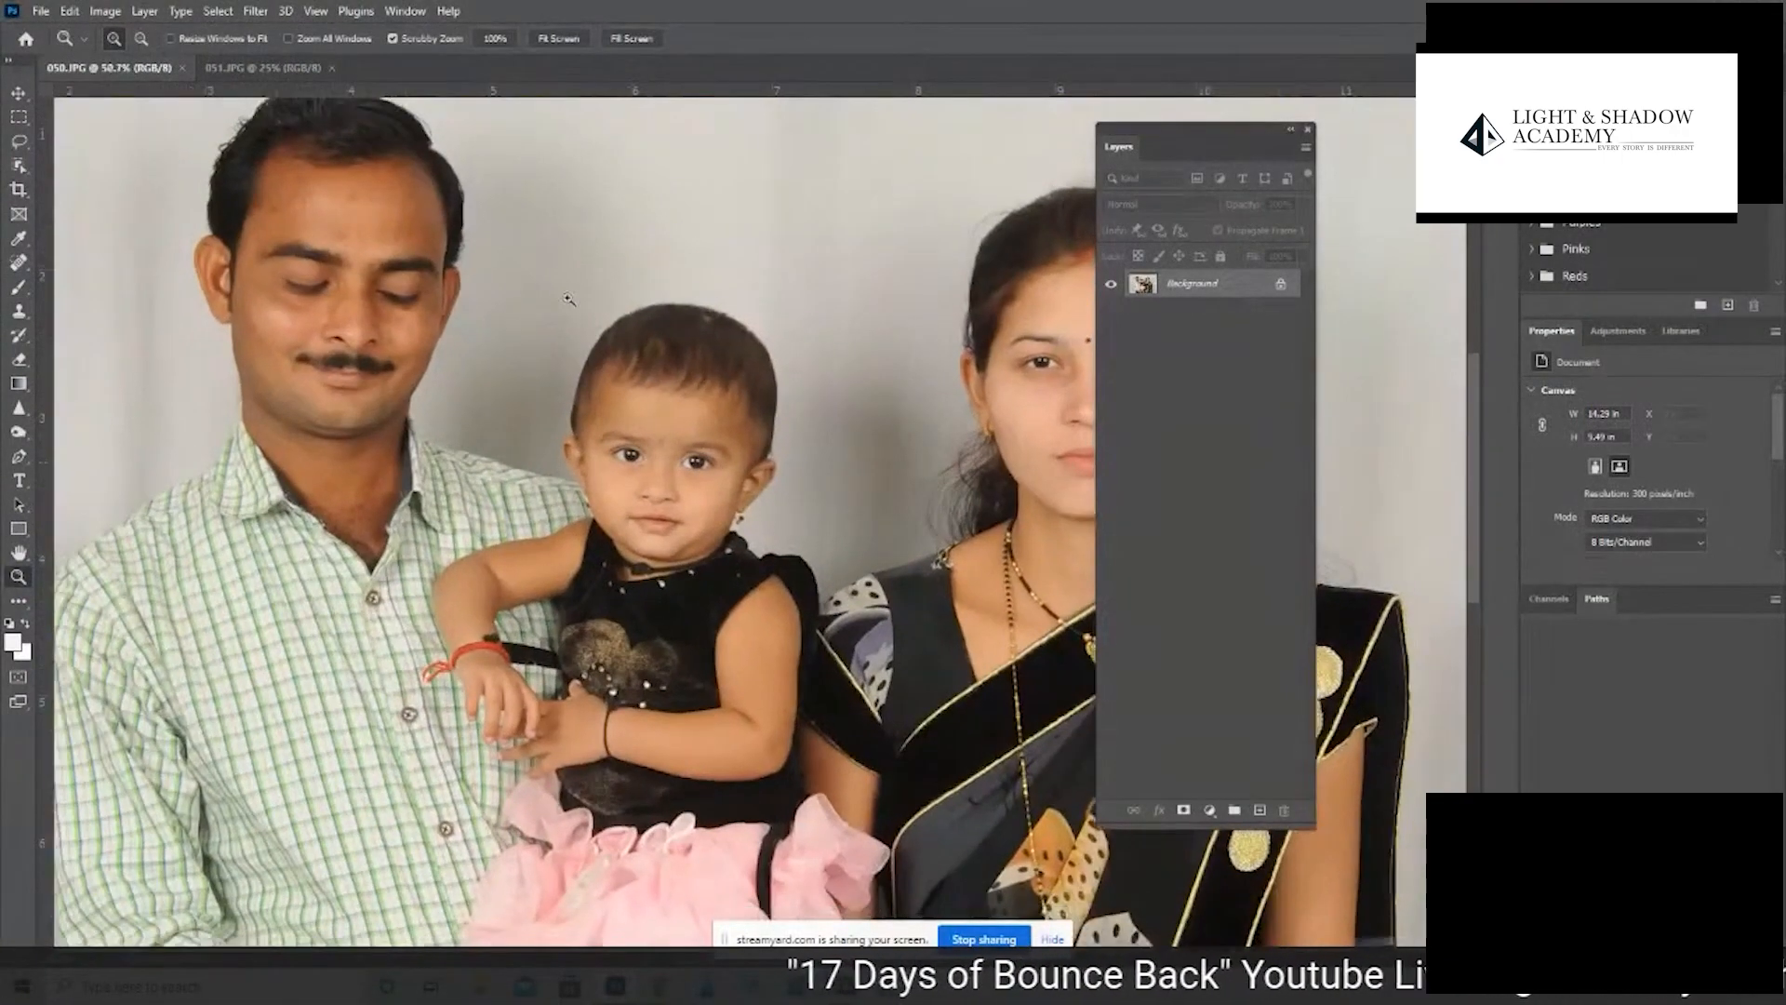
- Inspect the family's faces up close in 051.JPG with the interface panels hidden
left_click(280, 75)
left_click_drag(529, 358, 1155, 475)
key("Tab")
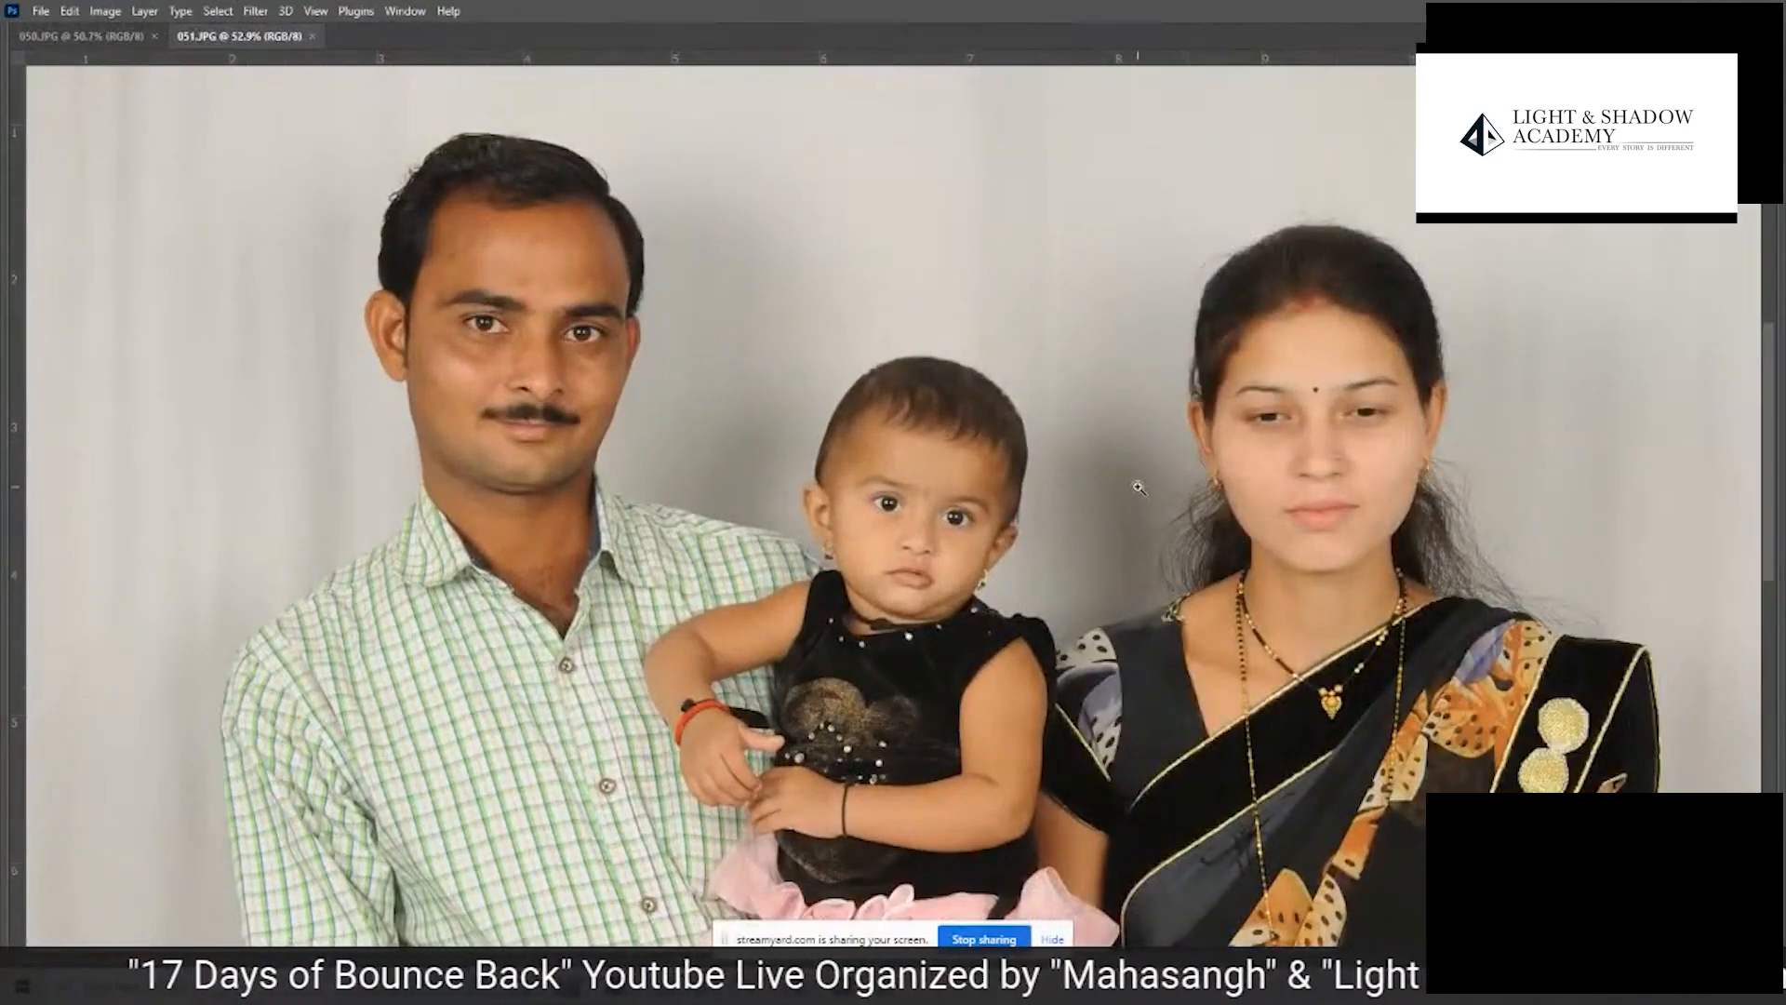
key("ctrl+minus")
key("ctrl+minus")
key("ctrl+minus")
key("ctrl+minus")
key("ctrl+minus")
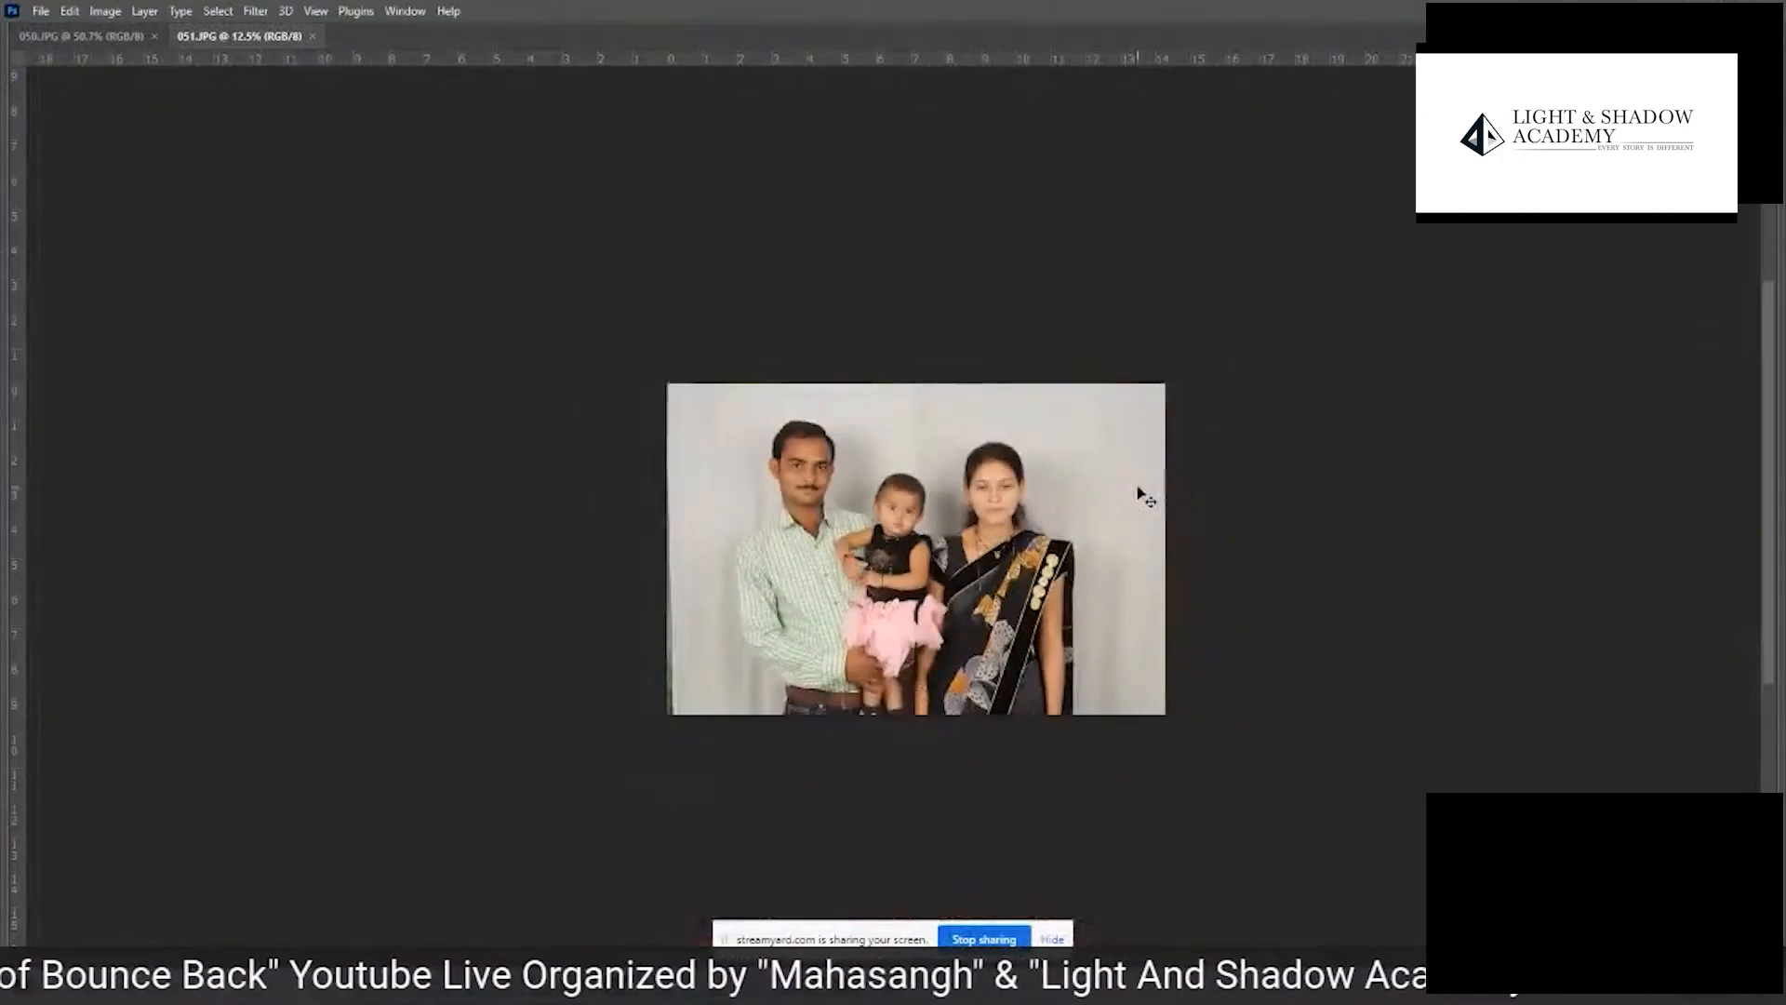
- Close both family photos and go to the 001WORKSHOPONLINE folder in Adobe Bridge
key("ctrl+w")
key("ctrl+w")
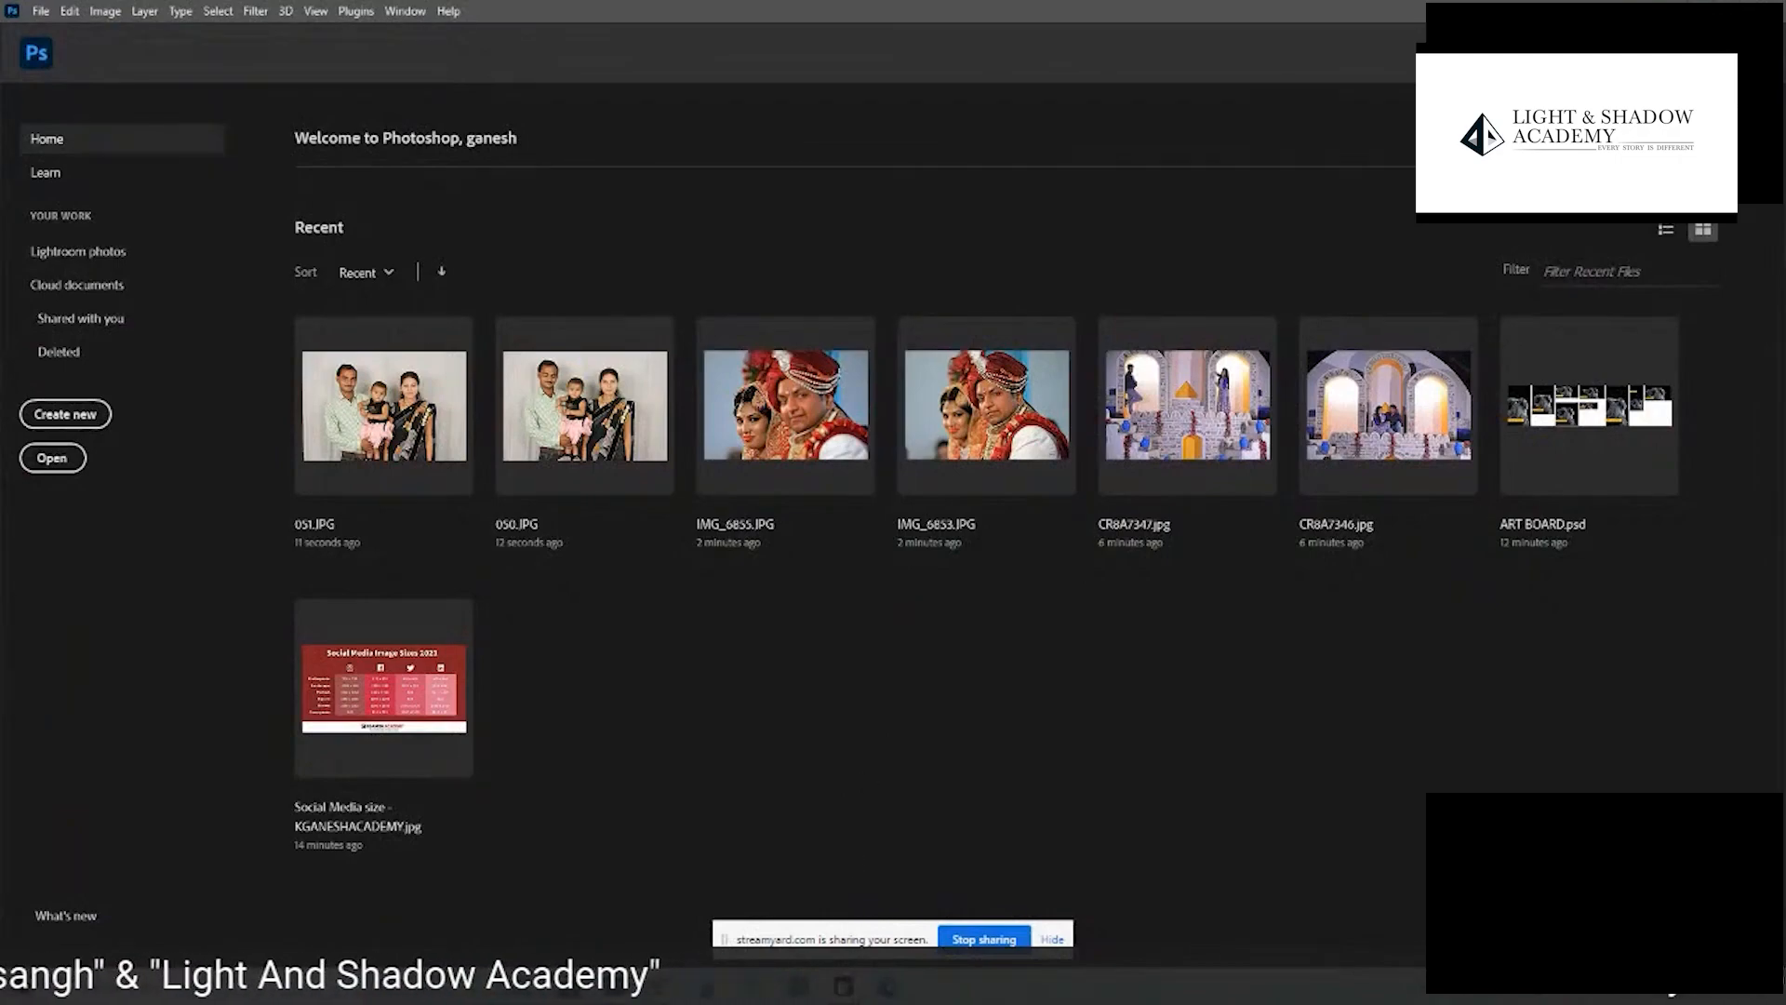
left_click(843, 986)
left_click(391, 83)
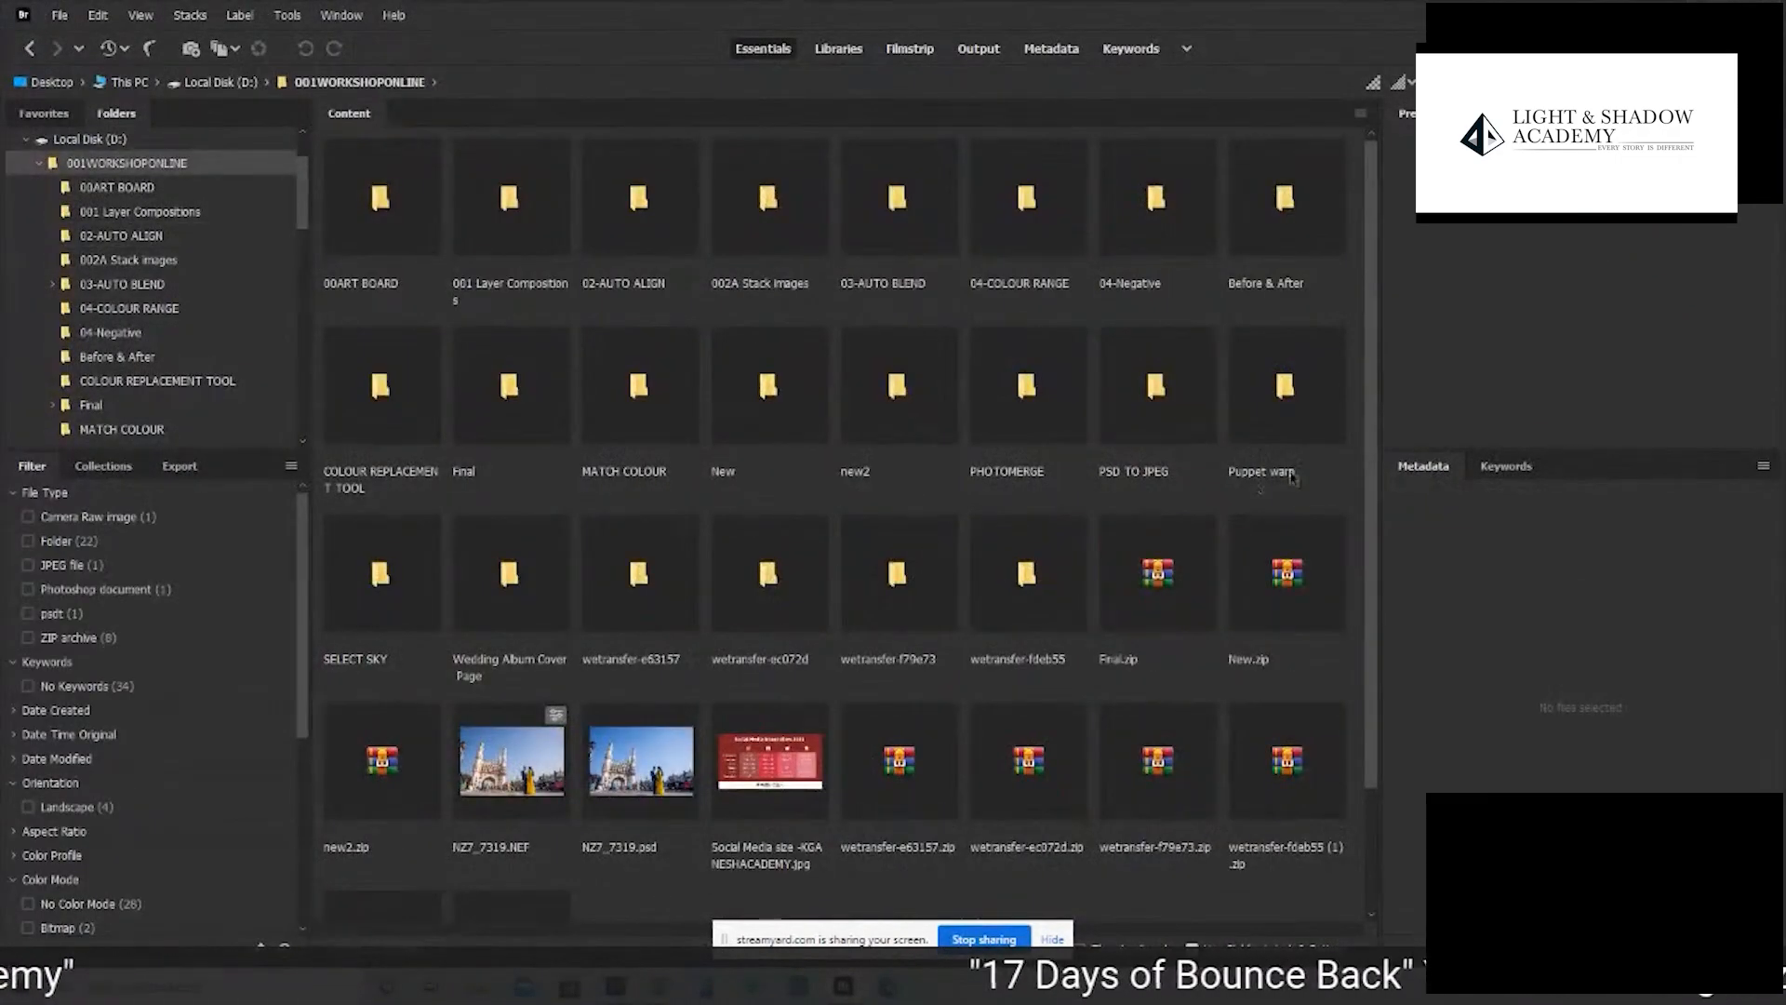
- Look through the subfolders and files of 001WORKSHOPONLINE for the next set of practice images
left_click_drag(1370, 430, 1376, 554)
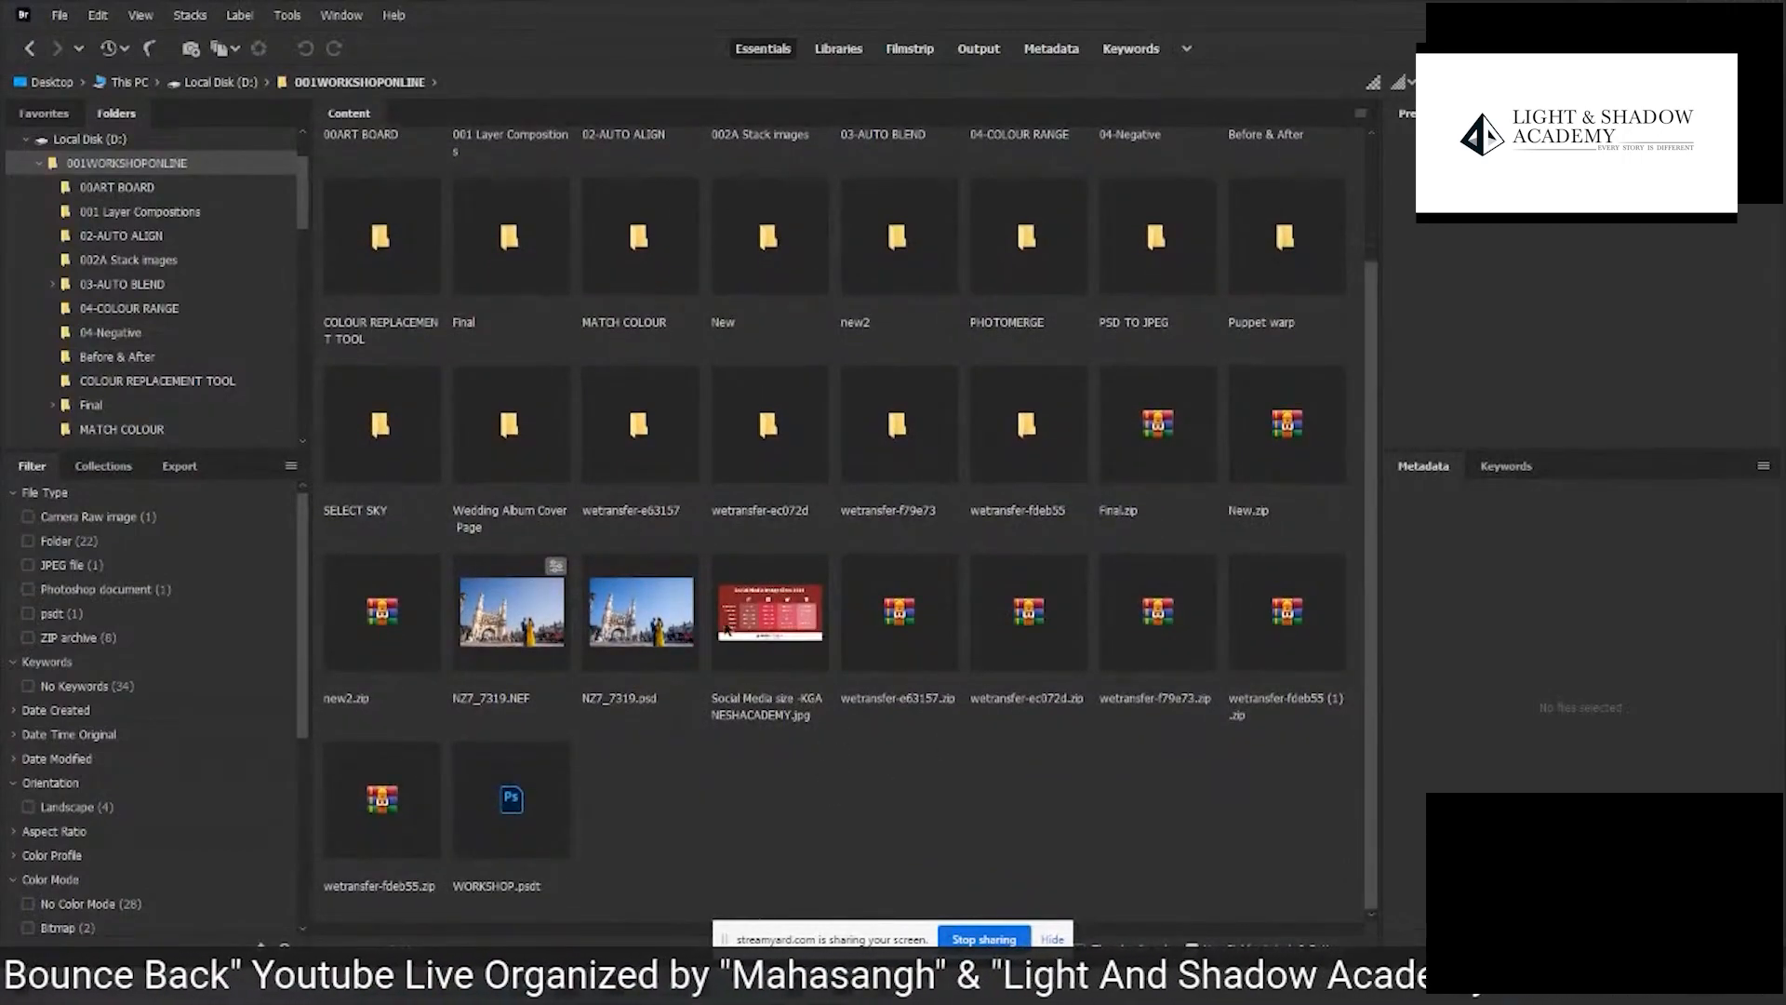
left_click(677, 622)
left_click(640, 433)
left_click(774, 475)
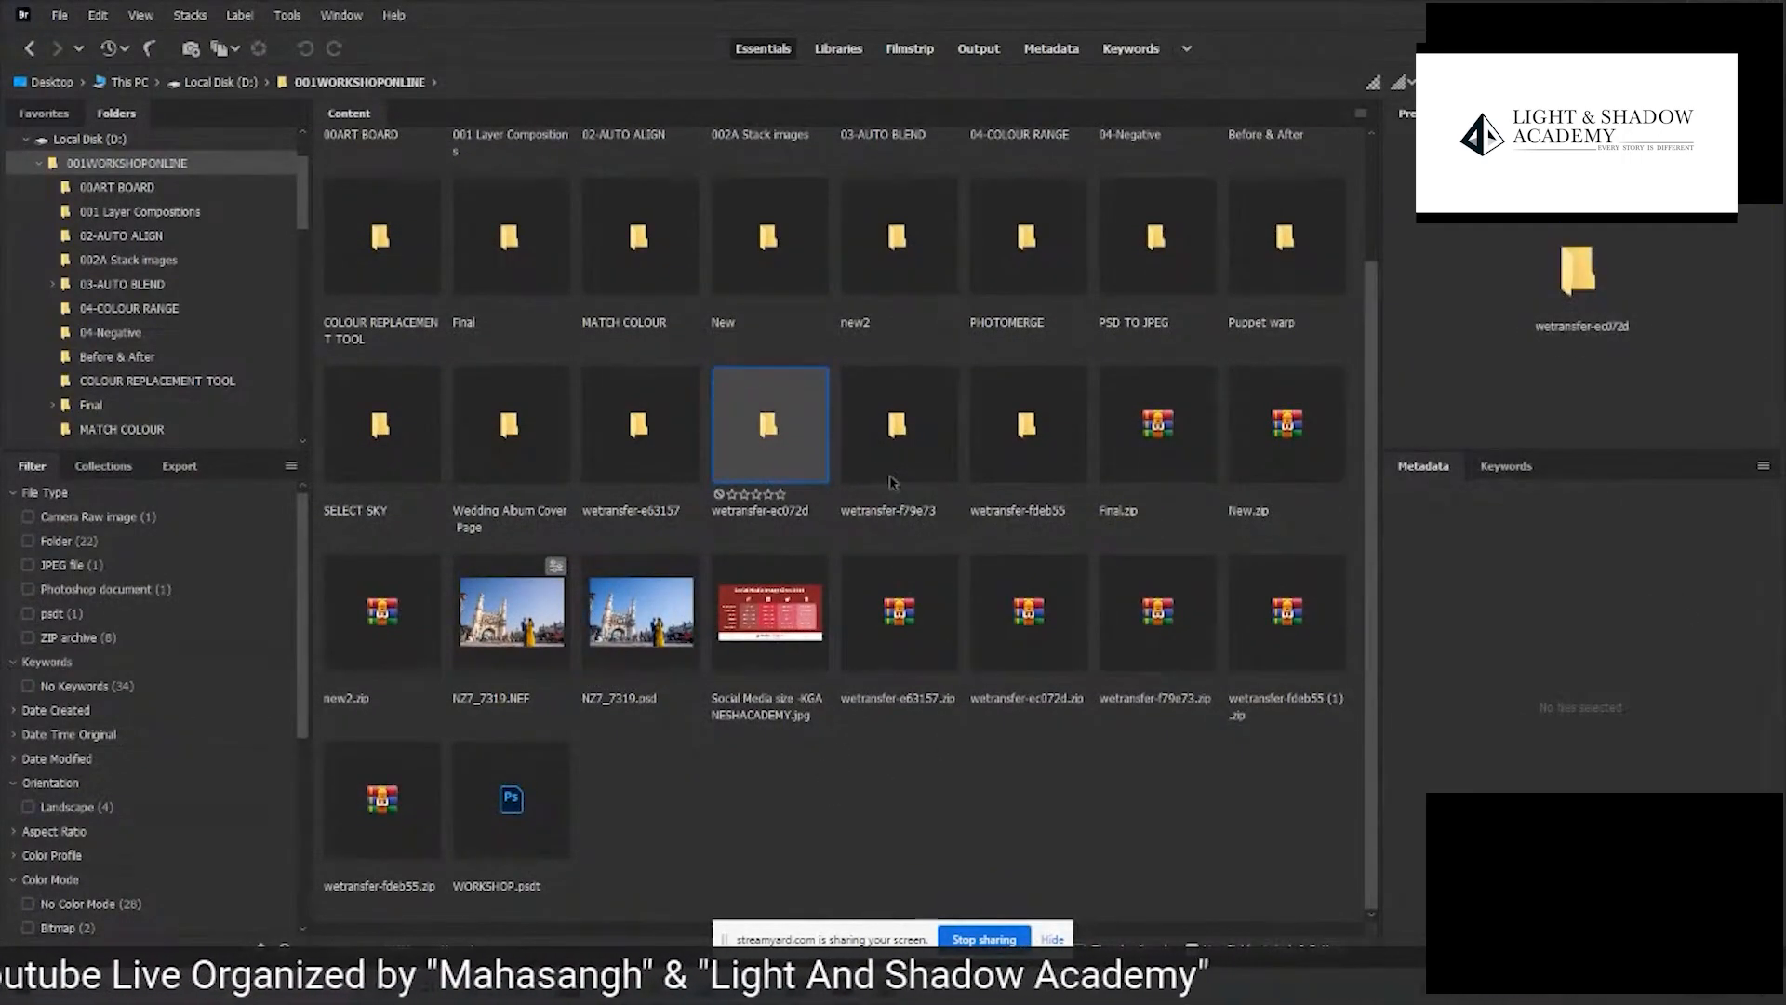
left_click(891, 479)
left_click(1050, 460)
left_click(551, 443)
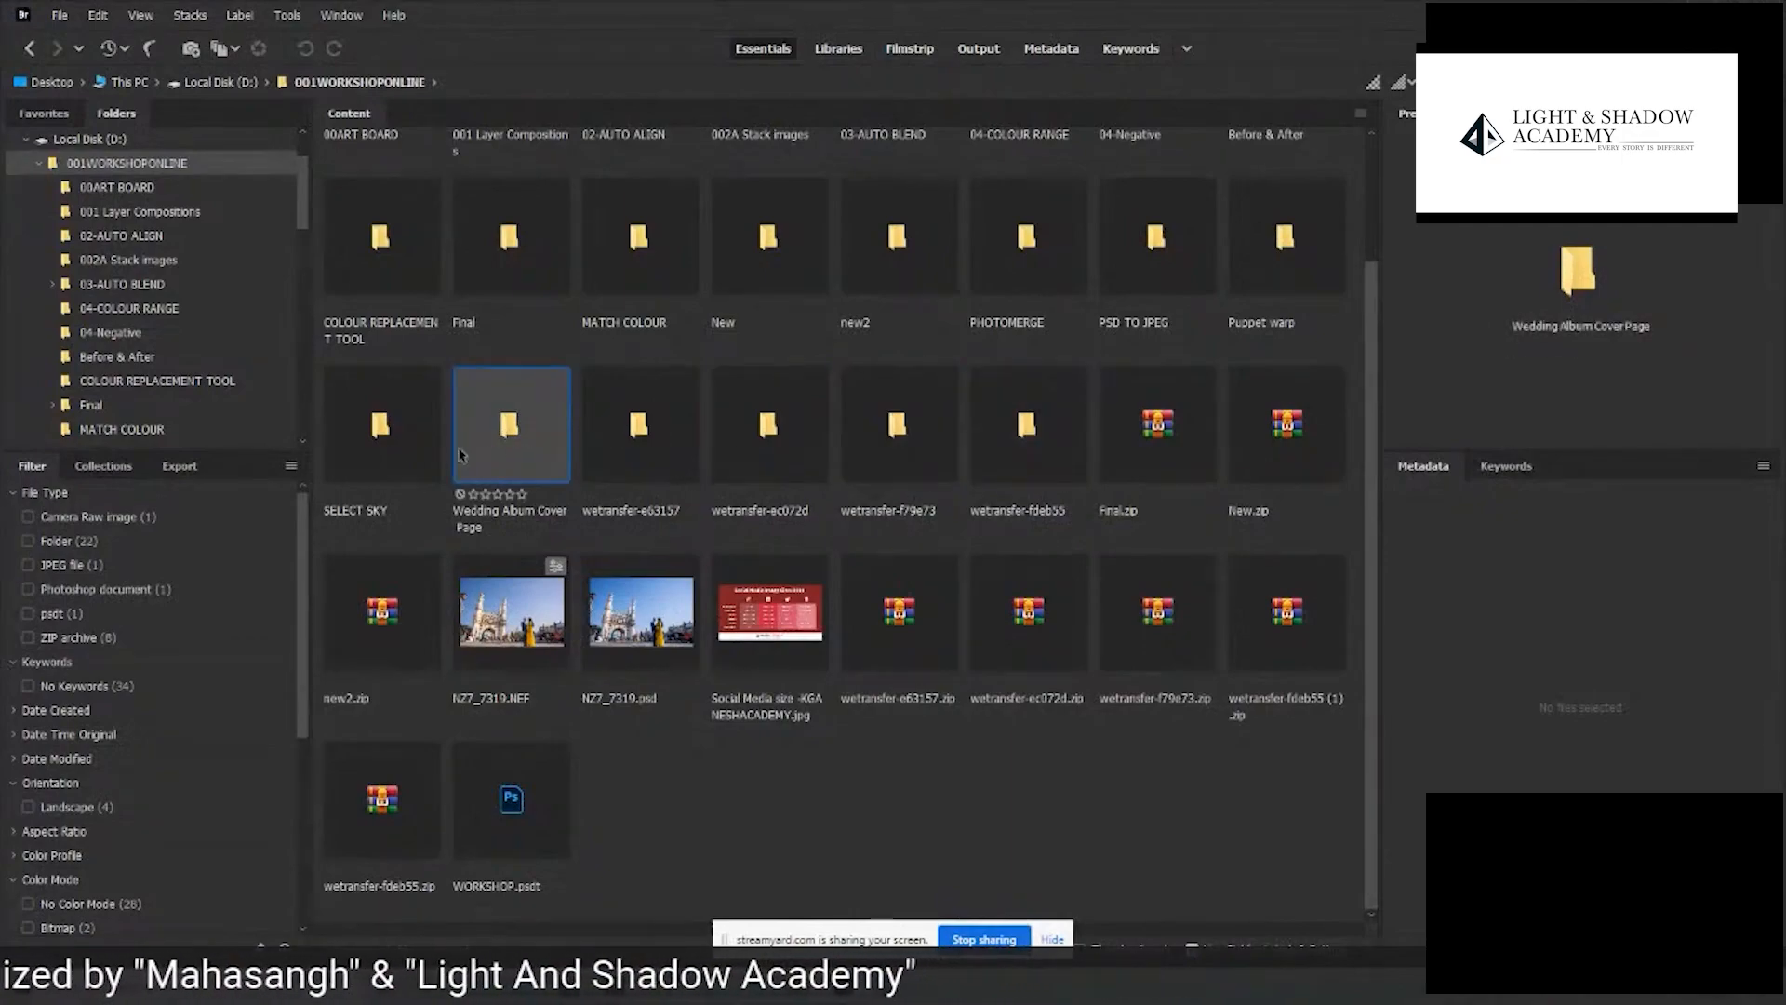
left_click(422, 453)
left_click_drag(1368, 519, 1371, 381)
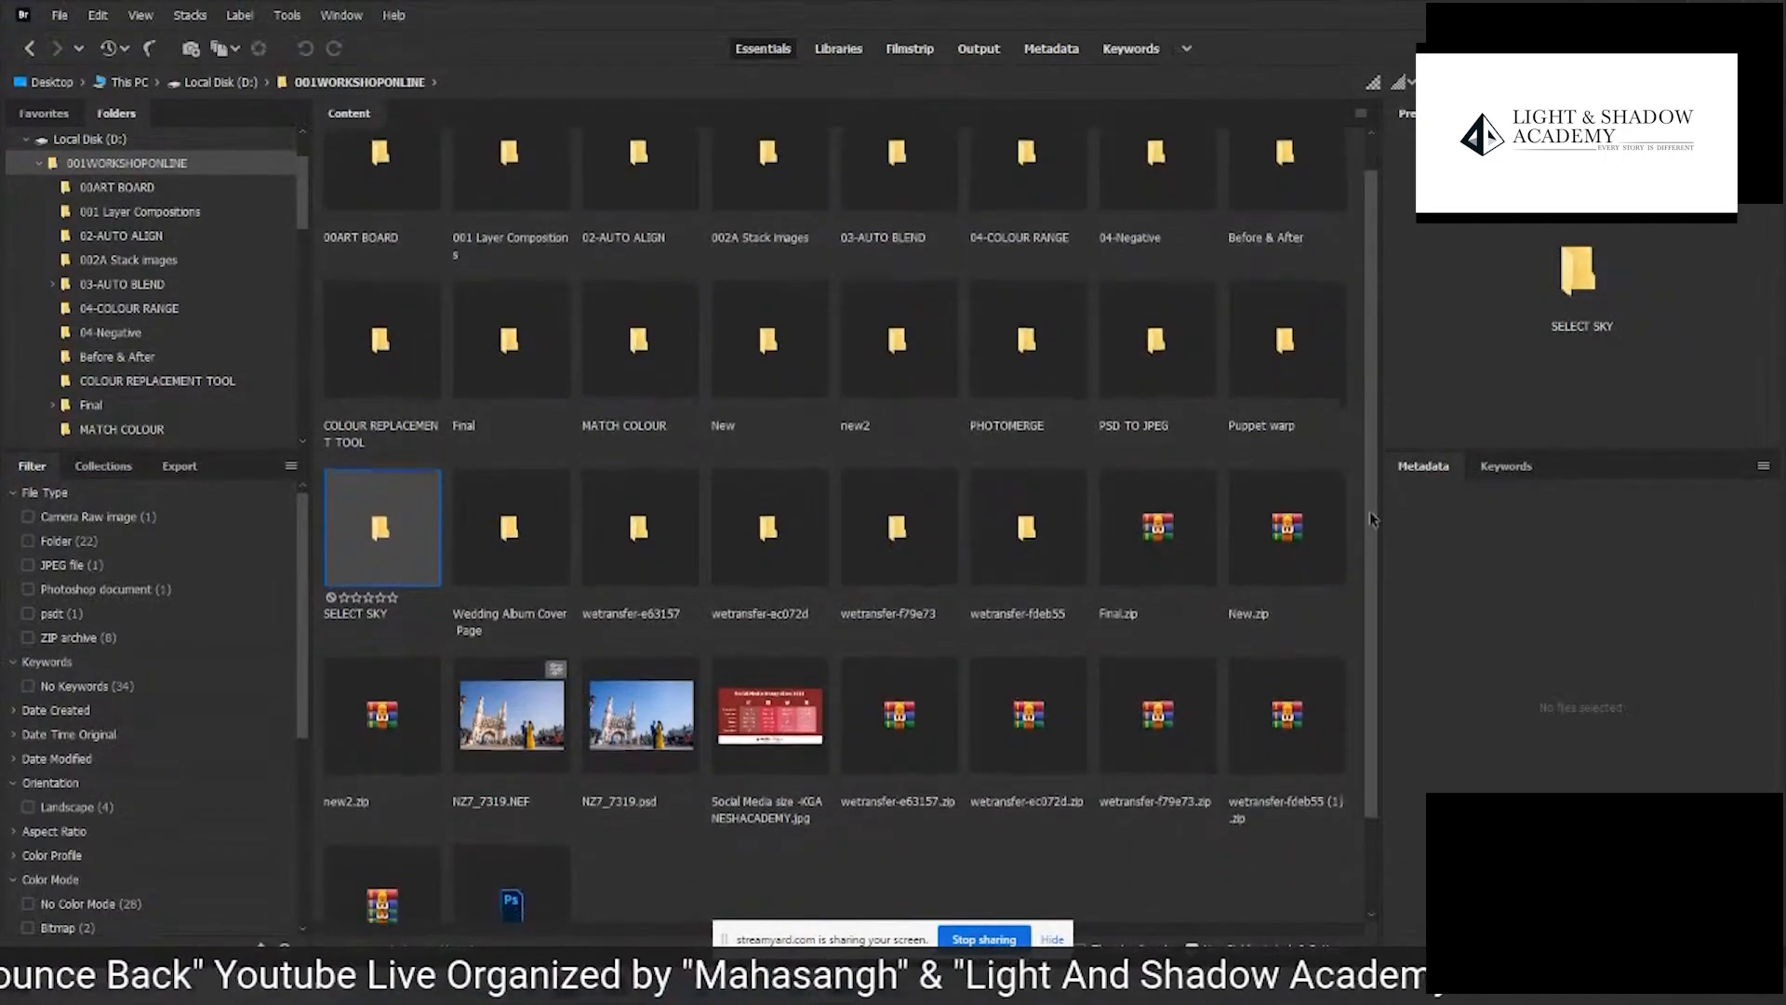
- Open 001.jpg, 002.jpg and 003.jpg from the 002A Stack images folder in Photoshop and tile them 3-up vertically
double_click(768, 224)
left_click_drag(713, 294, 809, 709)
key("alt+Tab")
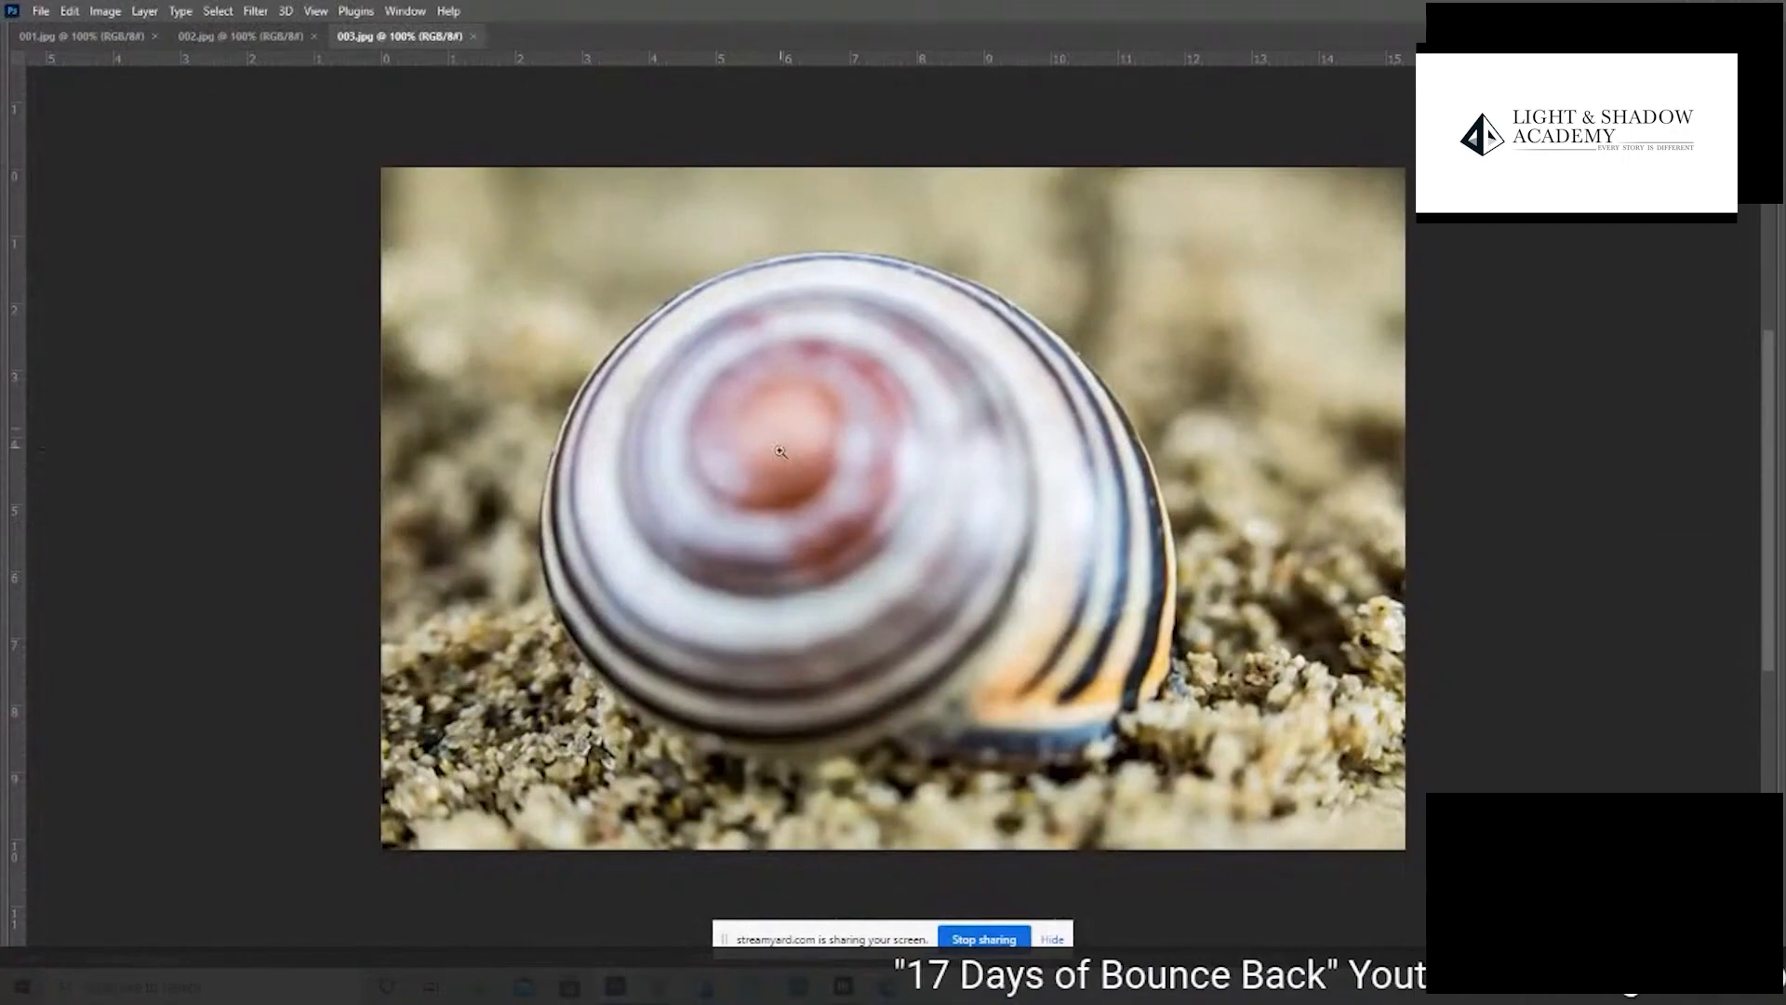
left_click(405, 11)
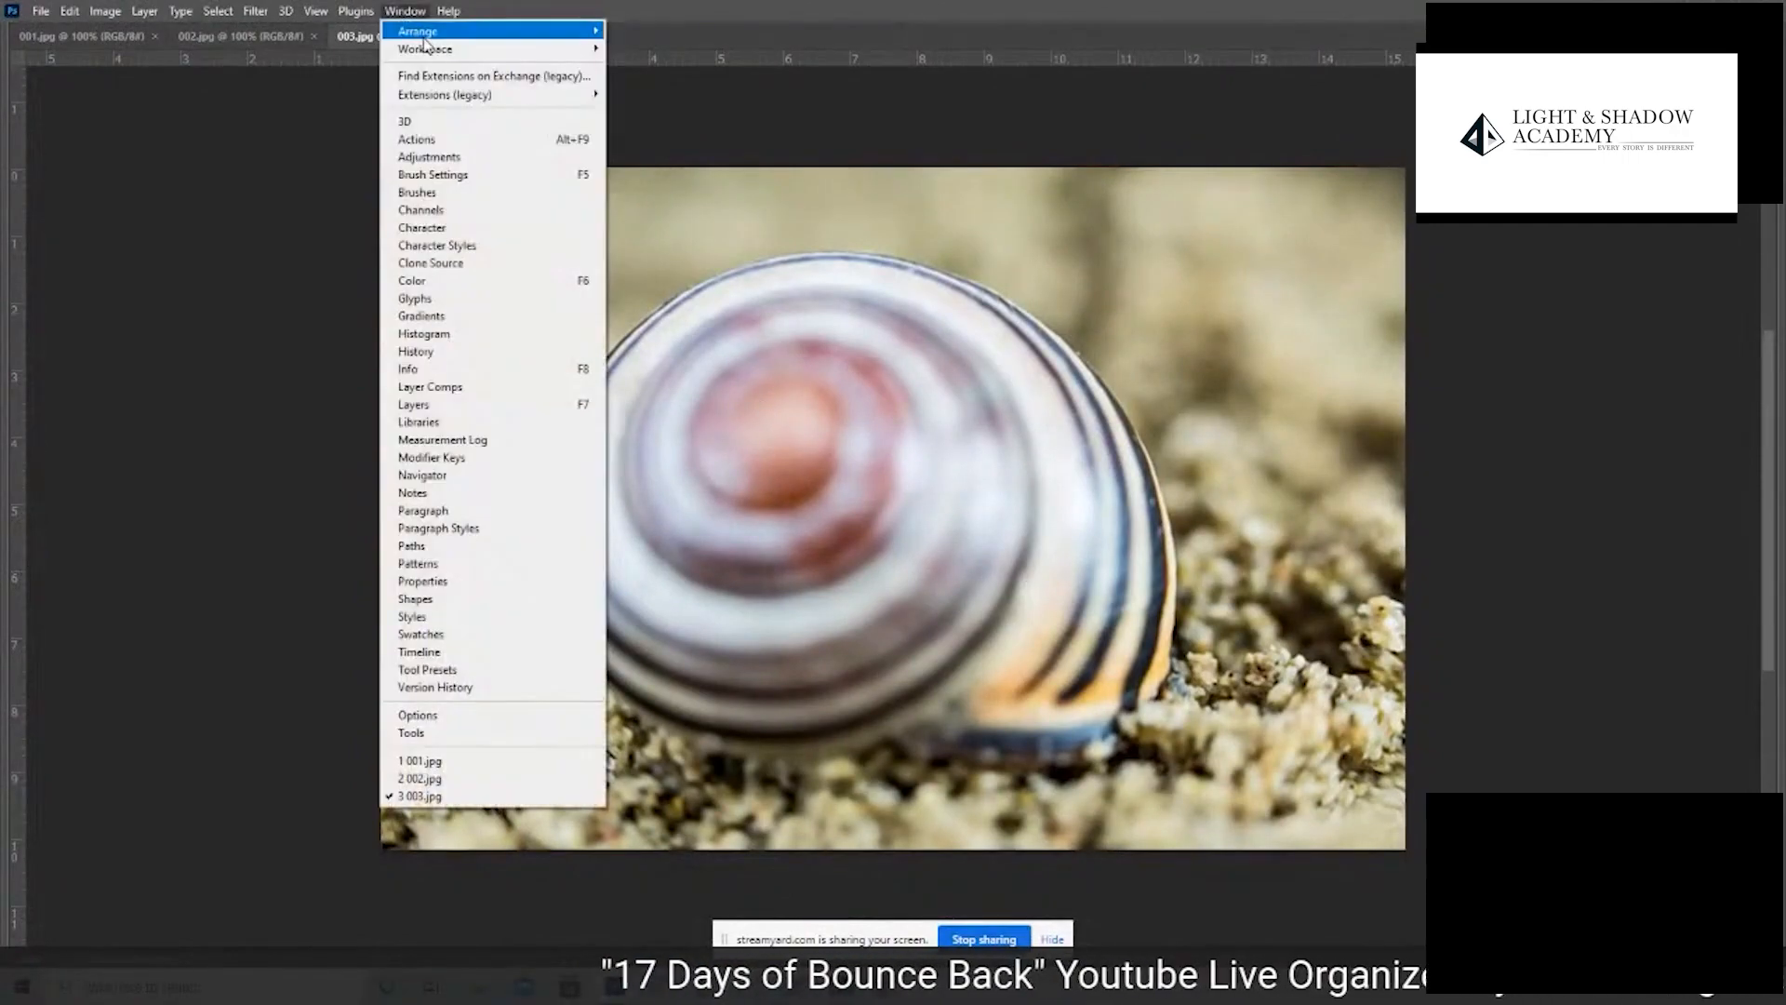
mouse_move(558, 31)
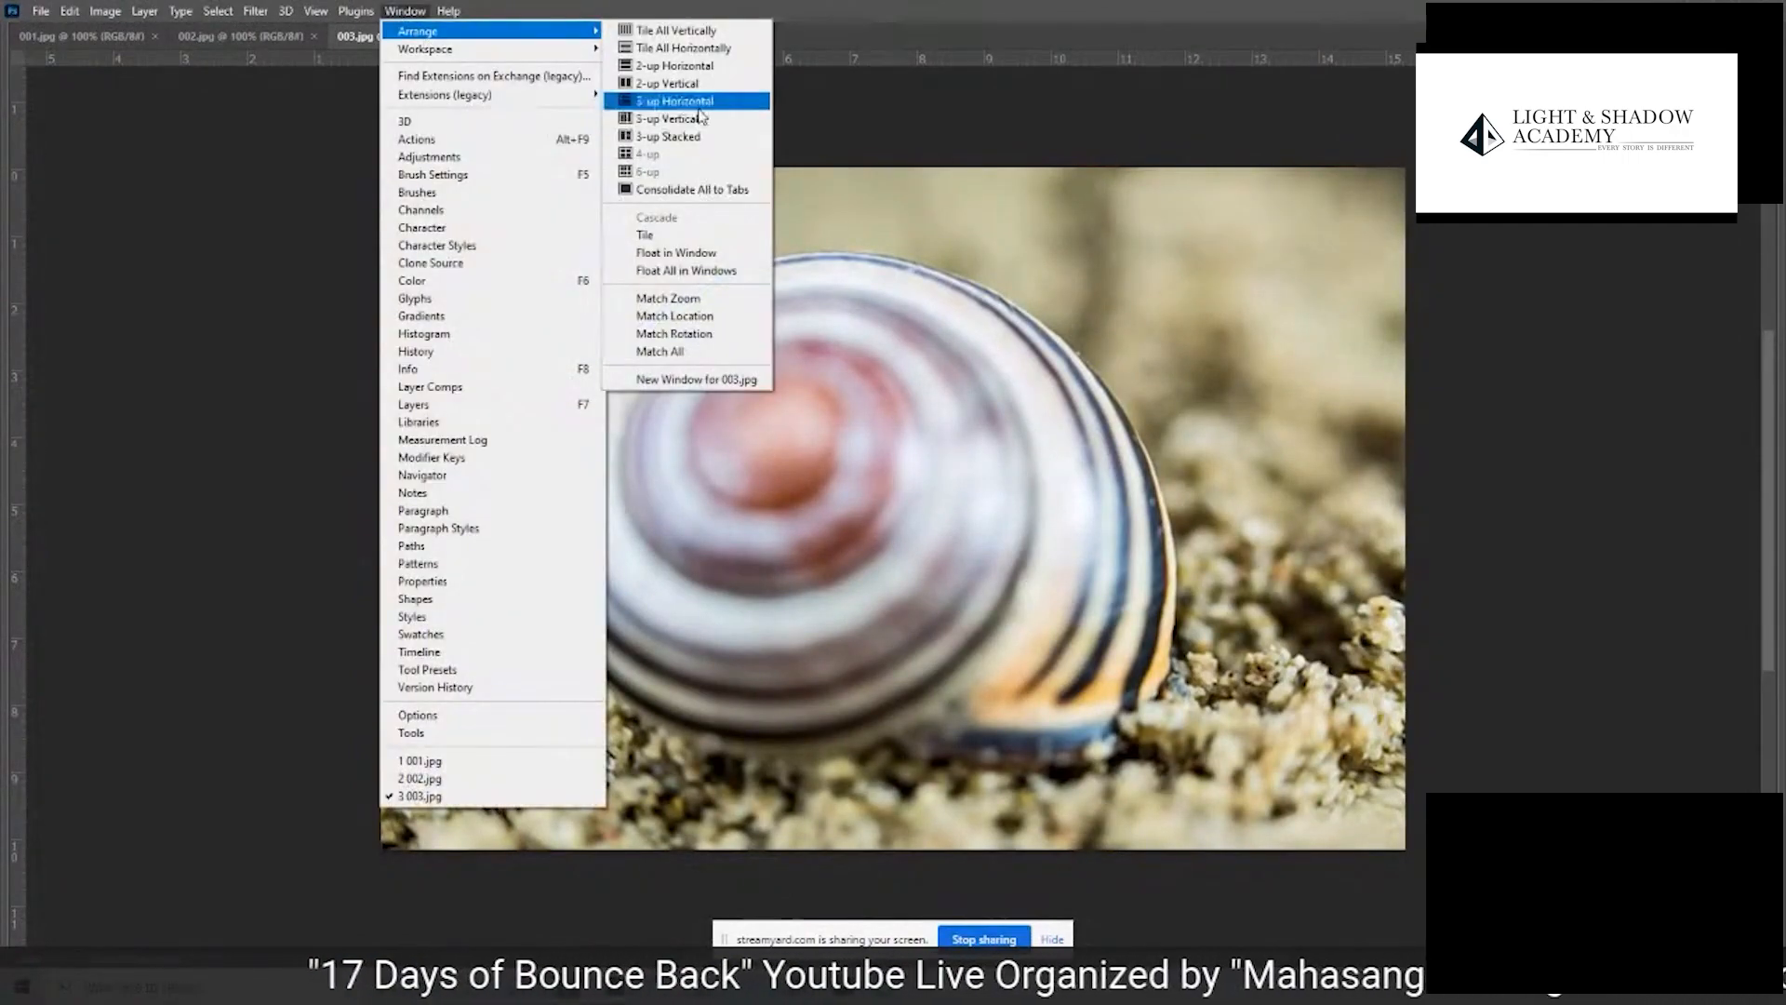
left_click(689, 118)
- Examine which areas of the snail shell and sand are in focus in 003.jpg, 002.jpg and 001.jpg
key("ctrl+minus")
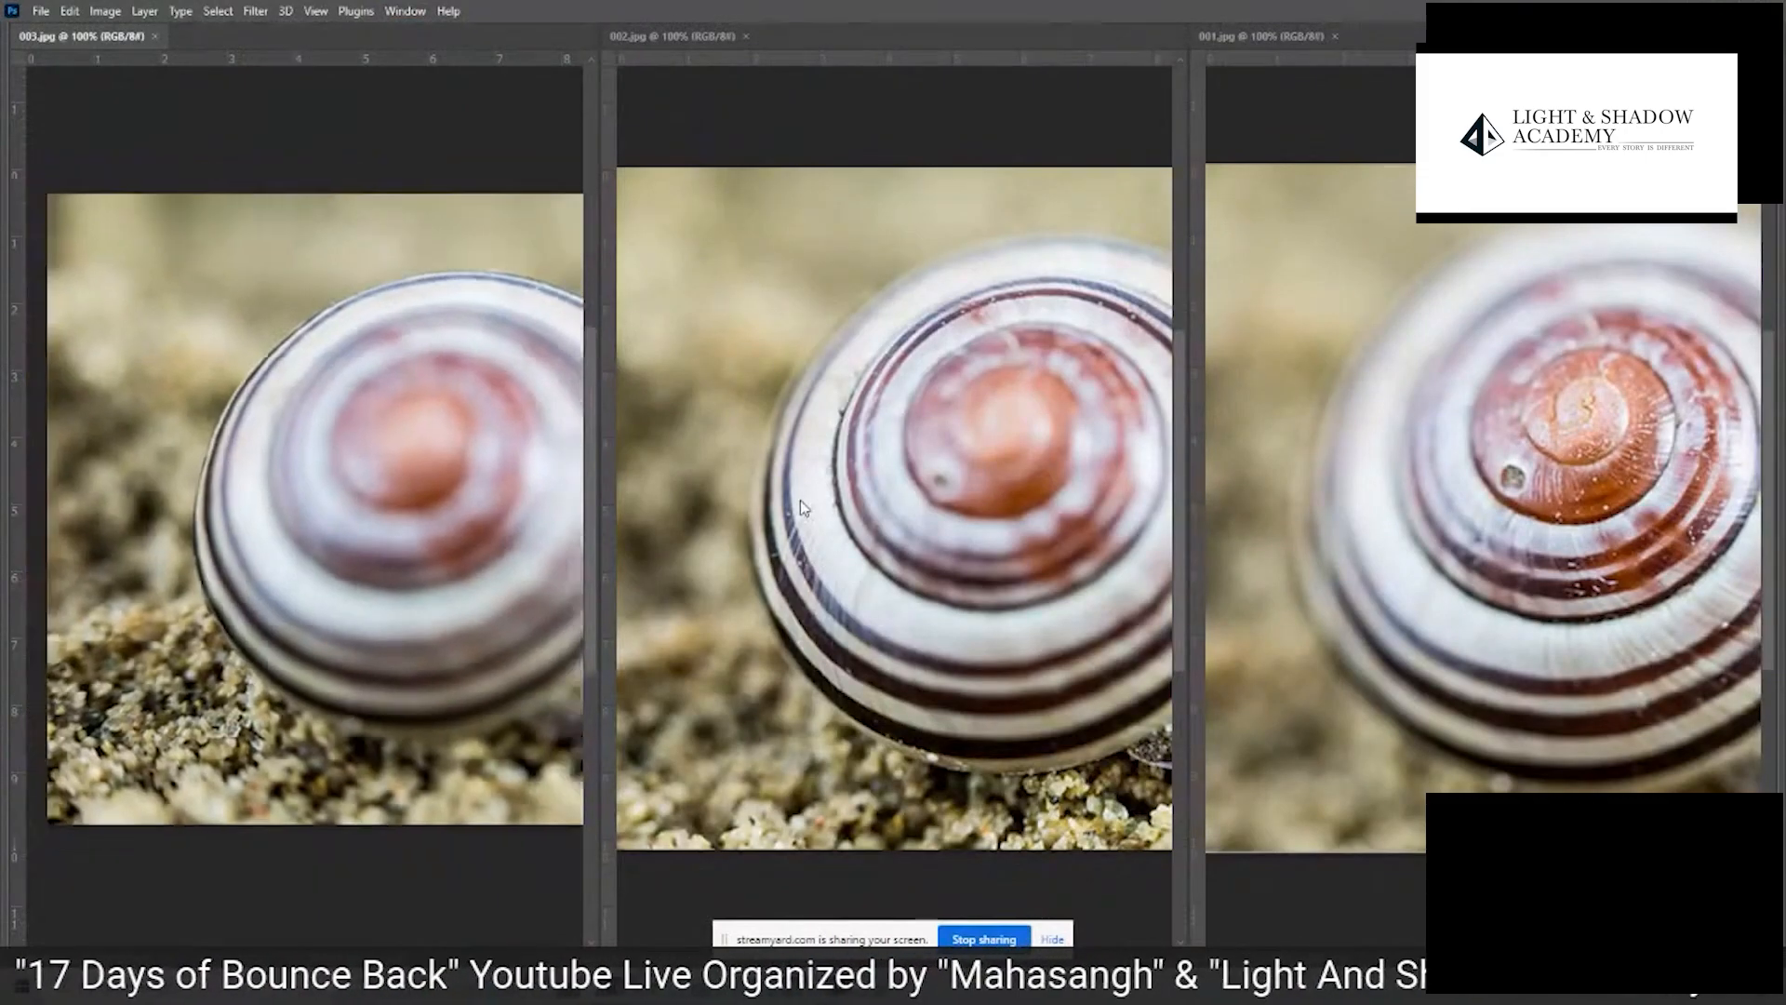
scroll(428, 391, "up", 3)
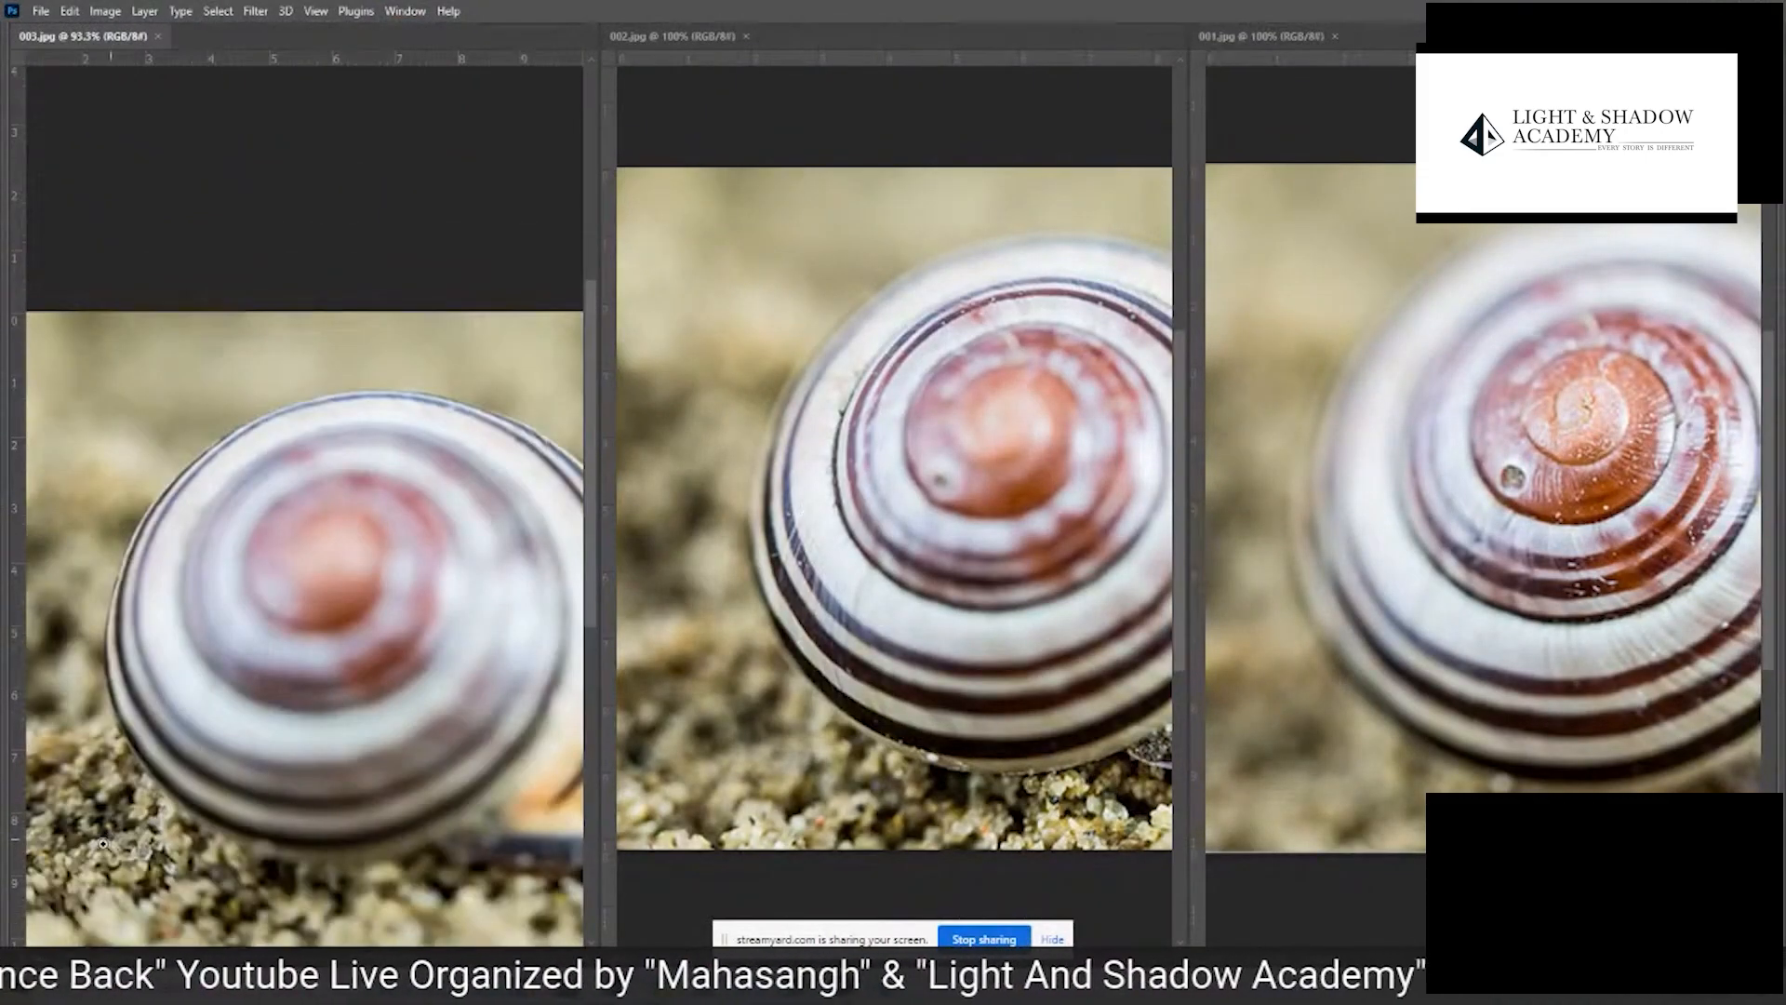
scroll(102, 843, "up", 2)
left_click(993, 652)
left_click_drag(989, 667, 944, 659)
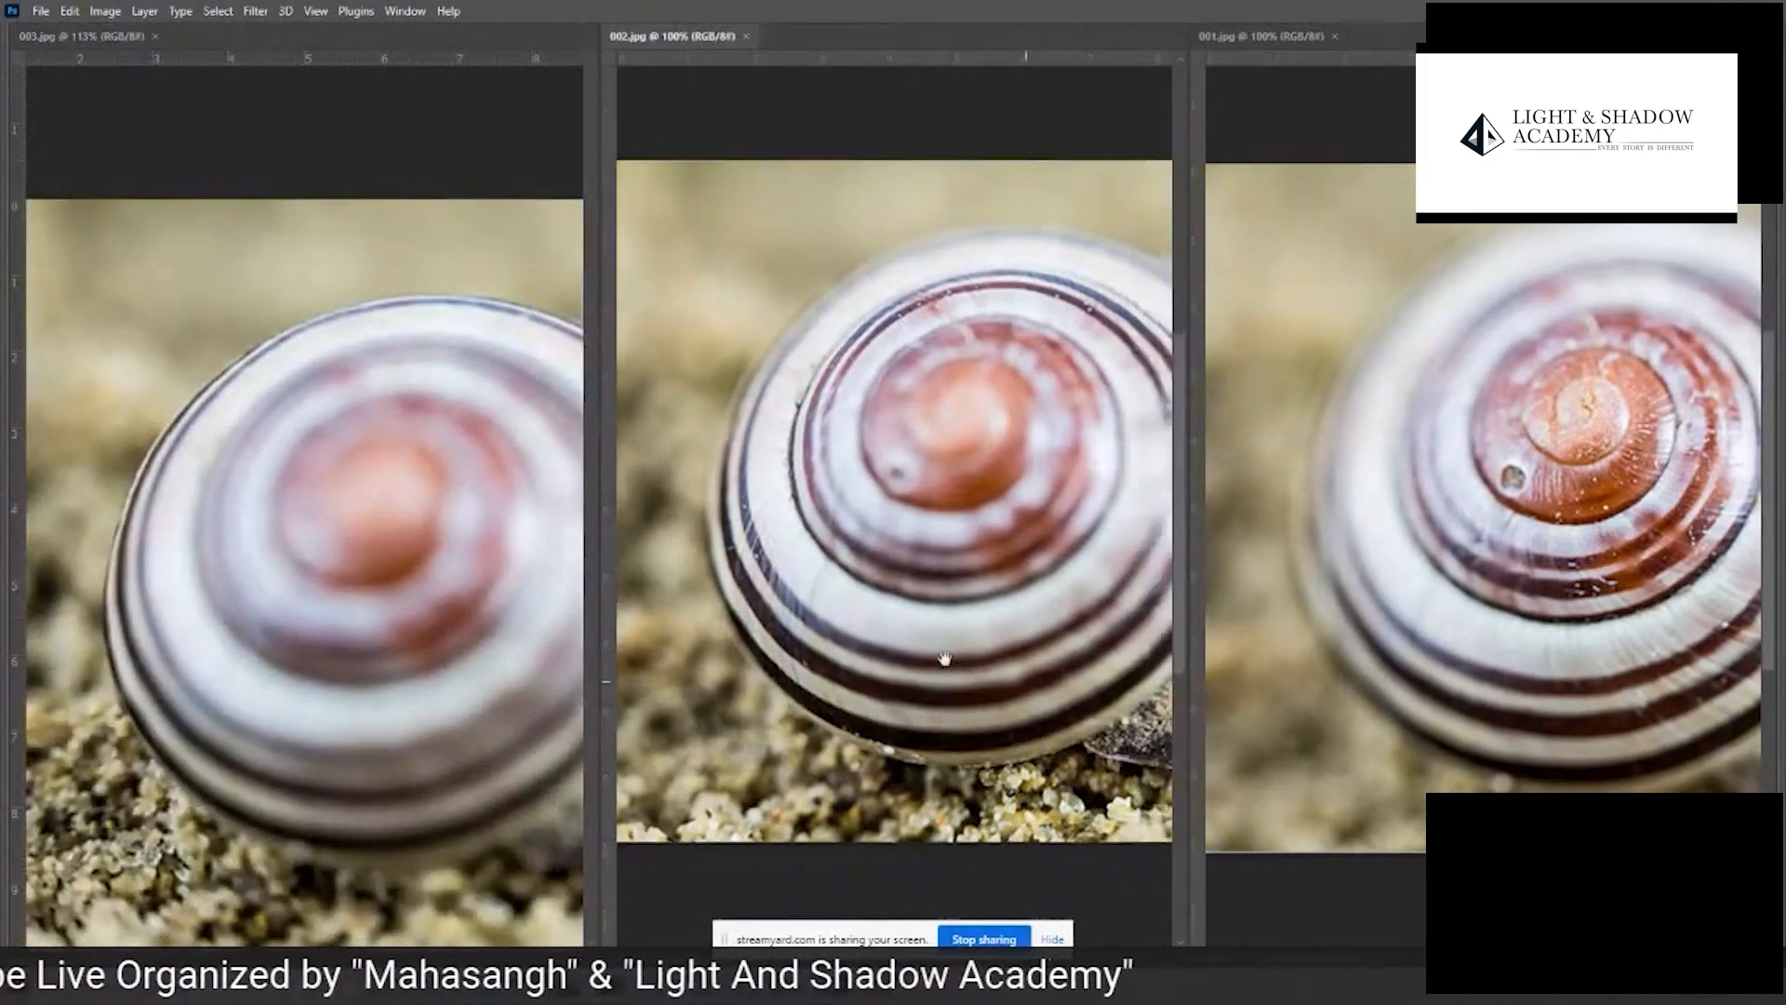
scroll(944, 658, "up", 5)
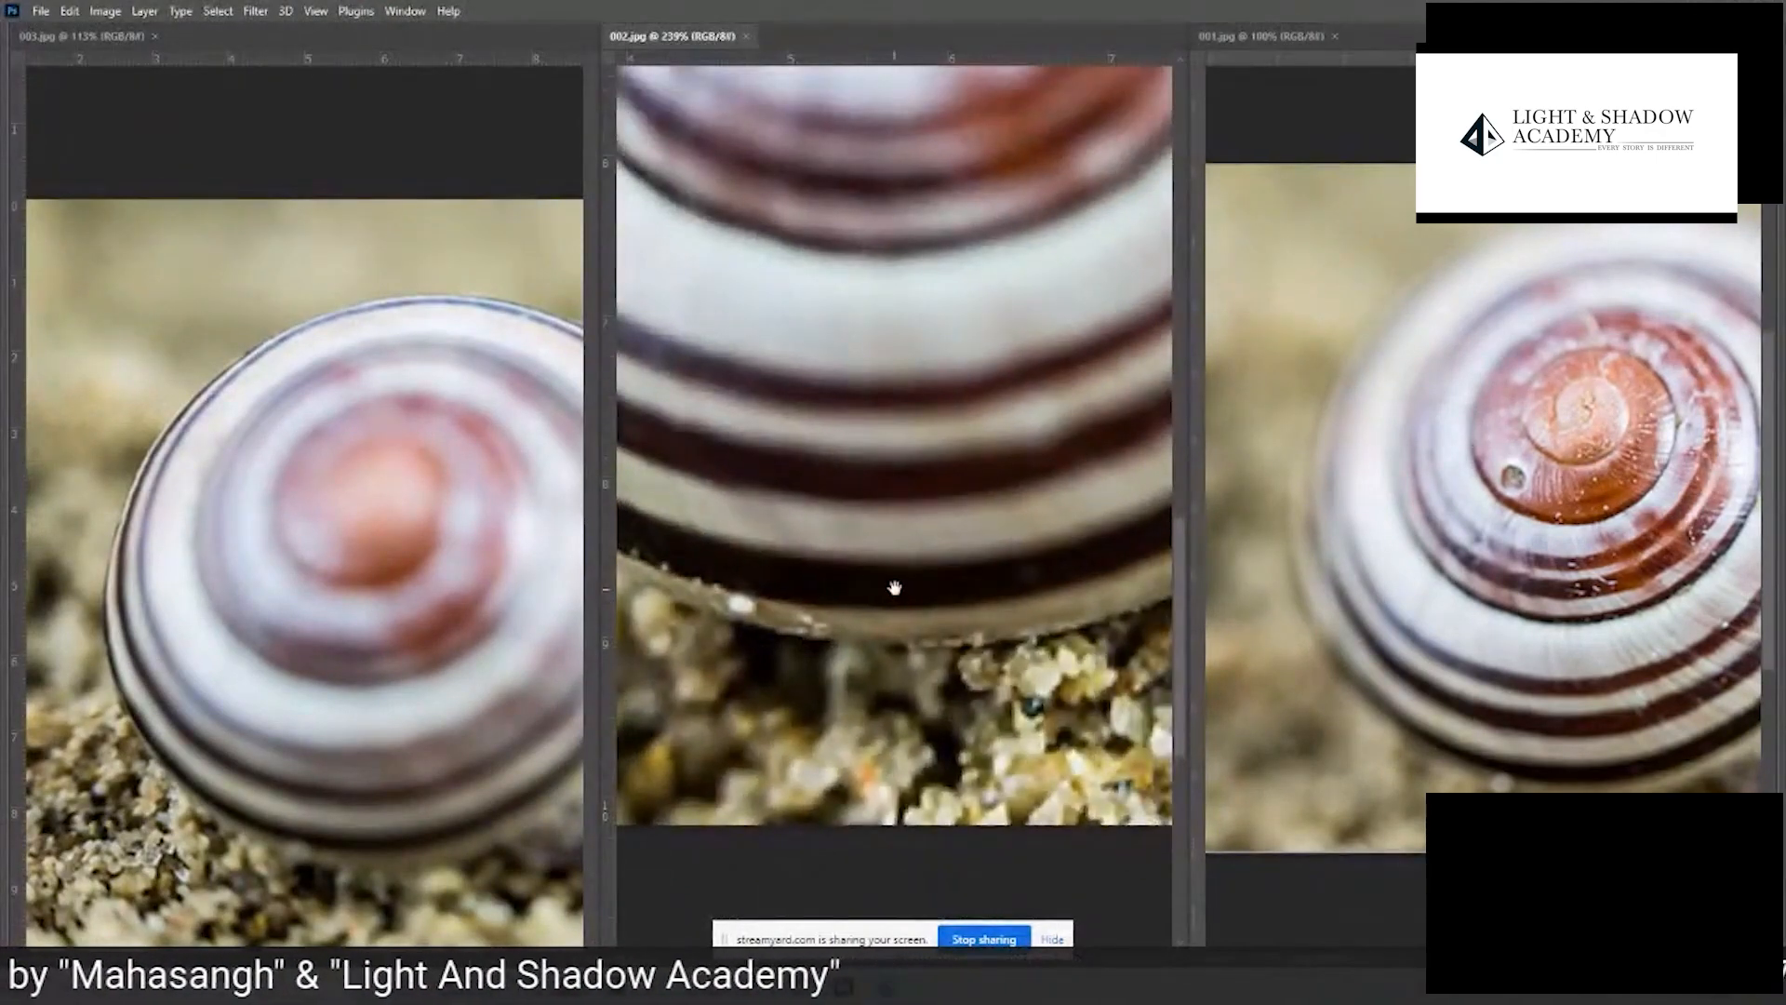
left_click_drag(1045, 523, 891, 669)
left_click(1535, 586)
left_click_drag(1735, 620, 1563, 574)
scroll(1331, 340, "up", 6)
scroll(1347, 374, "down", 4)
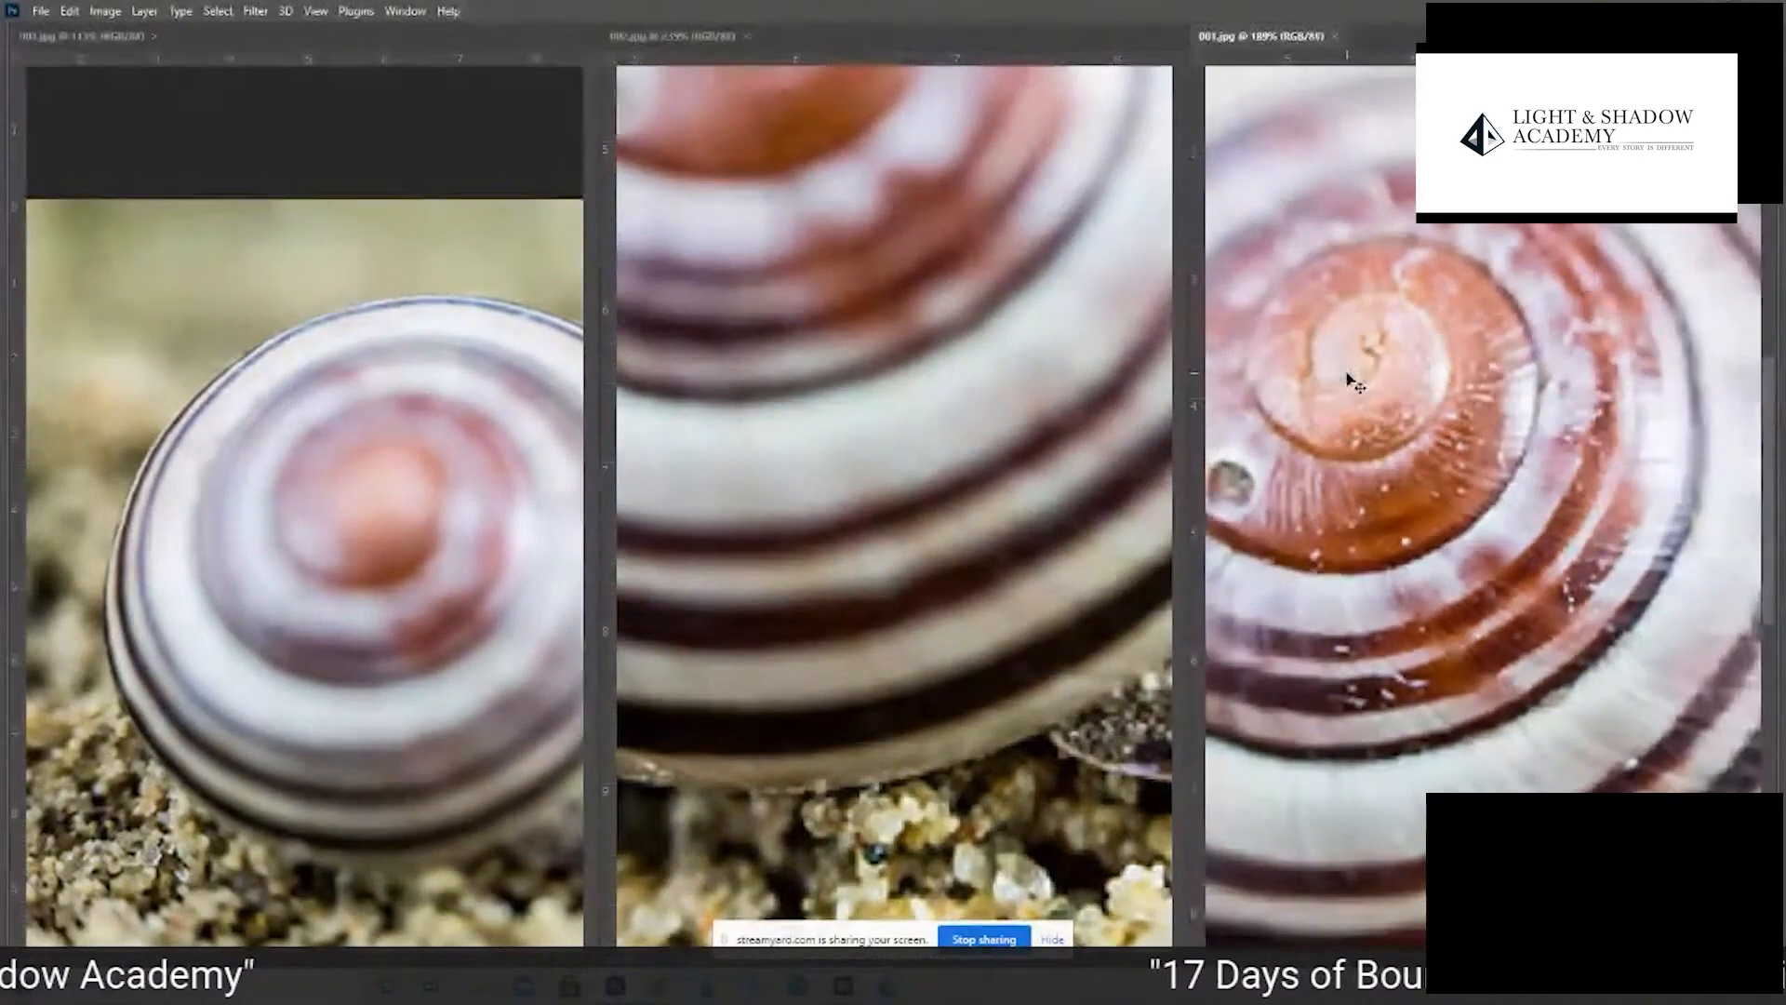
scroll(1348, 374, "down", 5)
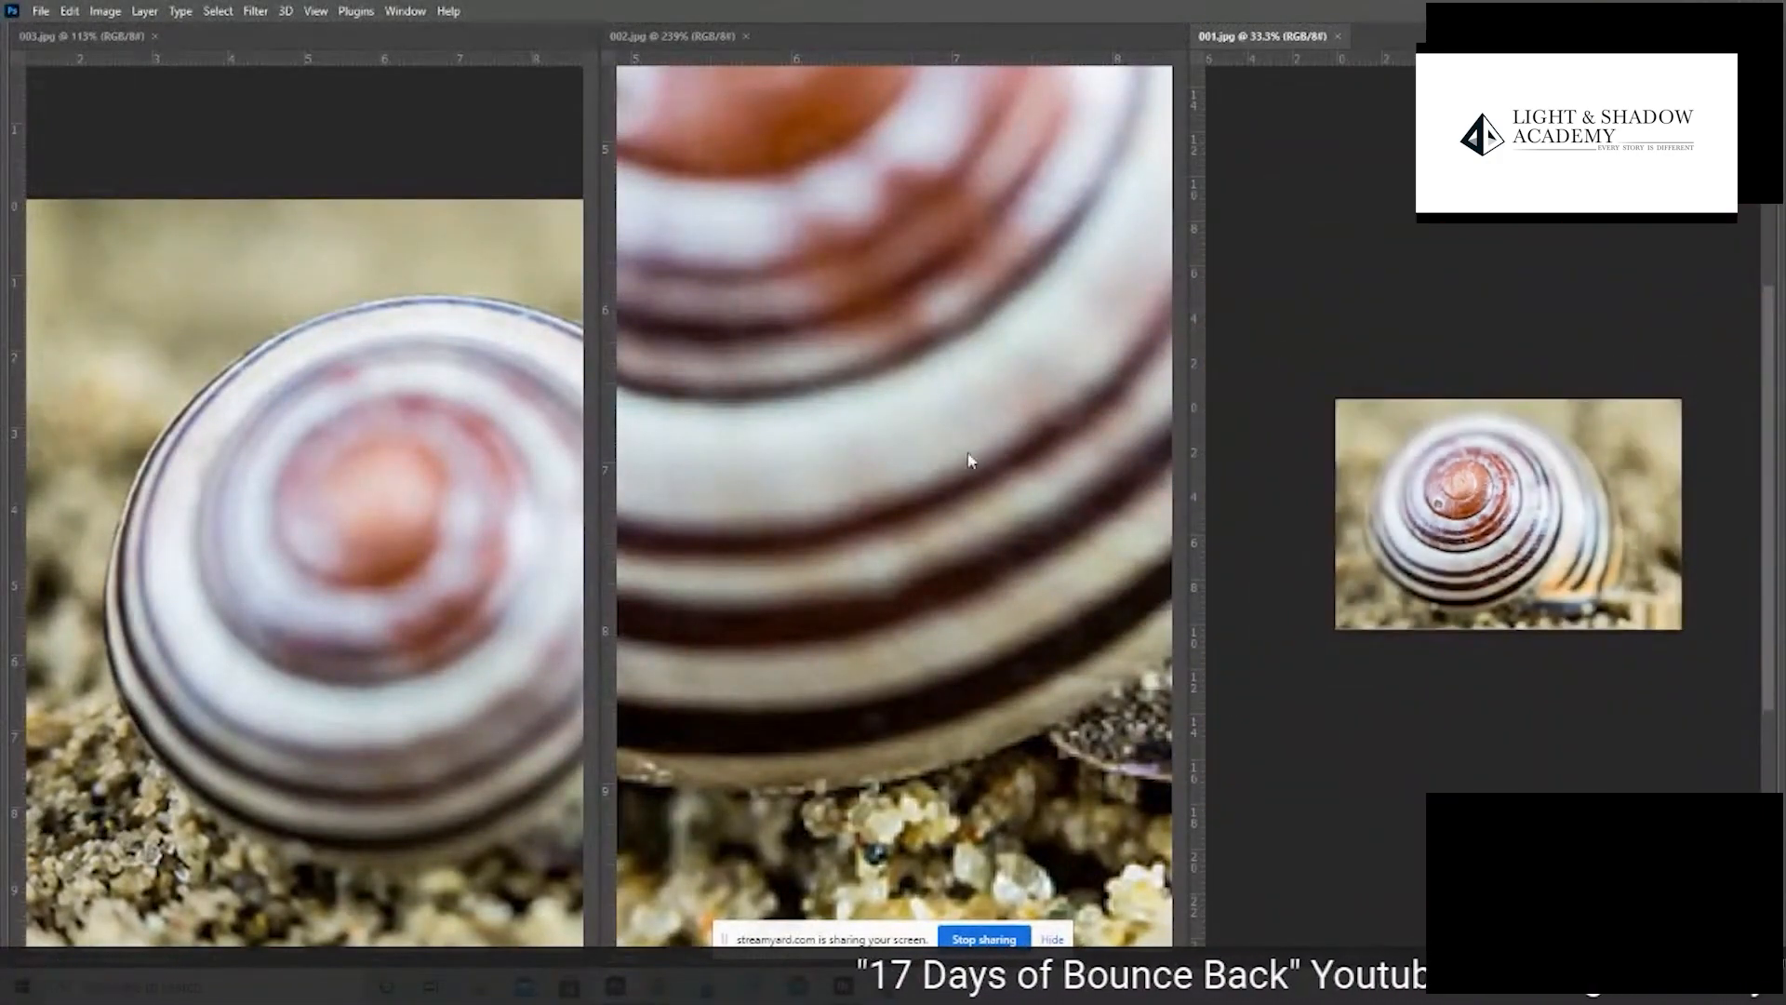
- Close the three snail photos
left_click(1337, 36)
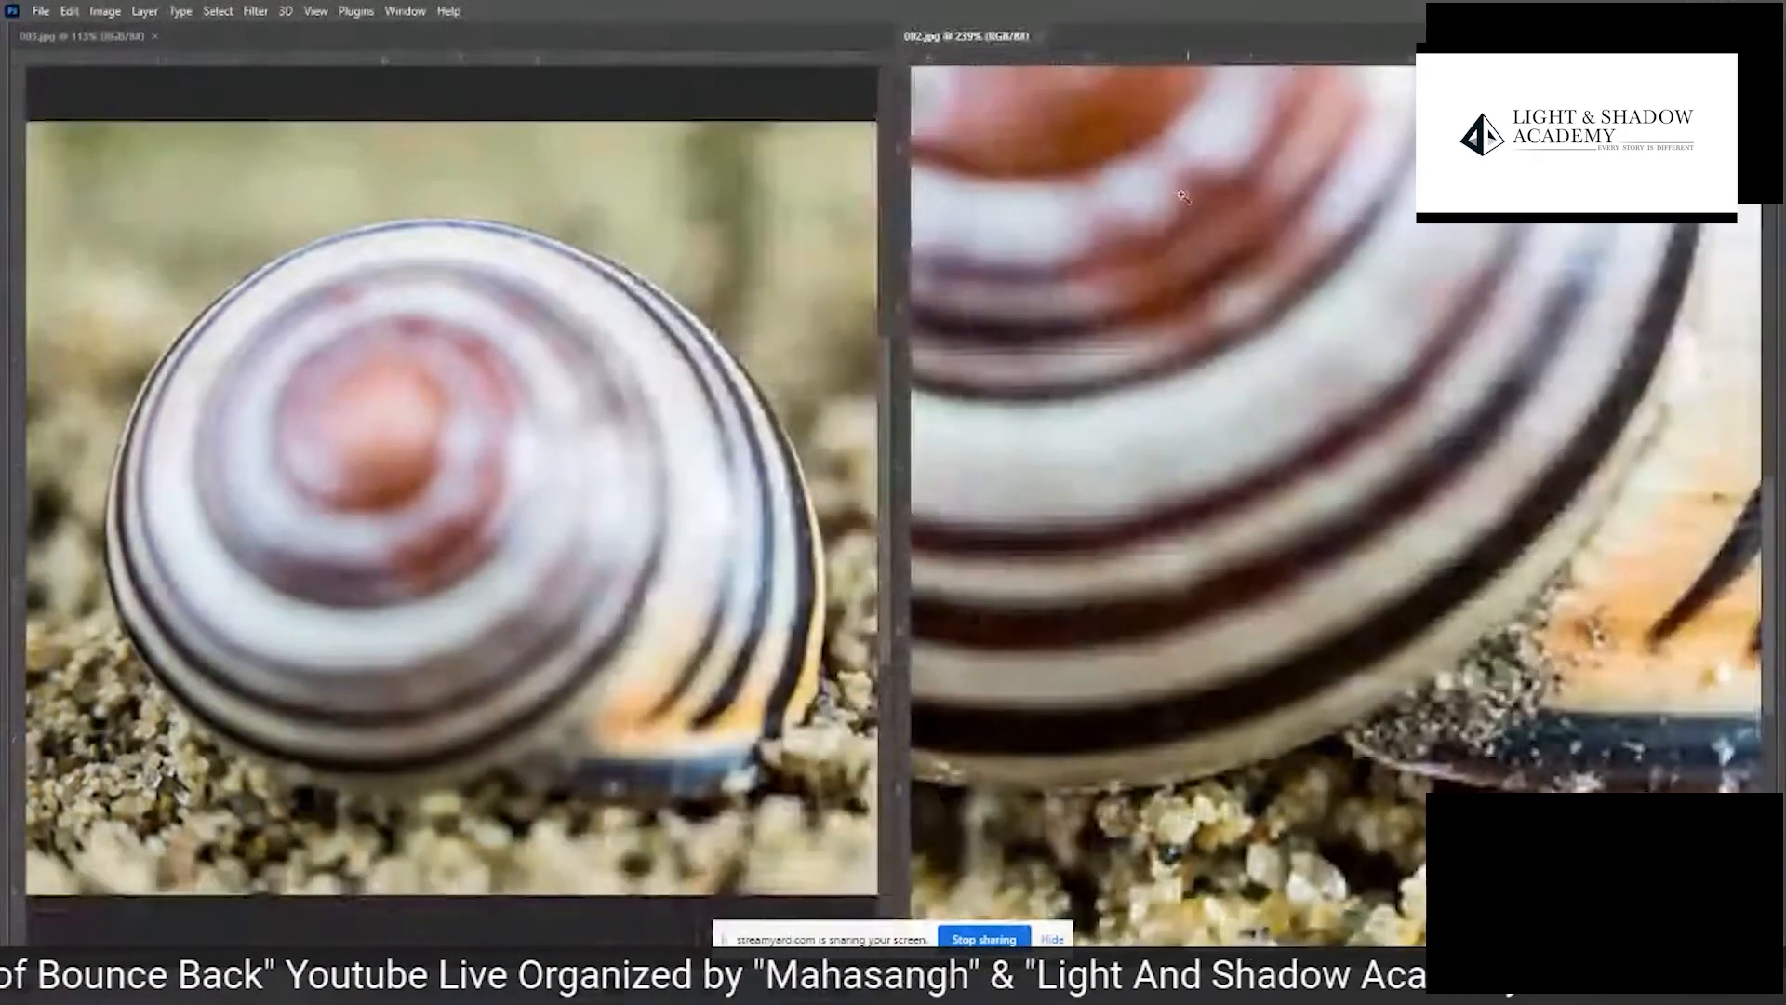
left_click(1041, 37)
left_click(154, 35)
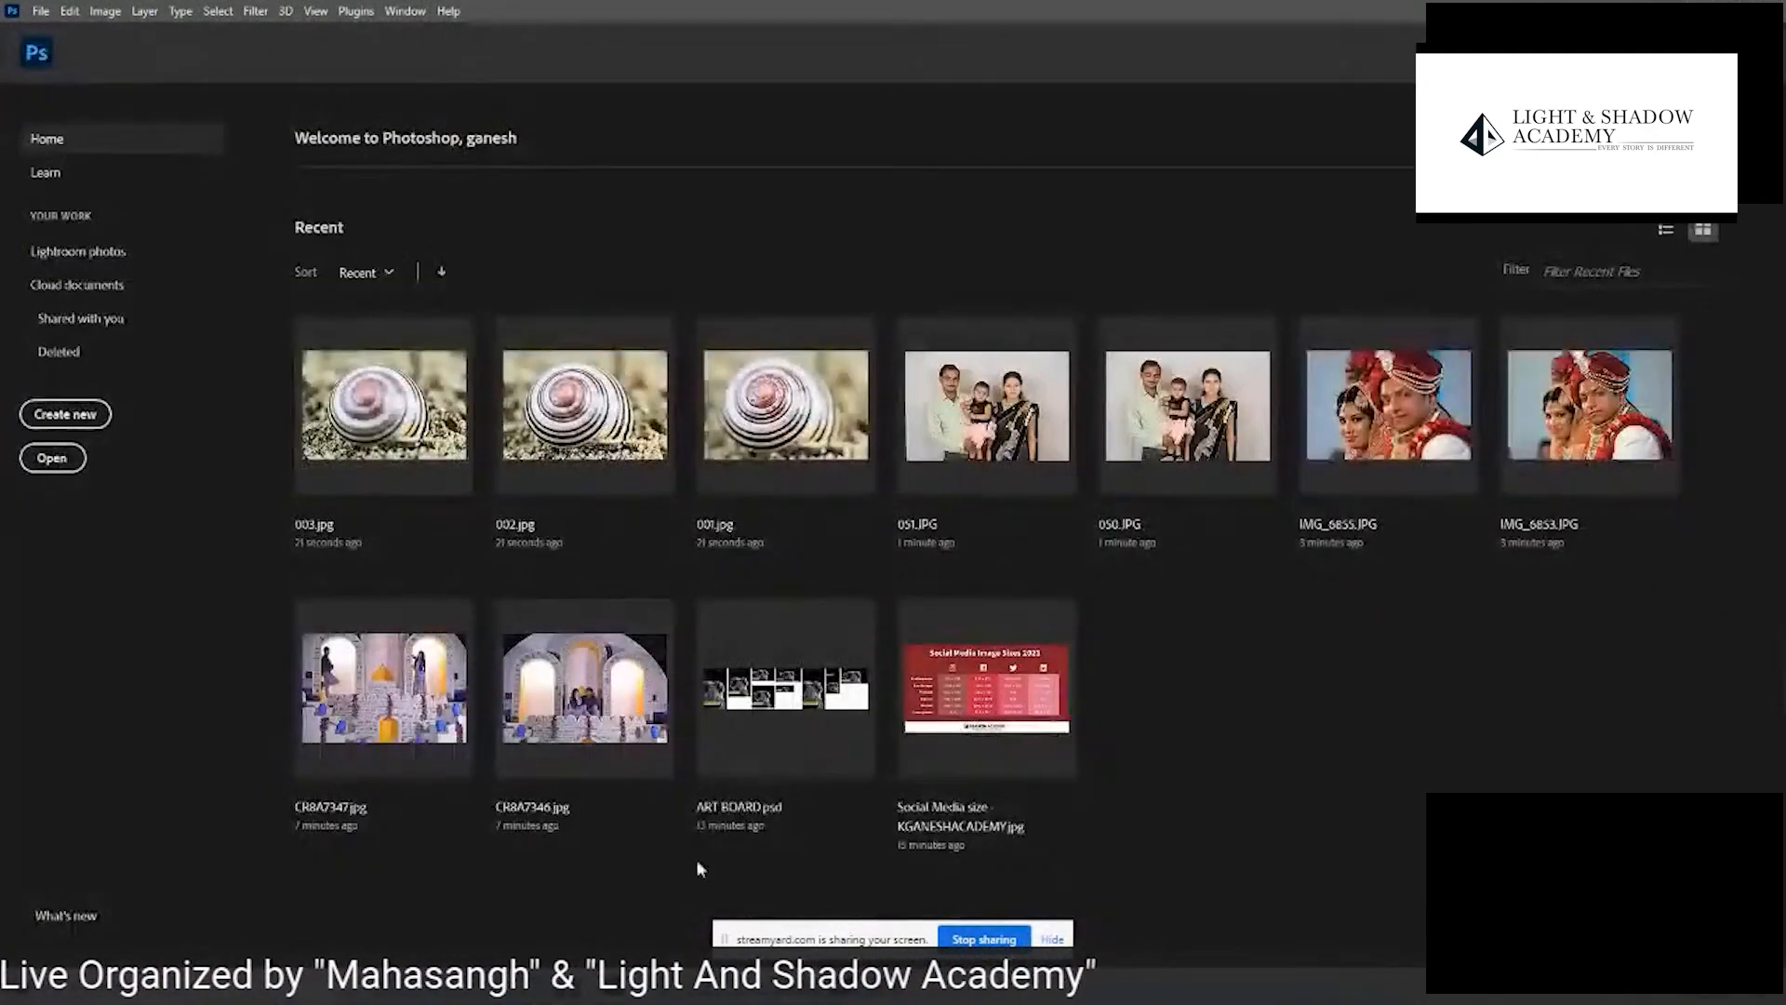
- Copy the path of the 002A Stack images folder in Adobe Bridge and return to Photoshop
key("alt+Tab")
left_click(664, 84)
key("ctrl+c")
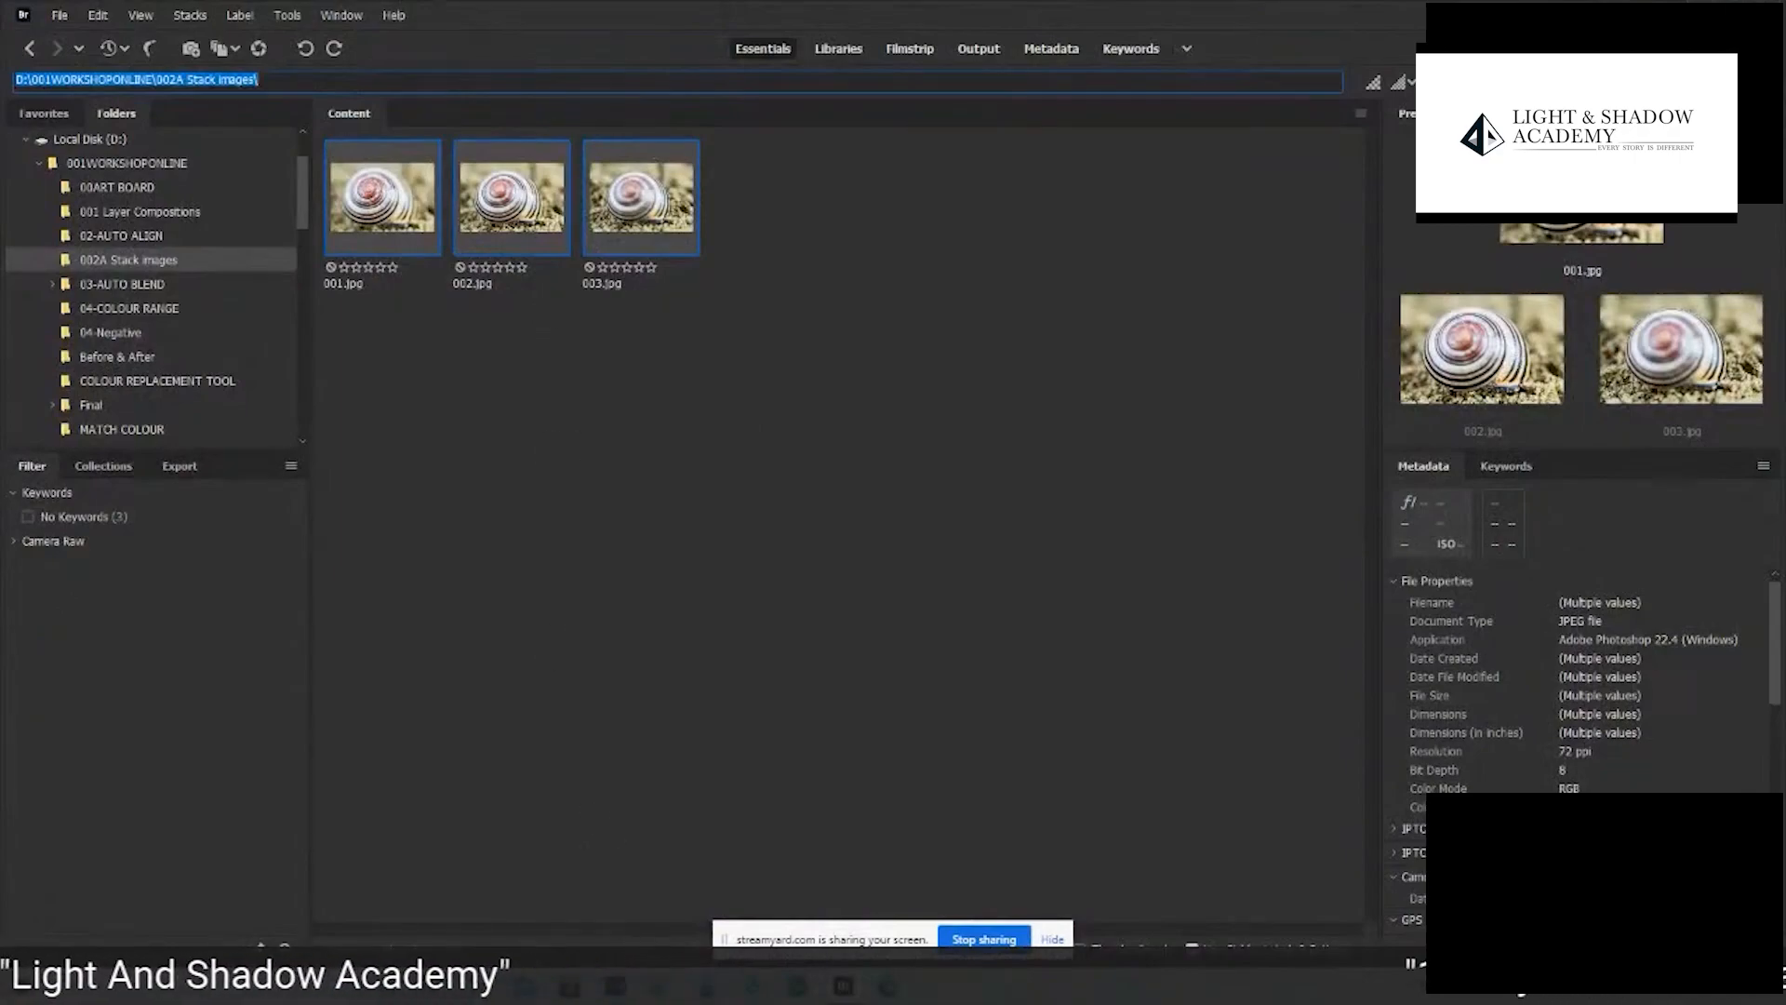
key("alt+Tab")
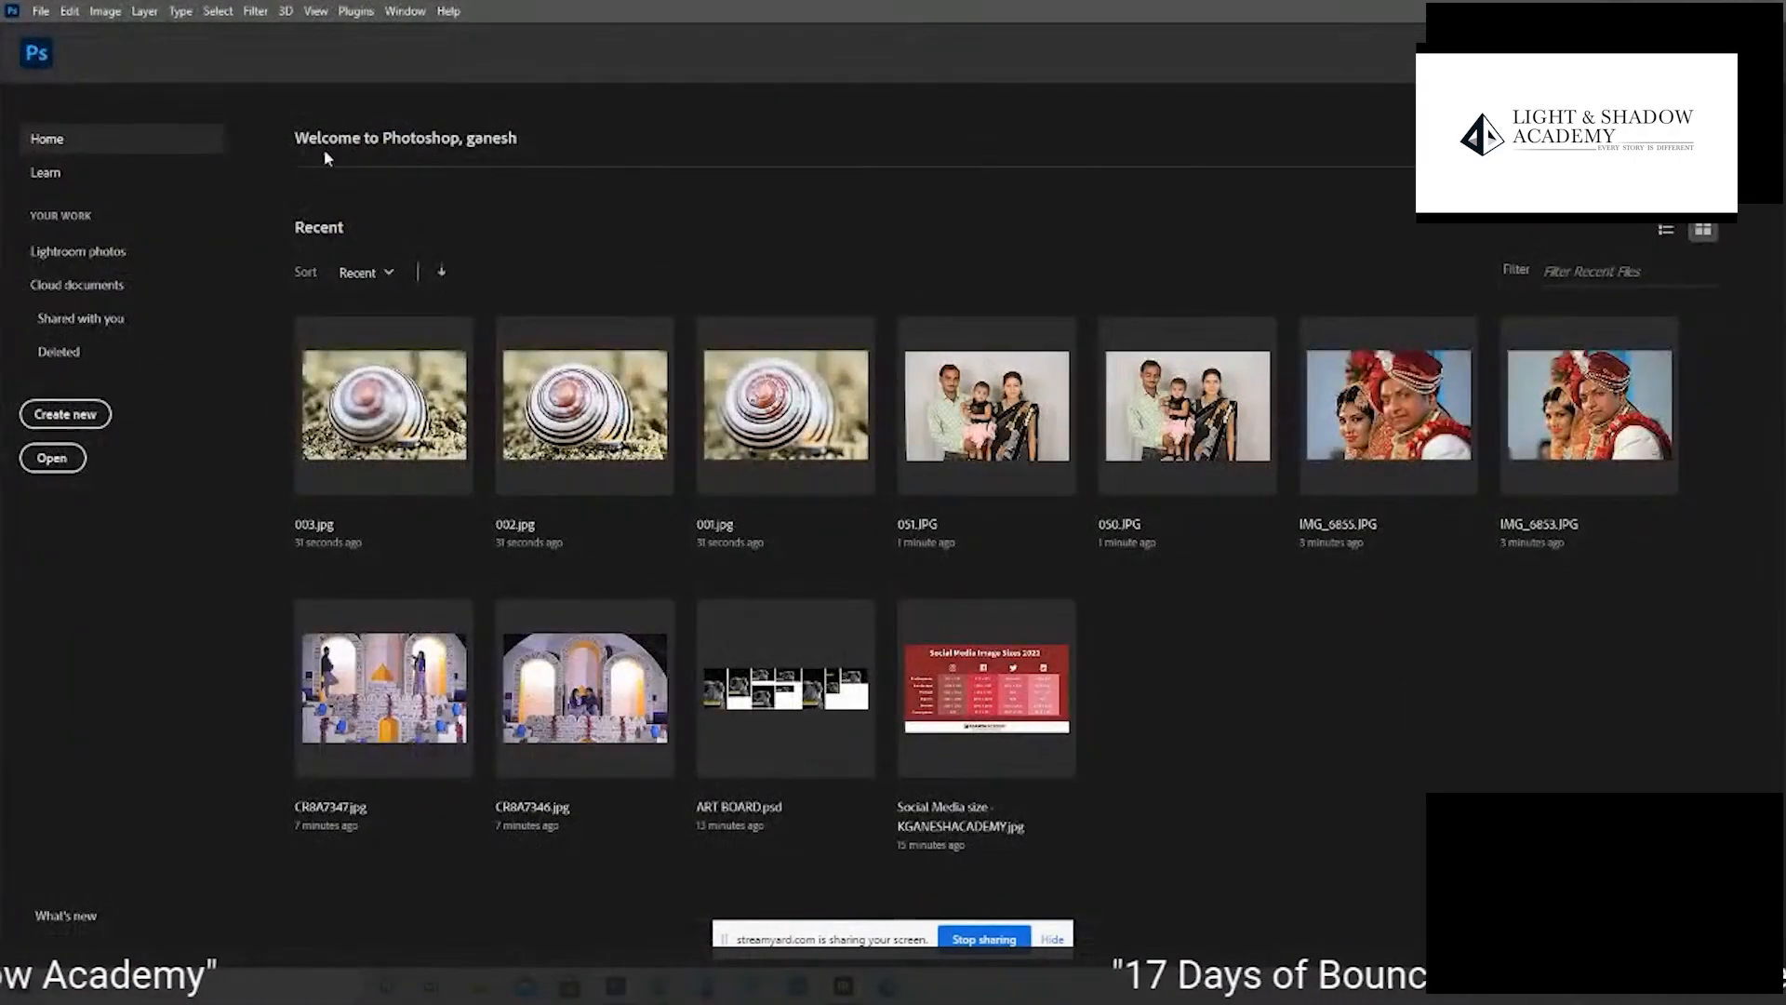
- Load 001.jpg, 002.jpg and 003.jpg from the copied folder path as layers of one document with Load Files into Stack
left_click(49, 13)
mouse_move(195, 483)
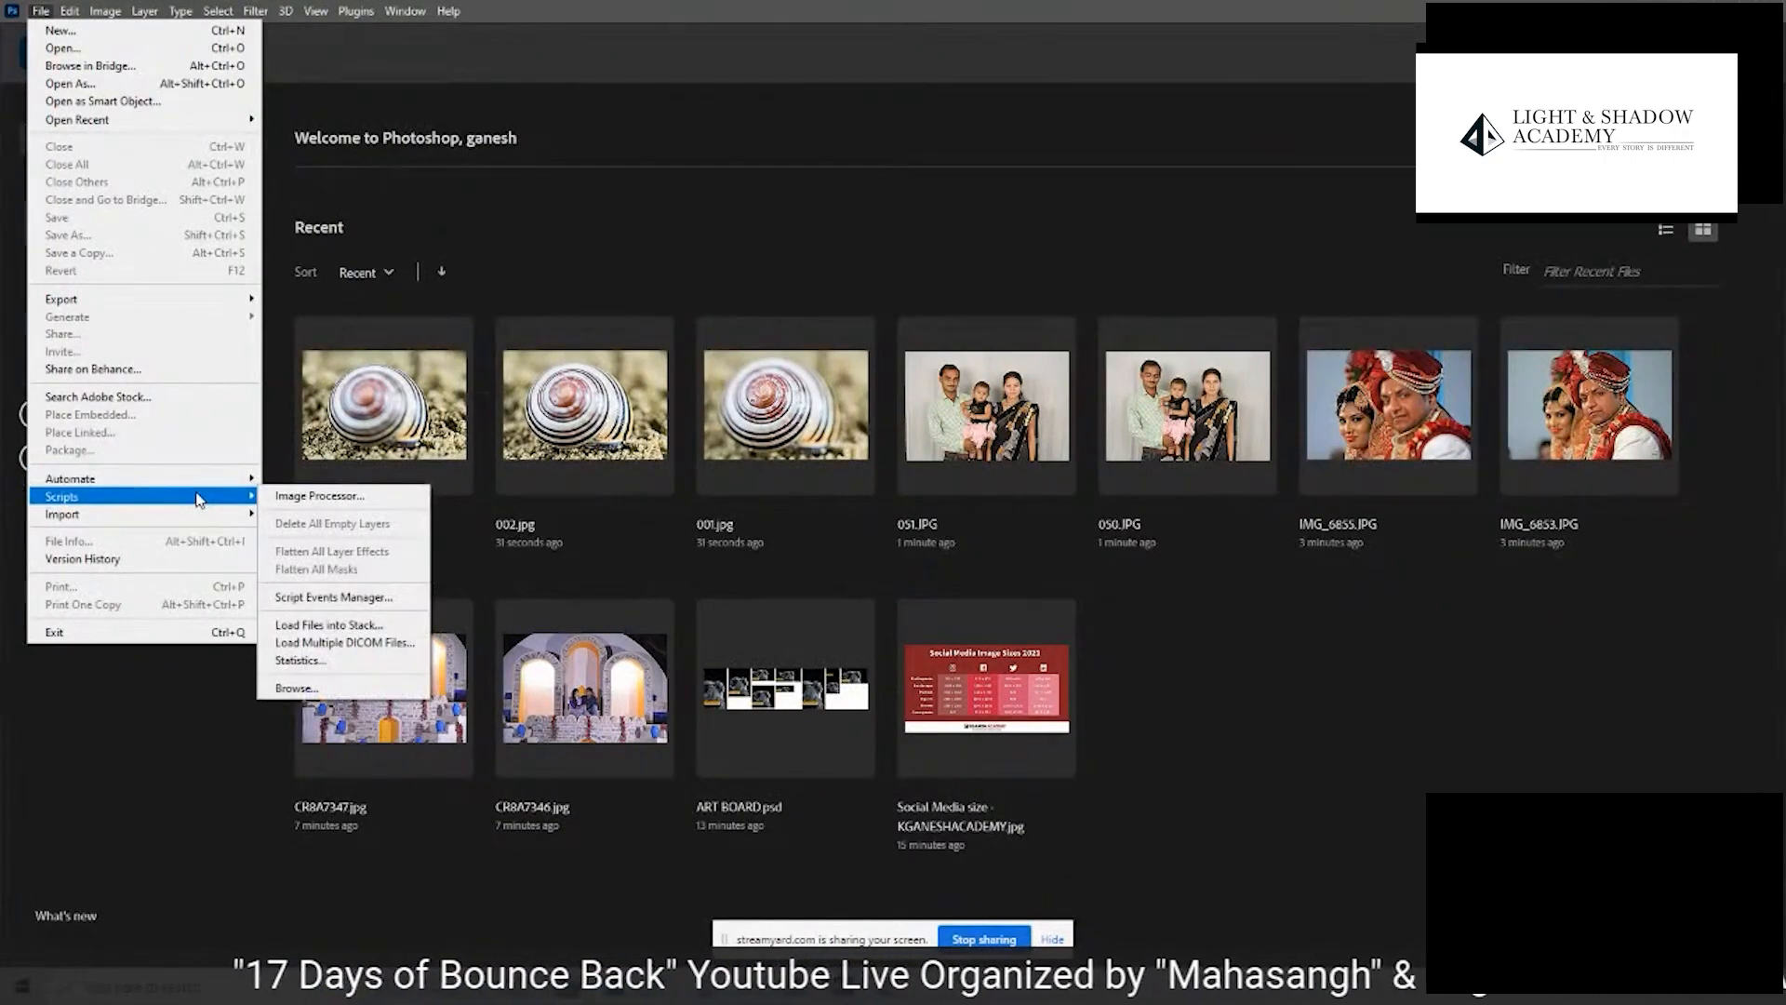
left_click(356, 628)
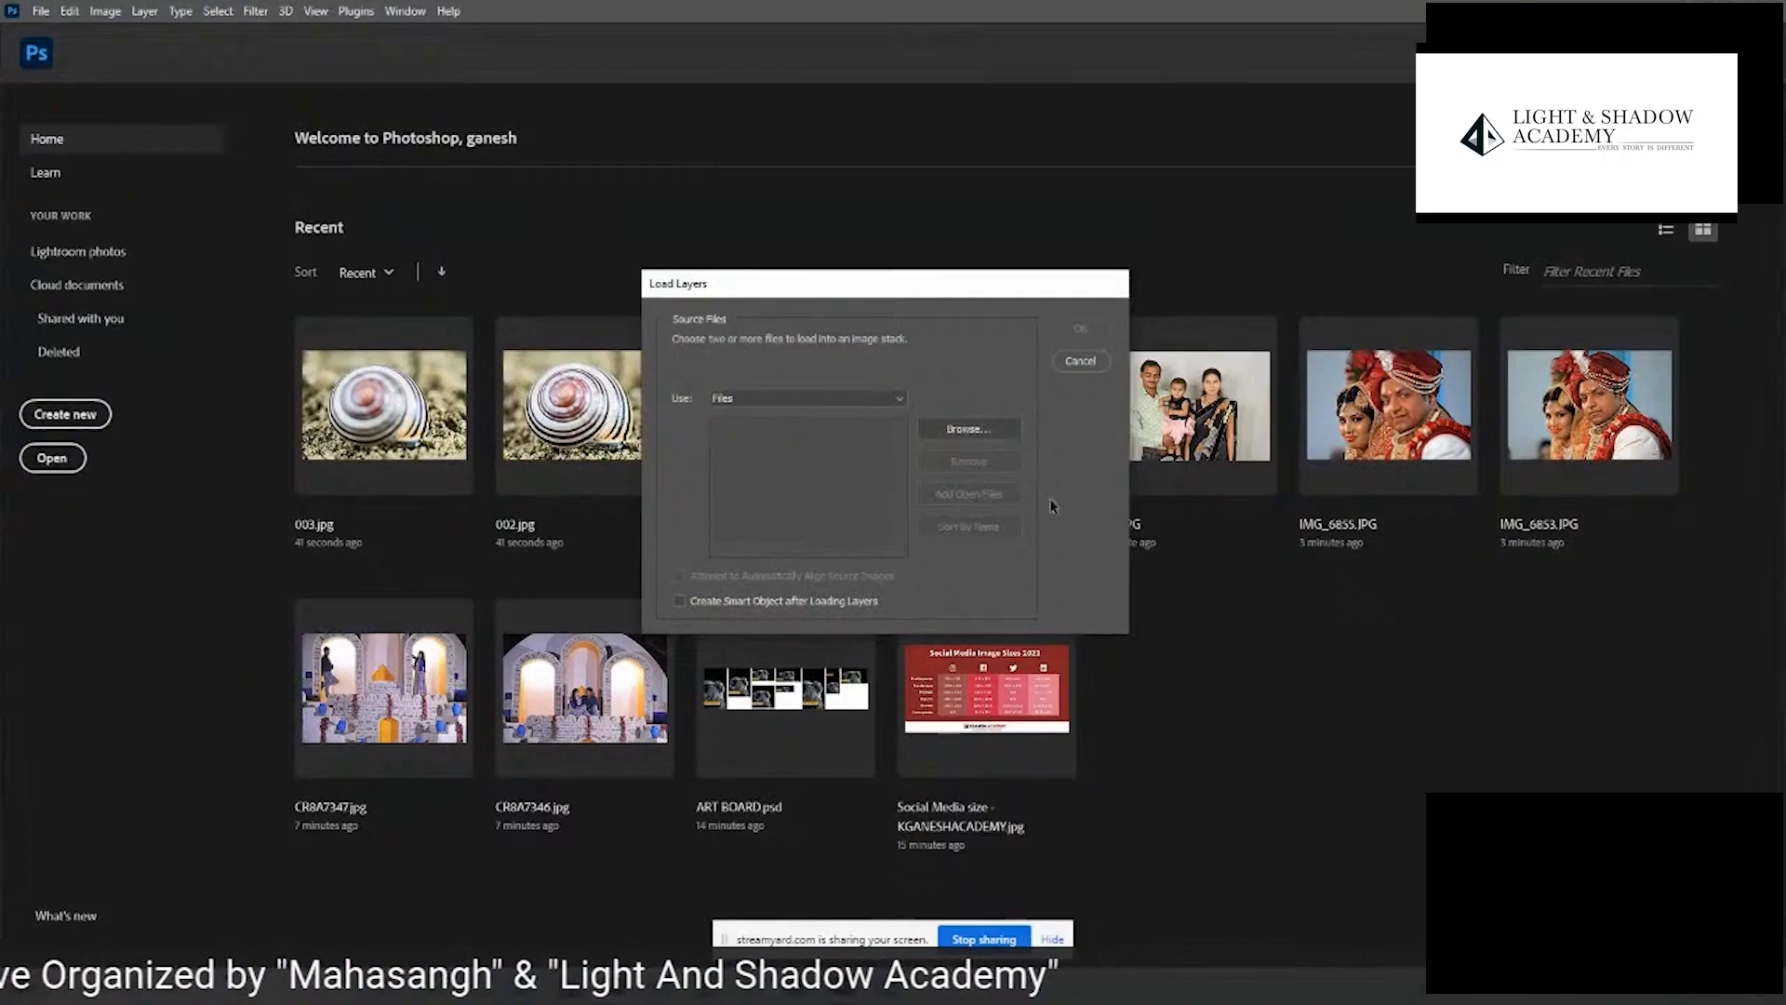
left_click(965, 428)
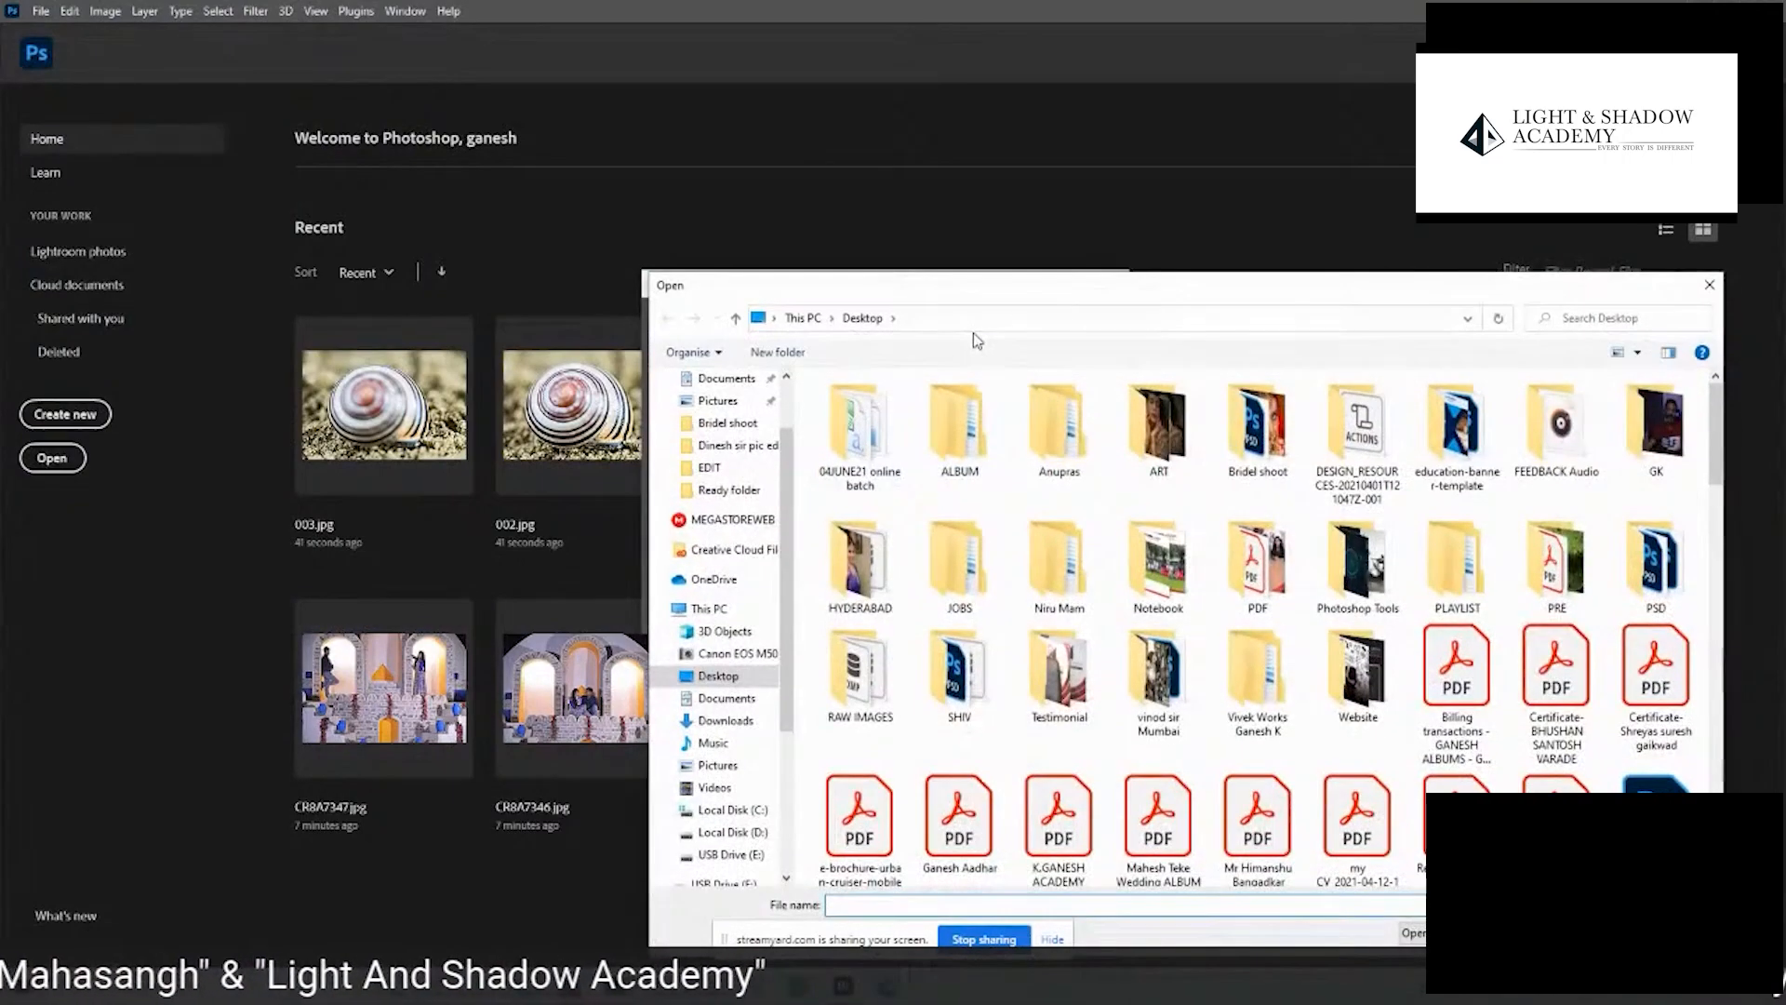
left_click(954, 319)
key("ctrl+v")
key("Return")
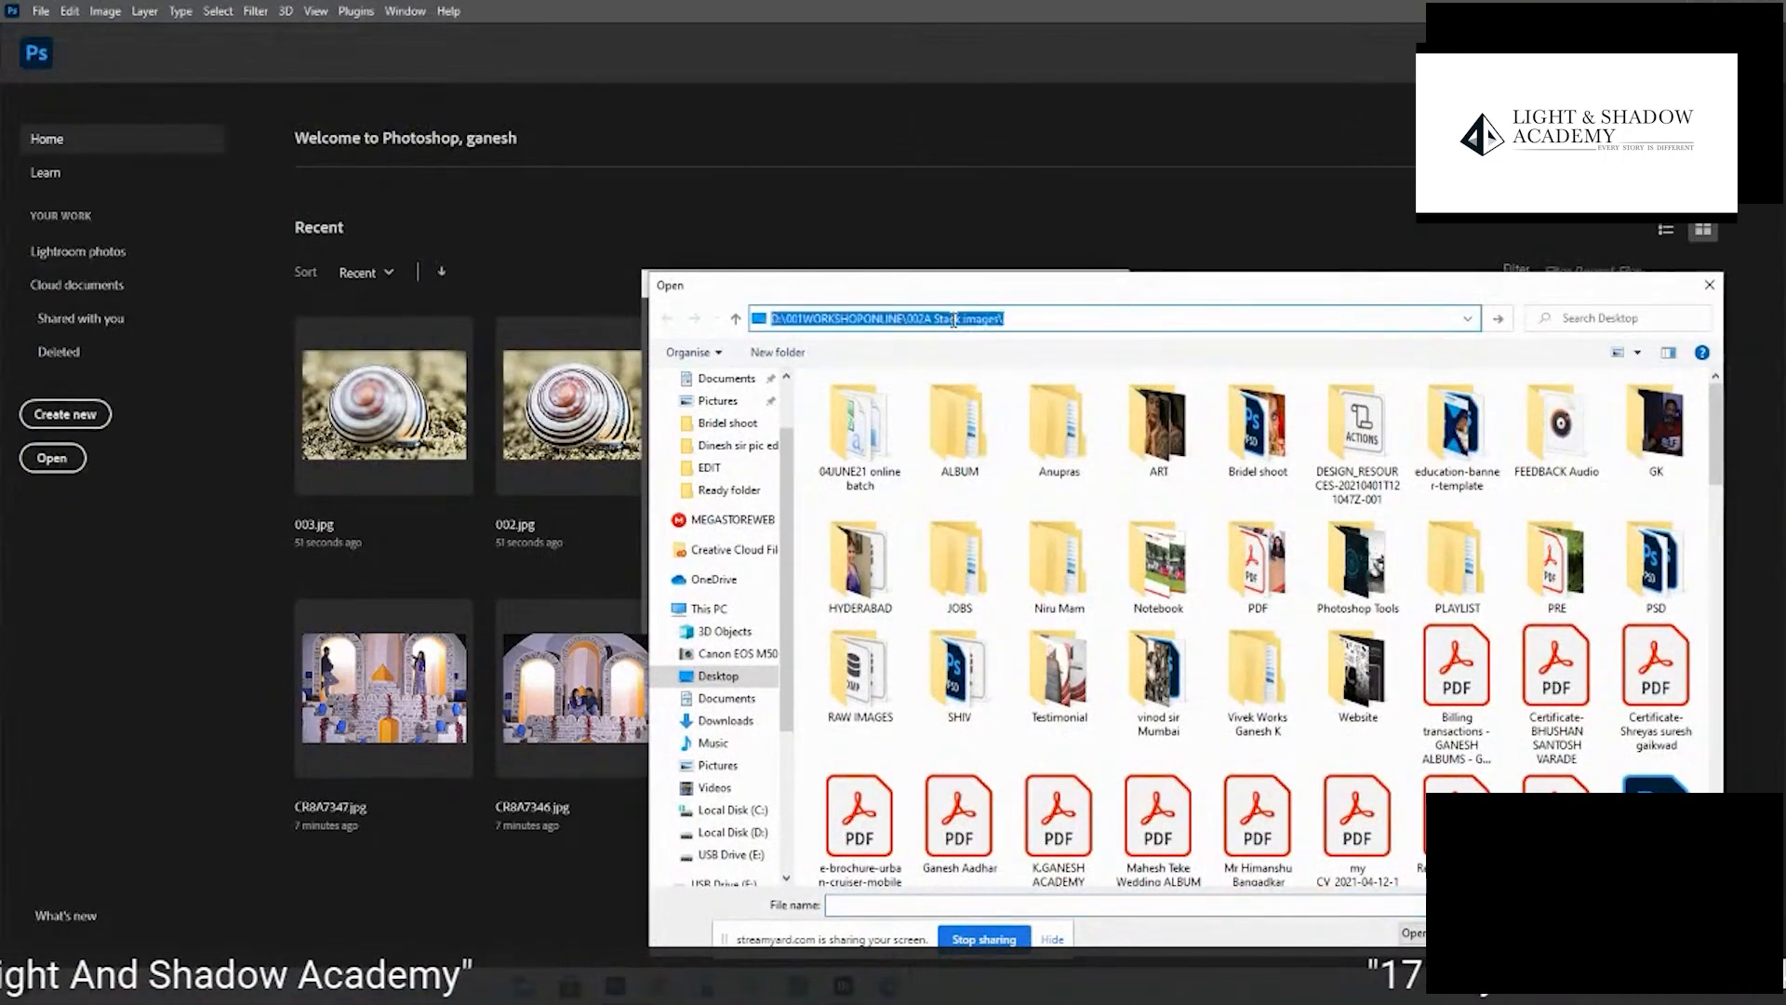
left_click_drag(1165, 498, 812, 373)
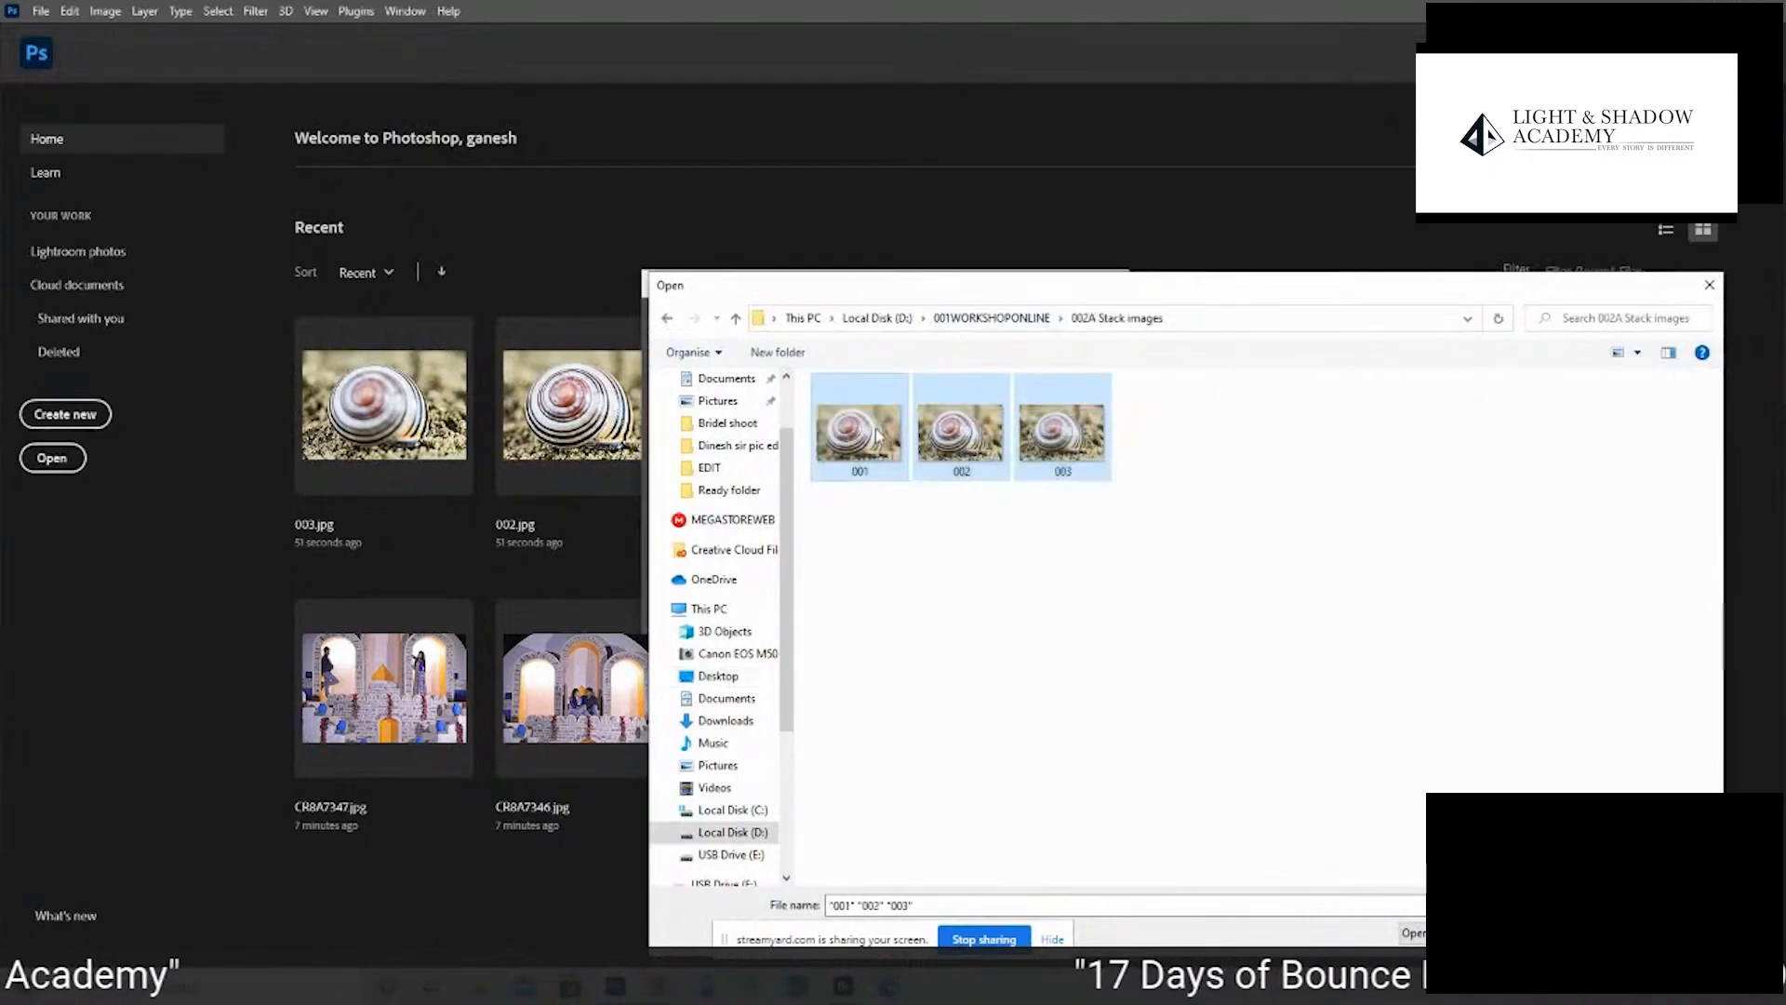
key("Return")
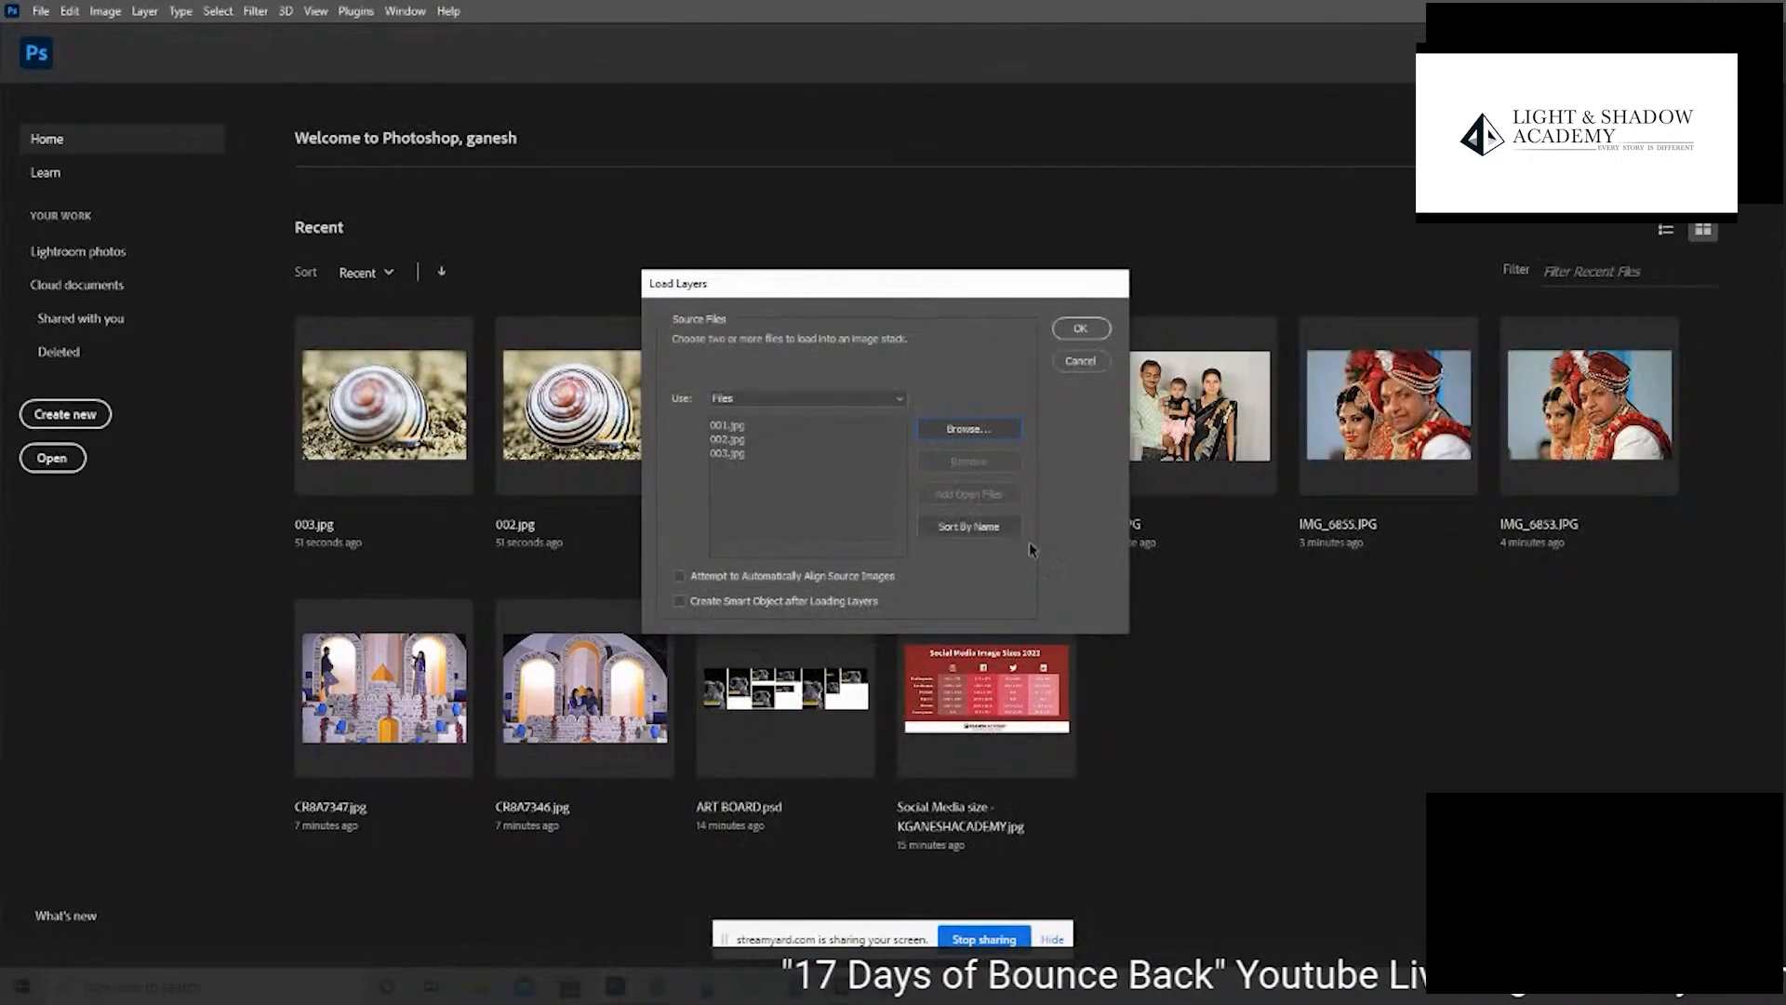
left_click(1086, 332)
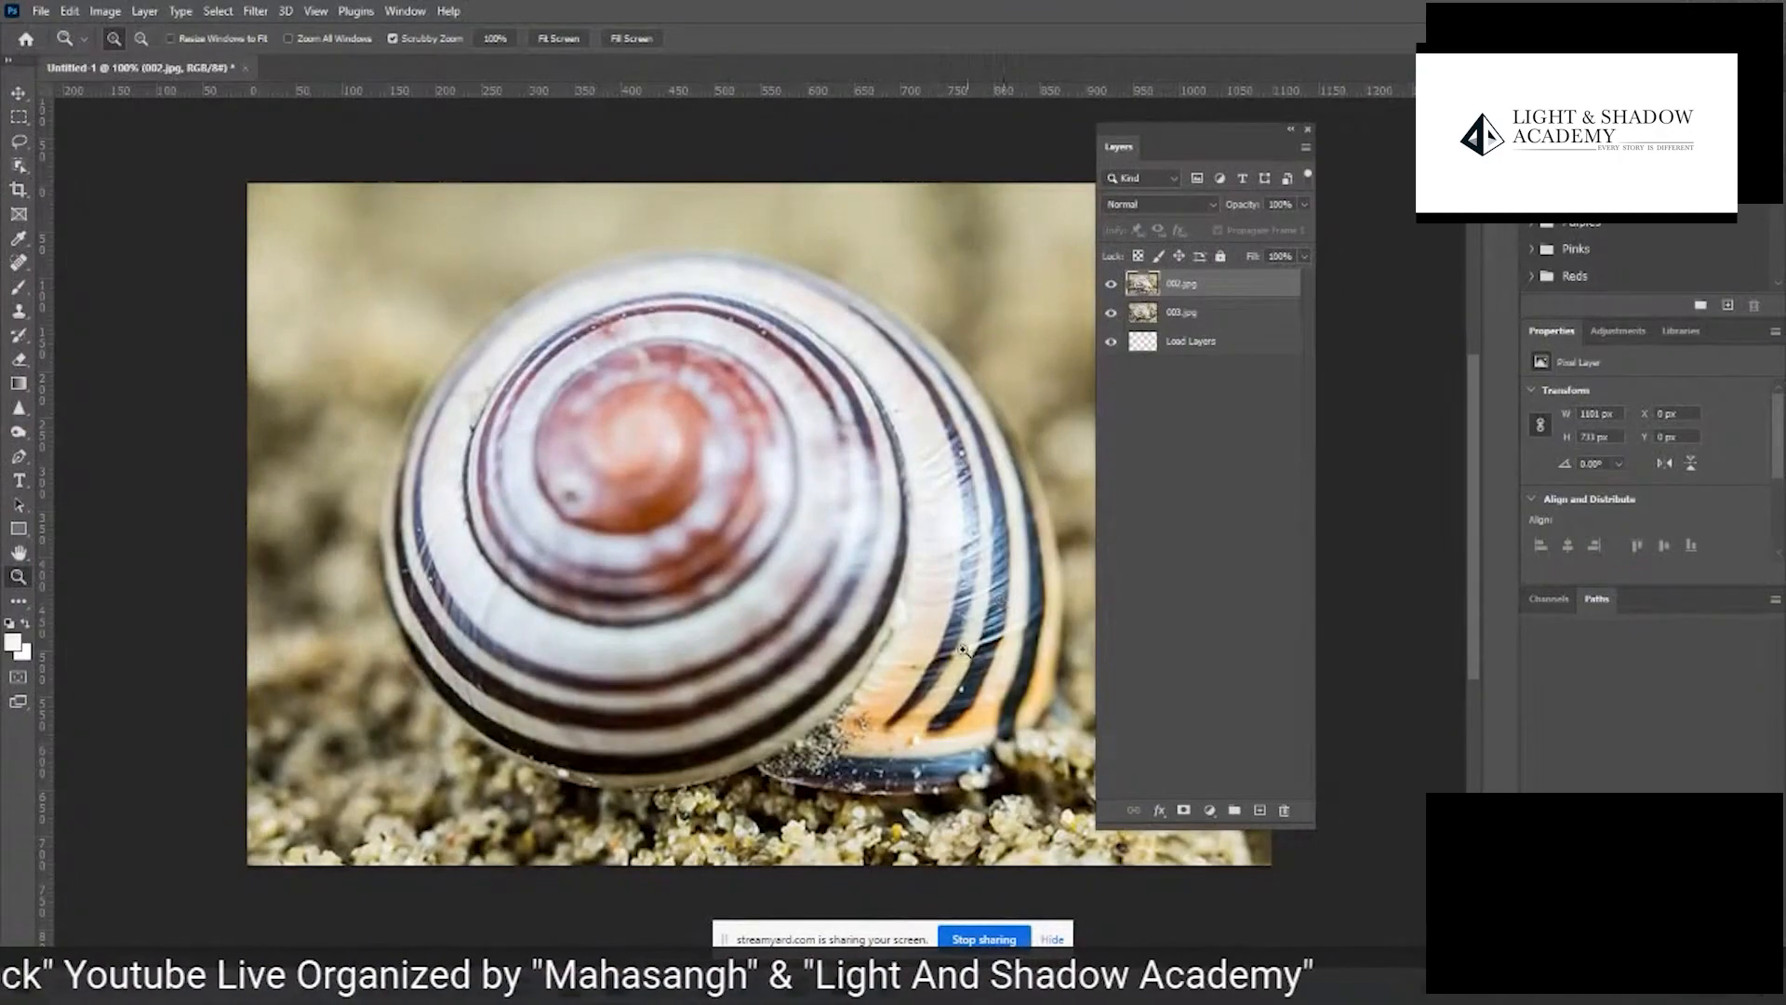
- Auto-blend the 002.jpg, 003.jpg and Load Layers layers with the Stack Images method and Seamless Tones and Colors enabled
left_click(1199, 345)
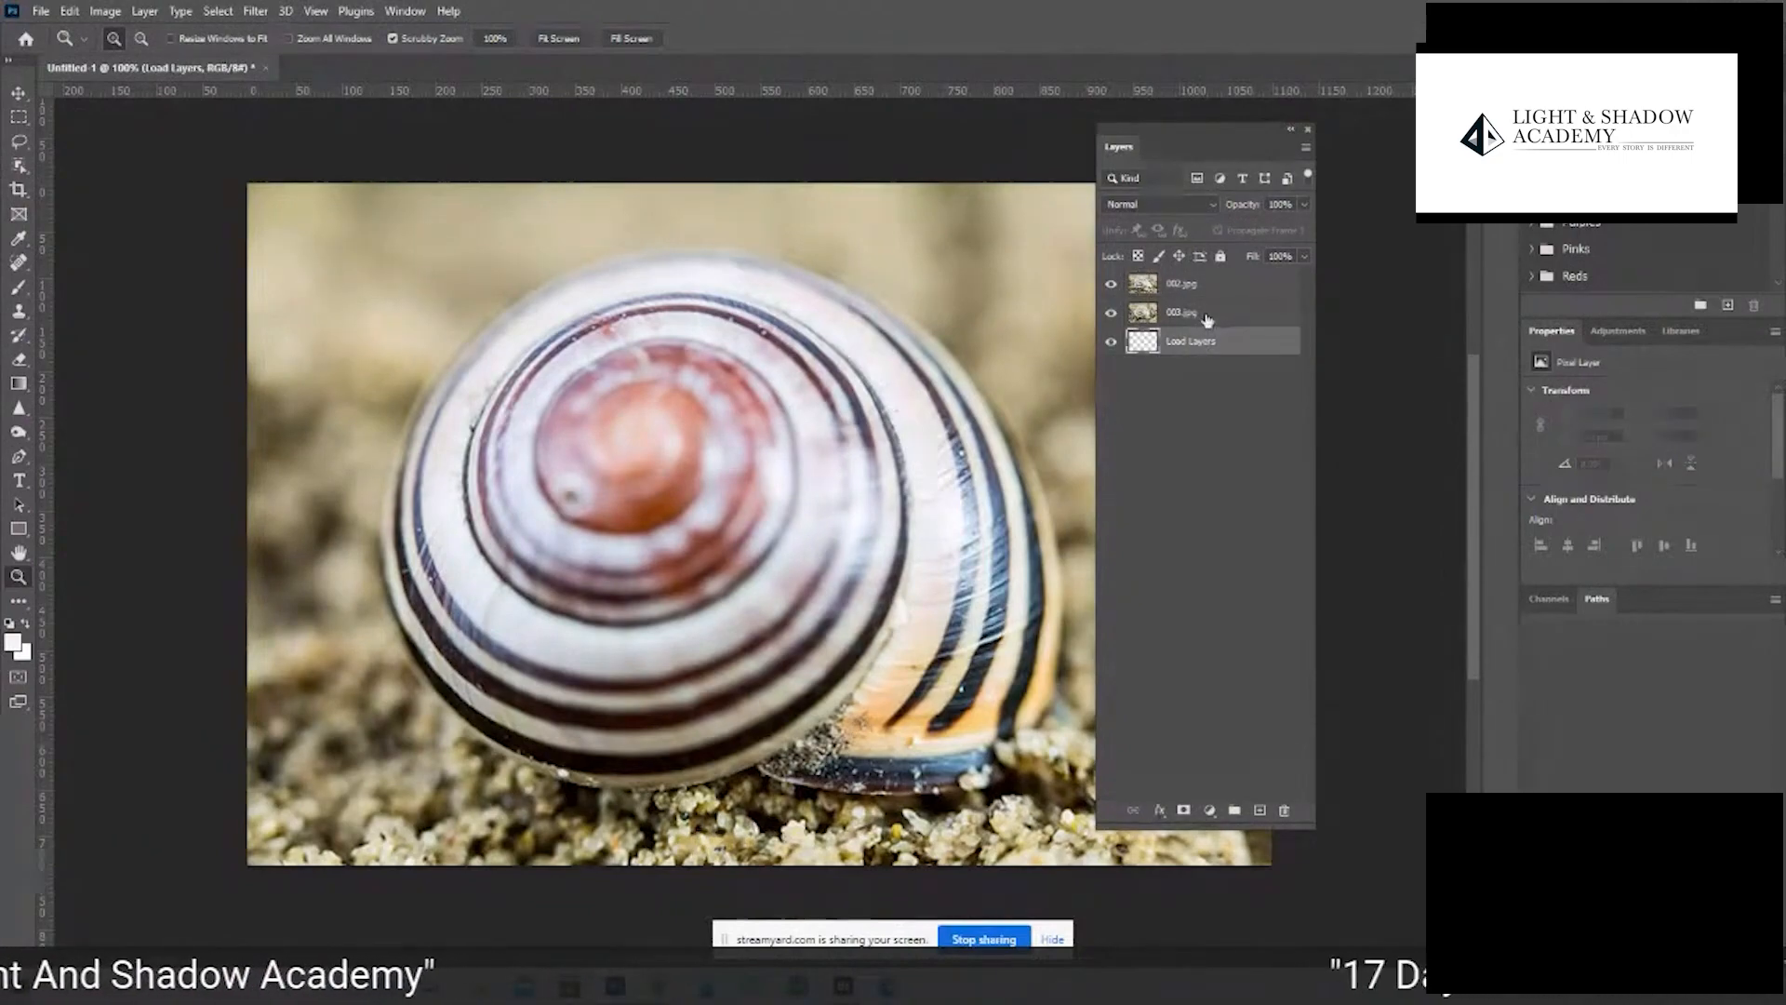
left_click(1208, 320)
left_click(1214, 292)
left_click(1211, 346, "shift")
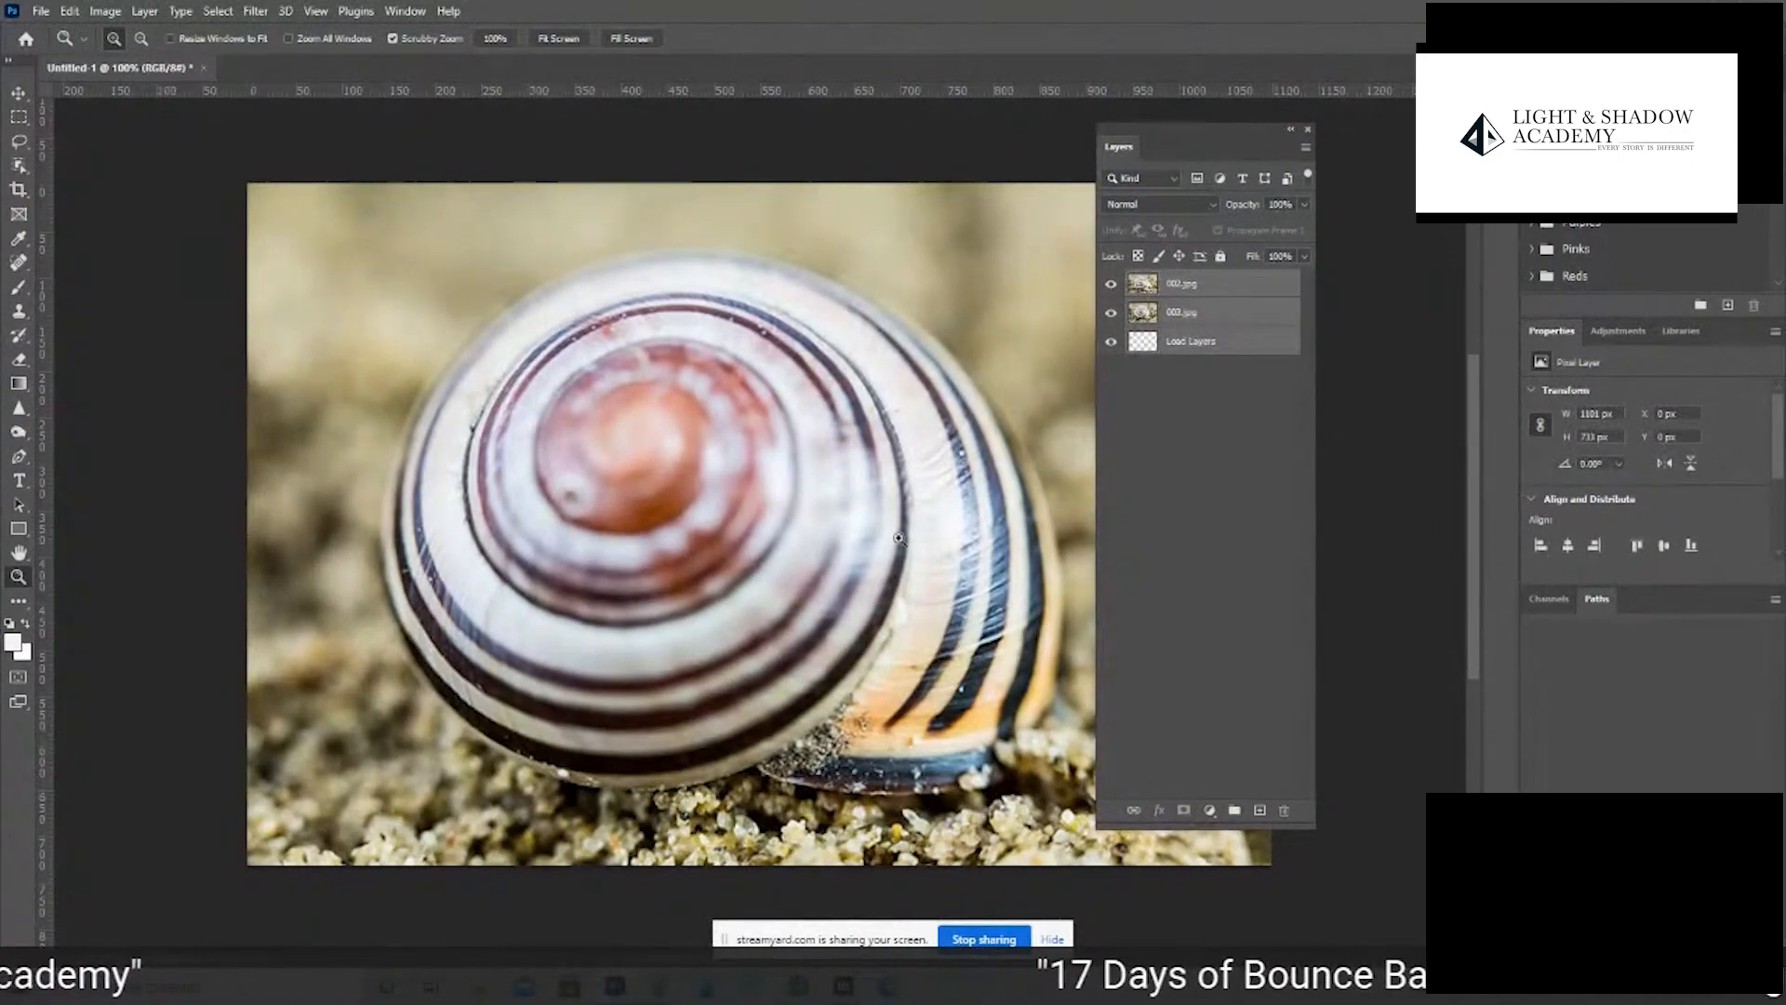
key("Tab")
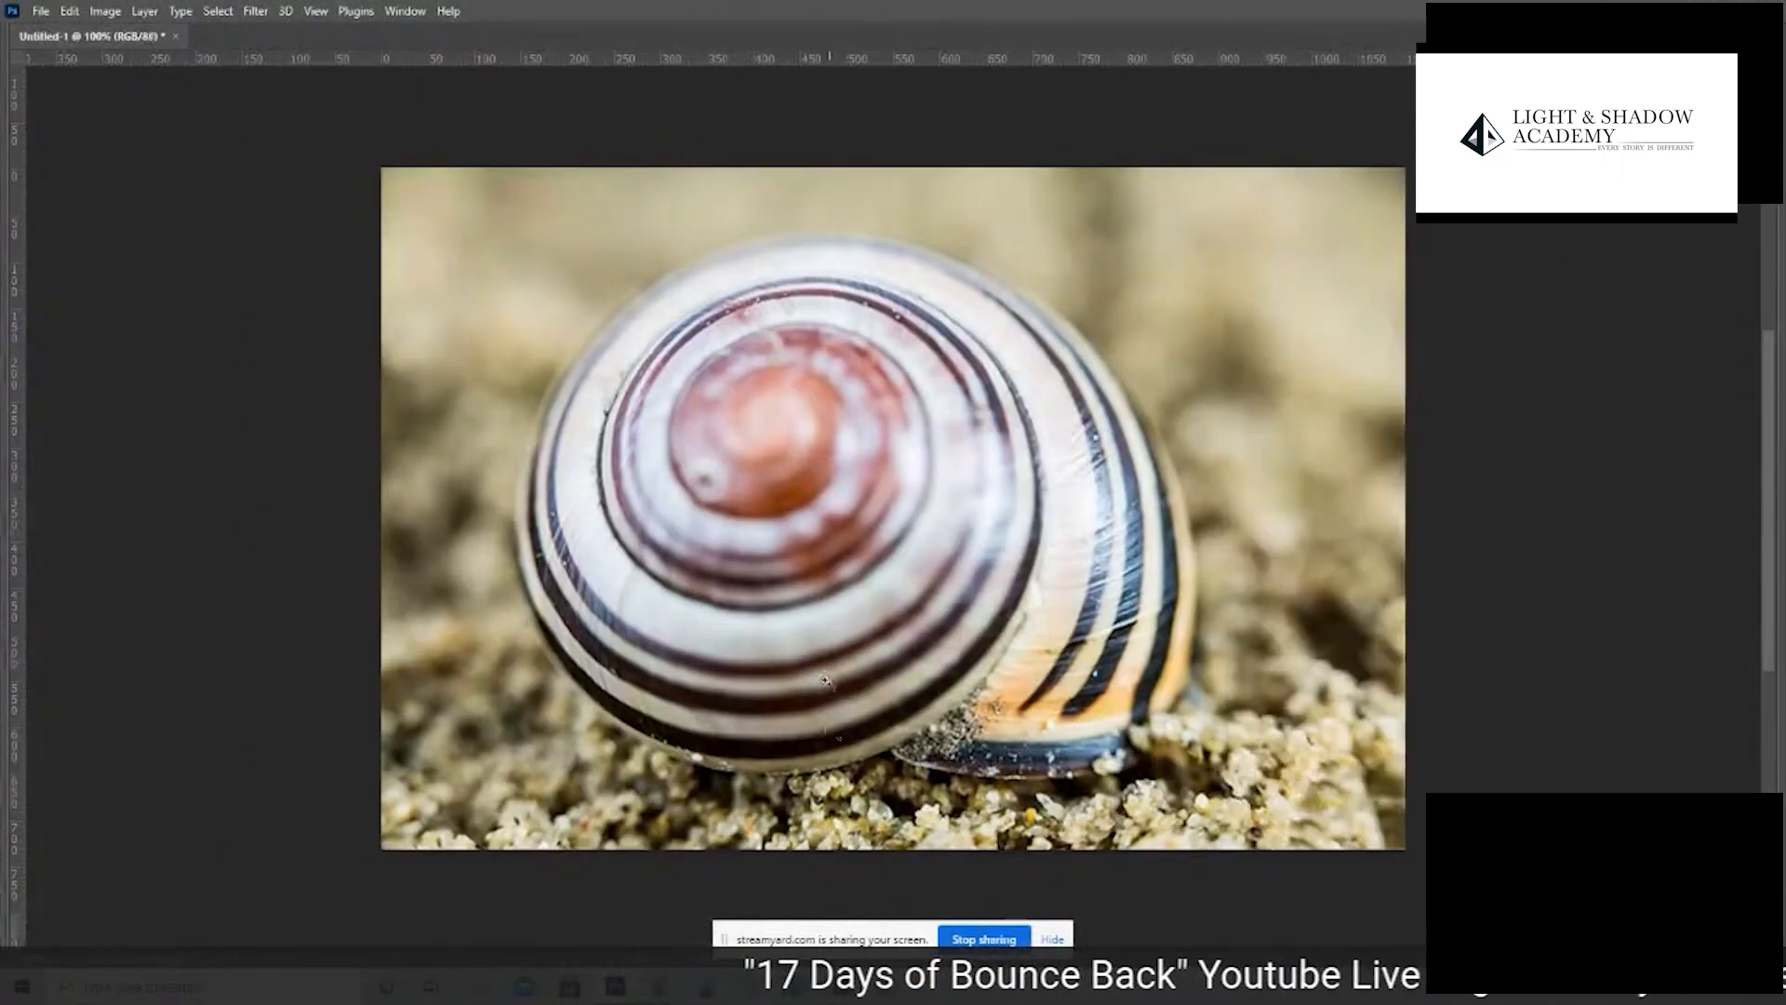
key("Tab")
left_click(70, 11)
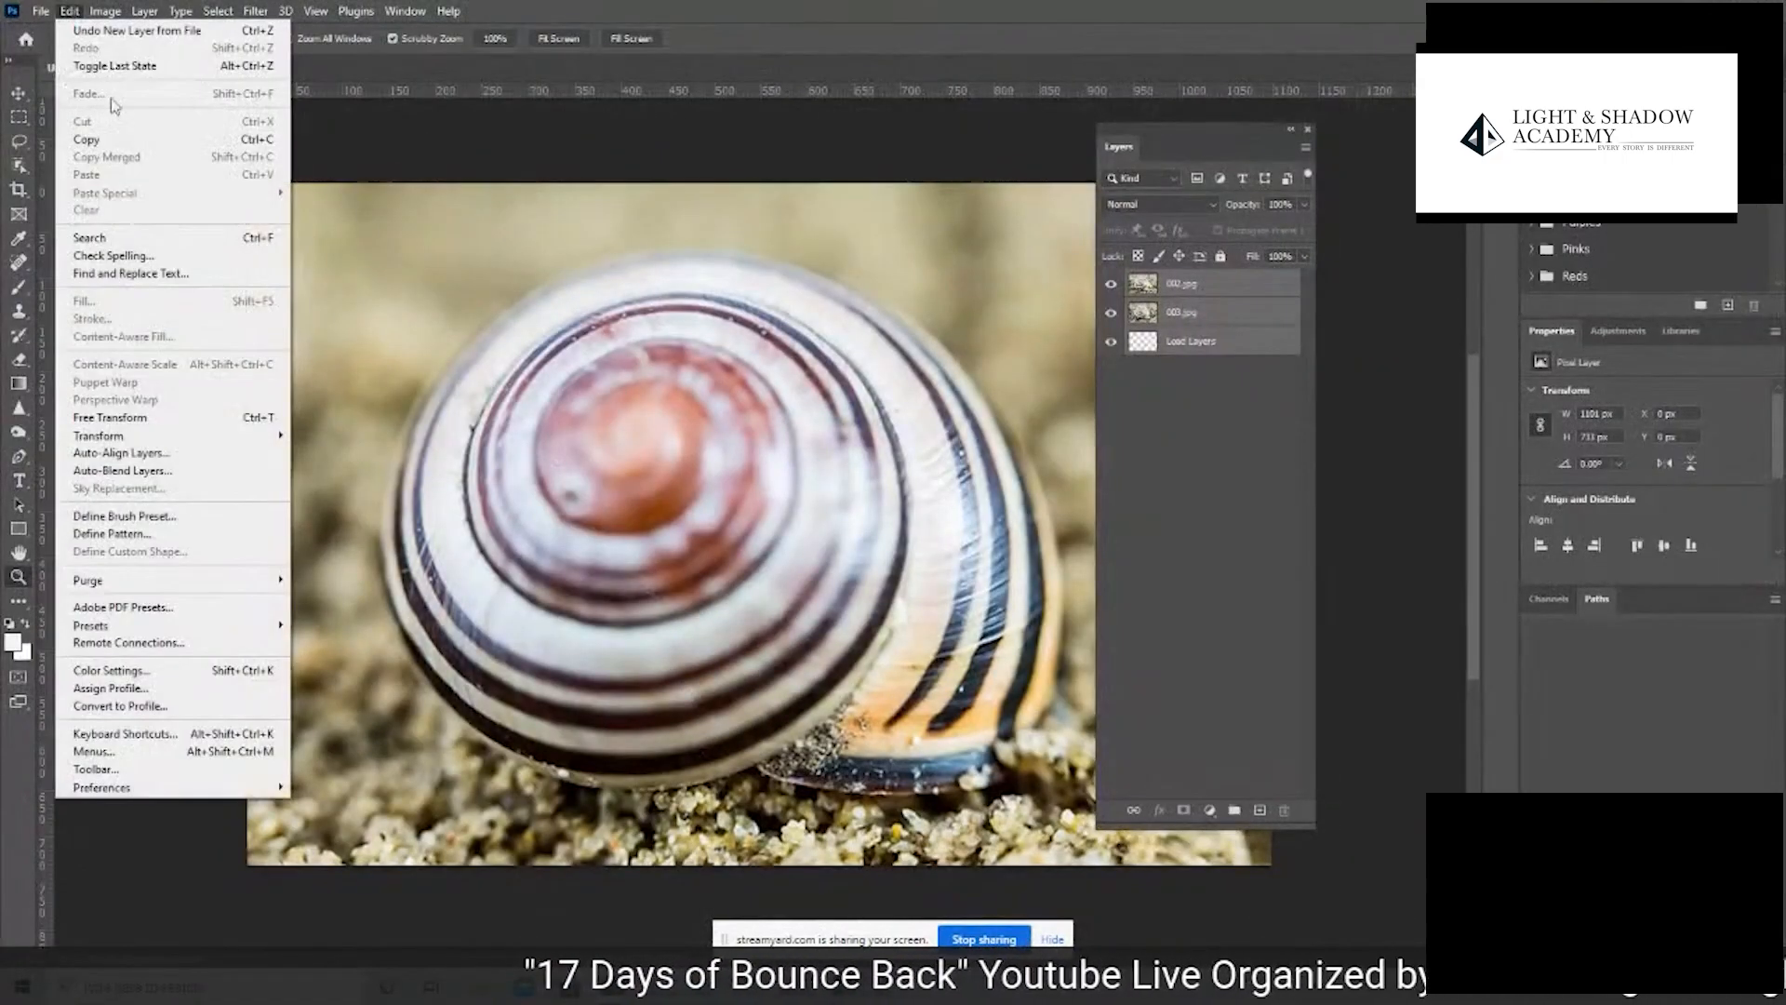
left_click(225, 475)
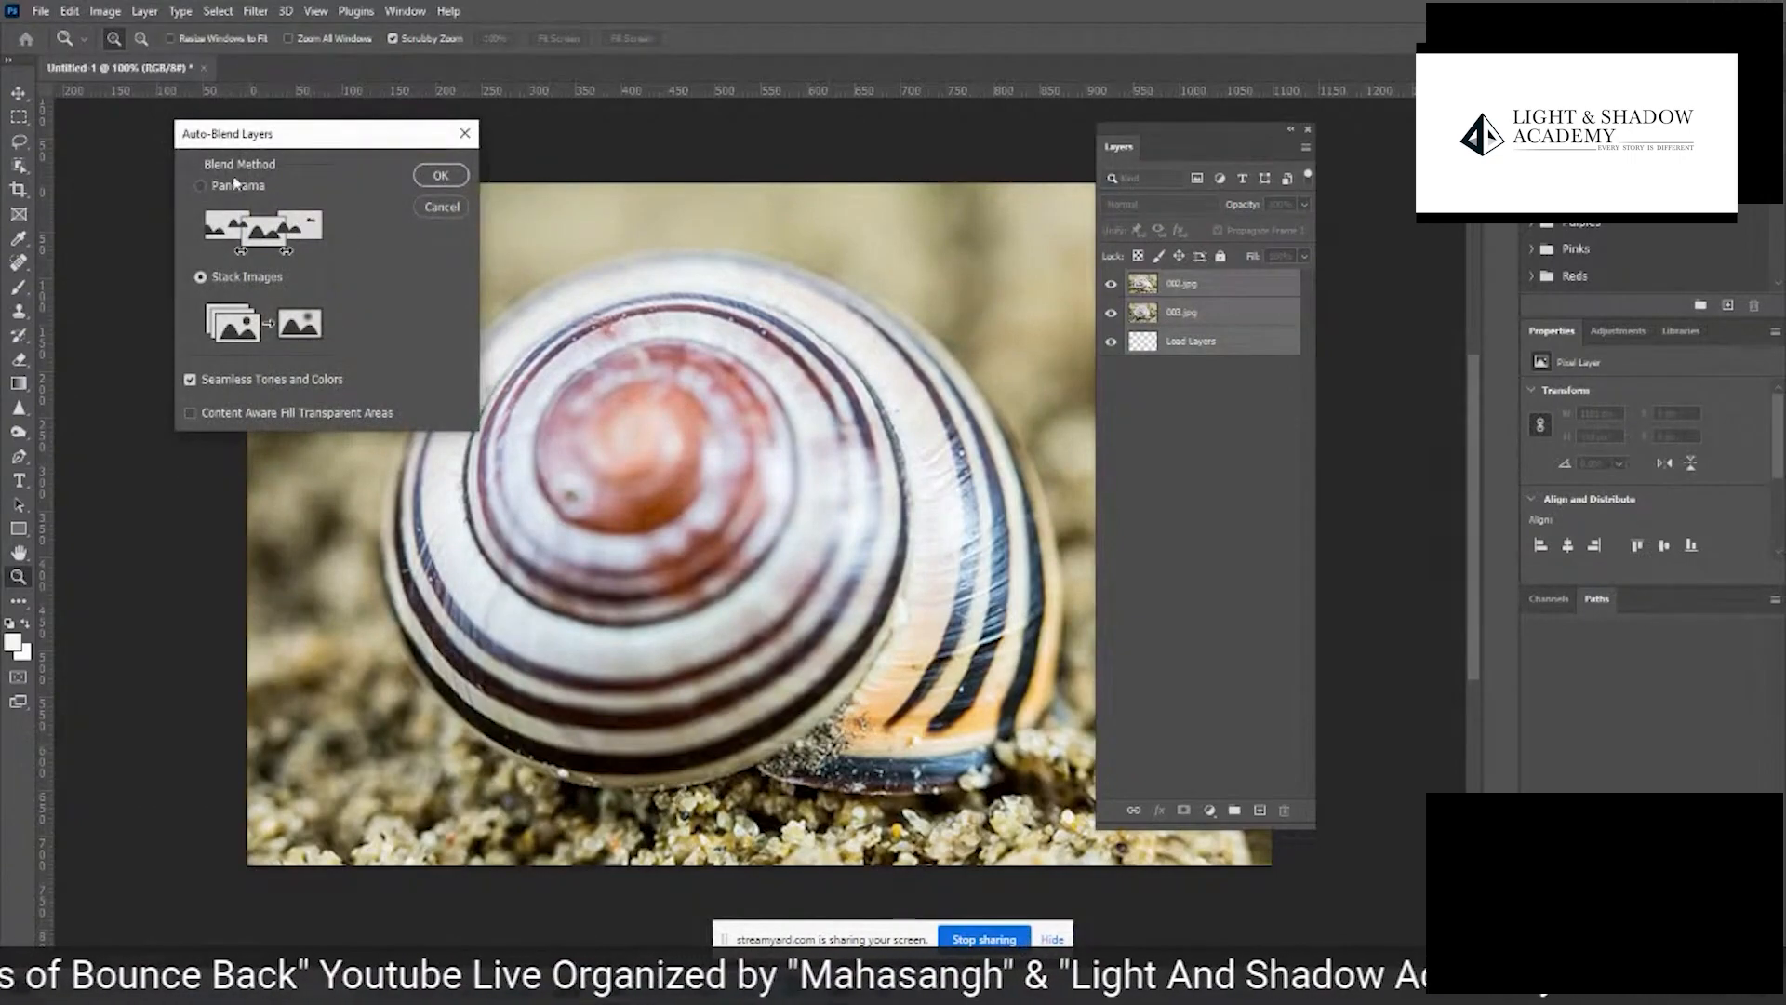
left_click(440, 175)
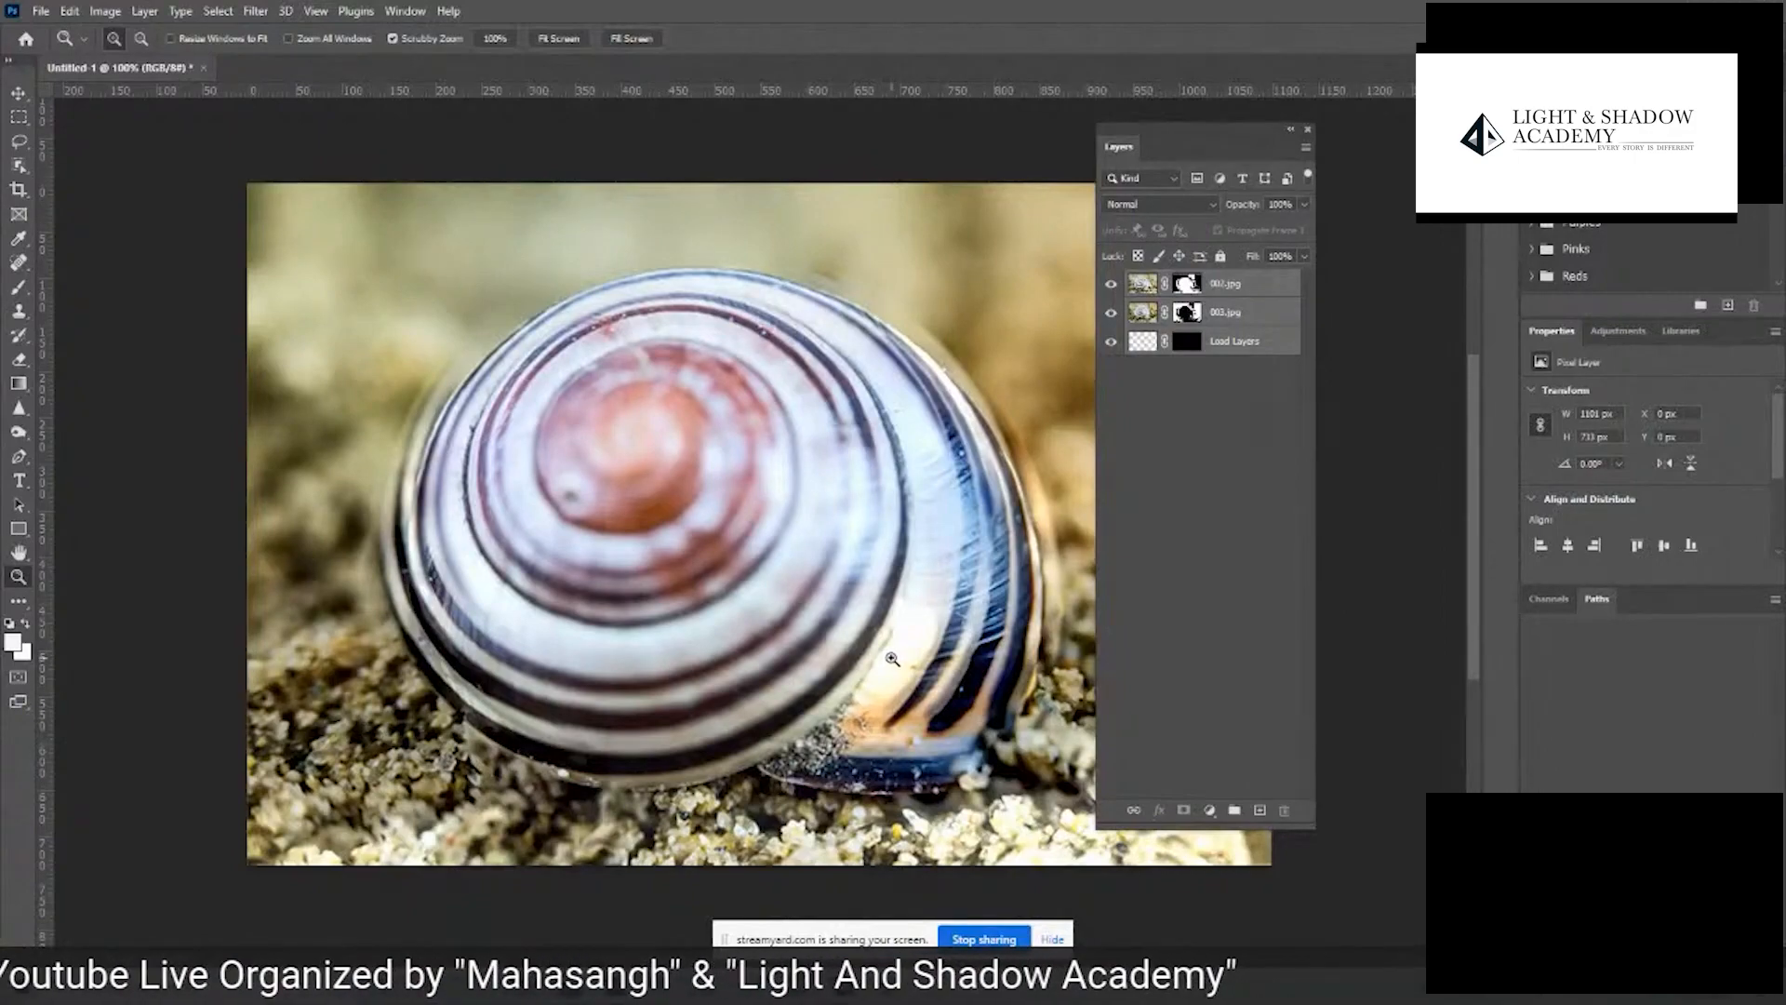
- Close the blended snail document without saving and go up to the 001WORKSHOPONLINE folder in Adobe Bridge
left_click(203, 68)
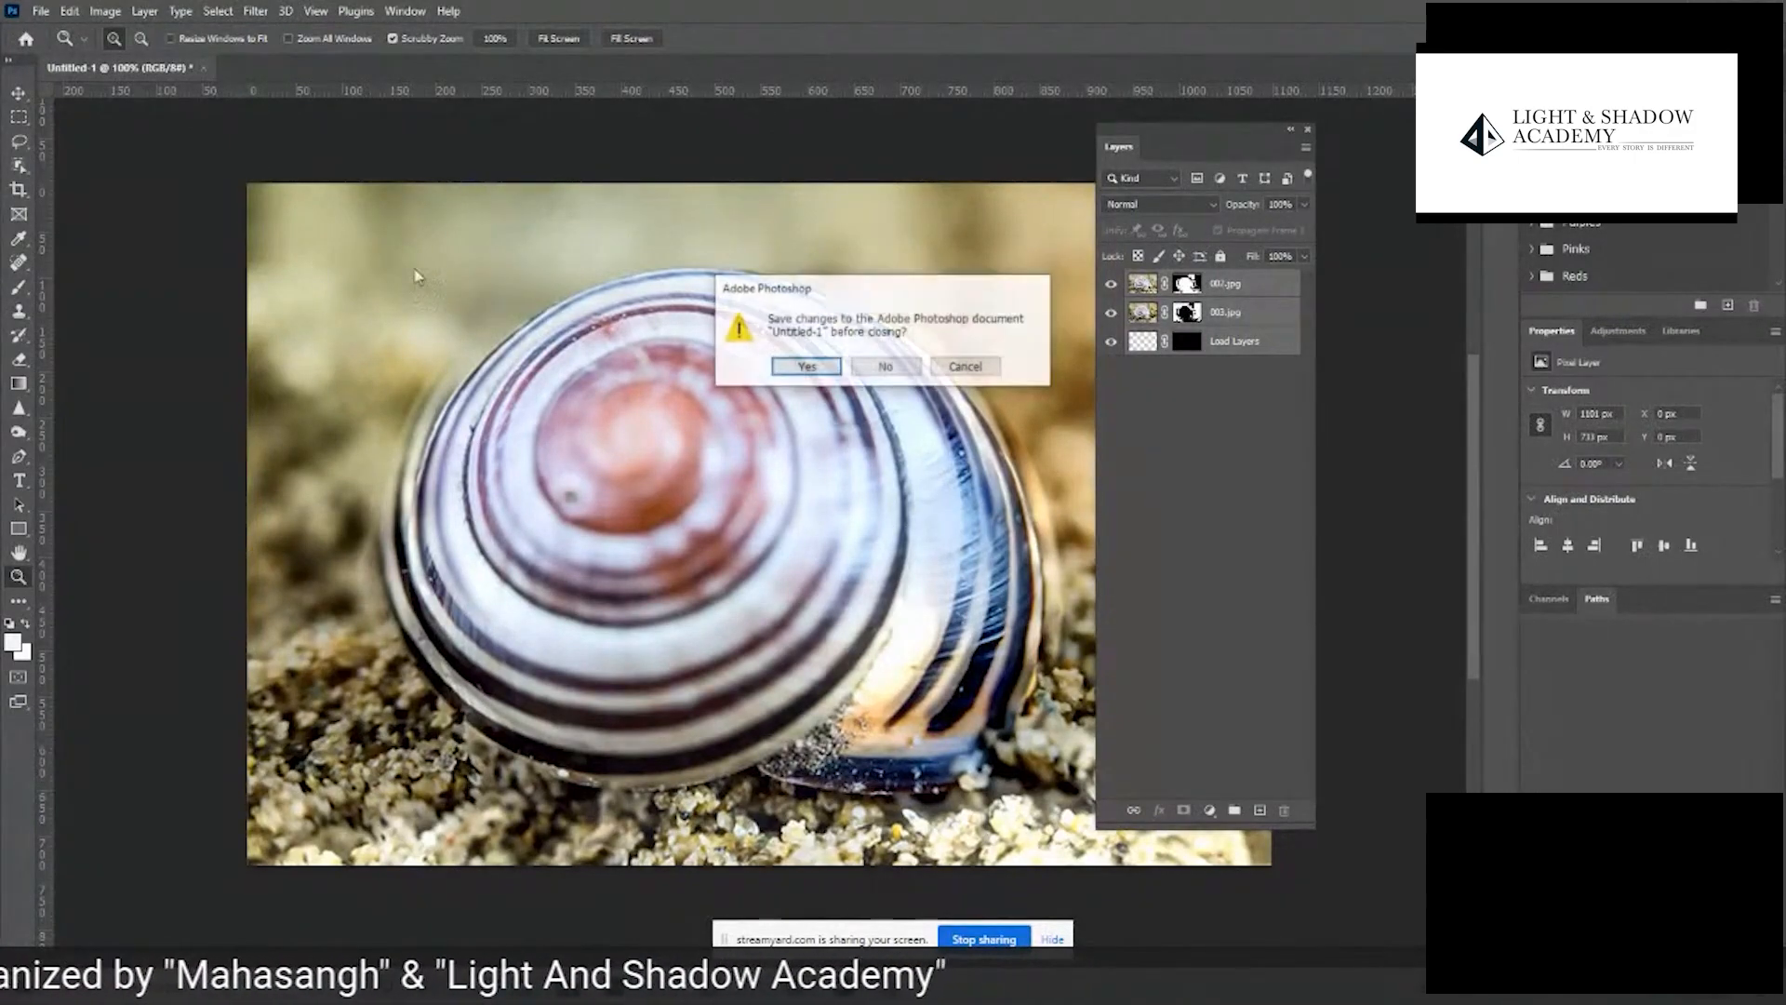
left_click(885, 366)
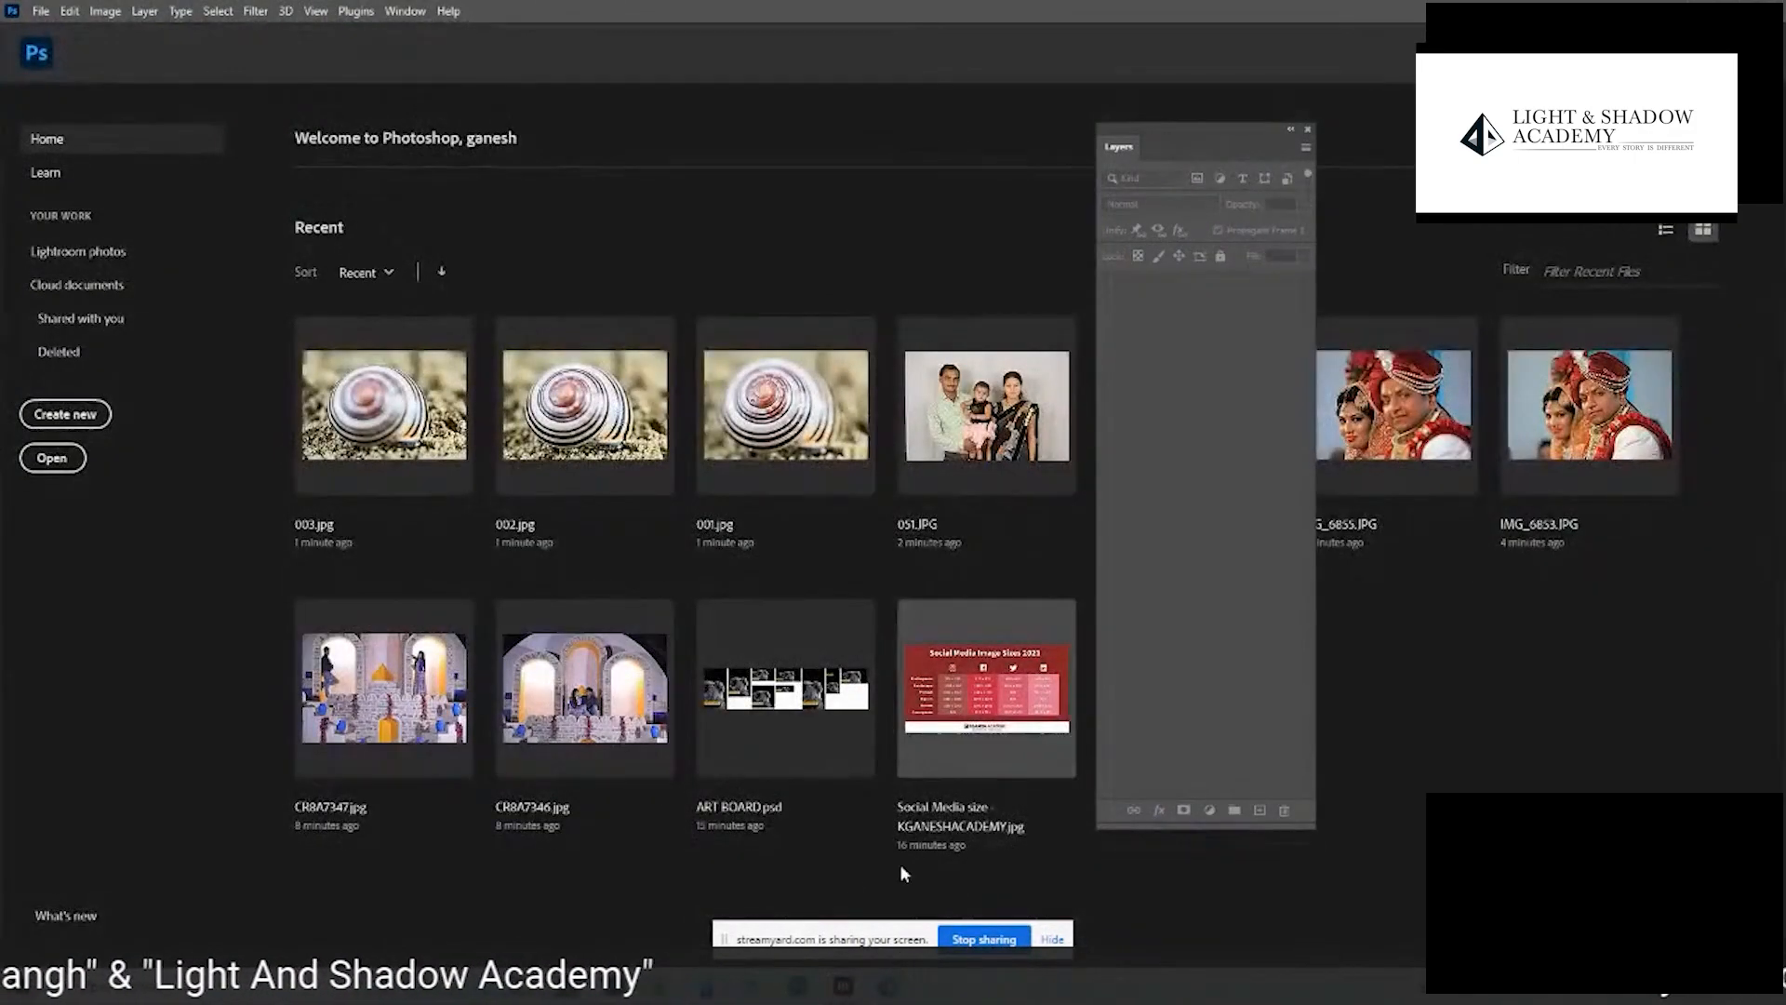
left_click(843, 985)
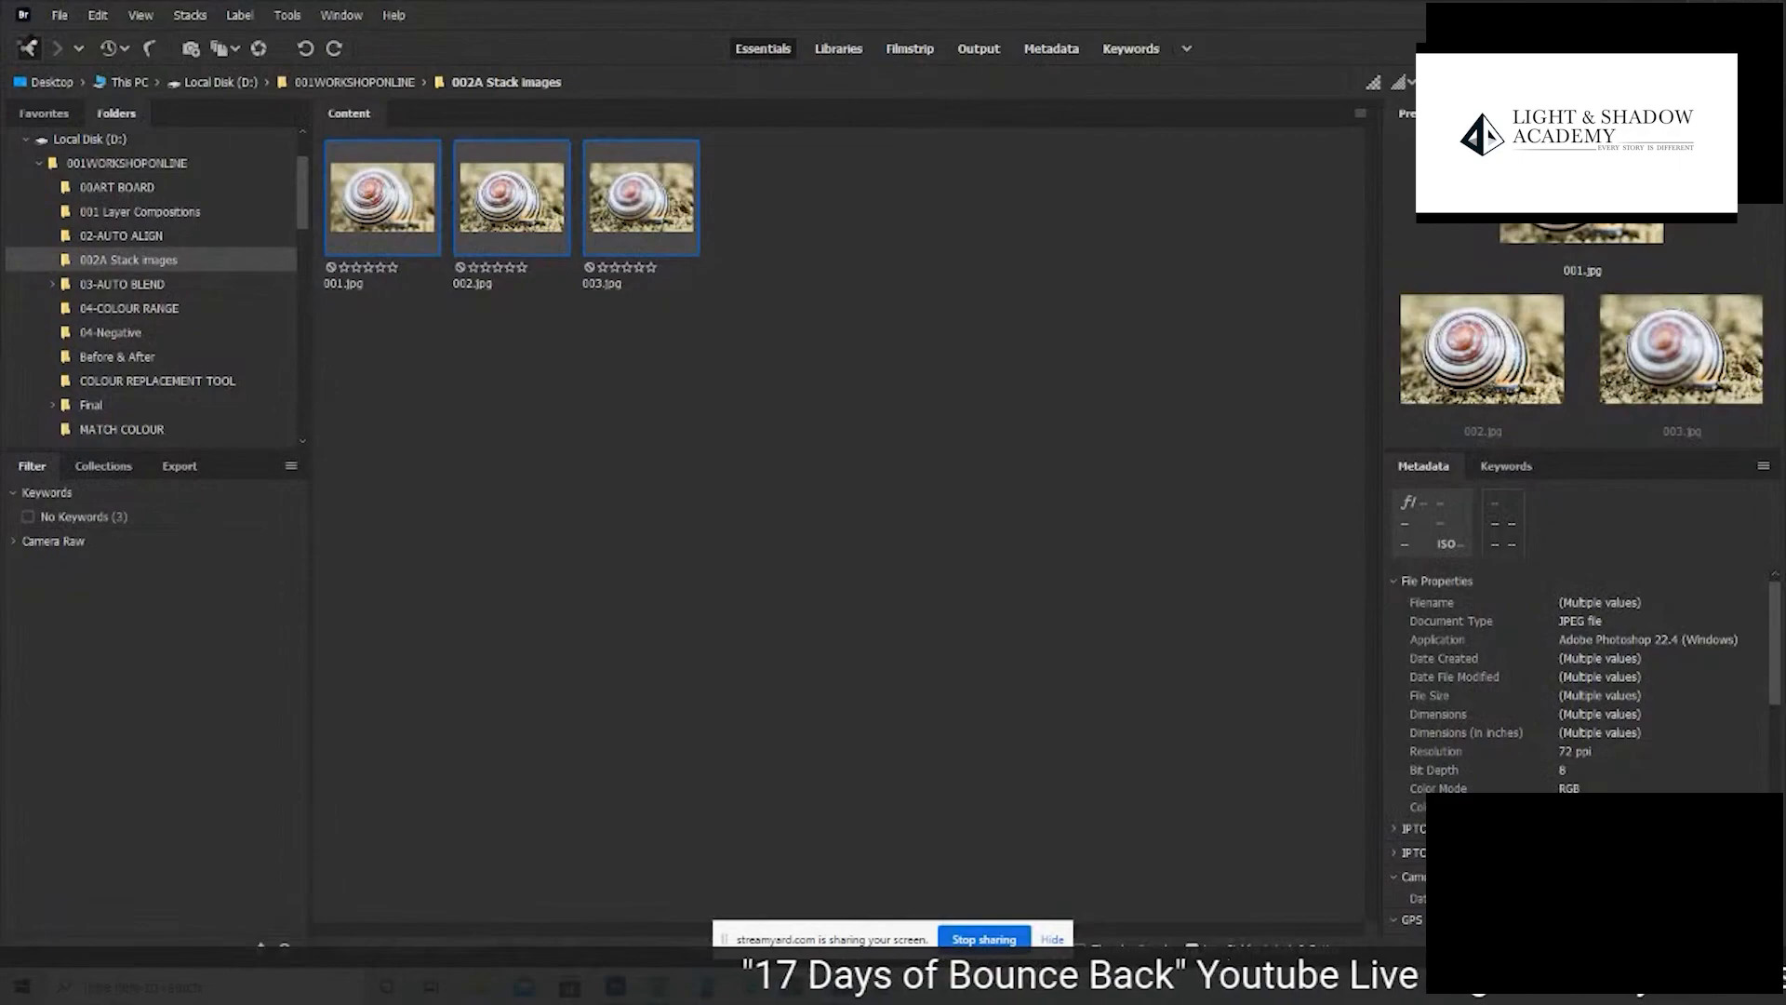
left_click(28, 49)
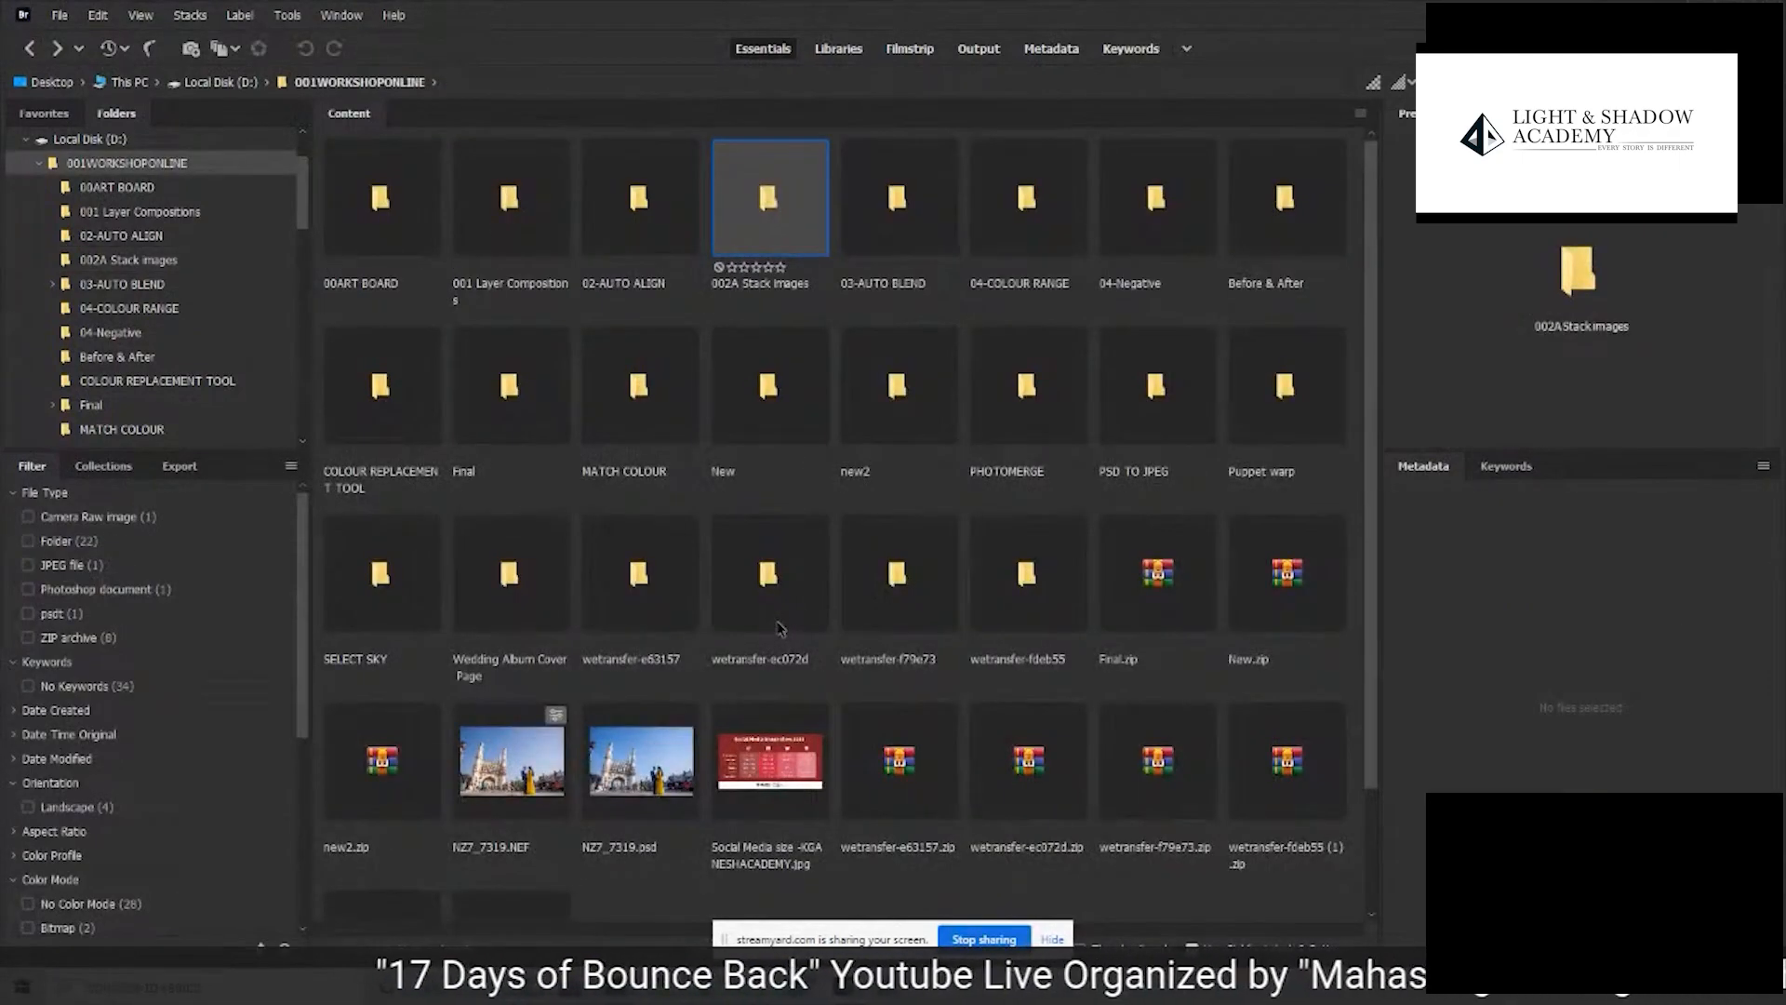
- Open the raw photo NZ7_7319.NEF in Camera Raw and fit the whole image in the preview
left_click(498, 770)
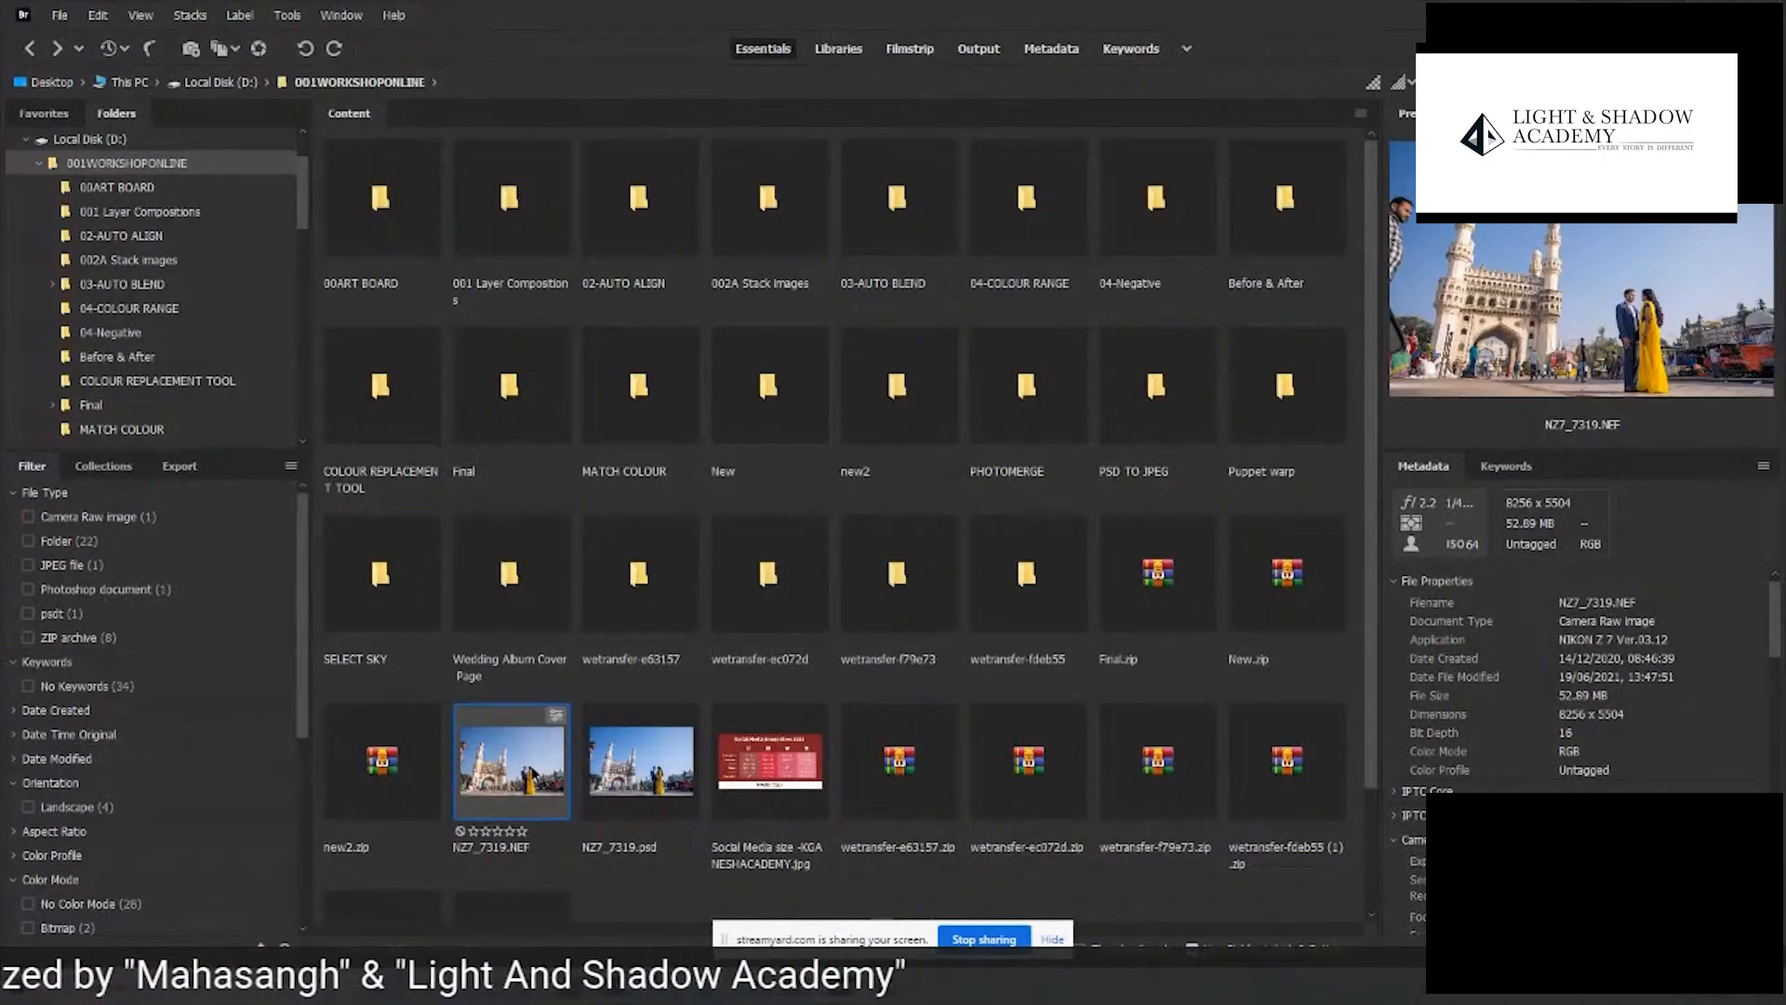
double_click(557, 738)
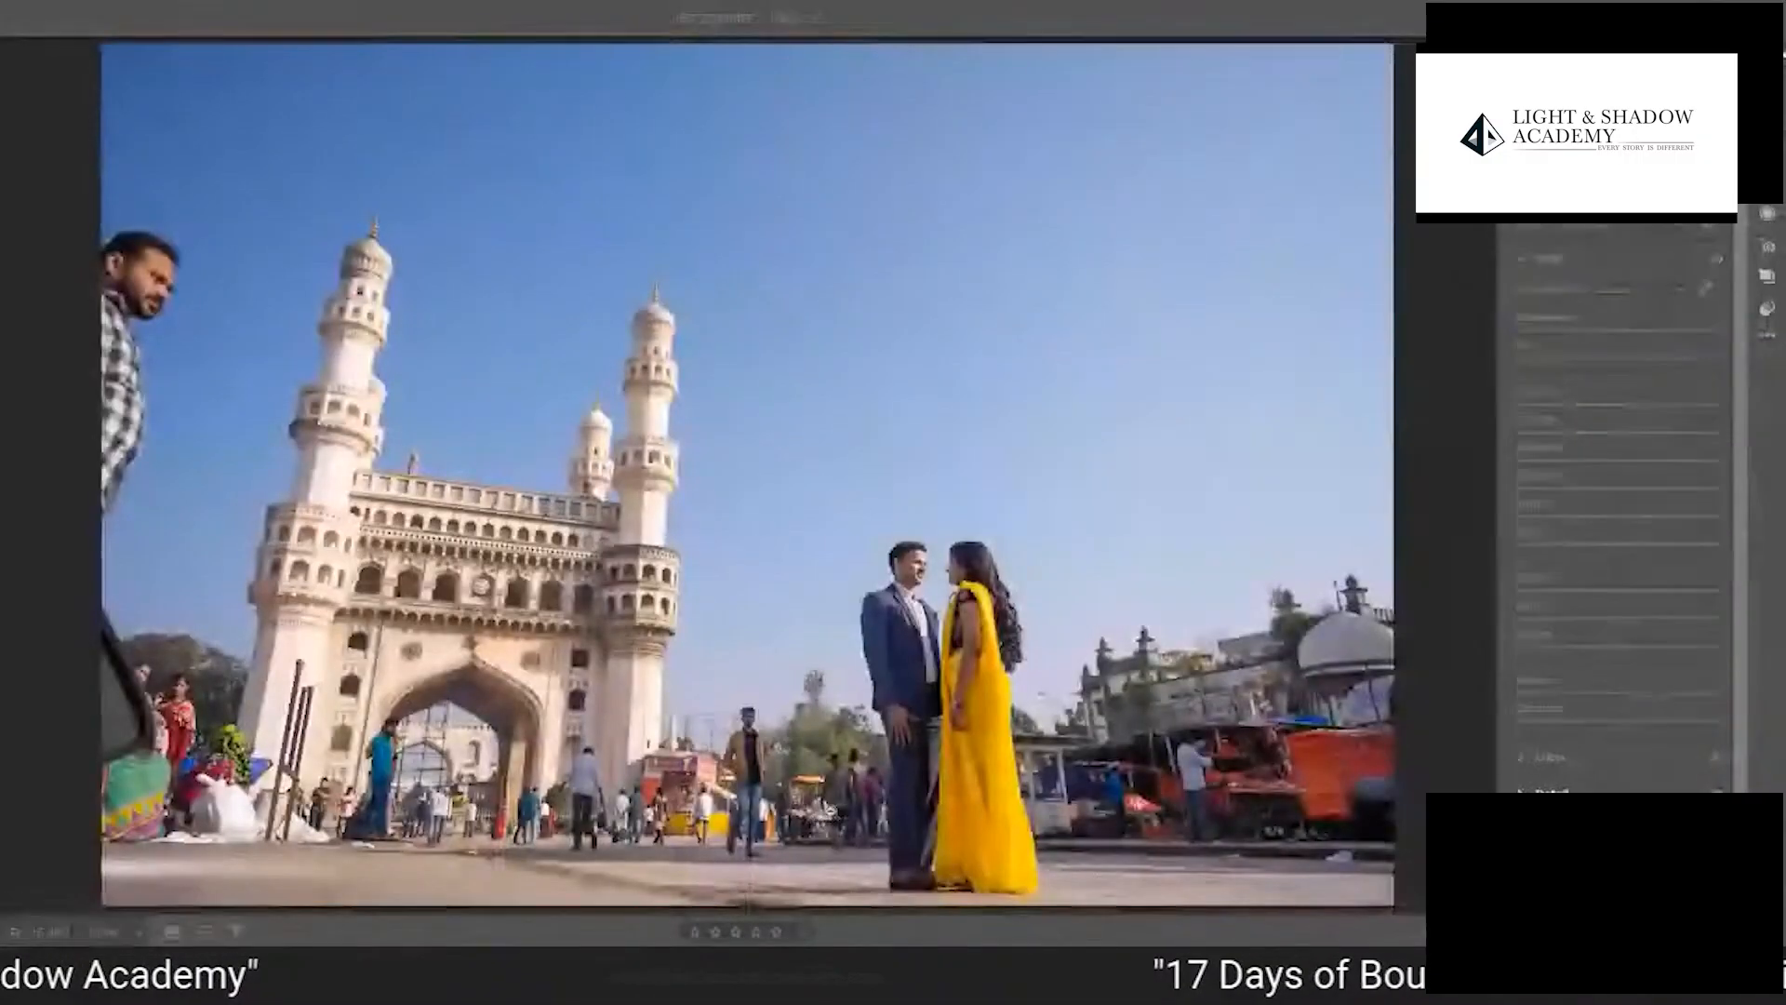
left_click(1366, 526)
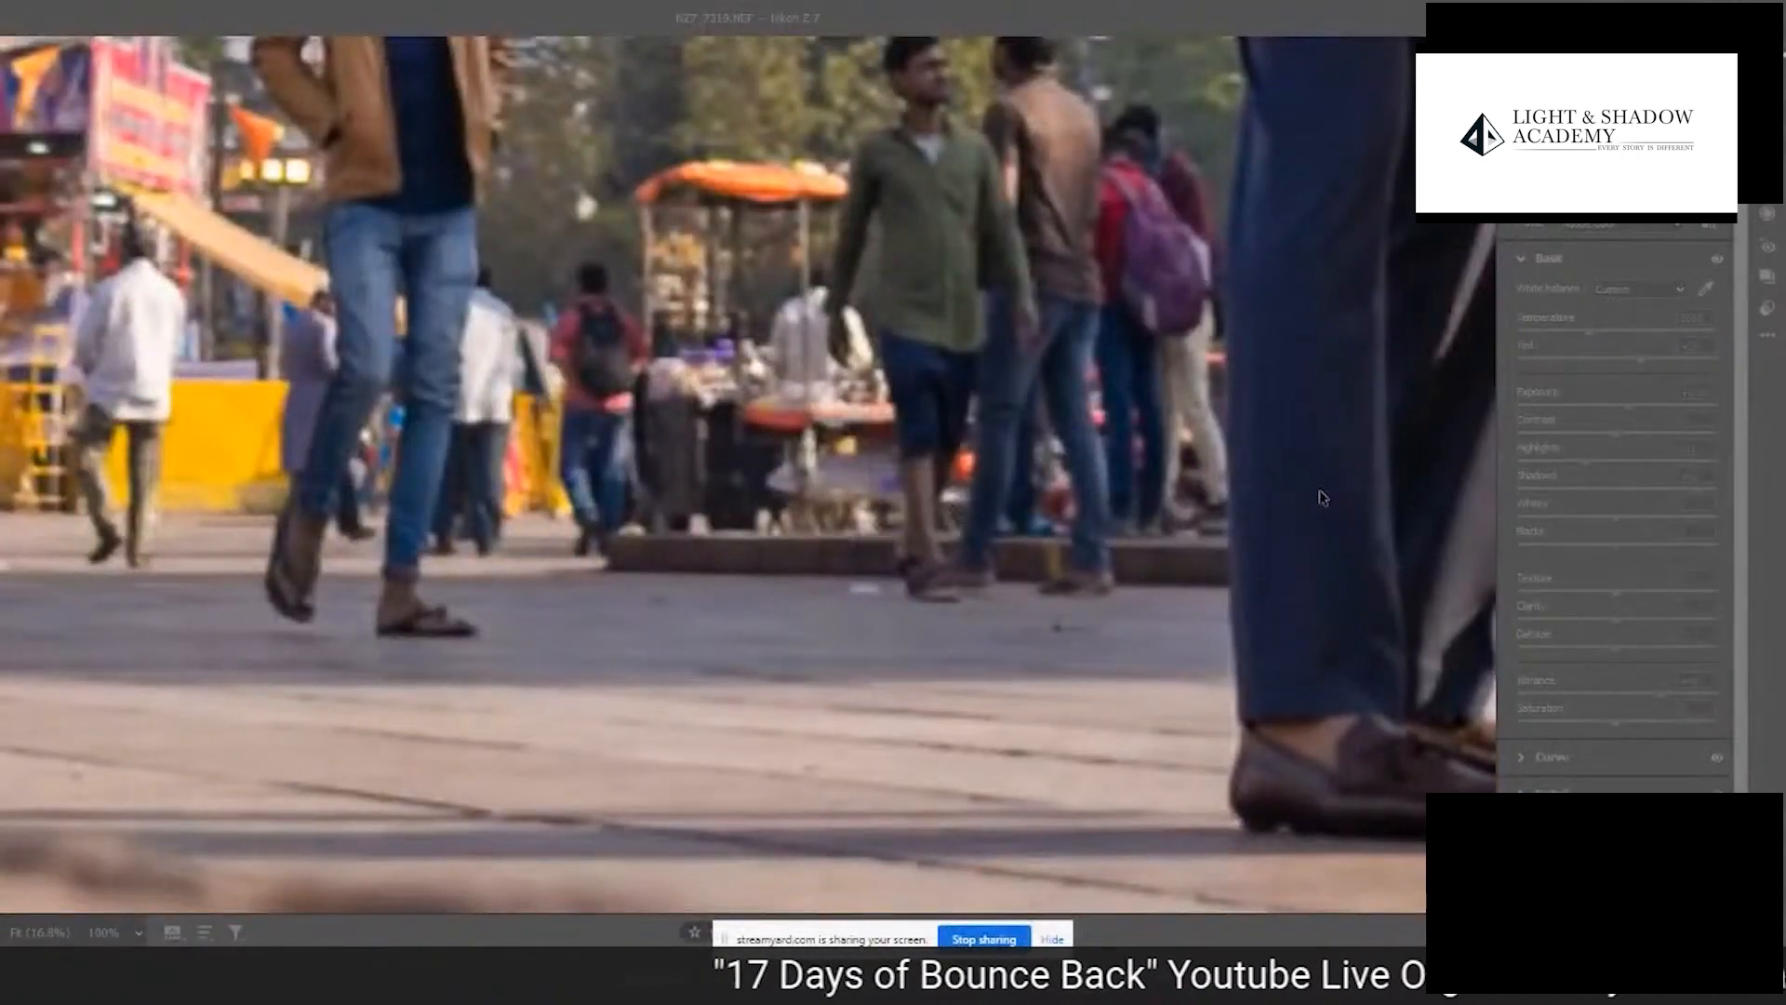
left_click(862, 470)
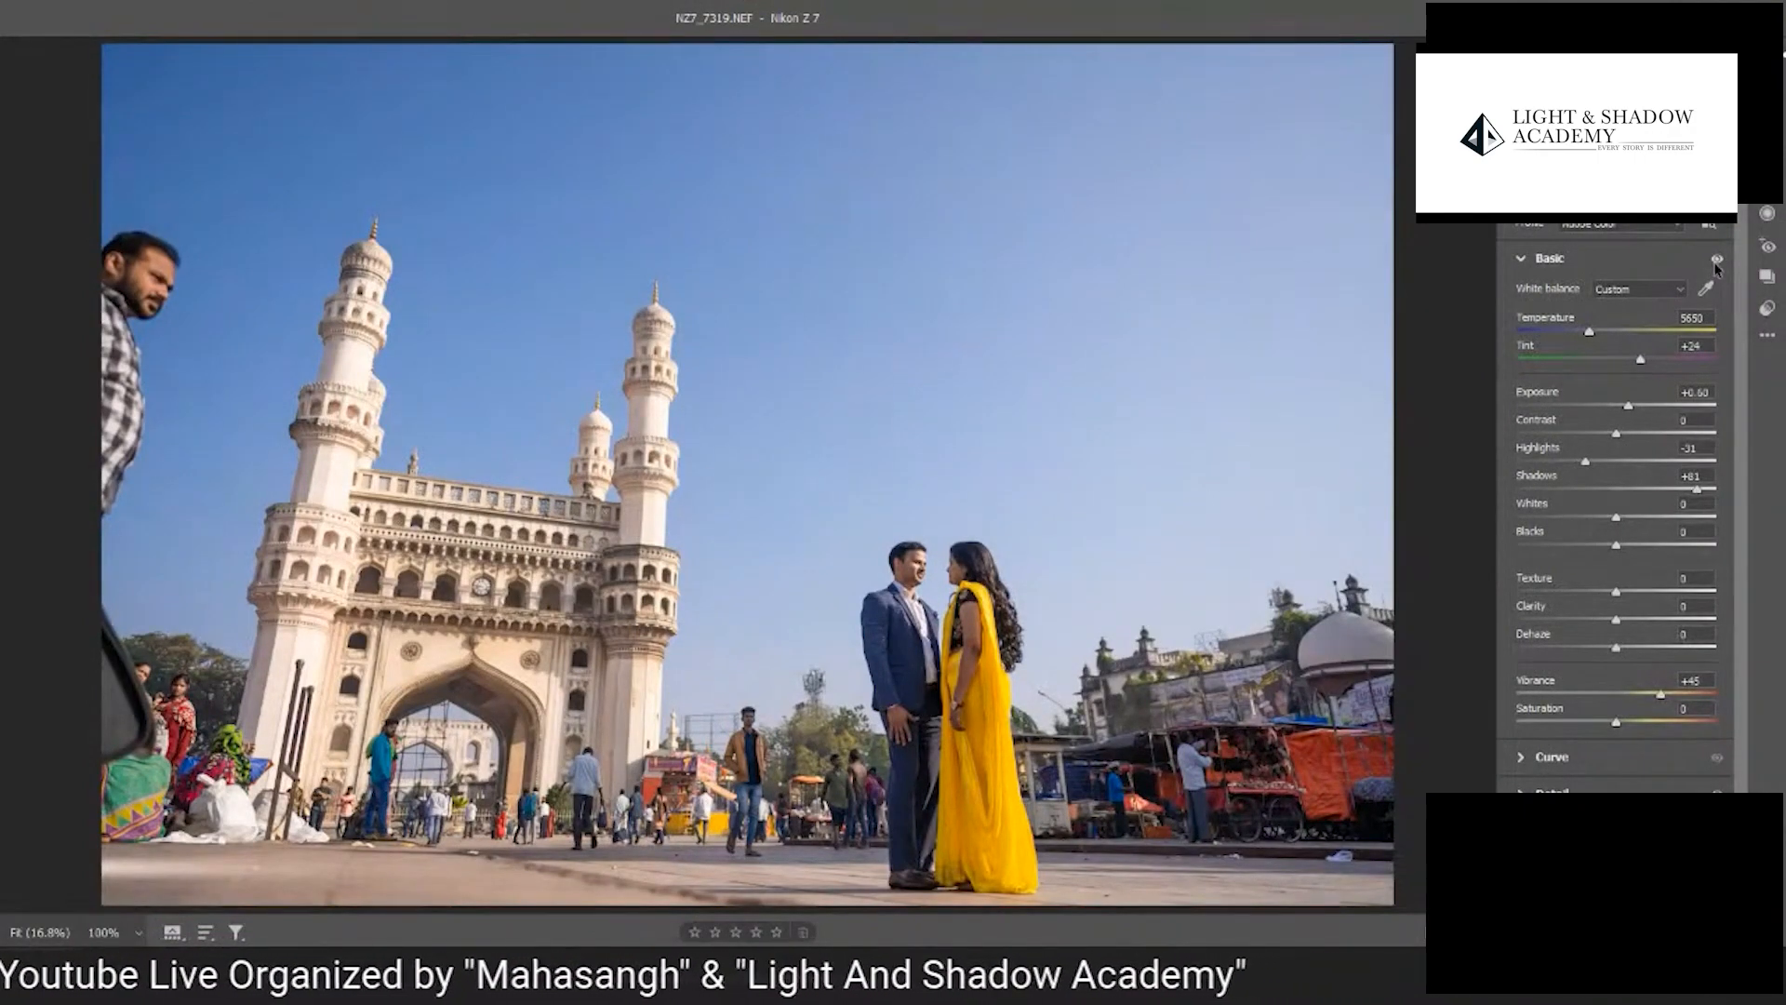
- Reset the Basic, Color Mixer, Optics and Detail adjustments of the raw photo
left_click(1568, 260, "alt")
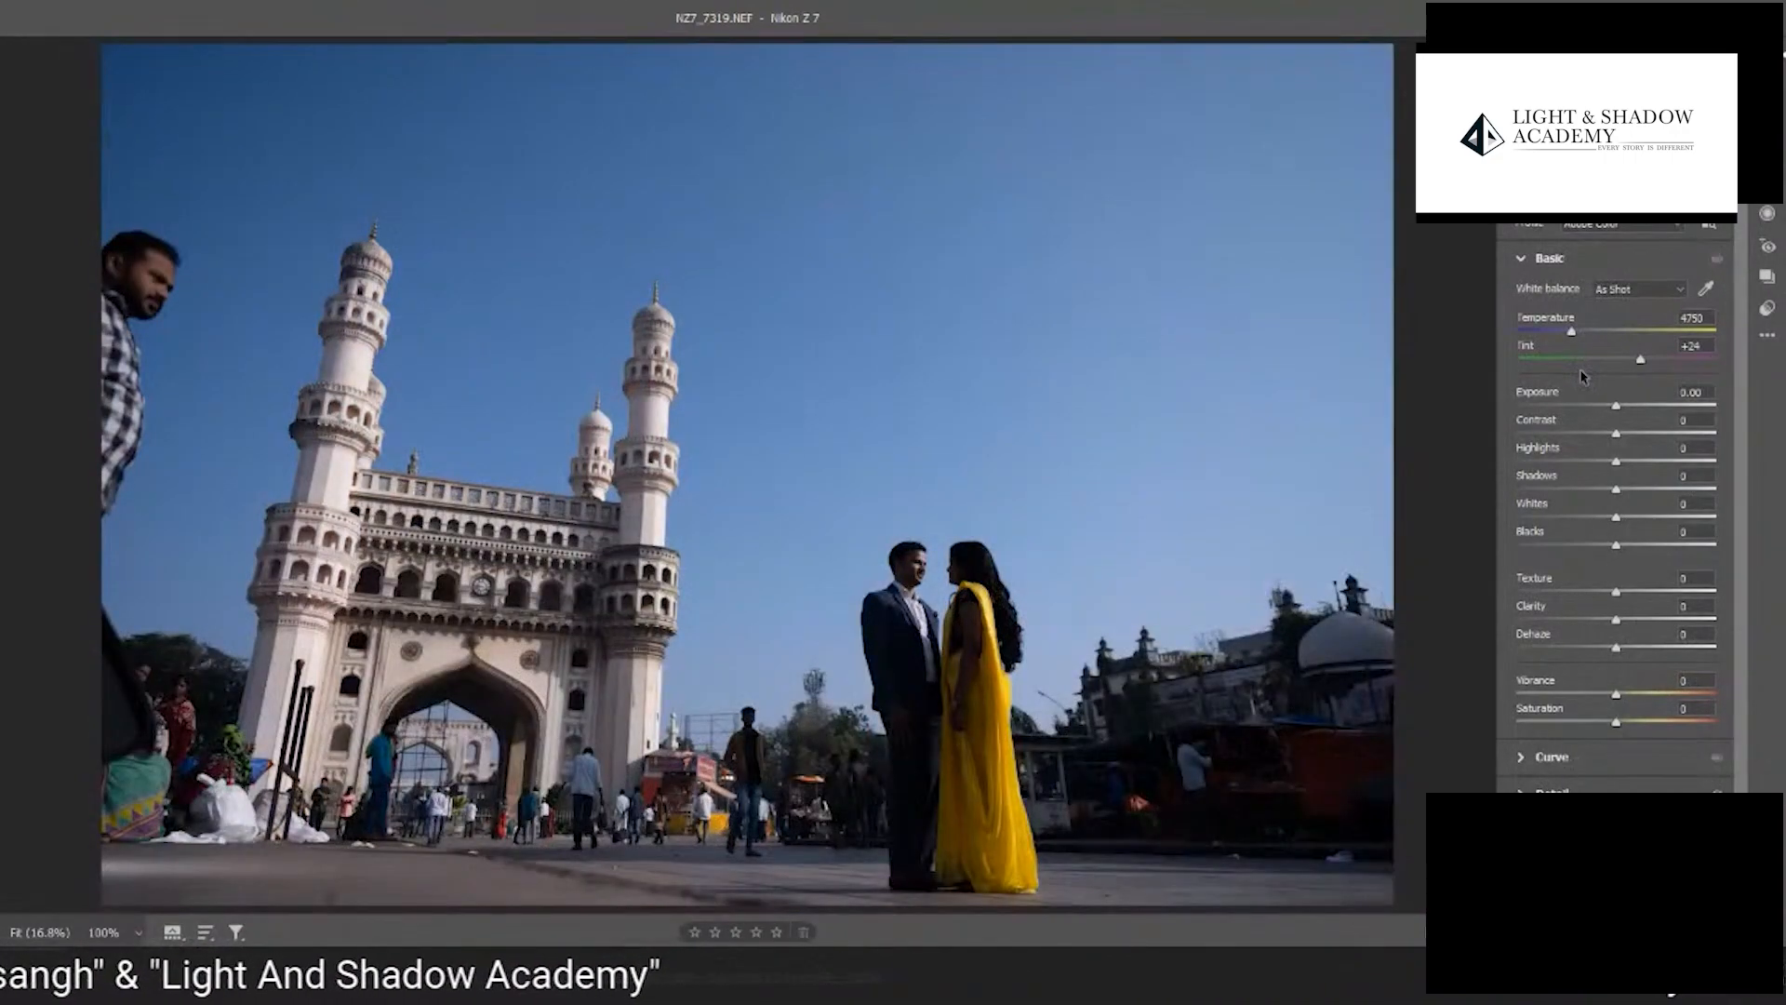
left_click(1526, 260)
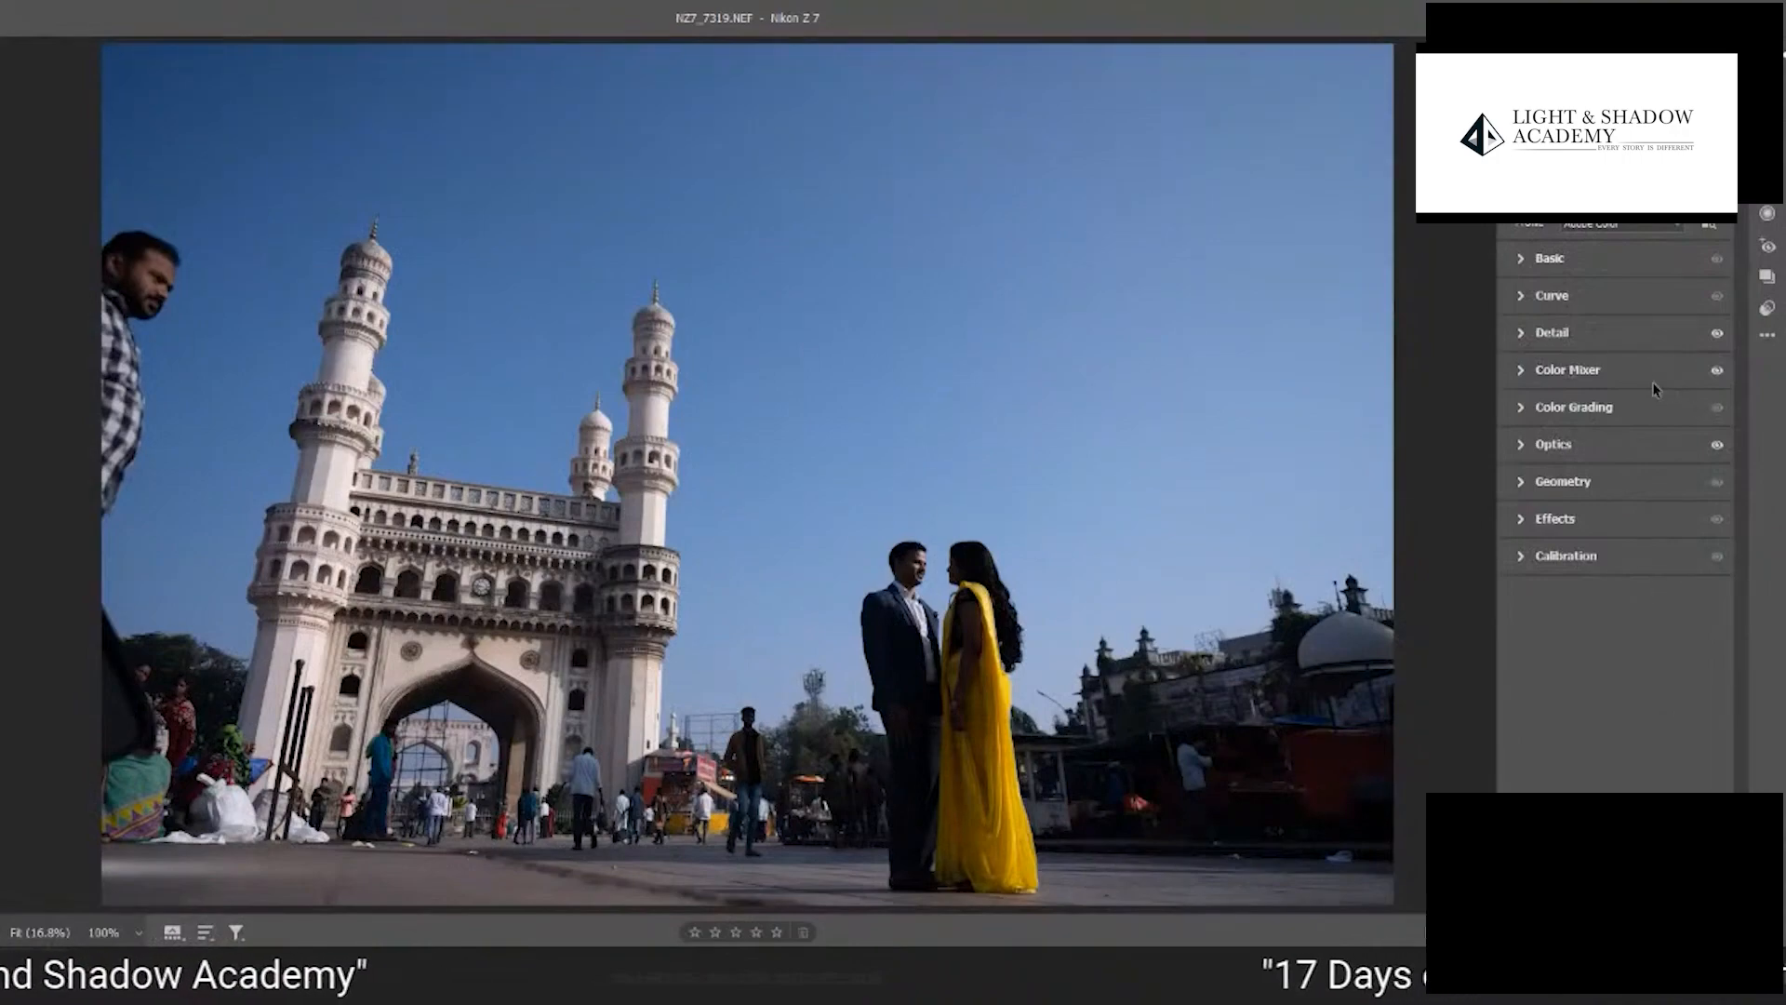
key("alt")
key("alt")
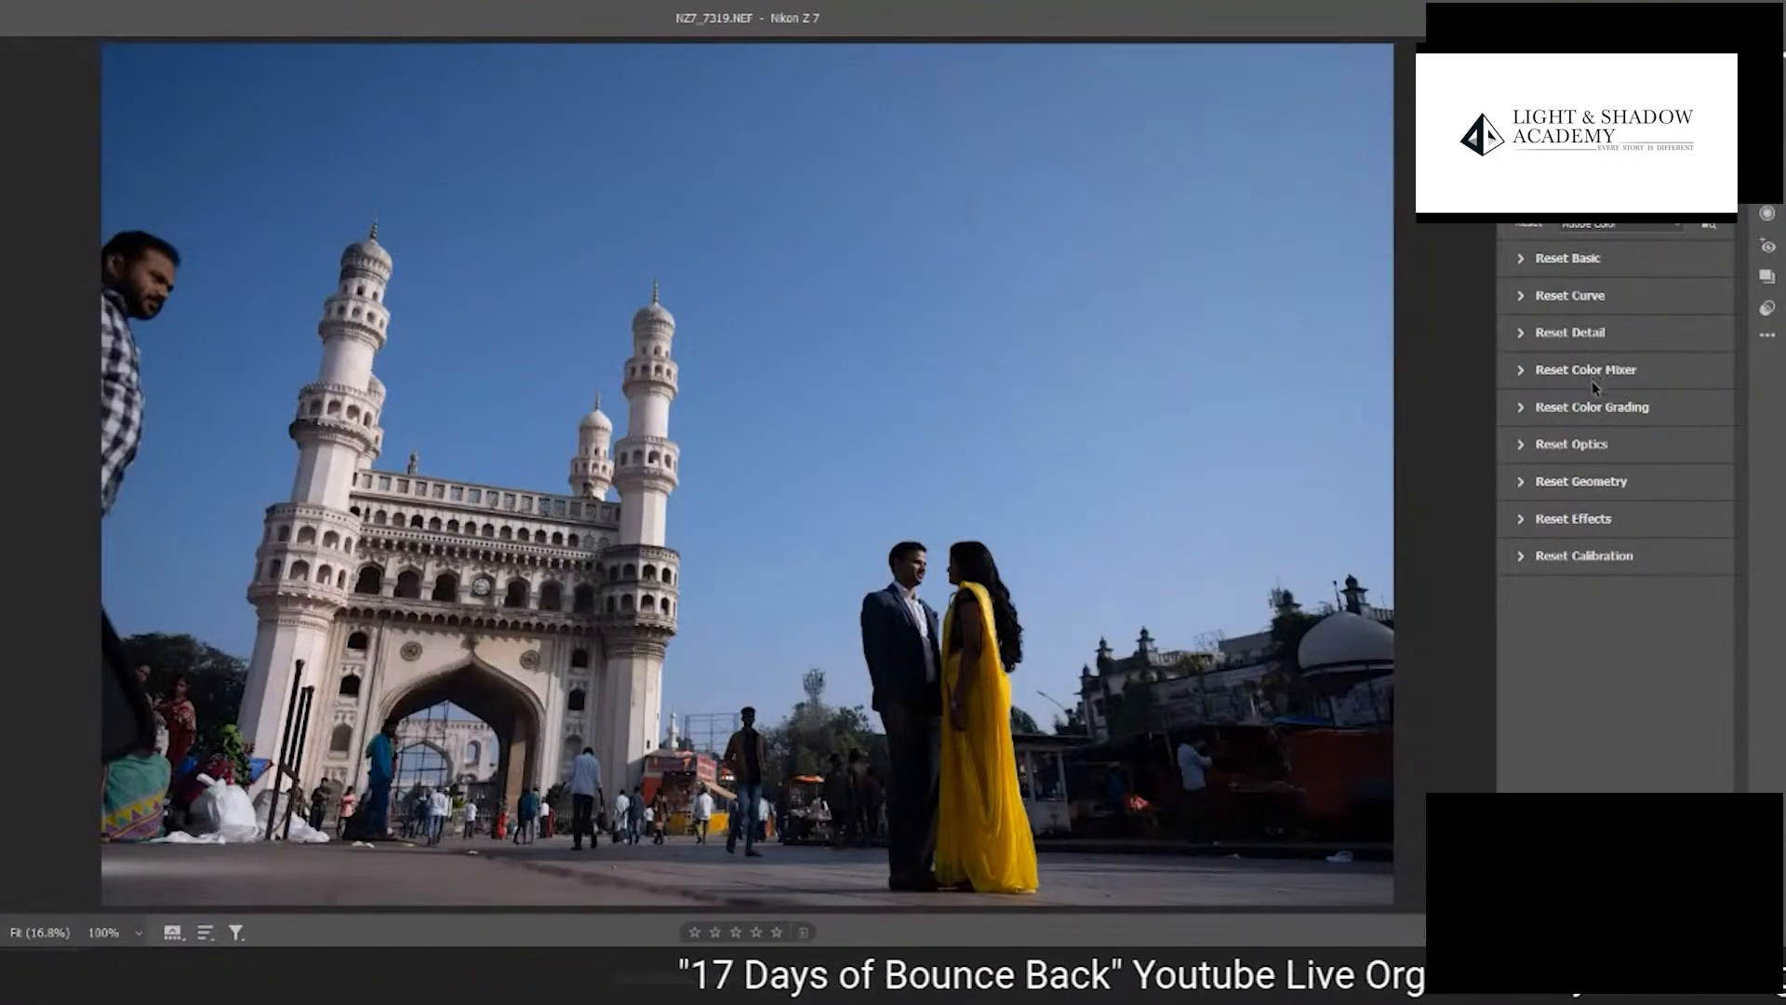
key("alt")
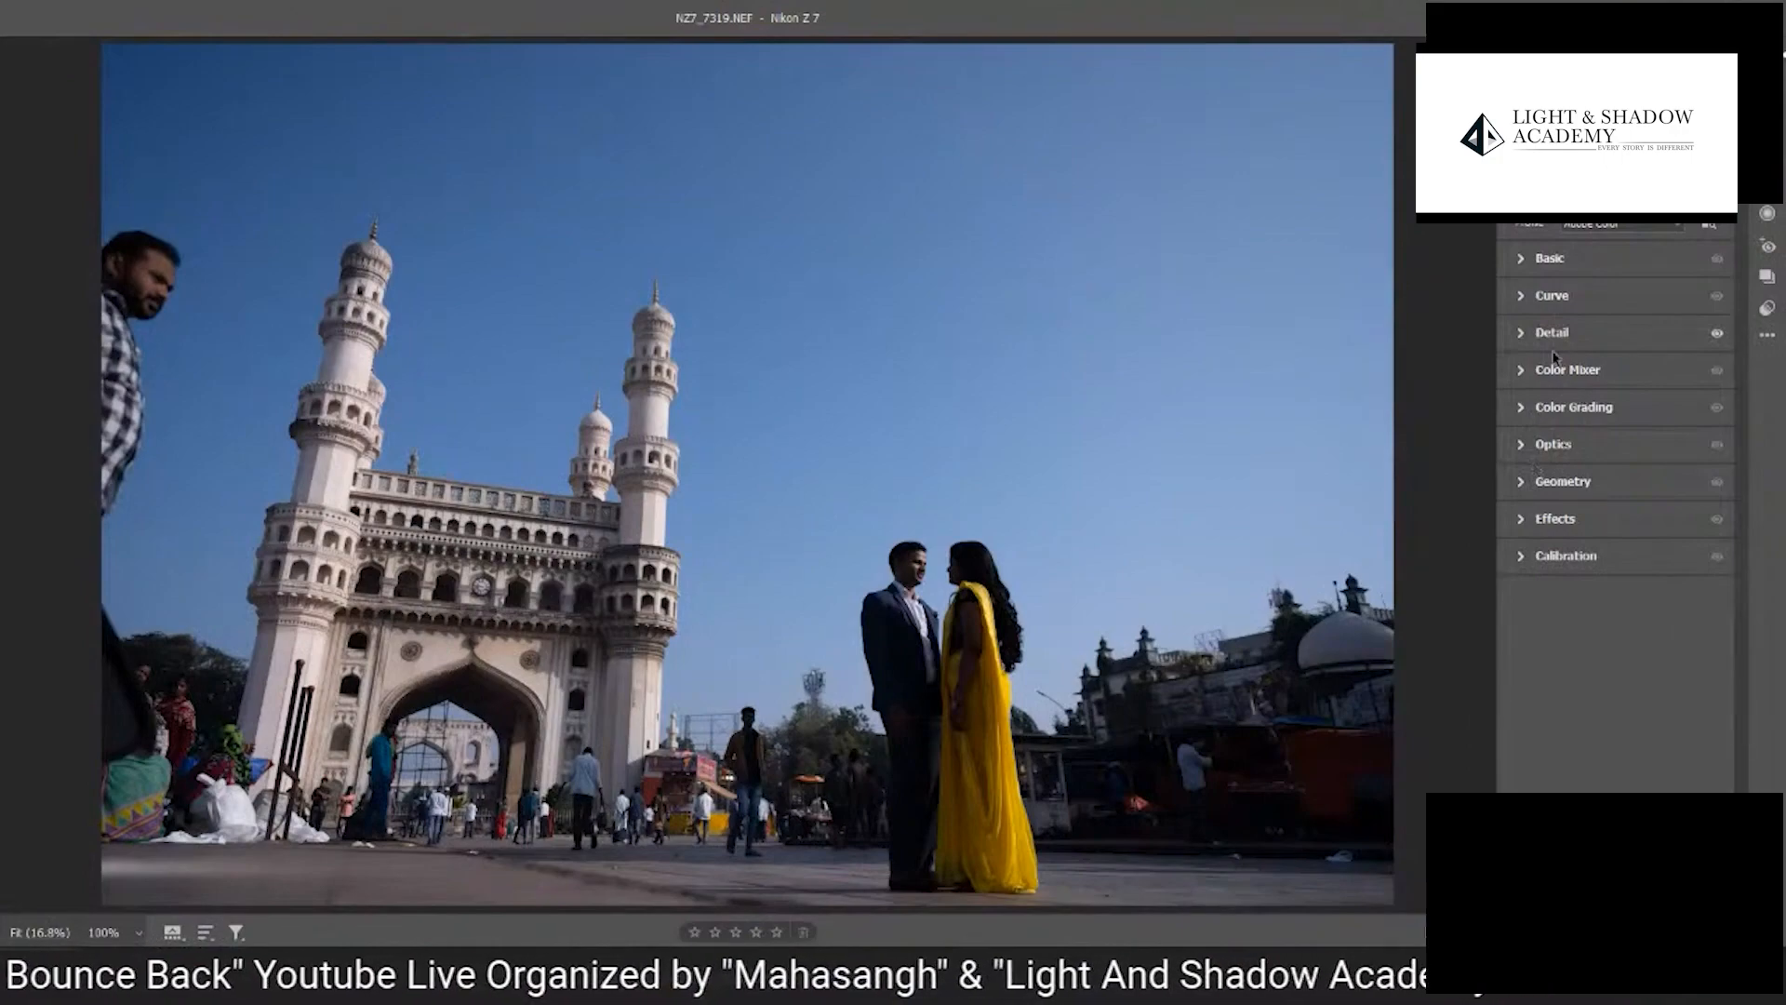
key("alt")
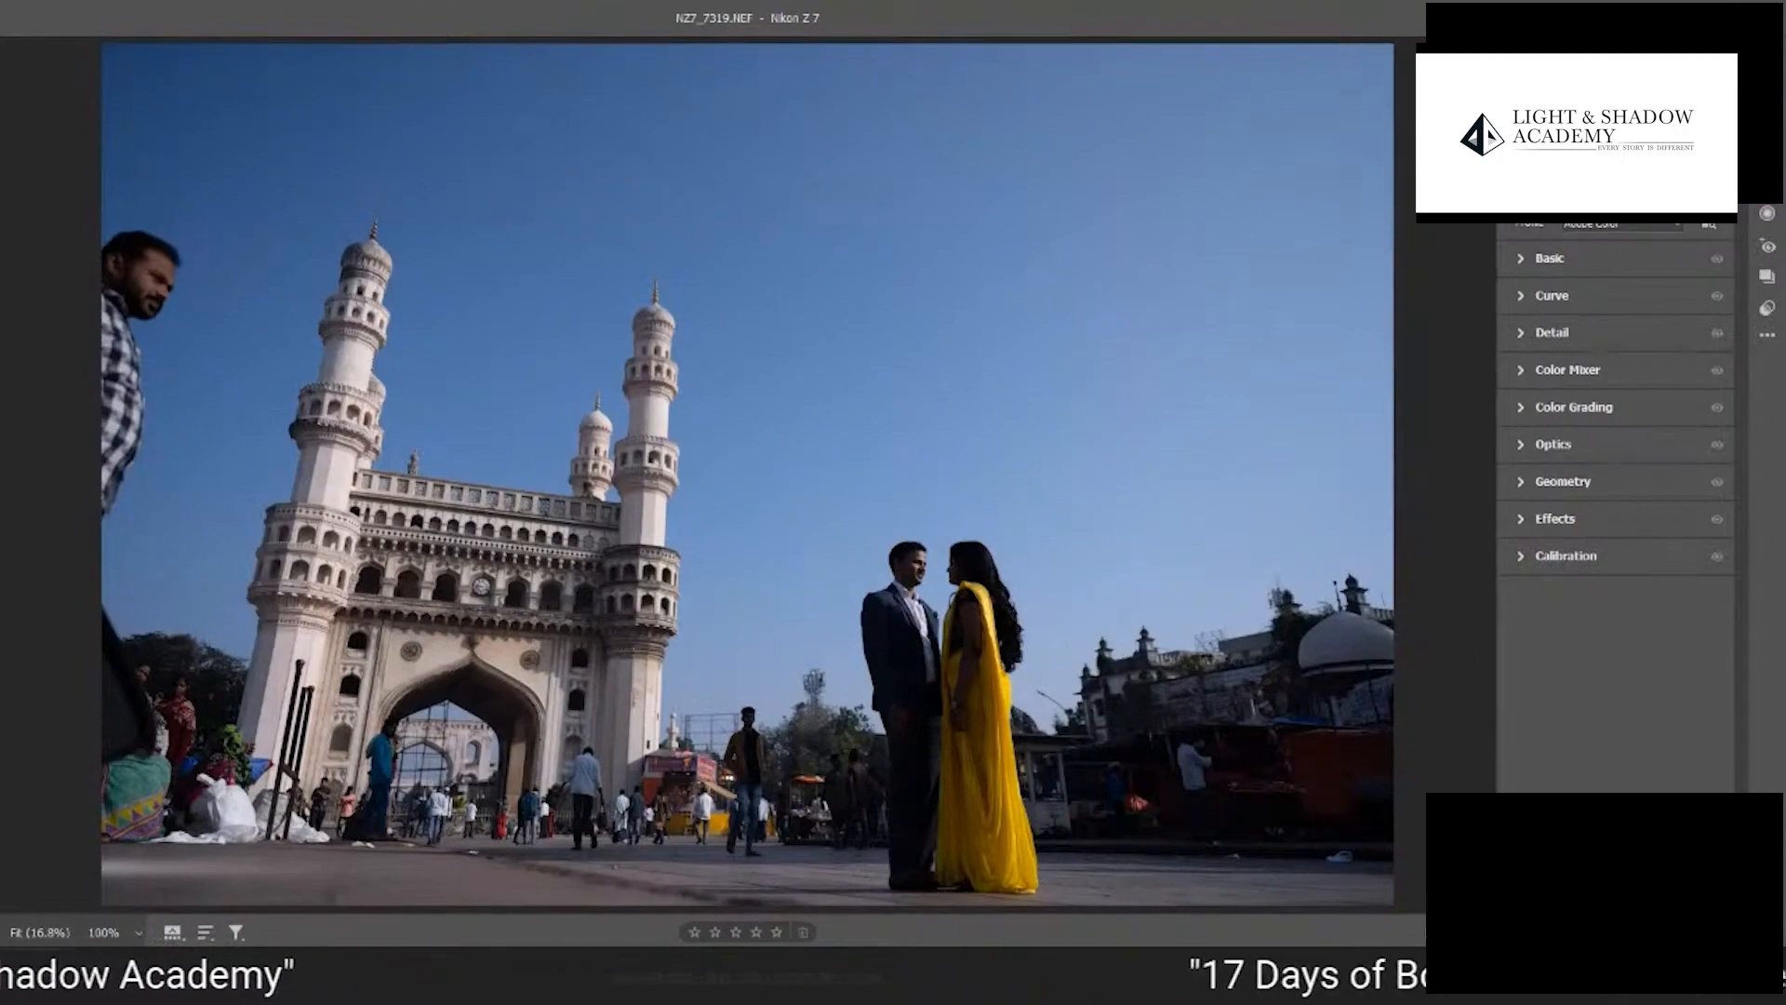
- Lower Exposure to -3.25 to inspect the clipped shadows around the couple and carts, and turn off the shadow clipping warning
left_click(1542, 261)
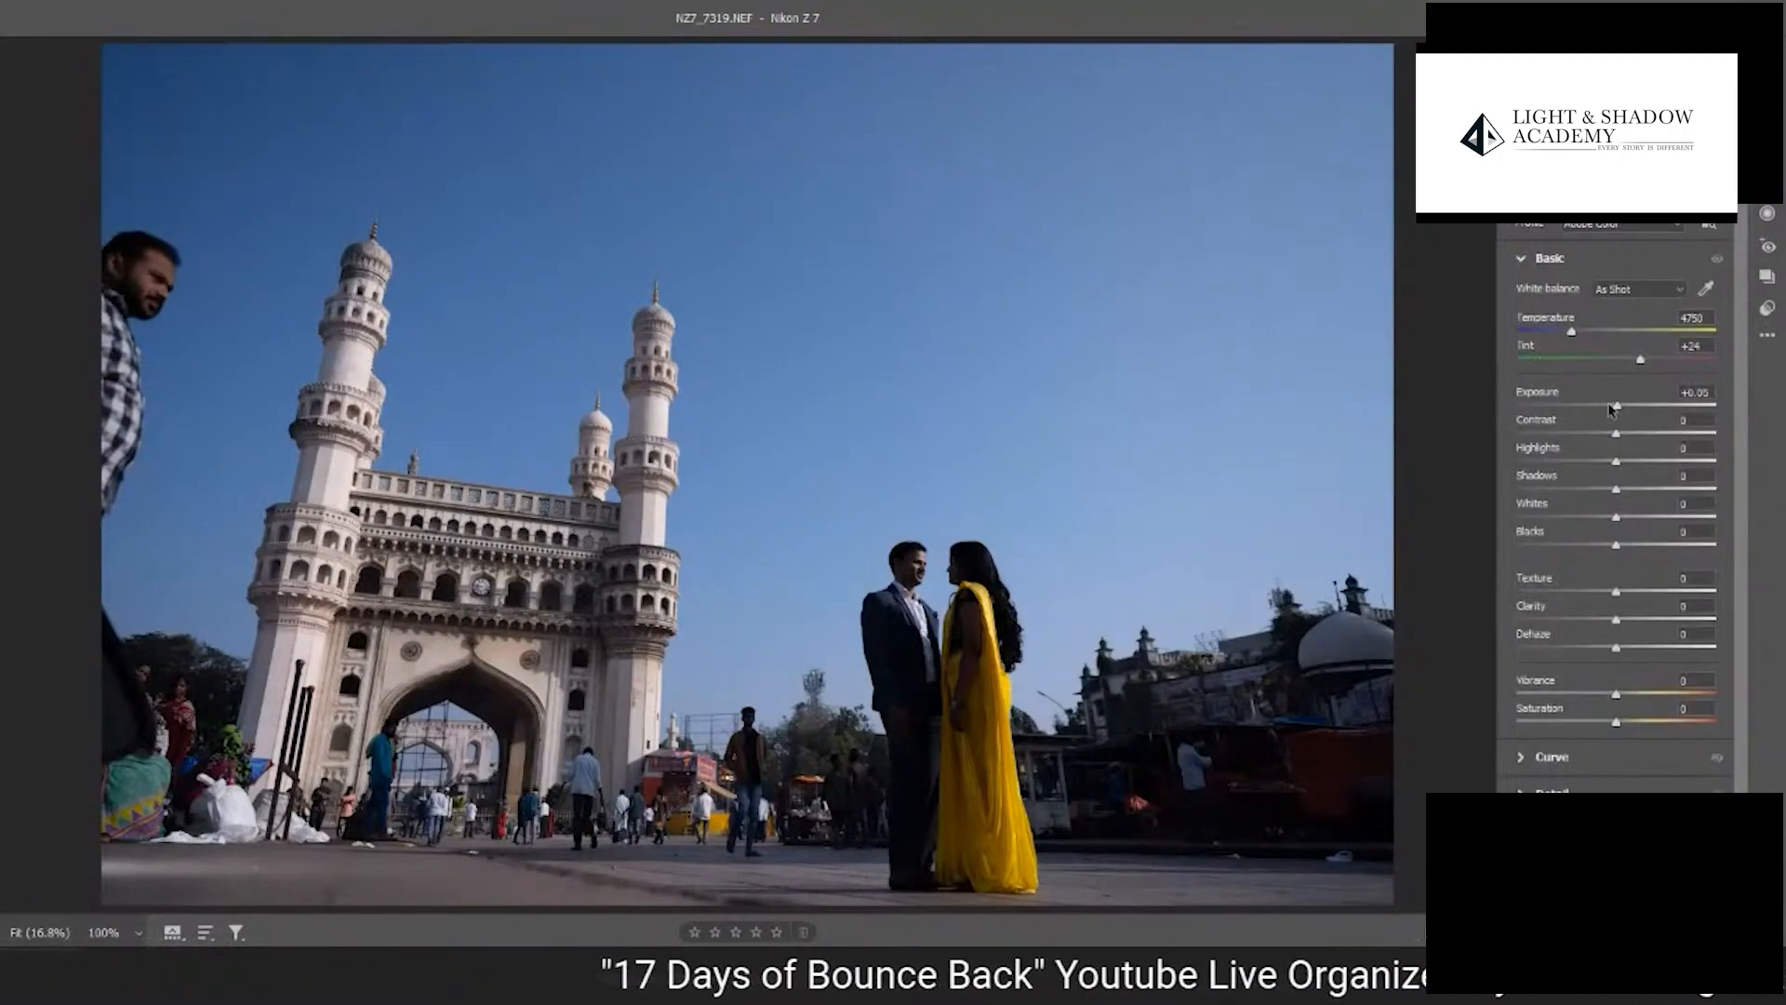
left_click_drag(1615, 406, 1547, 408)
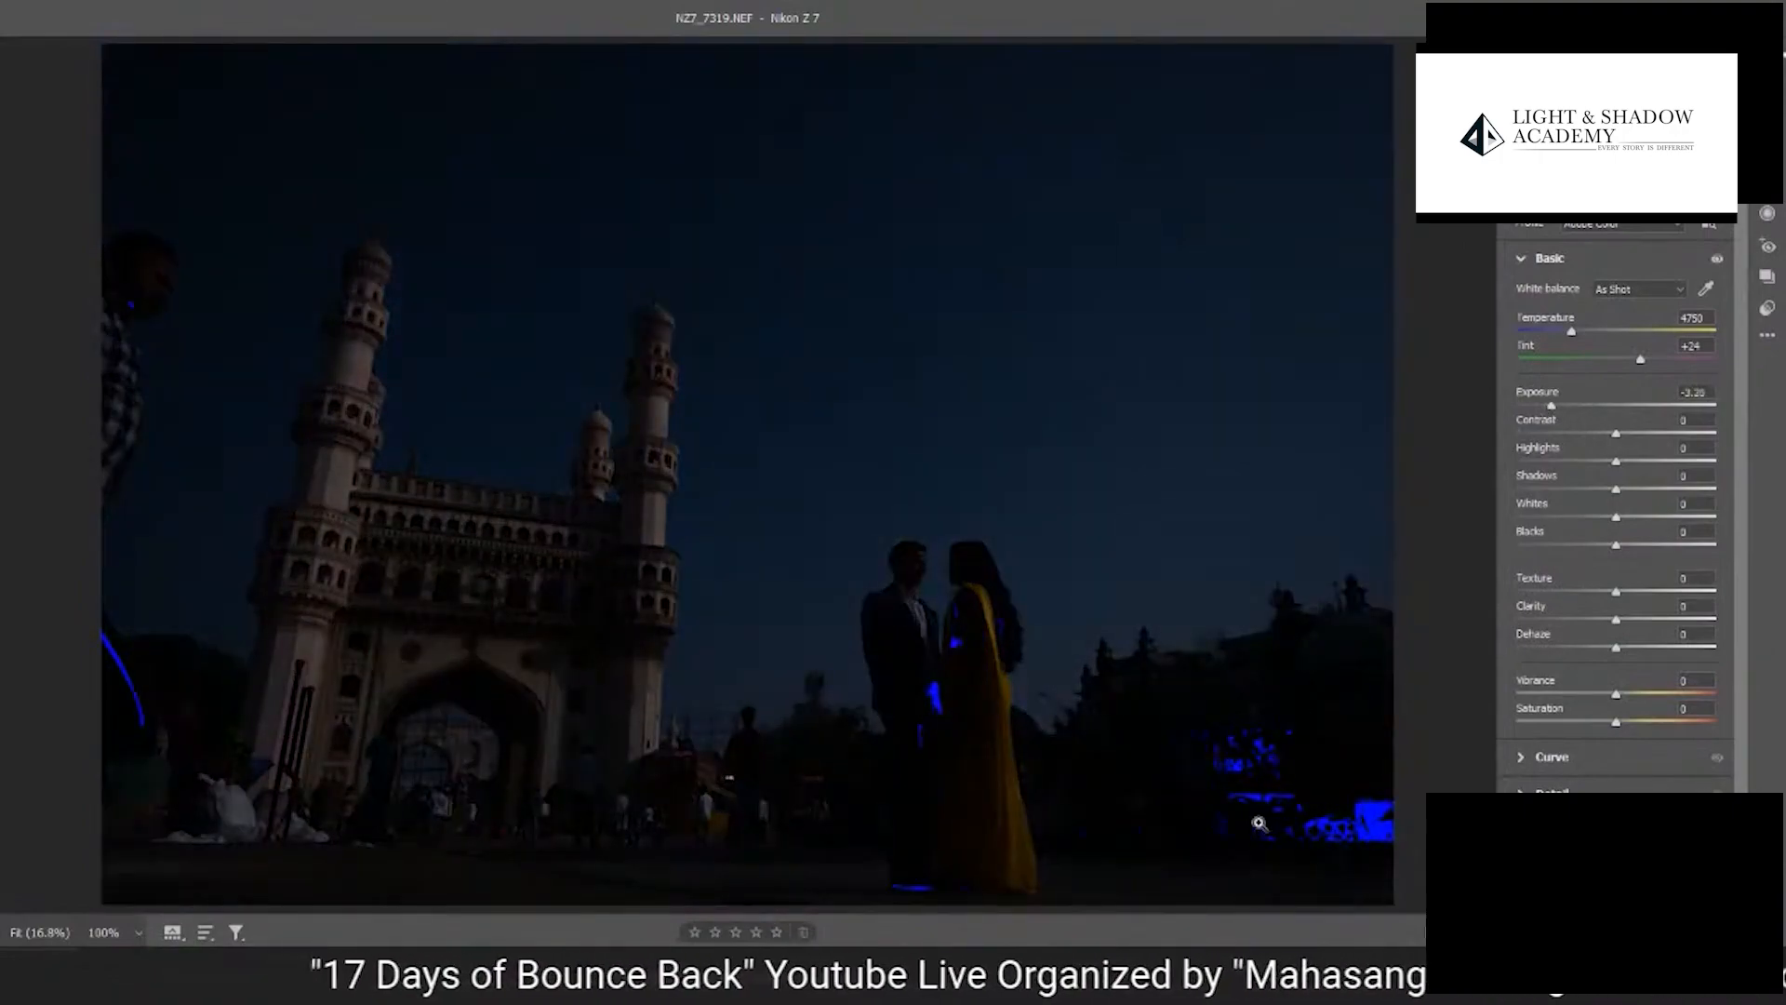
left_click_drag(1263, 825, 1361, 806)
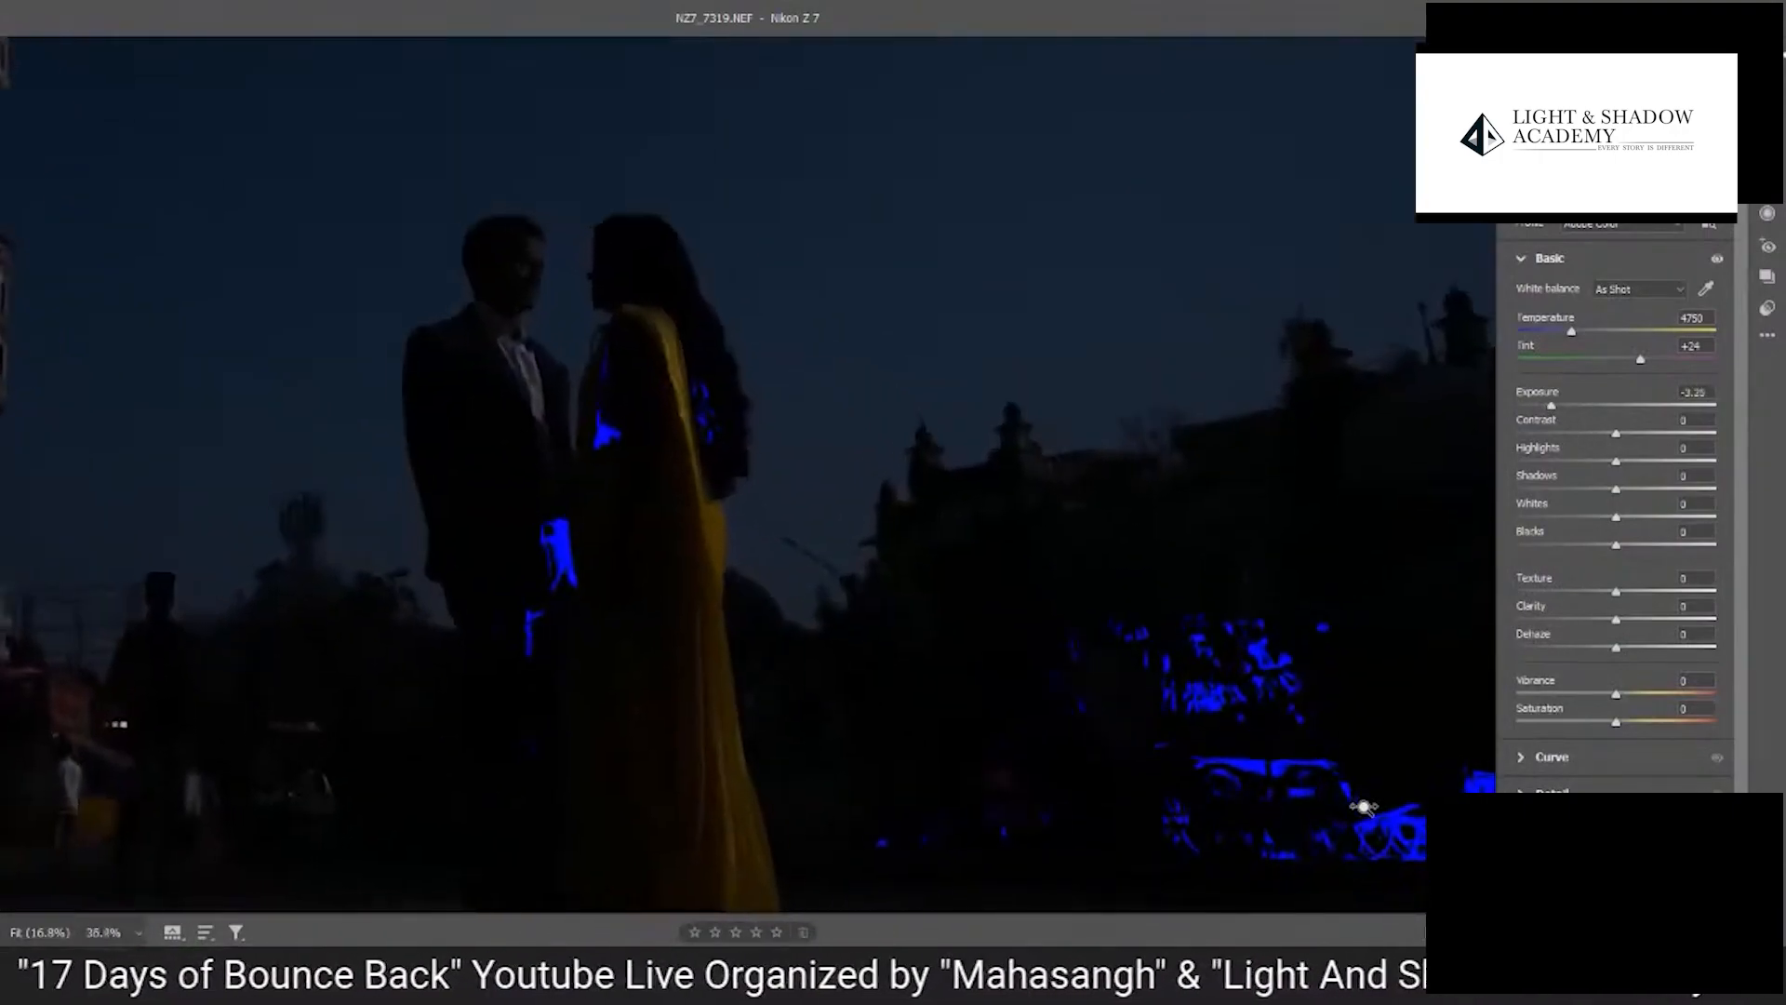
left_click_drag(1243, 664, 1152, 497)
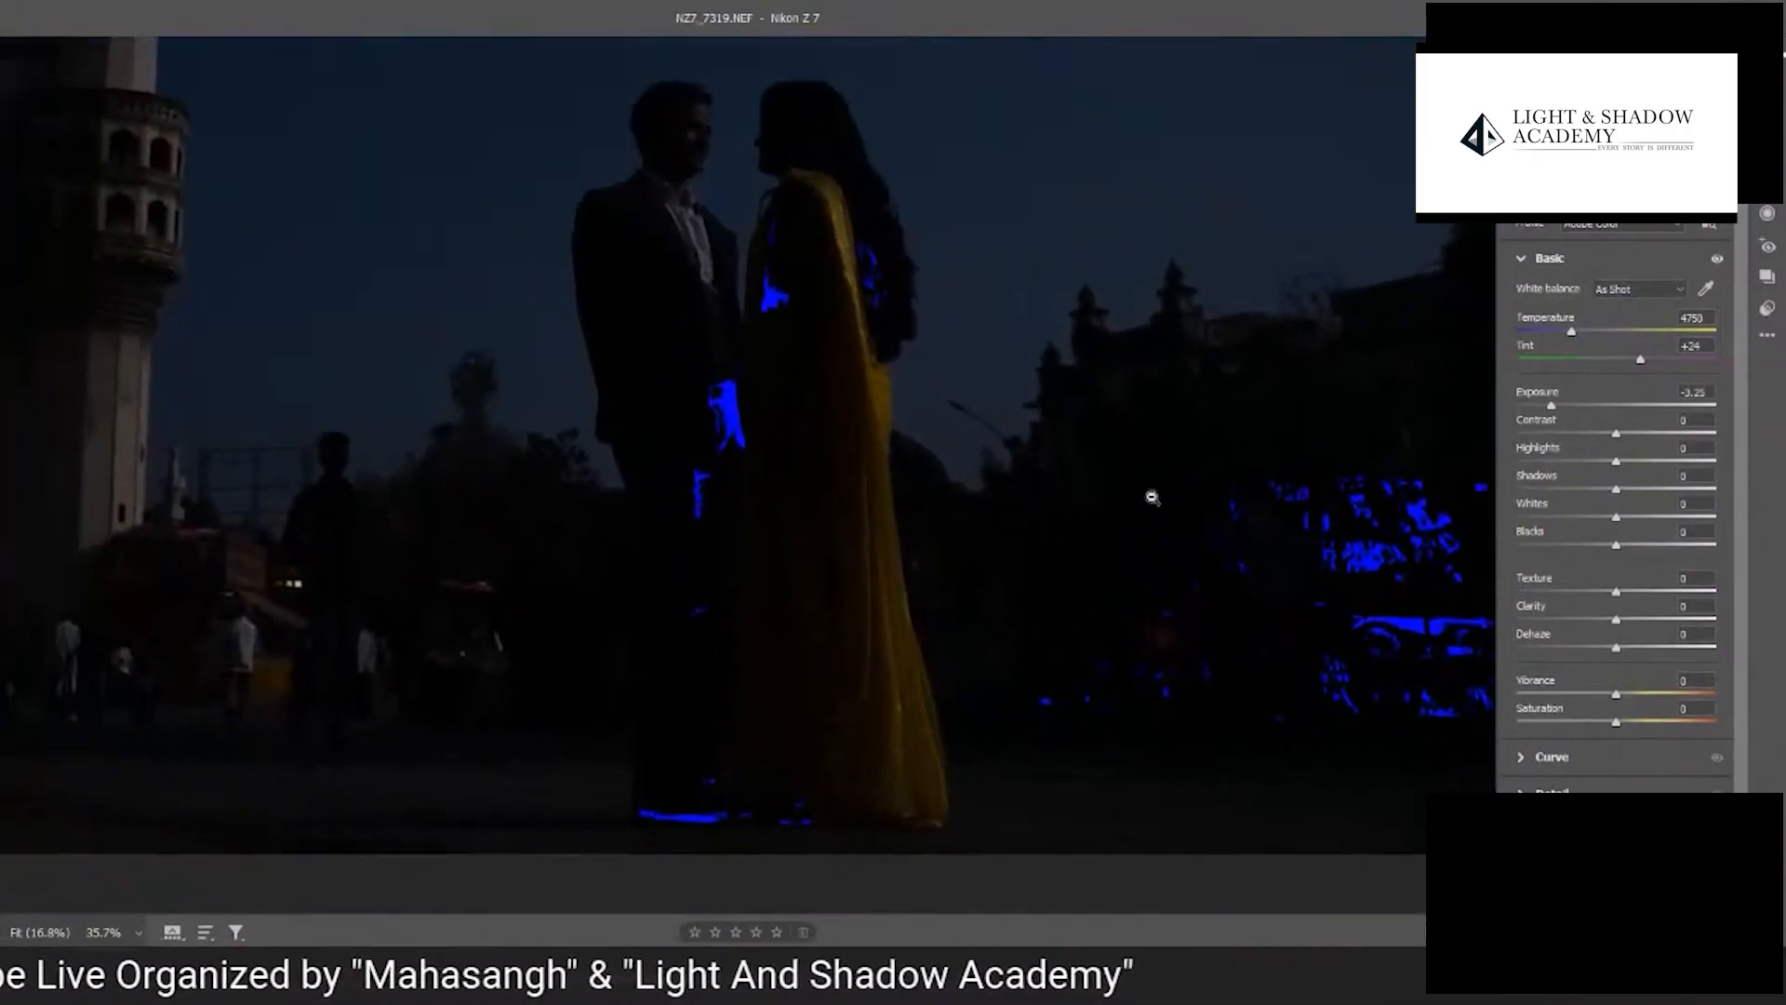
scroll(1150, 495, "down", 6)
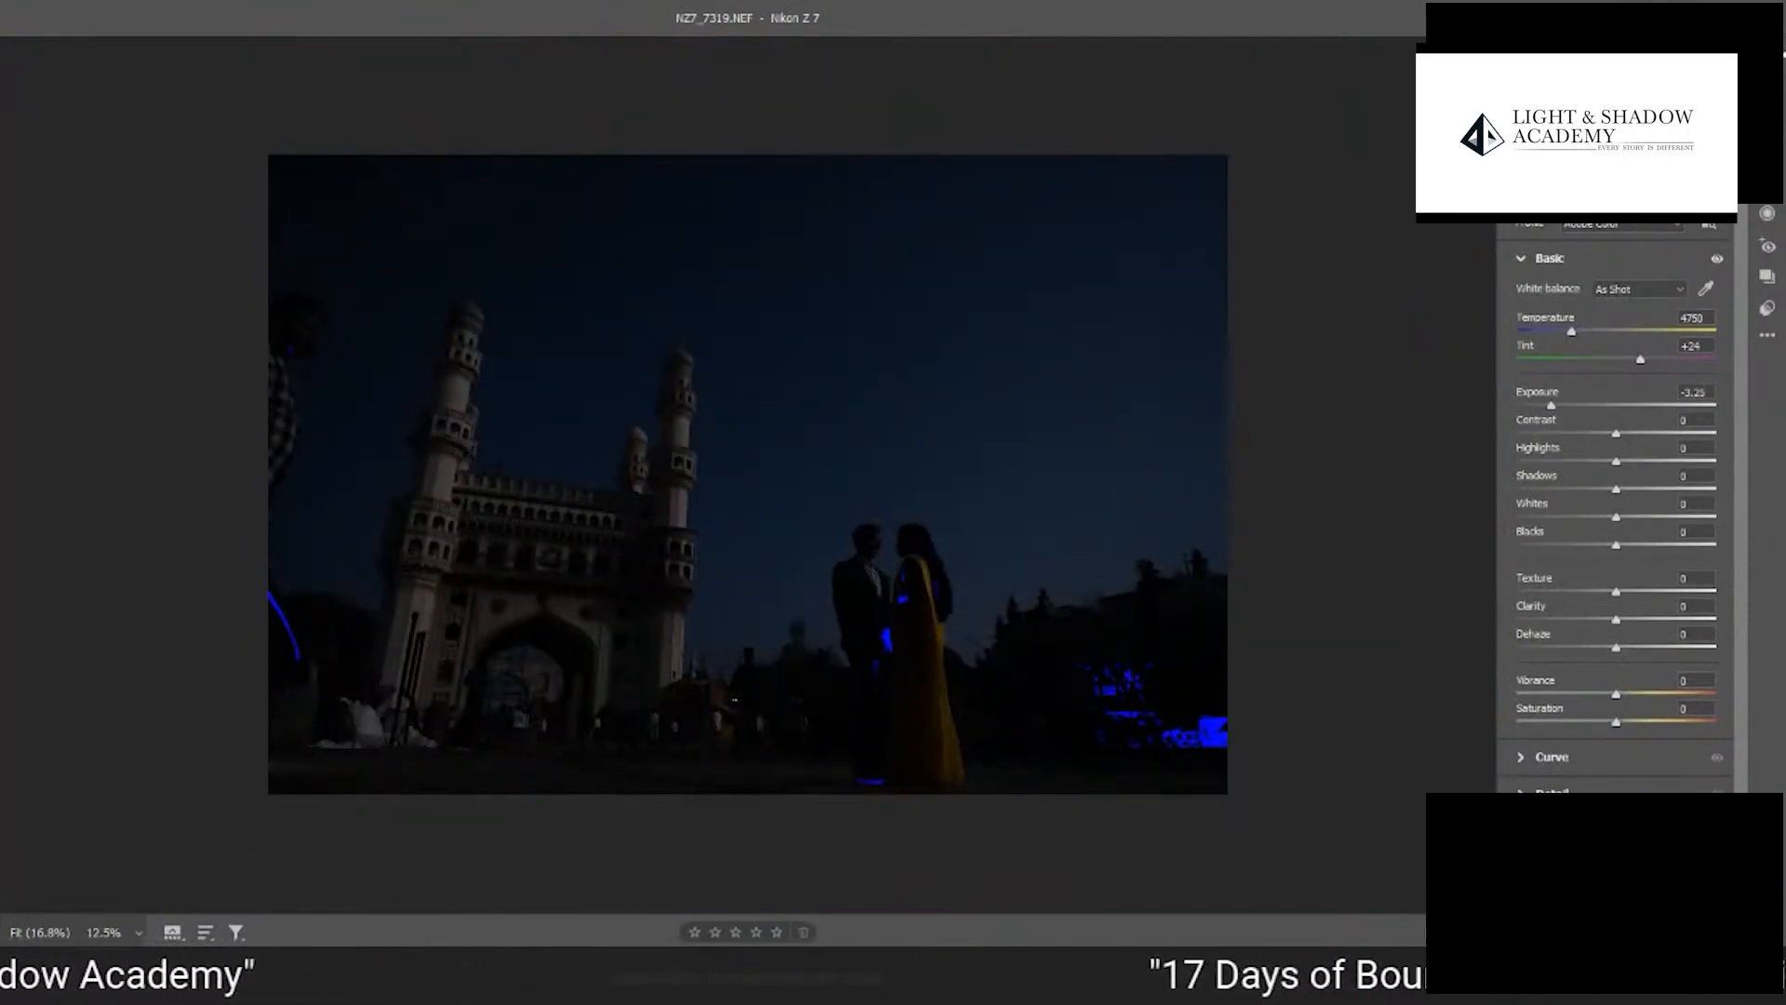
key("u")
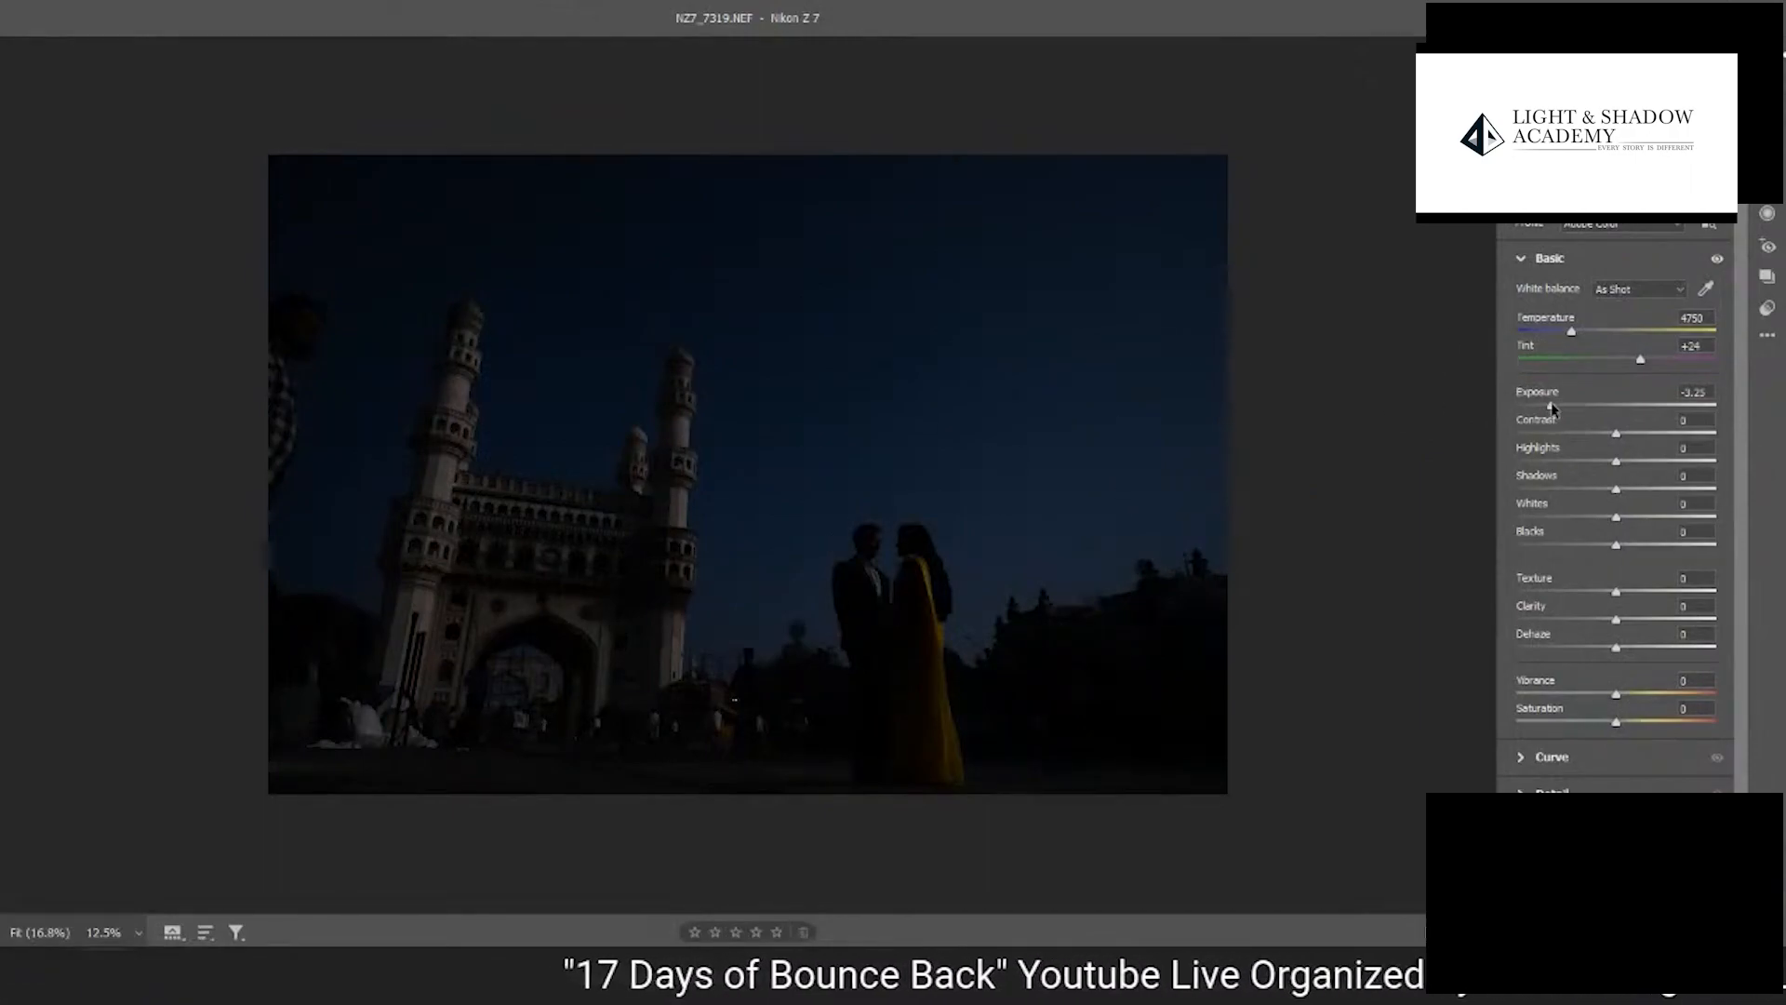
- Brighten the photo by setting Exposure to +0.05 and Shadows to +85
left_click_drag(1551, 405, 1588, 406)
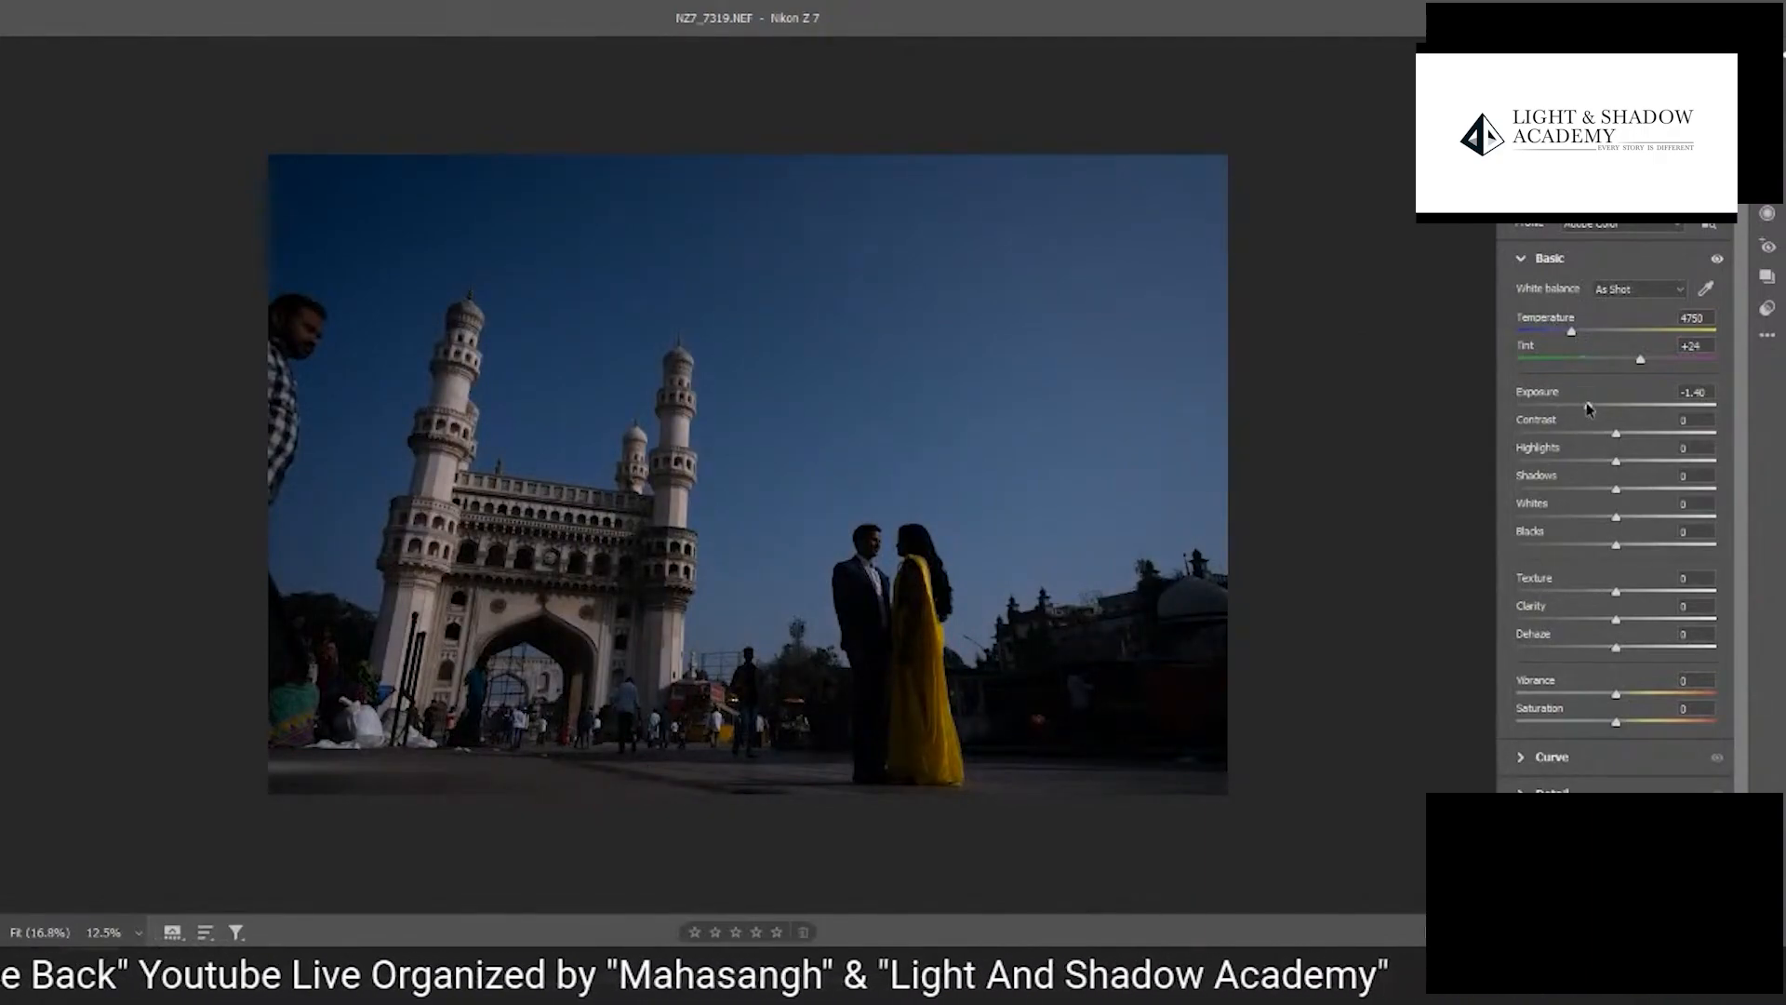
left_click_drag(1588, 406, 1635, 409)
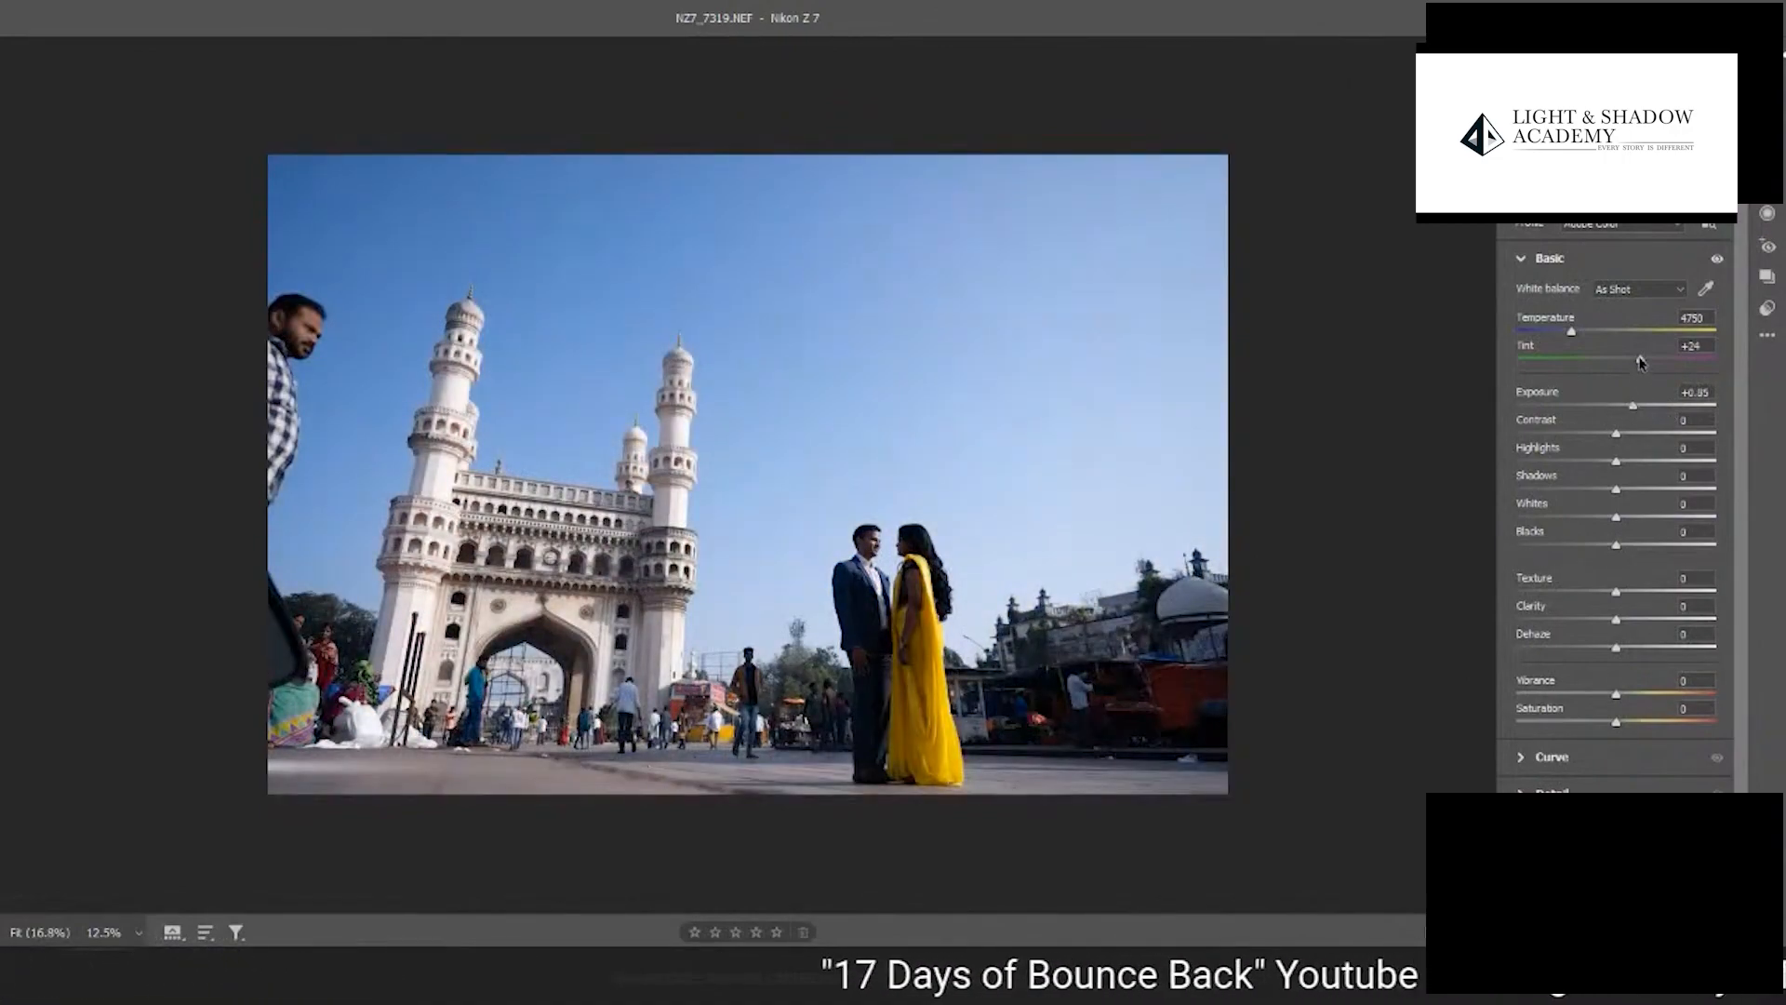
left_click_drag(1634, 409, 1623, 411)
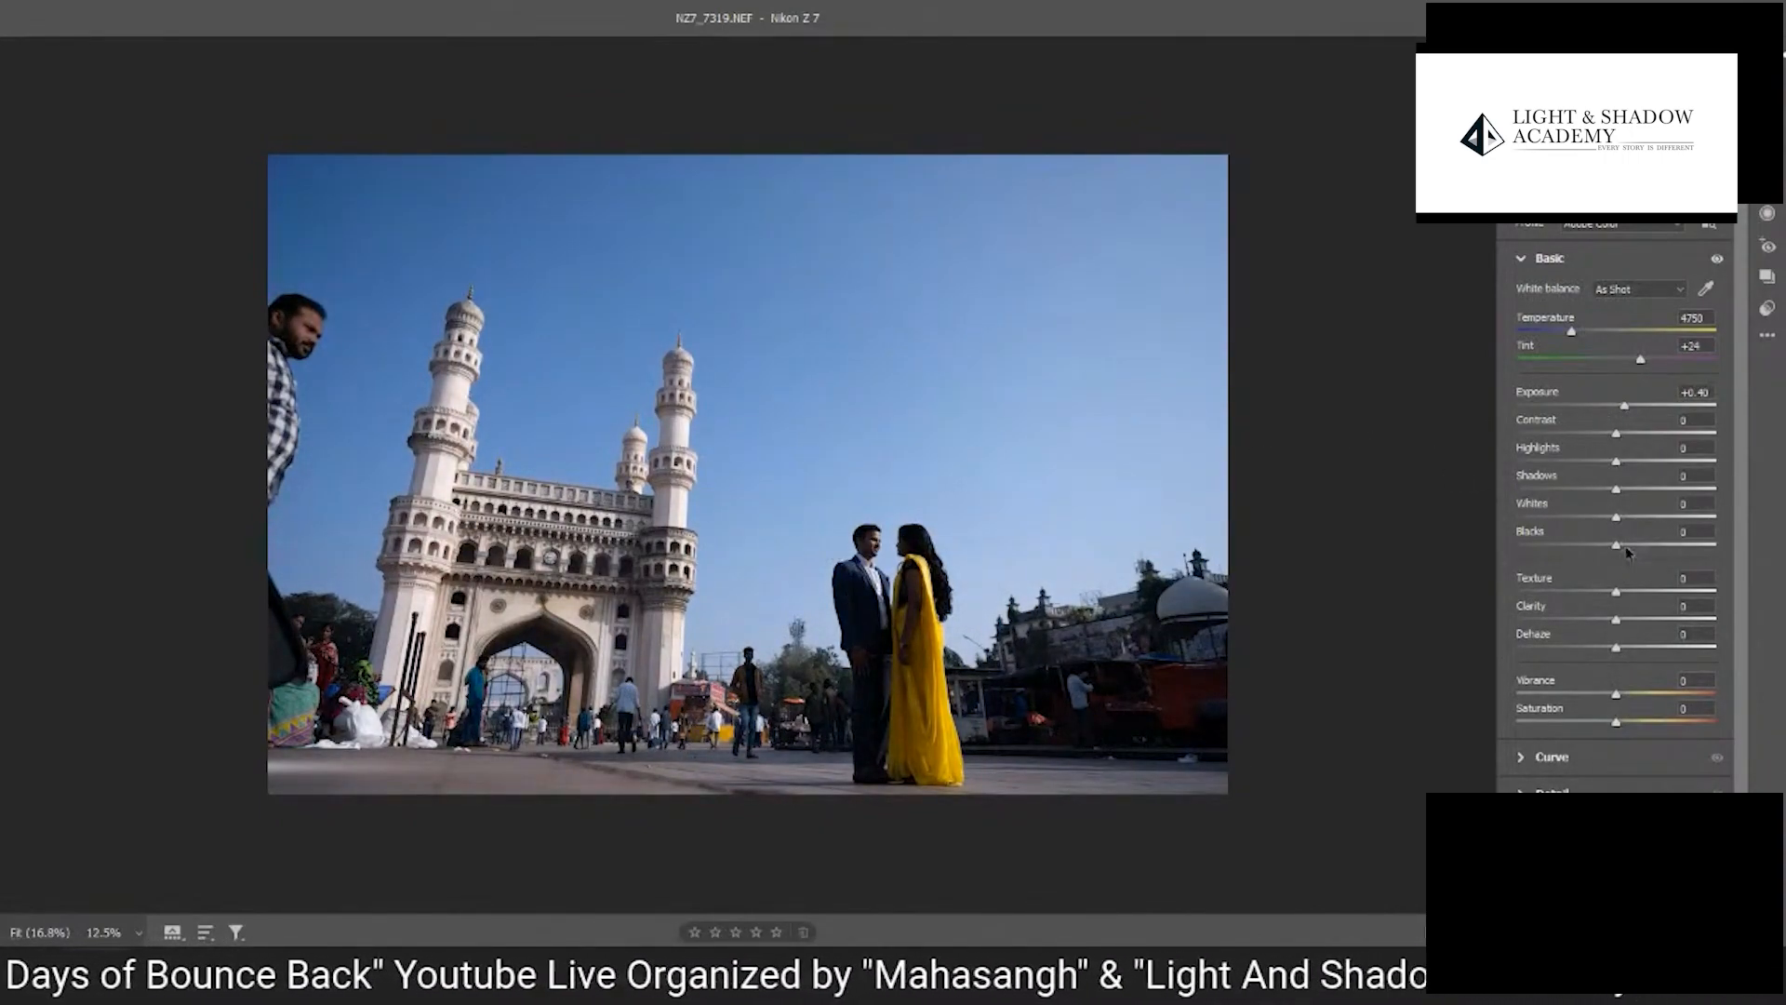
left_click_drag(1619, 495, 1691, 487)
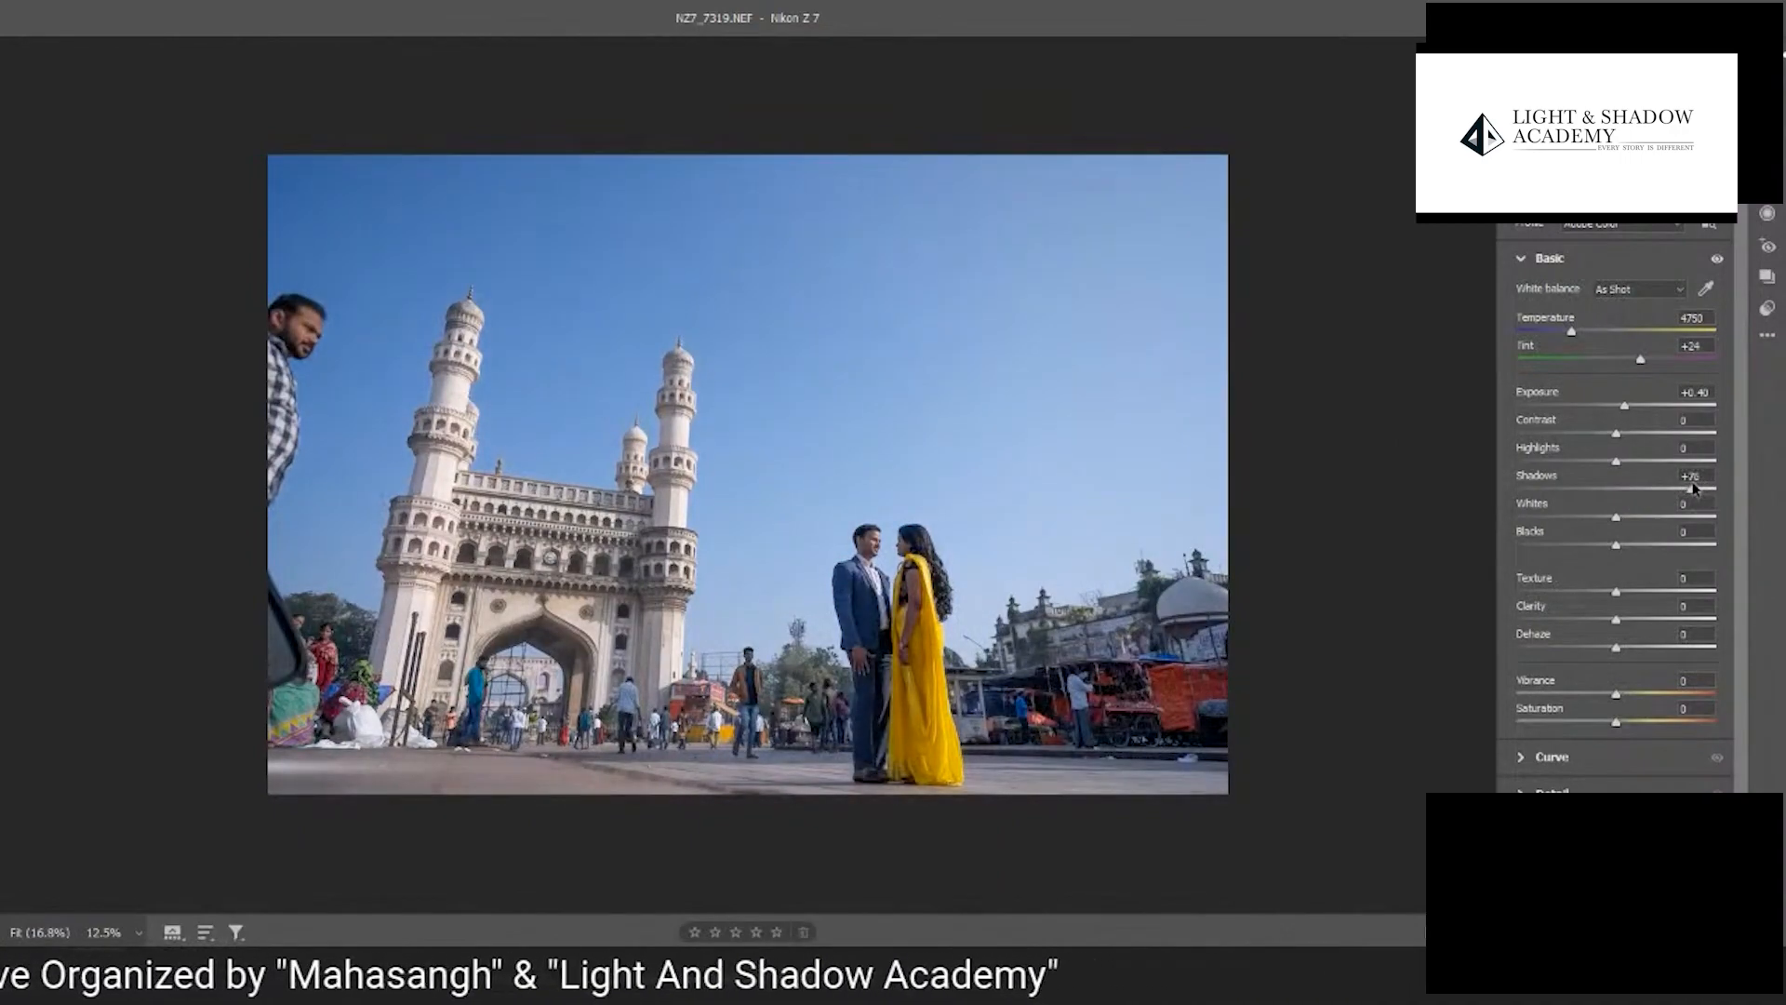
left_click_drag(923, 597, 994, 634)
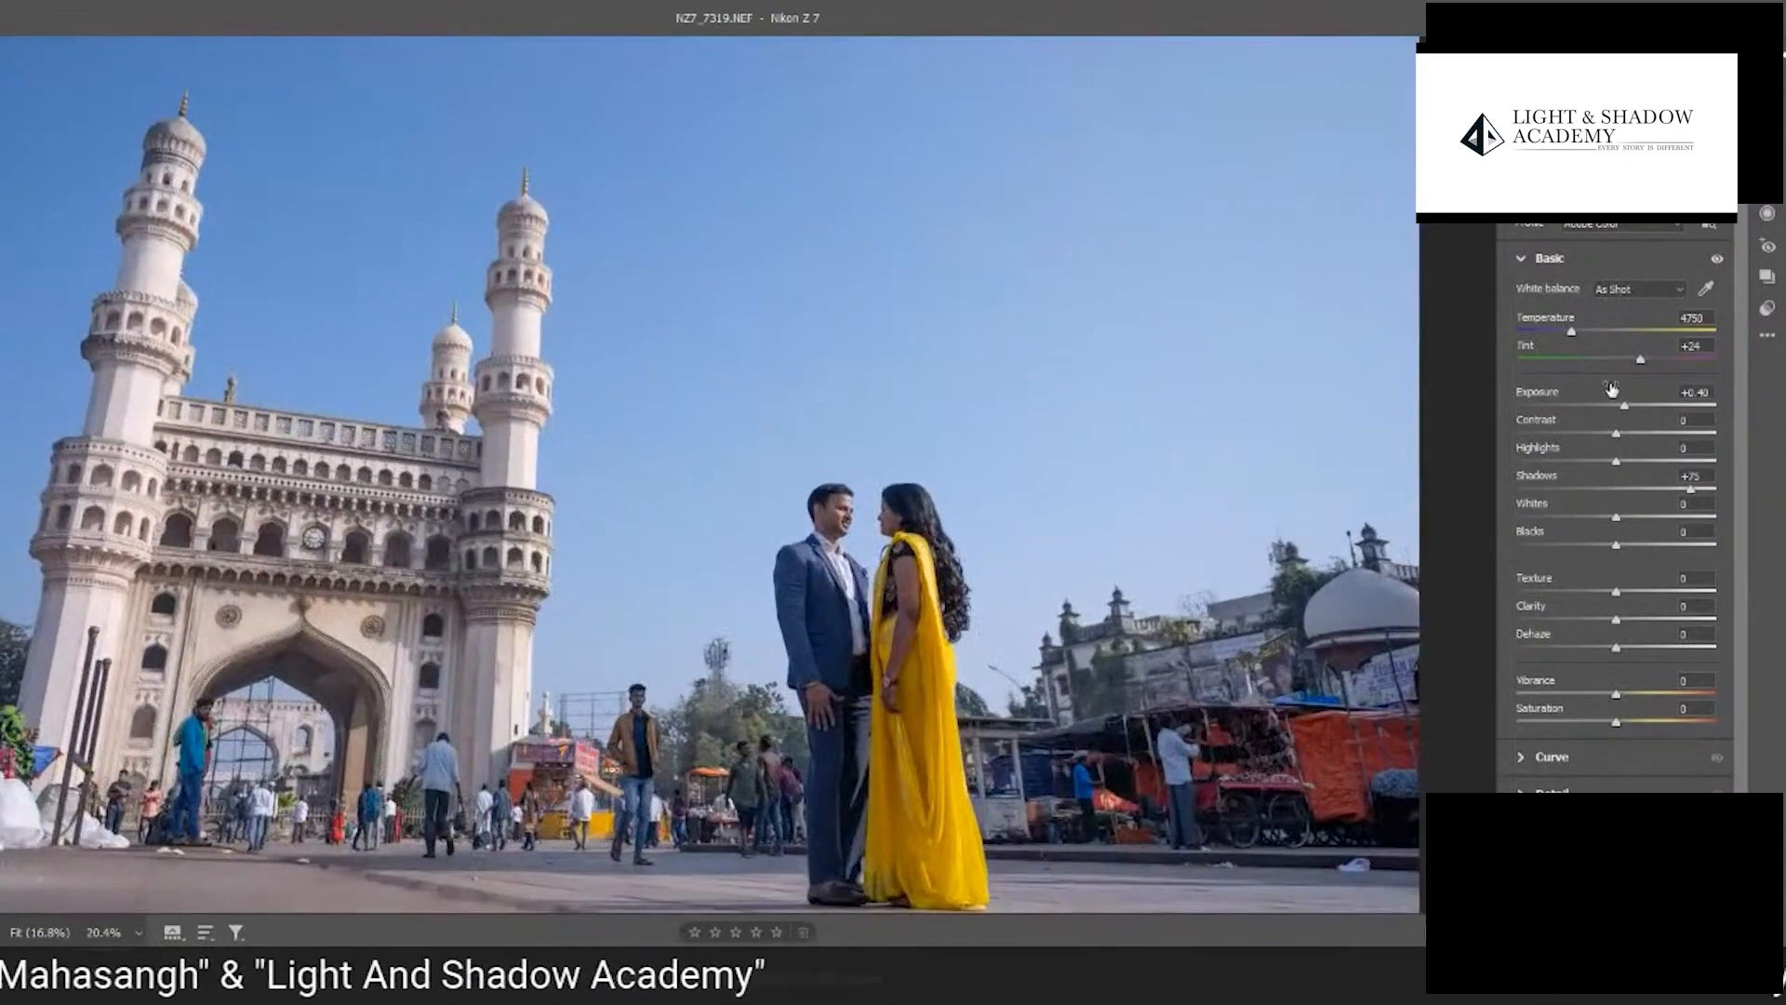
left_click_drag(1624, 407, 1617, 412)
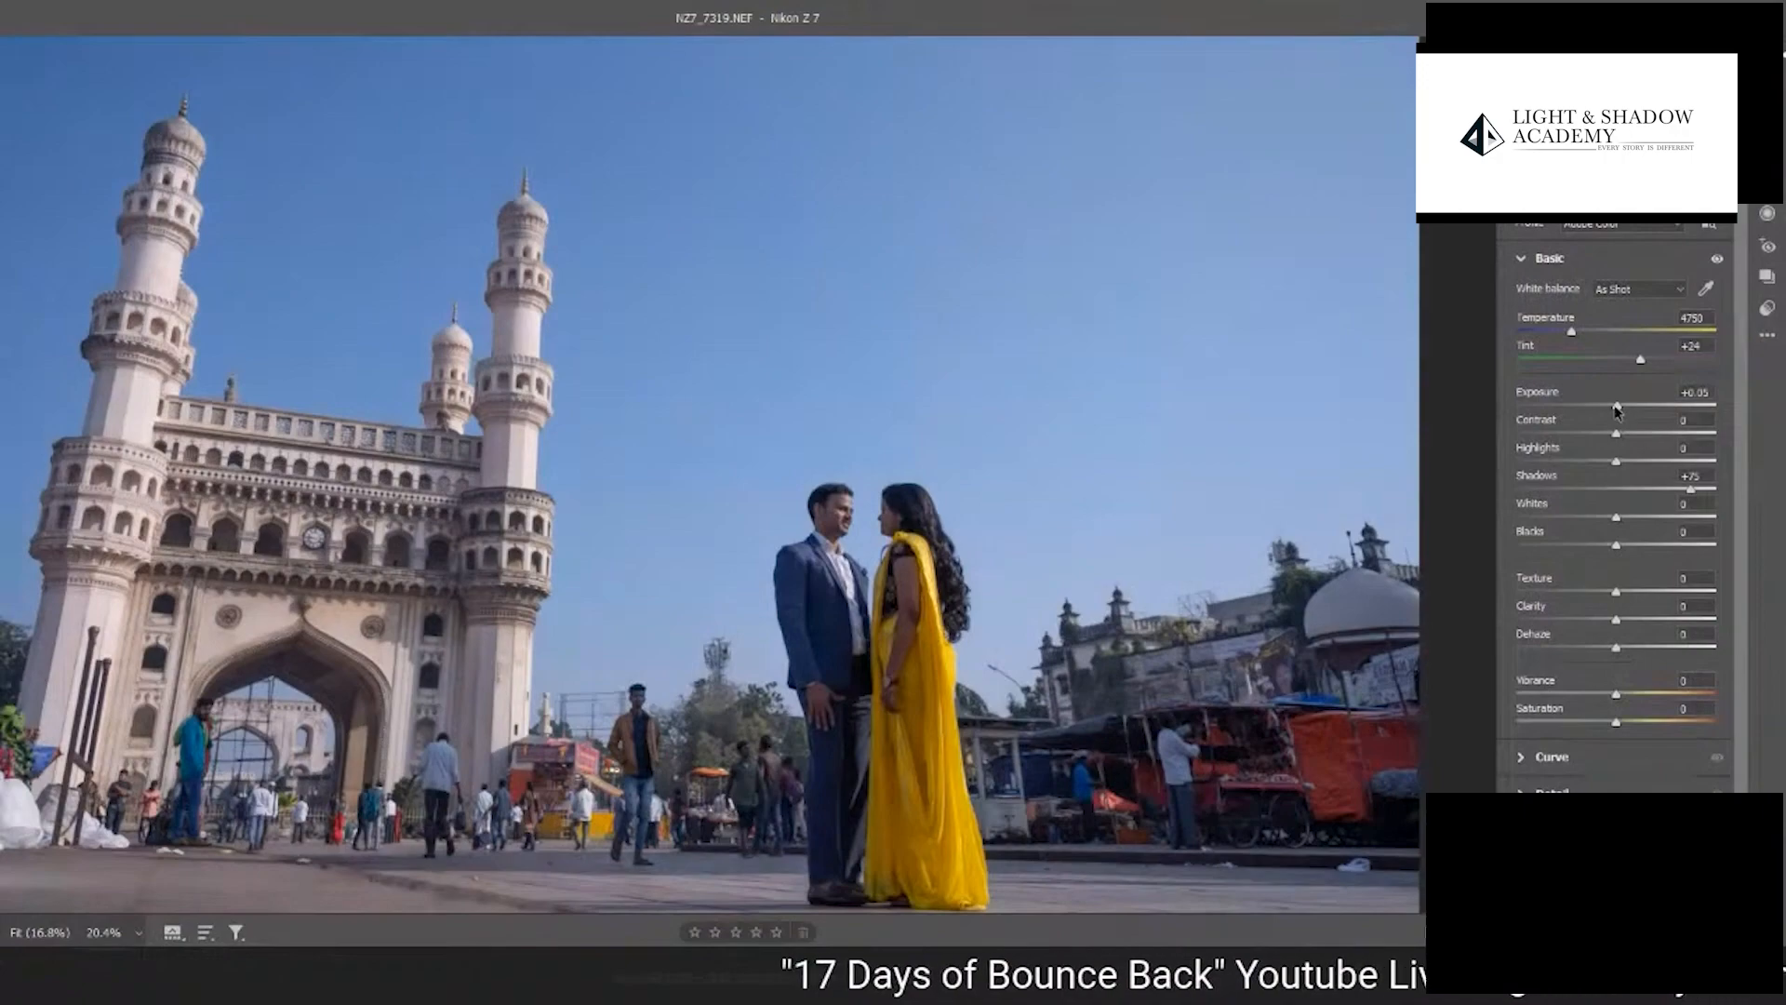
mouse_move(1617, 413)
left_mouse_down()
mouse_move(1641, 415)
mouse_move(1621, 413)
left_mouse_up()
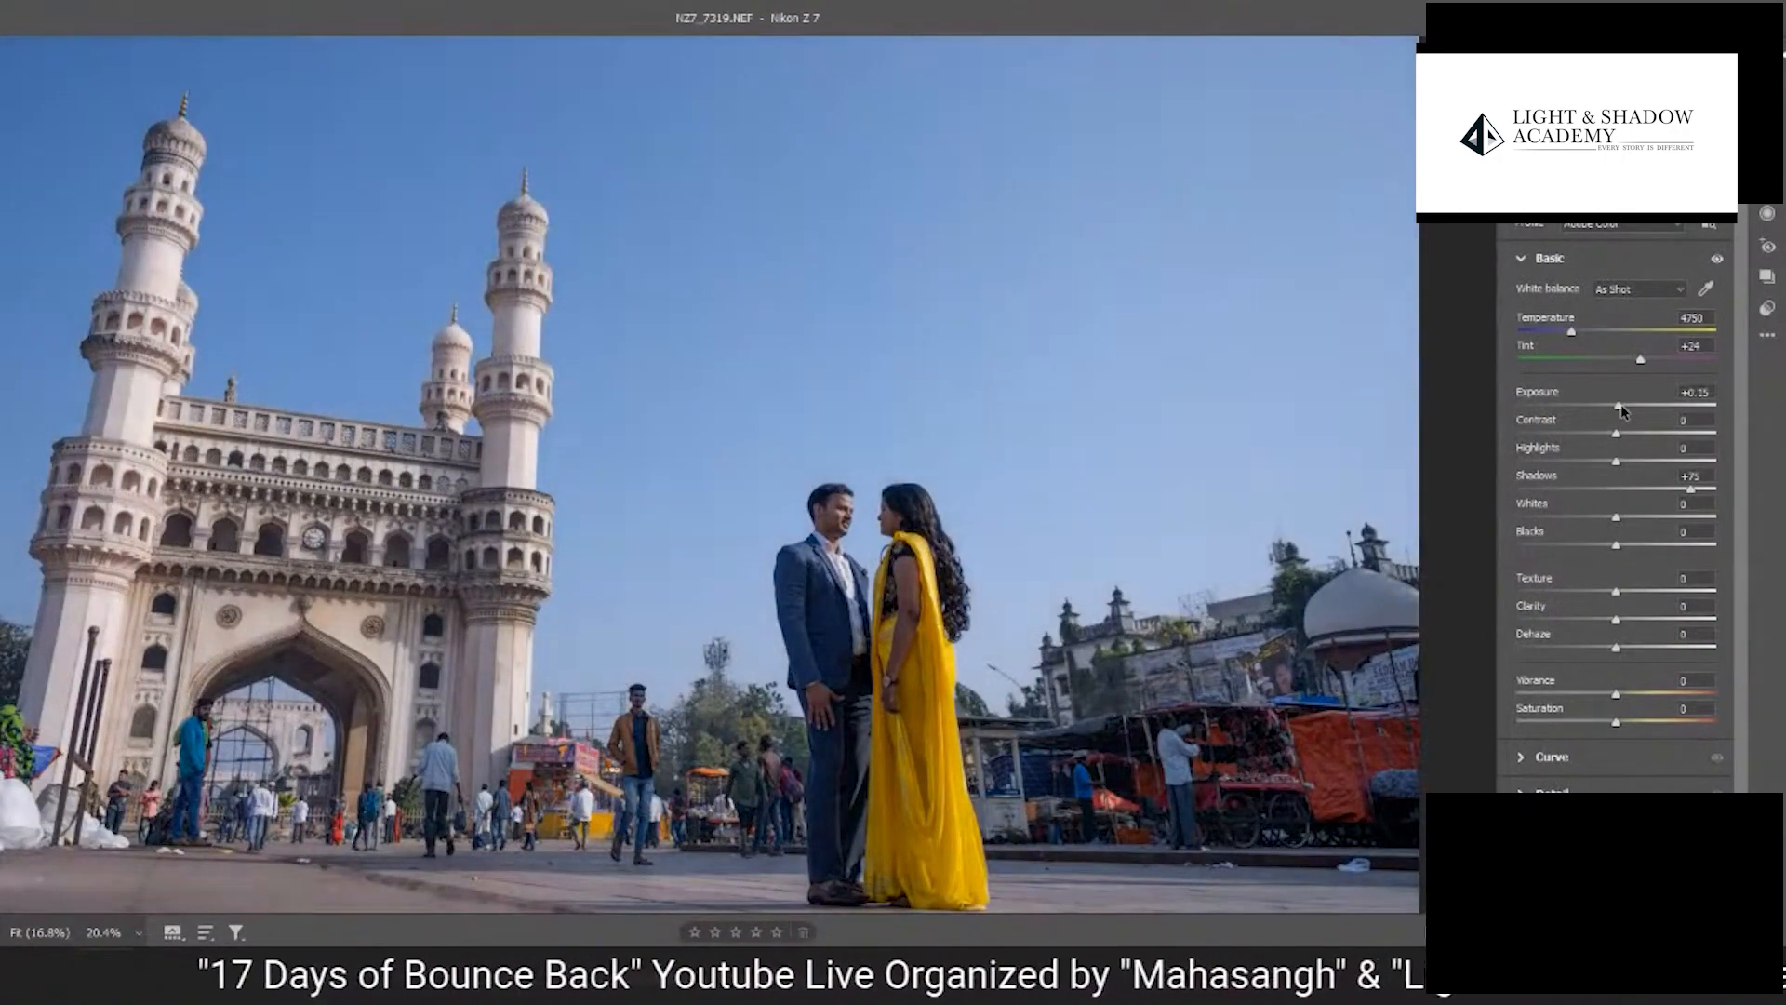
left_click_drag(1699, 494, 1704, 494)
- Compare the couple's clothing and hands up close in a side-by-side before and after view
left_click(825, 599)
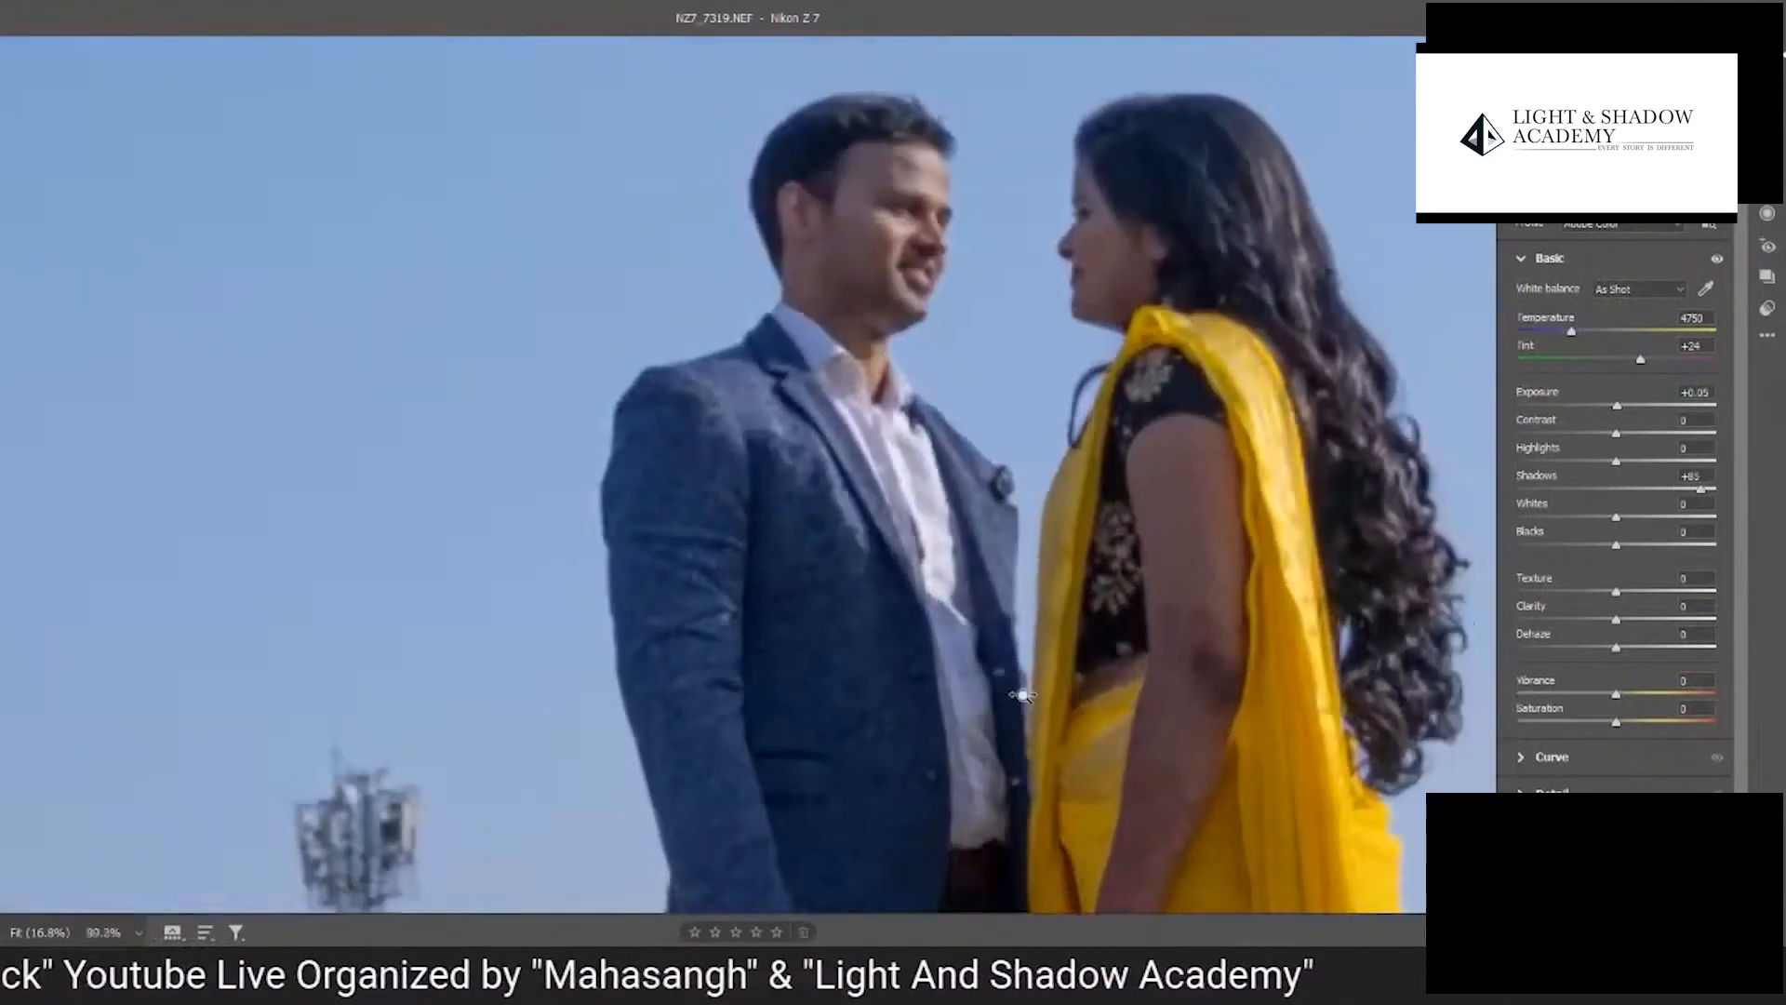
key("q")
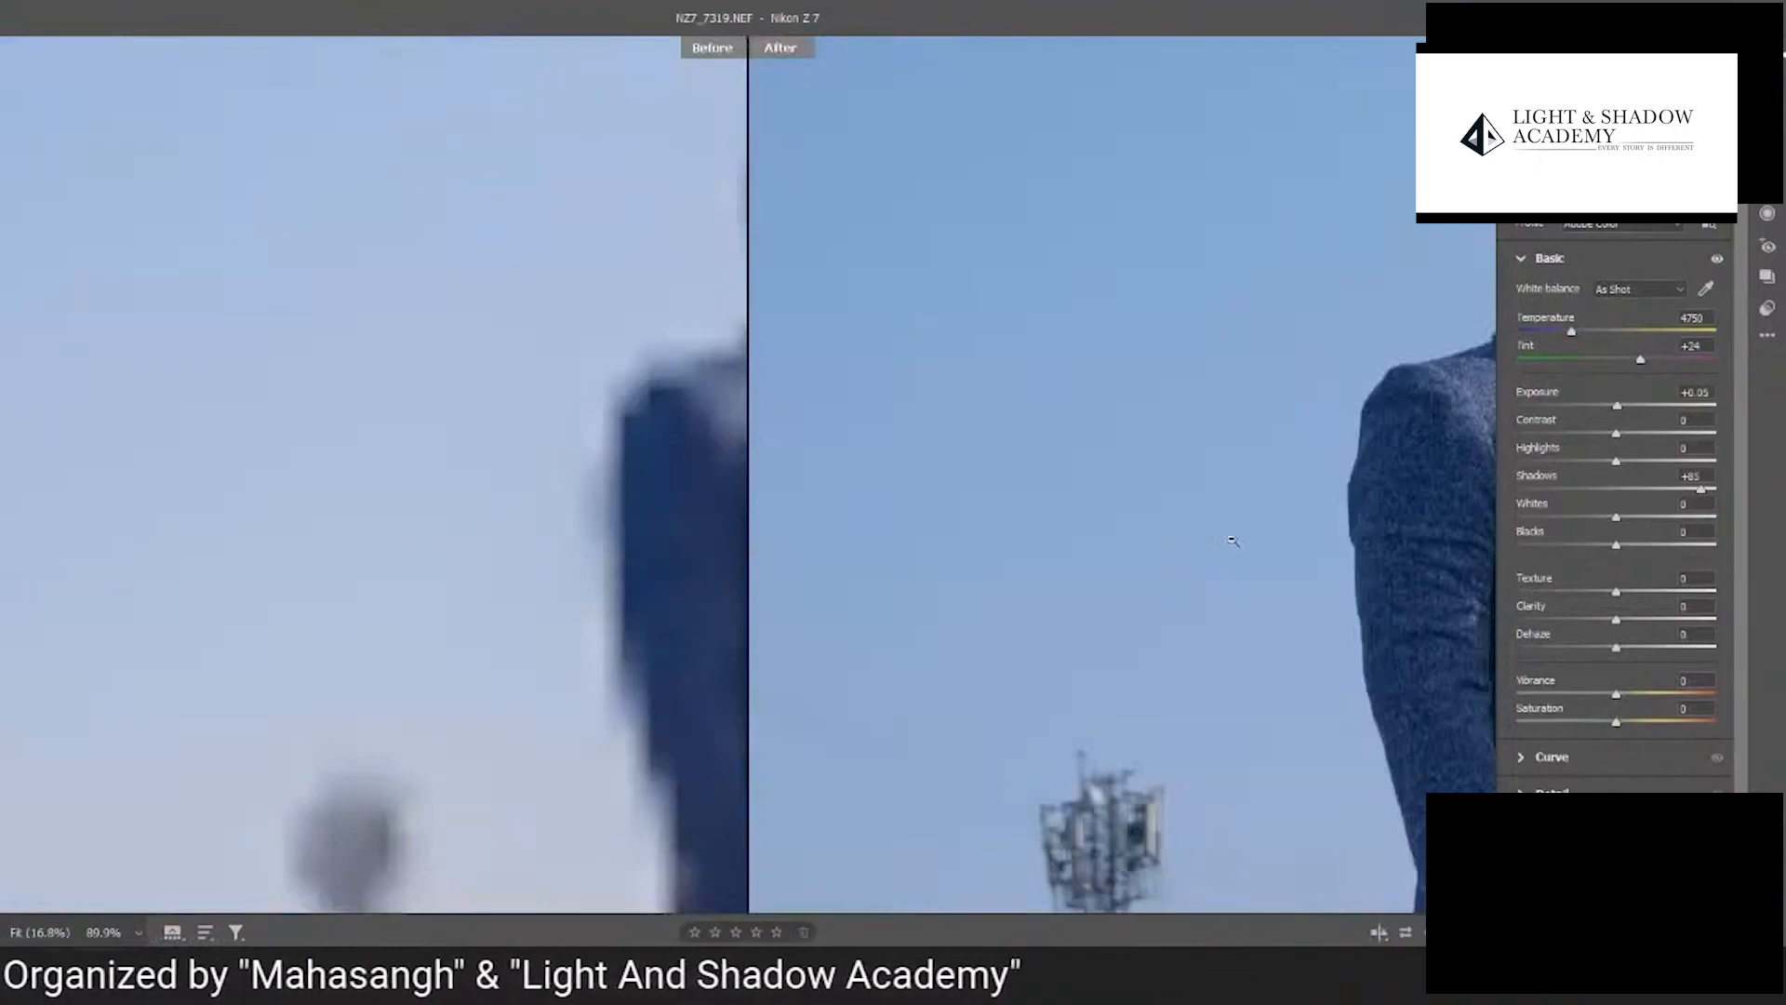
left_click_drag(1279, 520, 900, 594)
left_click_drag(1121, 554, 1055, 375)
left_click_drag(410, 612, 458, 617)
left_click_drag(1049, 578, 977, 288)
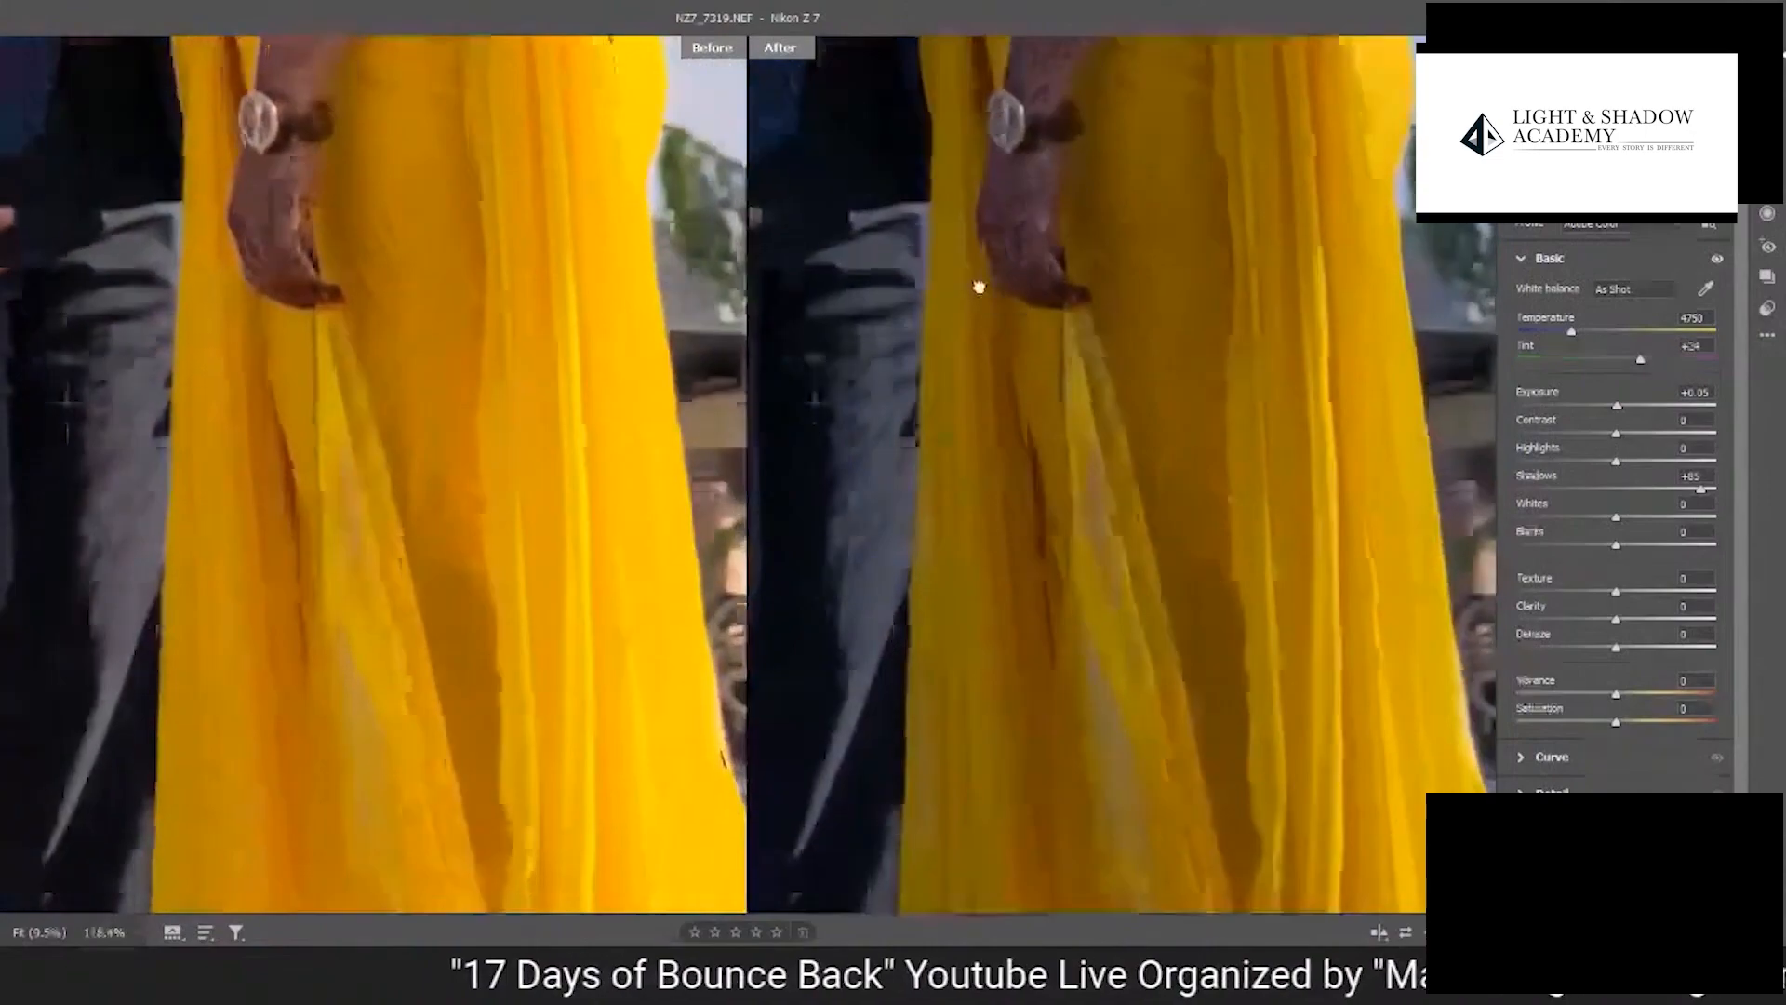
- Compare the lower folds of the yellow sari and the whole scene in the before and after views
mouse_move(1093, 512)
left_mouse_down()
mouse_move(1120, 486)
mouse_move(1101, 478)
left_mouse_up()
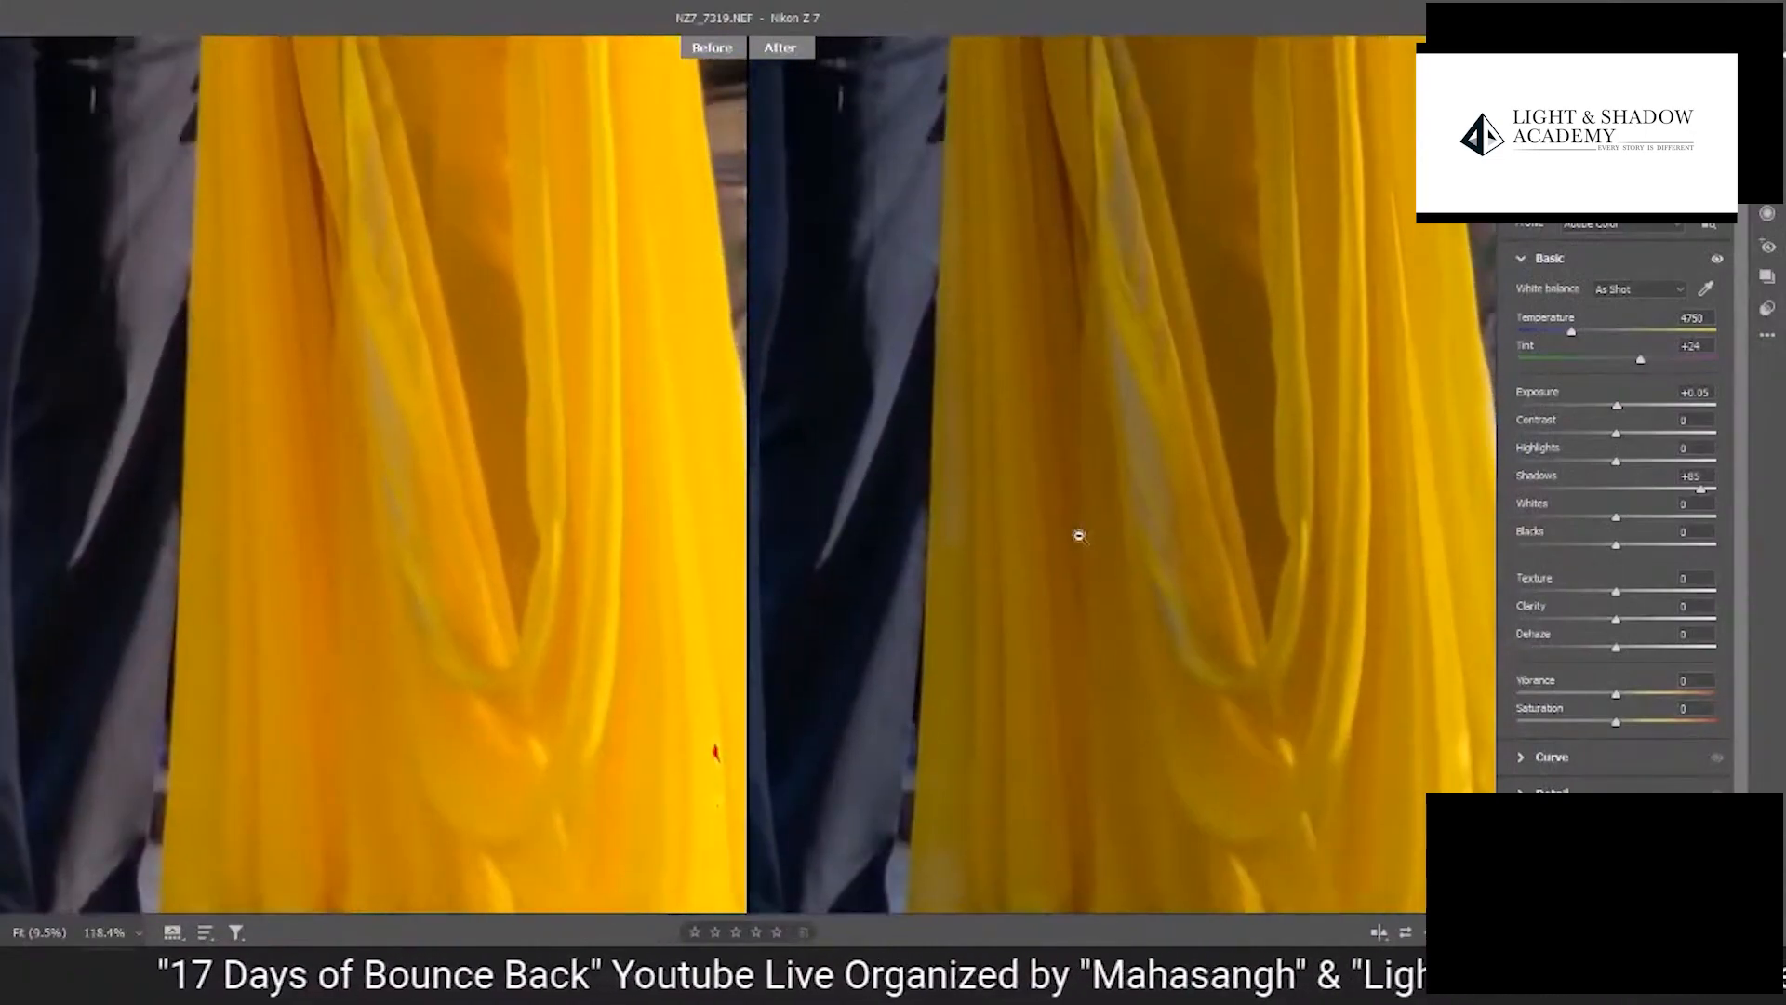
key("ctrl+minus")
key("ctrl+minus")
key("ctrl+minus")
key("ctrl+minus")
key("ctrl+minus")
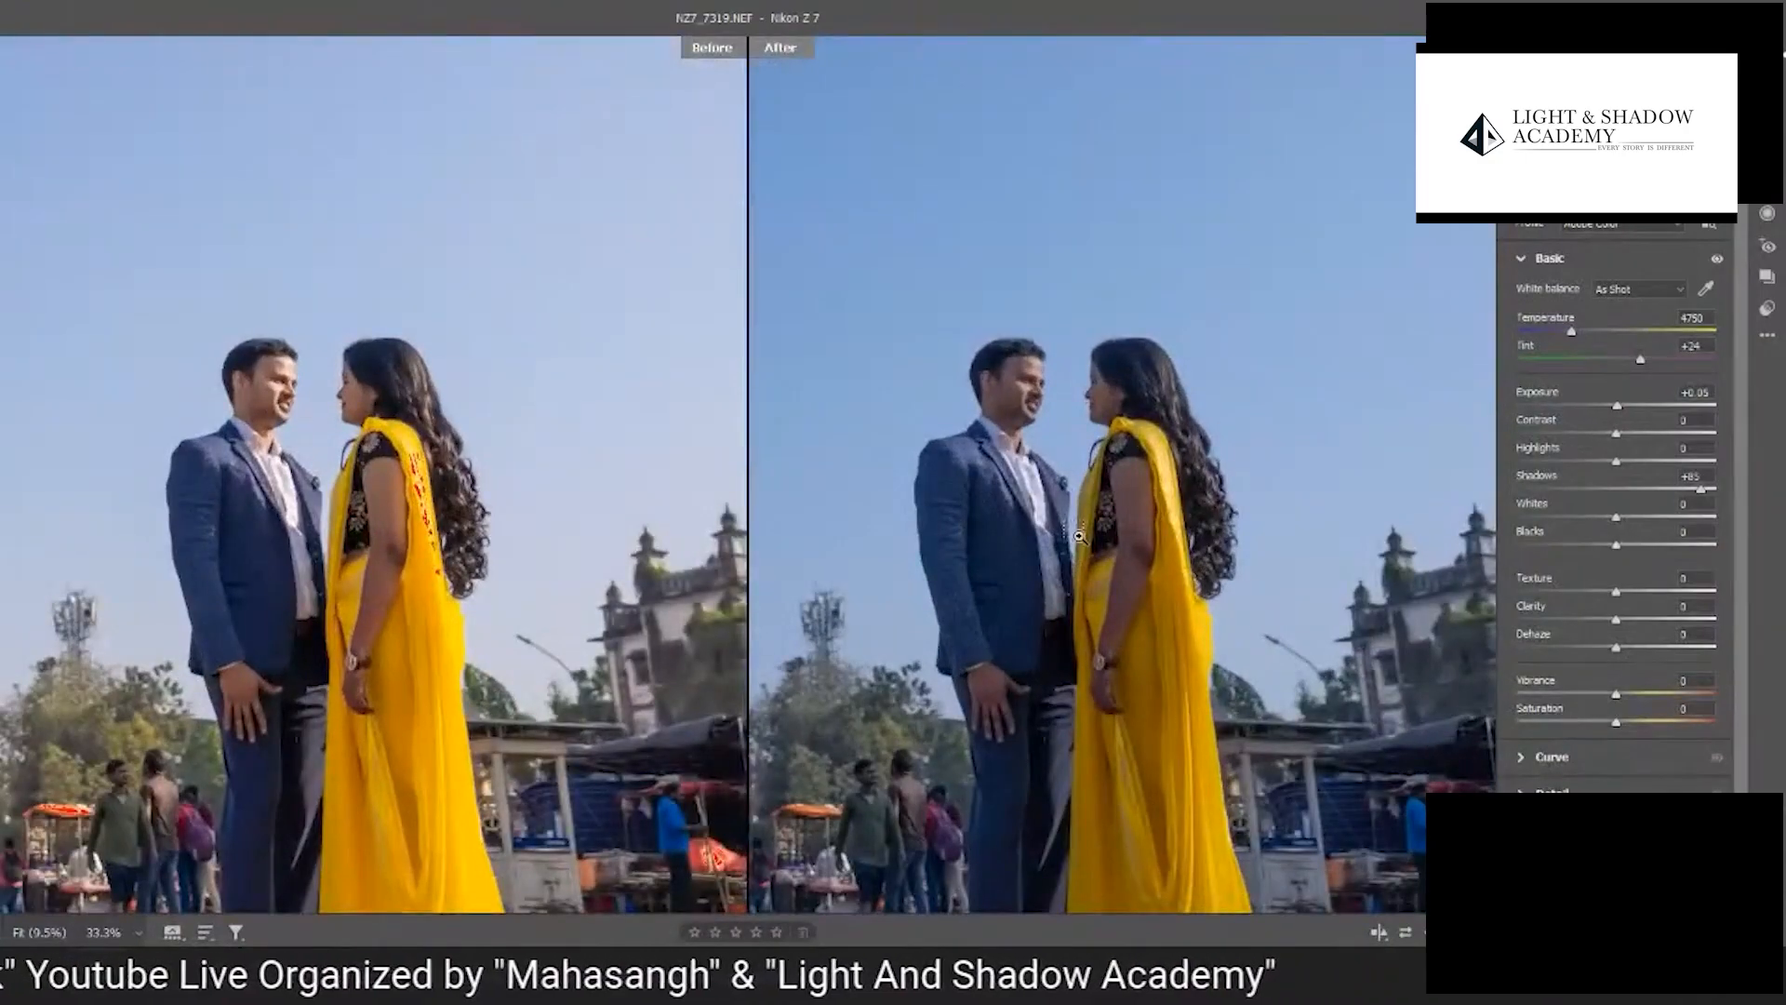
key("ctrl+minus")
key("ctrl+minus")
key("ctrl+minus")
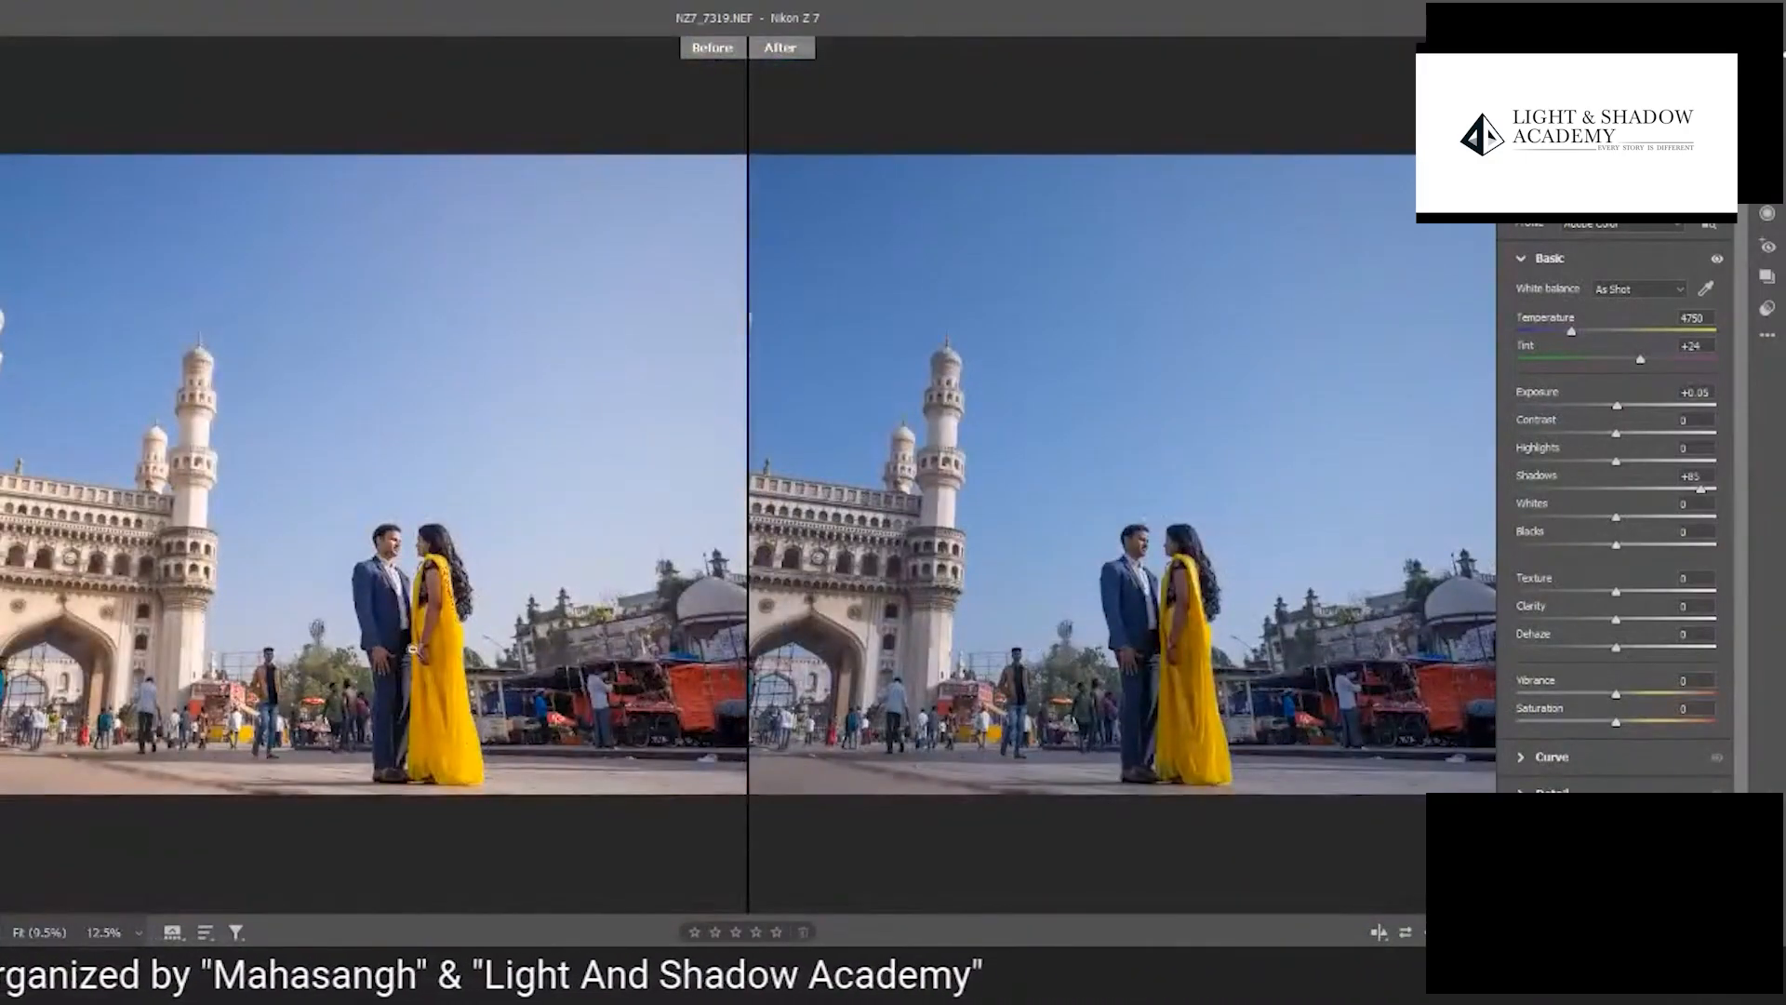
scroll(413, 649, "up", 3)
scroll(1210, 642, "up", 2)
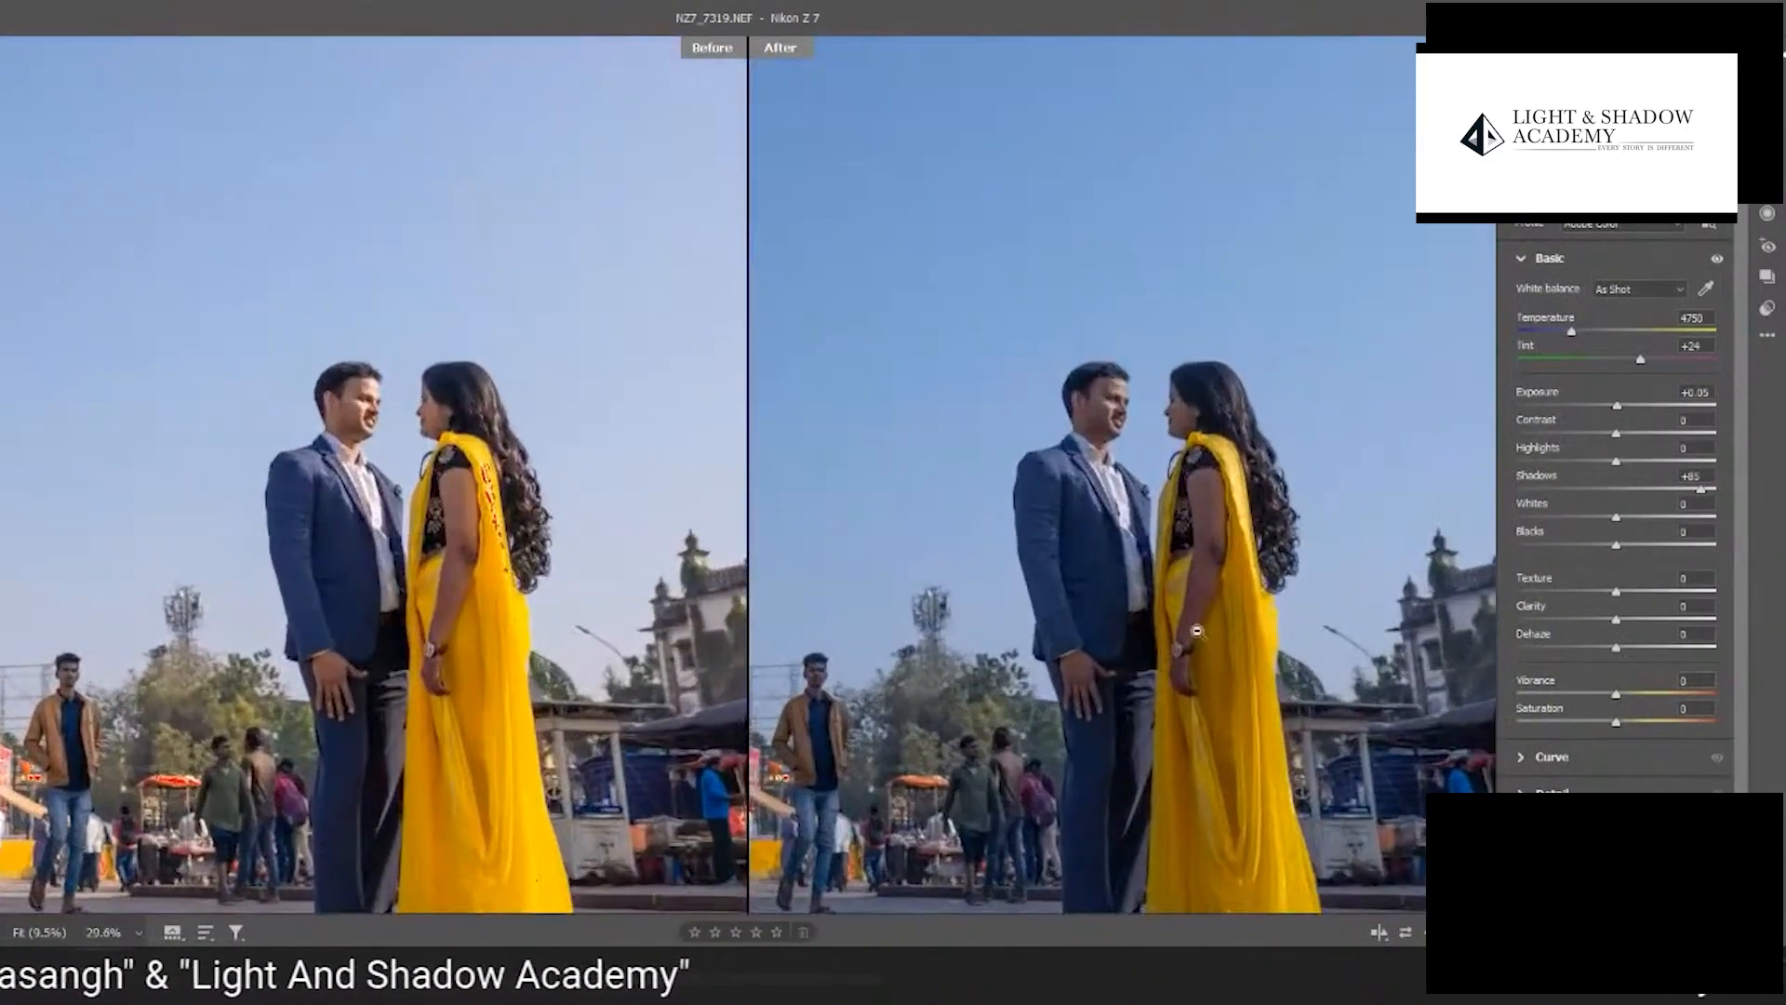
- Examine the clipped highlights on the sari over the woman's shoulder in both views, with the highlight clipping warning off and on
left_click_drag(1184, 678, 1208, 506)
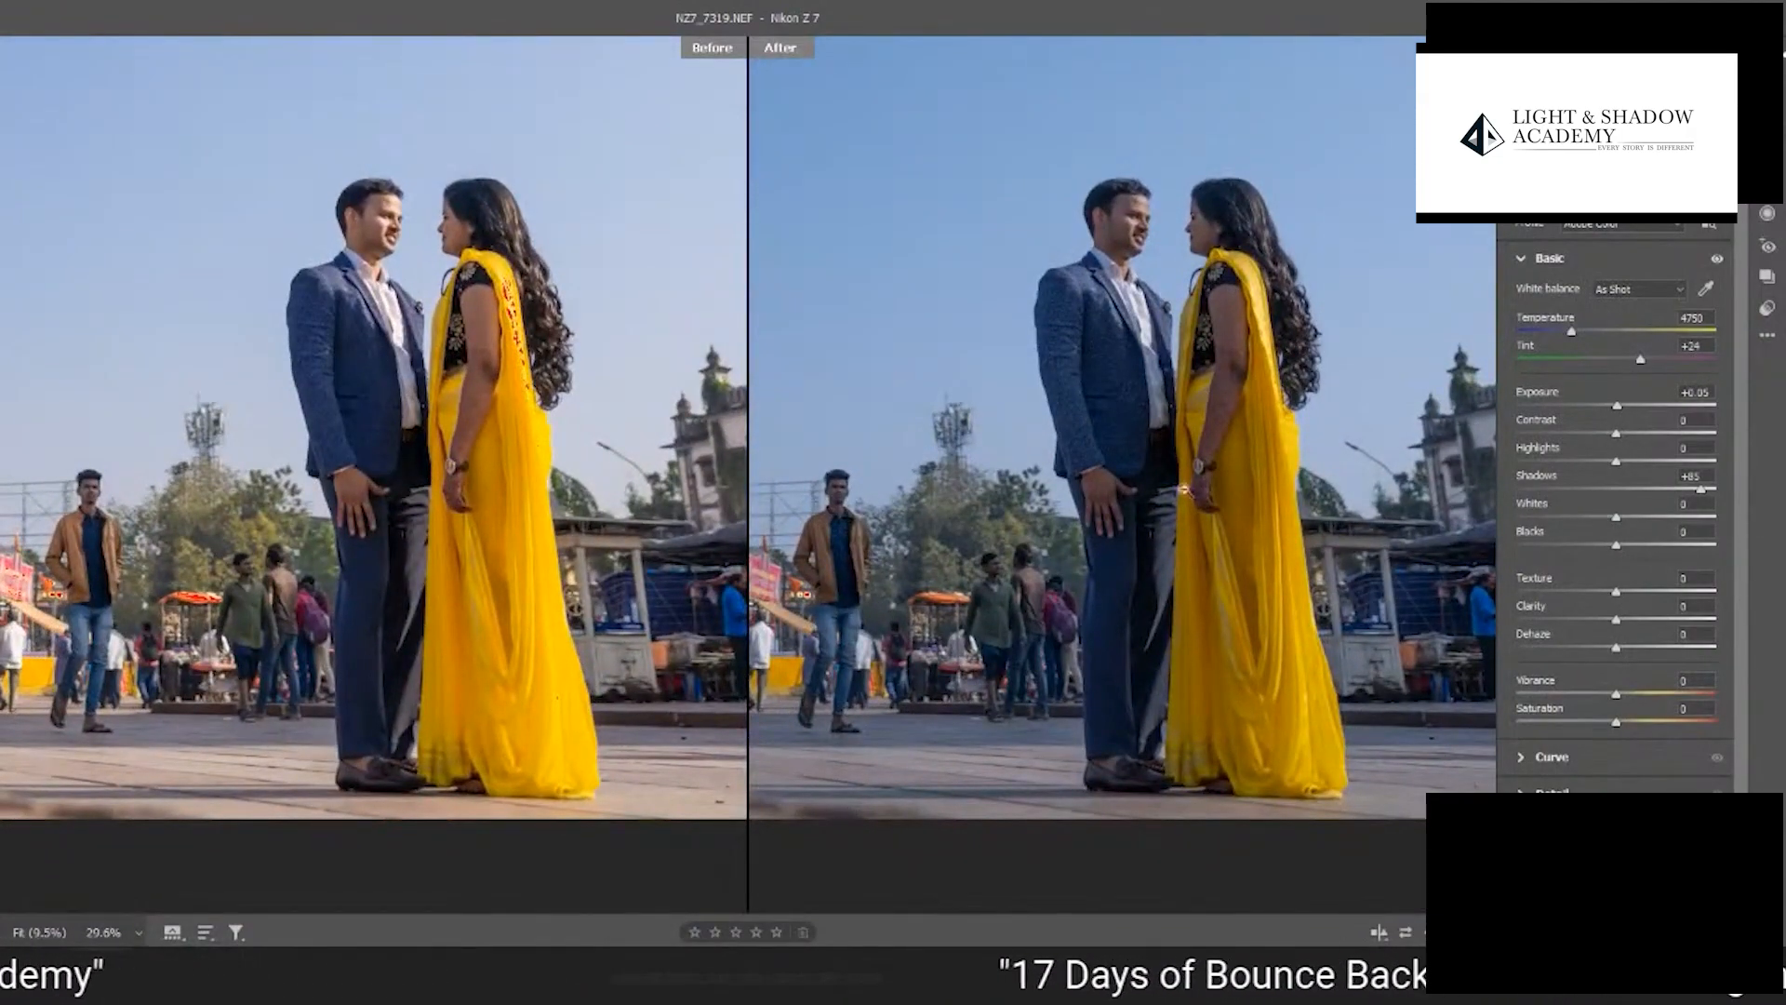
scroll(521, 566, "up", 2)
scroll(542, 570, "up", 2)
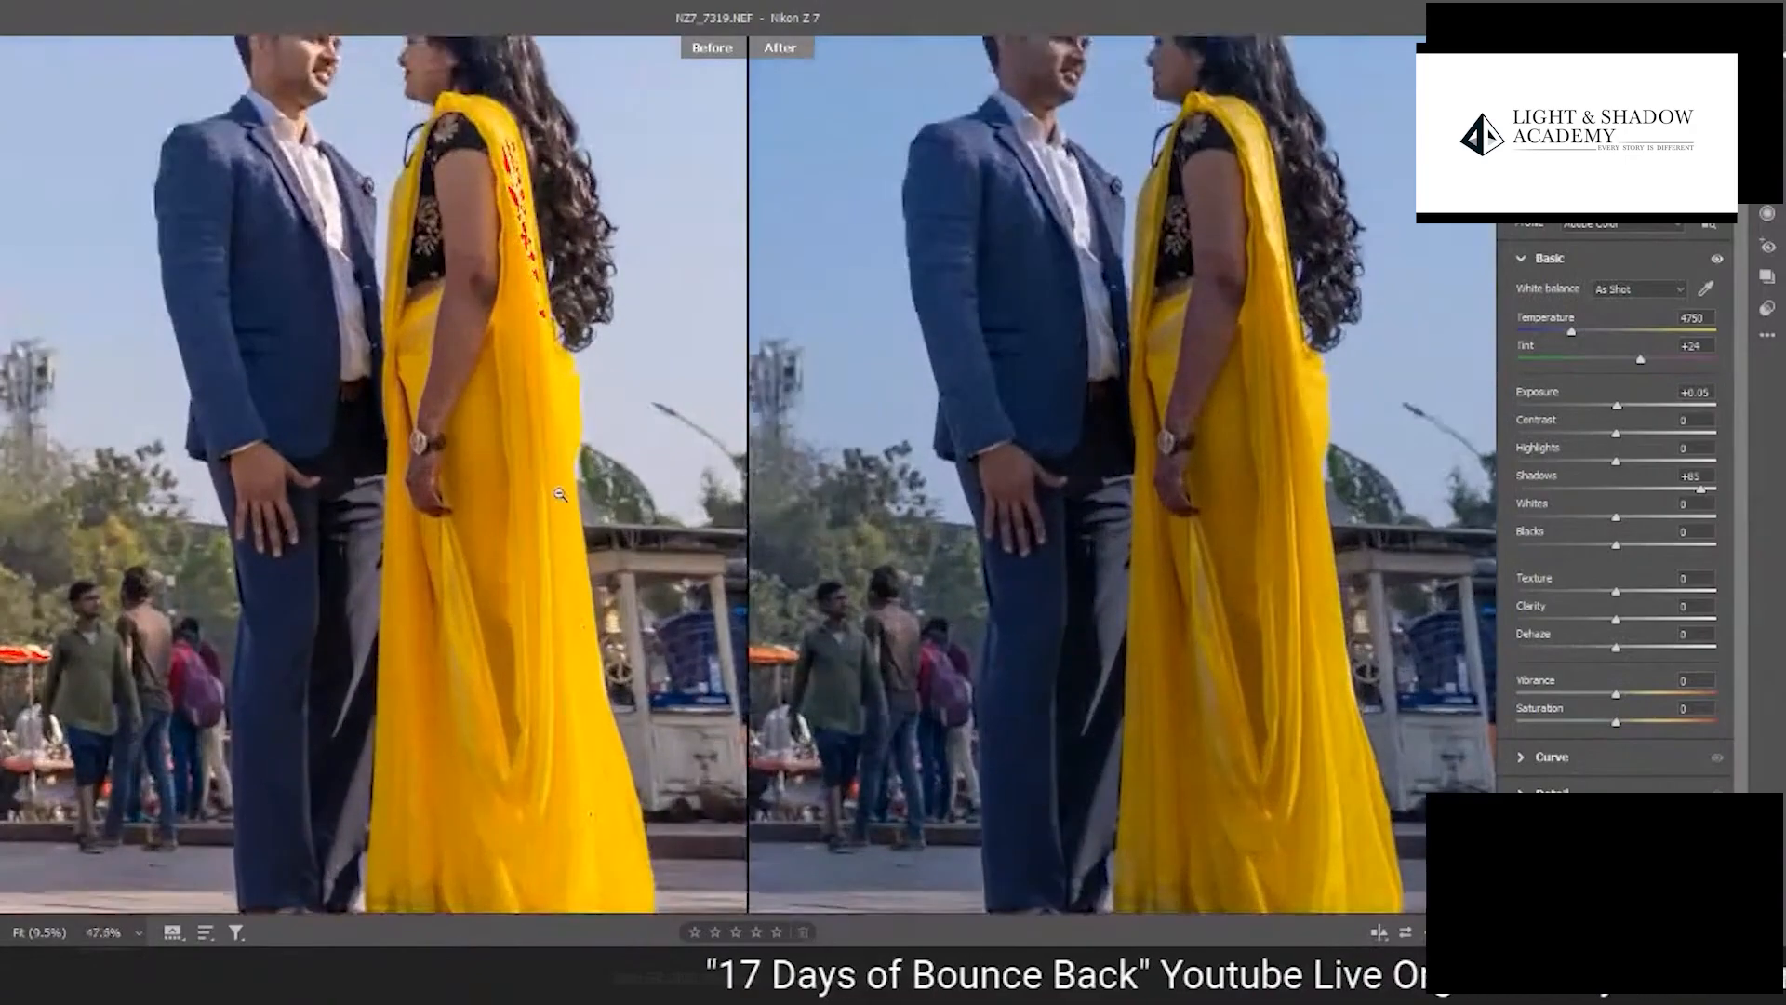
scroll(628, 410, "up", 4)
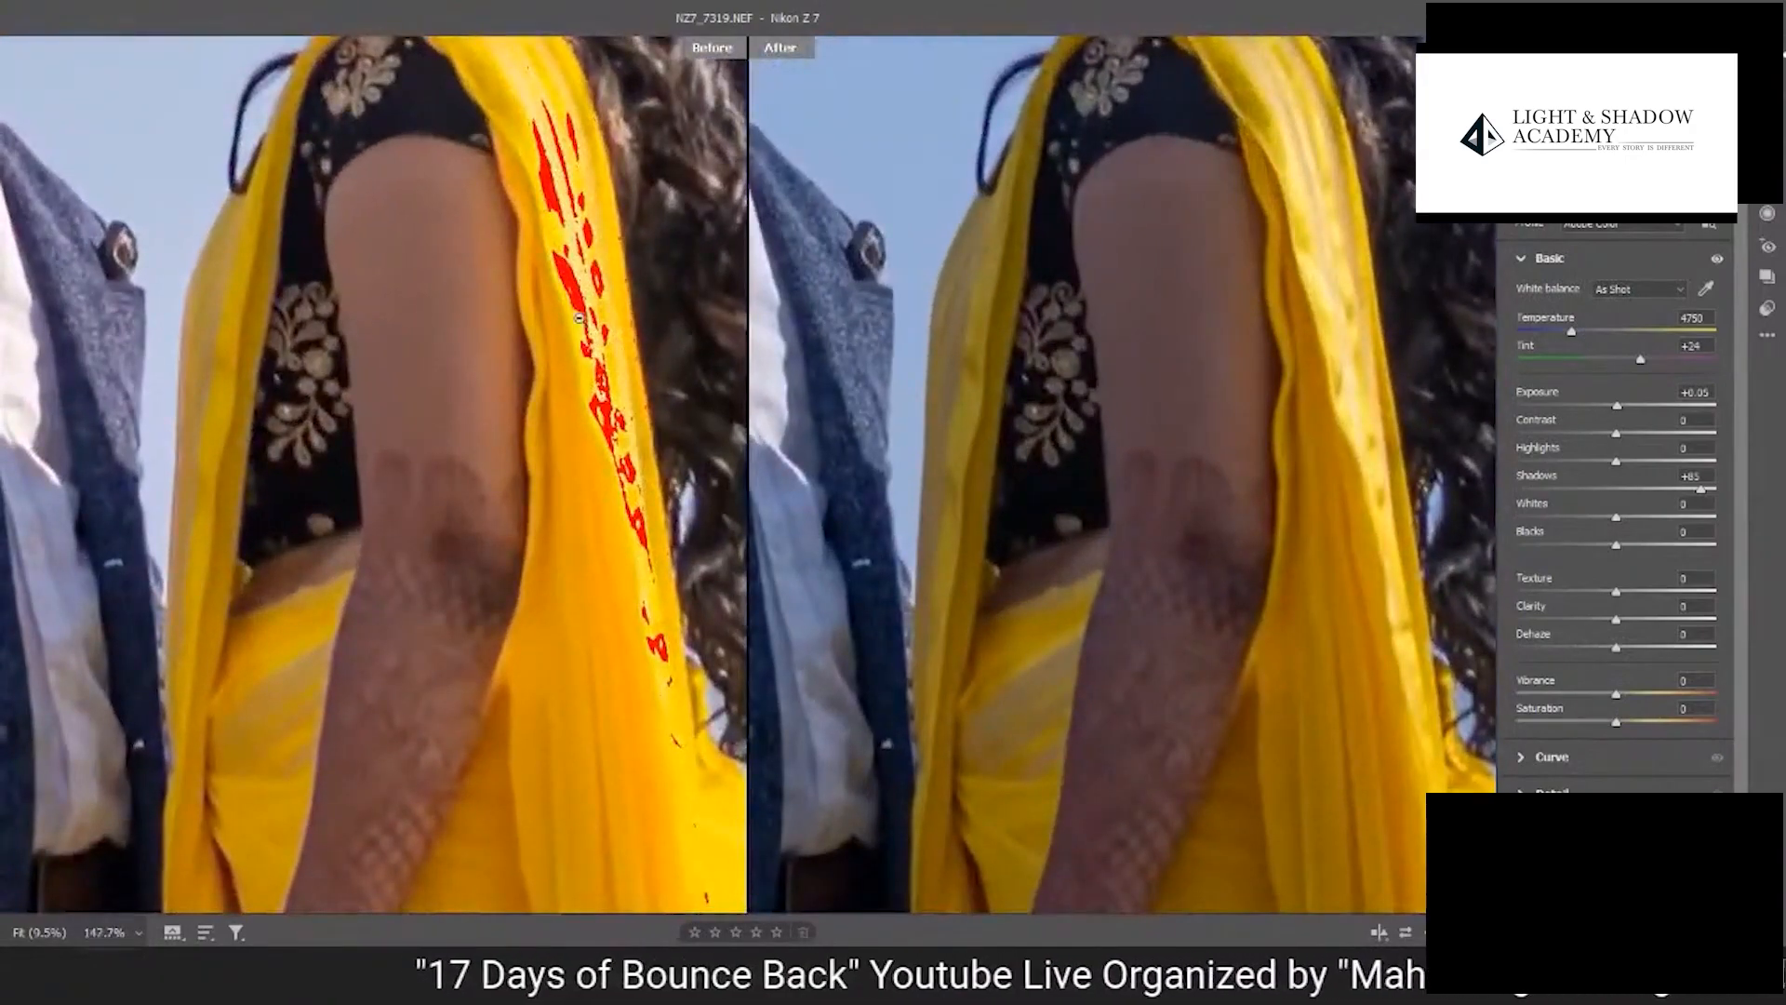
scroll(578, 317, "up", 2)
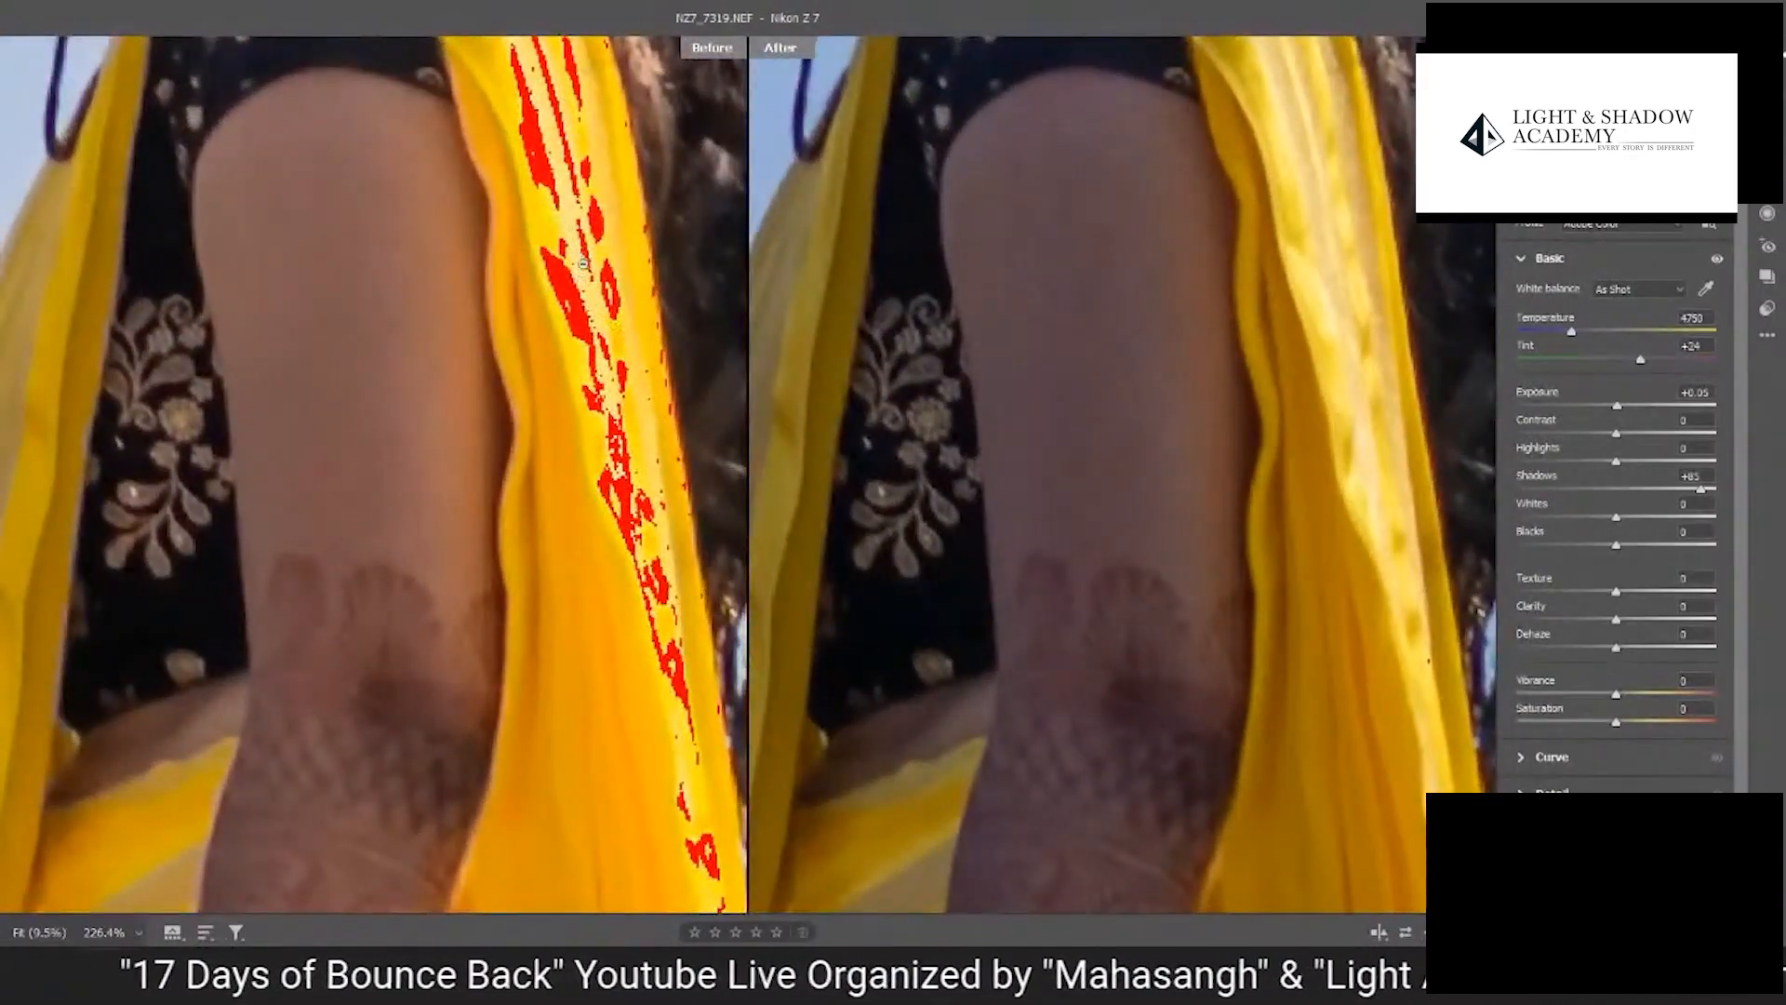
scroll(549, 202, "down", 3)
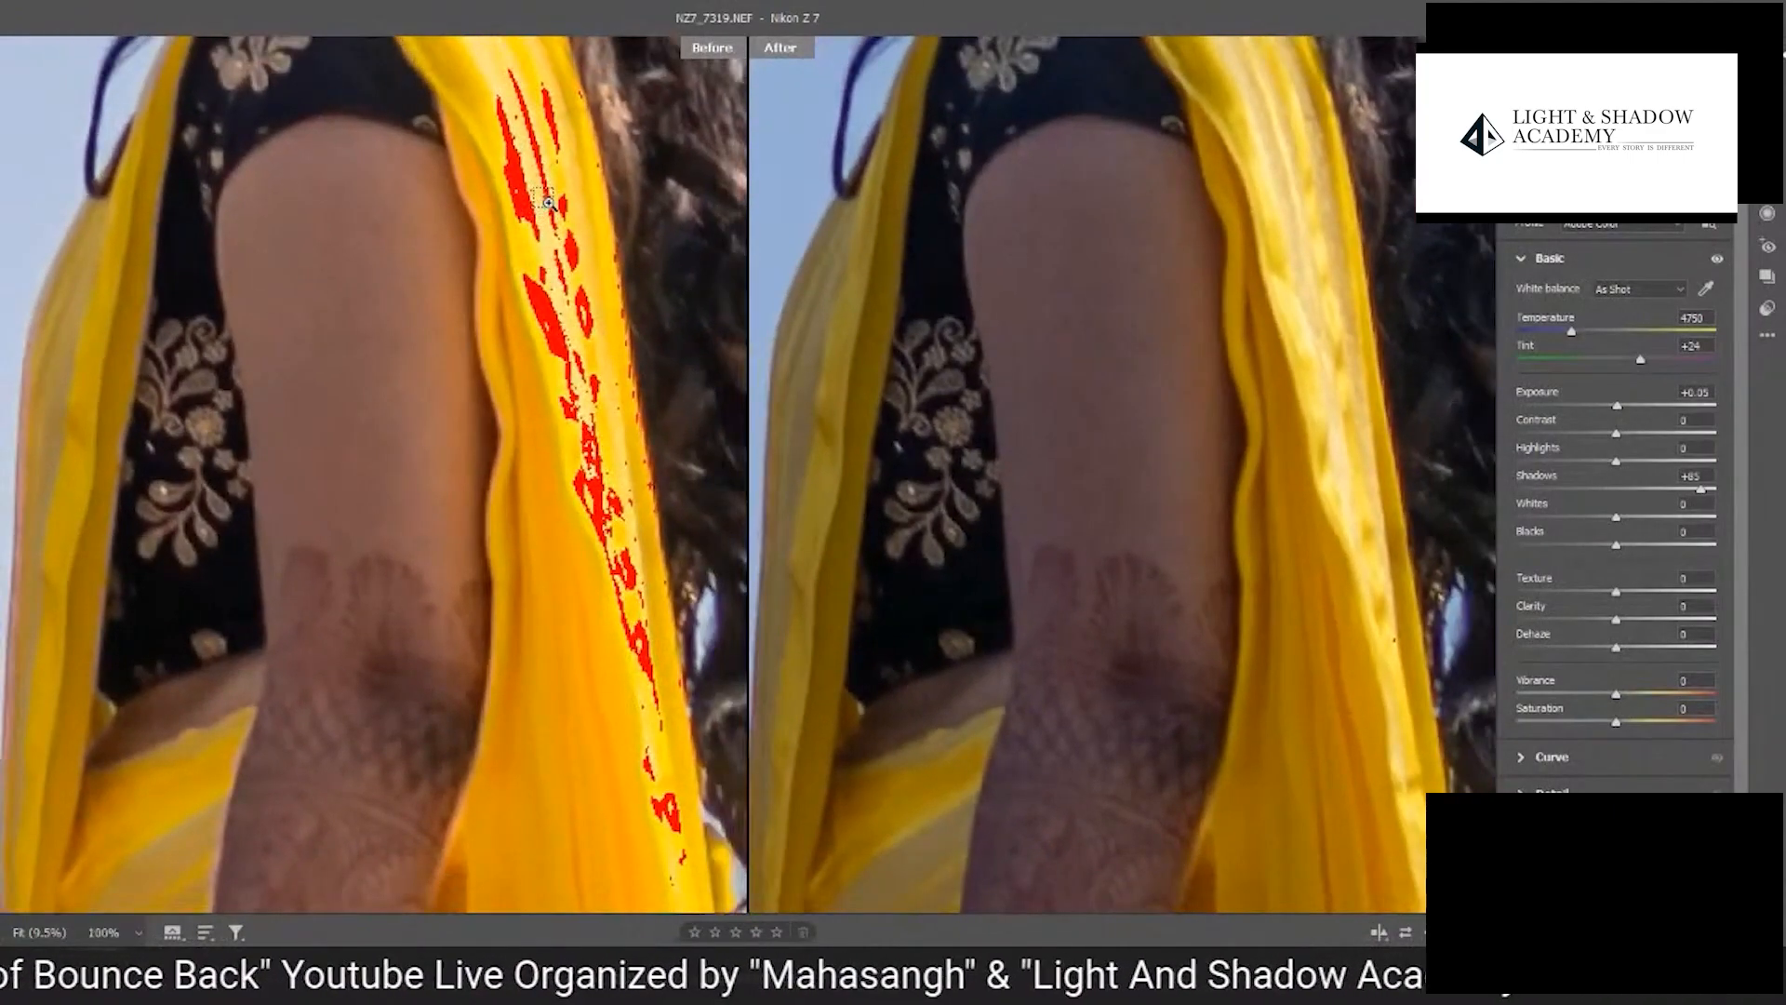
scroll(547, 202, "down", 4)
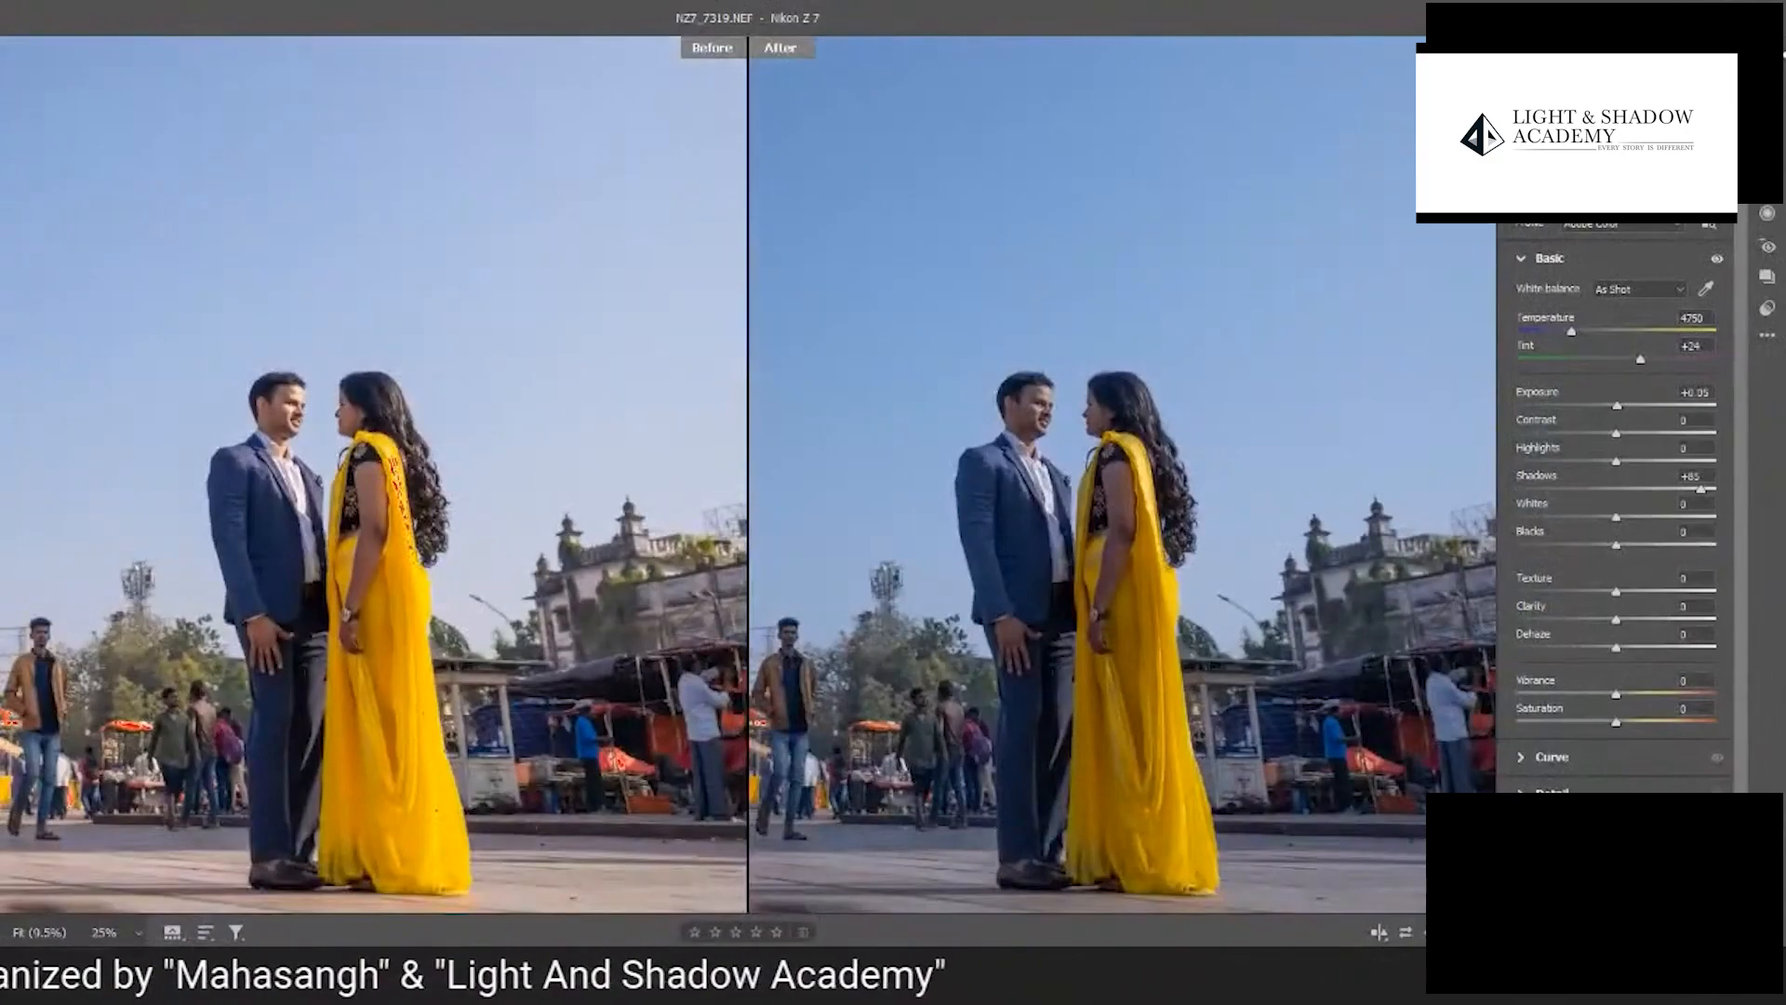
scroll(461, 503, "up", 6)
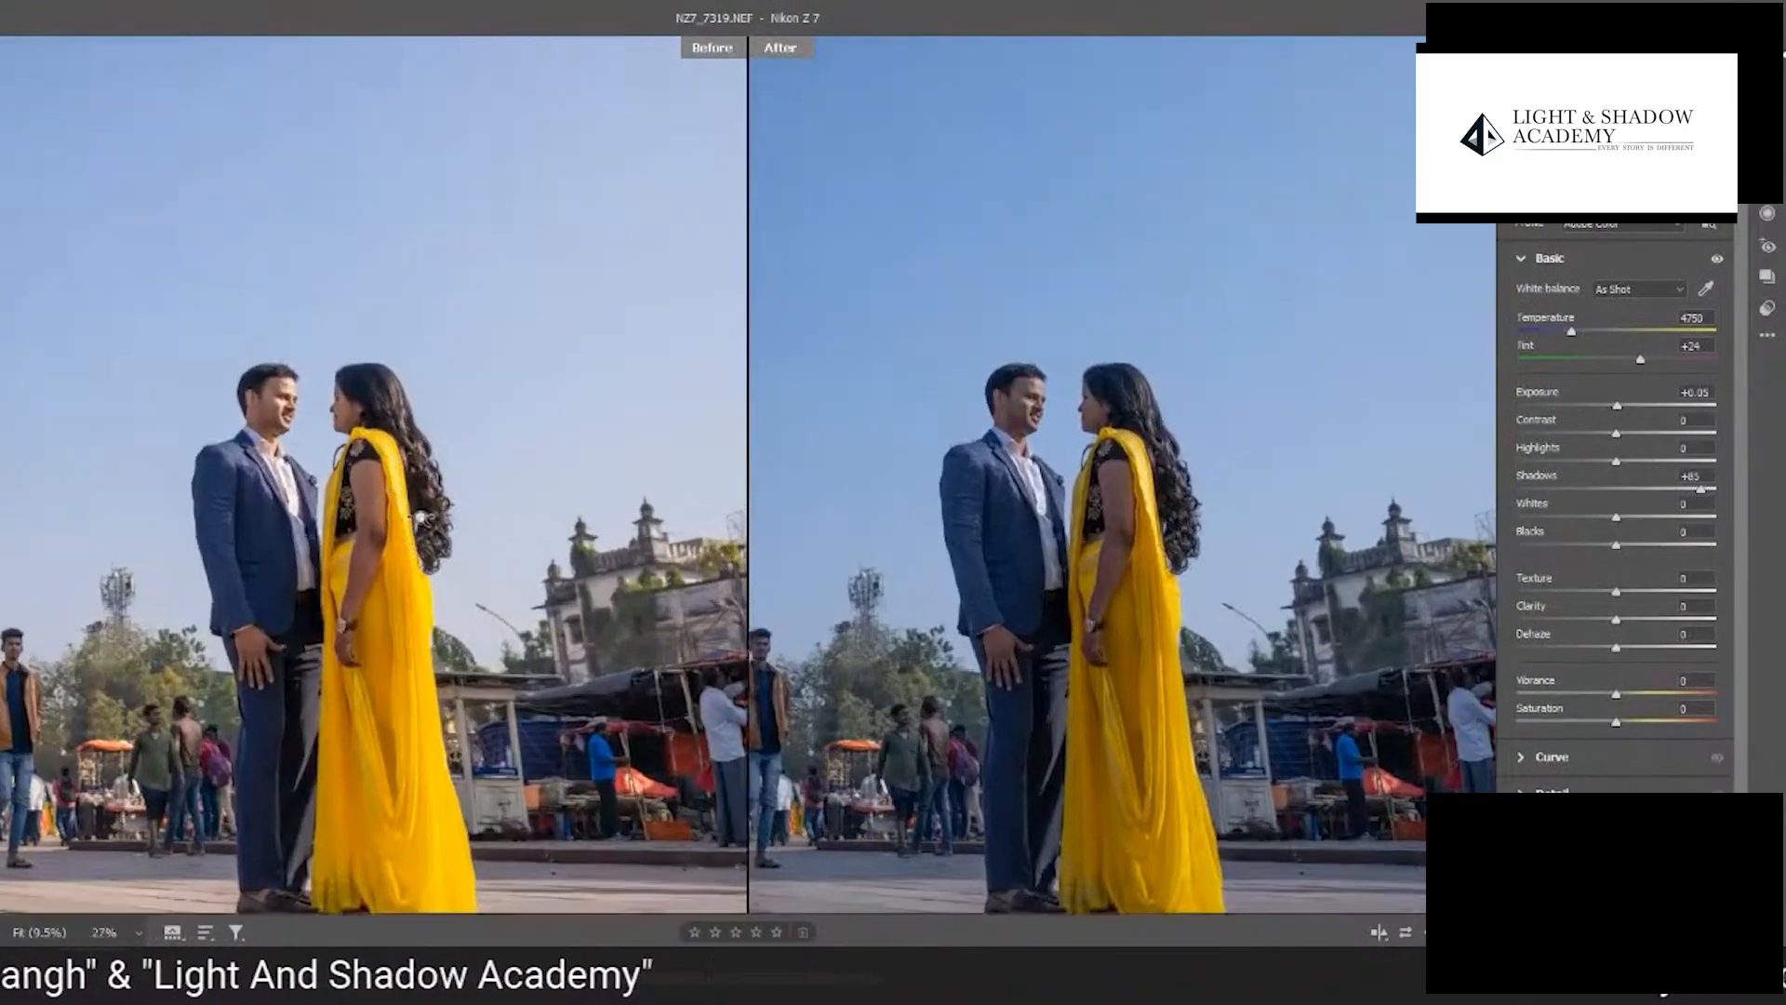
scroll(476, 594, "down", 1)
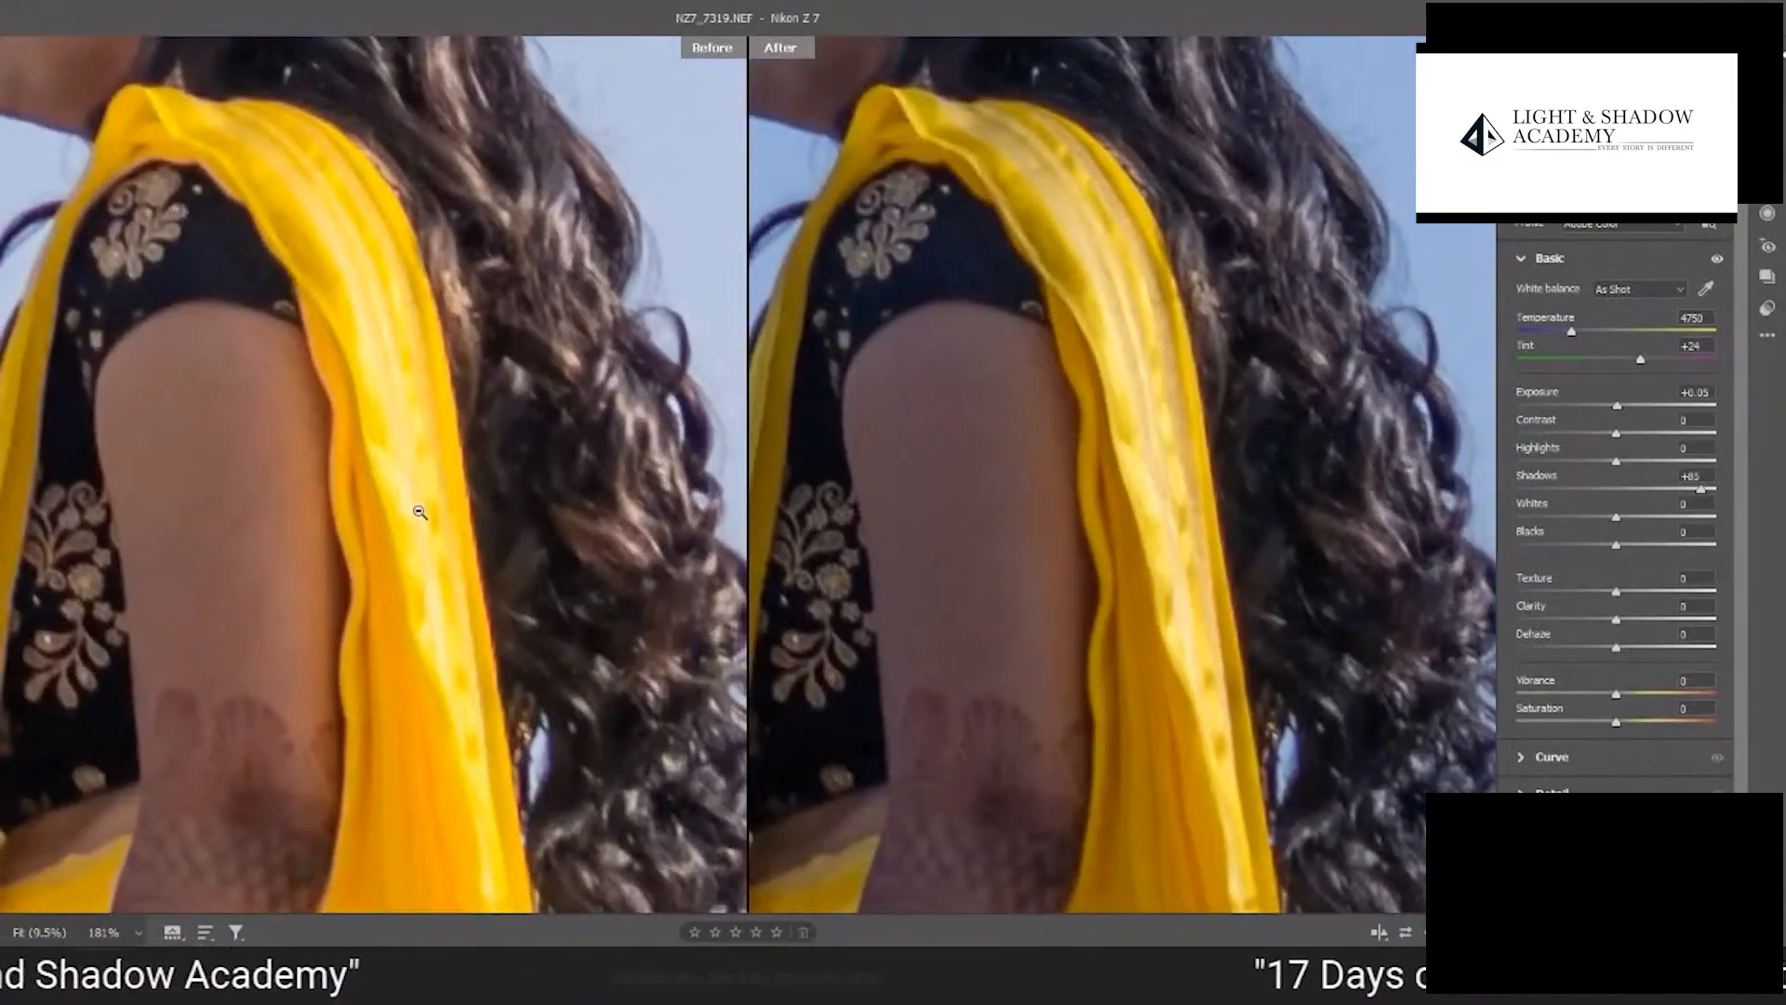
scroll(1237, 478, "up", 4)
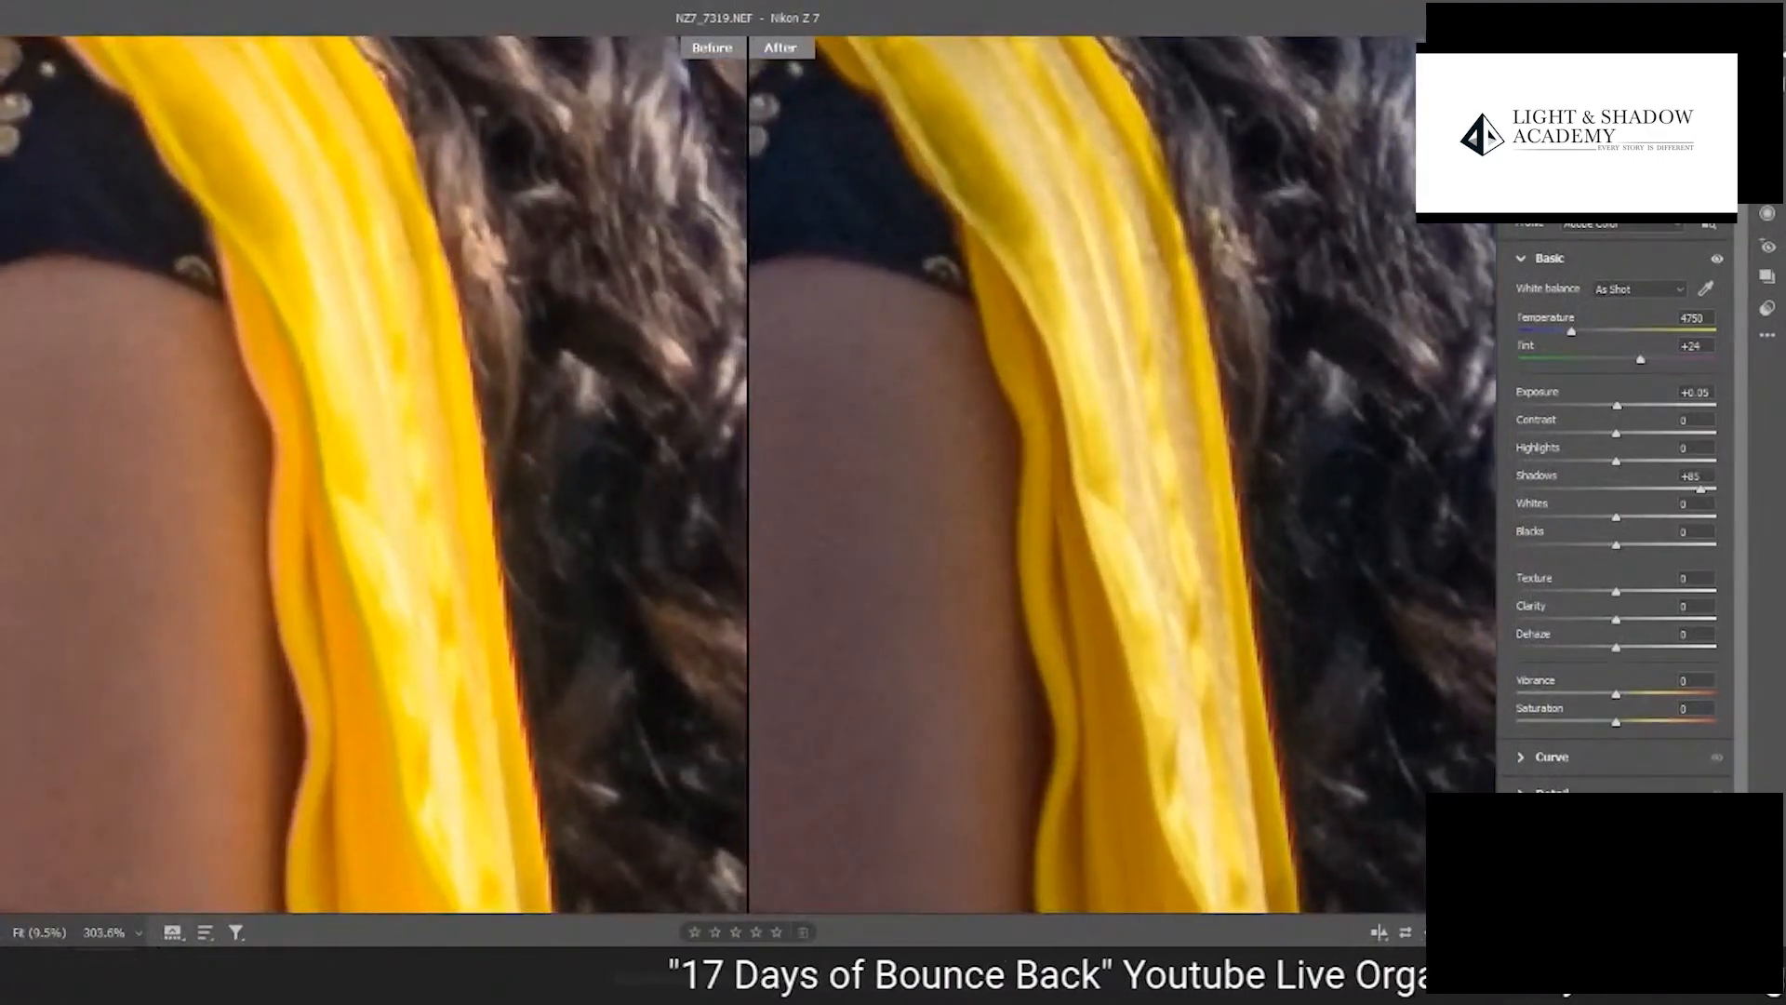
key("o")
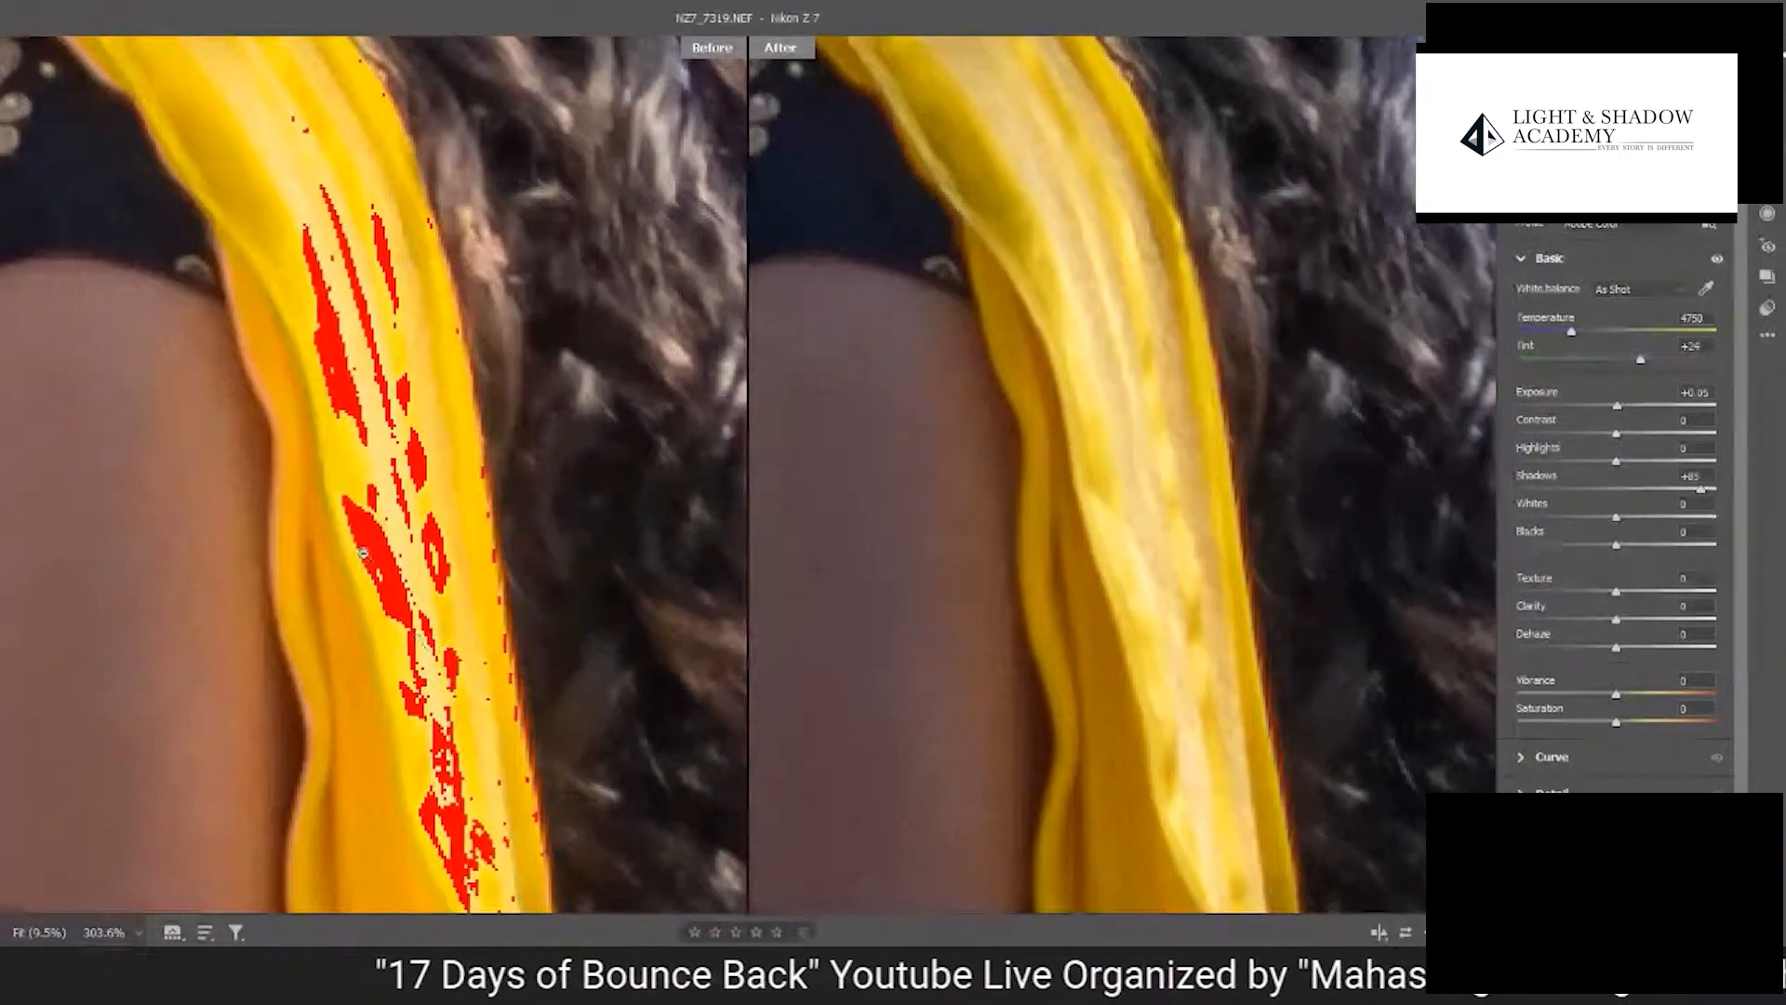
left_click(398, 369, "alt")
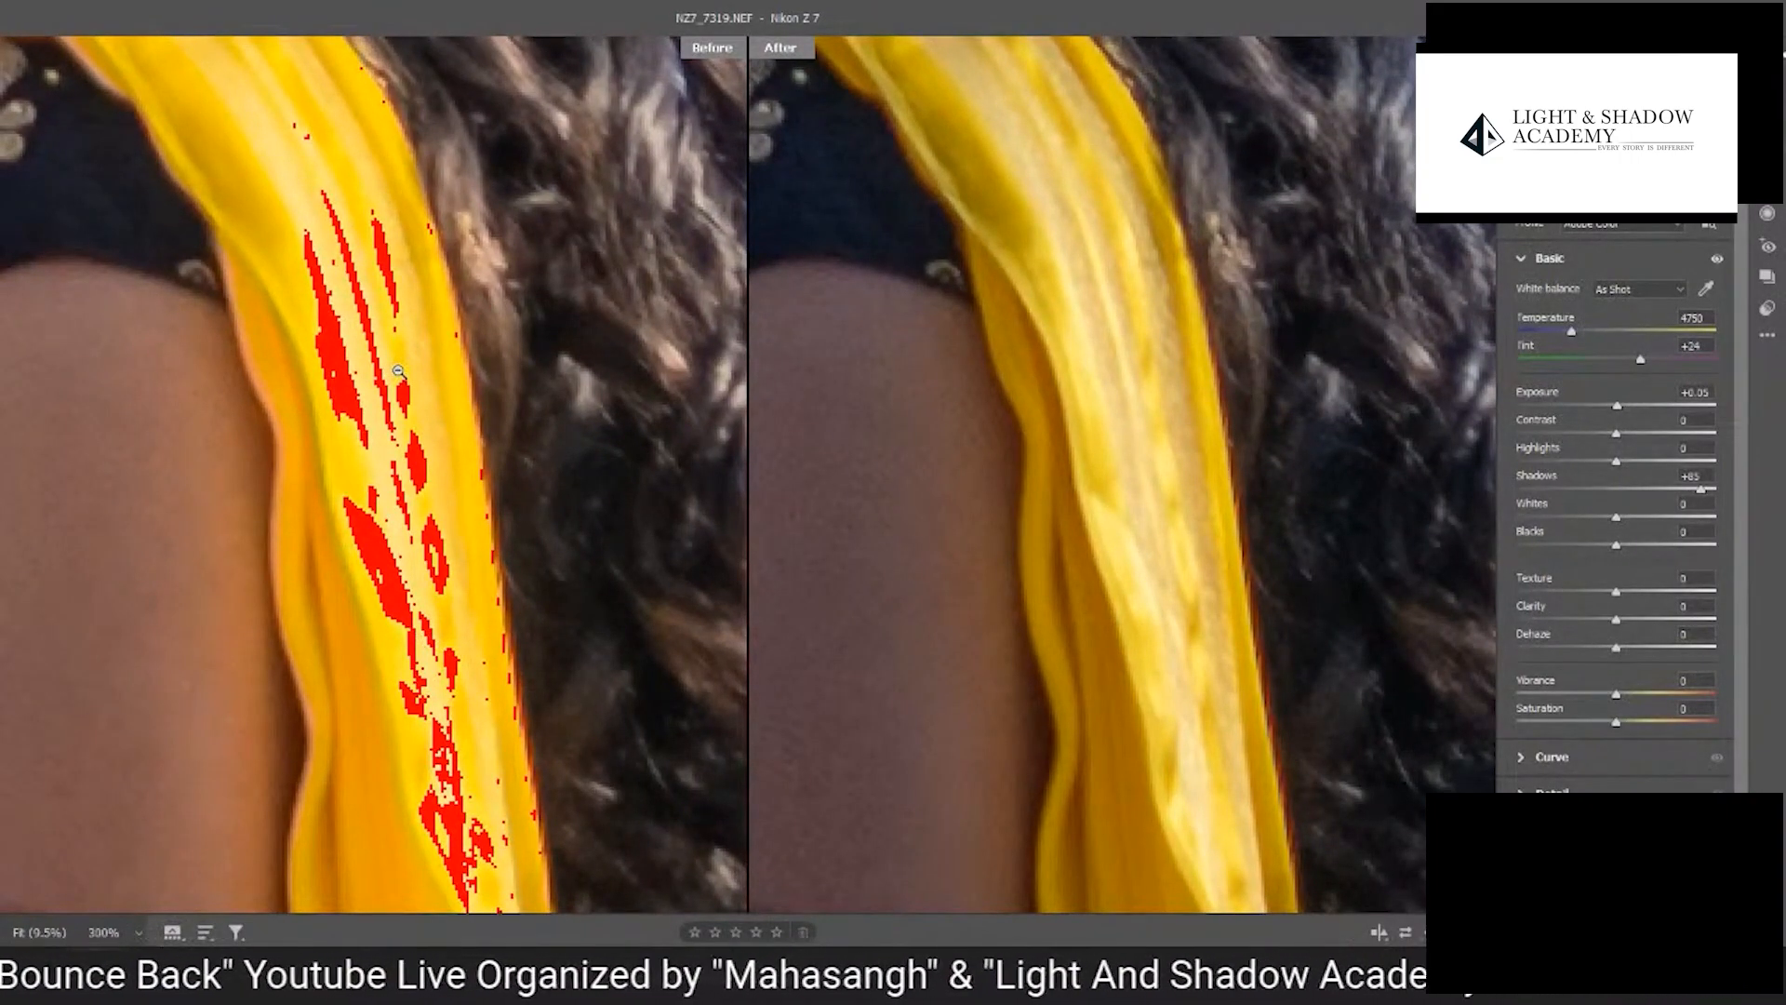
left_click(397, 369, "alt")
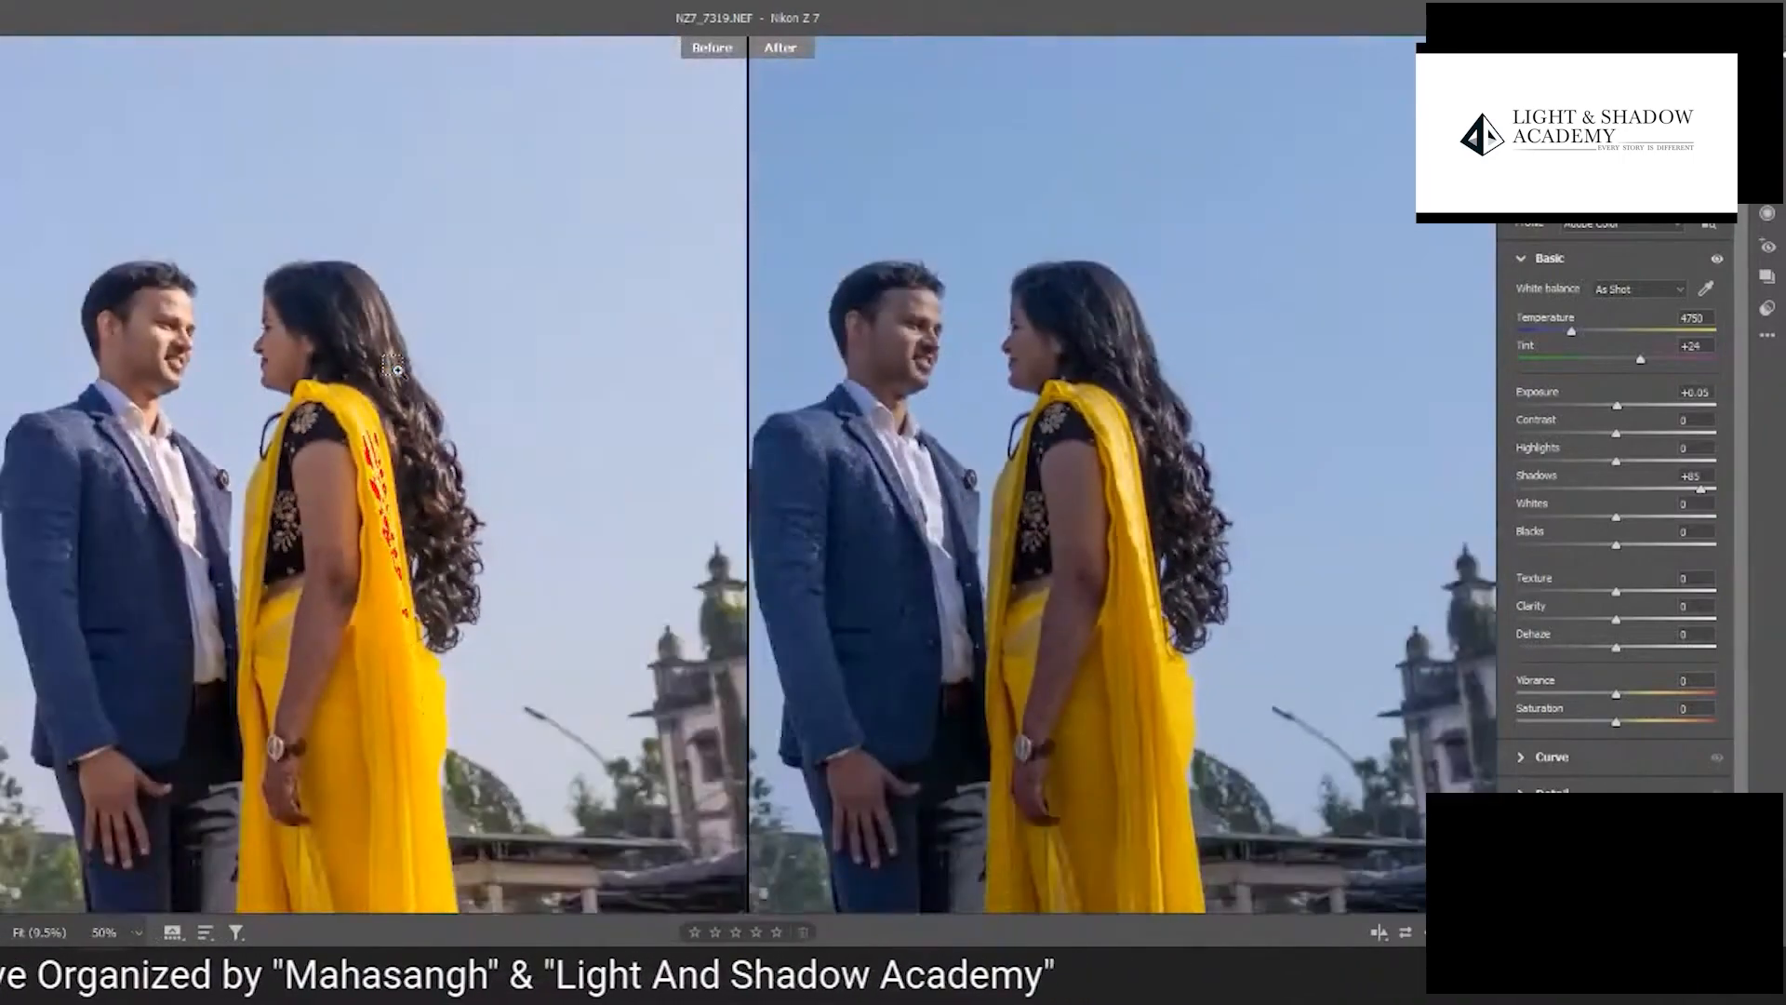
left_click(397, 369, "alt")
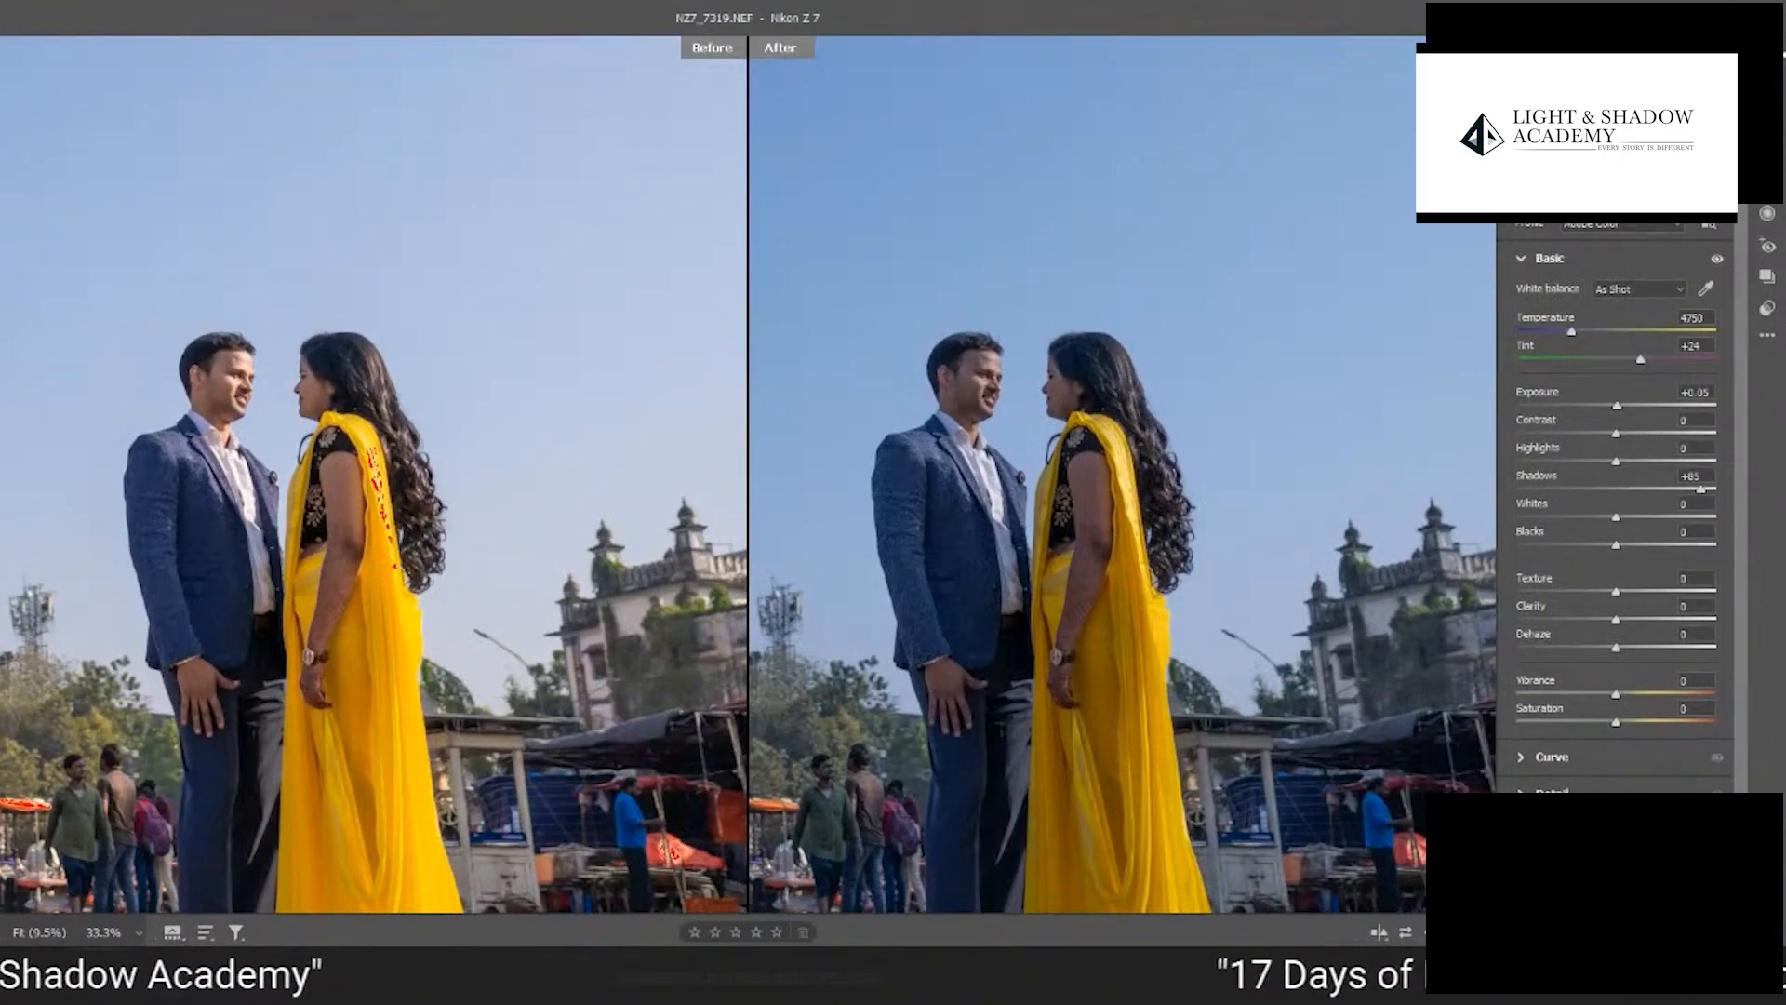
- Compare the couple's faces and the edges against the sky up close in the before and after views
left_click_drag(1033, 453, 1108, 558)
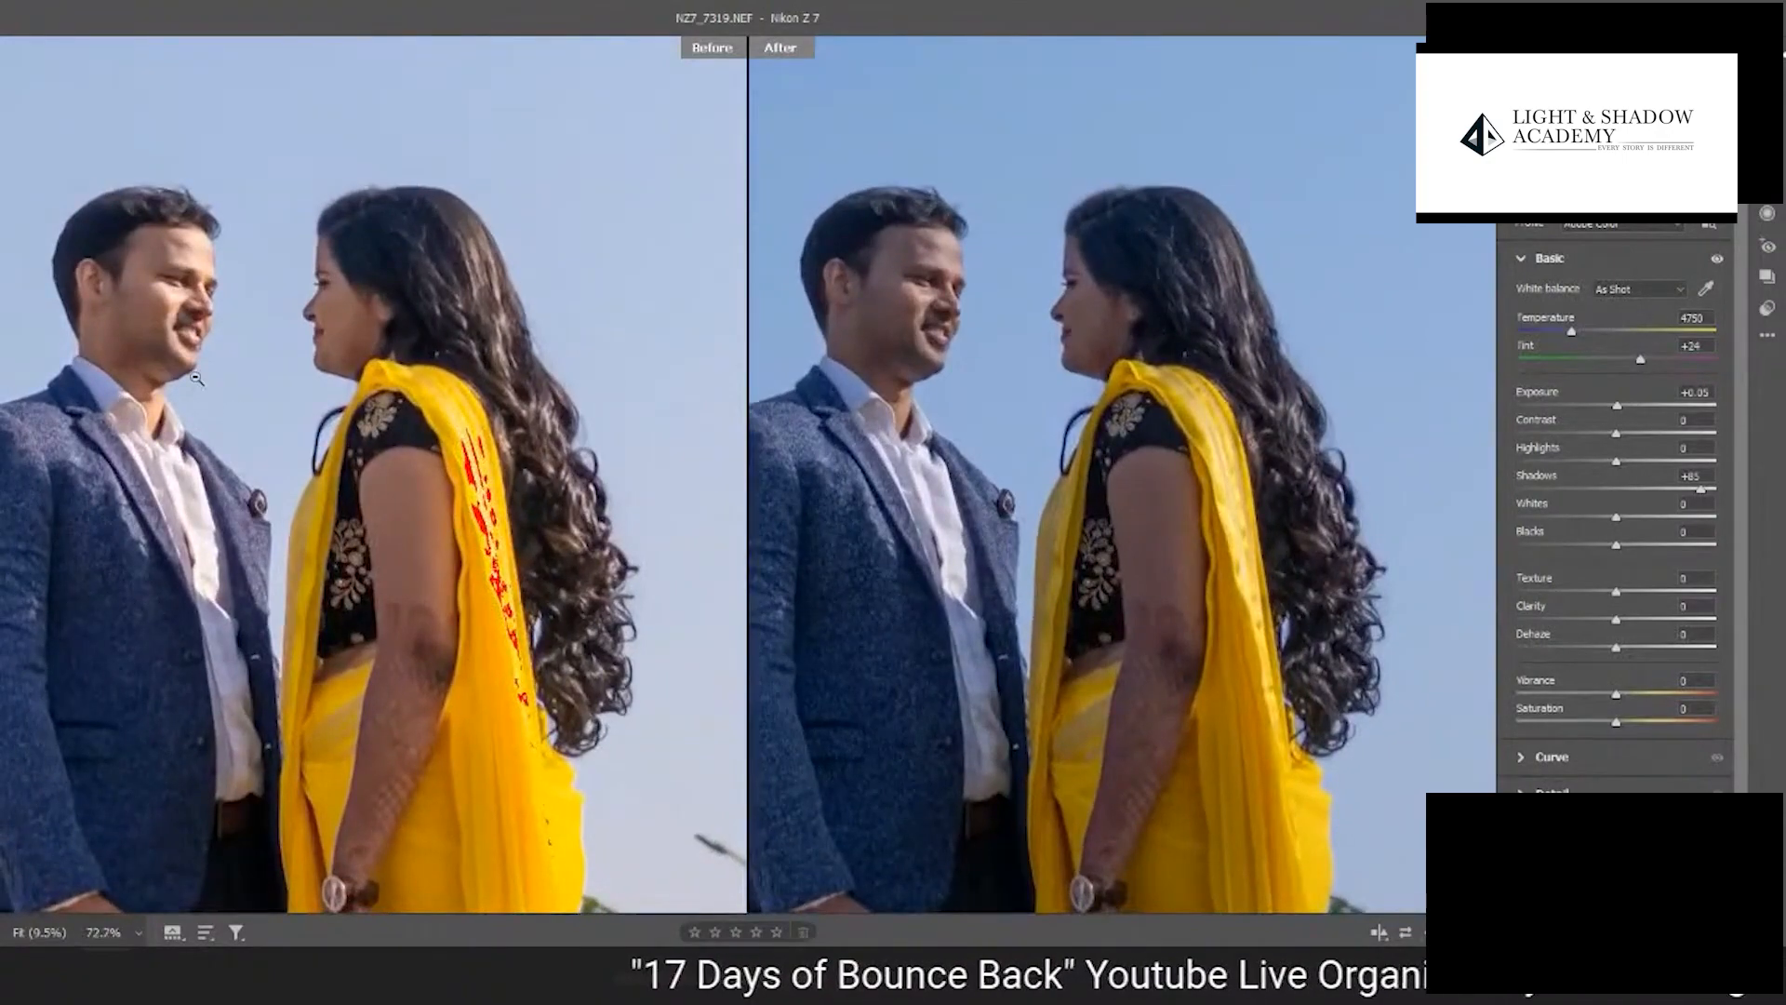
left_click_drag(198, 378, 322, 483)
scroll(315, 361, "up", 3)
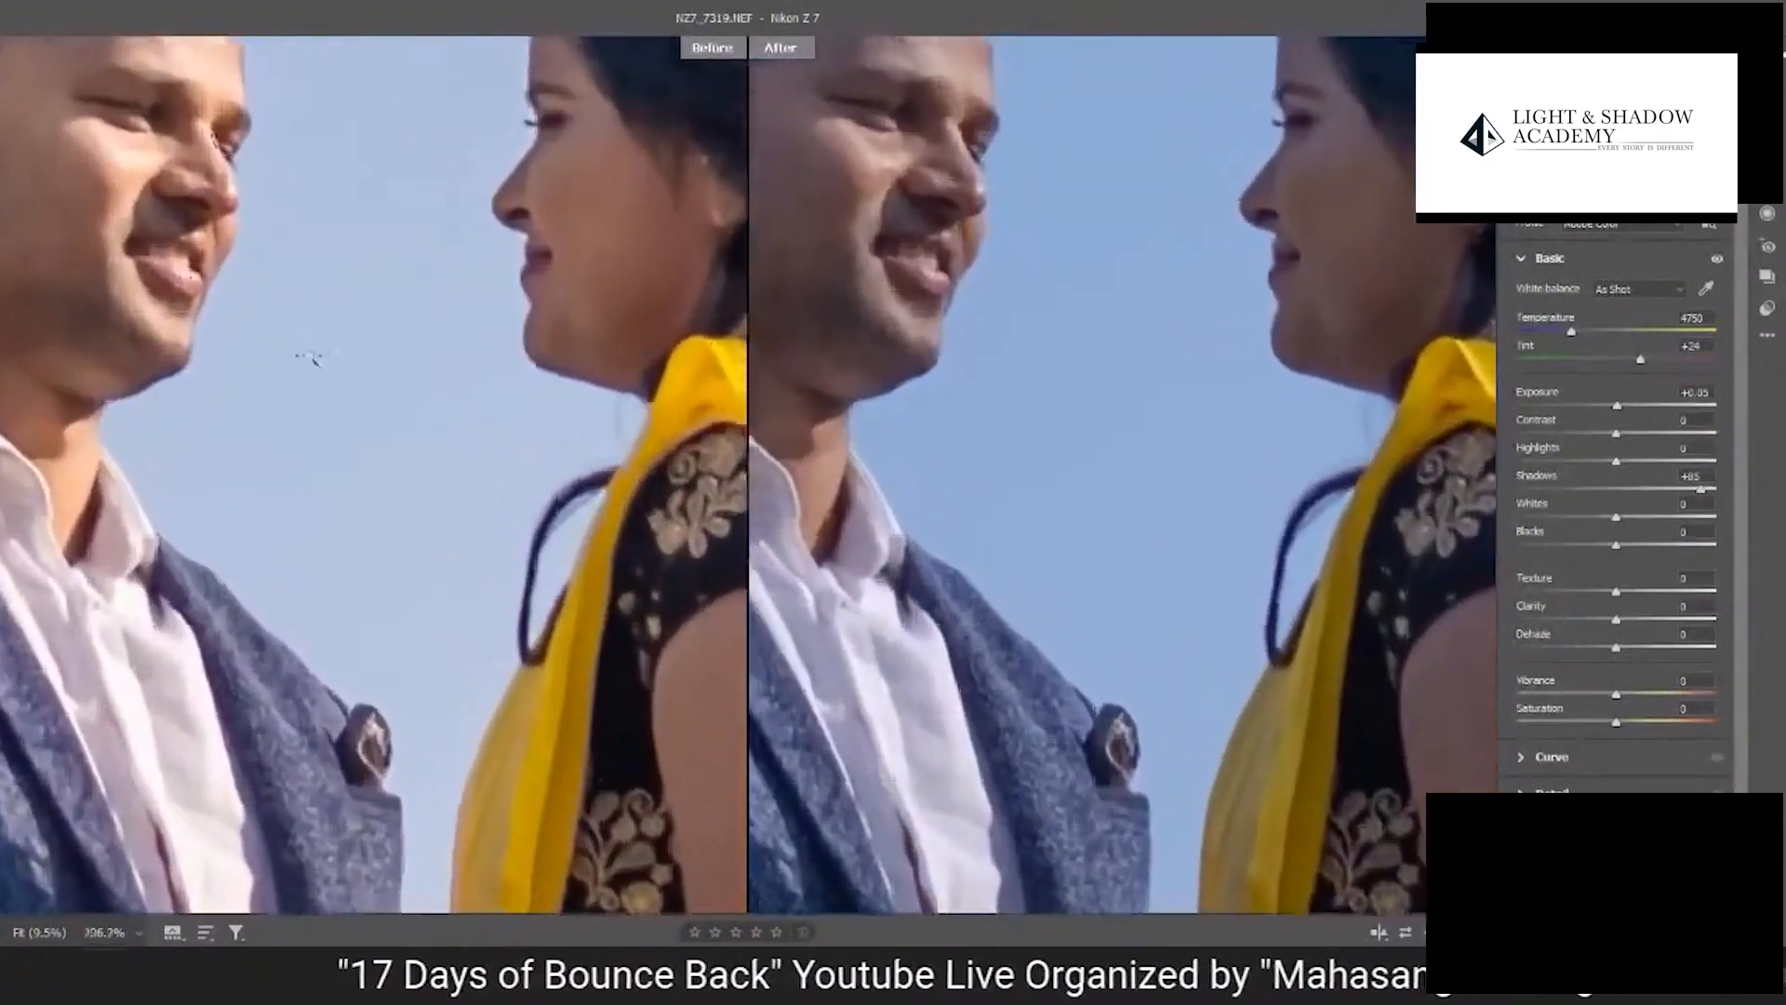
left_click_drag(416, 304, 405, 530)
left_click_drag(560, 609, 607, 642)
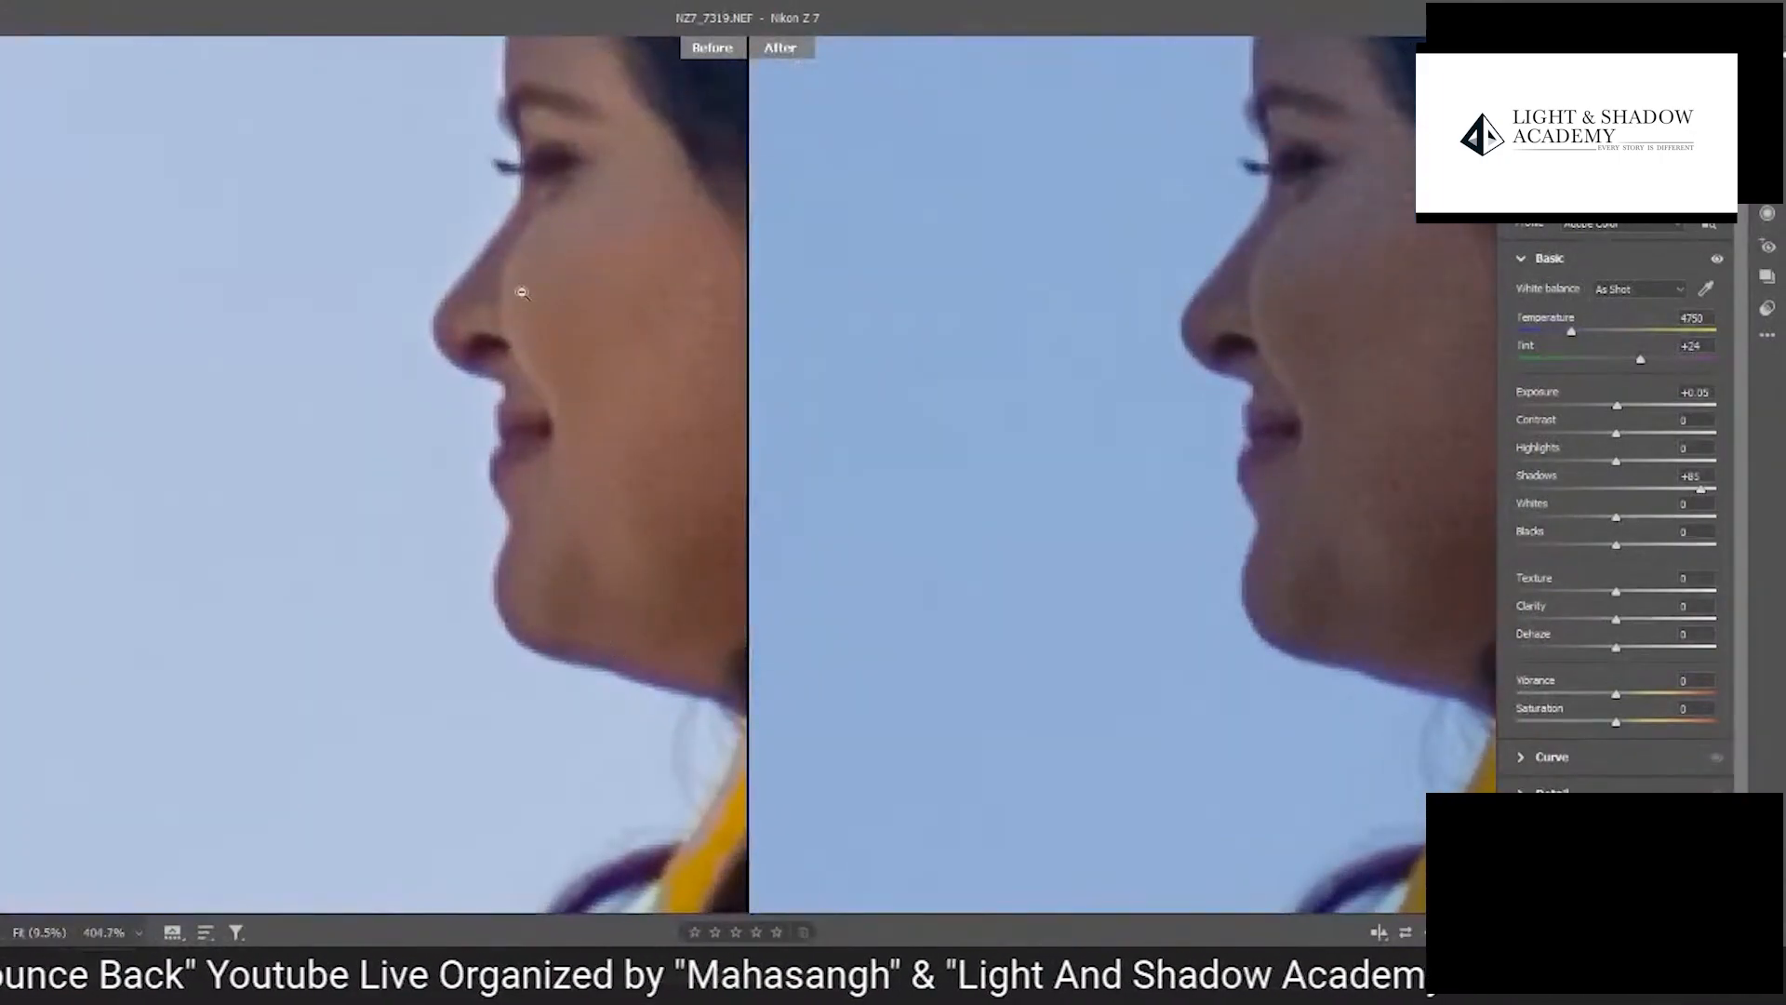
left_click_drag(1263, 531, 1132, 547)
key("ctrl+minus")
key("ctrl+minus")
key("ctrl+minus")
key("ctrl+minus")
key("ctrl+minus")
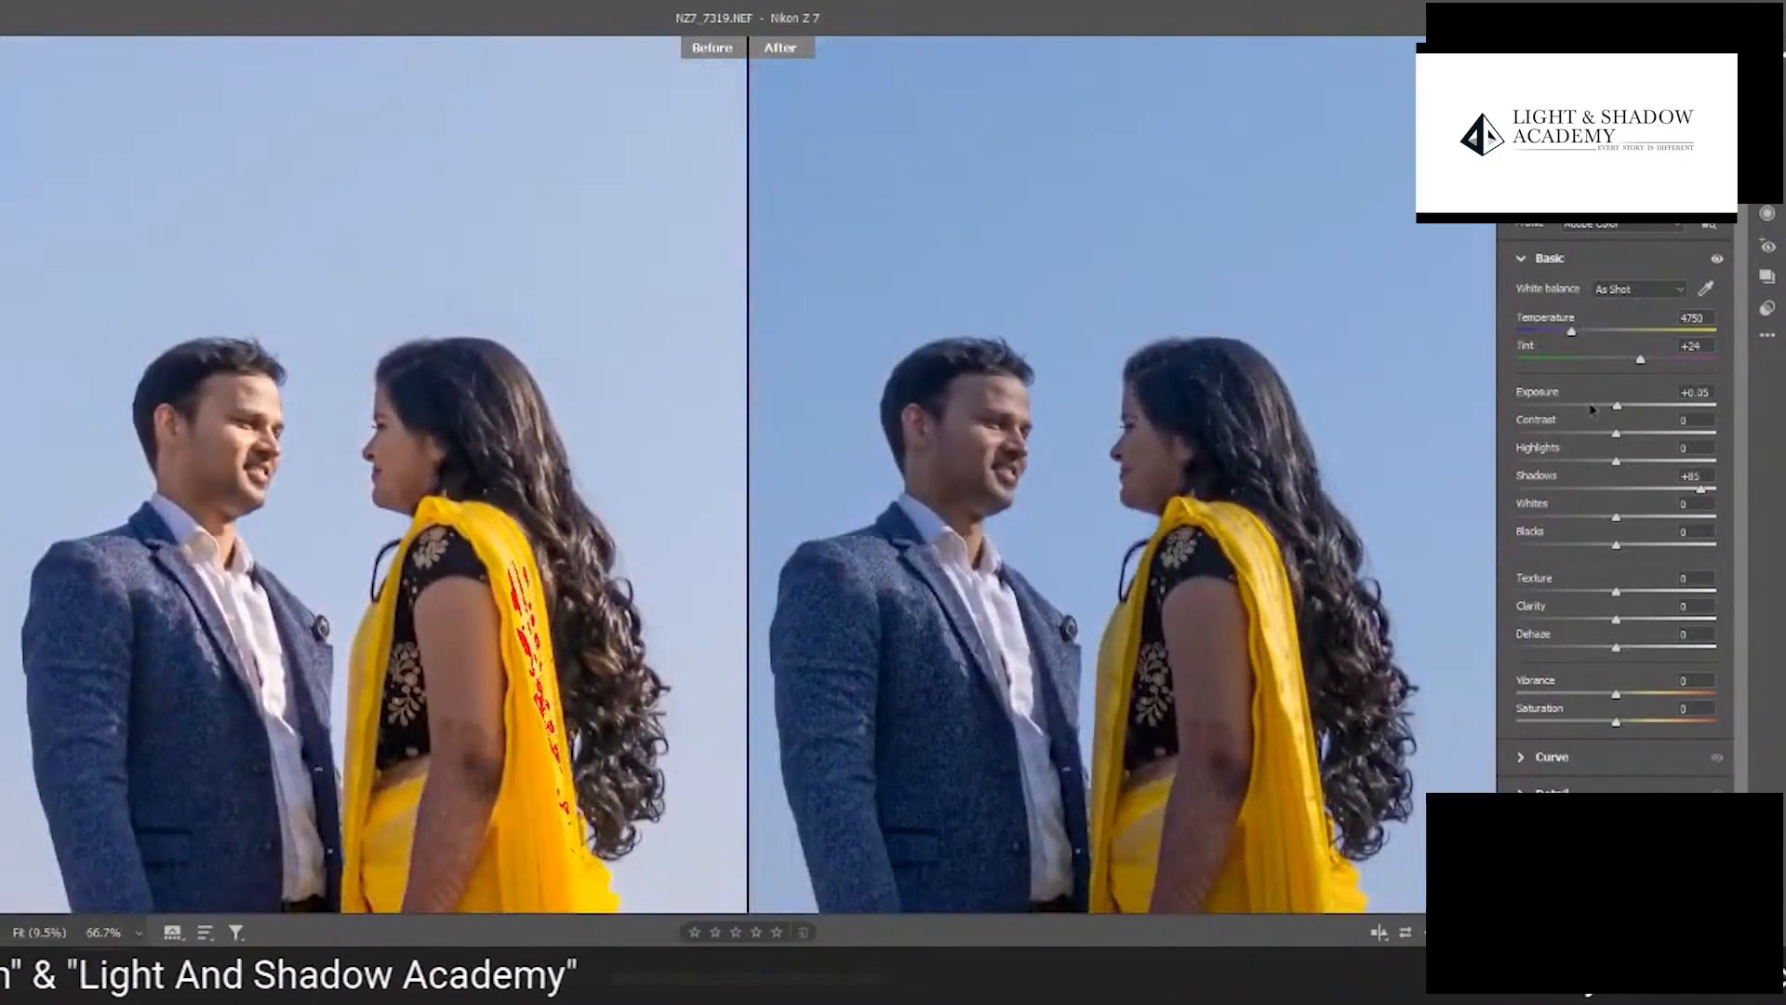
- Enable Remove chromatic aberration in the Optics settings and check the edges of the woman's face
left_click(1520, 258)
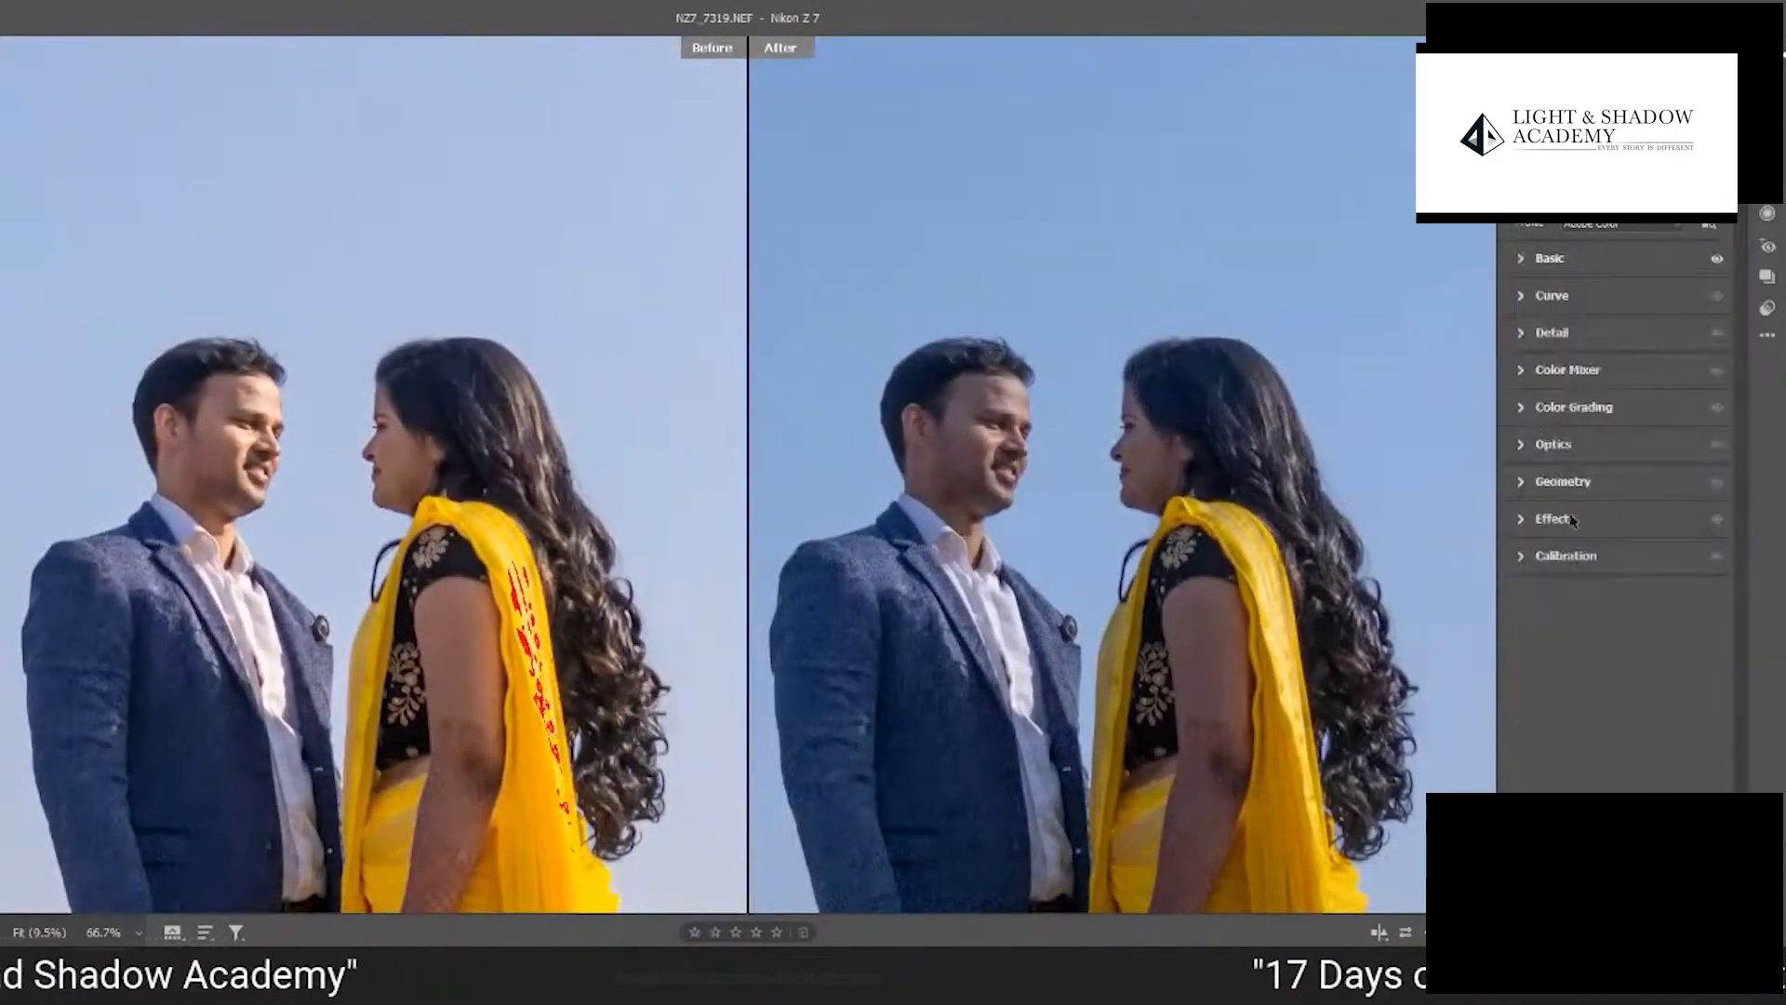
left_click(1522, 448)
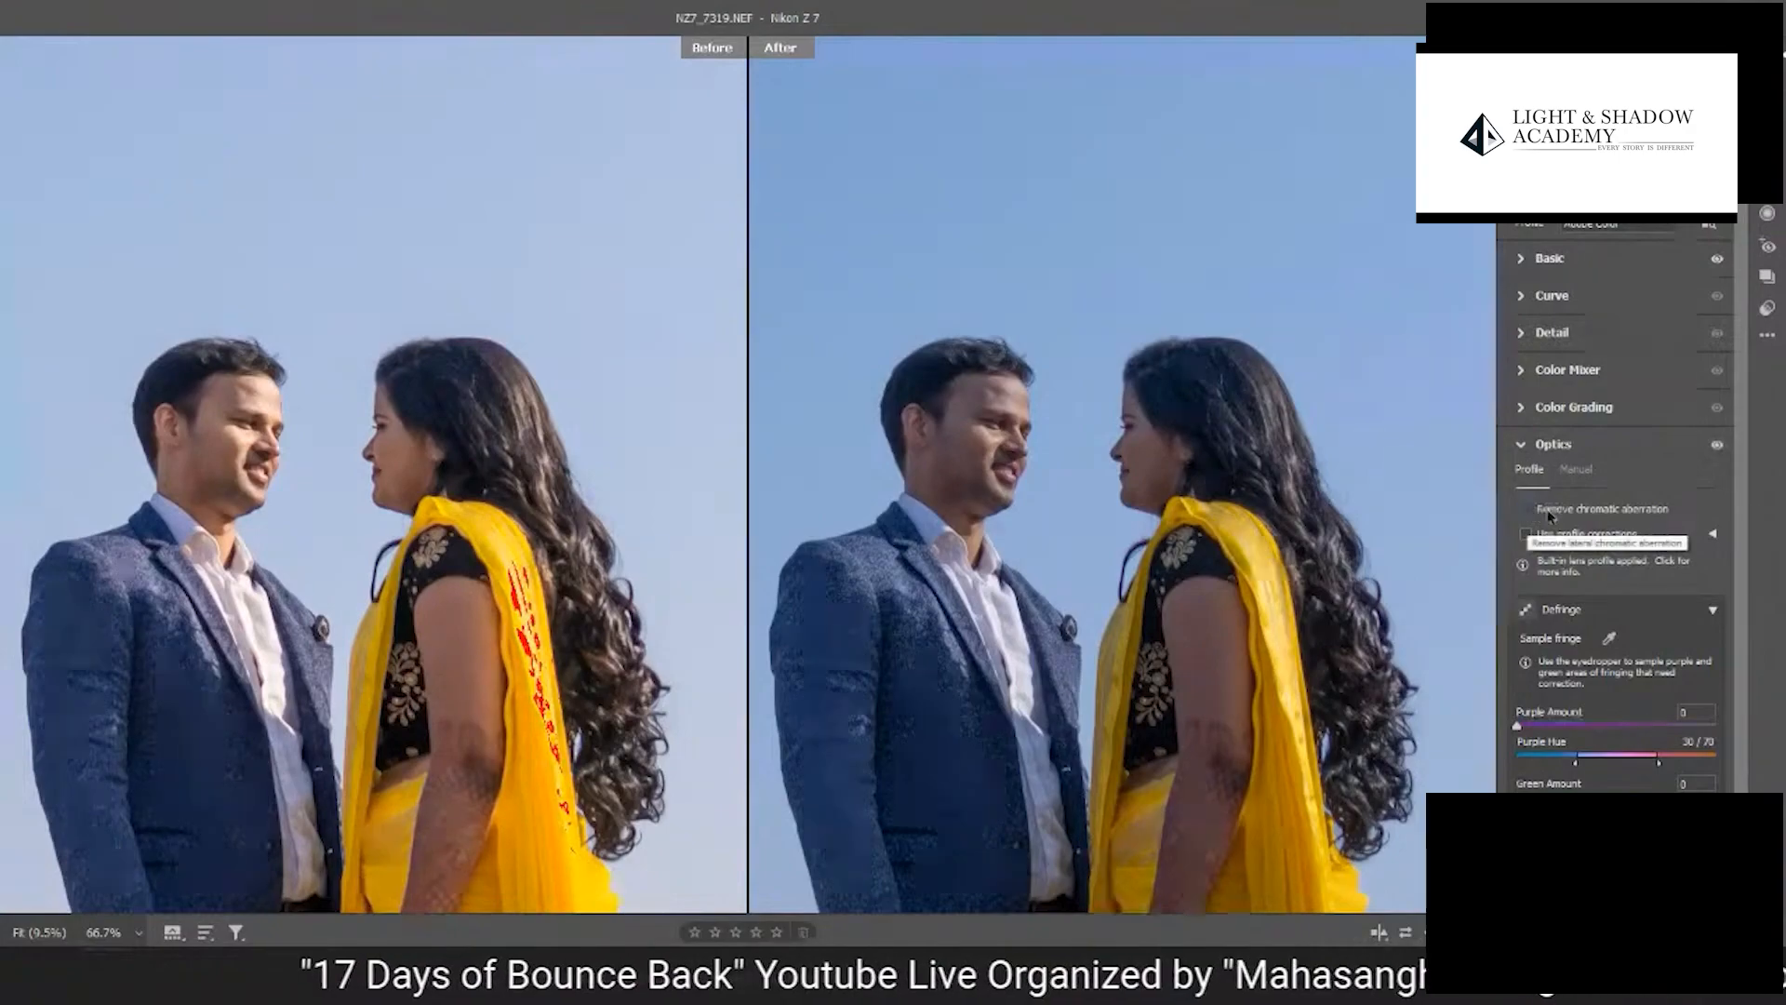
left_click_drag(1101, 463, 1258, 630)
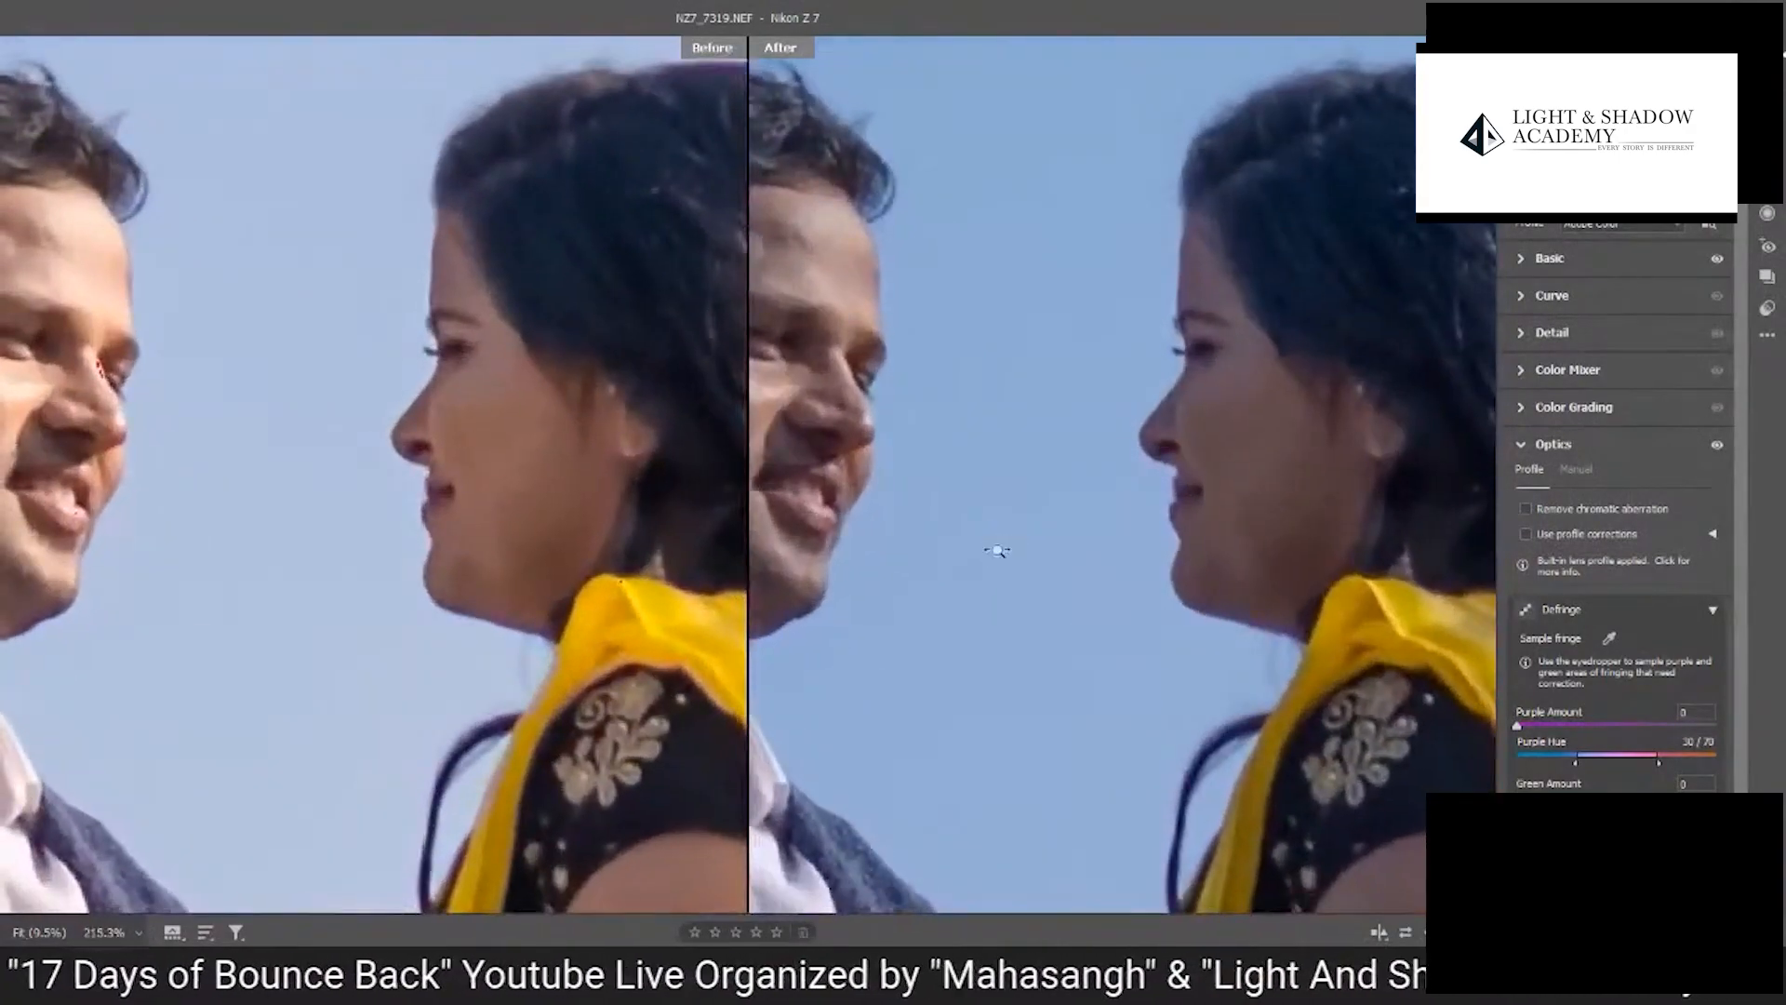
left_click_drag(998, 547, 1386, 518)
left_click(1525, 511)
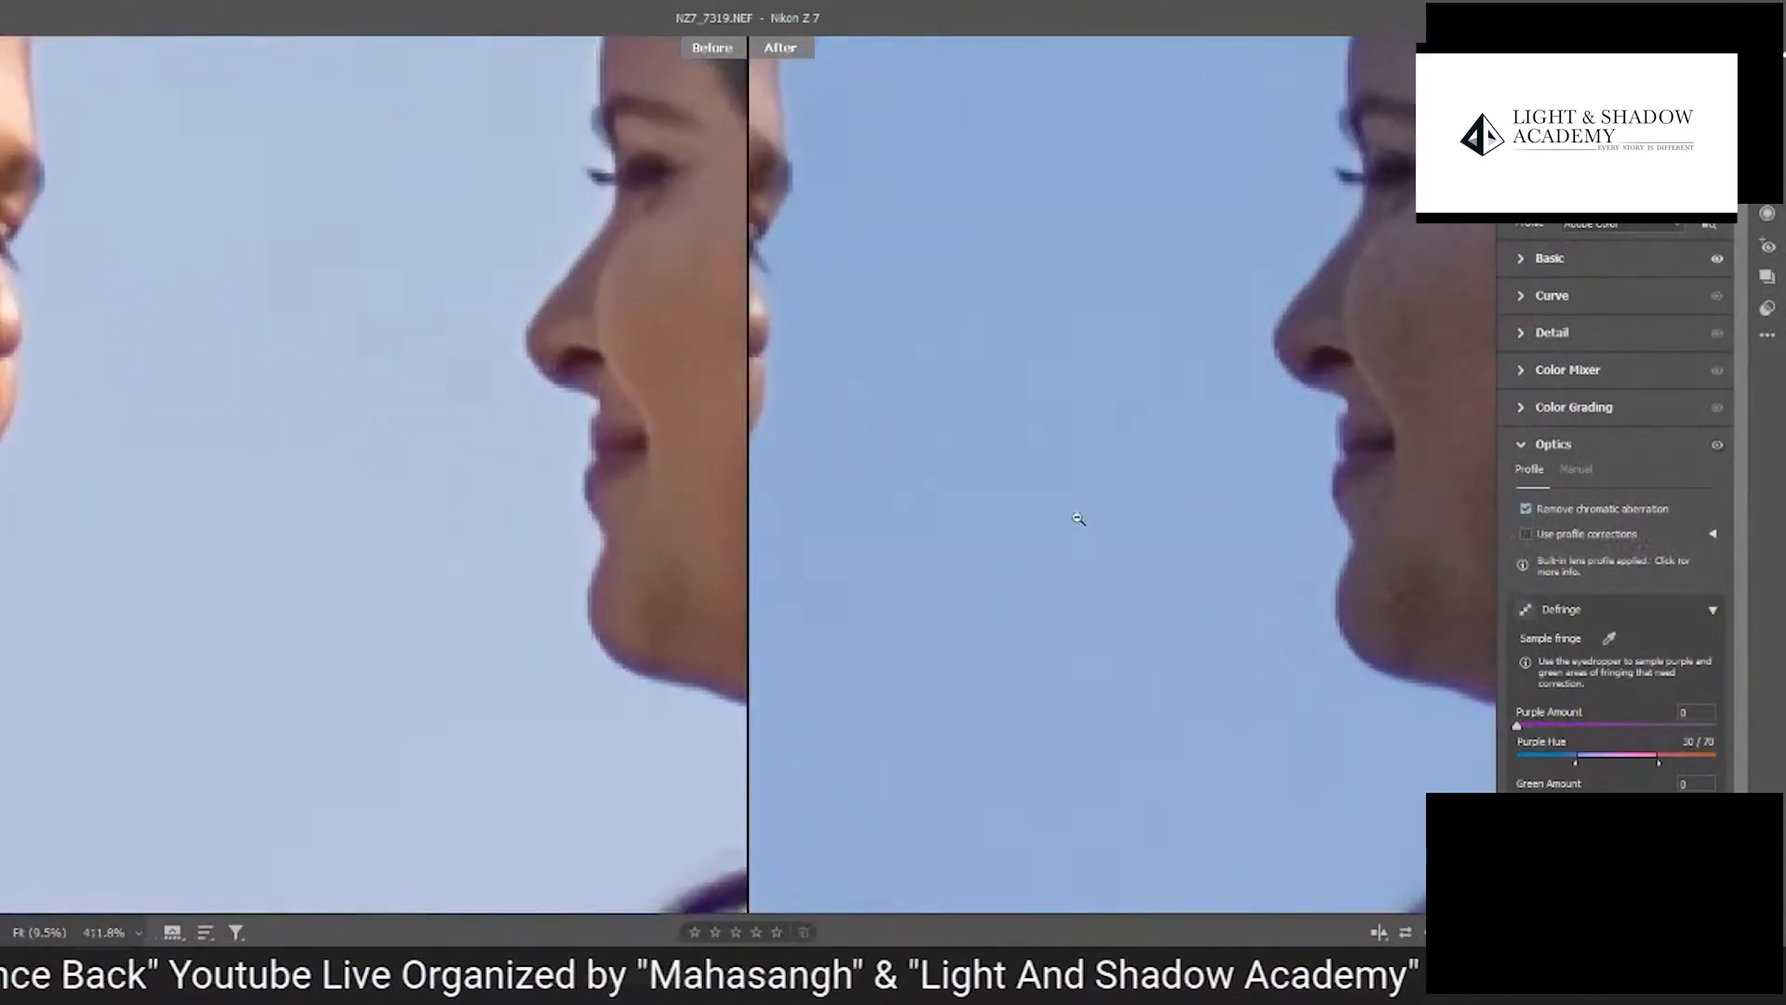
left_click_drag(1044, 523, 1168, 433)
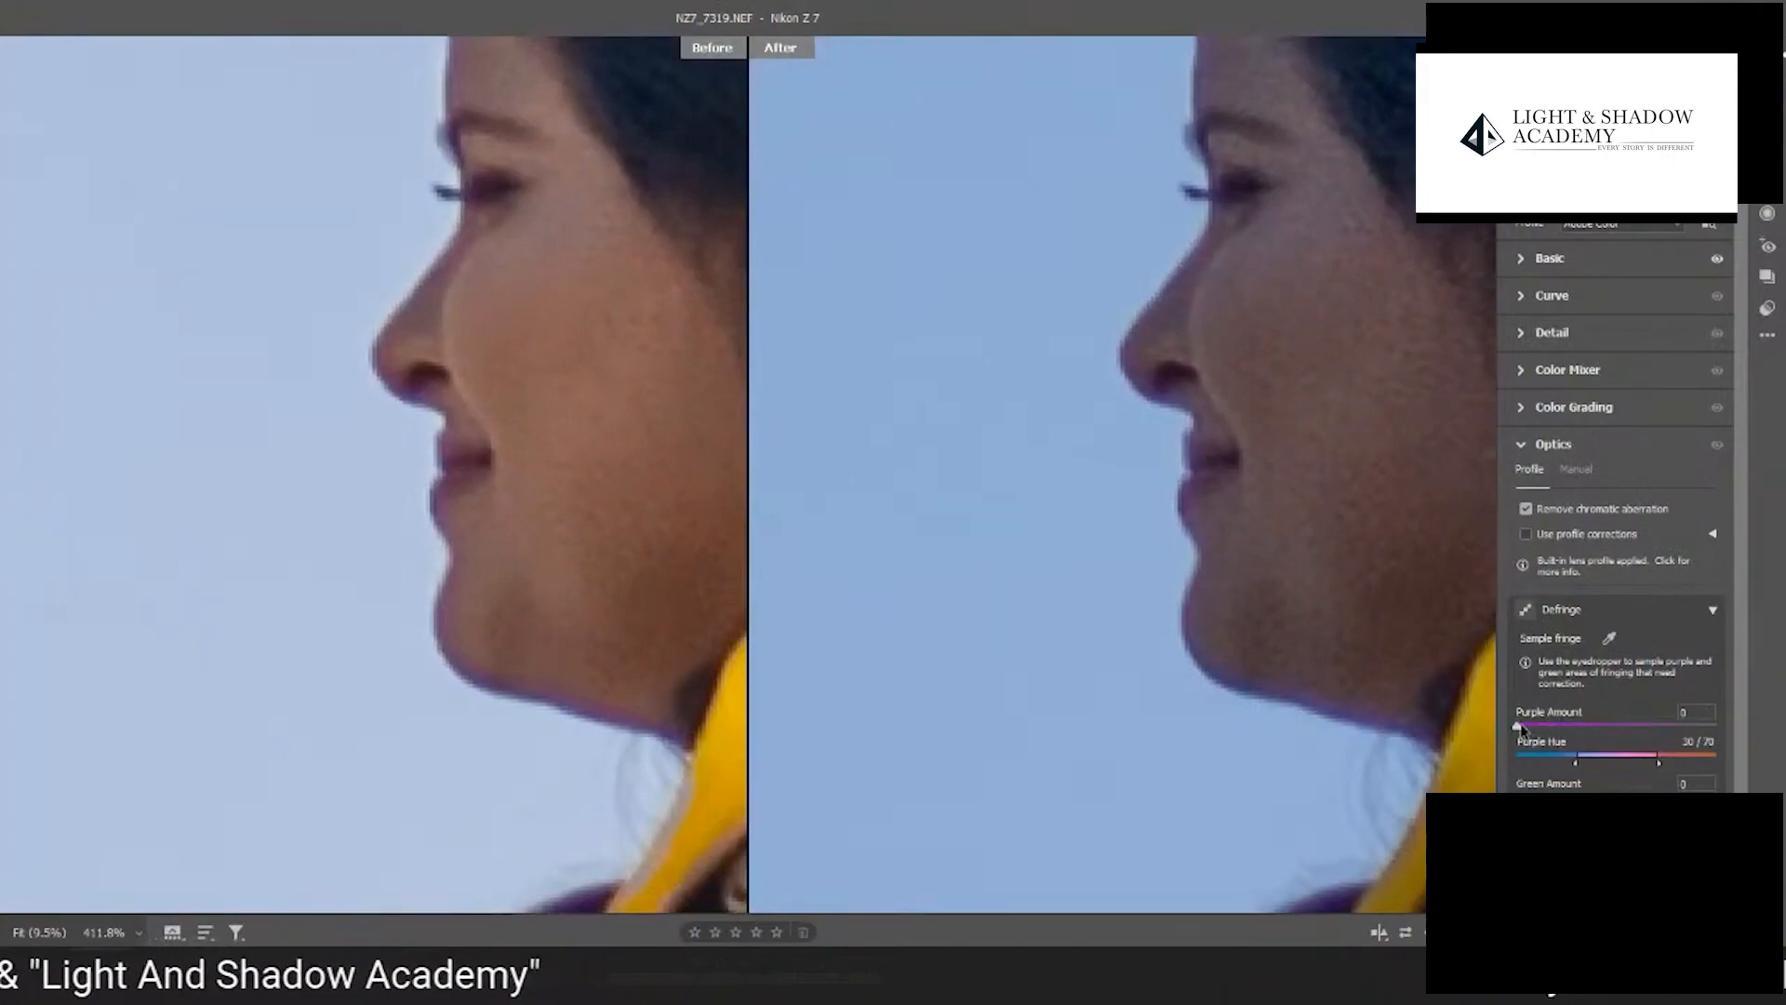
- Defringe the photo with Purple Amount 1 and Purple Hue 39/79, and review the couple and the full frame
left_click_drag(1520, 728, 1612, 752)
scroll(402, 483, "up", 7)
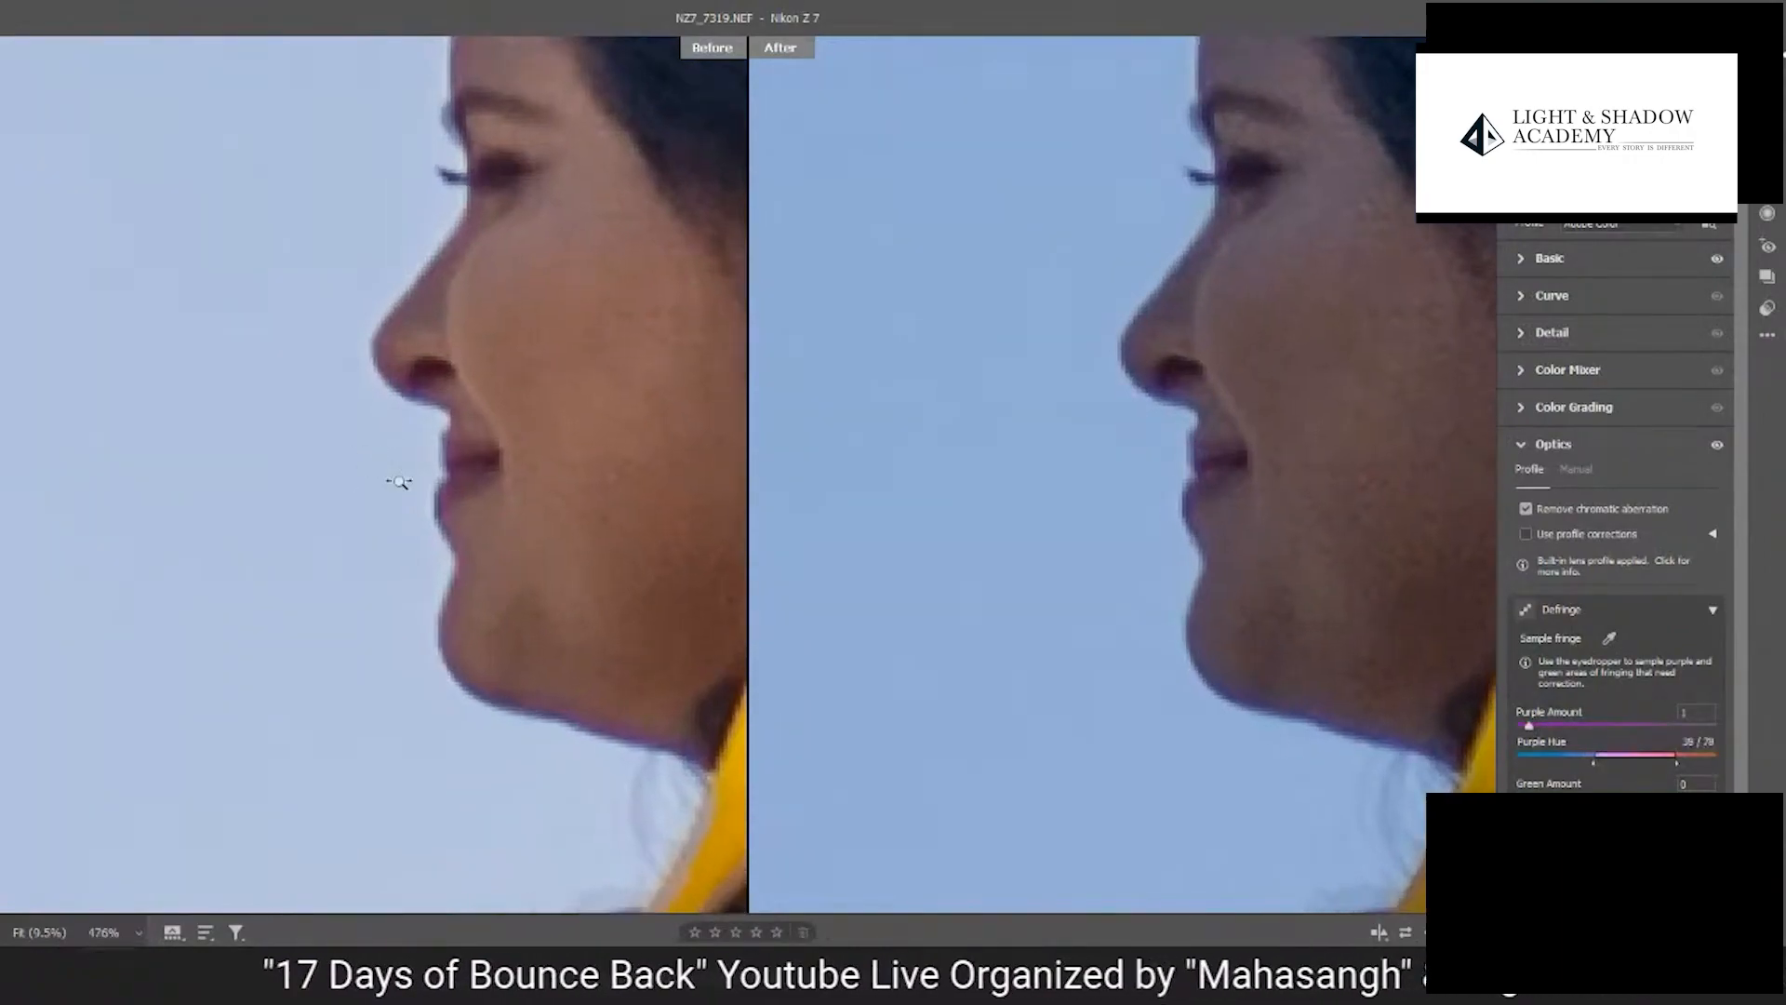
scroll(475, 545, "down", 6)
scroll(559, 465, "down", 7)
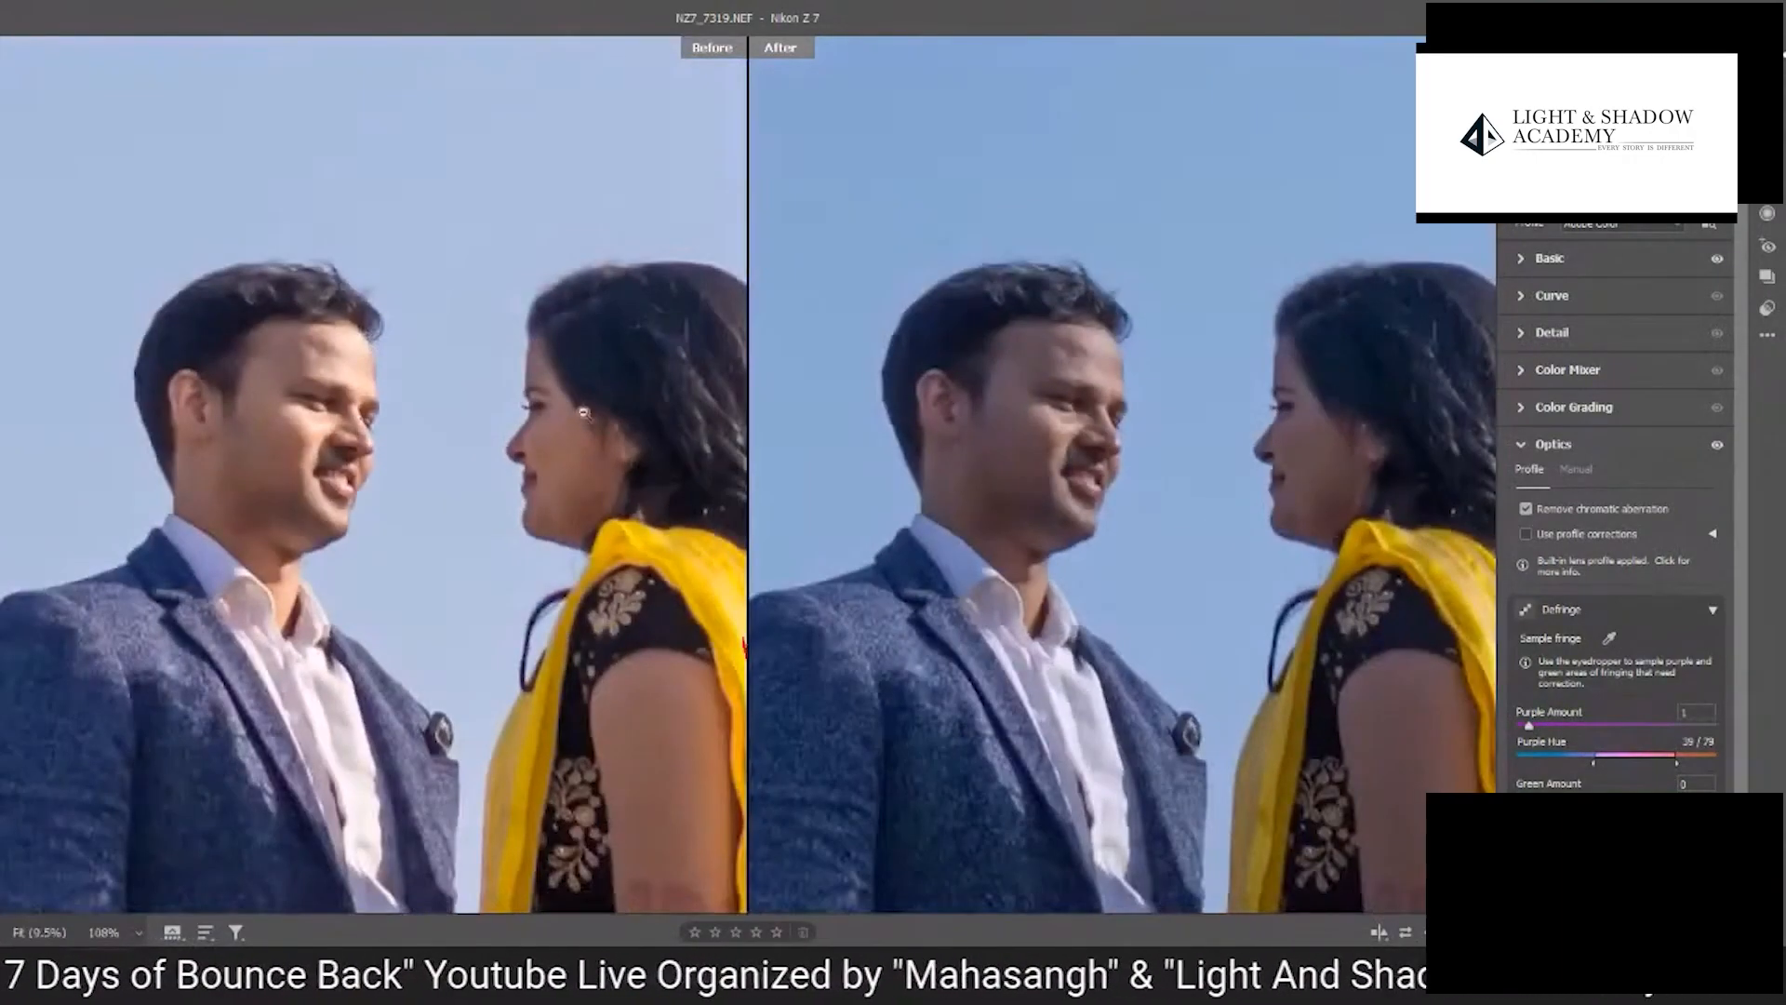
scroll(1216, 498, "down", 2)
left_click_drag(1288, 586, 1156, 434)
scroll(1153, 434, "down", 5)
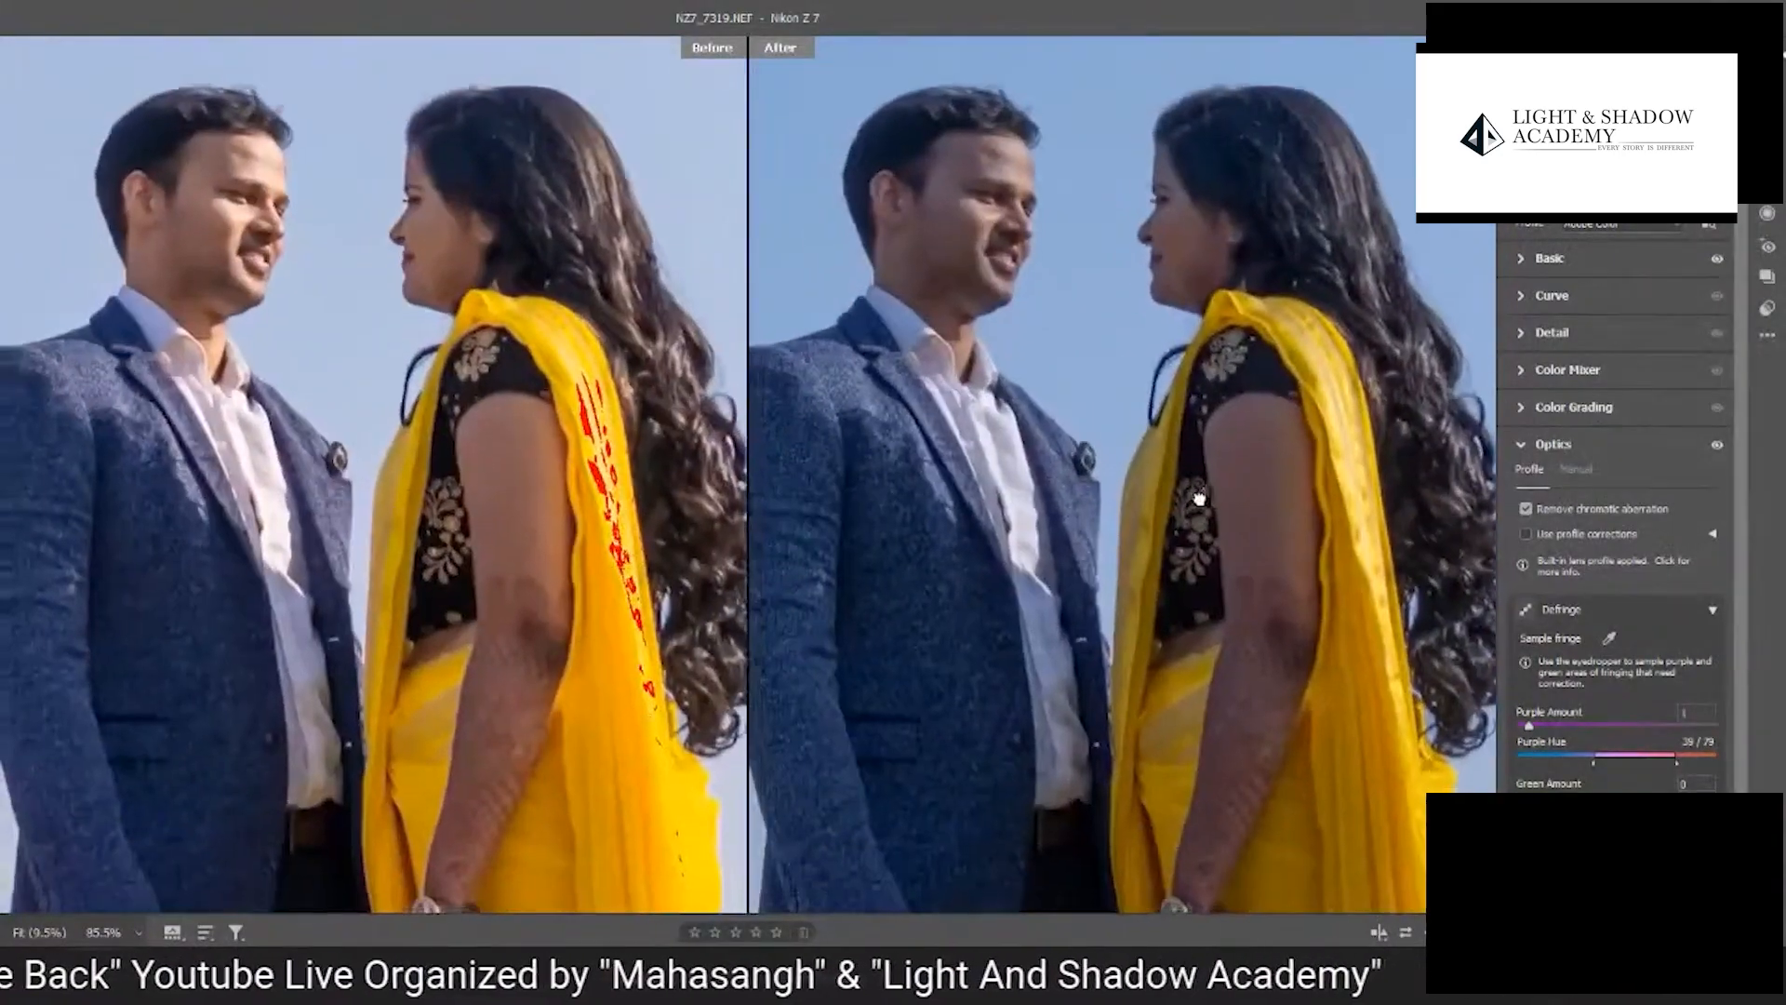
scroll(1161, 474, "down", 6)
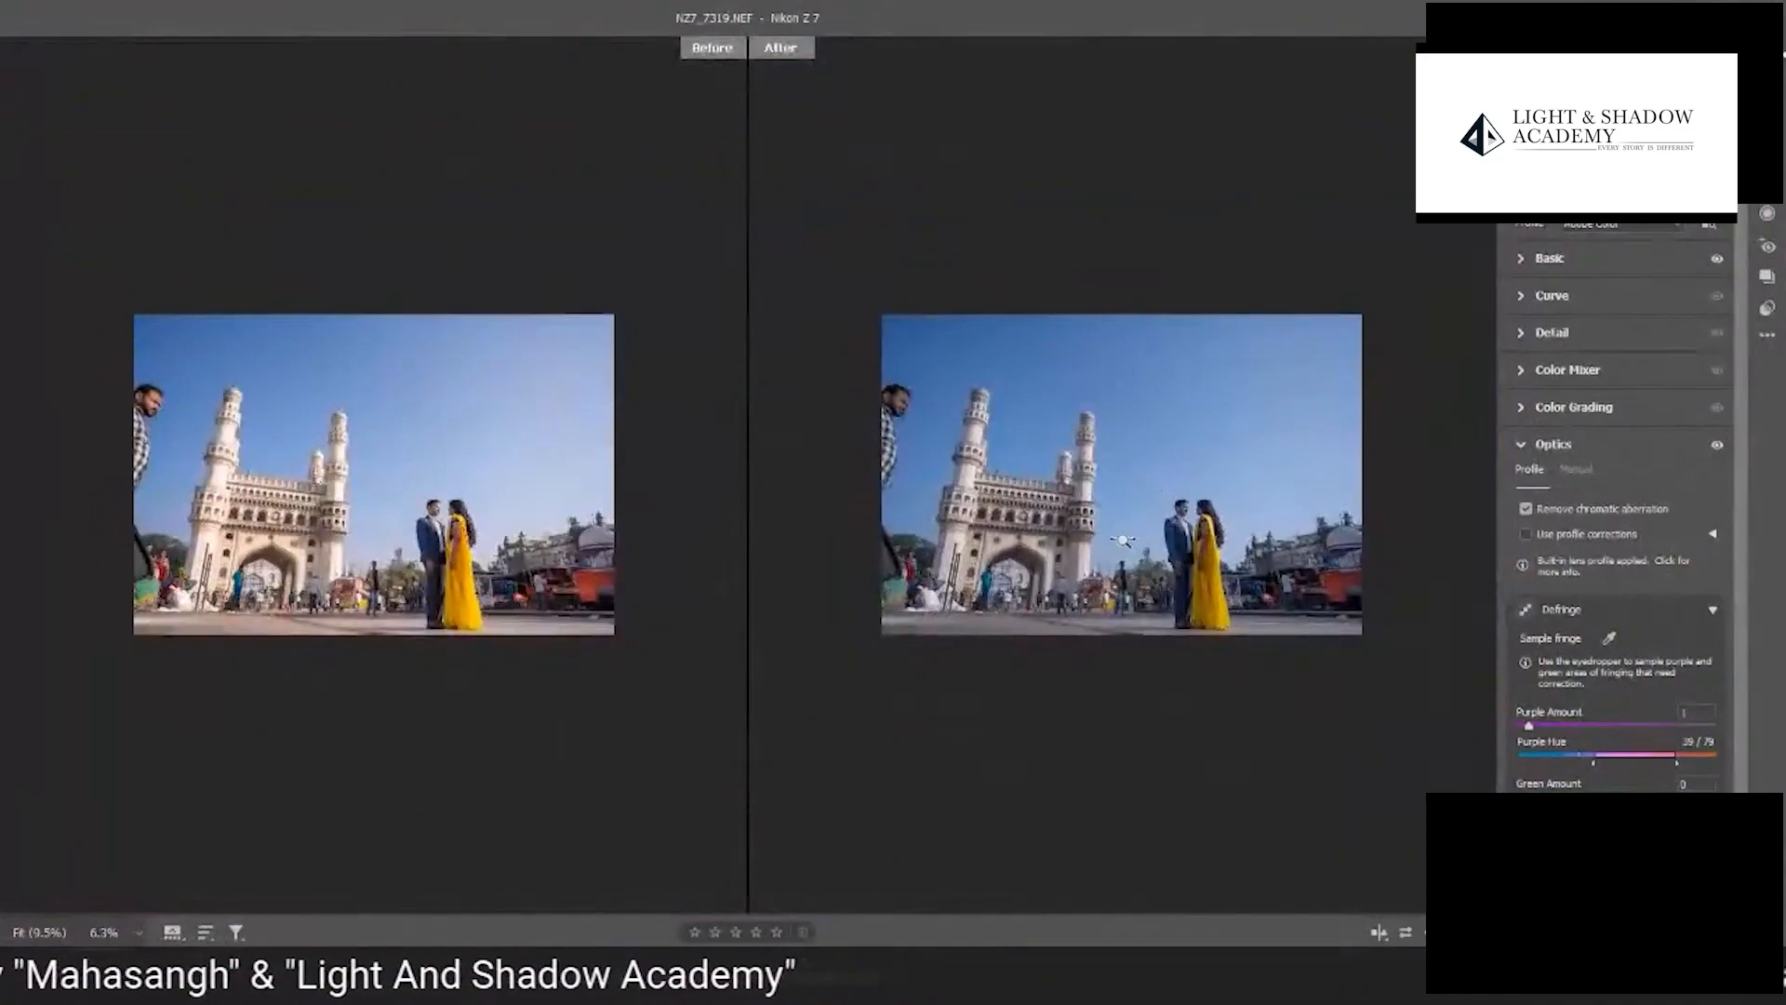
scroll(1126, 541, "up", 1)
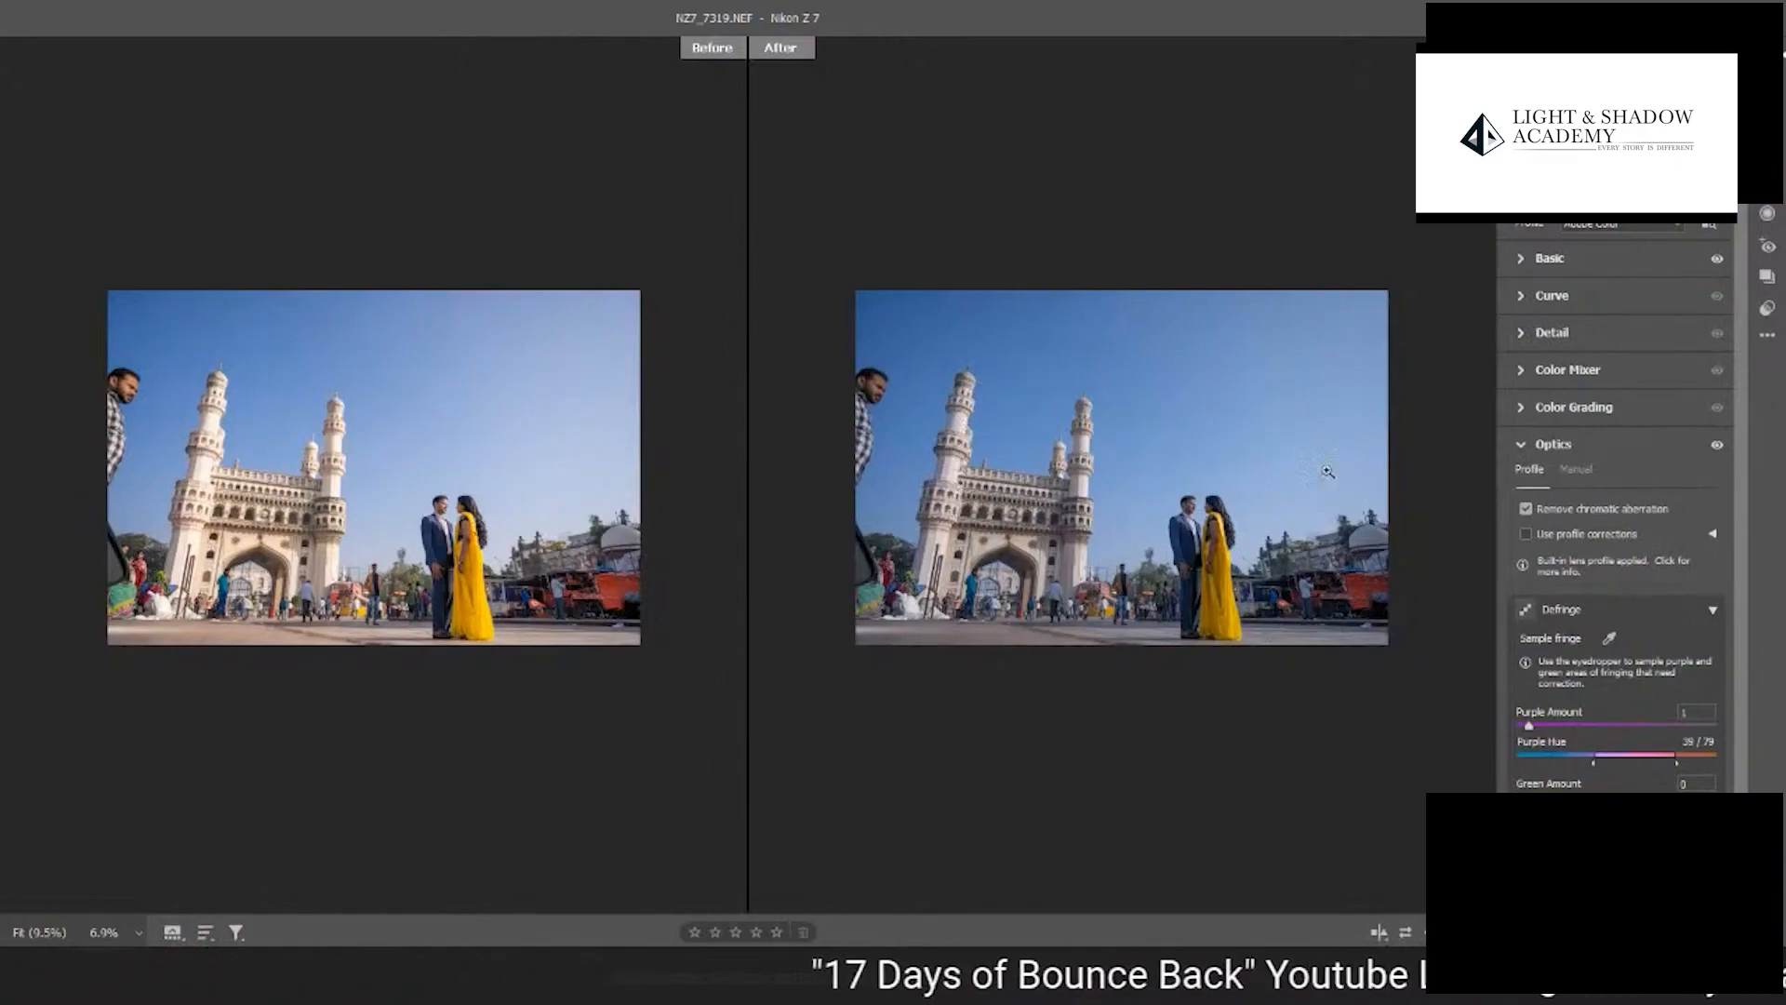
- Try the Auto Upright perspective correction in the Geometry settings, and turn Upright off again
left_click(1522, 446)
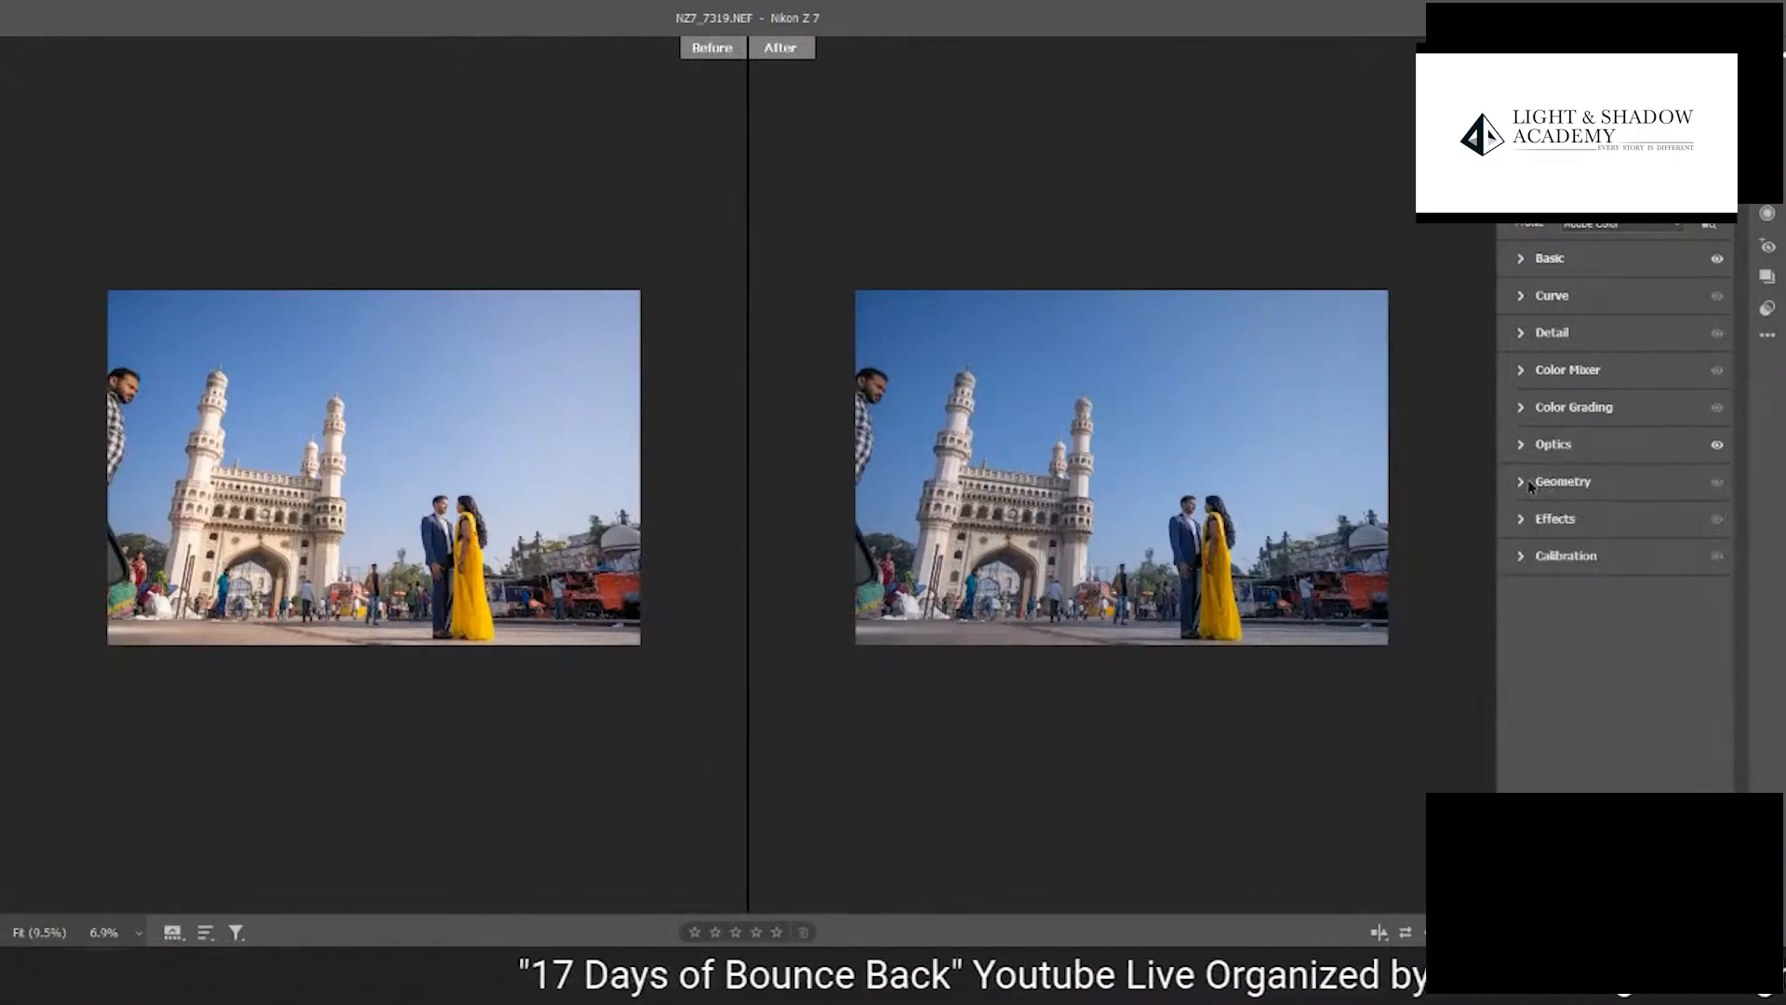
left_click(1523, 482)
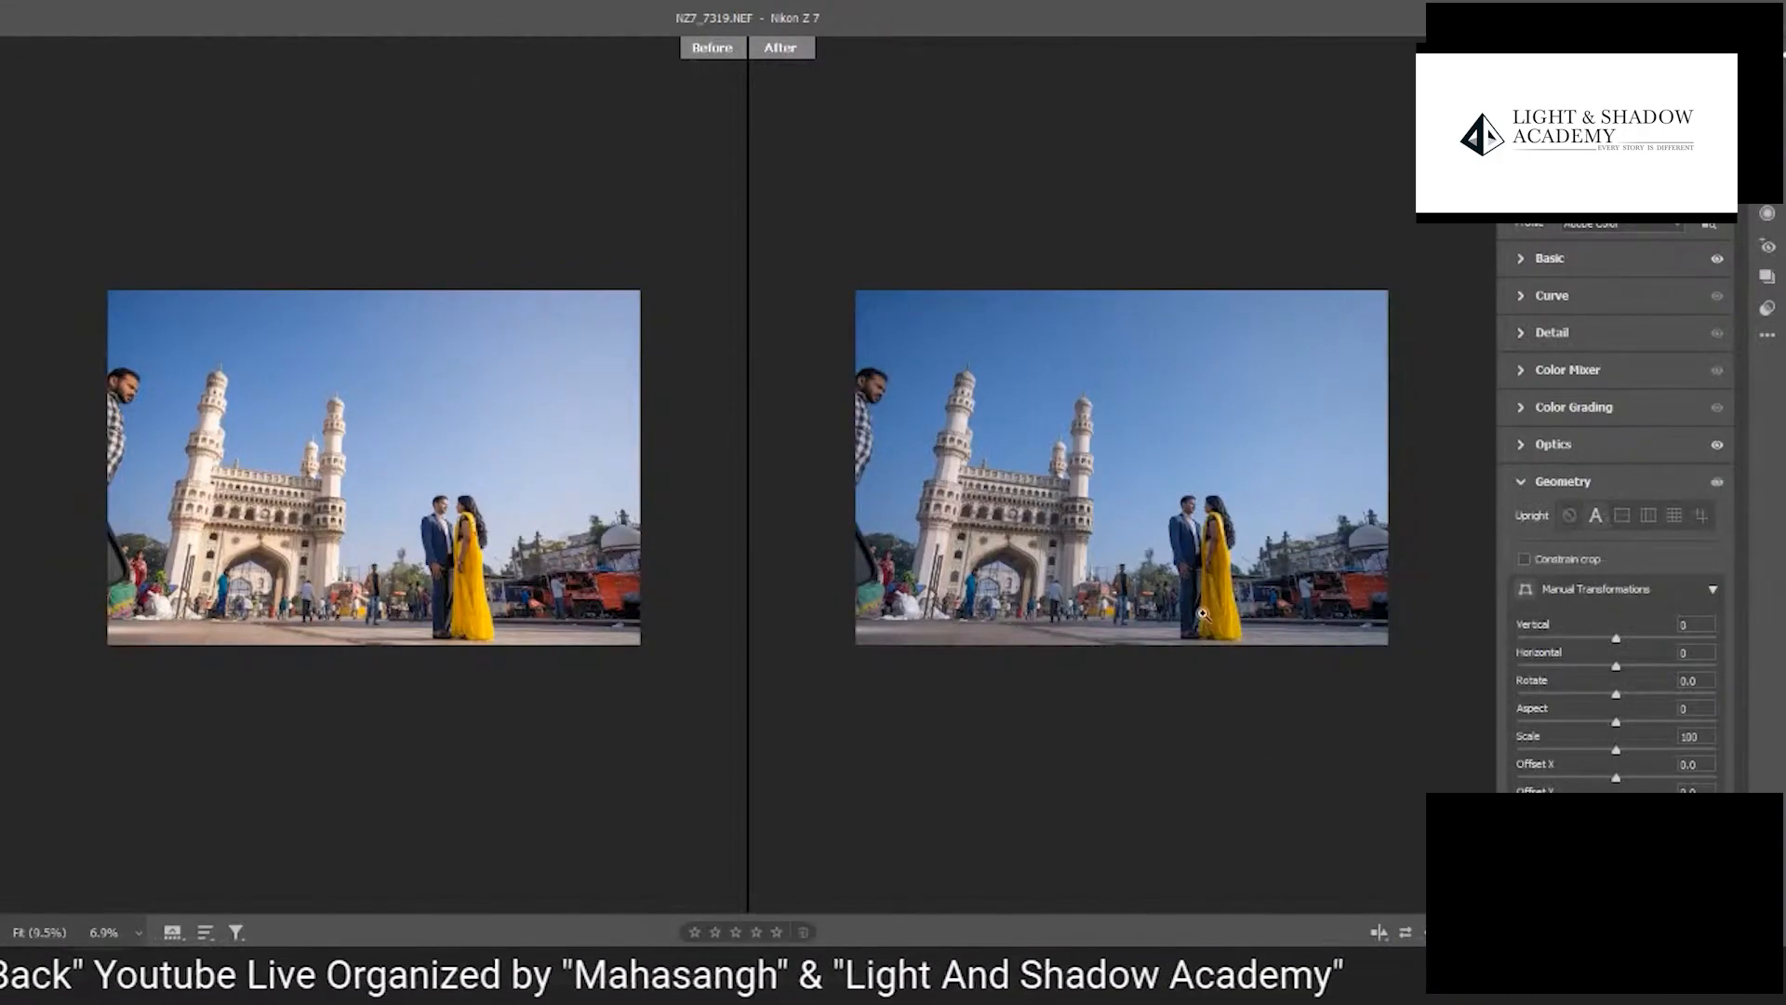
left_click(1595, 515)
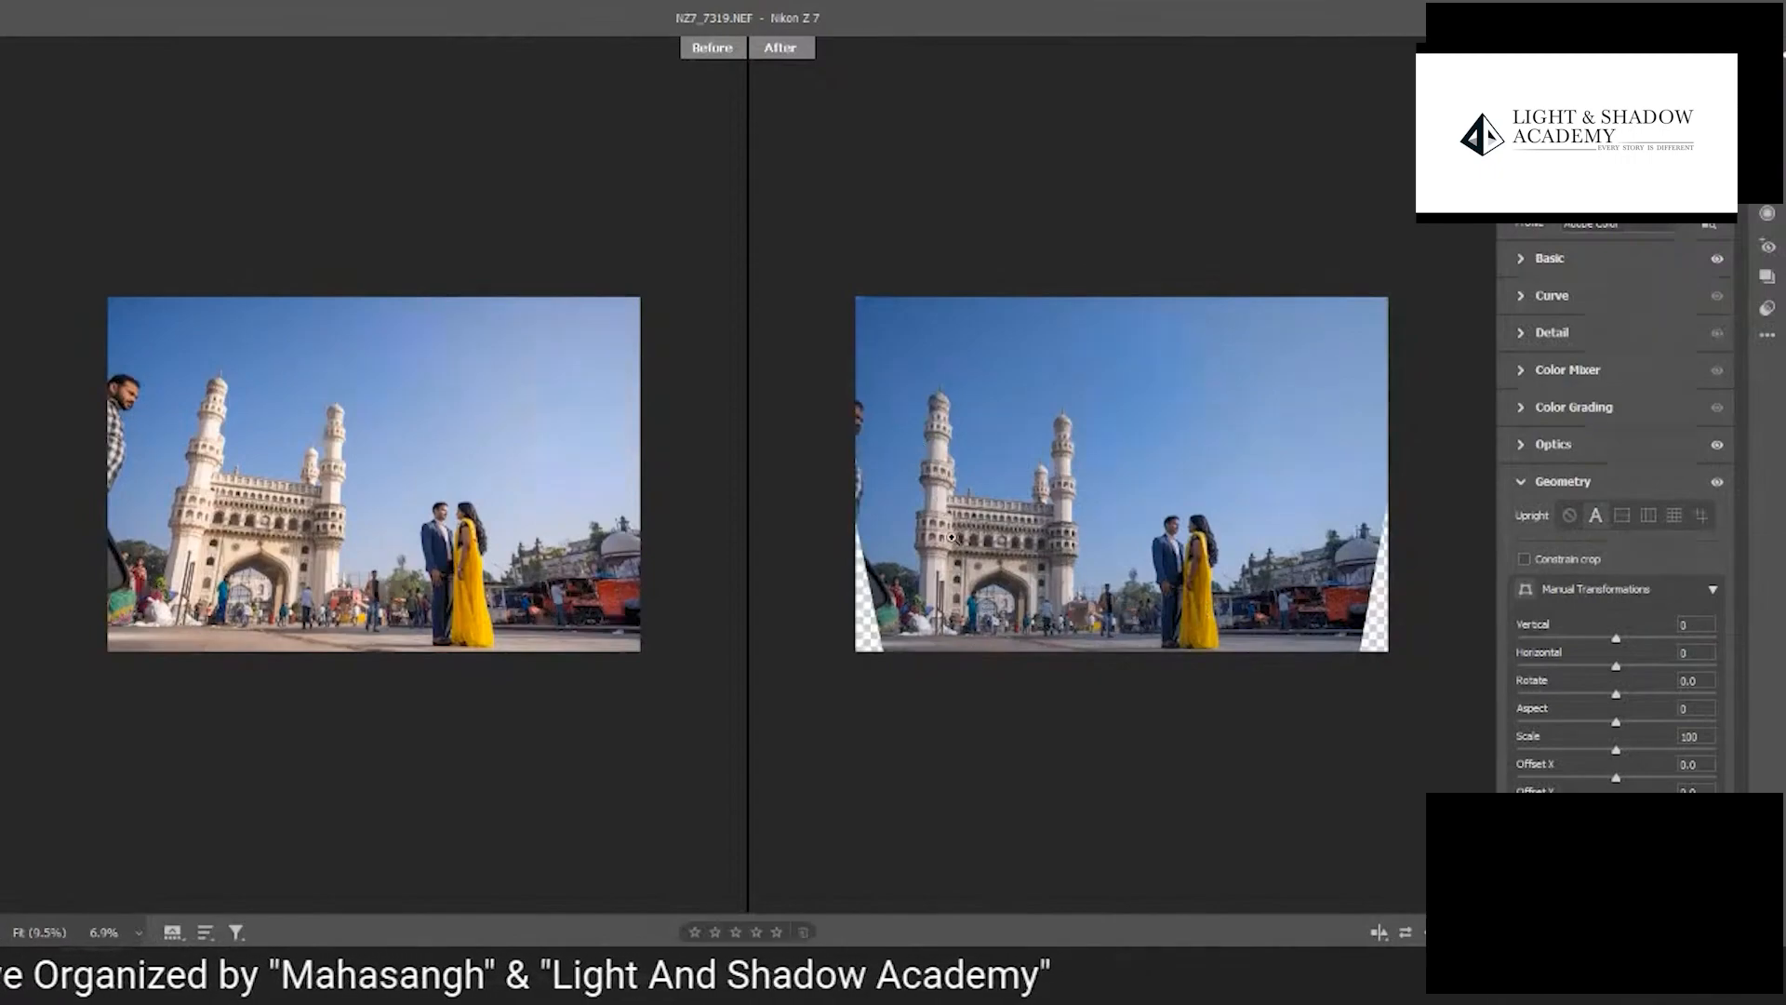
left_click(1570, 515)
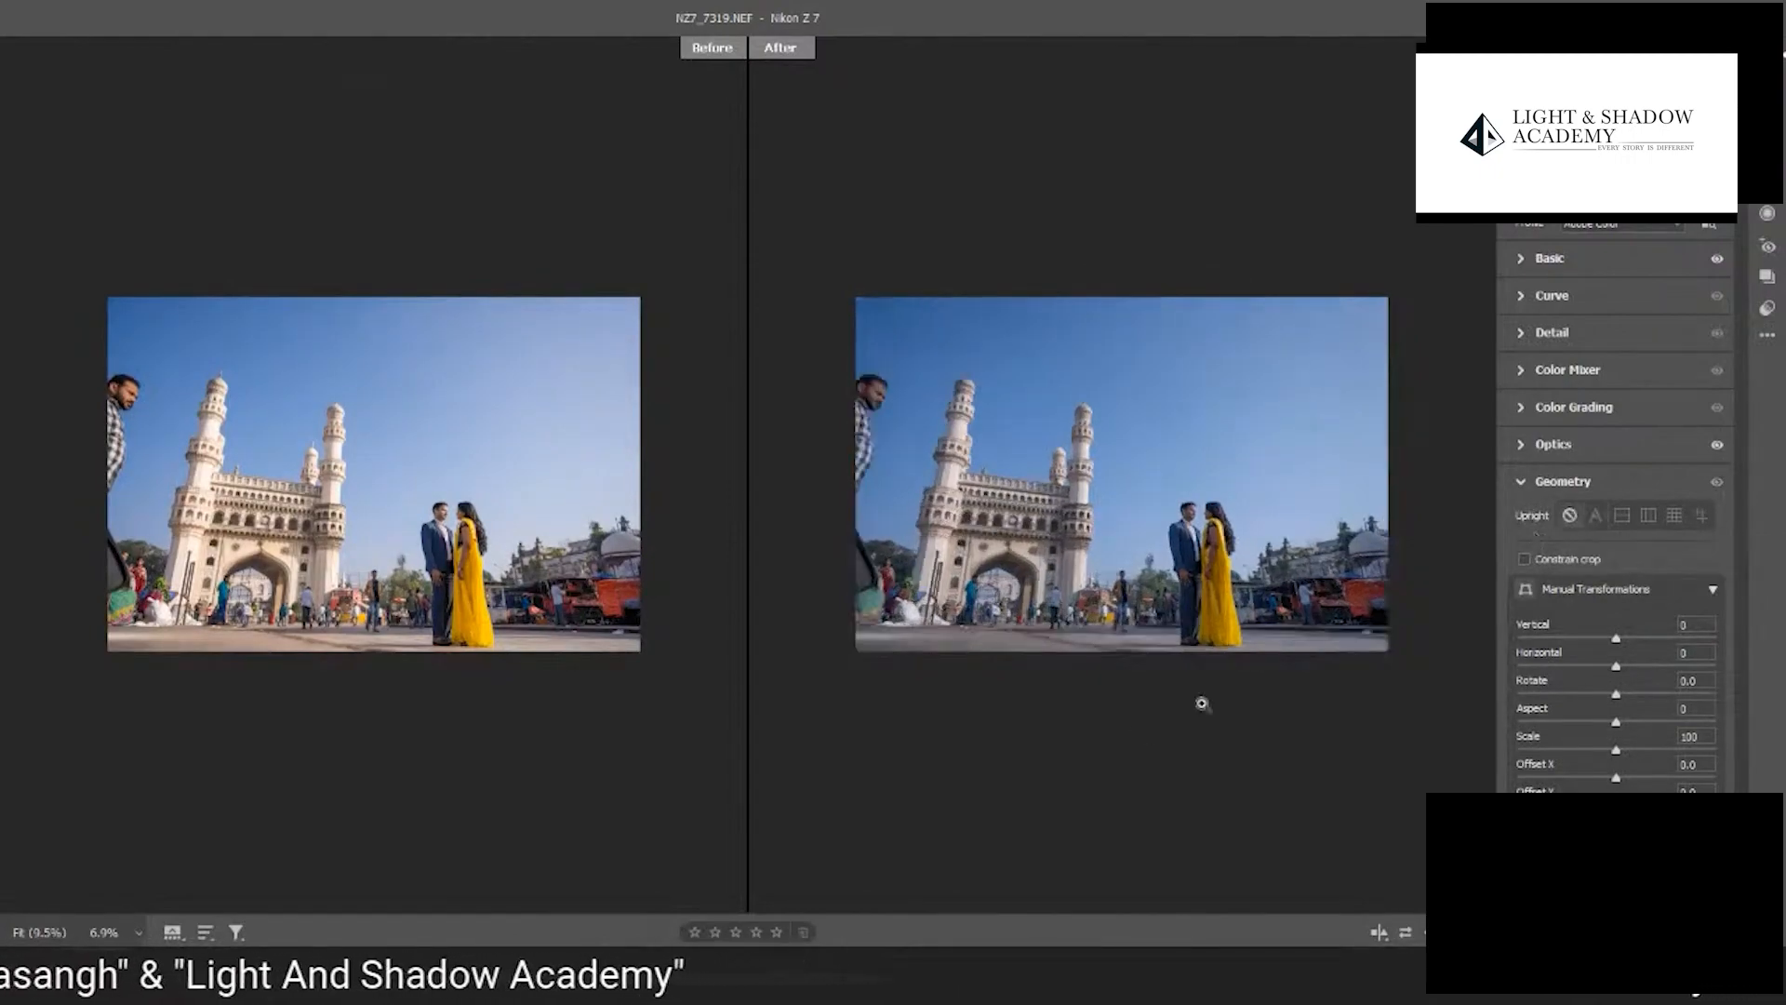
- Try the Vertical and Guided Upright corrections, drawing and adjusting guides on the monument, and turn Upright off again
left_click(1649, 517)
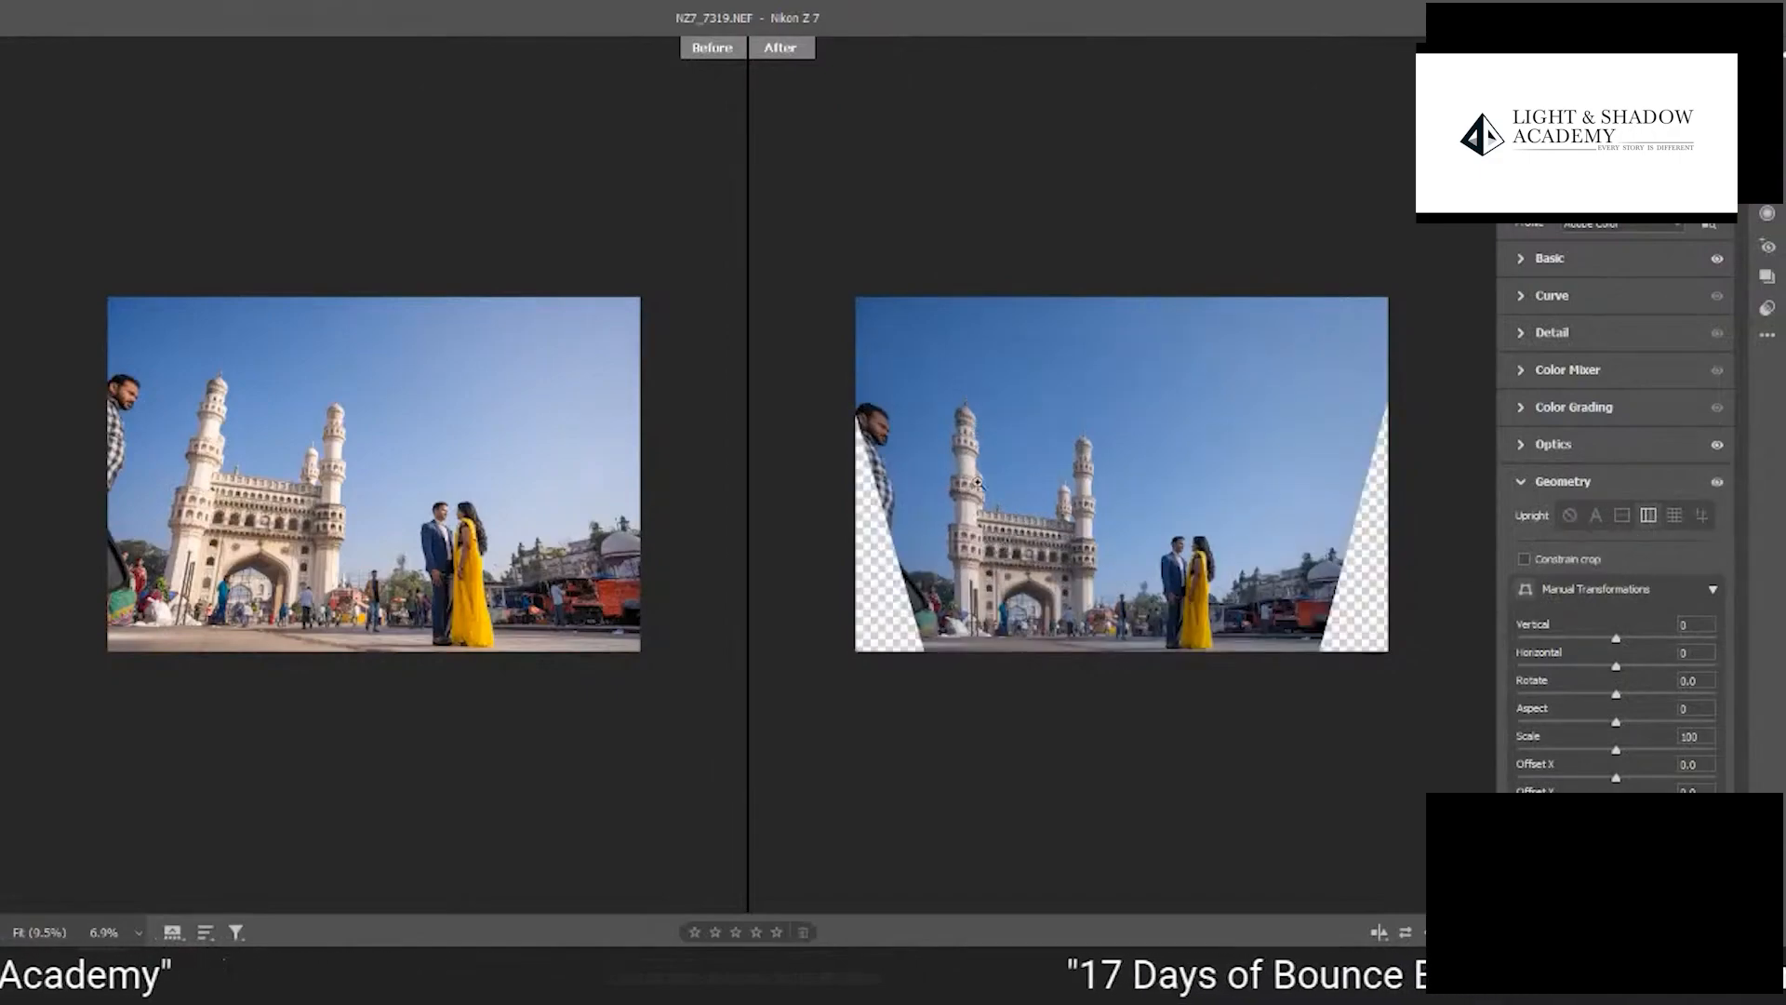
left_click(1570, 516)
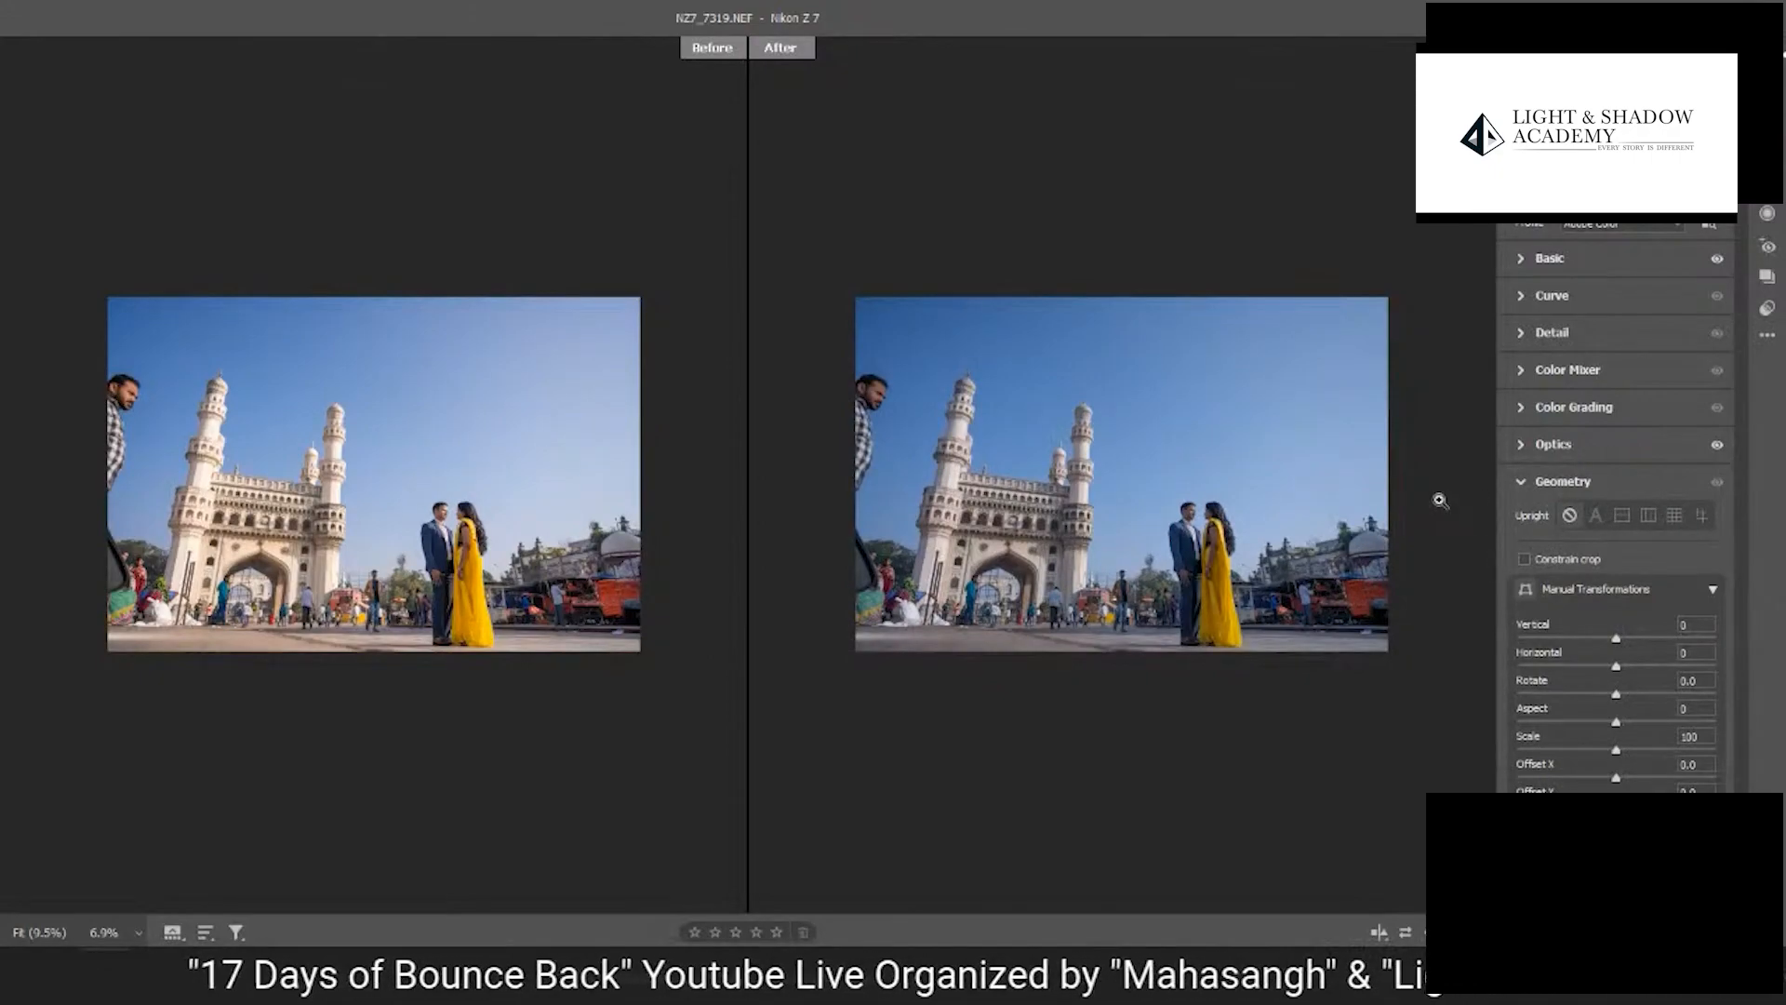
left_click(1702, 518)
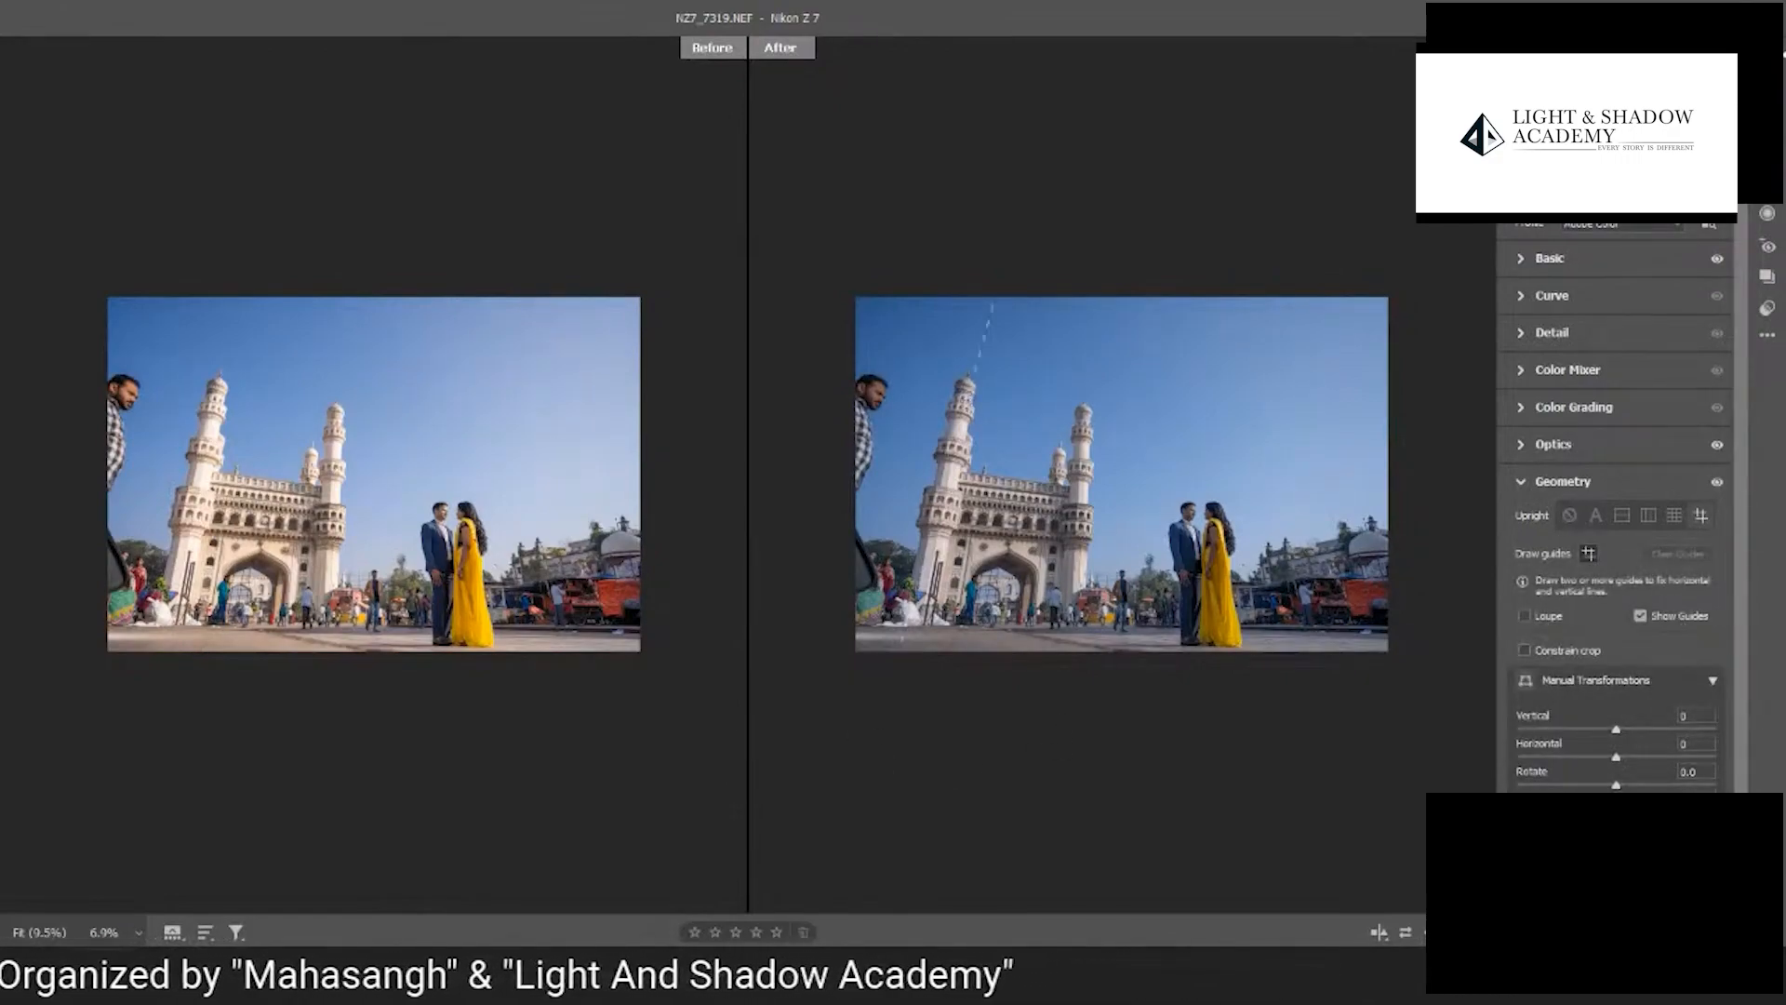
left_click_drag(974, 373, 1036, 538)
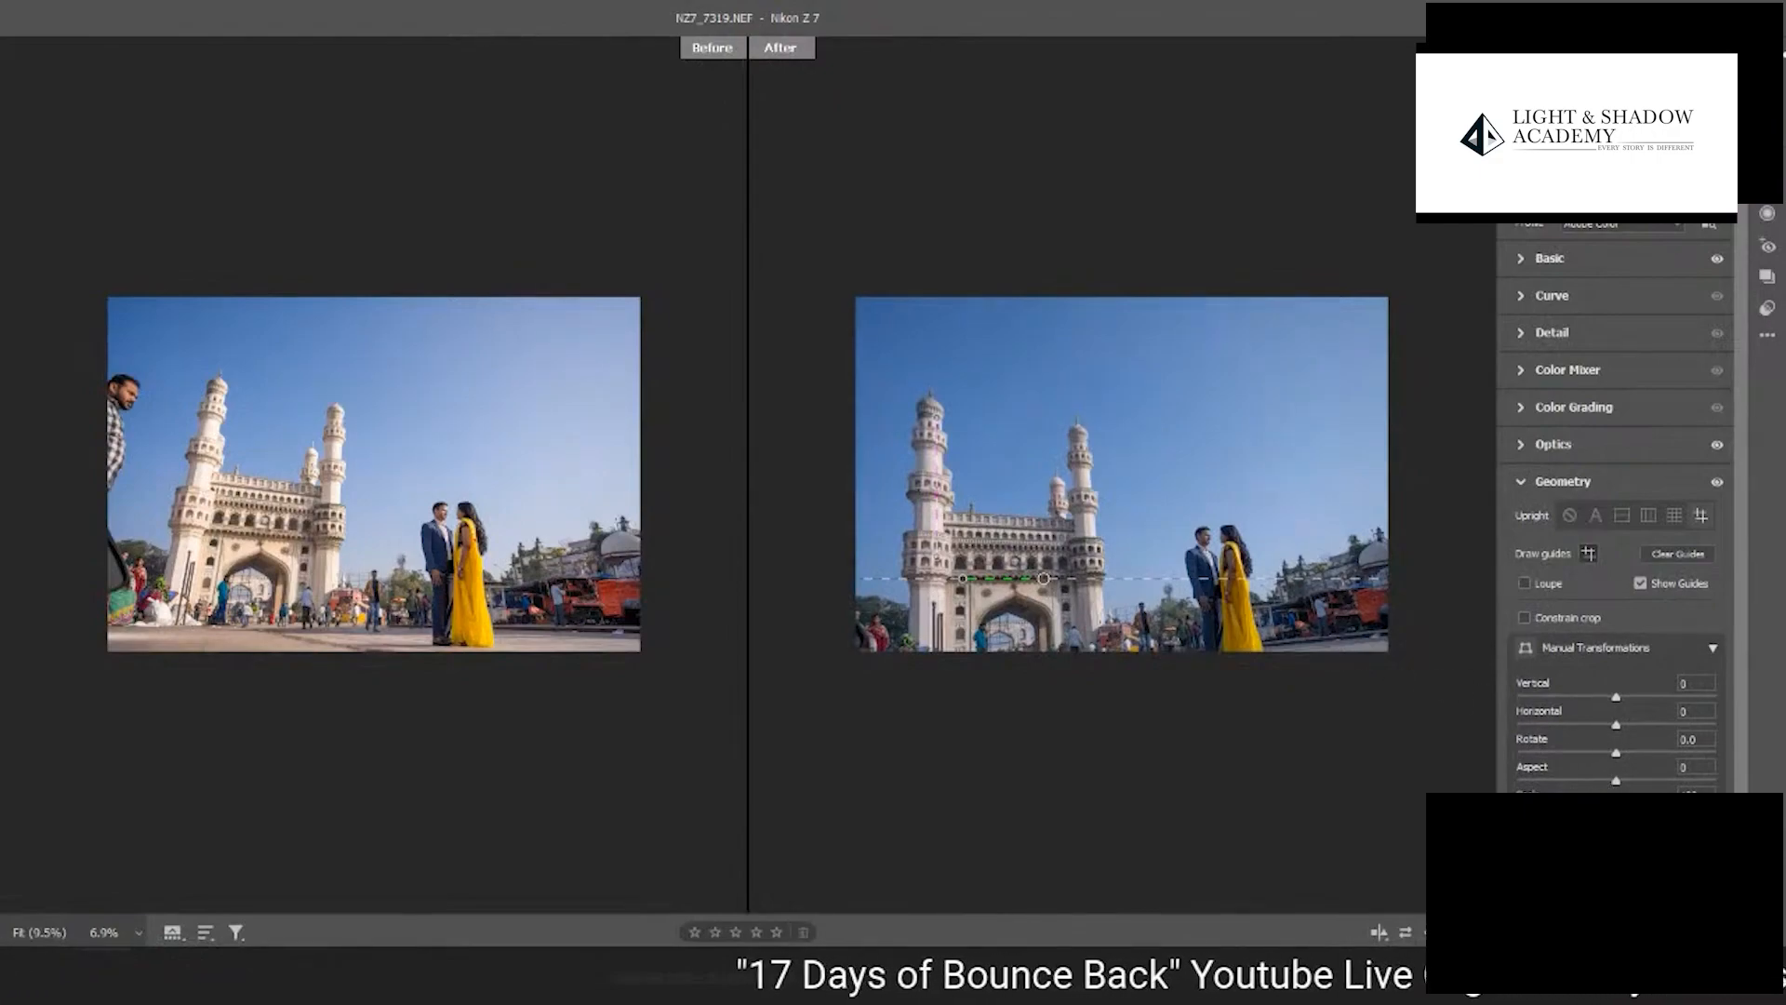
left_click_drag(1616, 809, 1598, 808)
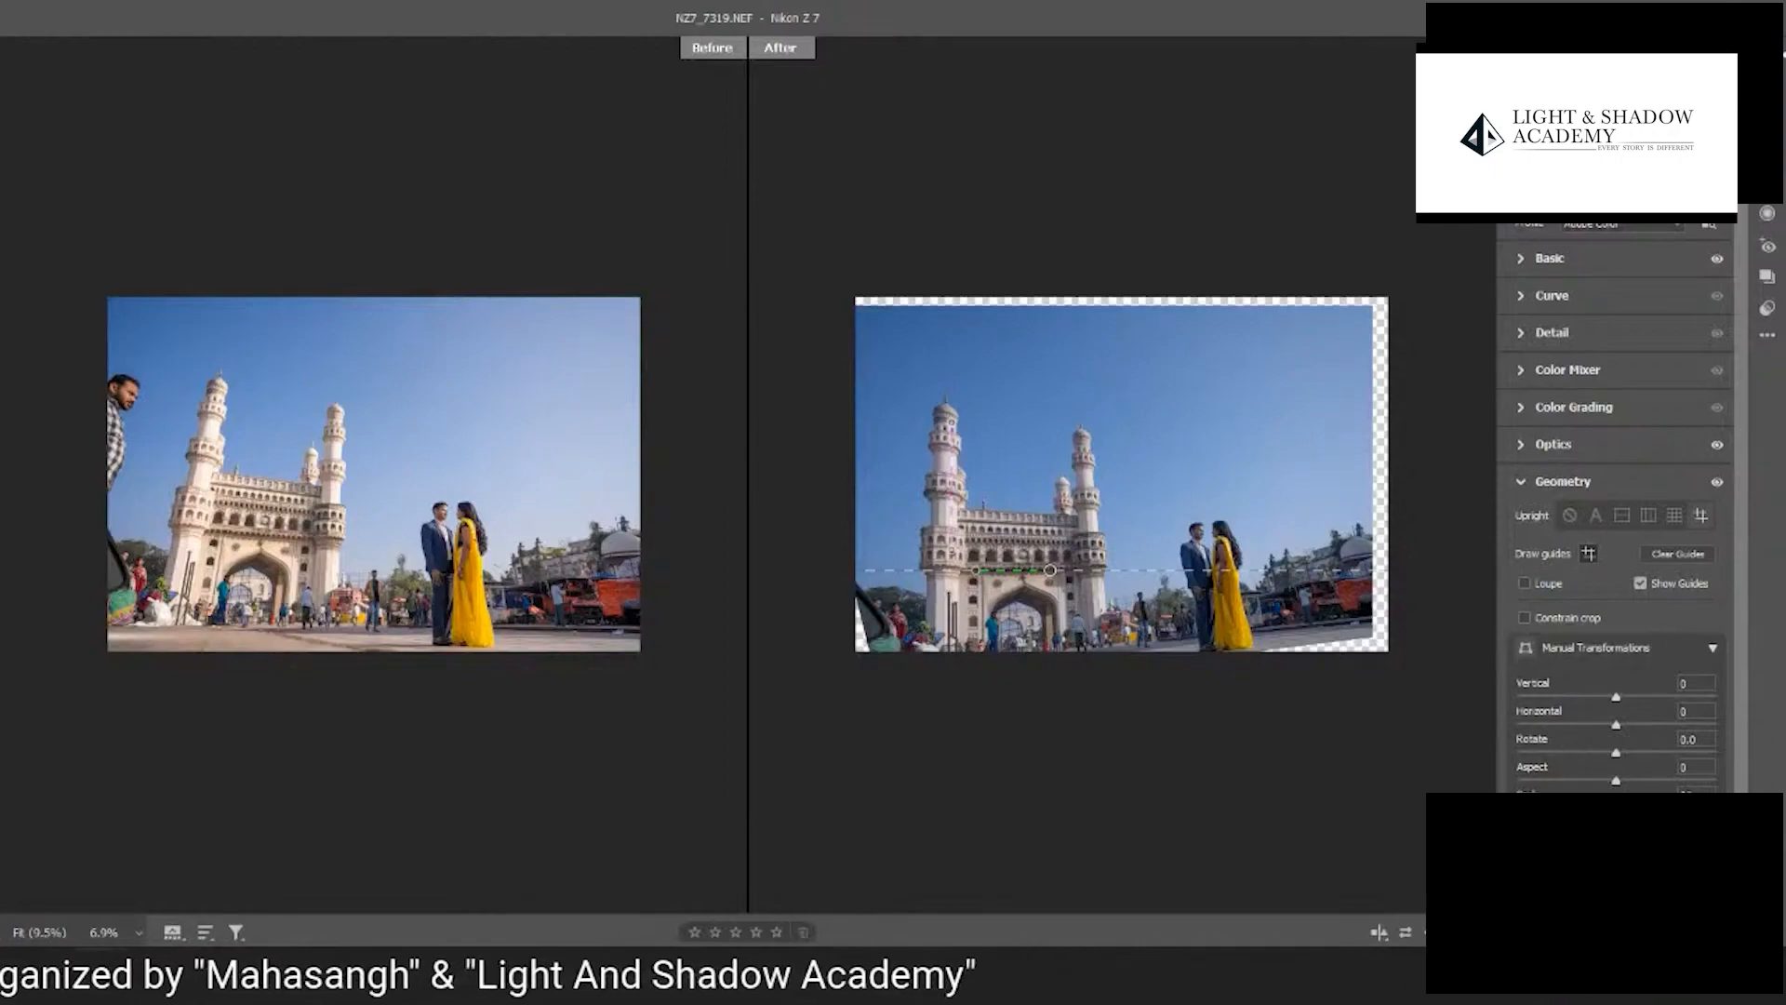
left_click_drag(1049, 570, 1056, 562)
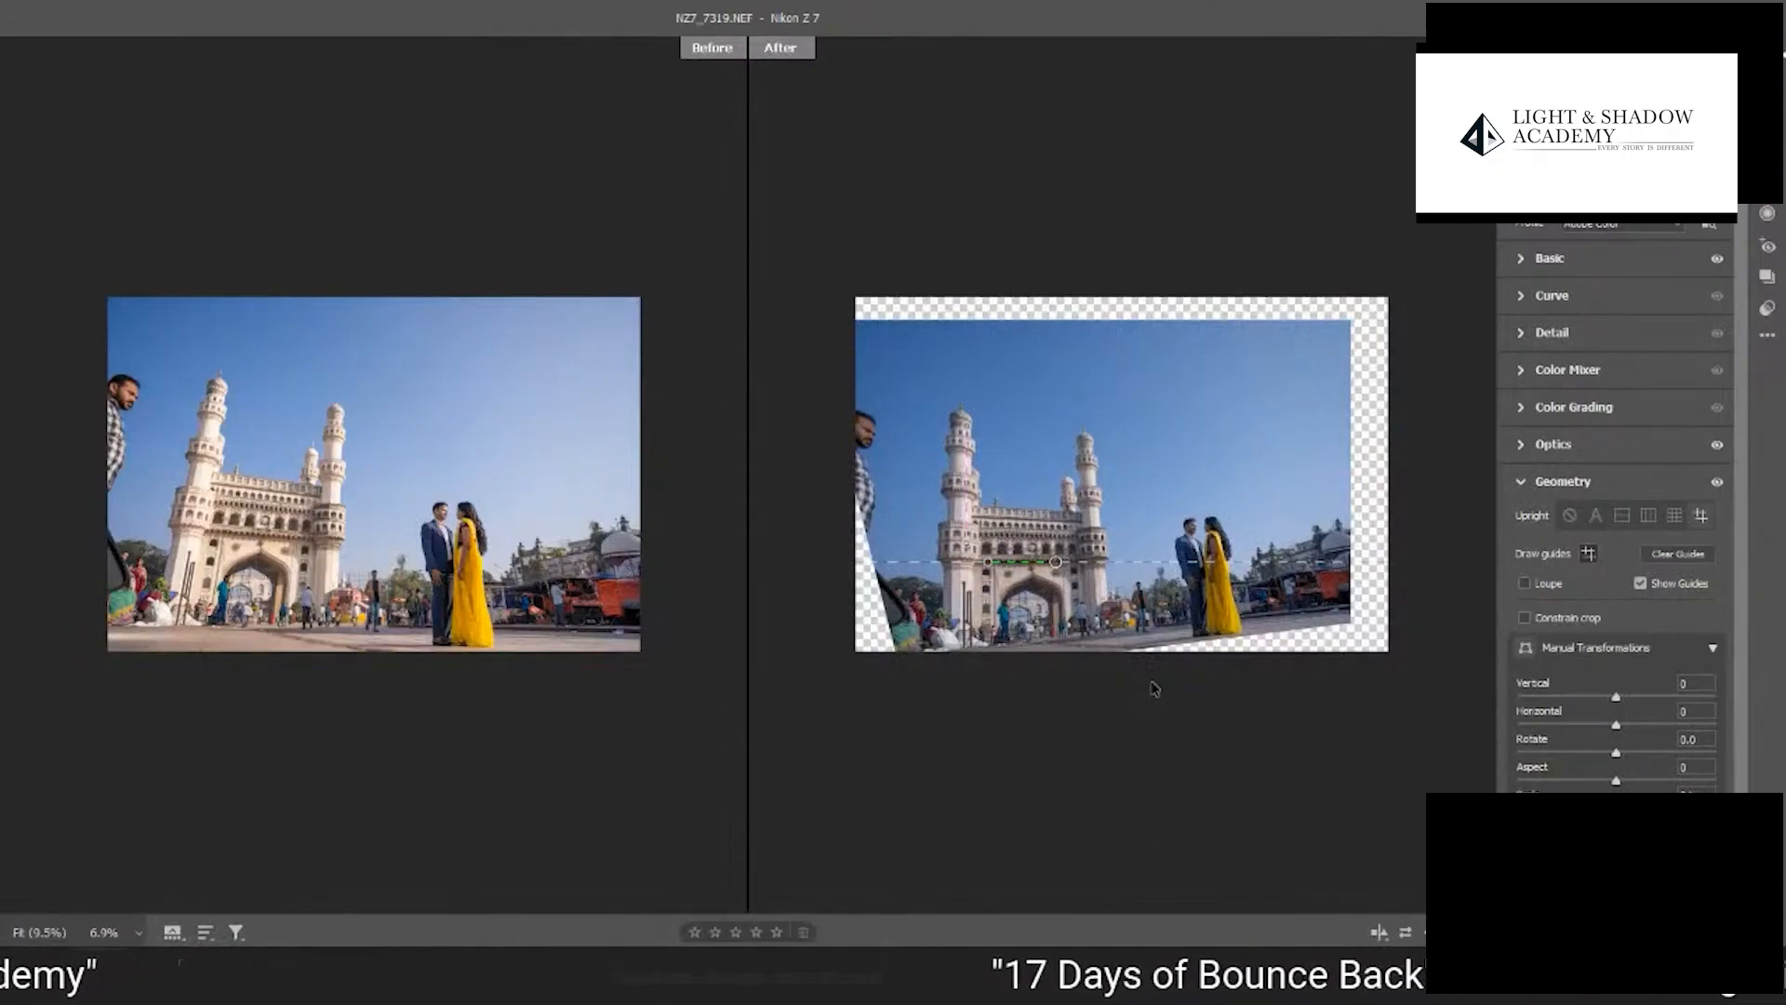
left_click(1570, 516)
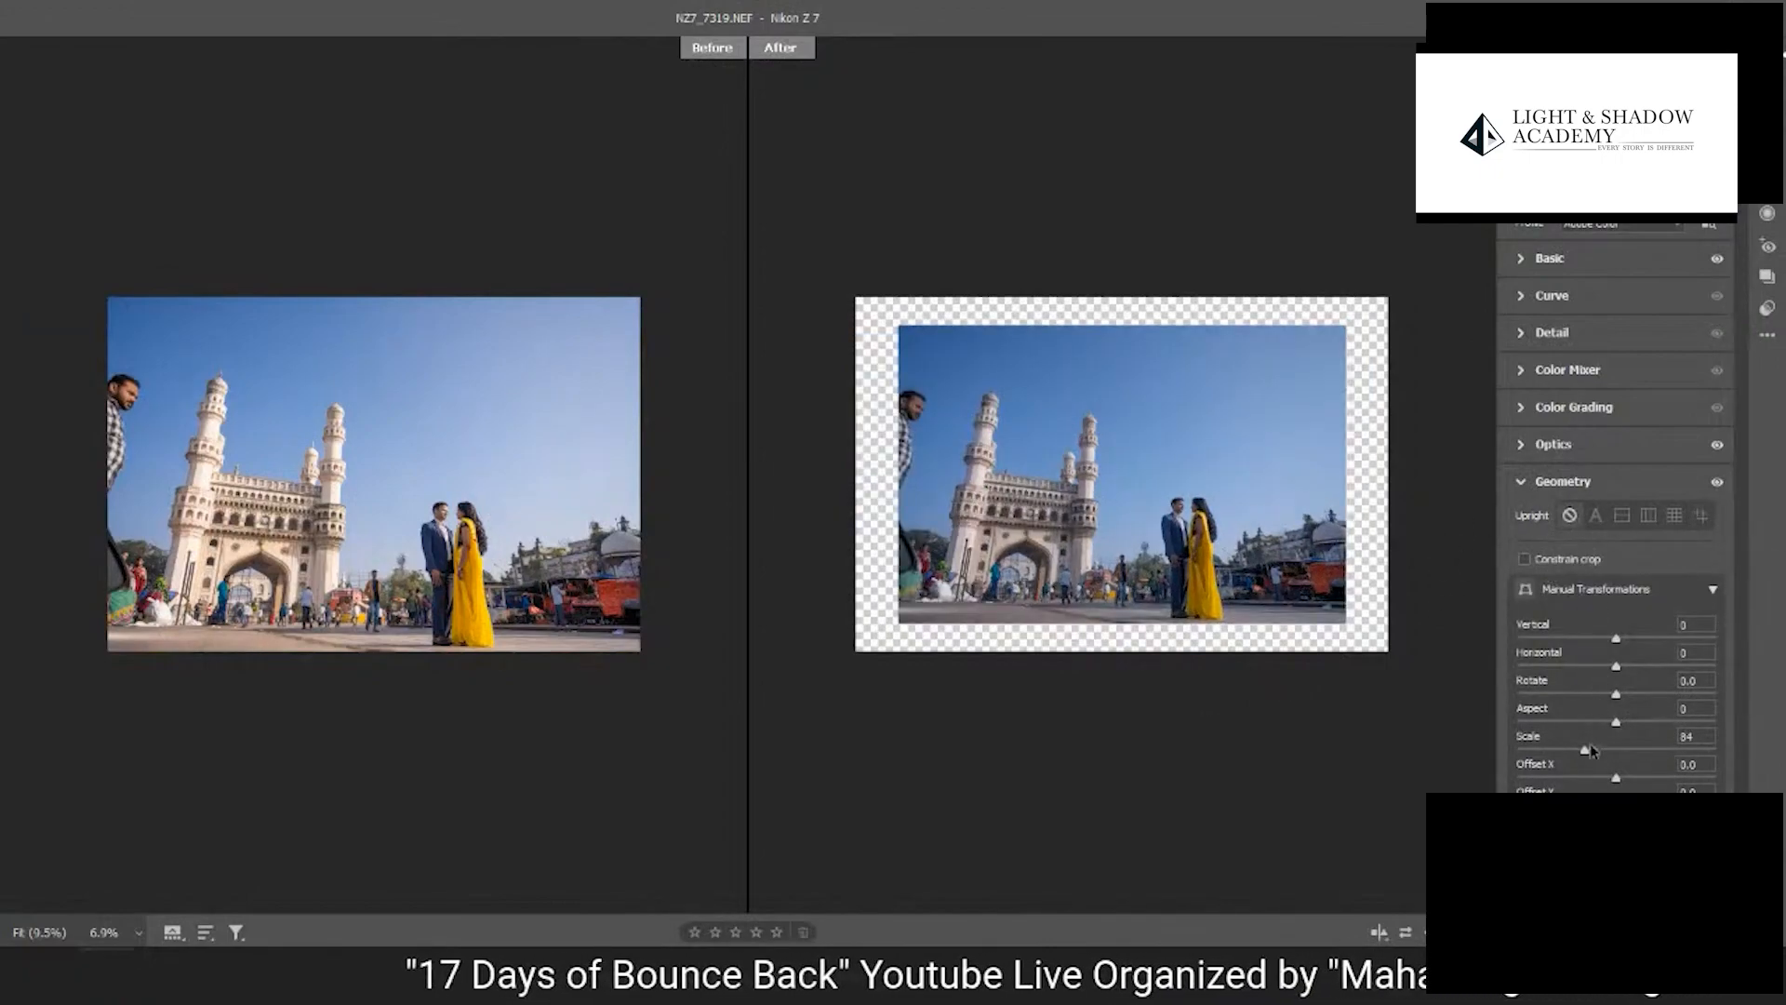
- Compare the Auto Upright correction, apply the Vertical one instead, and set the Scale to 98
left_click_drag(1585, 750, 1625, 755)
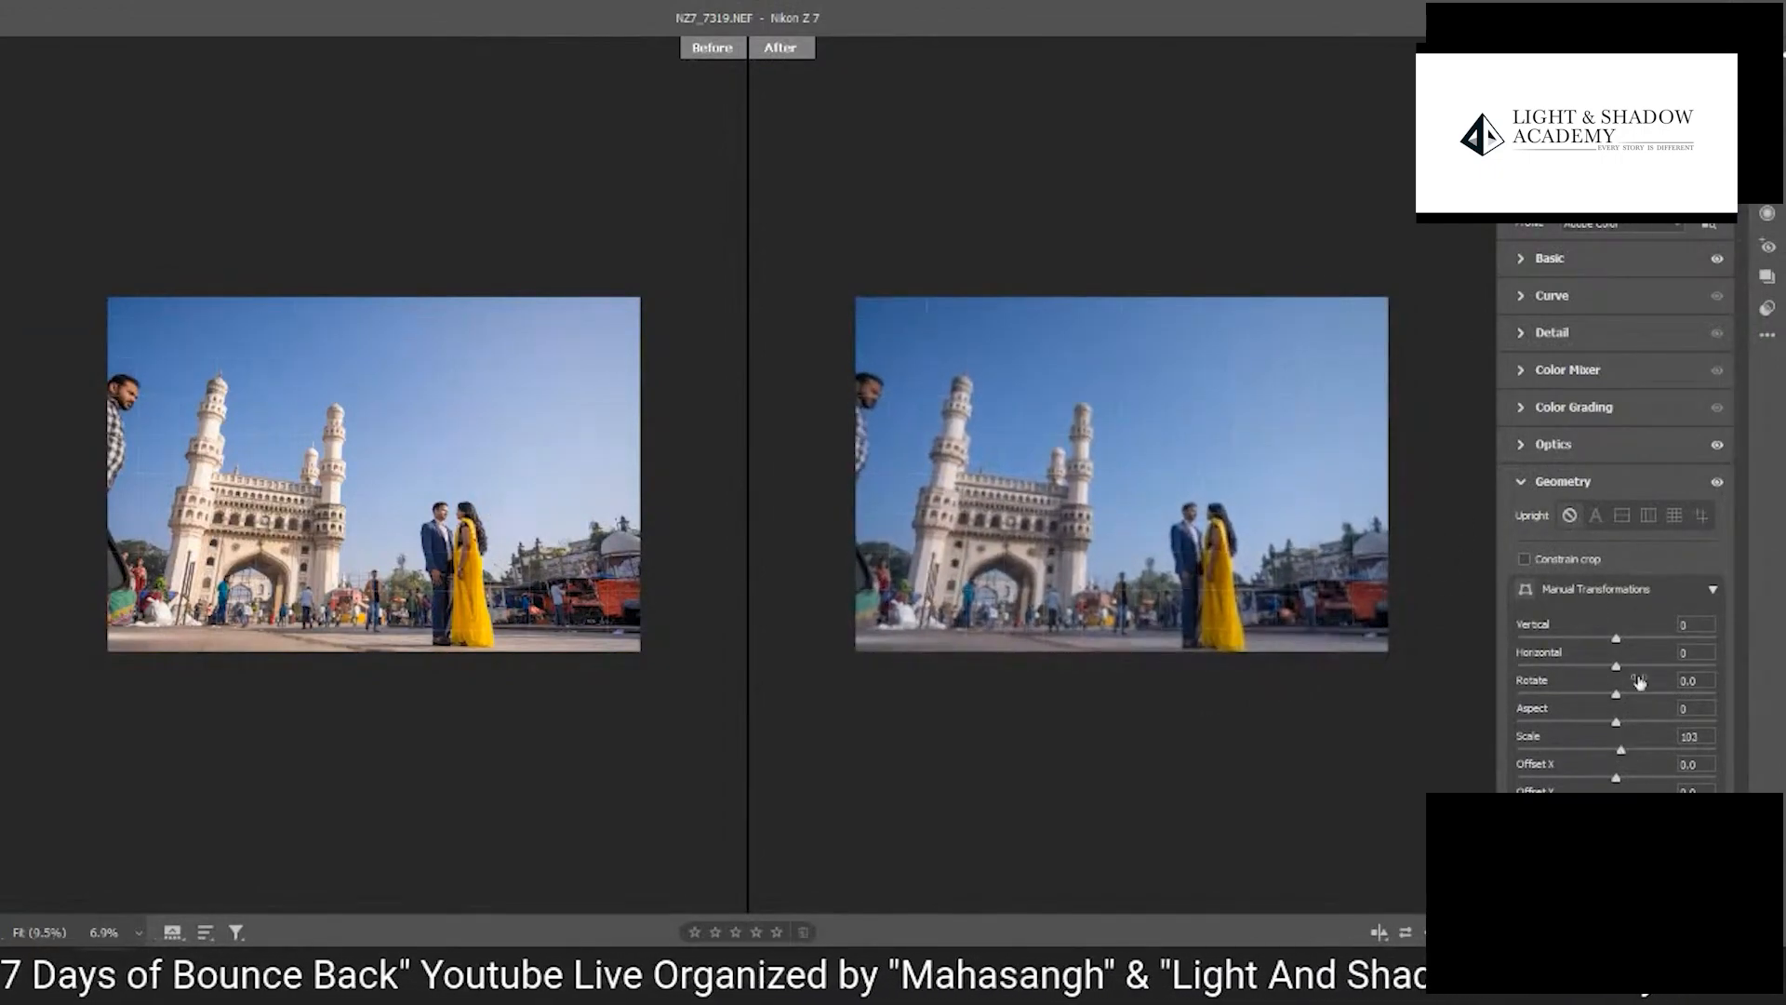
left_click(1596, 516)
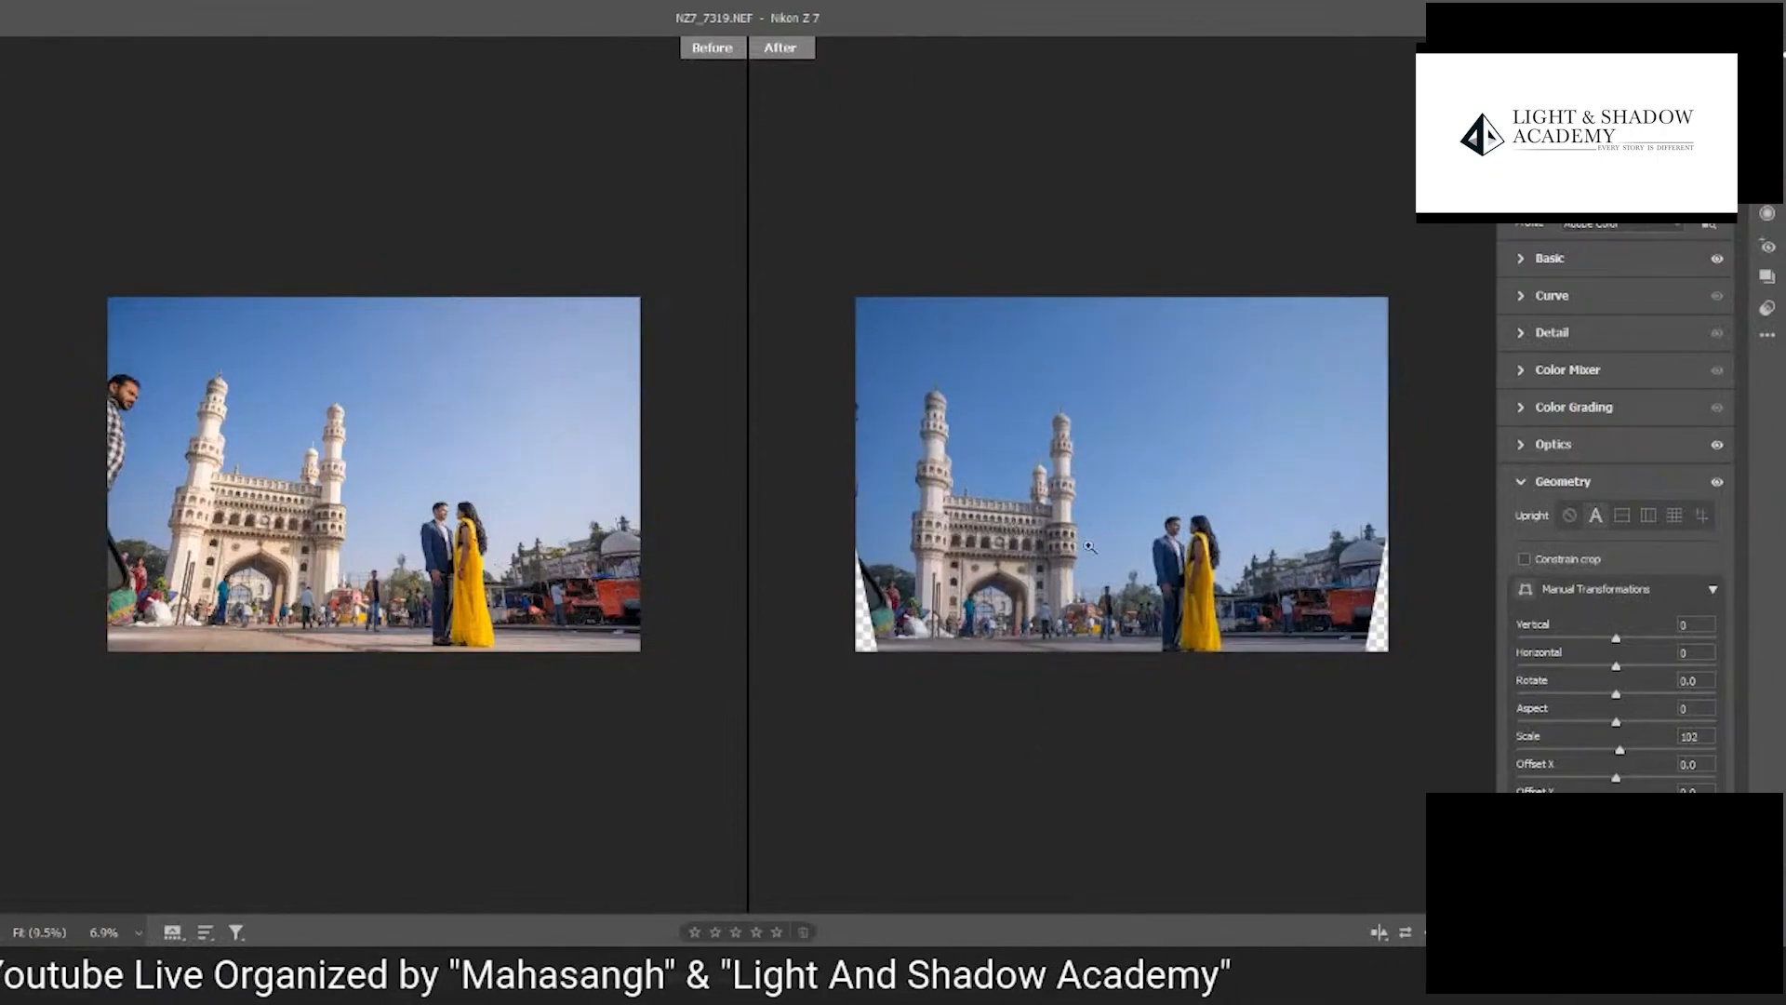
left_click(1650, 516)
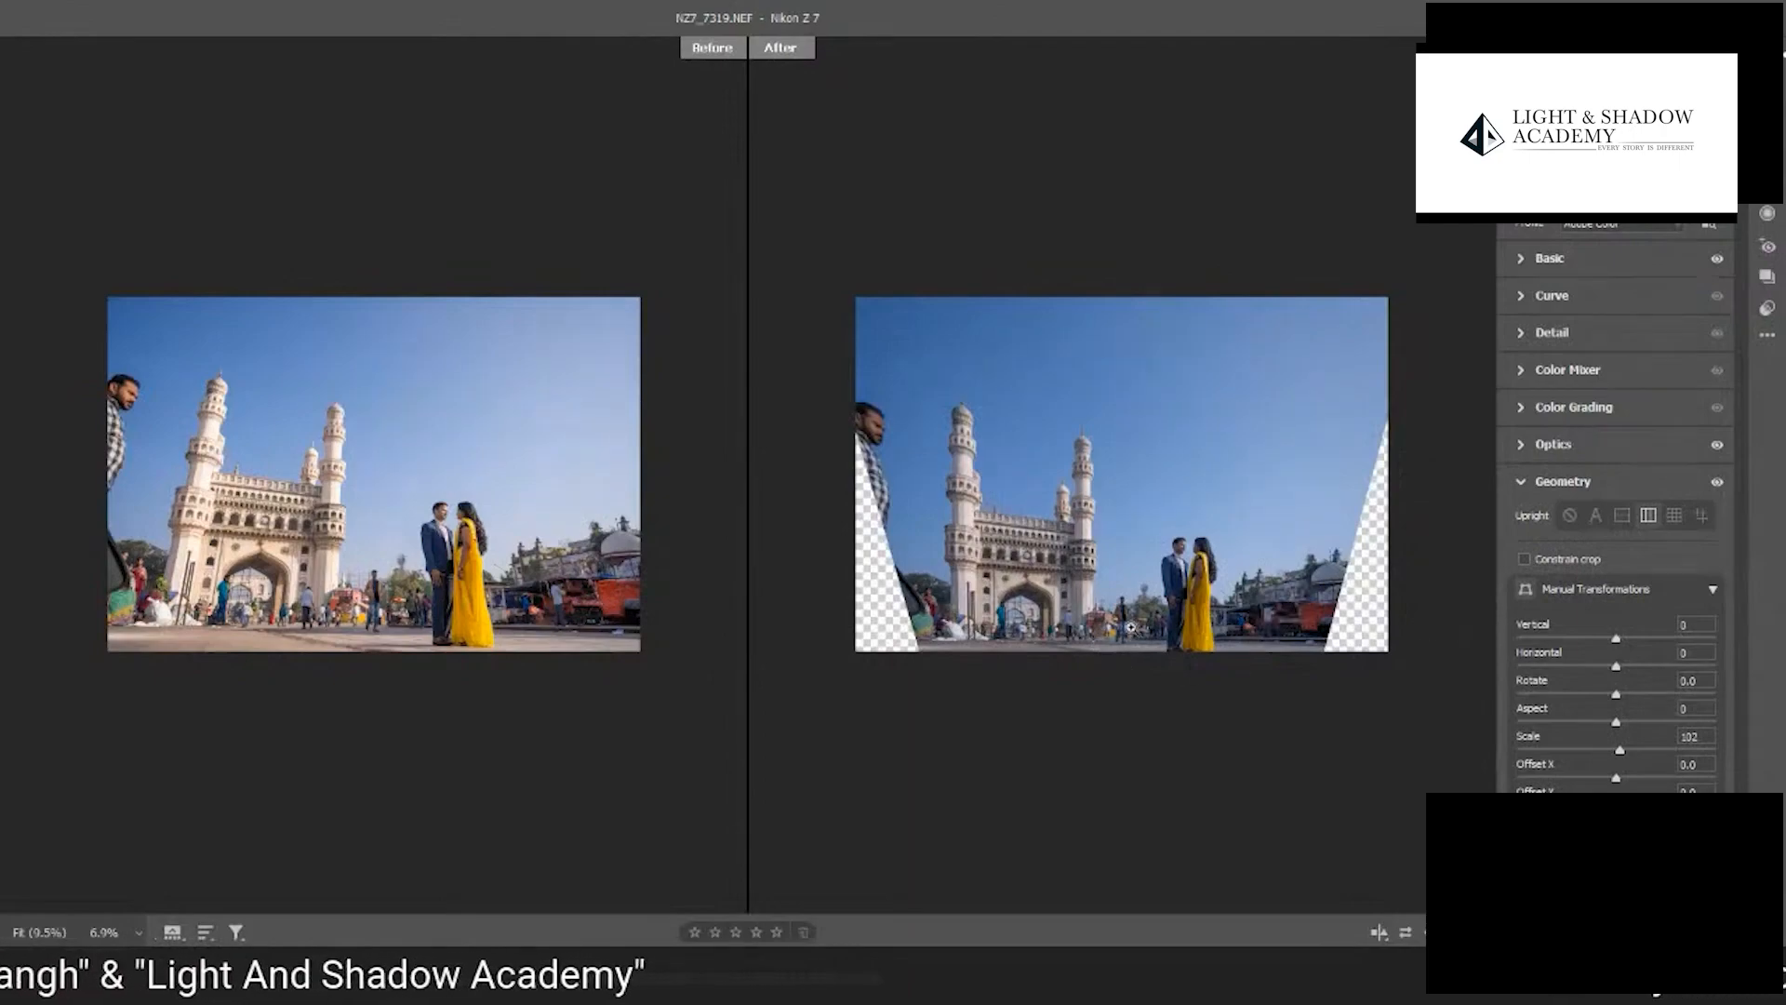
left_click_drag(1618, 751, 1612, 752)
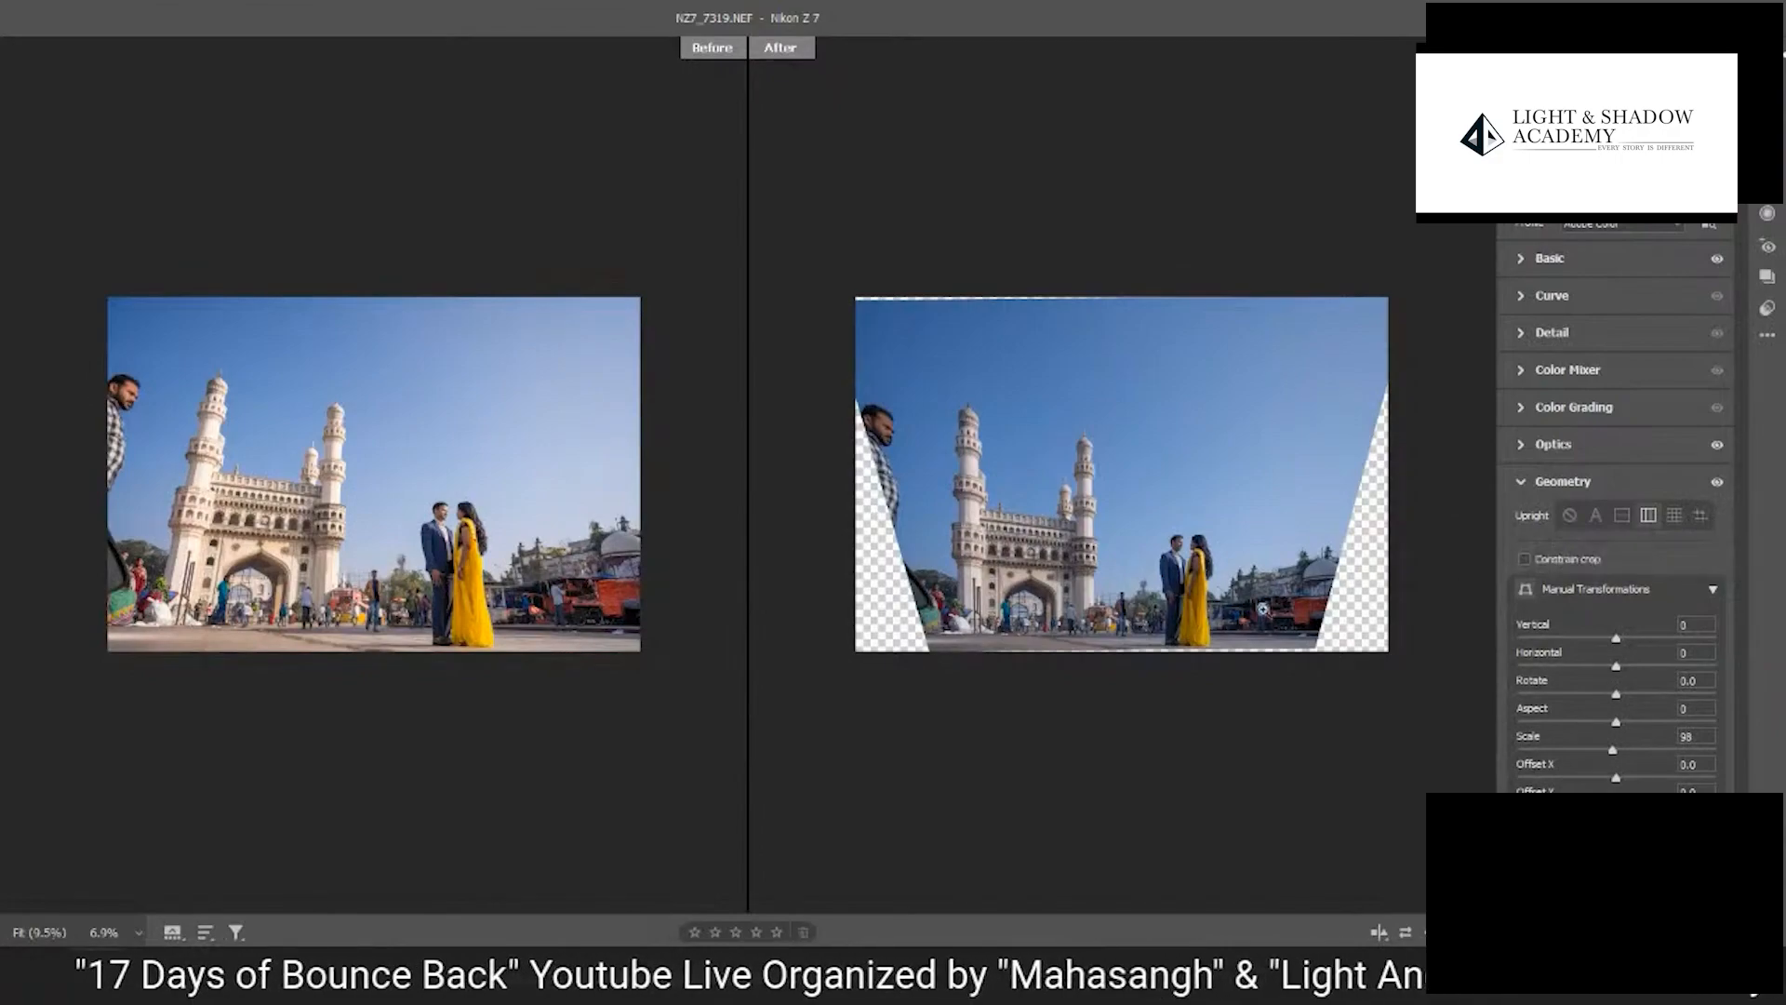
scroll(1052, 558, "up", 3)
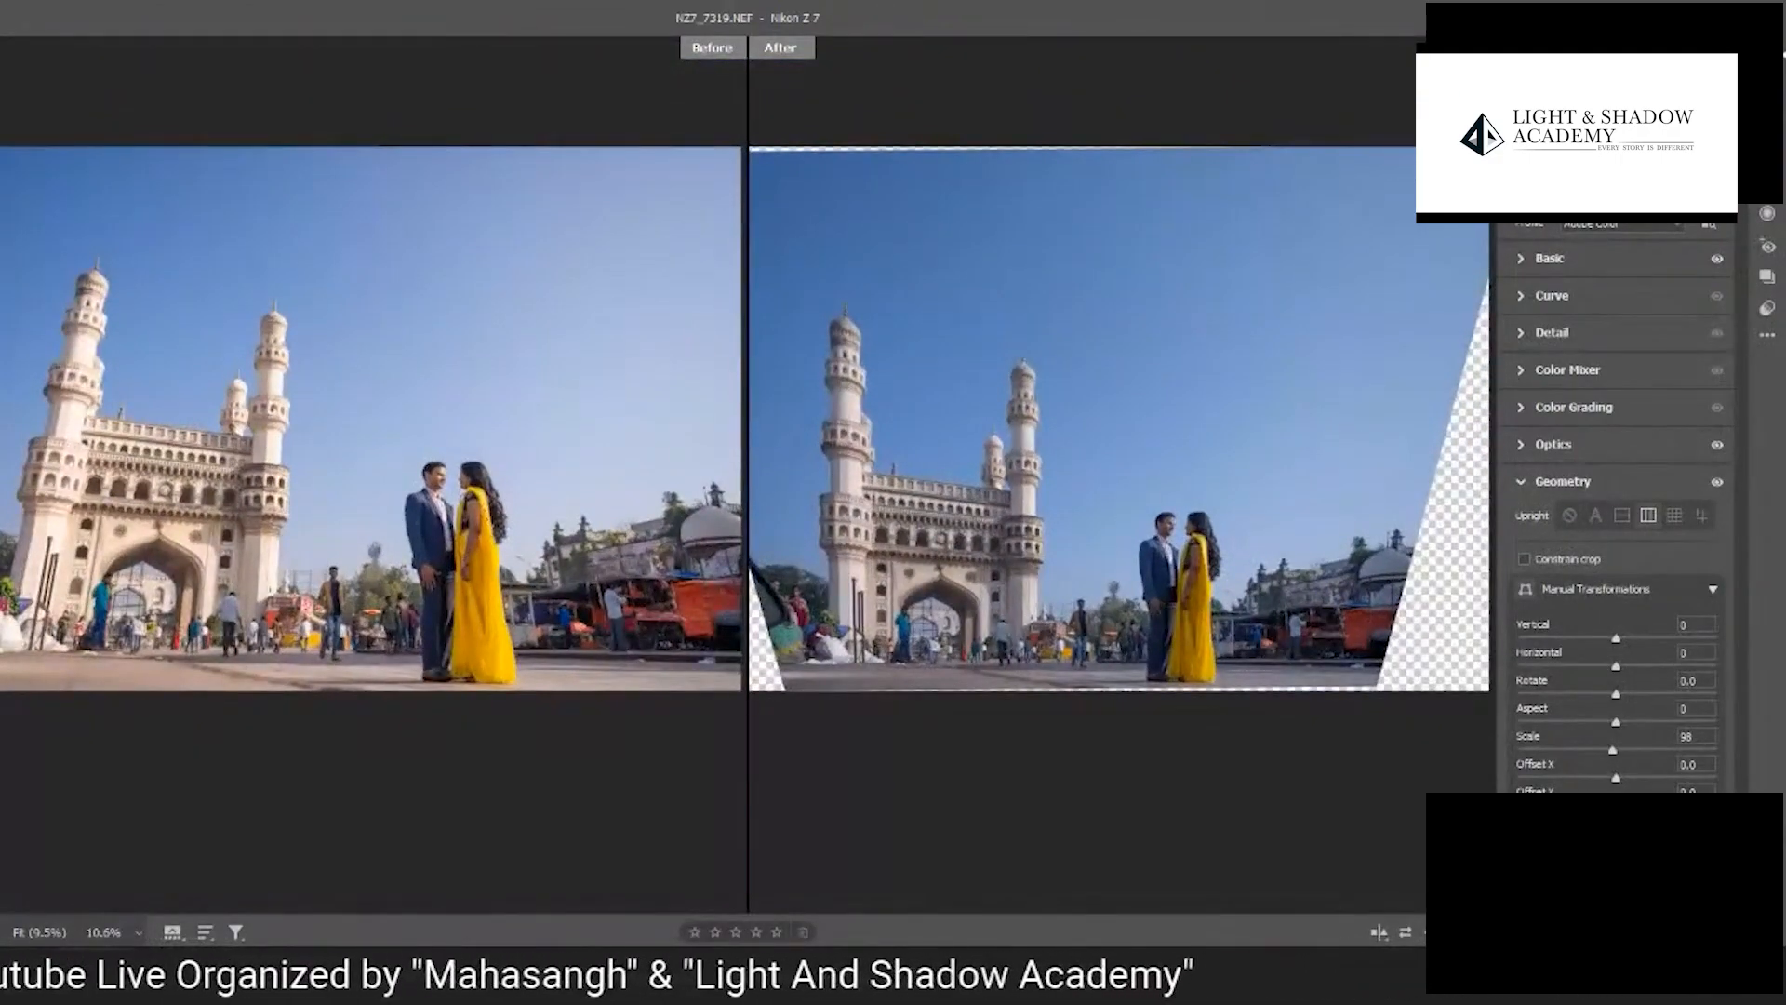
key("f")
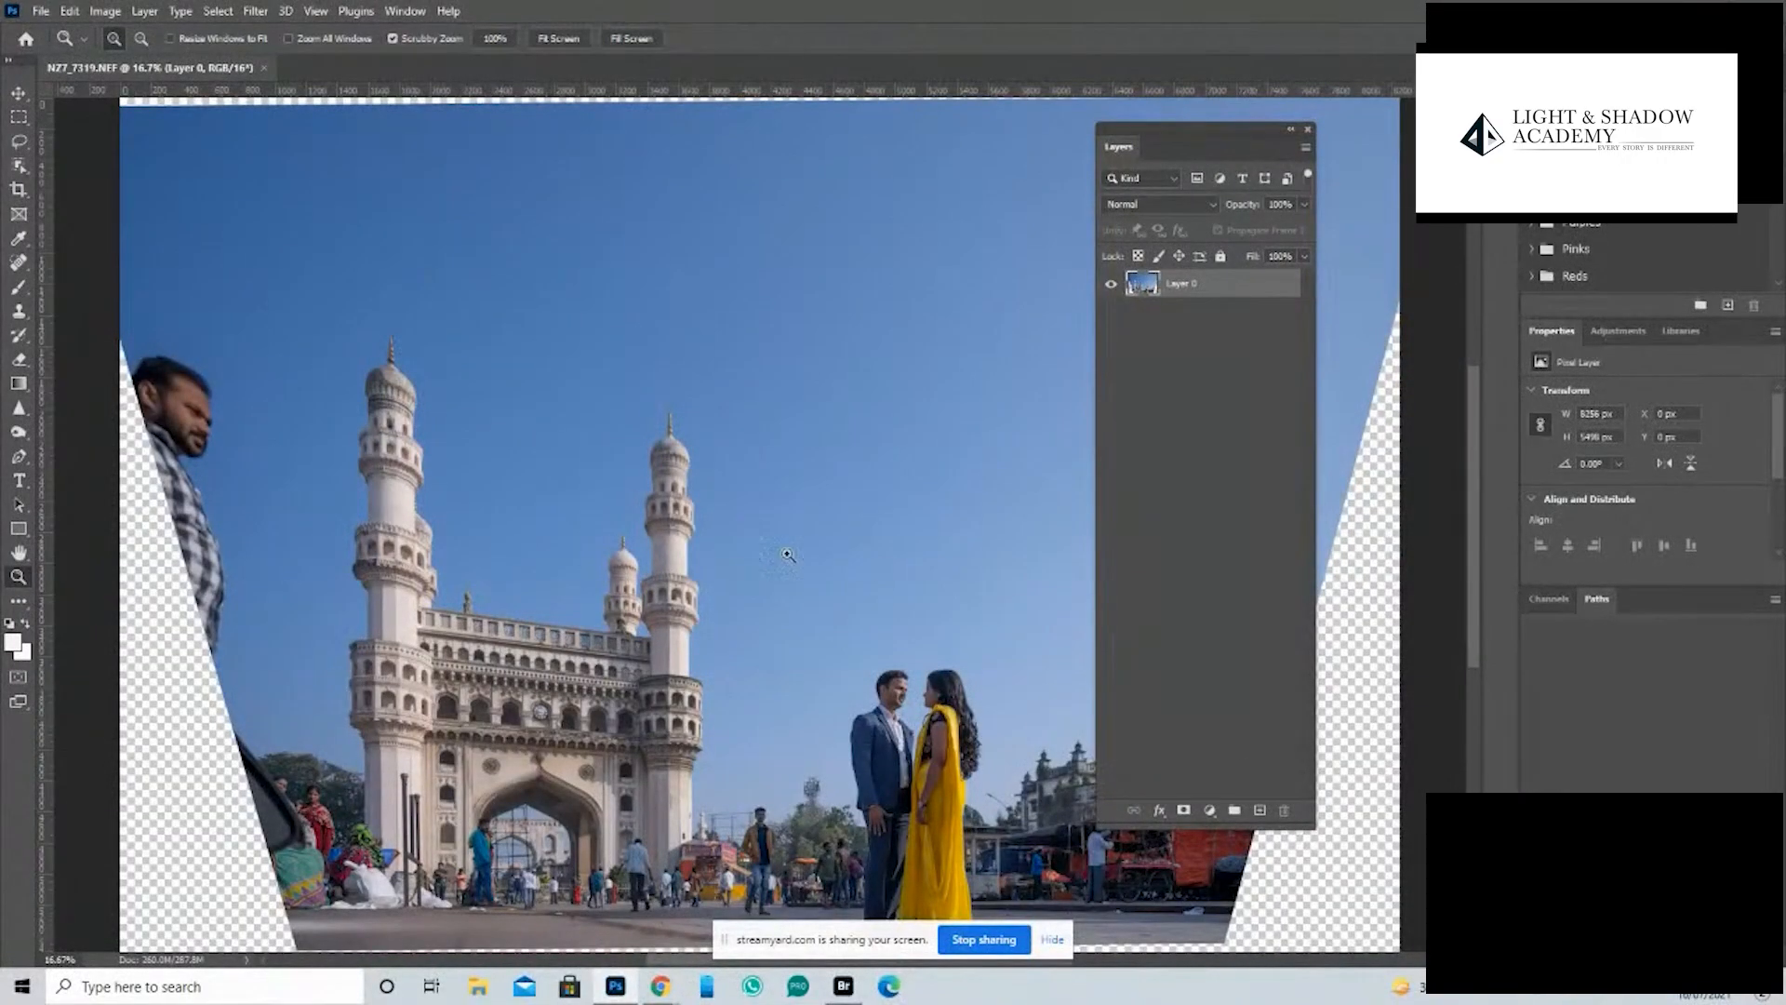
- Enlarge the photo layer with Free Transform to about 8543 by 5689 px, extending it past the canvas's upper corners
left_click(751, 533)
key("ctrl+minus")
key("ctrl+minus")
key("ctrl+minus")
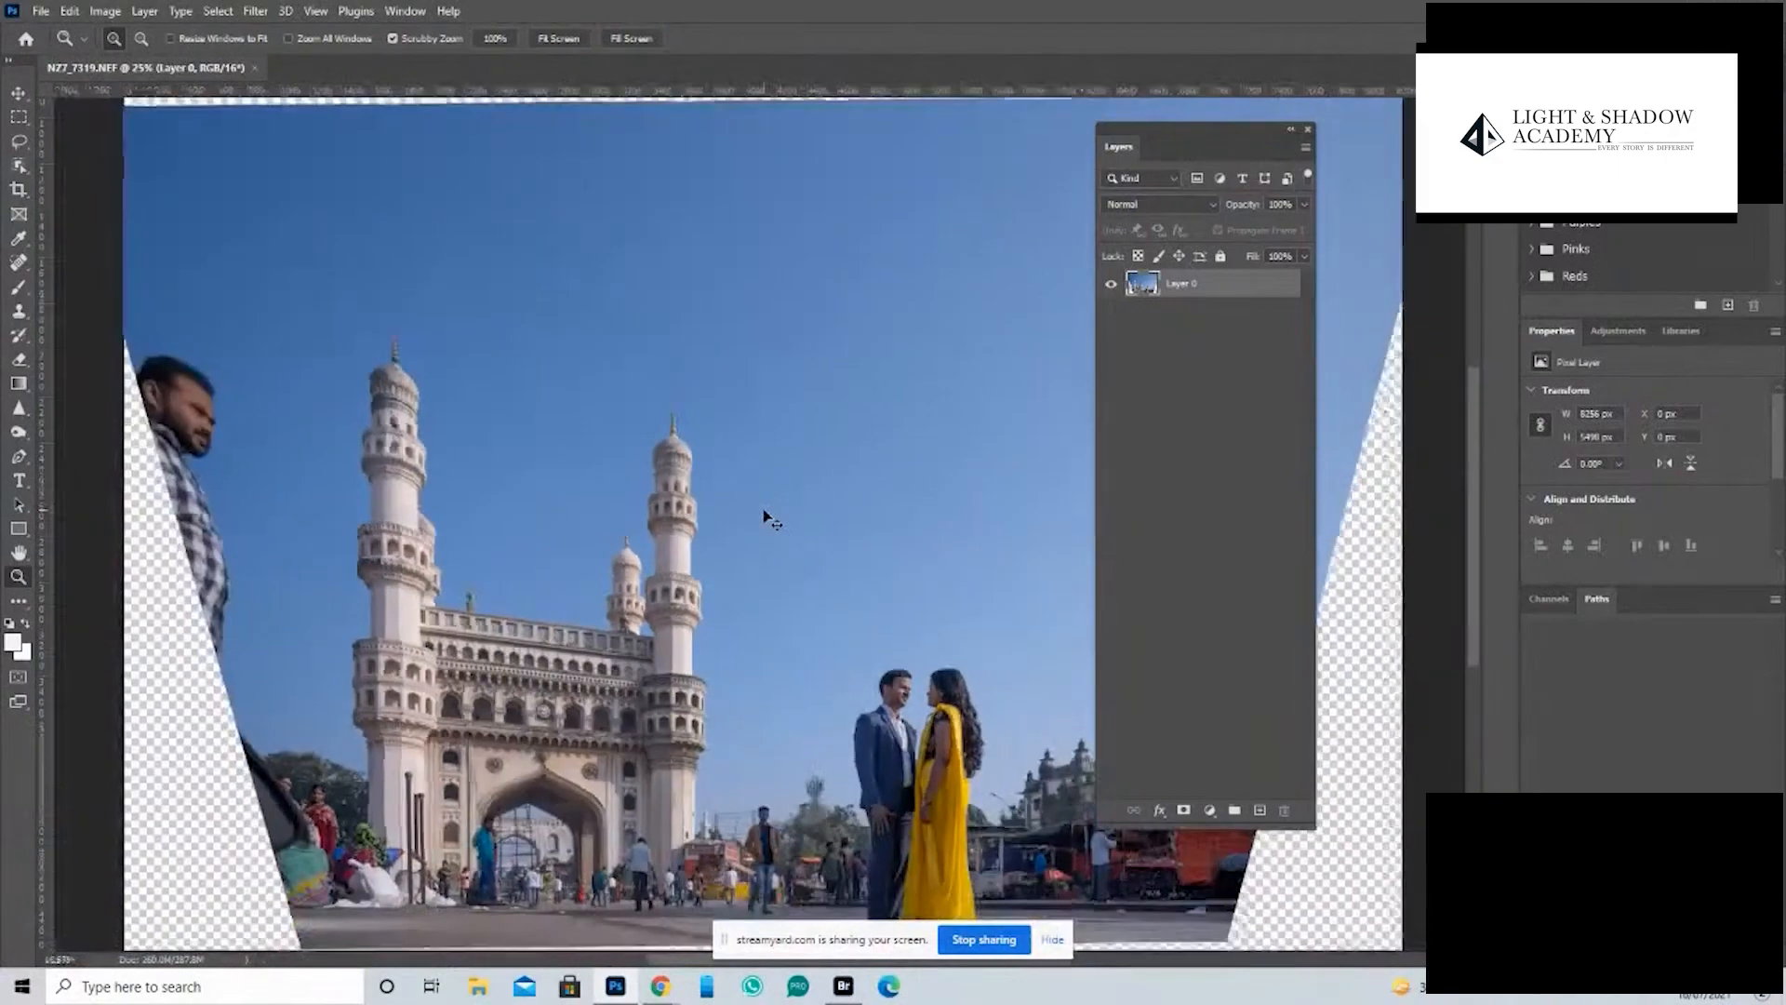
key("ctrl+plus")
key("Tab")
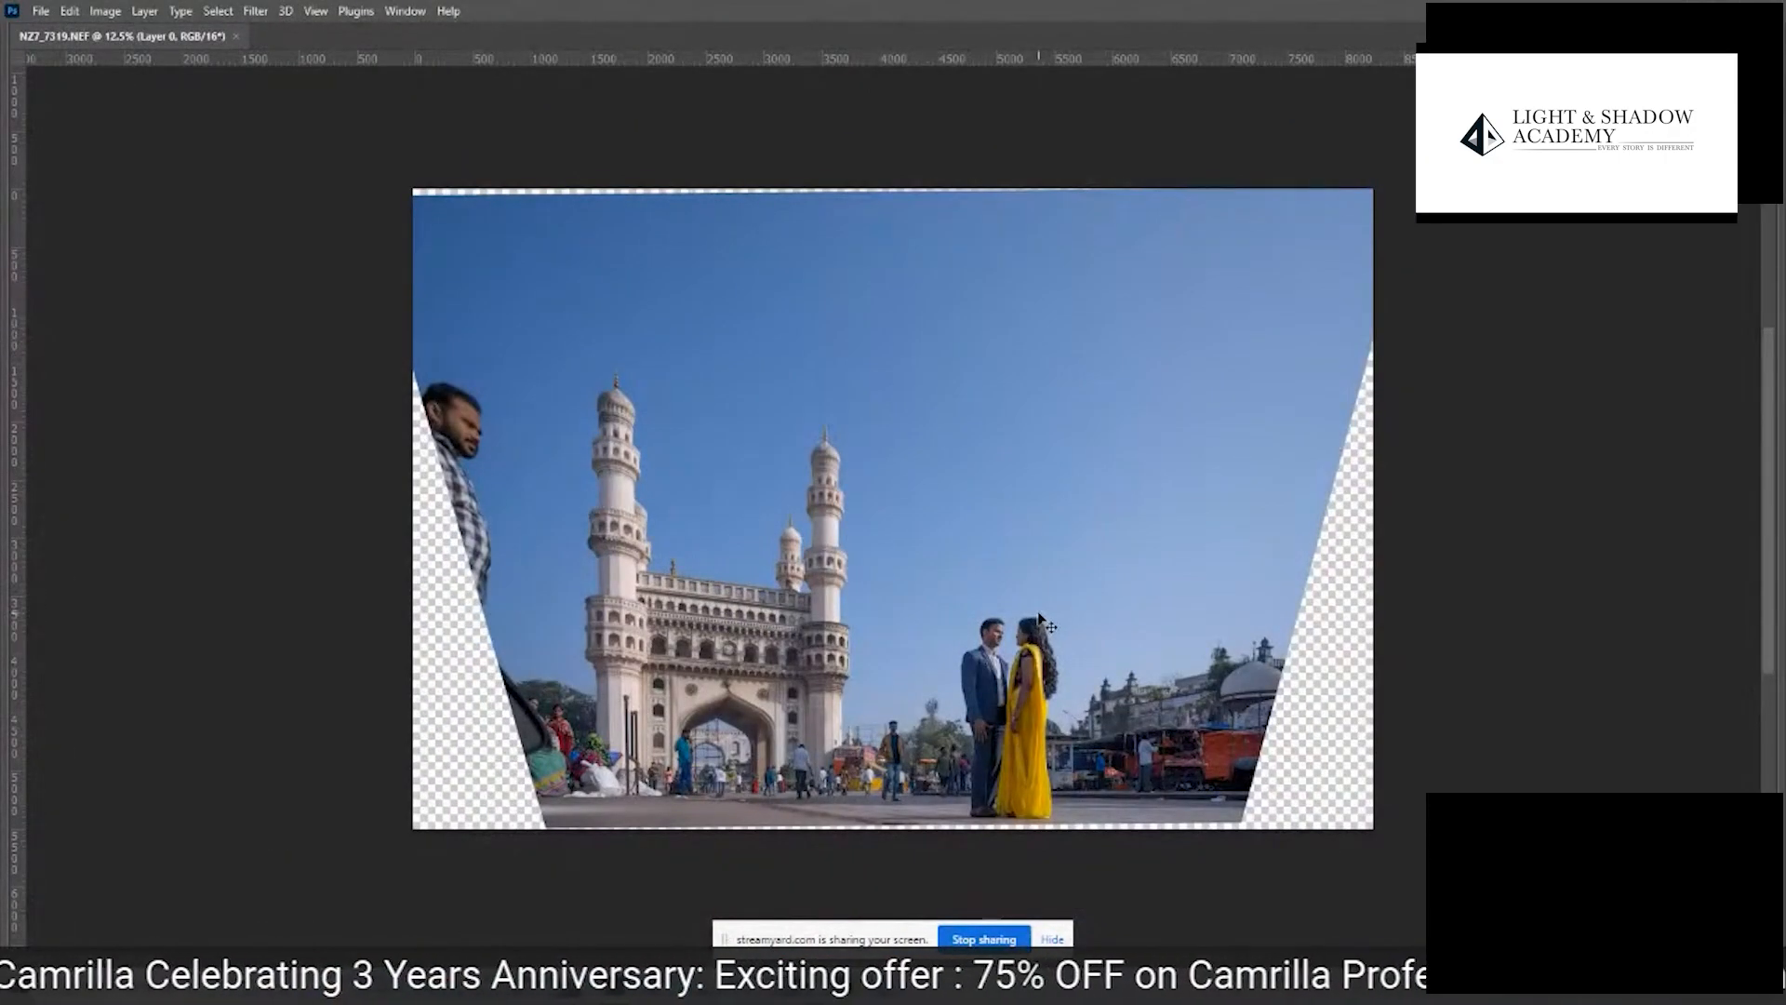
key("ctrl+t")
left_click_drag(1372, 187, 1397, 173)
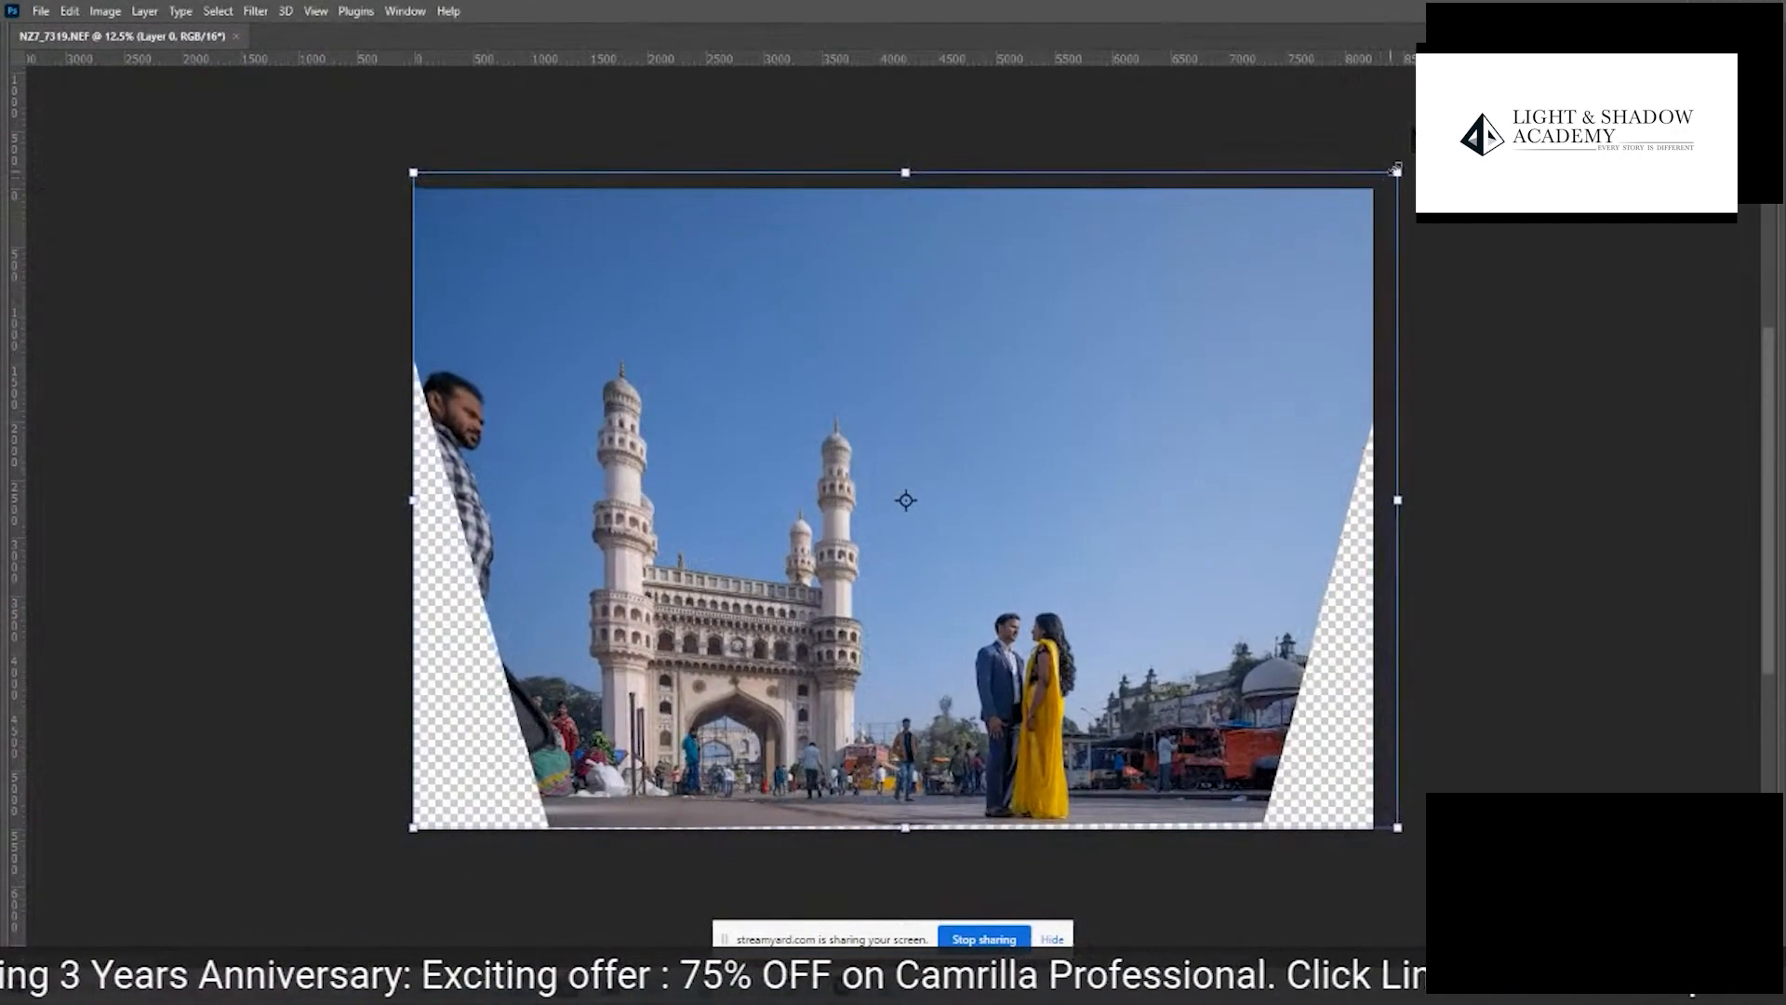
left_click_drag(414, 174, 405, 169)
key("Return")
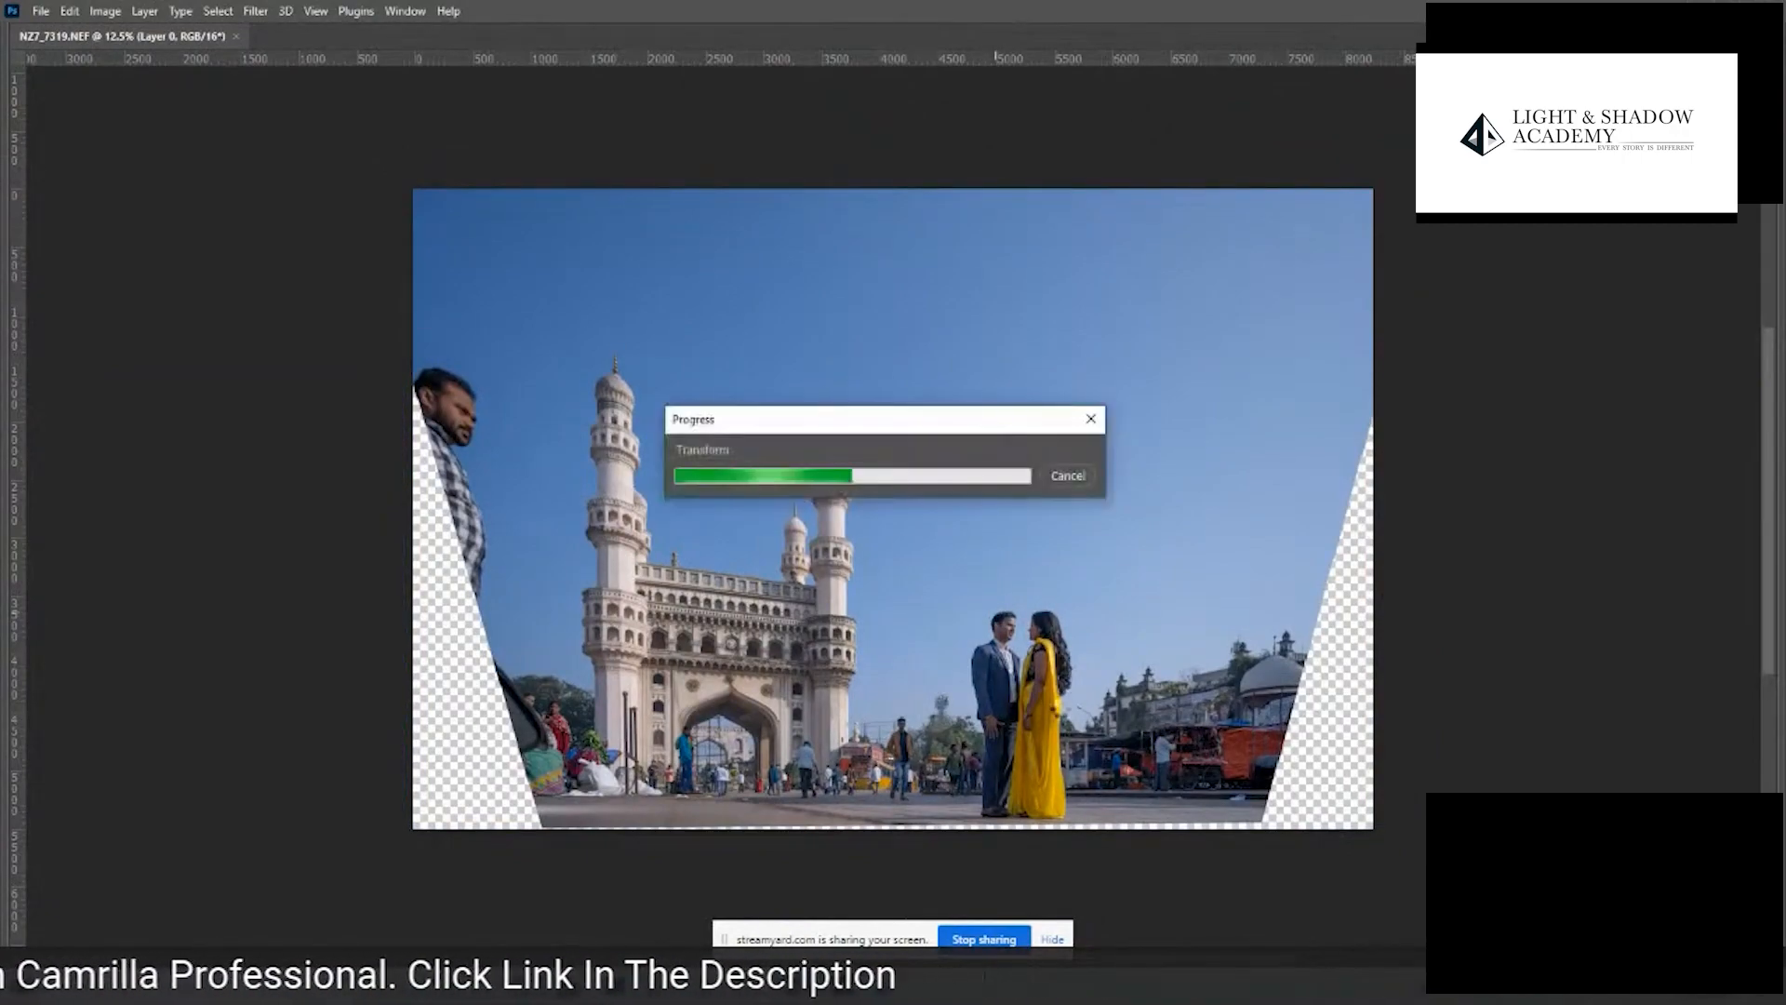
- Add a Brightness/Contrast adjustment layer with Brightness about 50 and Contrast about 13, and compare the couple with it hidden and shown
left_click_drag(1033, 769, 1100, 824)
left_click_drag(1043, 490, 1127, 568)
left_click_drag(1043, 475, 700, 516)
key("Tab")
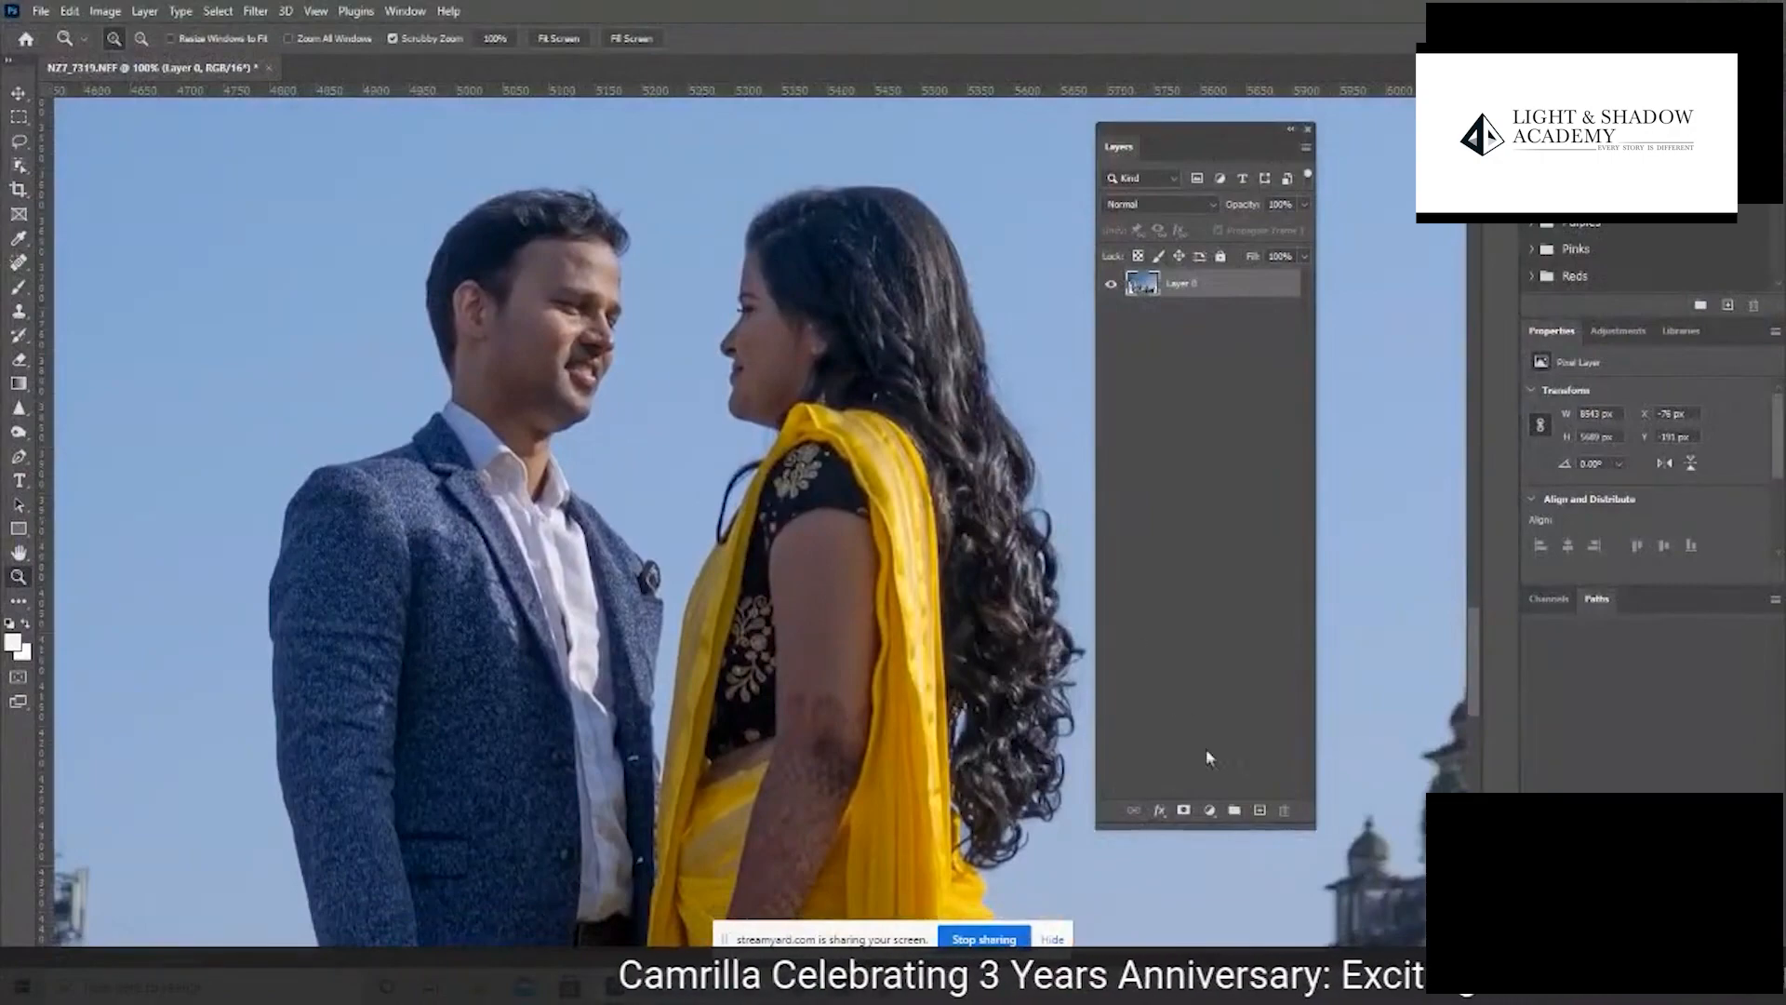
left_click(1208, 813)
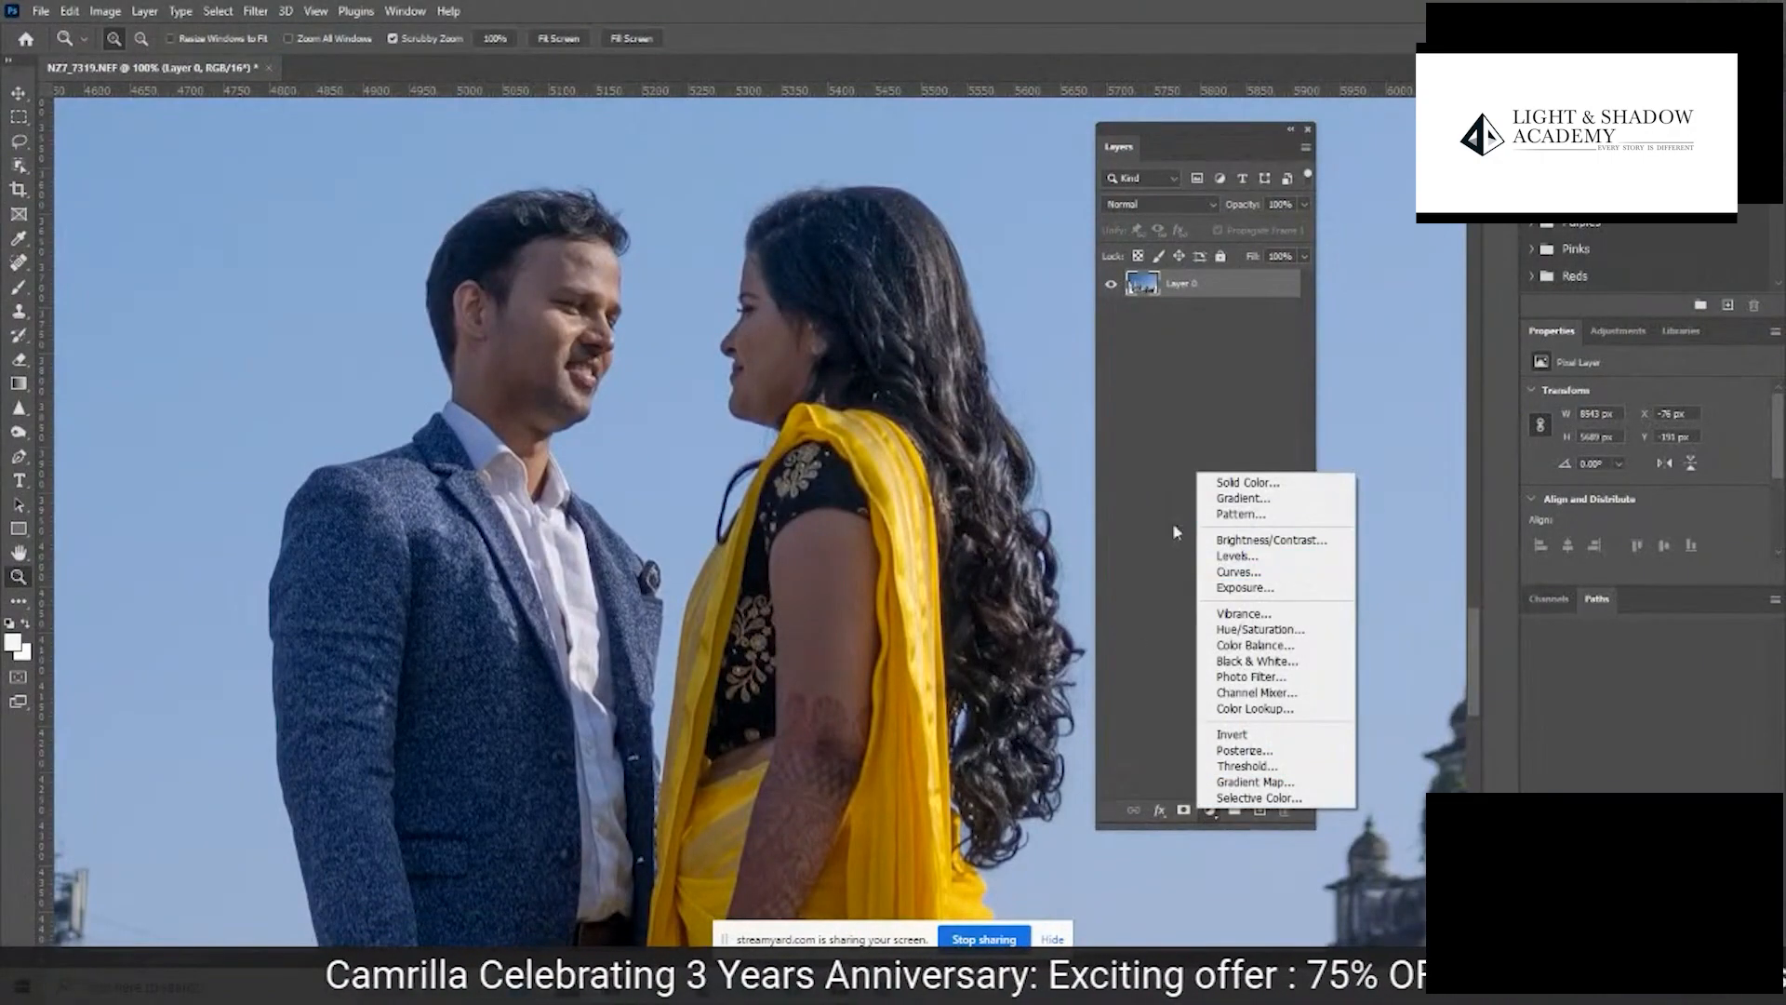
left_click(1293, 541)
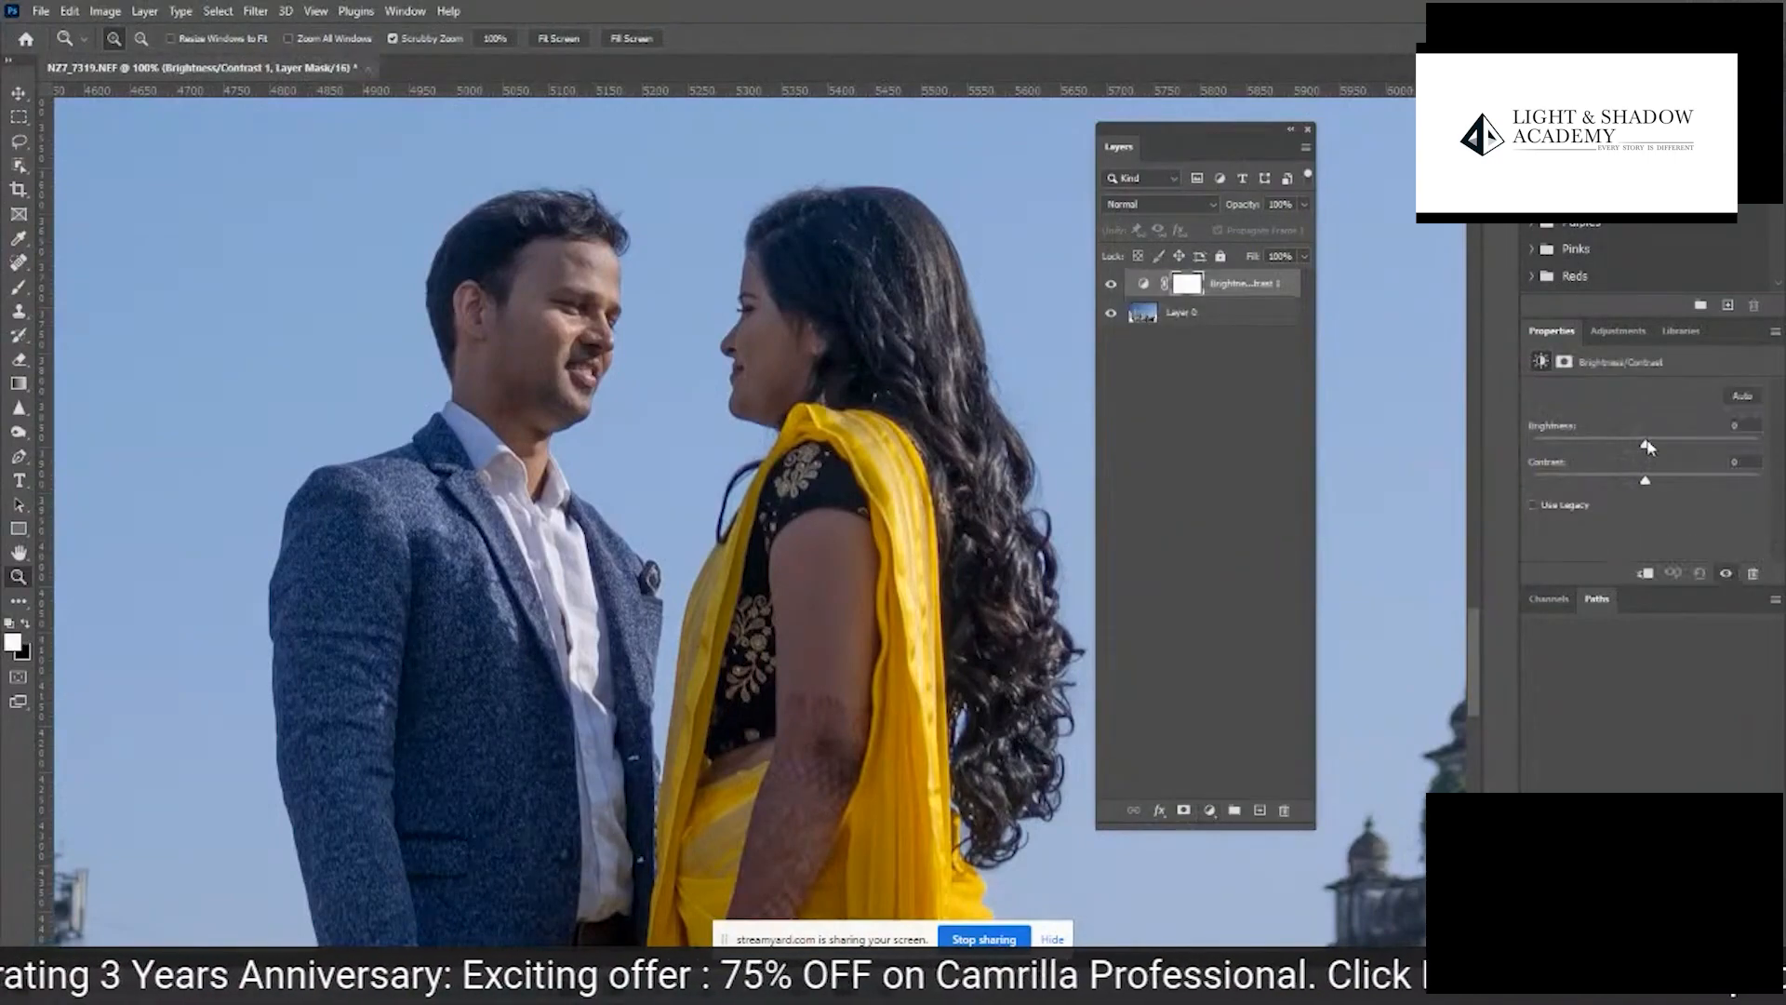
left_click_drag(1652, 448, 1684, 448)
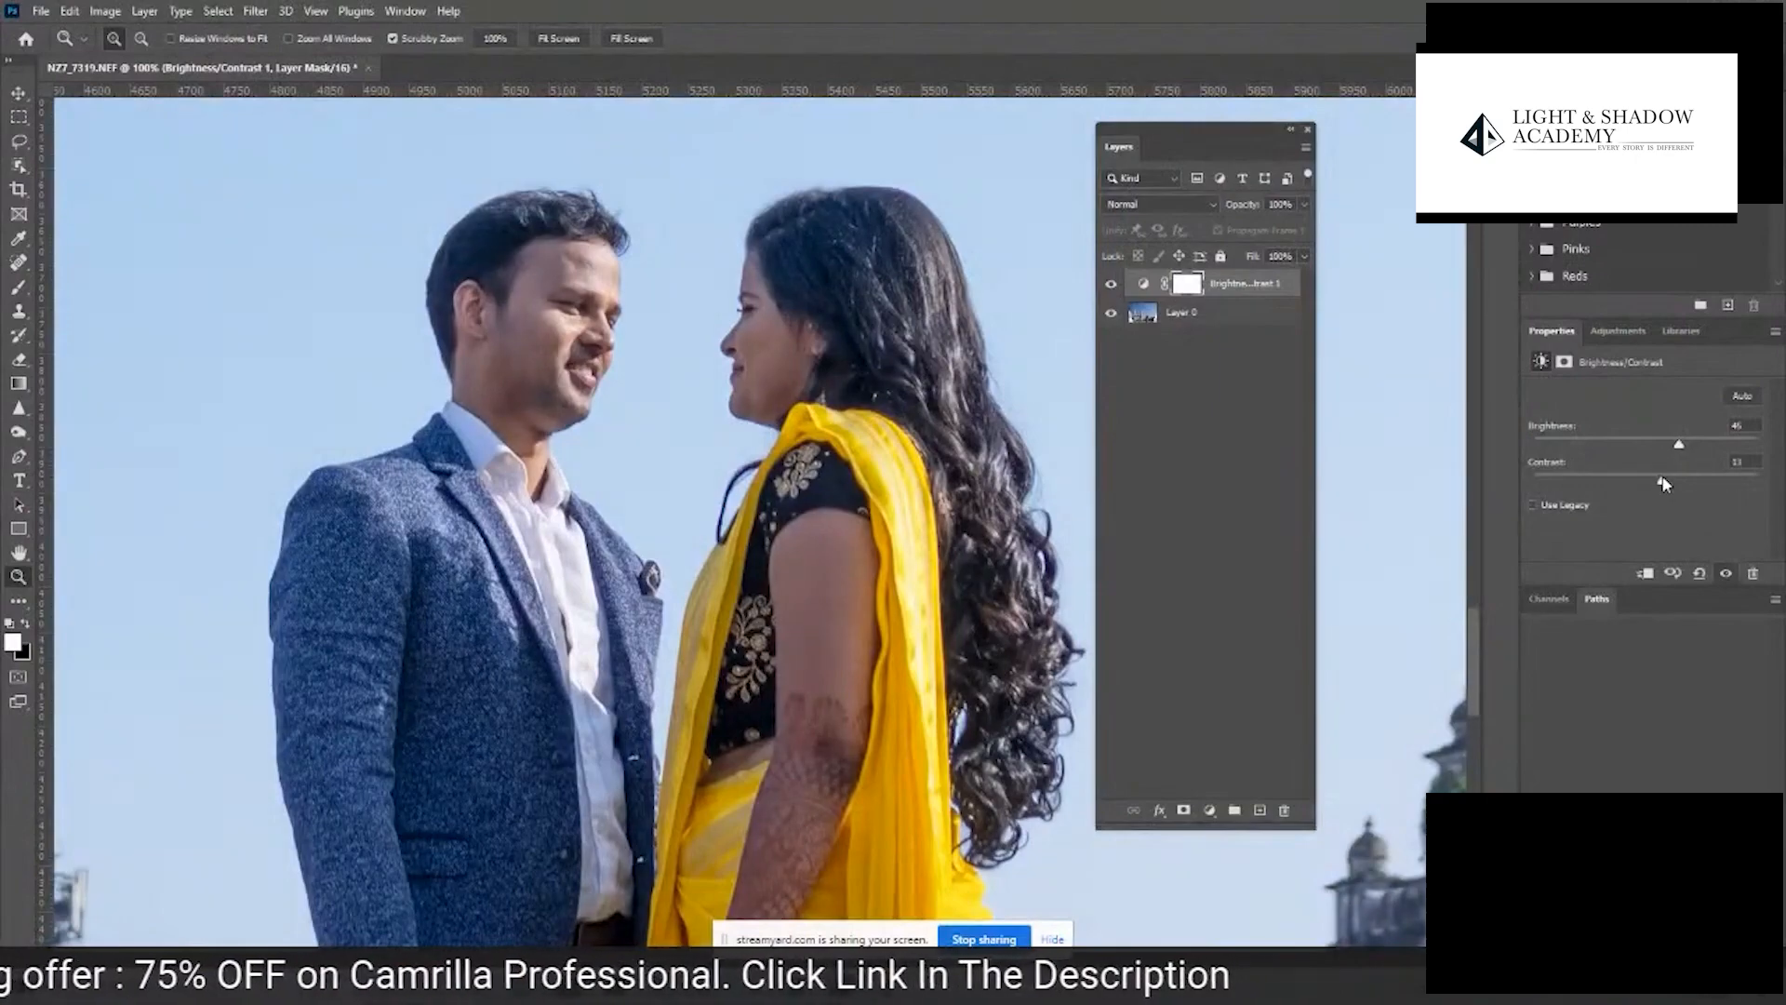
left_click_drag(1684, 450, 1687, 450)
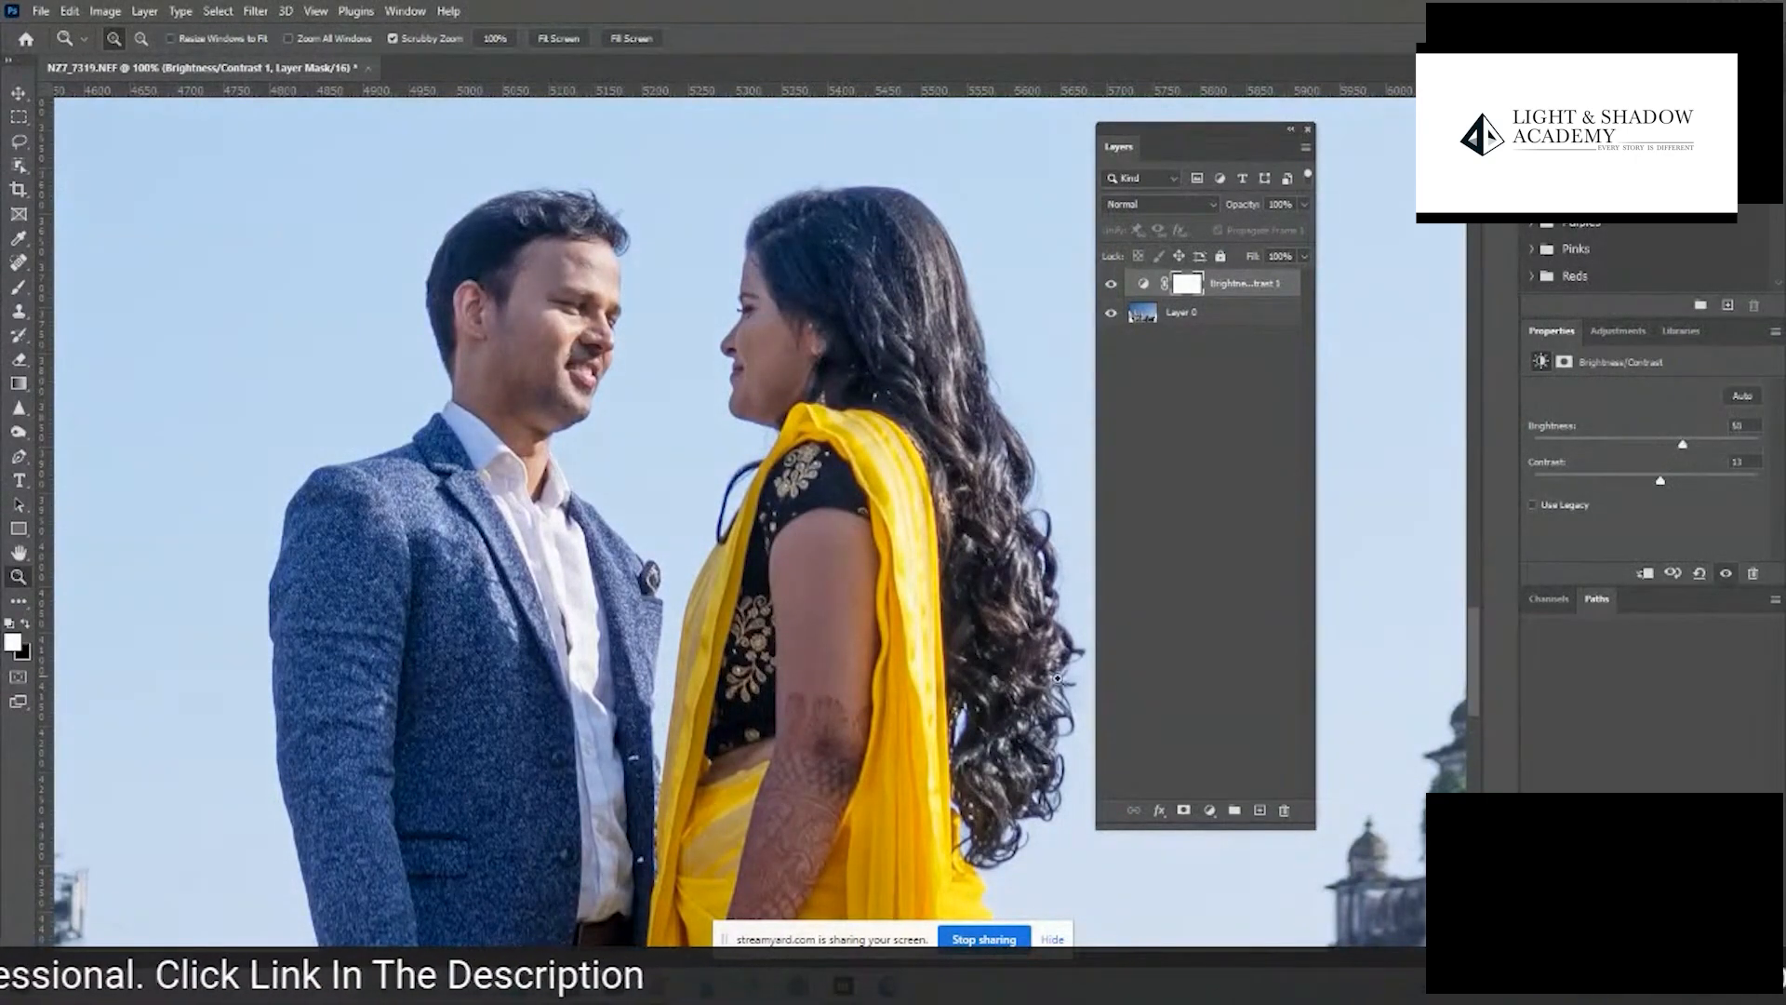
left_click(1111, 284)
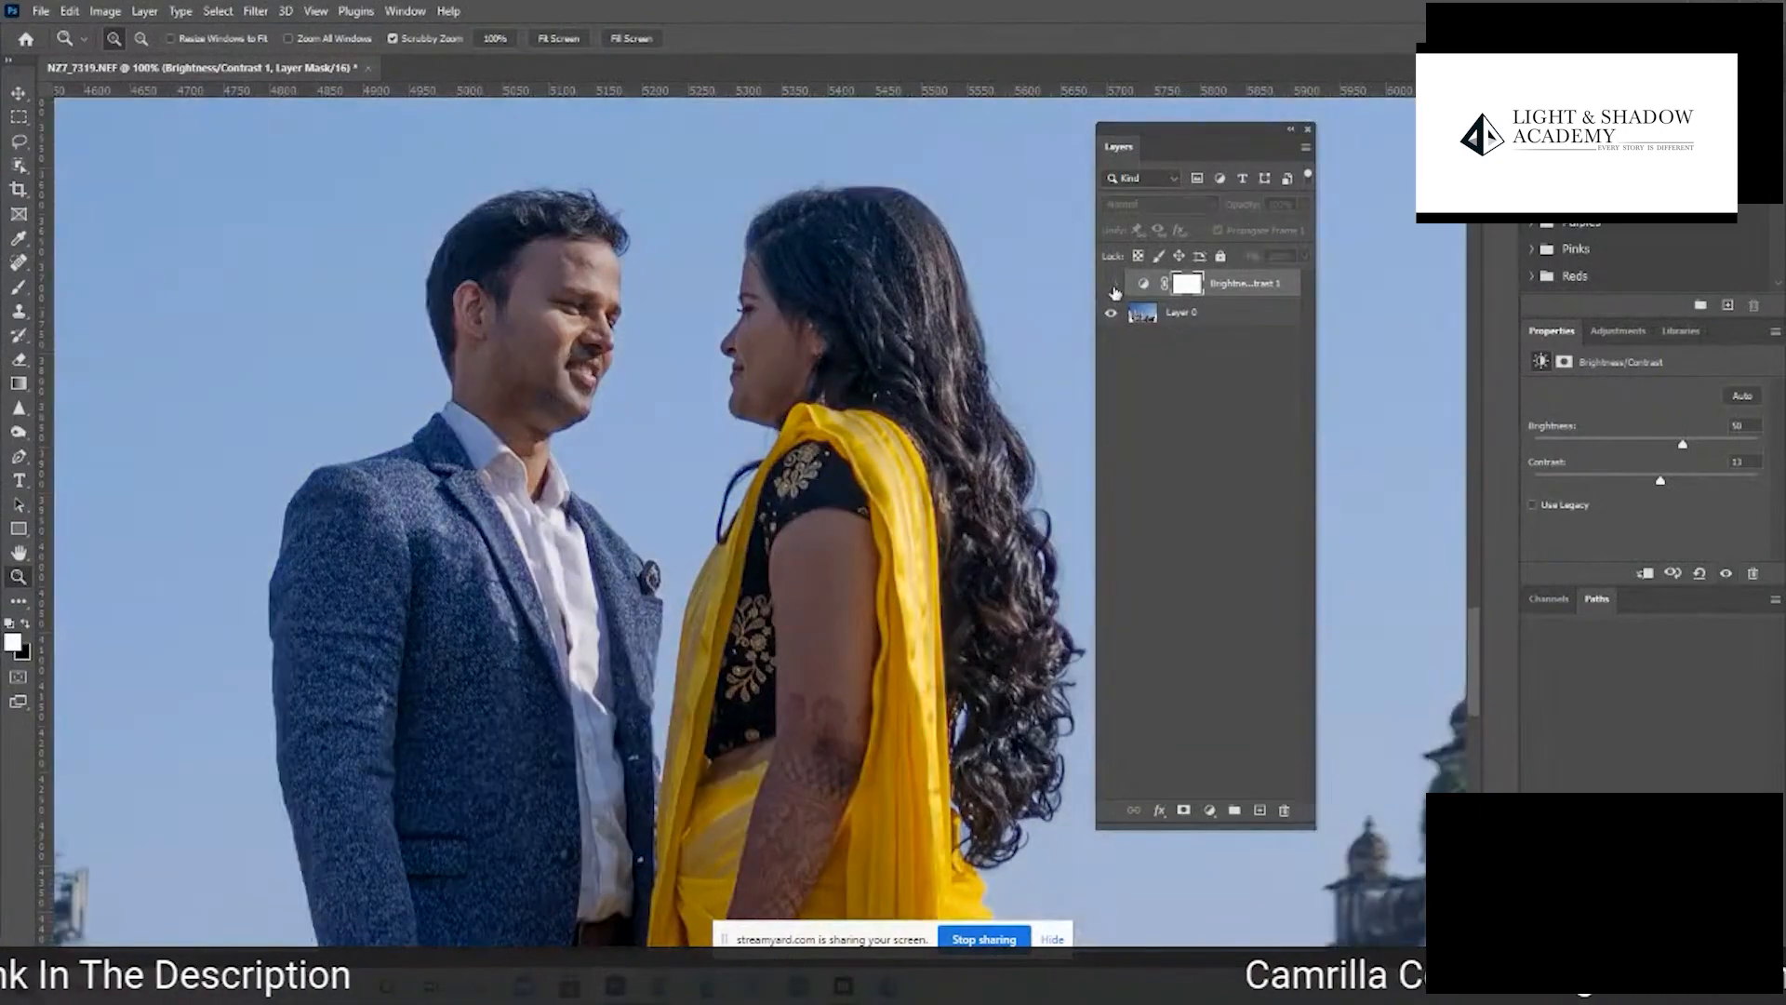
left_click(1111, 284)
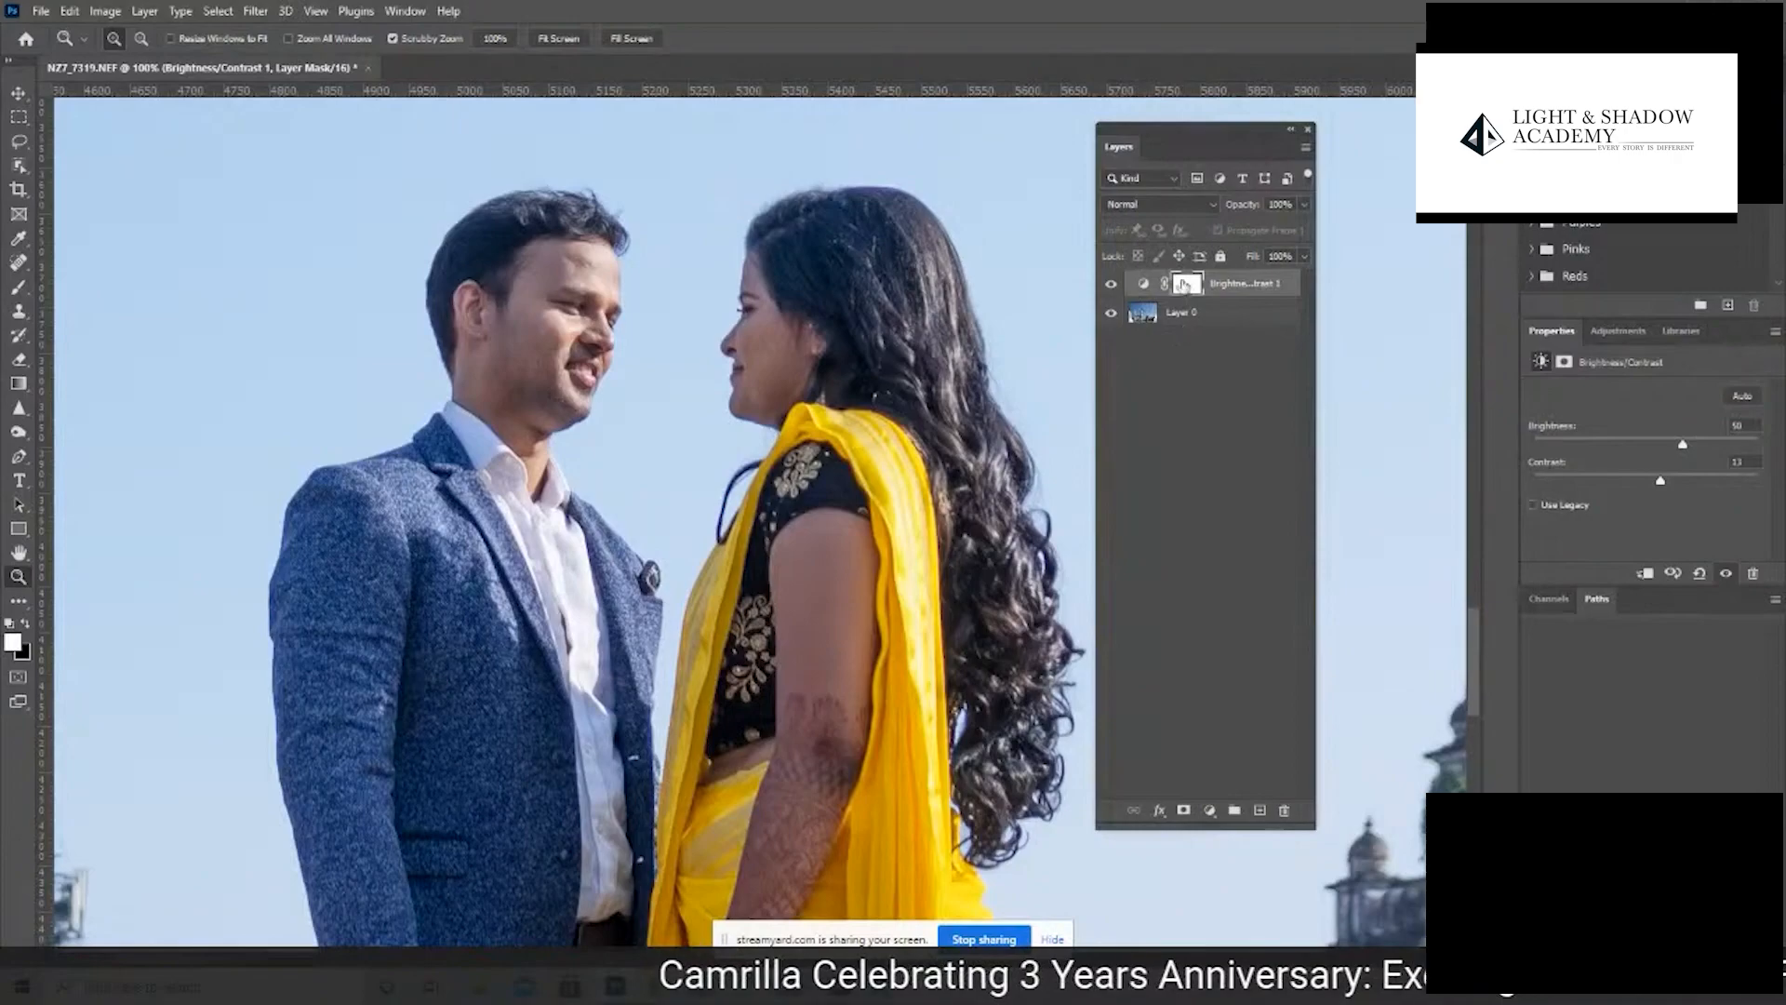
- Fill the Brightness/Contrast layer mask with black and paint white with a small brush over the man's face and the woman's neck
left_click(1200, 285)
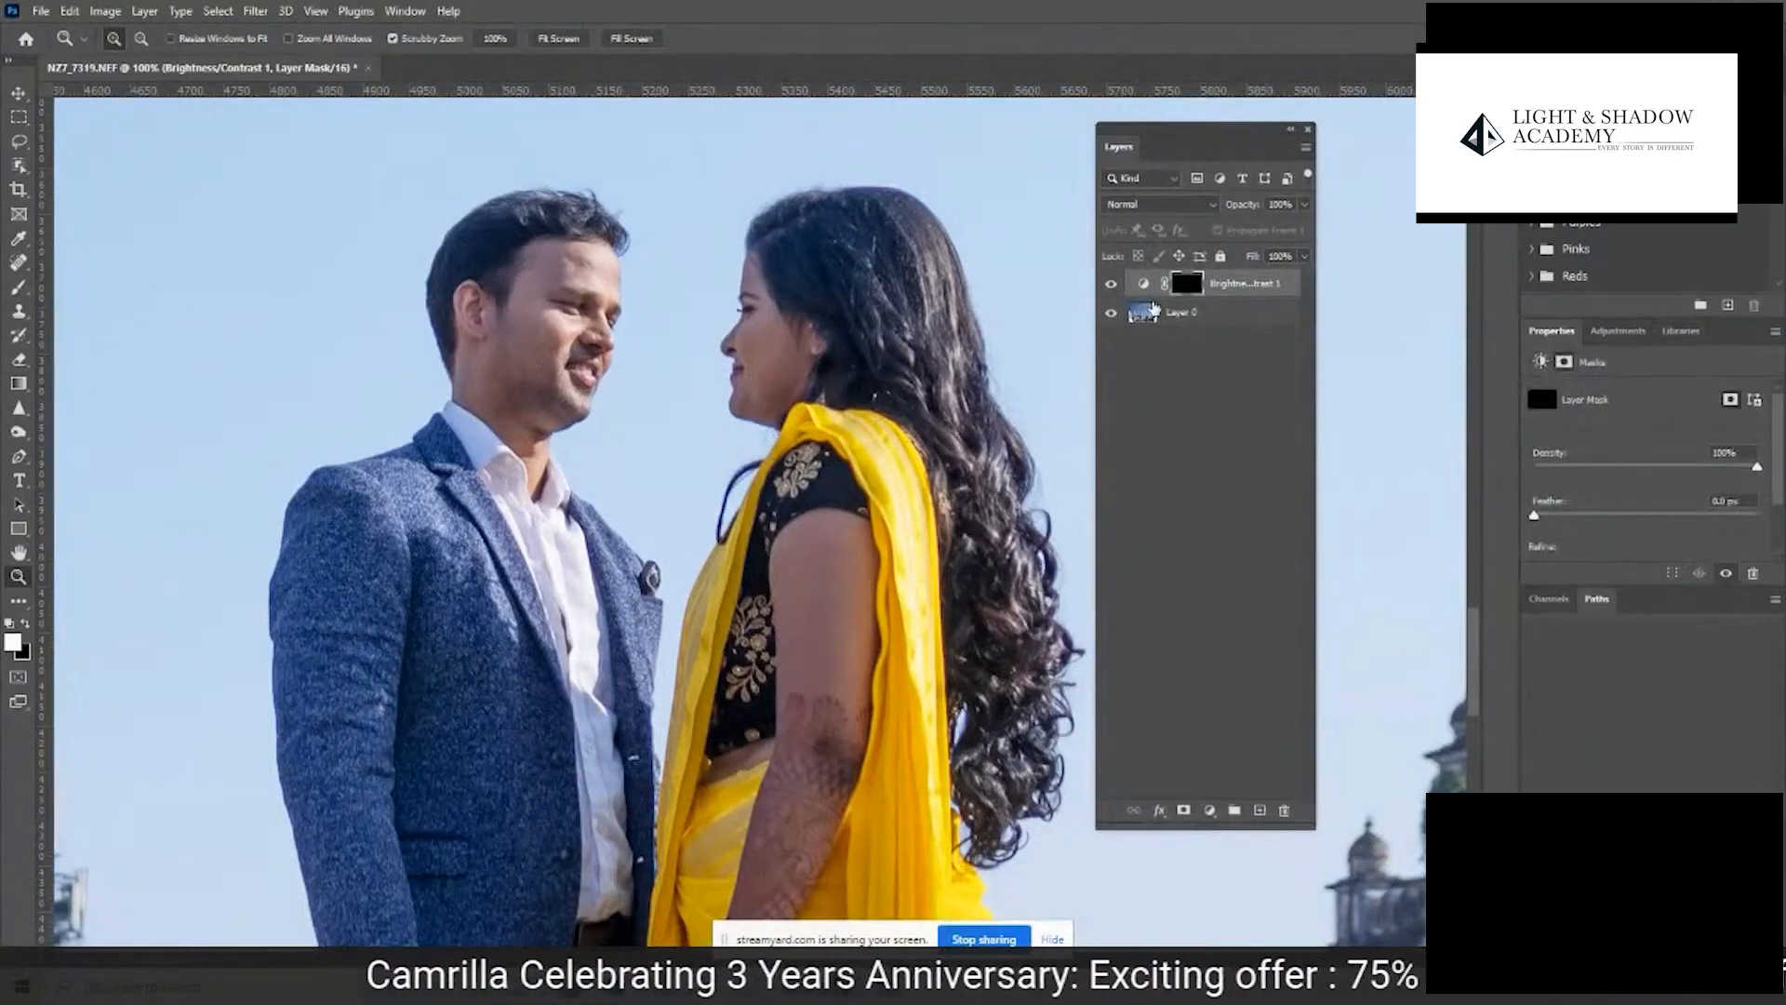
key("b")
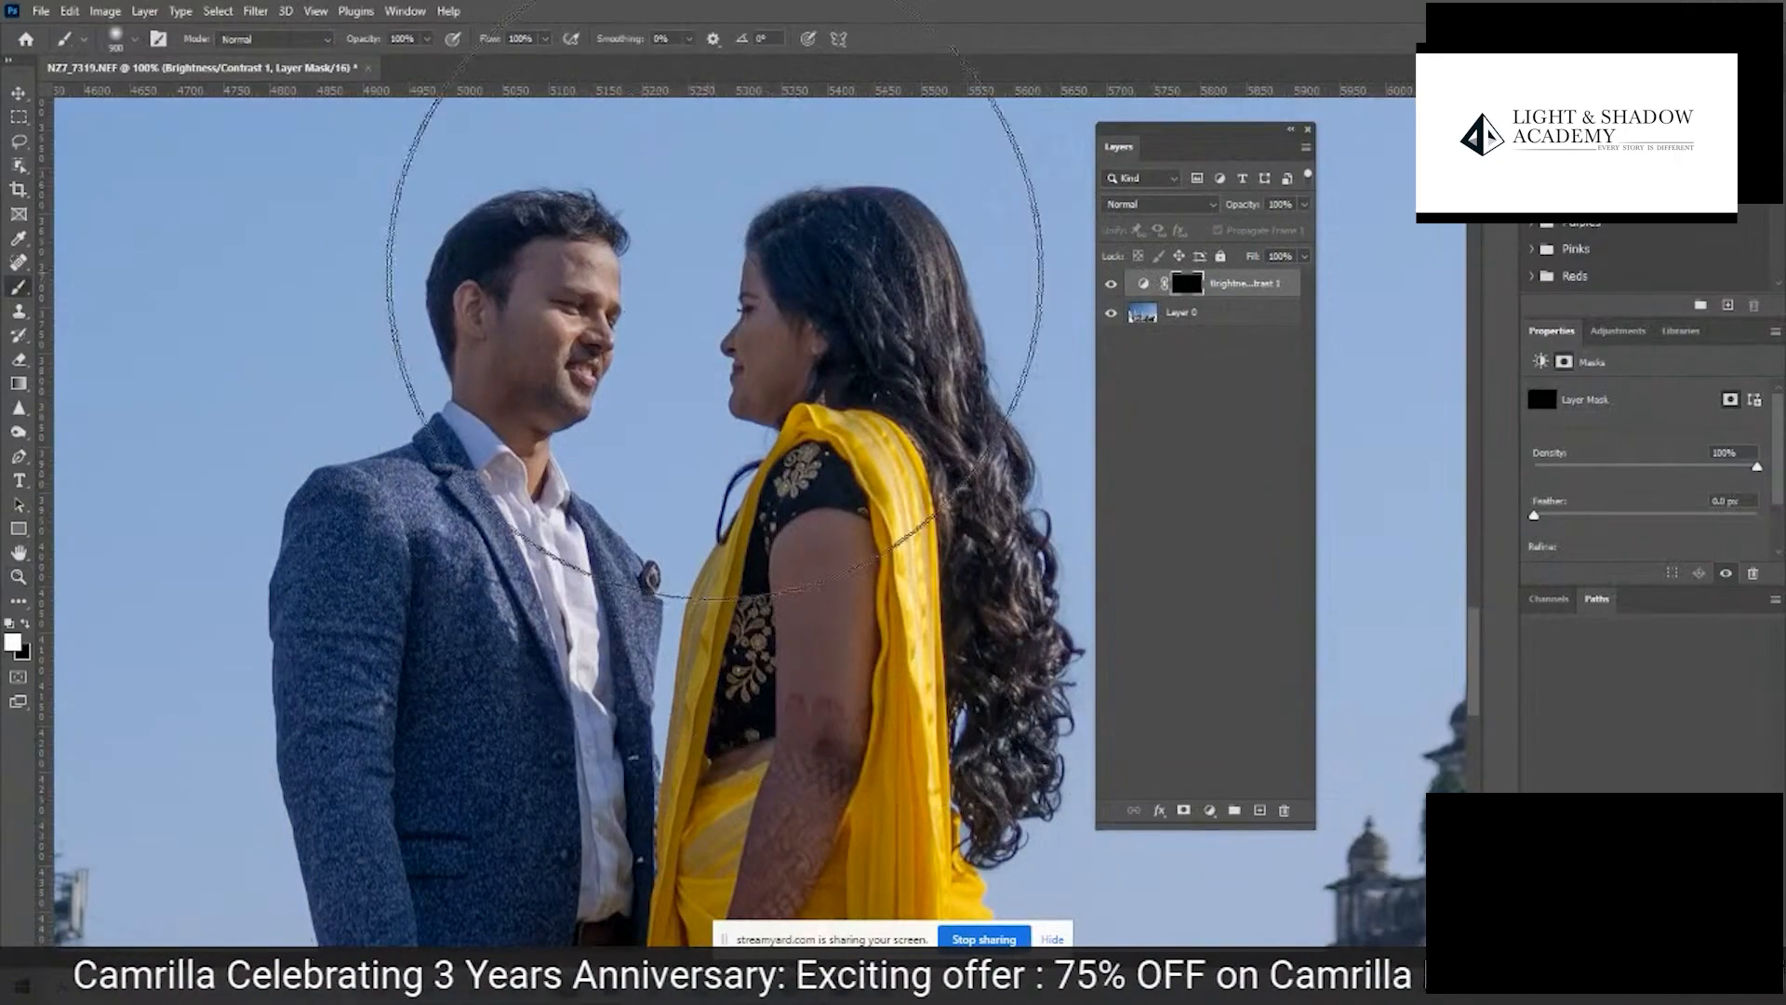
key("bracketleft")
key("bracketleft")
key("bracketleft")
key("bracketleft")
key("bracketleft")
key("bracketleft")
key("bracketleft")
key("bracketleft")
key("bracketleft")
key("bracketleft")
key("bracketleft")
key("bracketleft")
key("bracketleft")
key("bracketleft")
key("bracketleft")
key("bracketleft")
key("bracketleft")
key("bracketleft")
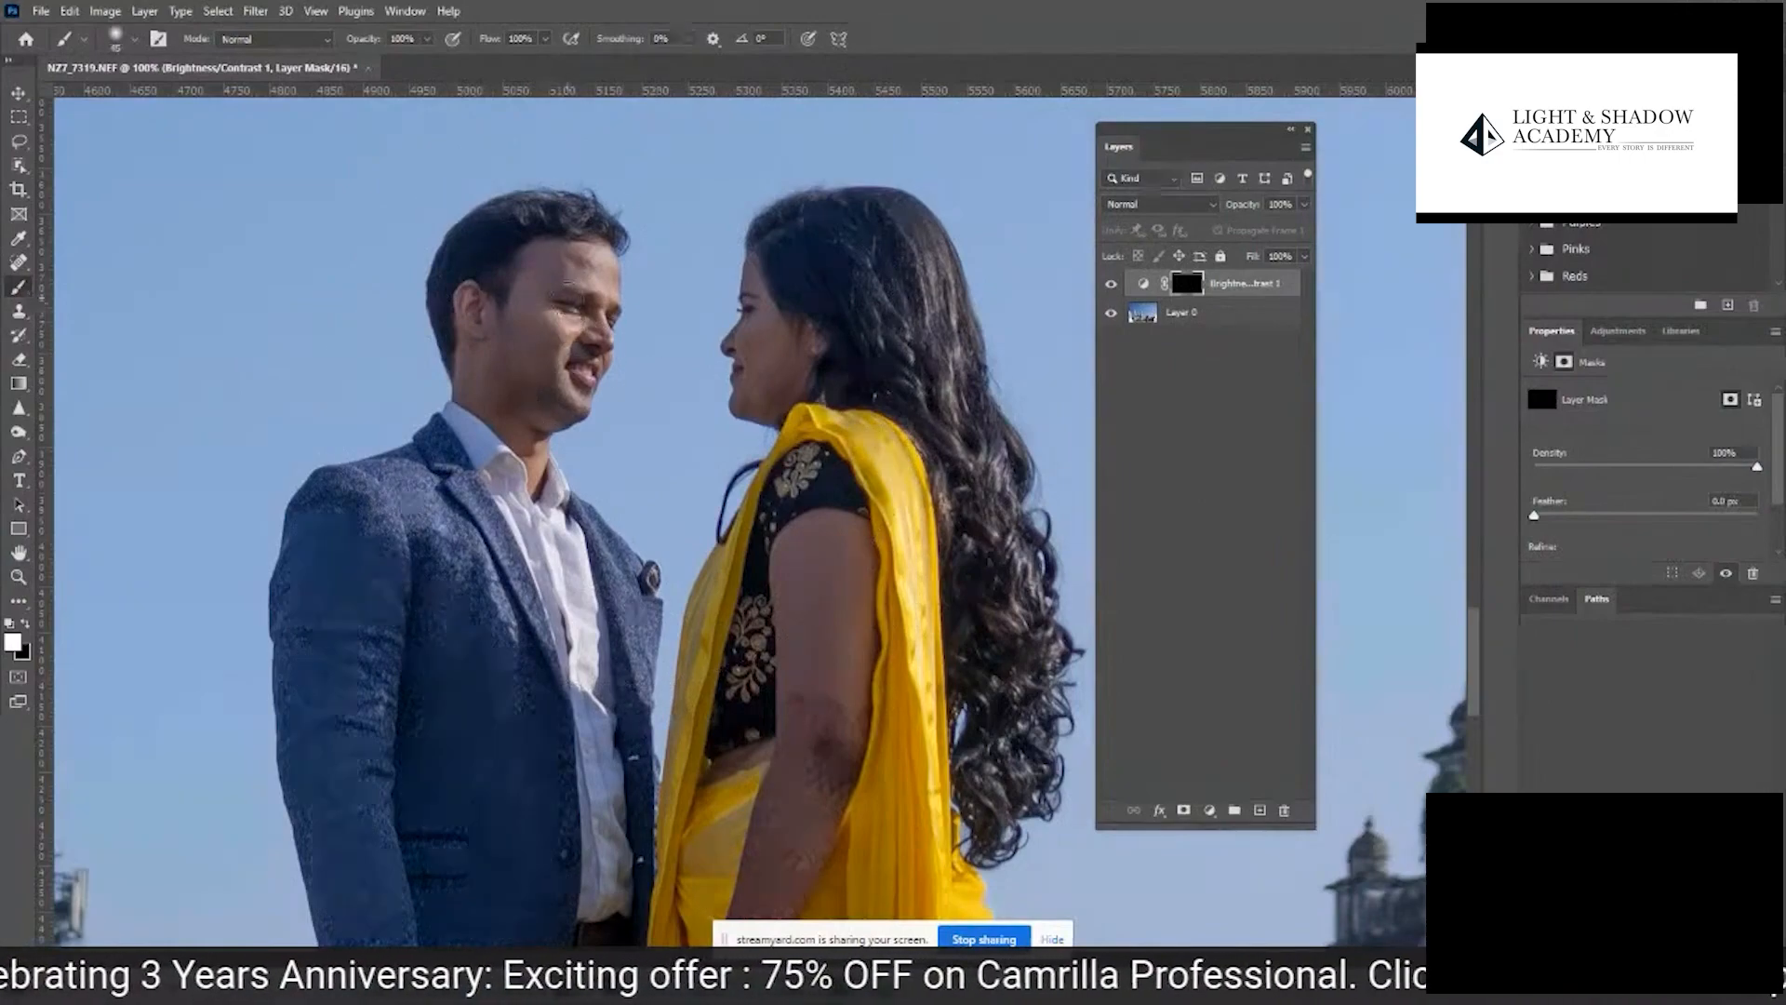
mouse_move(570, 302)
left_mouse_down()
mouse_move(530, 338)
mouse_move(522, 292)
mouse_move(510, 374)
mouse_move(477, 305)
mouse_move(474, 363)
mouse_move(510, 422)
mouse_move(572, 354)
left_mouse_up()
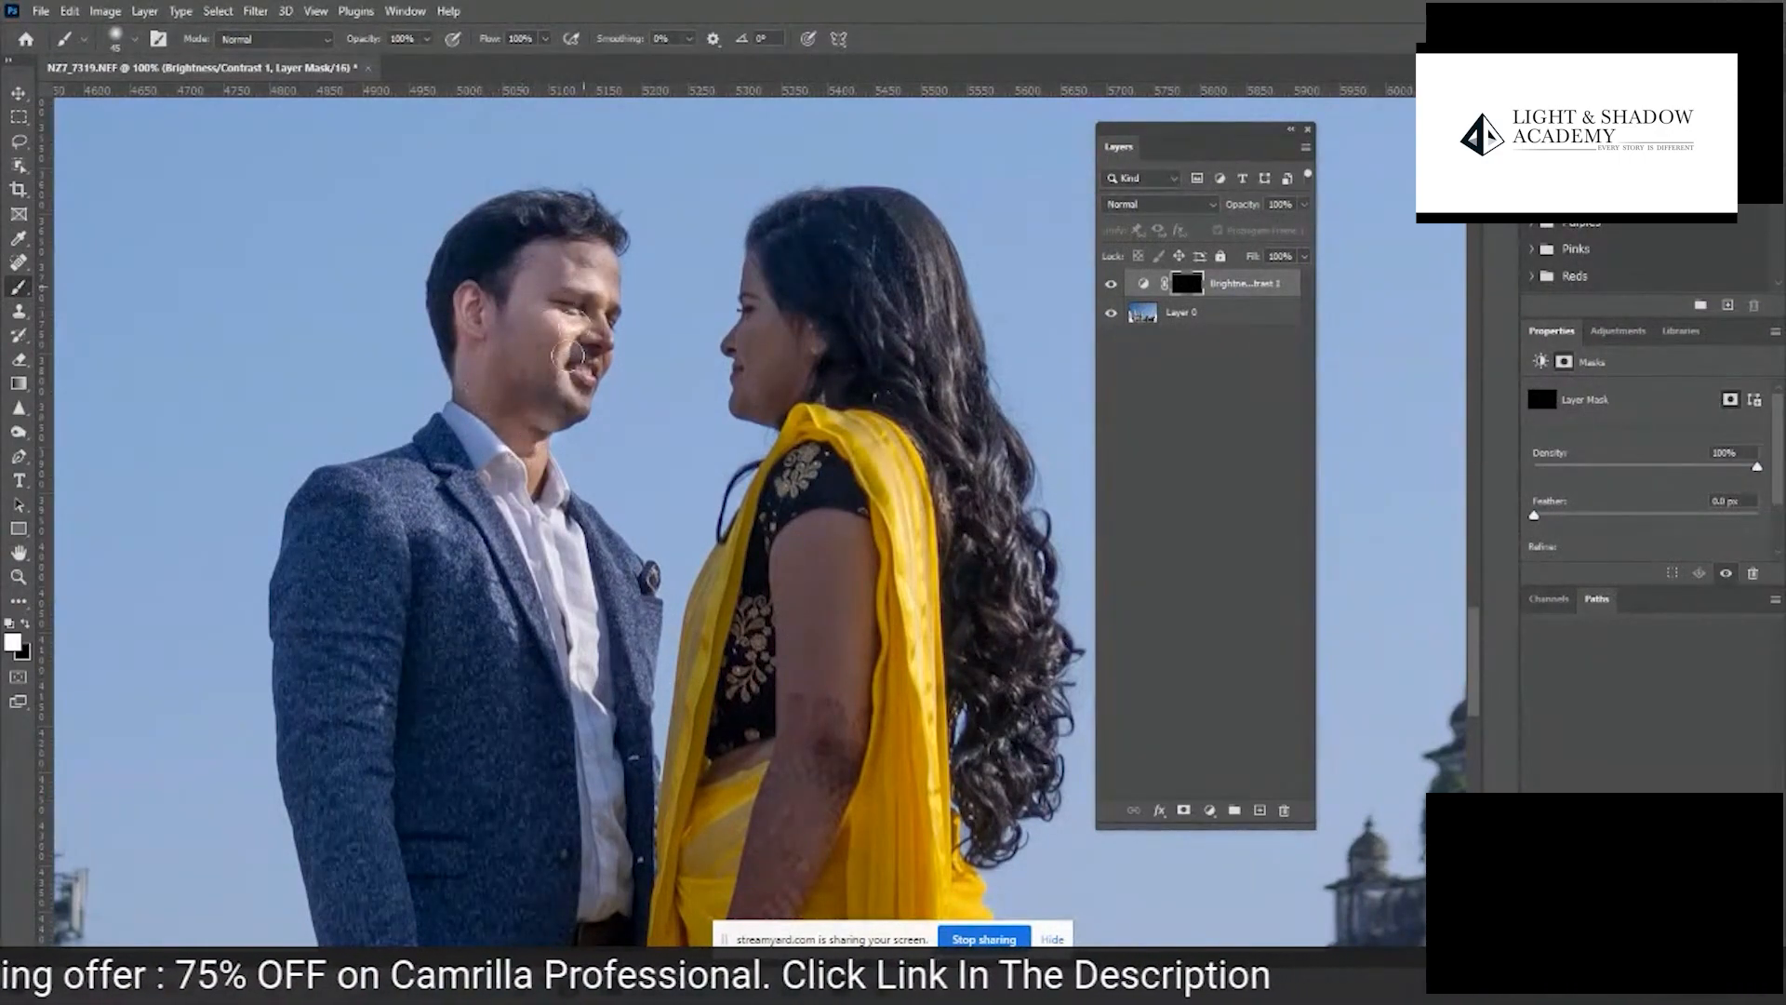
mouse_move(588, 268)
left_mouse_down()
mouse_move(563, 238)
mouse_move(590, 321)
left_mouse_up()
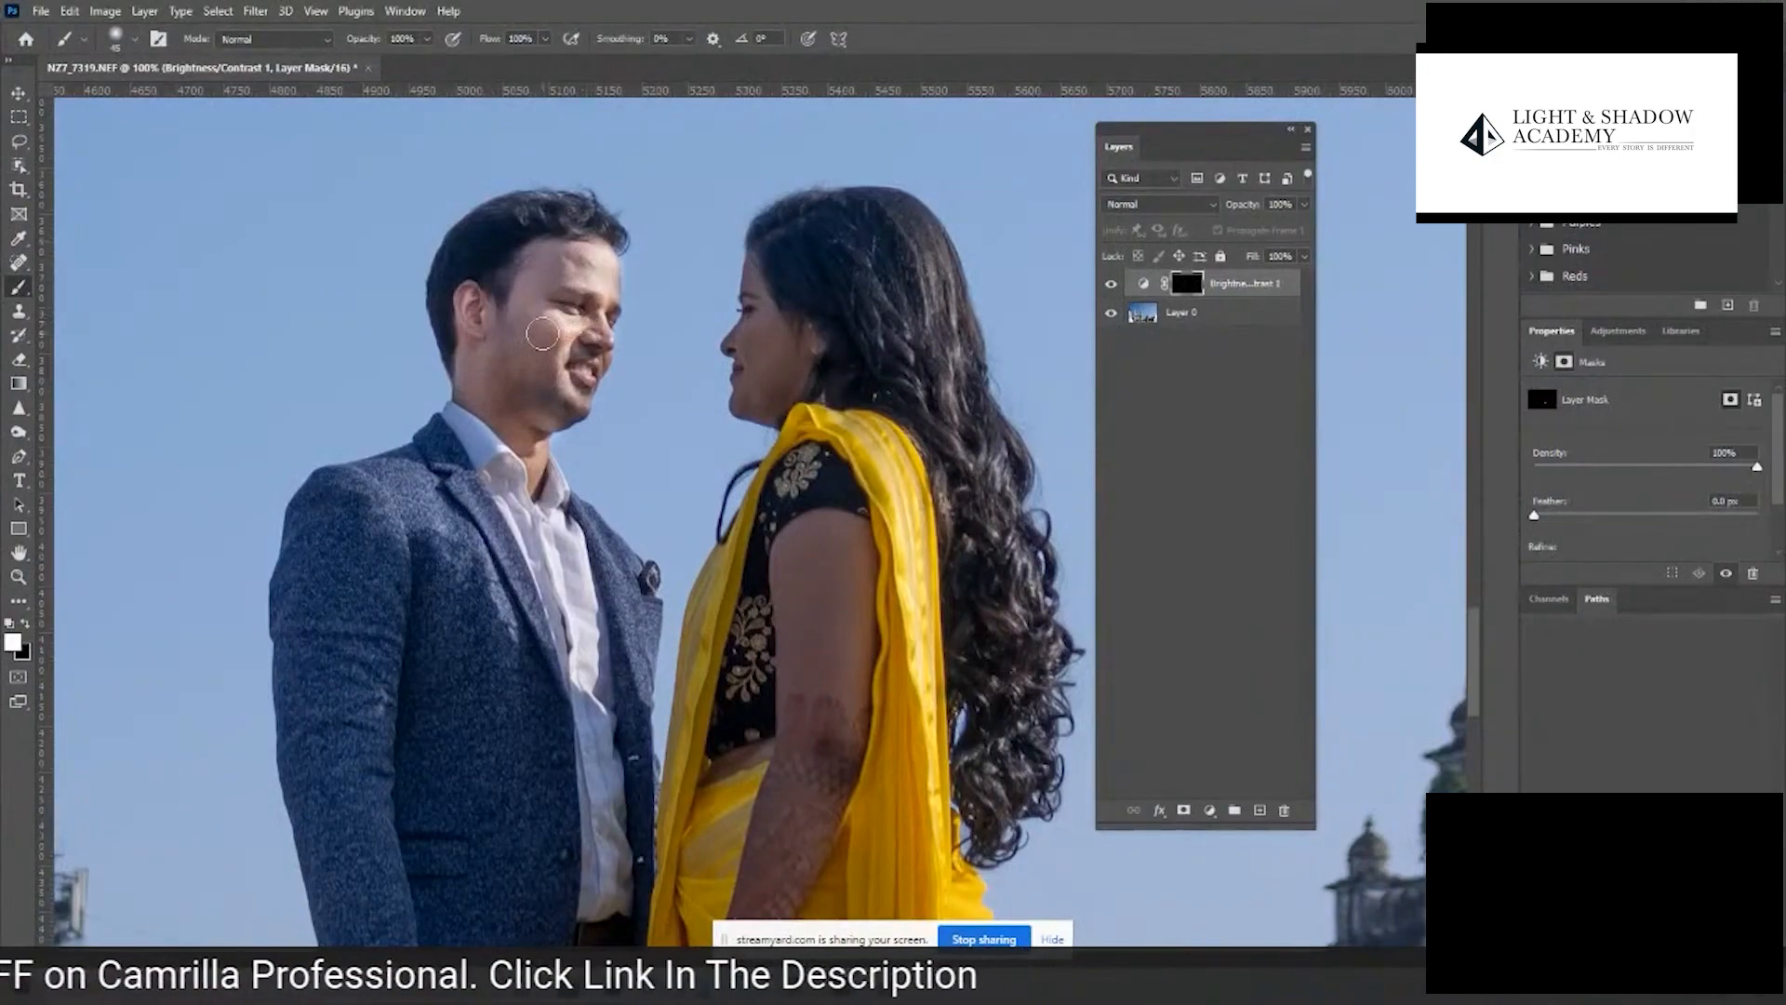
mouse_move(549, 392)
left_mouse_down()
mouse_move(573, 321)
mouse_move(562, 351)
left_mouse_up()
mouse_move(842, 370)
left_mouse_down()
mouse_move(784, 373)
mouse_move(772, 341)
mouse_move(818, 382)
left_mouse_up()
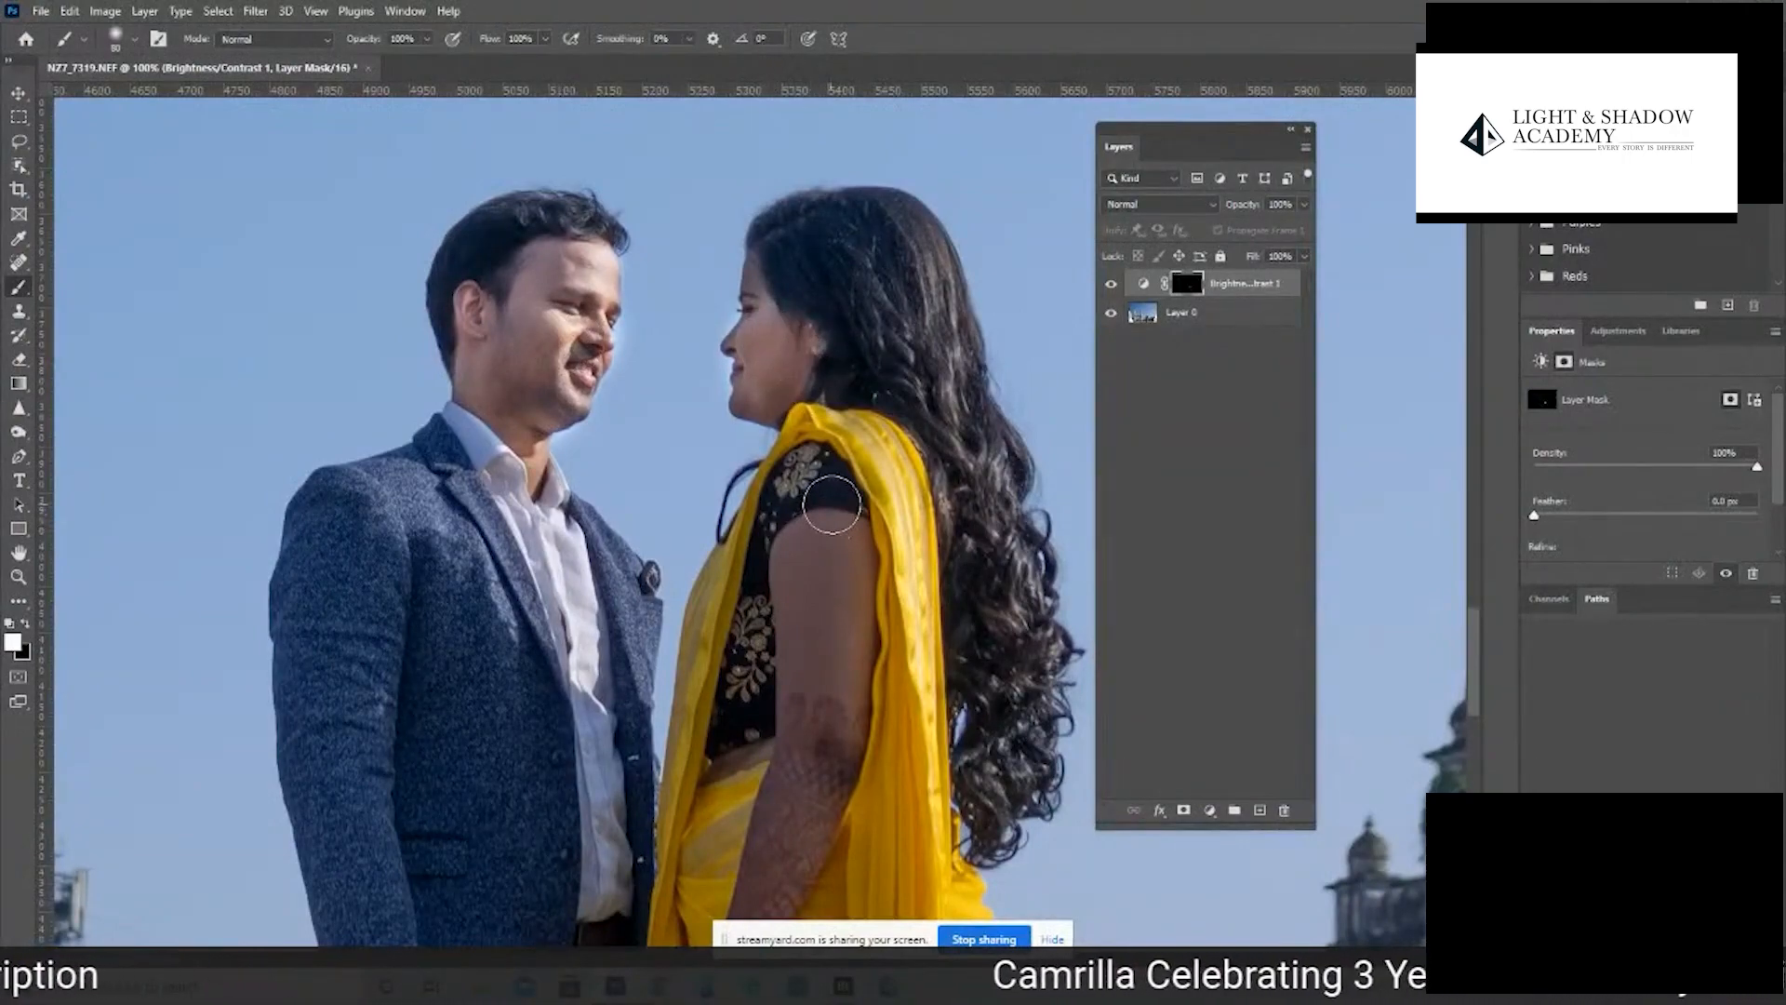
- Select the woman's face and the man's head and neck with the Quick Selection tool, switching to the photo layer for the man
key("w")
key("shift+w")
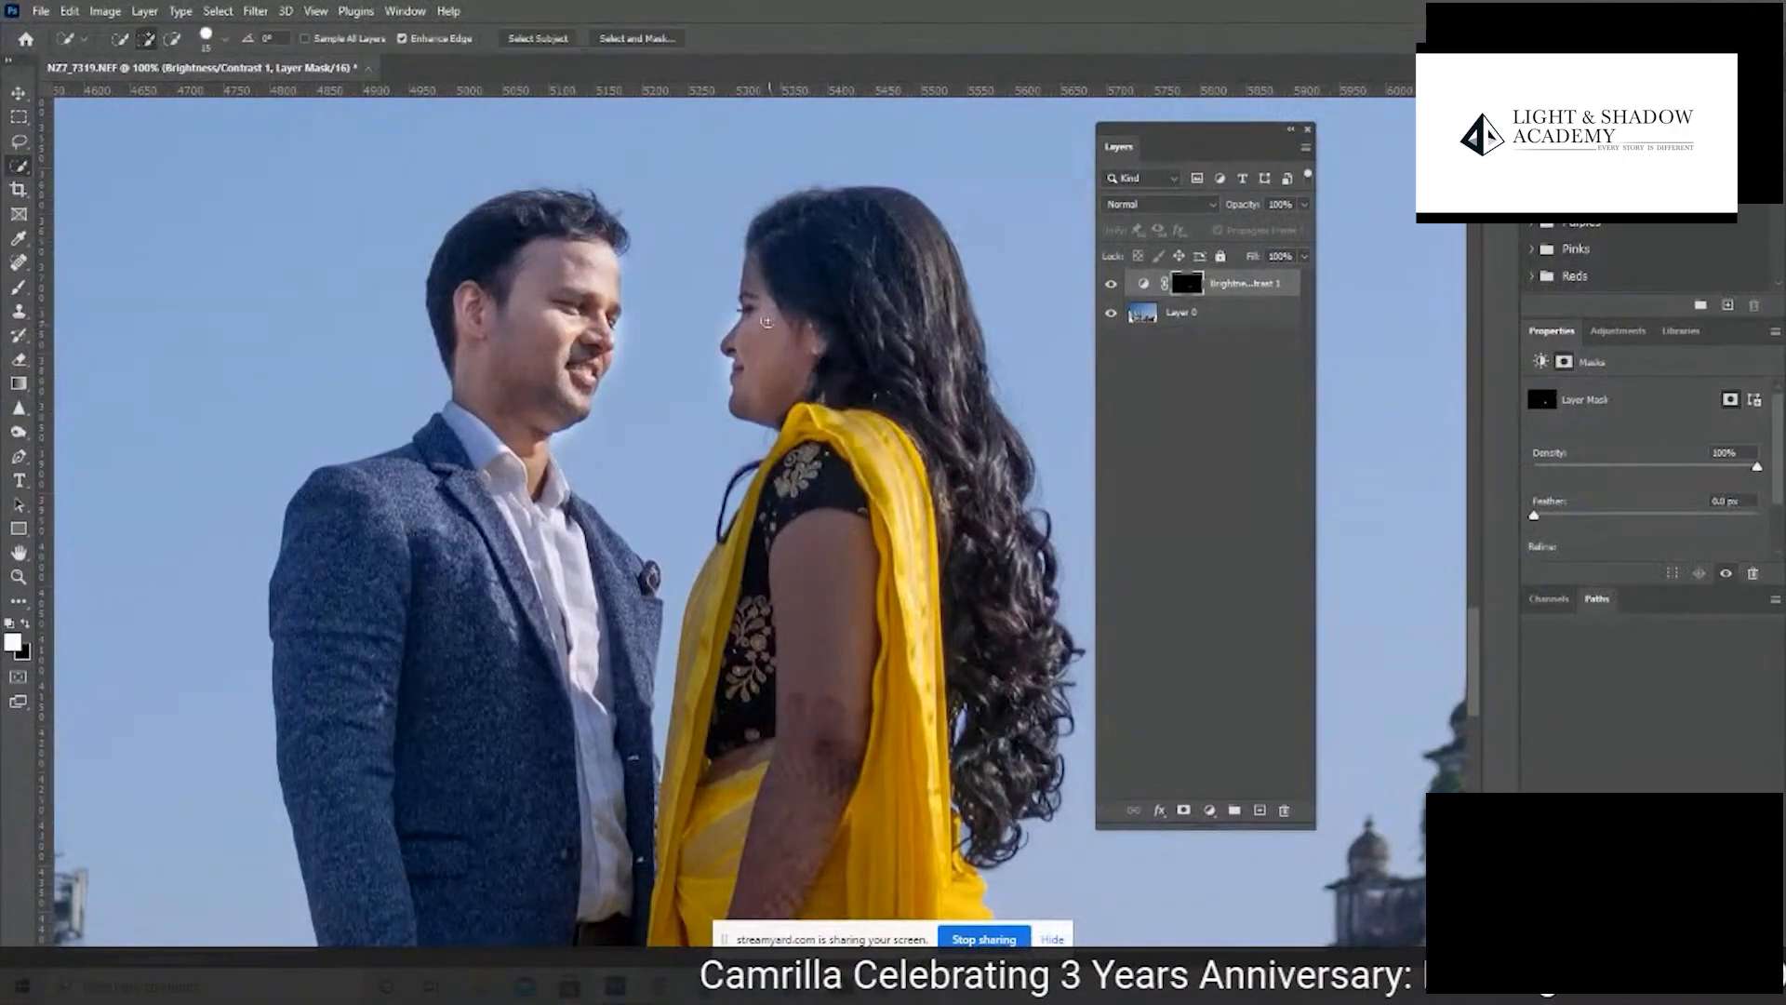
left_click_drag(757, 300, 765, 337)
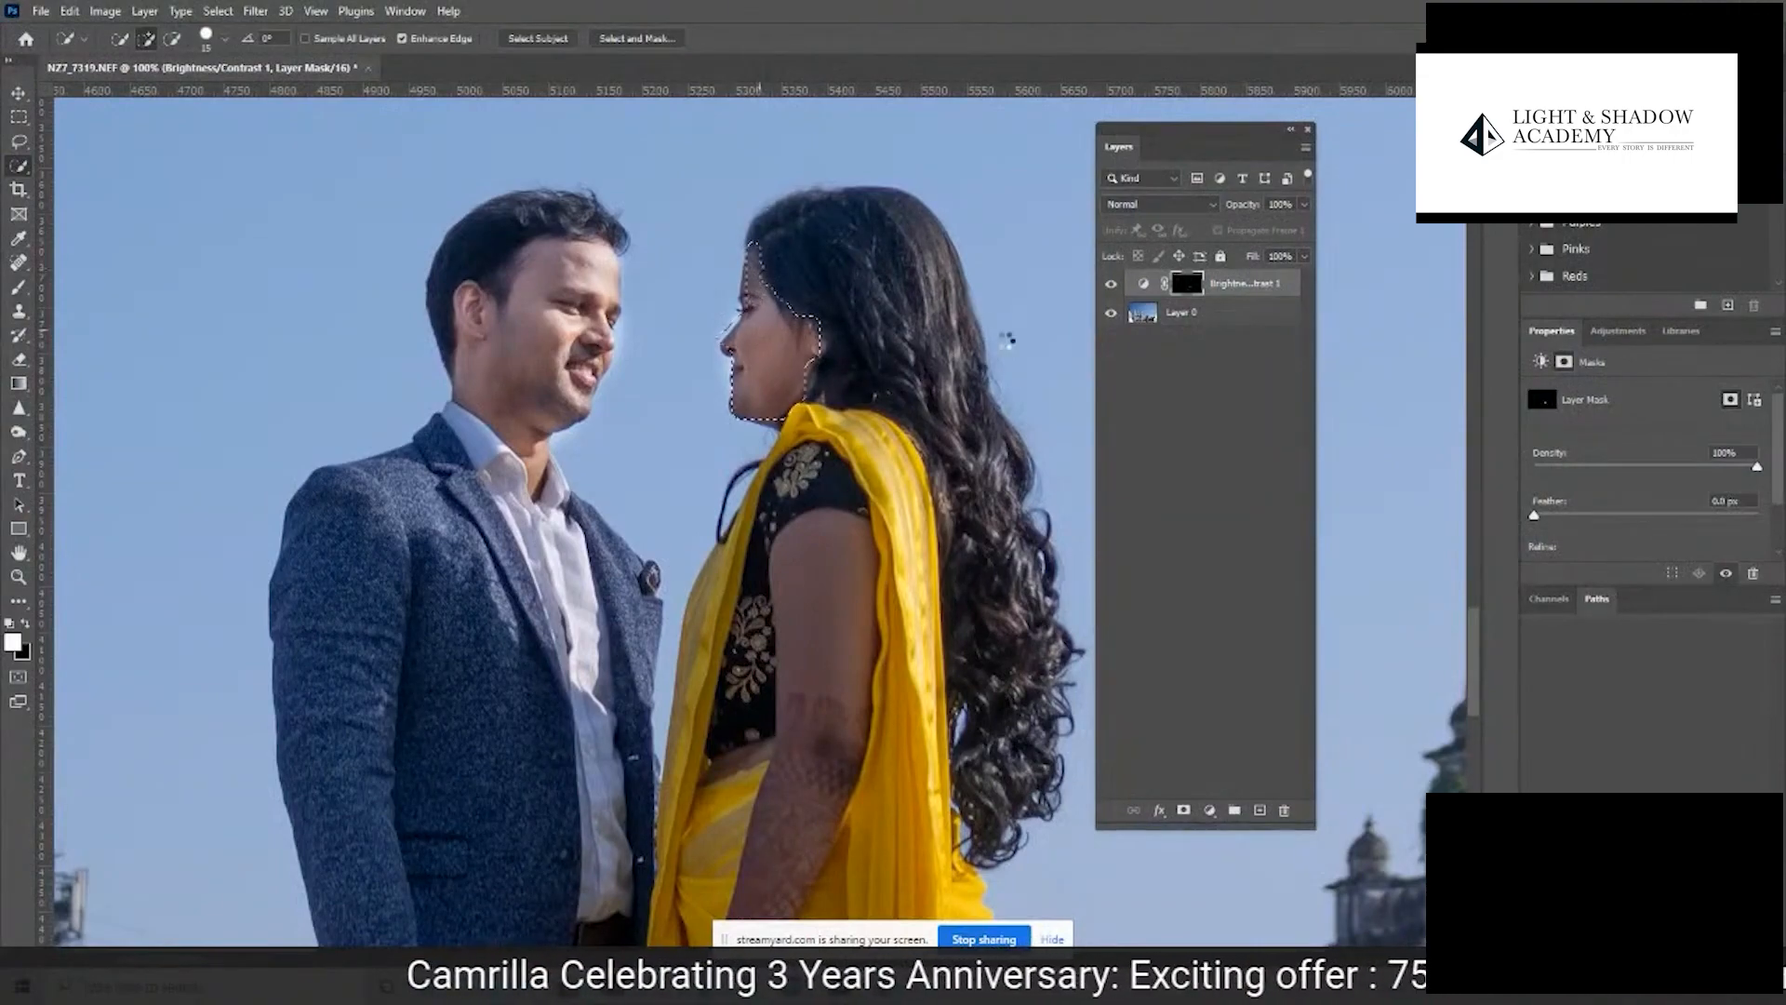
left_click(1153, 317)
left_click_drag(503, 377, 550, 361)
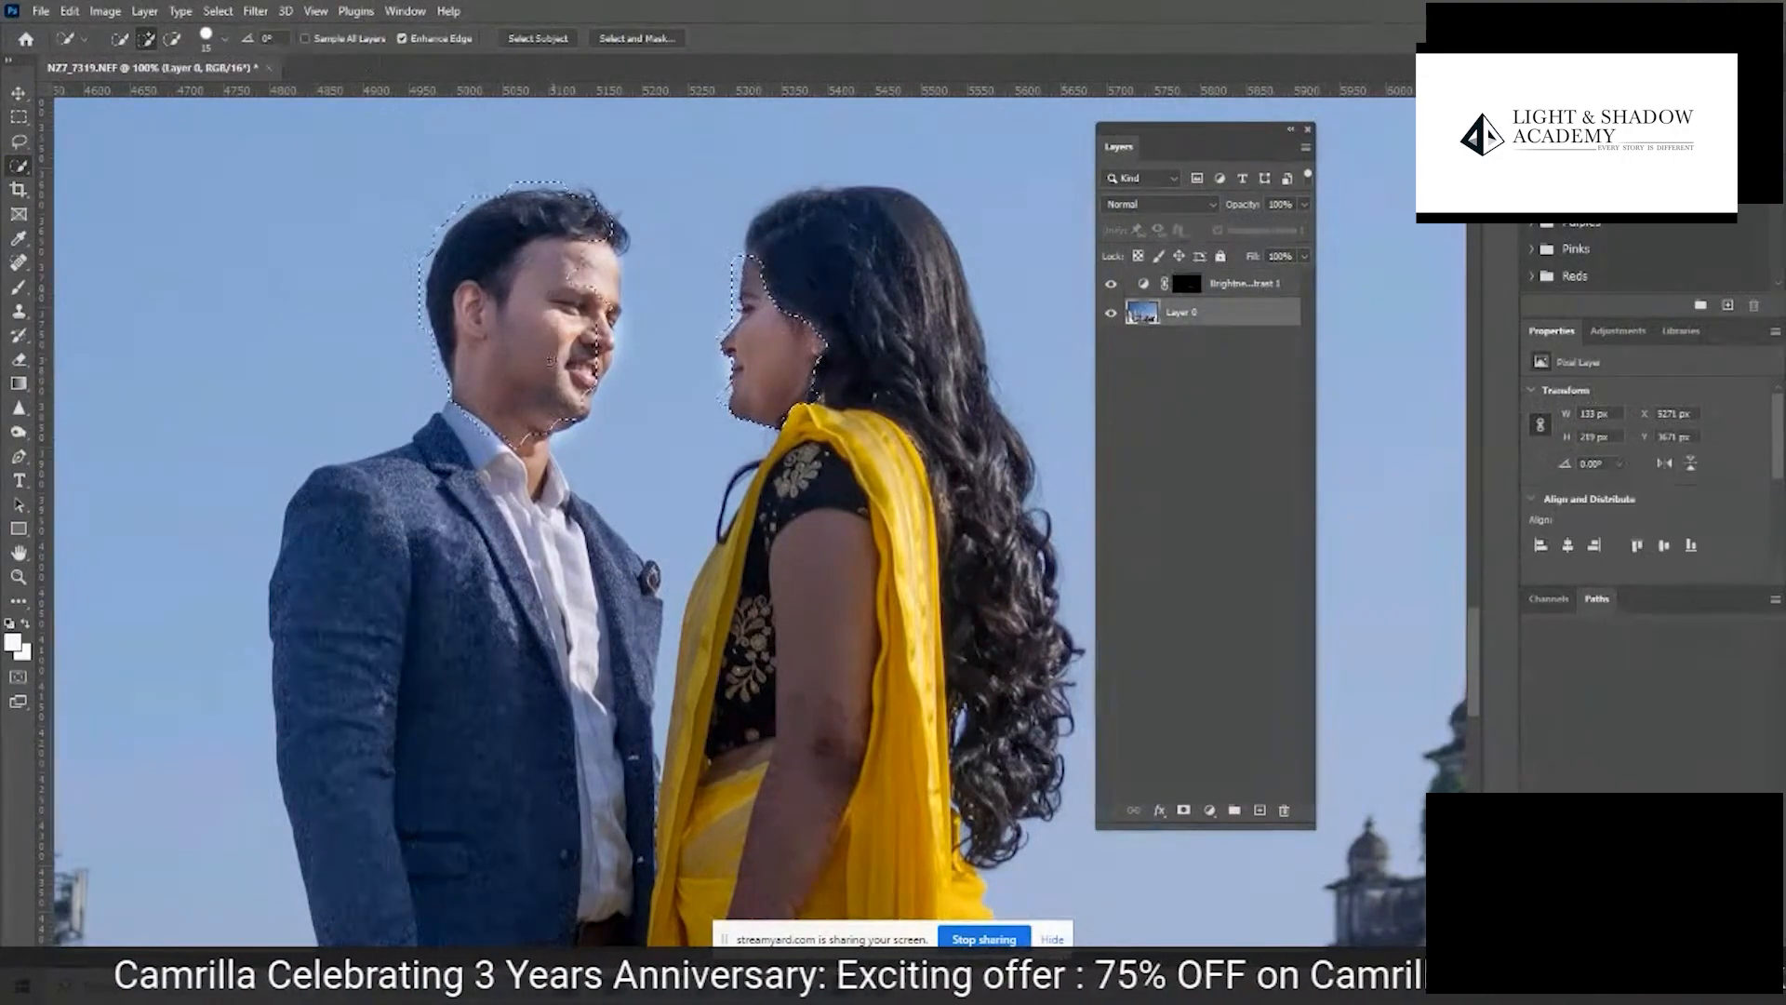
mouse_move(605, 276)
left_mouse_down()
mouse_move(612, 368)
mouse_move(610, 279)
left_mouse_up()
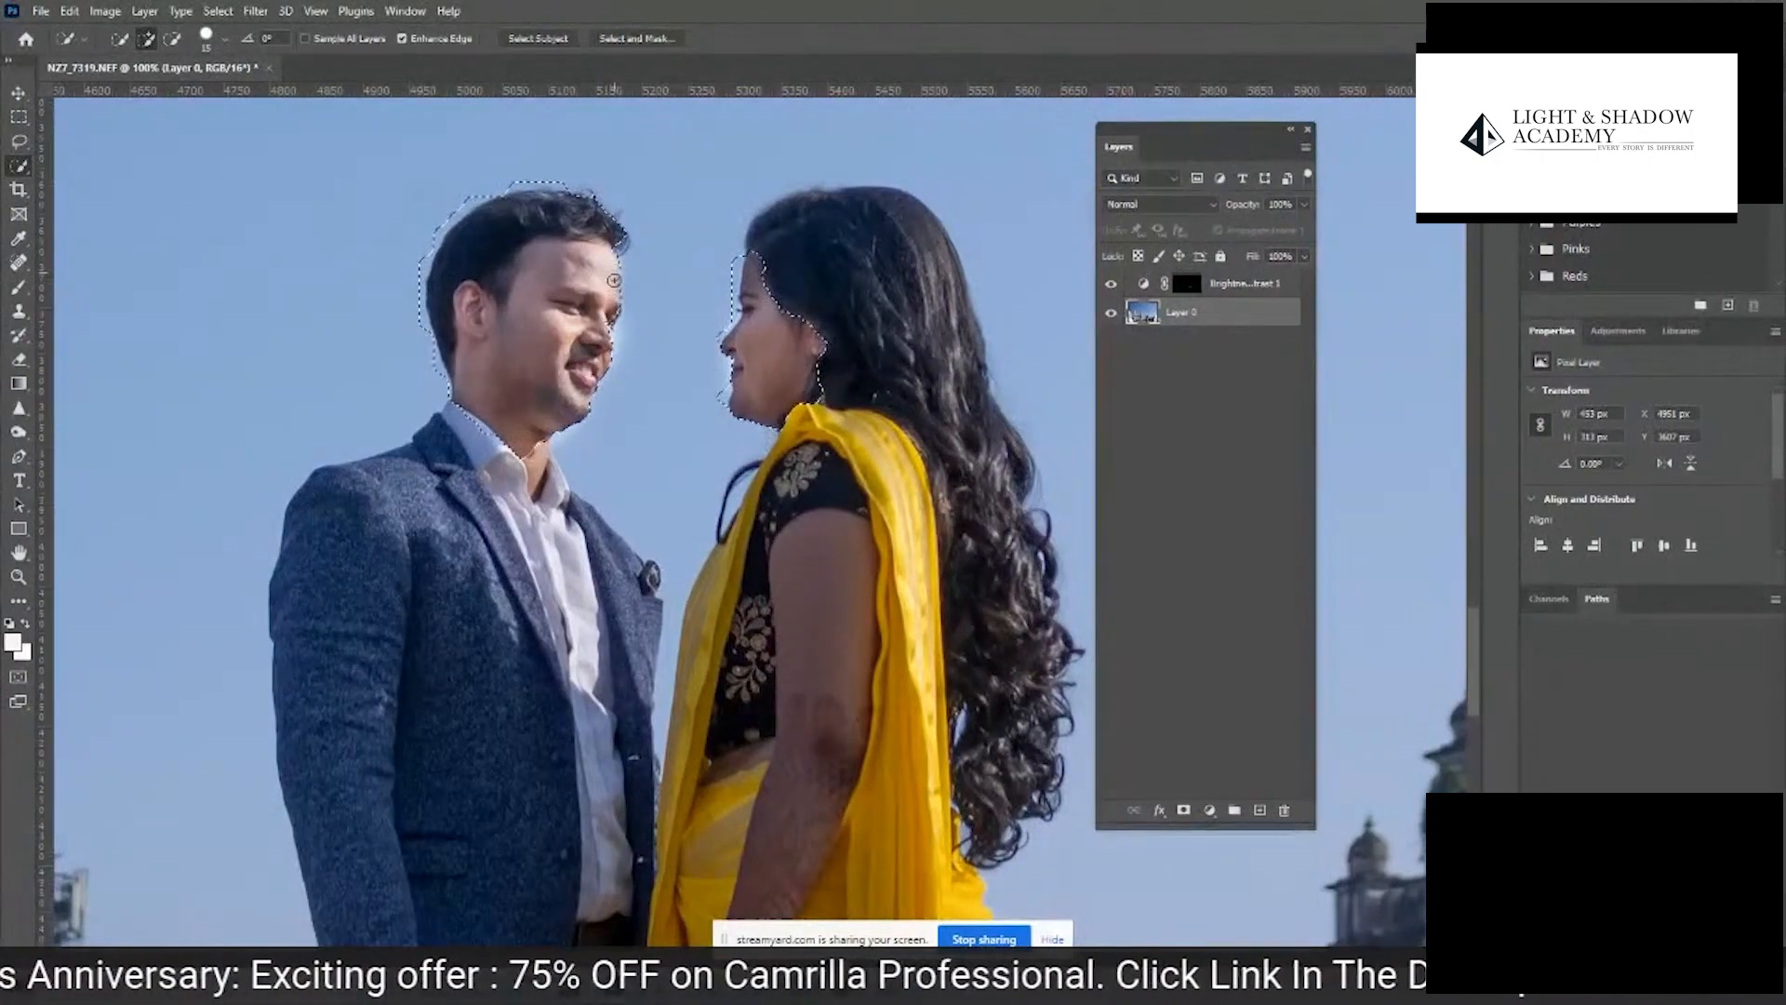
mouse_move(552, 470)
left_mouse_down()
mouse_move(532, 458)
mouse_move(538, 486)
left_mouse_up()
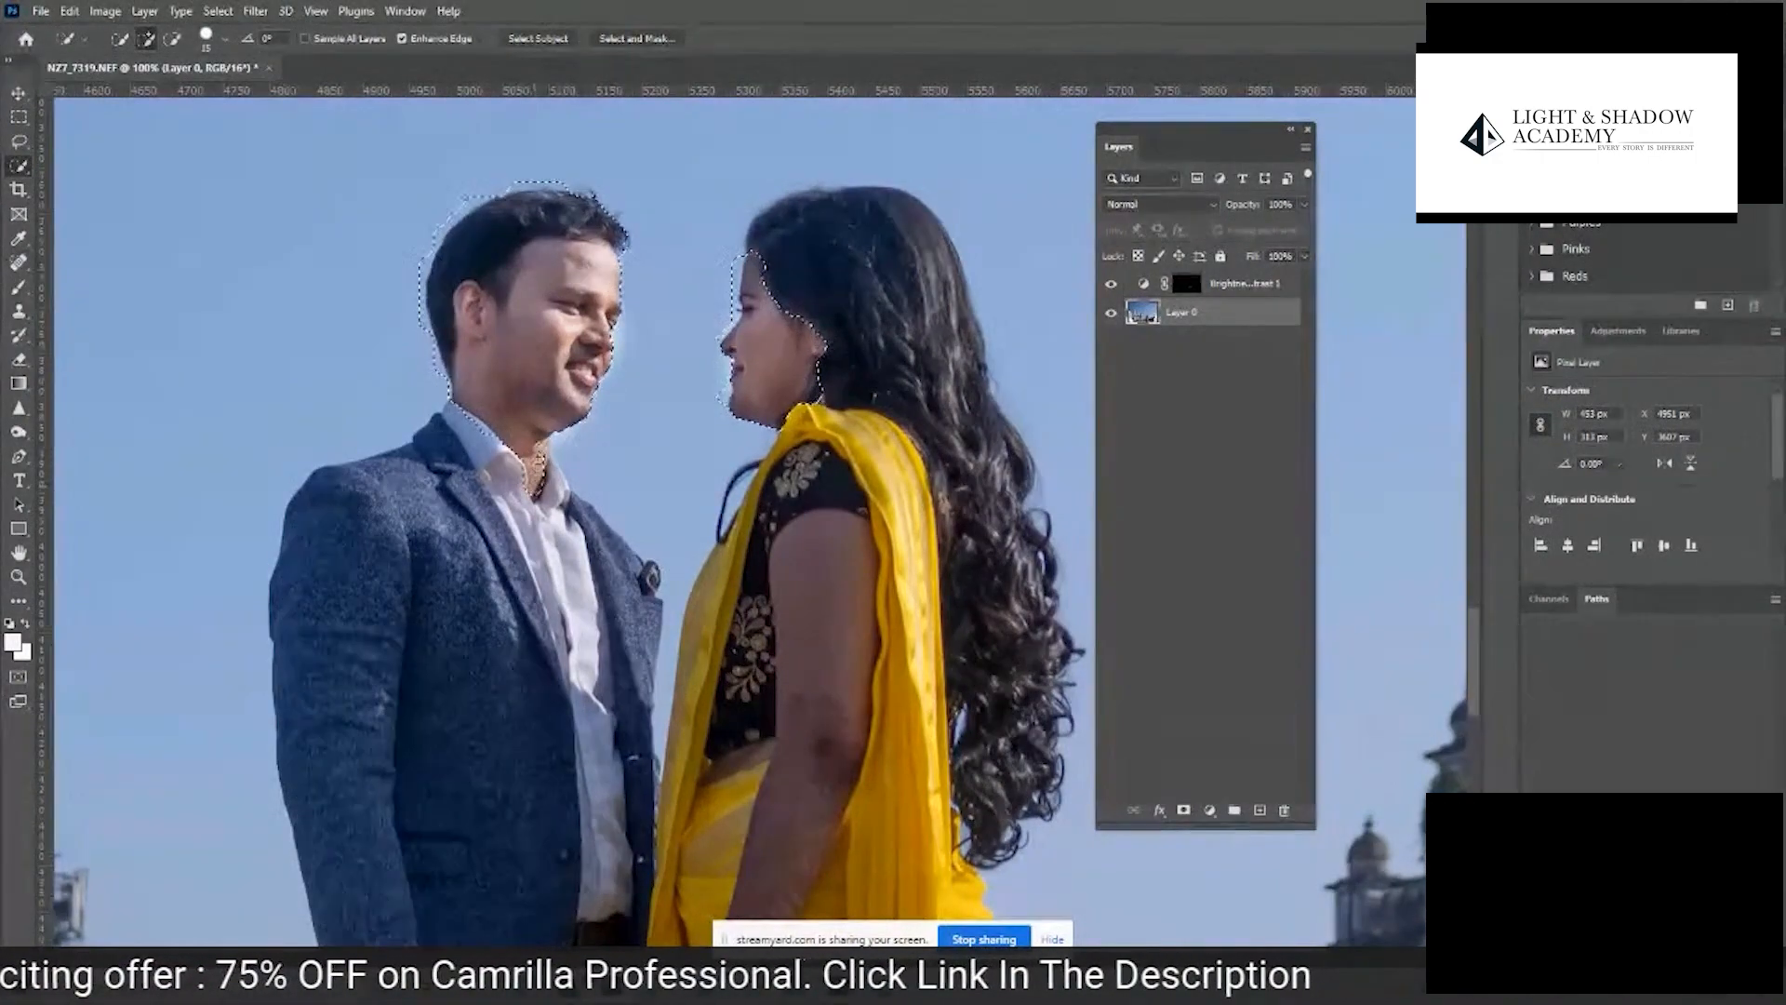
- Extend the Quick Selection over the woman's arm and hand and the man's hand on the photo layer
left_click(540, 445)
left_click_drag(797, 680, 826, 296)
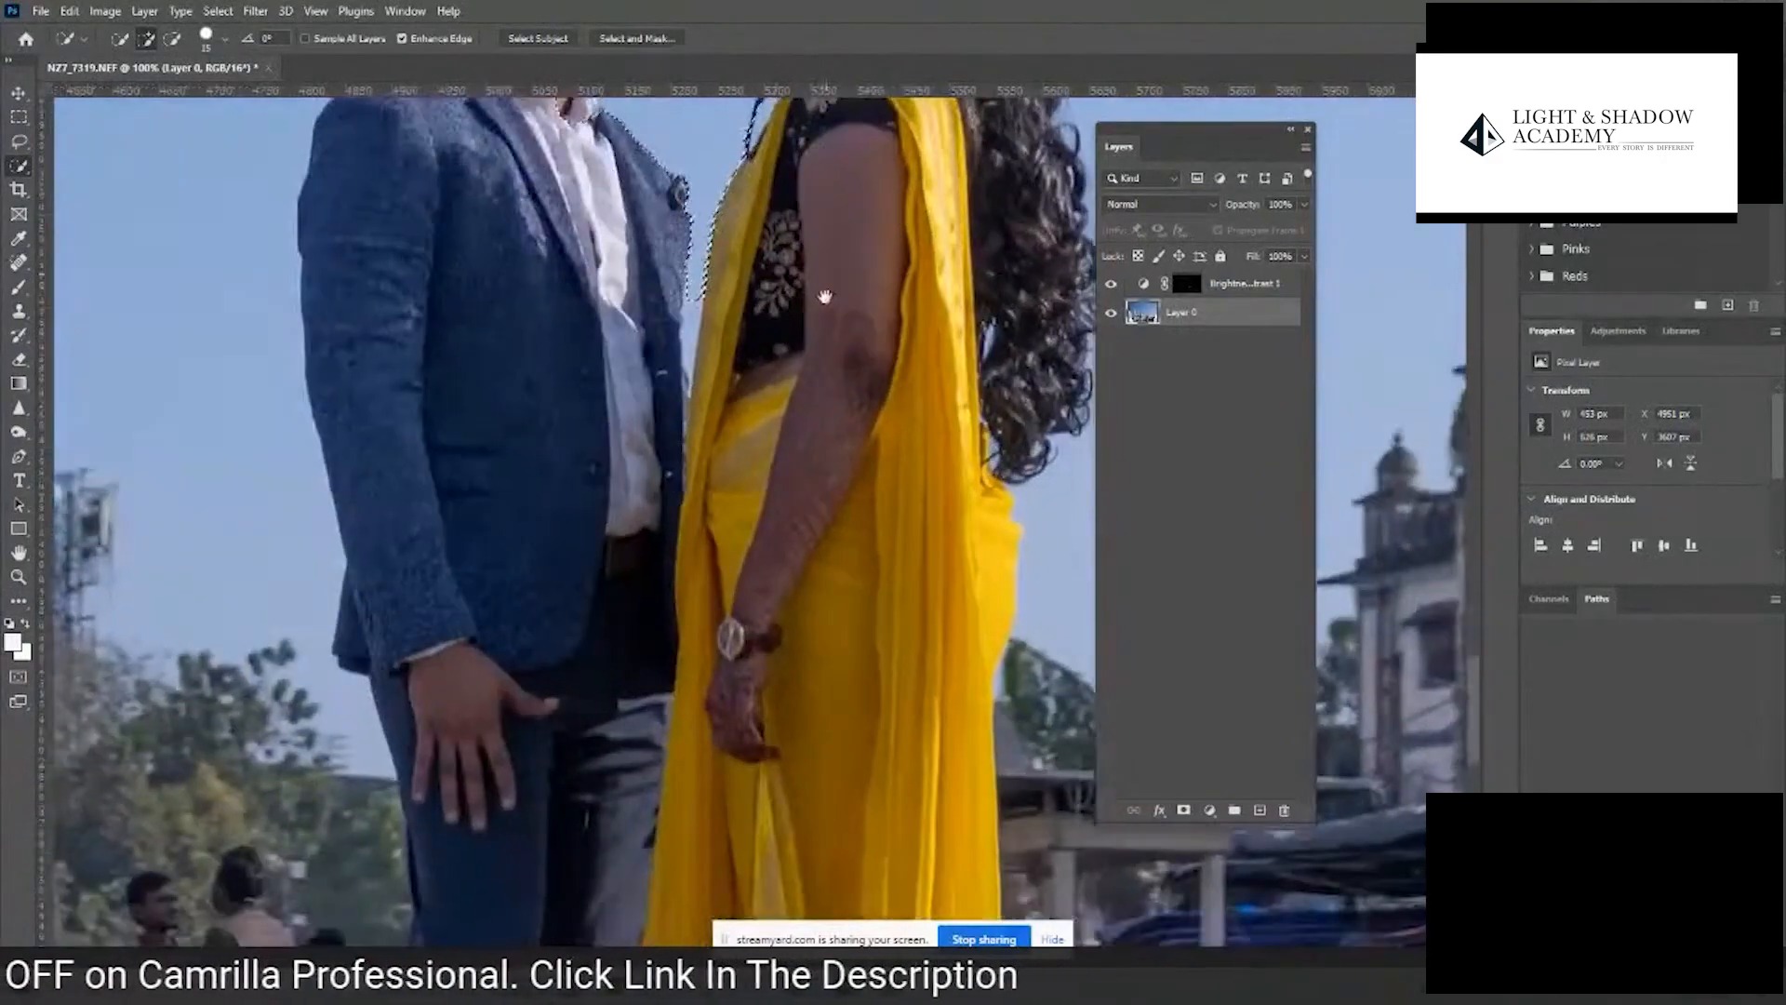
left_click_drag(858, 197, 791, 571)
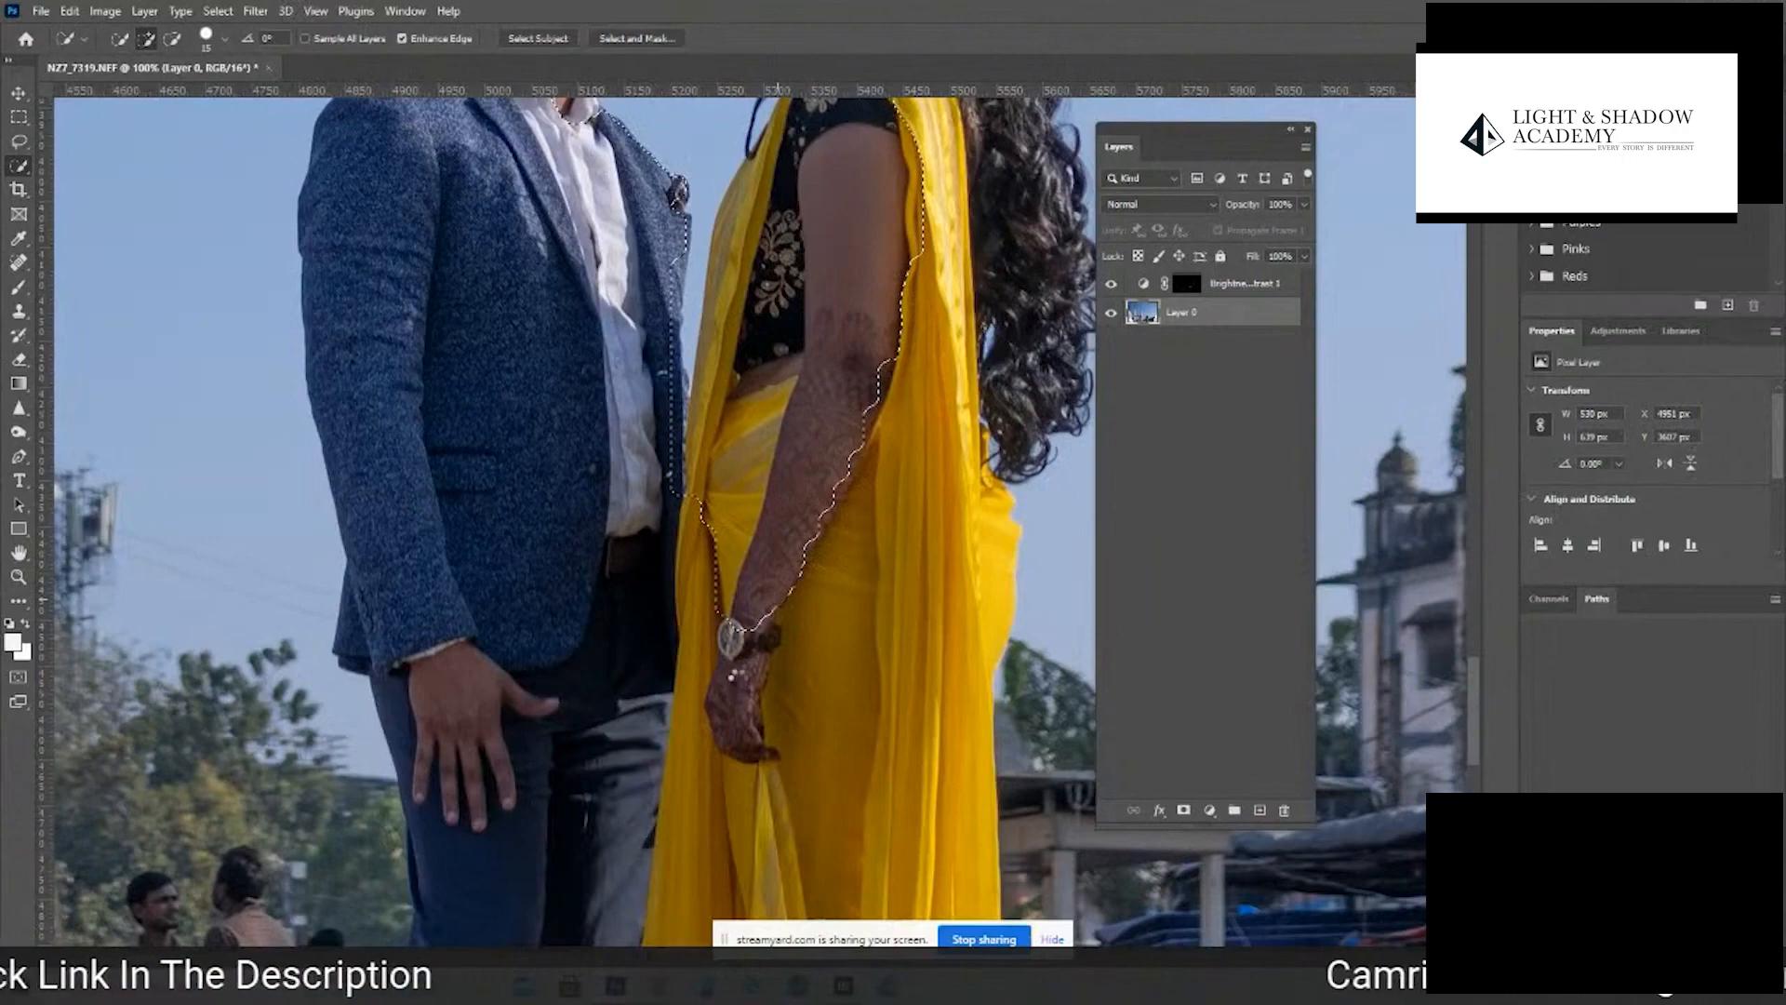
mouse_move(732, 676)
left_mouse_down()
mouse_move(749, 740)
mouse_move(735, 753)
left_mouse_up()
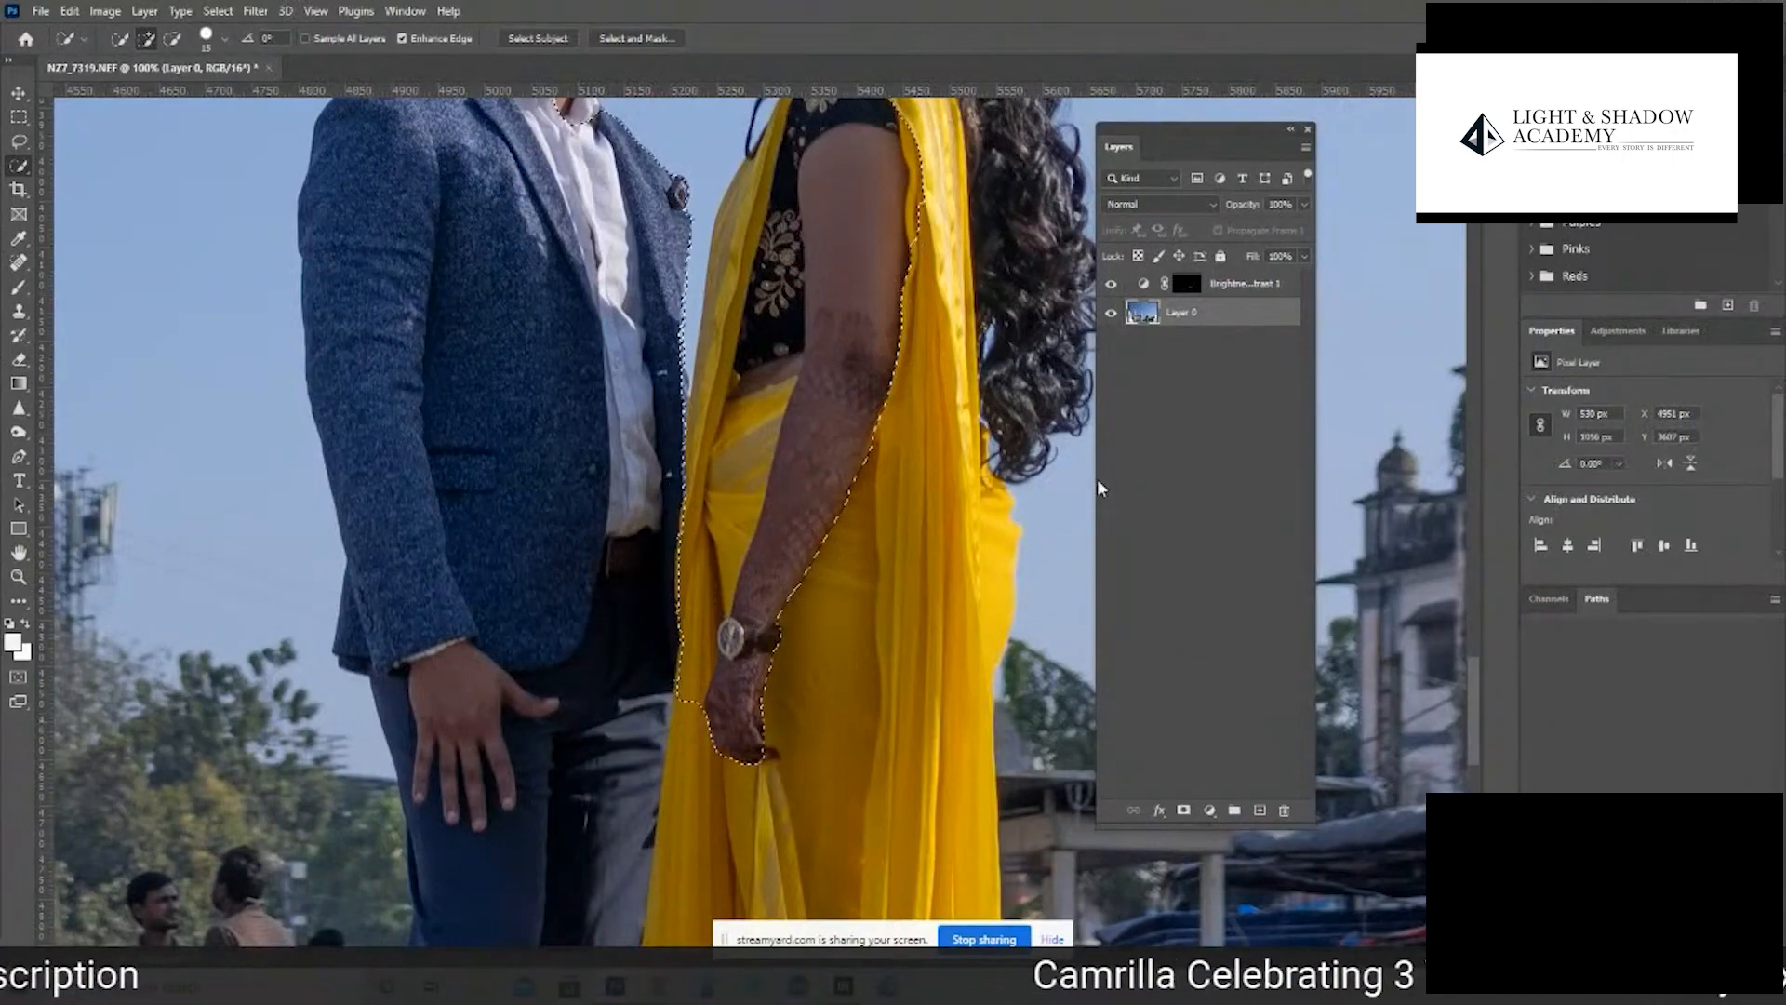
mouse_move(454, 684)
left_mouse_down()
mouse_move(480, 775)
mouse_move(494, 706)
left_mouse_up()
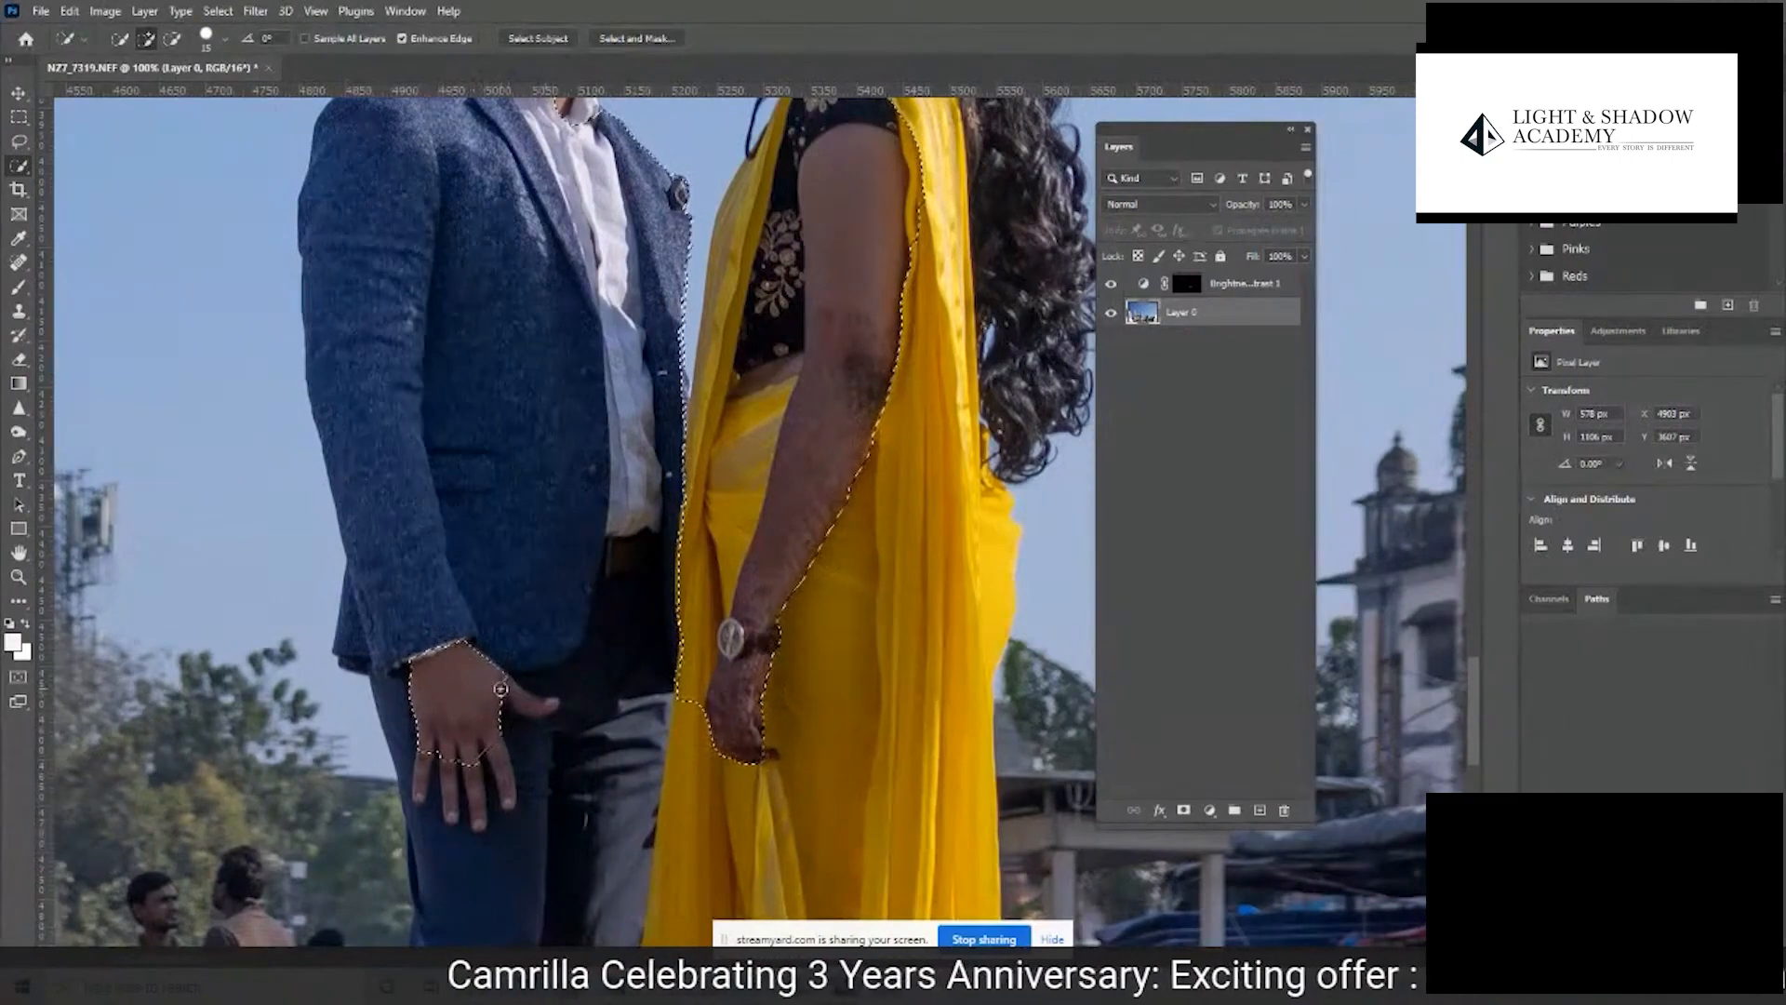
- Subtract the sky between the man's and woman's heads and upper bodies from the selection
left_click_drag(710, 419, 637, 725)
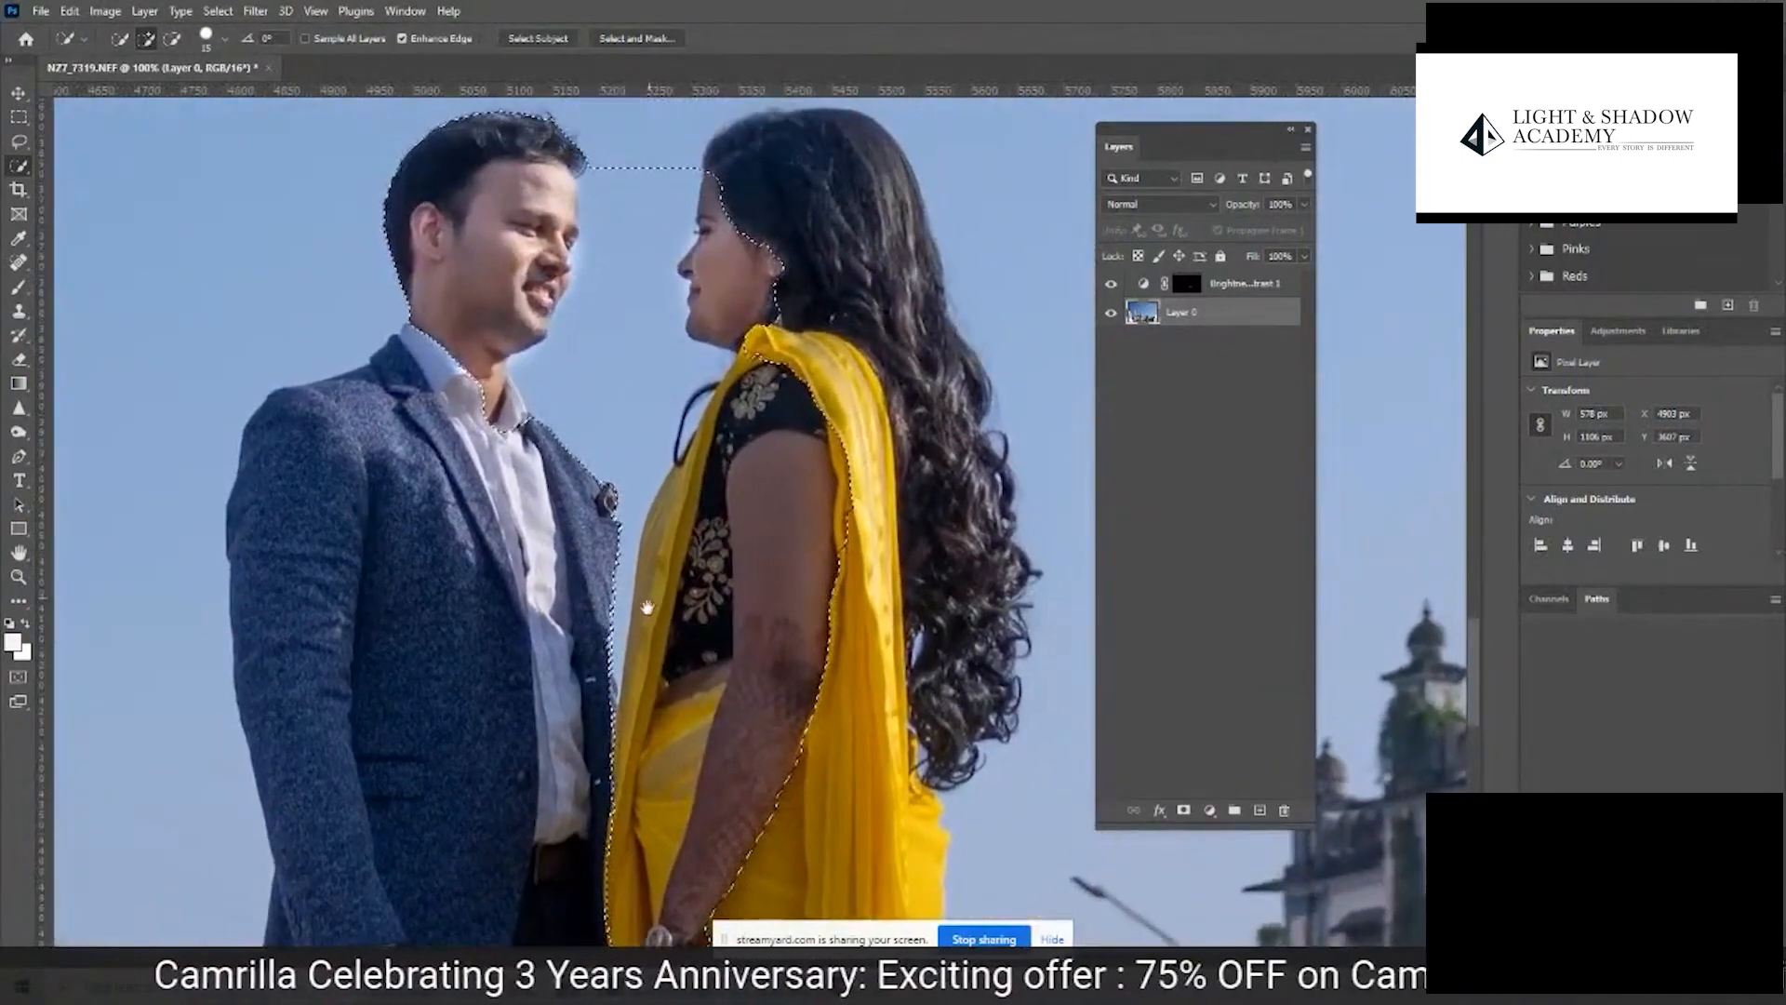
left_click_drag(647, 607, 640, 642)
mouse_move(634, 255)
left_mouse_down()
mouse_move(624, 356)
mouse_move(646, 178)
mouse_move(626, 459)
left_mouse_up()
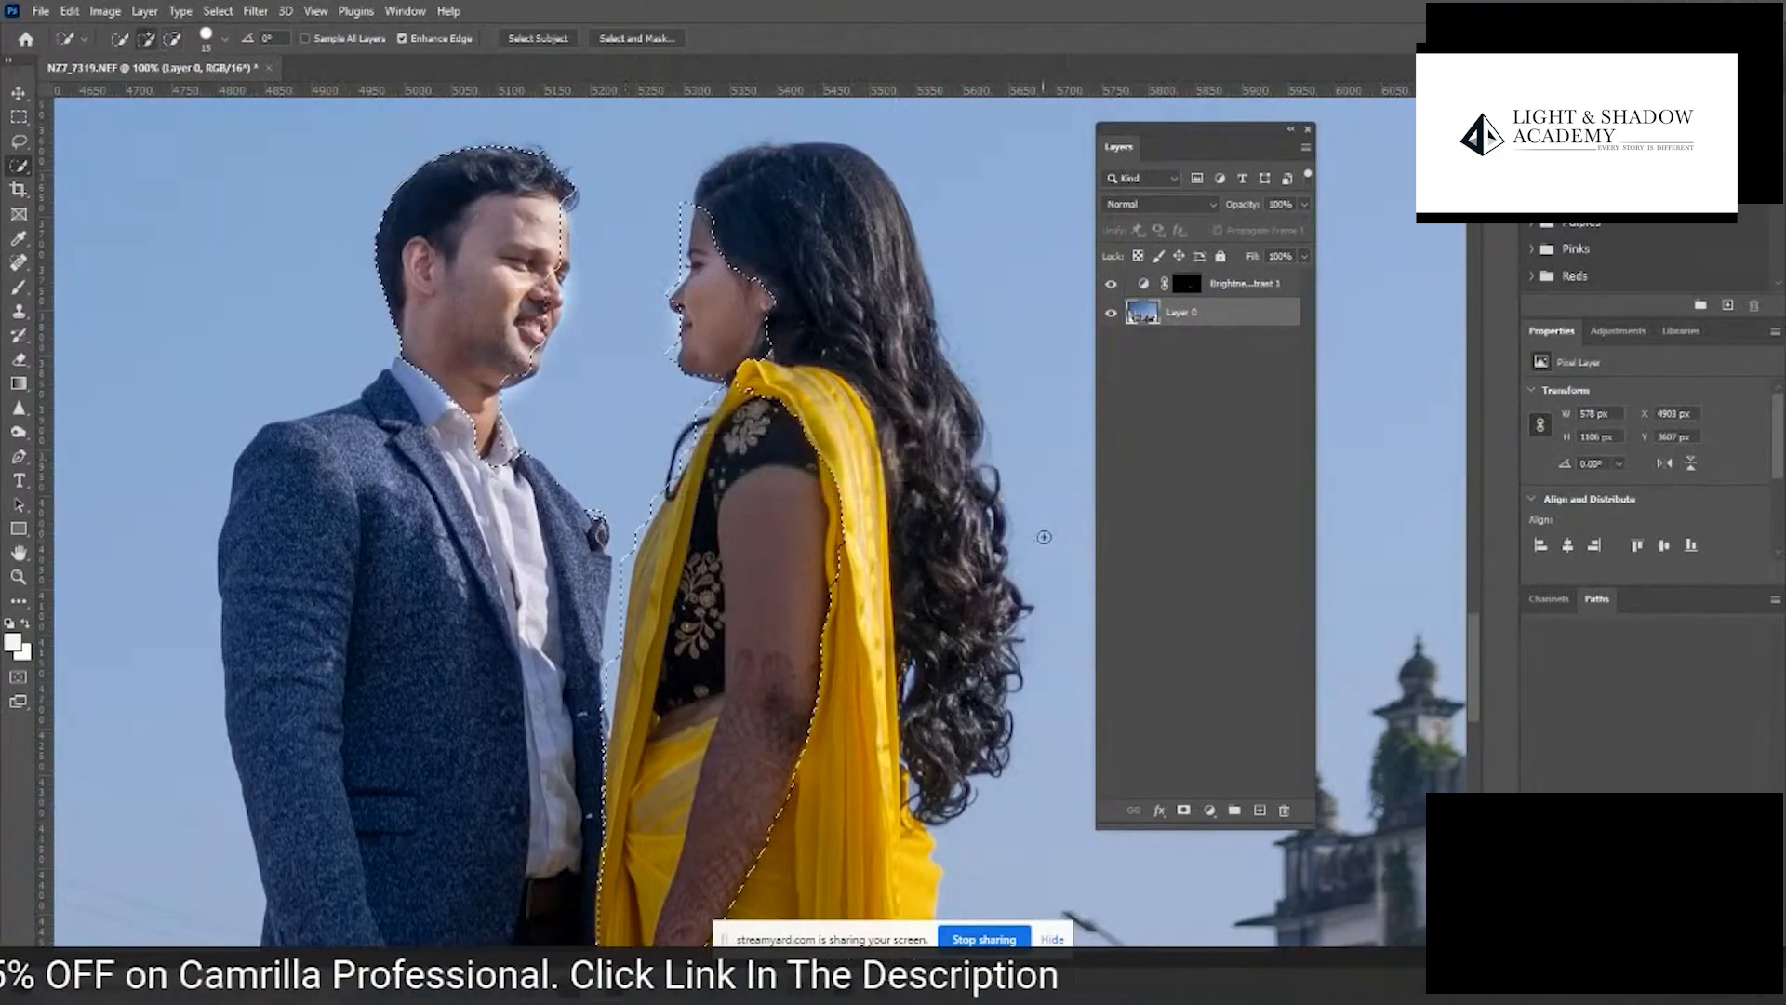
- Fill the selected area with white on the Brightness/Contrast layer mask and clear the selection
left_click(1177, 283)
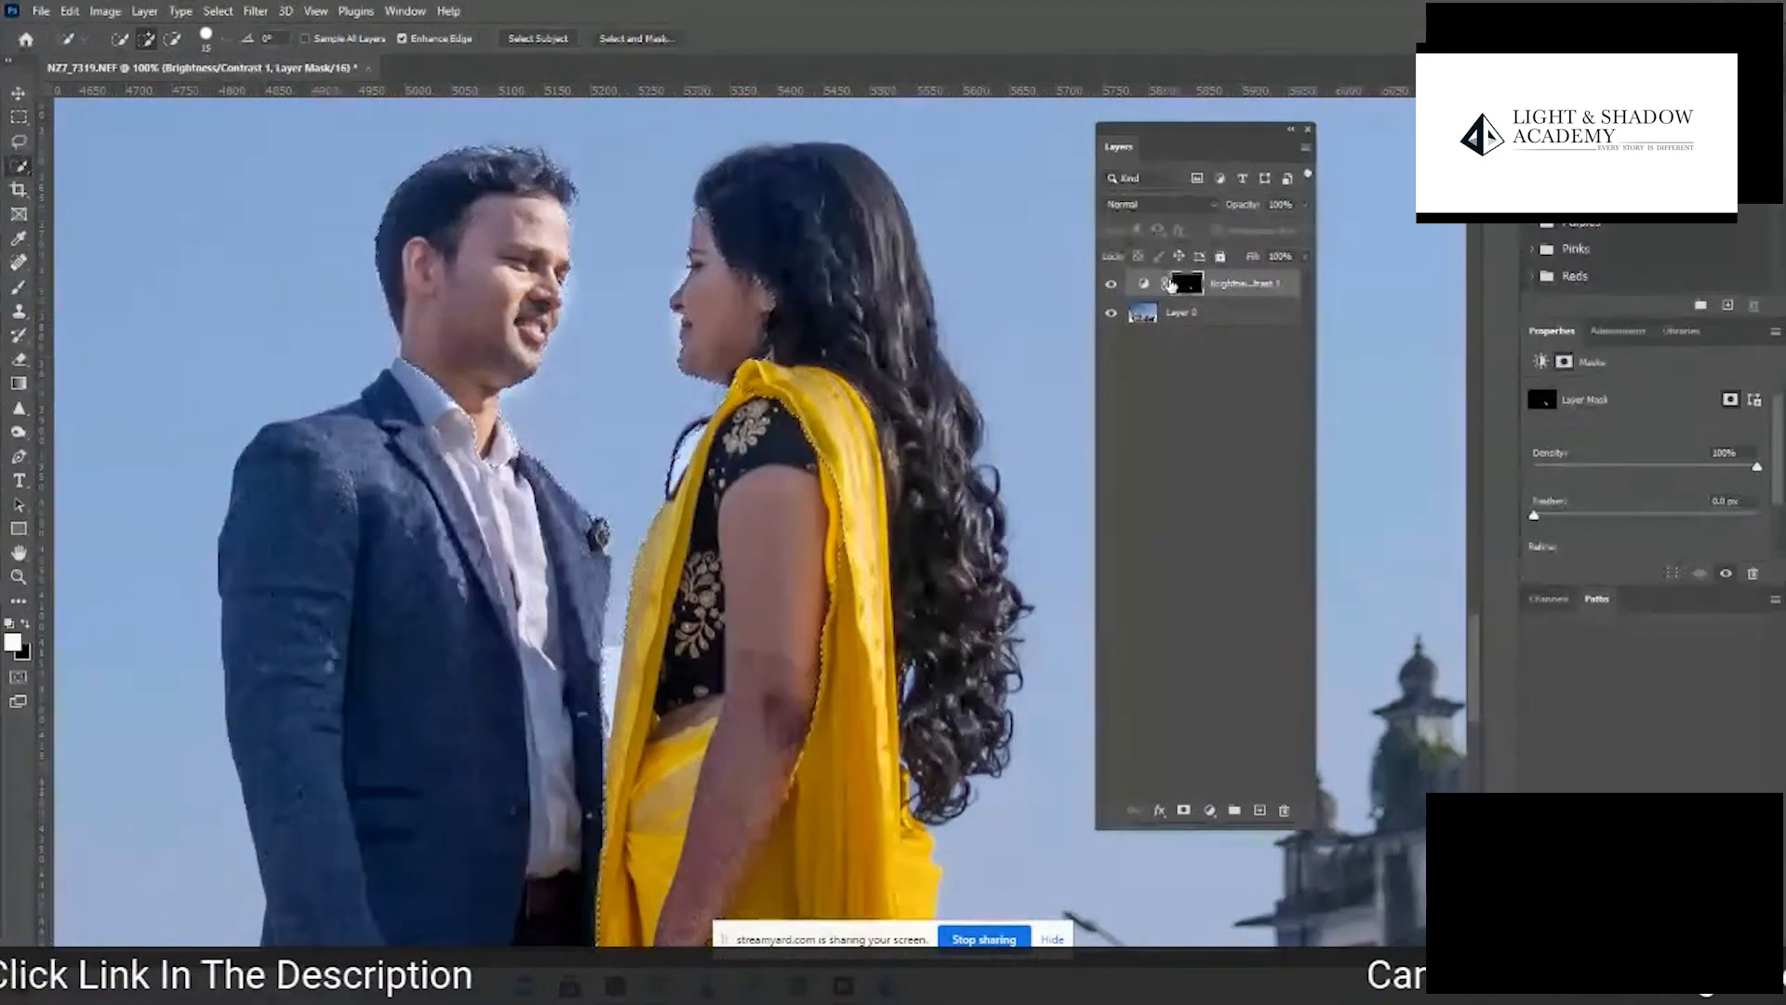
key("ctrl+minus")
key("ctrl+minus")
key("ctrl+minus")
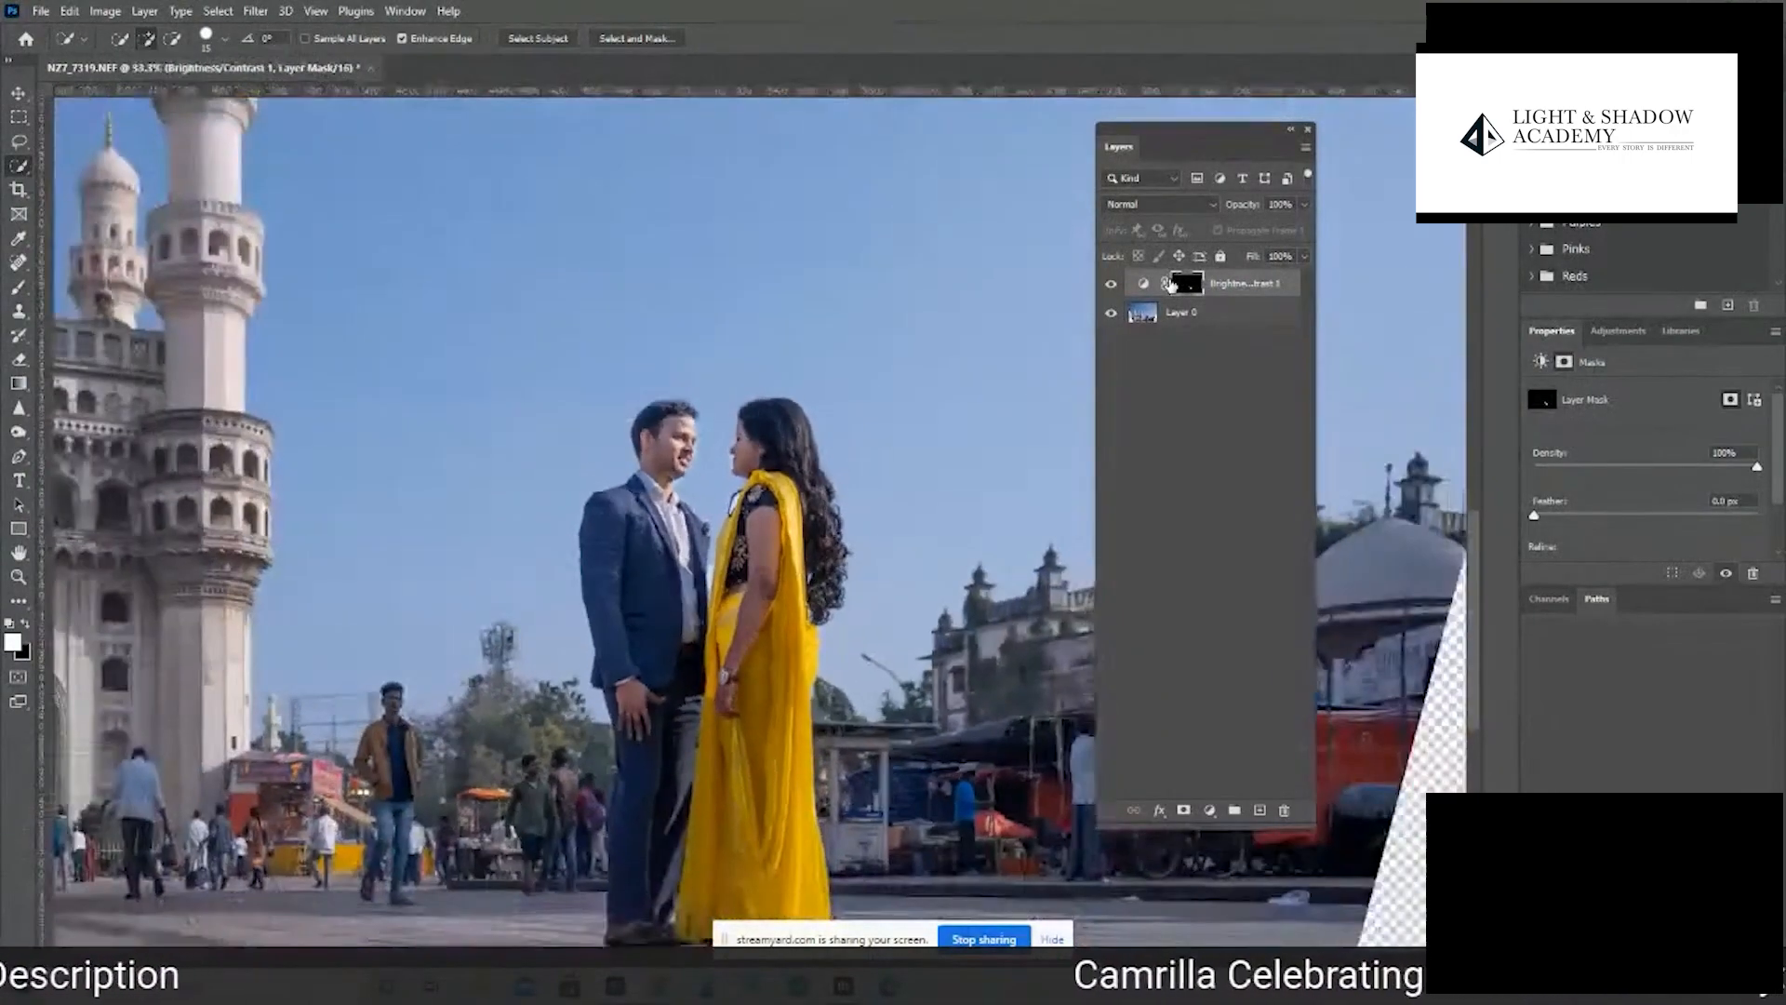
- Paint black on the Brightness/Contrast mask over the strip of sky between the man's jacket and the woman's saree
key("ctrl+plus")
key("z")
left_click_drag(621, 496, 850, 470)
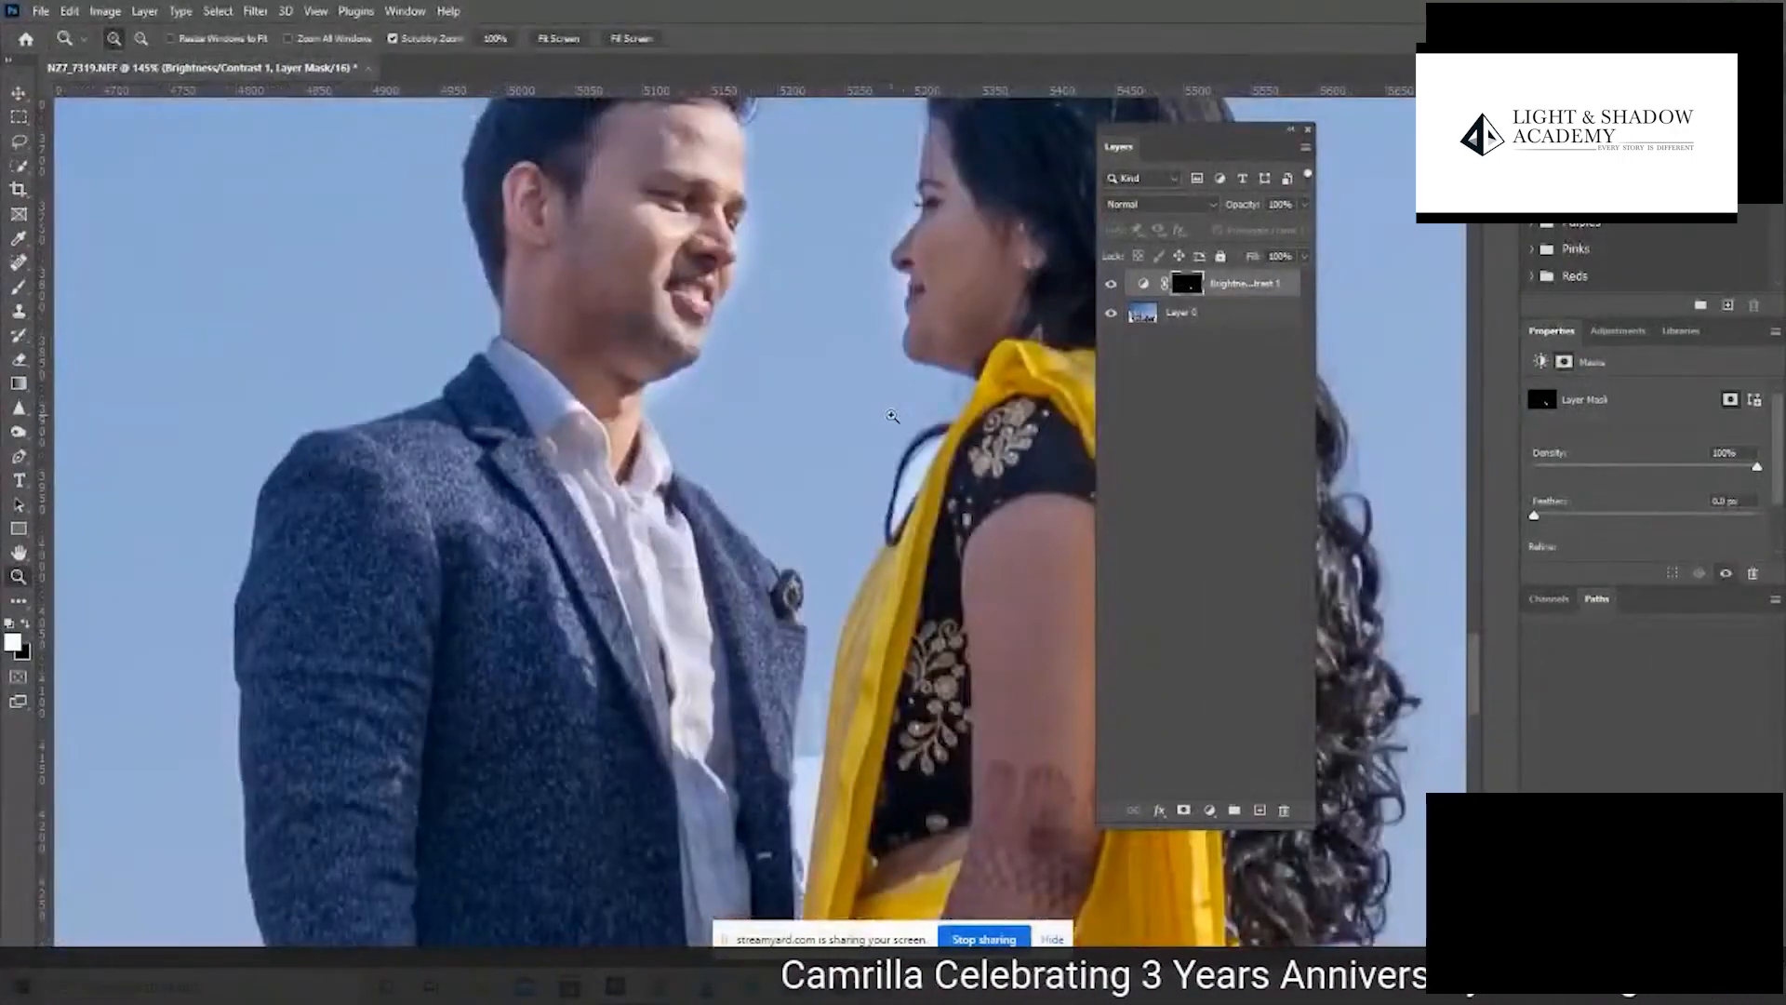
key("b")
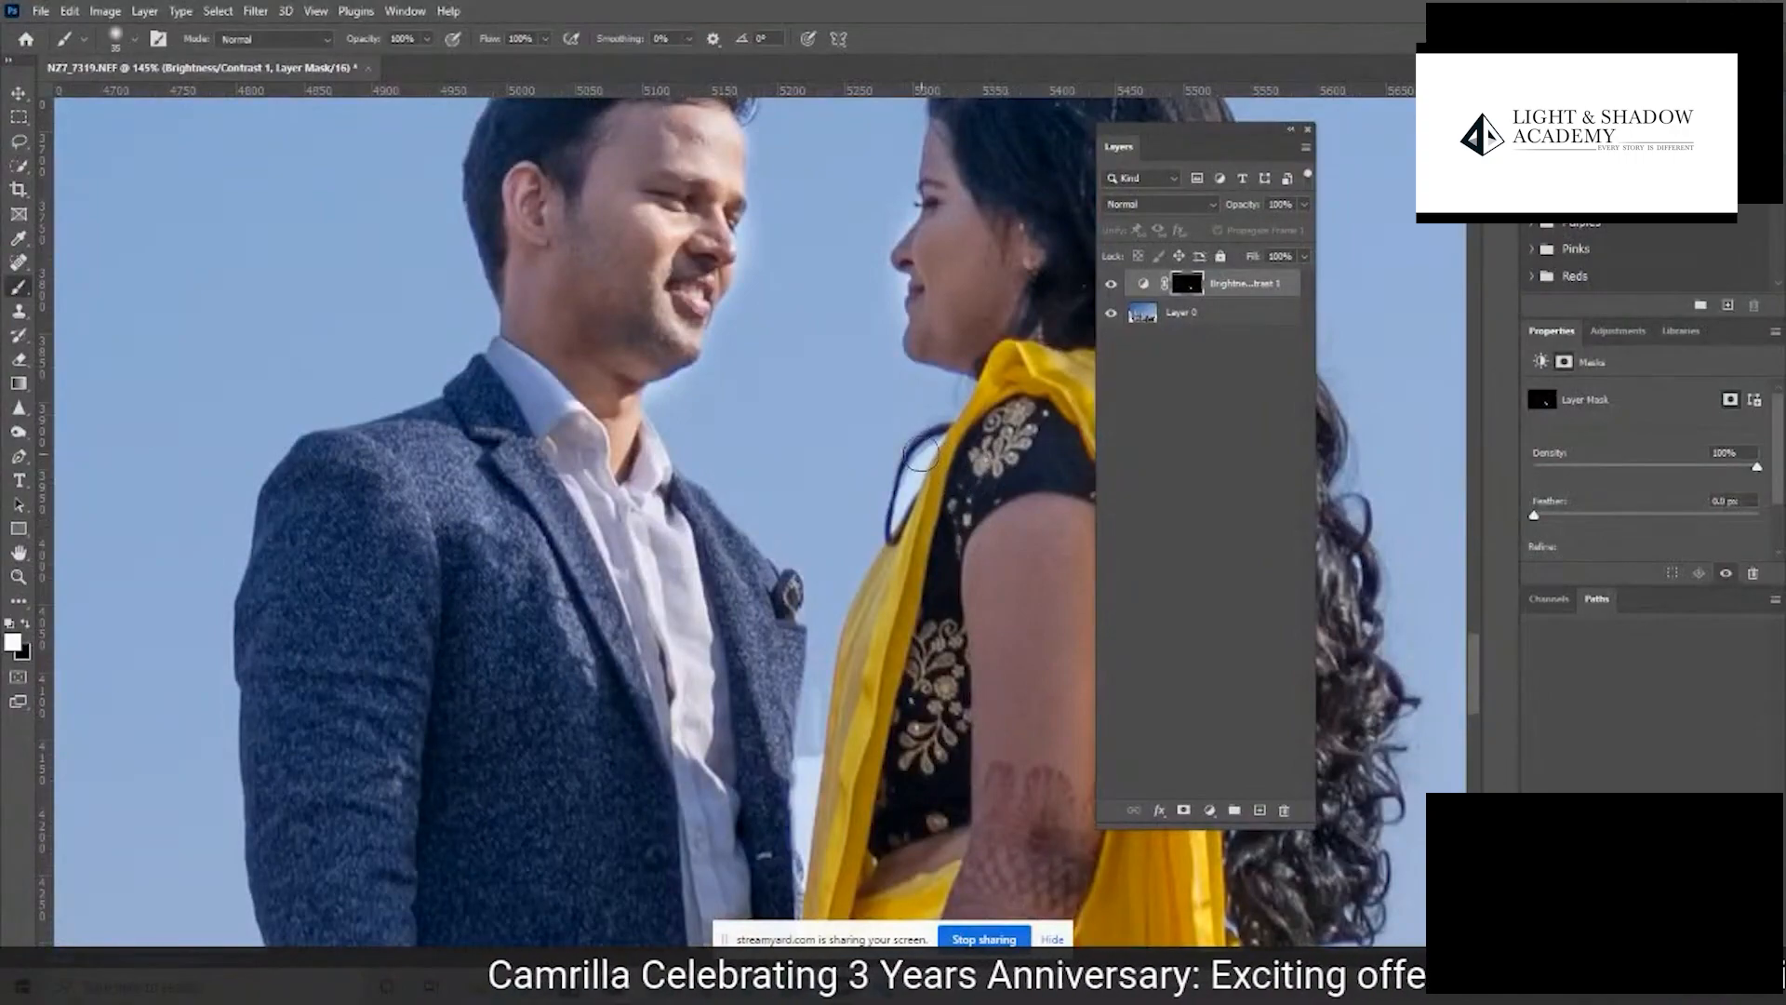
key("x")
left_click_drag(926, 454, 879, 529)
scroll(885, 431, "down", 5)
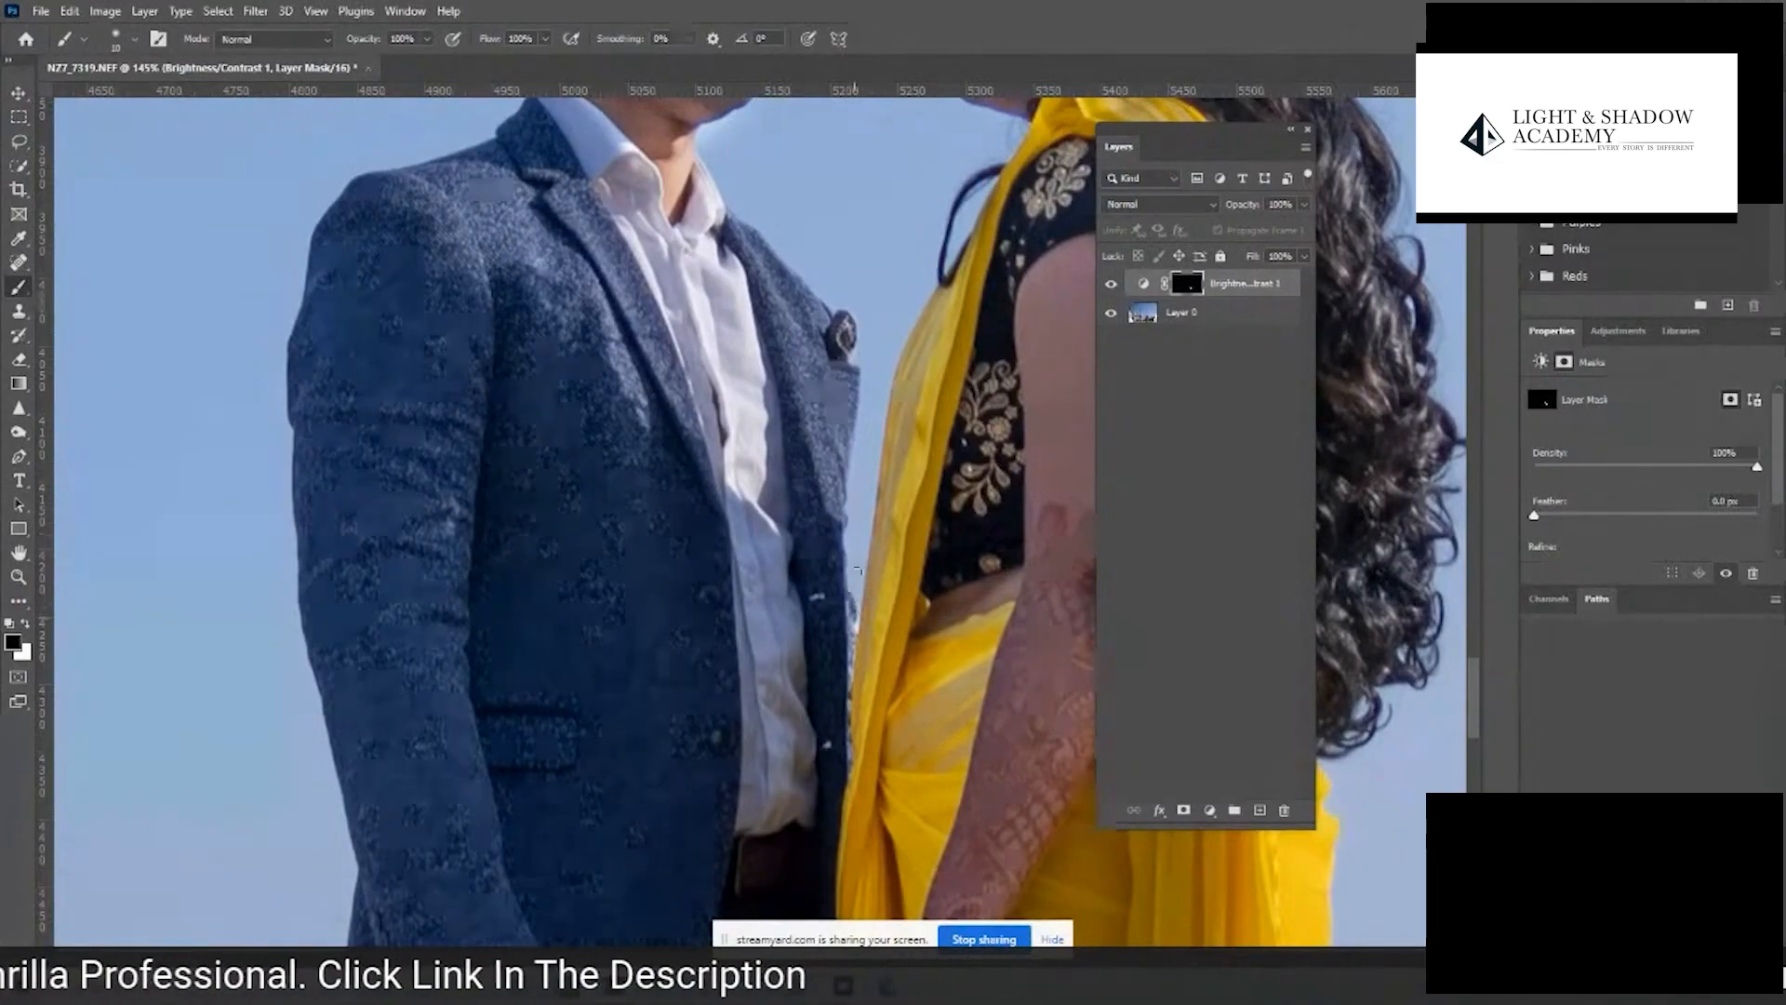
- Compare the couple with the Brightness/Contrast adjustment layer hidden and shown
key("ctrl+minus")
key("ctrl+minus")
key("ctrl+minus")
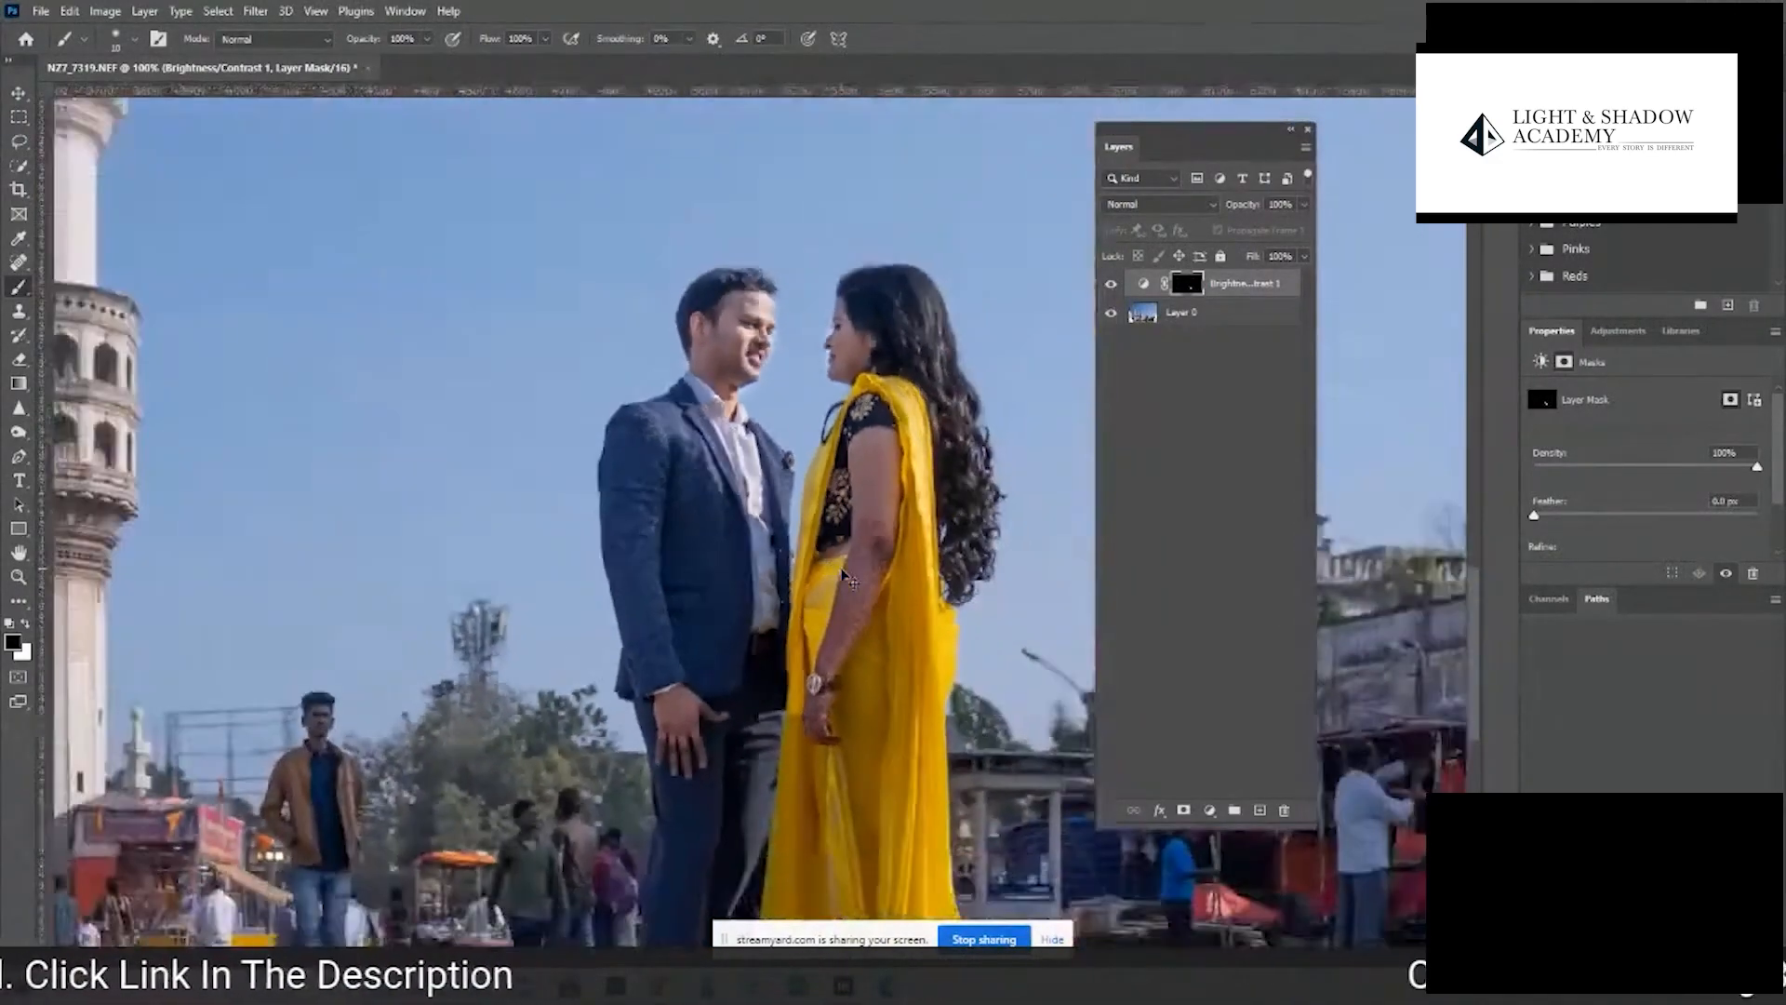
left_click(1112, 285)
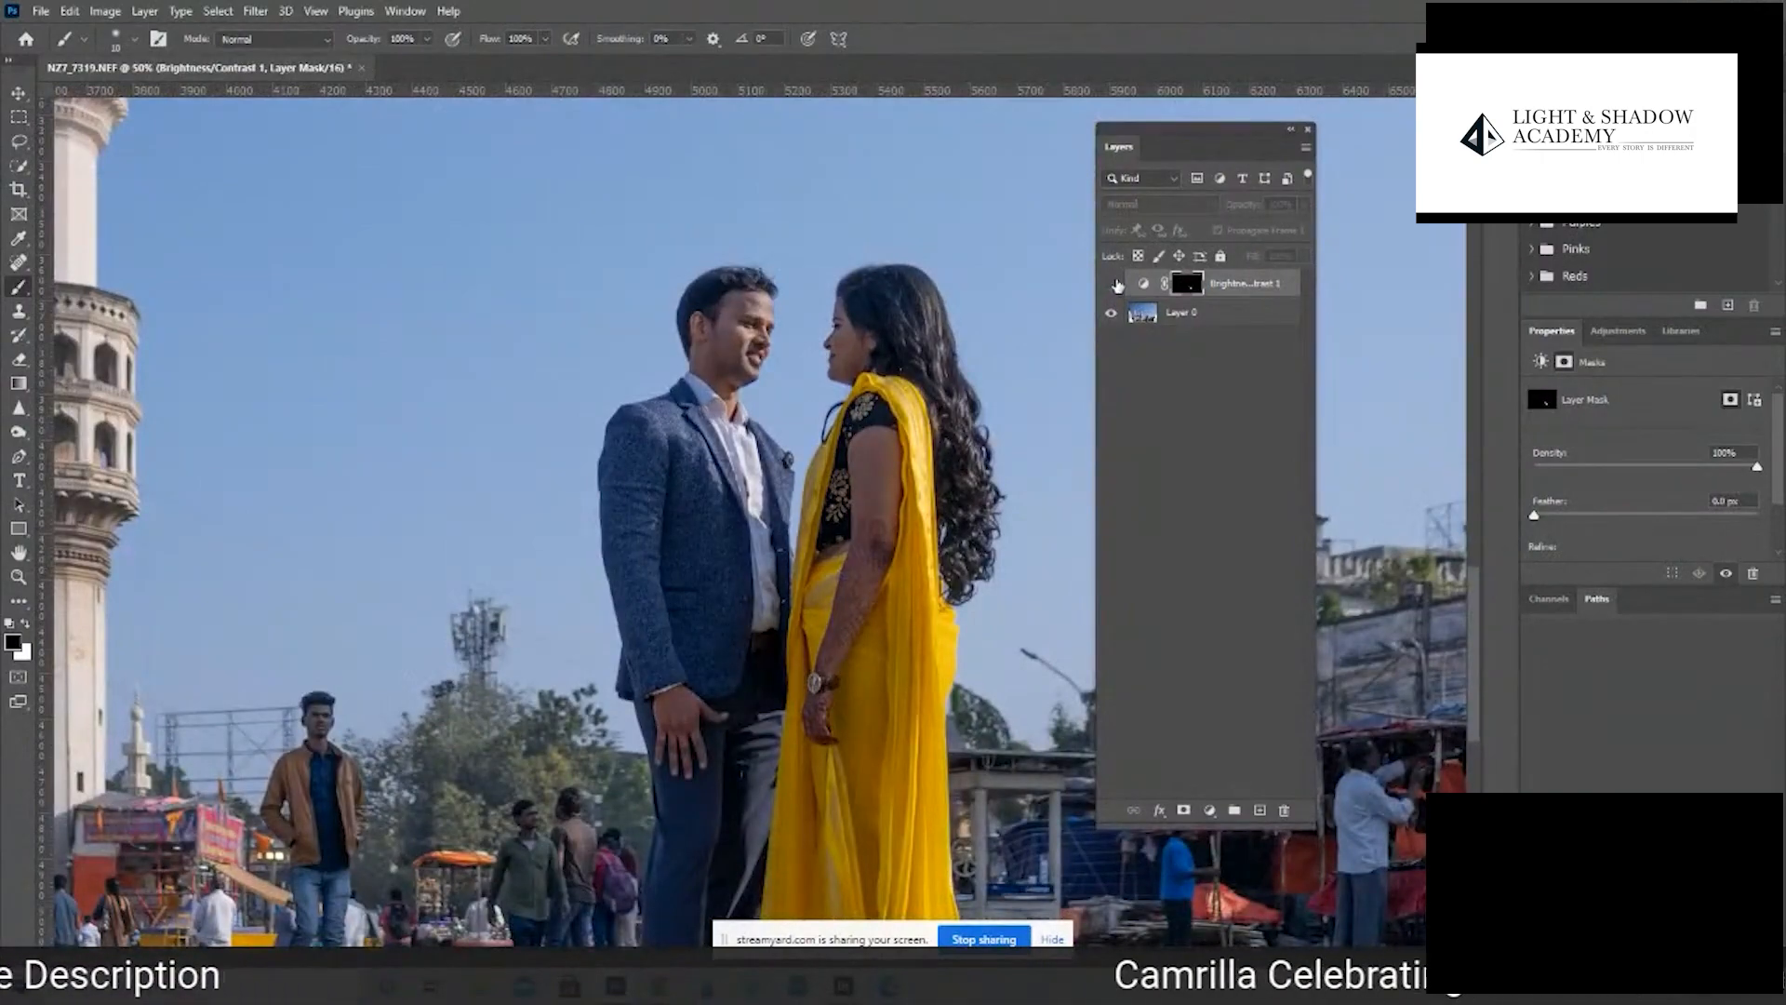
left_click(1113, 285)
left_click(1113, 285)
left_click(1112, 285)
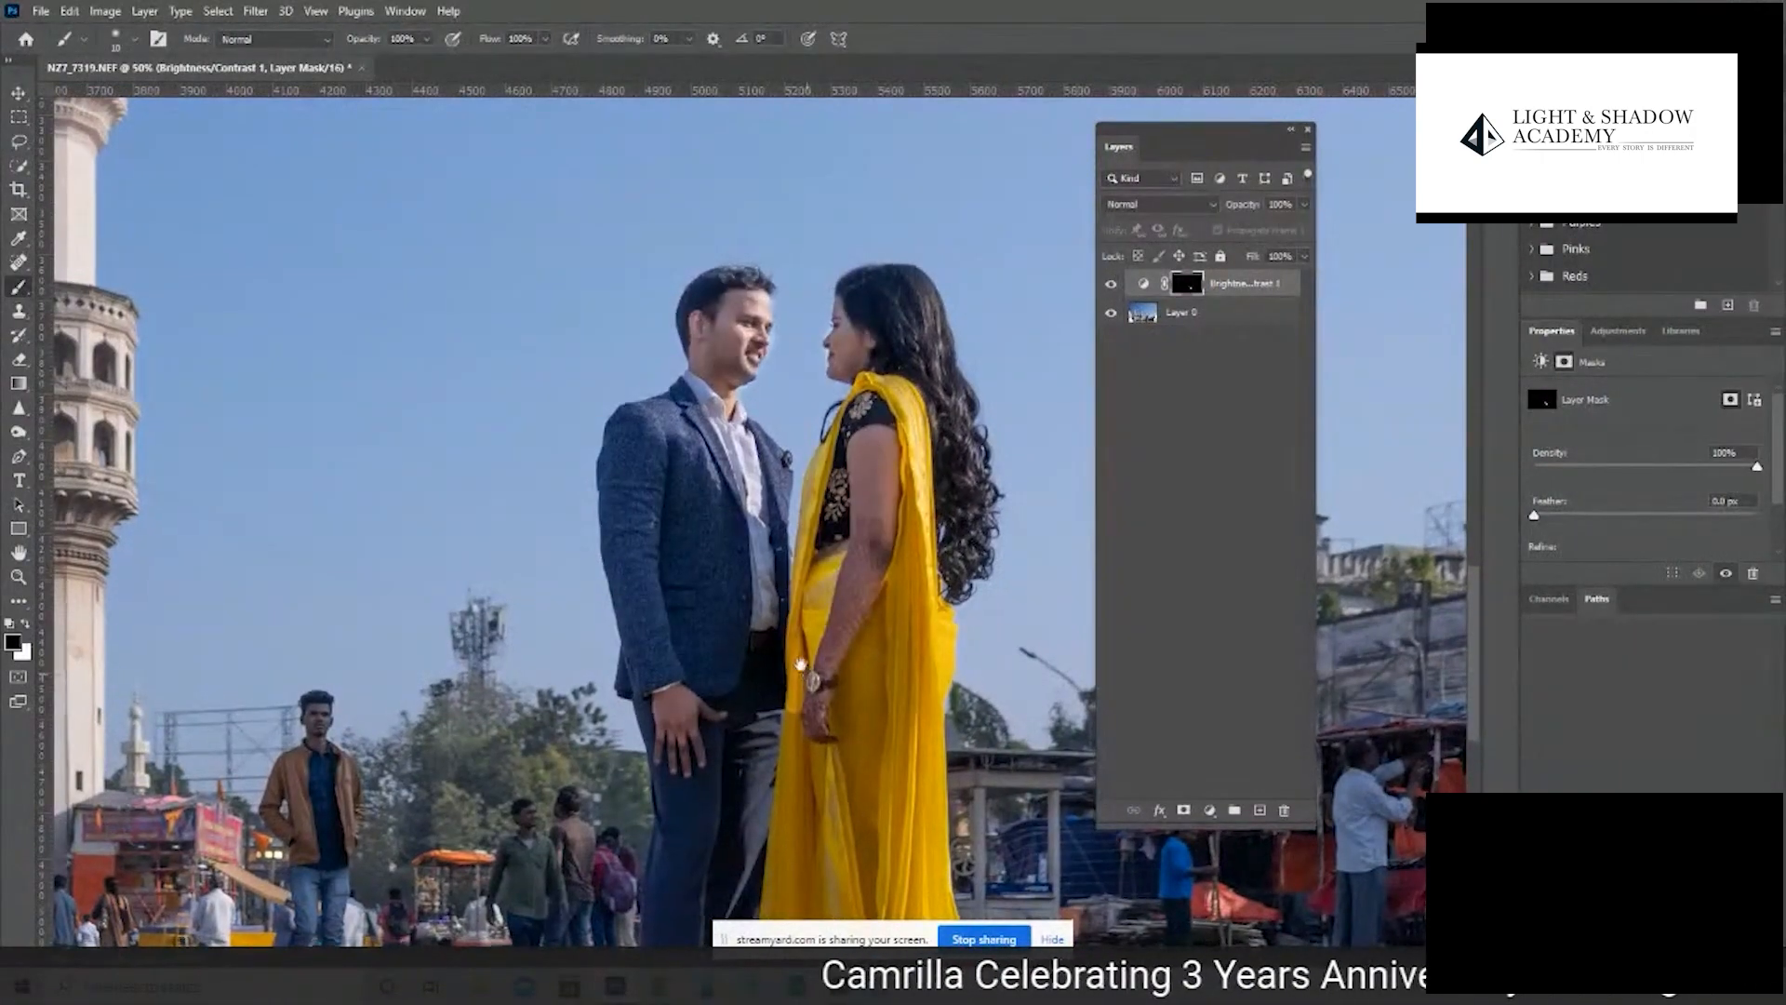
- Paint black on the Brightness/Contrast mask with an enlarged brush along both edges of the yellow saree
left_click_drag(853, 640, 818, 596)
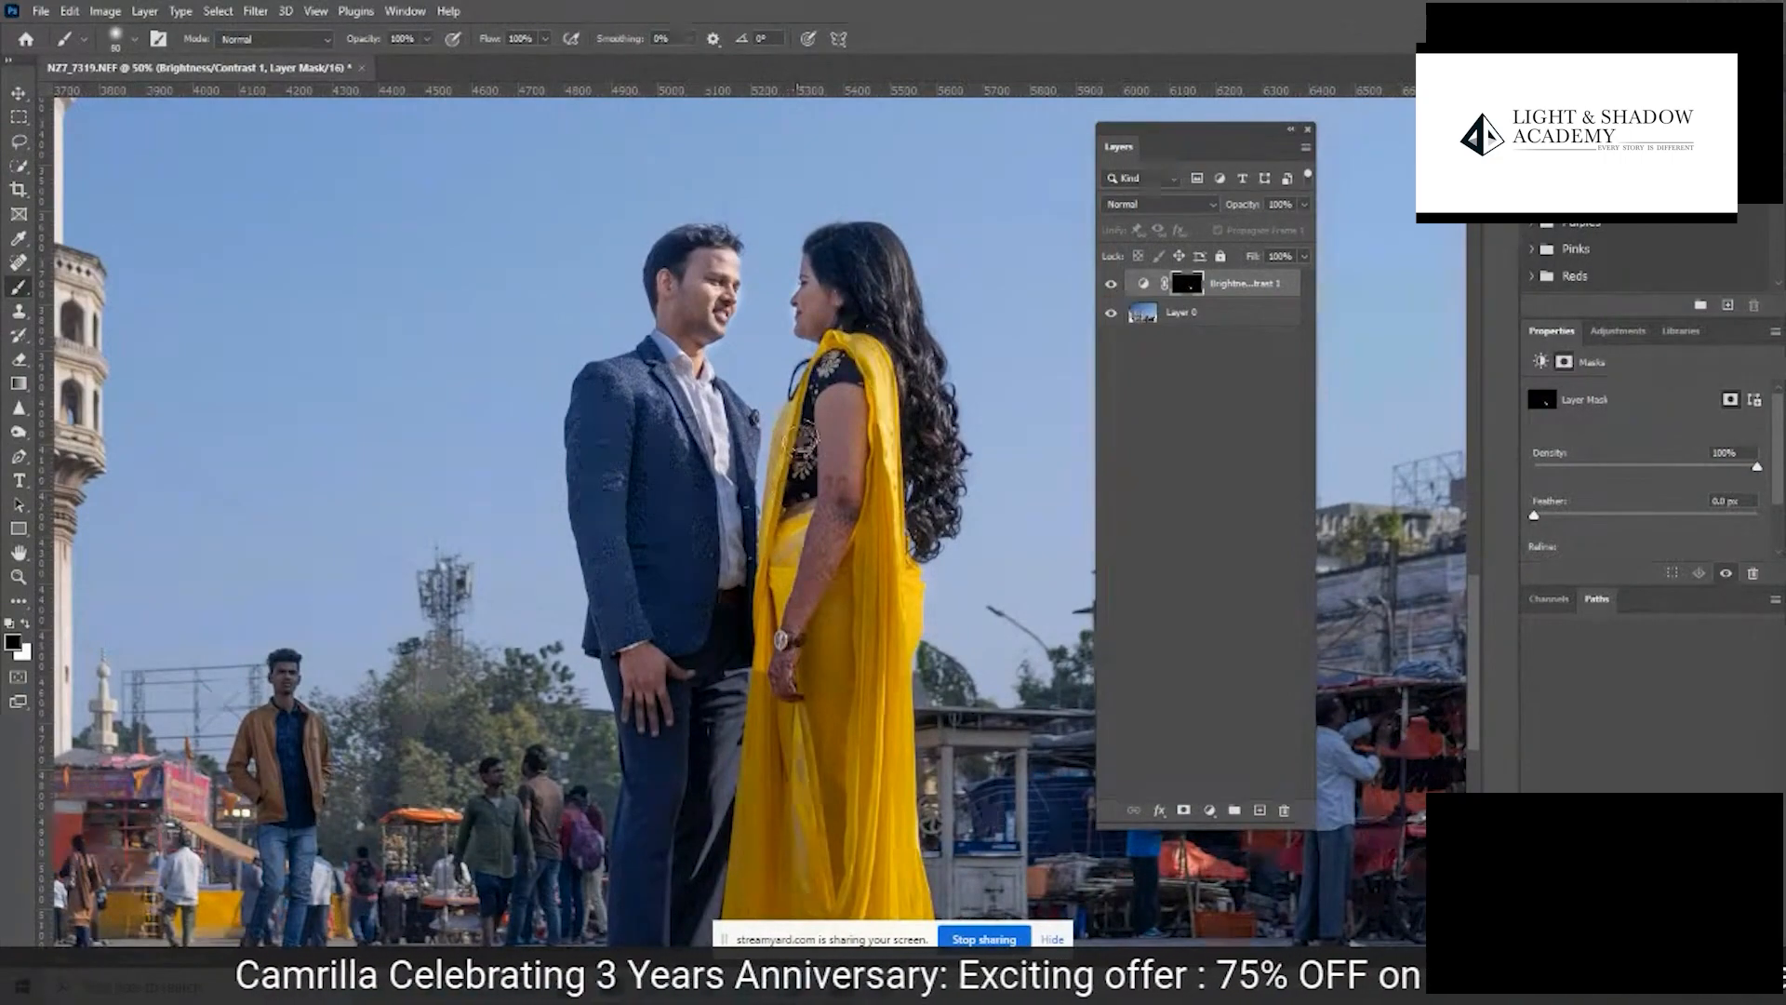
key("bracketright")
key("bracketright")
key("bracketright")
mouse_move(780, 503)
left_mouse_down()
mouse_move(778, 526)
mouse_move(799, 415)
mouse_move(746, 686)
mouse_move(749, 614)
left_mouse_up()
mouse_move(885, 352)
left_mouse_down()
mouse_move(904, 348)
mouse_move(913, 442)
left_mouse_up()
key("ctrl+minus")
key("ctrl+minus")
key("ctrl+minus")
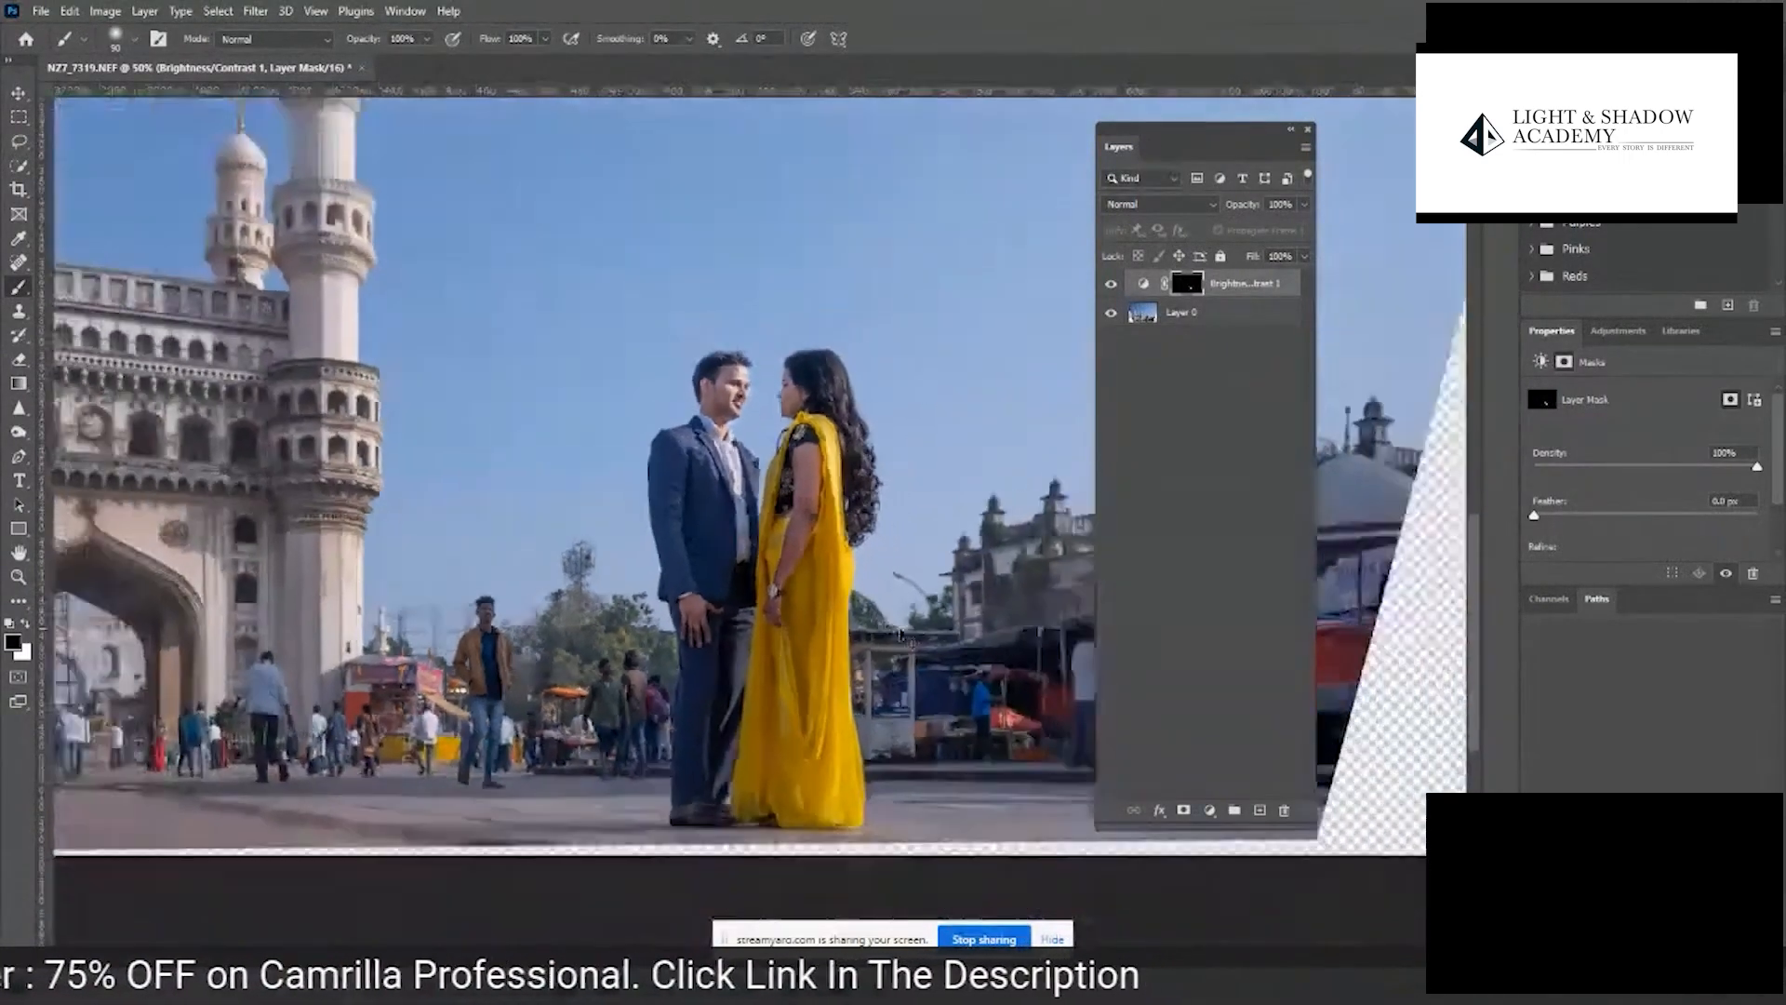
key("z")
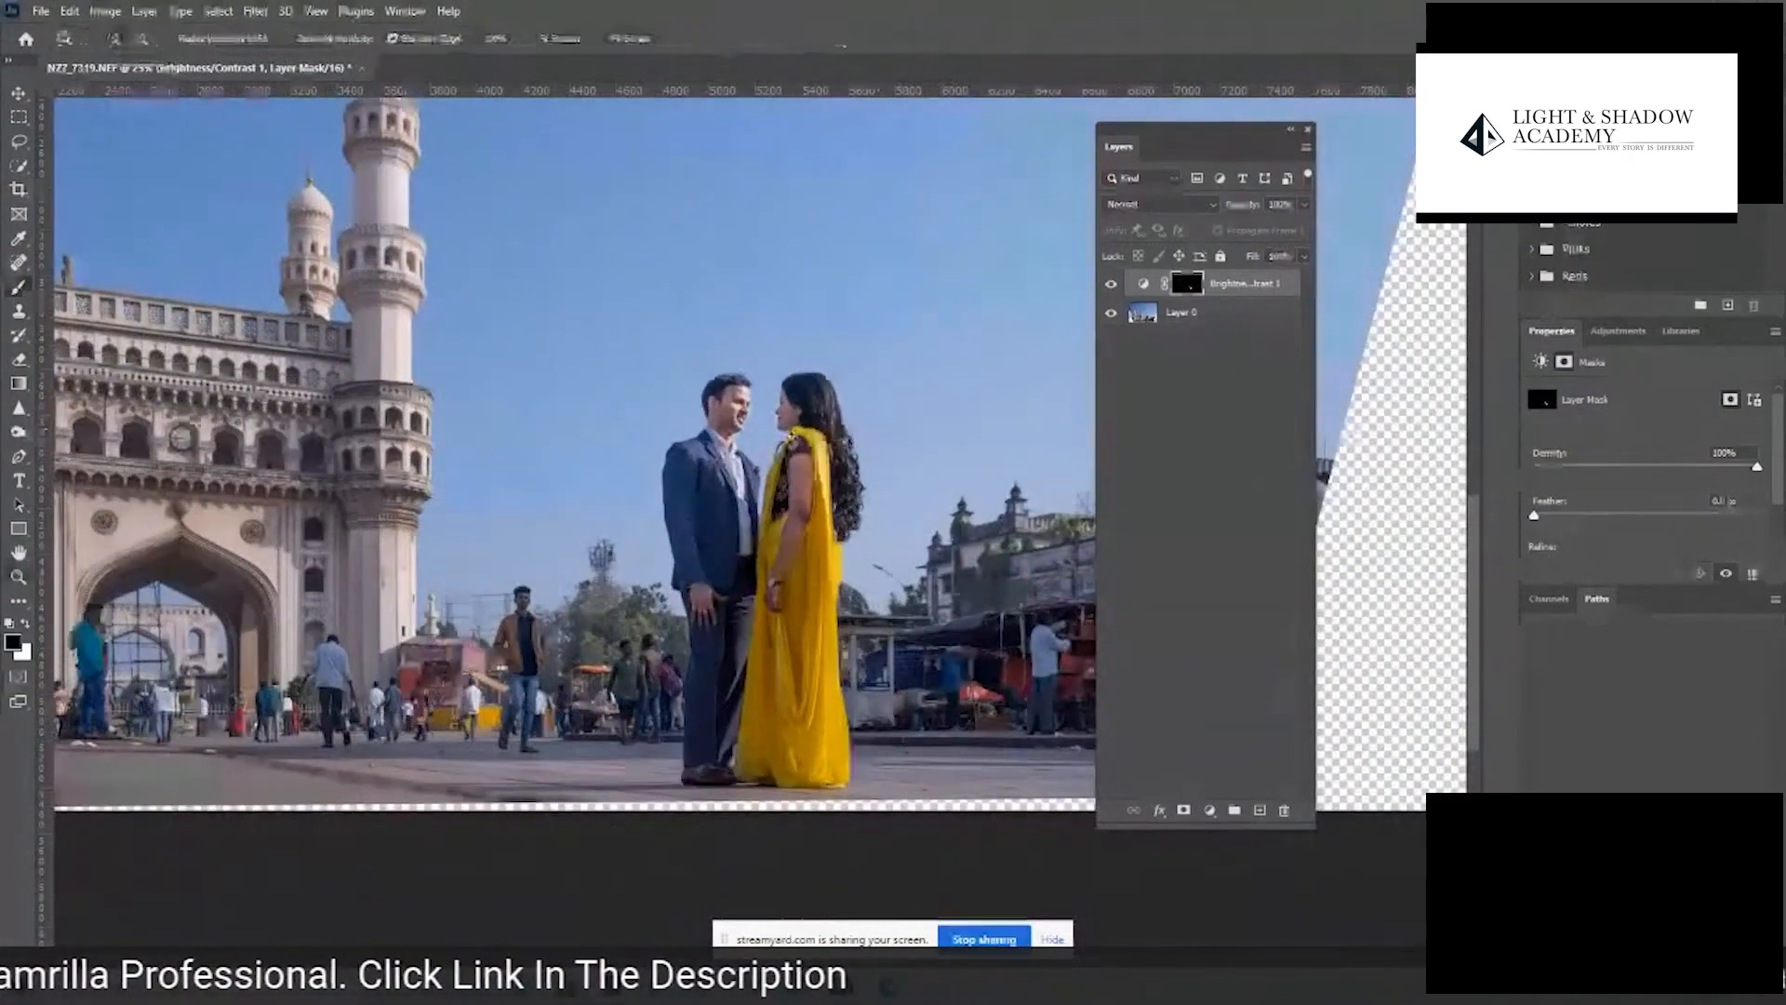
left_click_drag(779, 444, 684, 441)
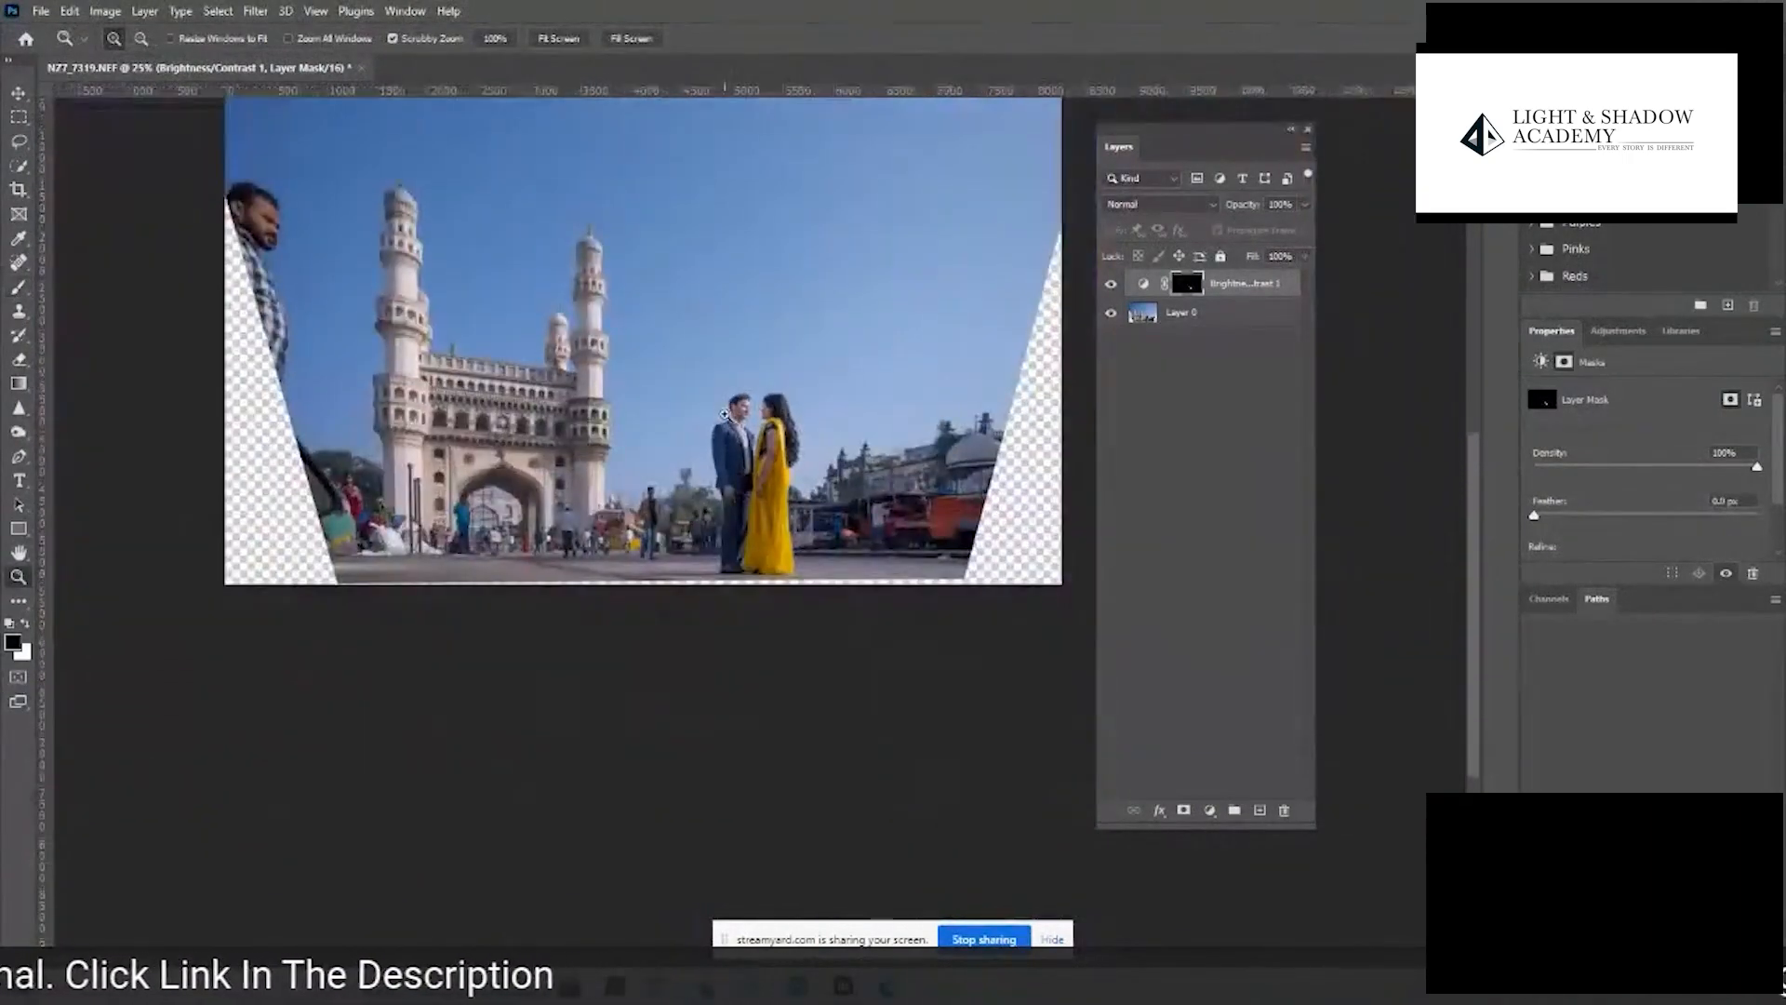
left_click_drag(852, 373, 892, 571)
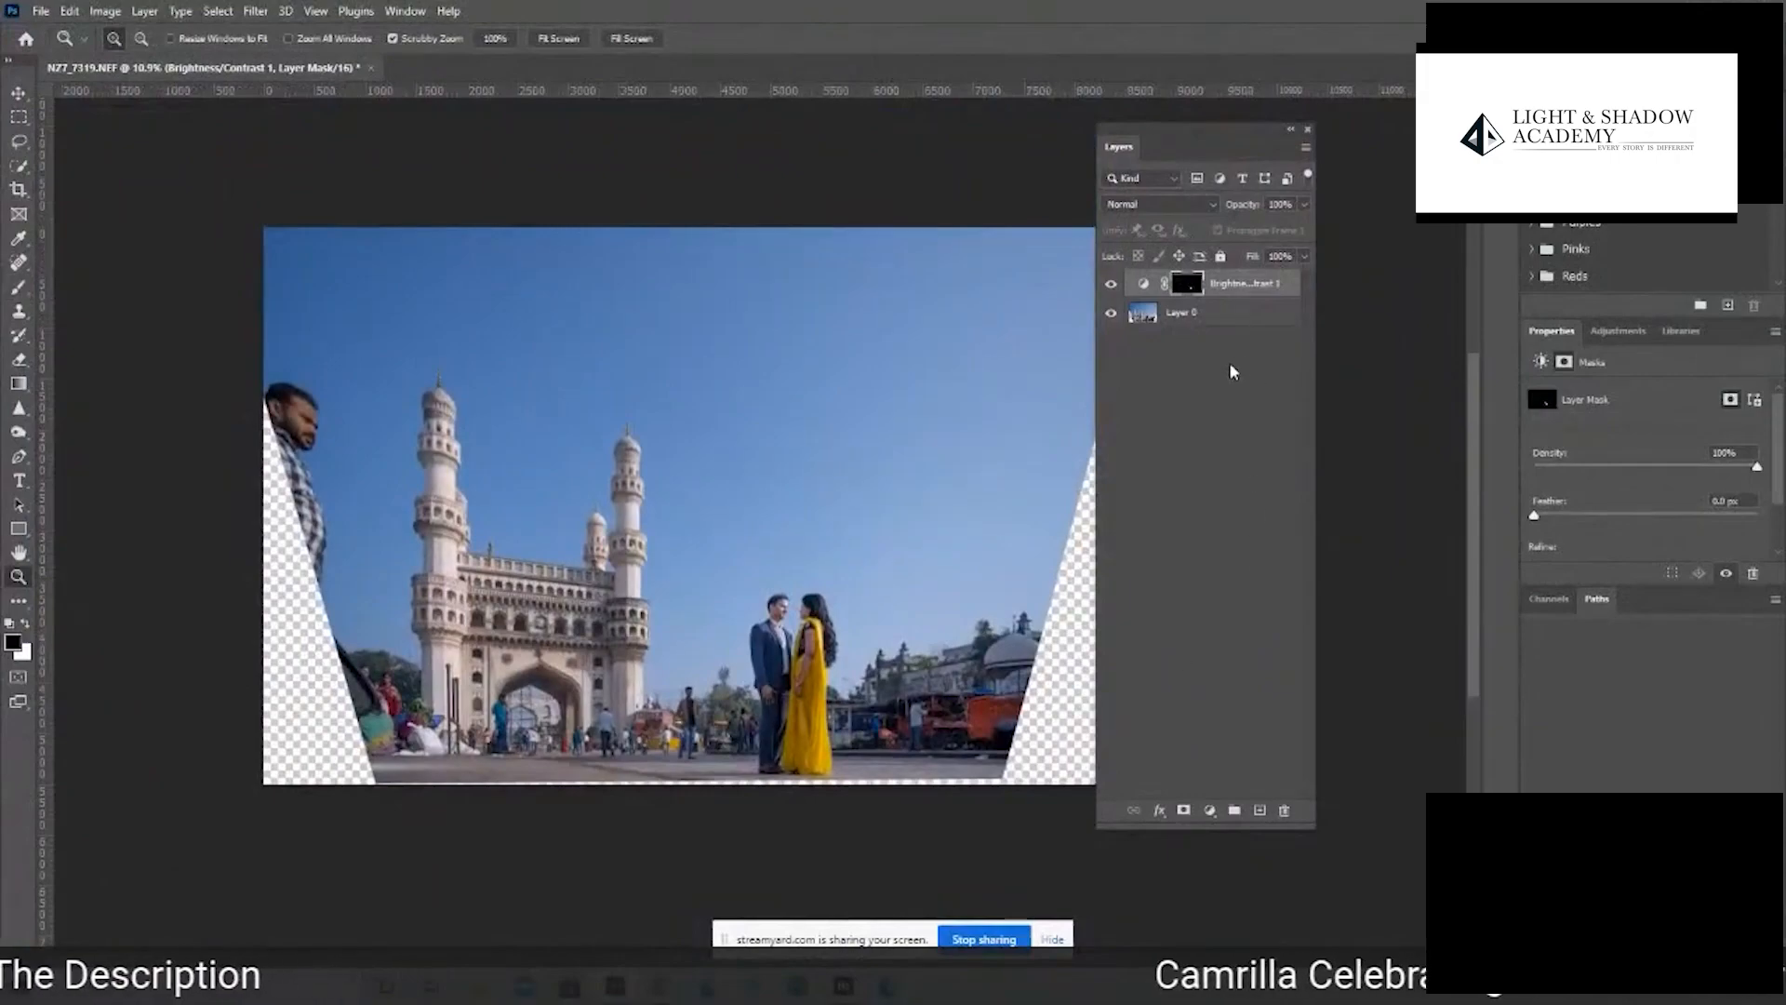
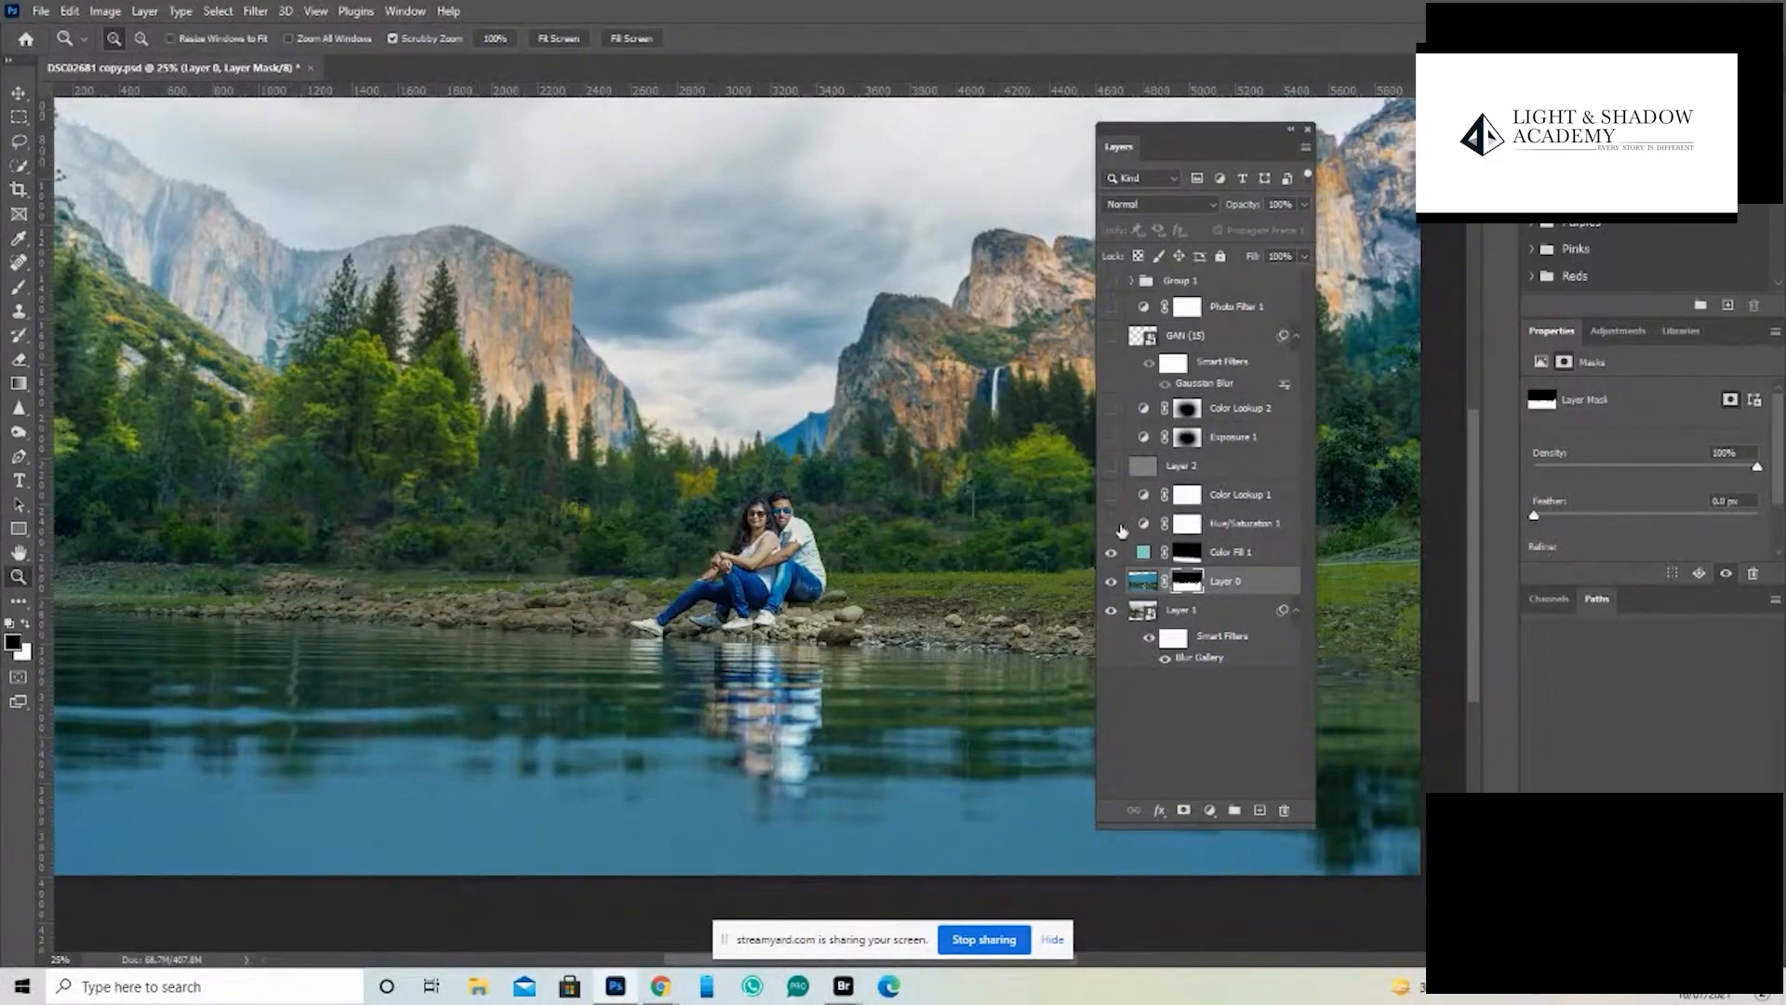
- Show the Color Lookup 1, Layer 2, Exposure 1, Color Lookup 2, GAN (15) and Photo Filter 1 layers
left_click(1111, 495)
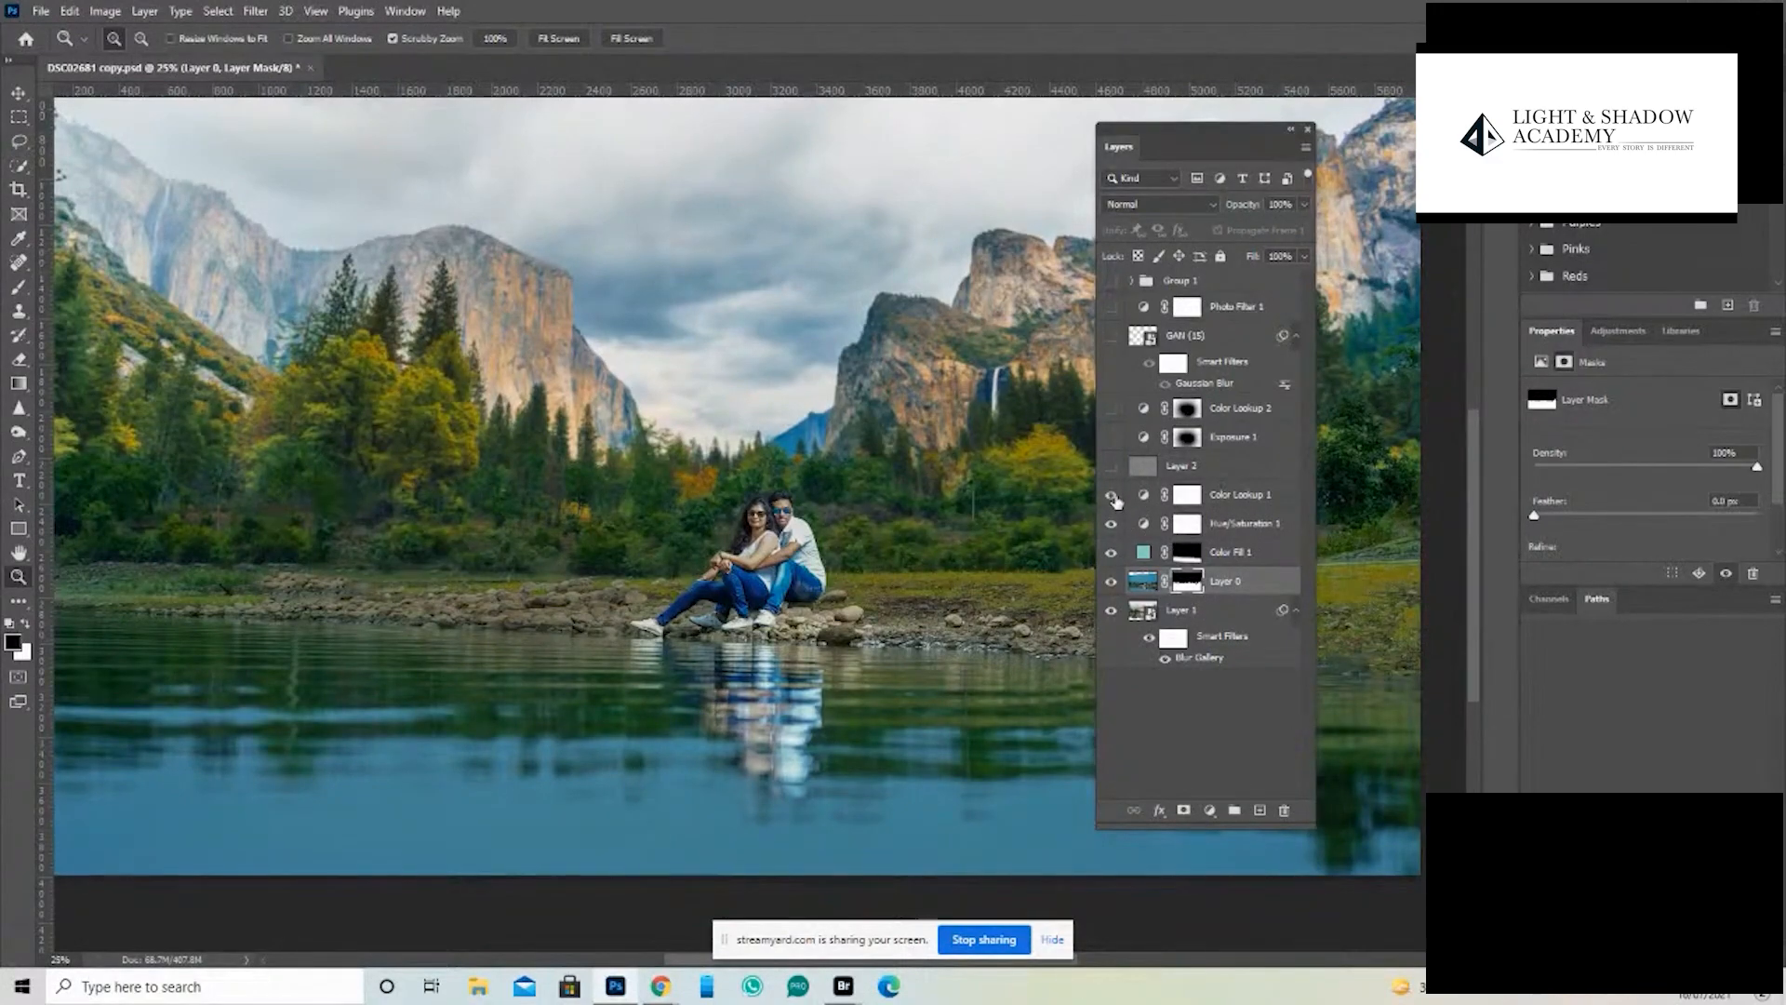
left_click(1111, 465)
left_click(1111, 437)
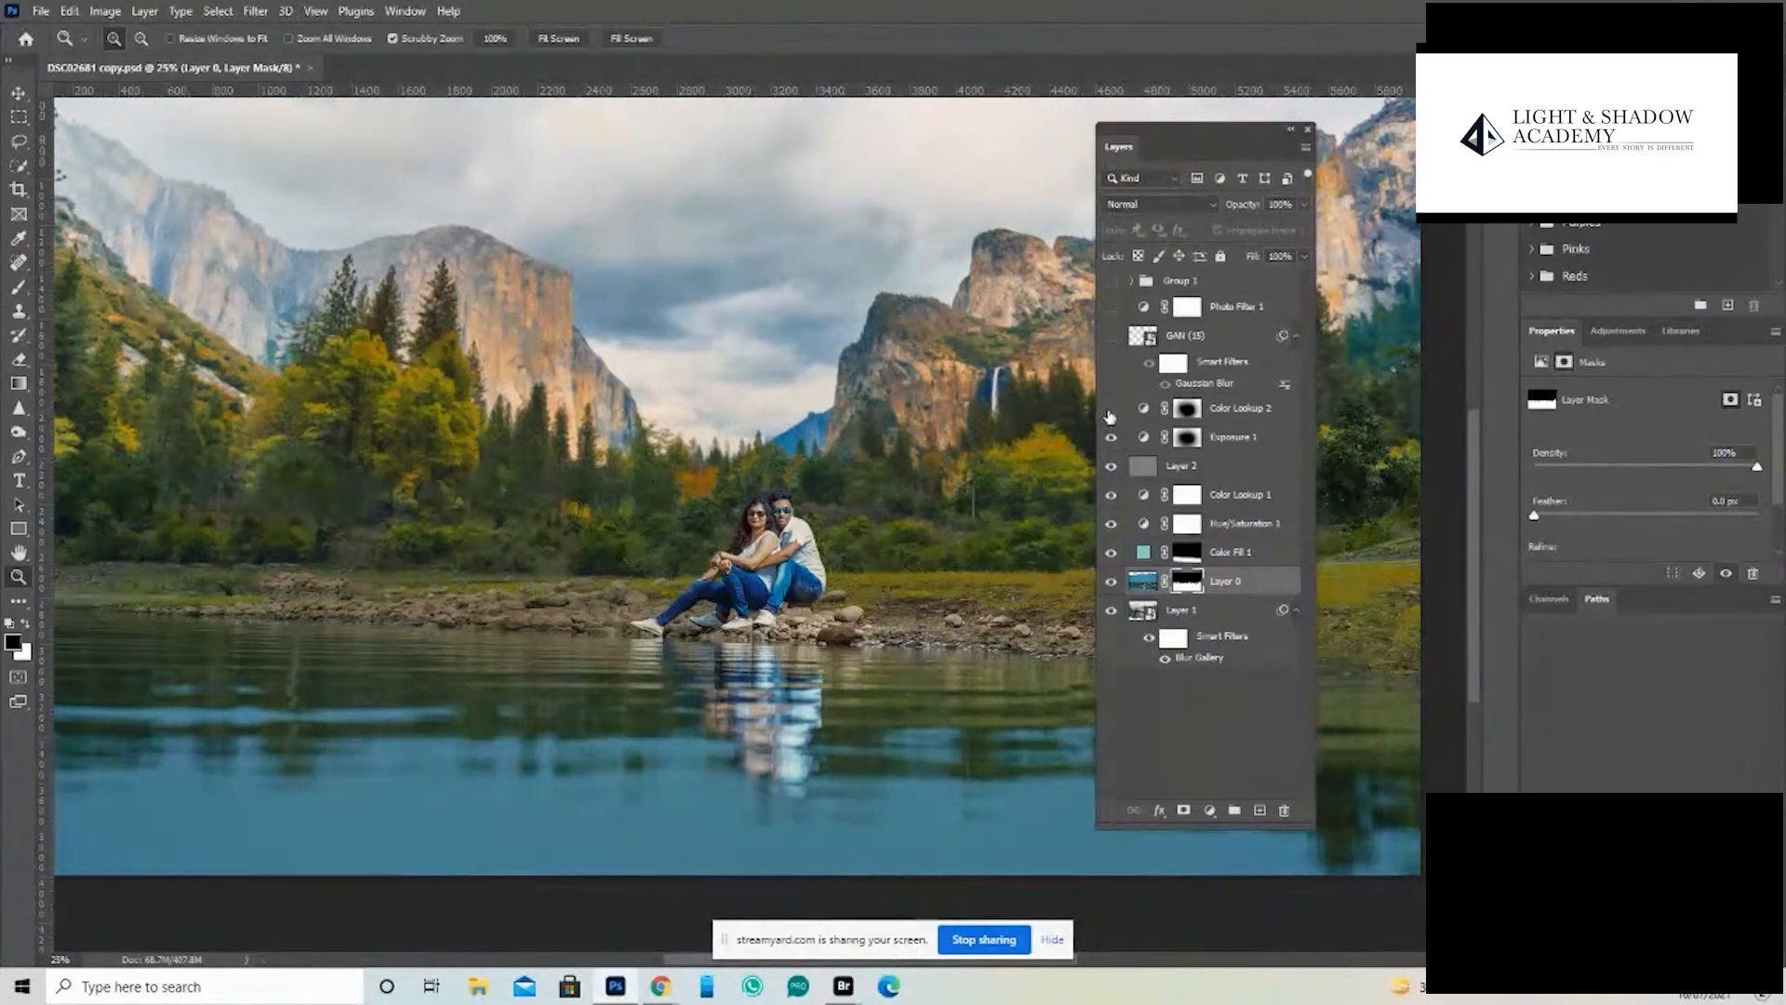
left_click(1112, 408)
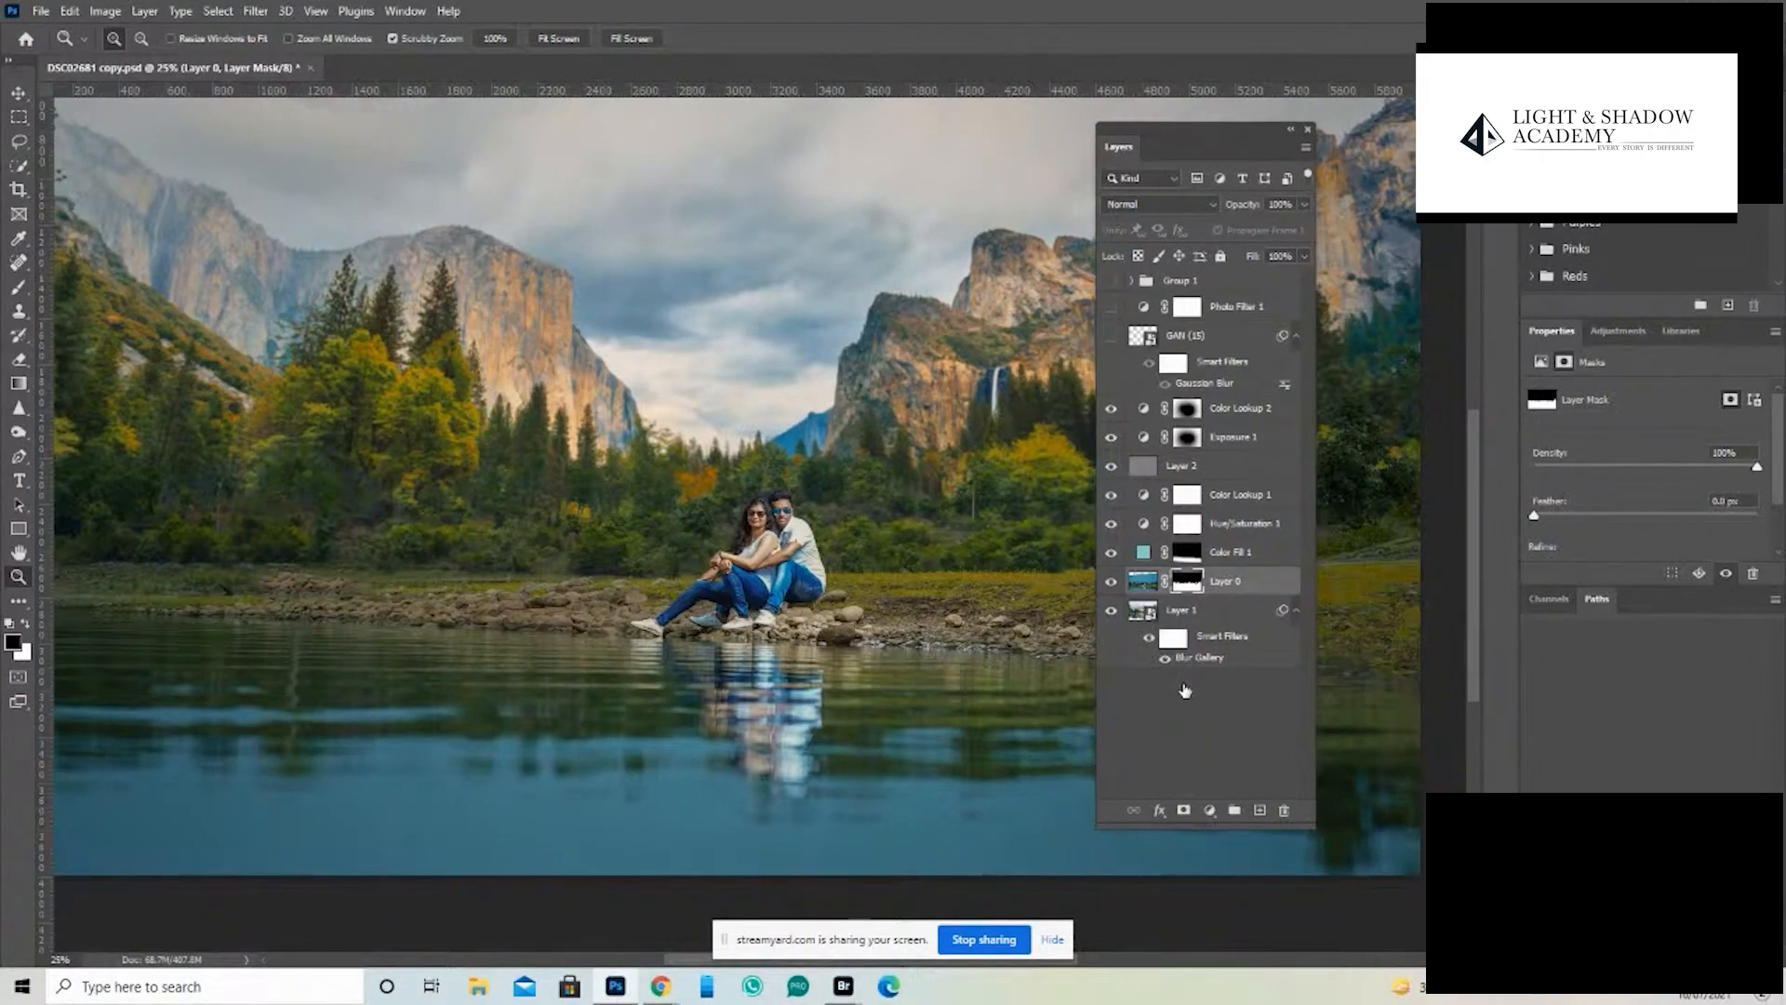
left_click(1112, 307)
left_click(1112, 336)
key("ctrl+minus")
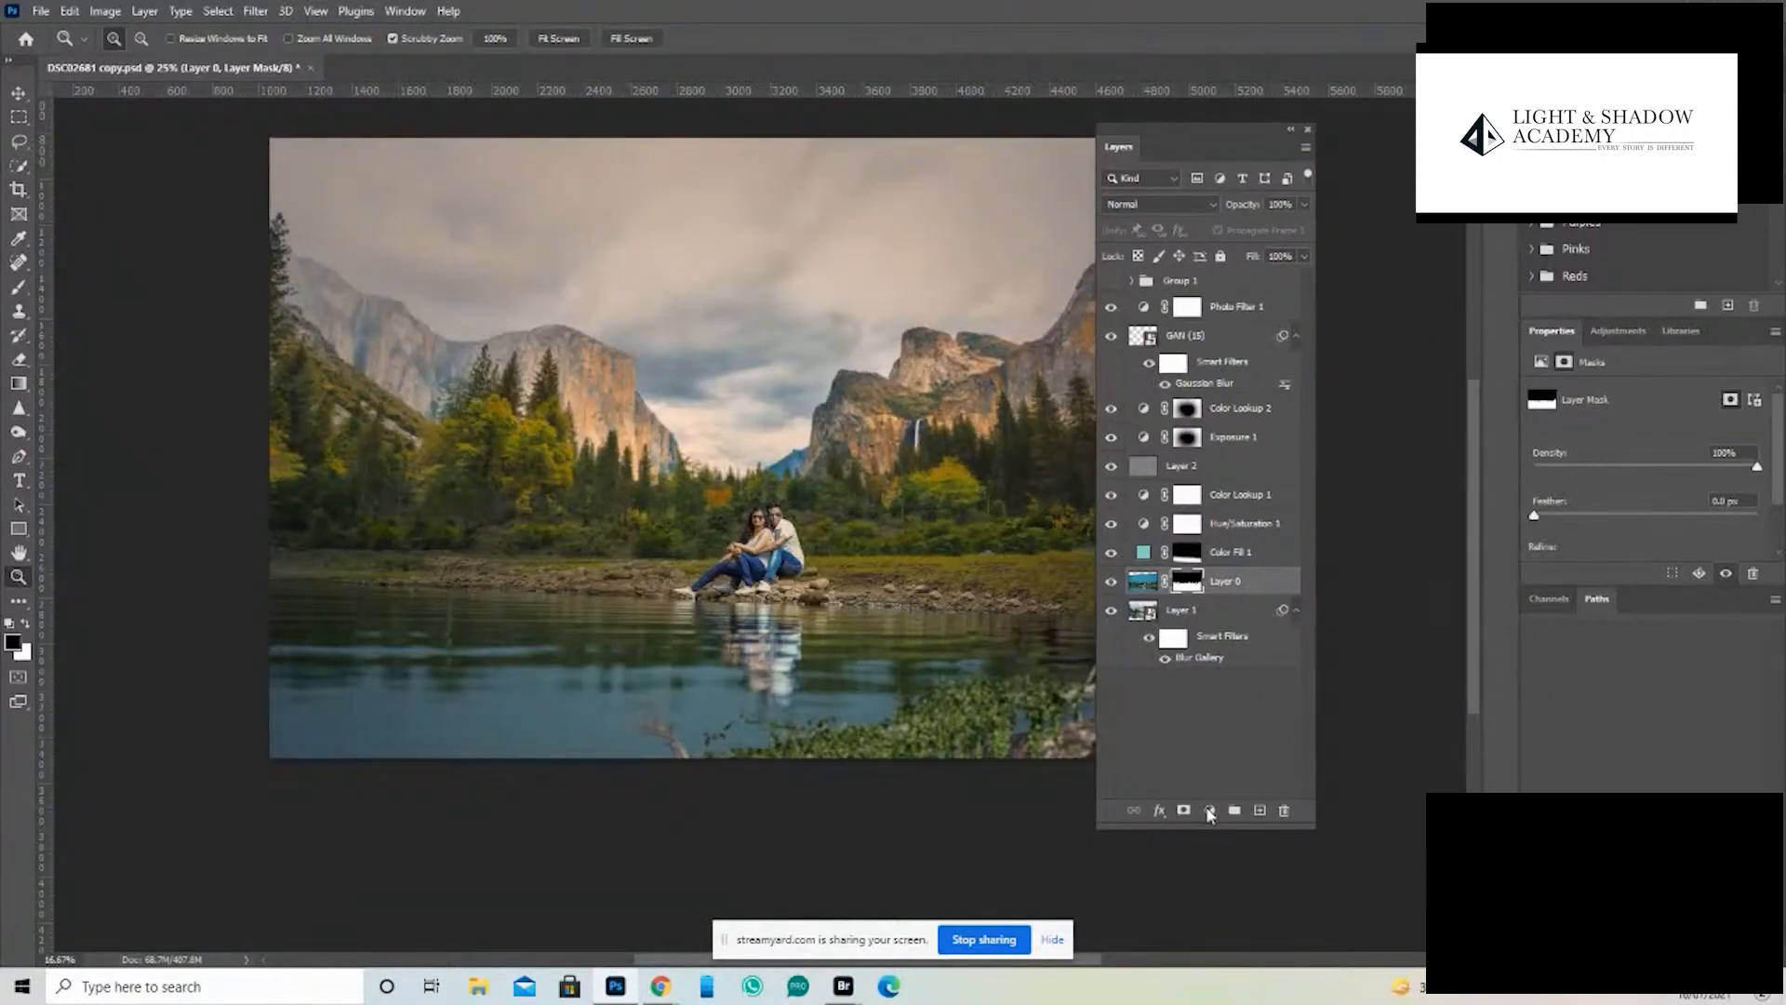
- Add a Color Lookup adjustment layer above Photo Filter 1 and load the 2Strip.look 3D LUT
left_click(1241, 309)
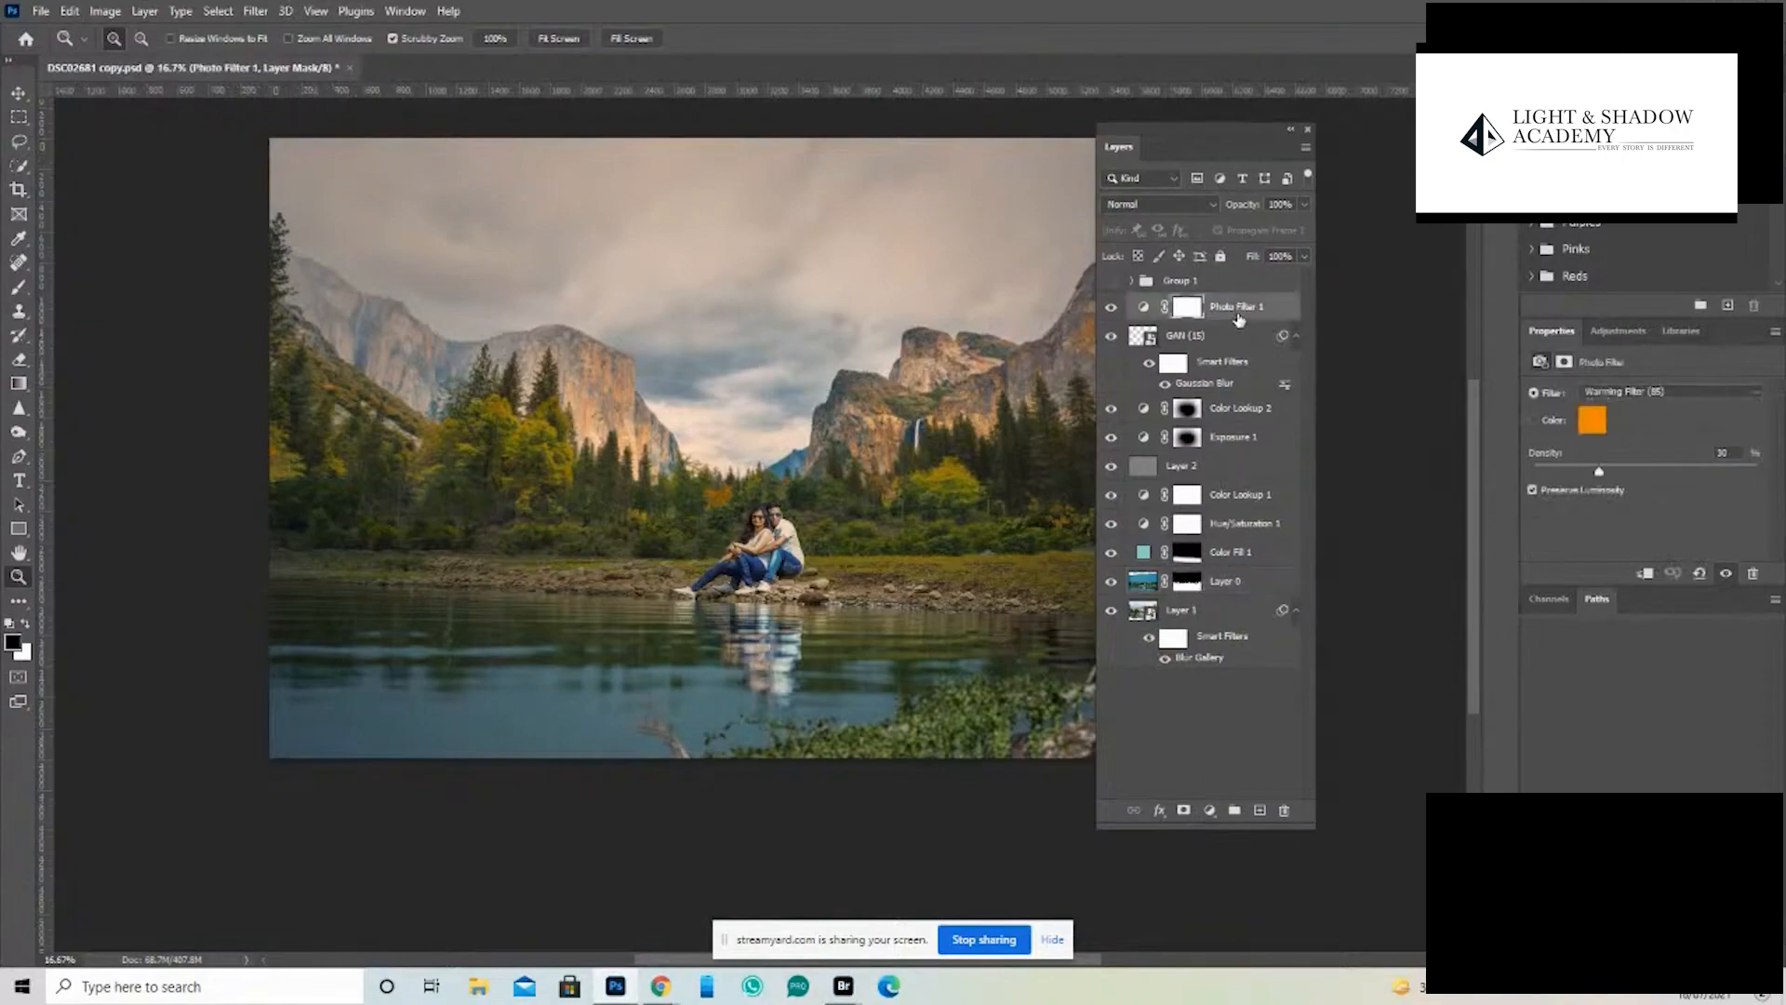
left_click(1210, 811)
left_click(1280, 712)
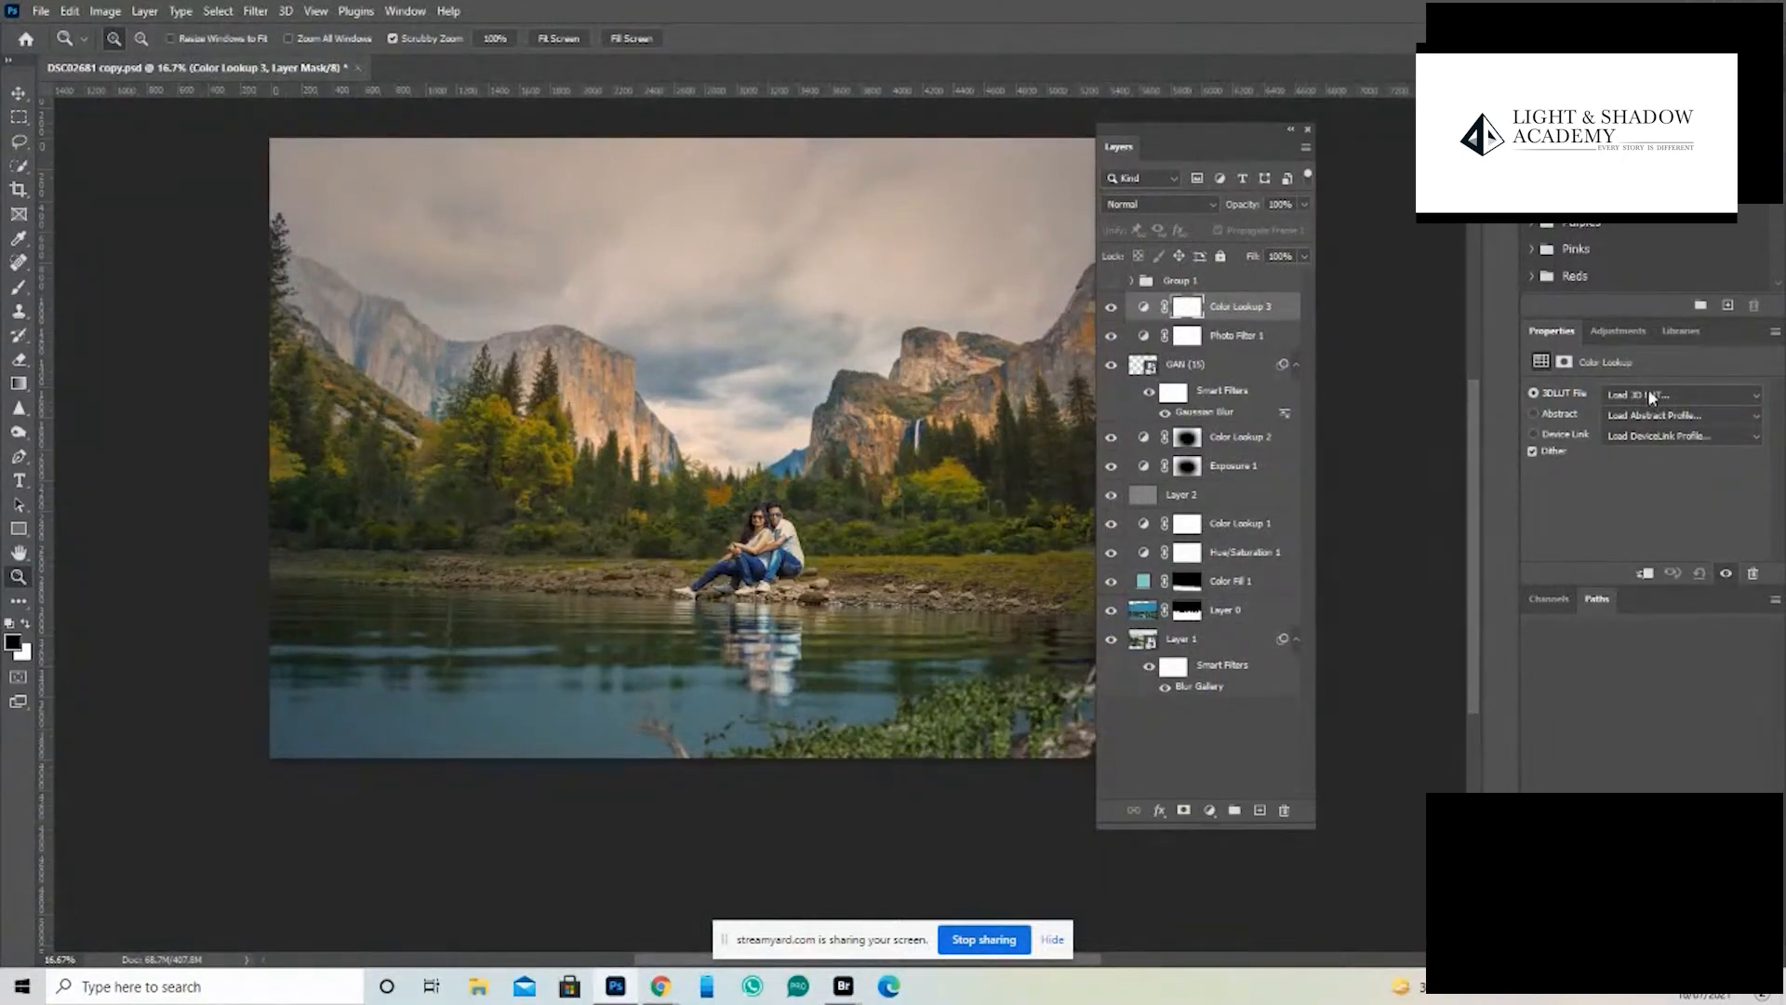
left_click(1652, 394)
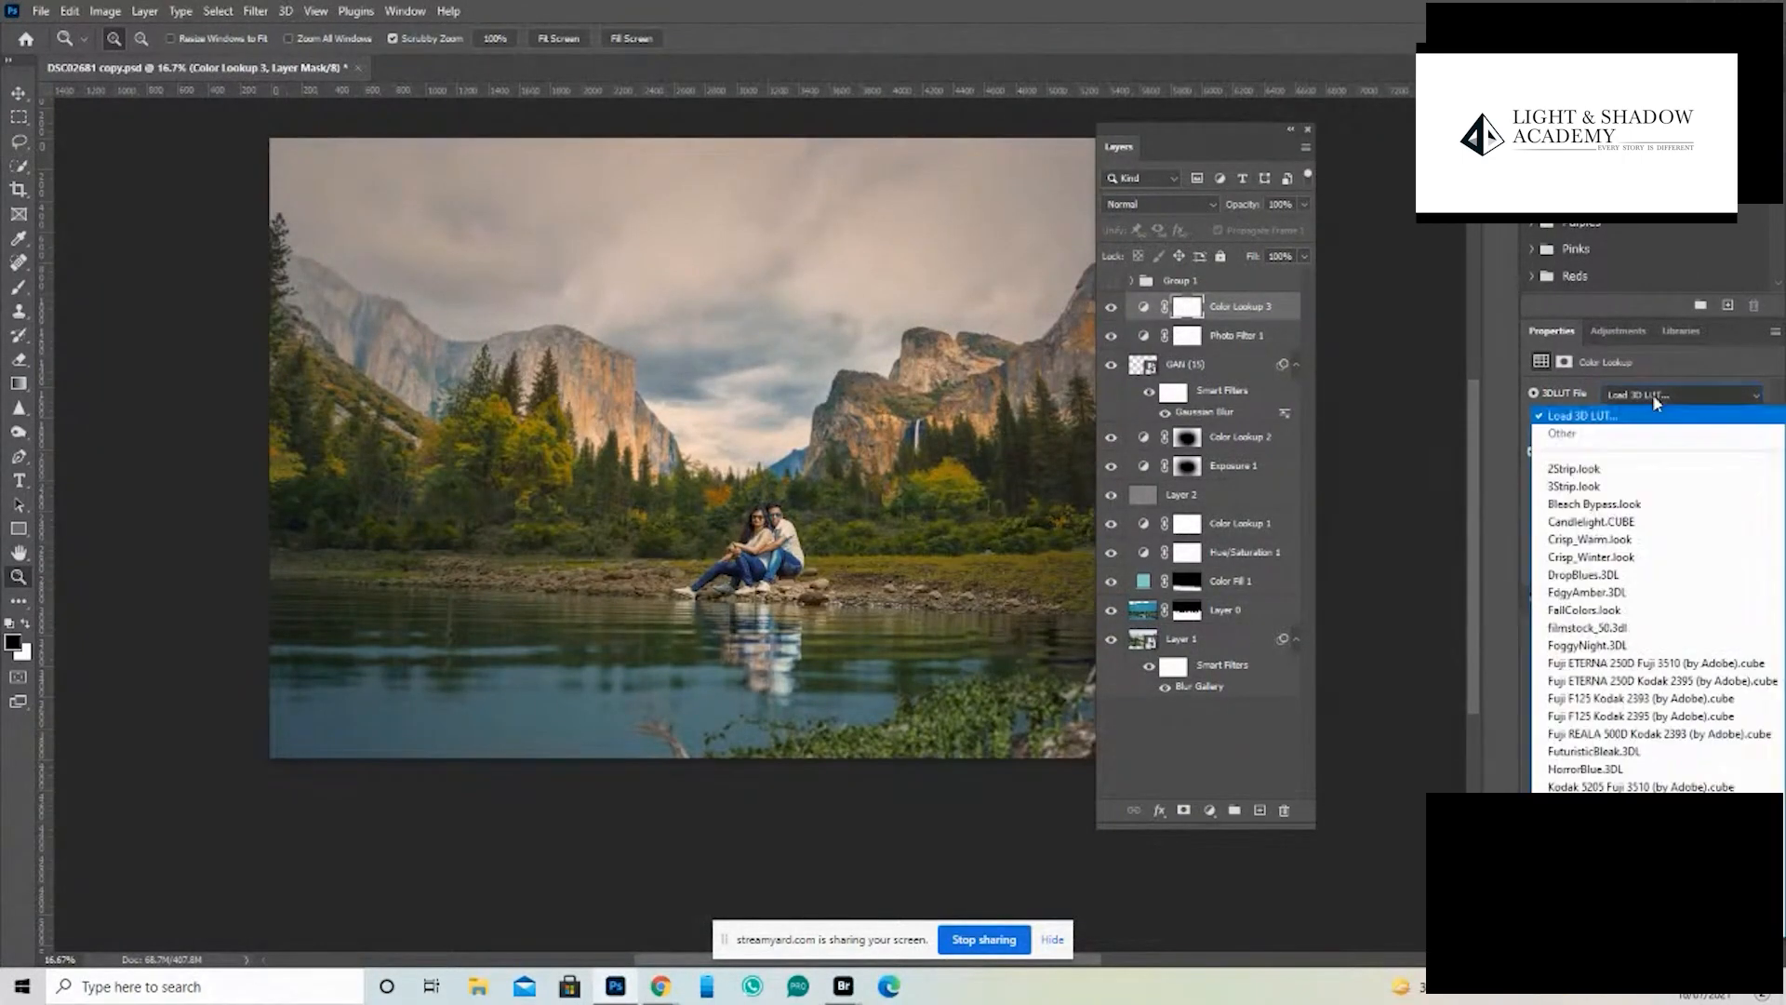
left_click(1581, 470)
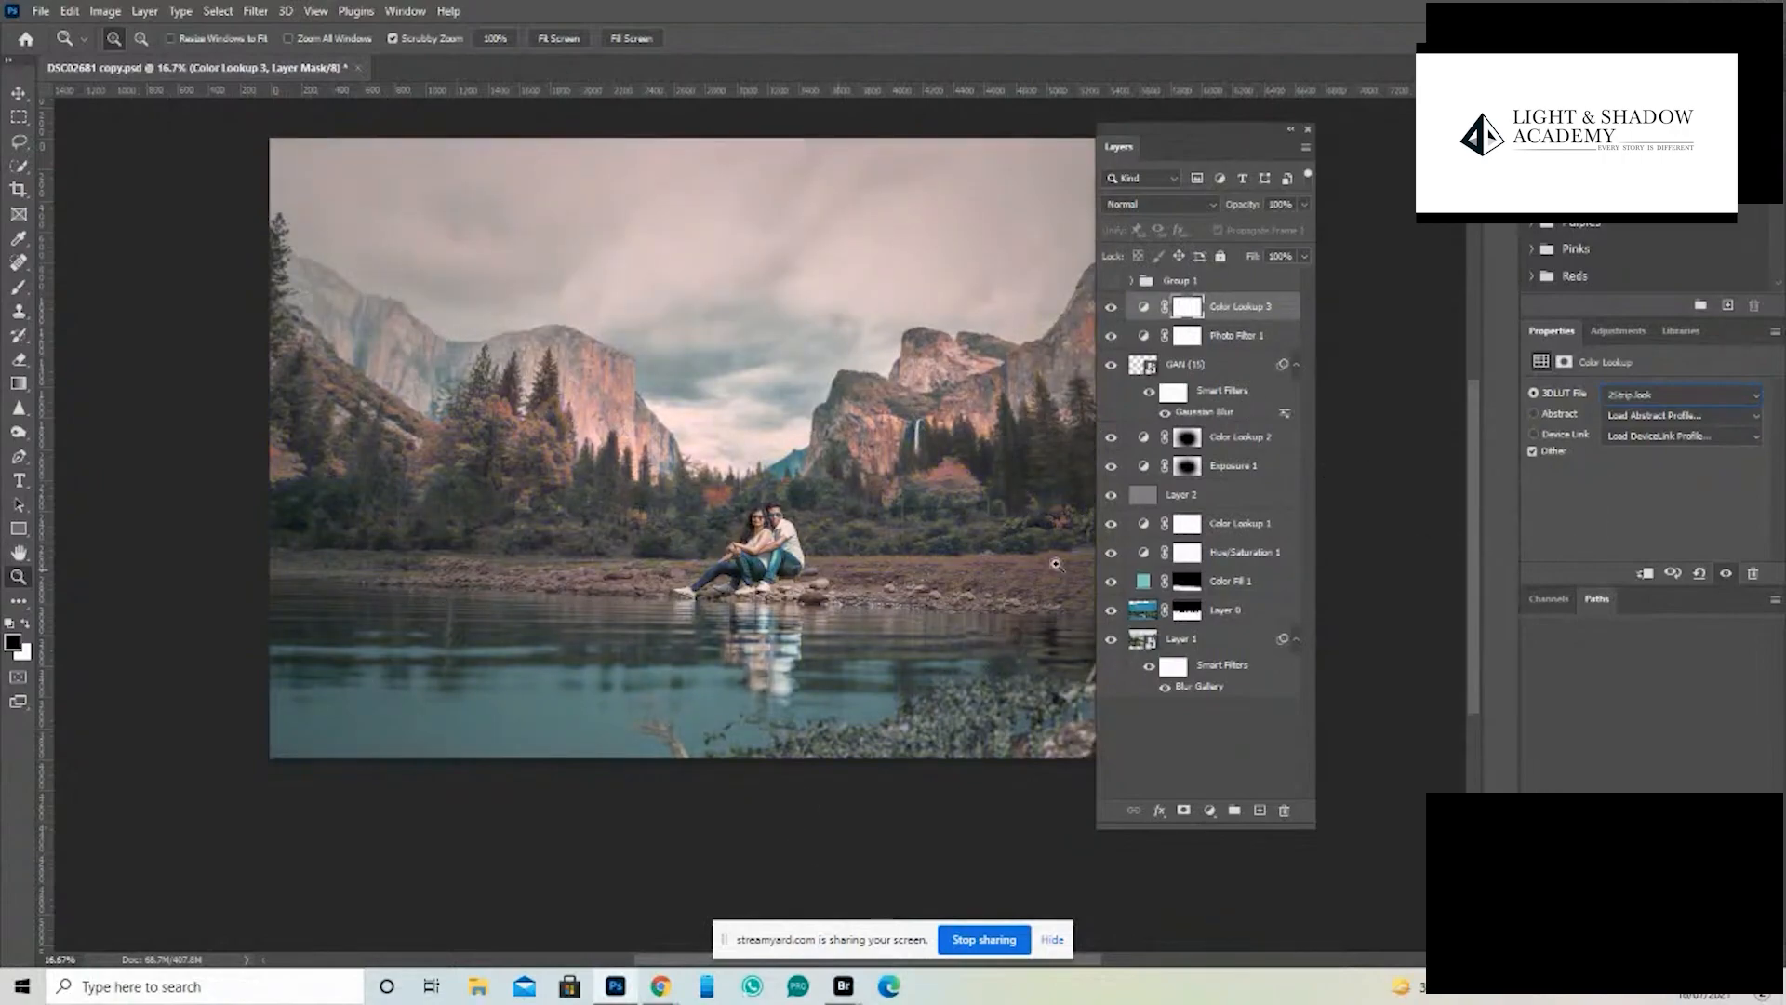
- Try reducing the Color Lookup 3 layer's opacity to about 62%
left_click(791, 568)
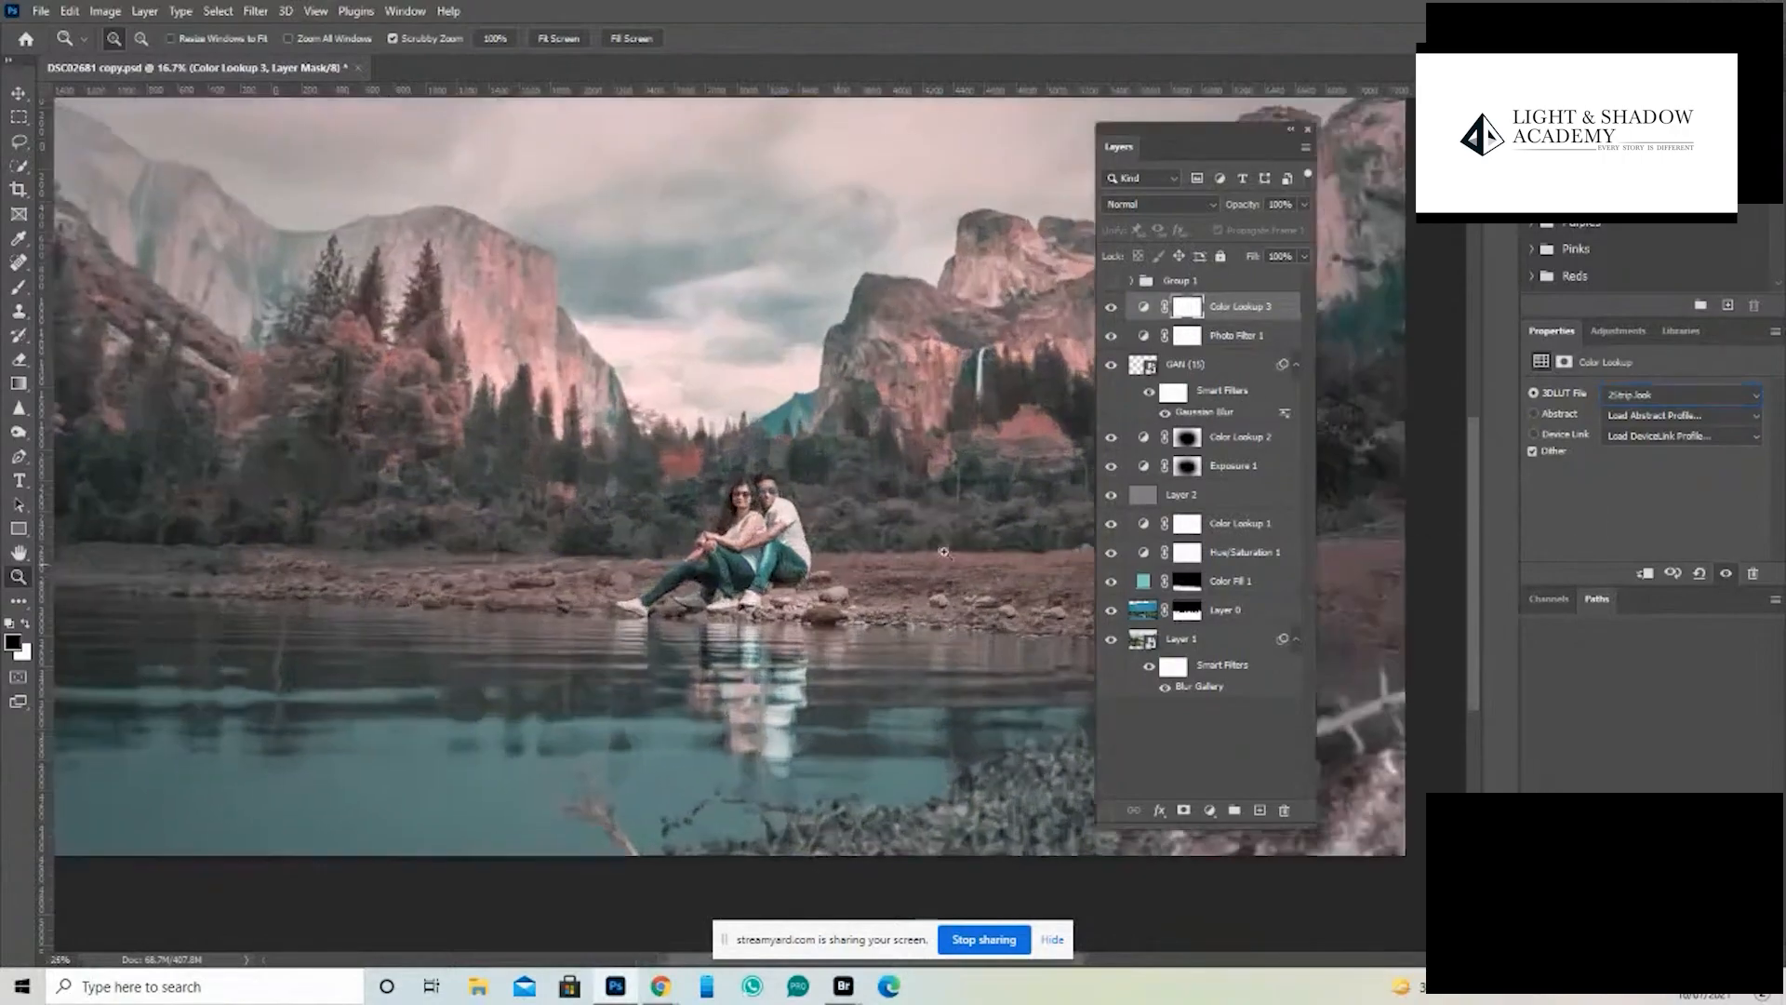
left_click(978, 502, "alt")
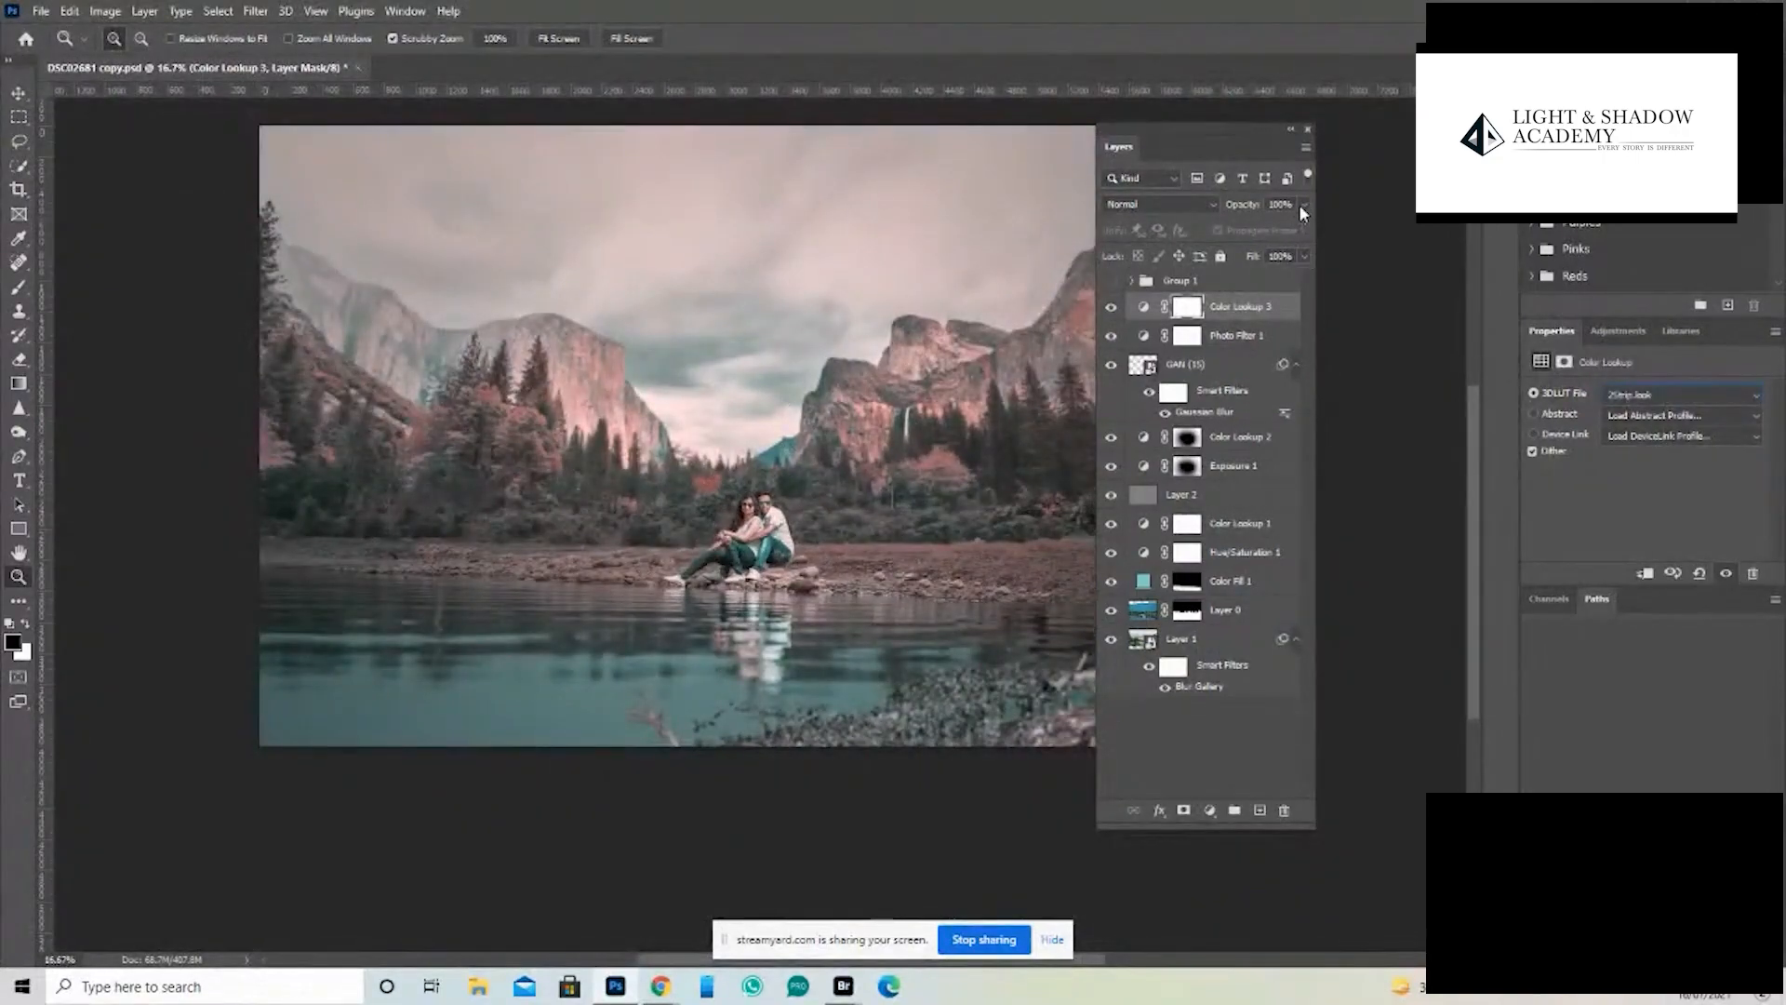
left_click_drag(1301, 226, 1271, 226)
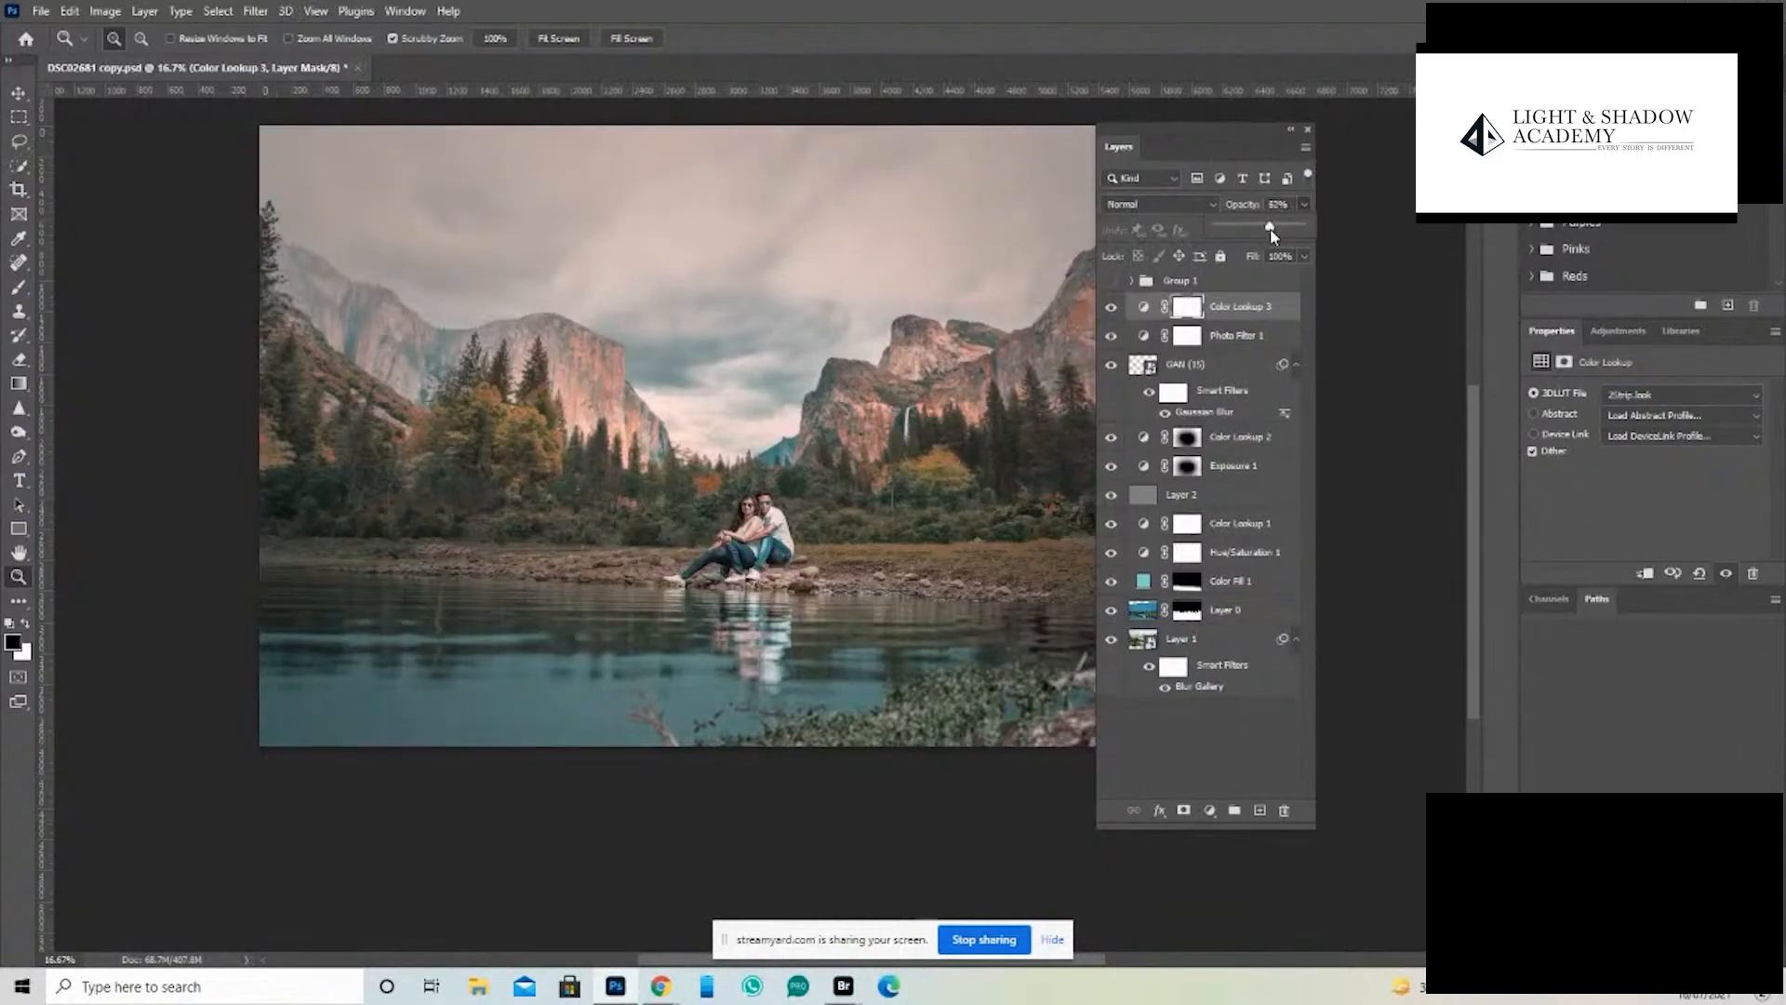
- Try the Bleach Bypass, Crisp_Warm, EdgyAmber and FallColors LUTs on Color Lookup 3 and settle on FoggyNight.3DL
left_click(1621, 396)
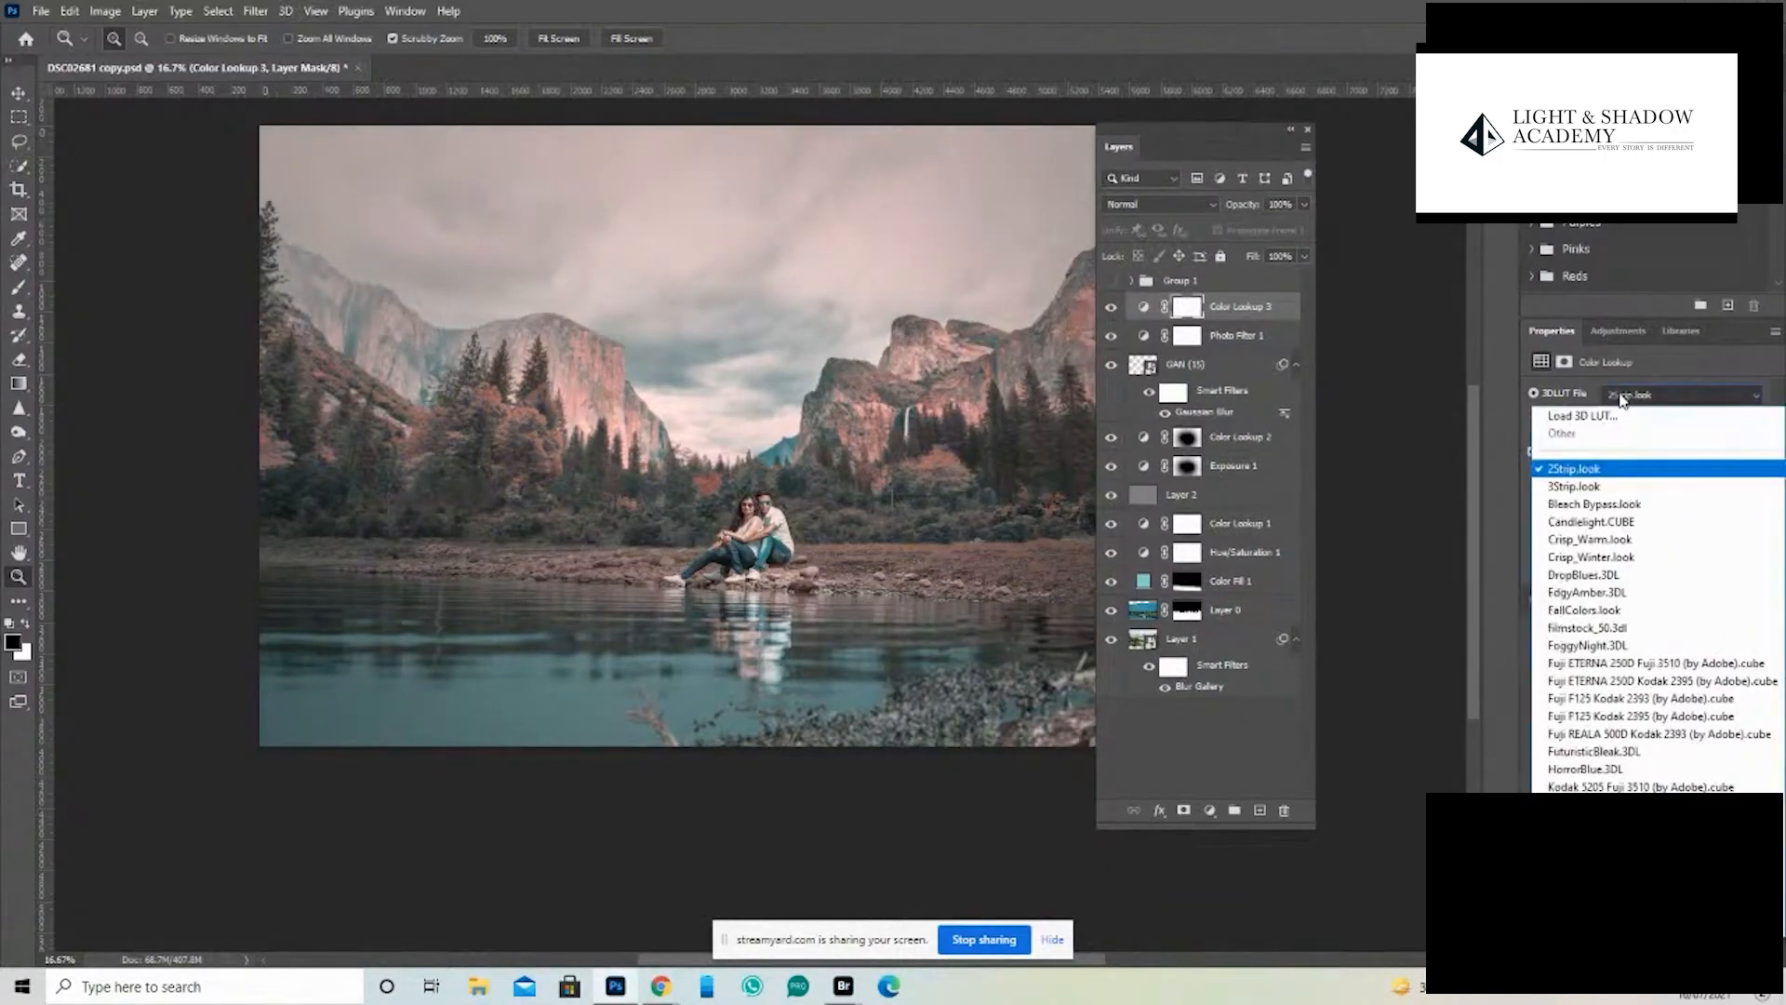
left_click(1593, 505)
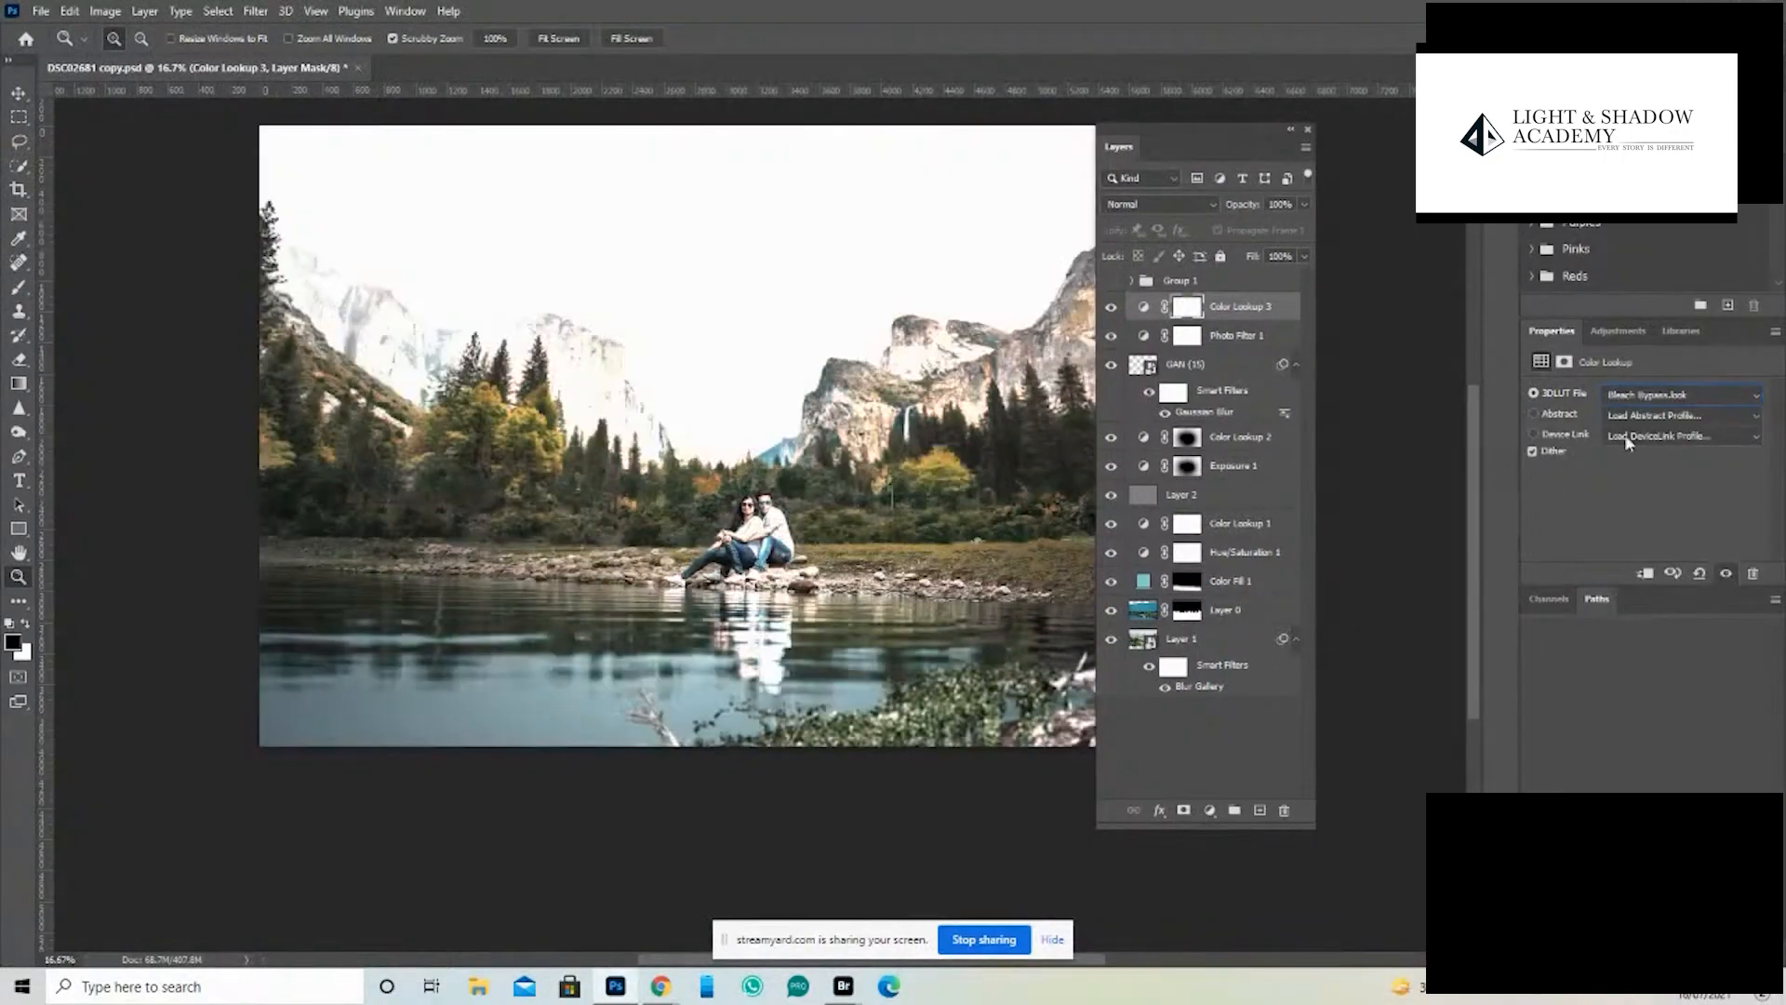
key("Down")
key("Down")
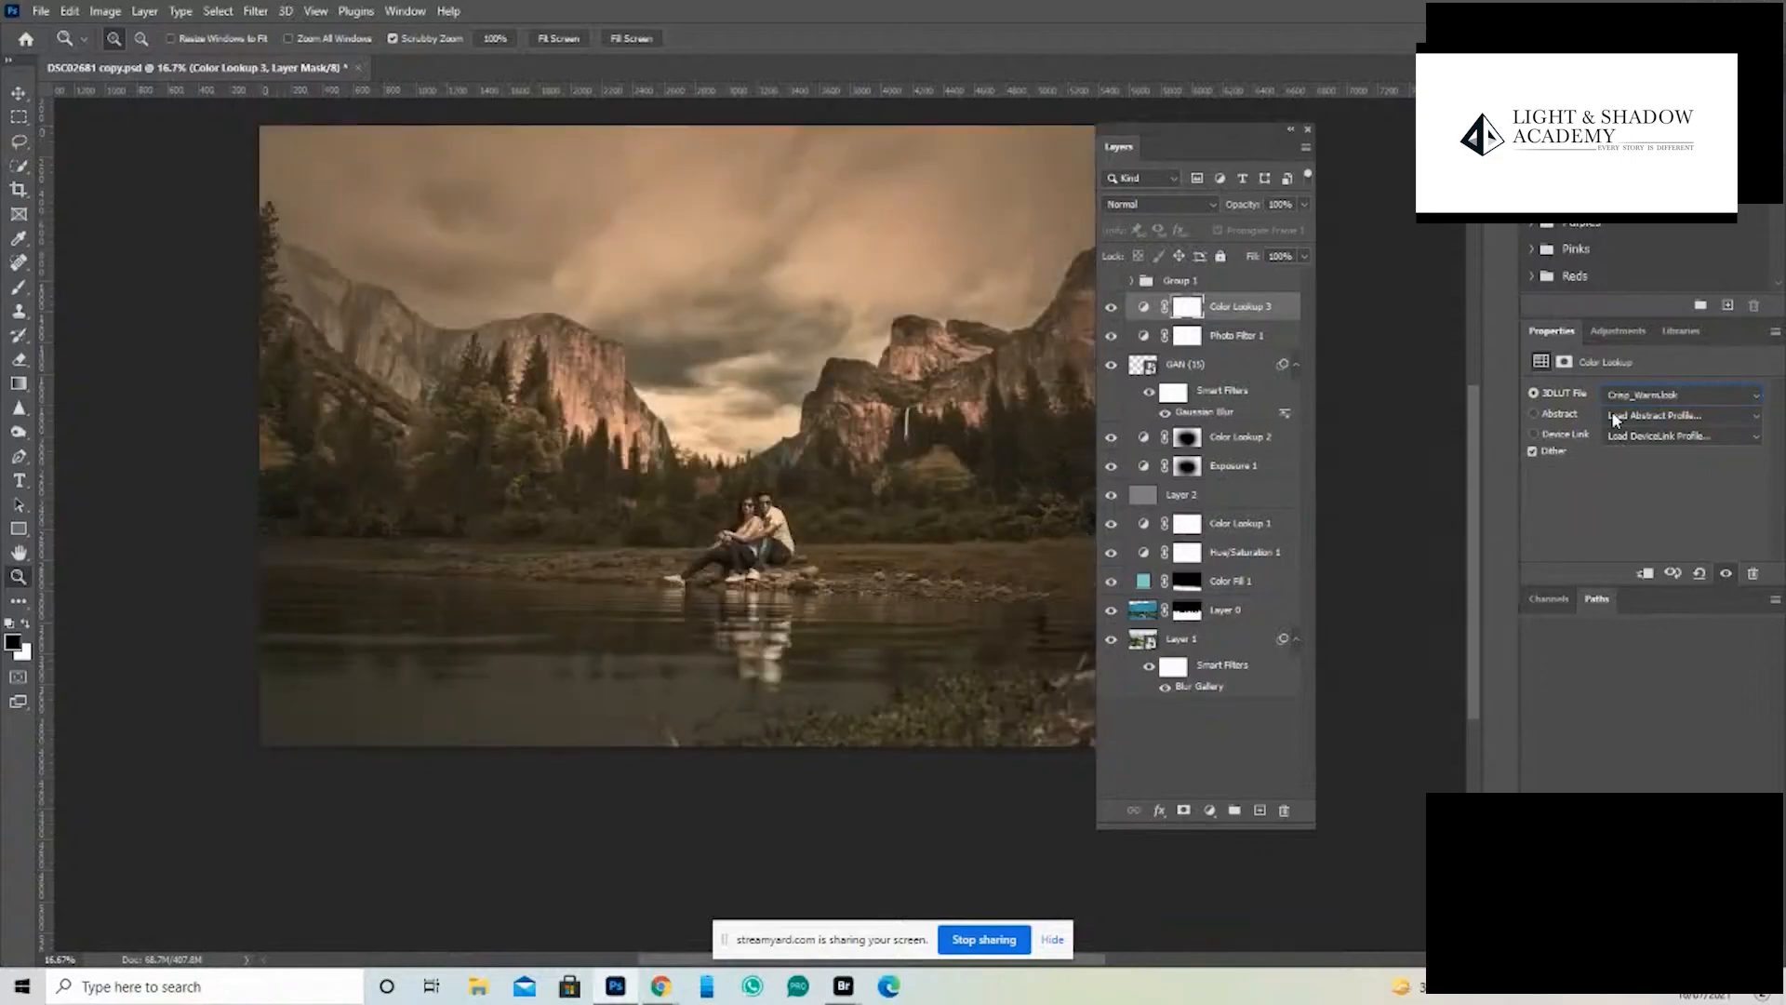
key("Down")
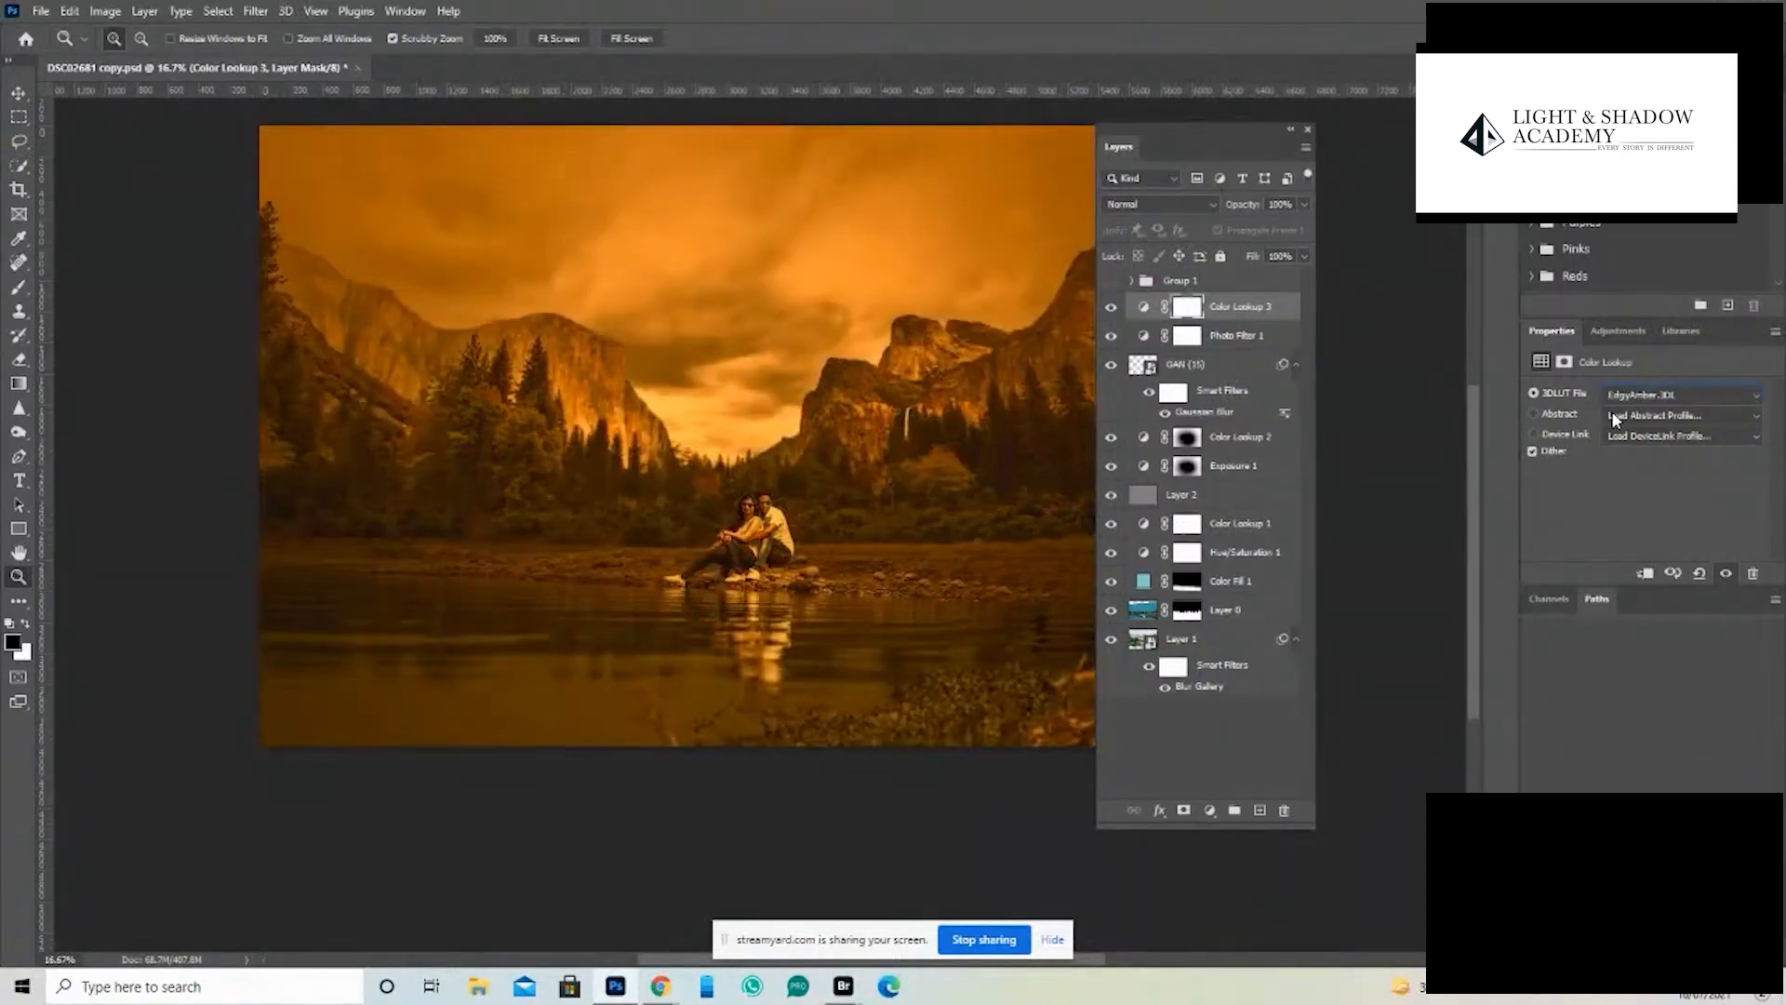
key("Down")
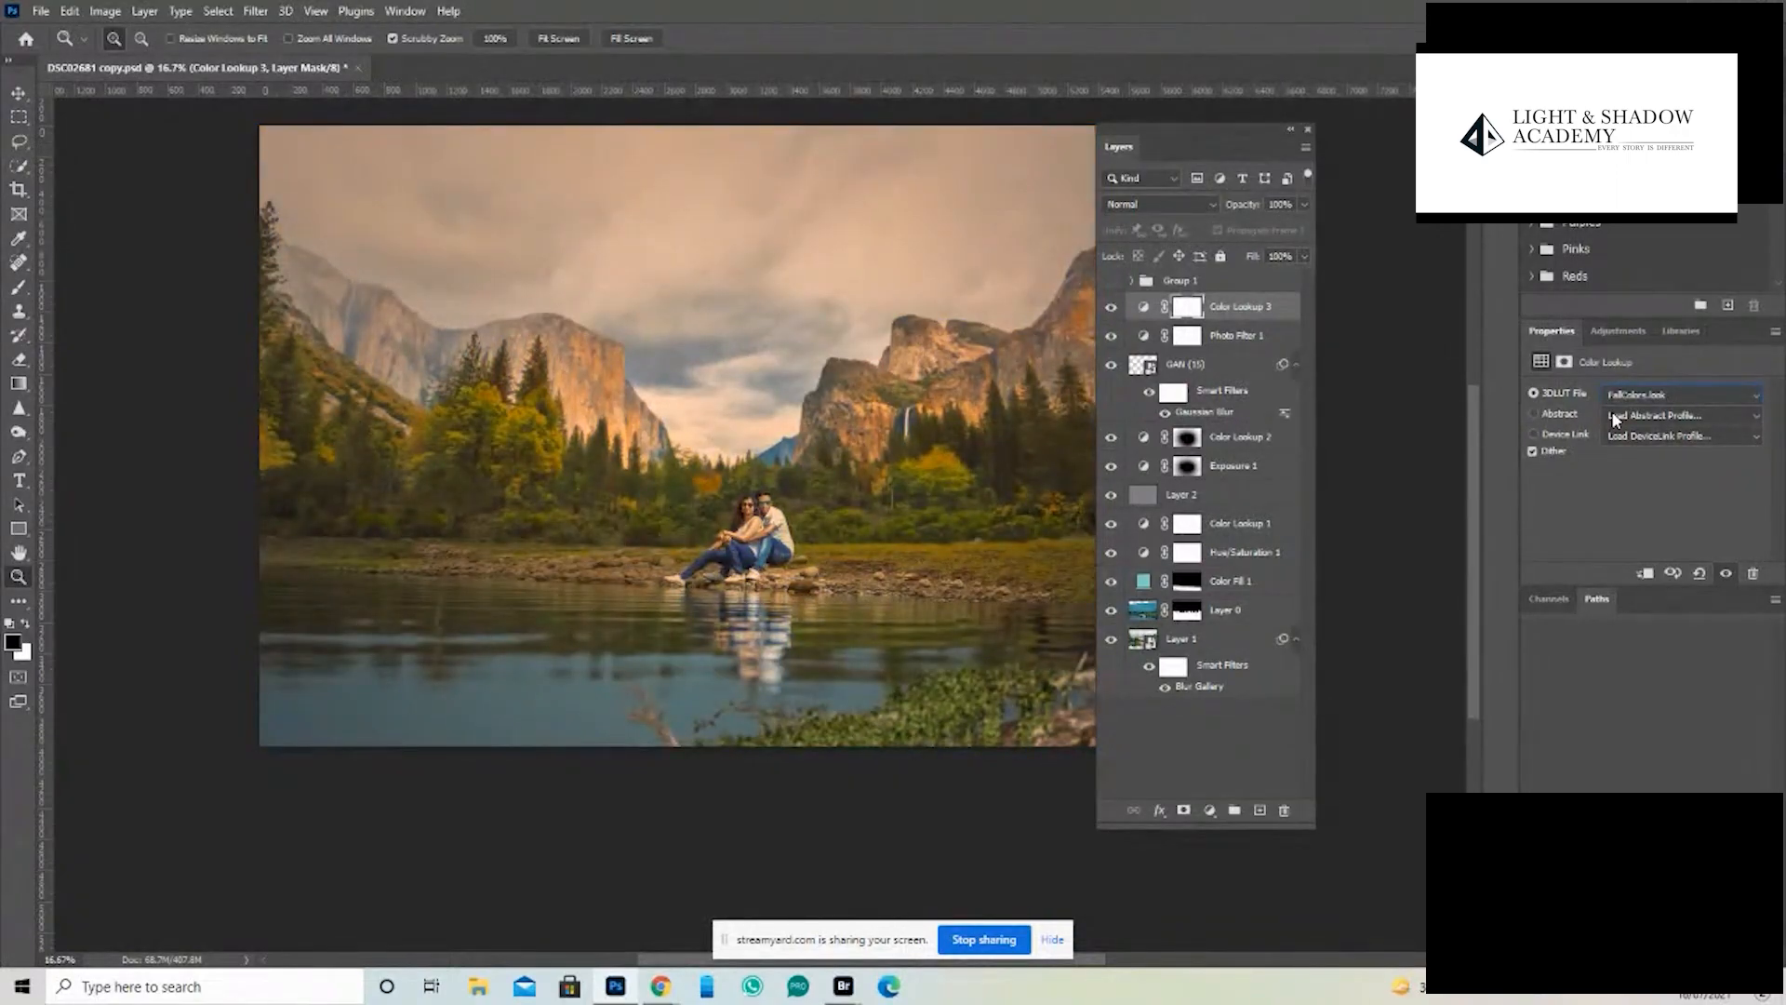
key("Down")
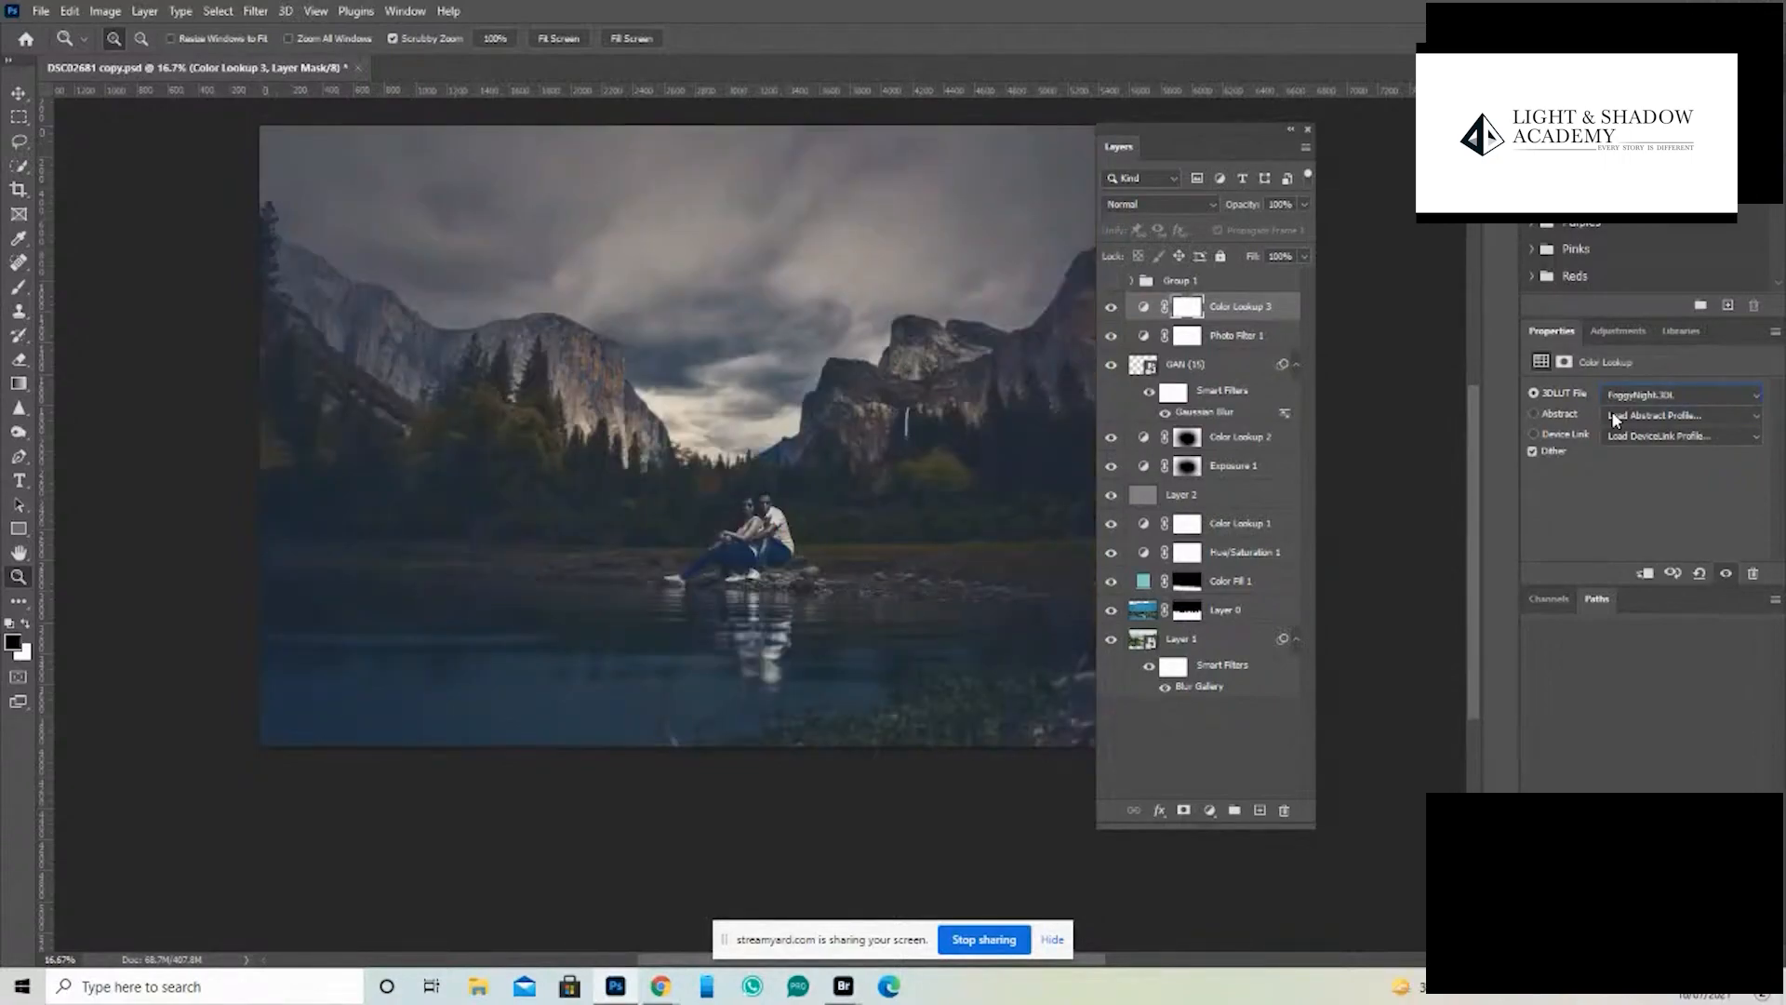
- Draw a black-to-white radial gradient outward from the couple on the Color Lookup 3 mask and review the image without panels
left_click(1195, 307)
left_click(19, 384)
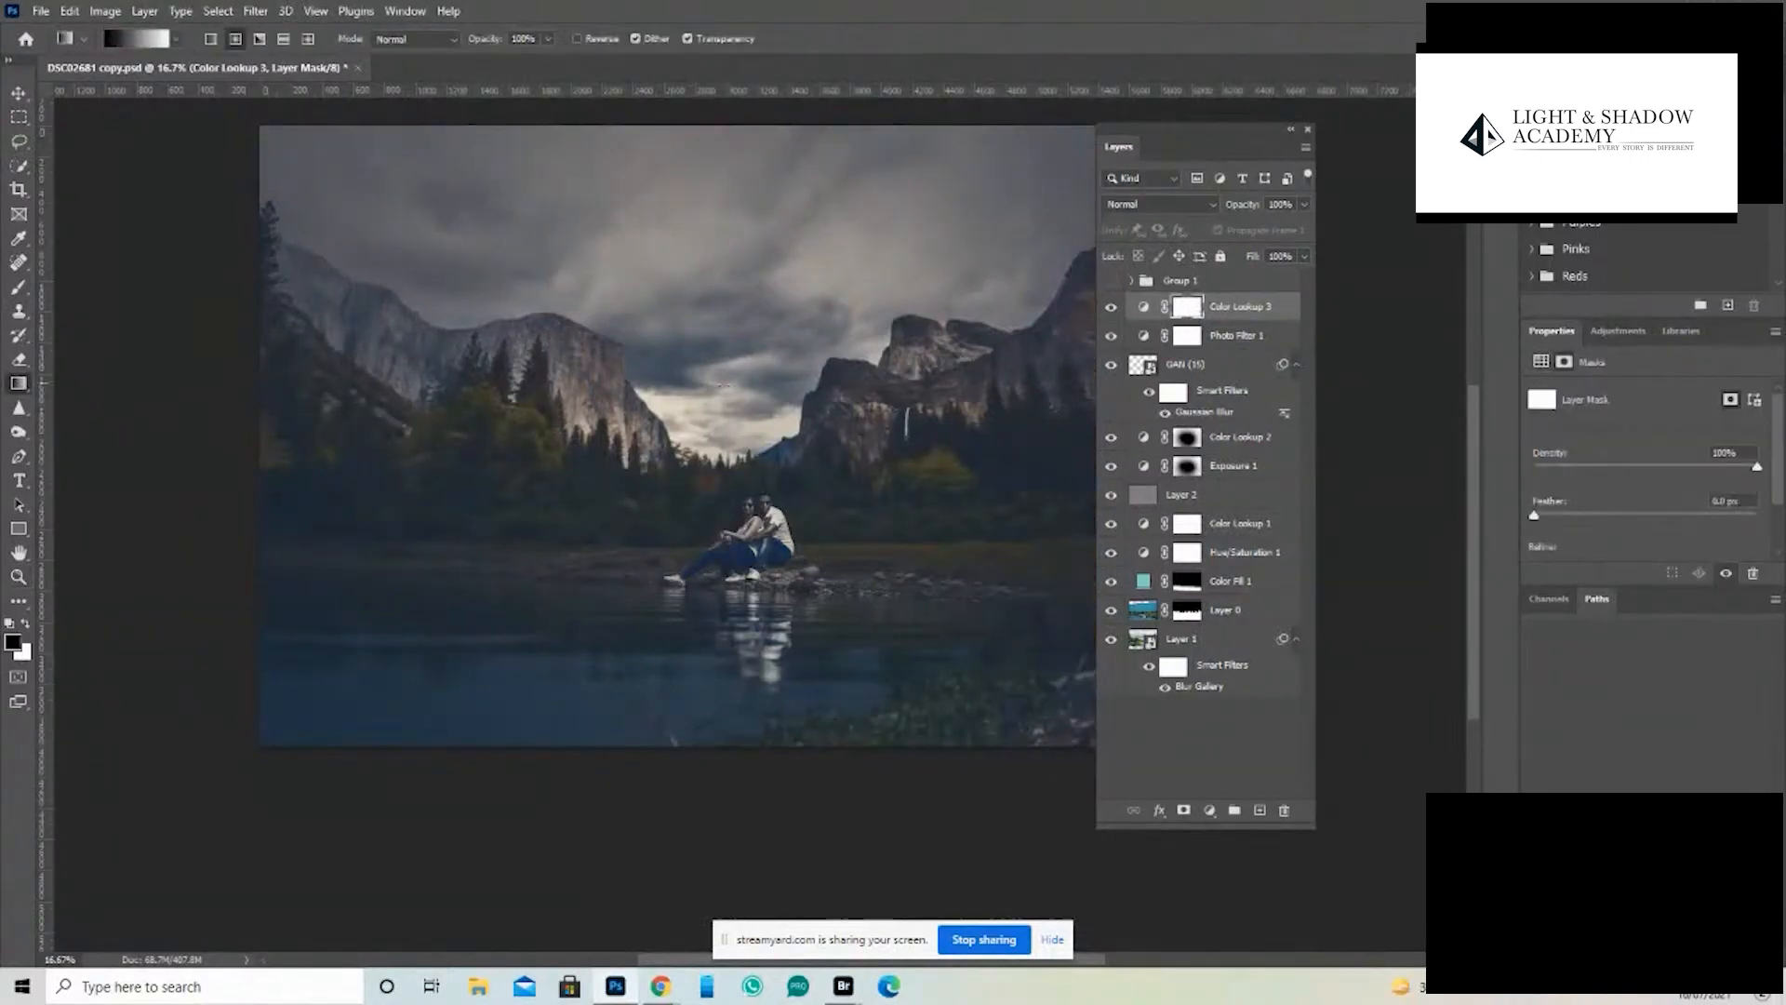
left_click_drag(759, 537, 968, 321)
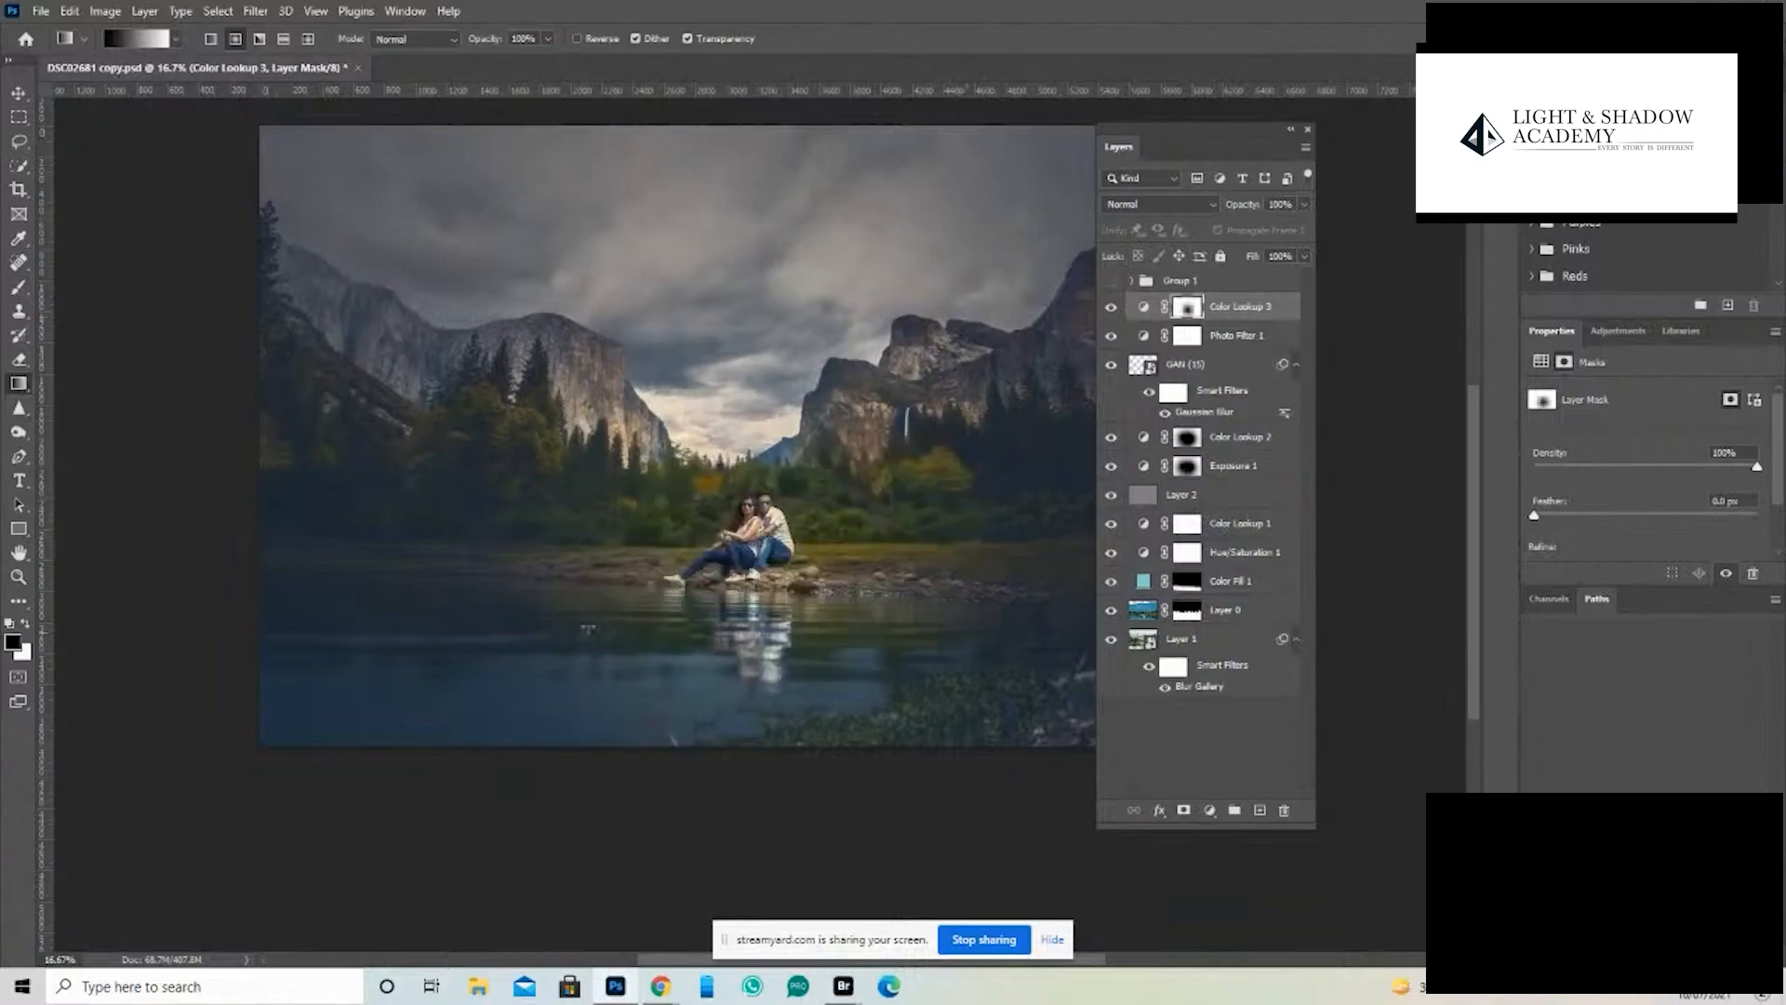
key("Tab")
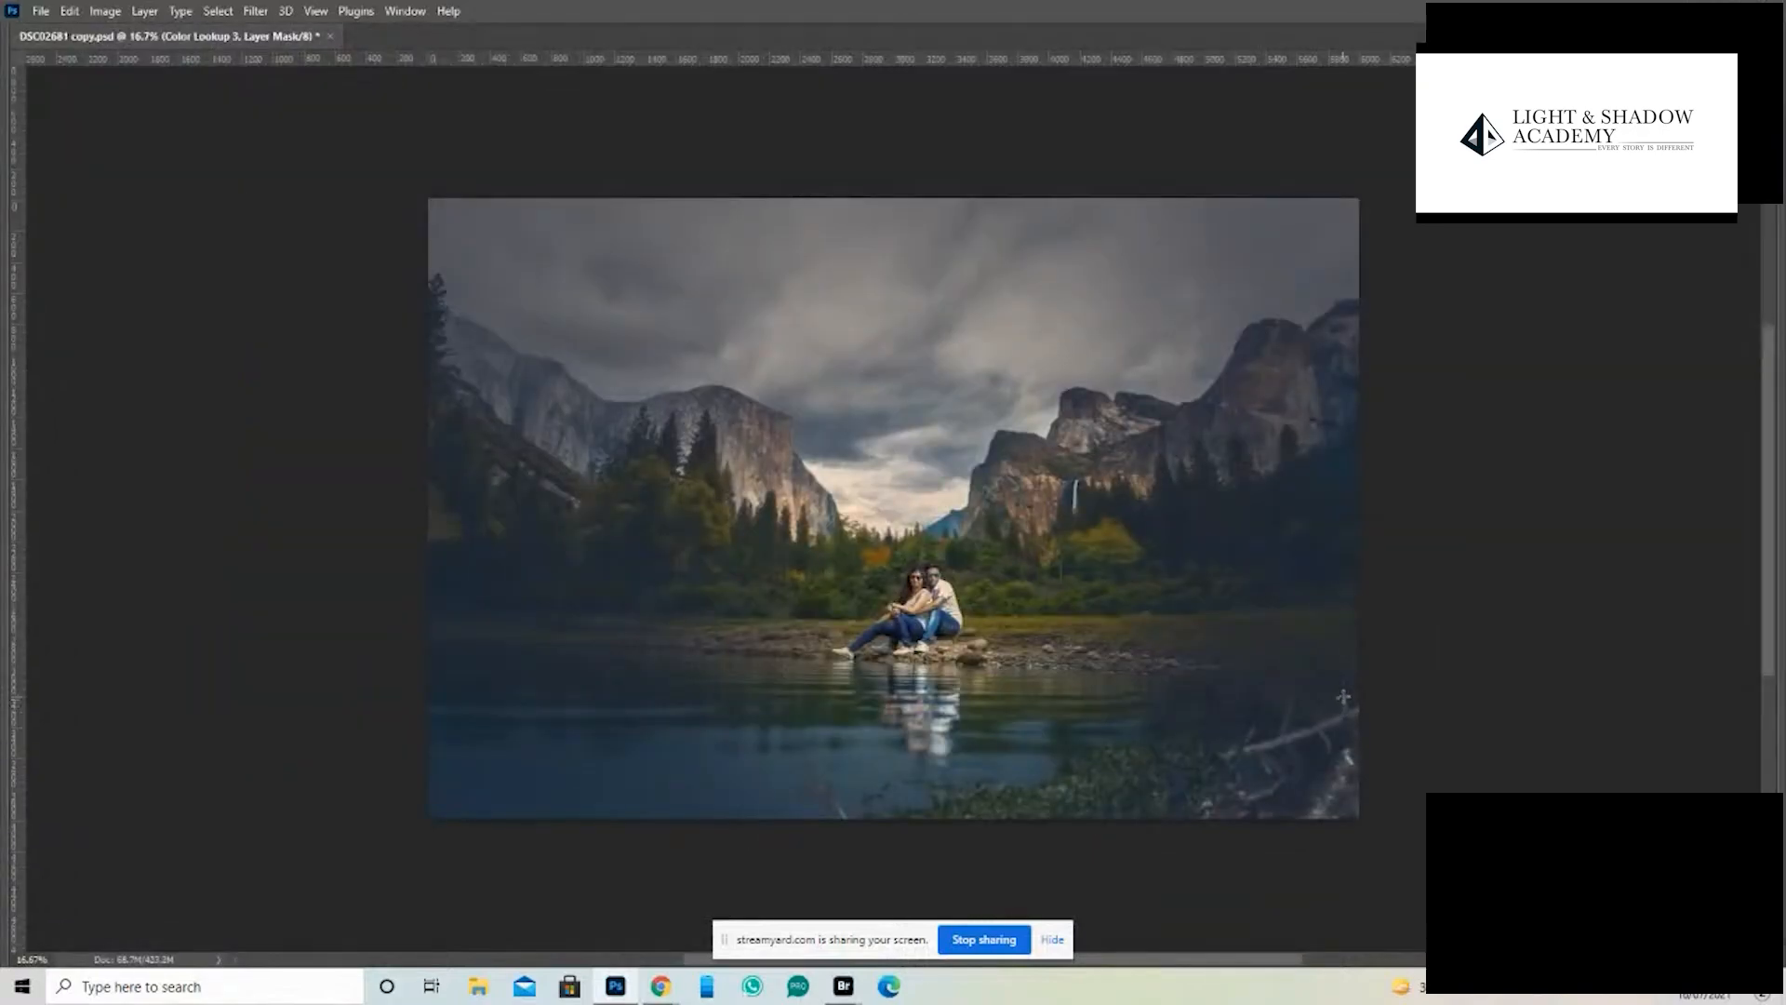
scroll(997, 636, "up", 1)
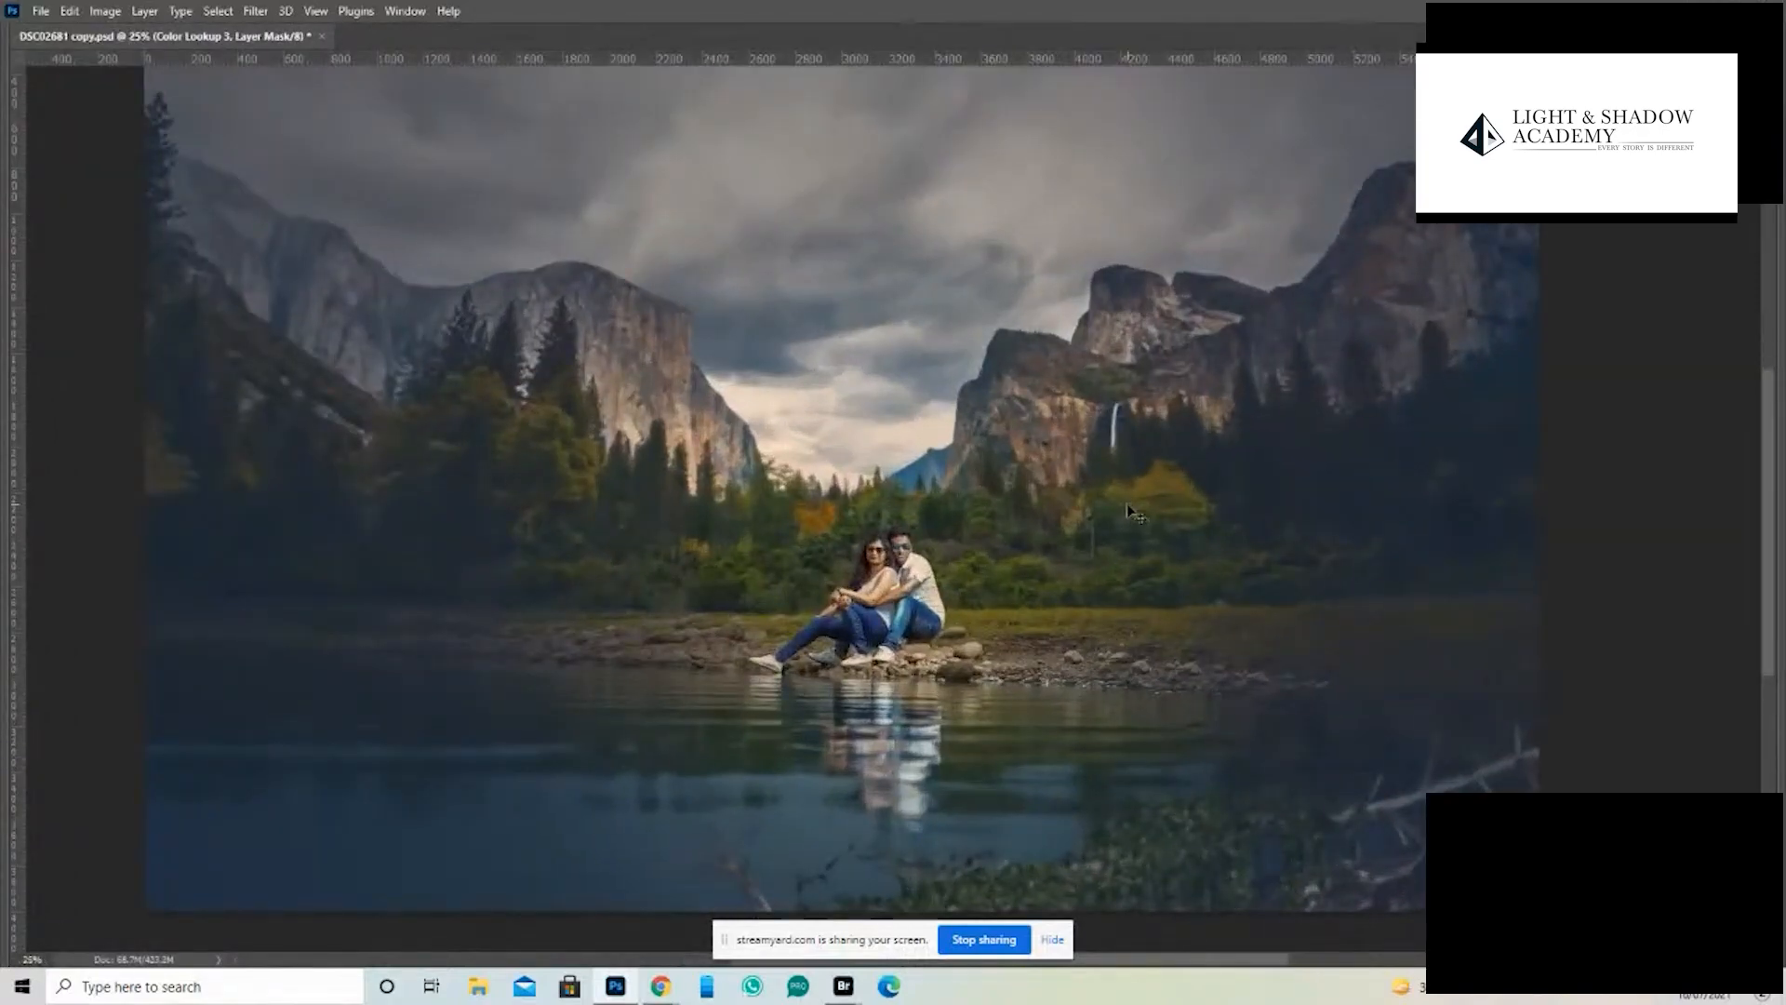
scroll(1126, 504, "down", 2)
key("Tab")
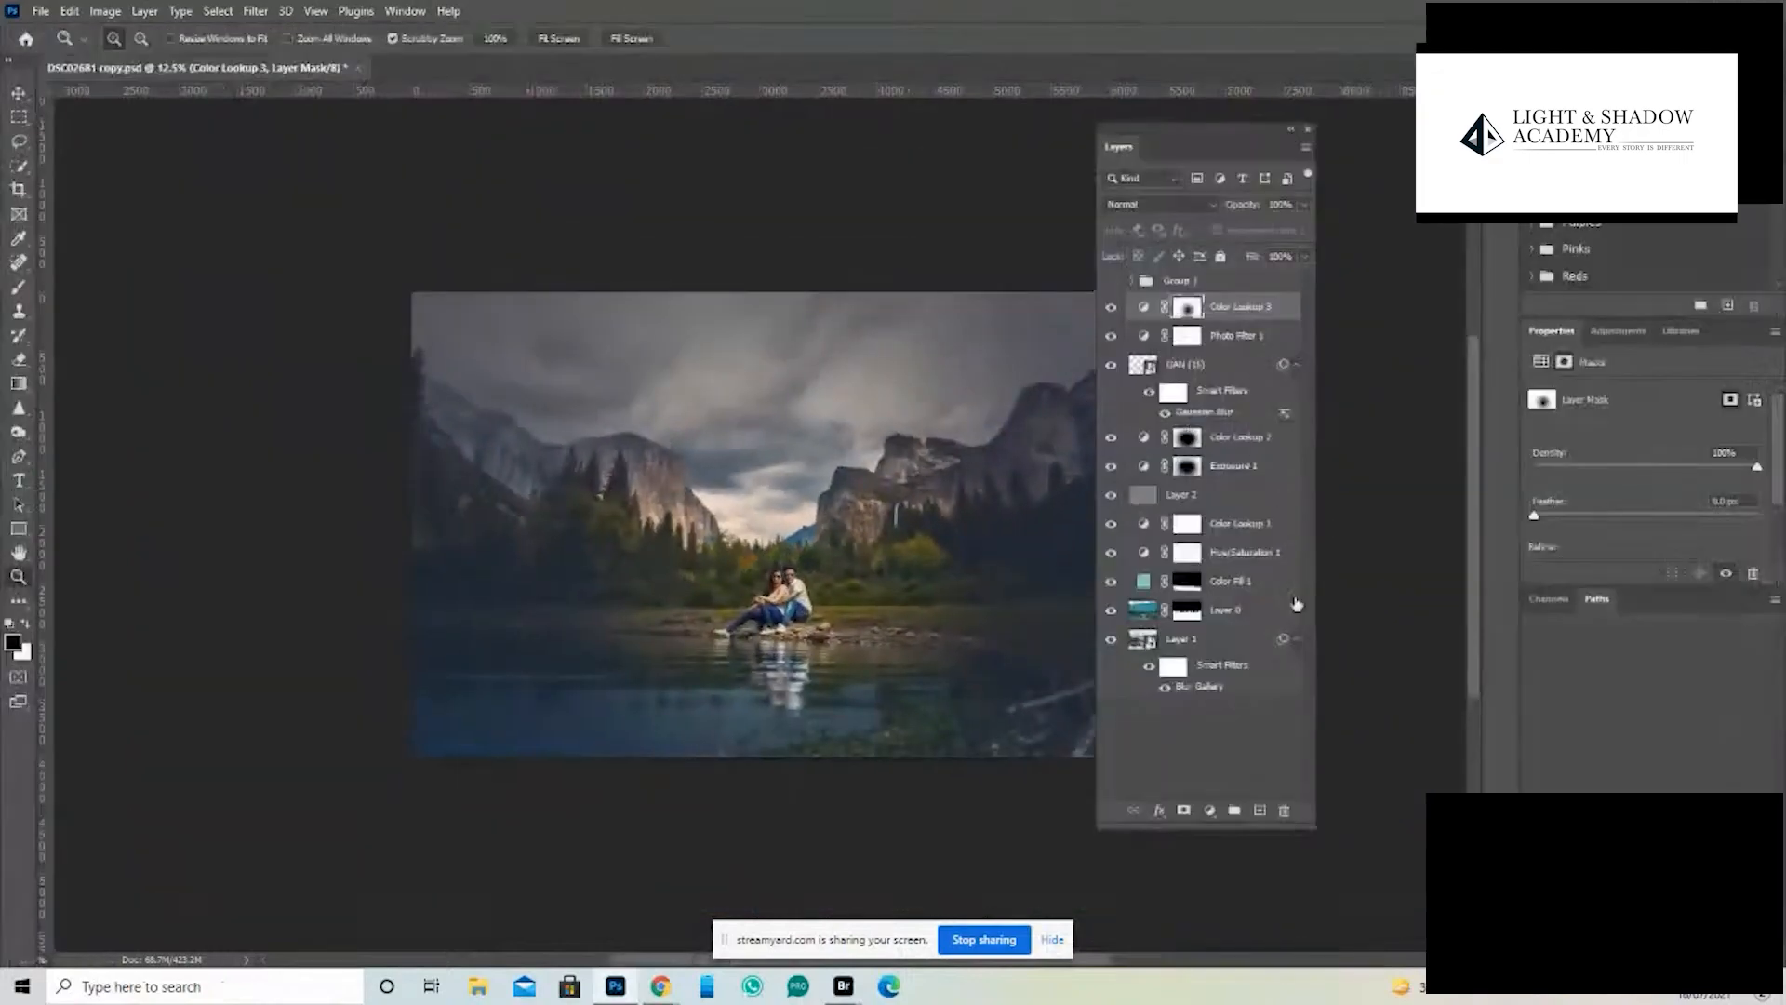
- Add a Solid Color fill layer above Group 1 in dark muted green 495142
left_click(1265, 285)
left_click(1210, 810)
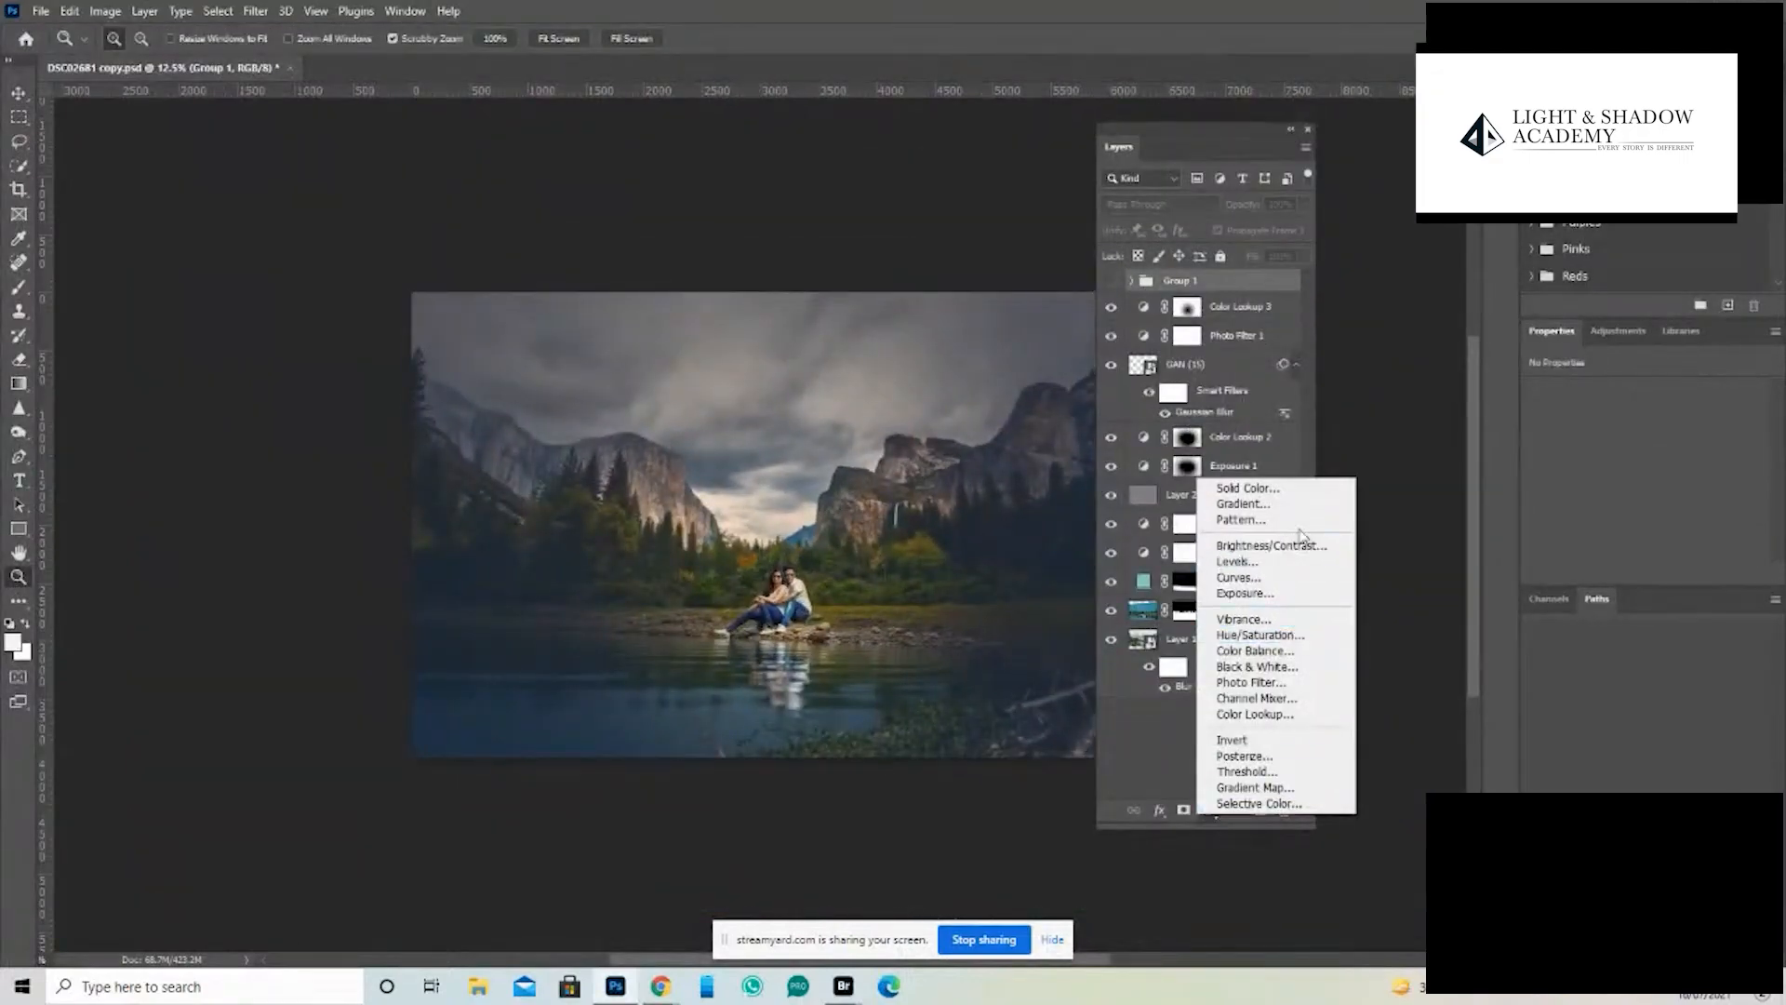
left_click(1293, 494)
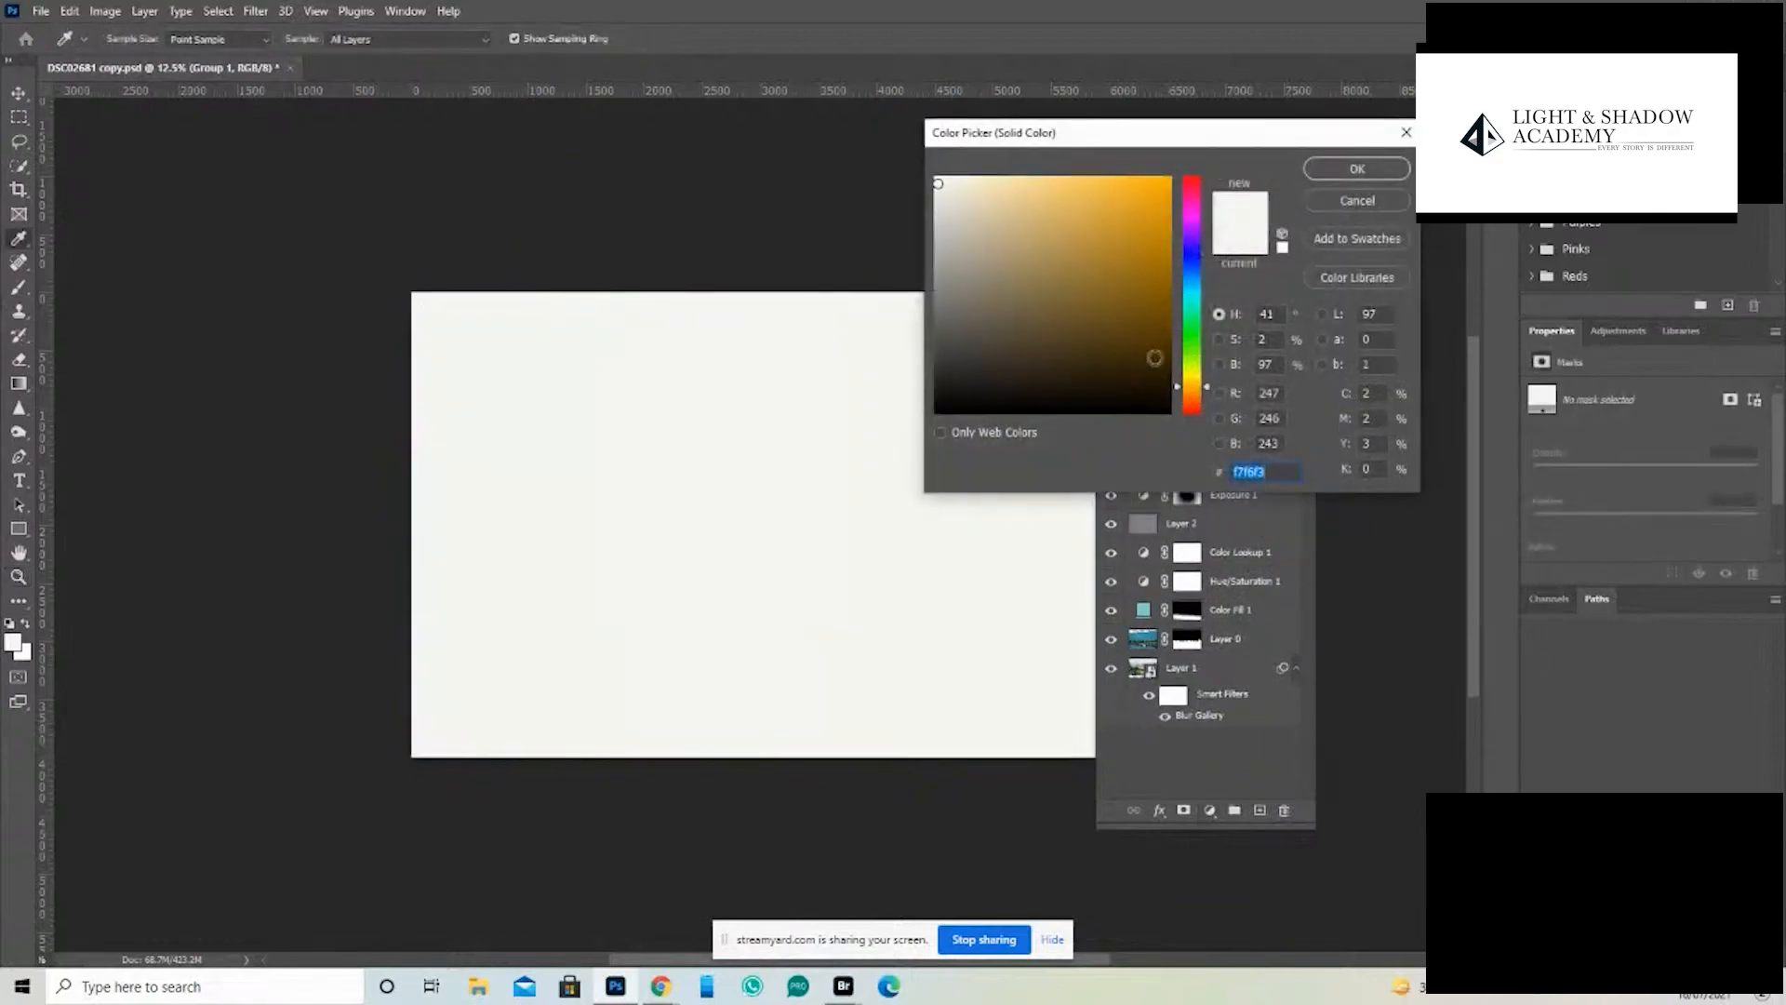
left_click_drag(1194, 385, 1195, 355)
left_click(988, 341)
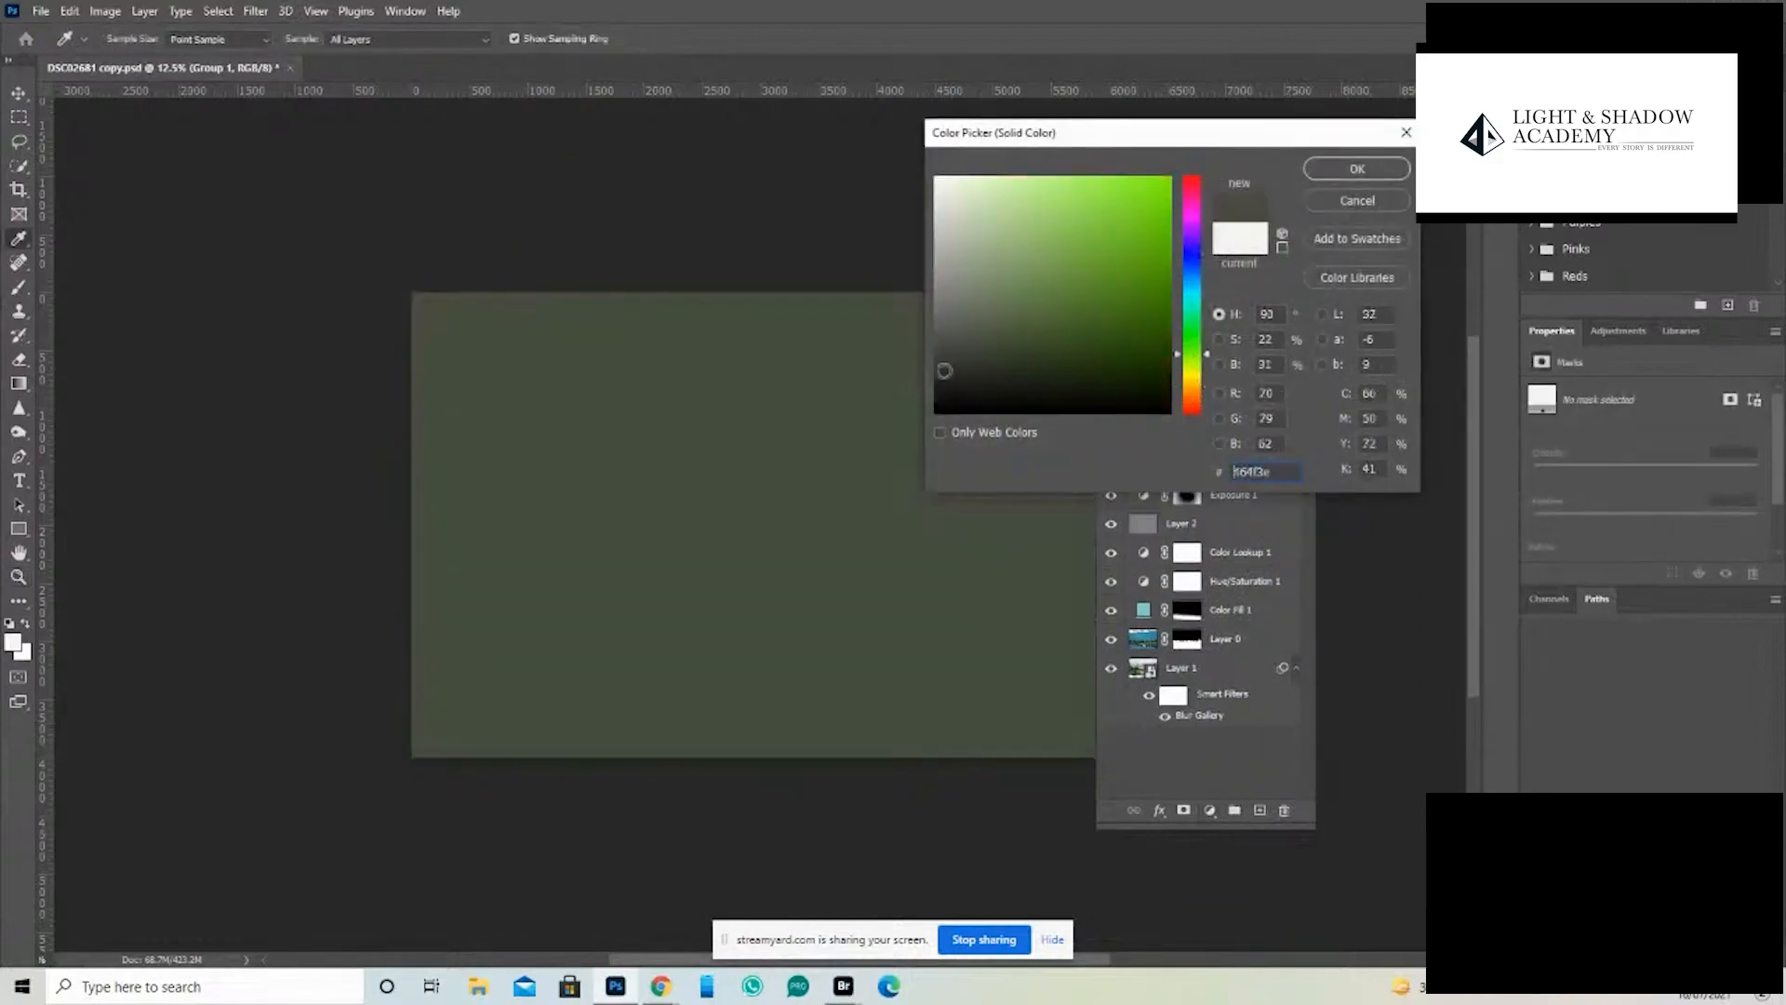
left_click(978, 337)
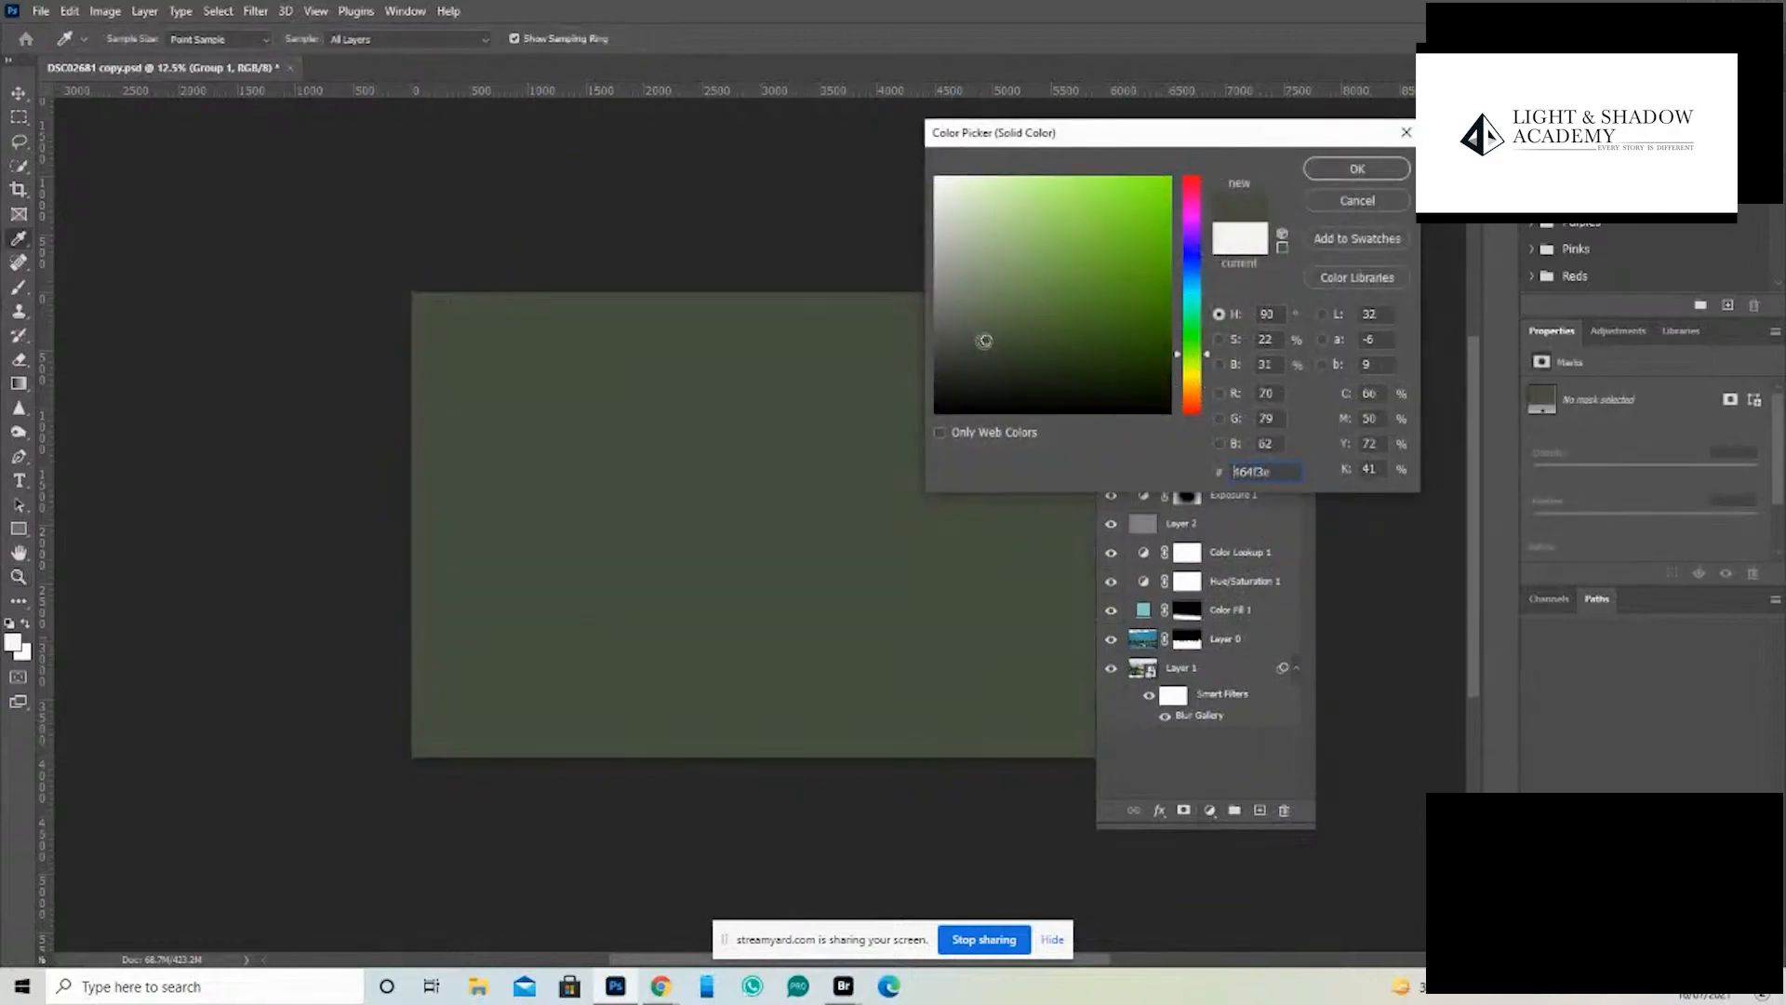
left_click(1359, 170)
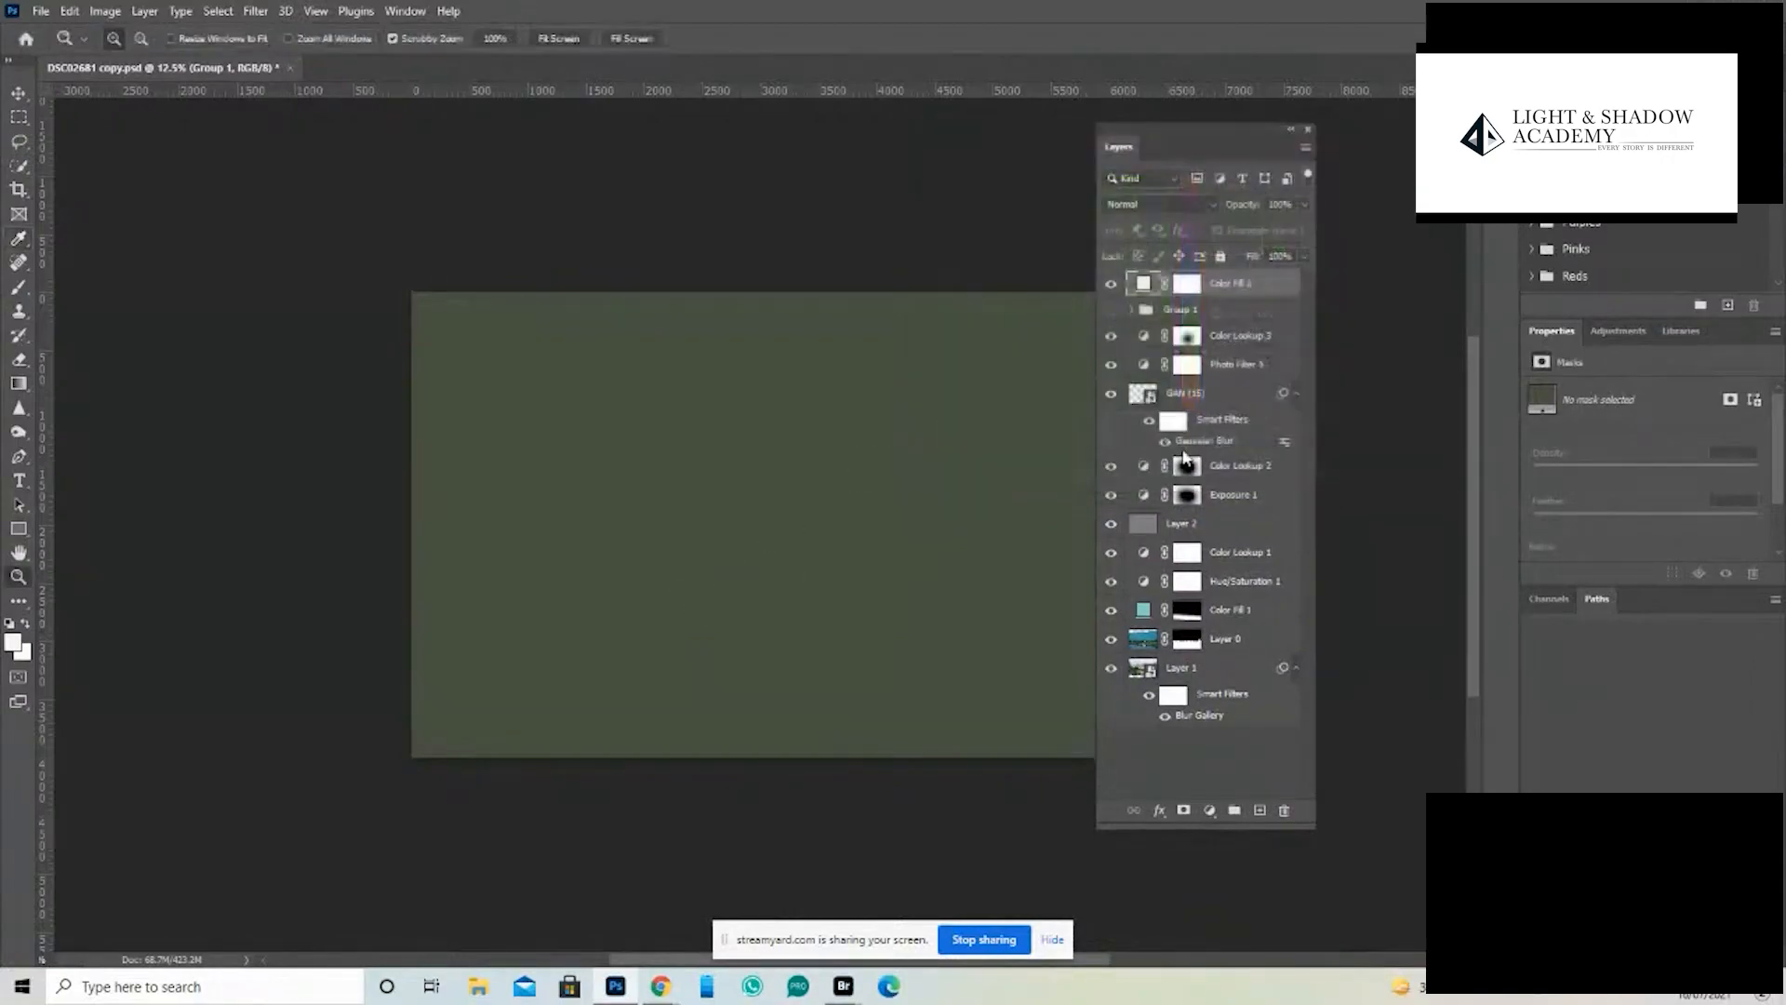
- Set the green fill layer's blend mode to Color and its opacity to about 48%
left_click(1157, 201)
left_click(1158, 203)
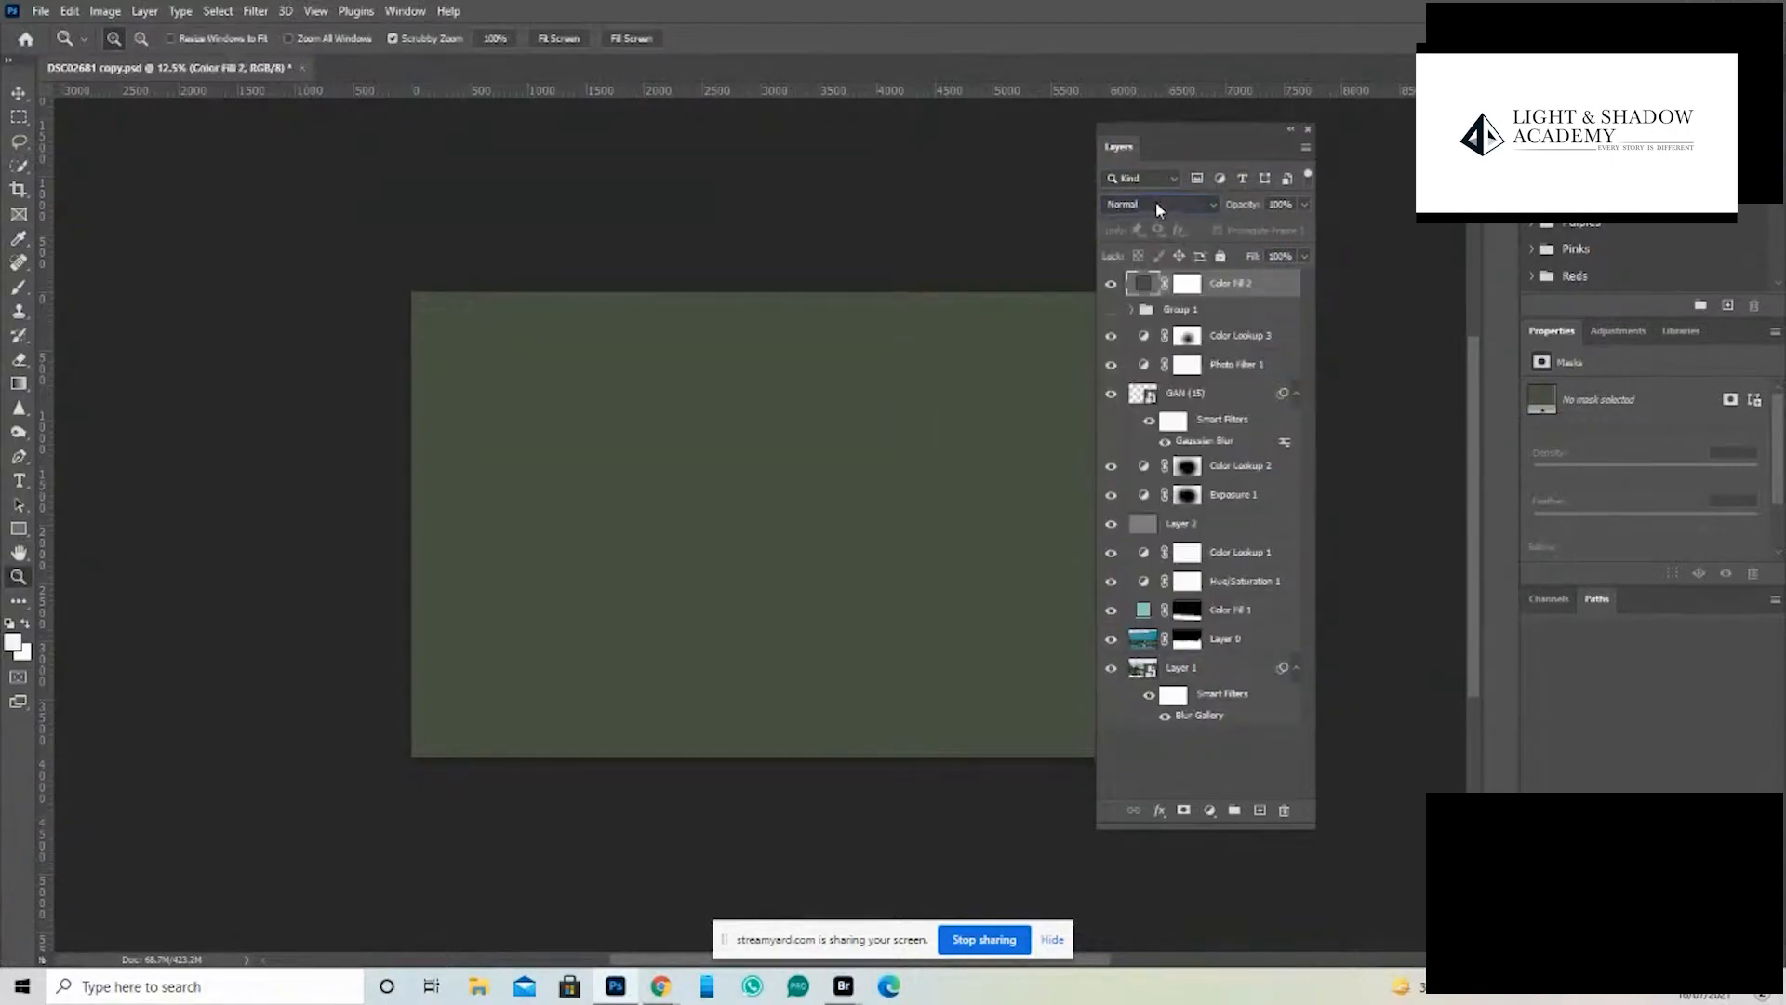
left_click(1156, 202)
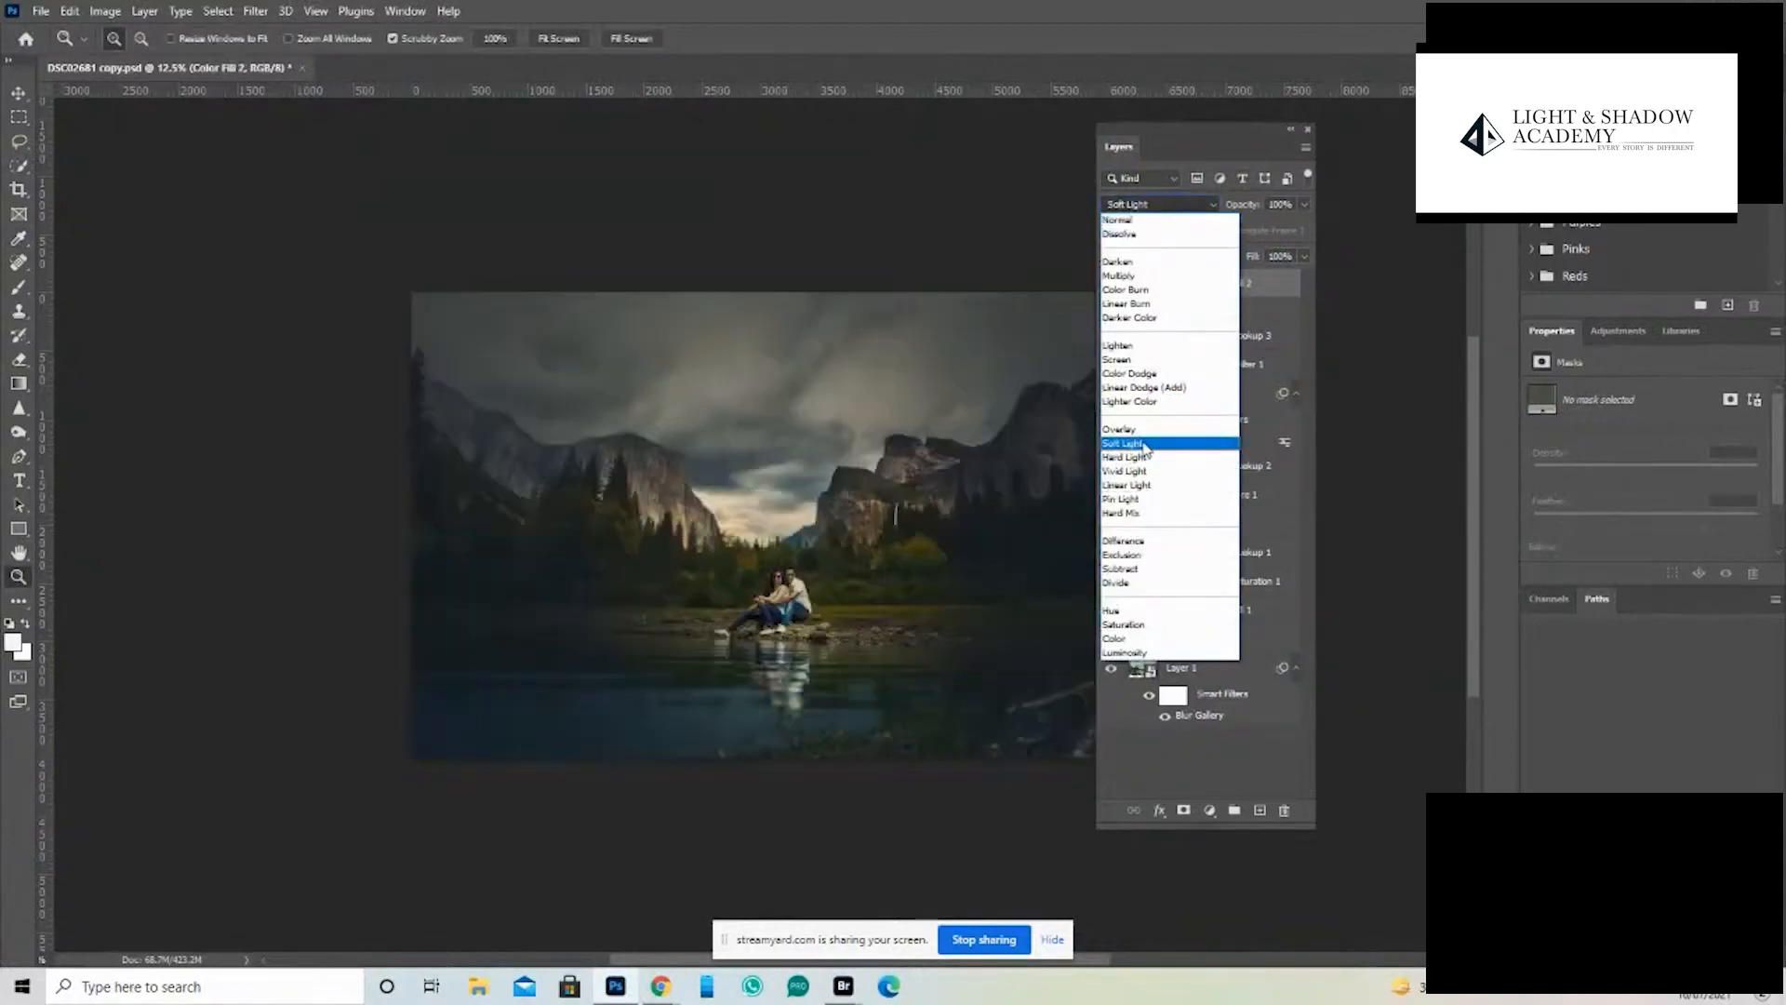
left_click(1126, 640)
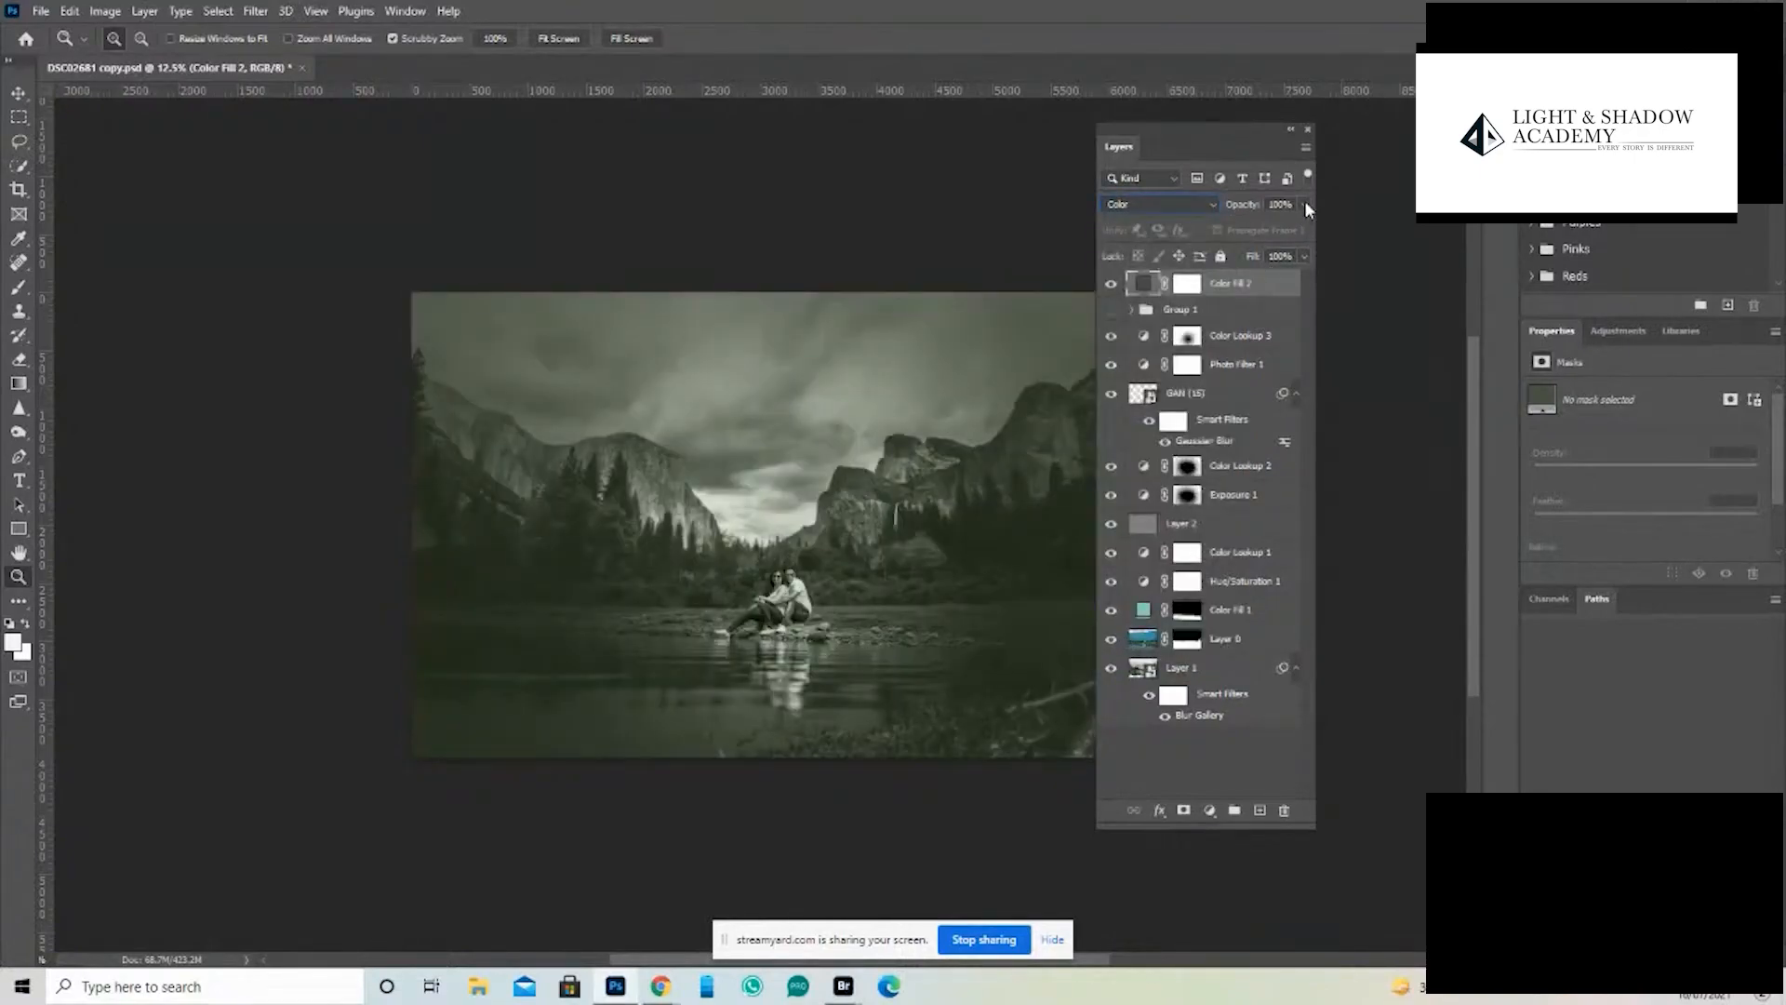
left_click_drag(1306, 205, 1258, 229)
- Hide the Color Lookup 3, Photo Filter 1 and Layer 2 layers and check the toned composite without panels
left_click(1112, 337)
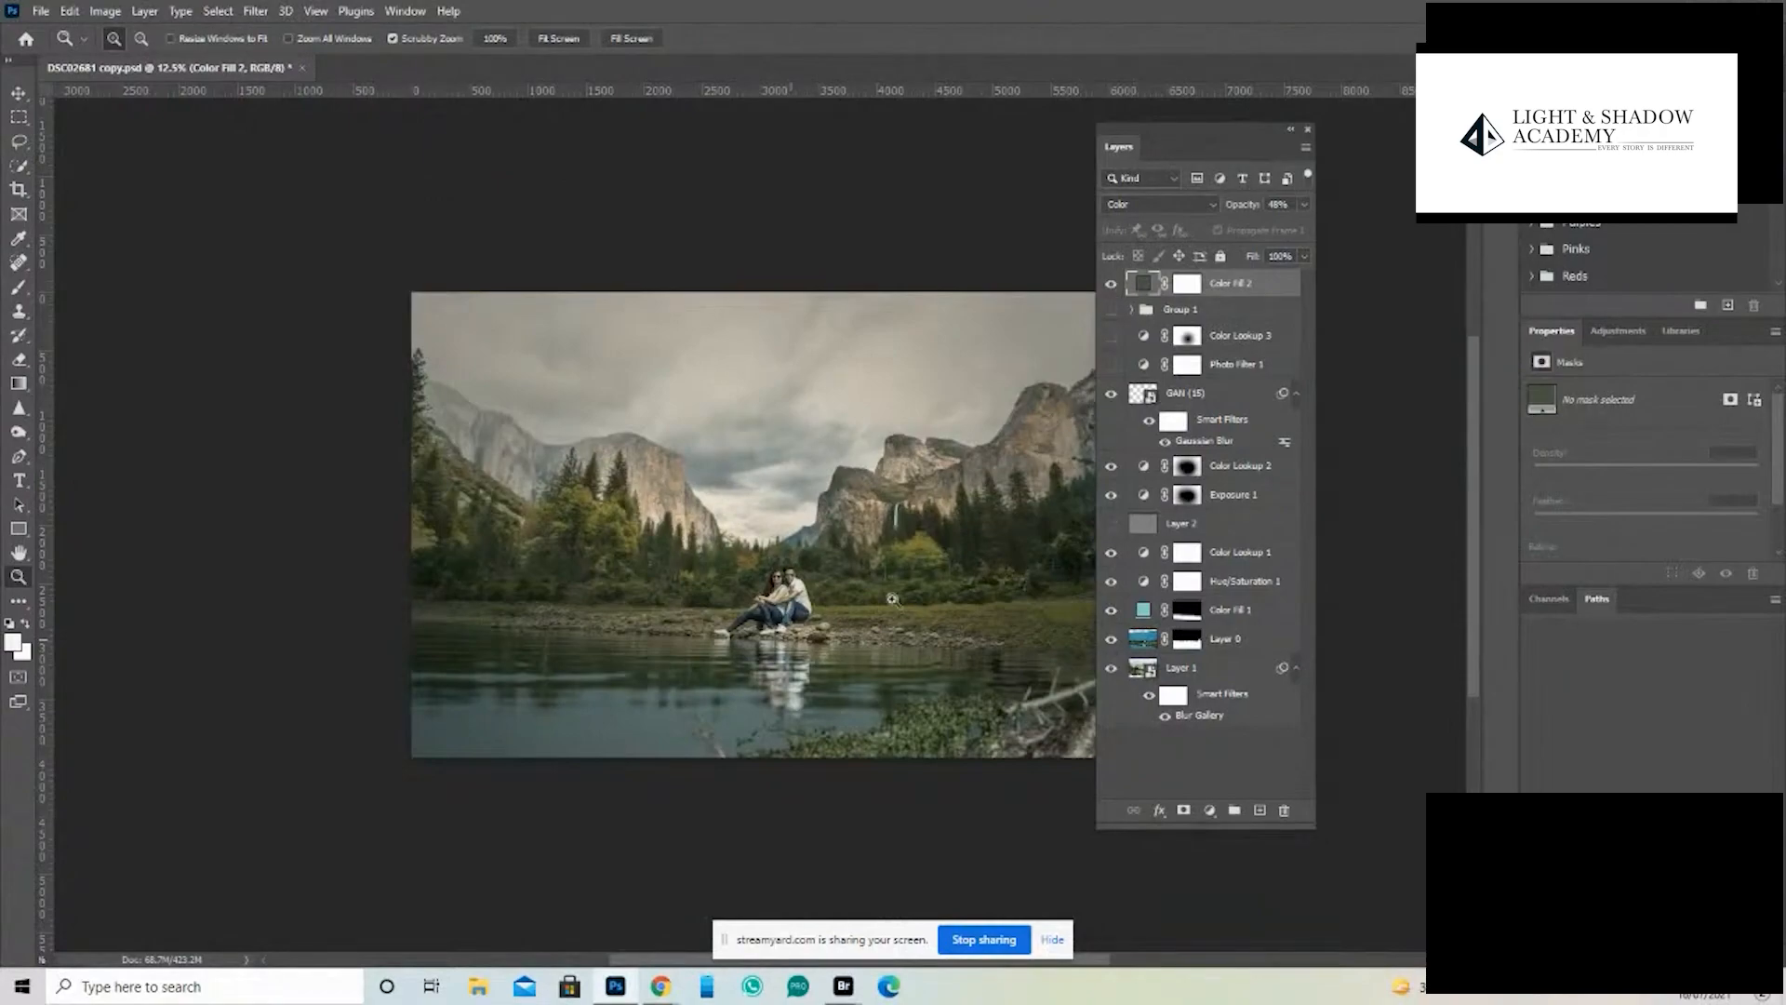
left_click_drag(744, 633, 813, 717)
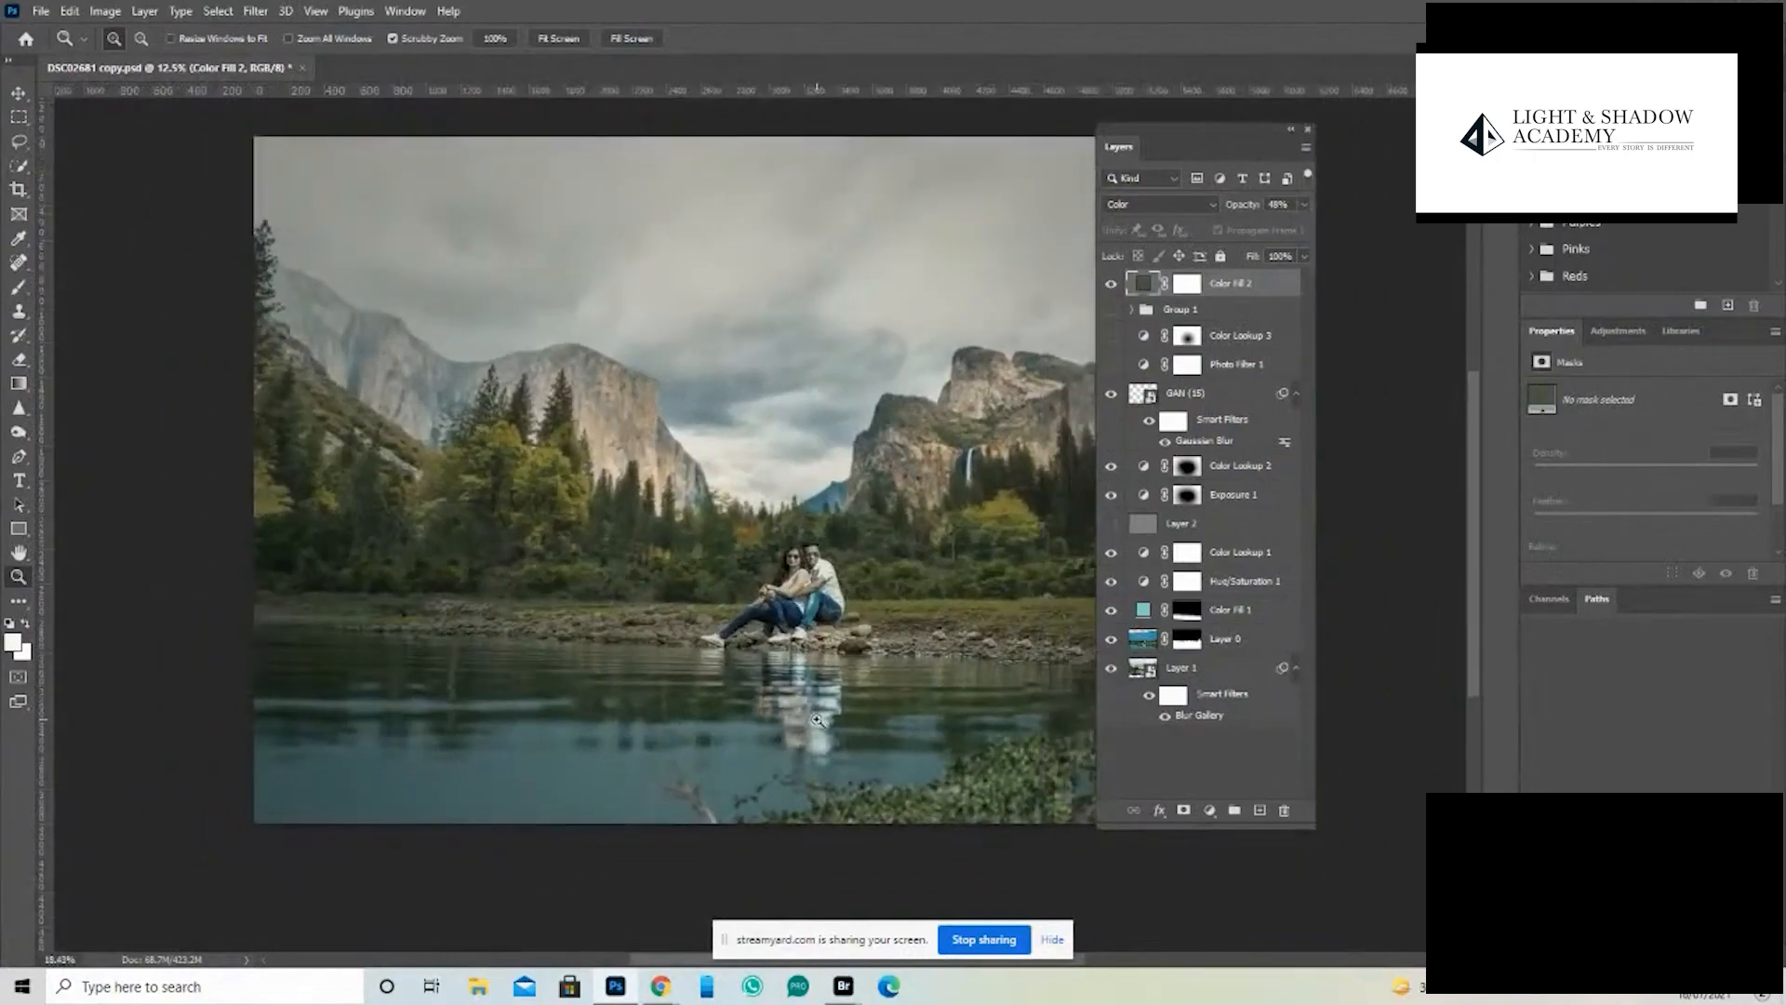
key("Tab")
key("Tab")
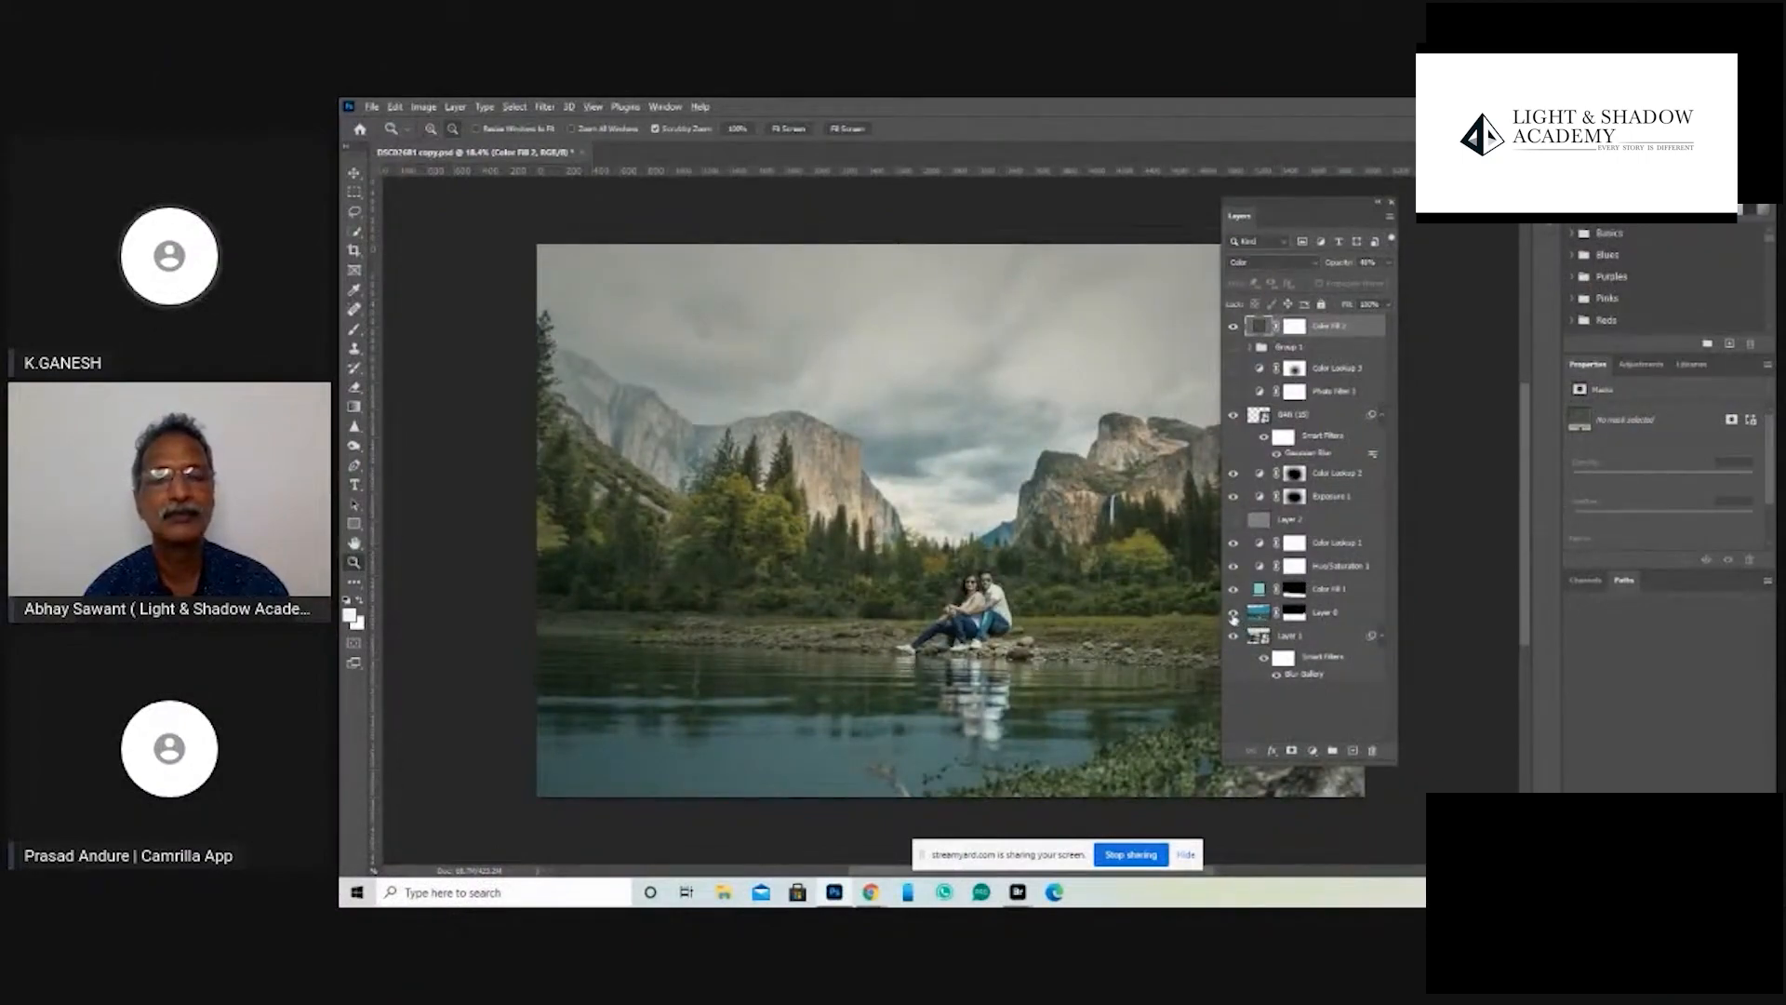
- Compare Layer 0 on its own with the full composite, and view the composite enlarged without panels
left_click(1233, 612, "alt")
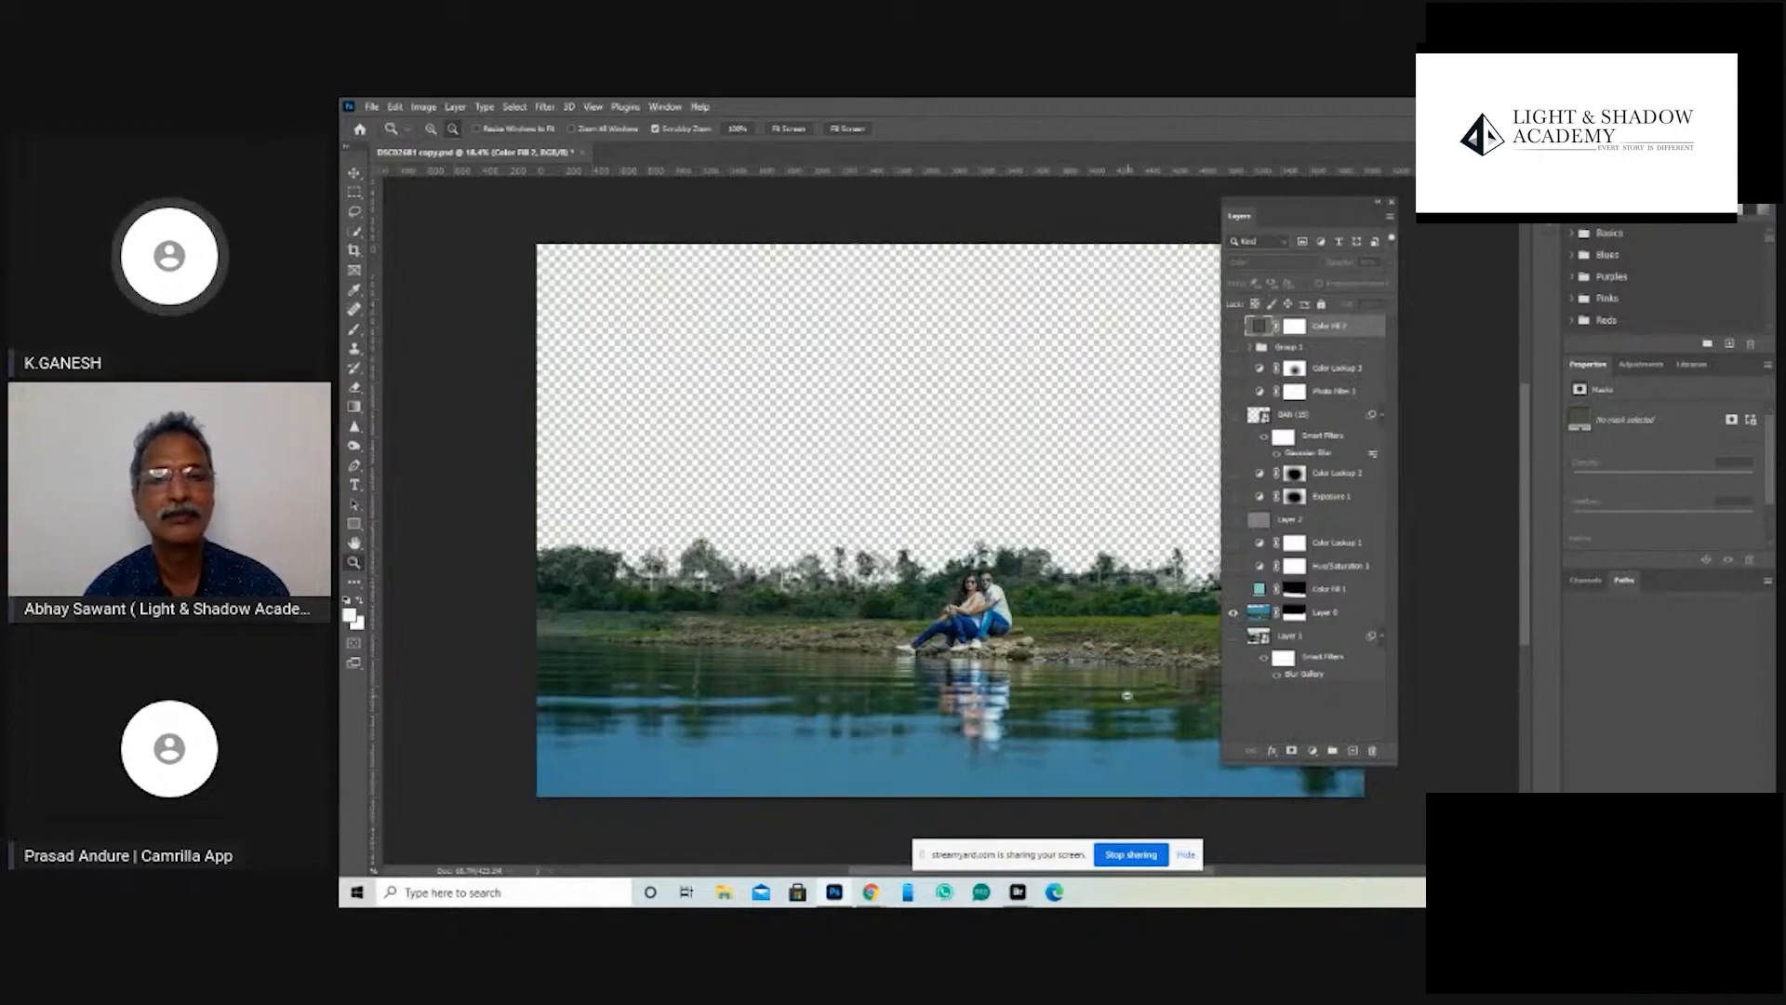
left_click(1234, 614, "alt")
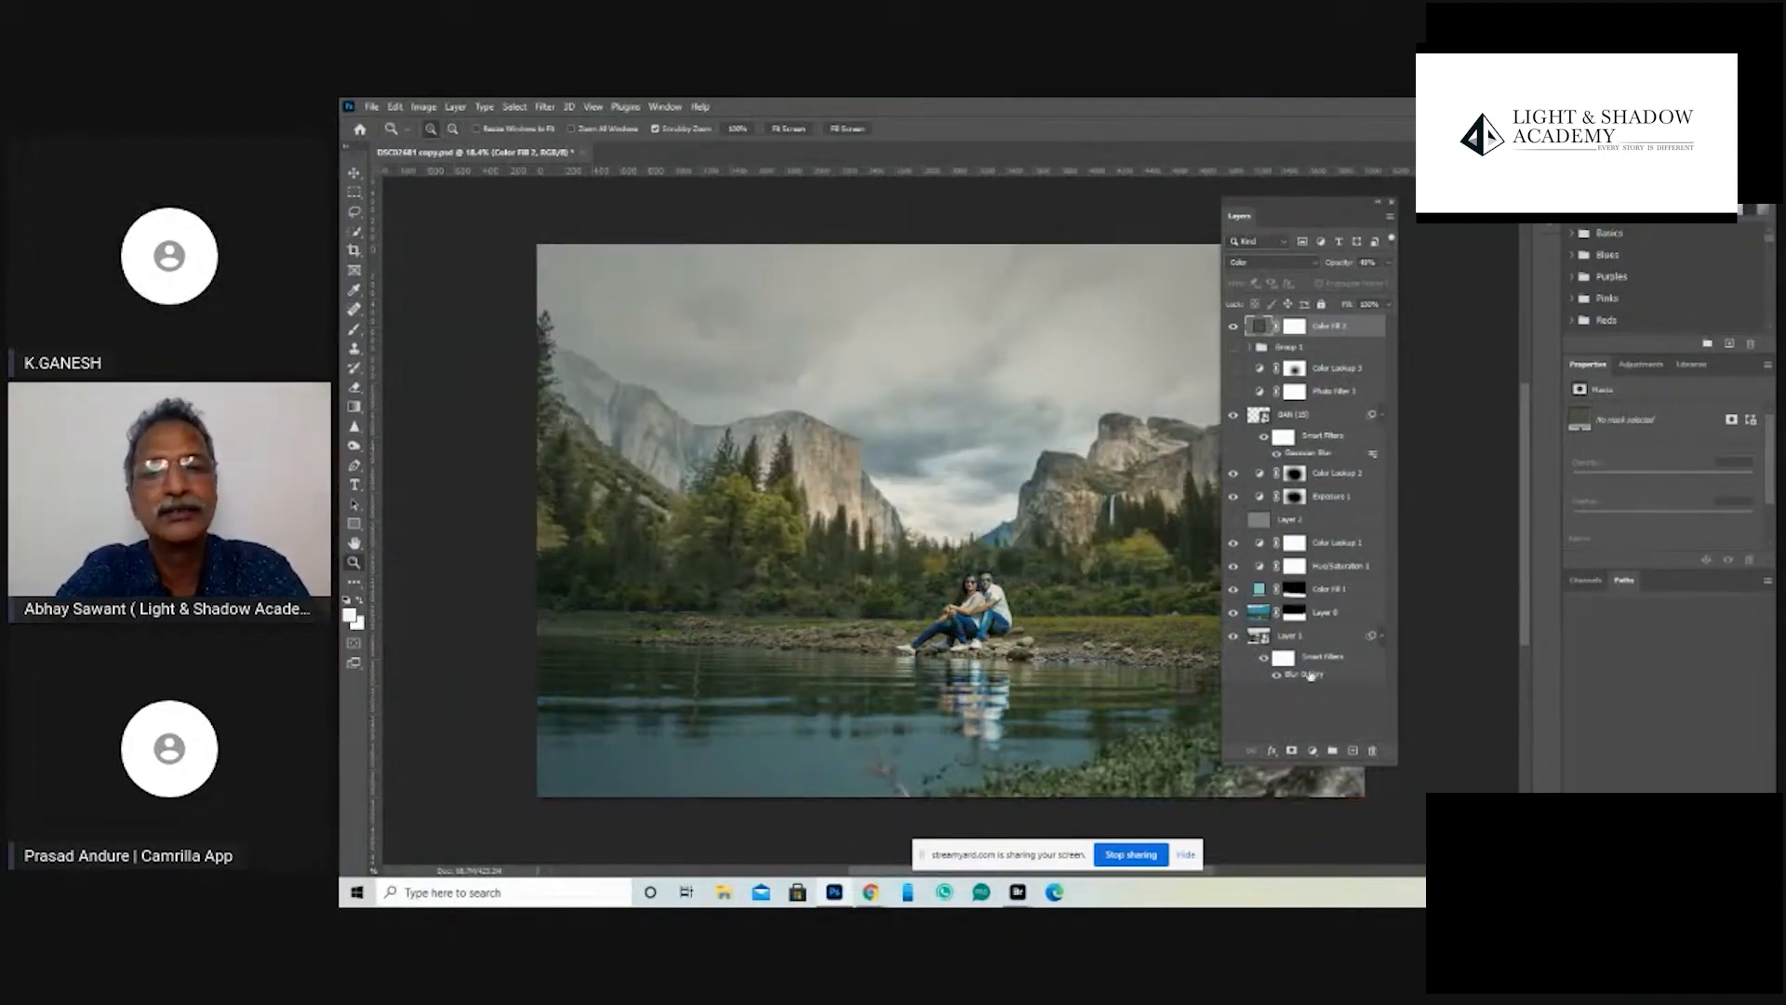
key("Tab")
left_click(1292, 619)
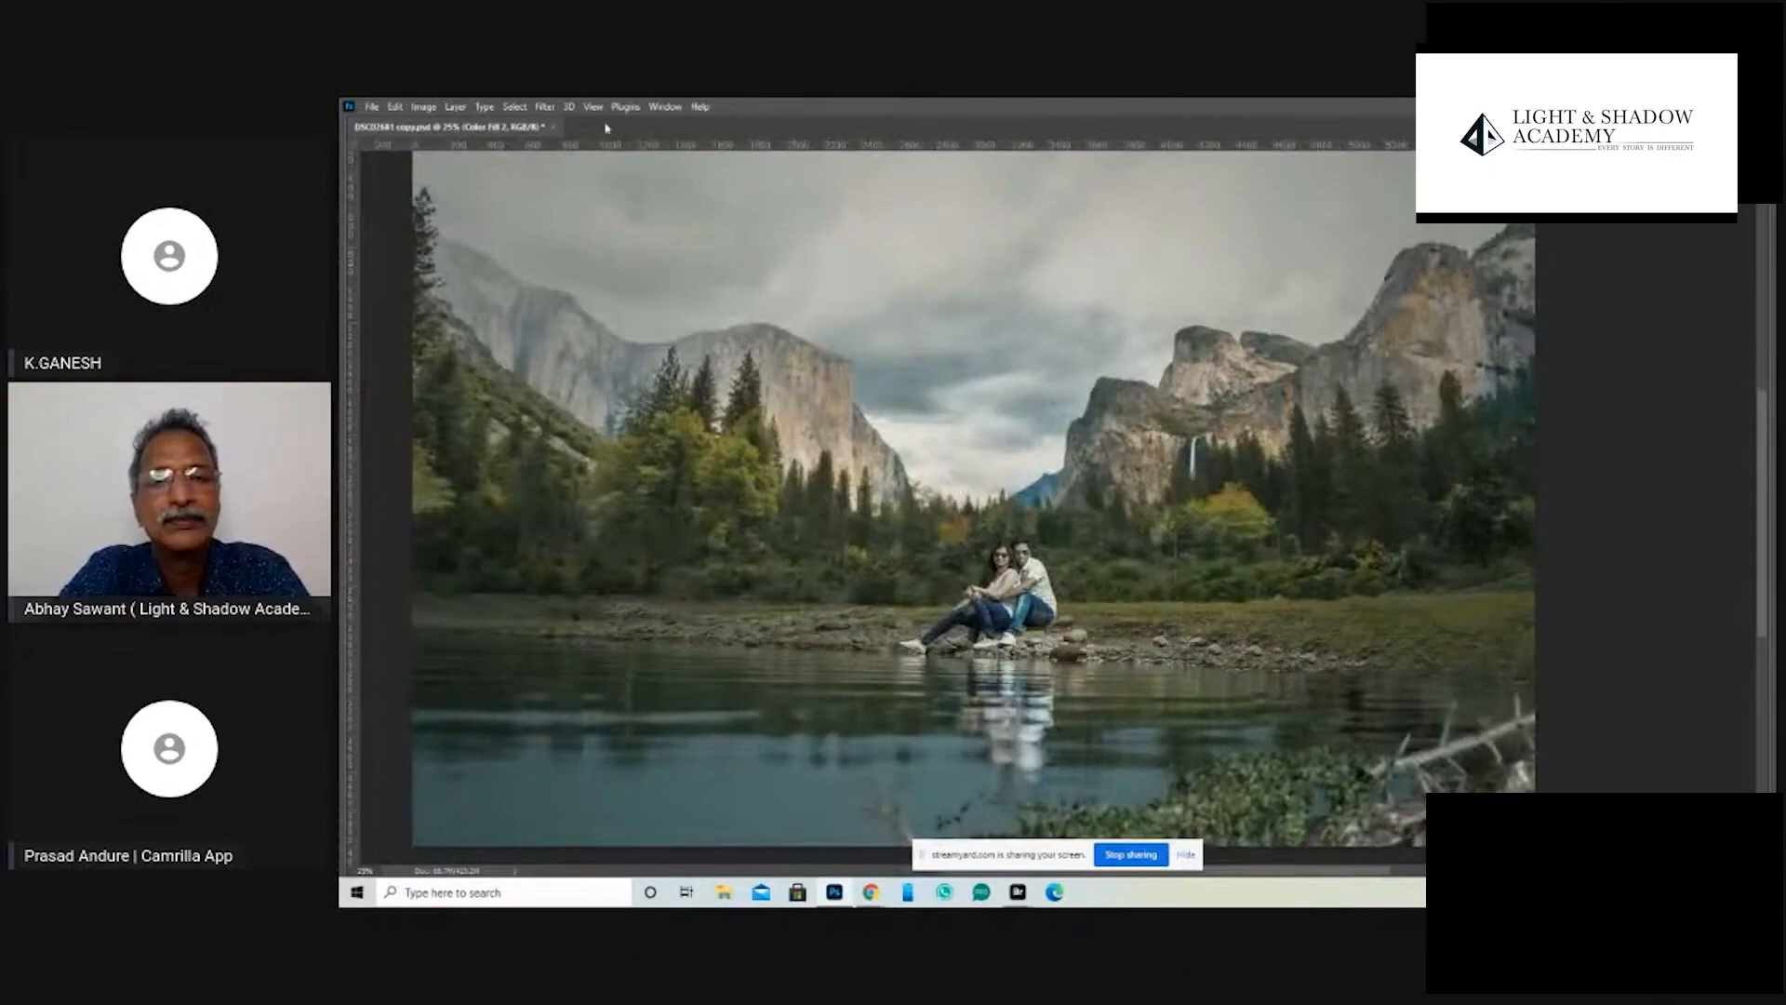
- Close DSC02681 copy.psd without saving its changes and switch to Adobe Bridge showing the DONE folder
left_click(556, 127)
left_click(1060, 395)
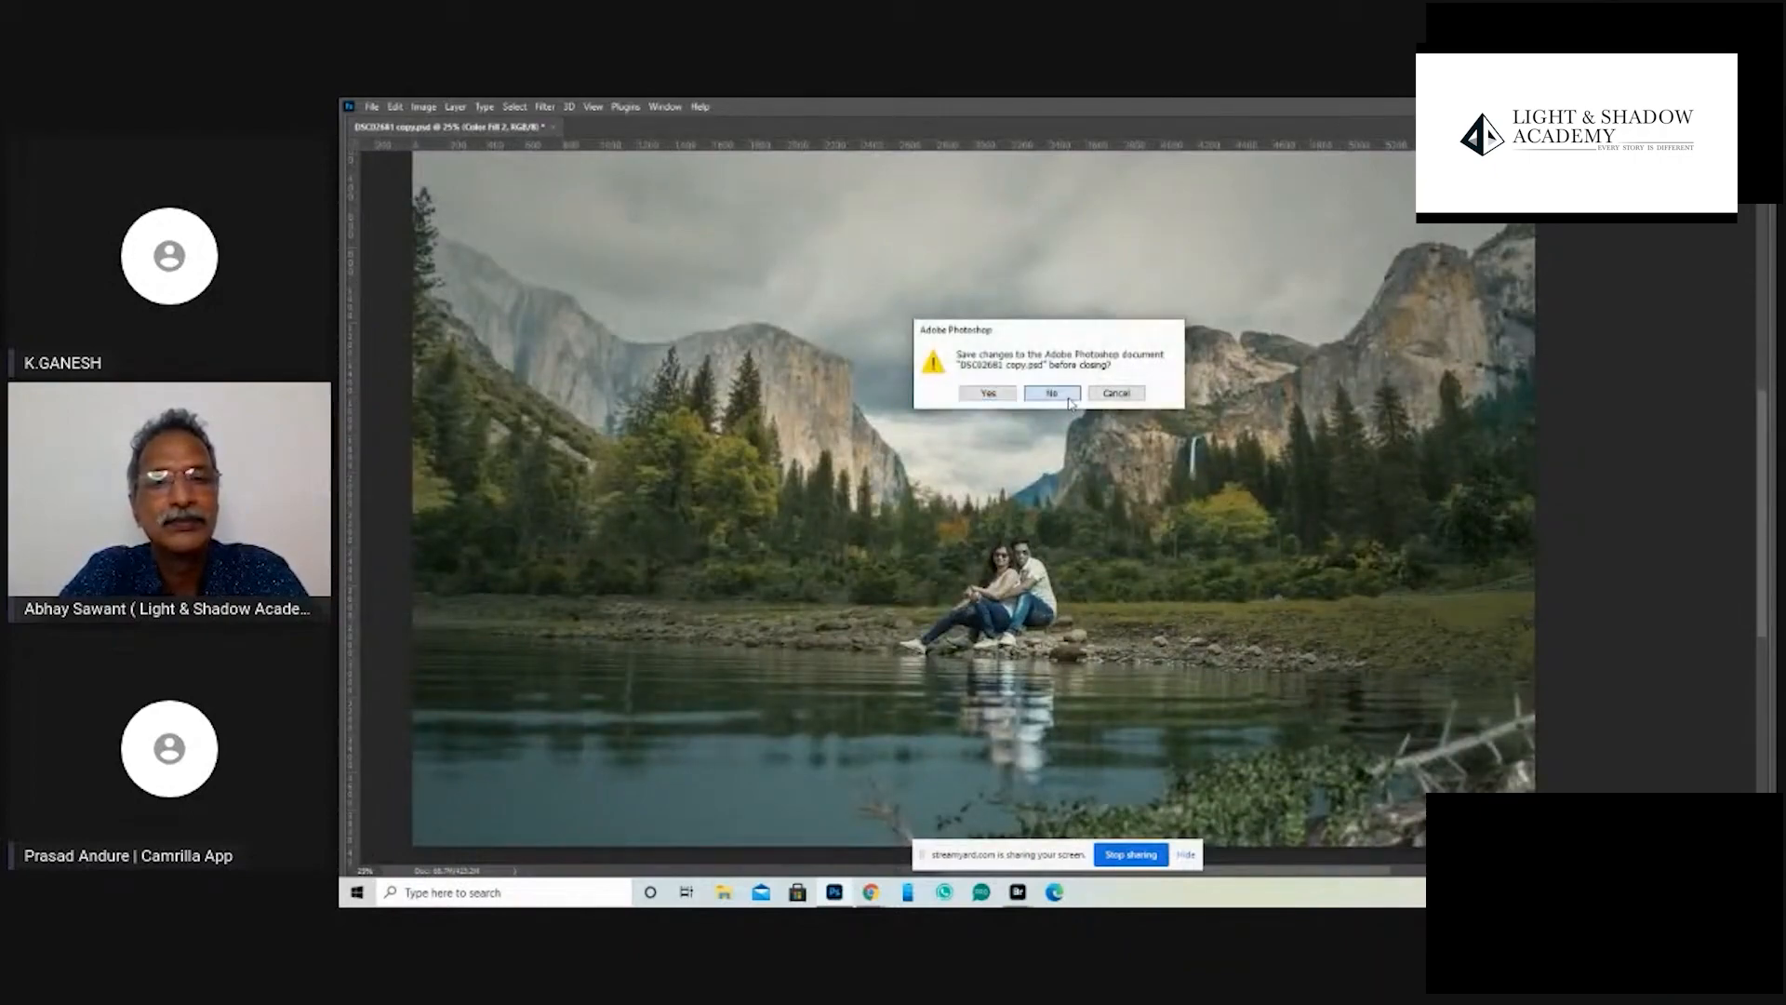
mouse_move(1019, 893)
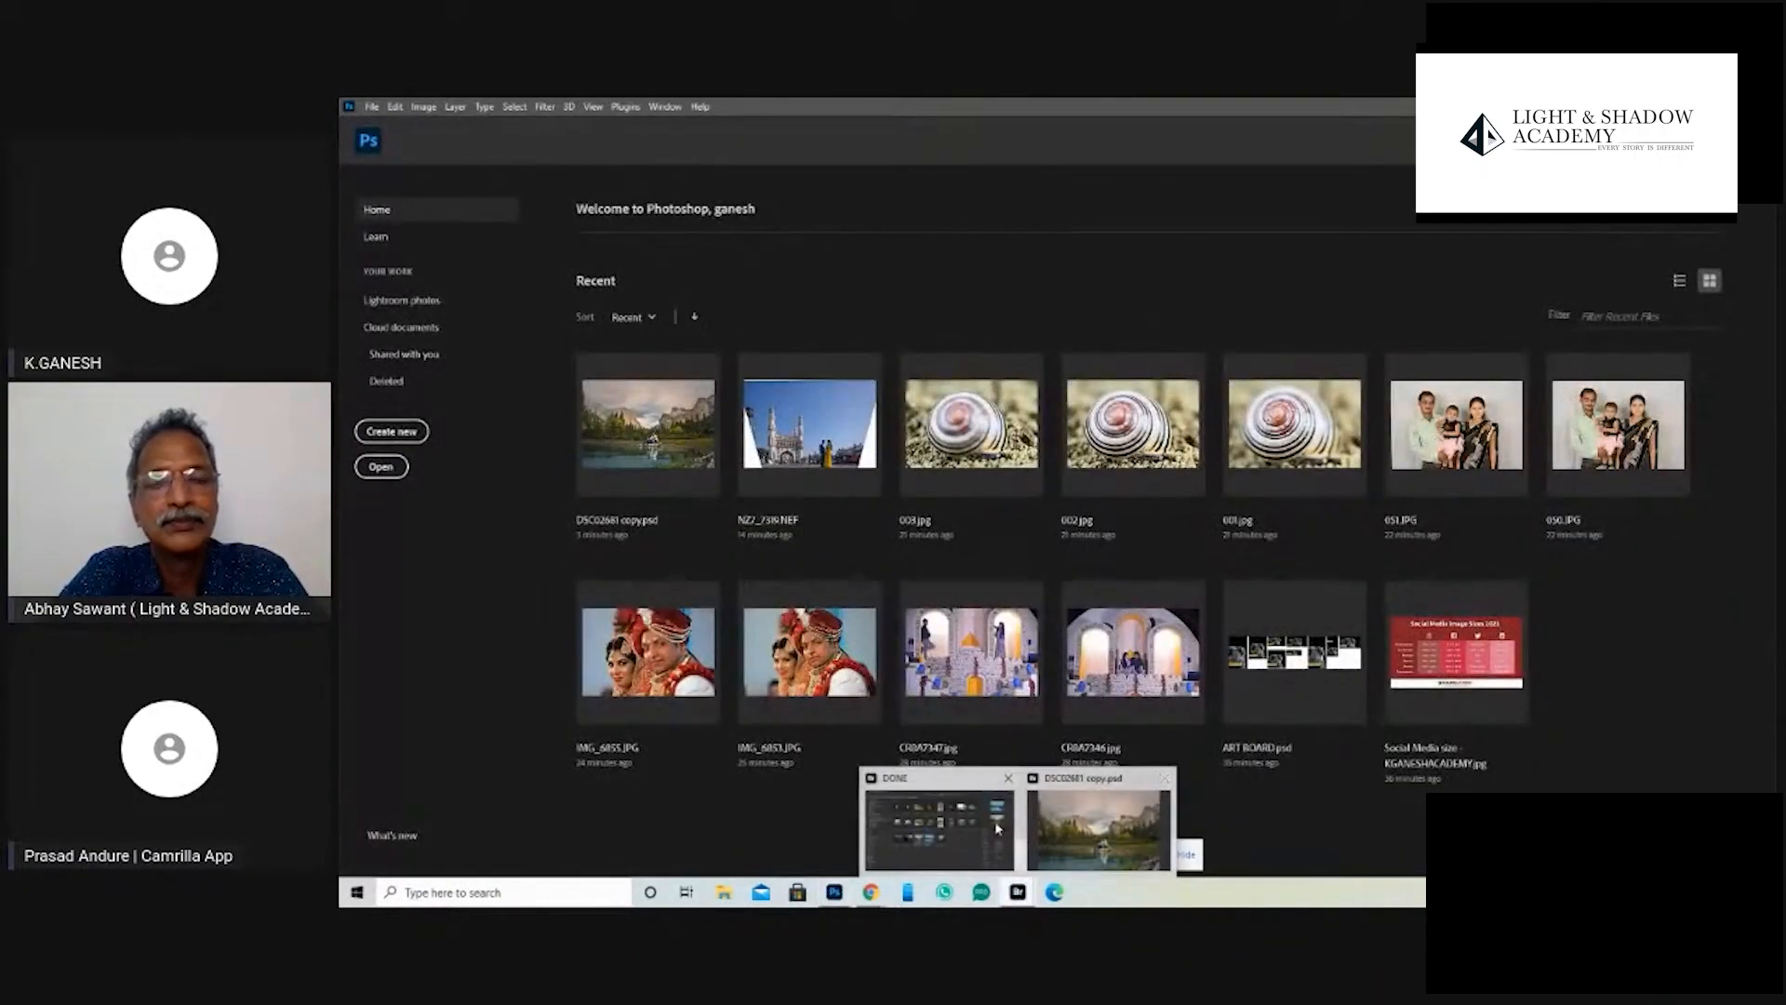
left_click(1112, 819)
key("Escape")
left_click(1201, 626)
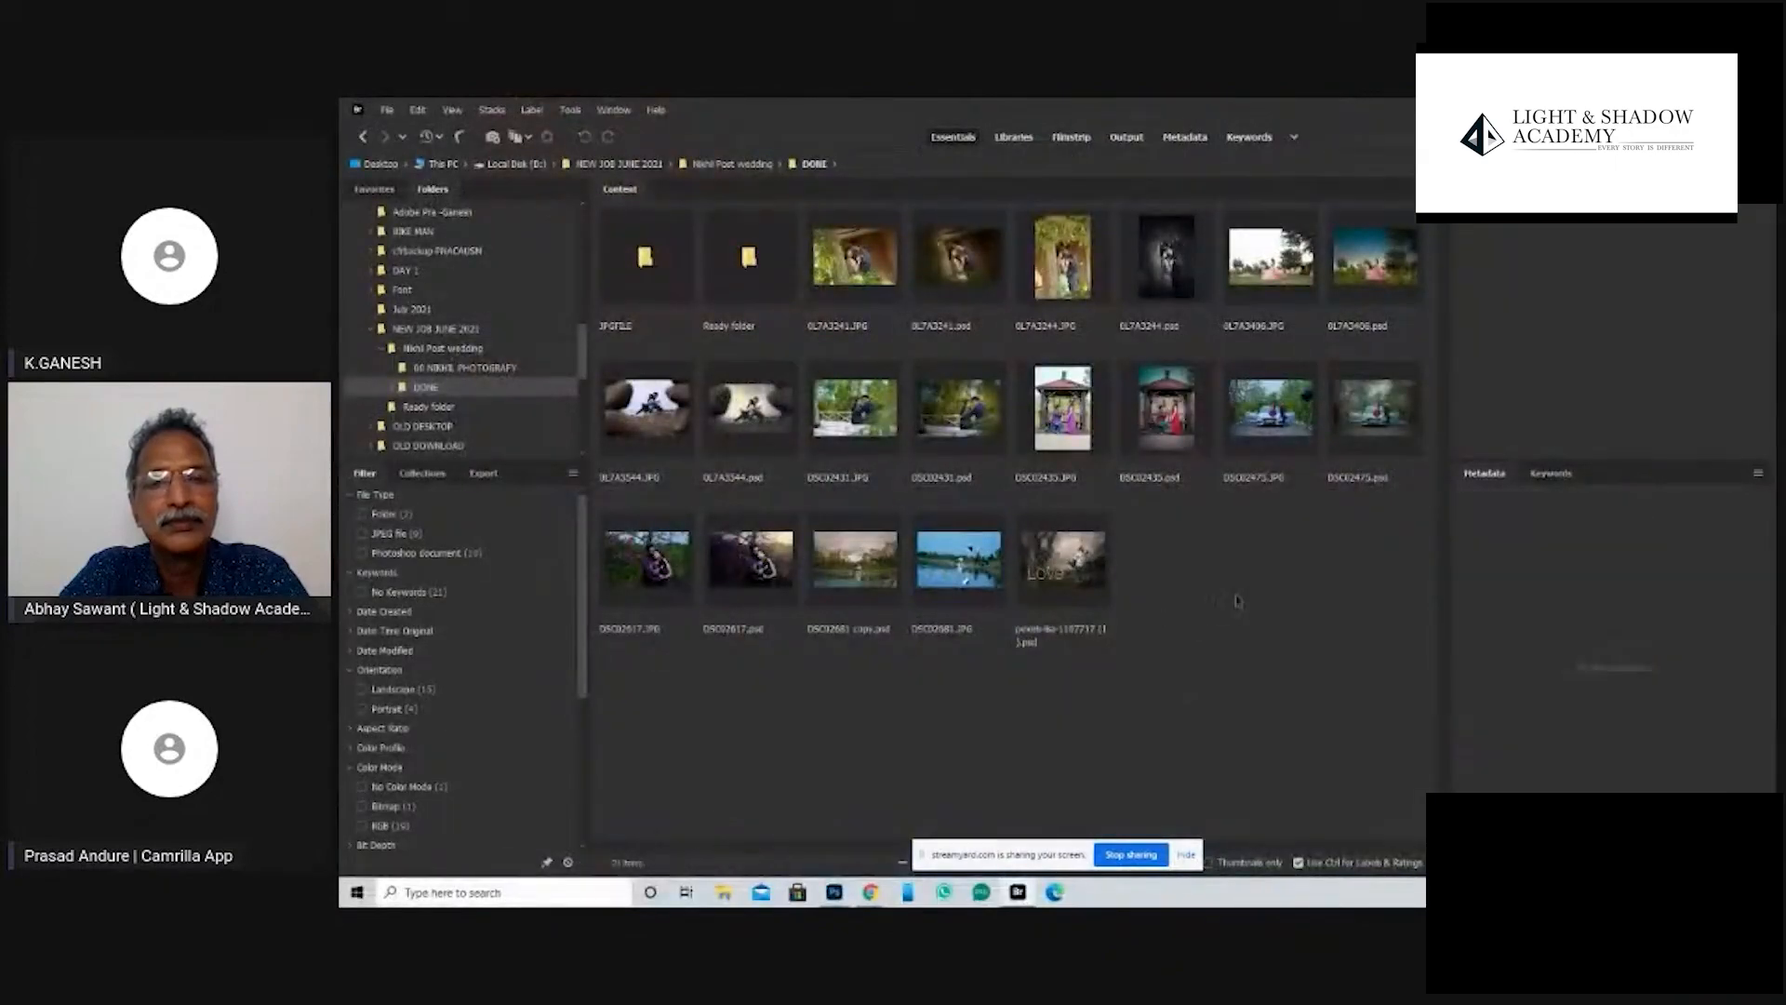
- Look through the finished JPEGs in the Ready folder, and return to the DONE folder
left_click(1314, 438)
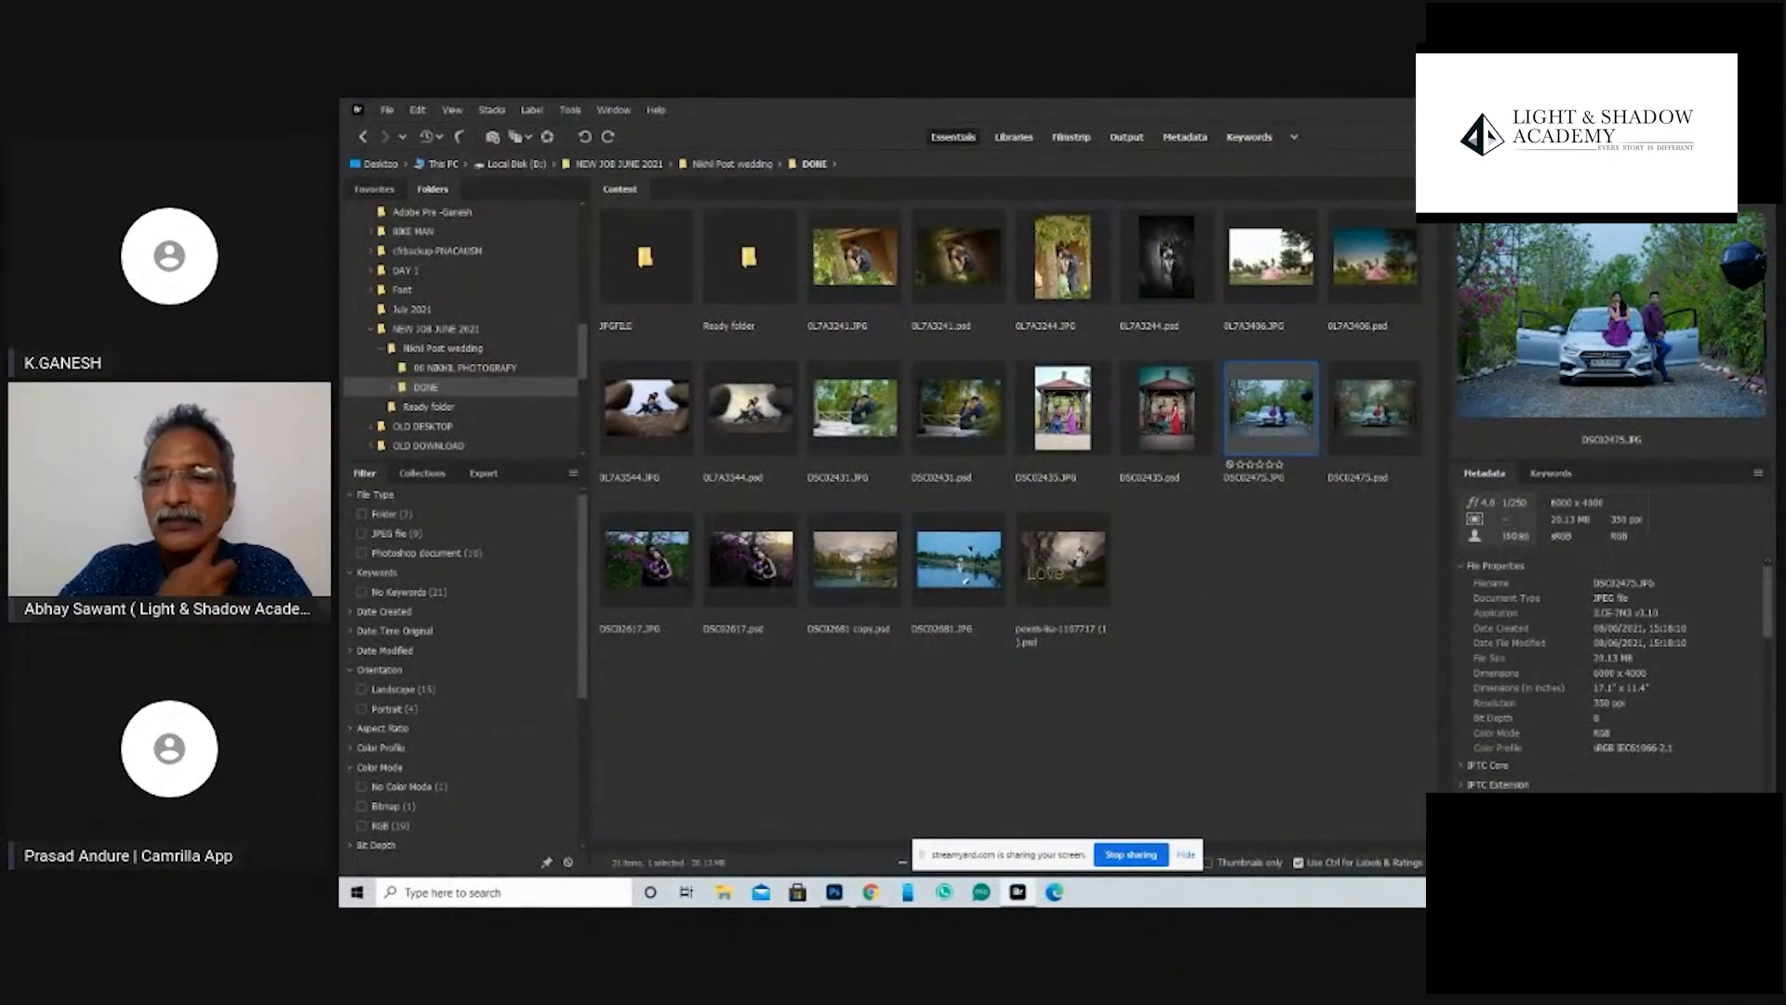
double_click(750, 265)
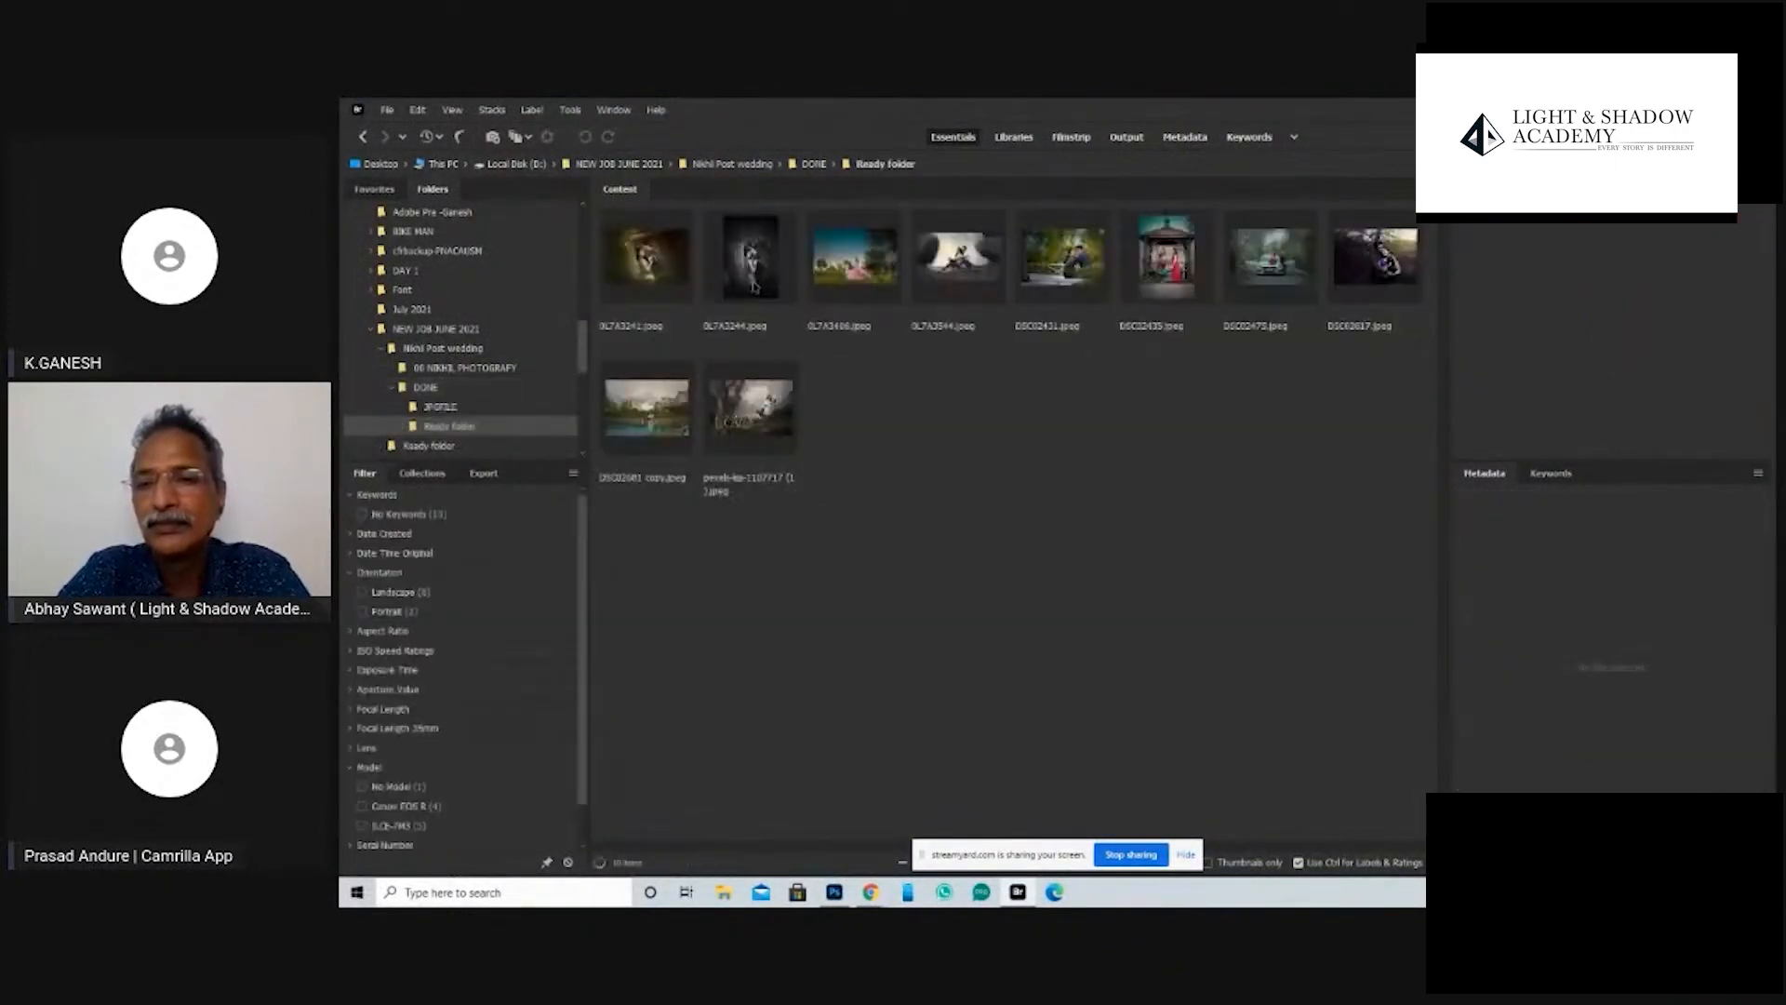
left_click(660, 277)
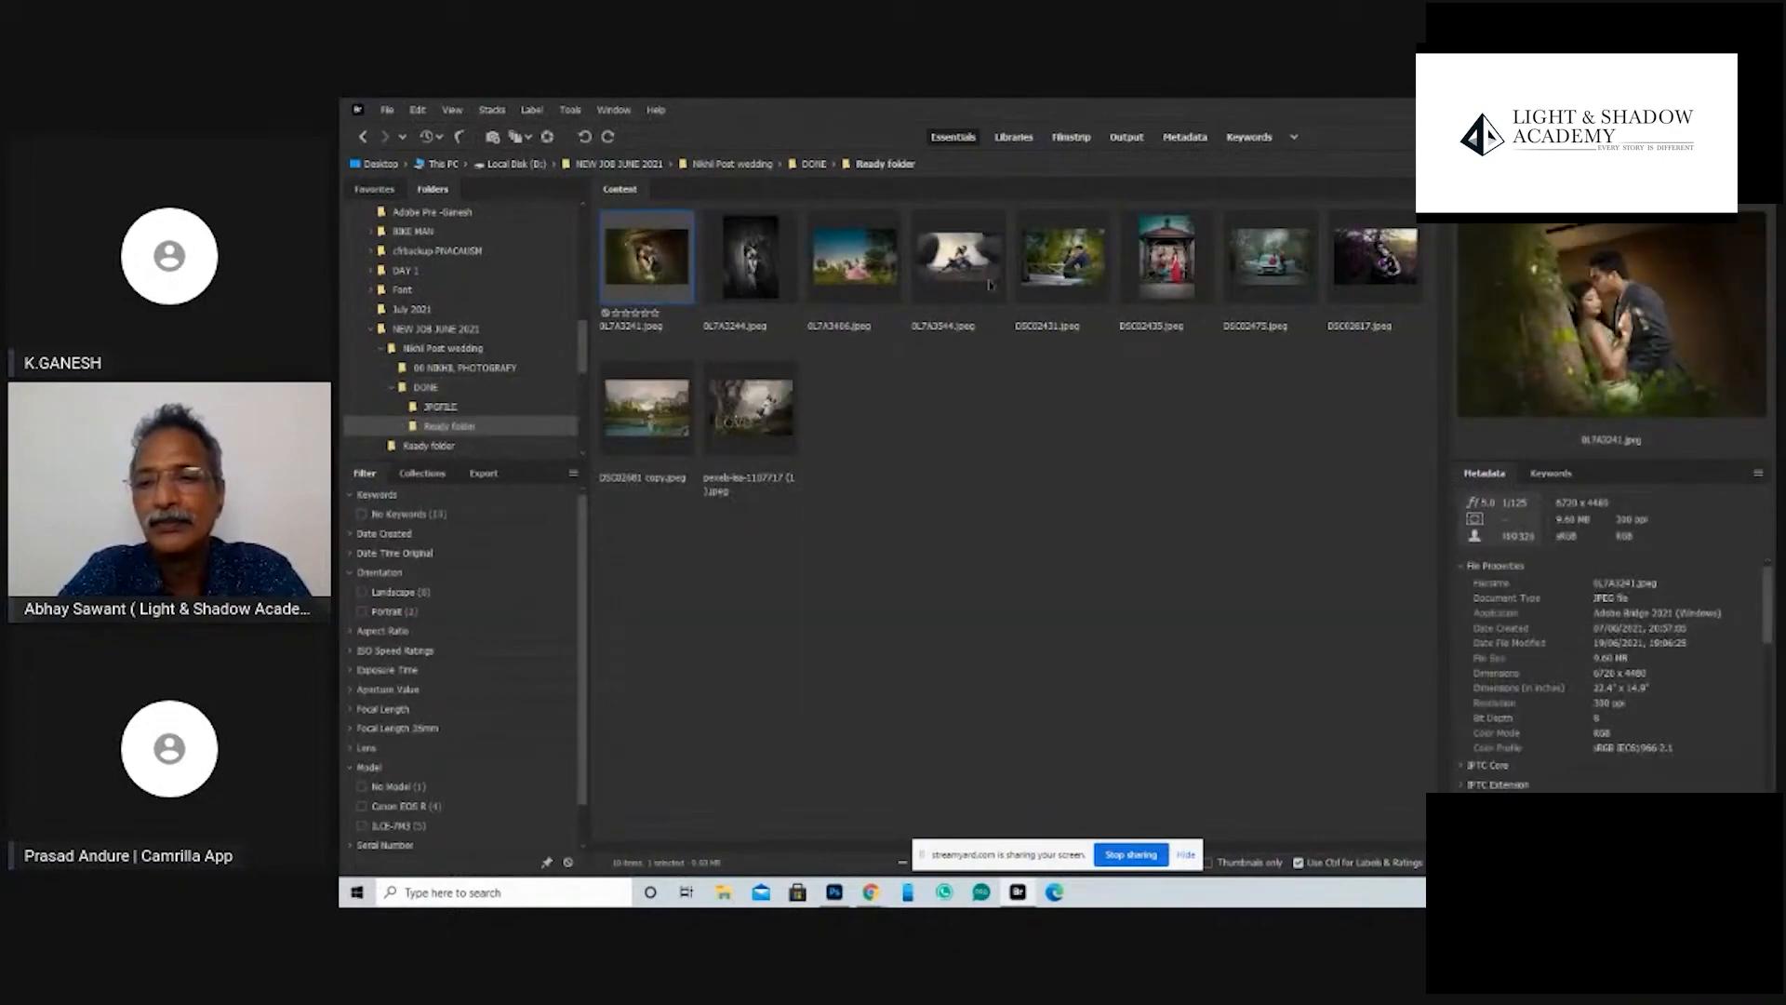
left_click(364, 138)
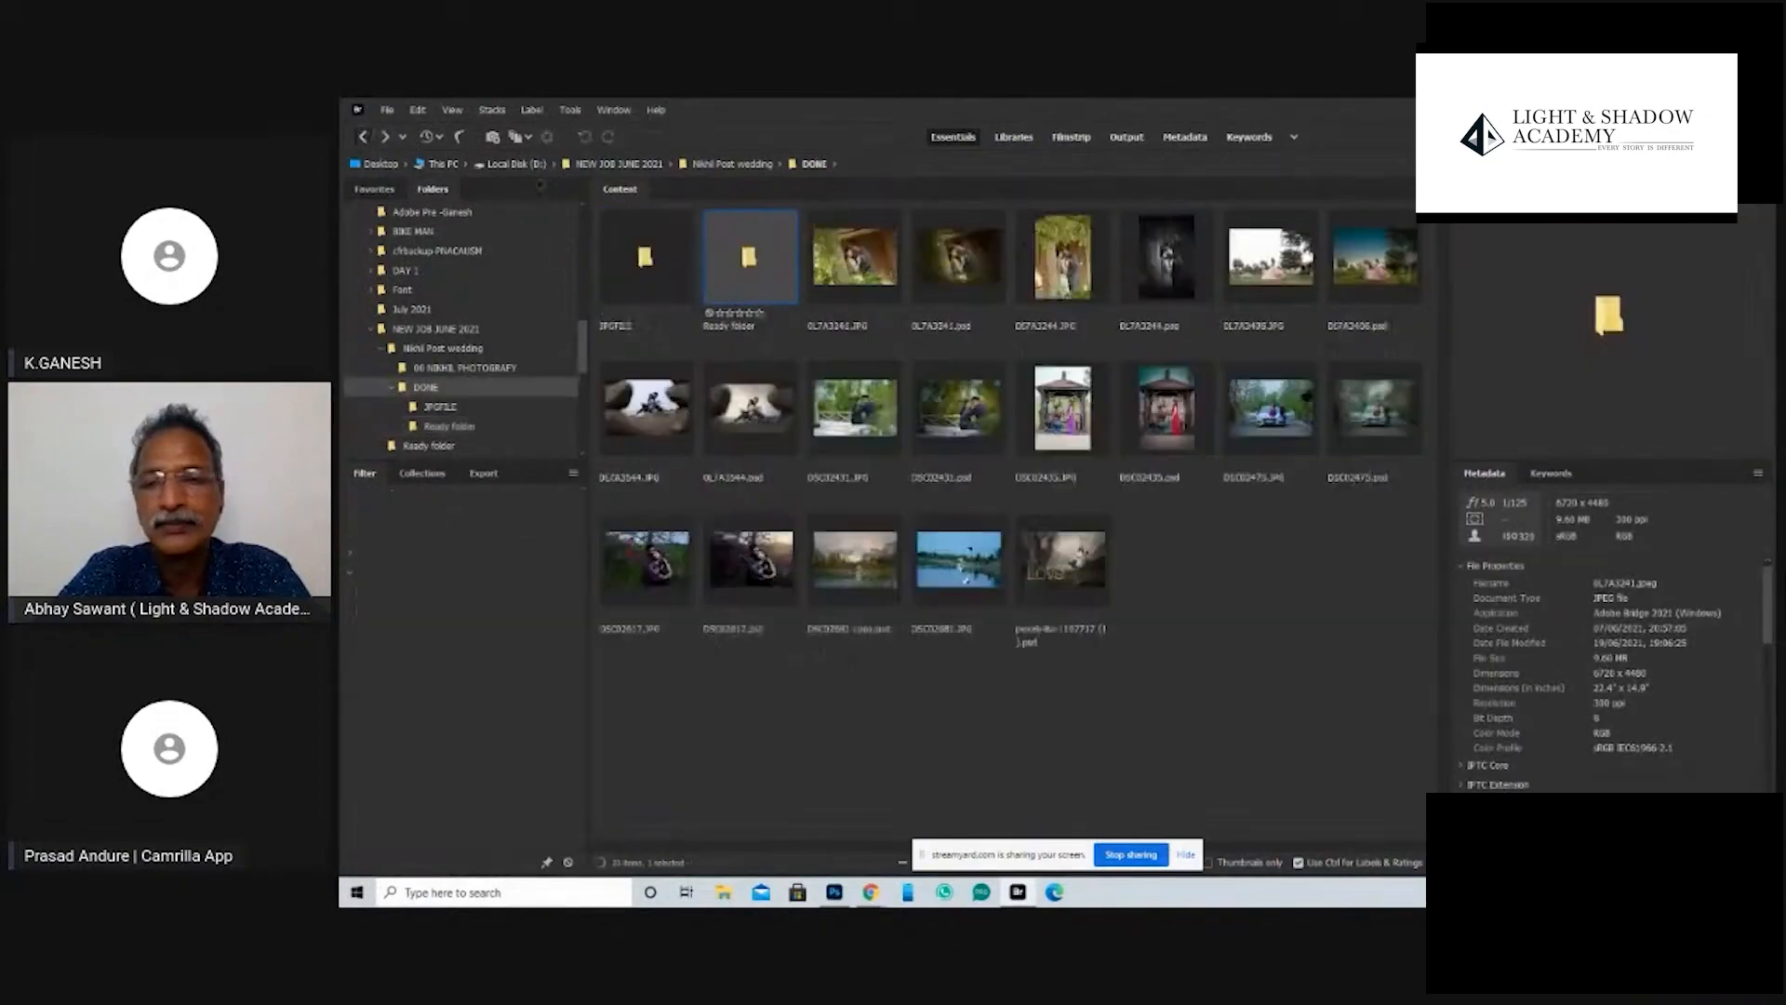
left_click(693, 279)
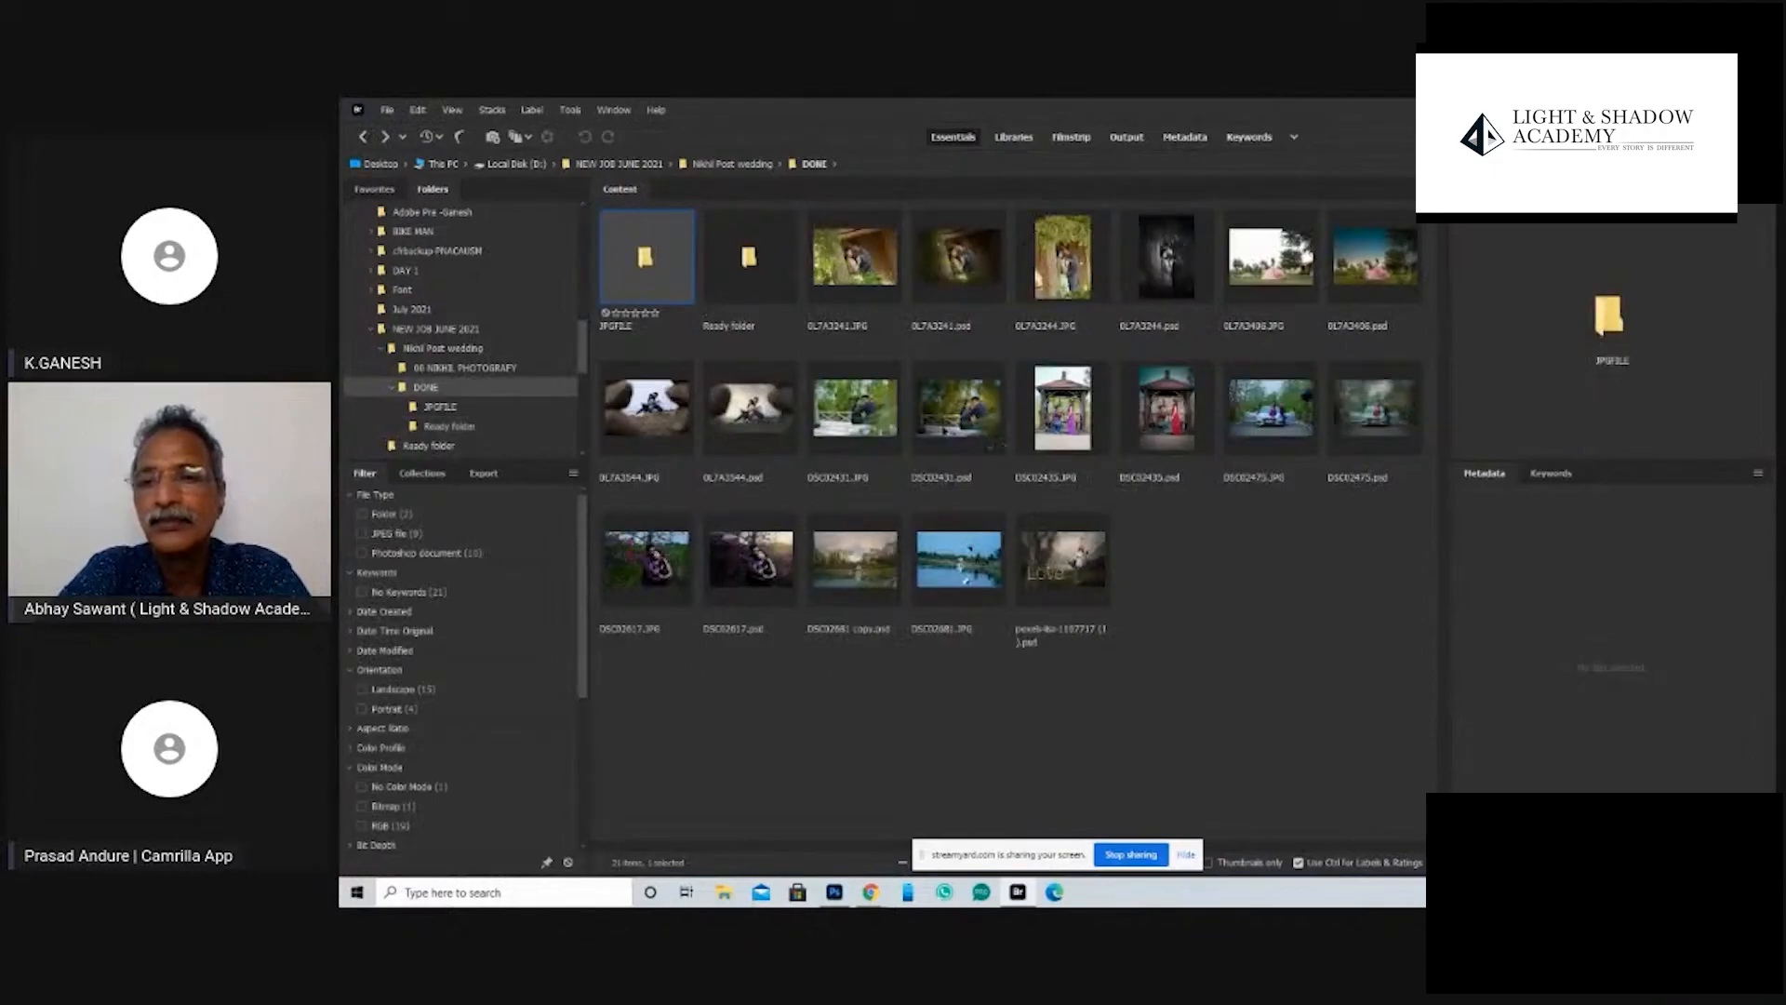
- Select the JPG and PSD versions of DSC02435, DSC02475 and DSC02617 together and preview them full screen
left_click(1076, 434)
left_click(1123, 441, "ctrl")
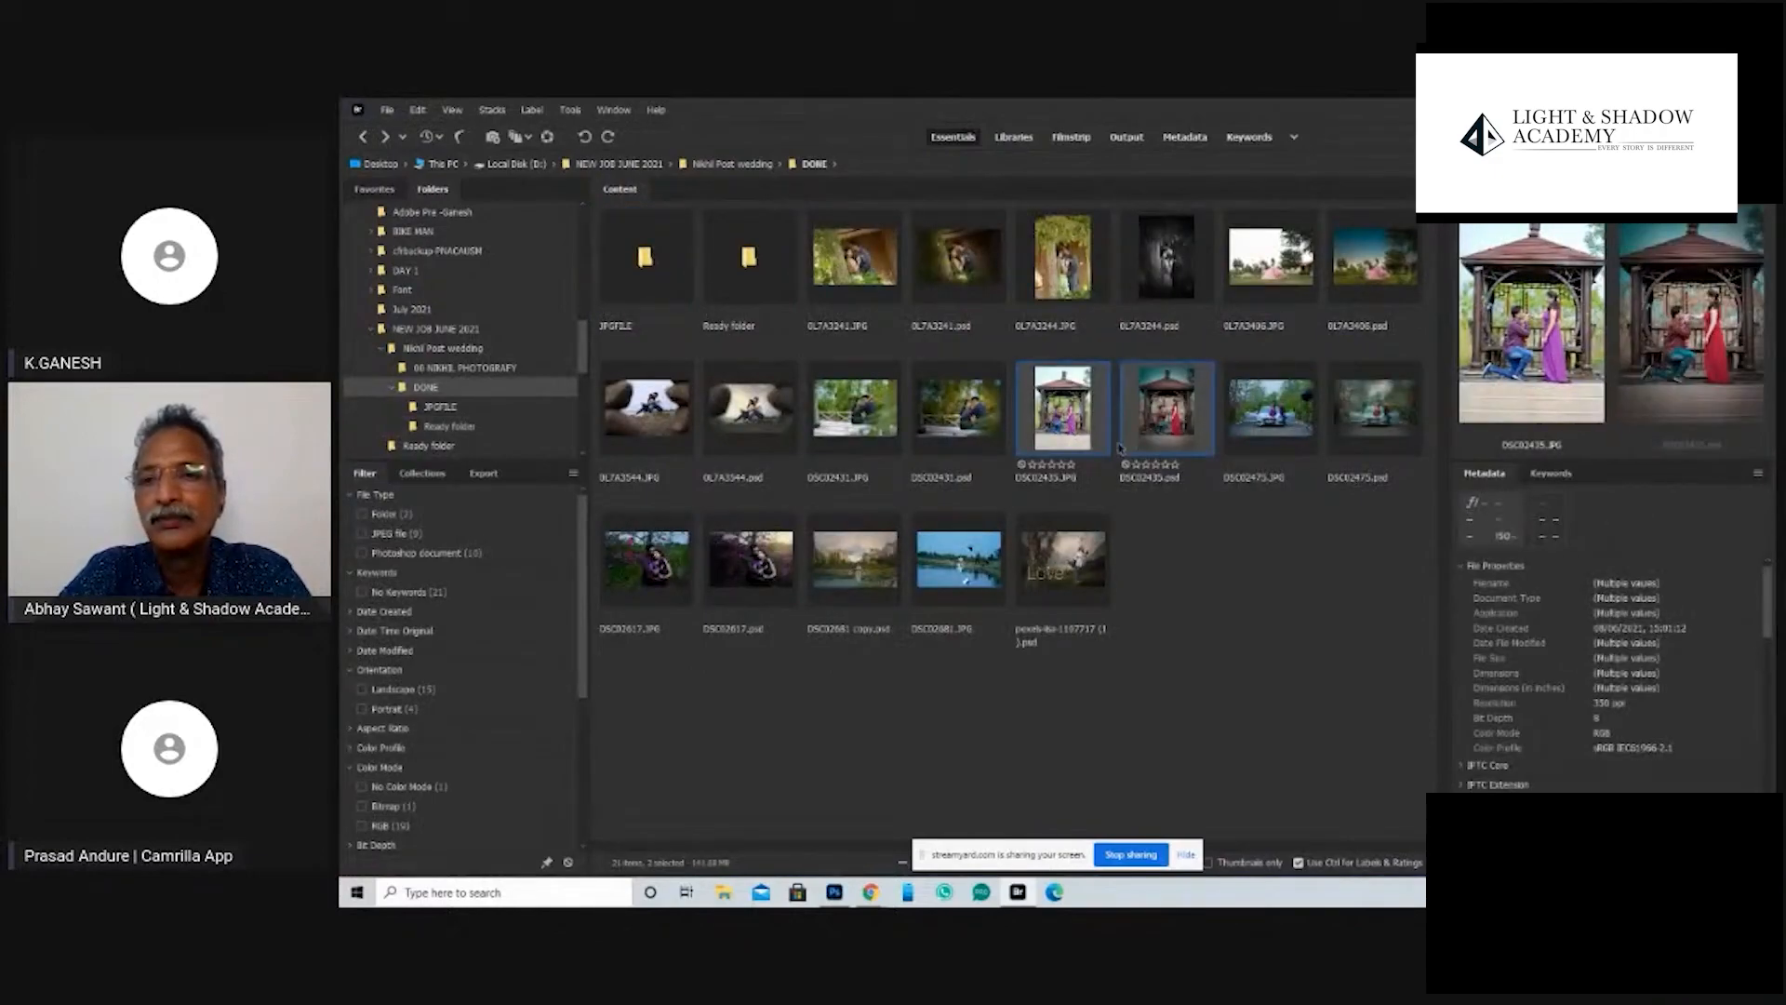
left_click(1271, 410, "ctrl")
left_click(1375, 410, "ctrl")
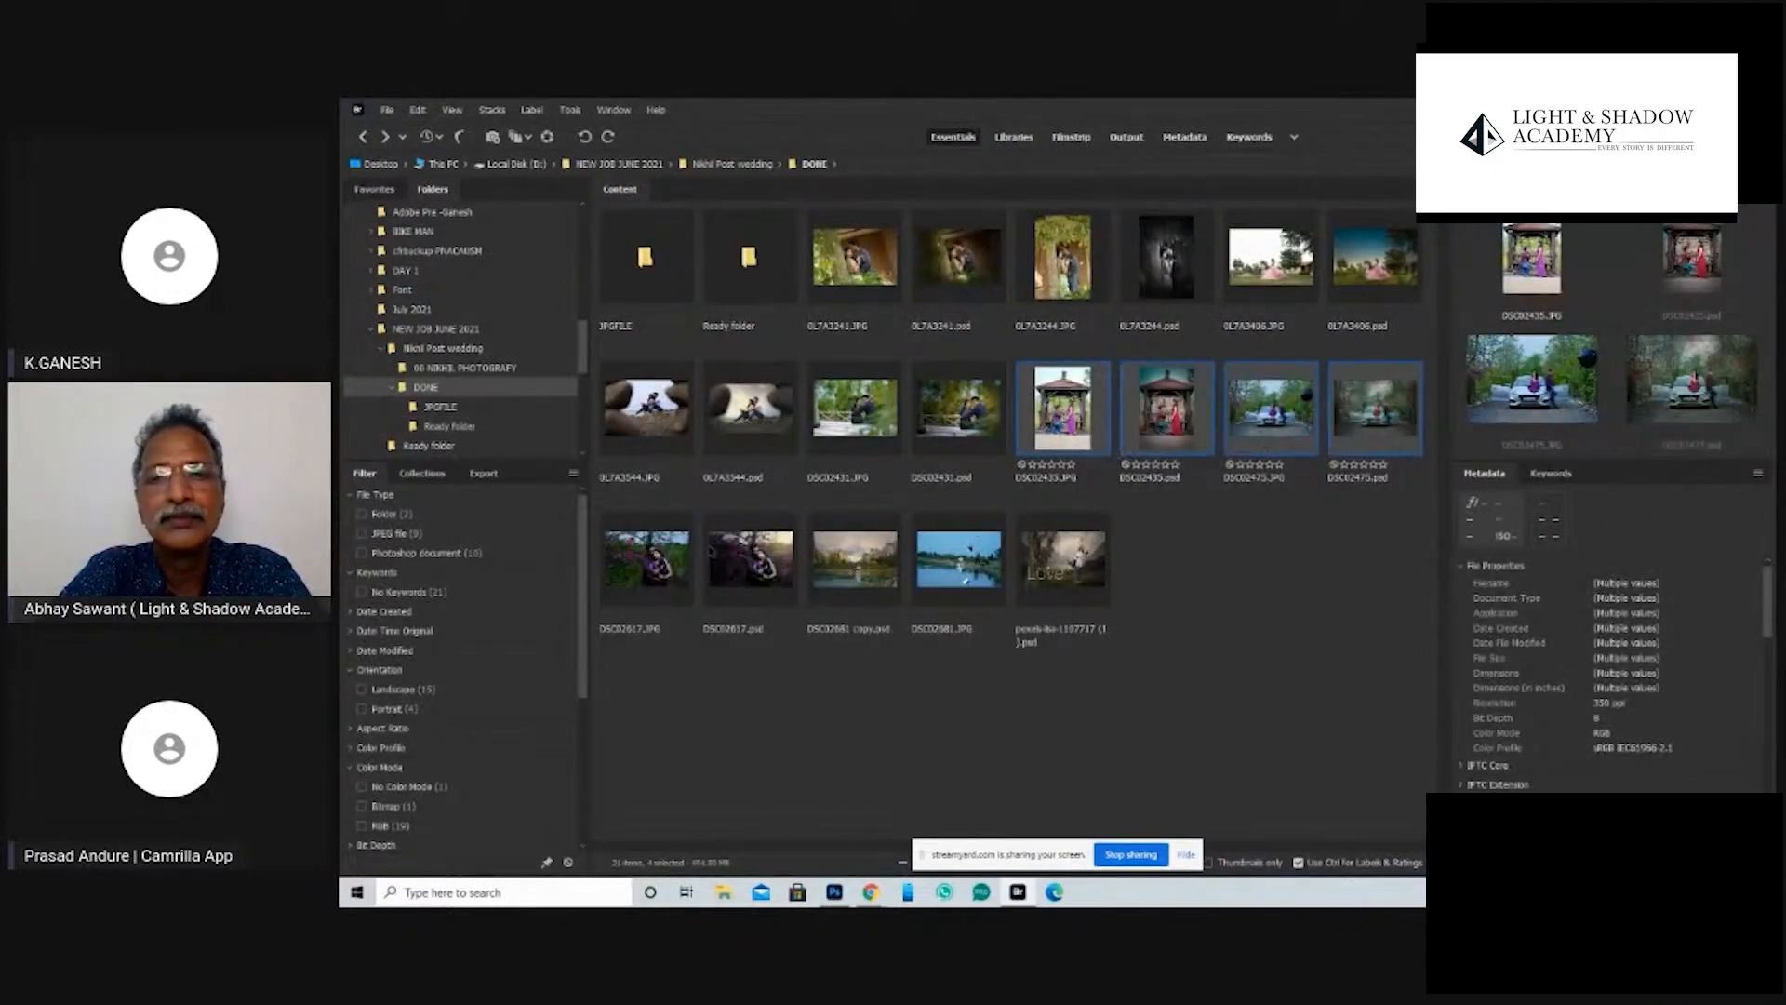
left_click(651, 558, "ctrl")
key("space")
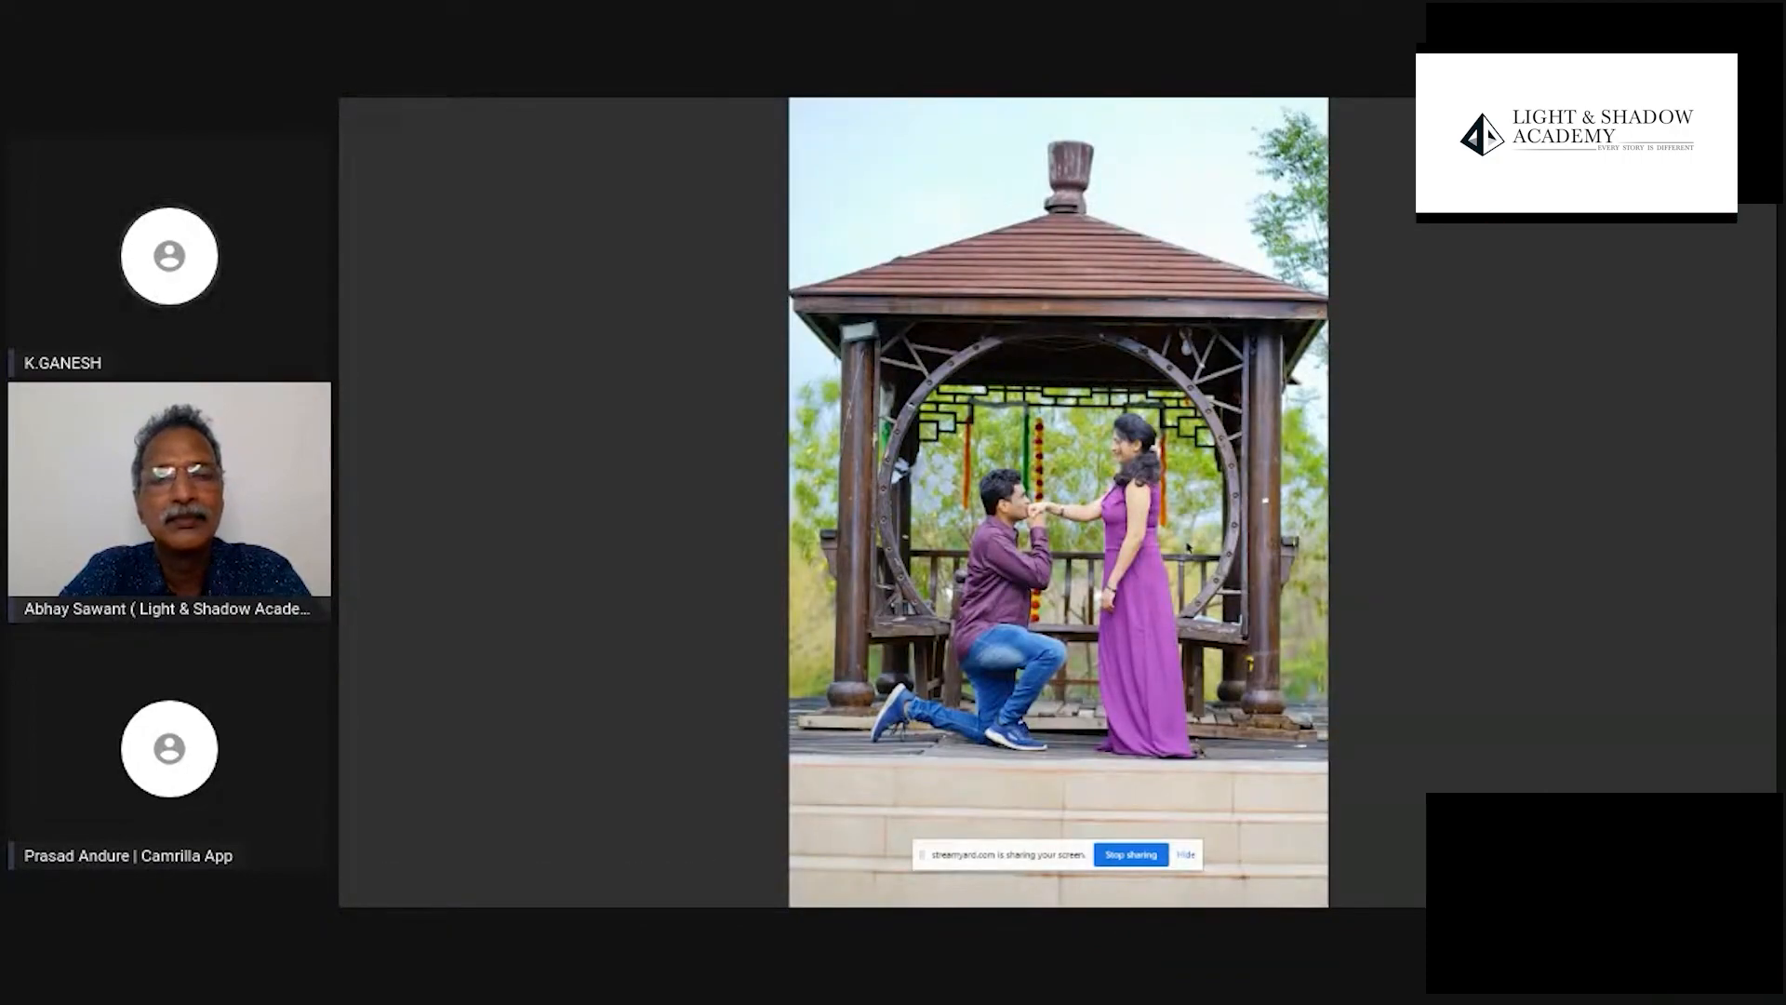
- Compare the original gazebo proposal photo with its edited version in the full-screen preview
key("Right")
key("Right")
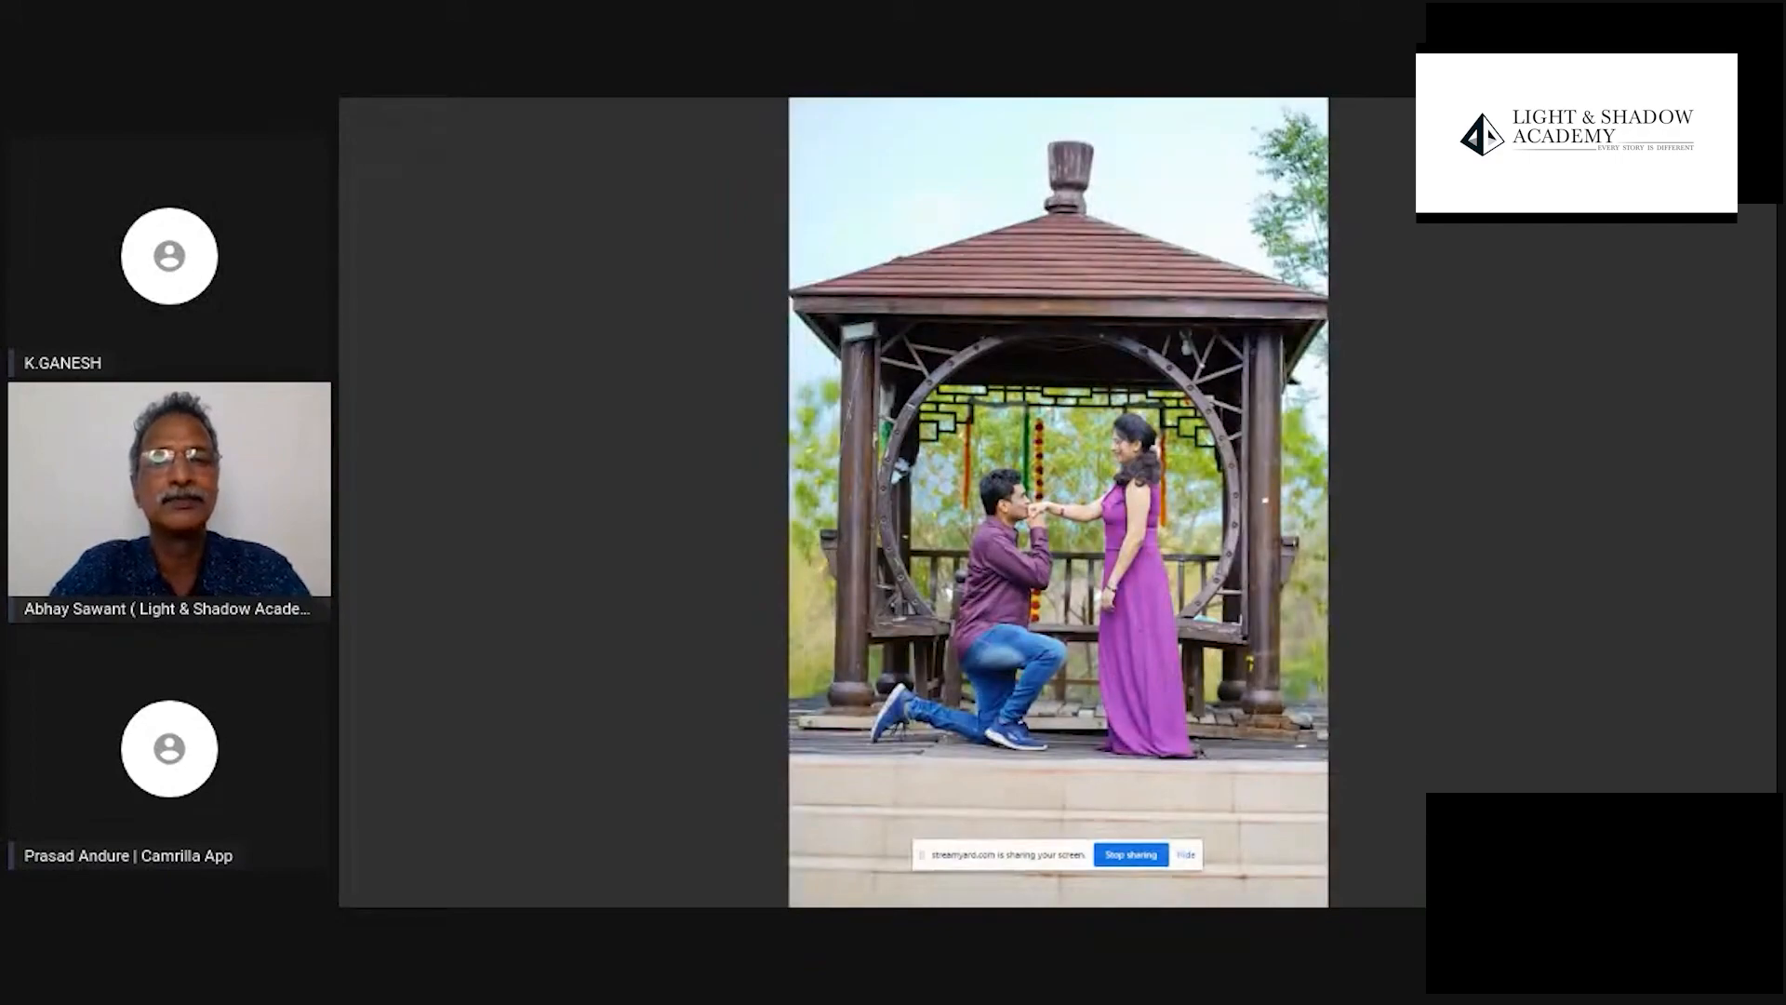
key("Left")
key("Right")
key("Left")
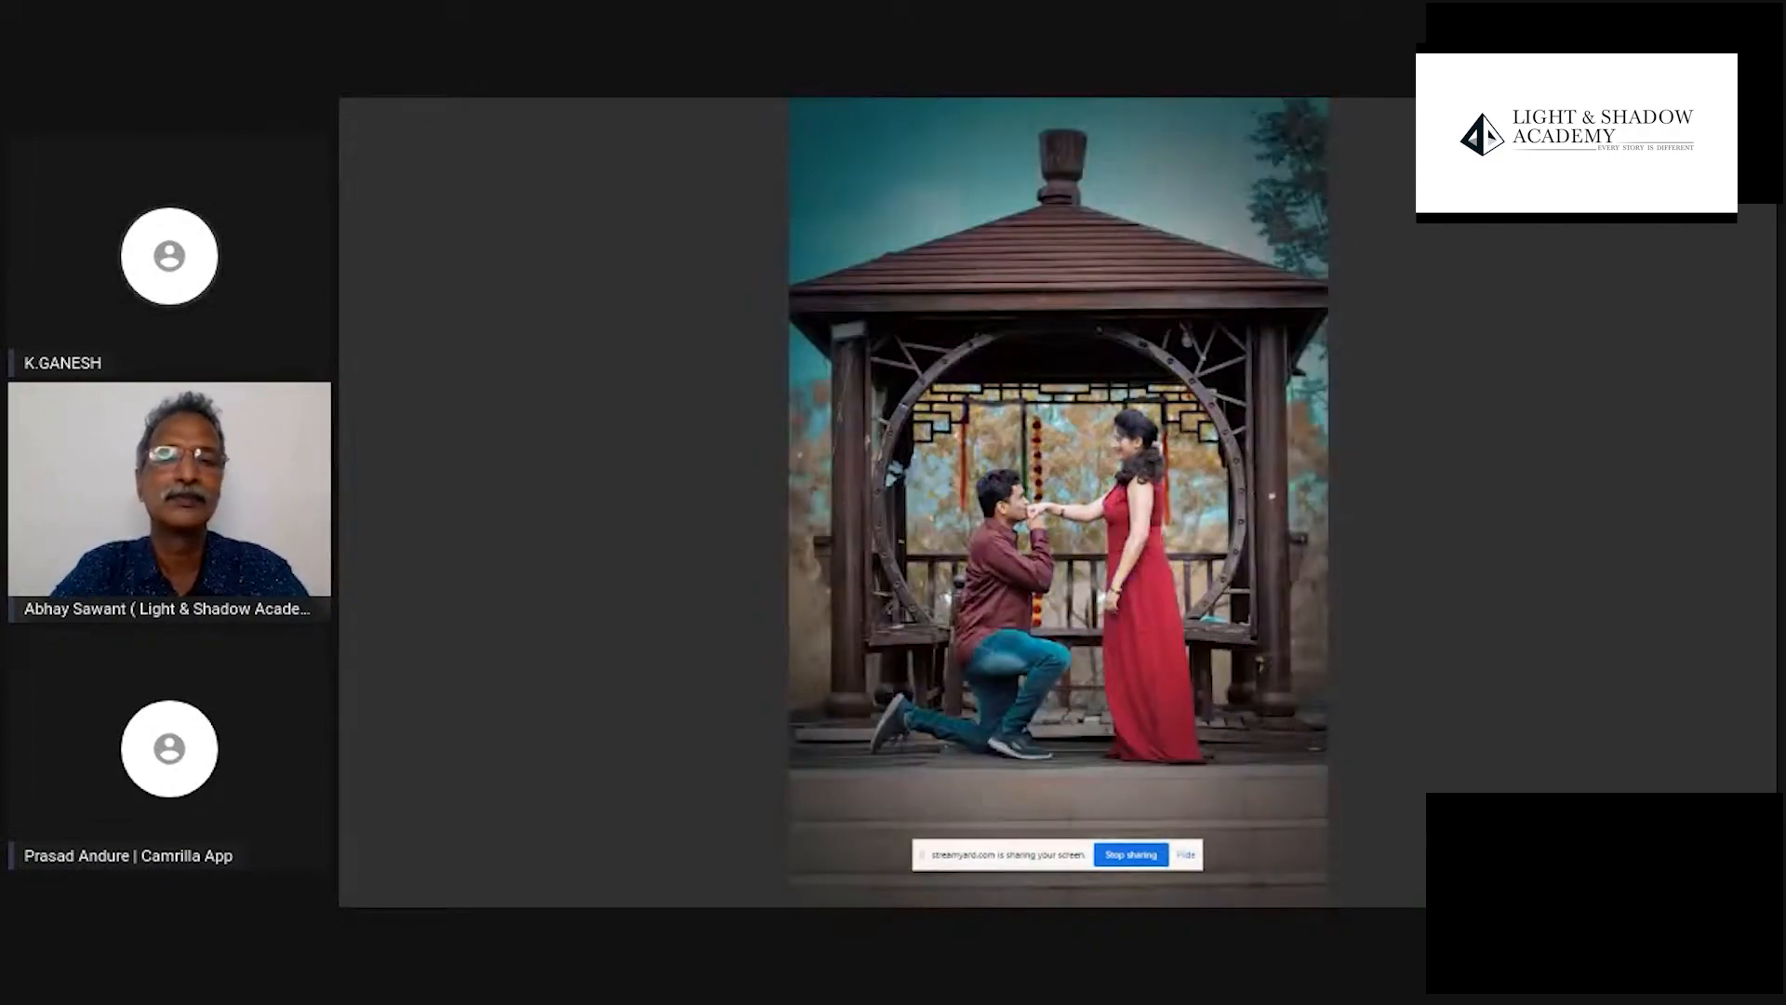
key("Right")
key("Left")
key("Right")
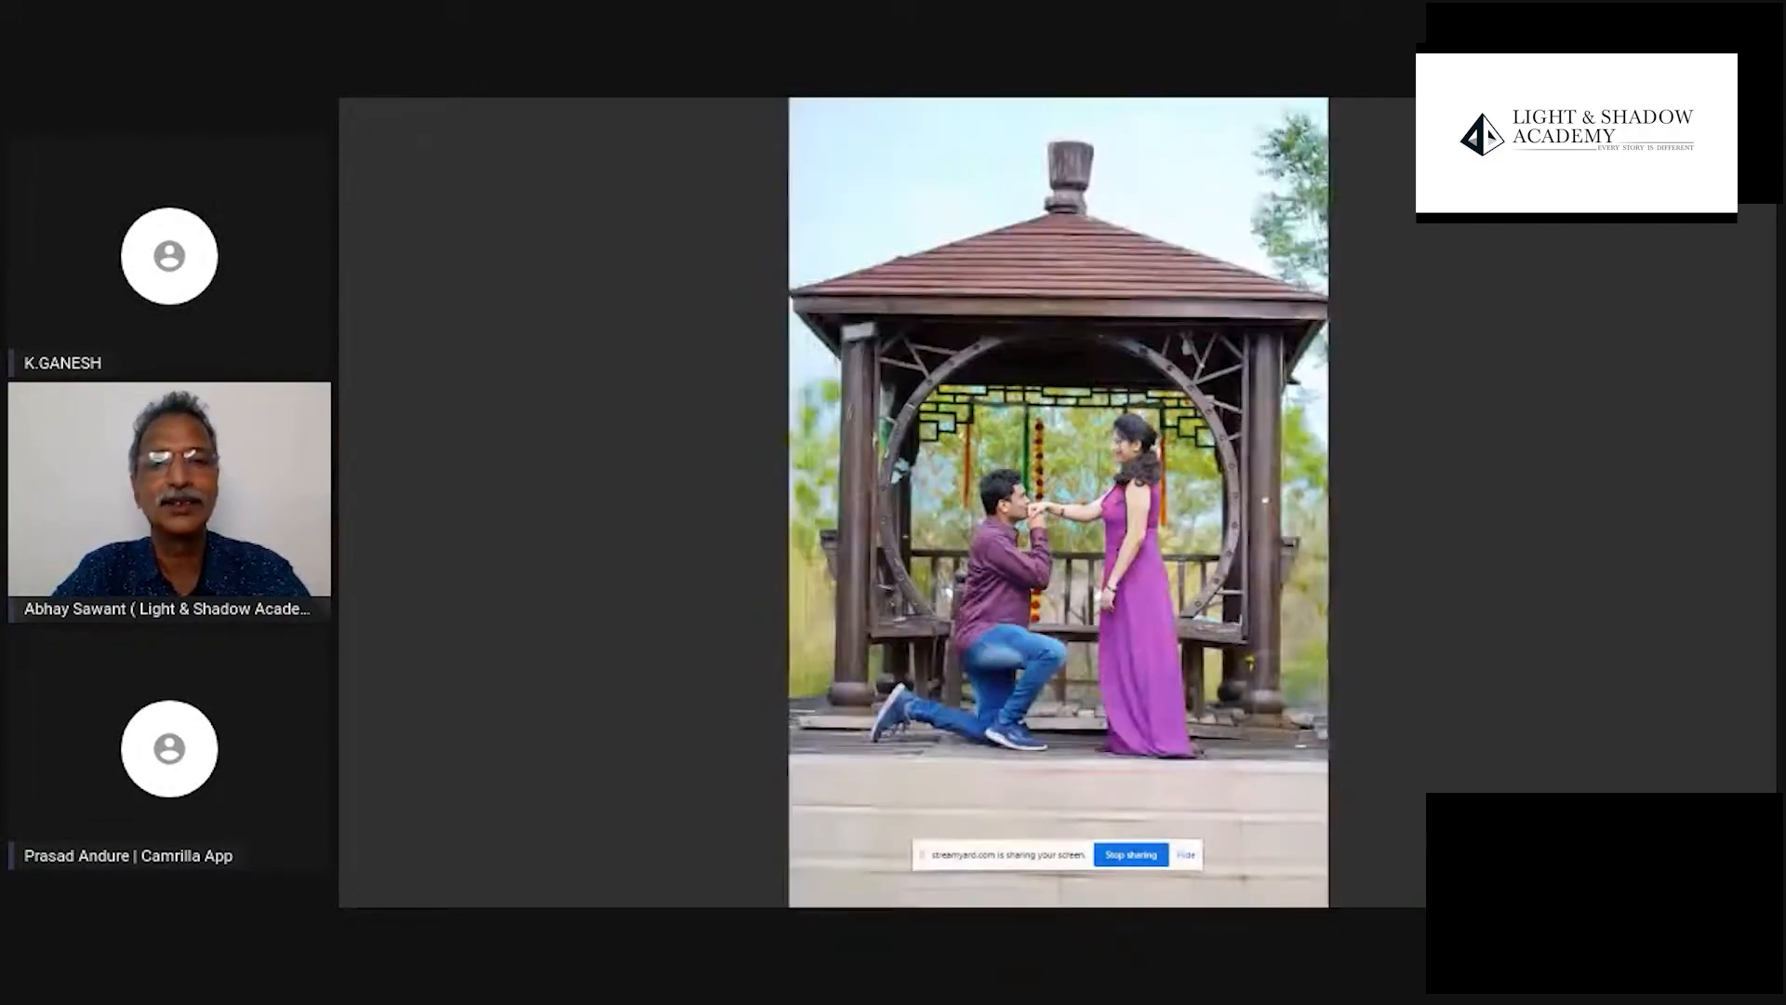
key("Left")
- Compare the original photo of the couple at the car with its edited version at full screen
key("Right")
key("Left")
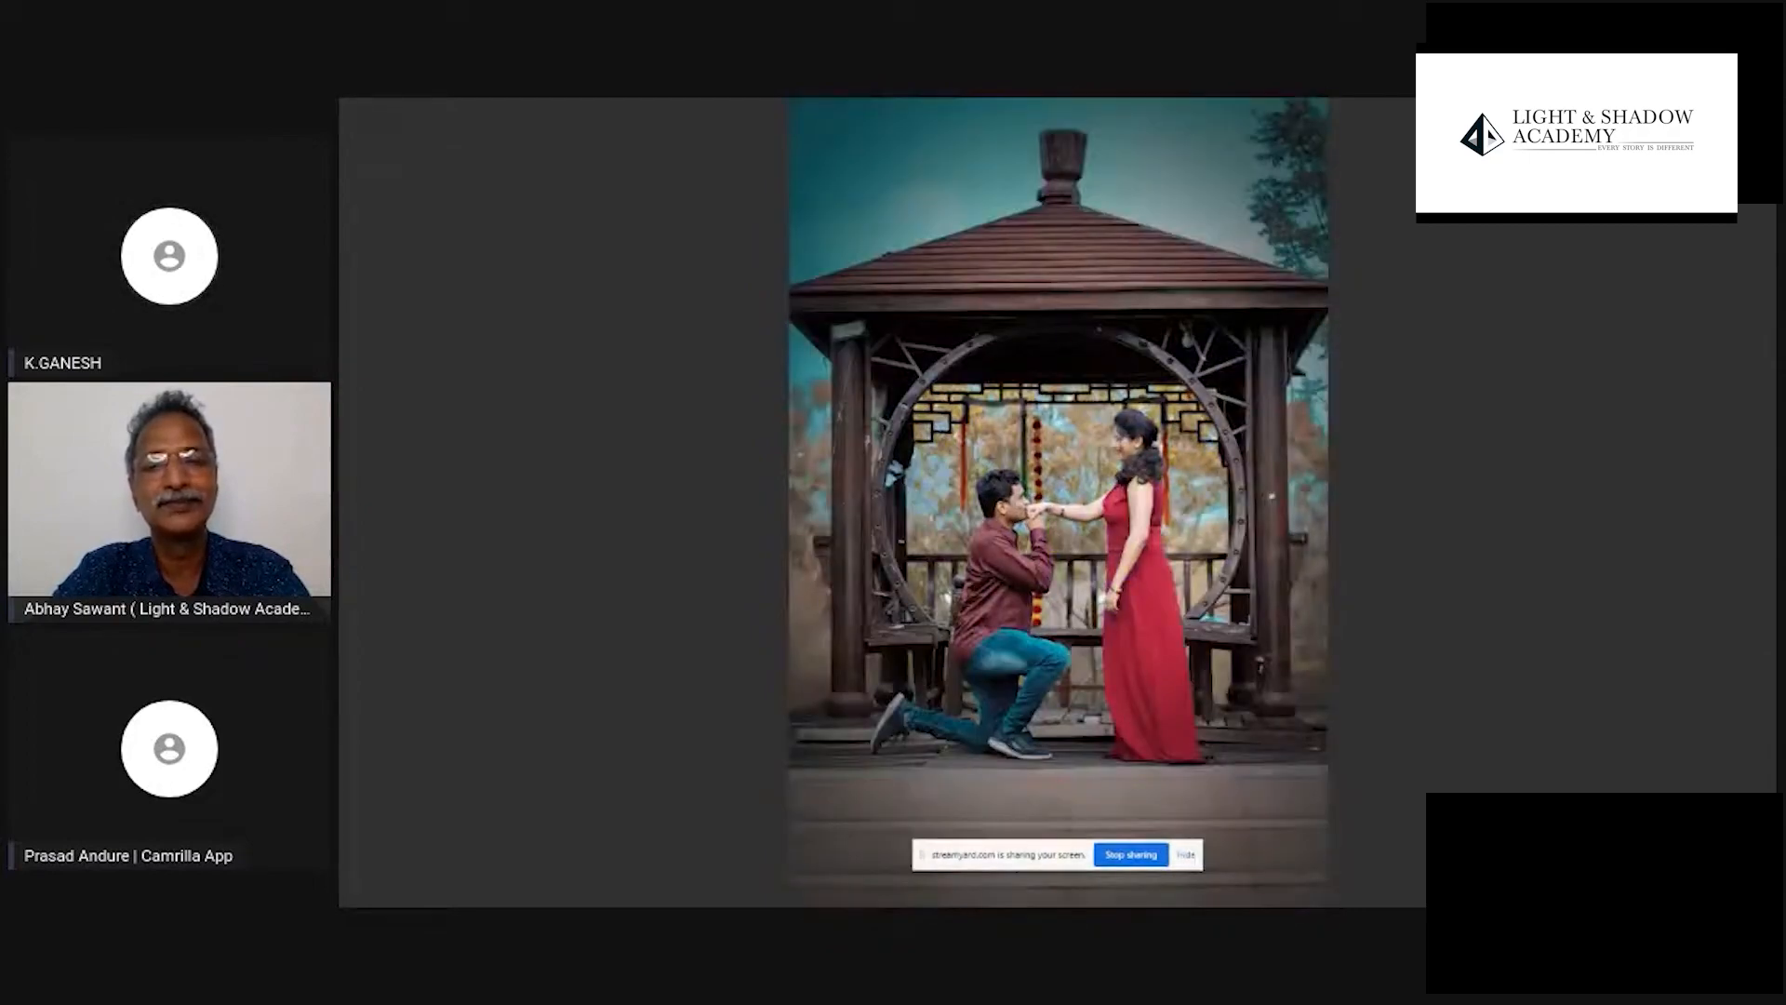
key("Right")
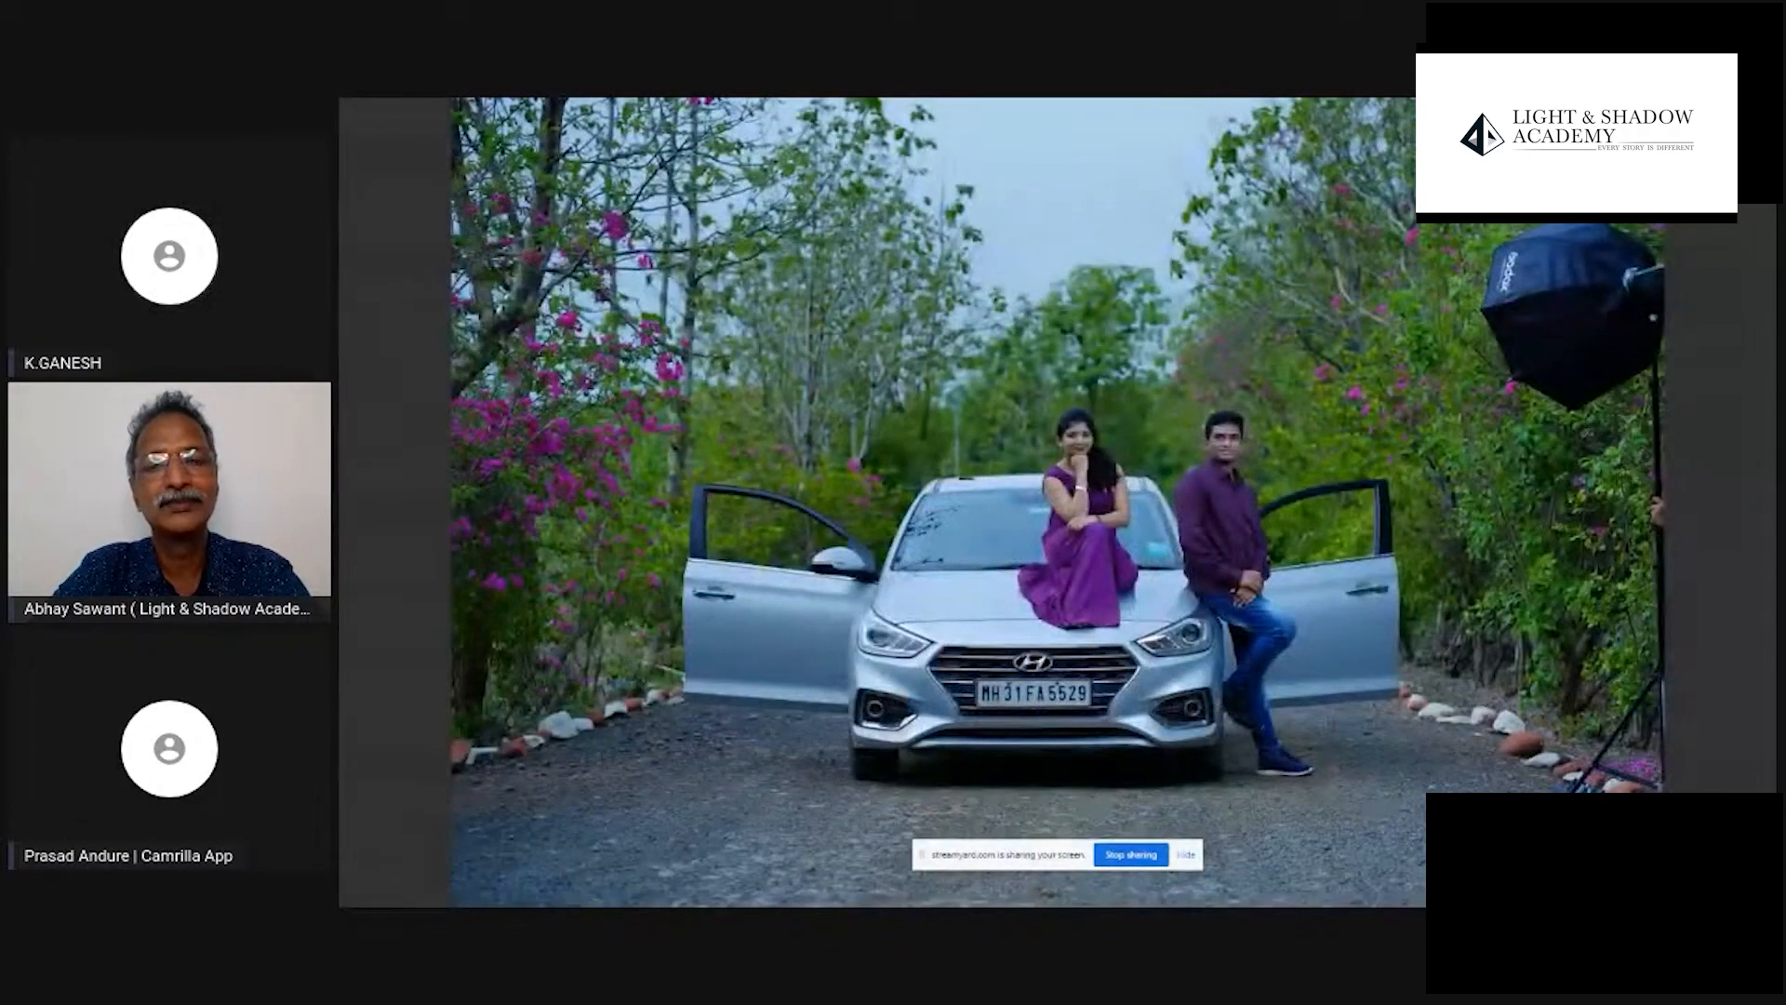
key("Right")
key("Left")
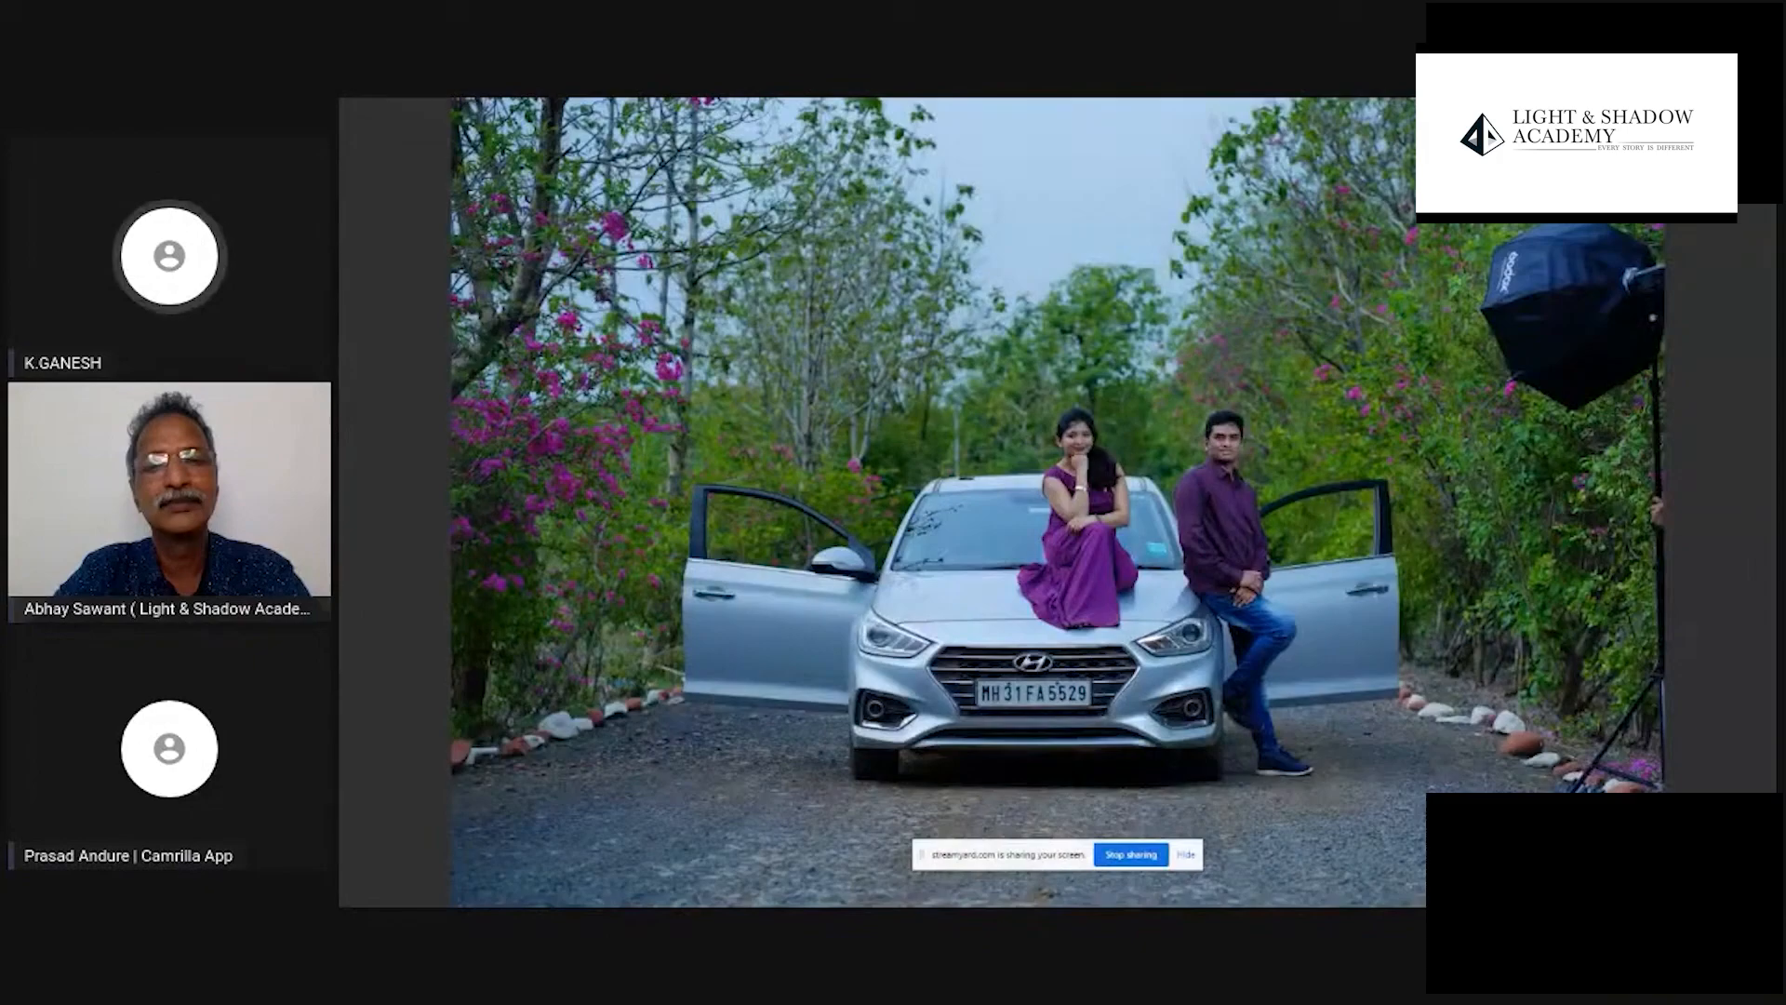
key("Right")
key("Left")
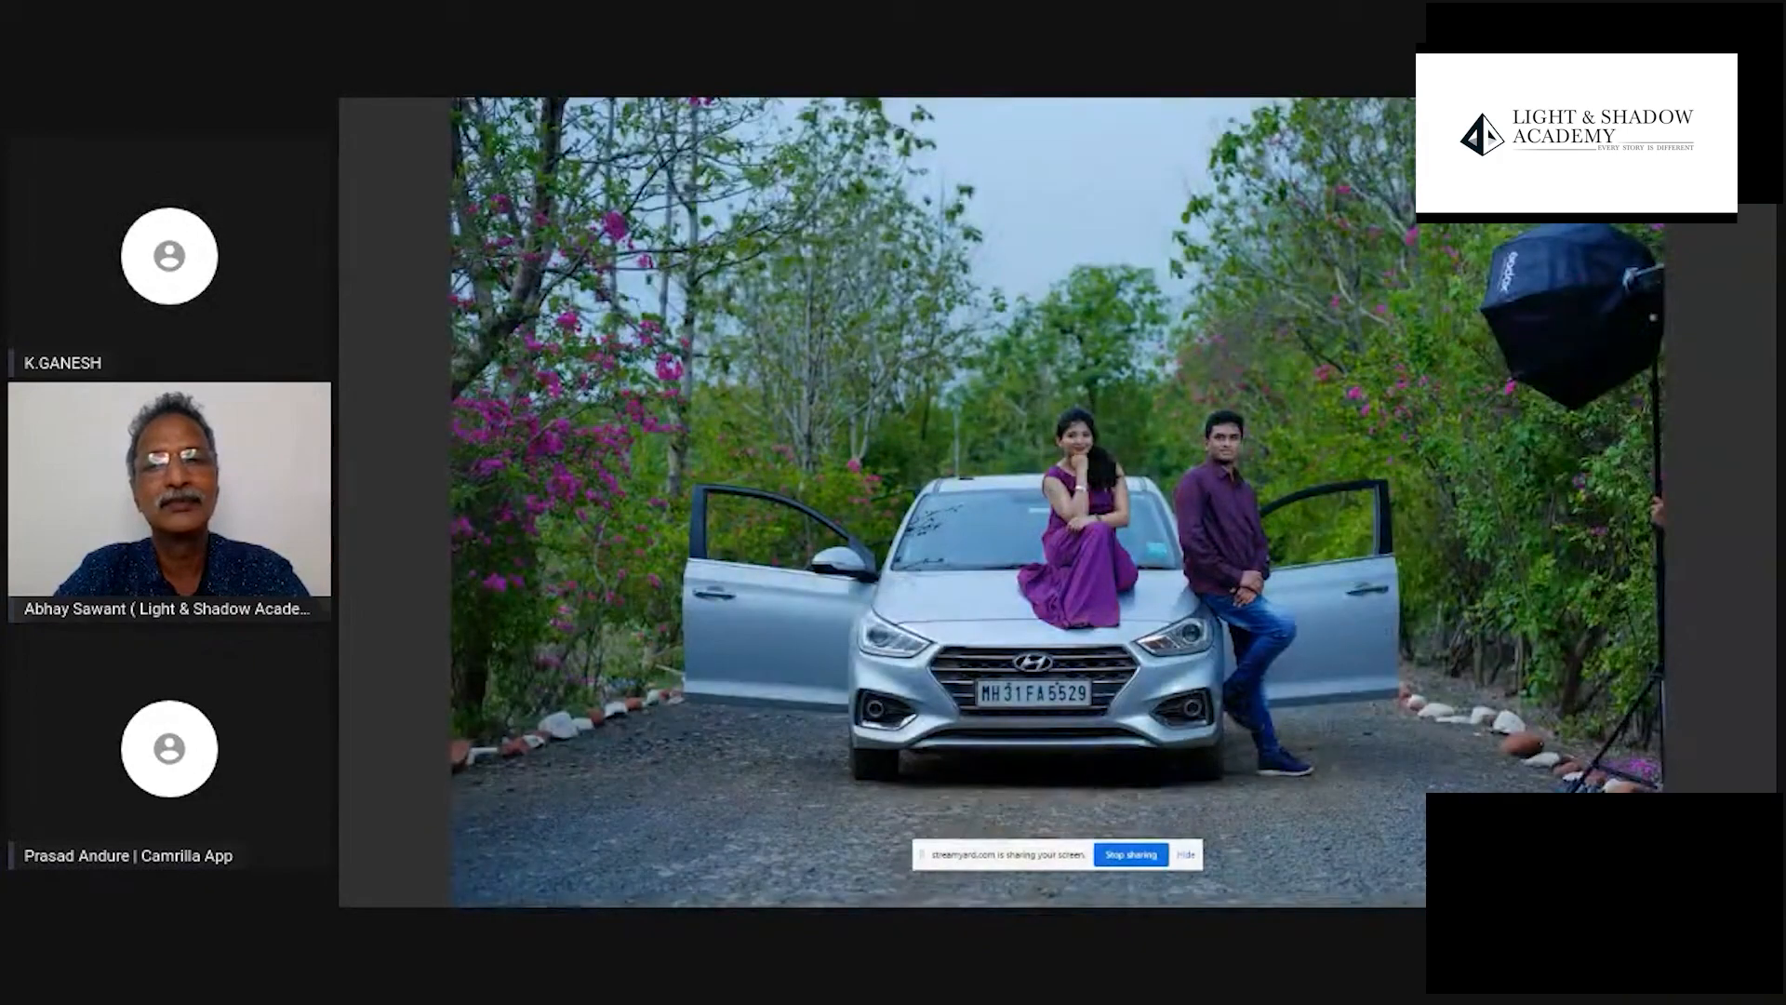
key("Right")
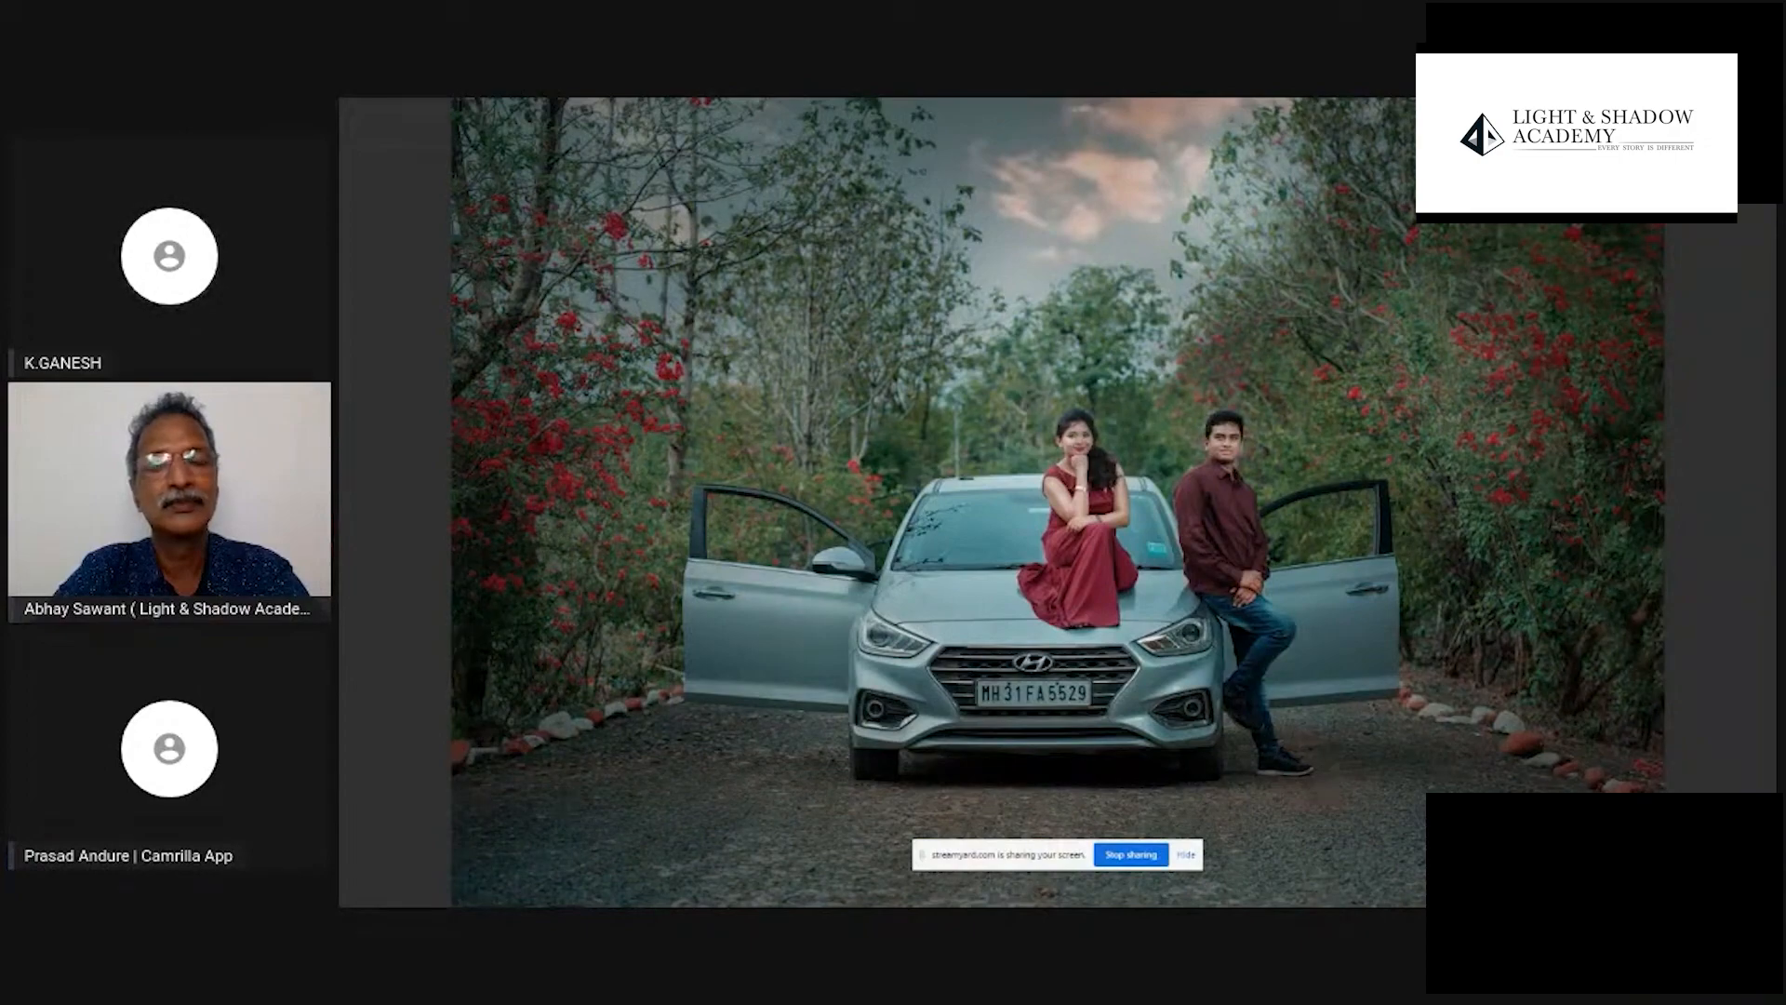
key("Left")
key("Right")
key("Left")
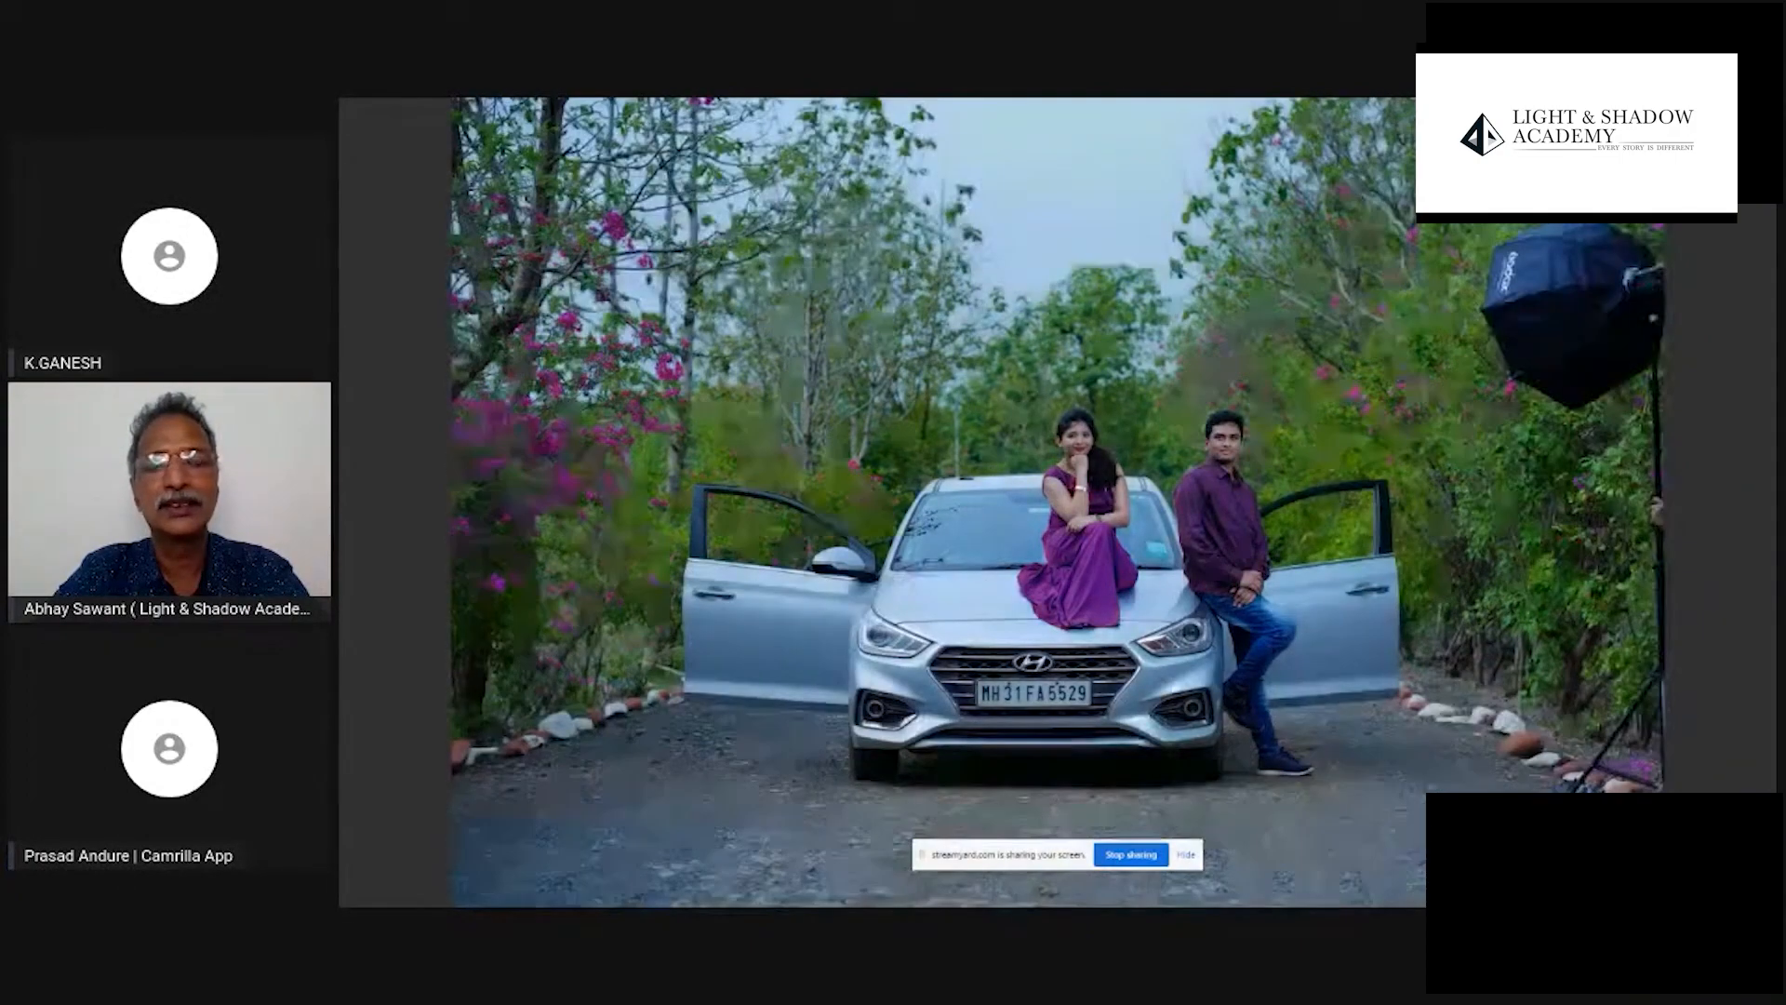
key("Right")
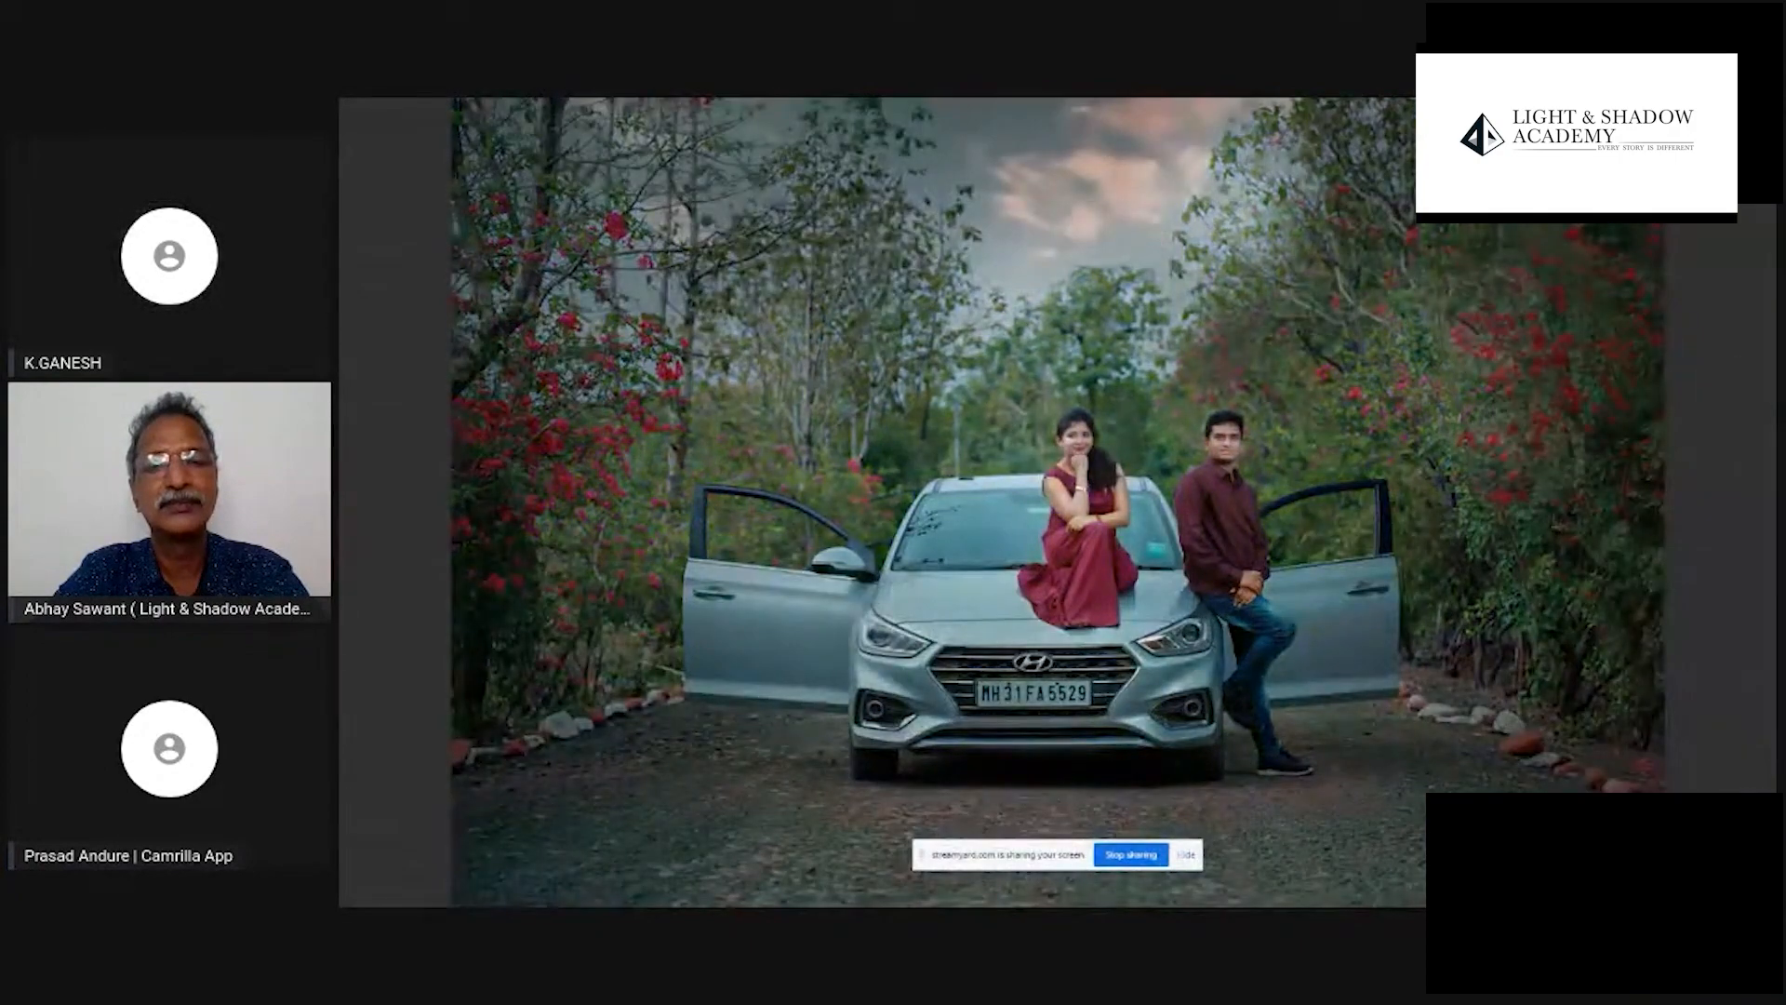
- Compare the original photo of the couple embracing beside the pink flowers with its selectively coloured edit
key("Right")
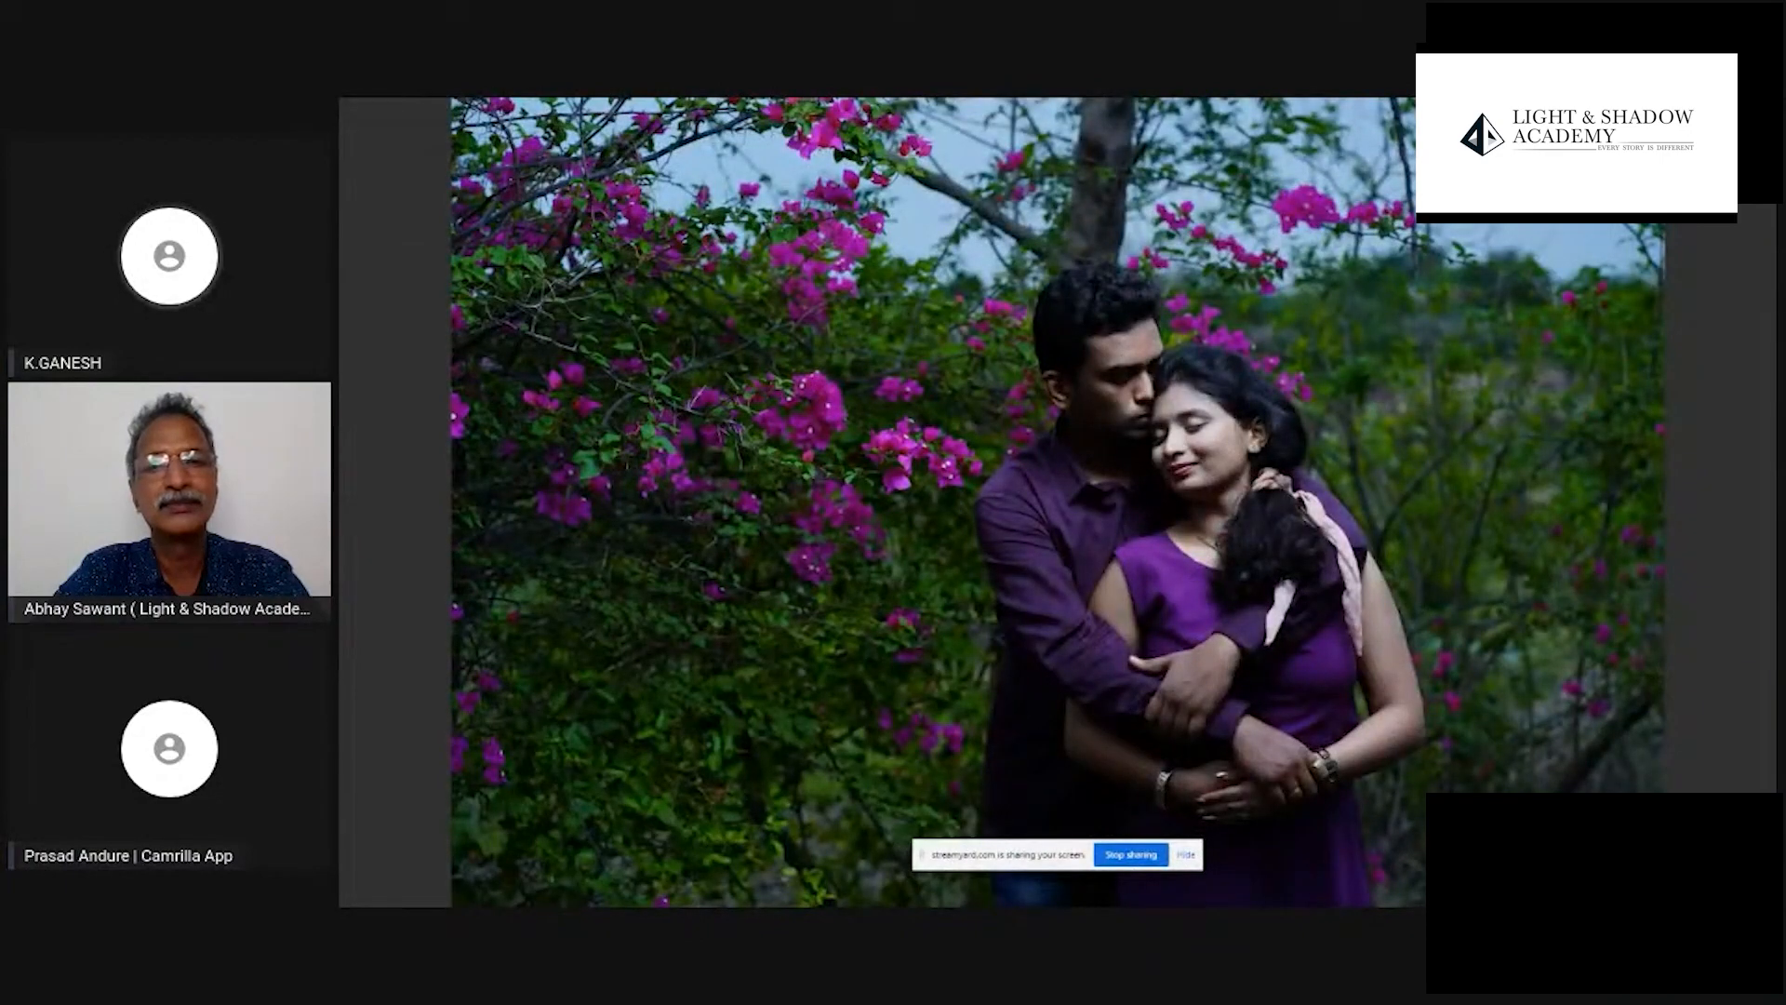
key("Right")
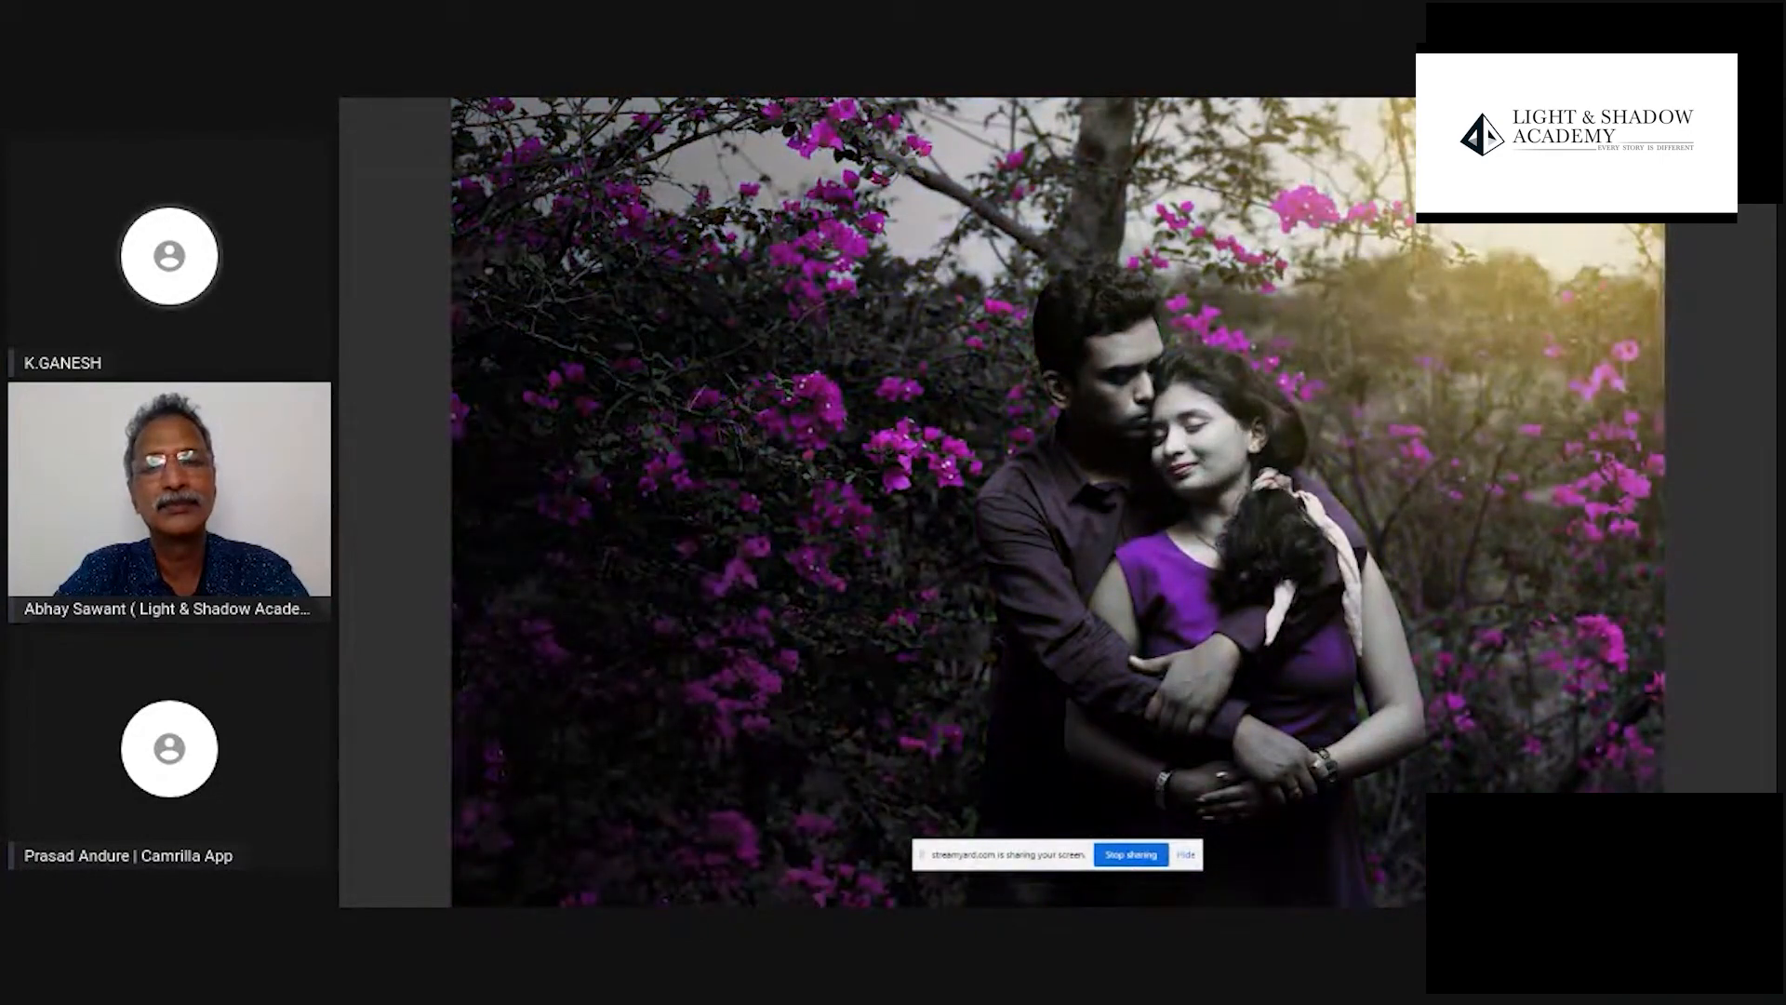
key("Left")
key("Right")
key("Left")
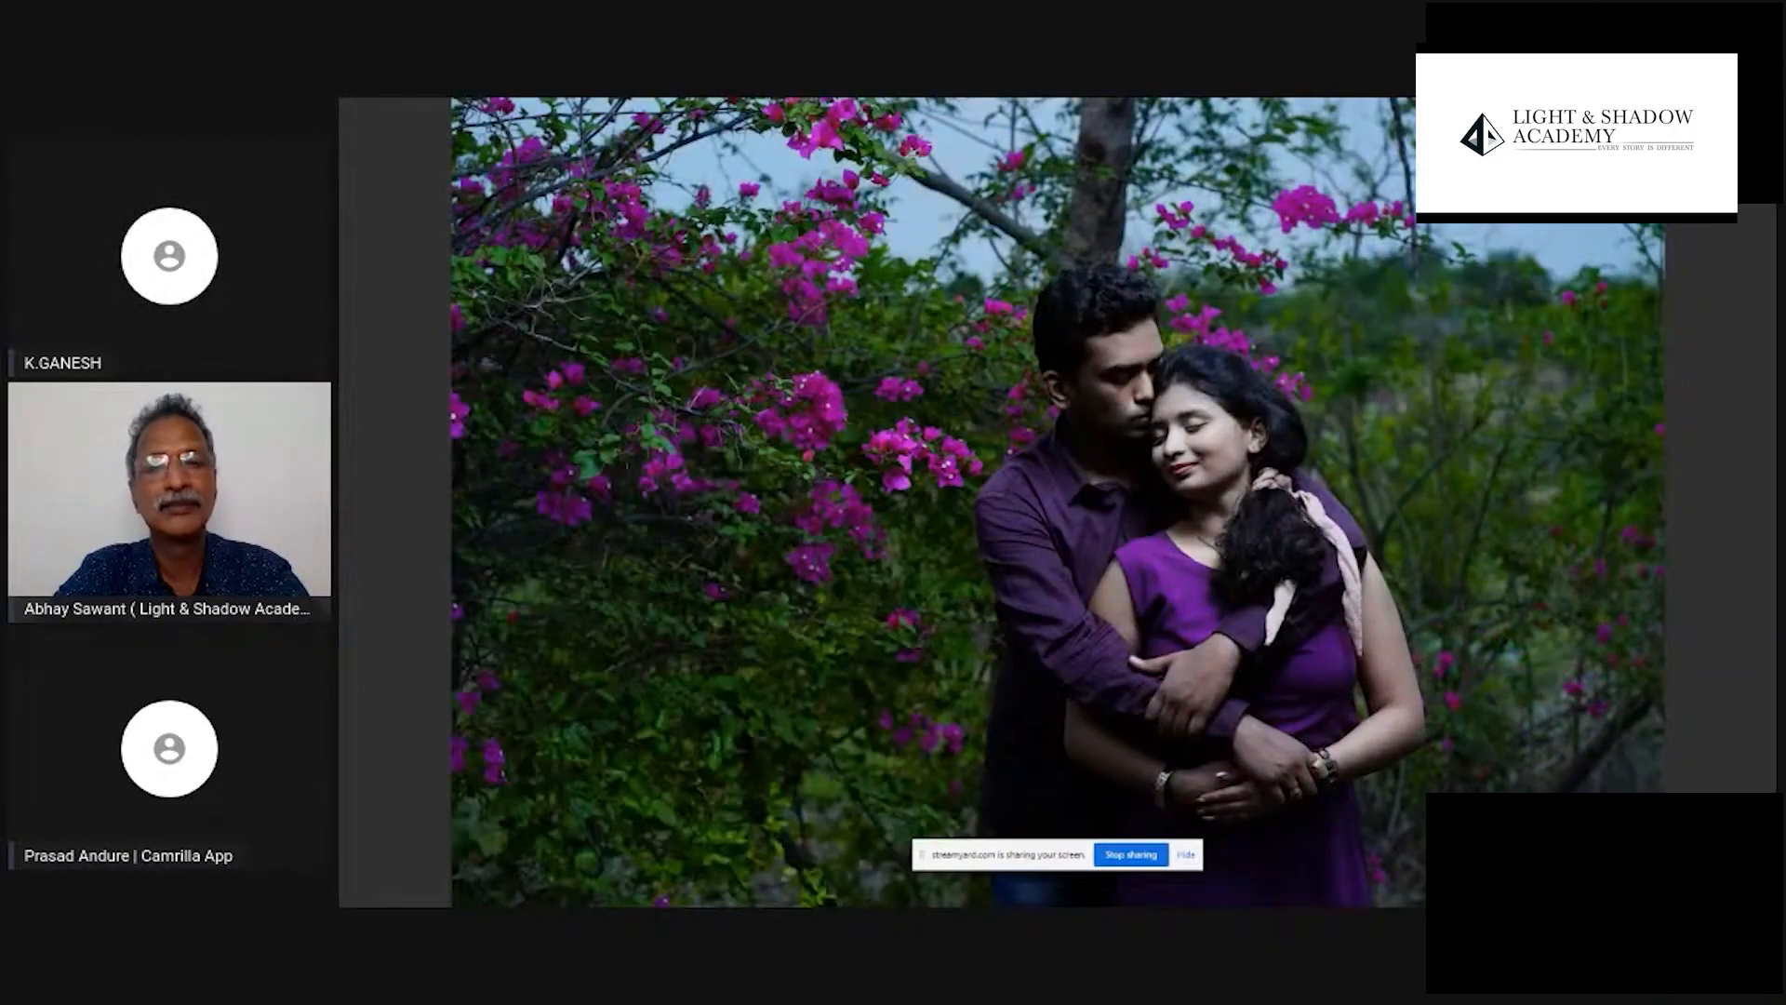
key("Right")
- Run through the previewed photos once more and leave the full-screen preview
key("Right")
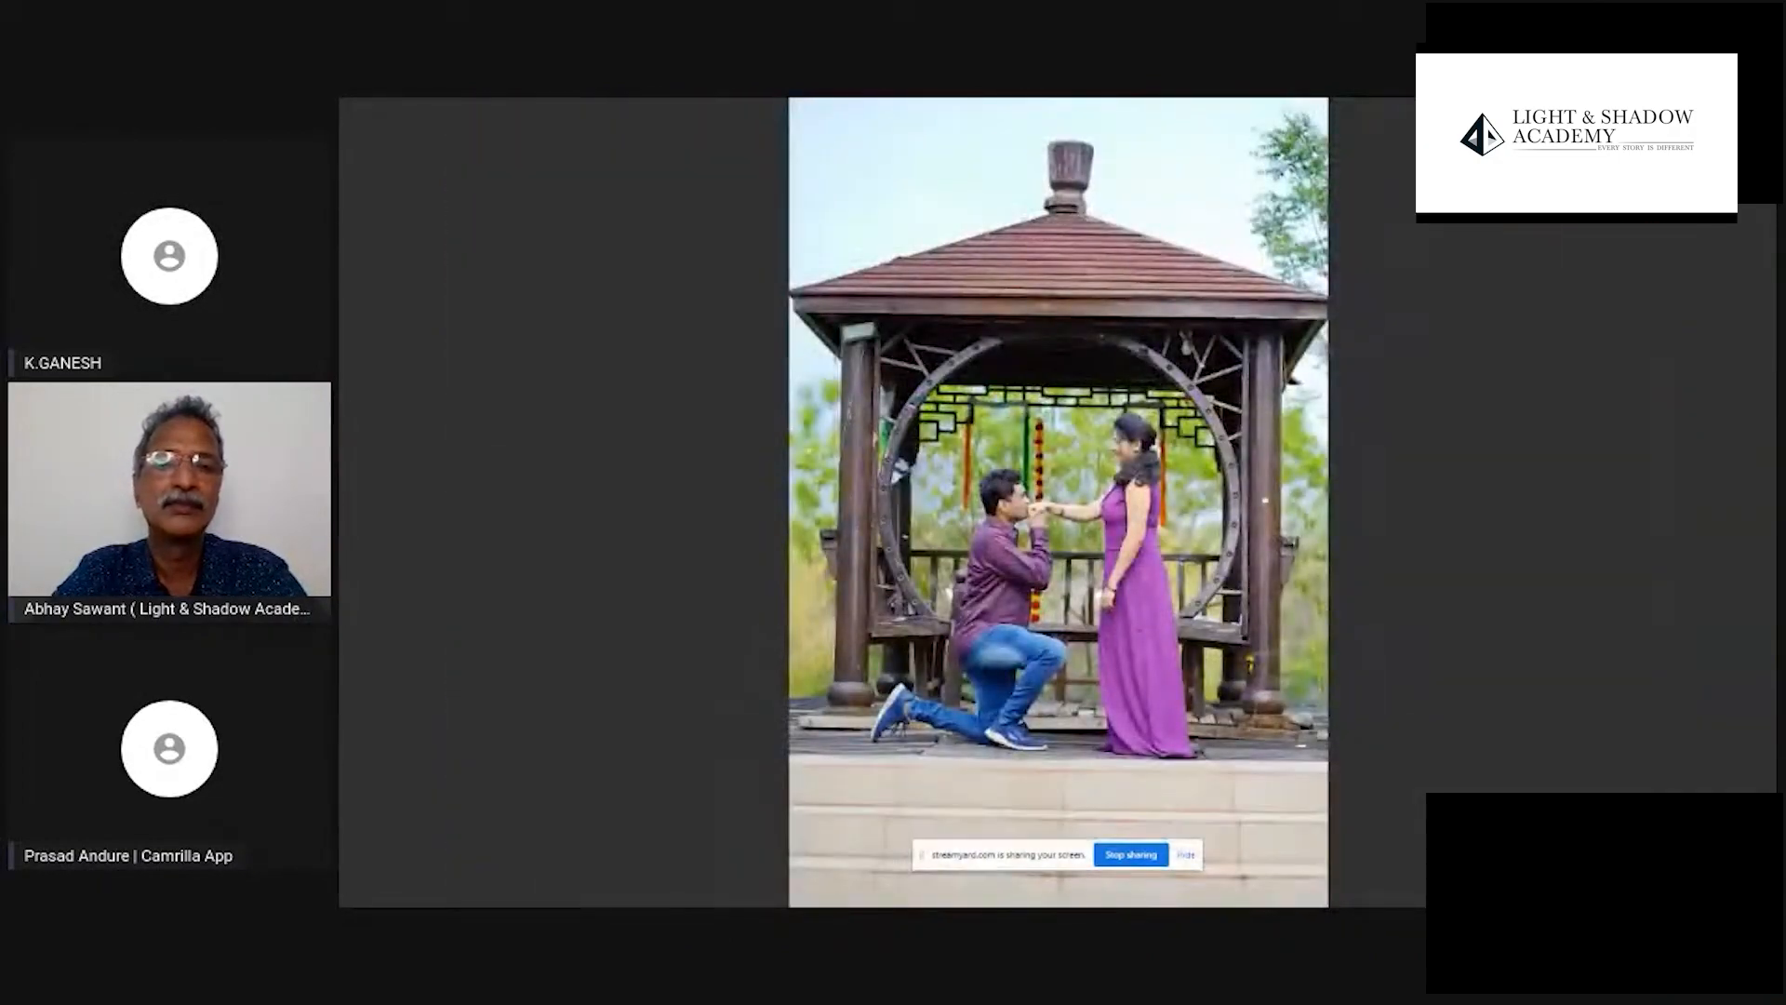
key("Right")
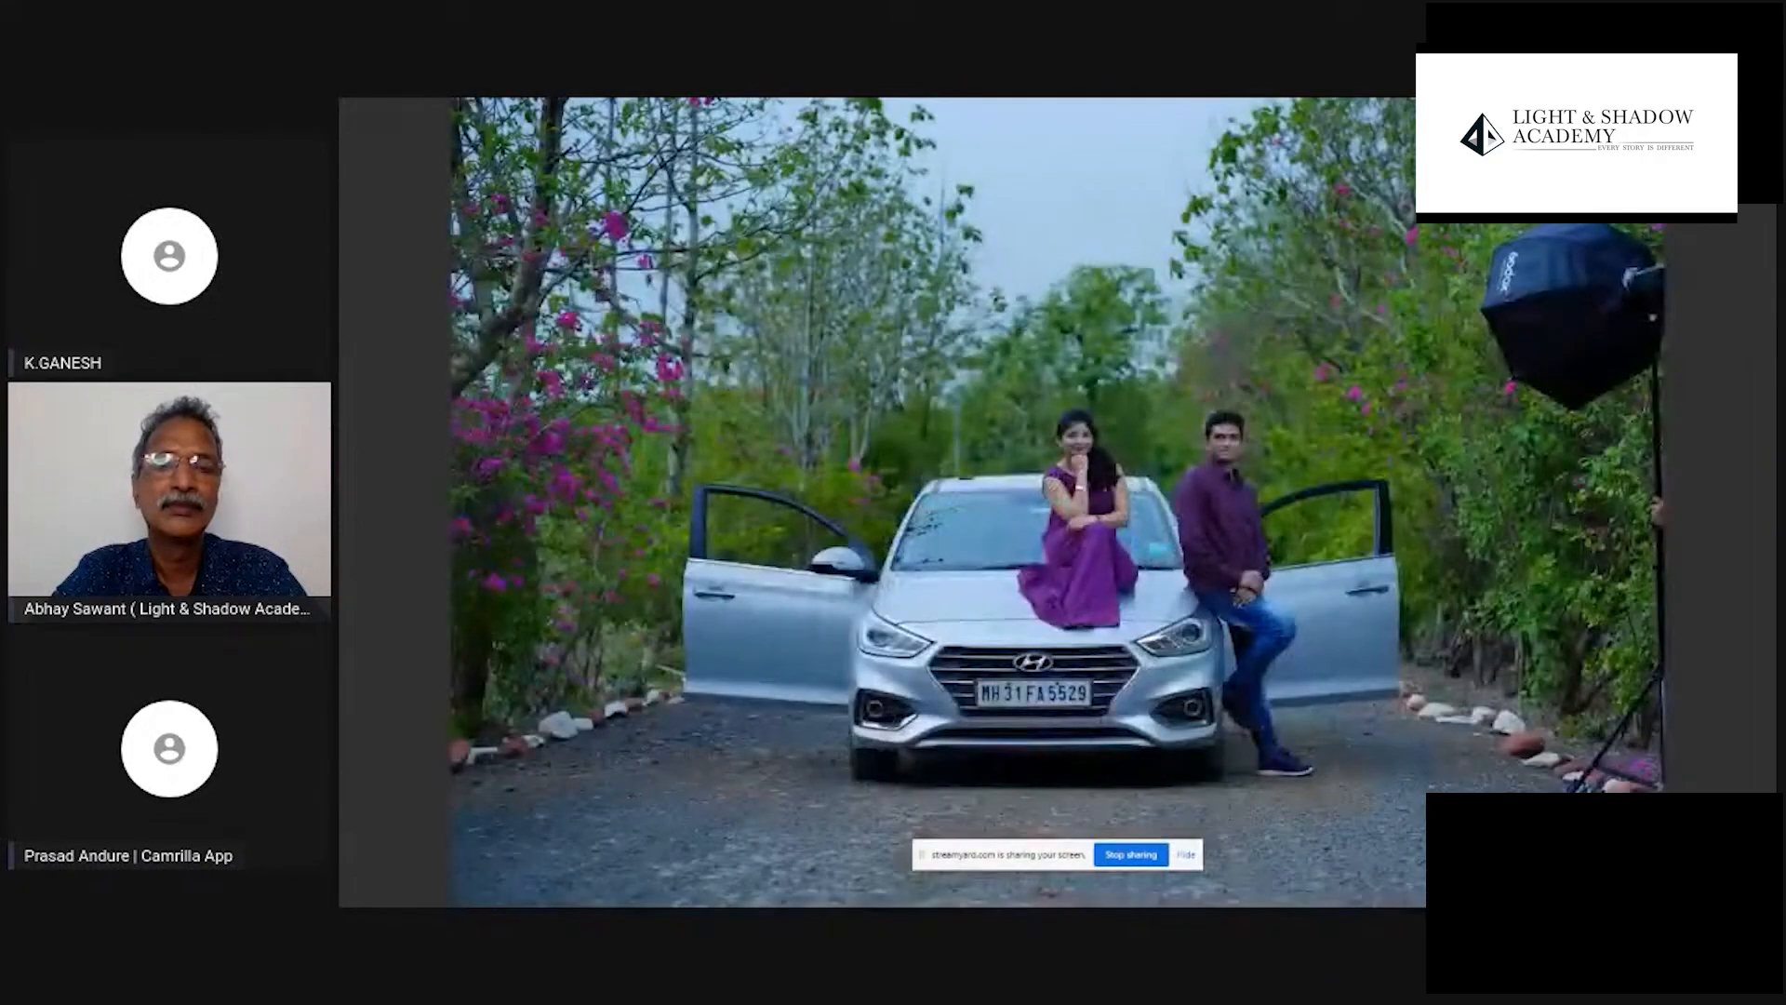
key("Right")
key("Right")
key("Escape")
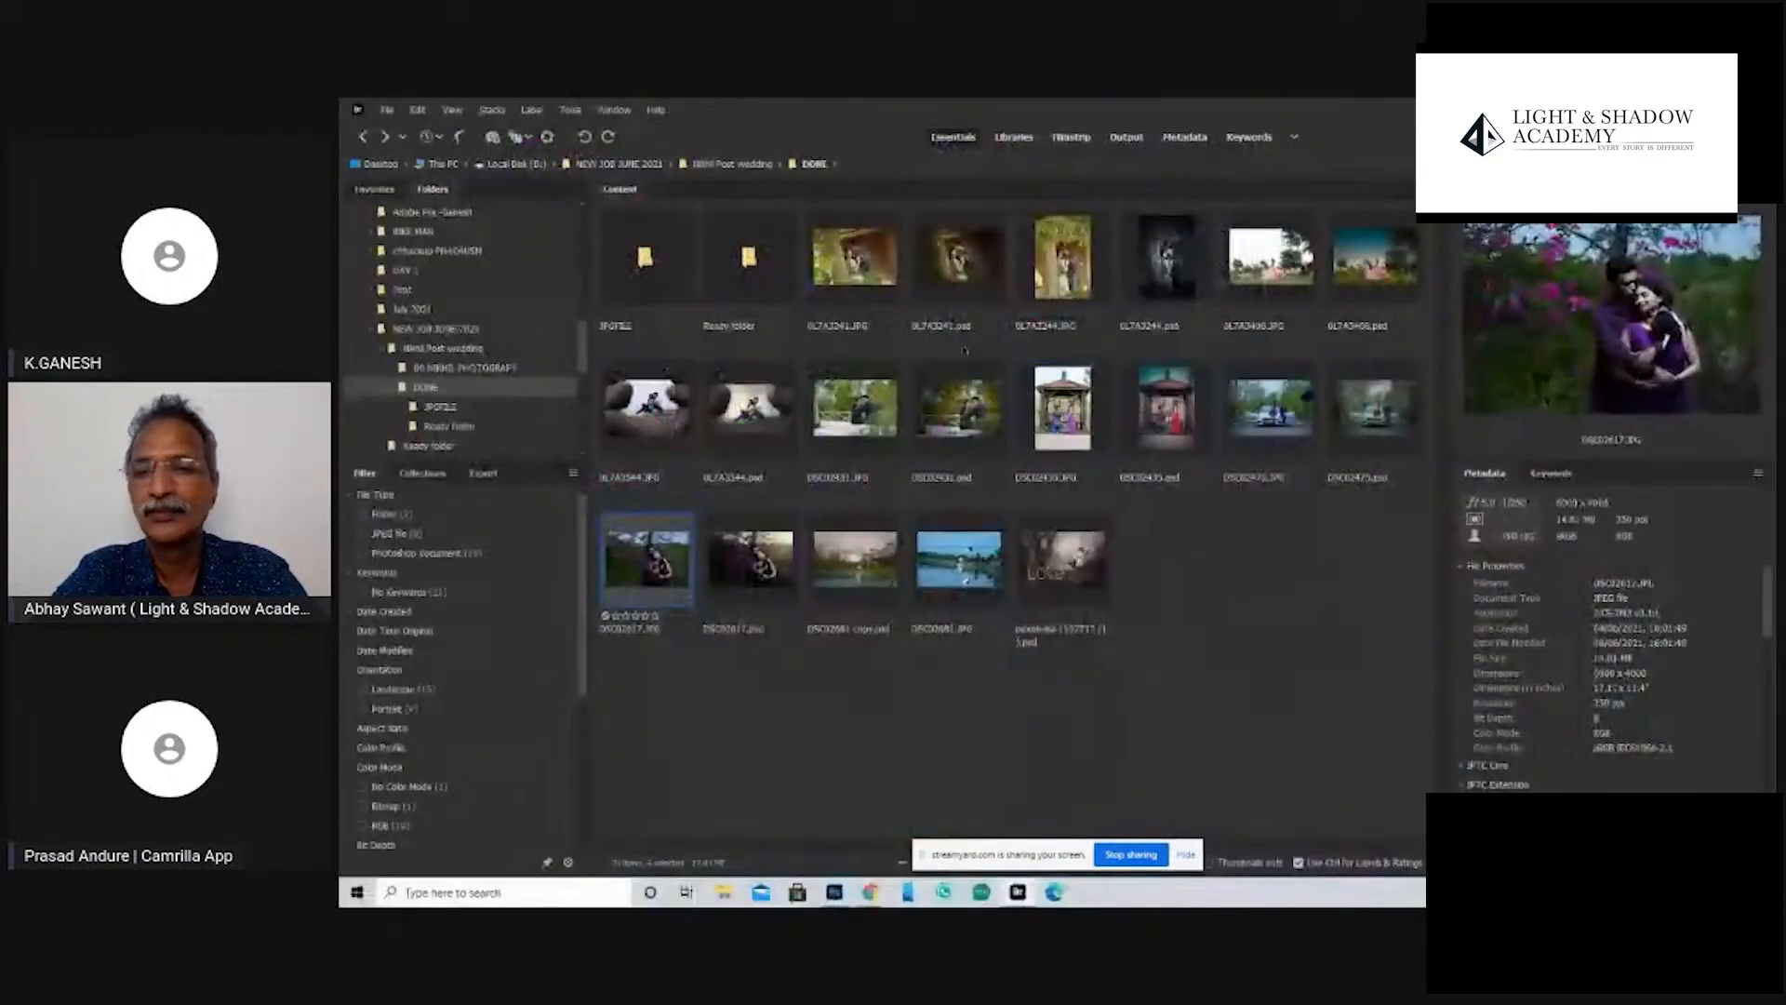
- Select 0L7A3241.JPG and 0L7A3241.psd and preview the pair full screen
left_click(855, 259)
left_click(957, 272, "ctrl")
key("space")
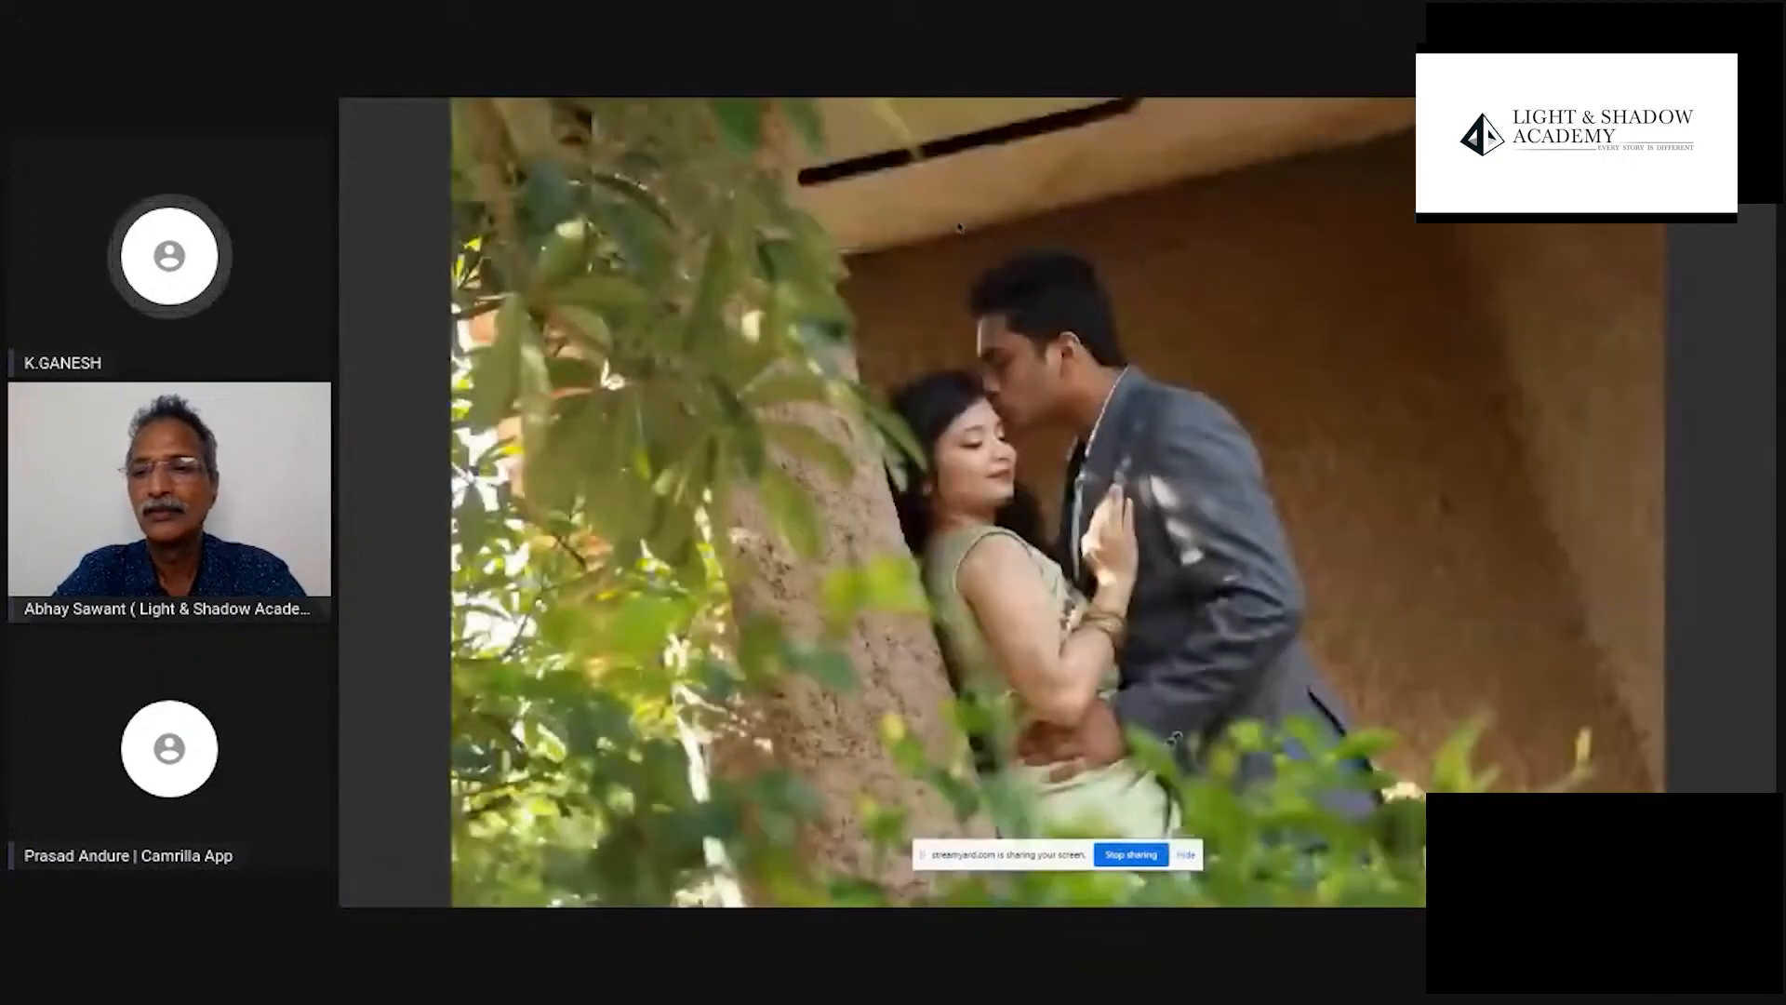
- Compare the original photo of the couple by the tree repeatedly with its darker, edited version
key("Right")
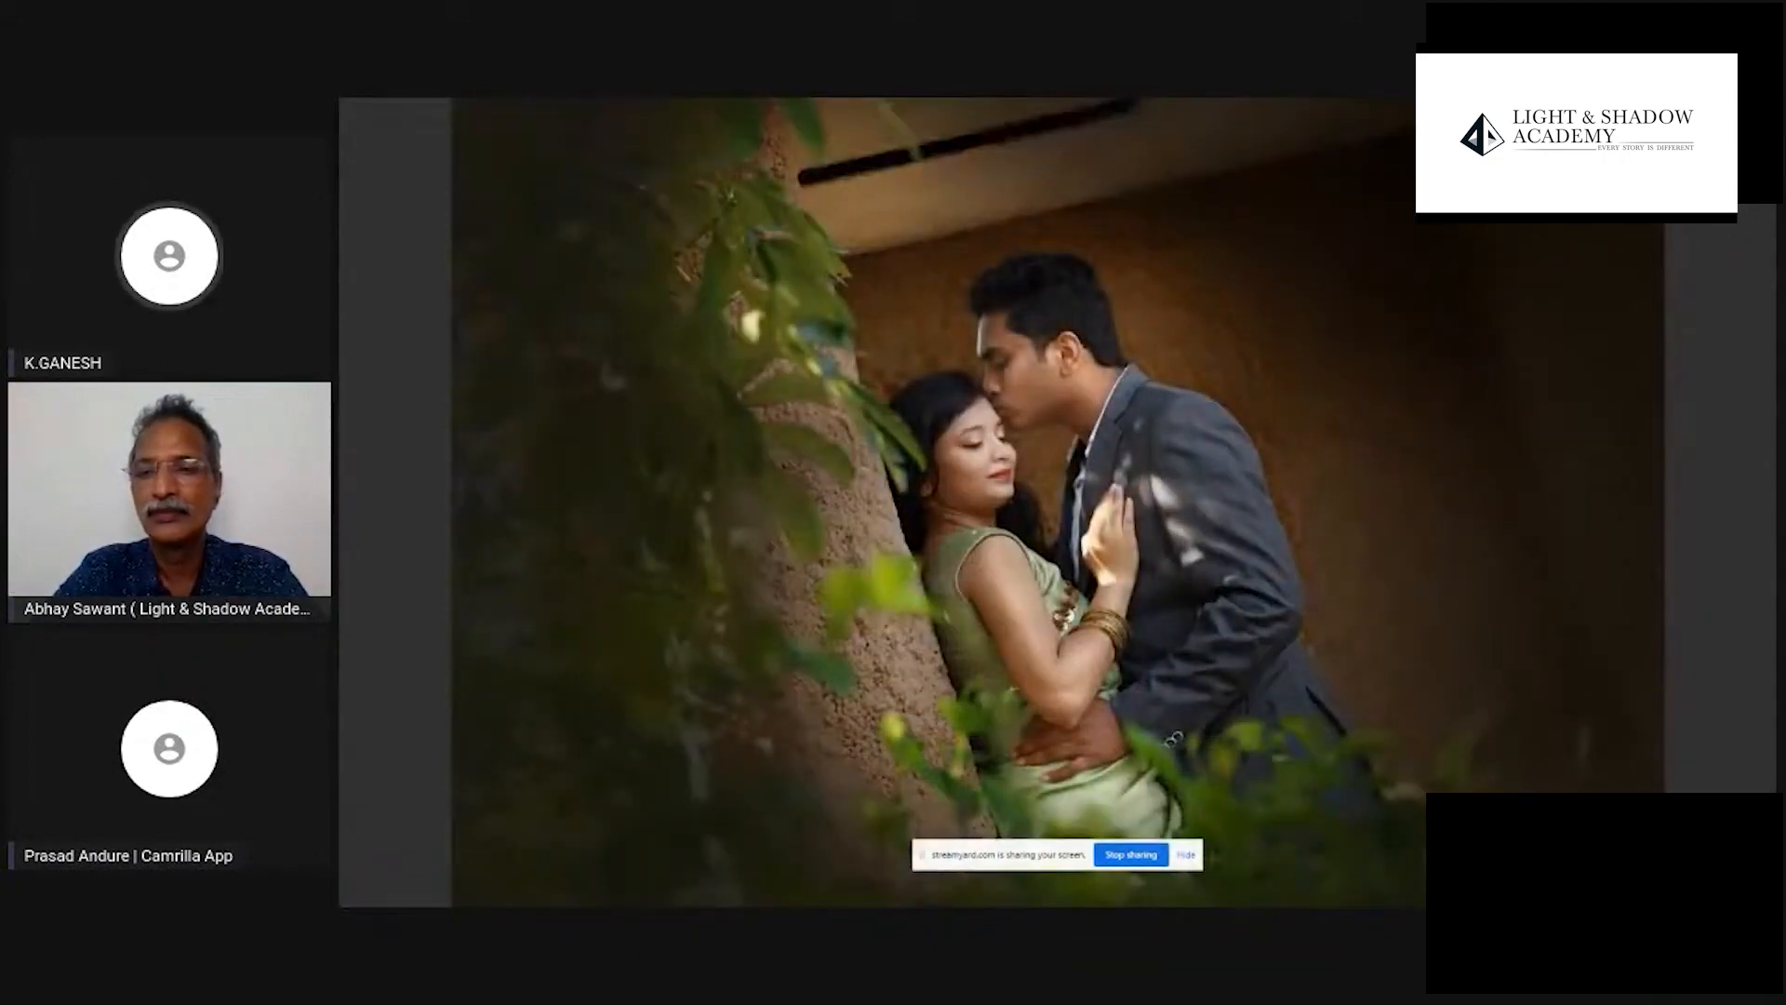
key("Left")
key("Right")
key("Left")
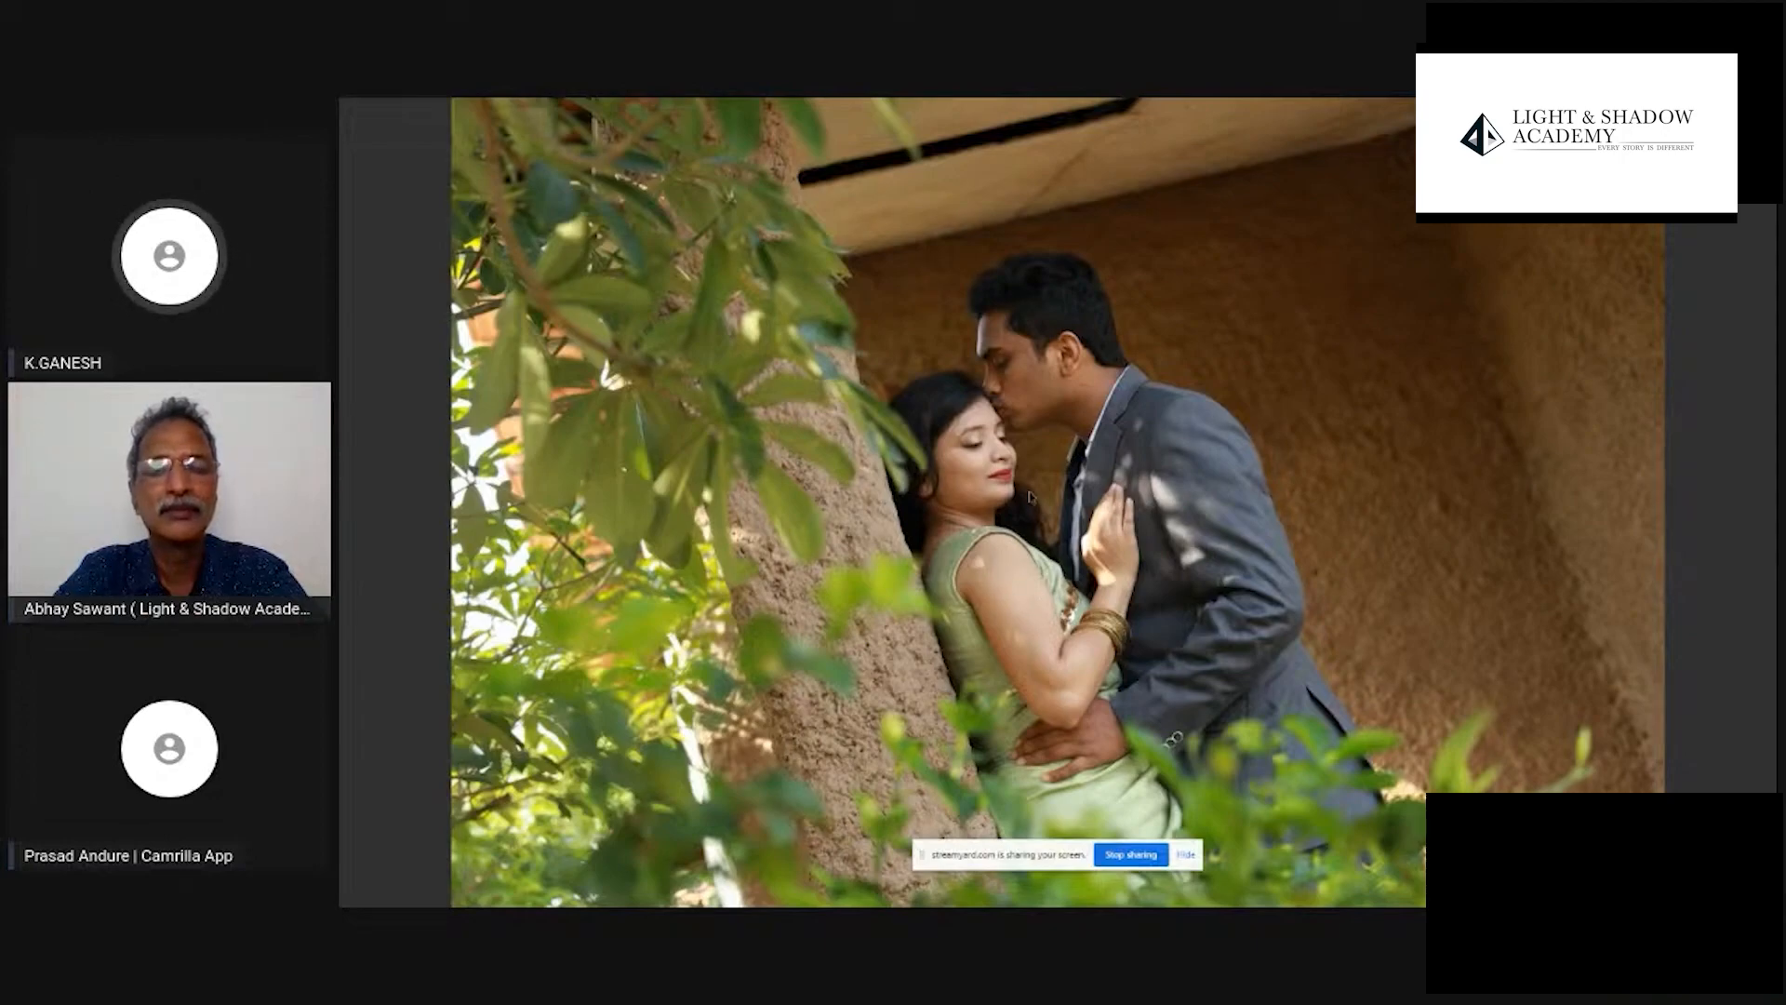
key("Right")
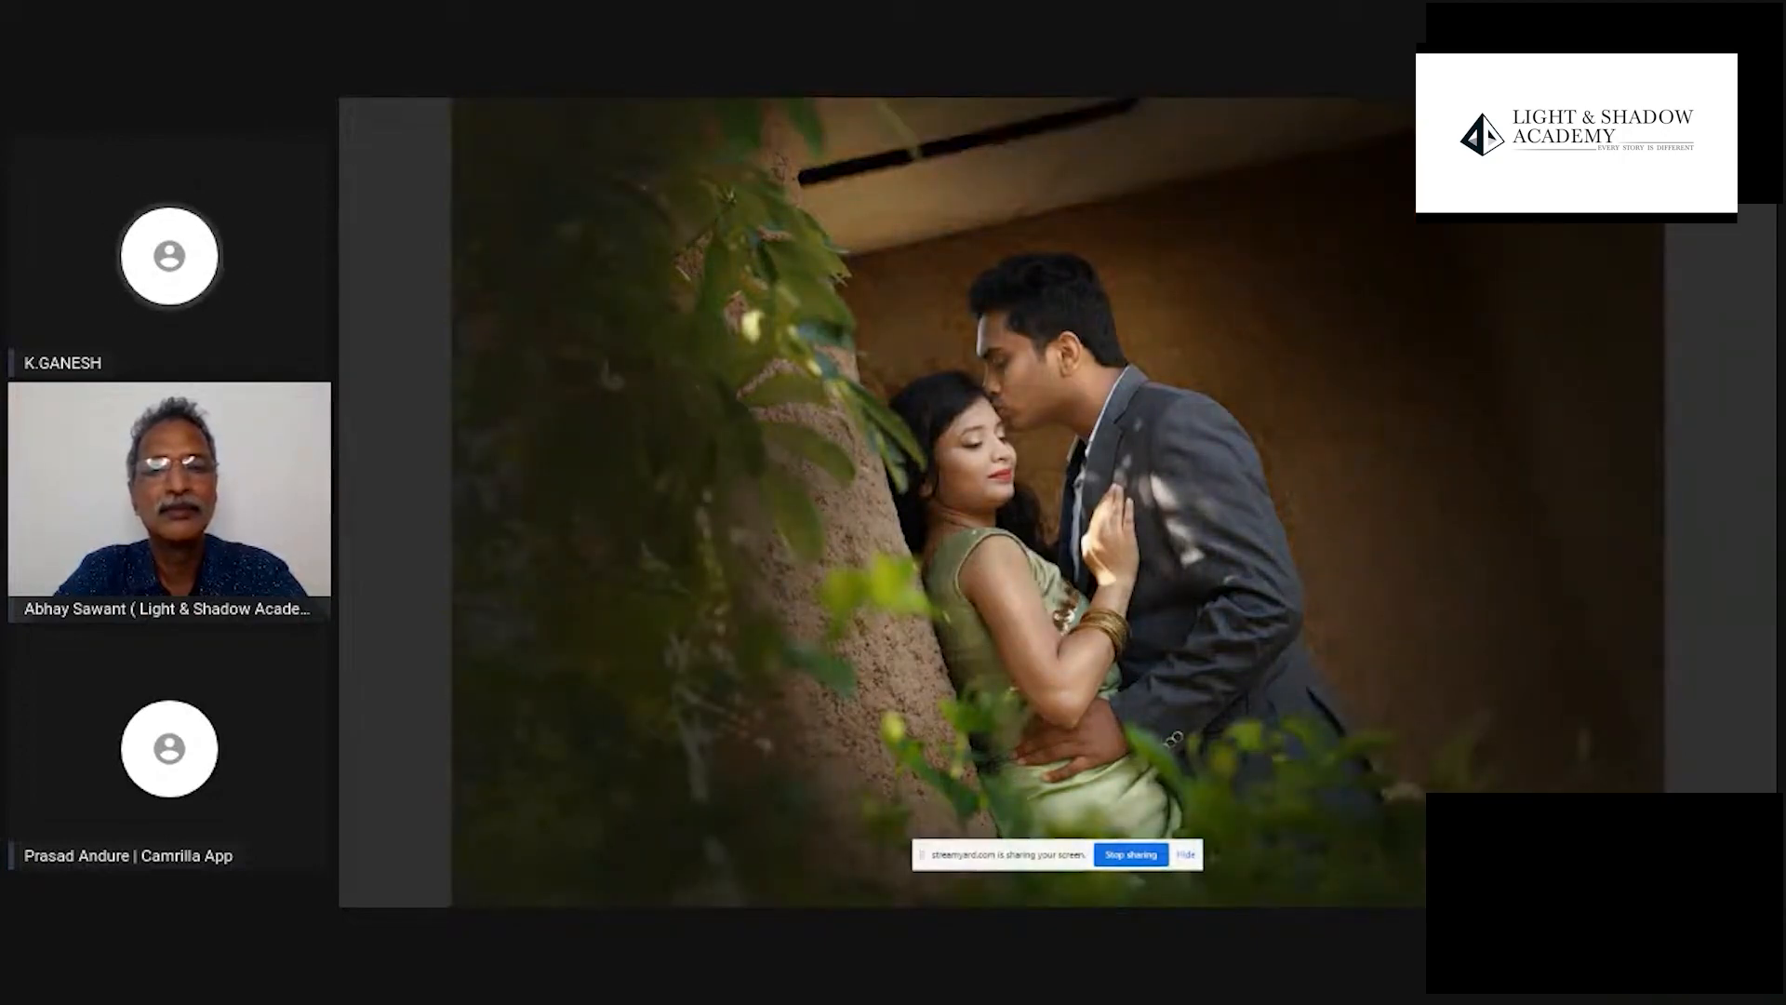
key("Left")
key("Right")
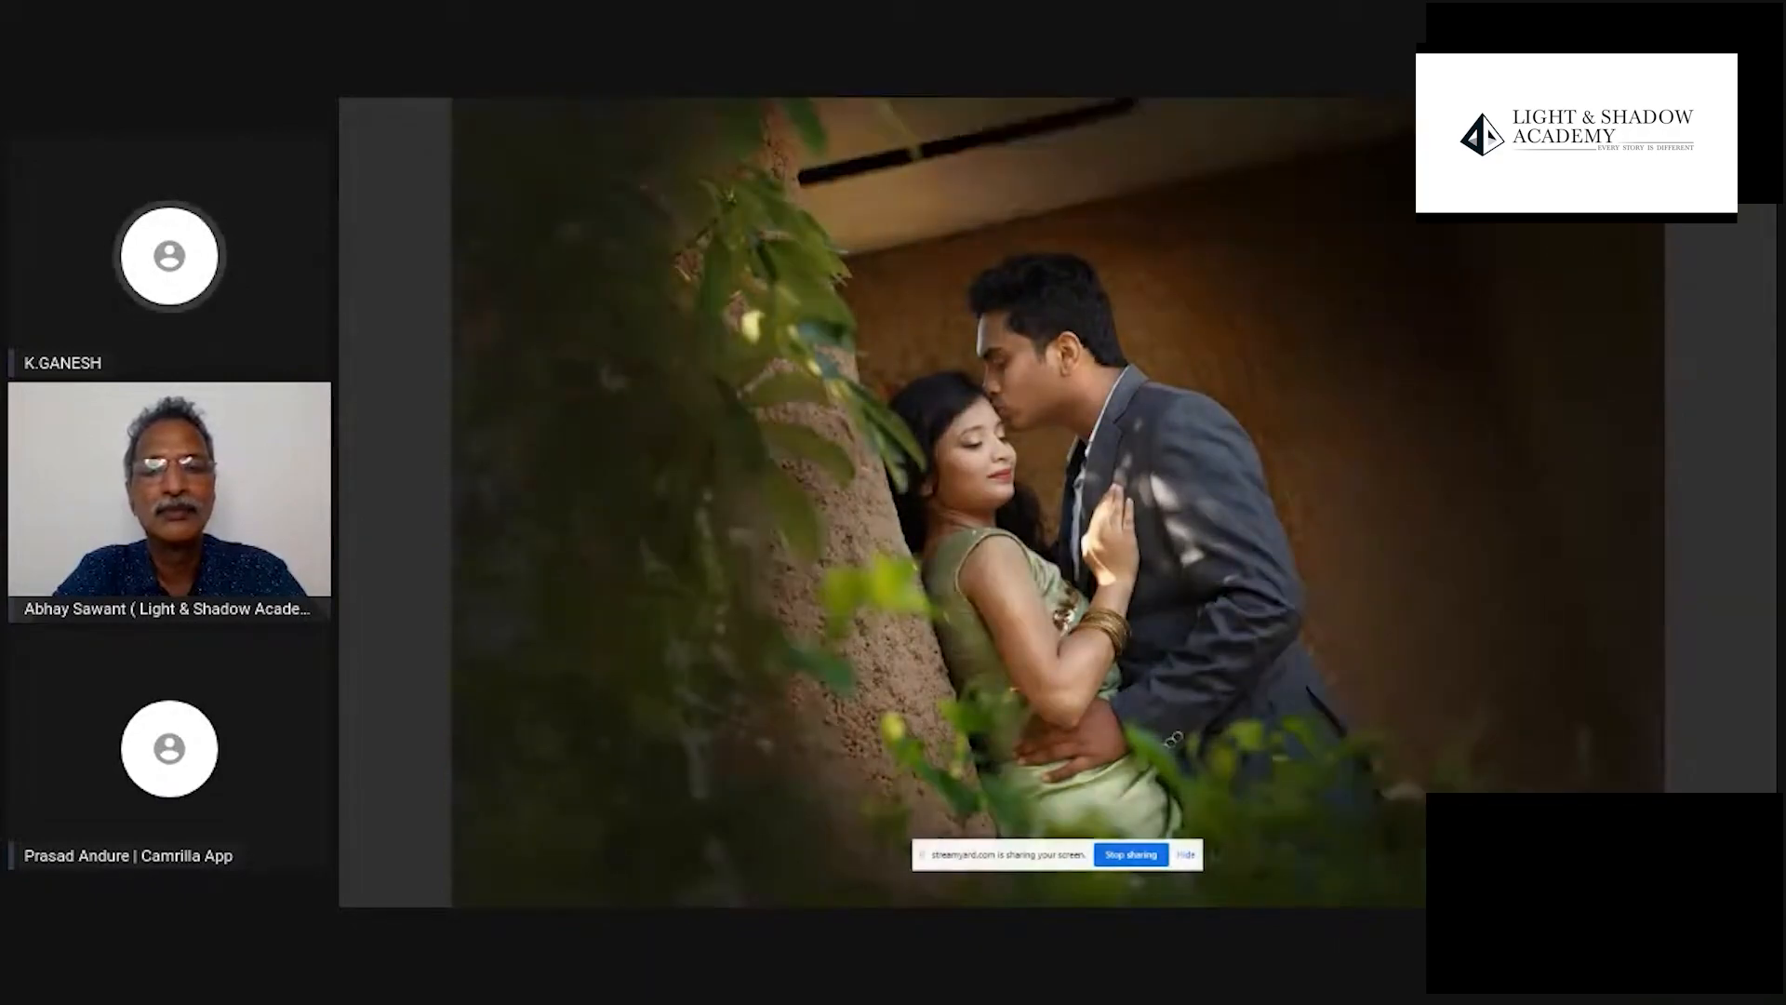
key("Left")
key("Right")
key("Left")
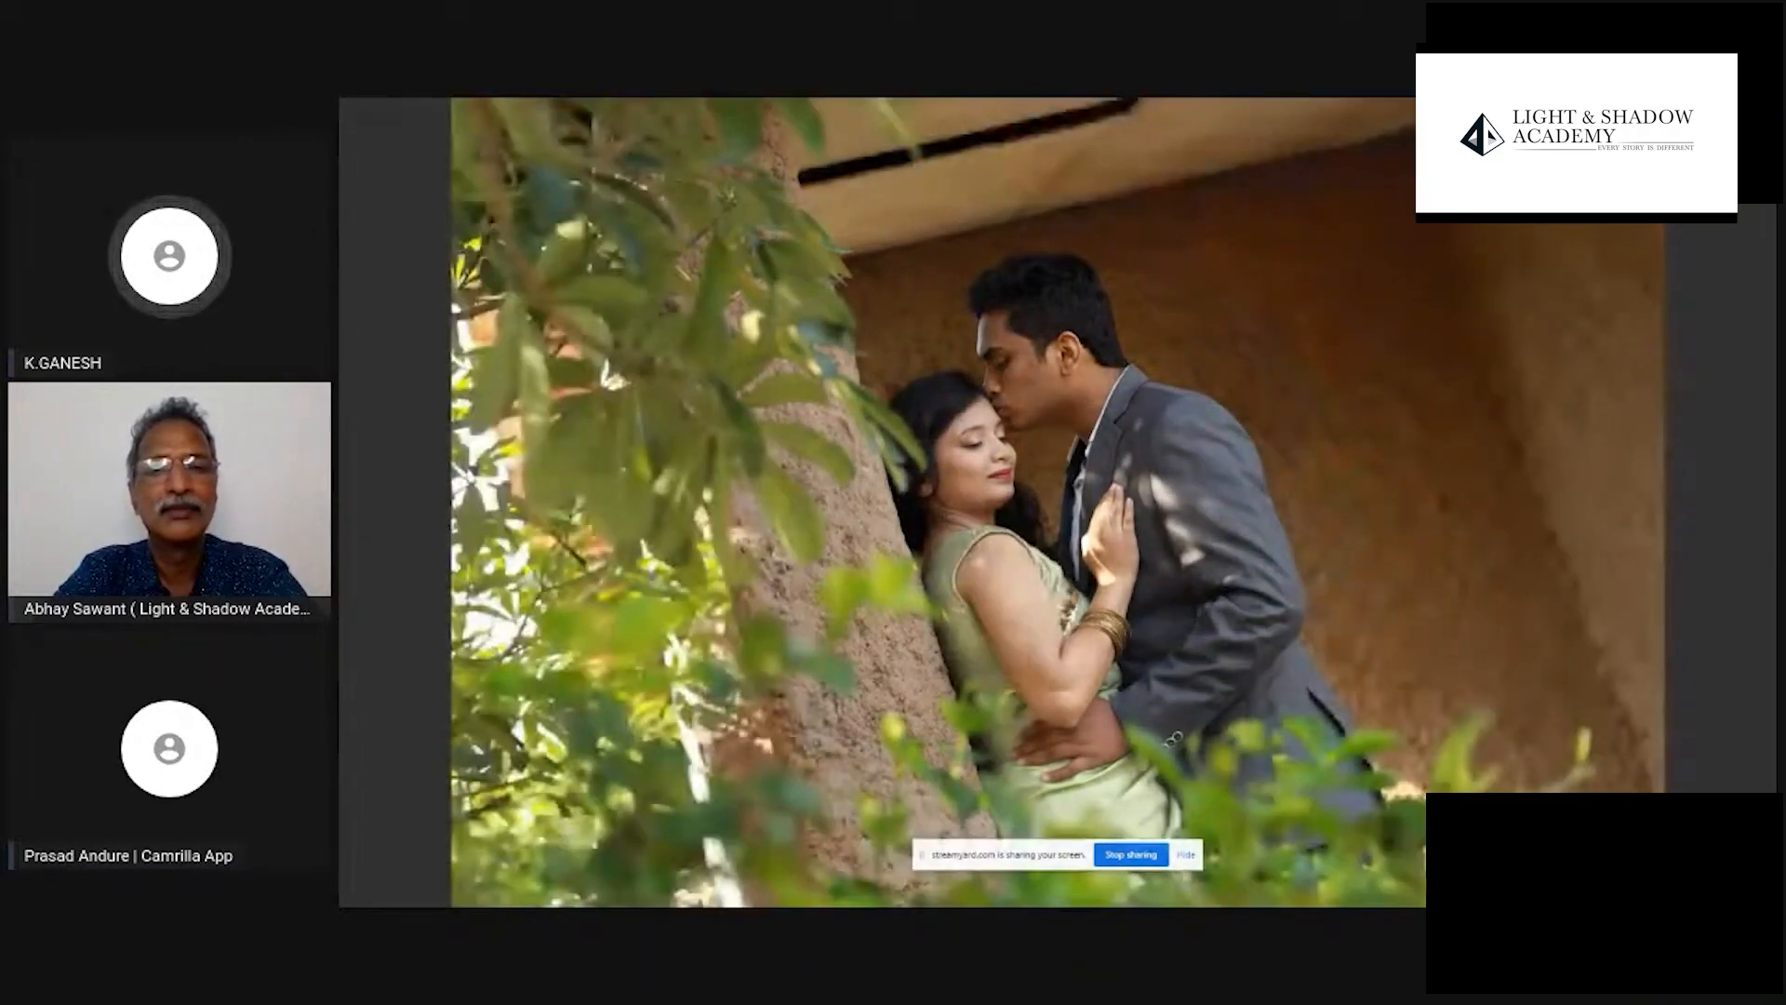
key("Right")
key("Left")
key("Right")
key("Left")
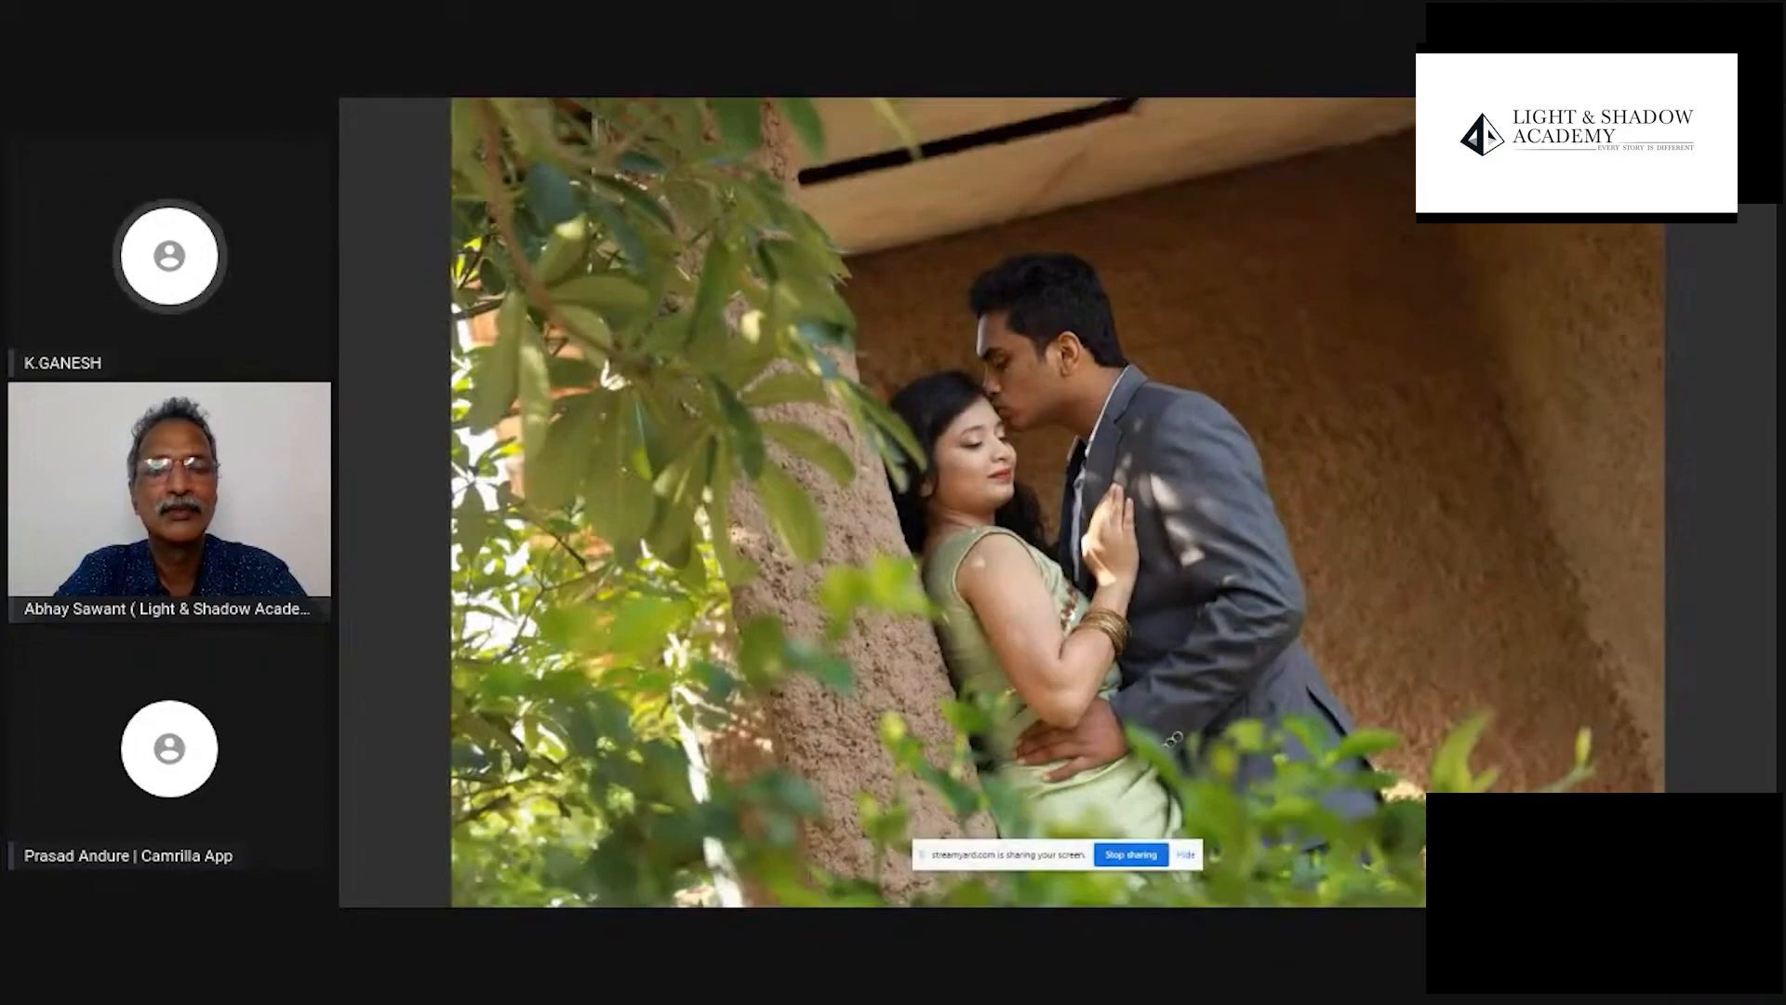
key("Right")
key("Left")
key("Right")
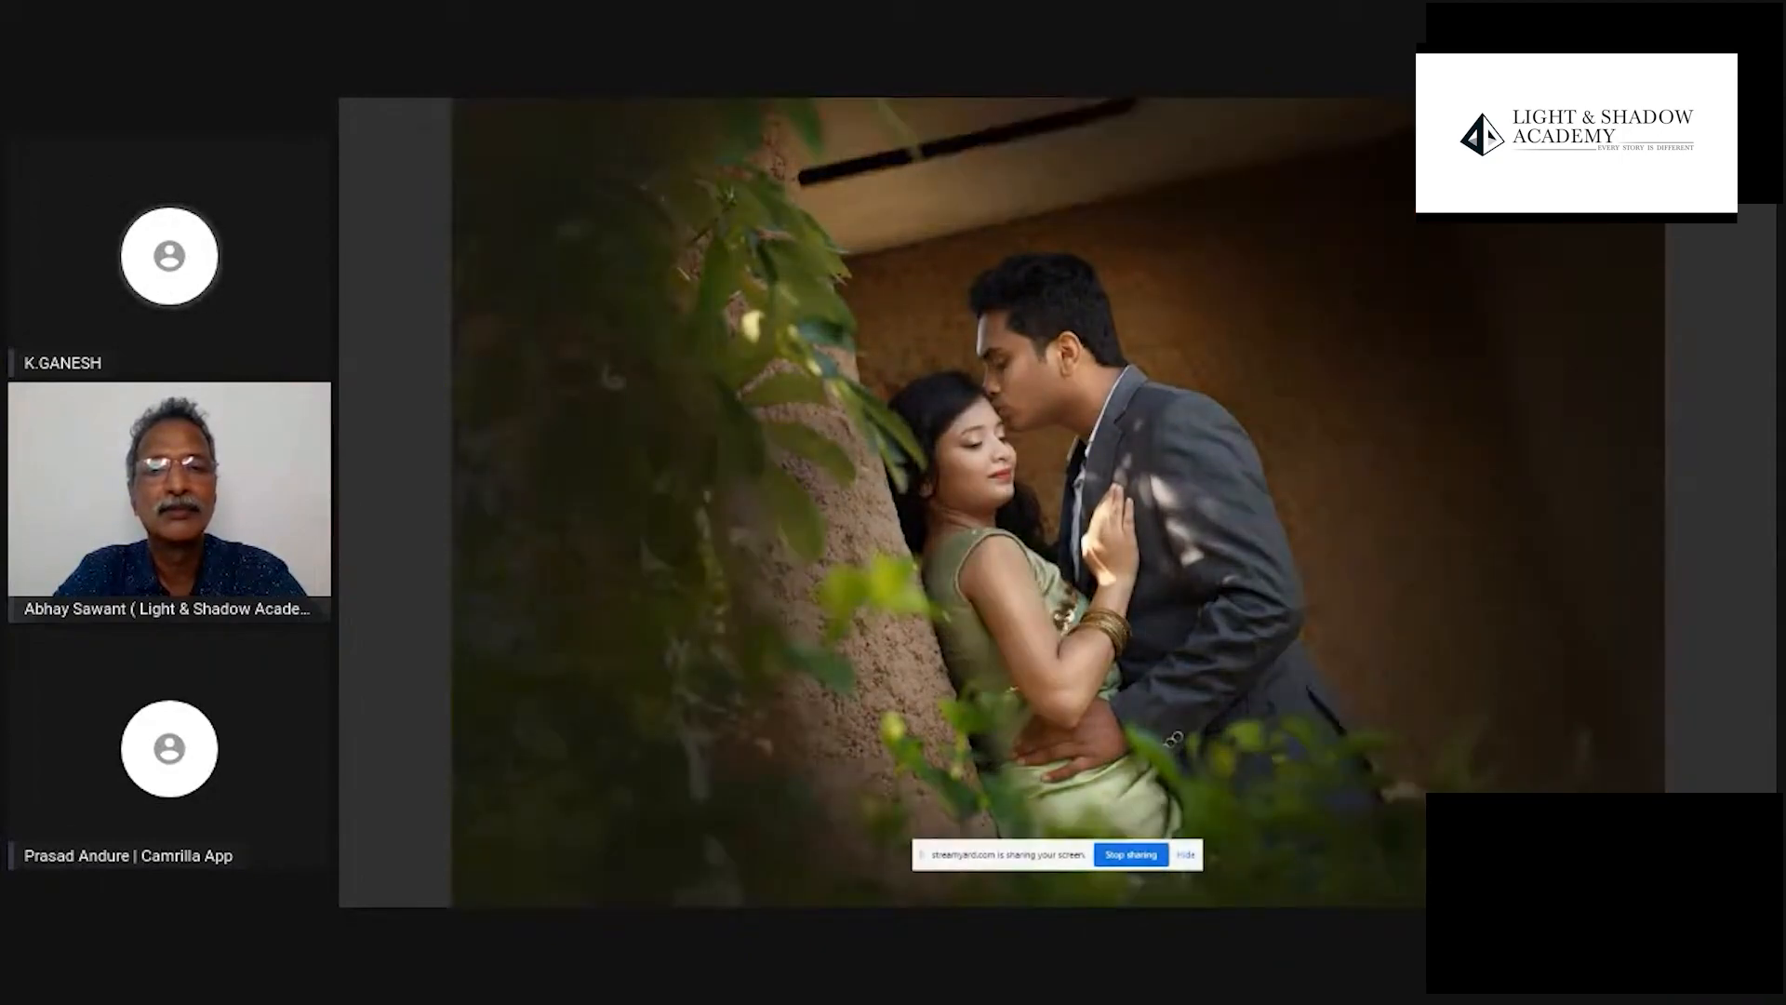
- Alternate between the edited and unedited photos of the couple by the tree, ending on the unedited one
key("Left")
key("Right")
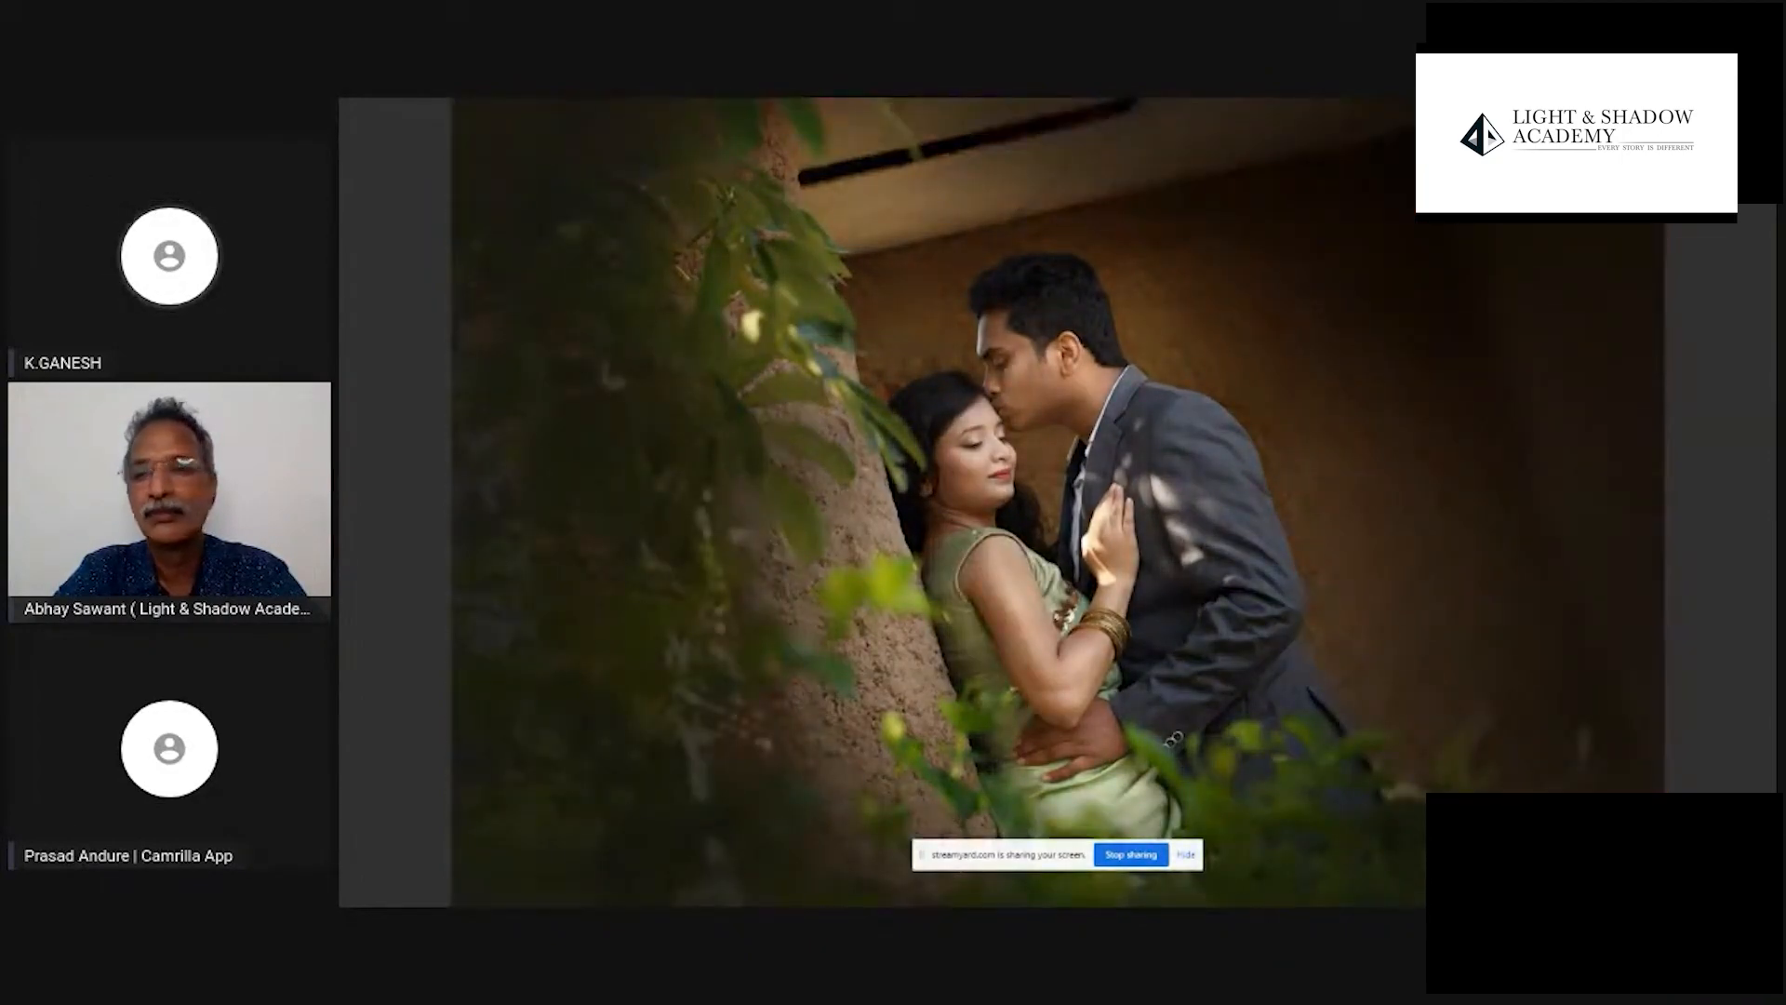
key("Left")
key("Right")
key("Left")
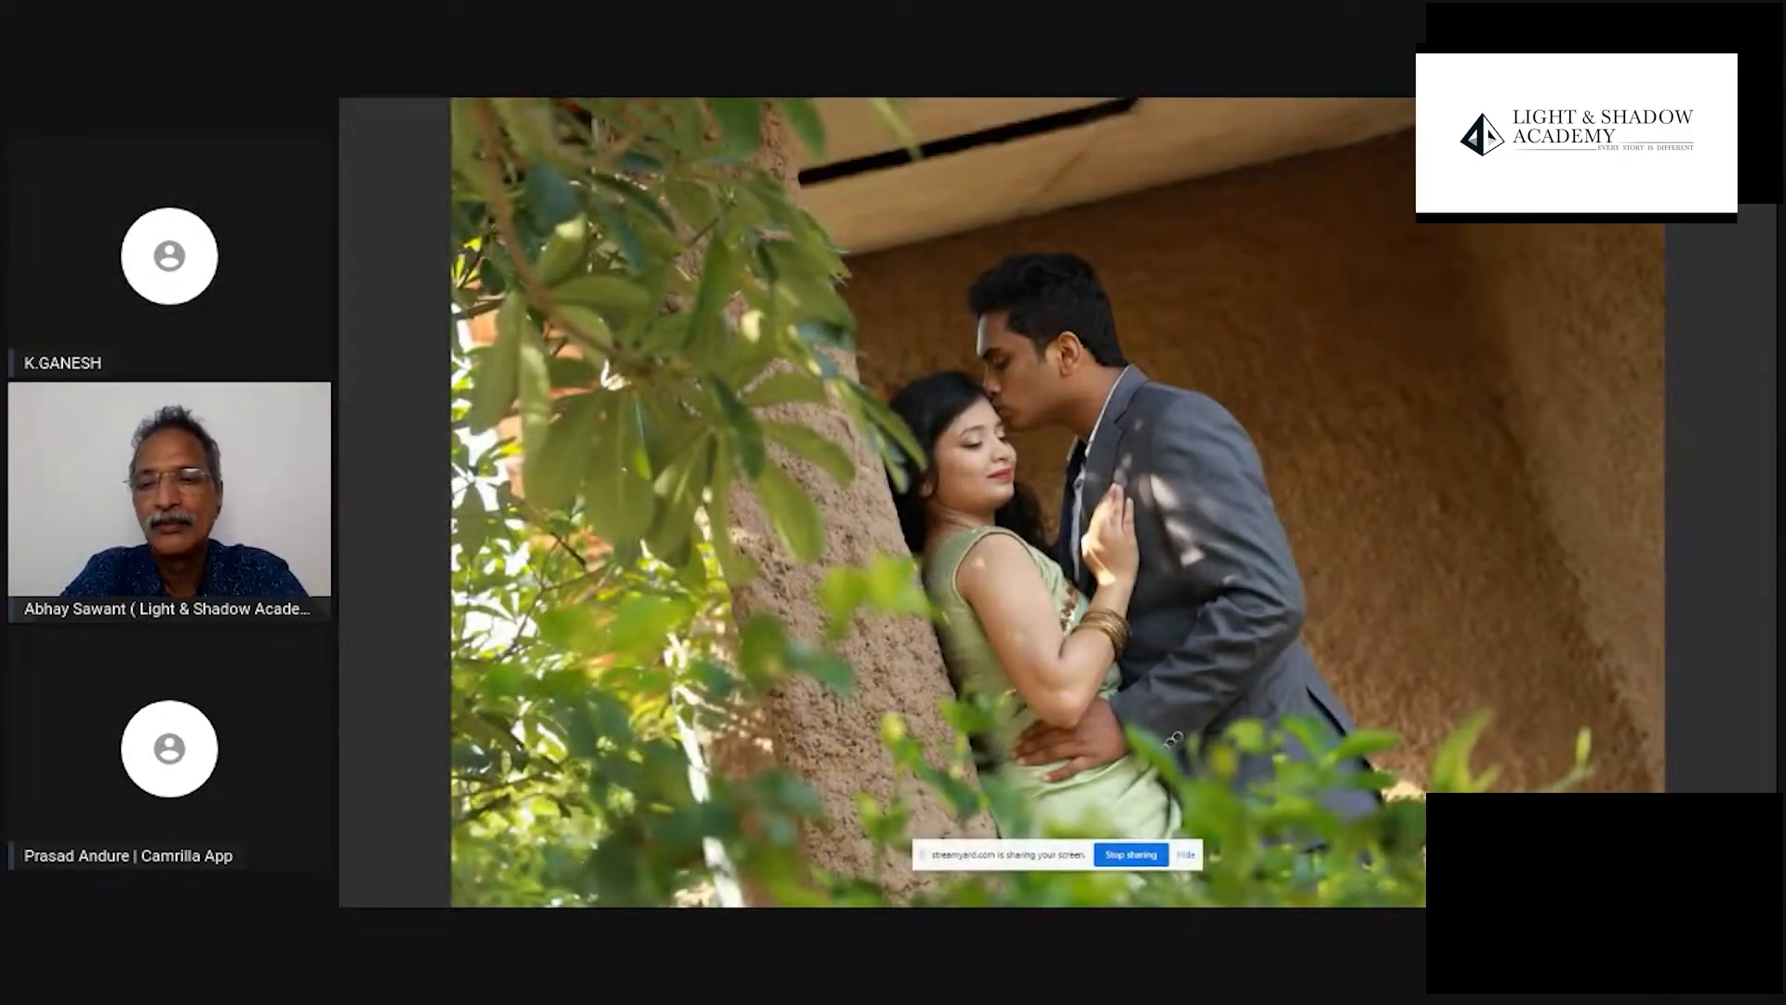
- Open the original 0L7A3241.JPG in Photoshop and create a new 5 x 7 portrait document at 300 pixels/inch with a white background
key("Return")
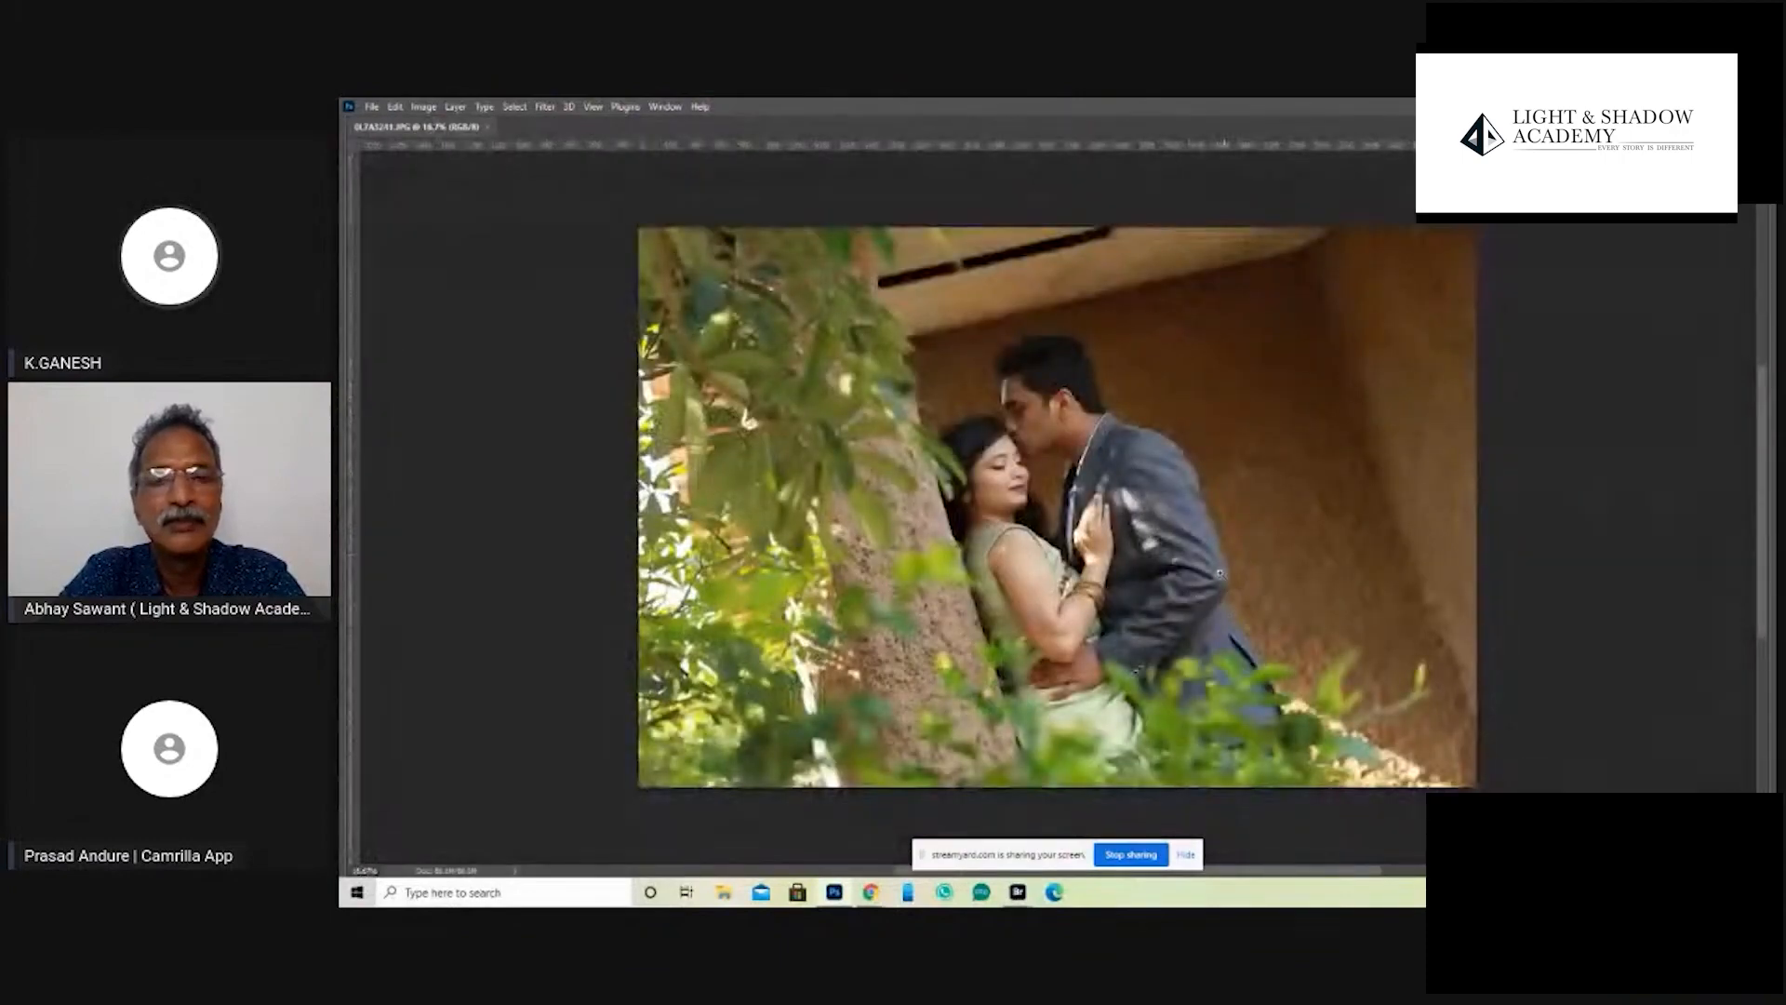
left_click_drag(1090, 521, 1204, 526)
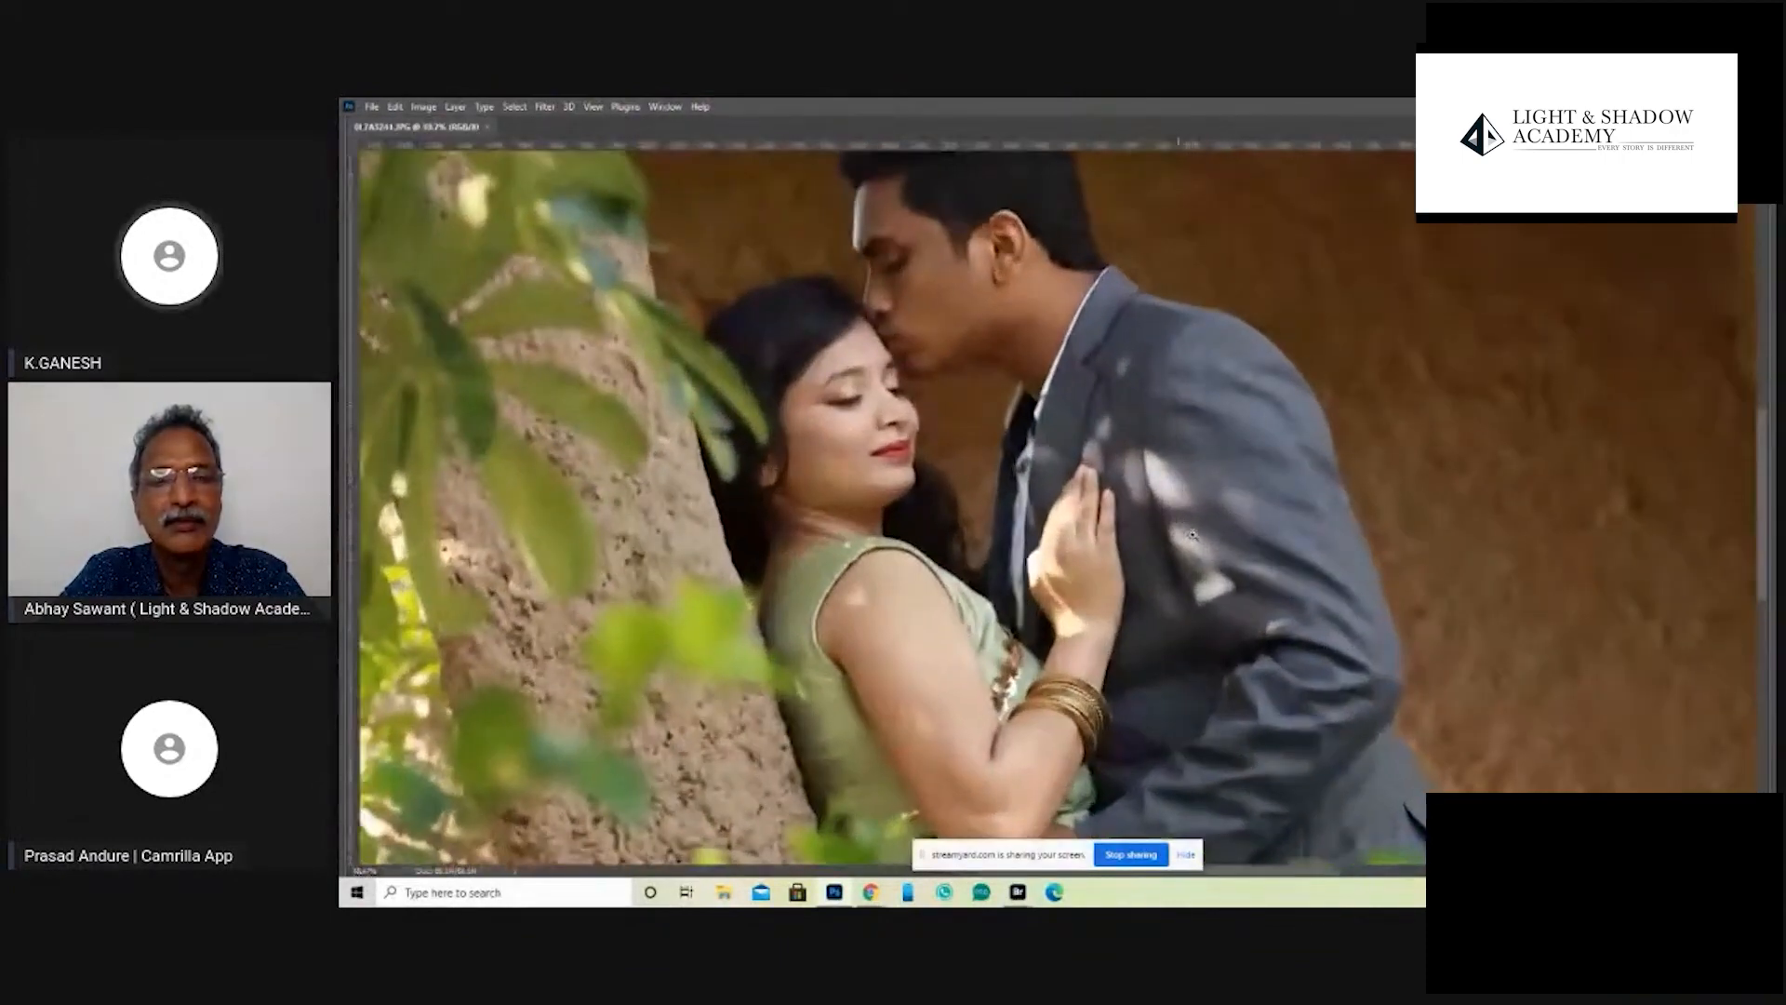
left_click(371, 106)
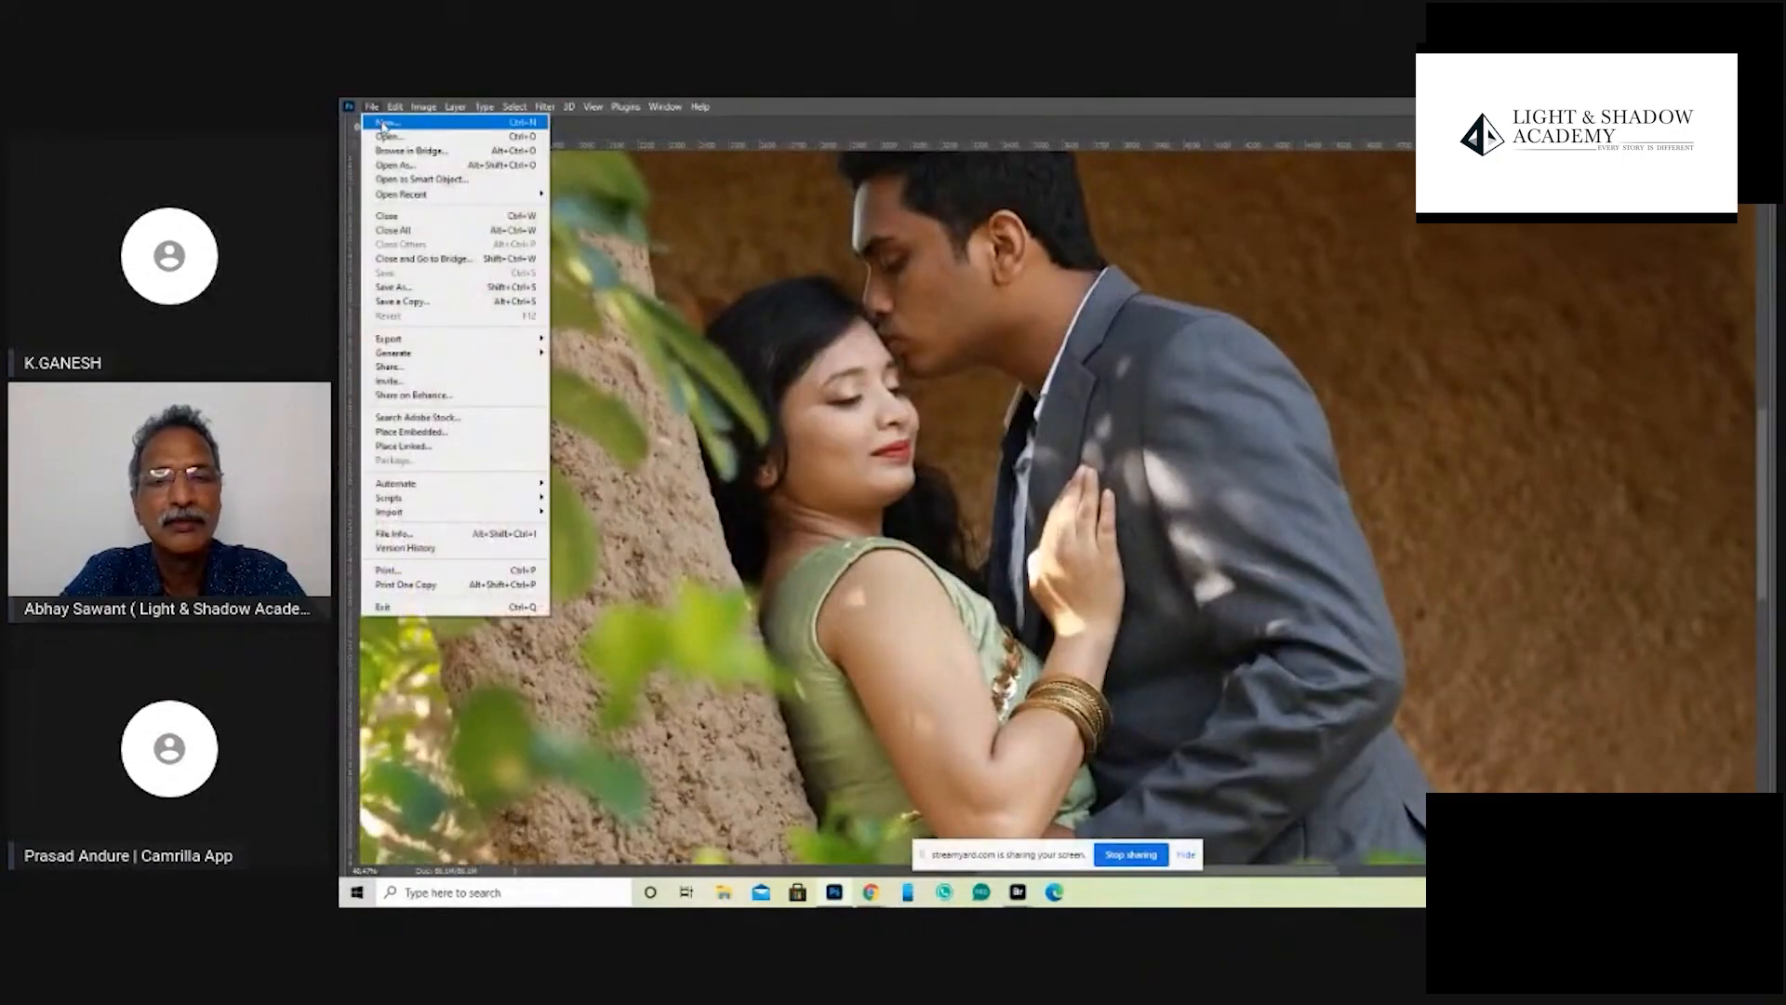
left_click(383, 122)
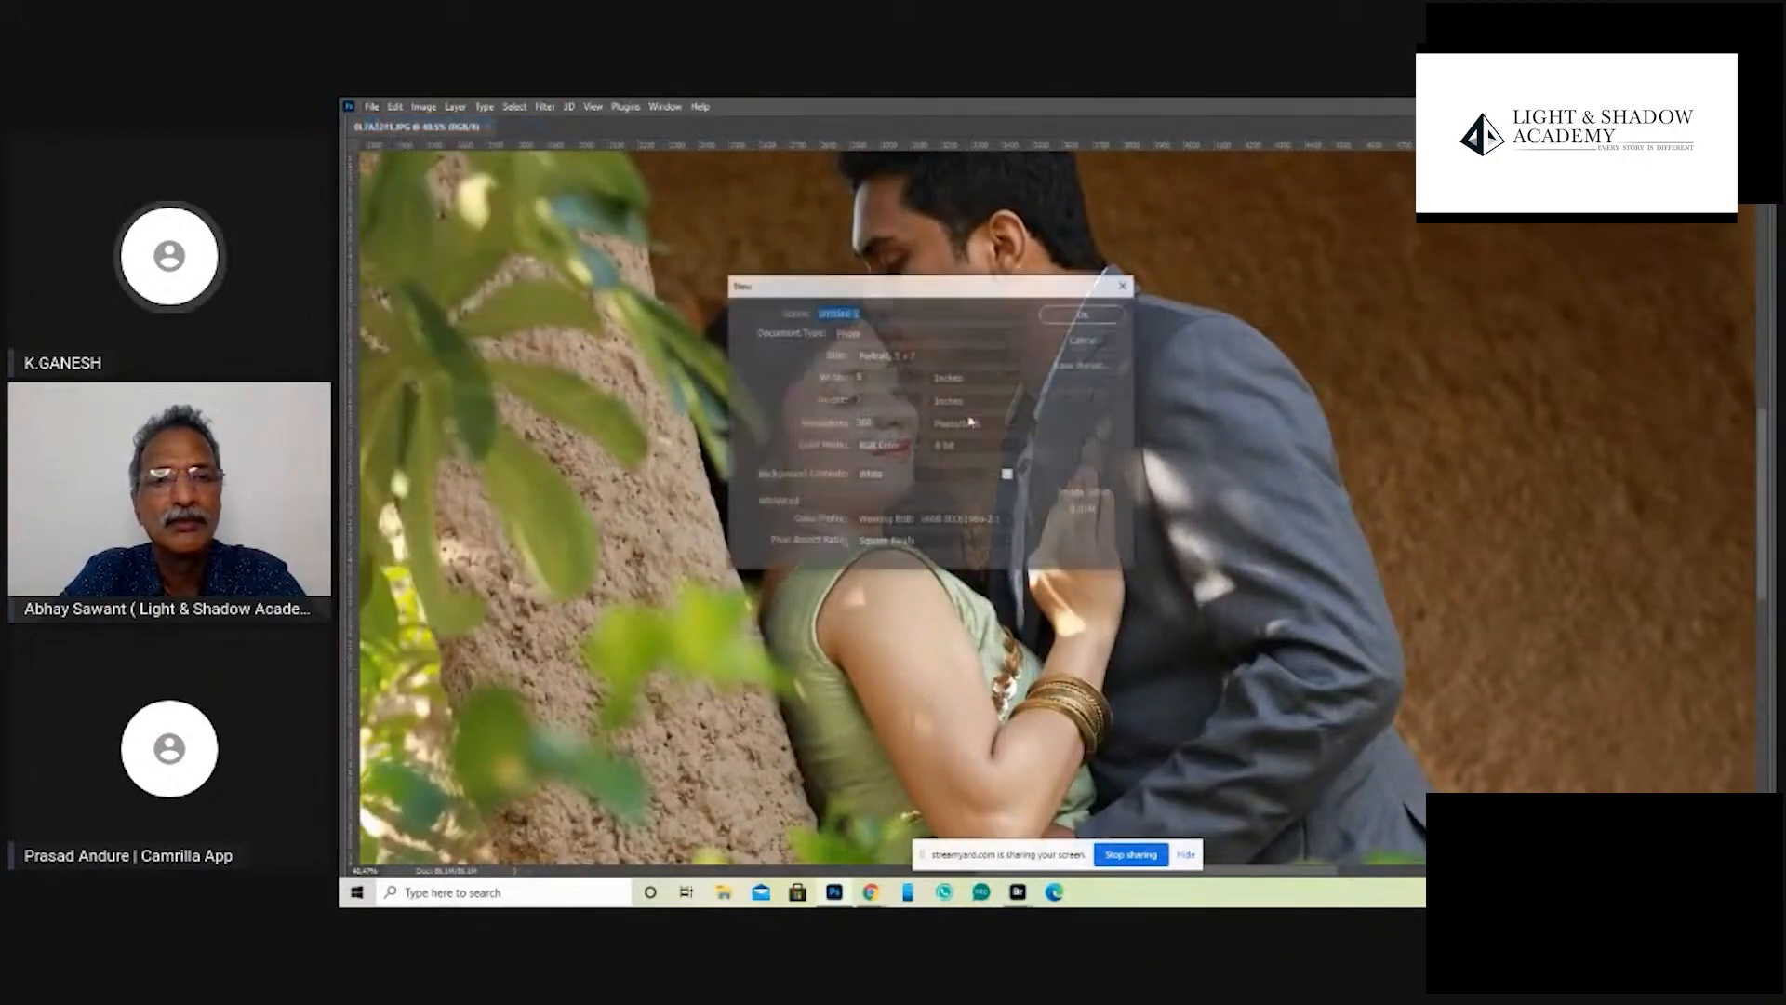
left_click(1084, 313)
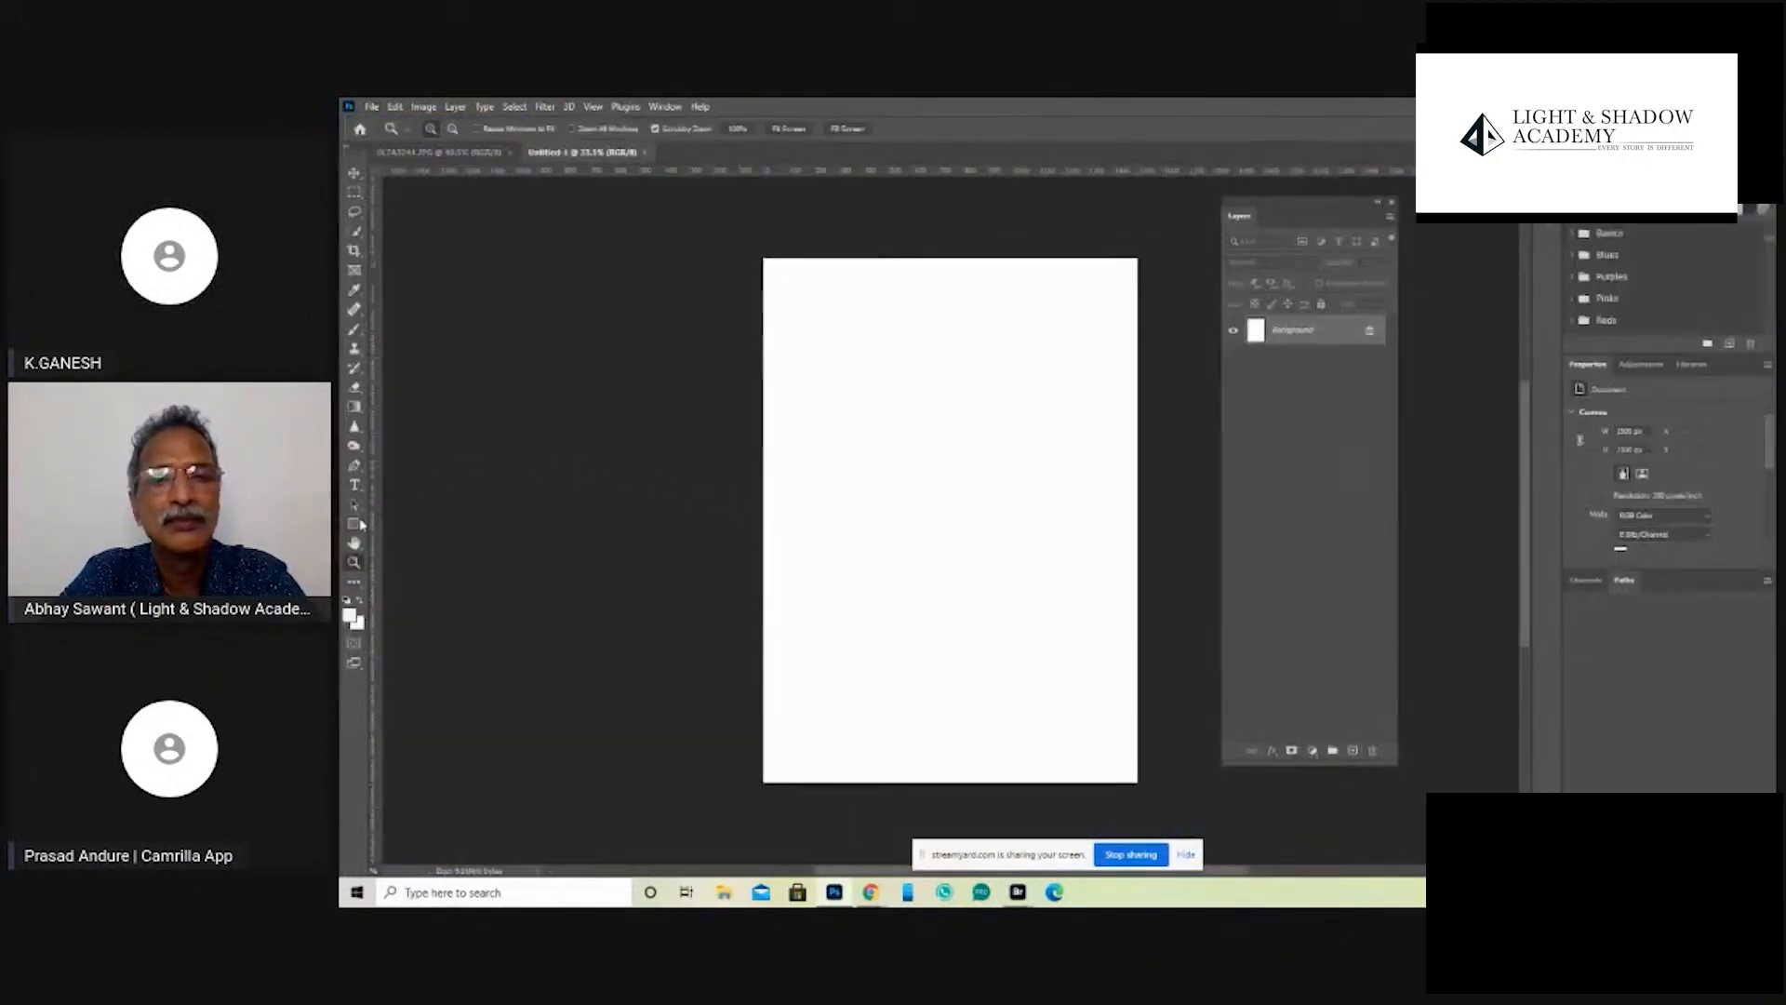
- Draw a circle about 930 px across with fill colour 808080 and a 0 px stroke, and move it to the page's middle
right_click(353, 523)
left_click(408, 539)
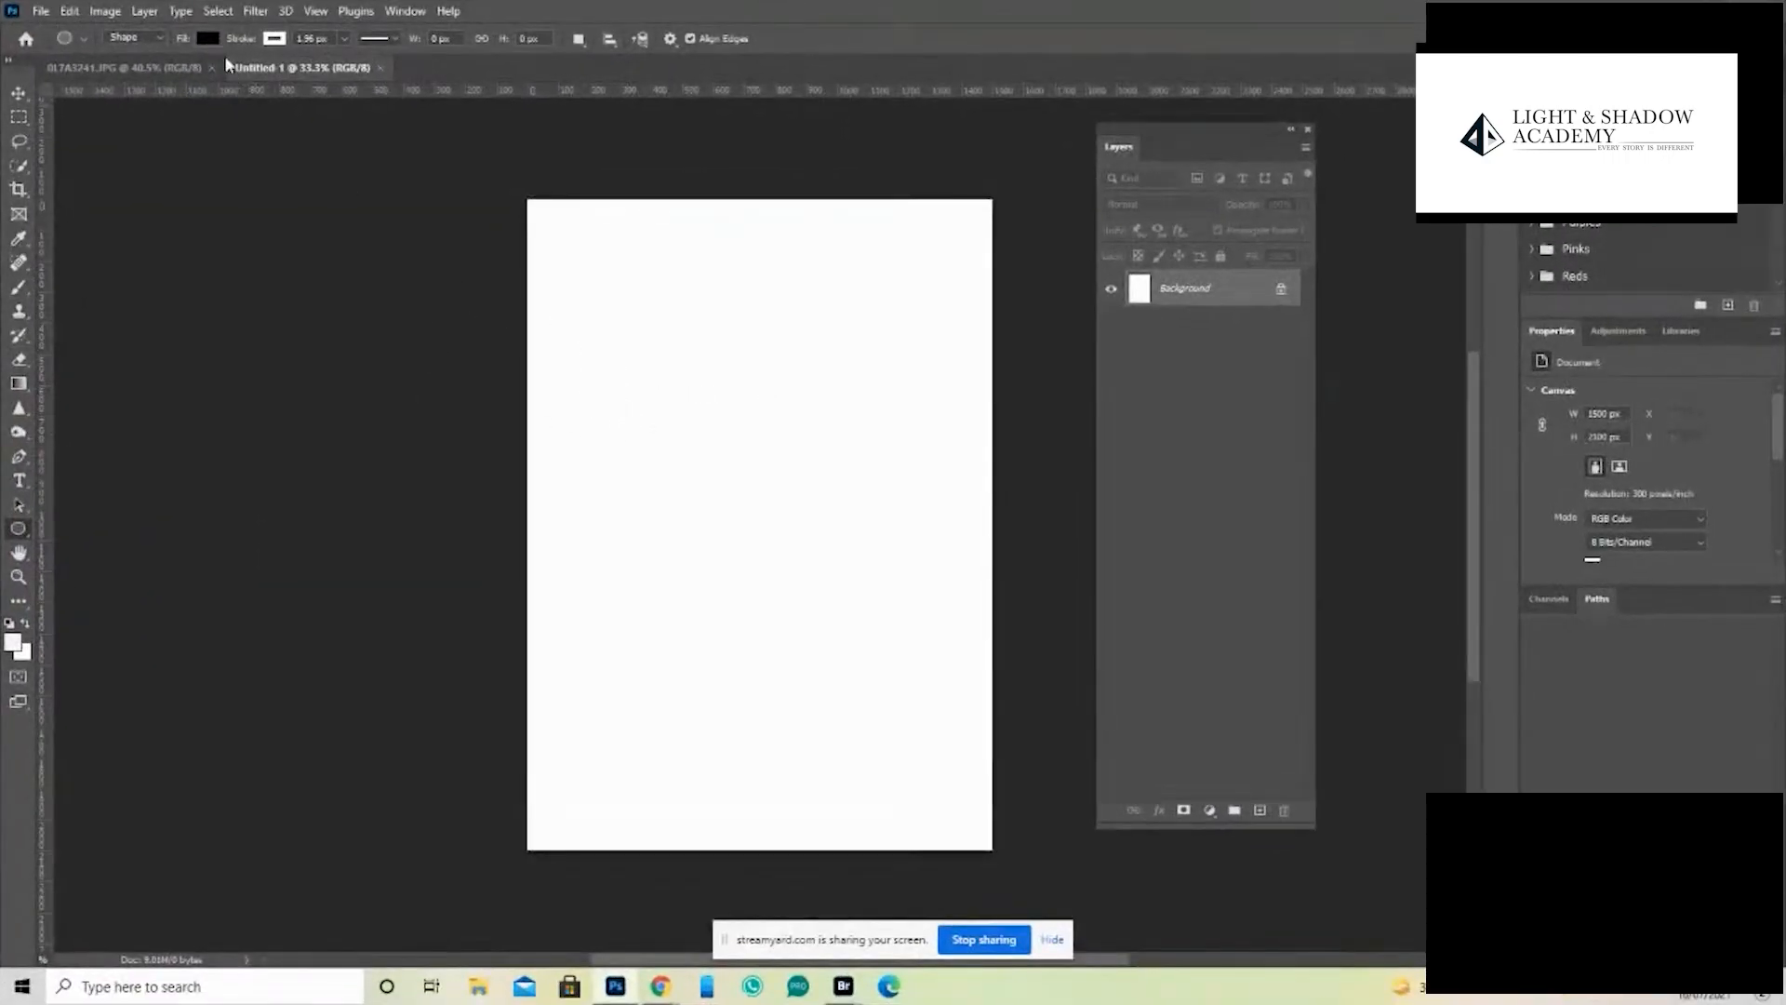
left_click(210, 38)
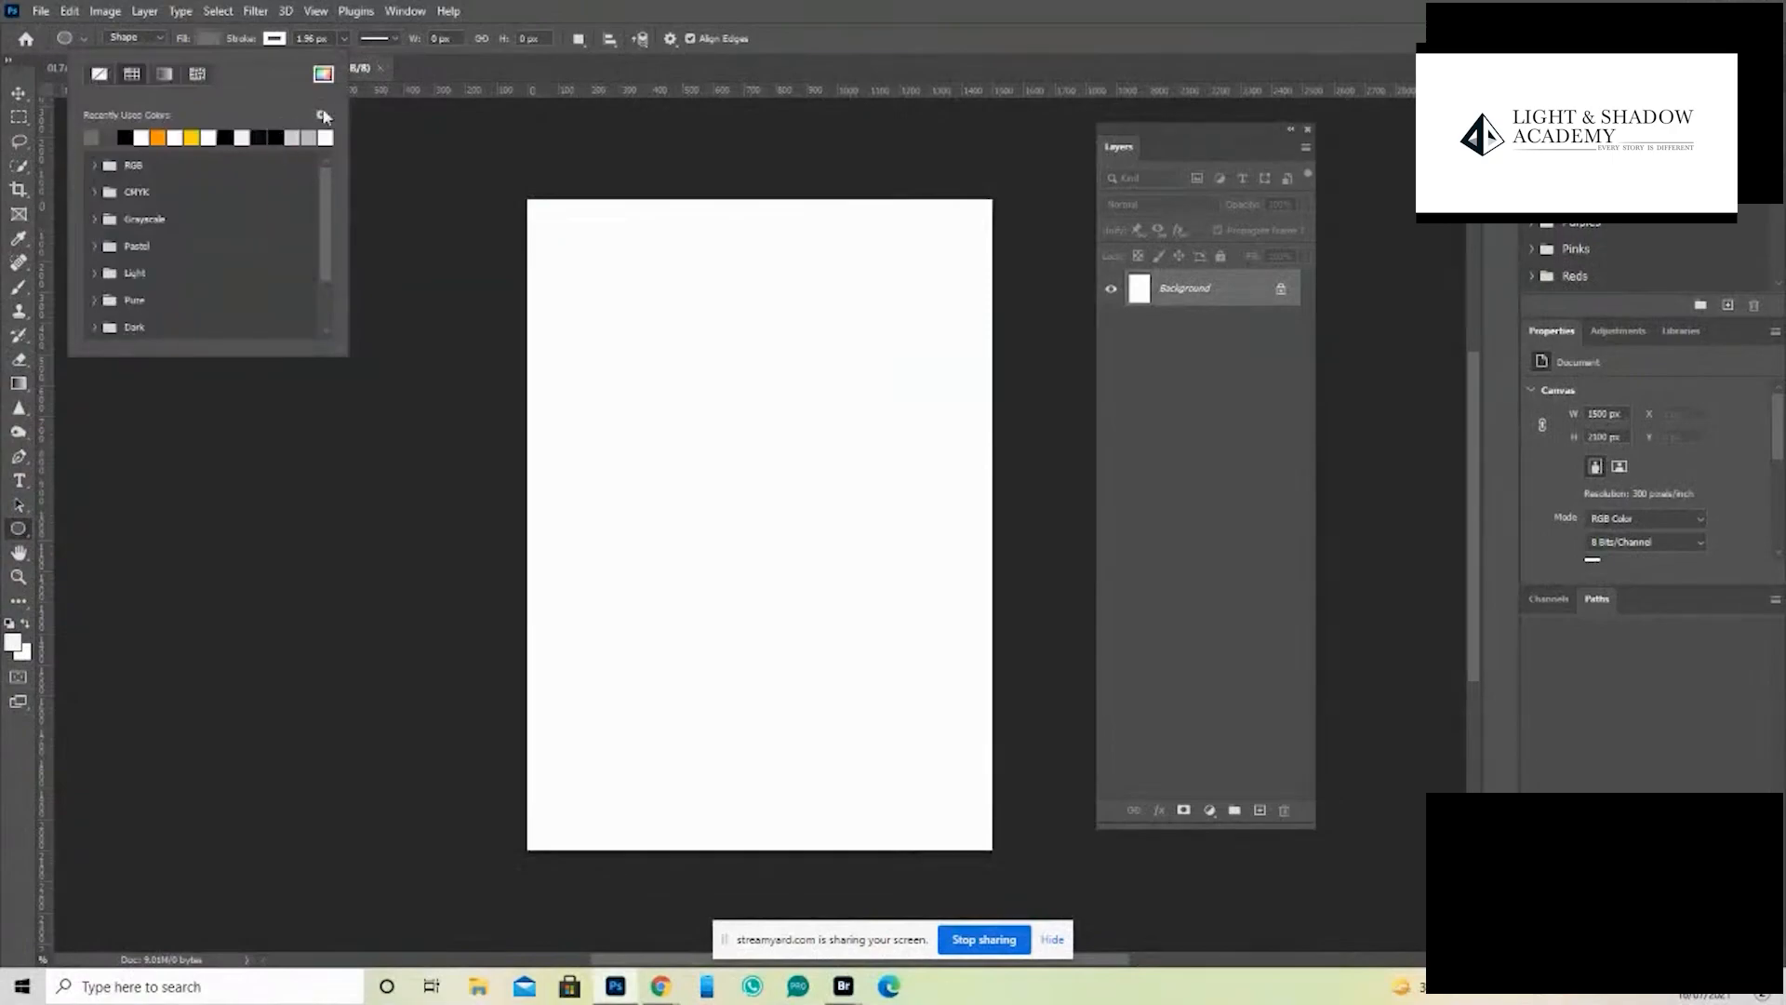
left_click(325, 78)
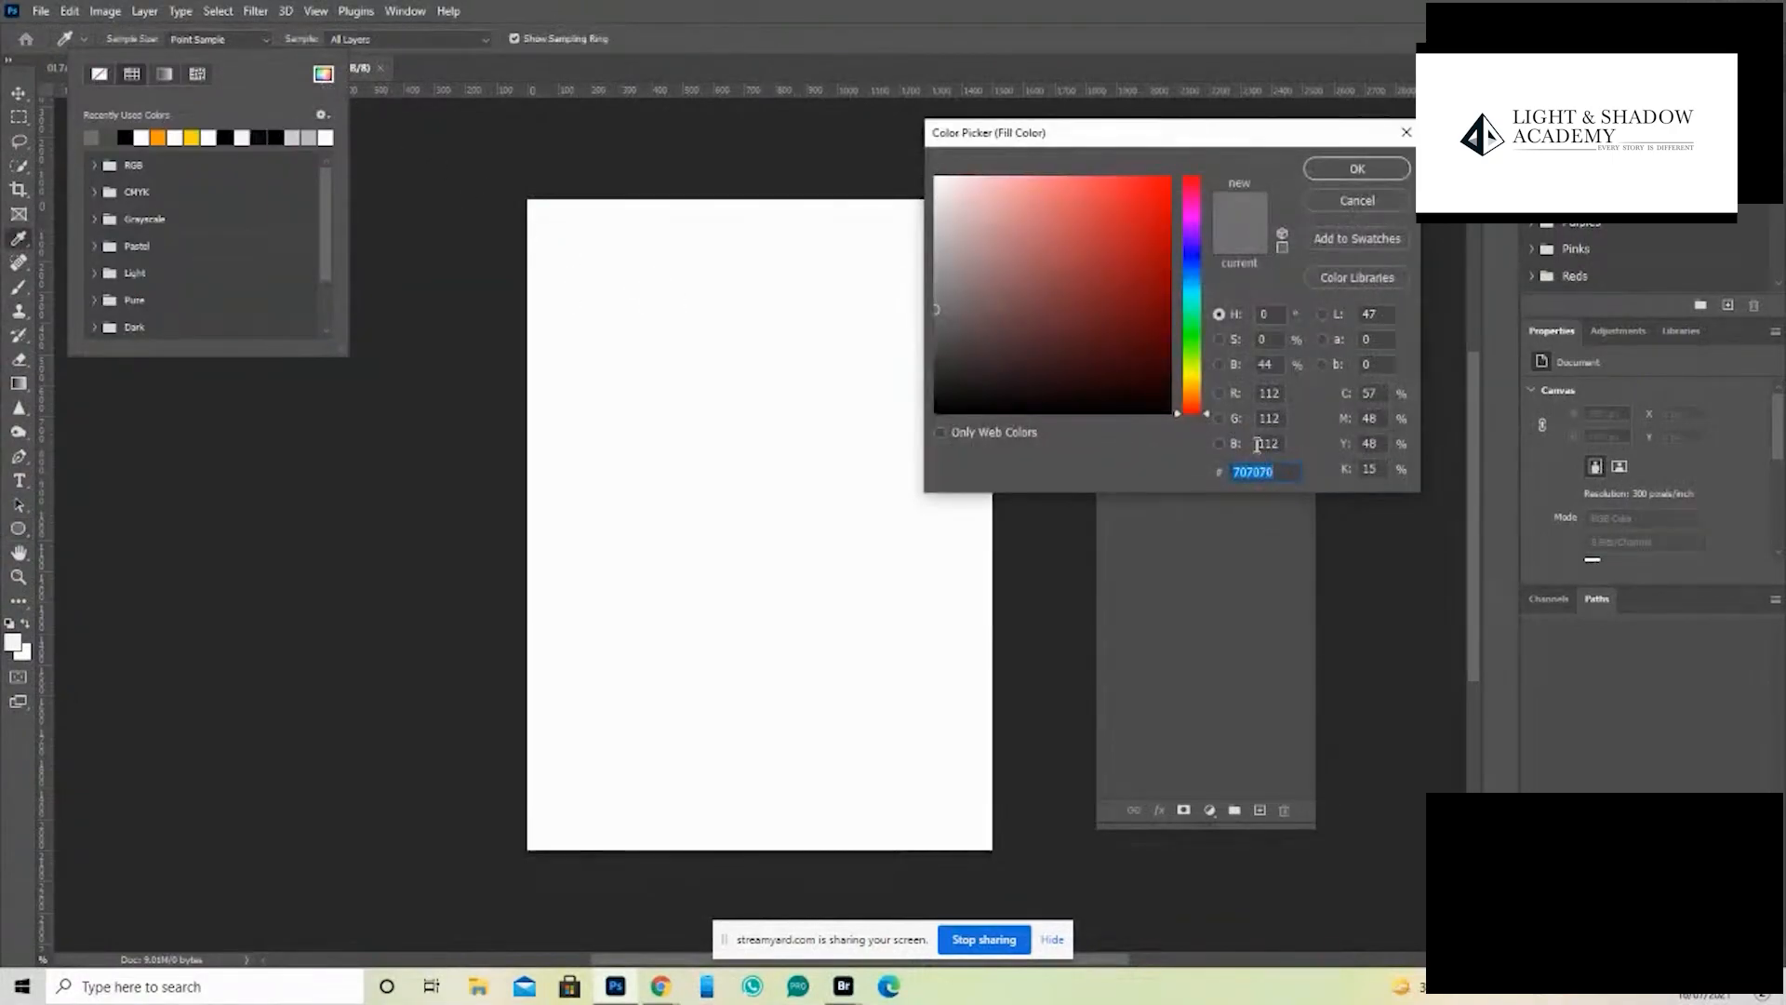
type("808080")
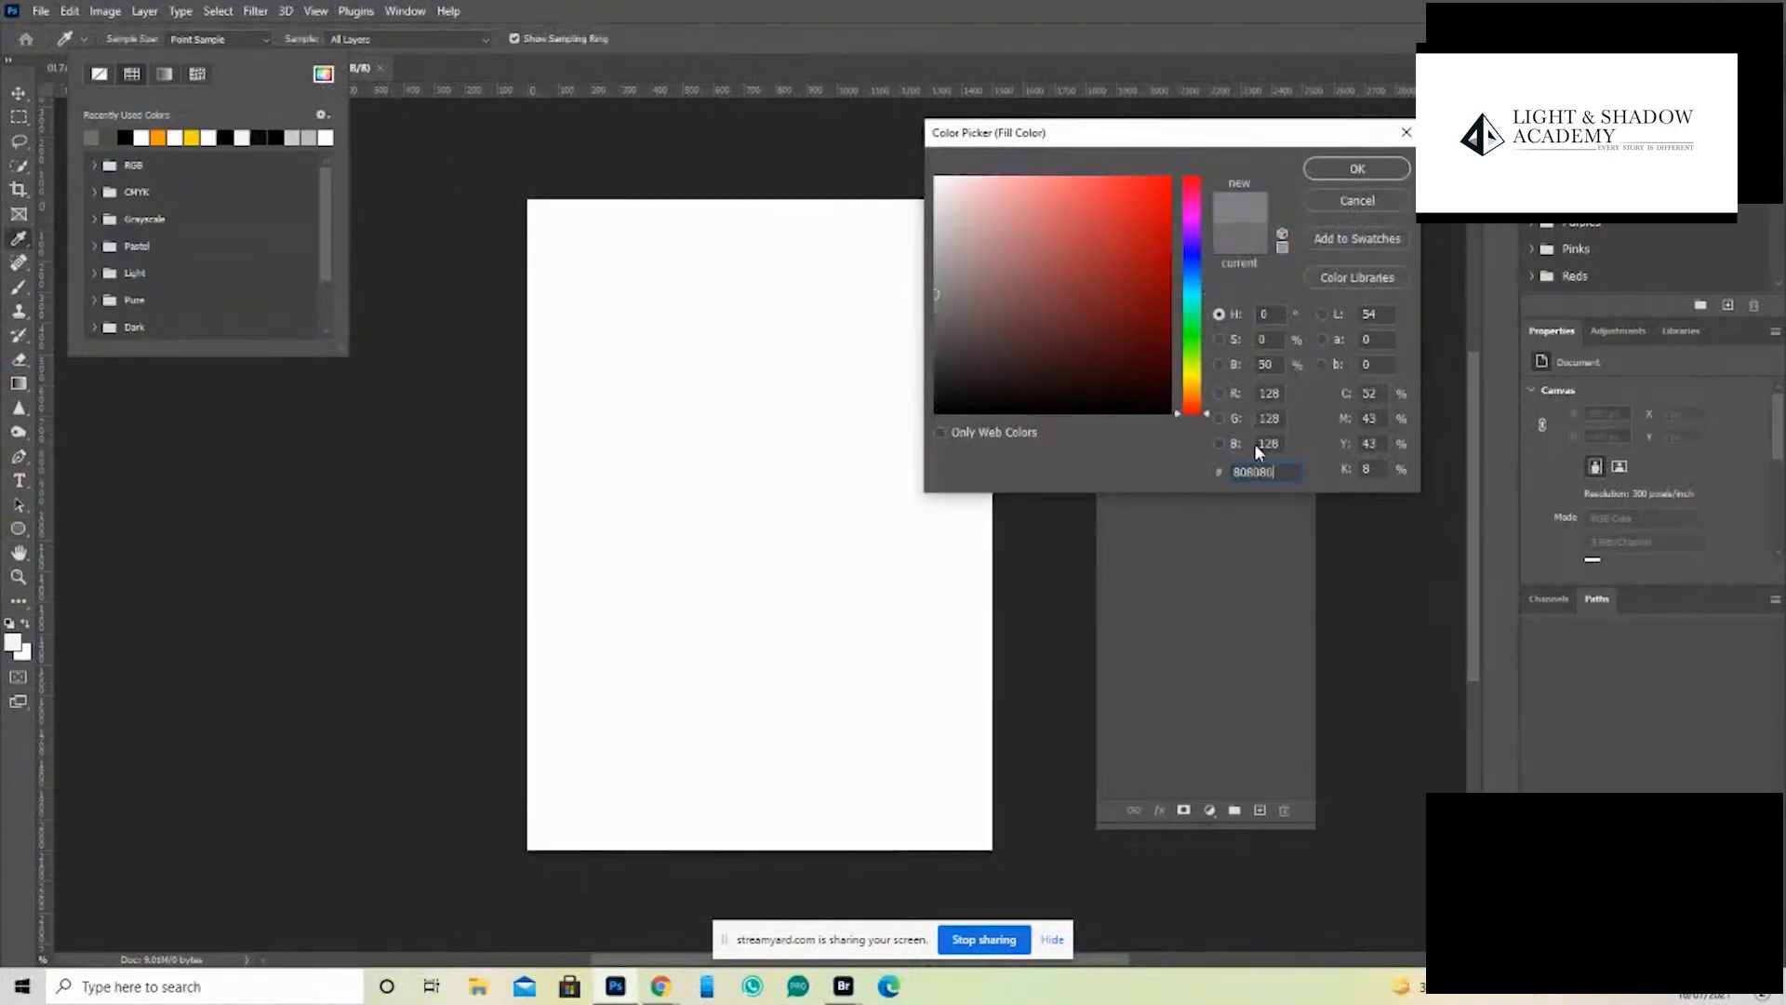
key("Return")
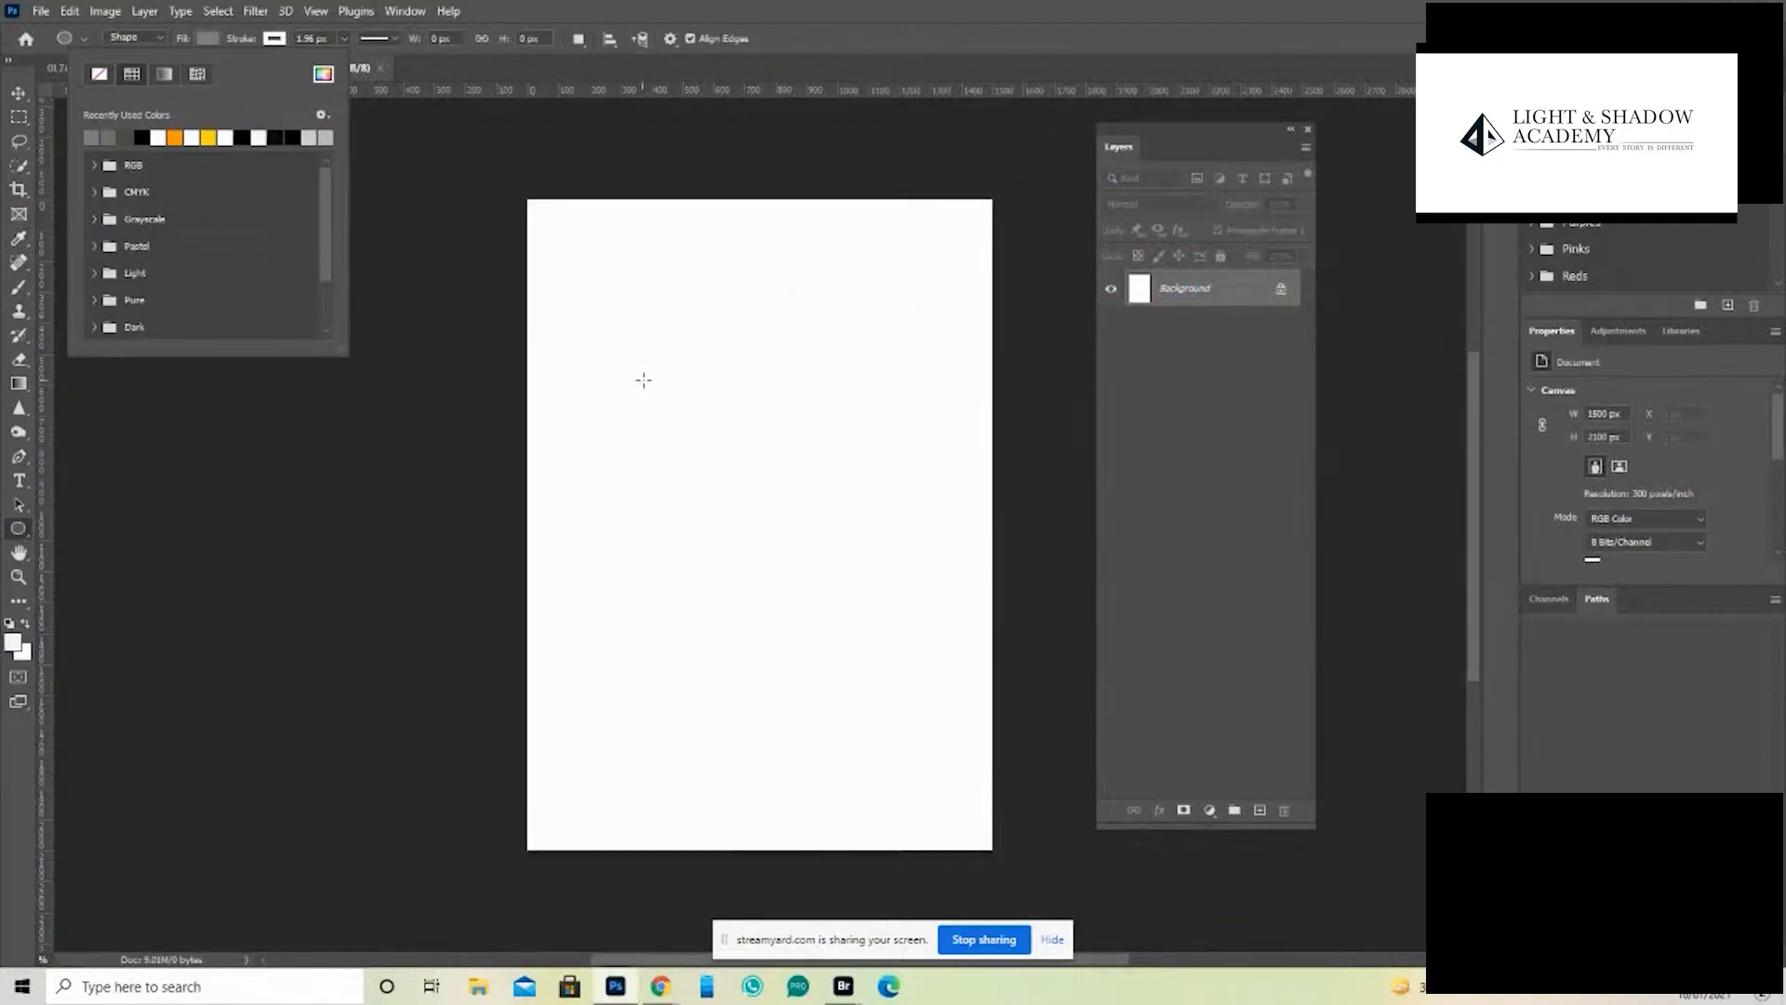
left_click_drag(642, 380, 959, 649)
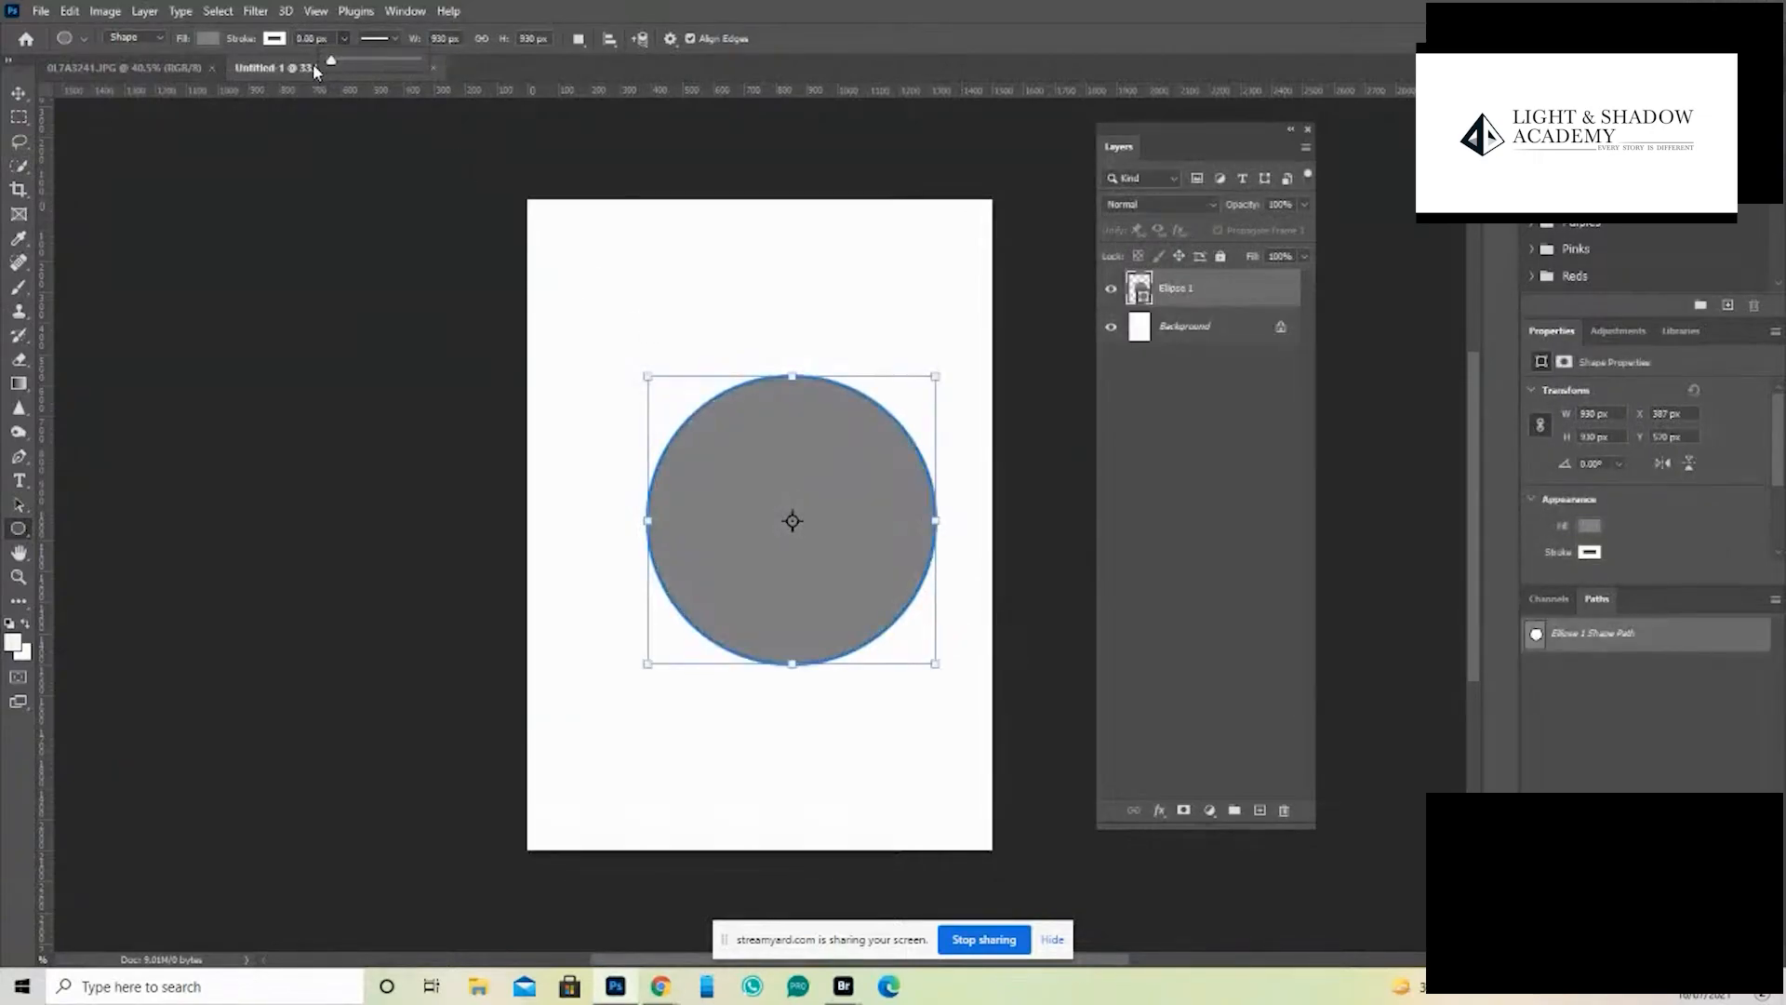
left_click(17, 93)
left_click_drag(757, 503, 738, 517)
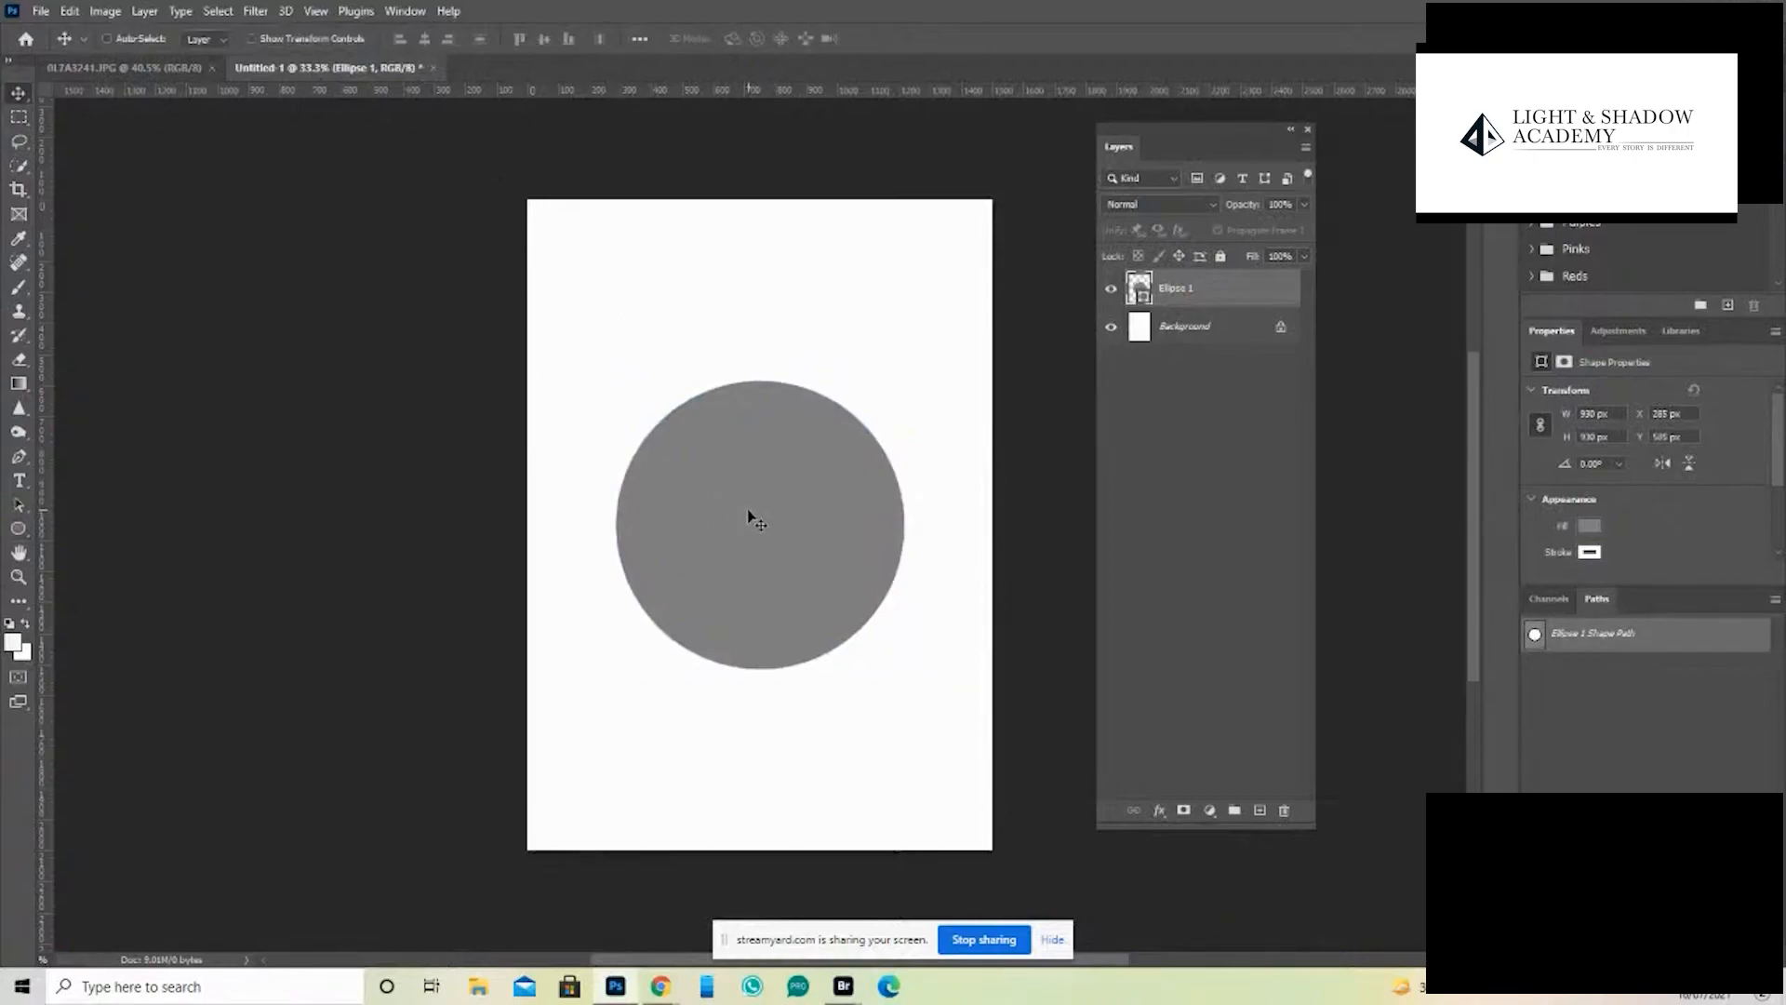
key("z")
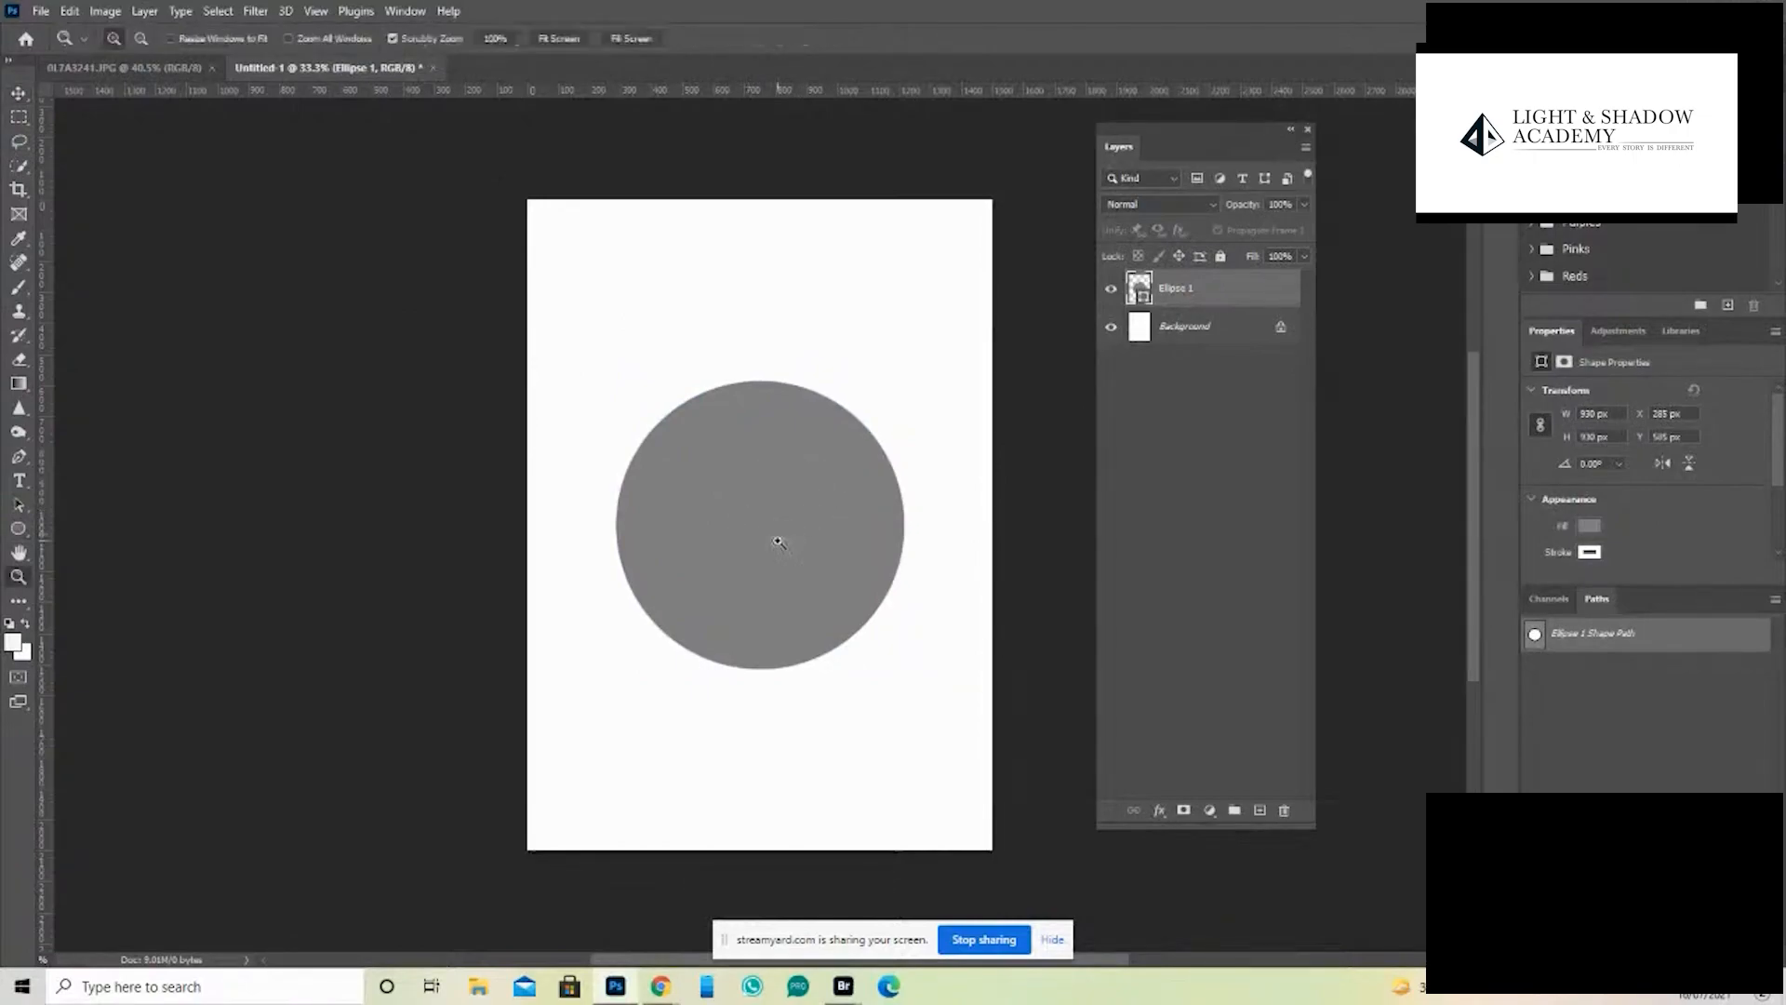
left_click(765, 568)
key("ctrl+minus")
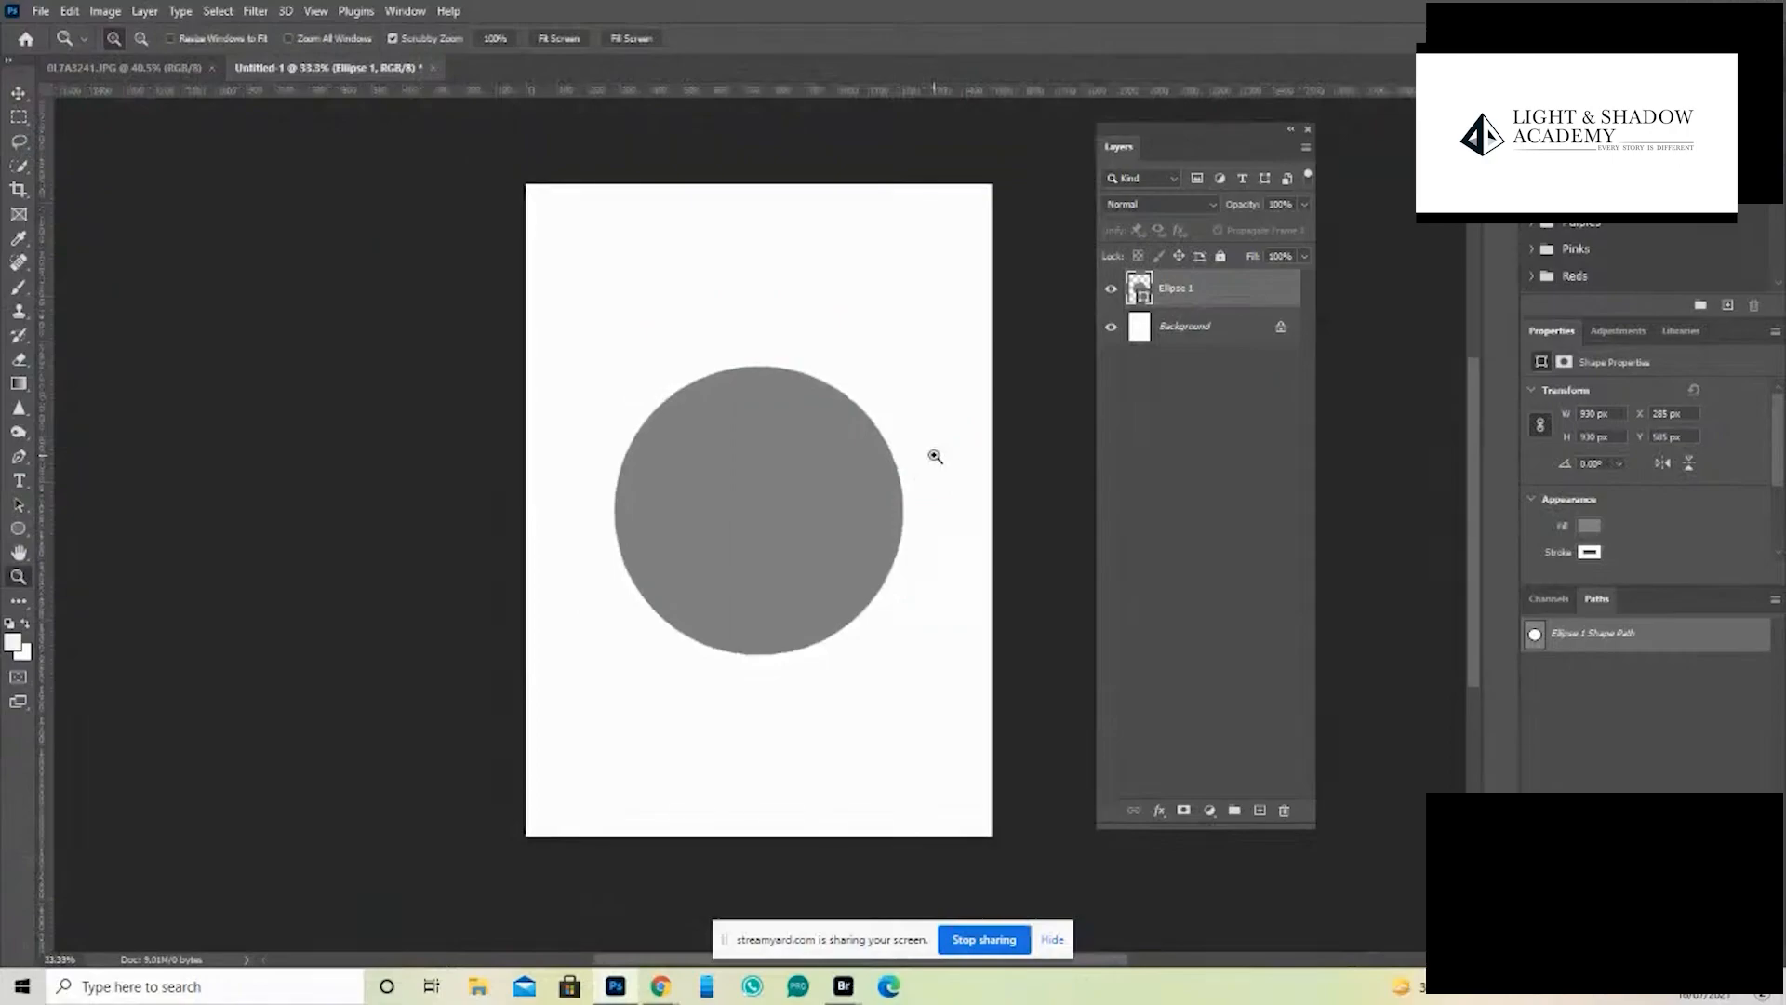
key("Tab")
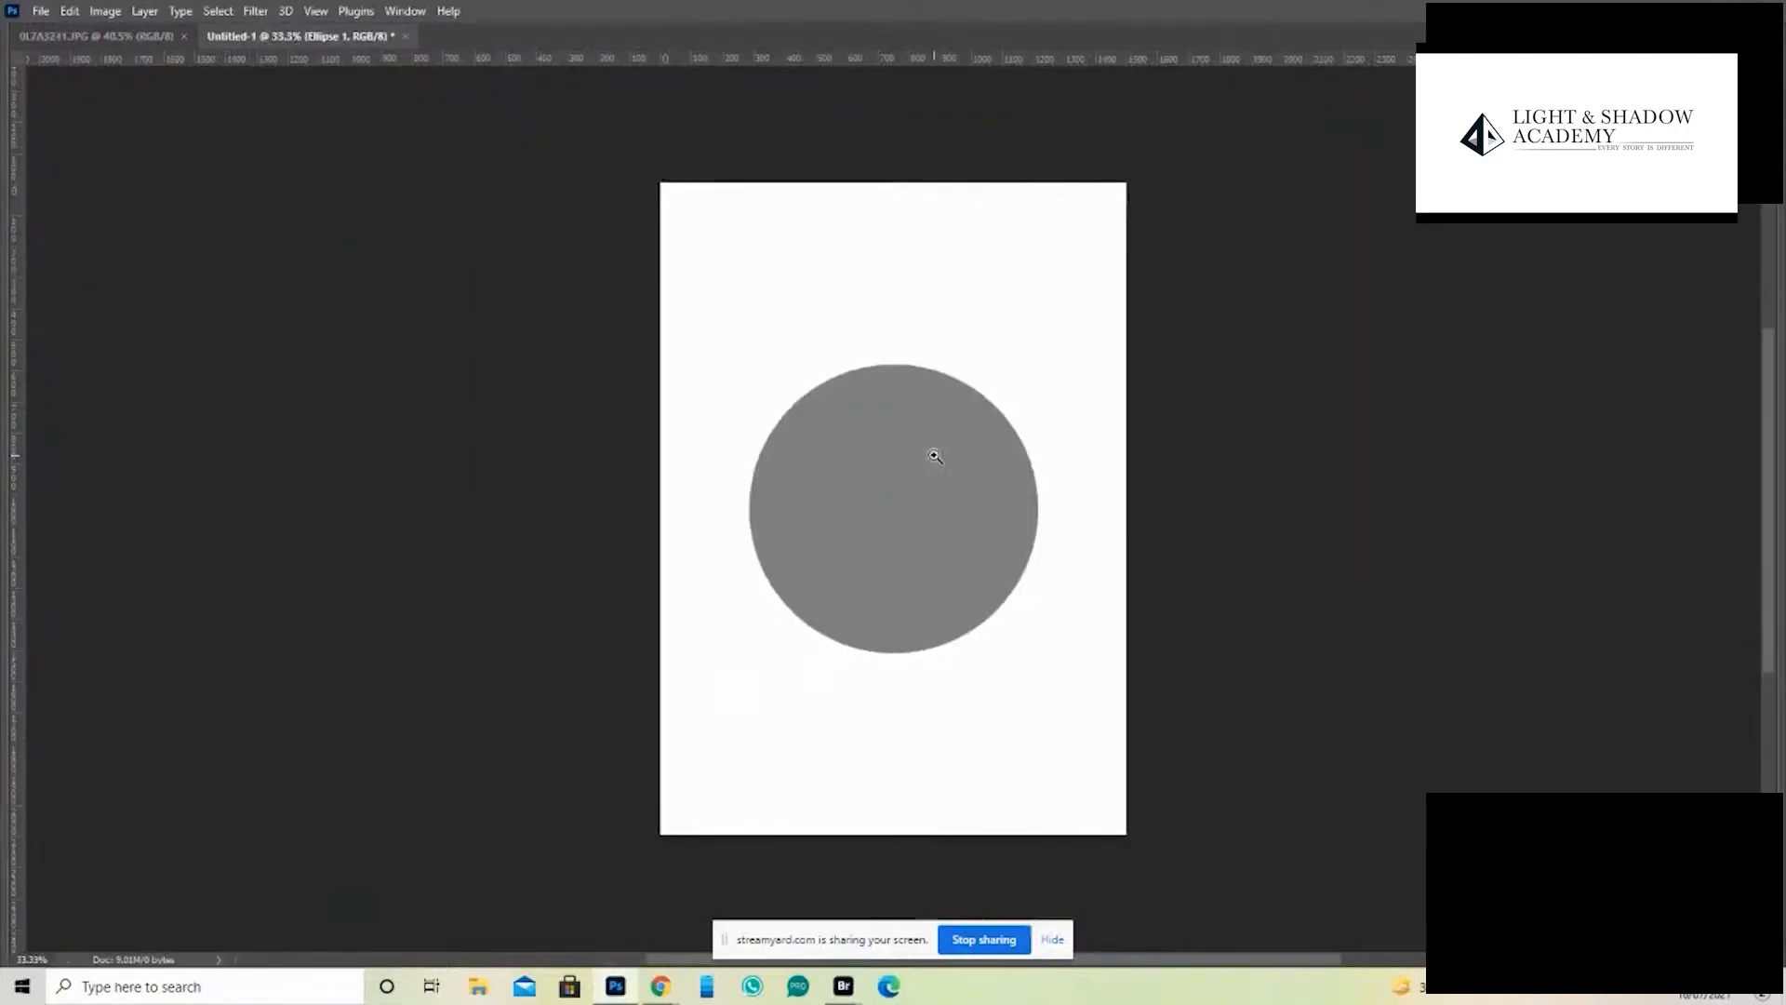
key("Tab")
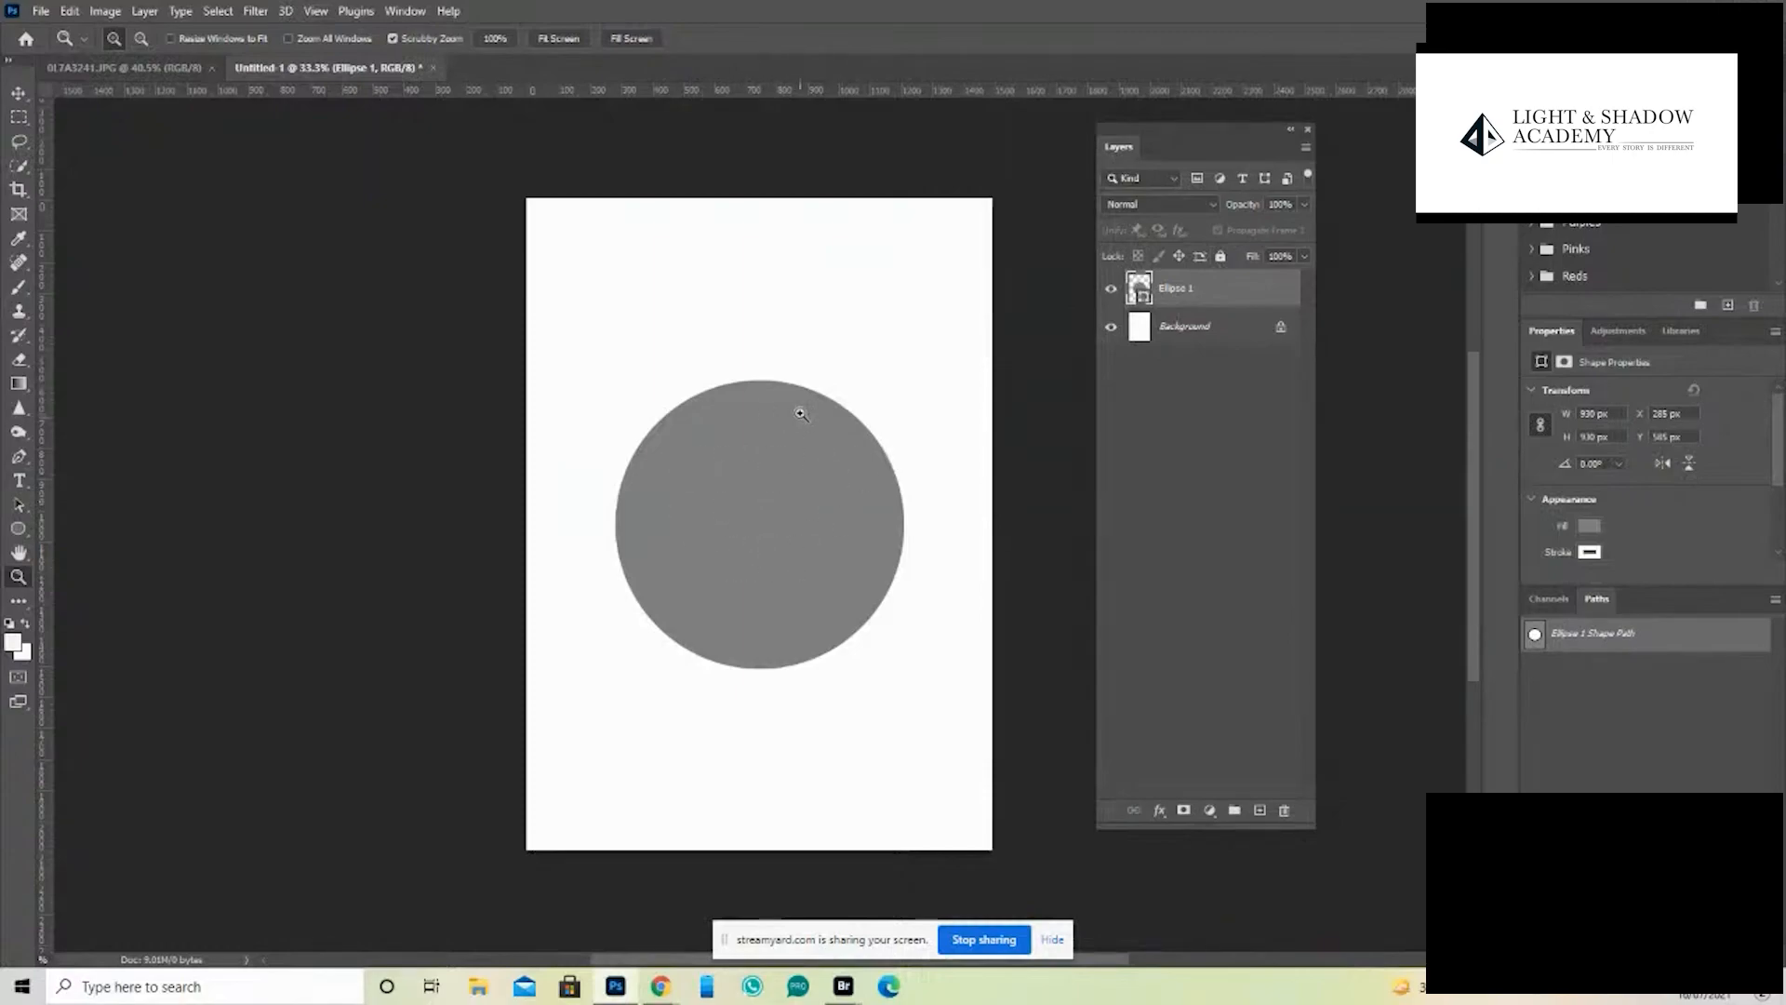
- Rasterize the circle's shape layer and add a blue gradient fill layer between it and the Background
key("b")
left_click(789, 566)
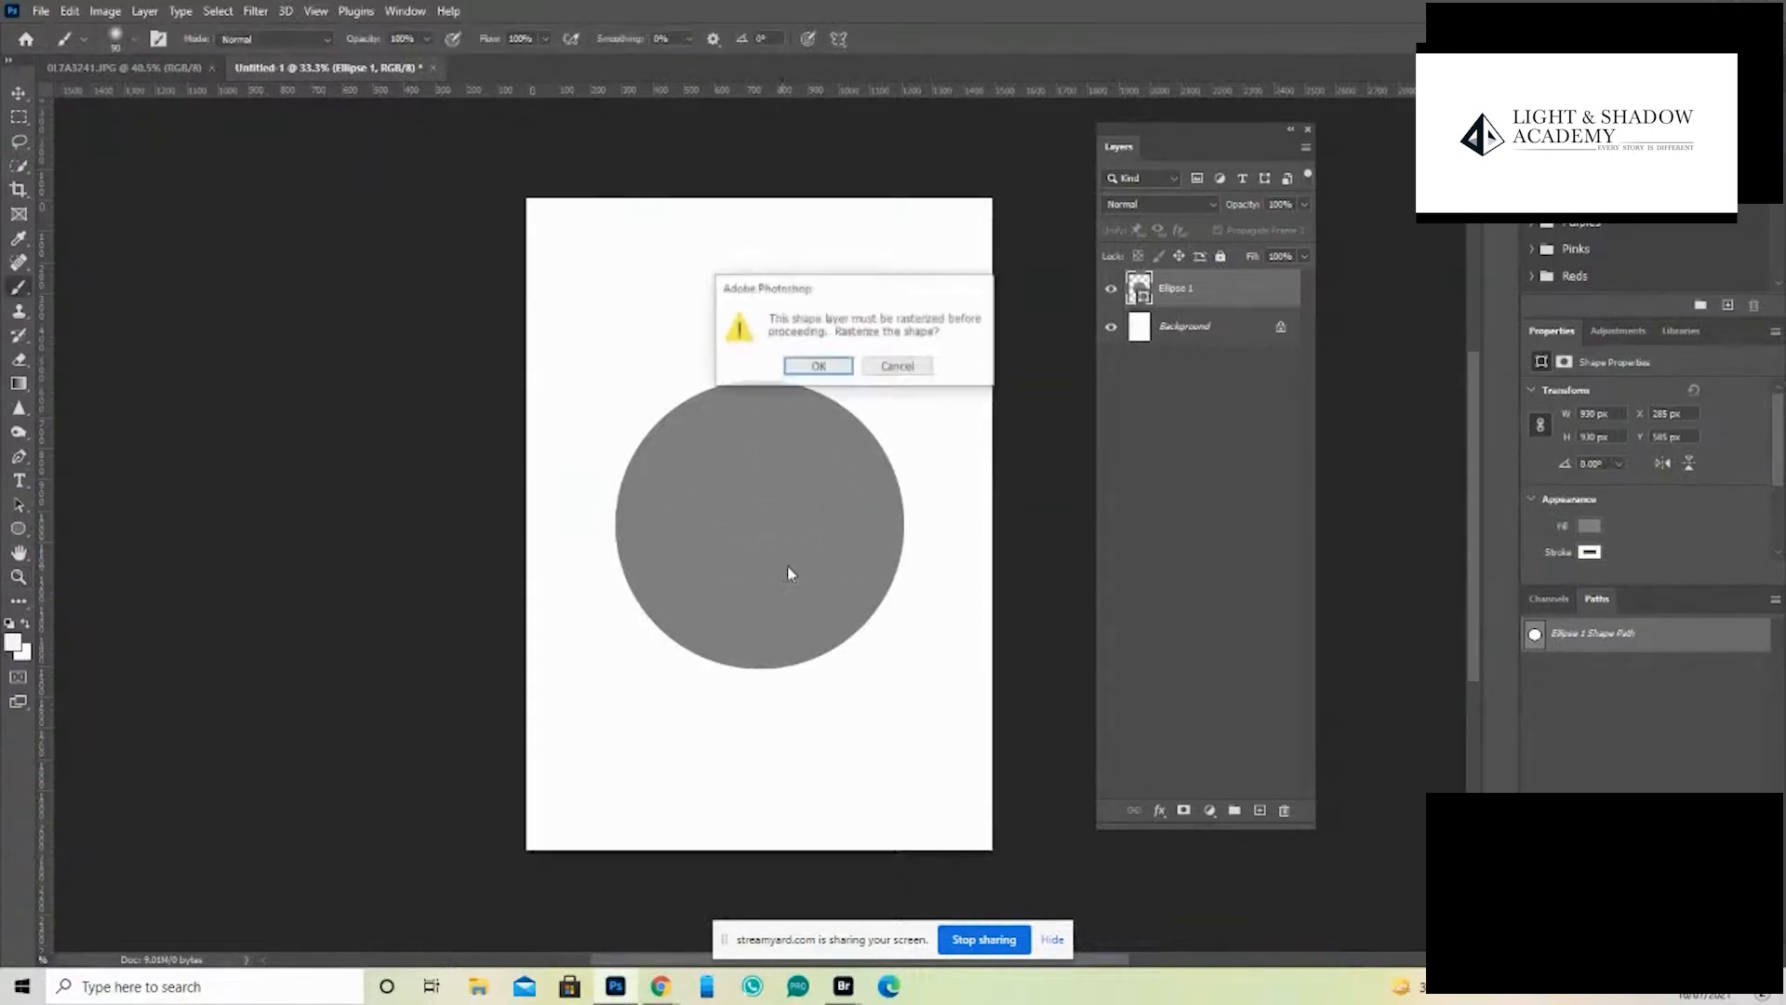
left_click(843, 373)
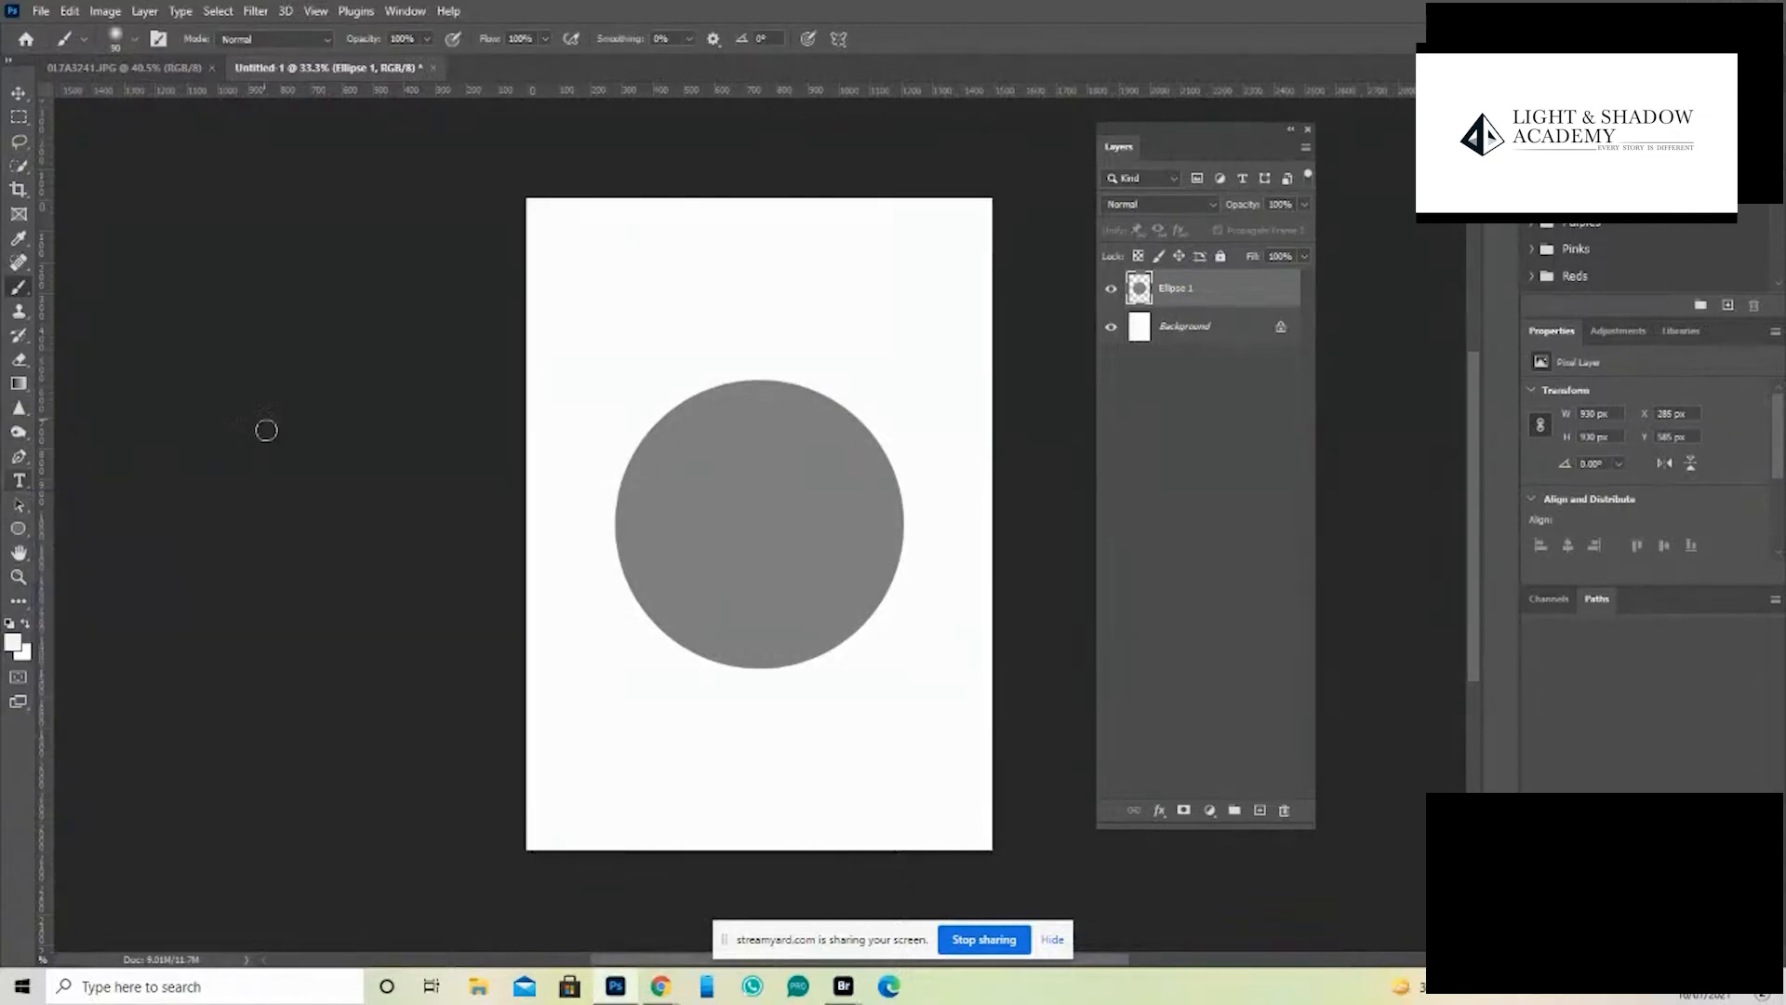
left_click_drag(18, 432, 97, 429)
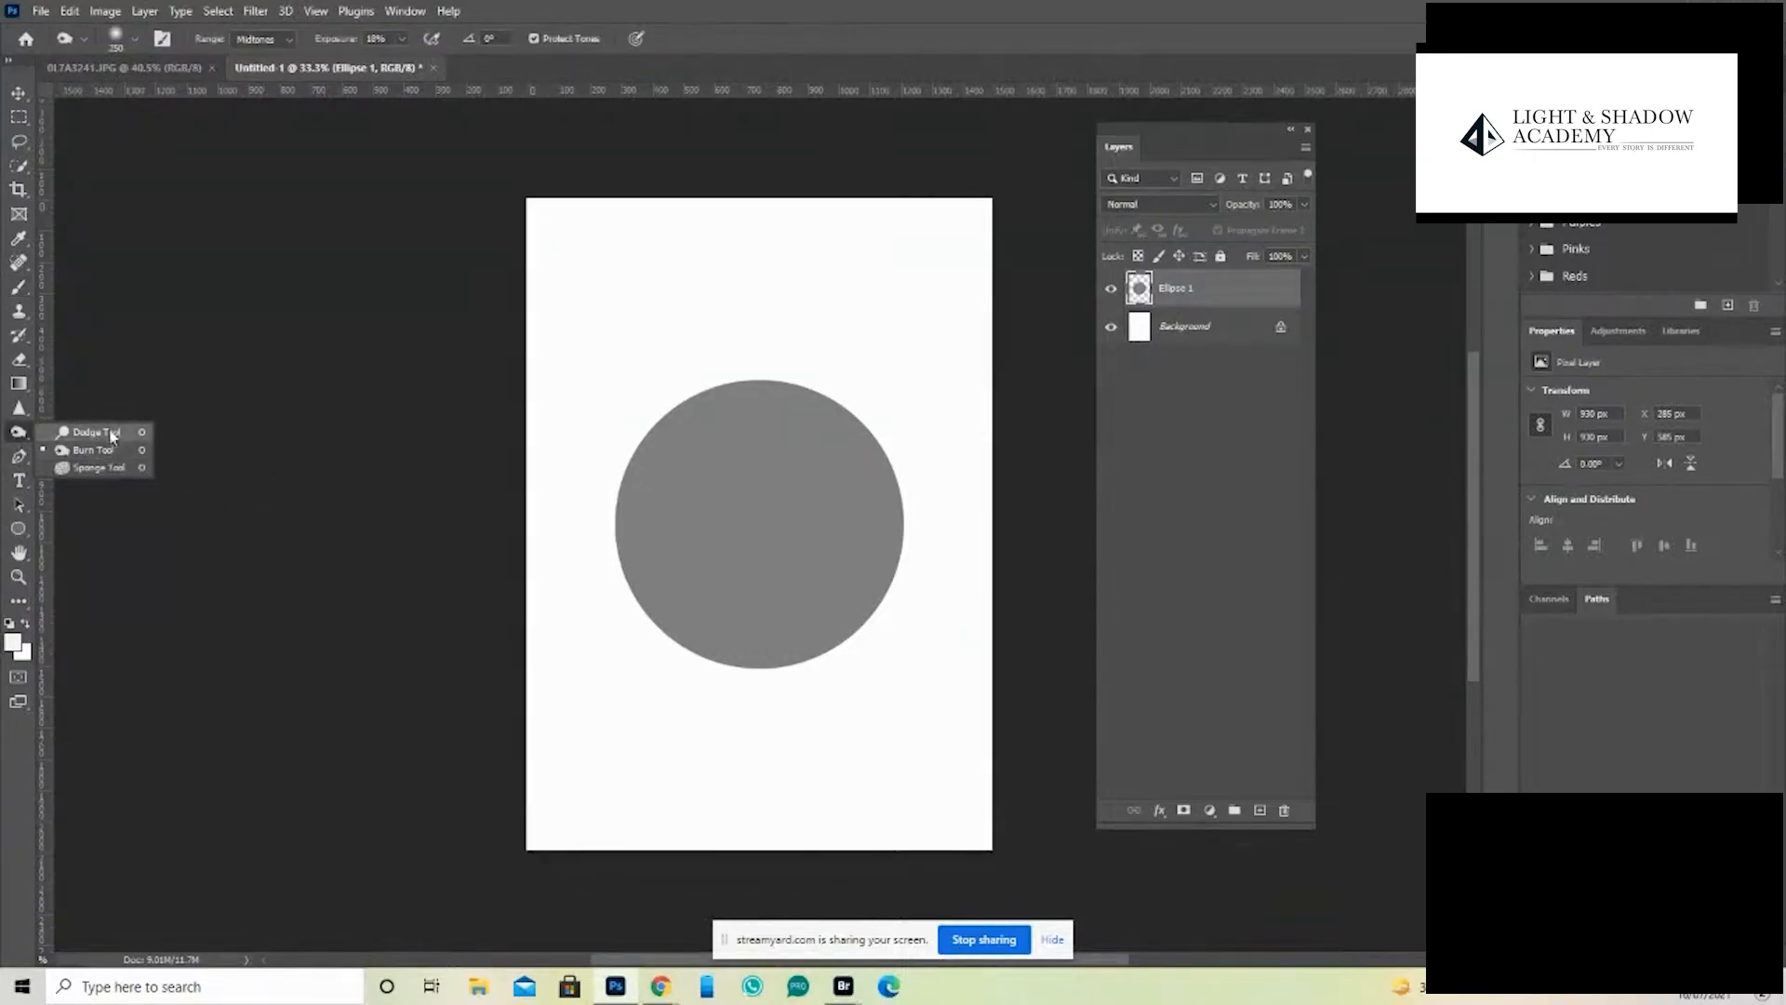
left_click(111, 432)
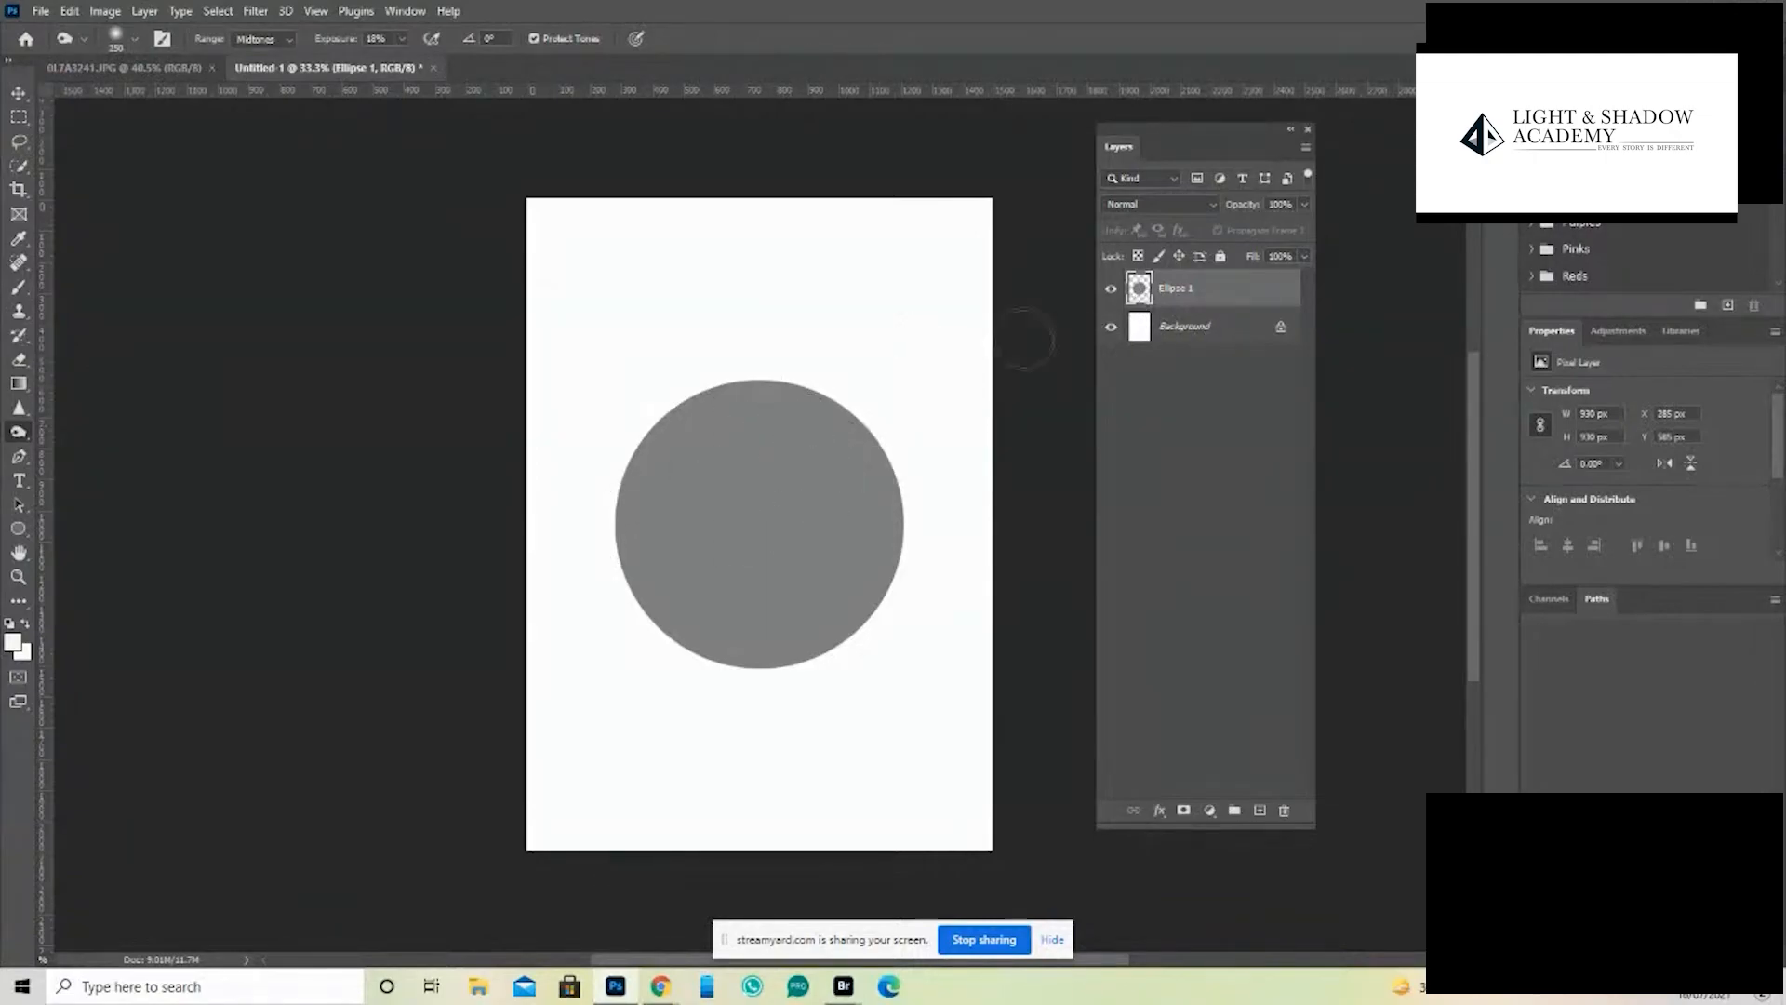
left_click(1178, 333)
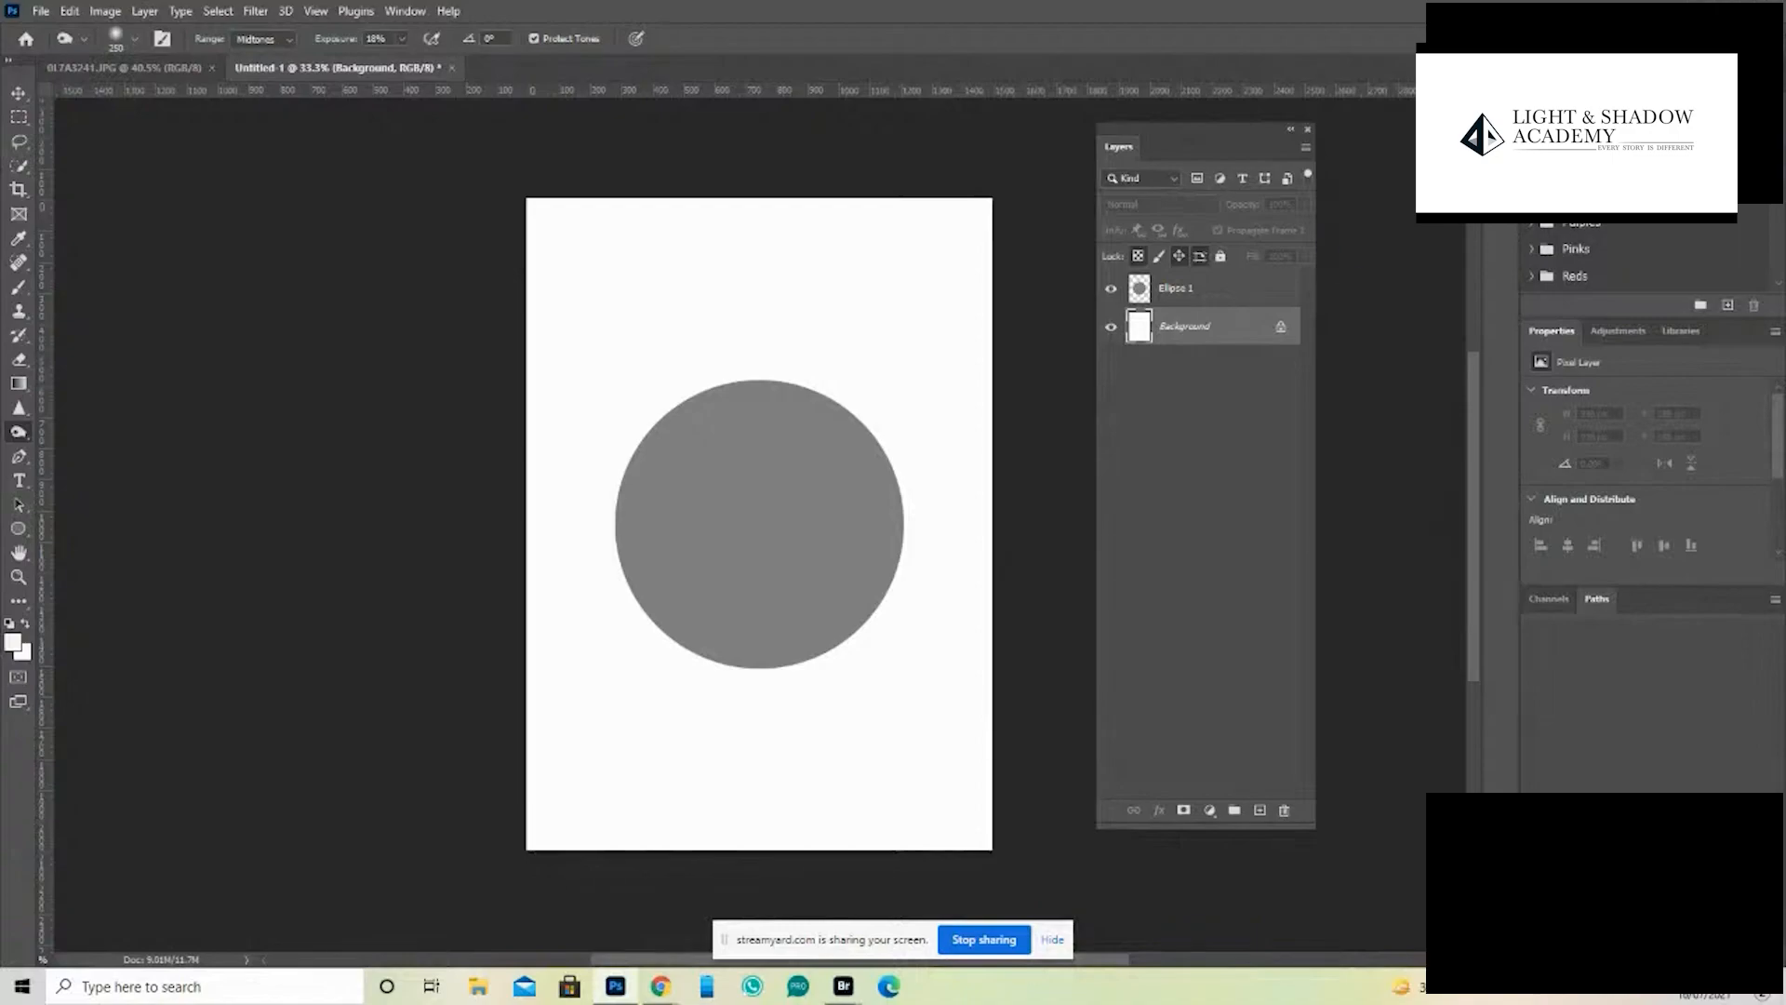
left_click_drag(1582, 194, 941, 441)
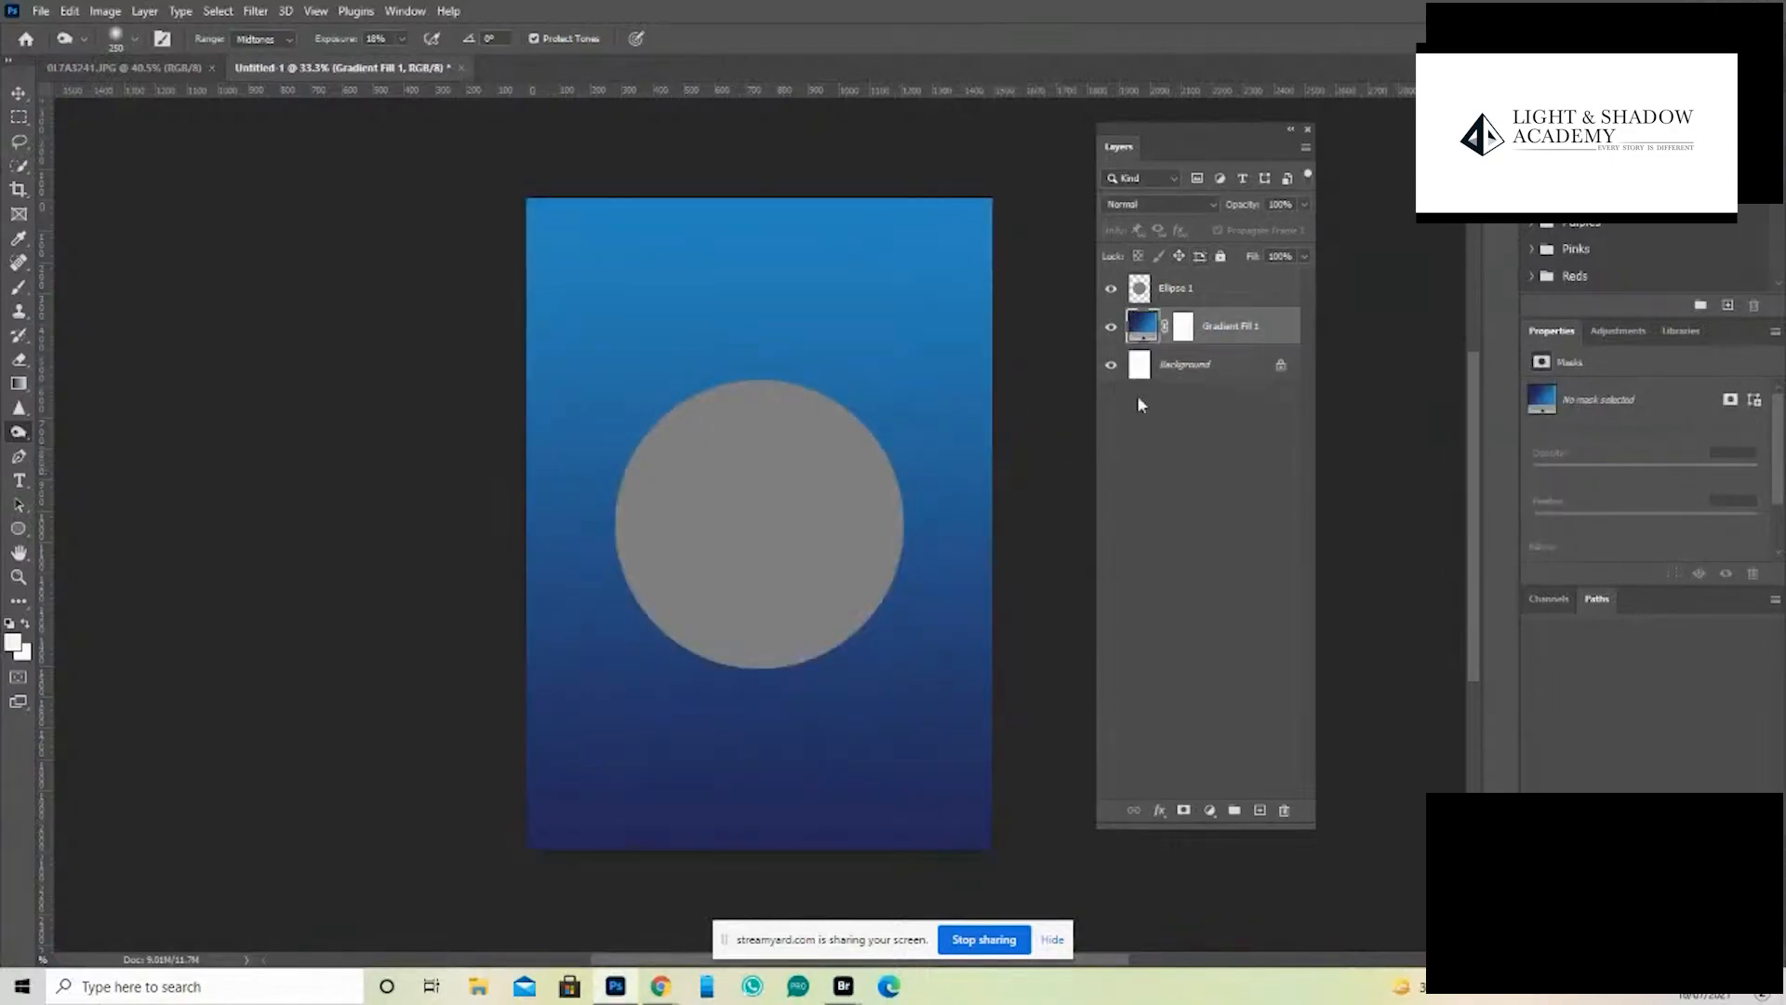
- Load the circle's outline as a selection and paint a soft highlight on its upper middle with the Dodge tool, midtones at 21% exposure
left_click(1137, 302)
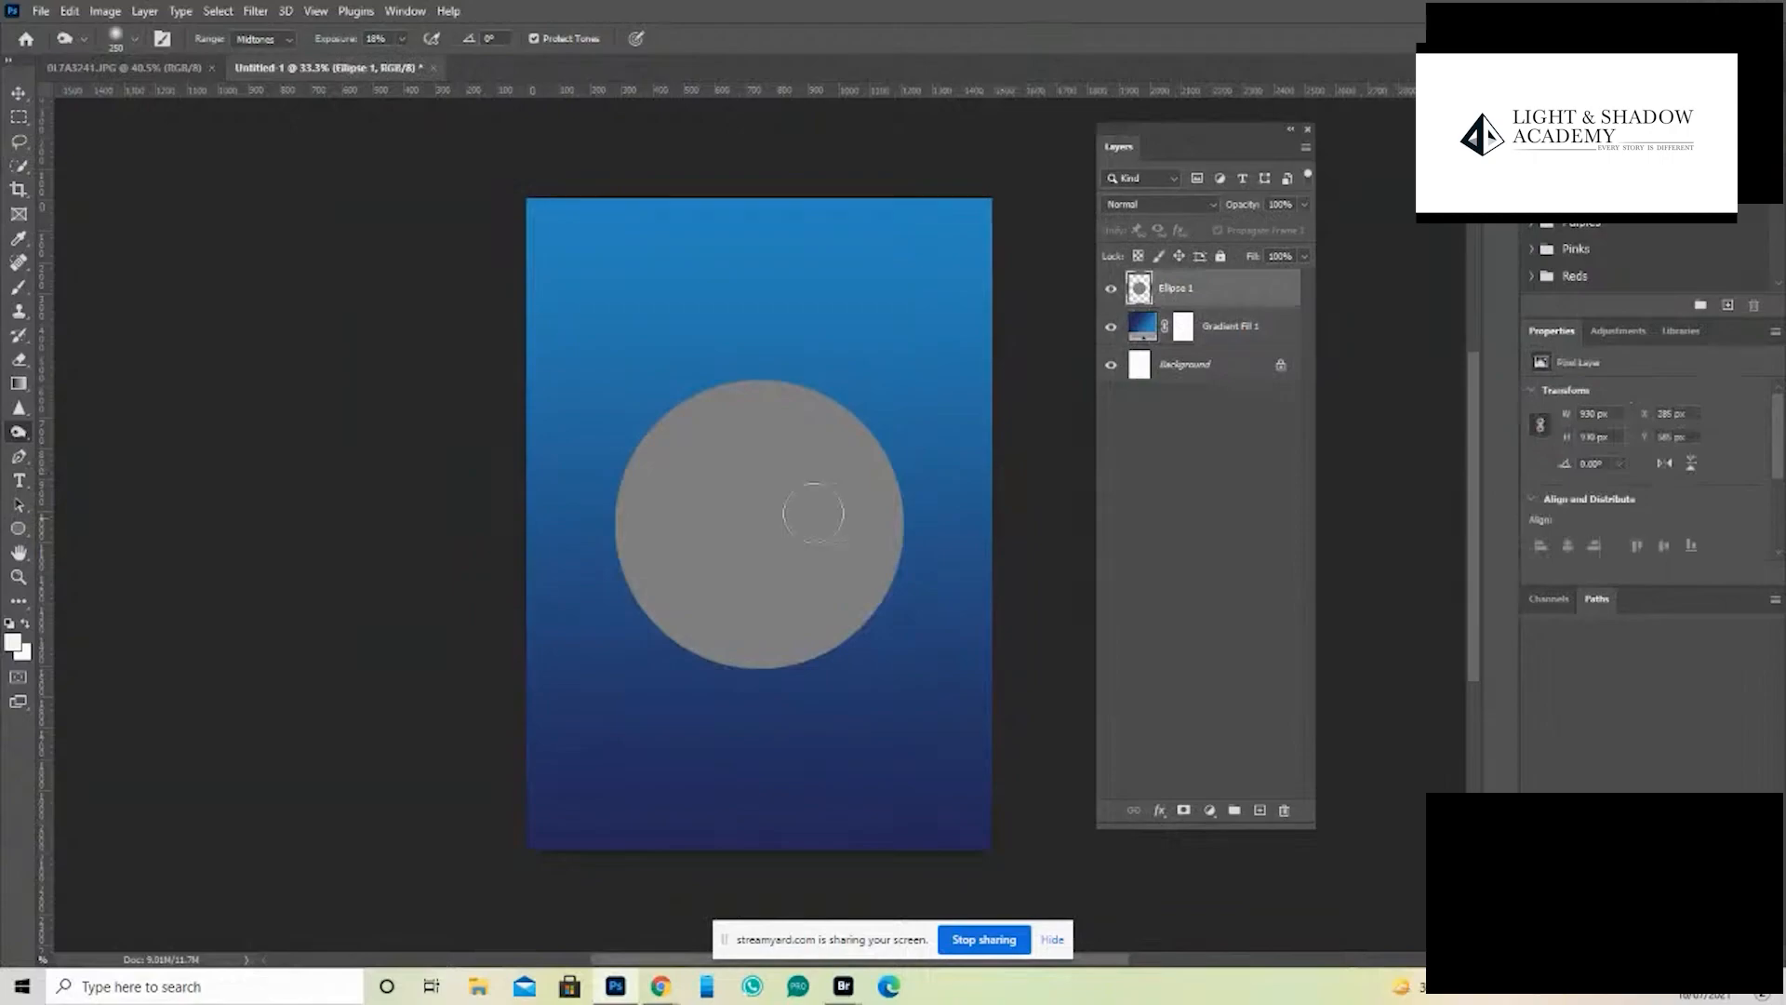
left_click(1139, 294, "ctrl")
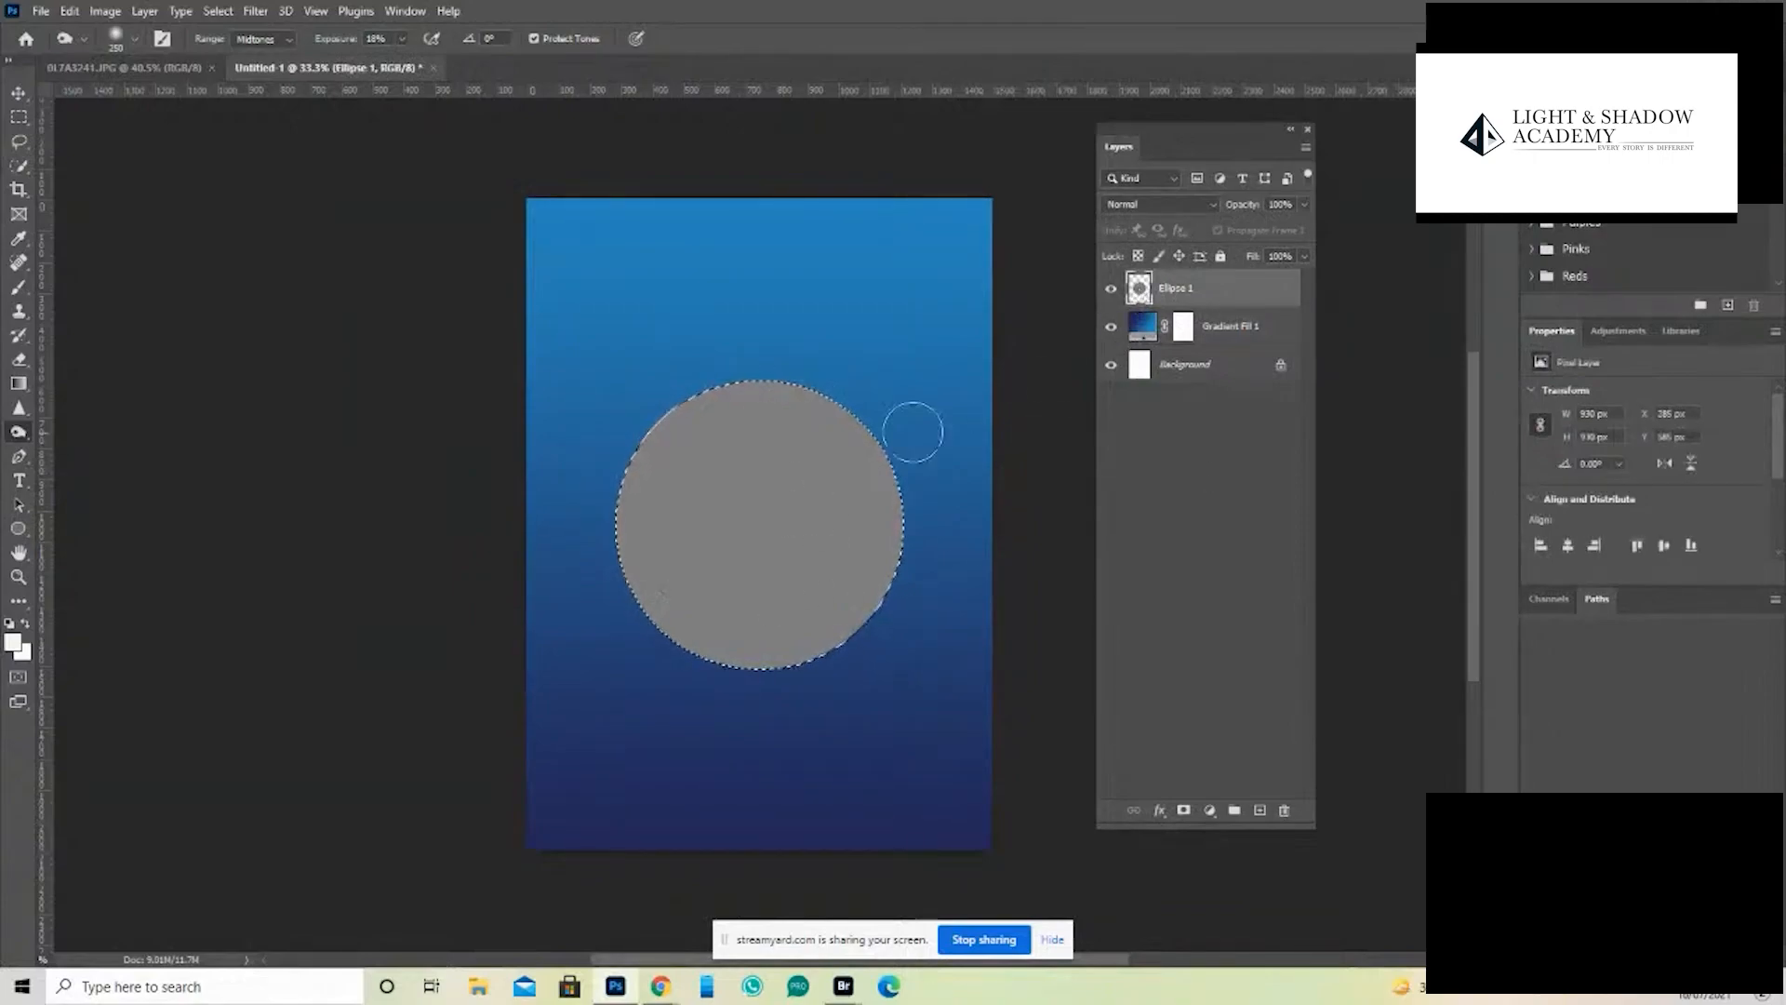
right_click(18, 433)
left_click(84, 450)
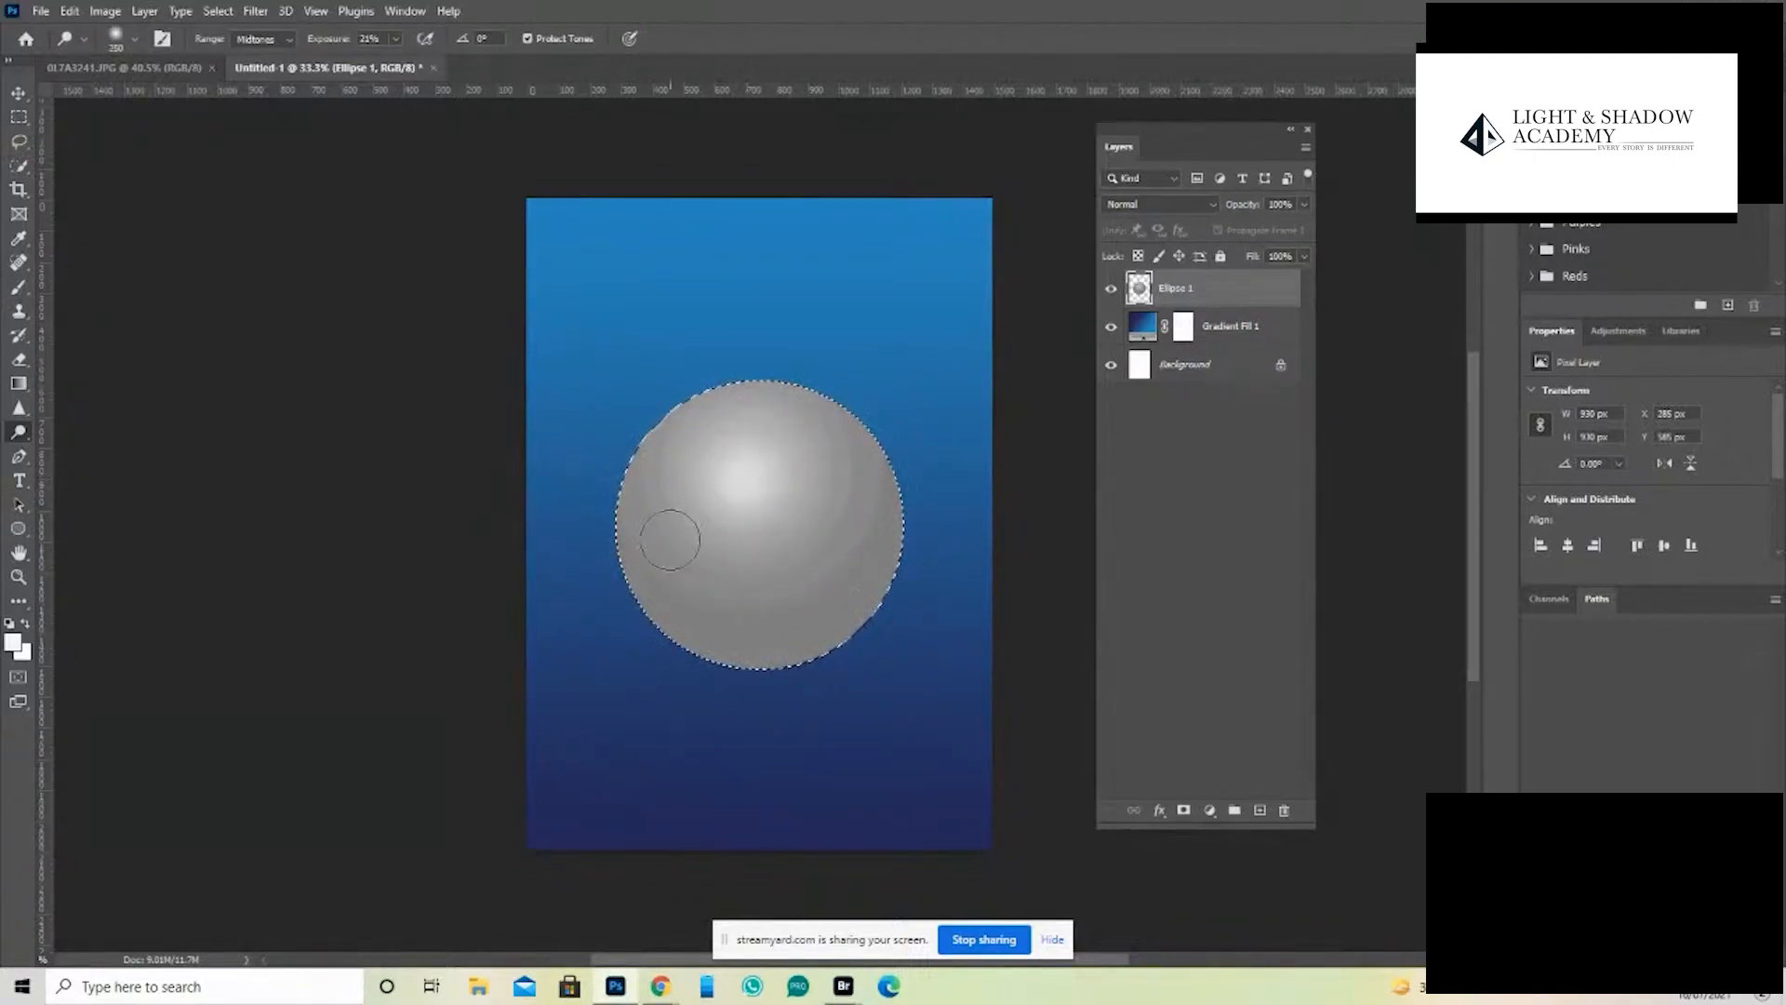
- Shade the circle's edges and lower part with the Burn tool using a 700 px brush, raising the exposure to 40%
right_click(18, 431)
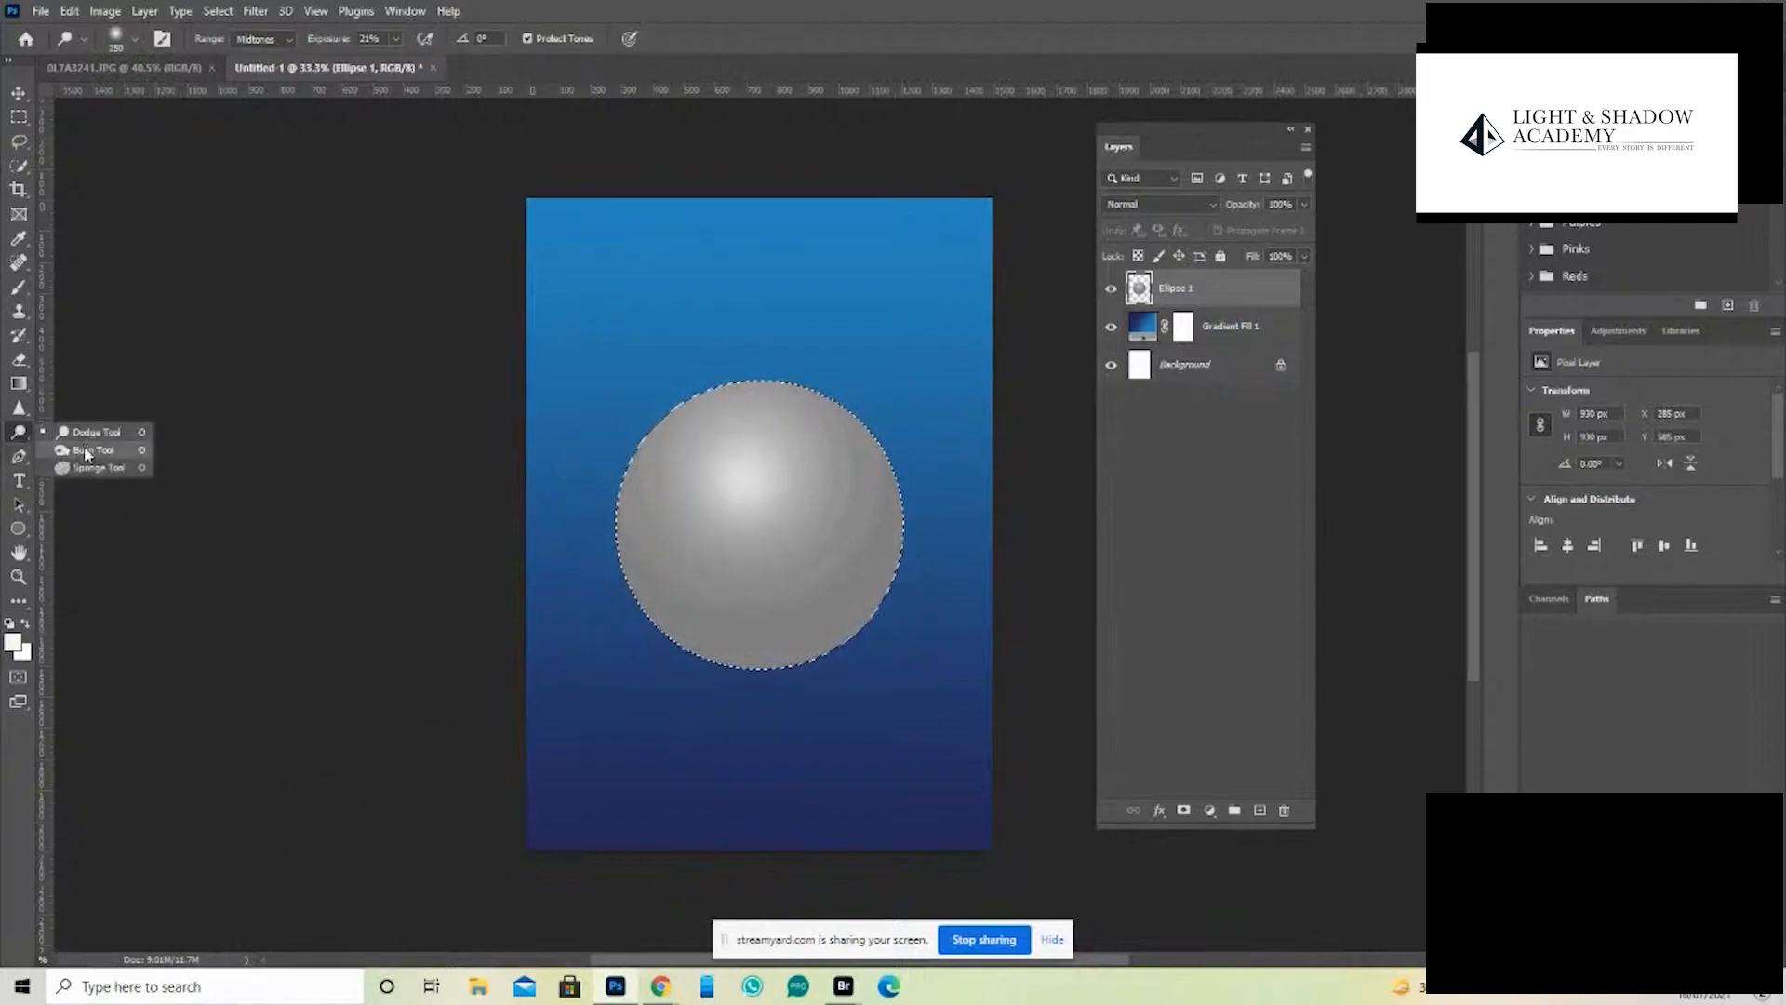
left_click(91, 452)
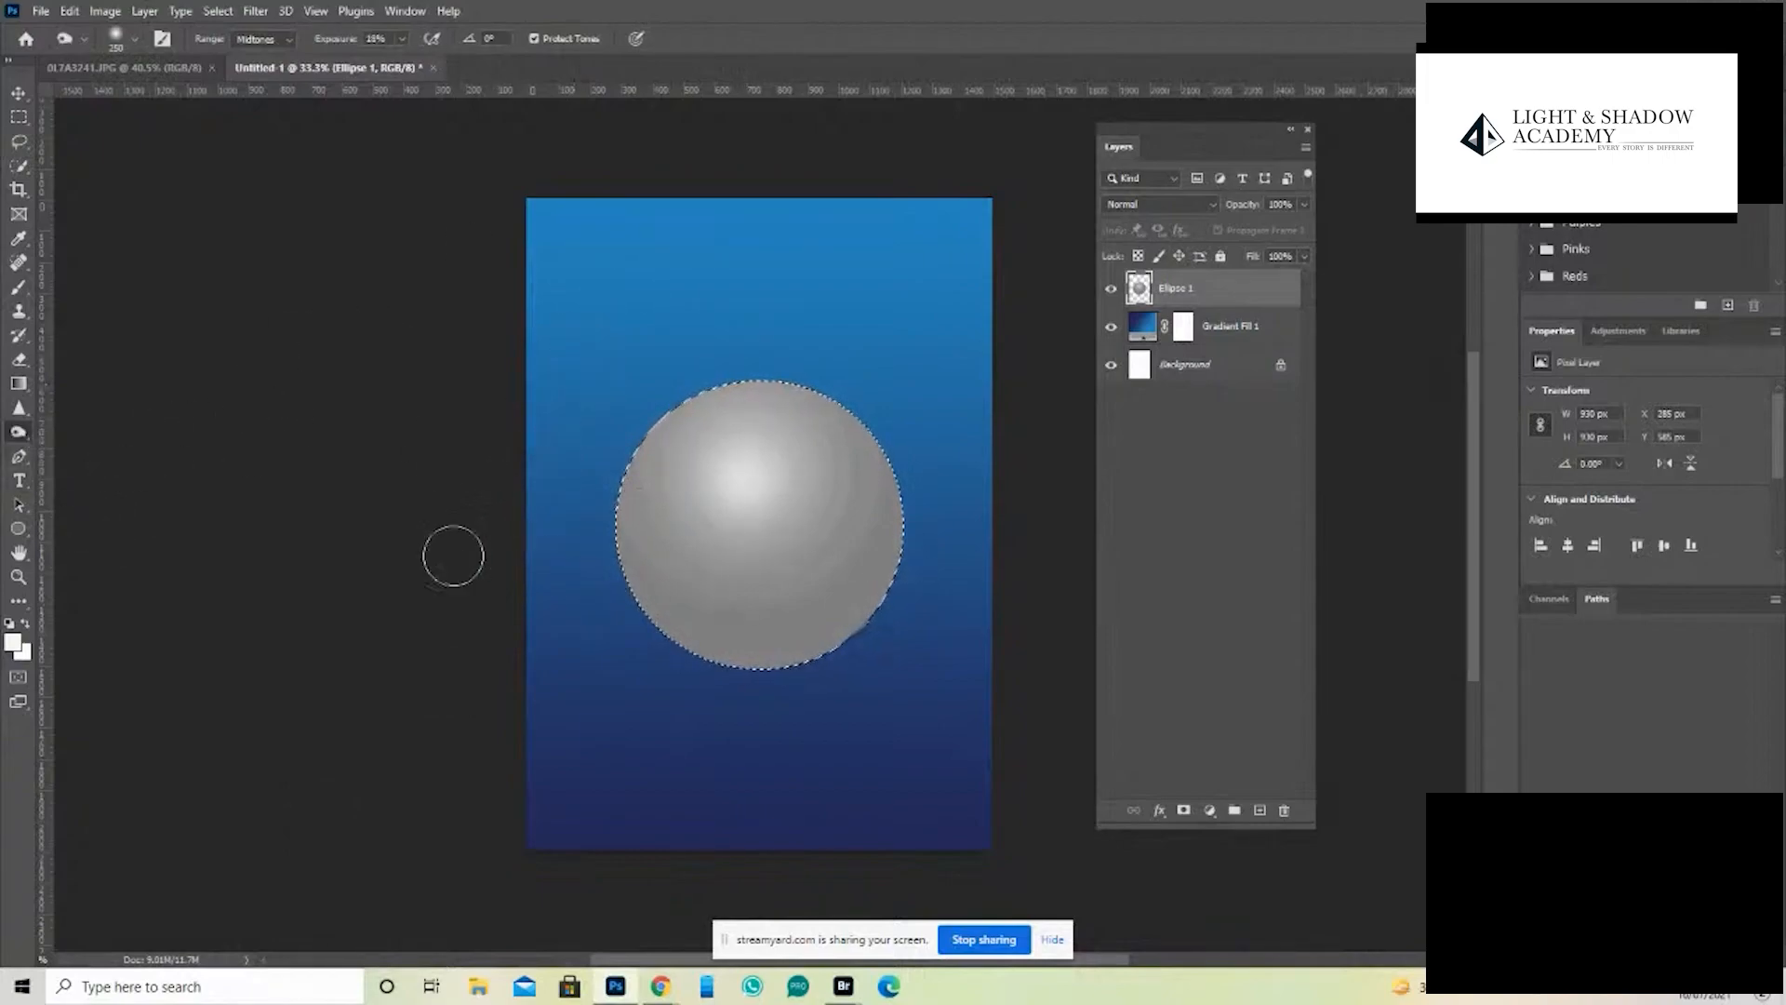
key("bracketright")
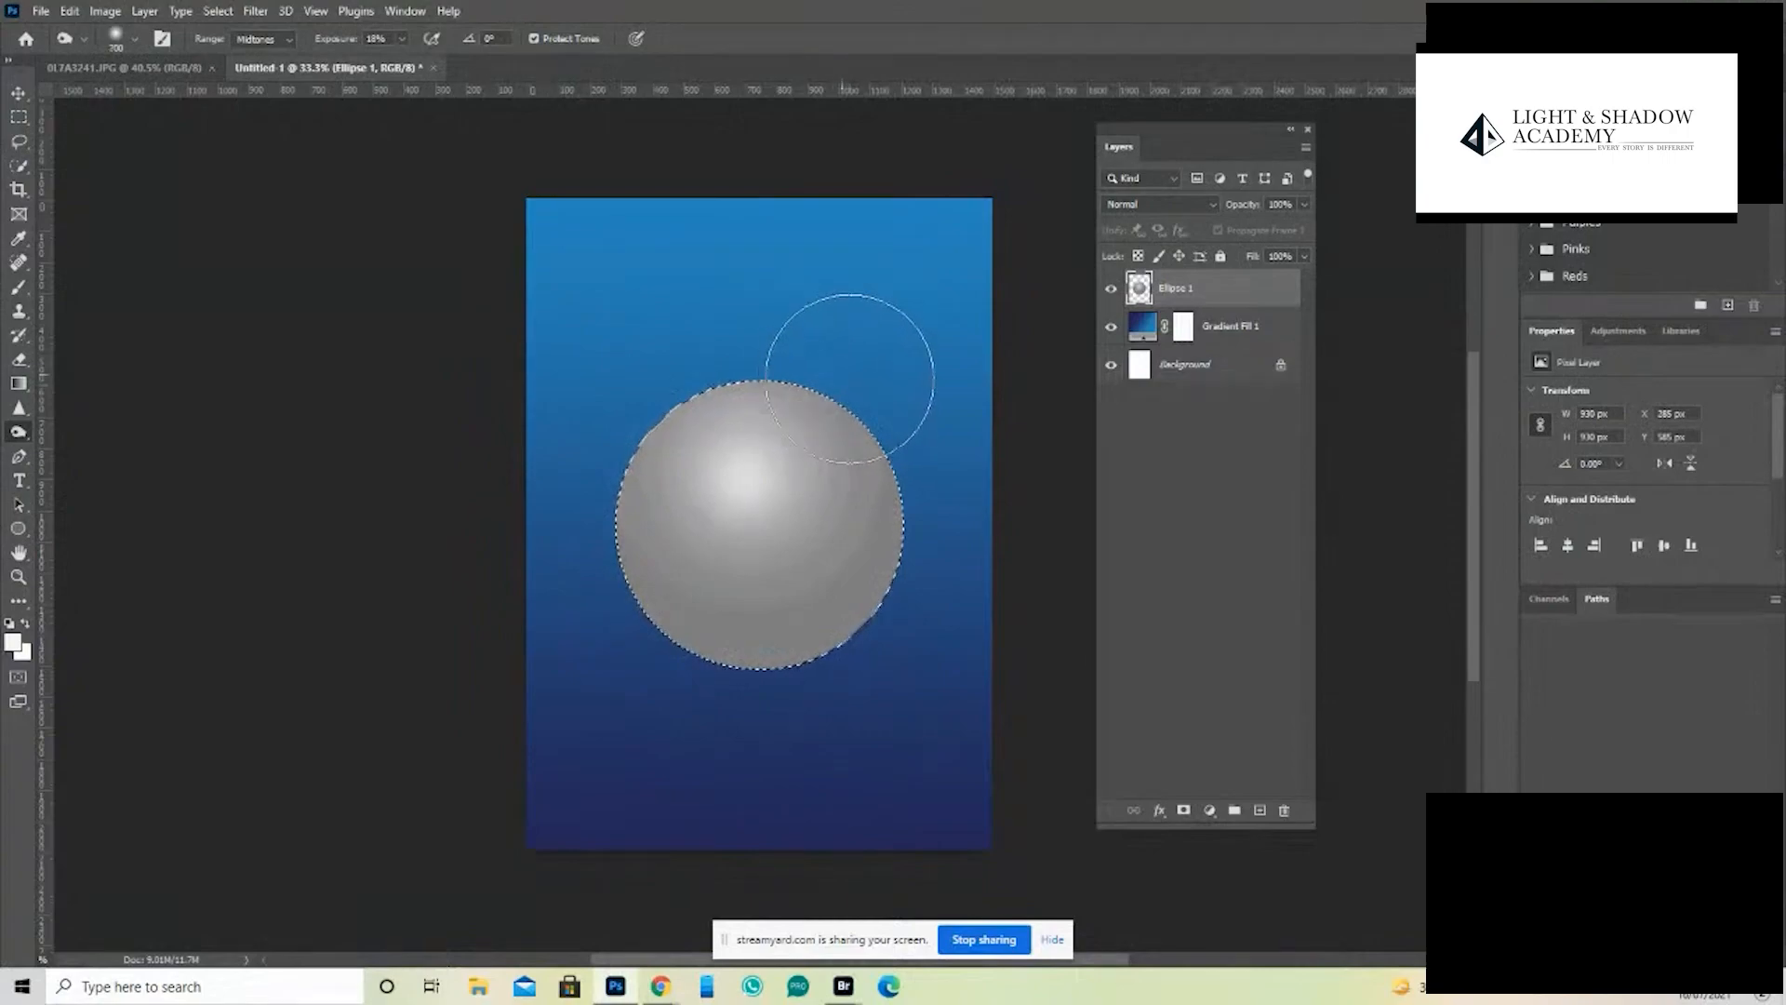
mouse_move(849, 378)
left_mouse_down()
mouse_move(898, 521)
mouse_move(863, 643)
mouse_move(722, 677)
mouse_move(665, 620)
mouse_move(775, 683)
mouse_move(880, 675)
mouse_move(841, 699)
mouse_move(884, 610)
mouse_move(707, 683)
mouse_move(870, 646)
mouse_move(644, 632)
mouse_move(777, 706)
mouse_move(933, 517)
mouse_move(902, 453)
mouse_move(916, 500)
left_mouse_up()
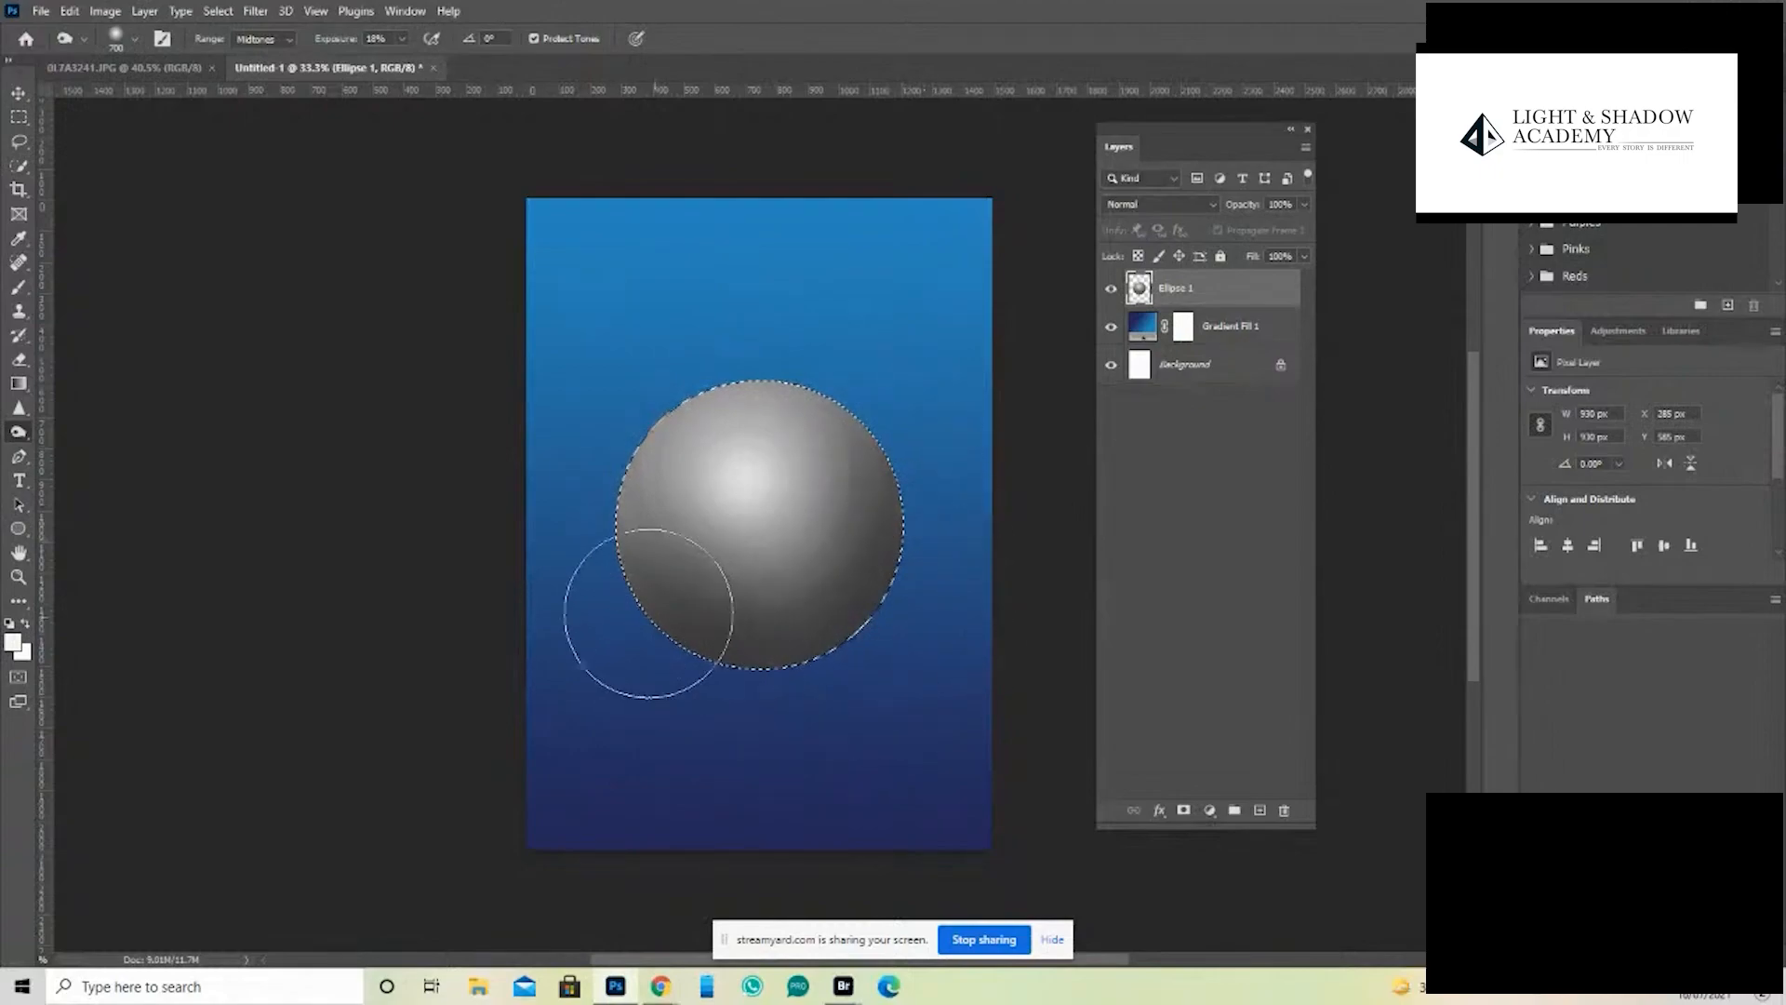
left_click_drag(401, 38, 430, 65)
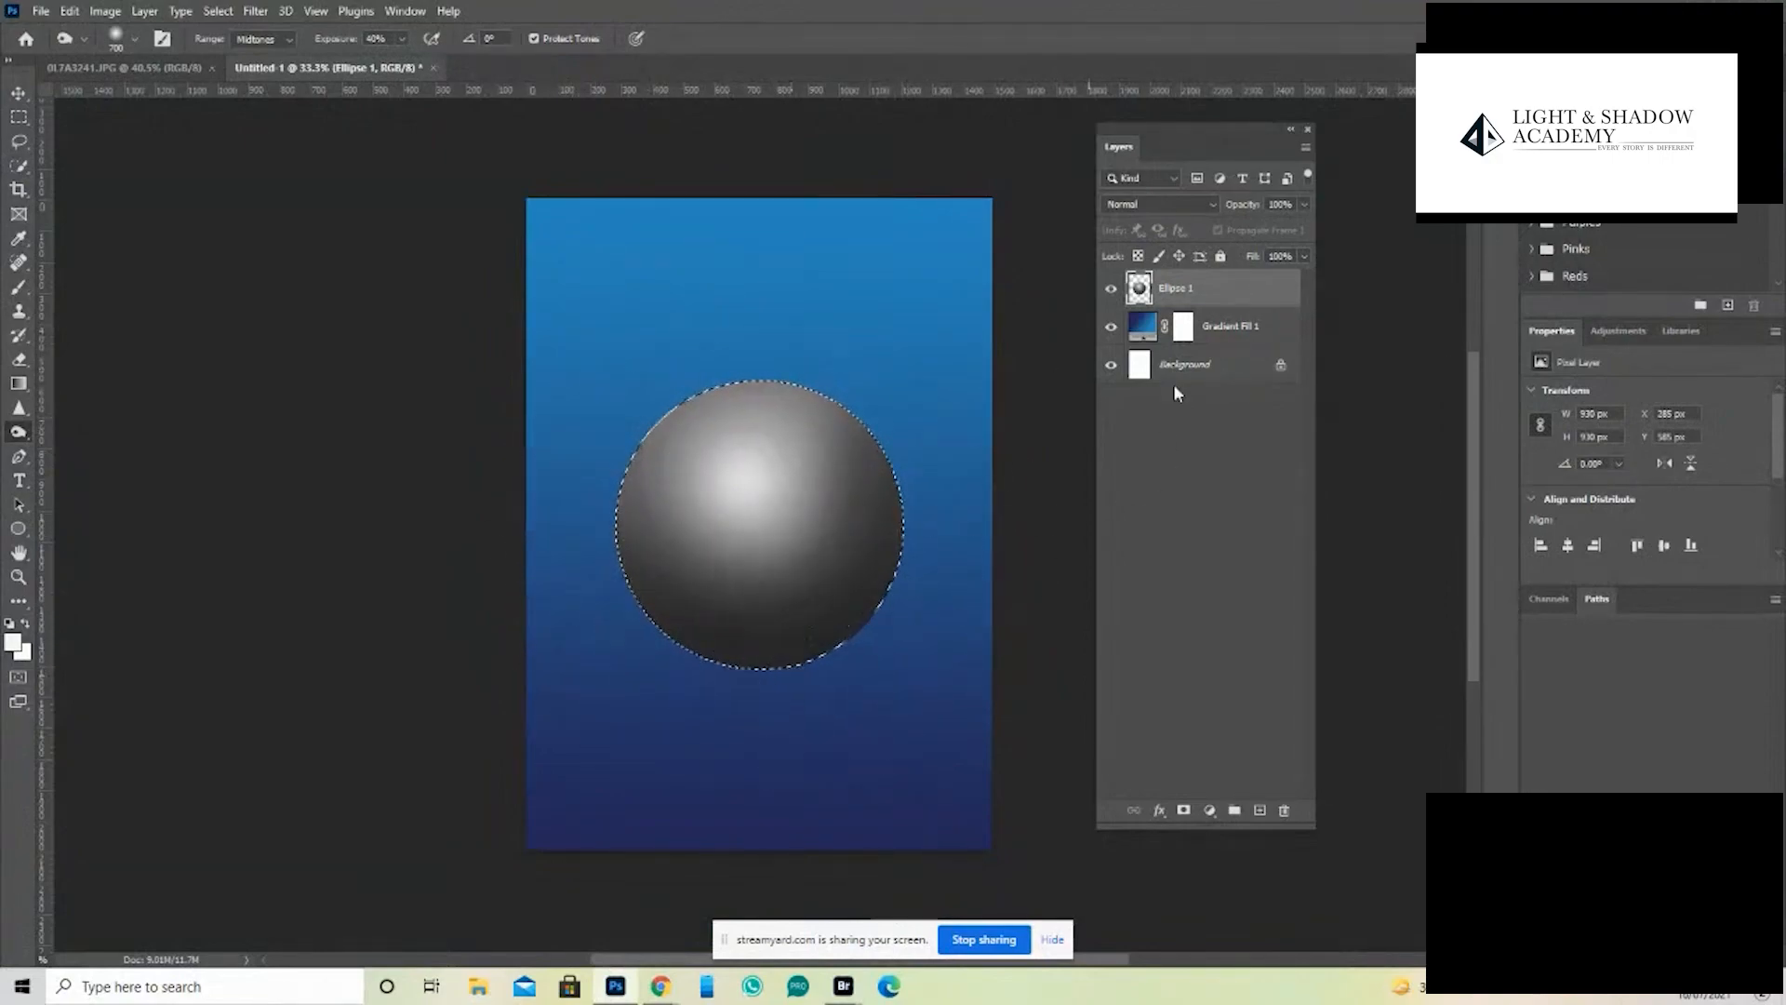
- Brighten the sphere's highlight once more with the Dodge tool, return to the Burn tool and clear the selection
right_click(18, 431)
left_click(123, 432)
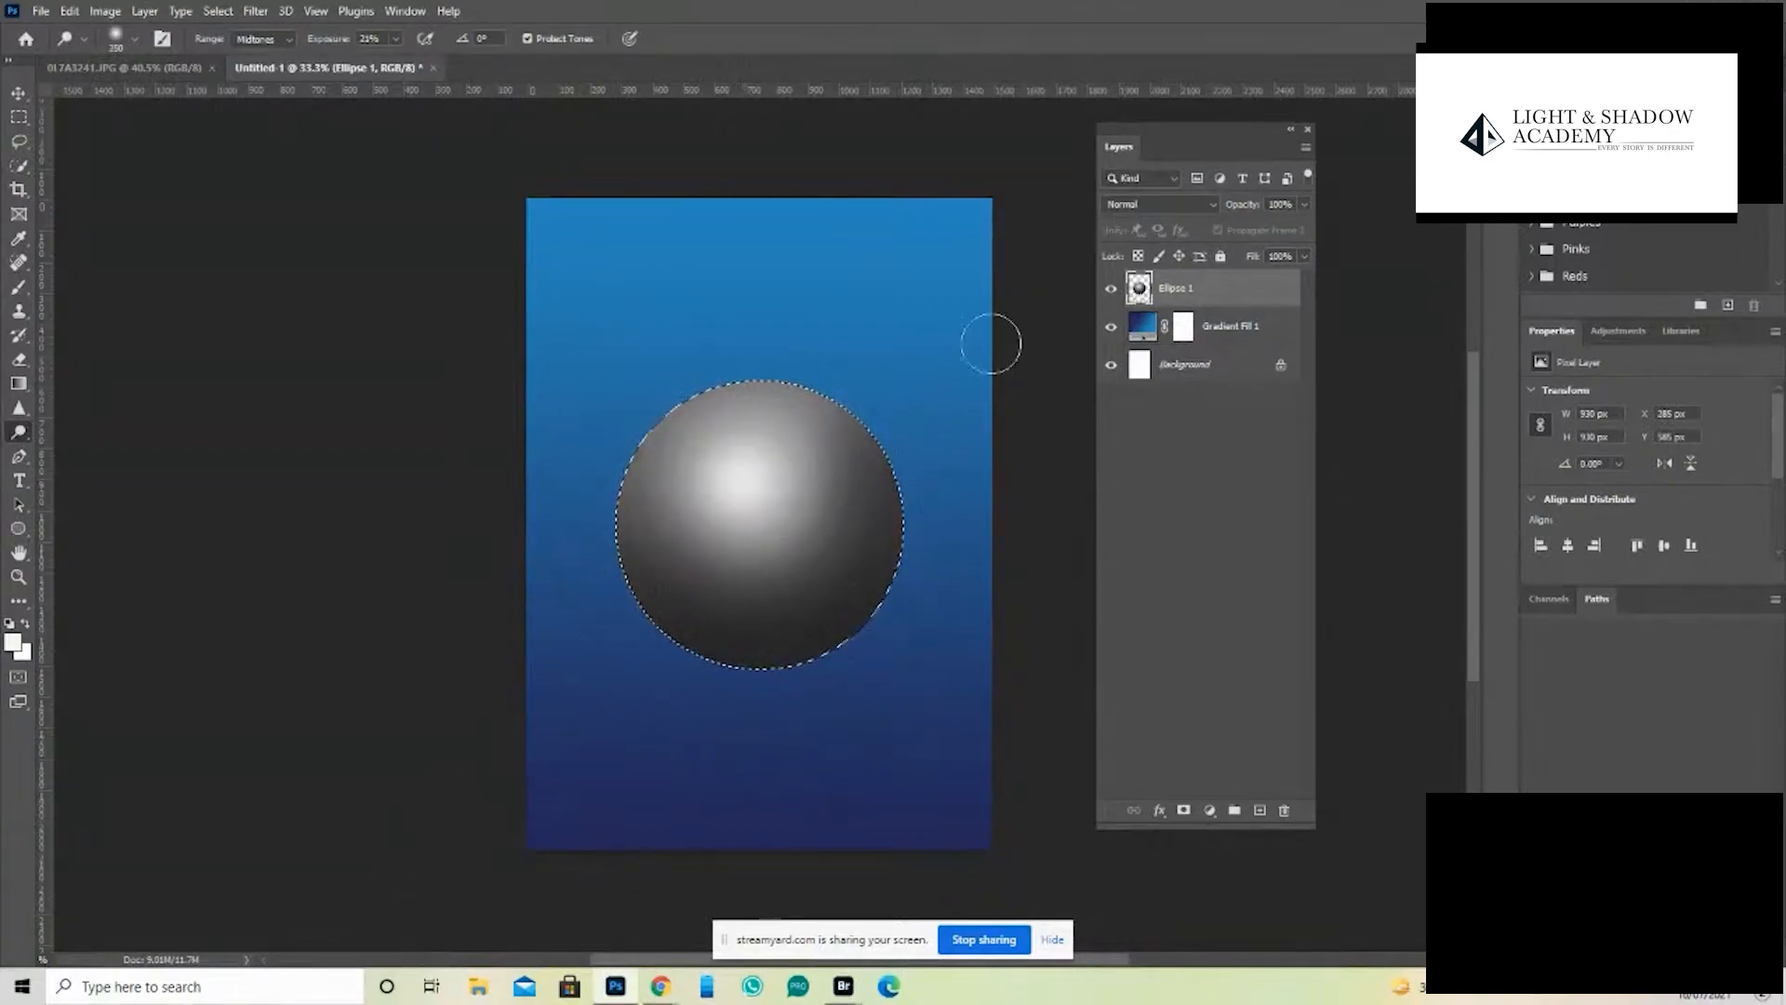
right_click(18, 431)
left_click(93, 450)
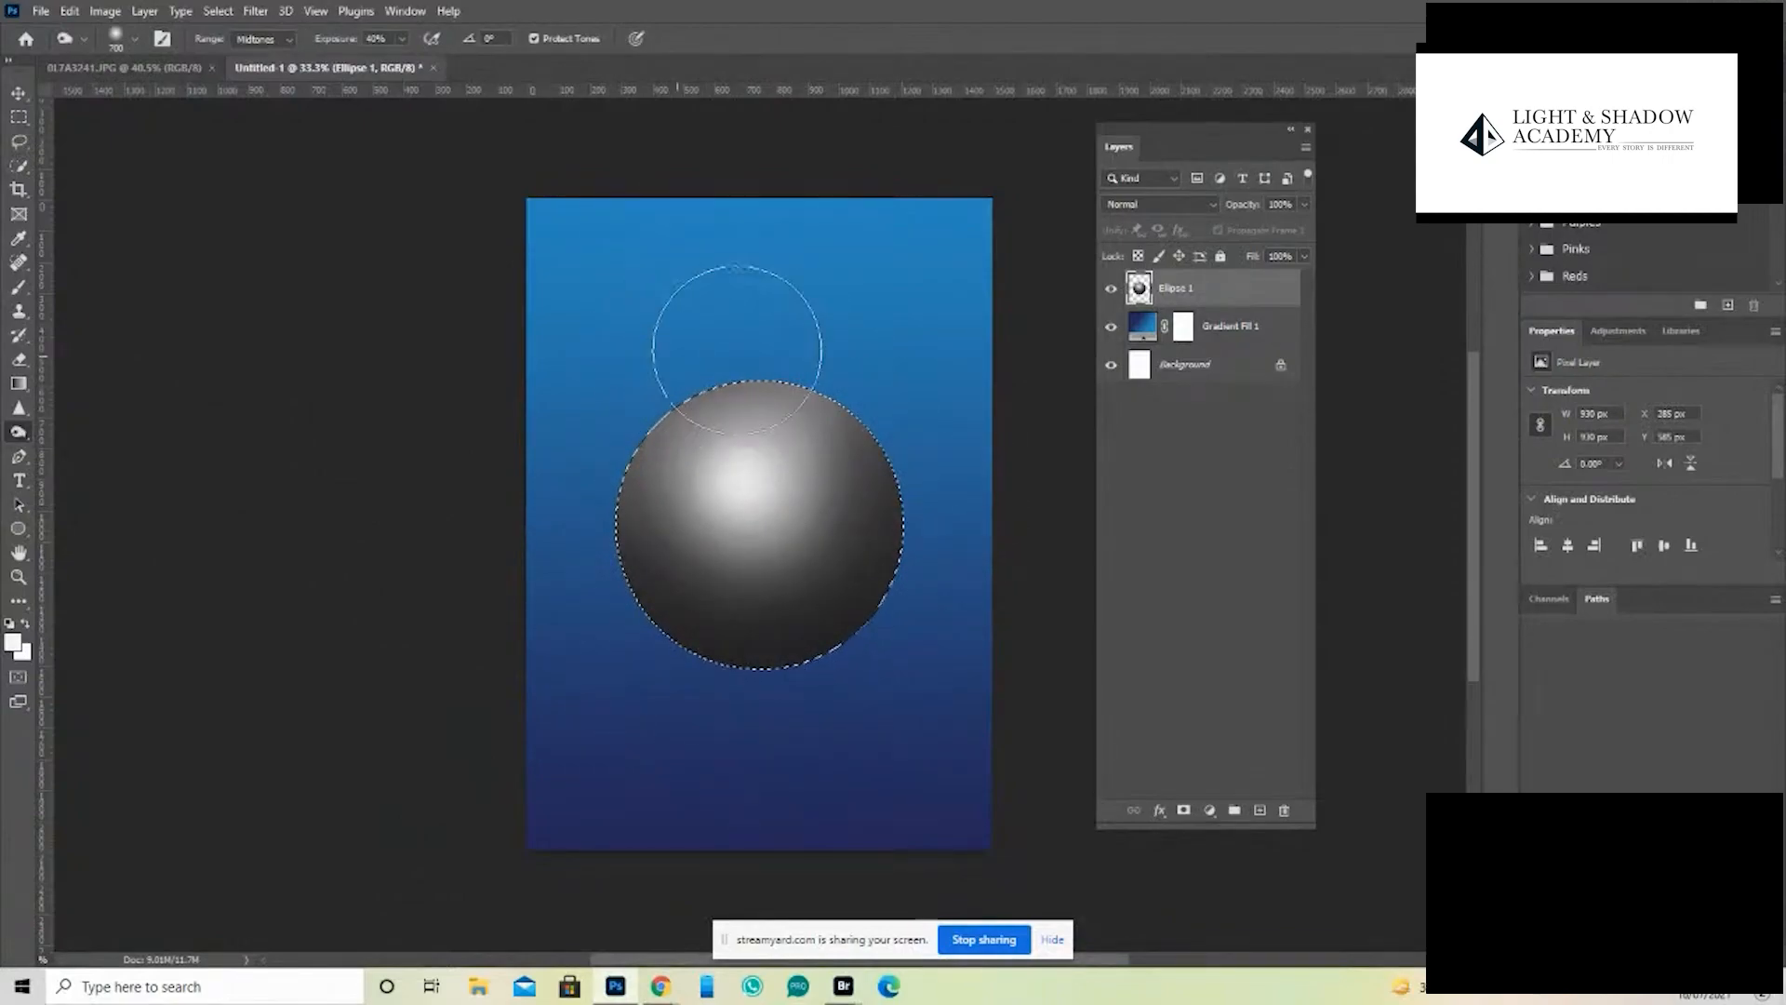
key("ctrl+d")
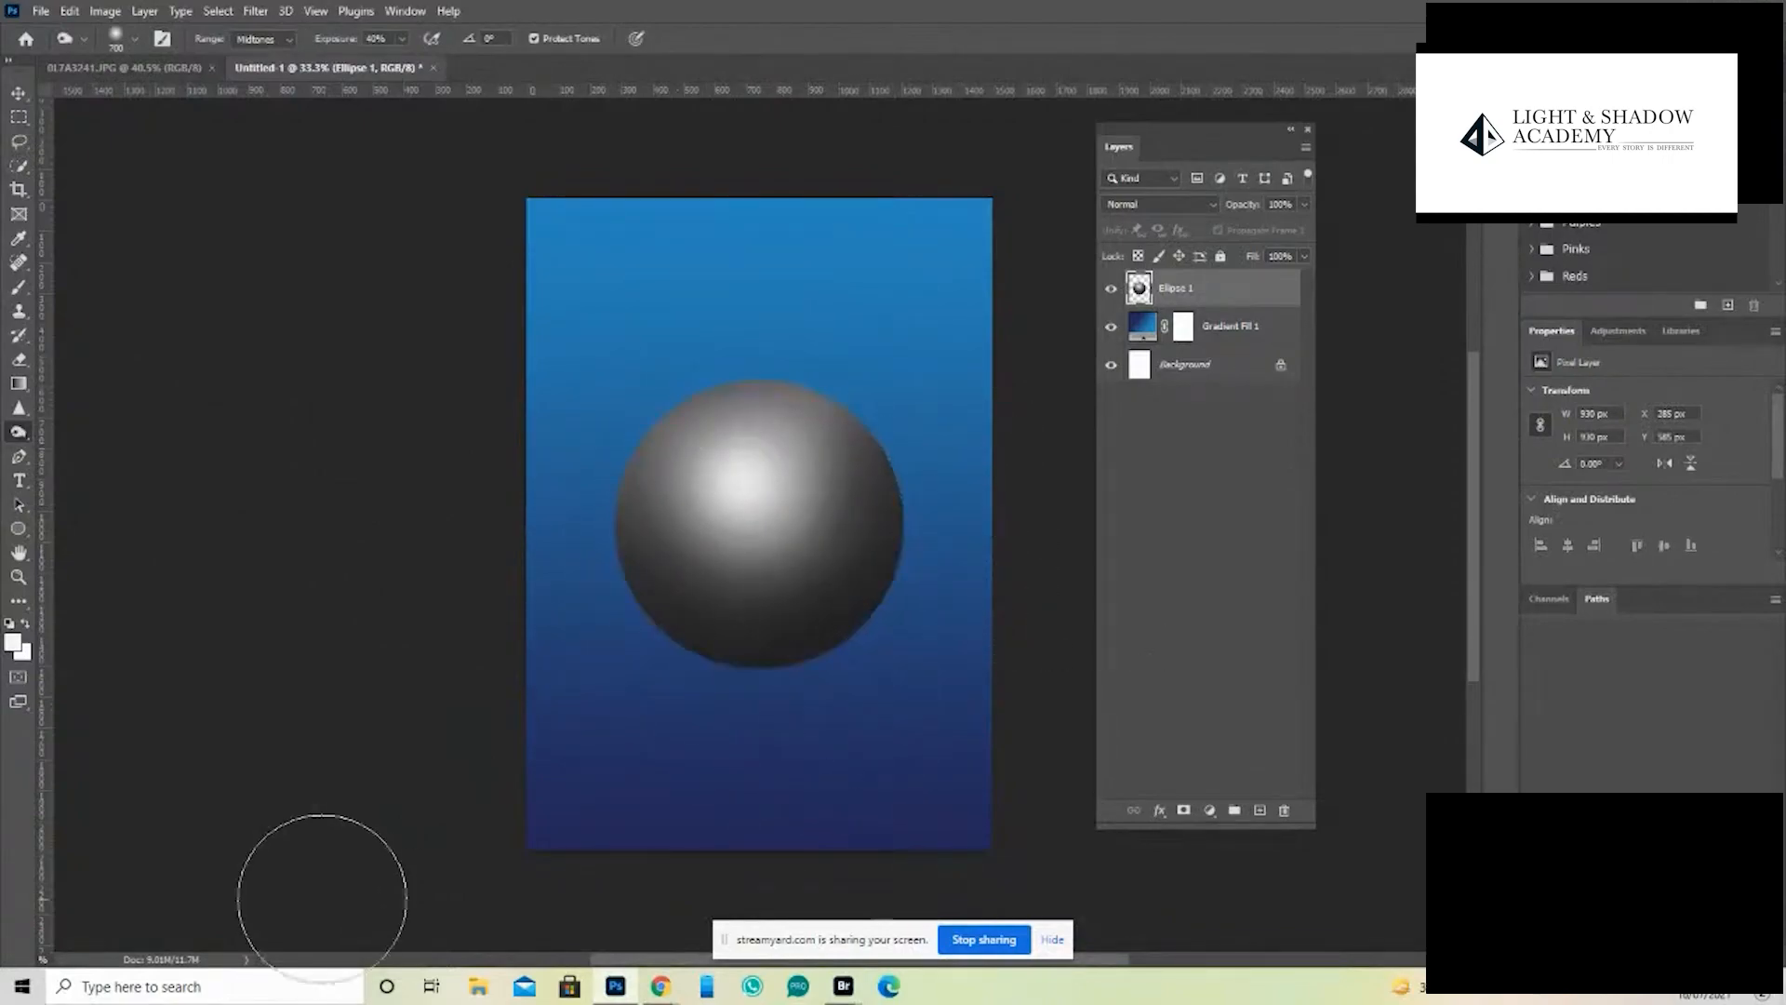
- Examine the shaded sphere against its blue gradient at several zoom levels with the panels hidden
key("ctrl+minus")
key("ctrl+minus")
key("ctrl+minus")
key("ctrl+plus")
key("ctrl+plus")
key("ctrl+plus")
key("Tab")
key("ctrl+minus")
key("ctrl+minus")
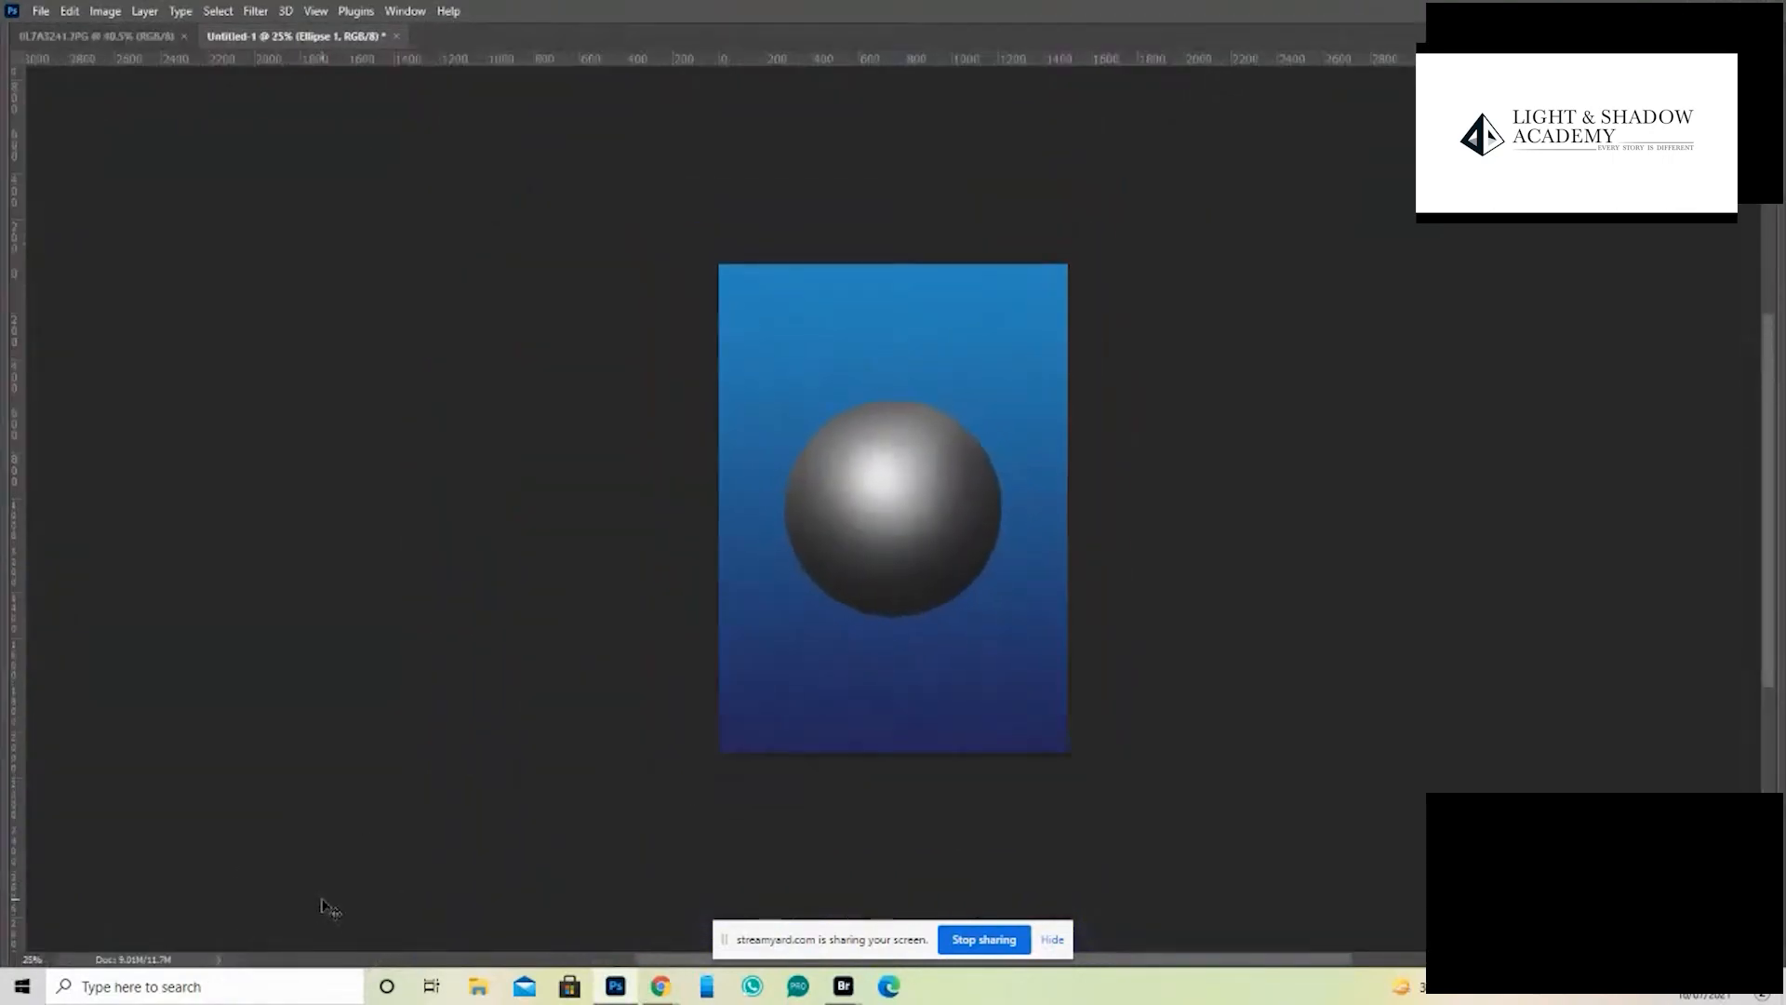
key("ctrl+plus")
key("ctrl+plus")
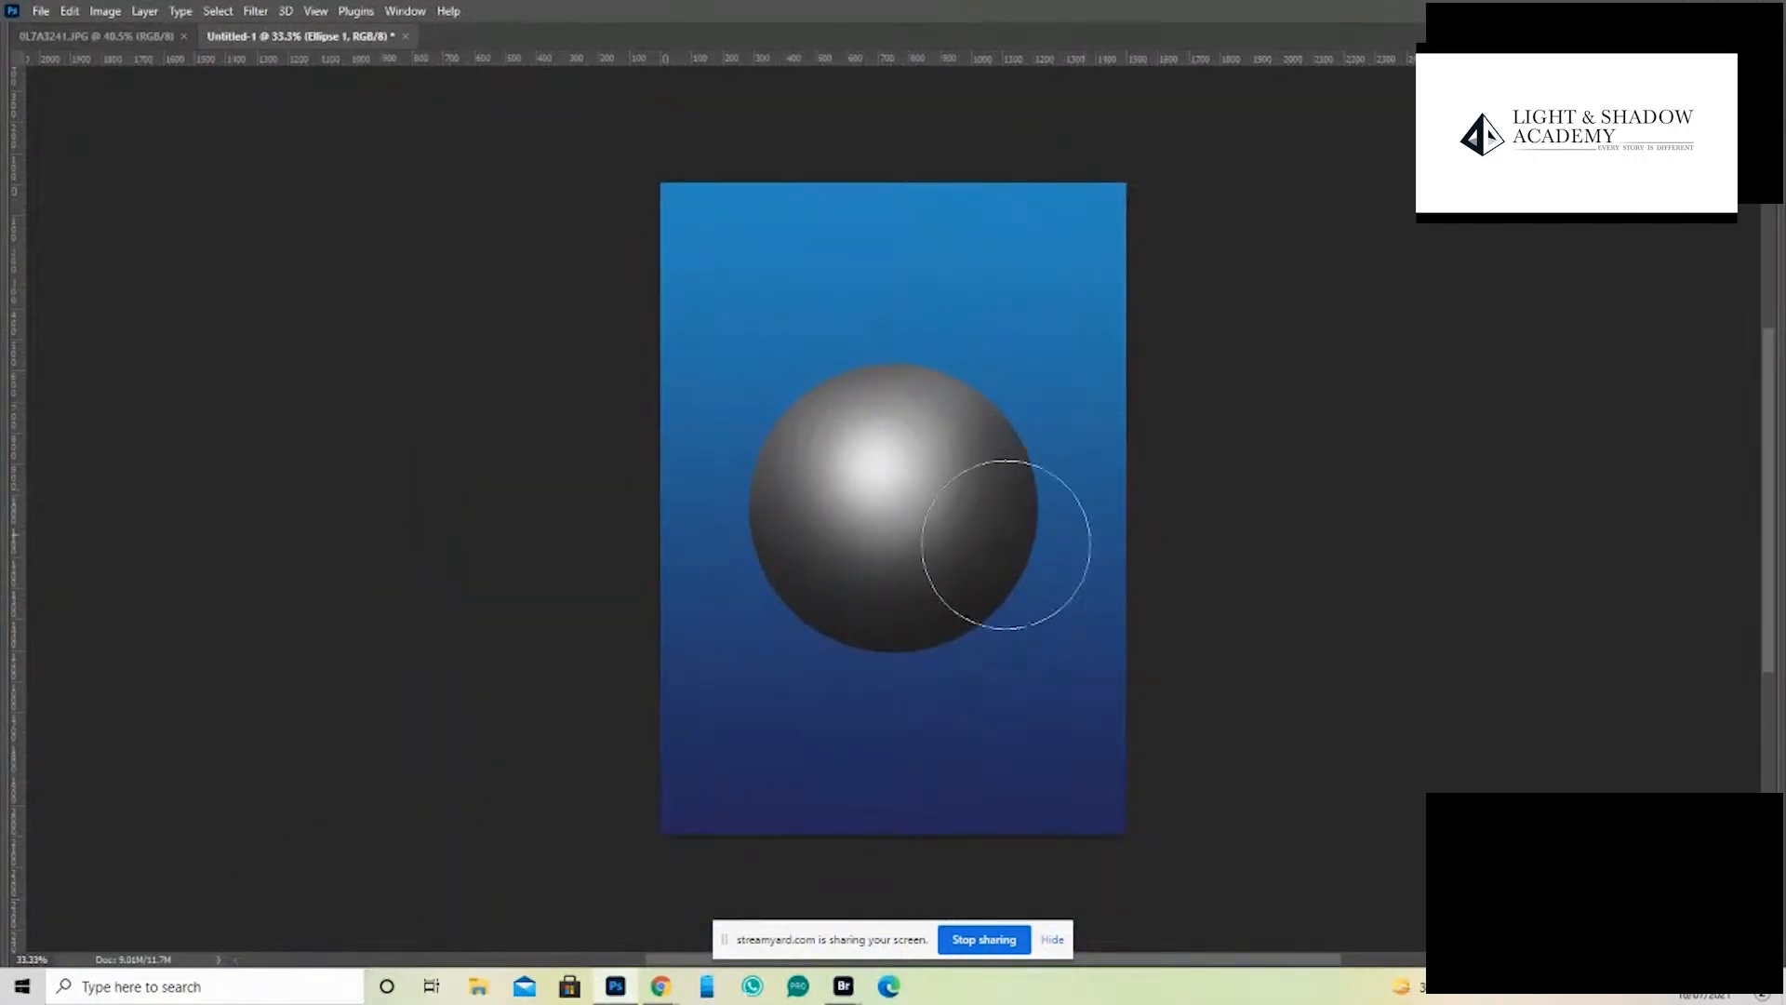
- Examine the couple photo 0L7A3241.JPG for its natural light and shadow areas, both close up and as a whole
left_click(103, 36)
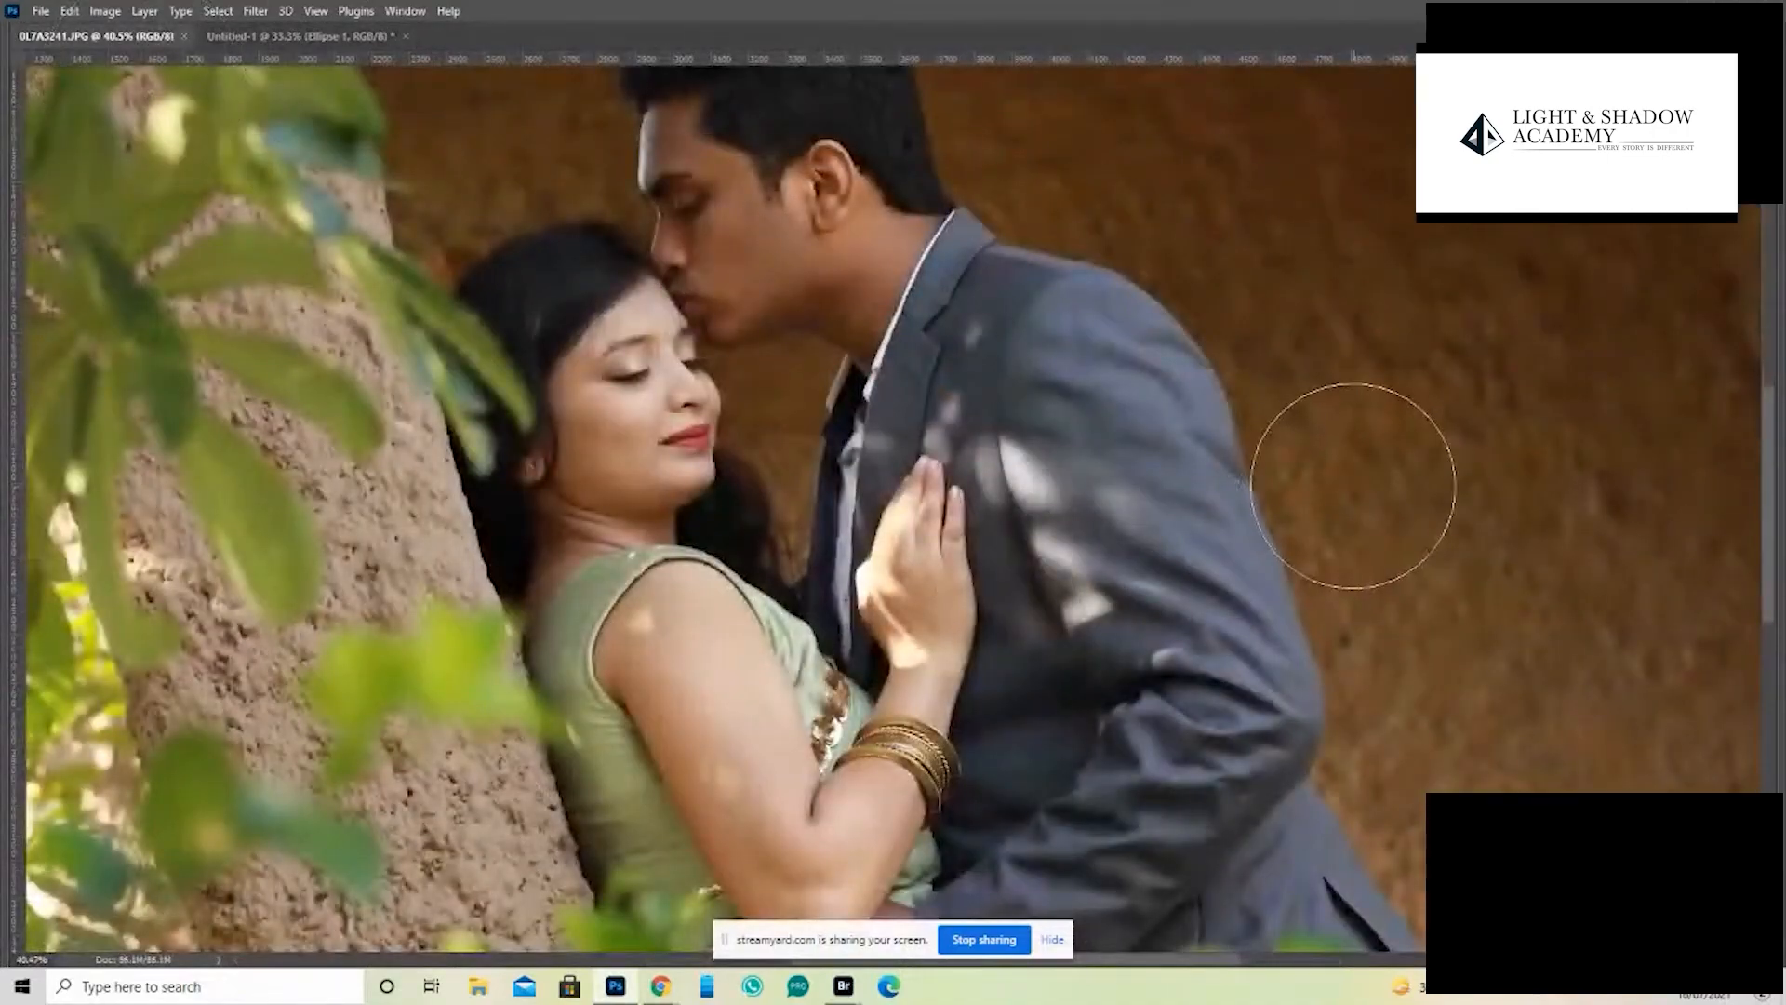
key("ctrl+minus")
key("ctrl+minus")
key("ctrl+minus")
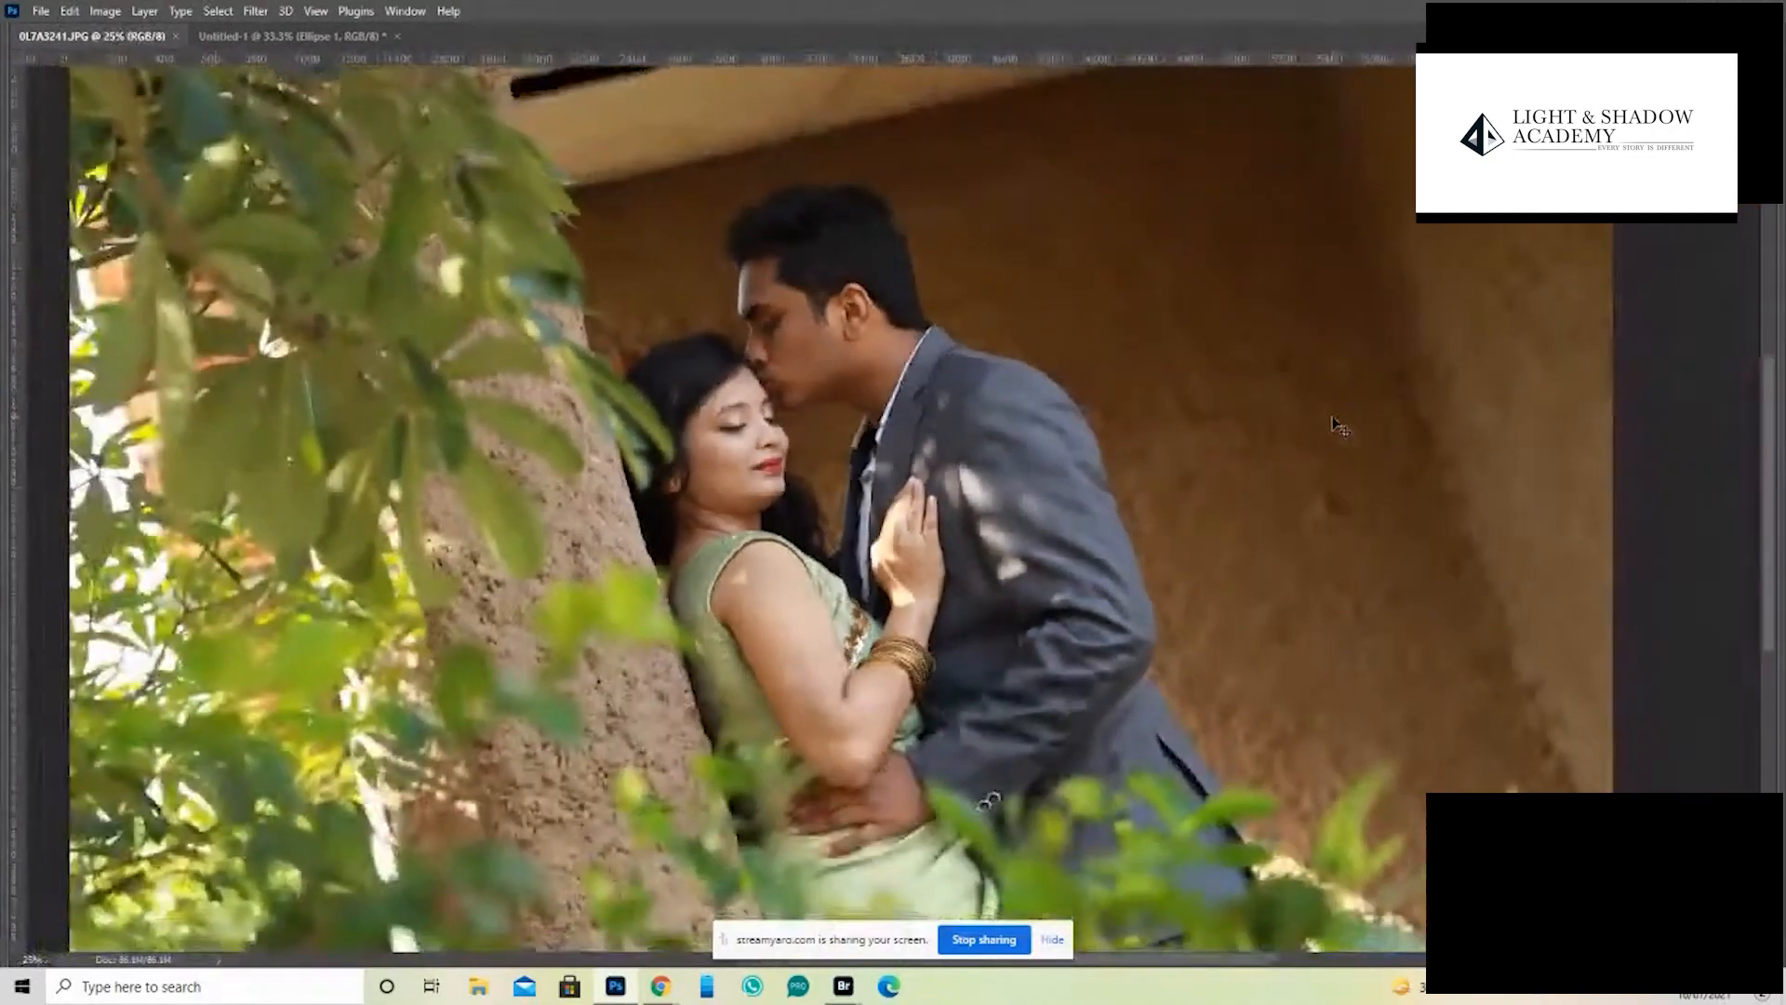
key("ctrl+plus")
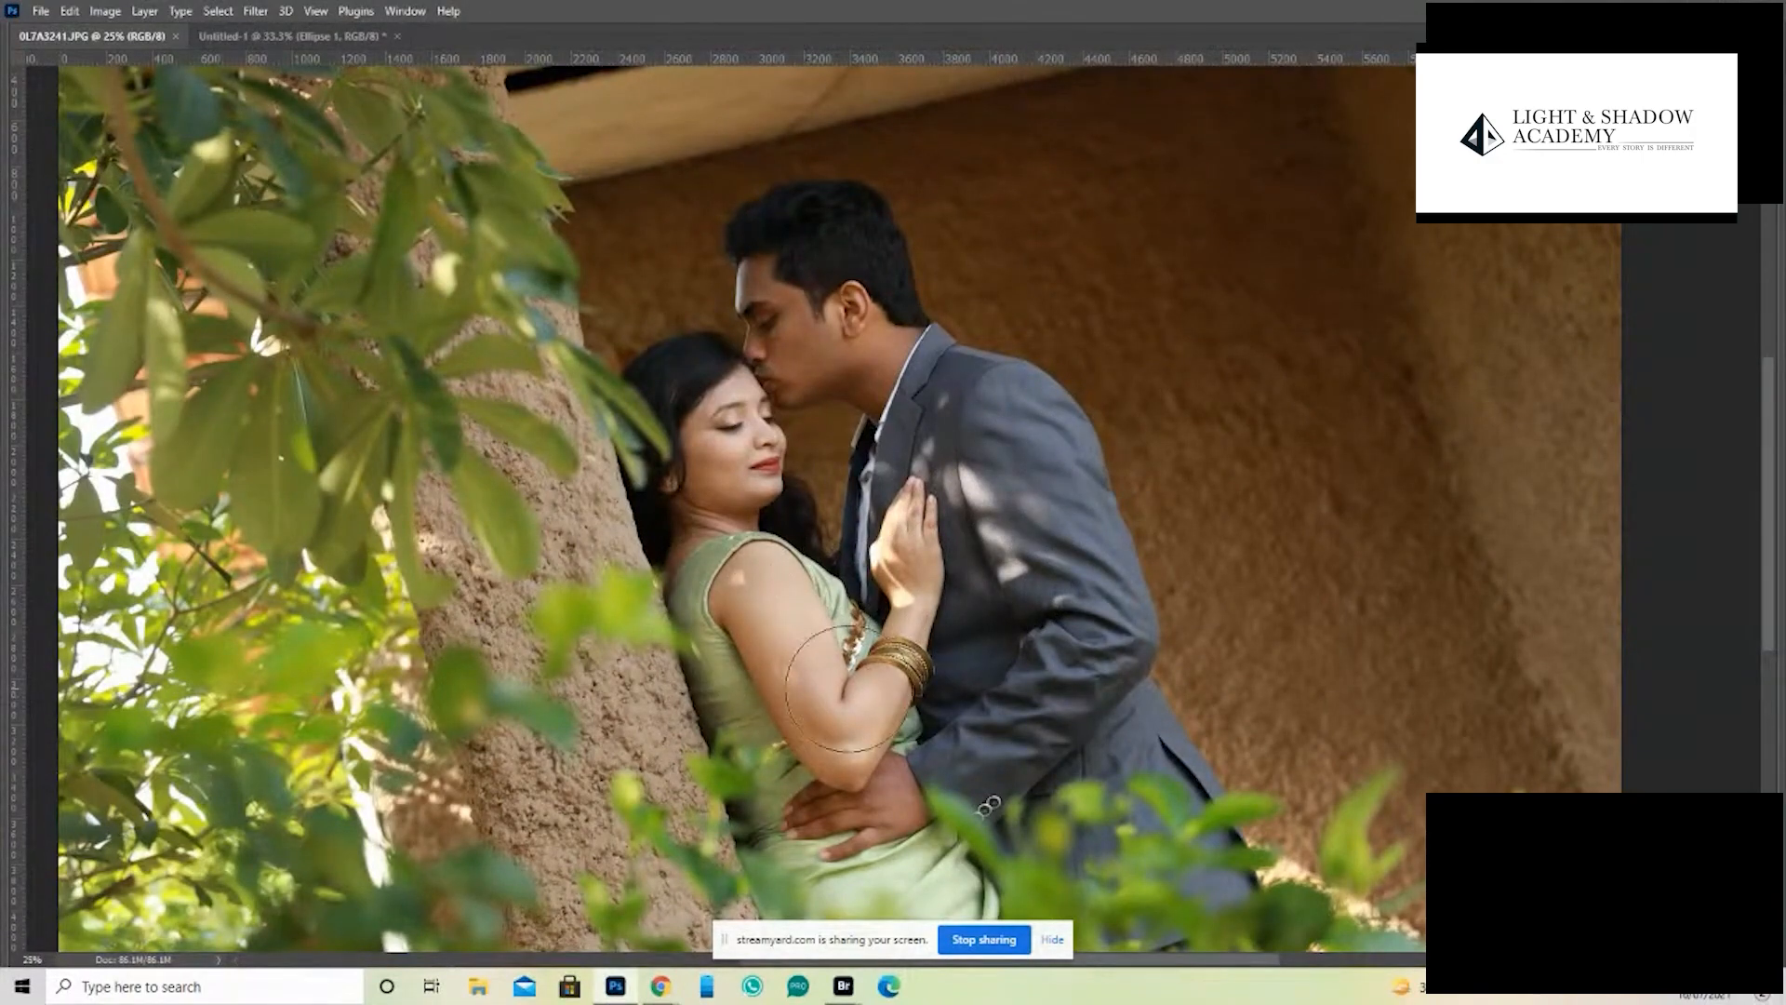
key("Tab")
key("Tab")
key("ctrl+minus")
key("ctrl+minus")
key("ctrl+minus")
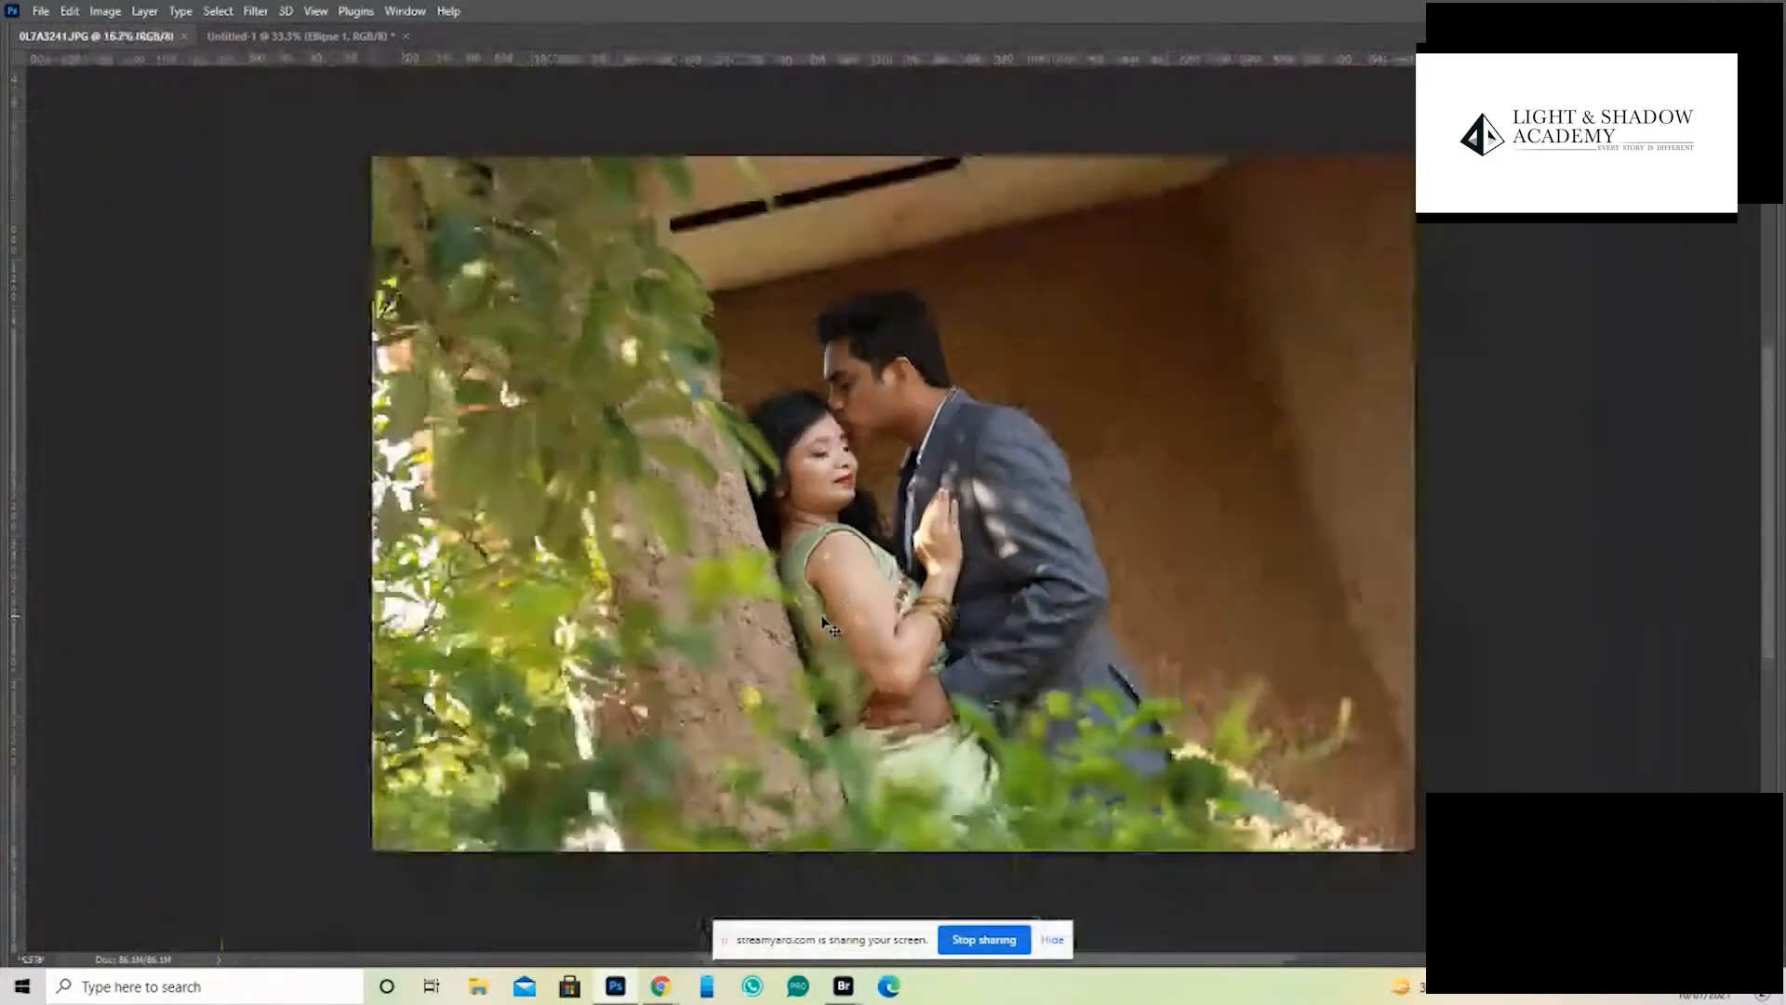
key("ctrl+plus")
key("Tab")
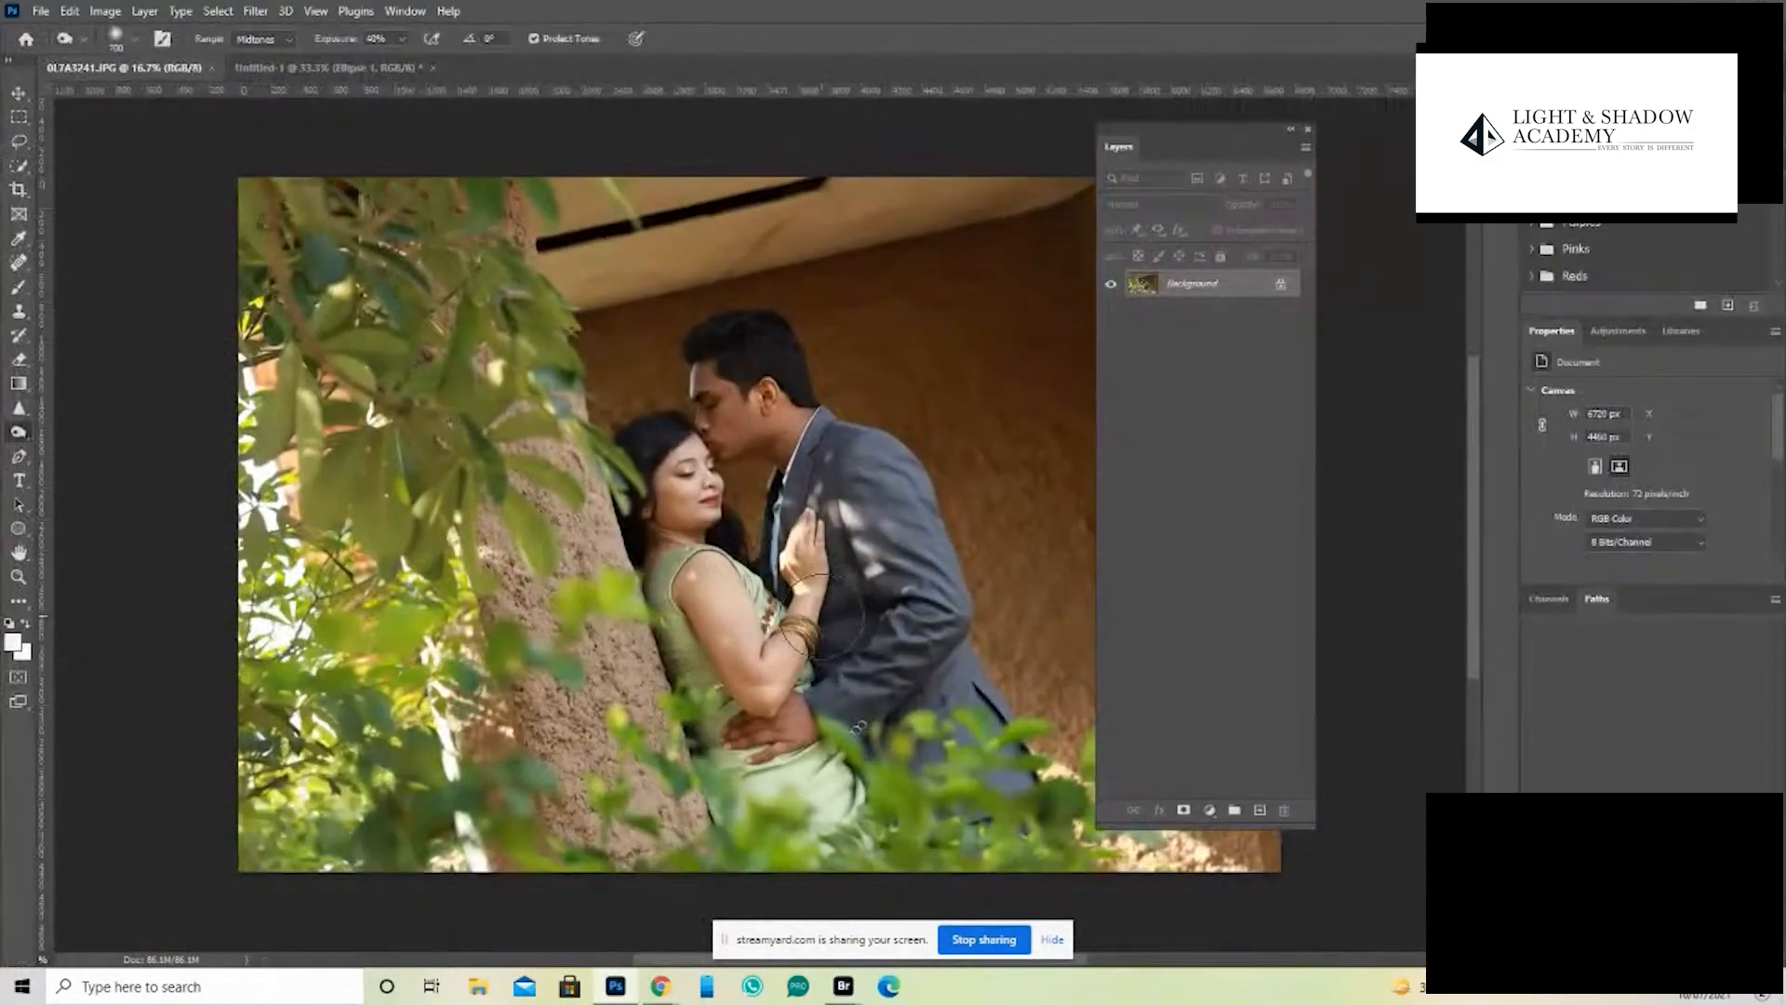
- In the sphere document, add an empty layer beneath the sphere and paint a soft black brush spot under its lower edge
left_click(307, 69)
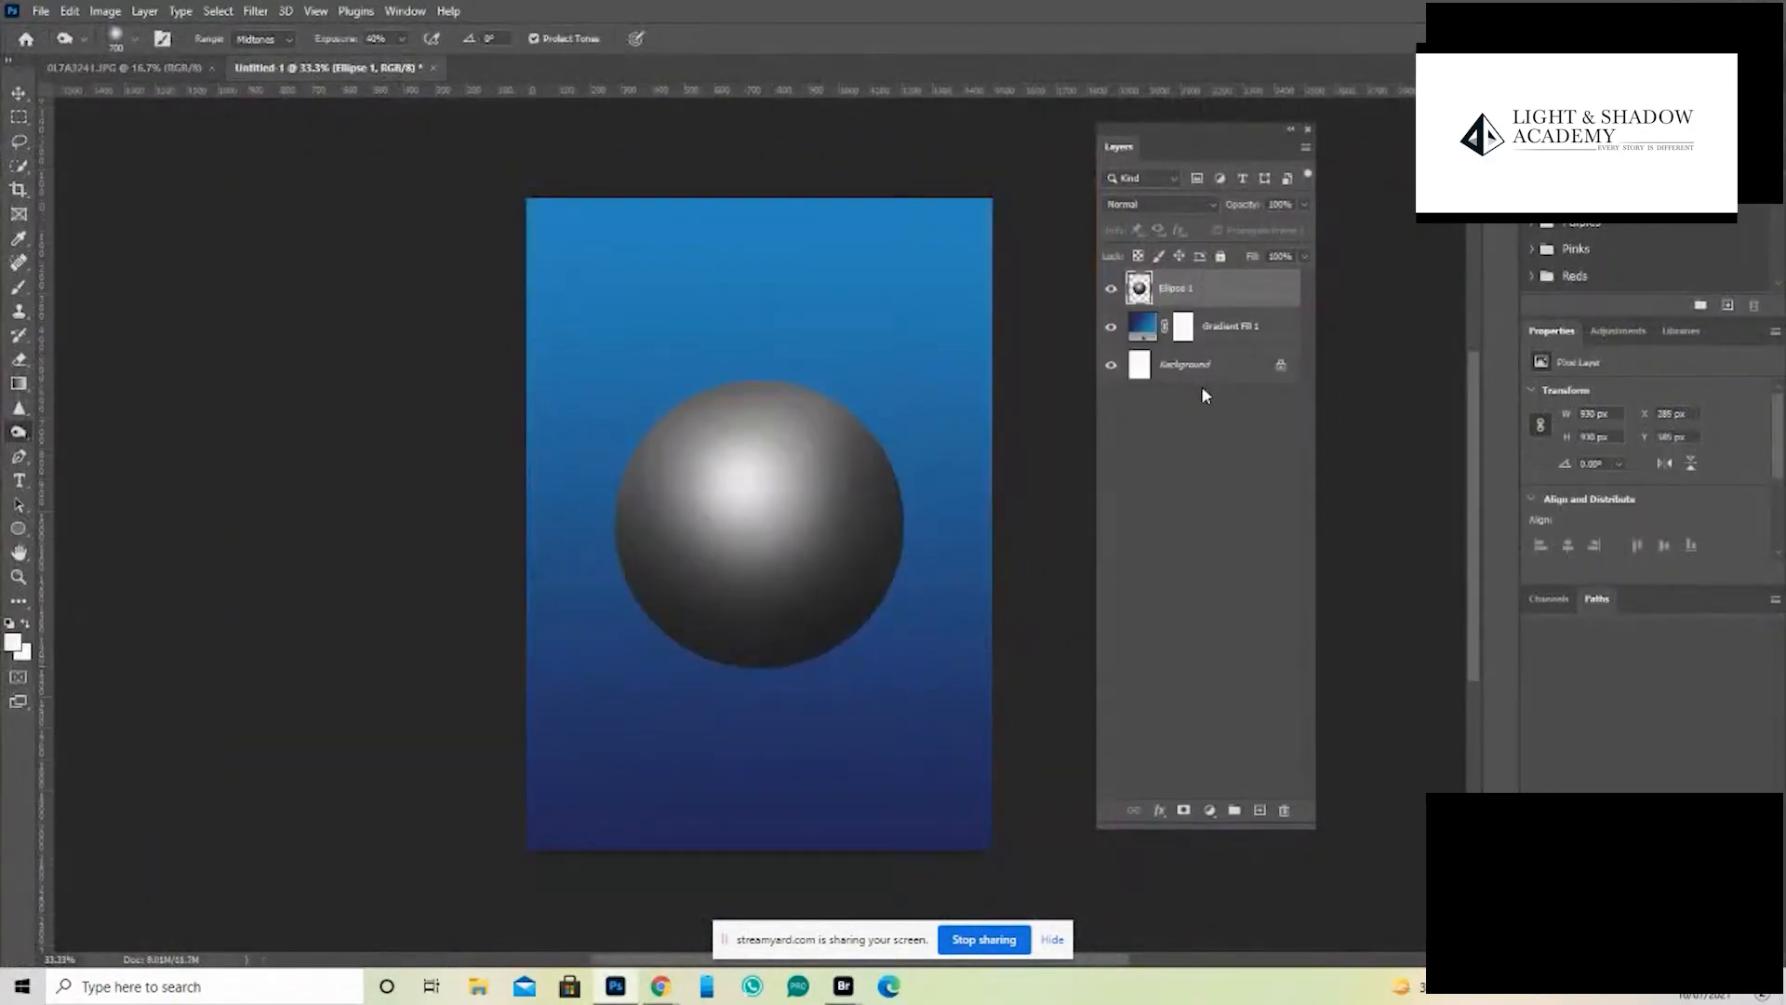
left_click(1259, 811)
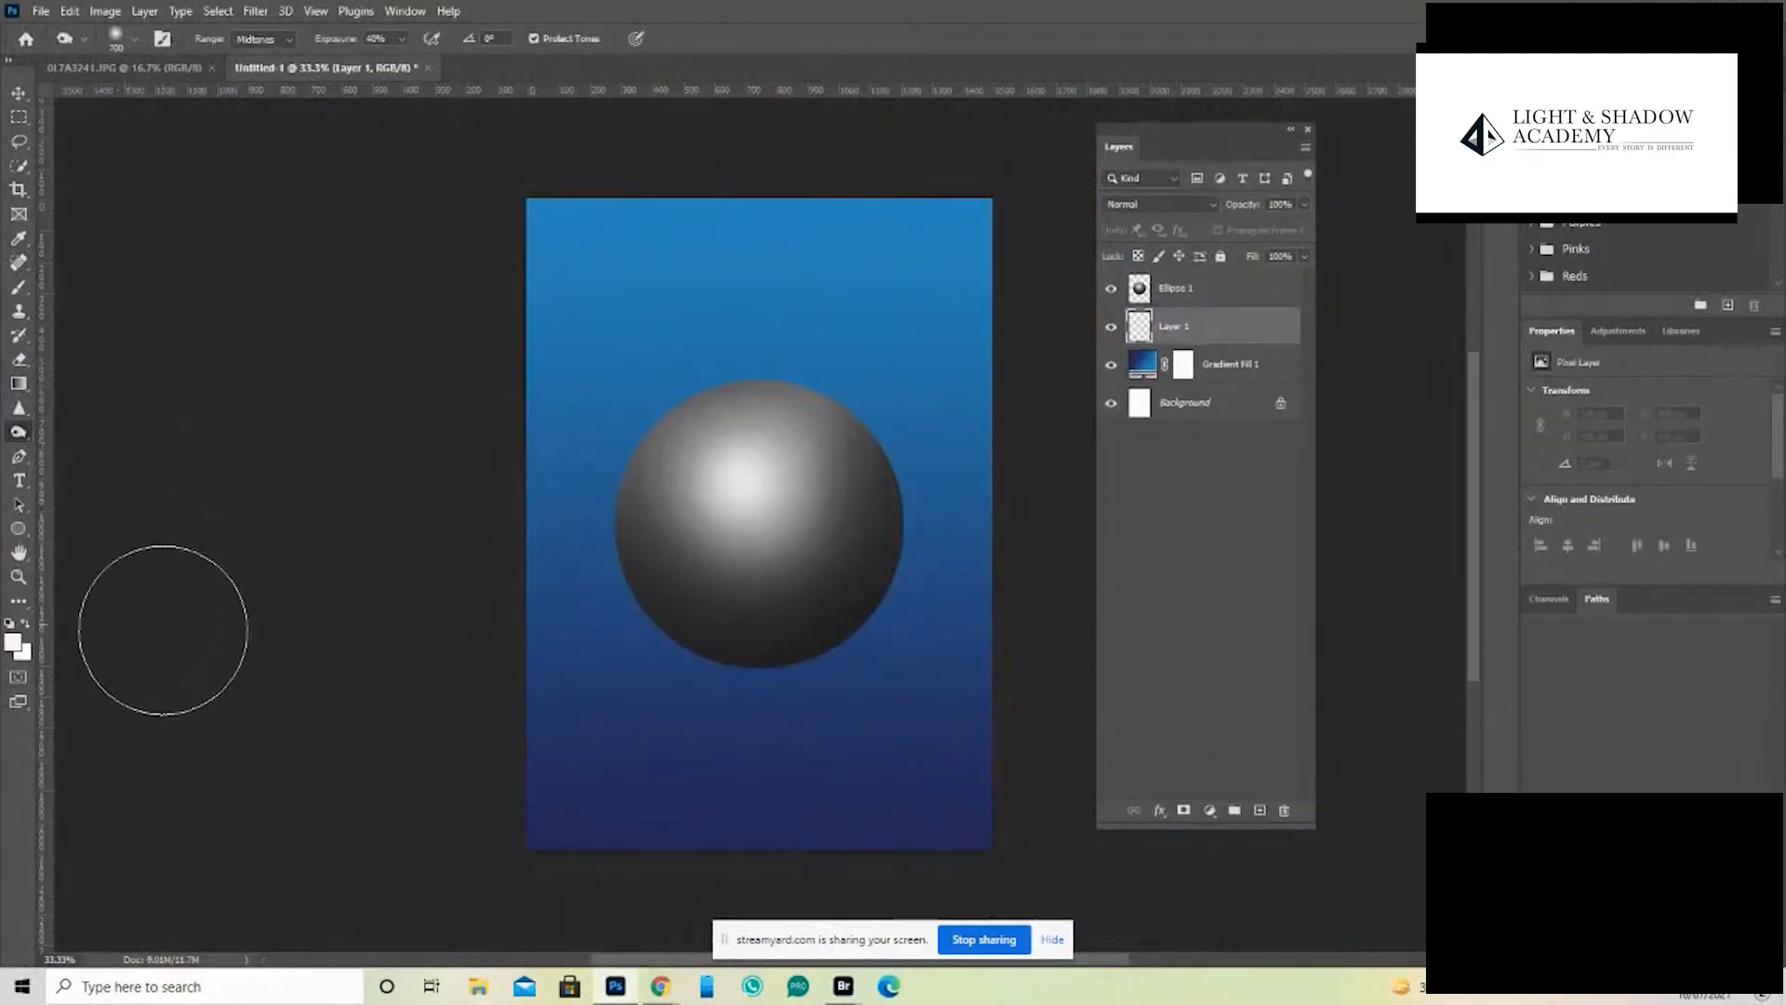
left_click(11, 622)
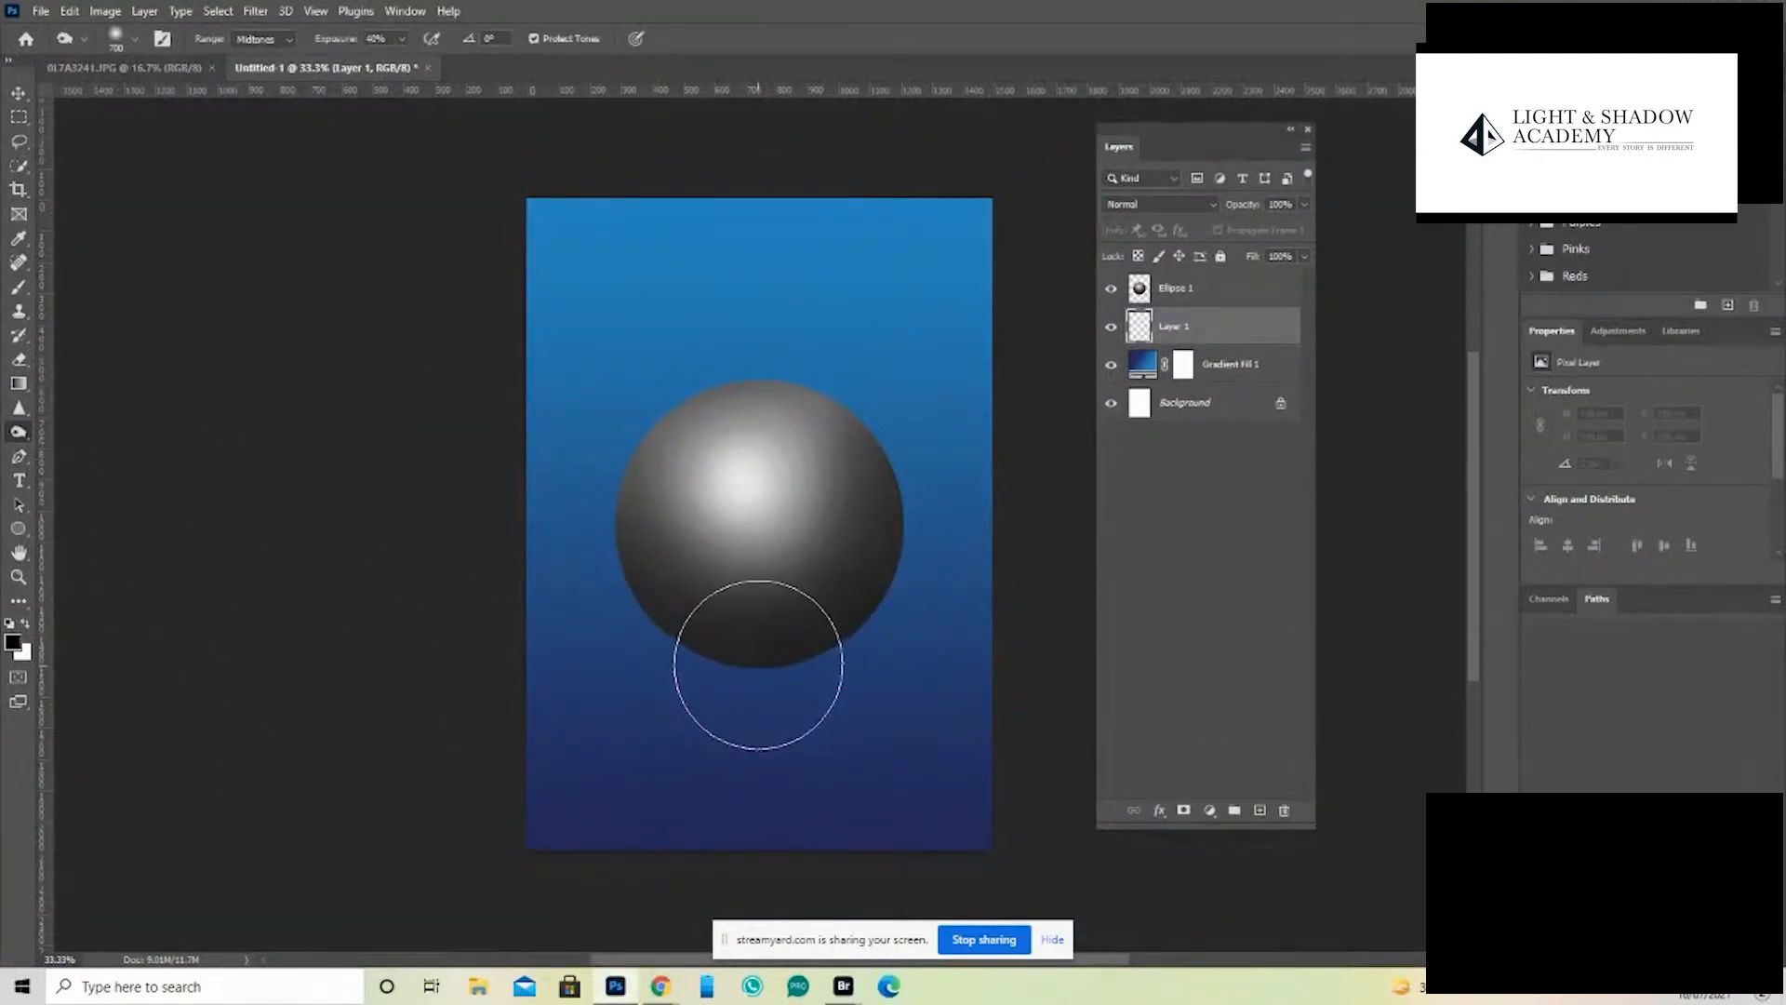
key("bracketleft")
key("bracketleft")
key("bracketleft")
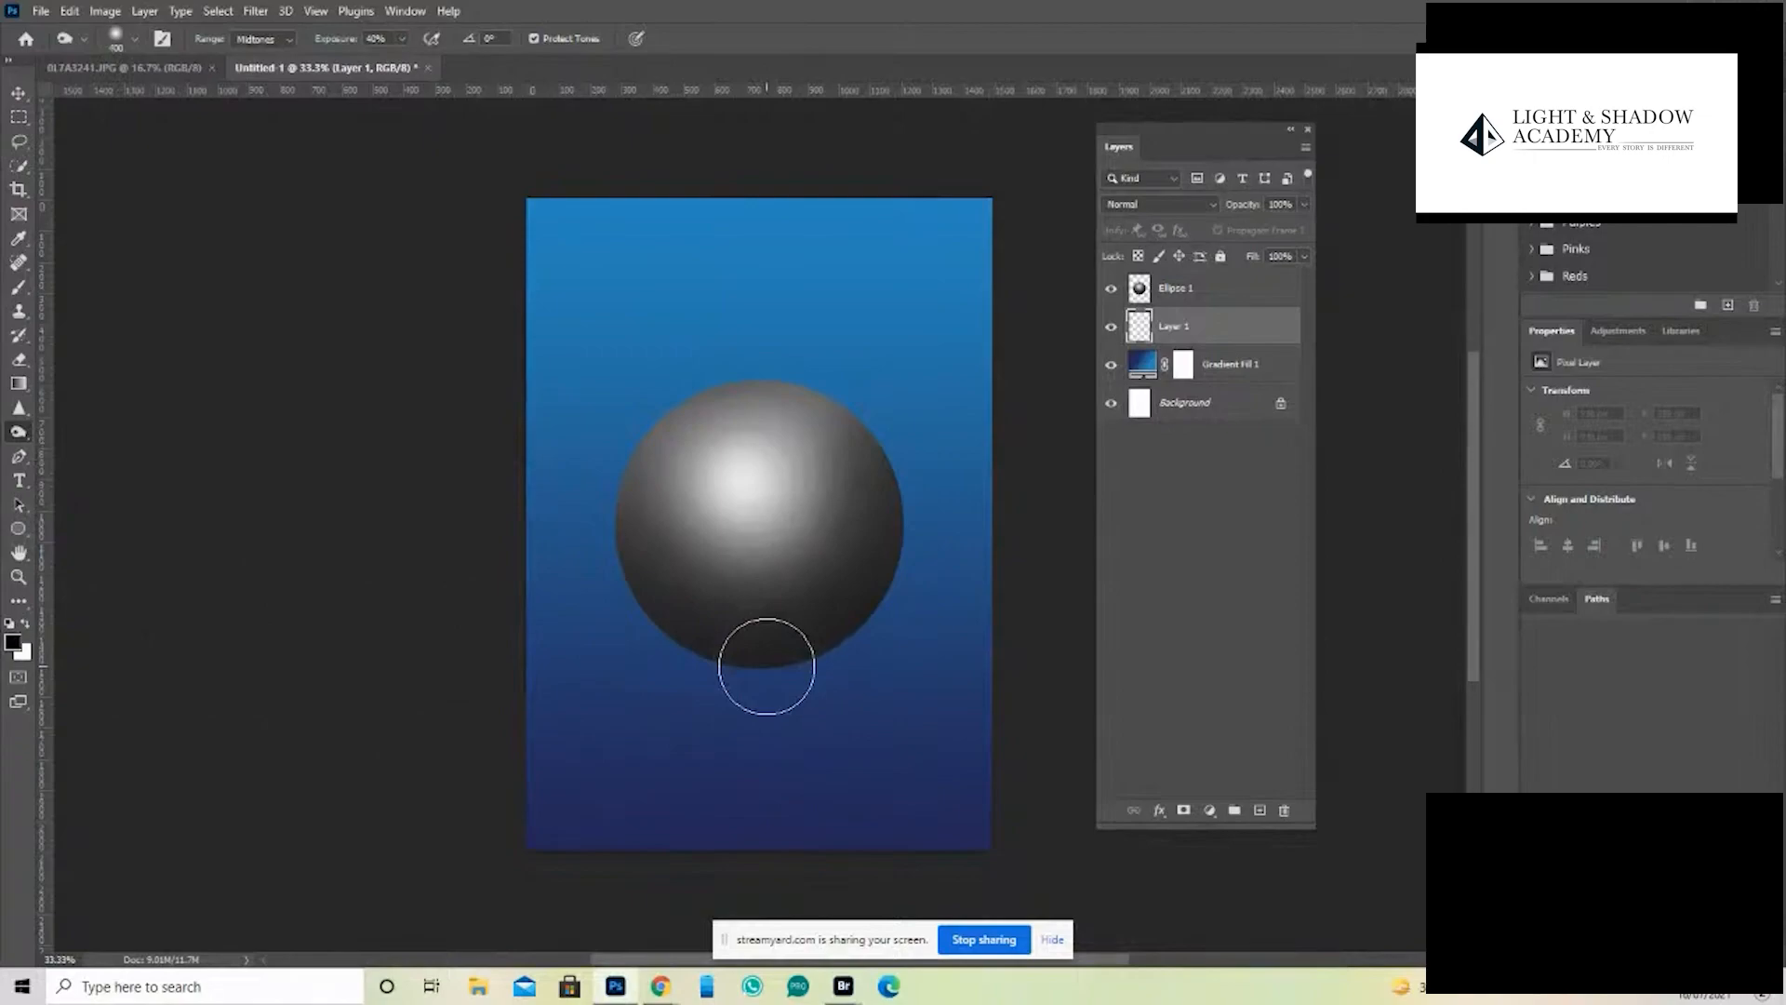
key("b")
key("bracketright")
key("bracketright")
key("bracketright")
key("bracketright")
key("bracketright")
key("bracketright")
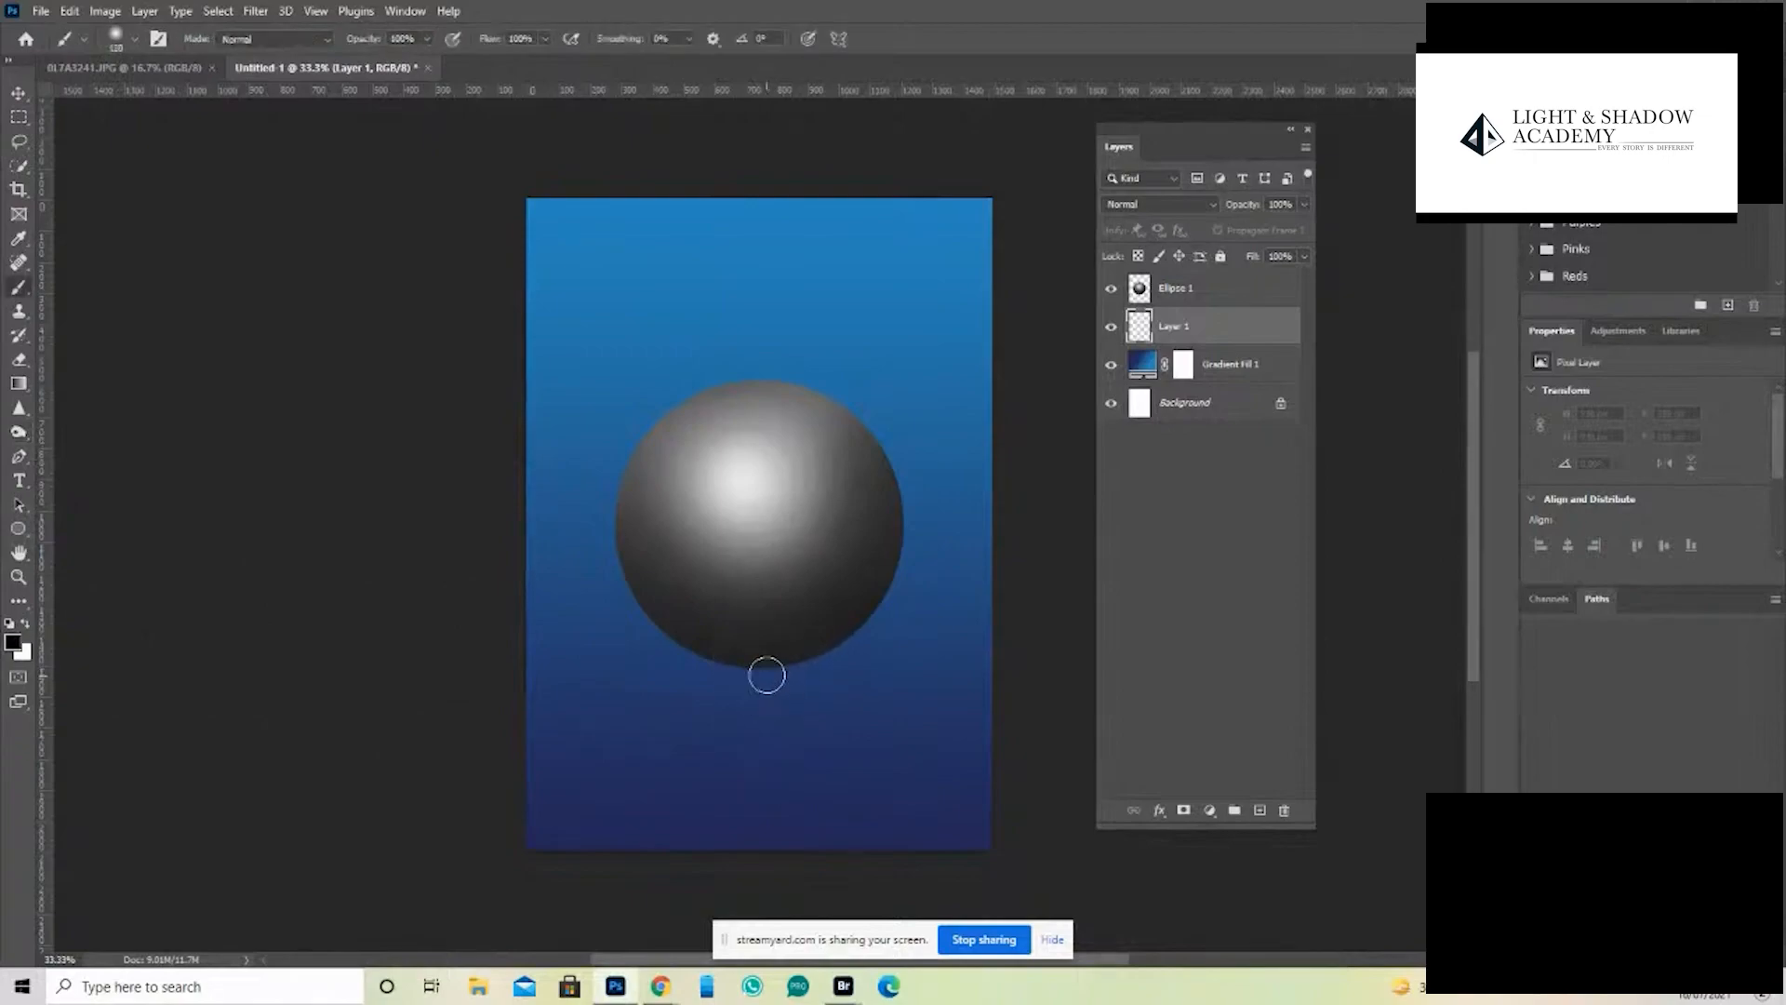
left_click(768, 667)
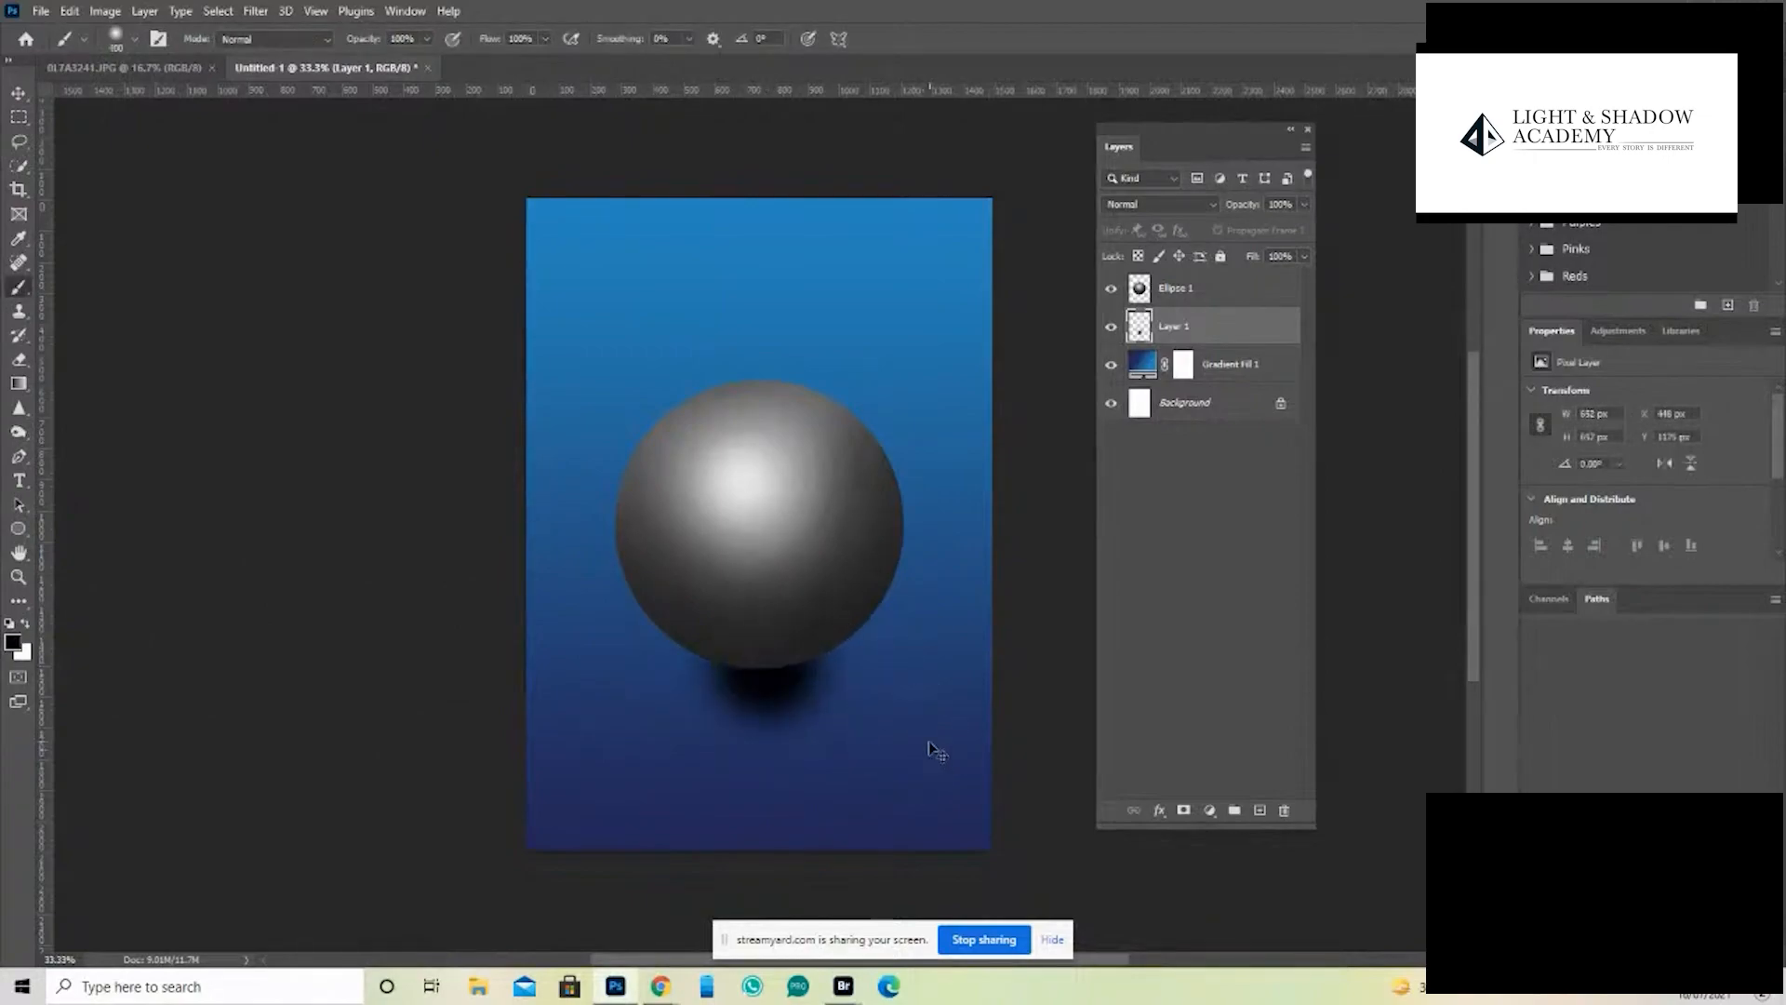
- Transform the black spot by pulling its corners outward into a long cast shadow slanting down to the sphere's right
key("ctrl+t")
left_click_drag(873, 762, 1443, 841)
left_click_drag(847, 640, 796, 694)
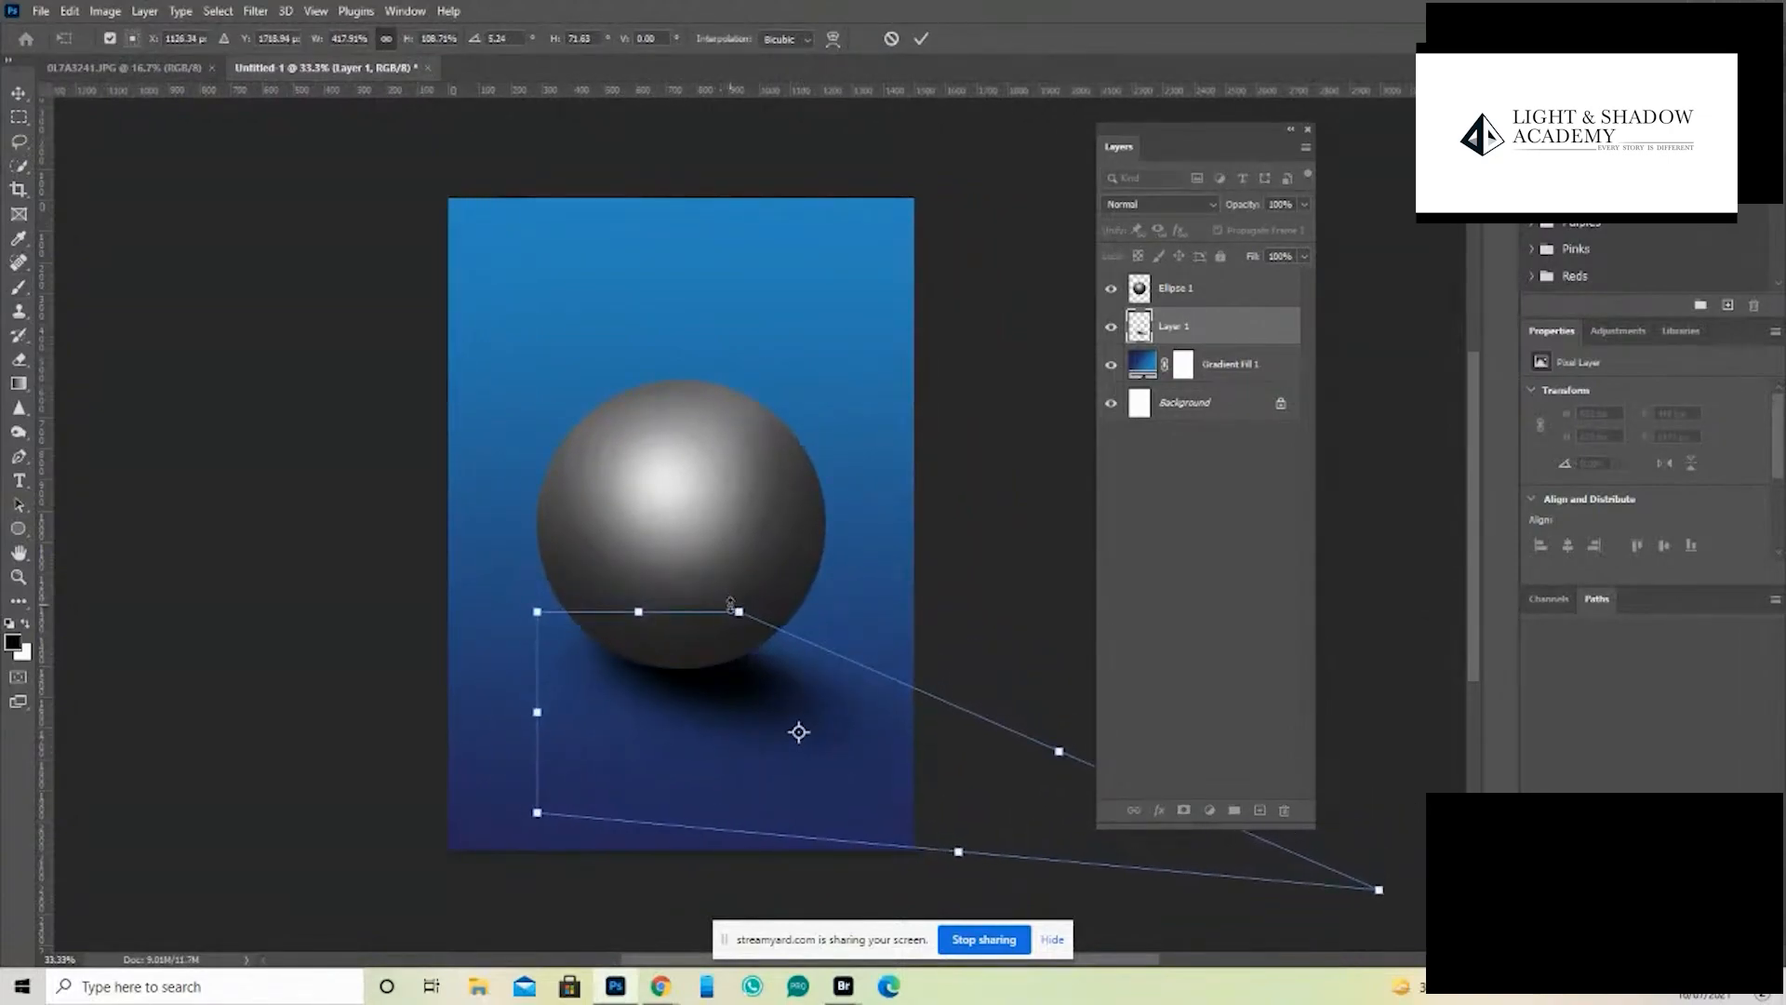
left_click_drag(739, 613, 728, 641)
key("Return")
key("b")
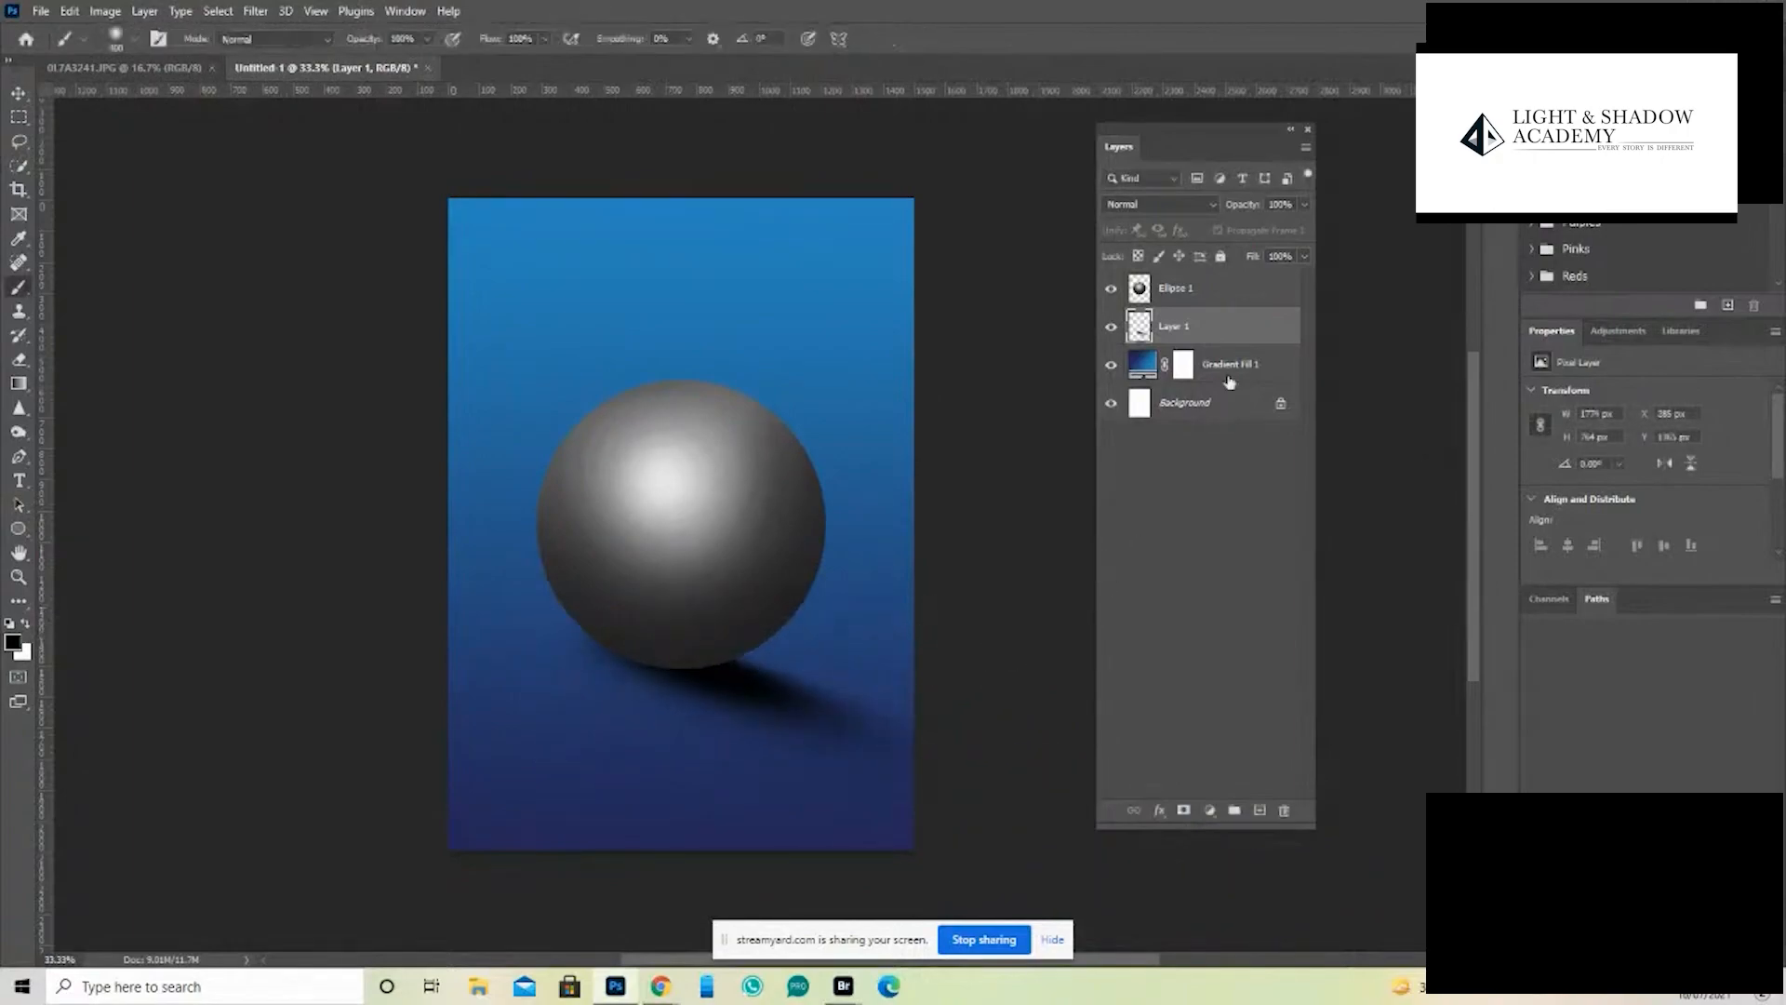
- Soften the sphere's right and lower edges on the Ellipse 1 layer with the Blur tool at 100% strength, without a selection
double_click(1143, 296)
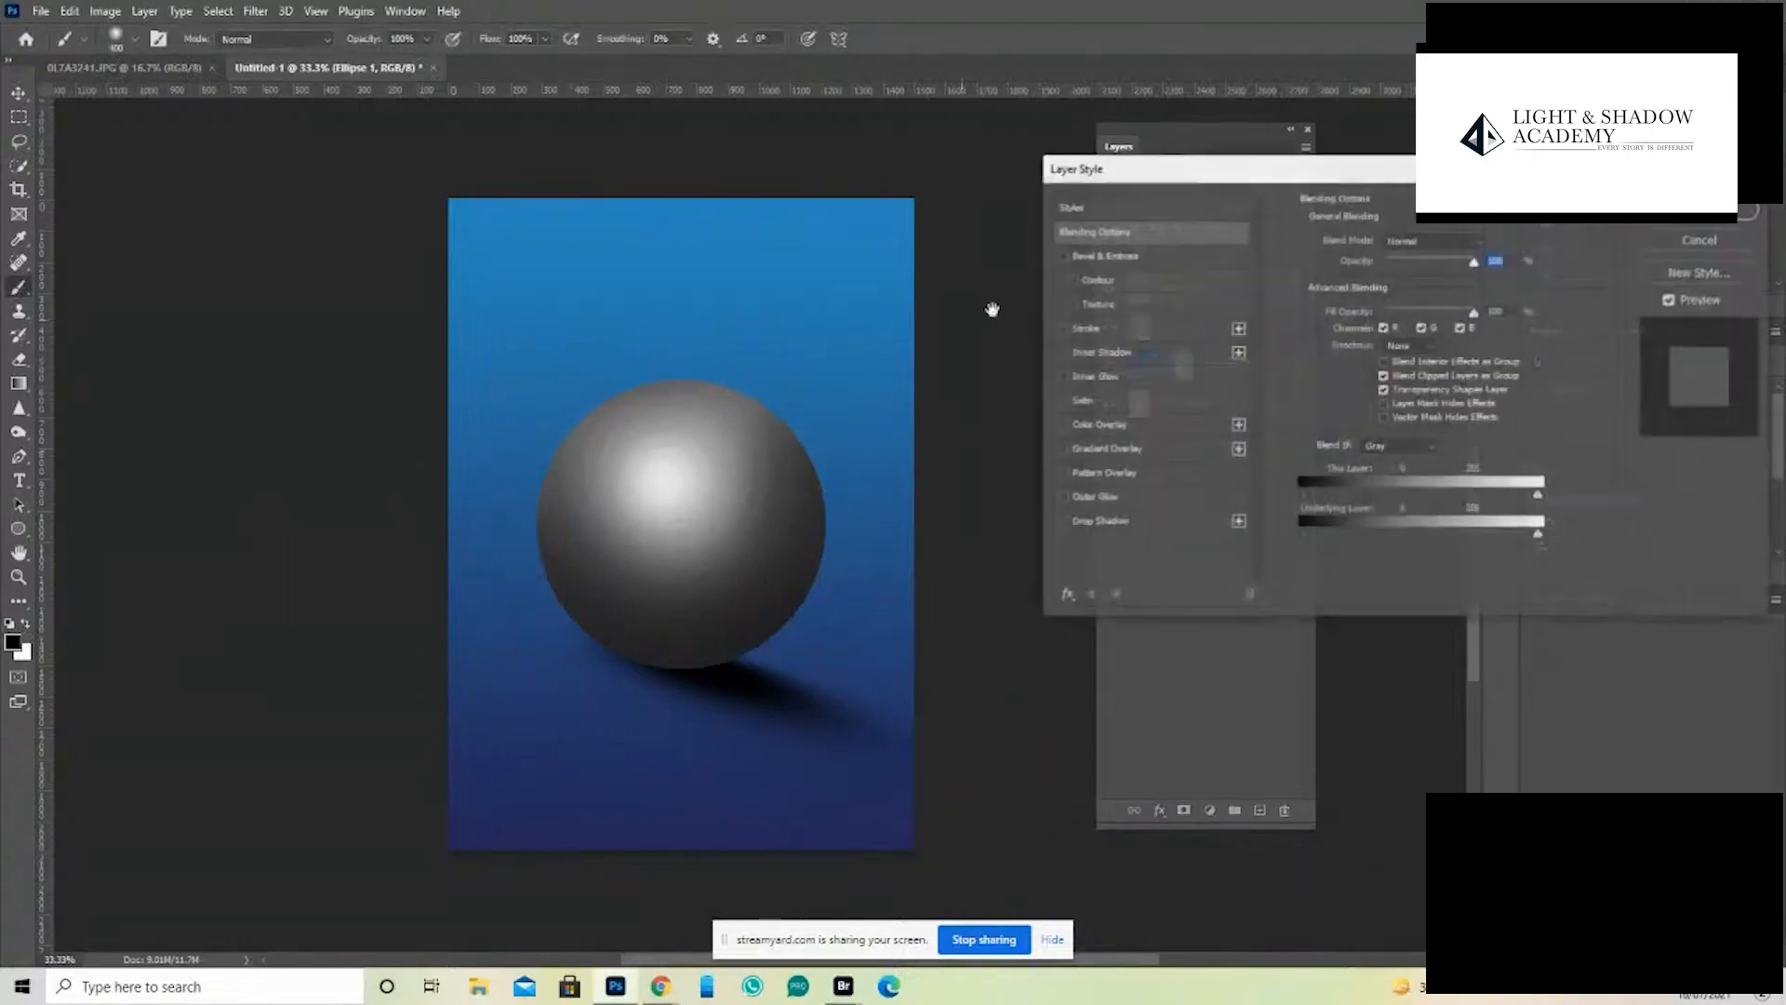
left_click(1665, 242)
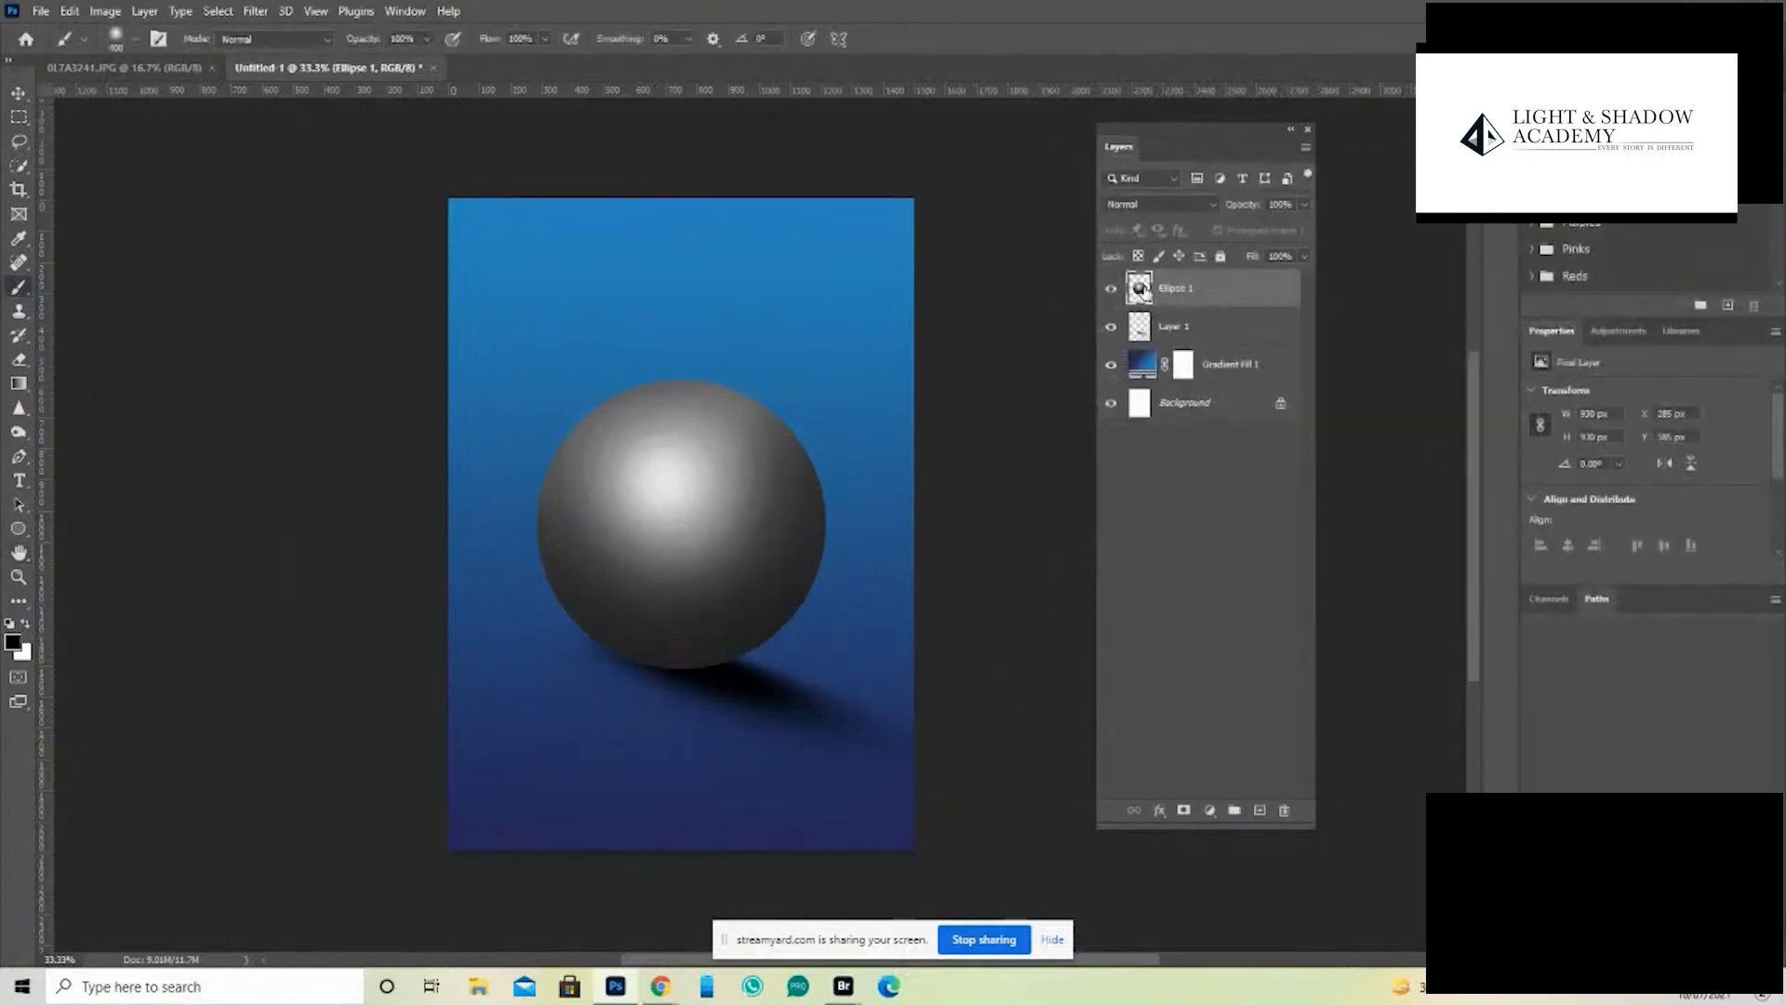
left_click(1139, 289, "ctrl")
right_click(19, 414)
left_click(89, 404)
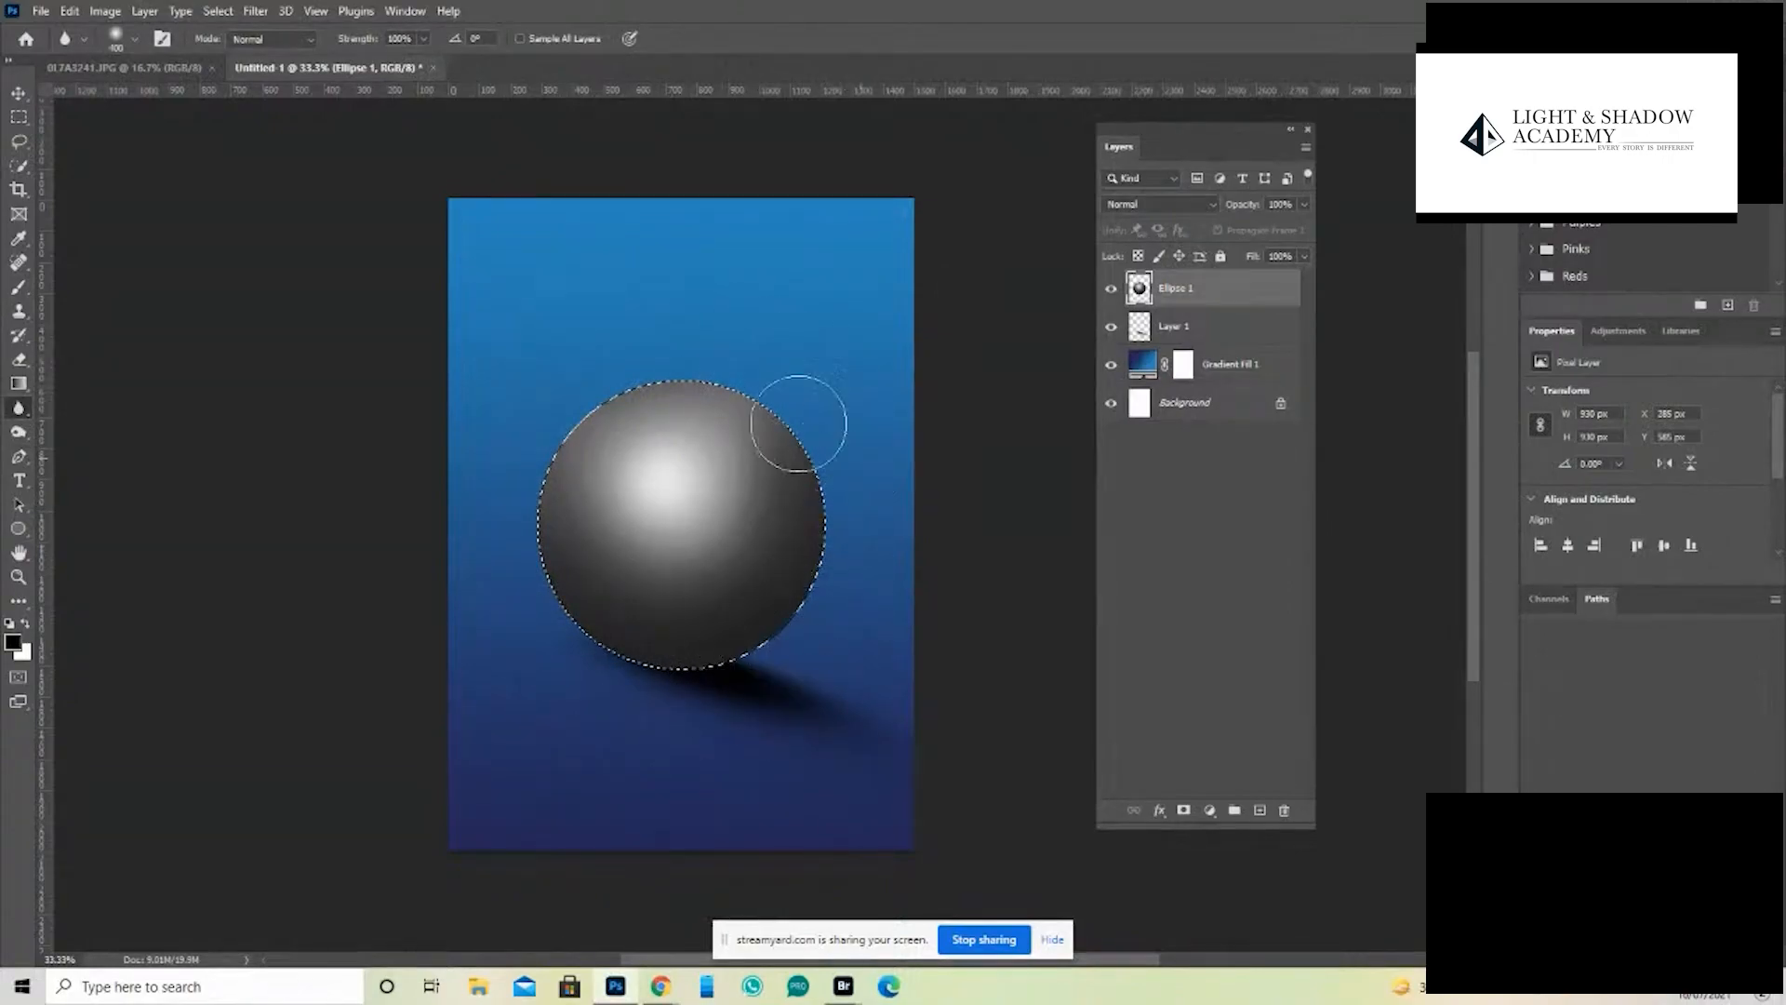
key("ctrl+d")
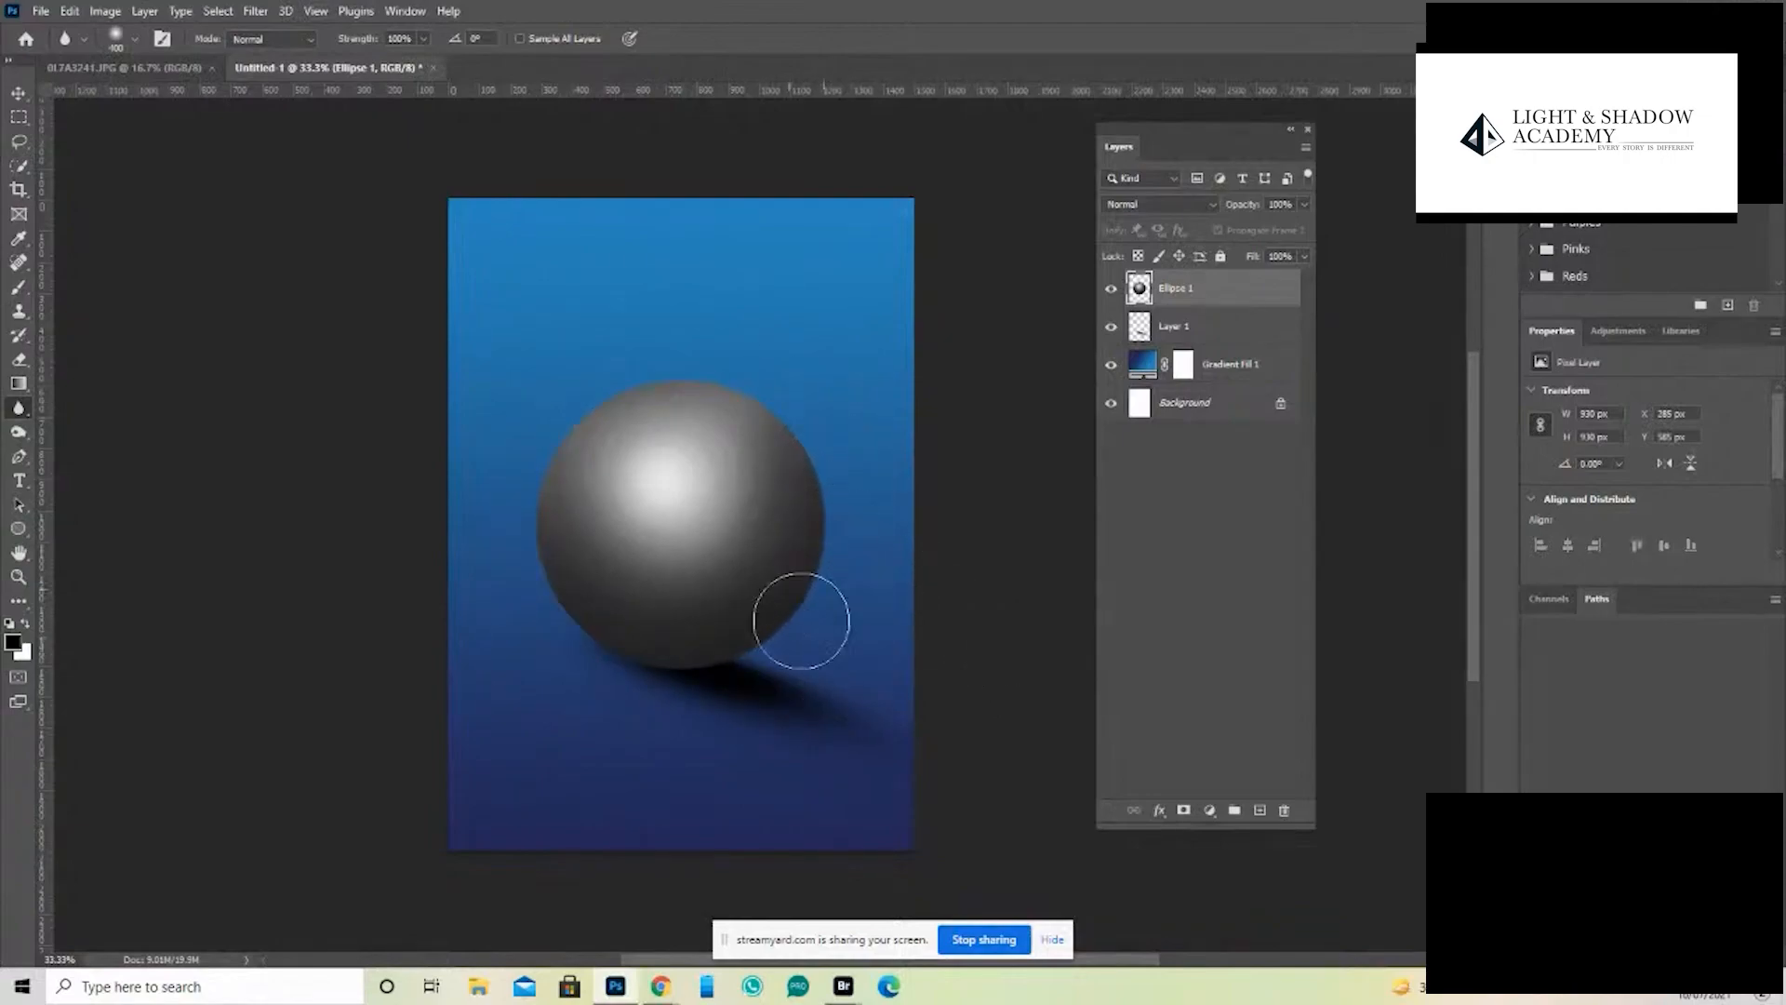
mouse_move(847, 549)
left_mouse_down()
mouse_move(641, 664)
mouse_move(579, 642)
left_mouse_up()
left_click_drag(847, 482, 767, 412)
- Add a dark red (#730909) solid color fill layer above the sphere layer
key("Tab")
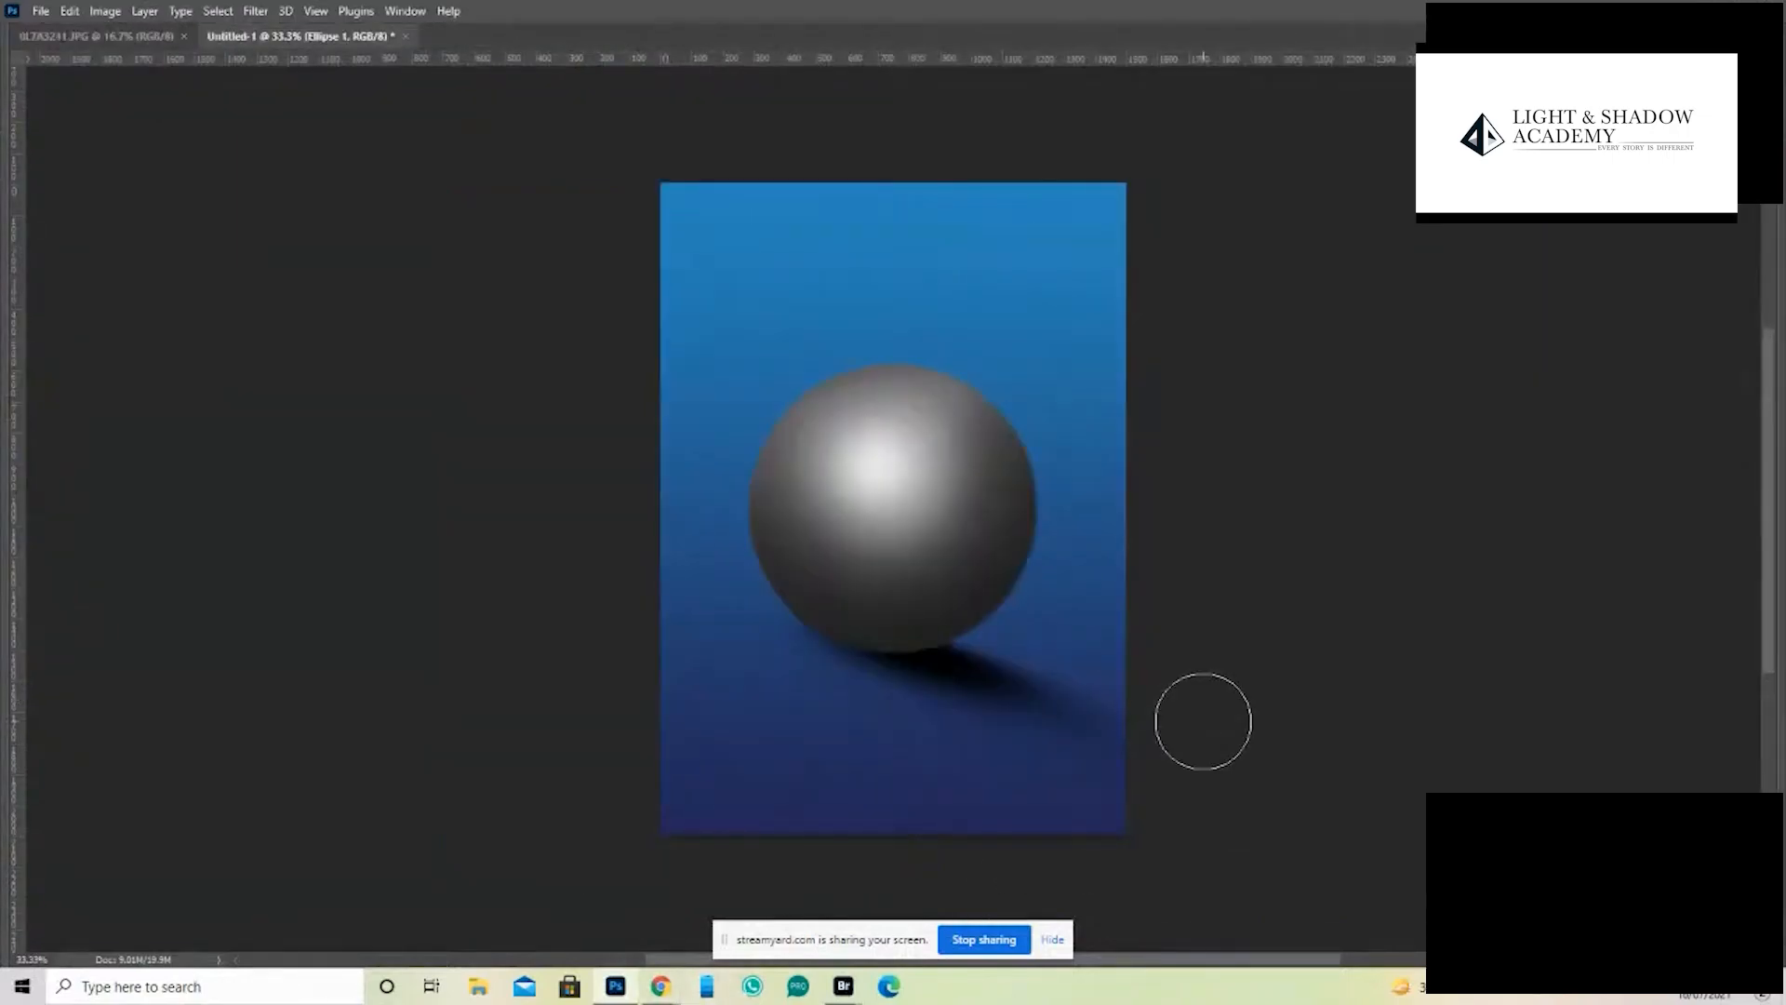
key("ctrl+minus")
key("ctrl+minus")
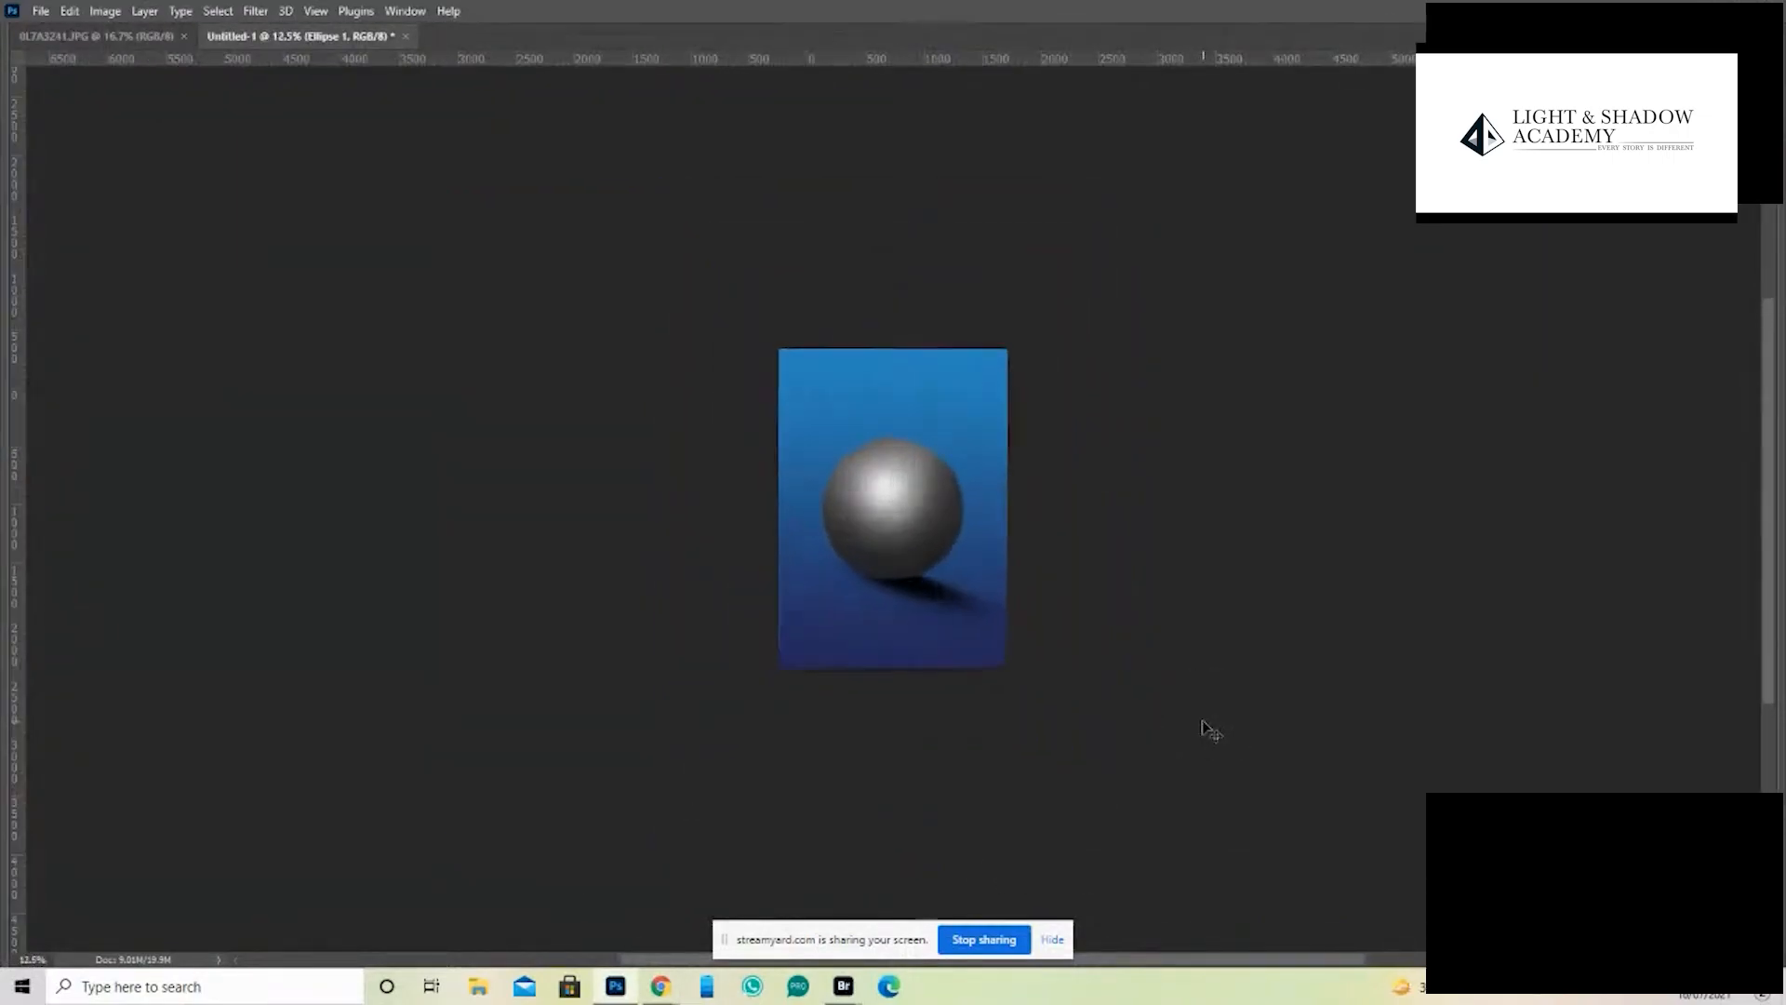
key("ctrl+plus")
key("Tab")
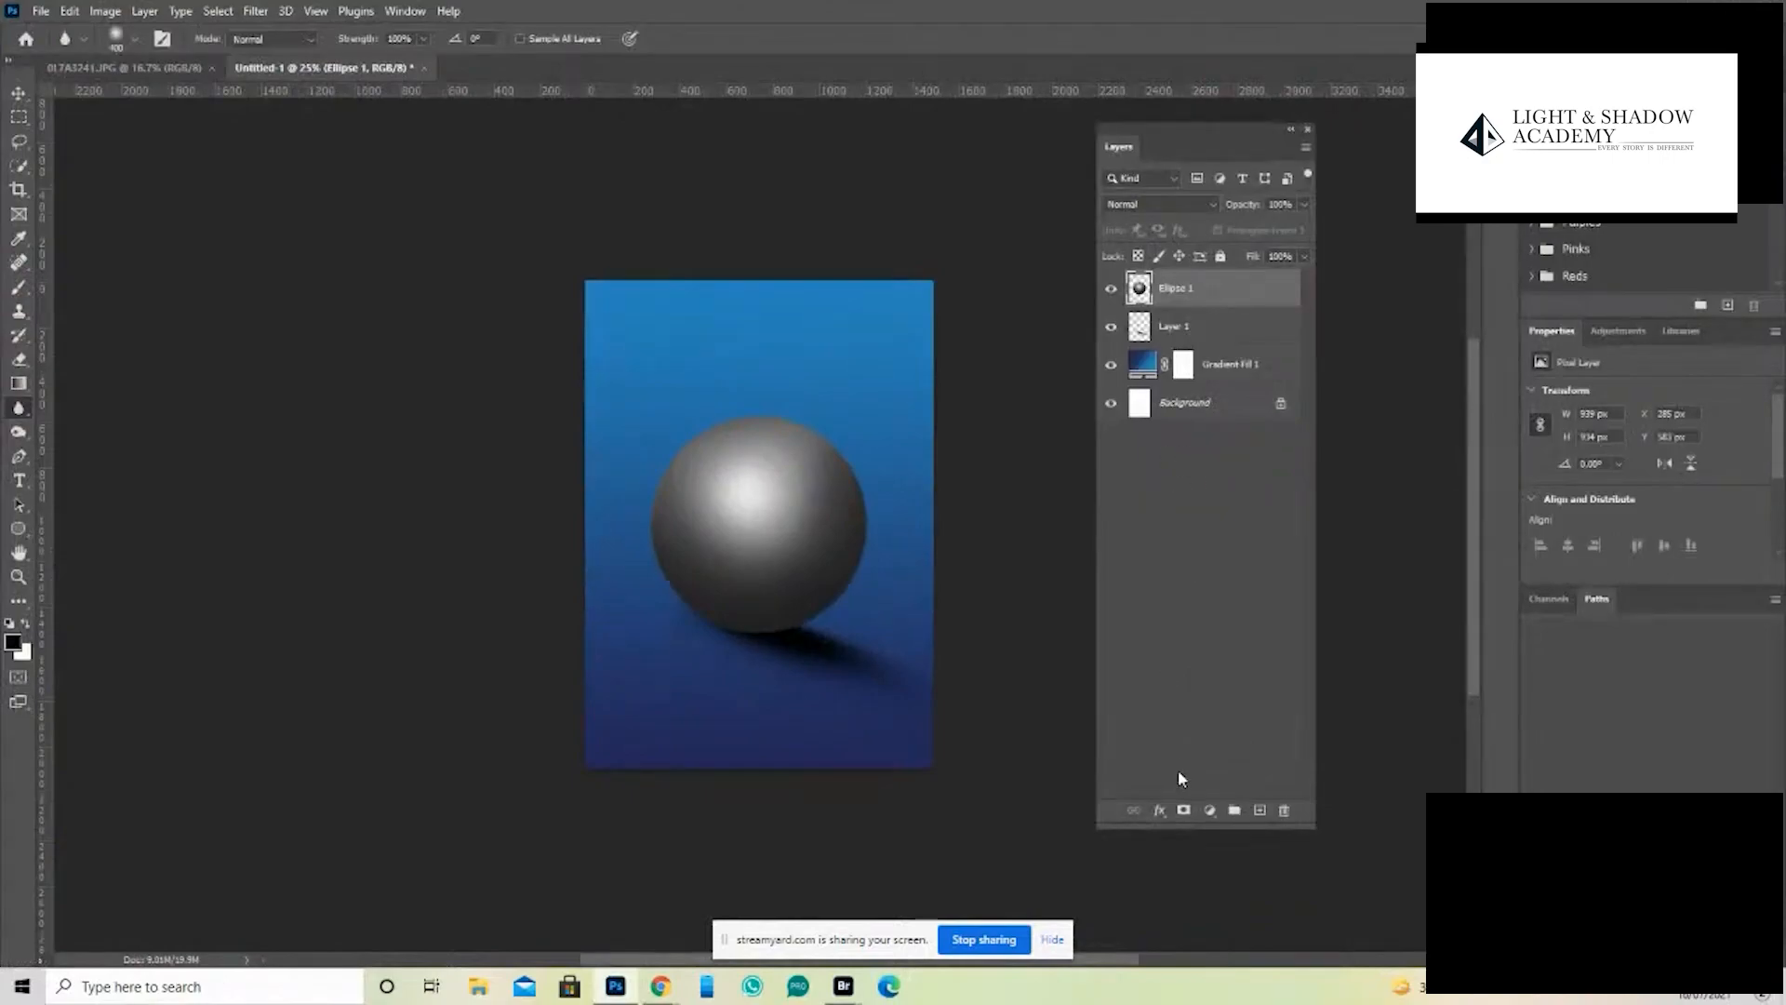
left_click(1209, 809)
left_click(1300, 485)
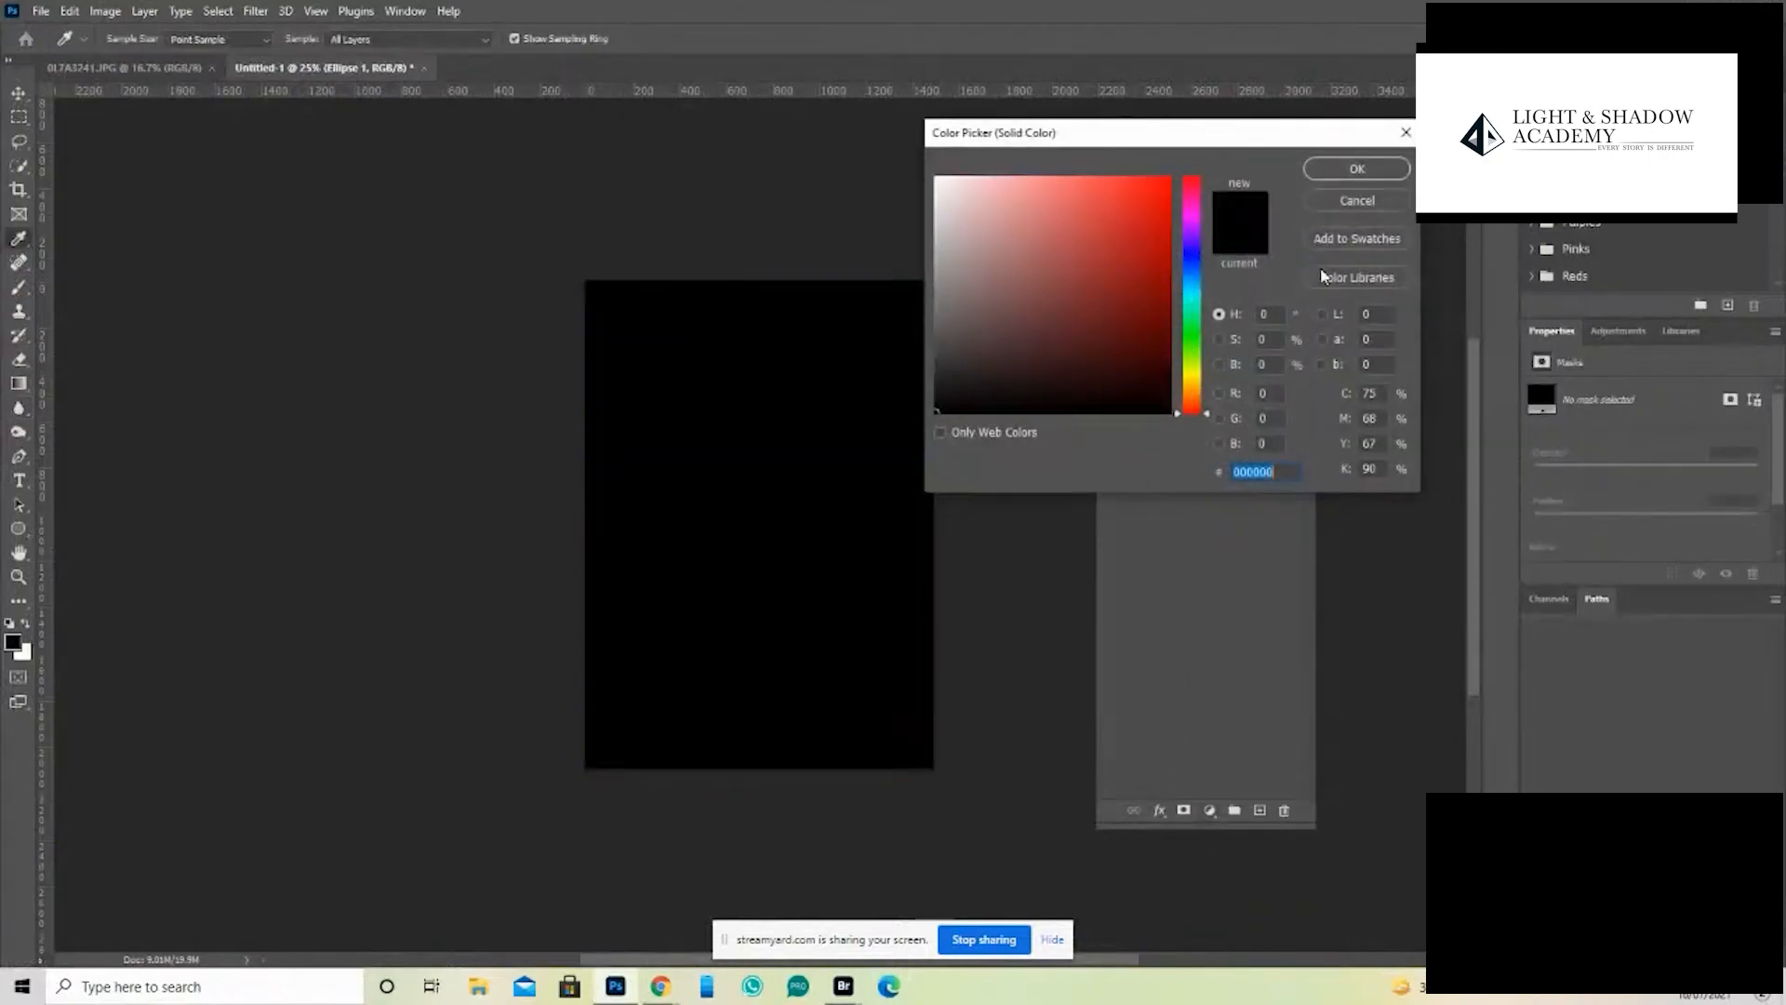
left_click(1151, 307)
left_click(1357, 169)
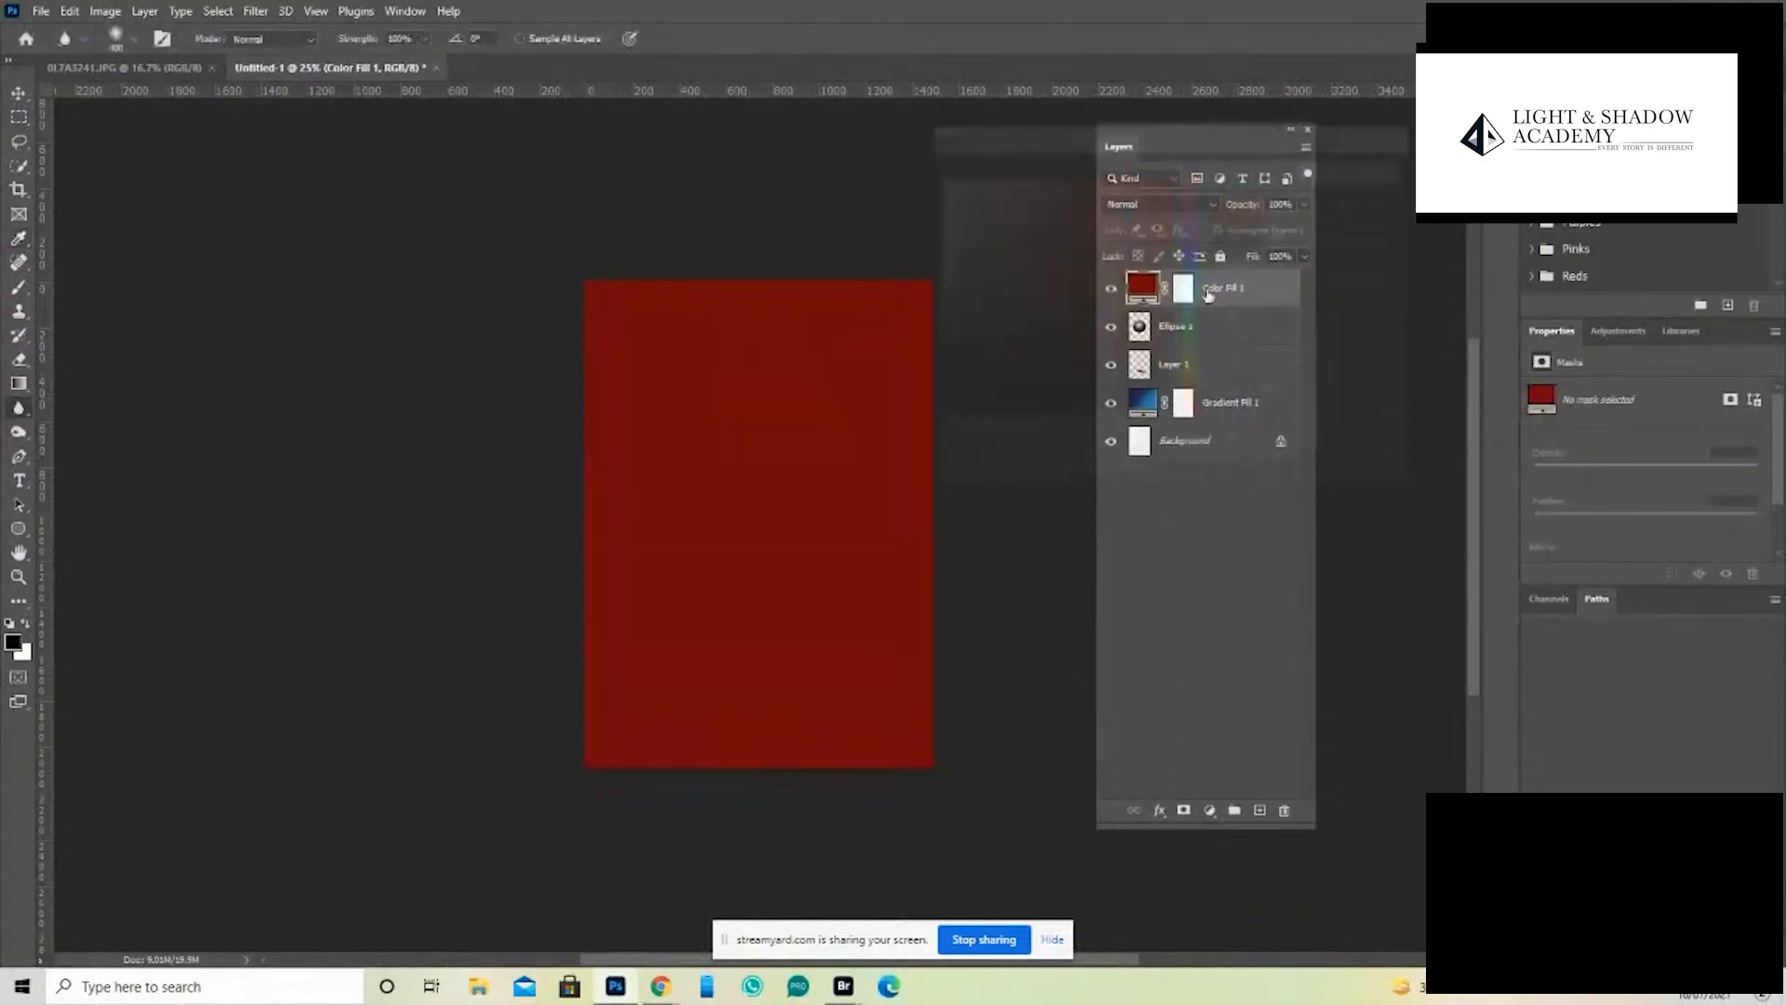
- Set the red fill layer's blend mode to Soft Light and clip it to the sphere layer
left_click(1158, 205)
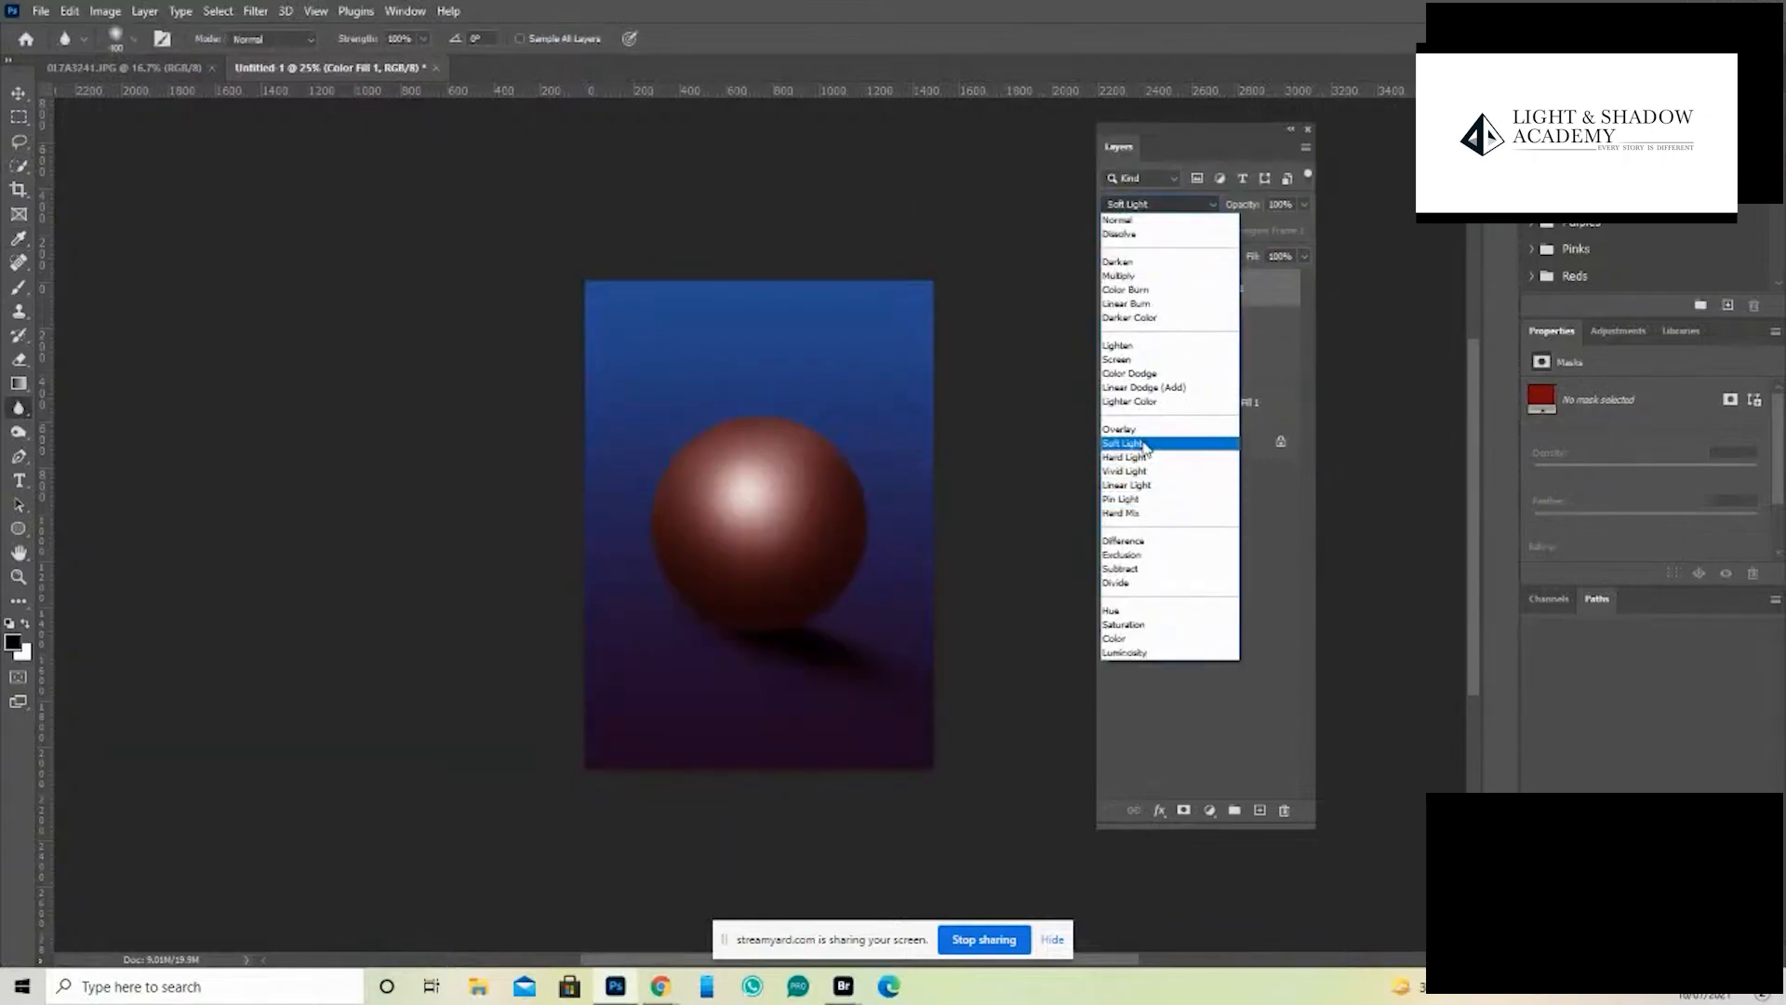
left_click(1145, 446)
left_click(1200, 337, "alt")
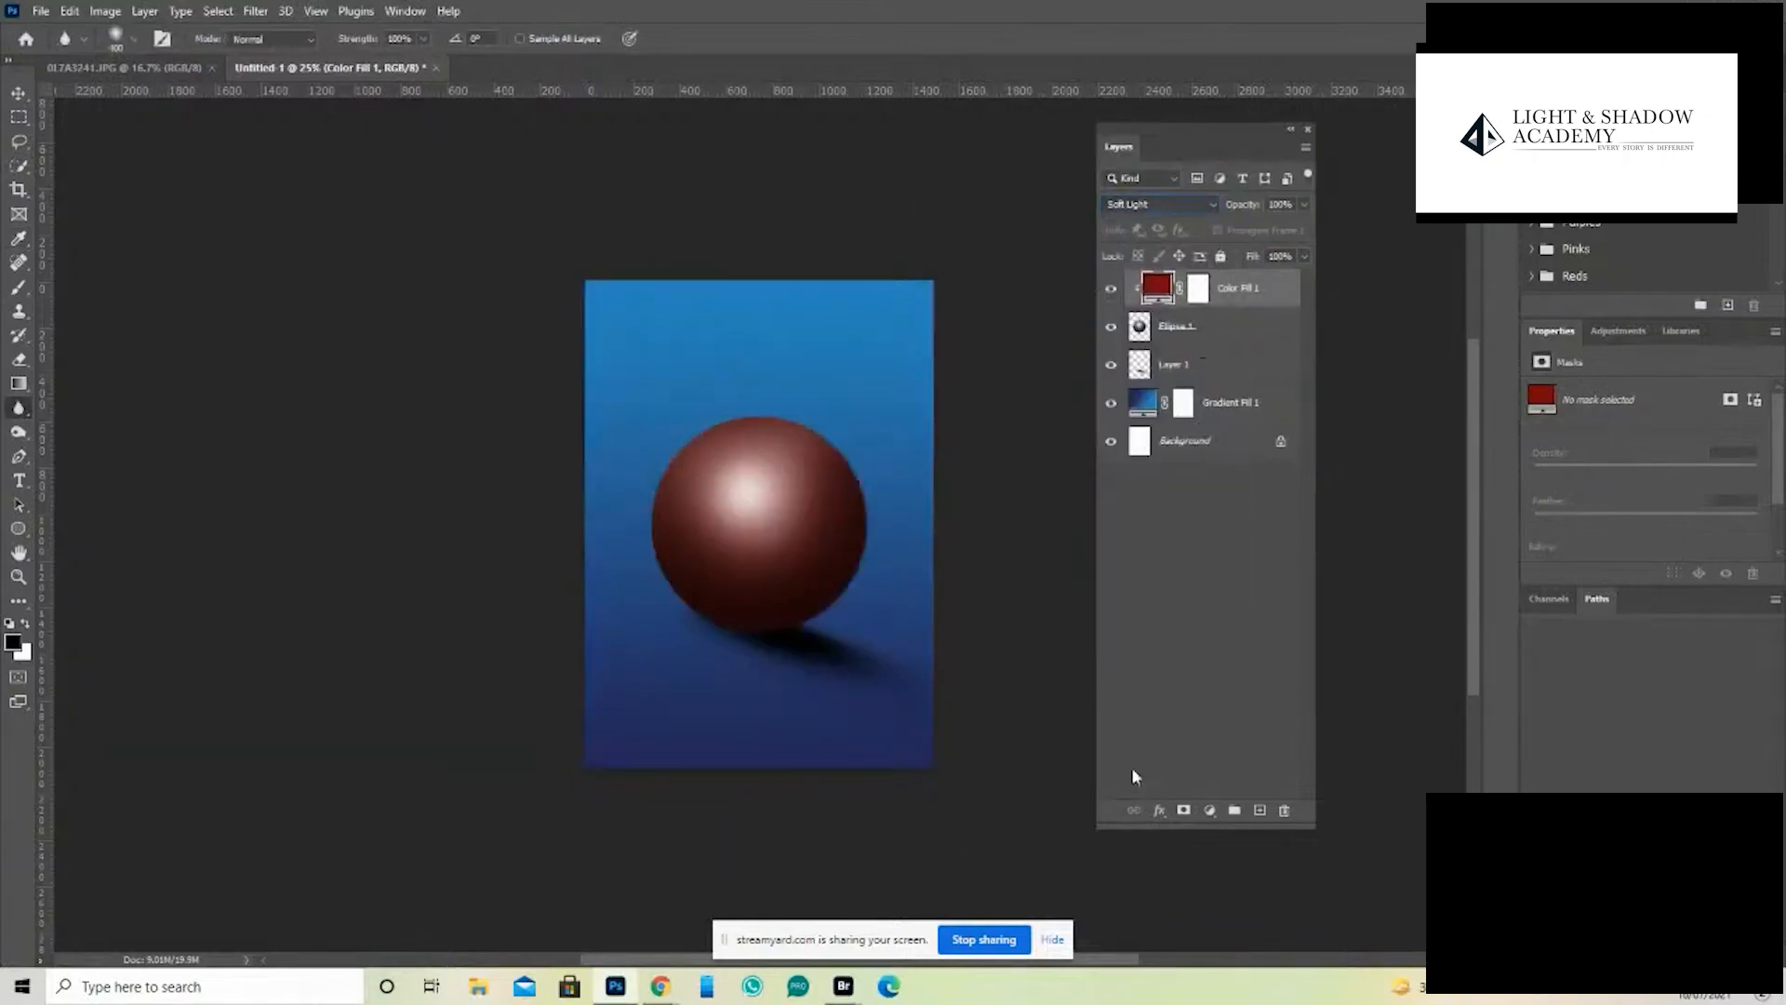
- Change the clipped fill layer's color to purple
double_click(1157, 285)
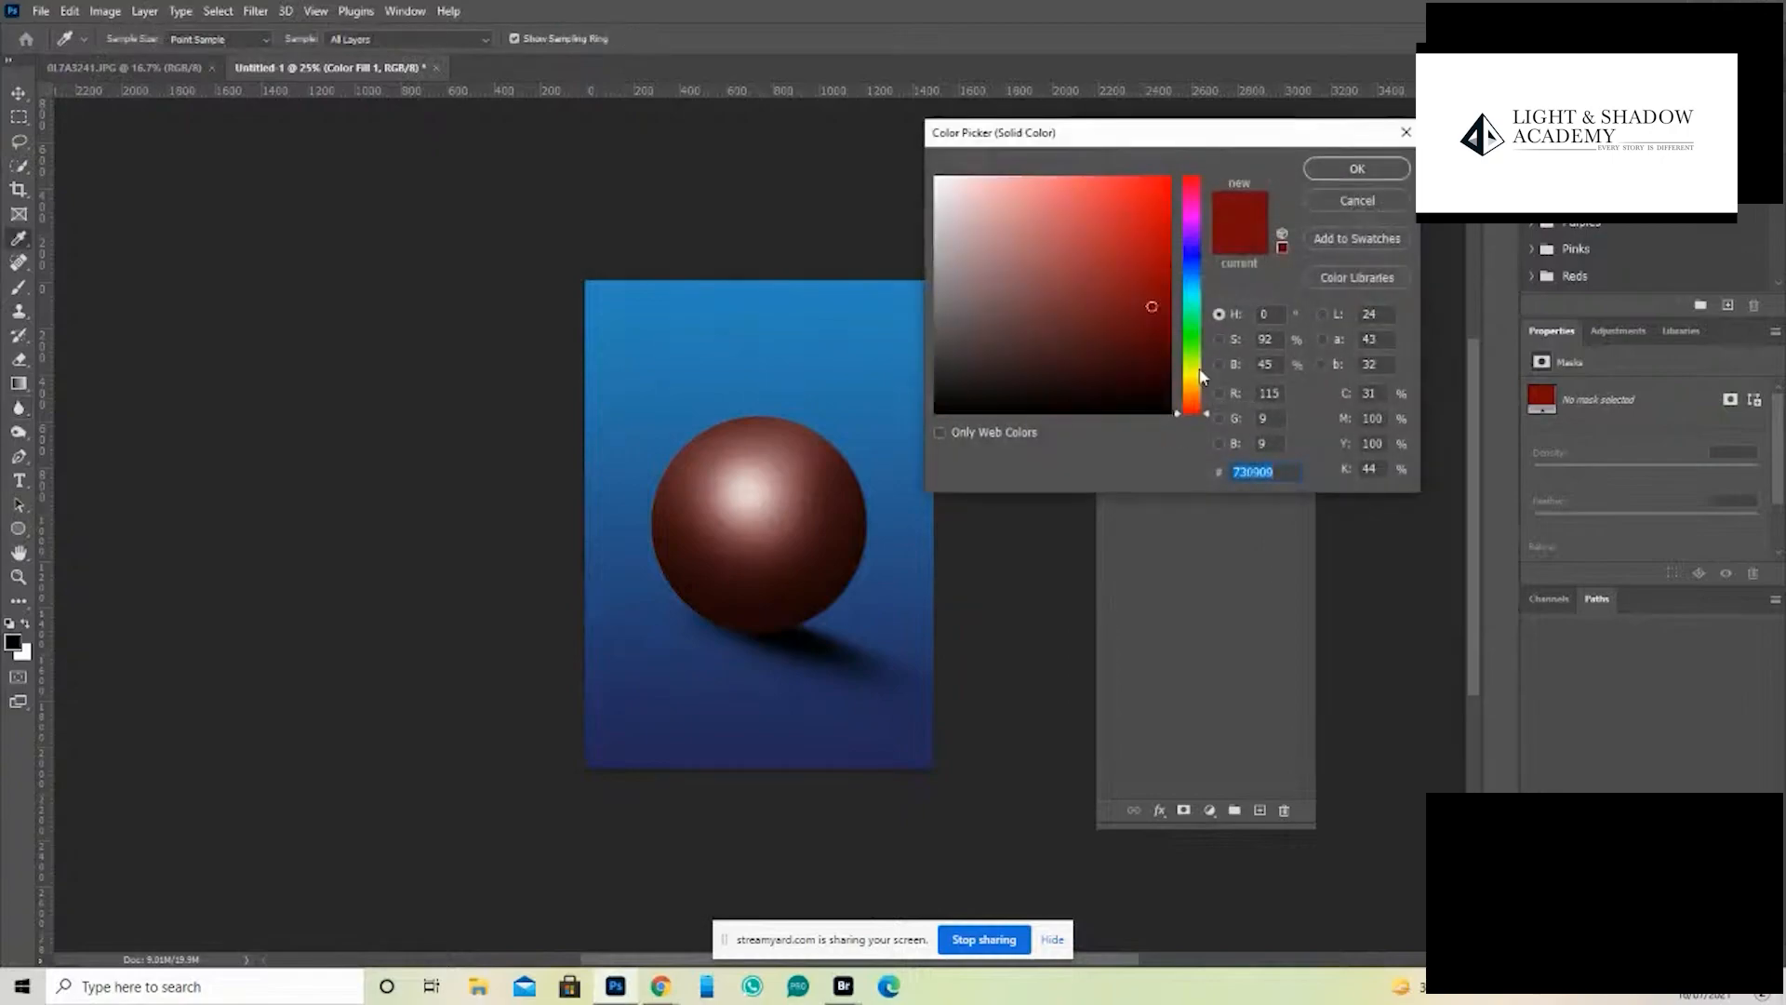
left_click_drag(1200, 376, 1180, 218)
left_click(1357, 172)
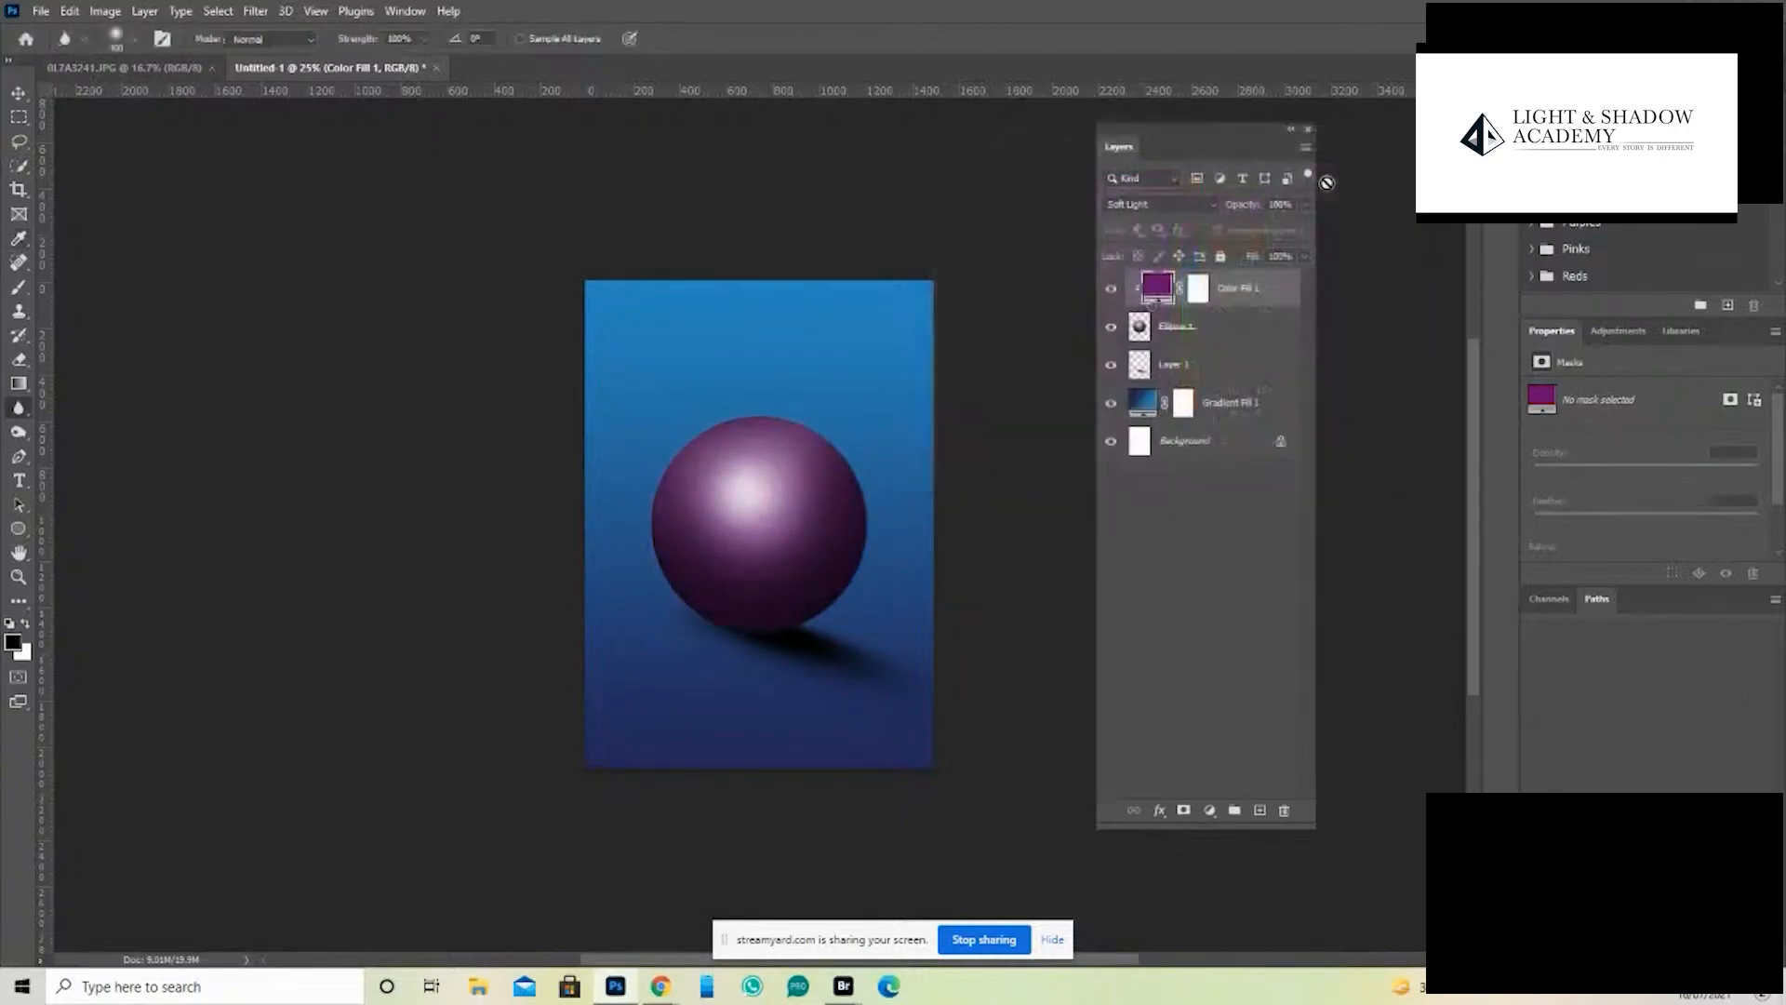
- Examine the purple sphere and its cast shadow at several zoom levels with the panels hidden
key("Tab")
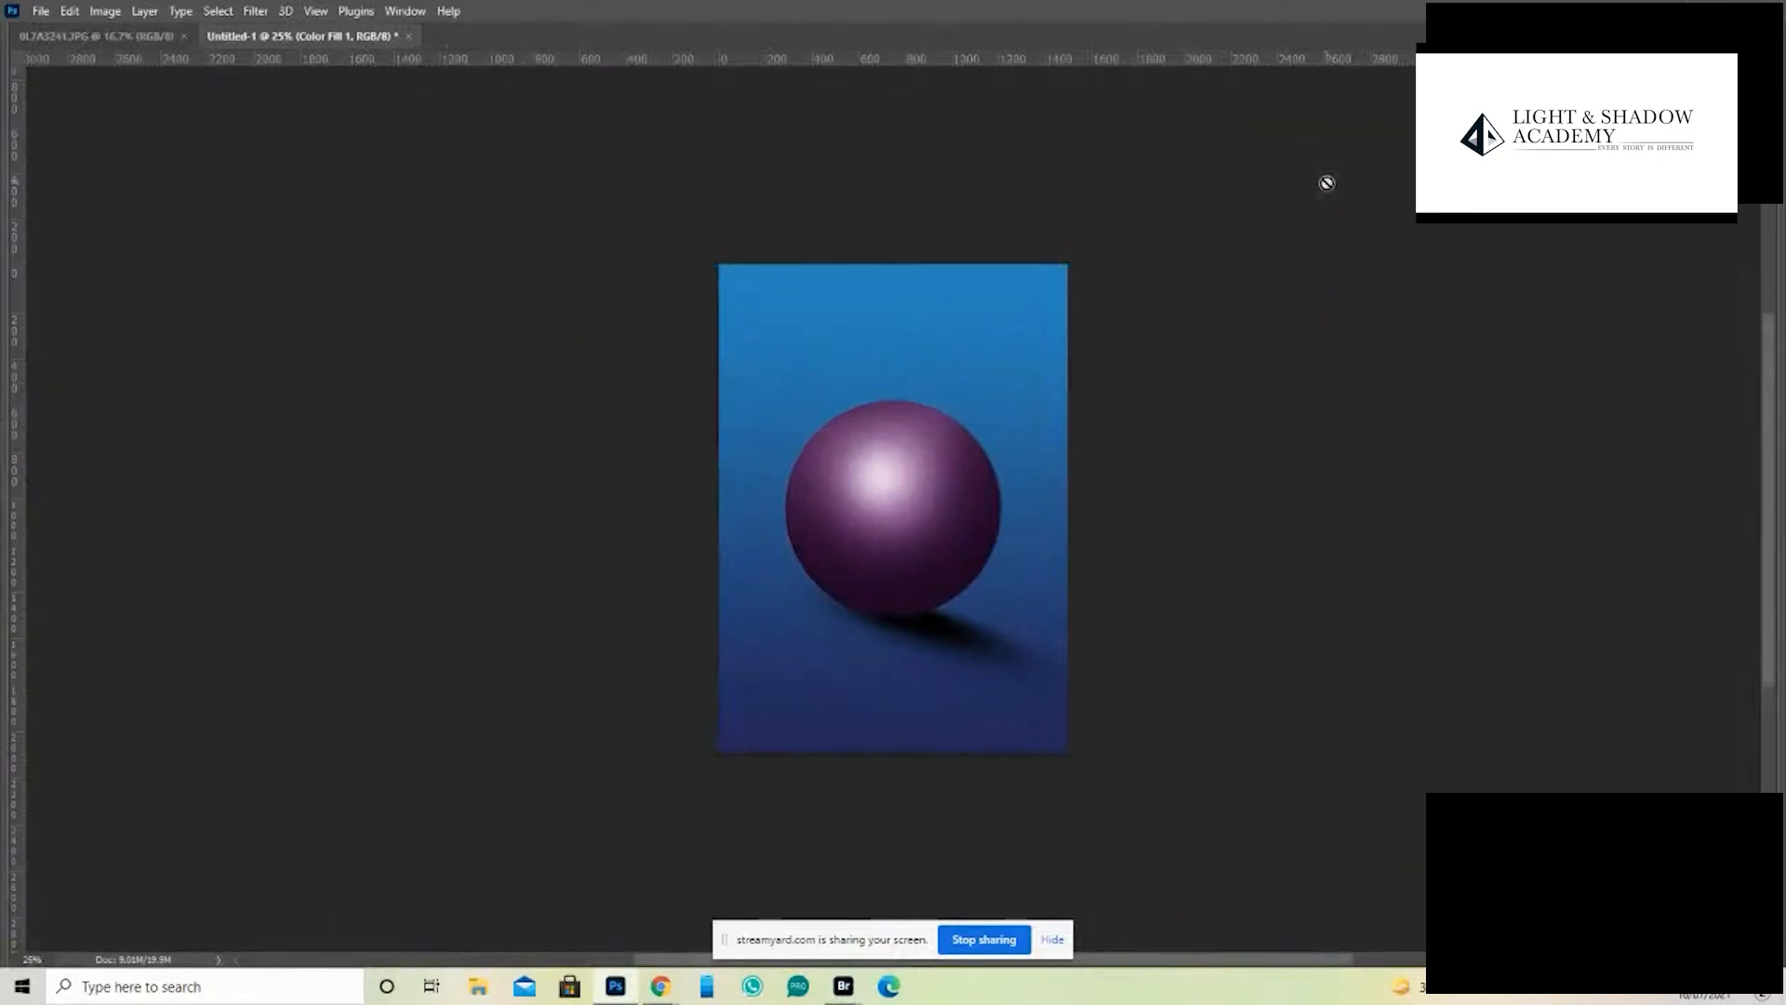
key("ctrl+minus")
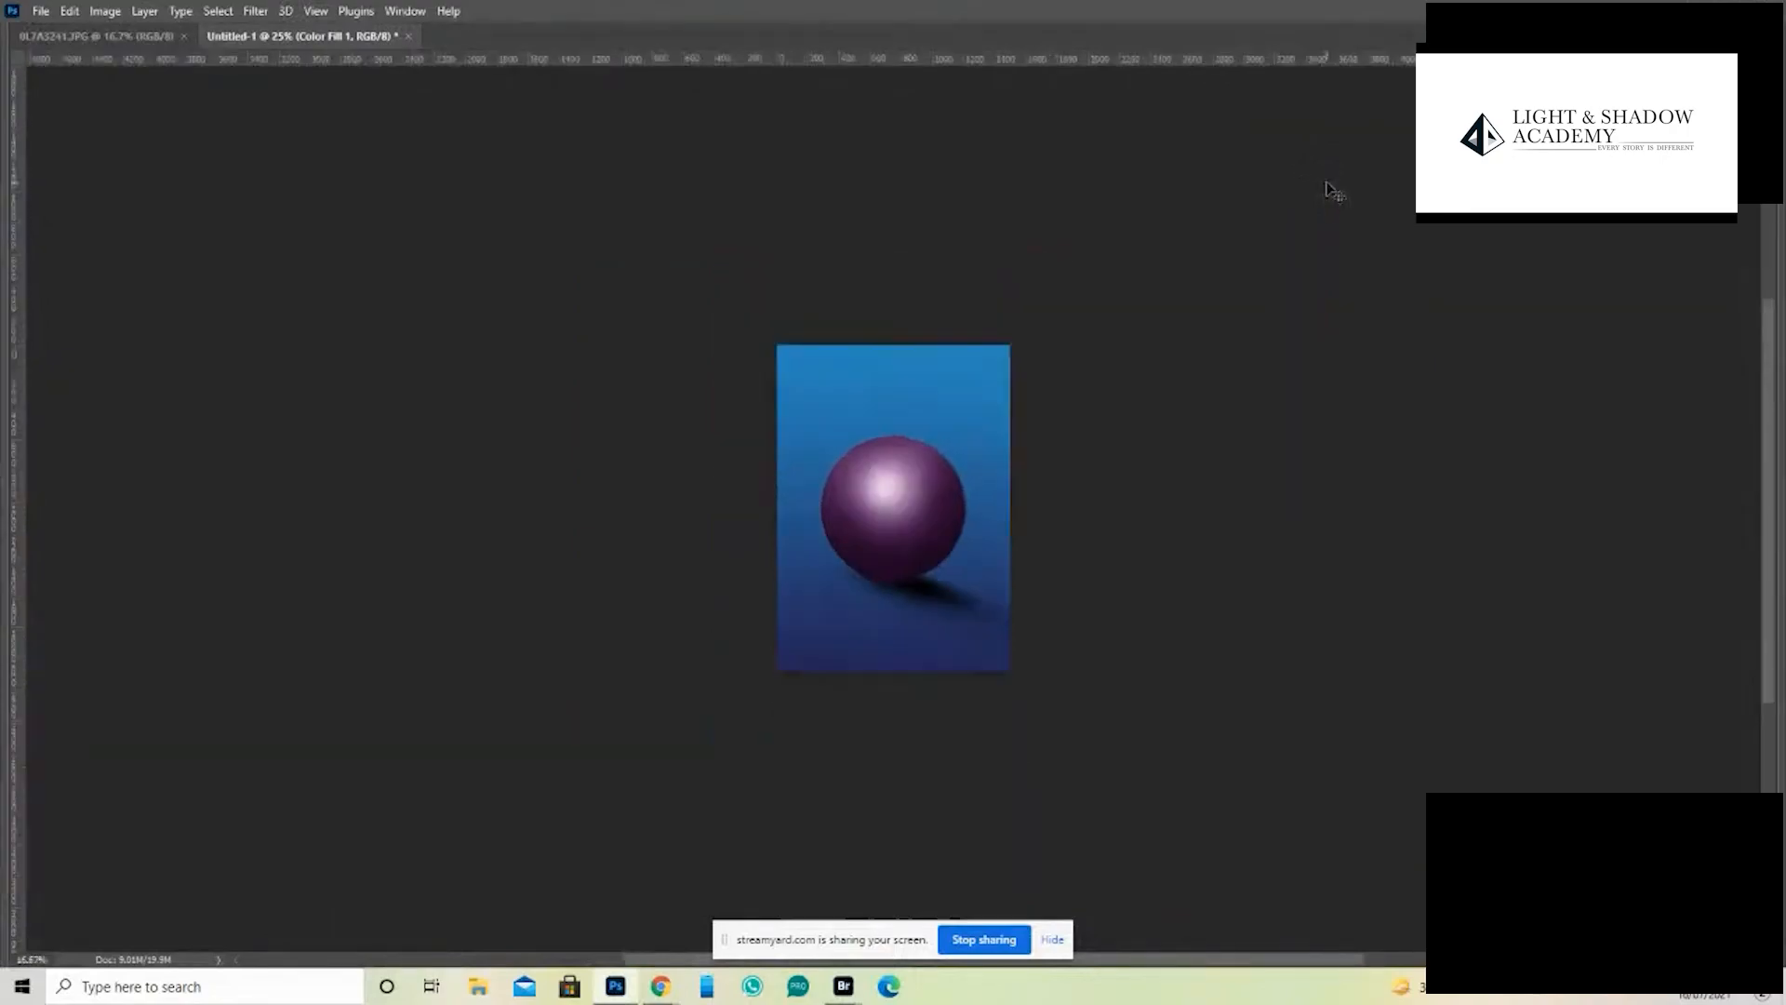
key("ctrl+minus")
key("ctrl+plus")
key("ctrl+plus")
key("ctrl+plus")
key("ctrl+plus")
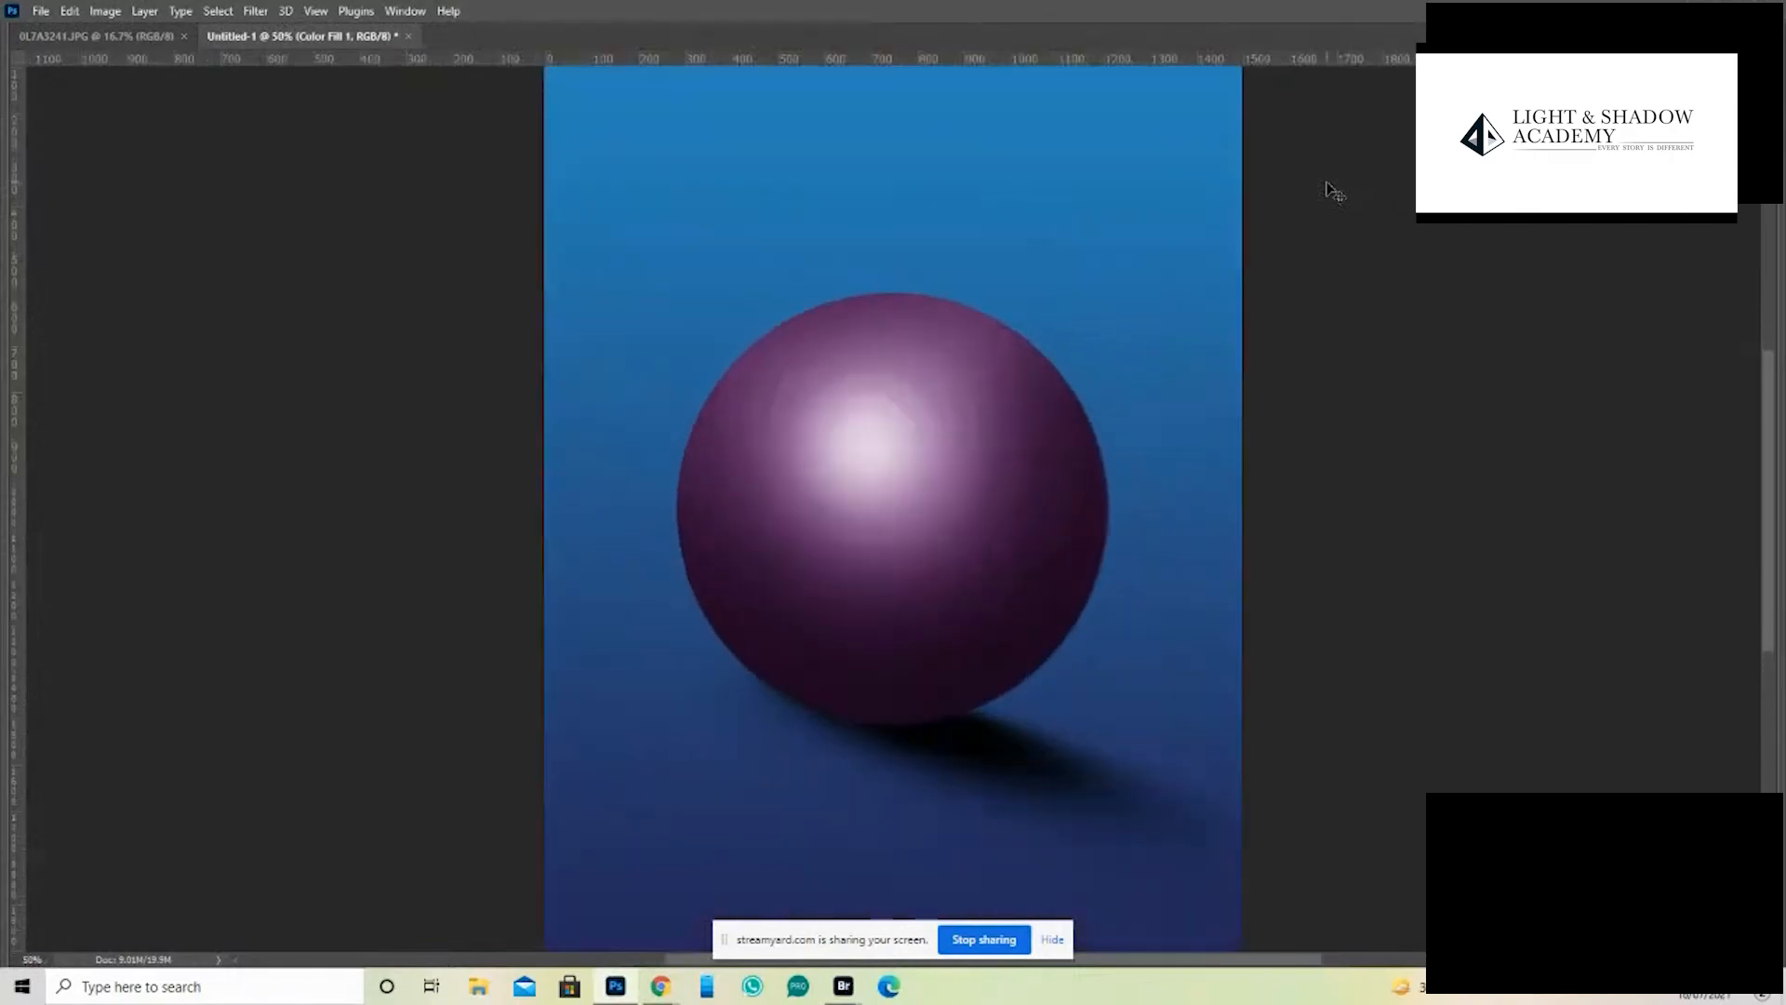
key("ctrl+minus")
key("ctrl+minus")
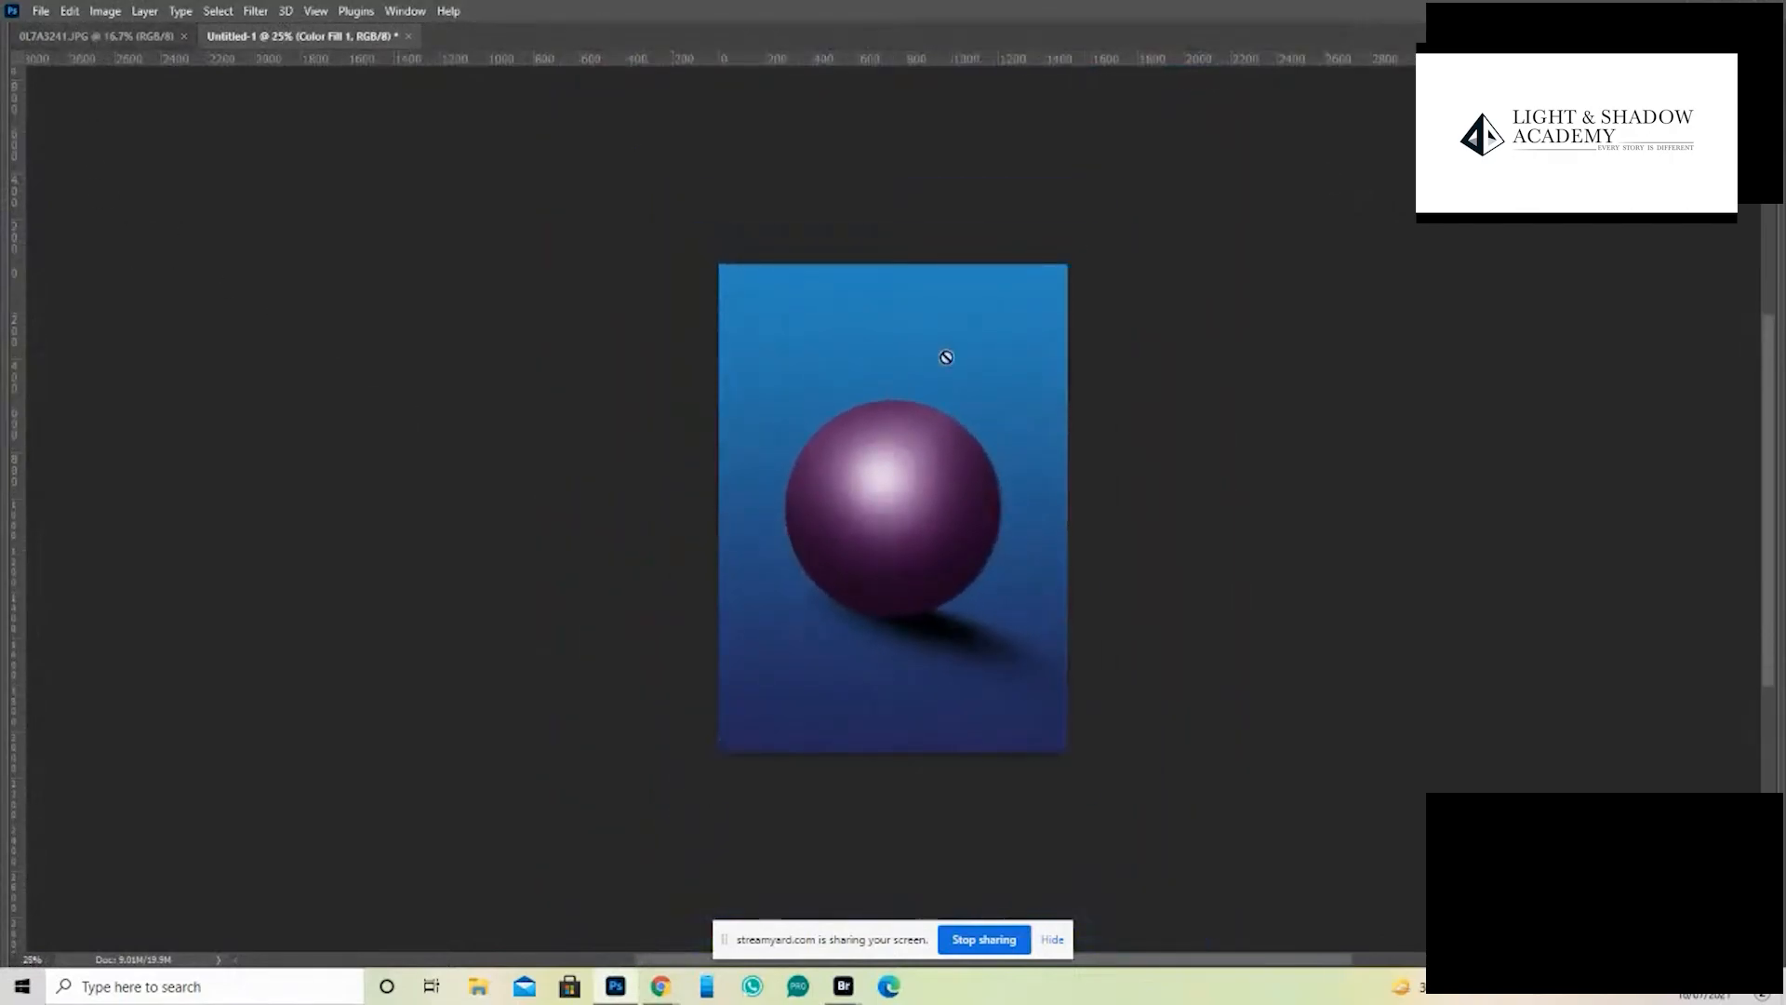
- Return to the couple photo 0L7A3241.JPG and bring the editing panels back
left_click(98, 35)
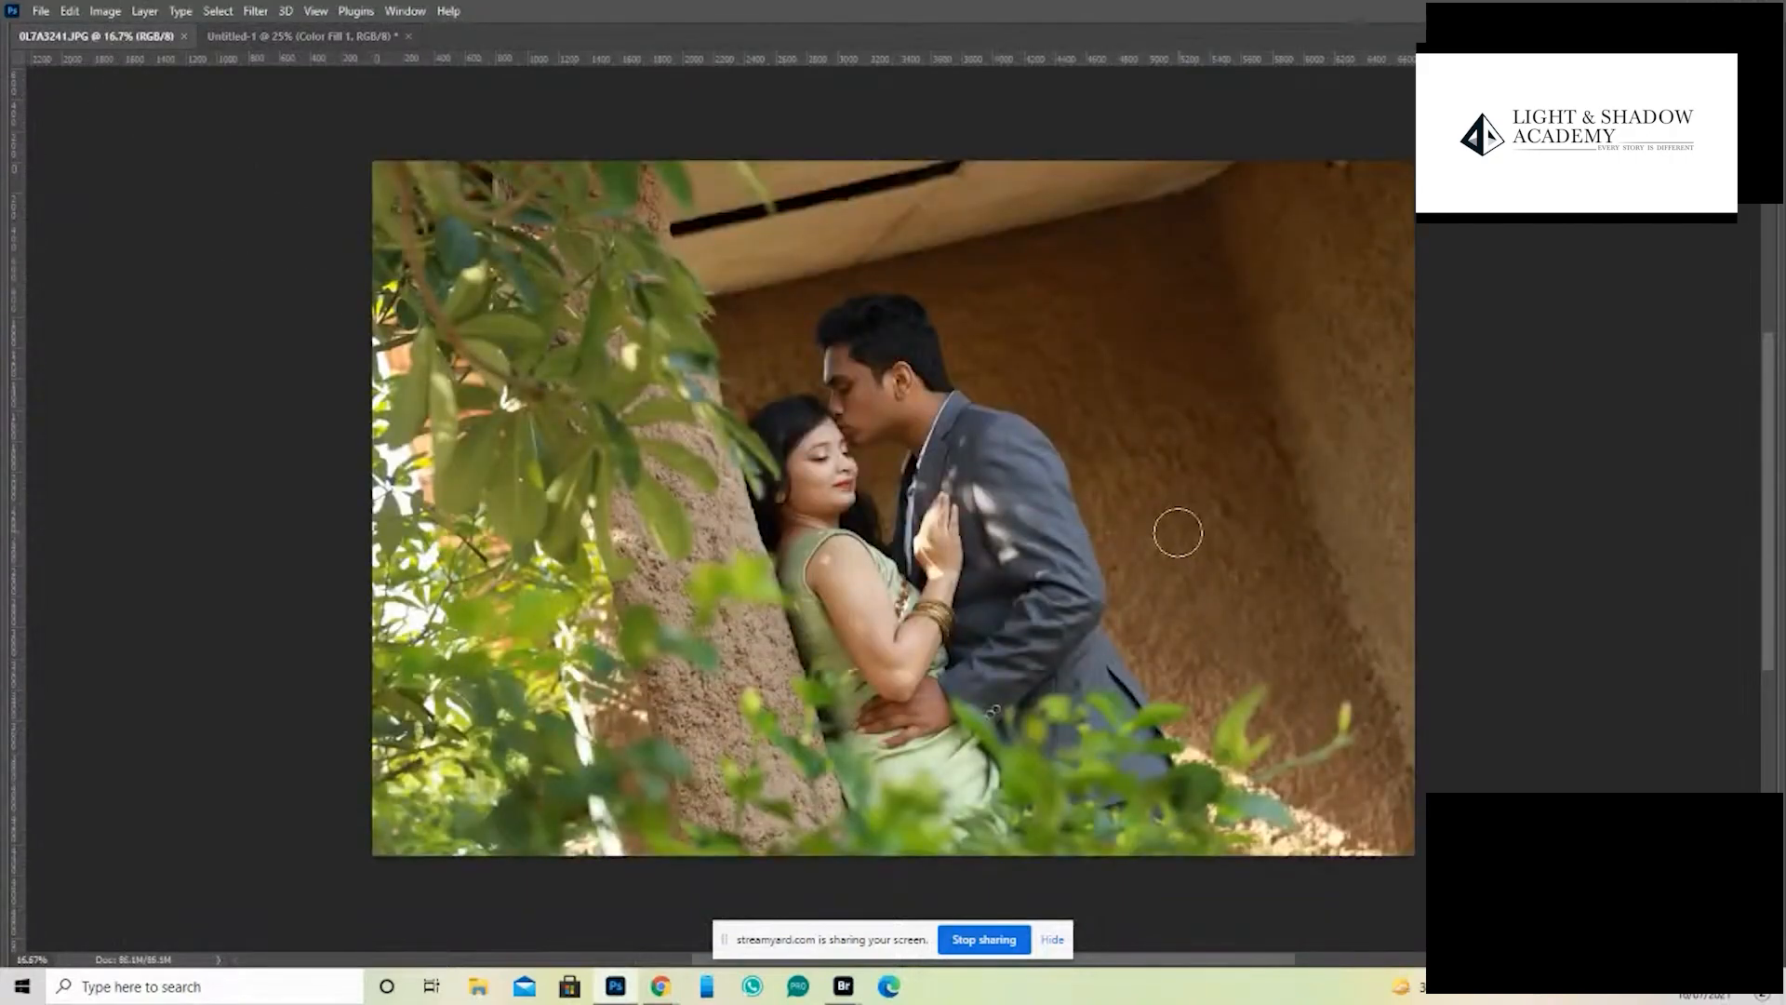
key("Tab")
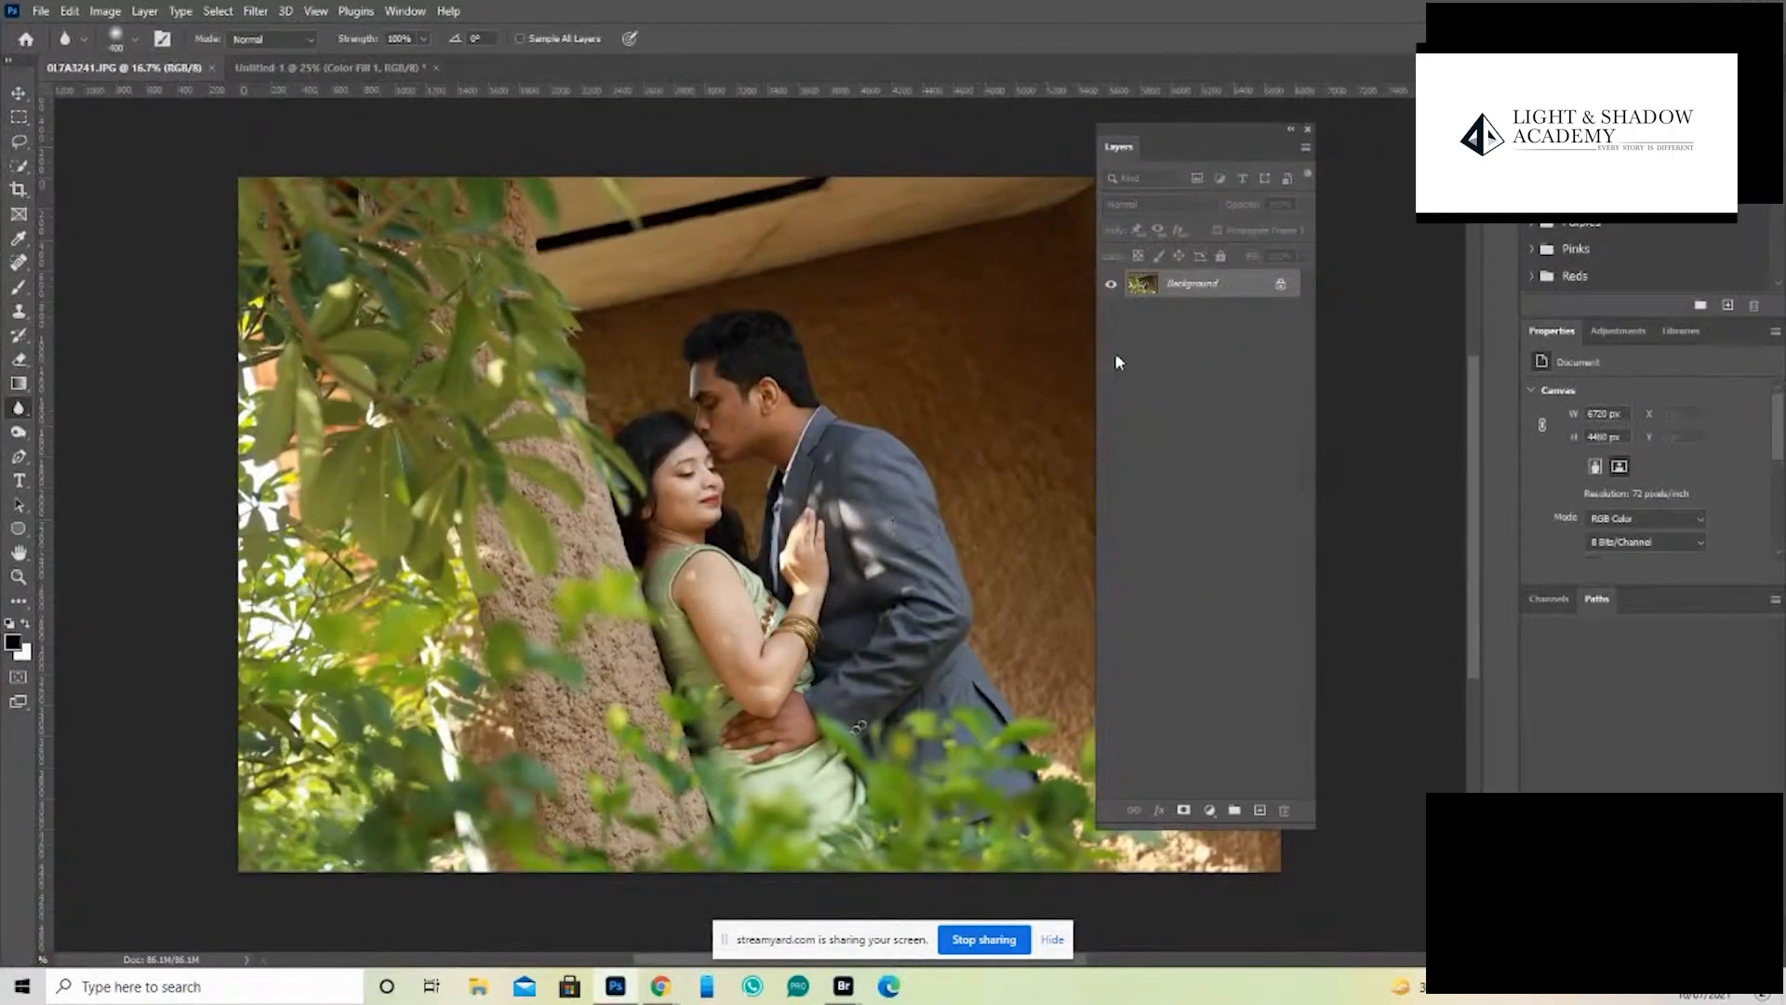
- Open the couple photo in the Liquify filter
key("z")
left_click(789, 590)
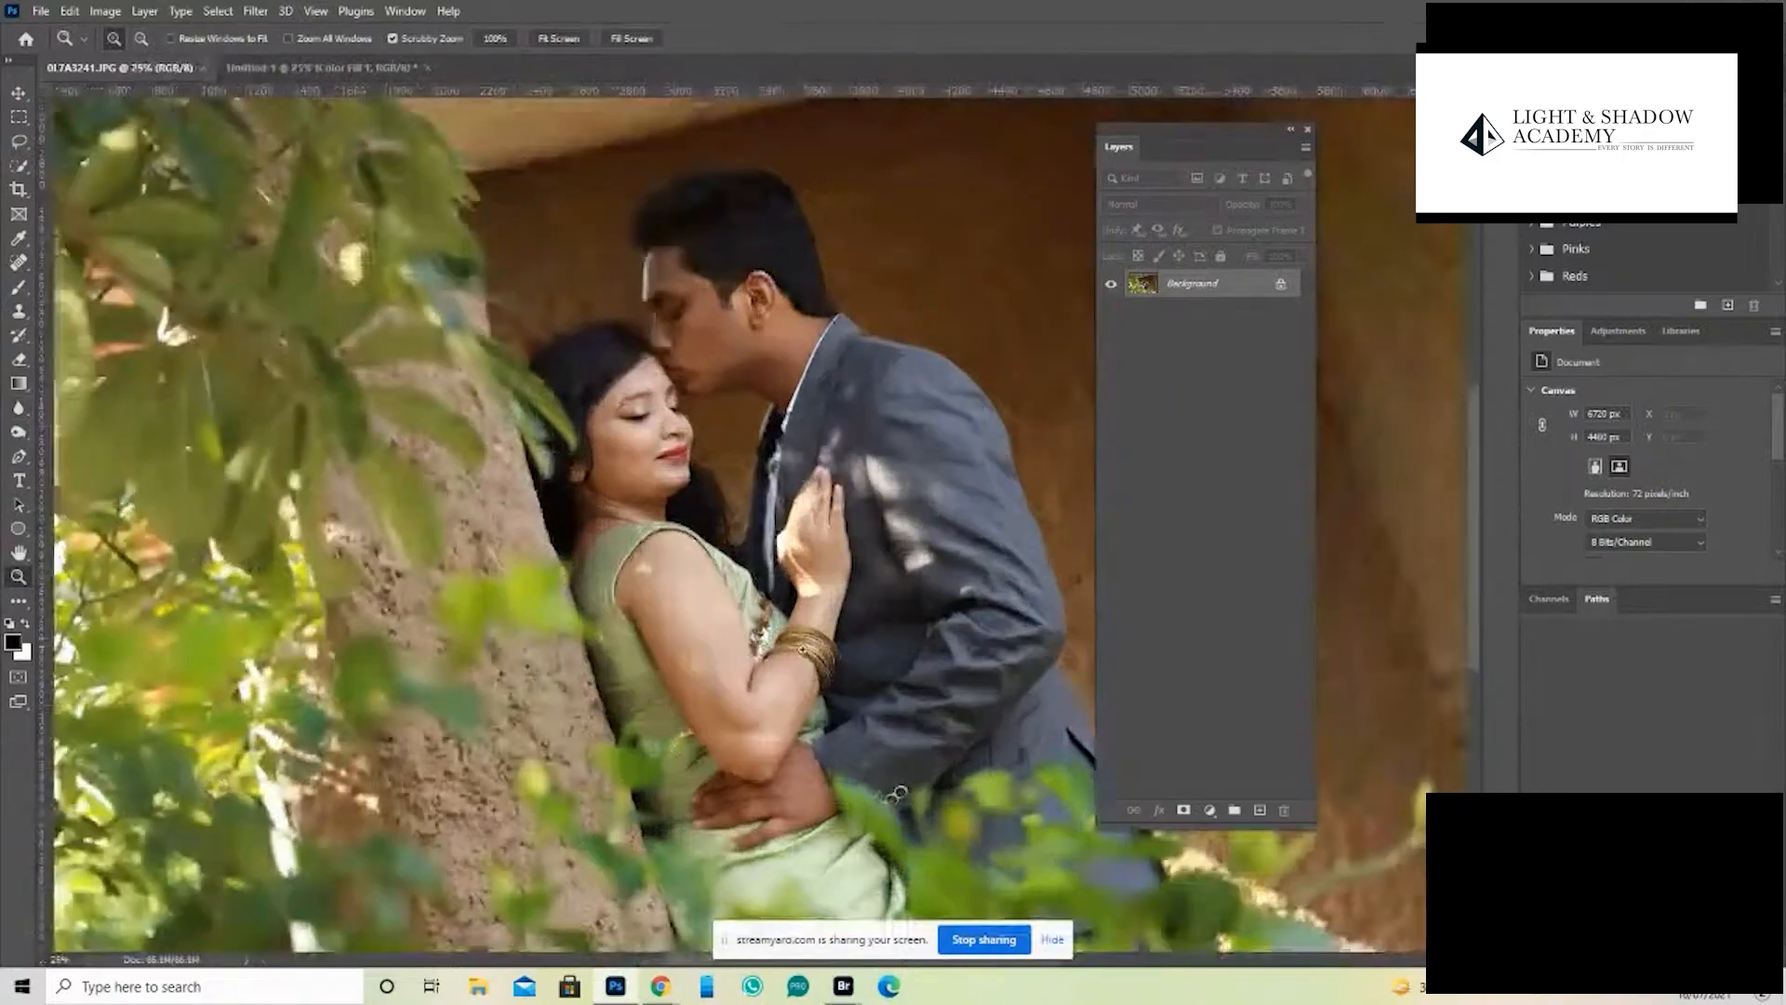
left_click(802, 663)
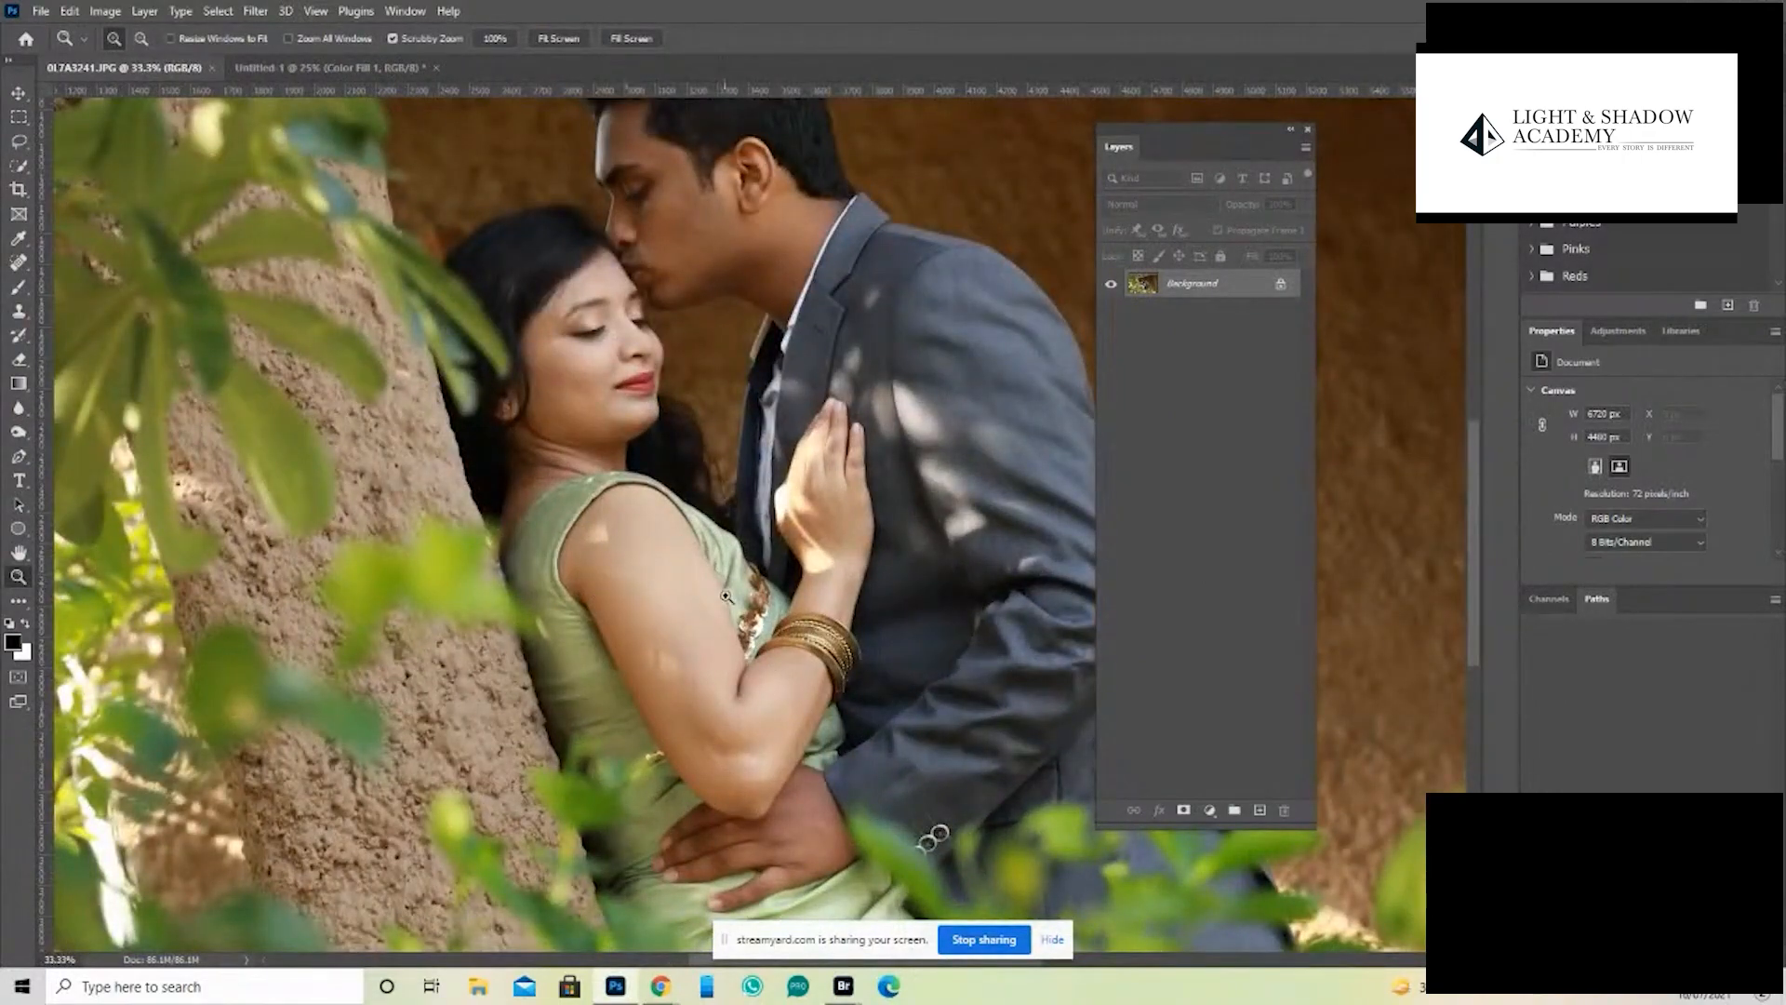
left_click(255, 11)
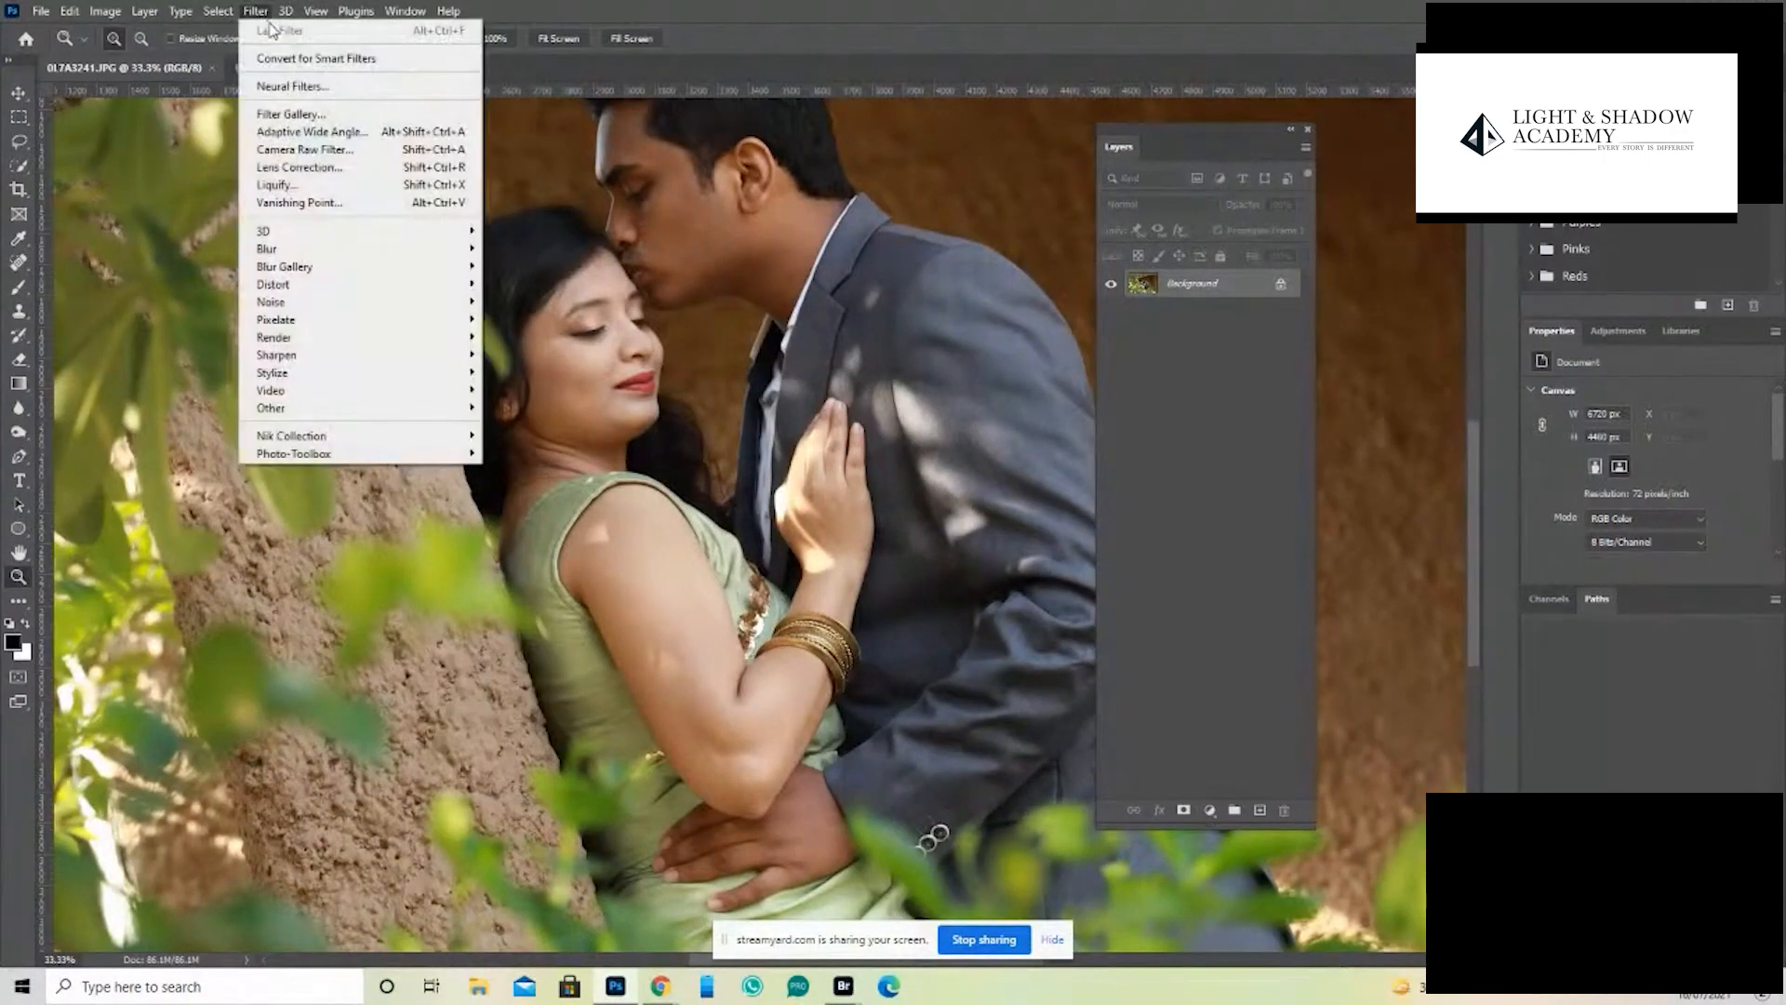
left_click(318, 186)
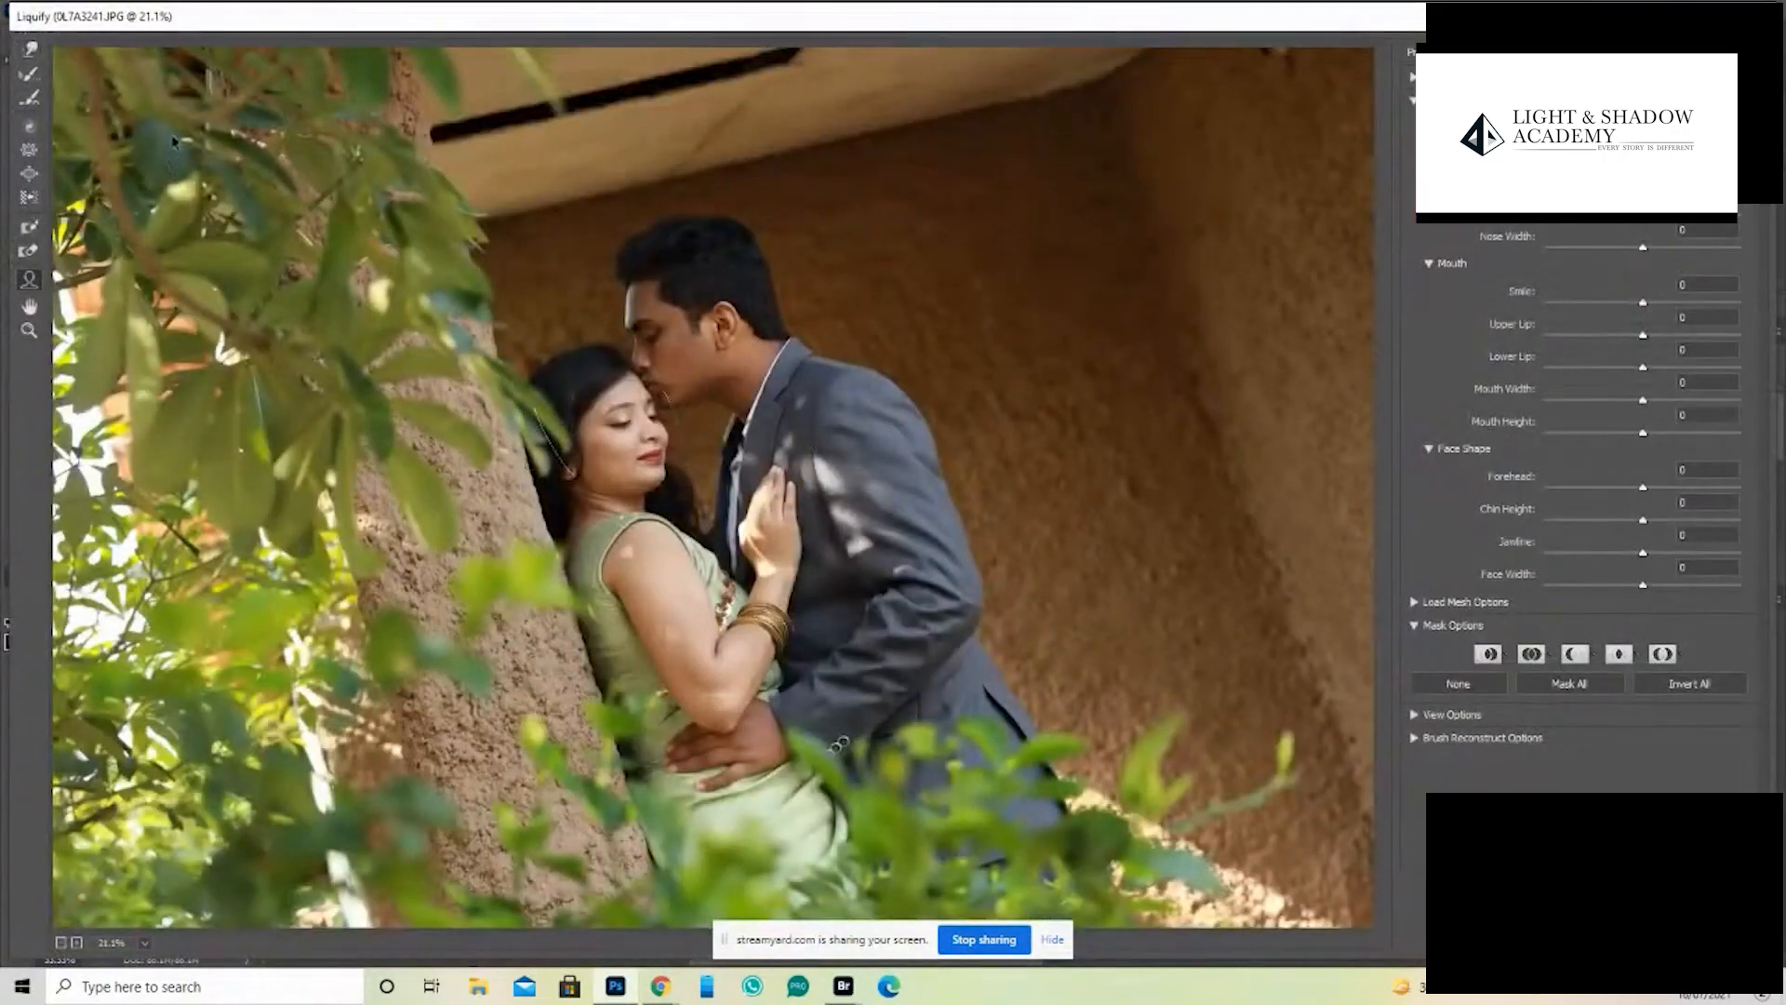
- Slim the woman's upper arm with a smaller Forward Warp brush and apply the Liquify filter
left_click(31, 50)
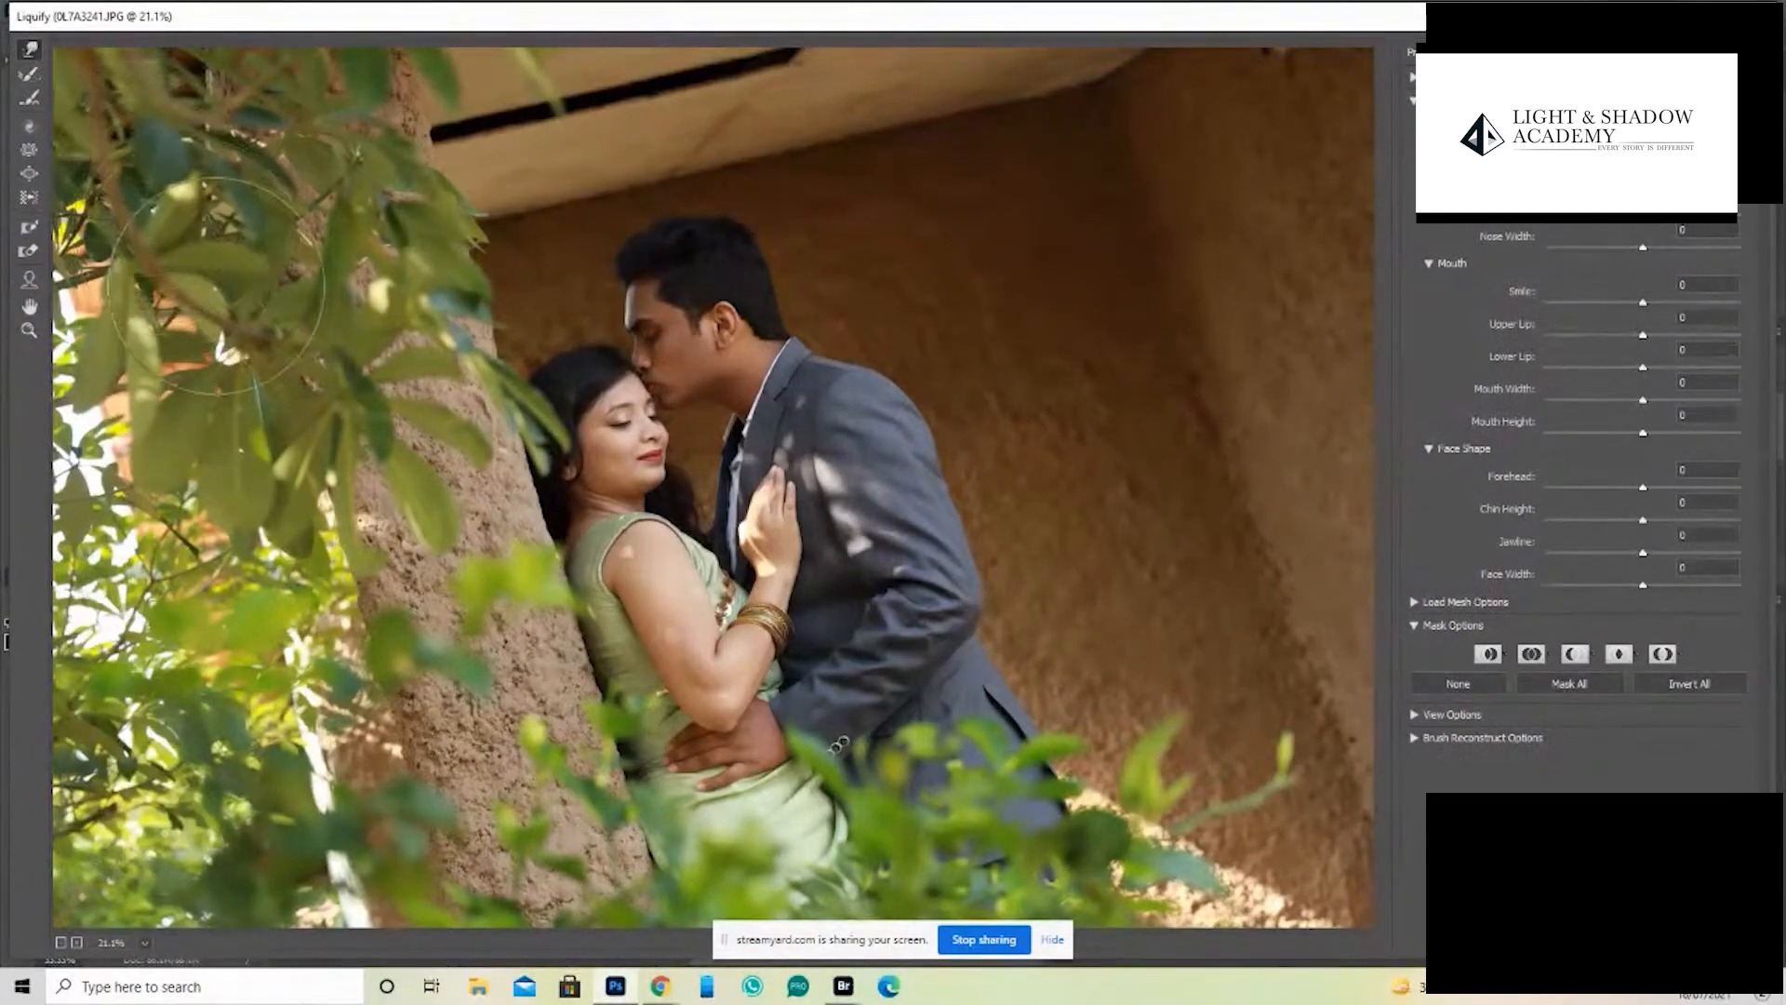
key("bracketleft")
key("bracketleft")
key("bracketleft")
key("bracketleft")
key("bracketleft")
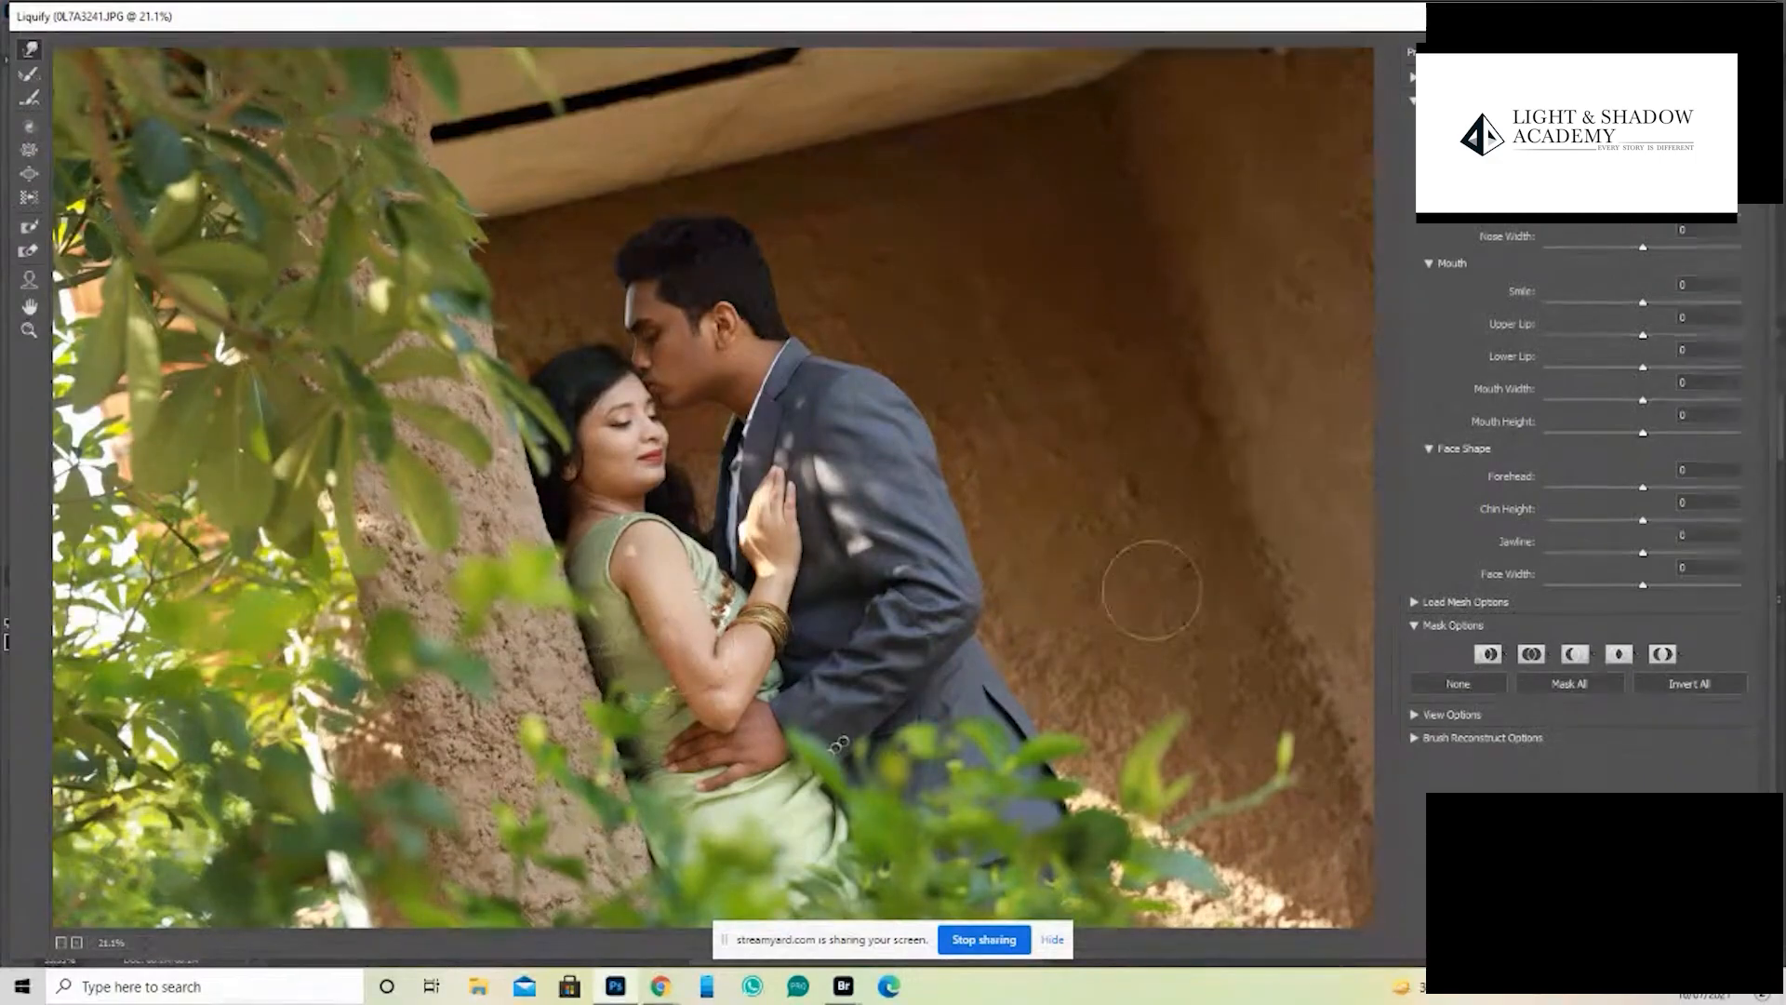
left_click(1440, 938)
left_click(1440, 937)
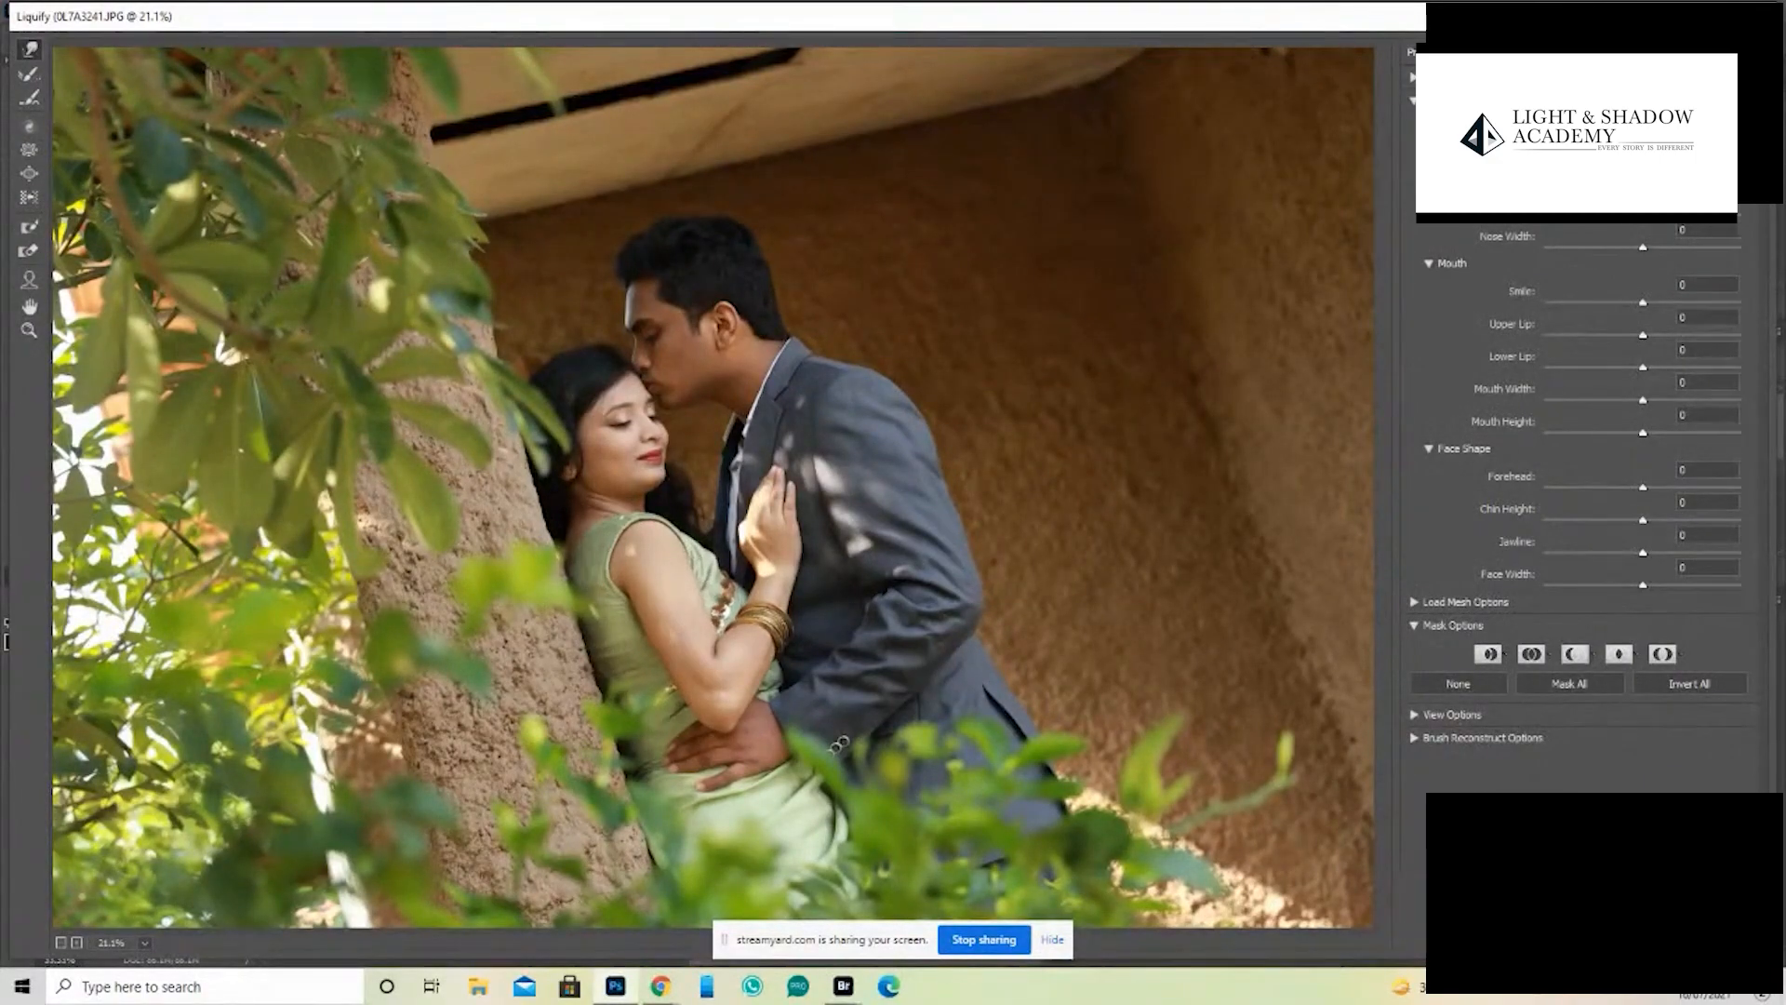
left_click(1440, 938)
left_click(1440, 938)
left_click(1440, 938)
left_click(1440, 938)
left_click(1440, 938)
left_click(1441, 938)
left_click(1440, 938)
key("Return")
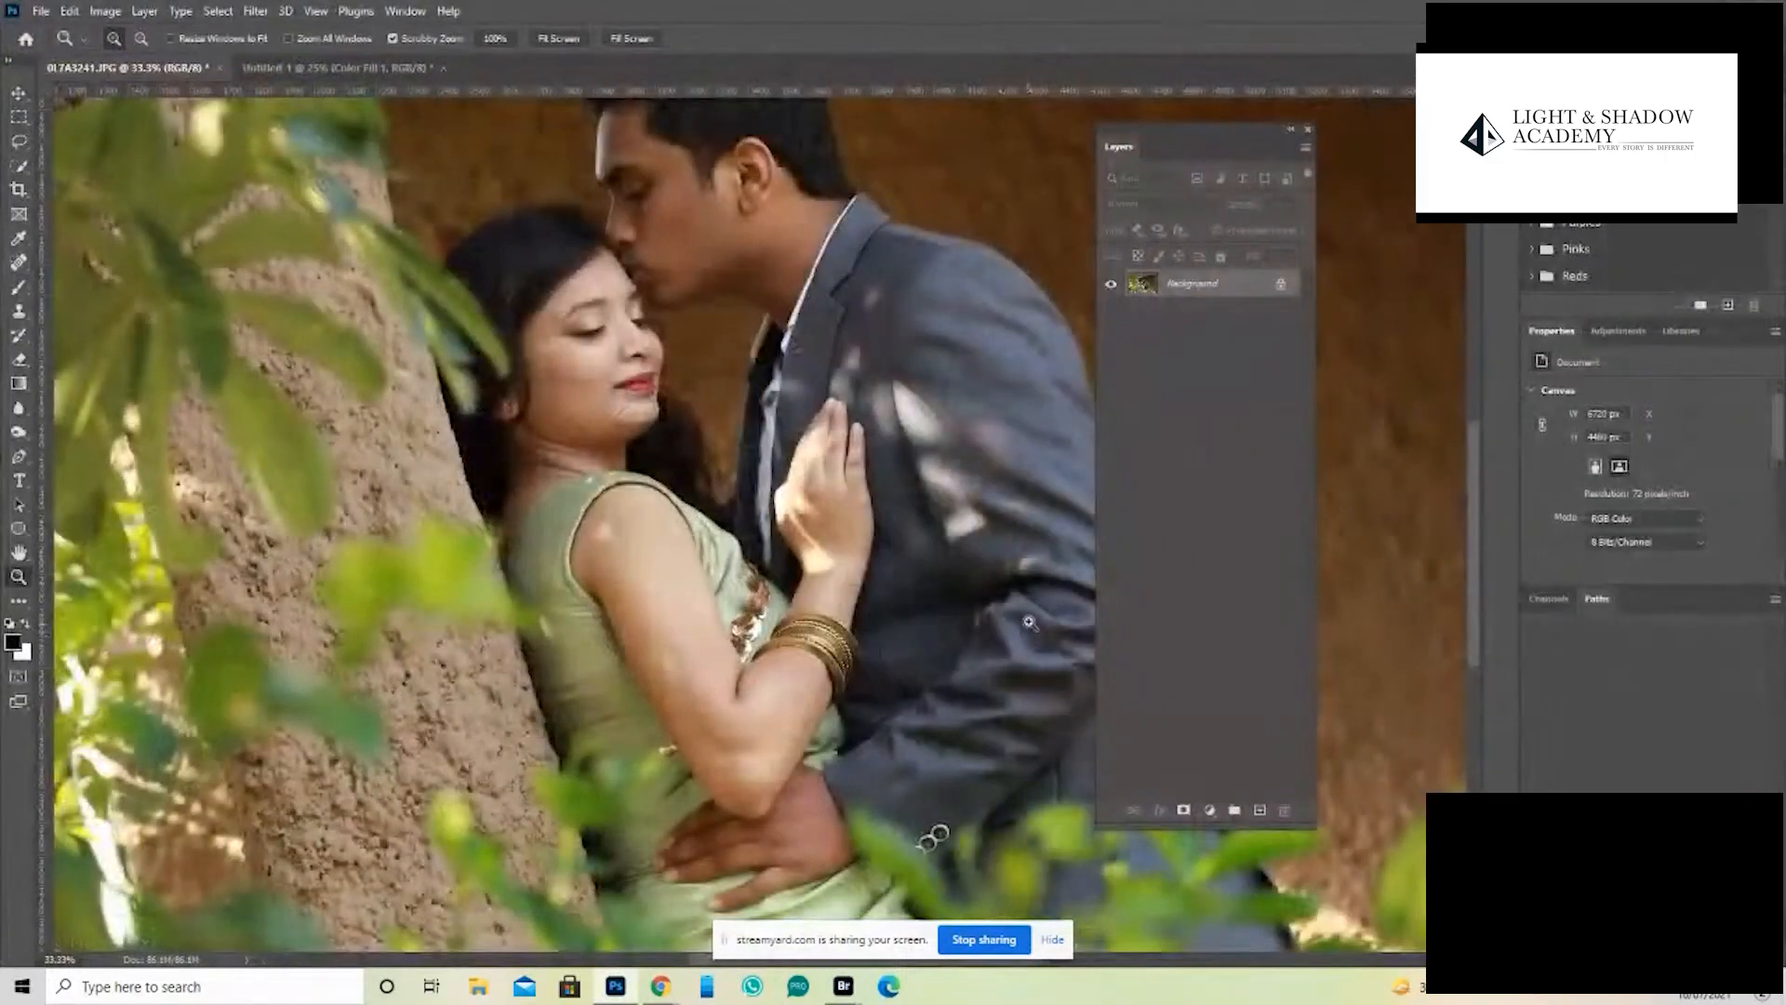
- Create a layer named Highlights in Soft Light mode, filled with the neutral 50% gray
key("alt")
key("alt")
left_click(1259, 812, "alt")
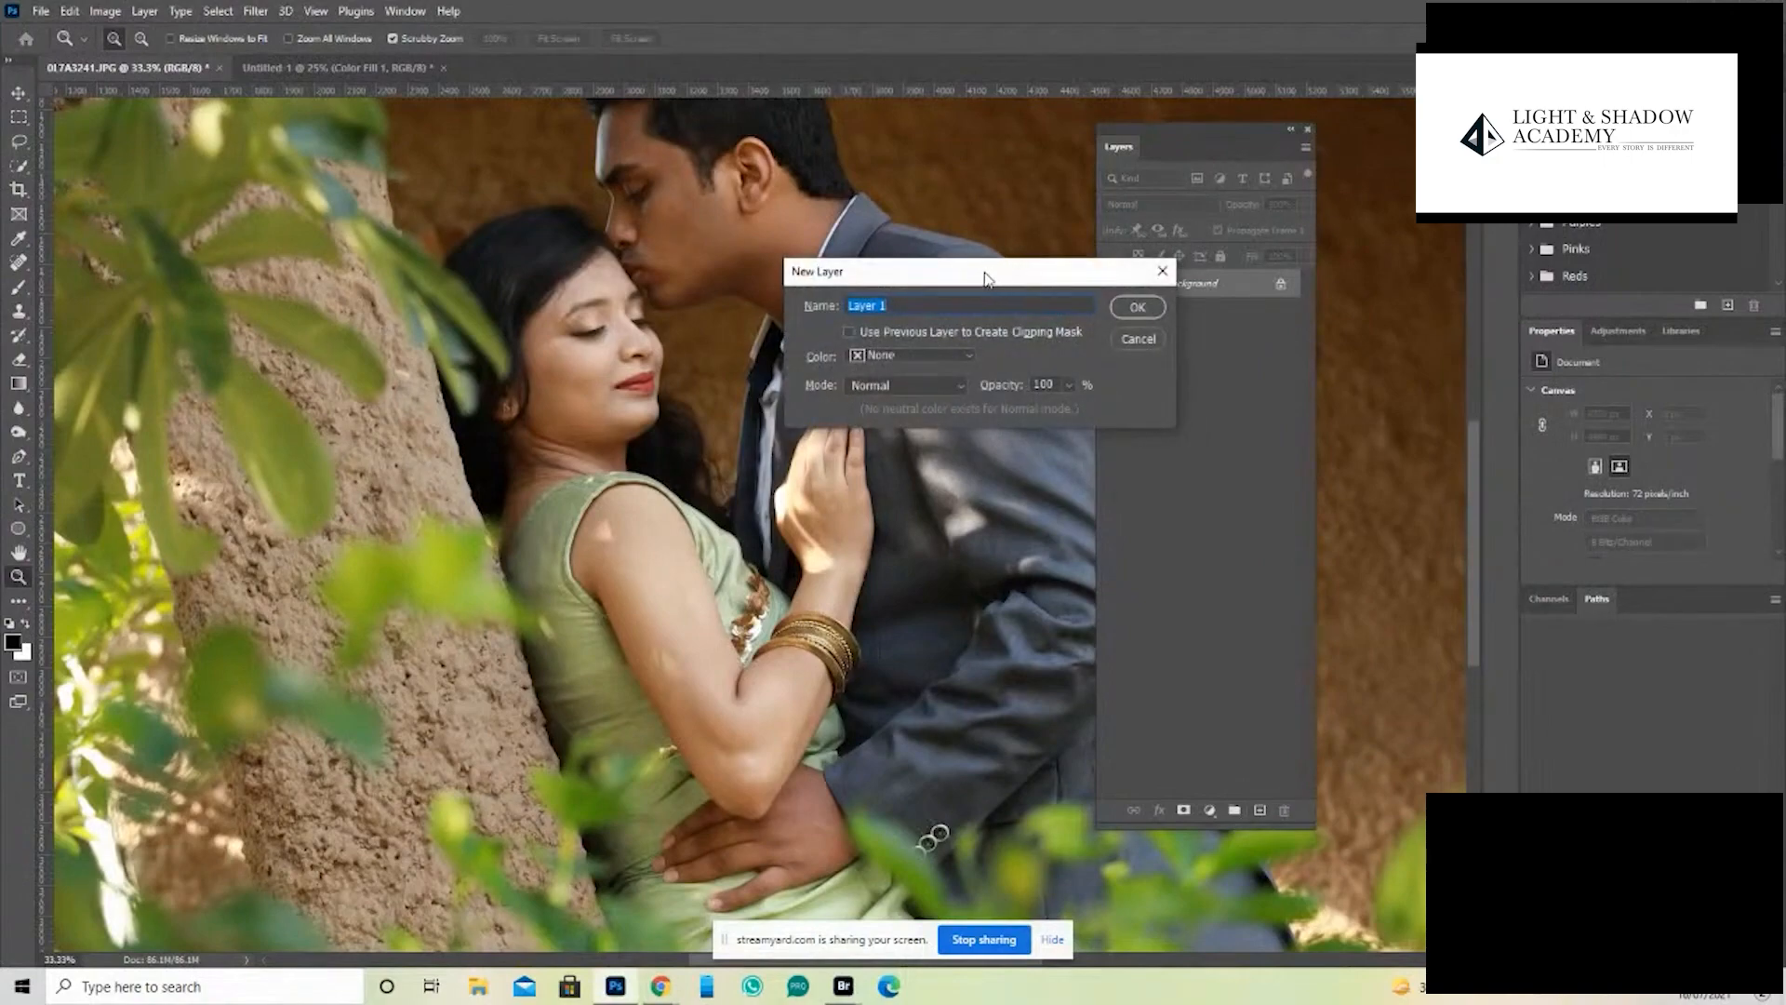
left_click_drag(987, 277, 1199, 531)
type("H")
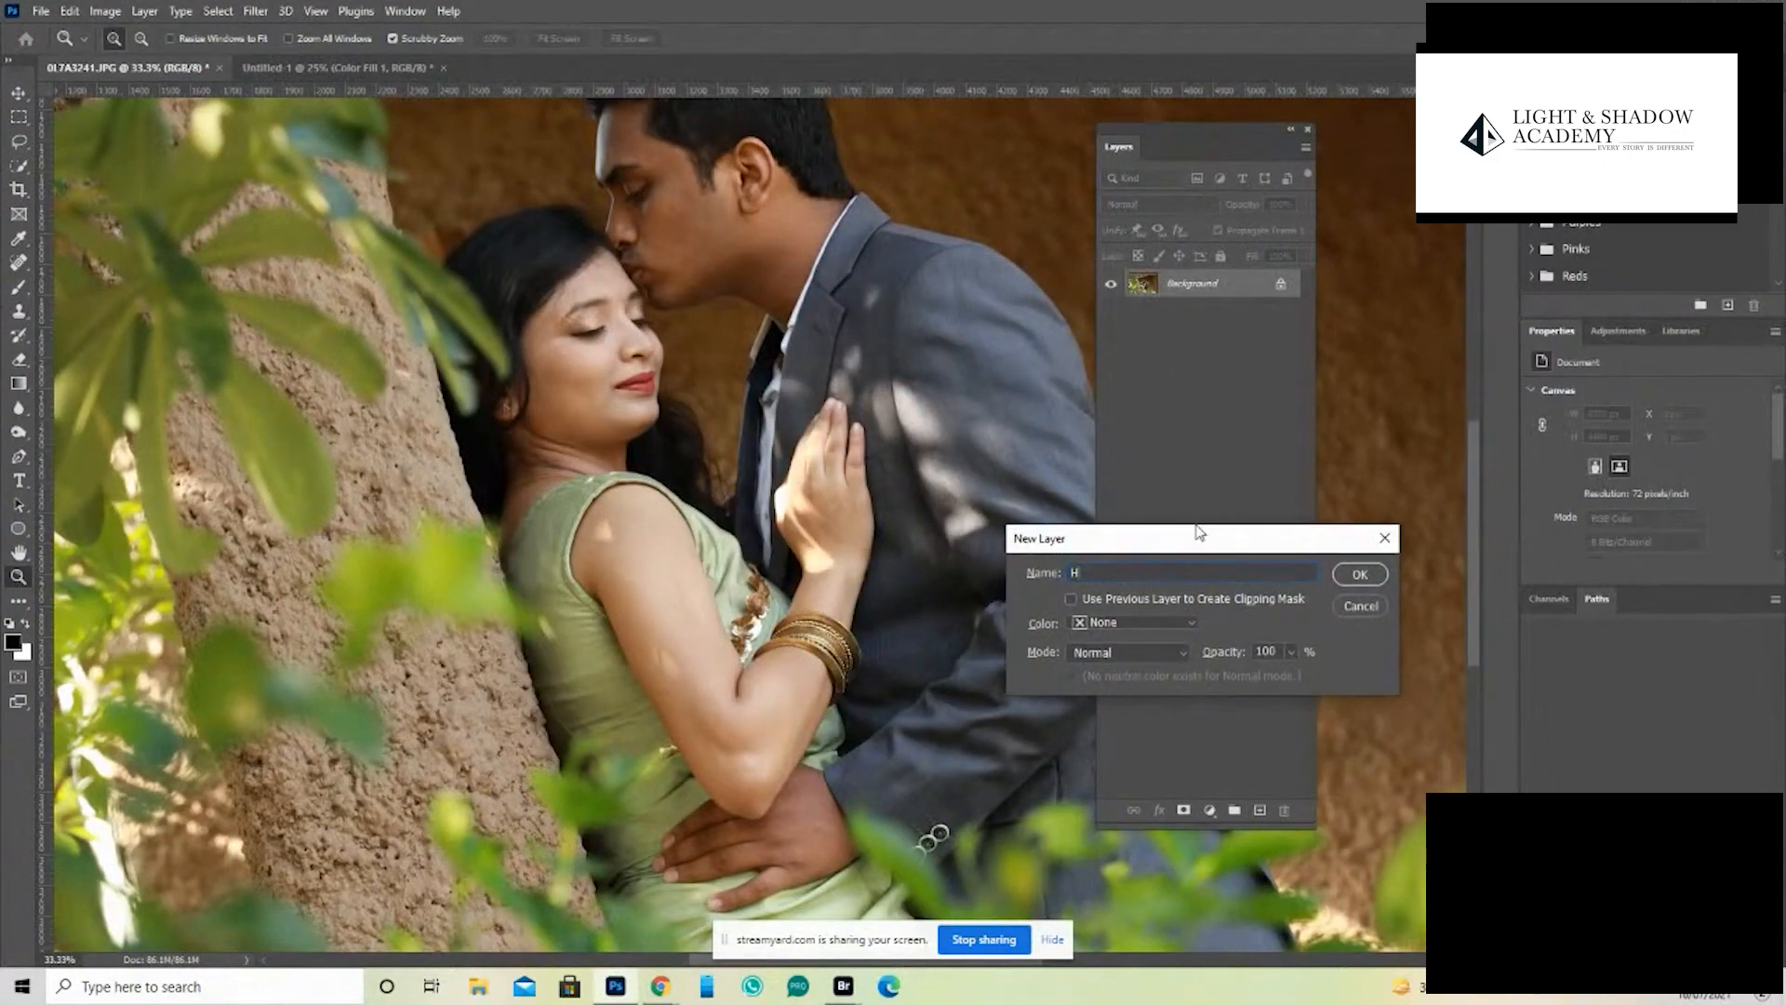
type("ighlights")
left_click(1128, 652)
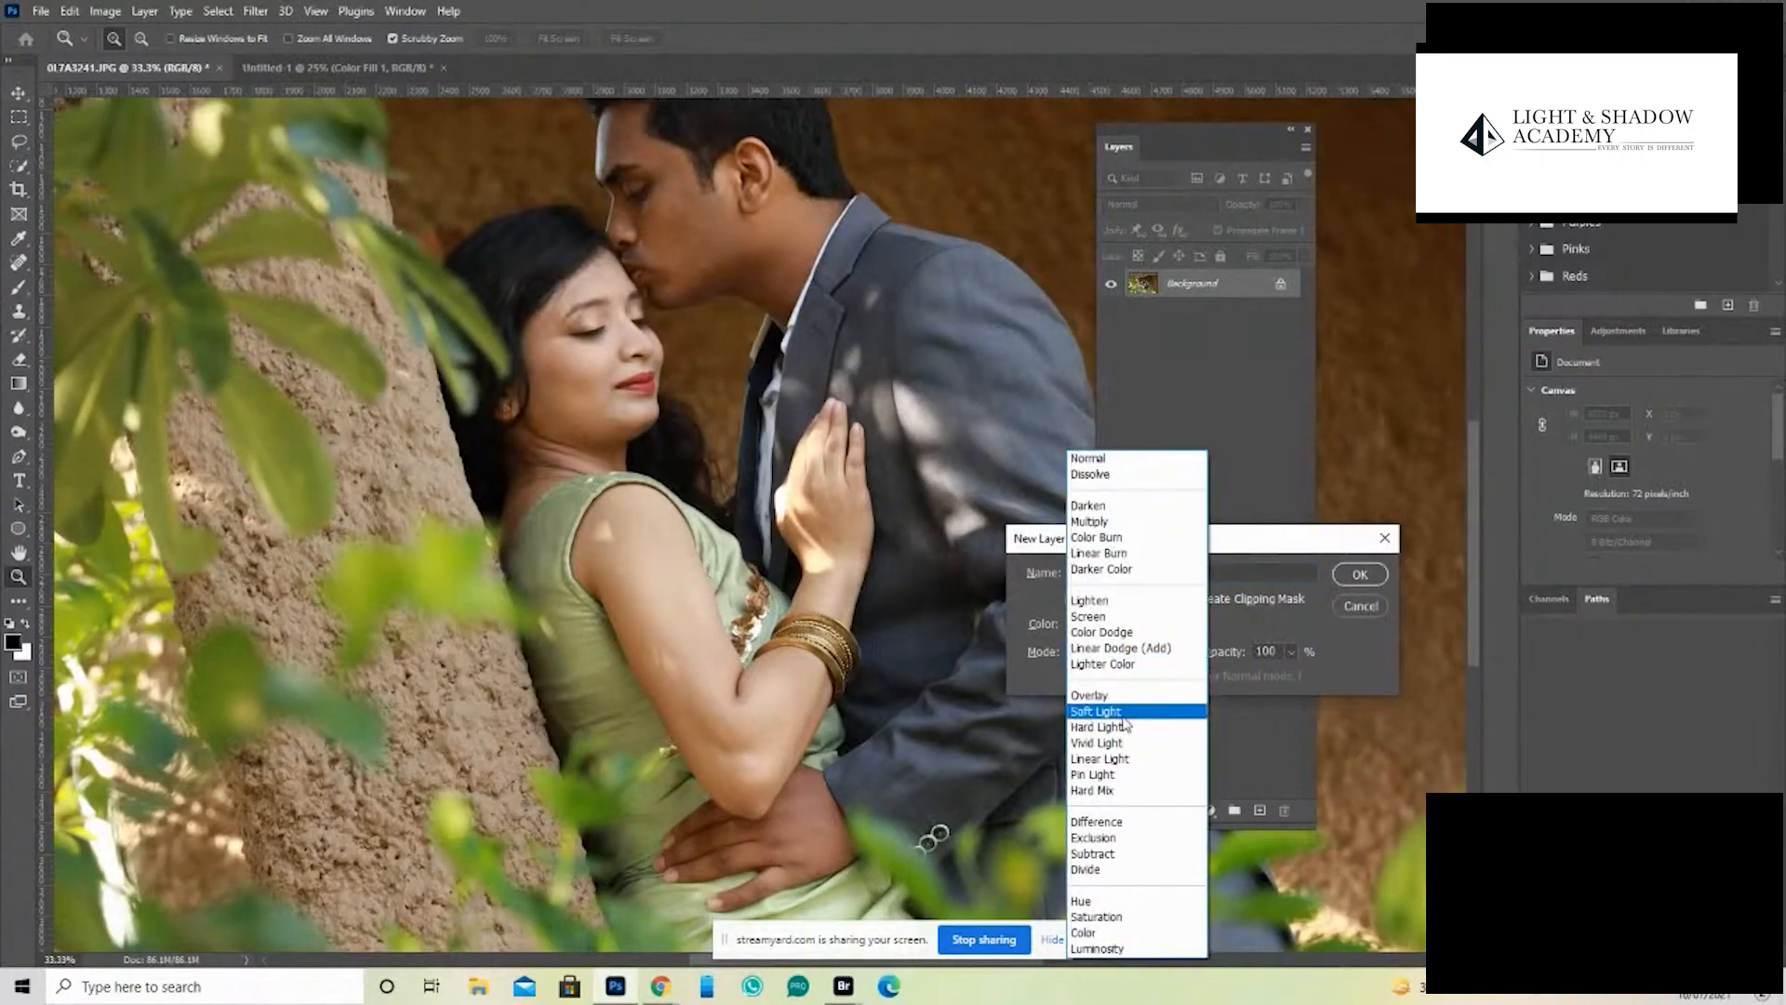
left_click(1124, 713)
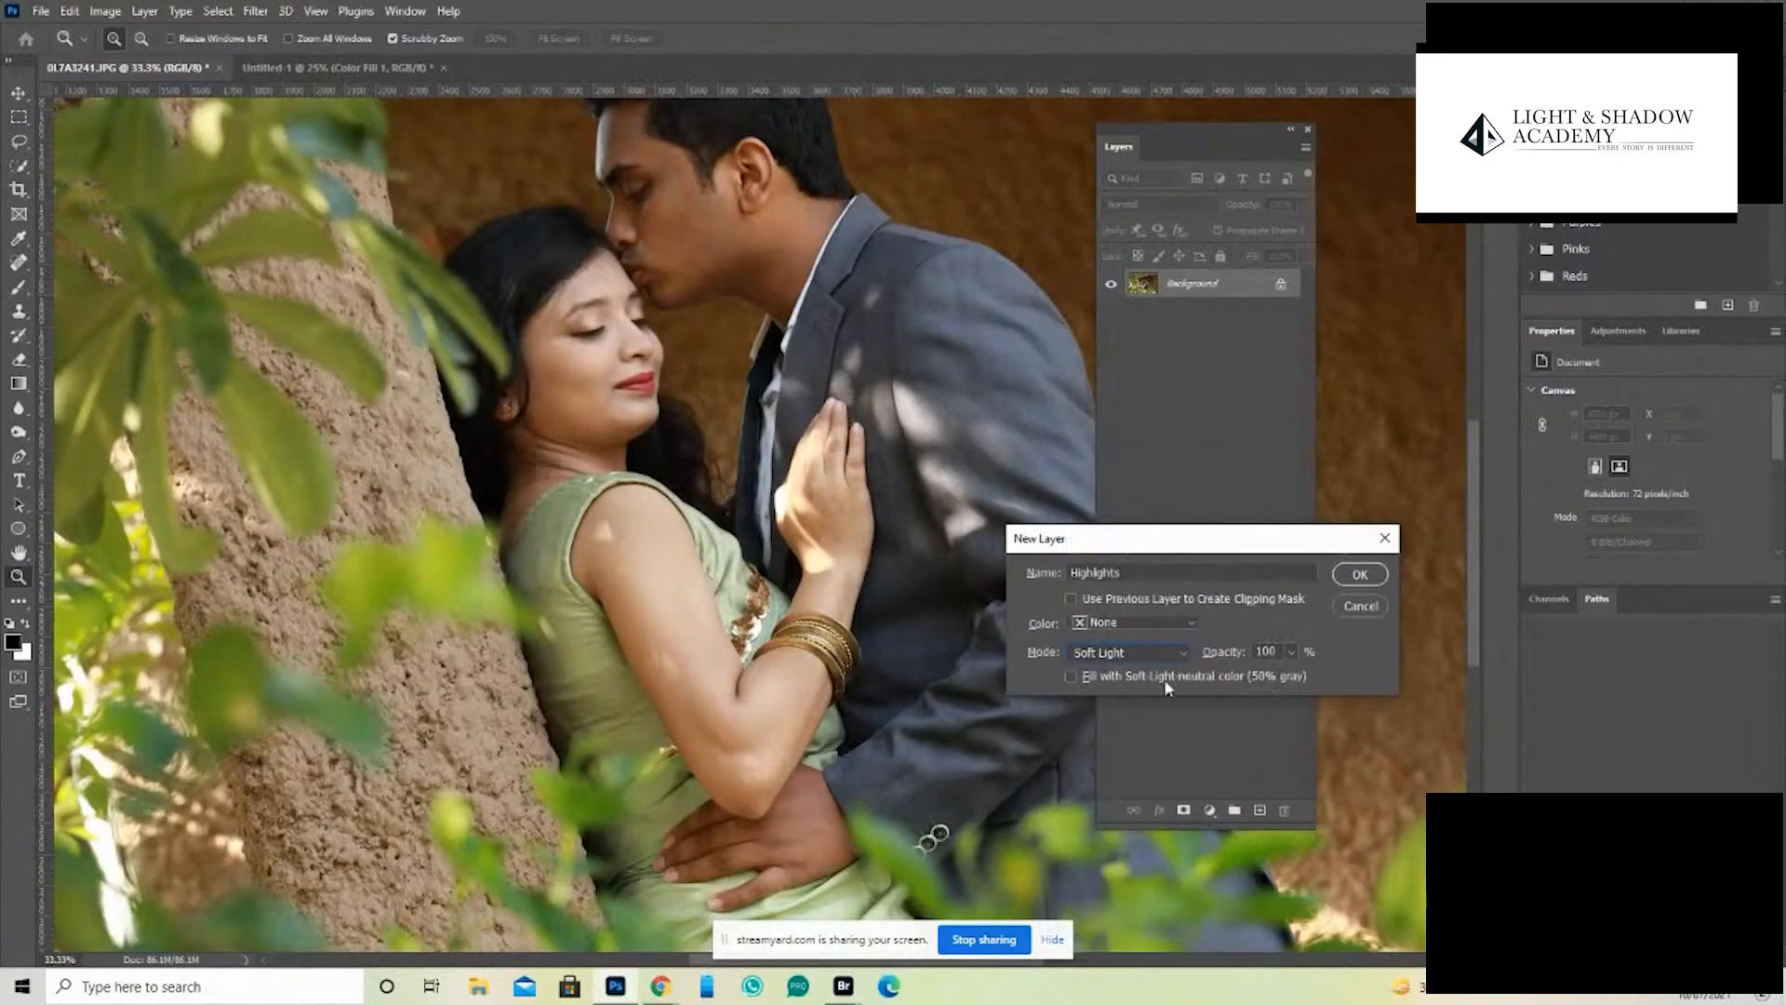
left_click(1208, 674)
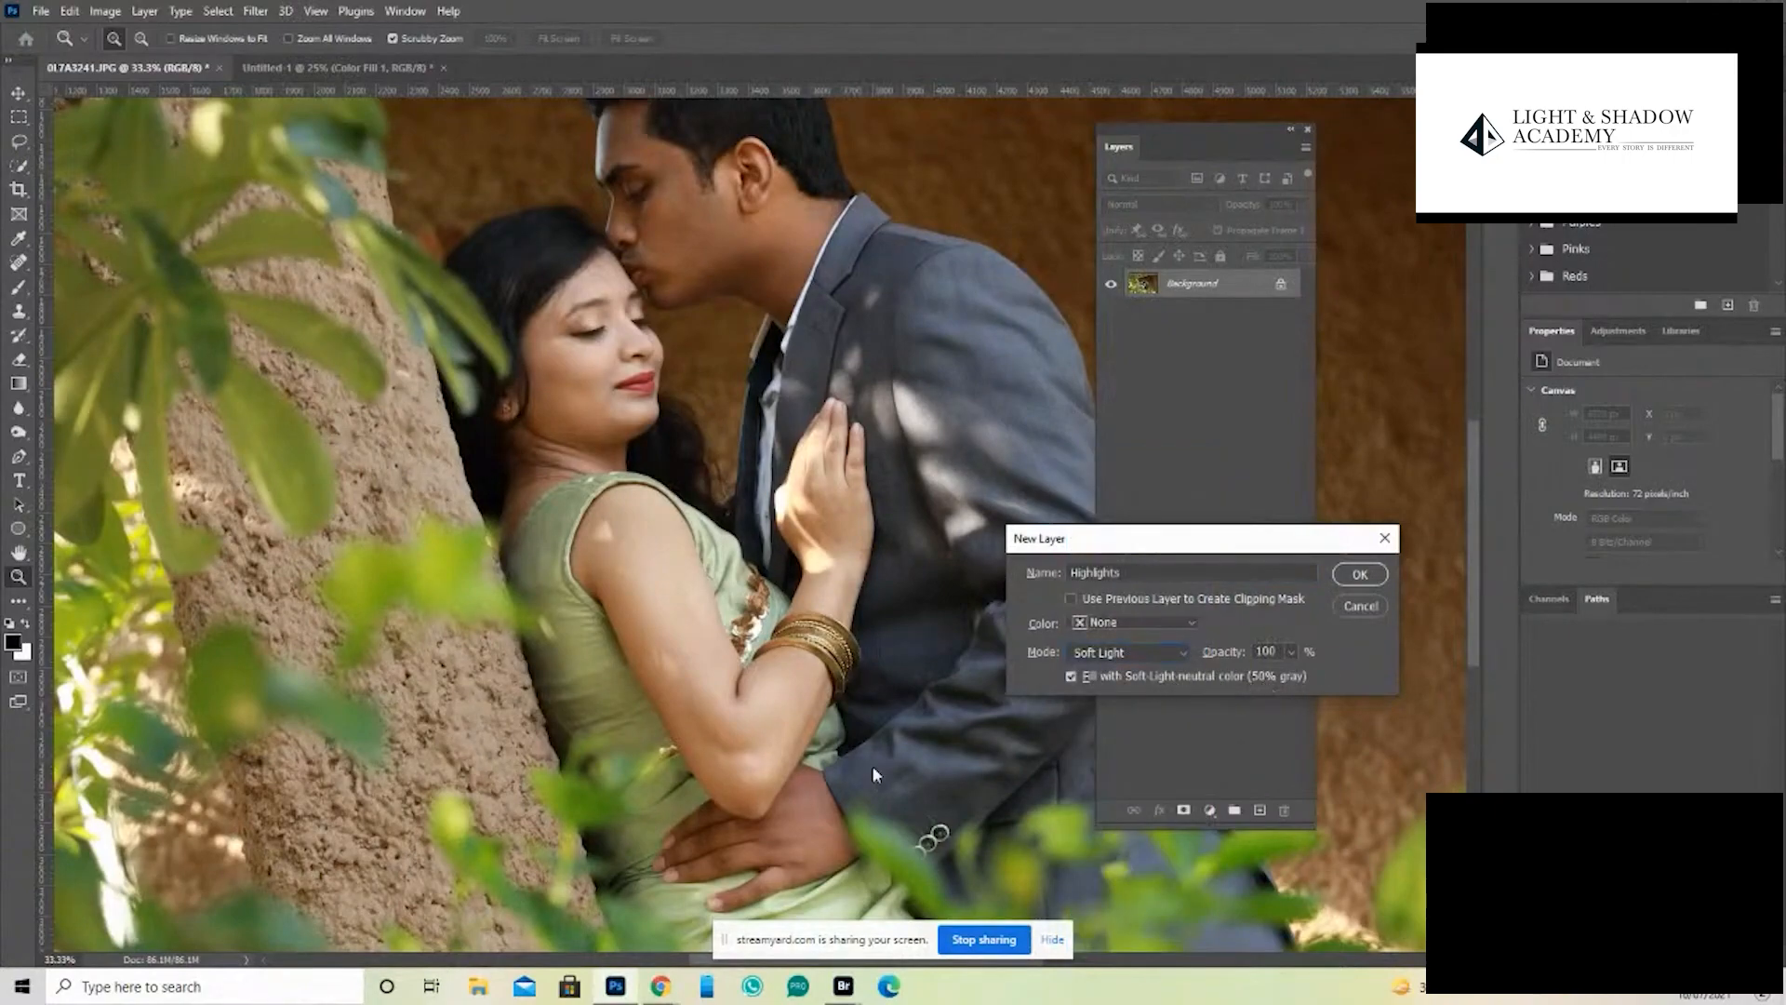
left_click(1360, 575)
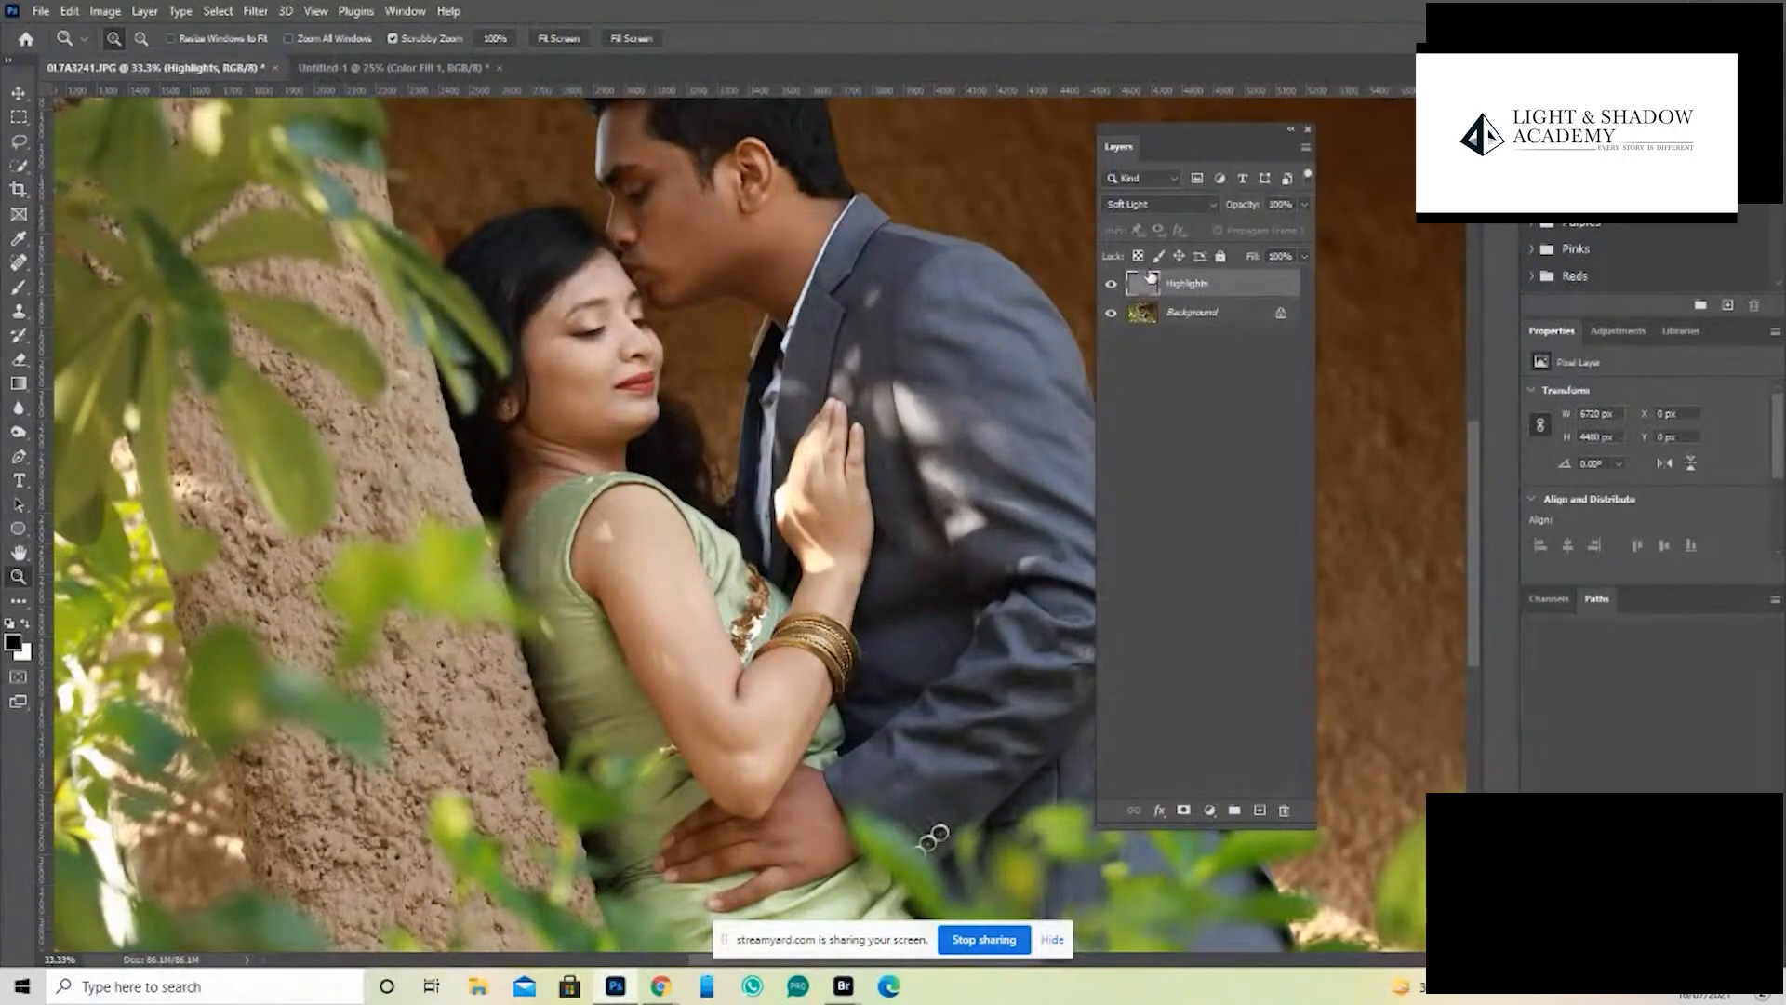
- Duplicate the Highlights layer and rename the copy as shadows
key("ctrl+j")
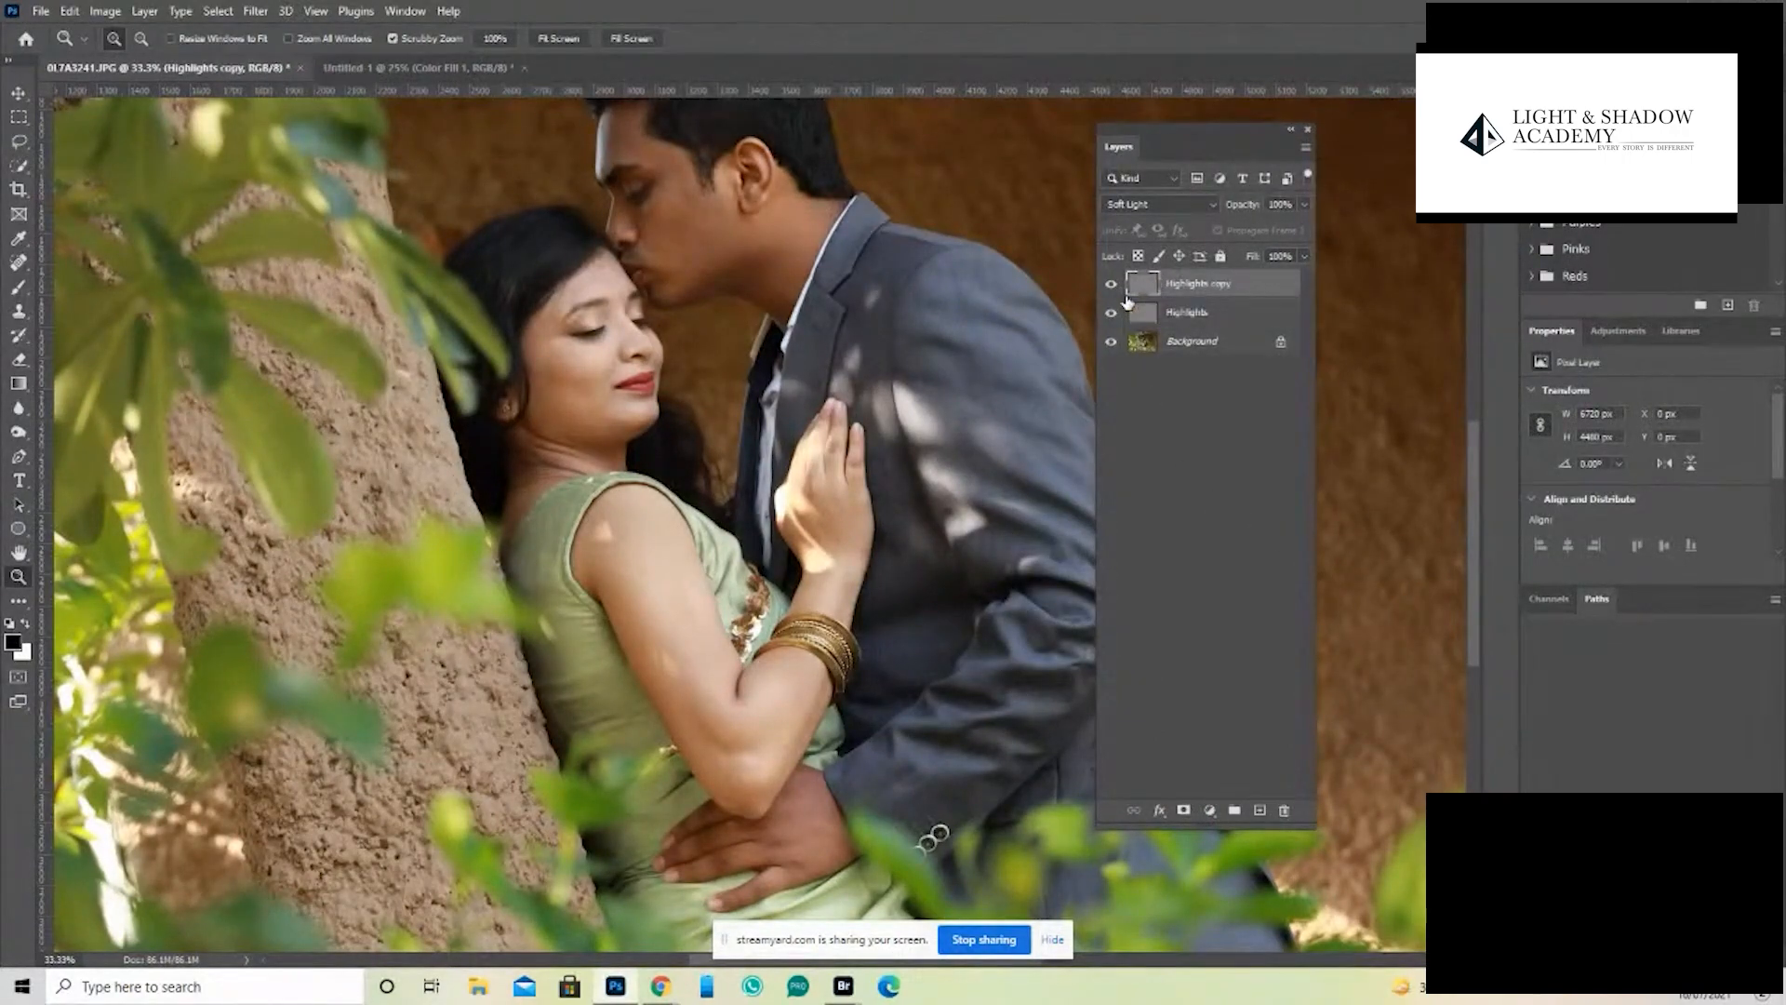
double_click(1206, 284)
type("Shadows")
key("Return")
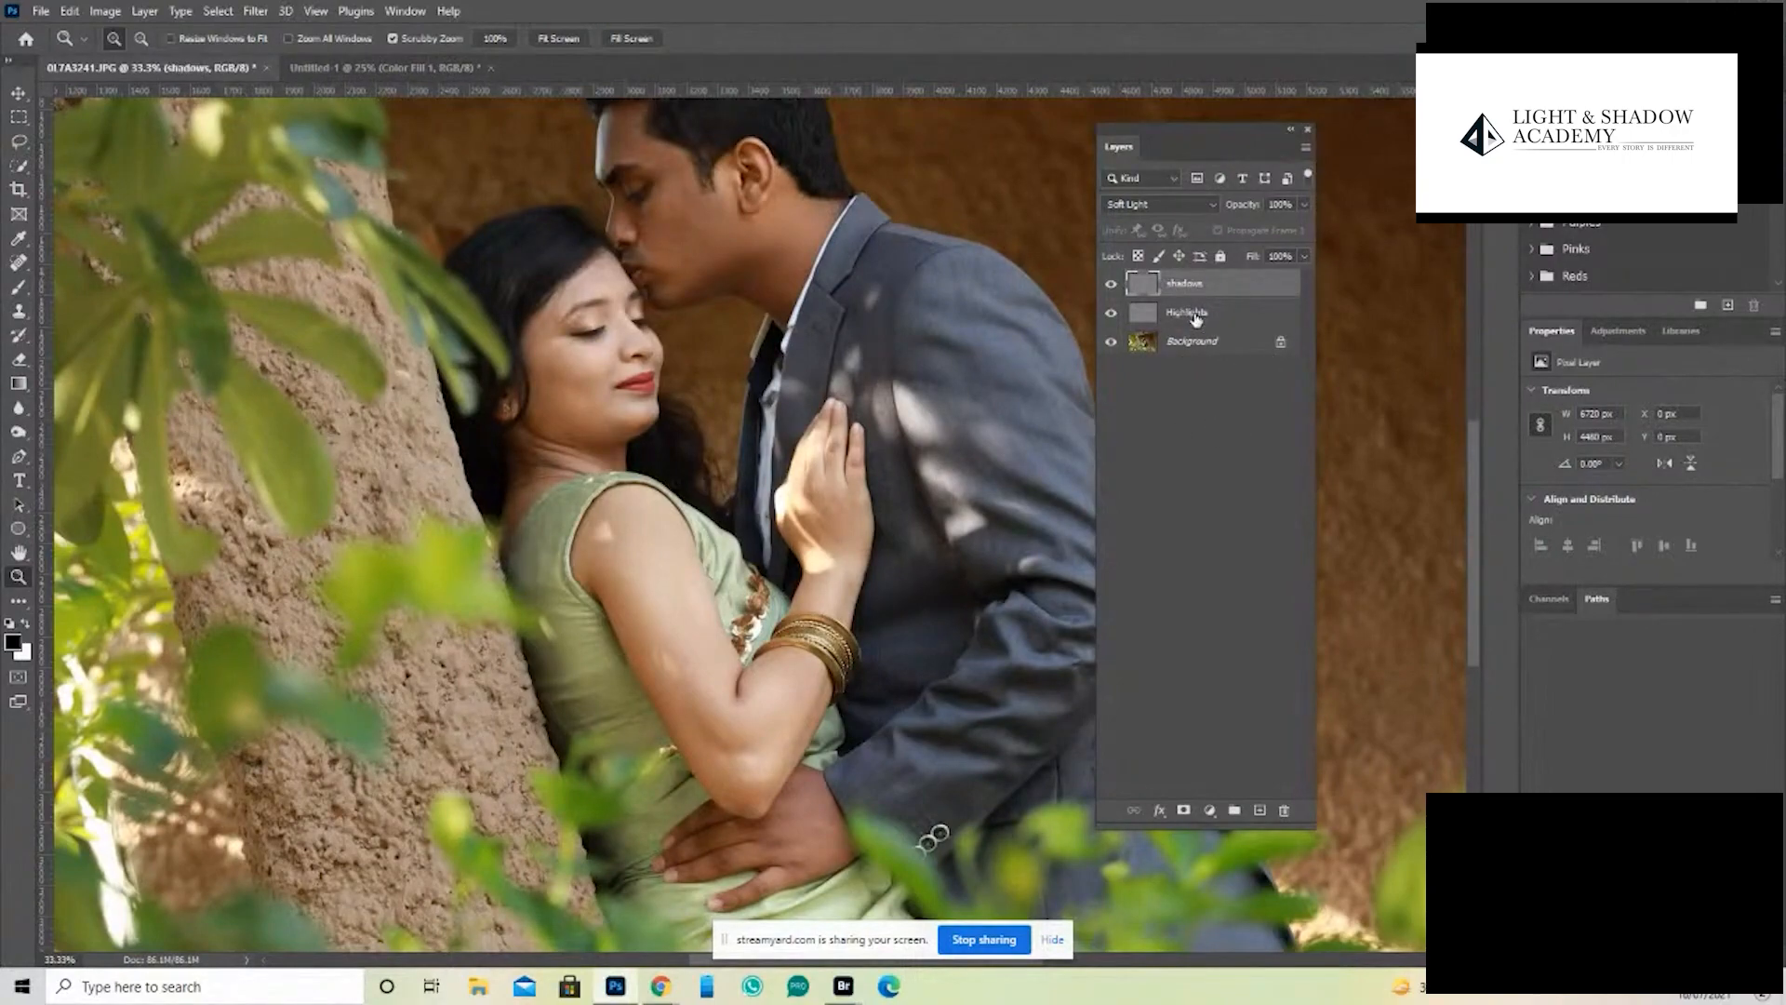
- Set up the Dodge tool with a smaller brush on the Highlights layer
left_click(1197, 317)
key("o")
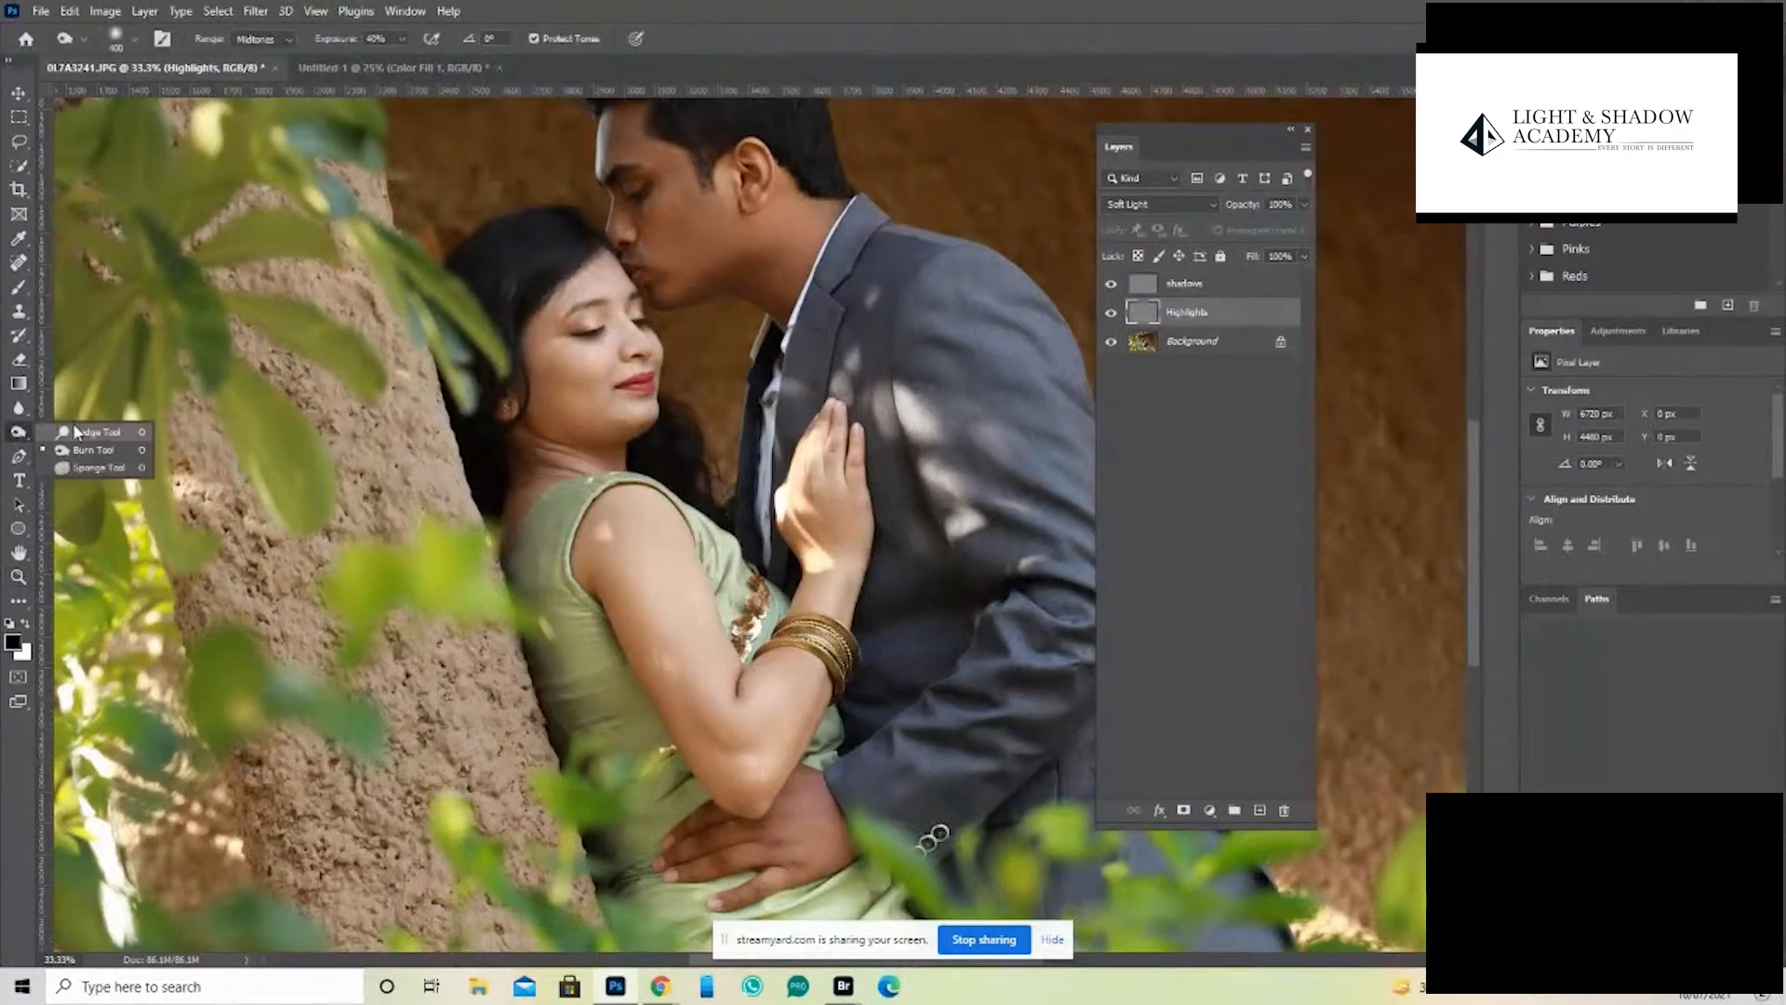
left_click_drag(846, 563, 830, 529)
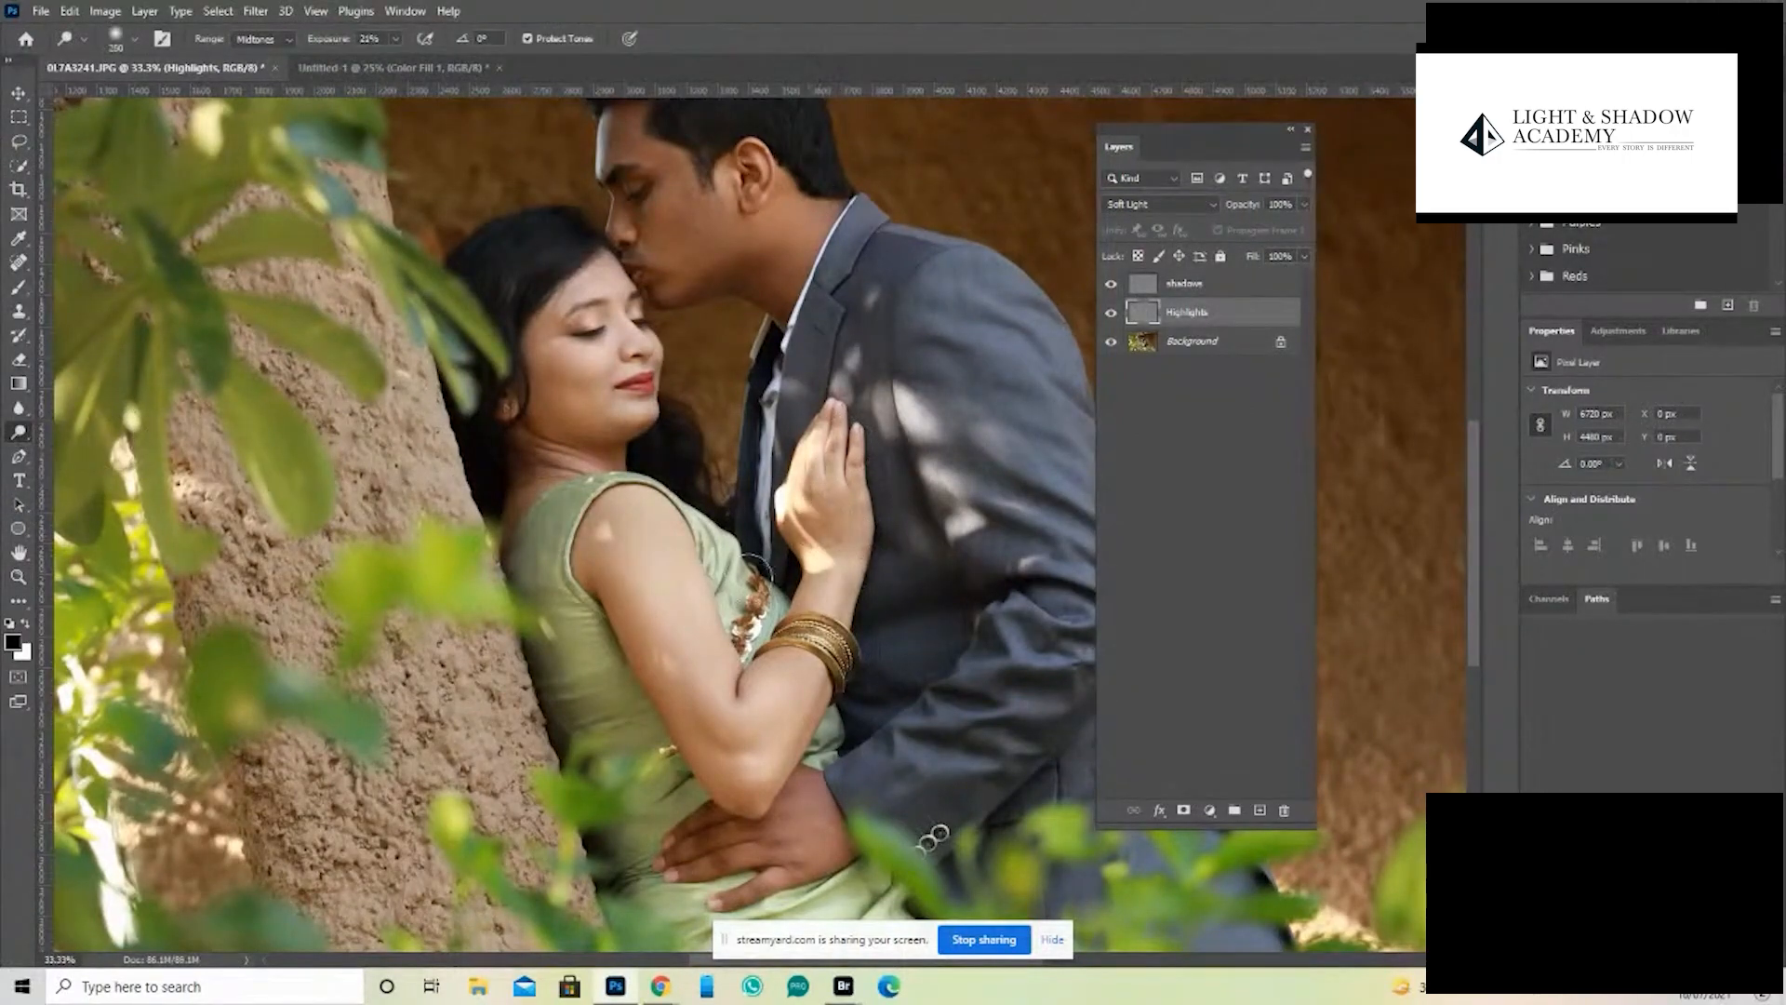
key("bracketleft")
key("bracketleft")
key("bracketleft")
key("bracketleft")
- Remove the bright light spots from the woman's arm on the Background layer with the Spot Healing Brush
left_click(1234, 341)
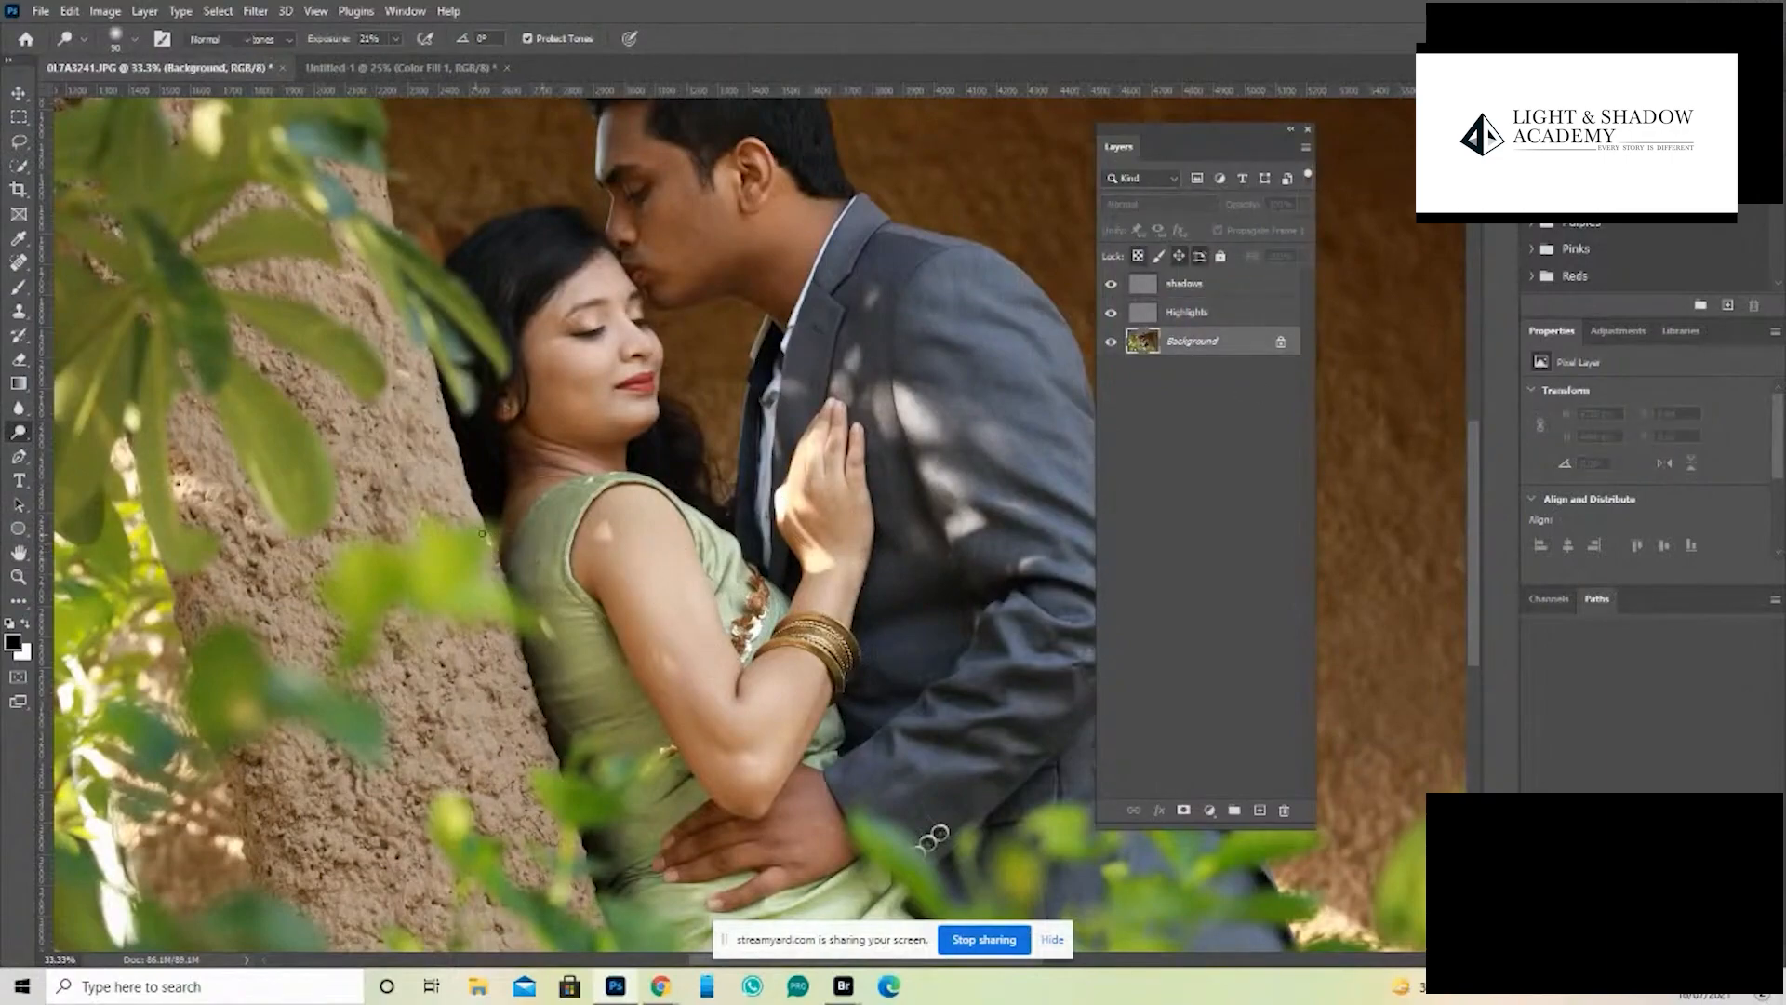
key("j")
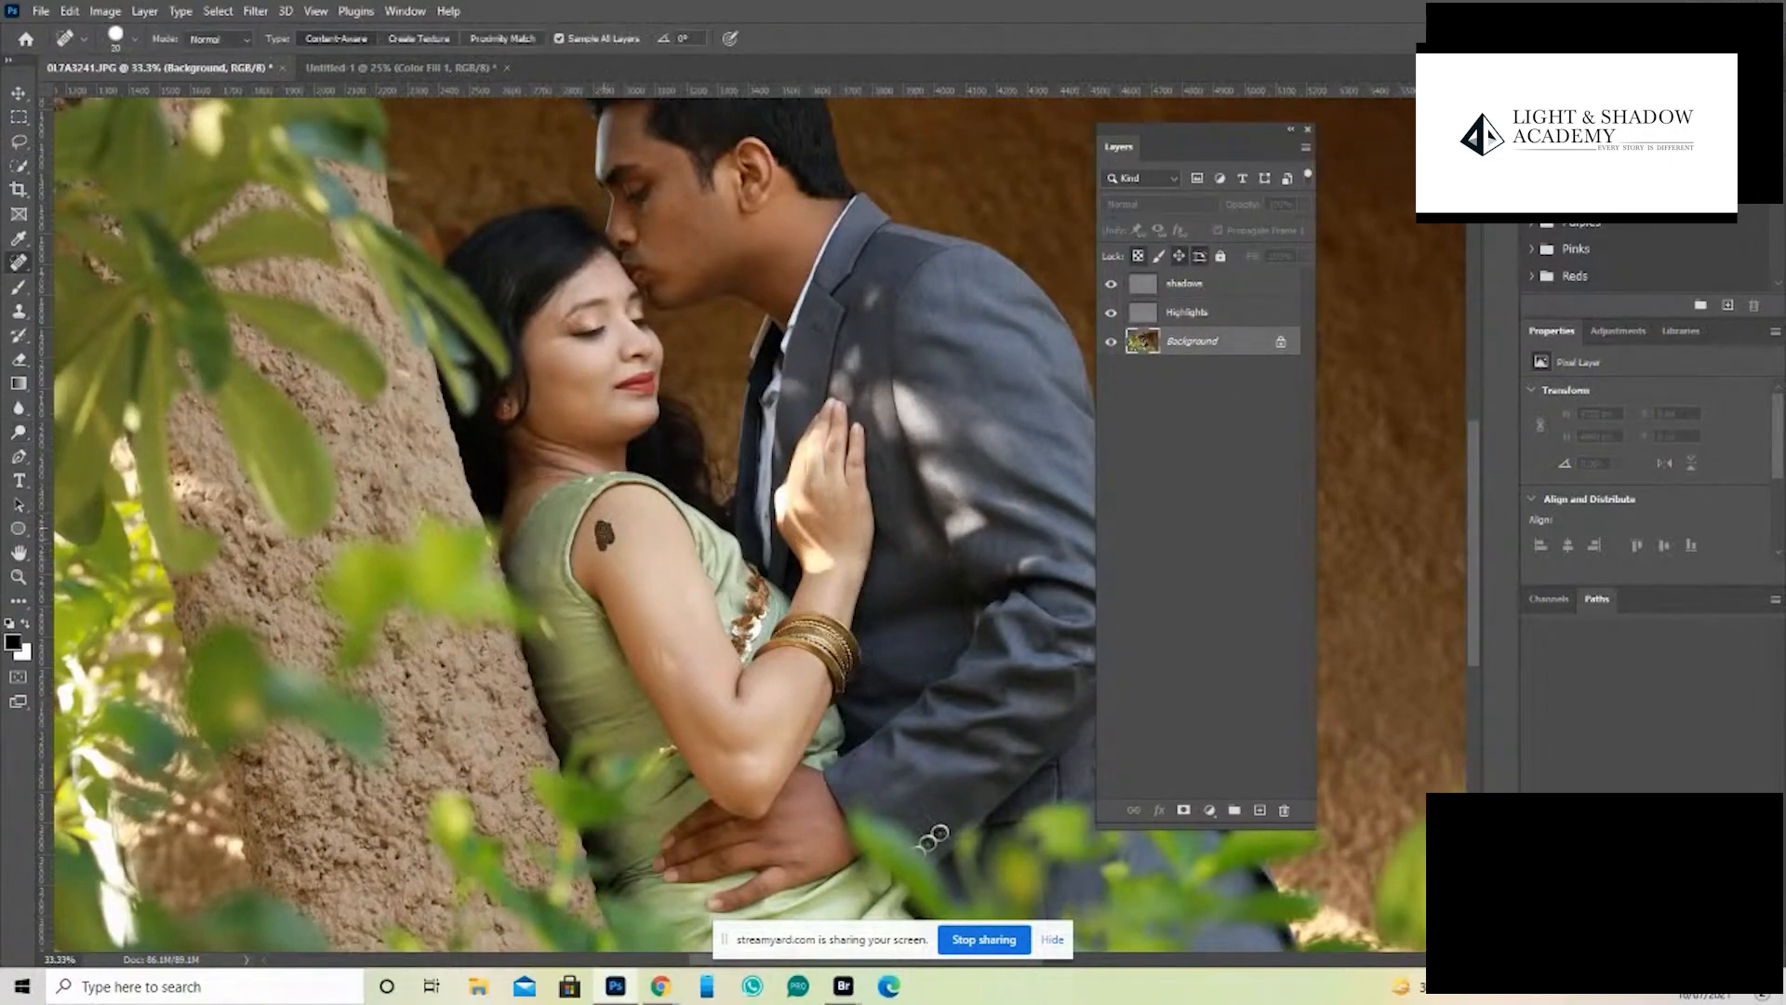
left_click_drag(600, 521, 609, 545)
left_click(665, 665)
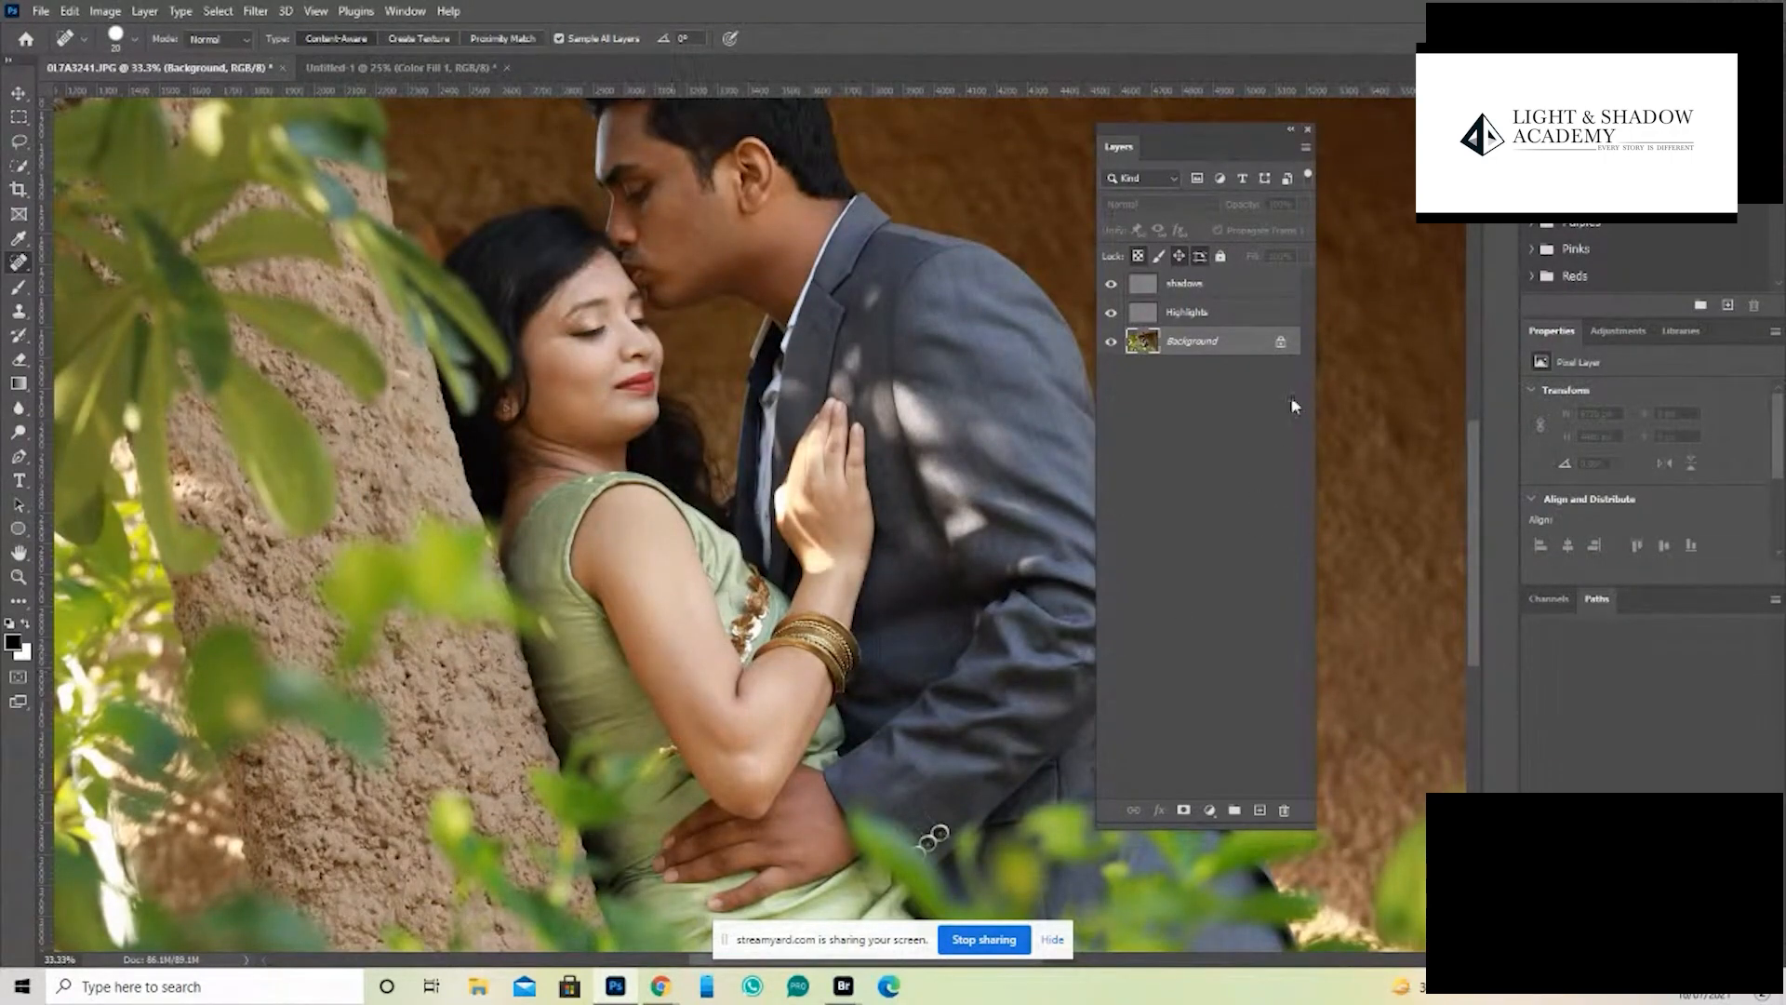
- Brighten the highlights along the woman's arm on the Highlights layer with the Dodge tool
left_click(1150, 313)
left_click(19, 432)
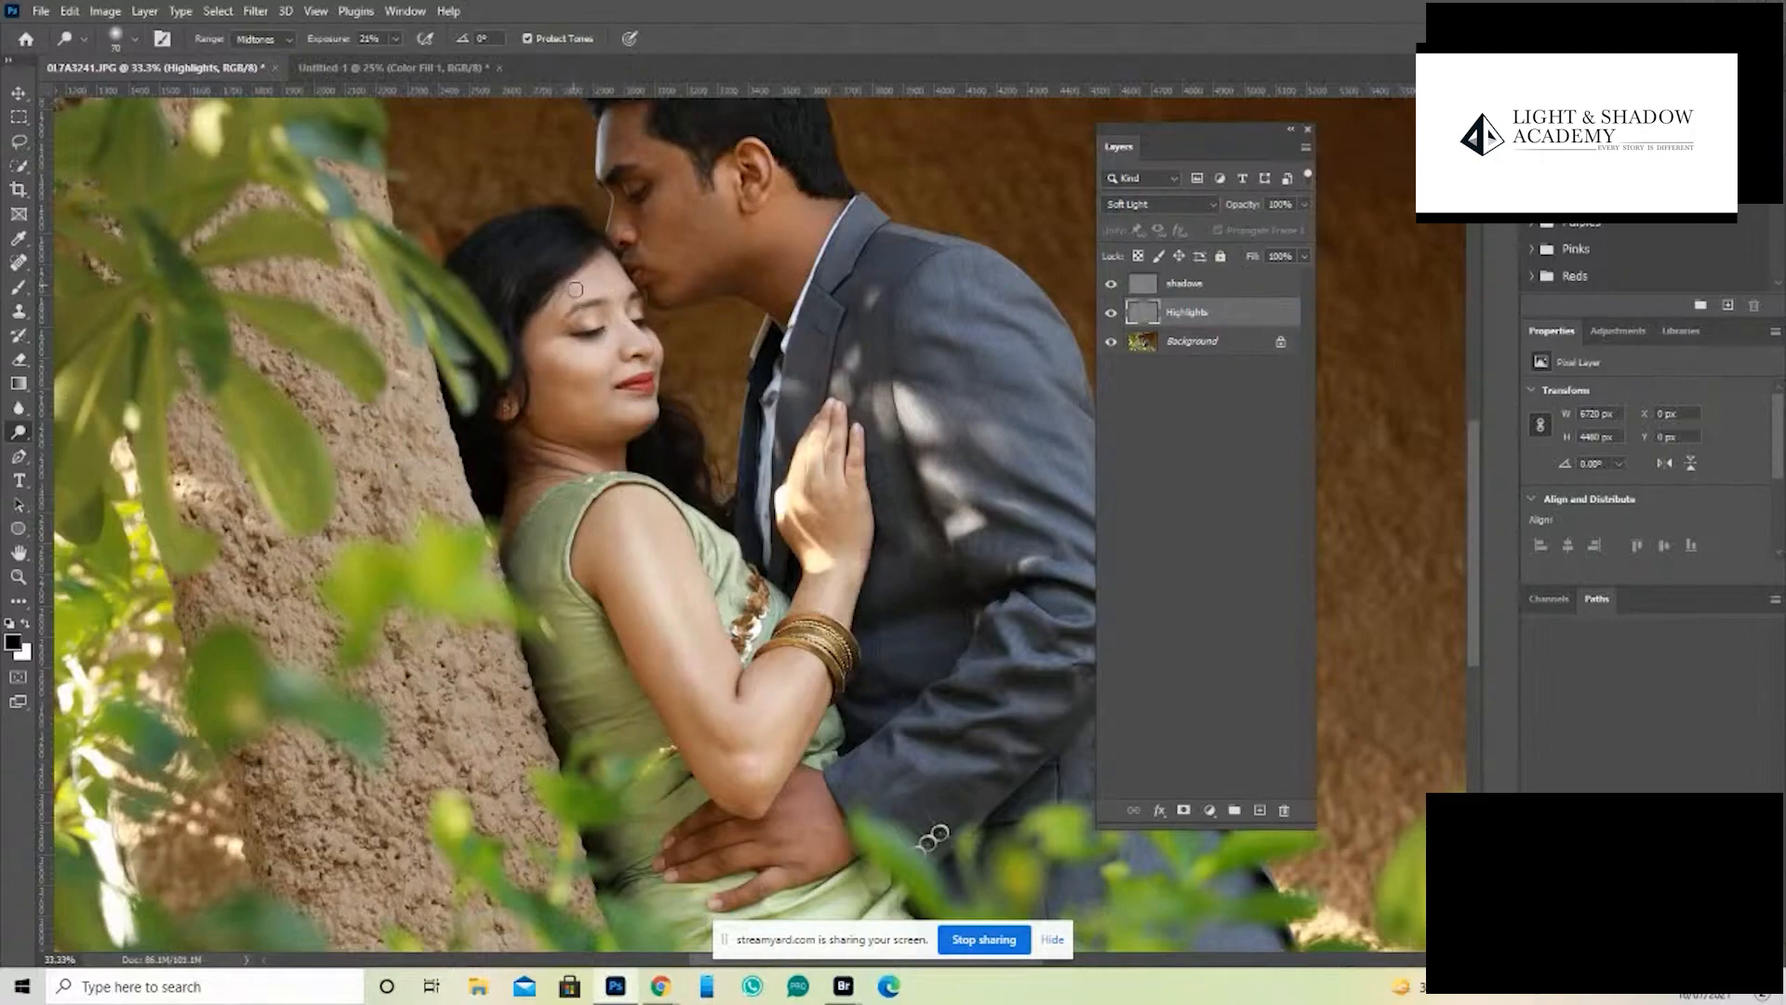
- Darken the shaded edge of the woman's arm on the shadows layer using a smaller Burn tool brush
left_click(1132, 285)
right_click(19, 432)
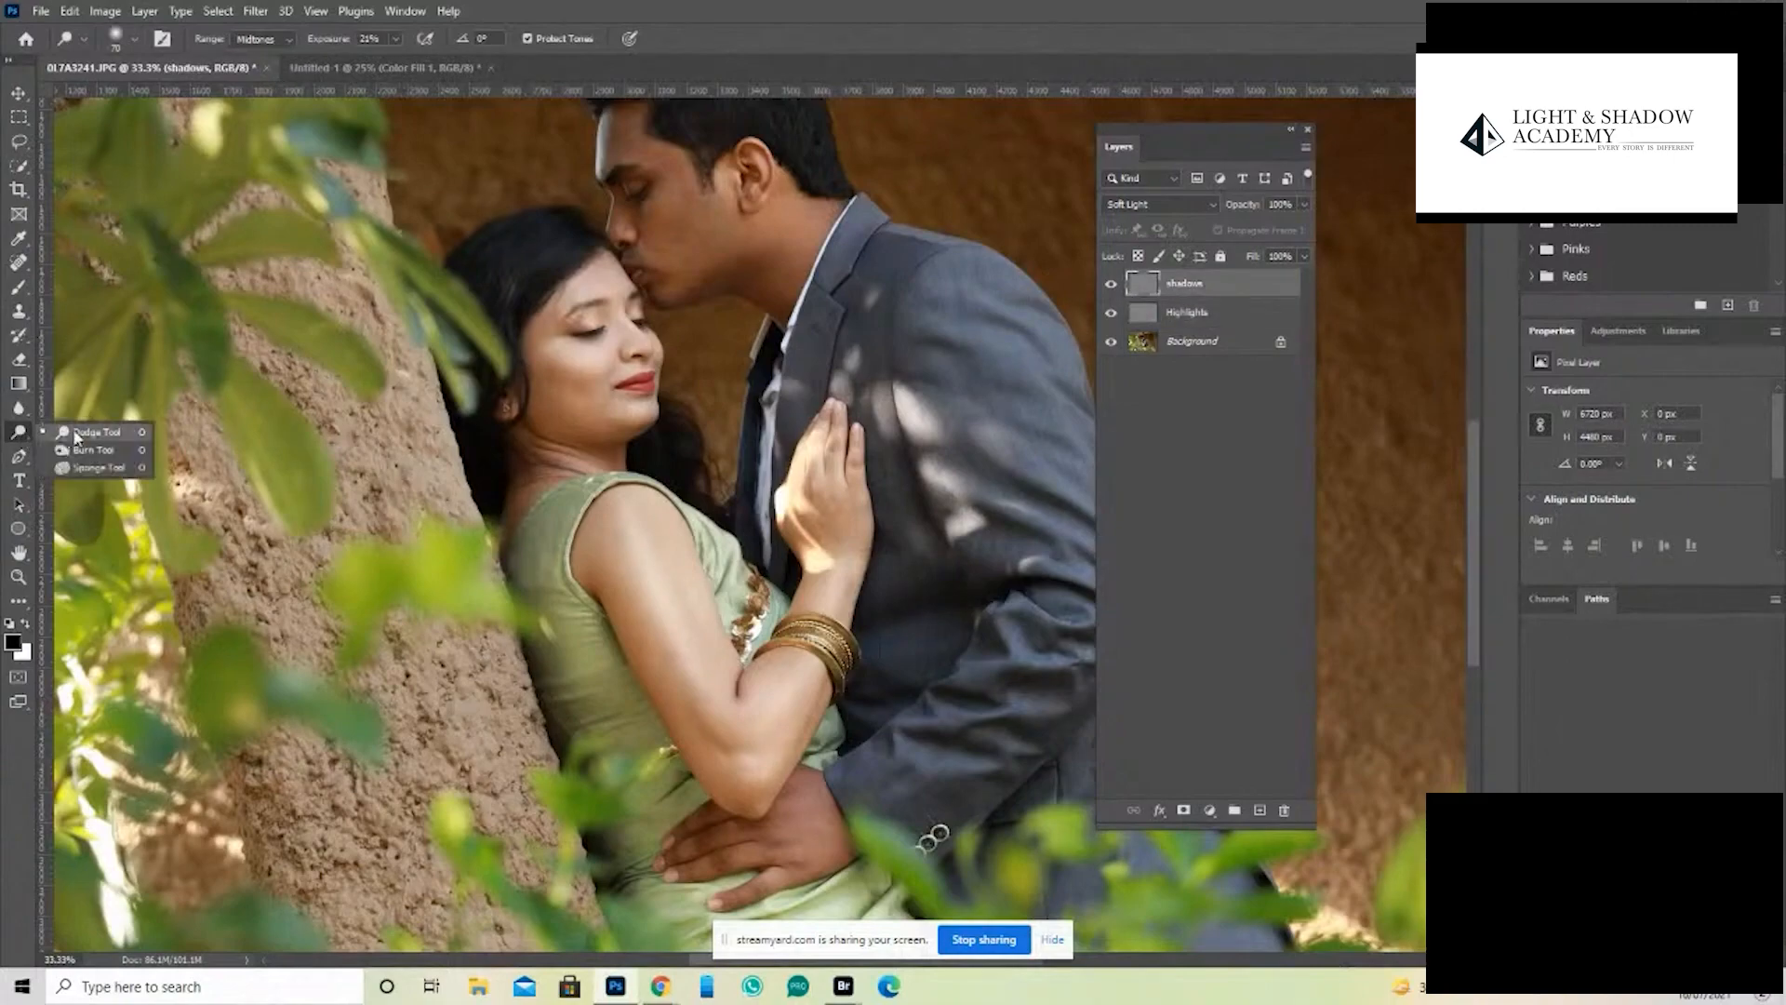
left_click(93, 451)
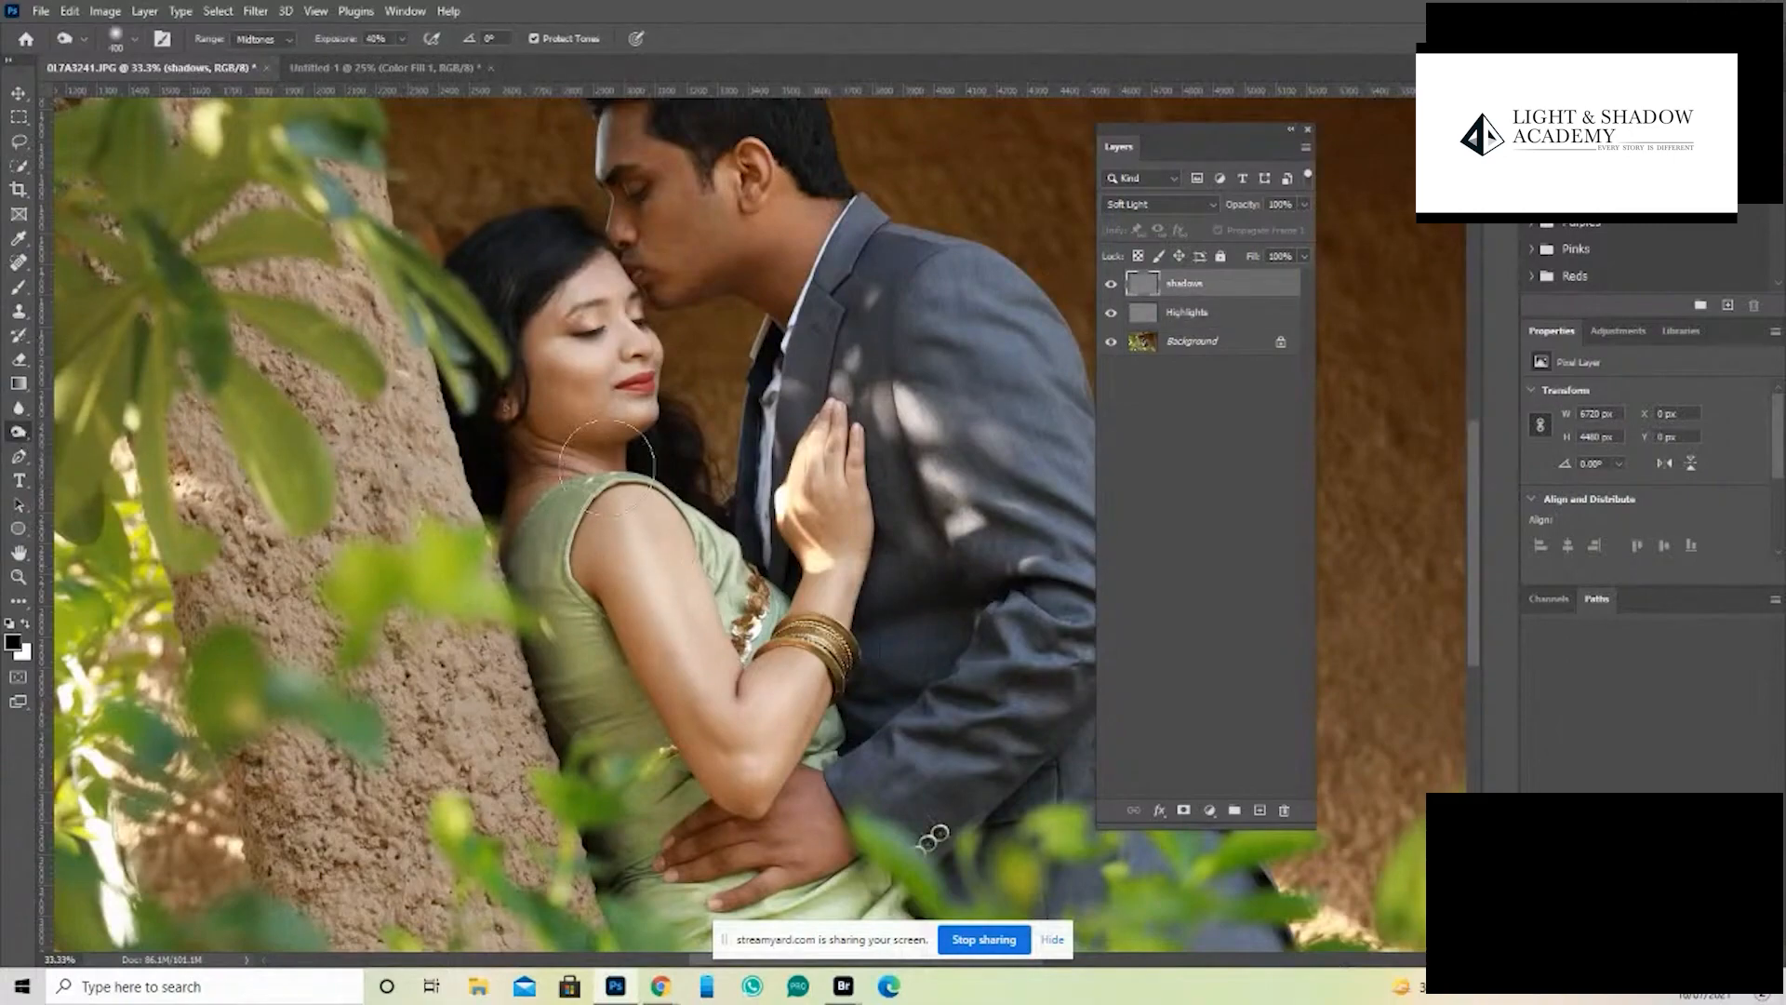
key("bracketleft")
key("bracketleft")
mouse_move(632, 637)
left_mouse_down()
mouse_move(604, 612)
mouse_move(740, 673)
mouse_move(744, 724)
mouse_move(825, 577)
mouse_move(800, 730)
mouse_move(761, 810)
left_mouse_up()
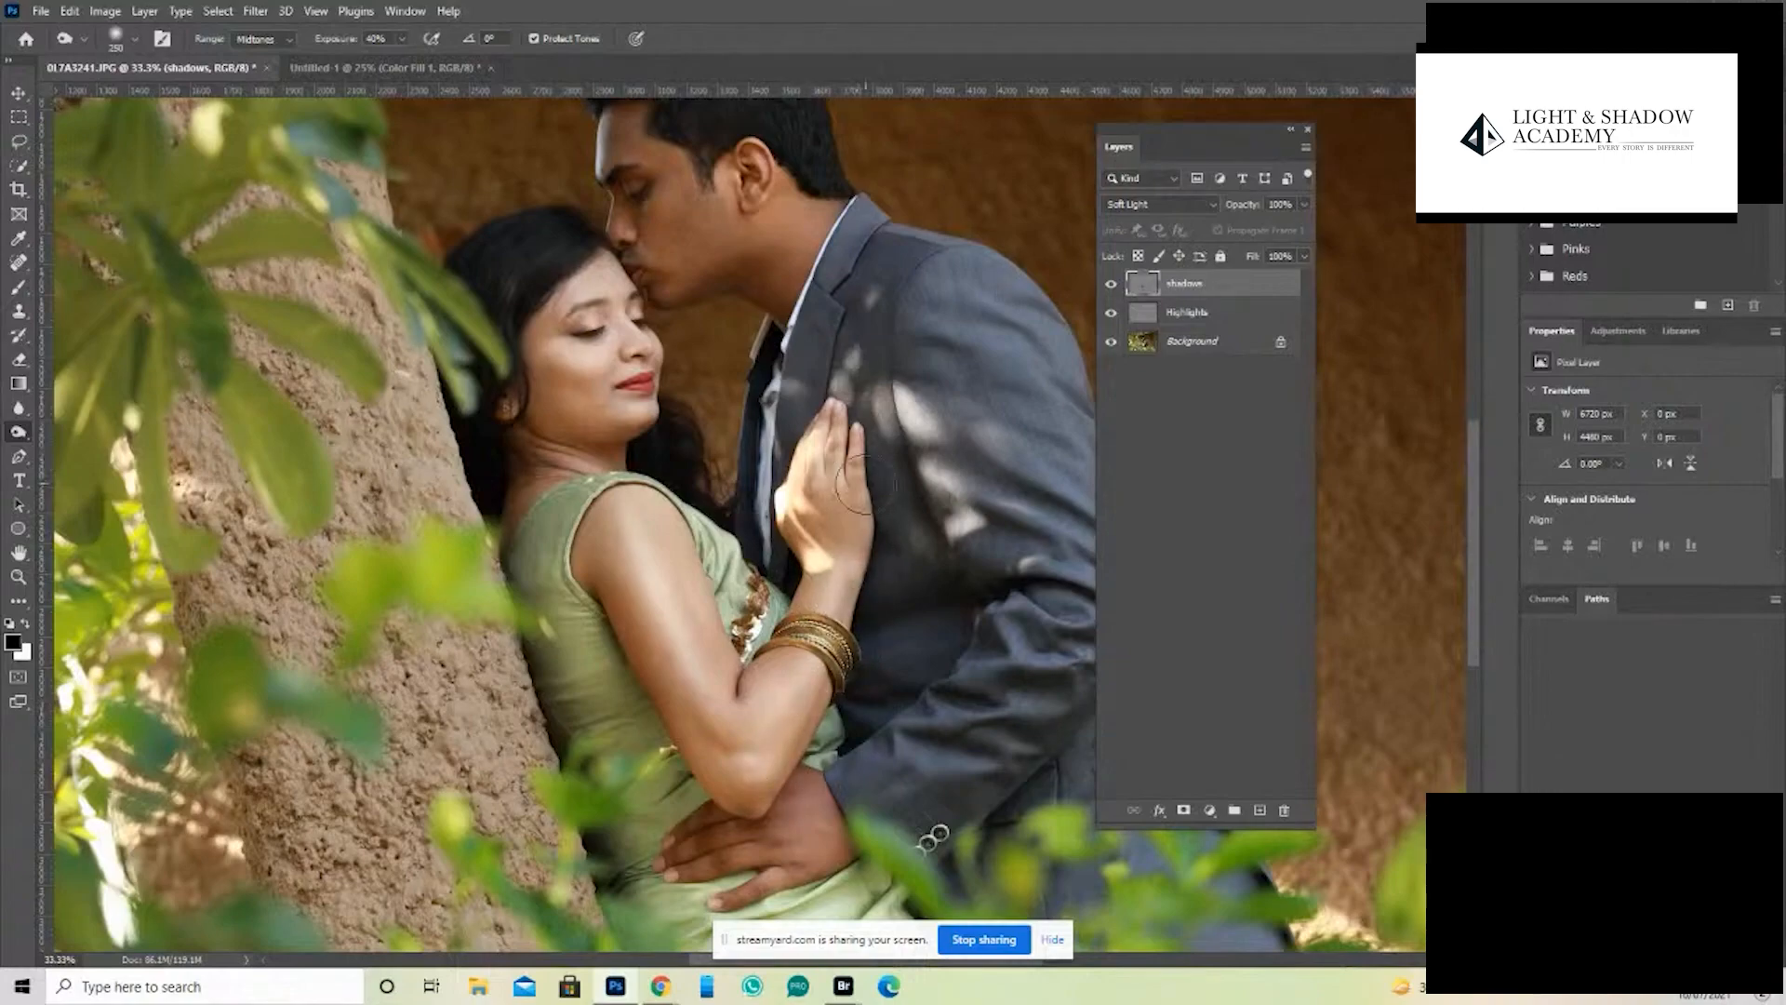
- Darken the folds of the man's jacket sleeve on the shadows layer with a small Burn tool brush
left_click_drag(963, 530, 745, 561)
key("z")
left_click(697, 508)
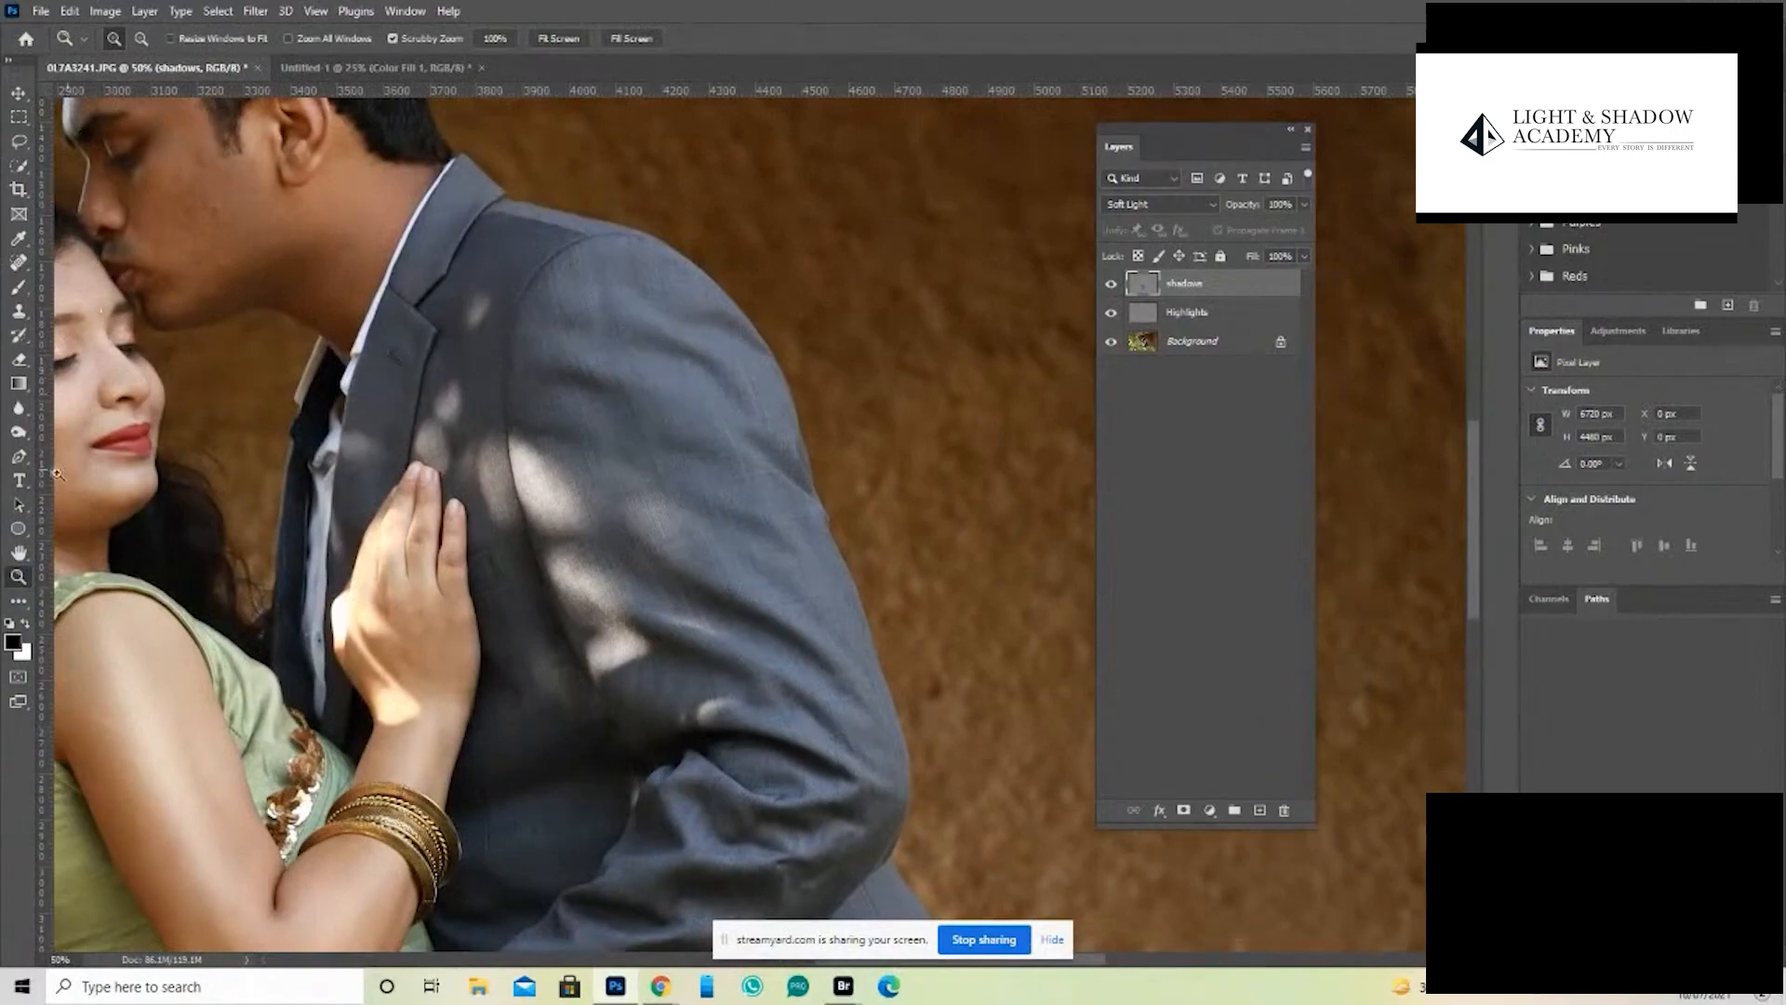
left_click(20, 434)
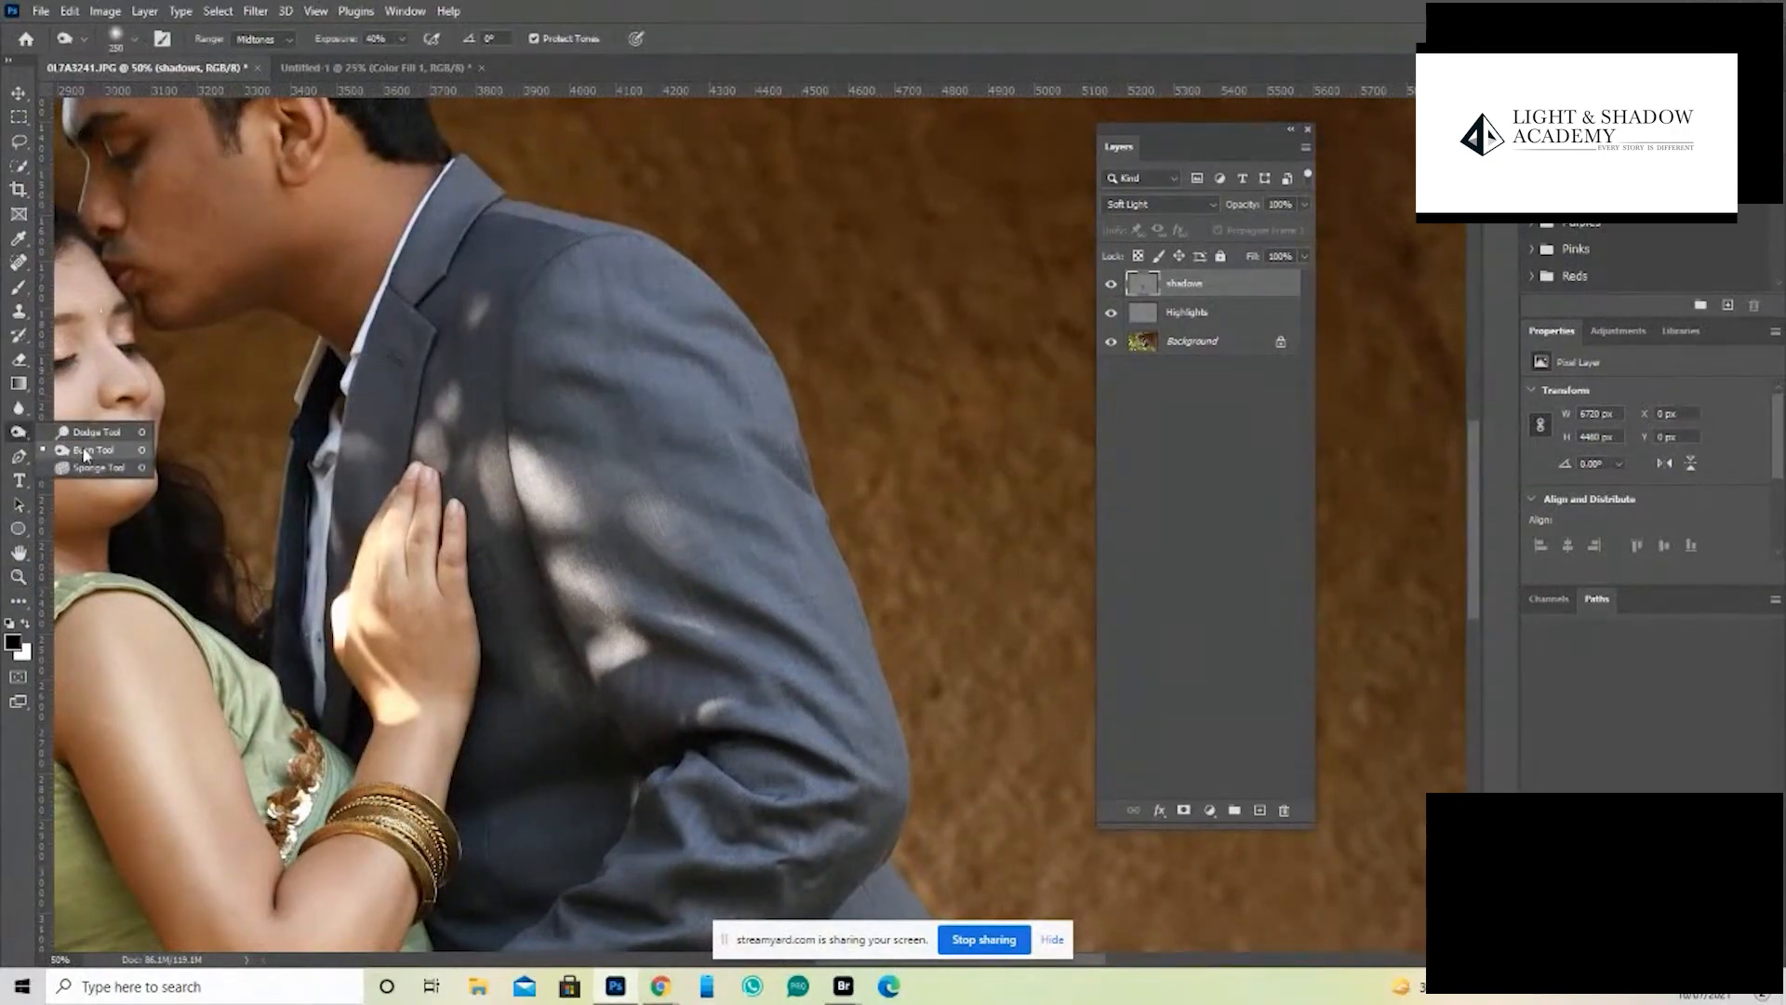
left_click(80, 437)
key("bracketleft")
key("bracketleft")
key("bracketleft")
key("bracketleft")
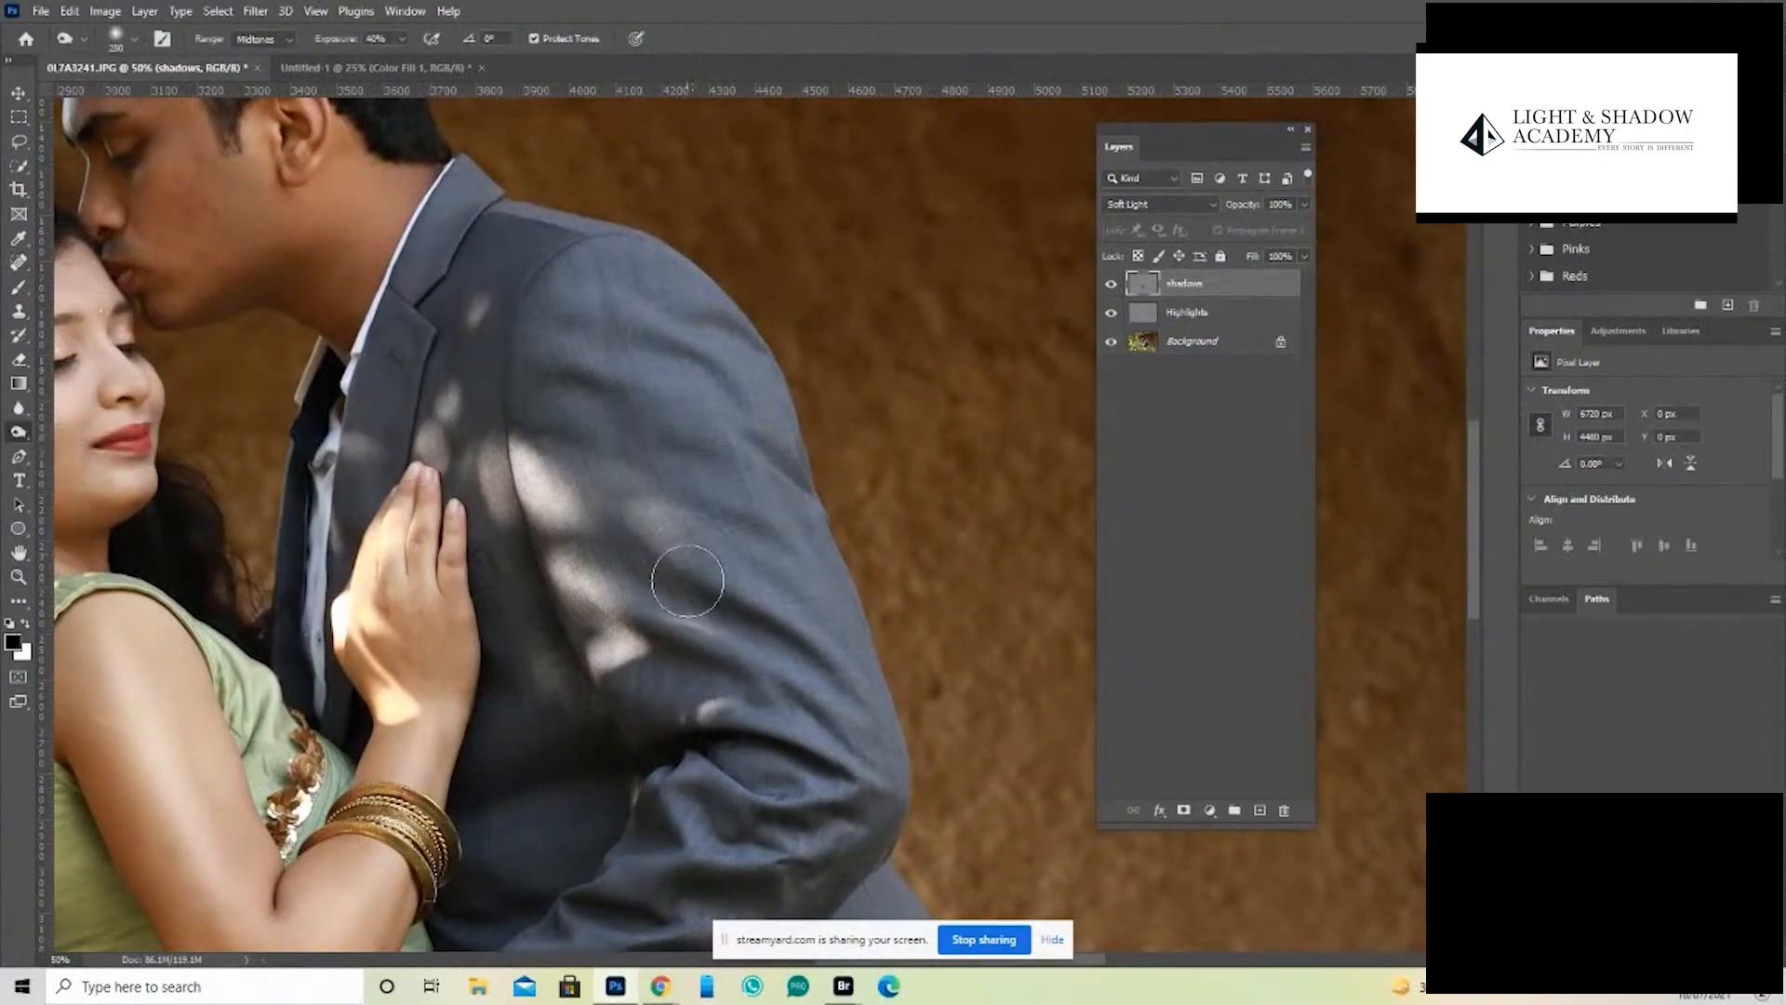
key("bracketleft")
key("bracketleft")
key("bracketleft")
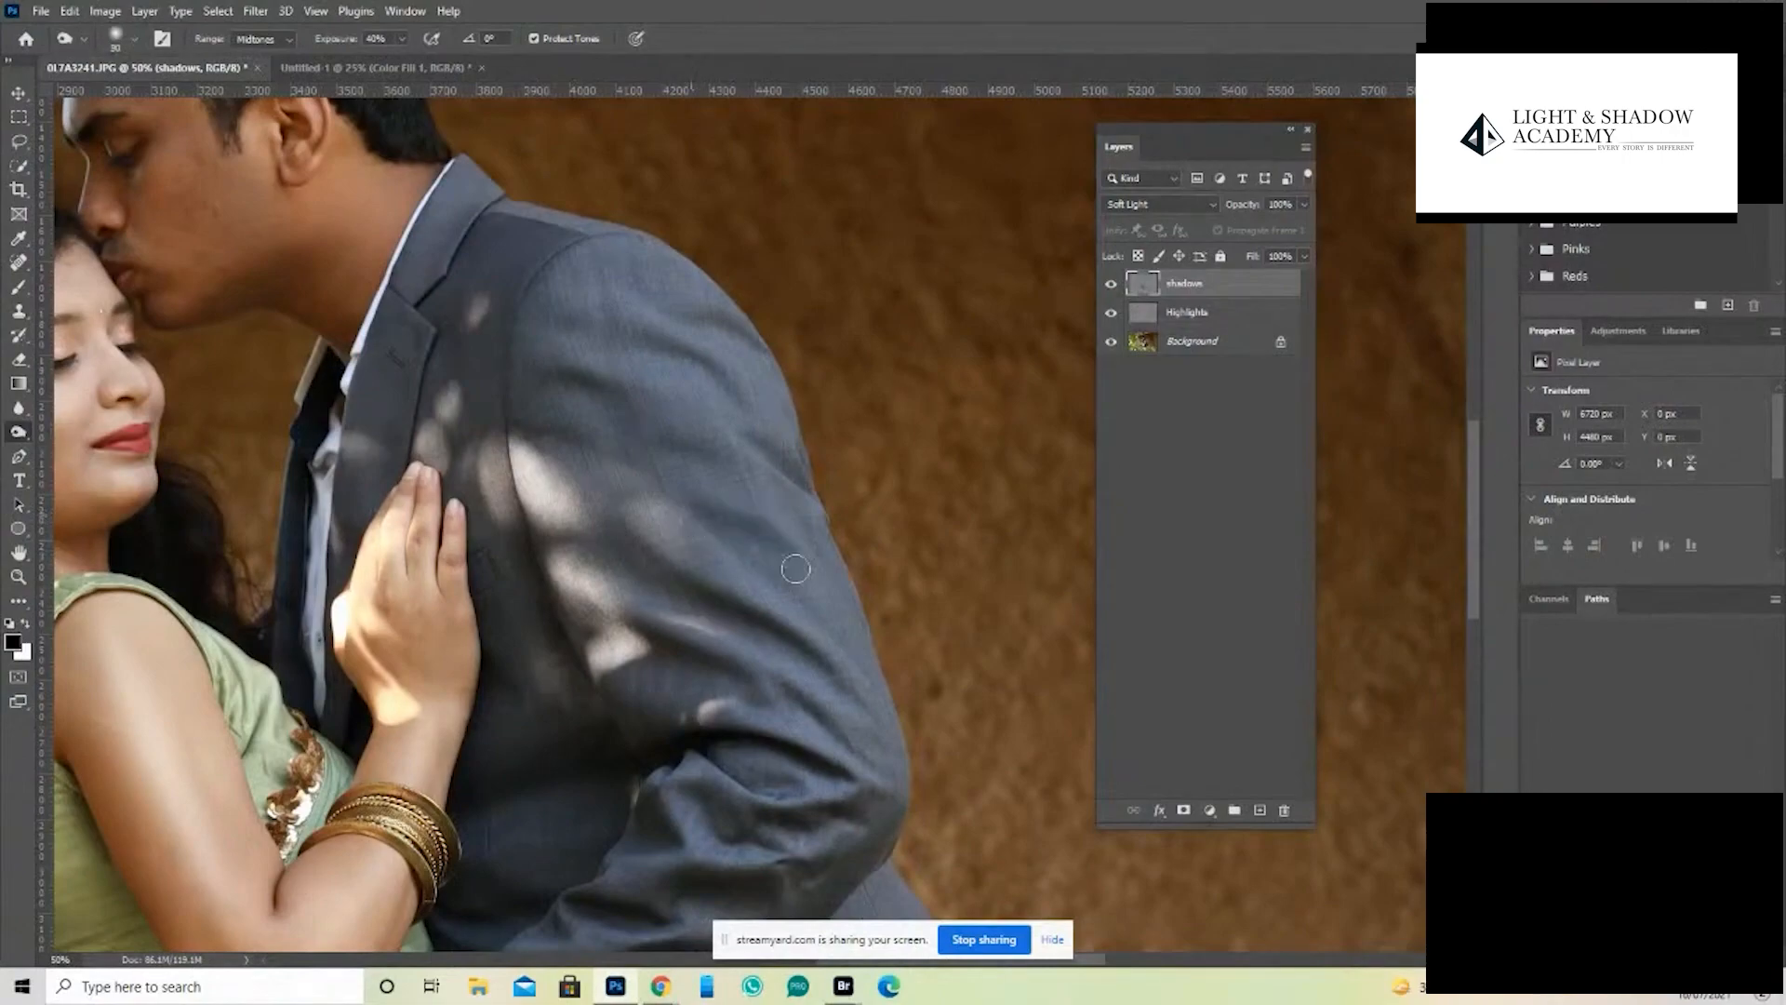
mouse_move(792, 559)
left_mouse_down()
mouse_move(701, 504)
mouse_move(793, 612)
mouse_move(668, 776)
mouse_move(698, 644)
mouse_move(747, 556)
mouse_move(705, 515)
mouse_move(810, 577)
mouse_move(629, 489)
mouse_move(641, 477)
mouse_move(686, 511)
mouse_move(661, 542)
left_mouse_up()
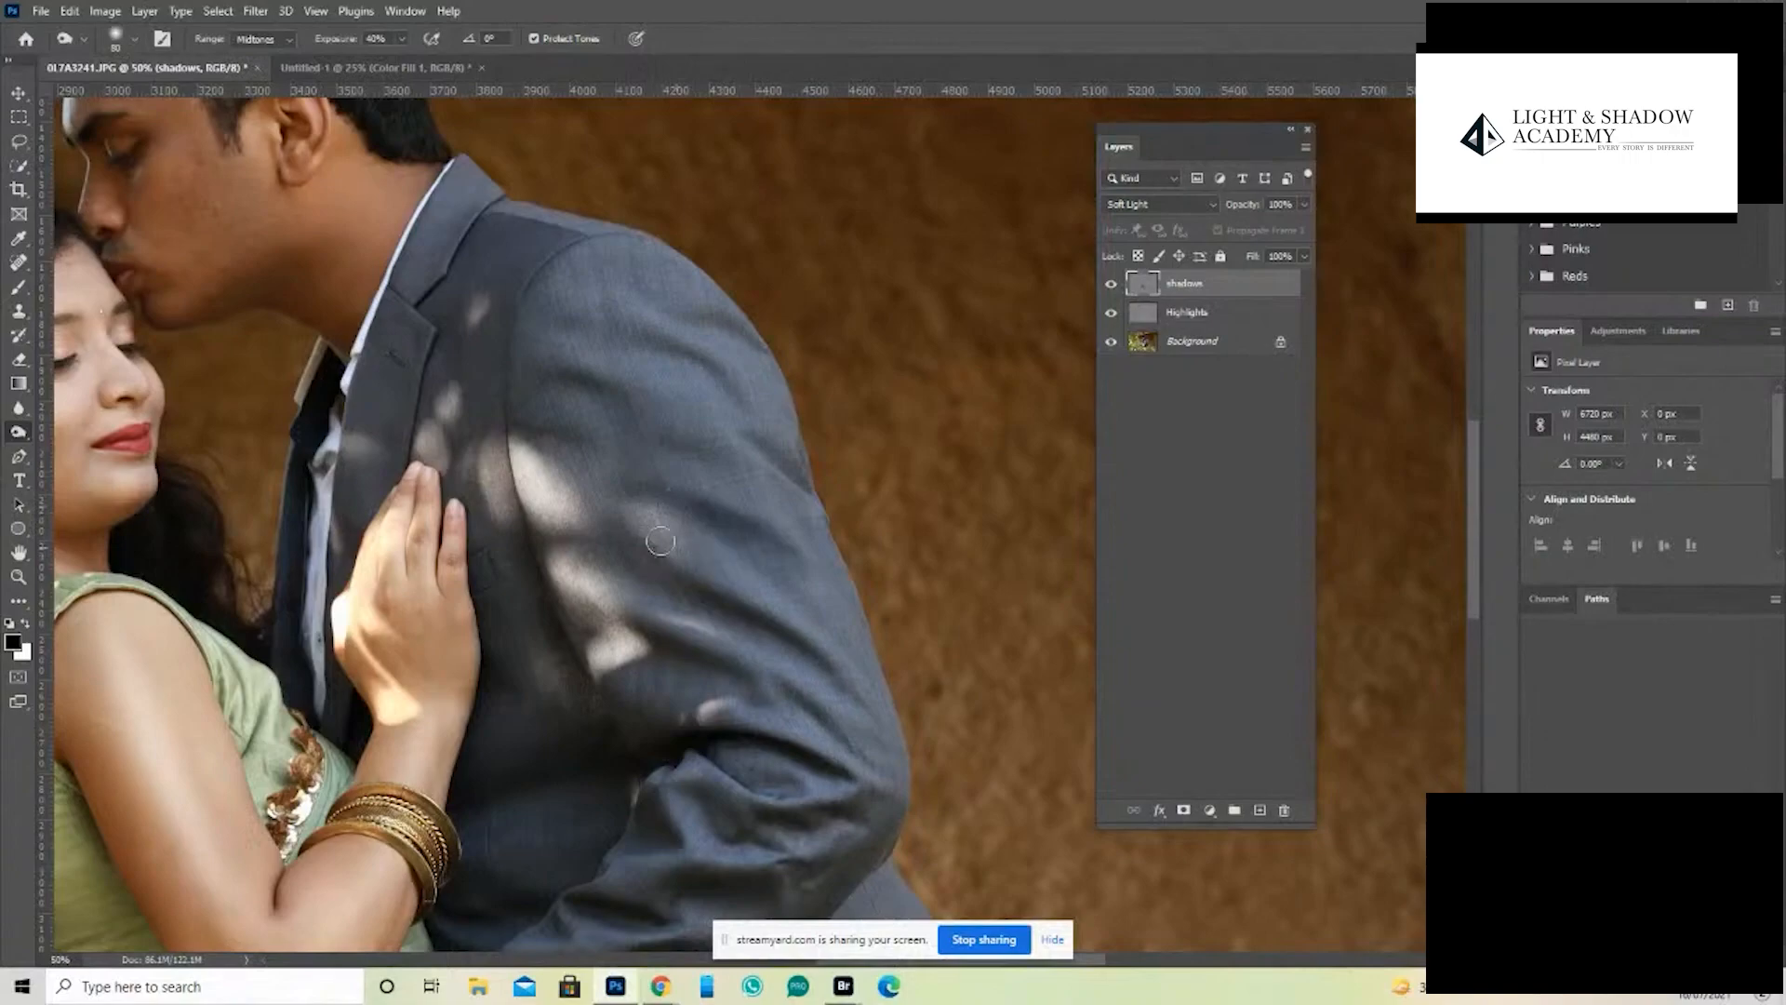
- Brighten the raised folds of the man's jacket sleeve on the shadows layer with the Dodge tool
right_click(38, 437)
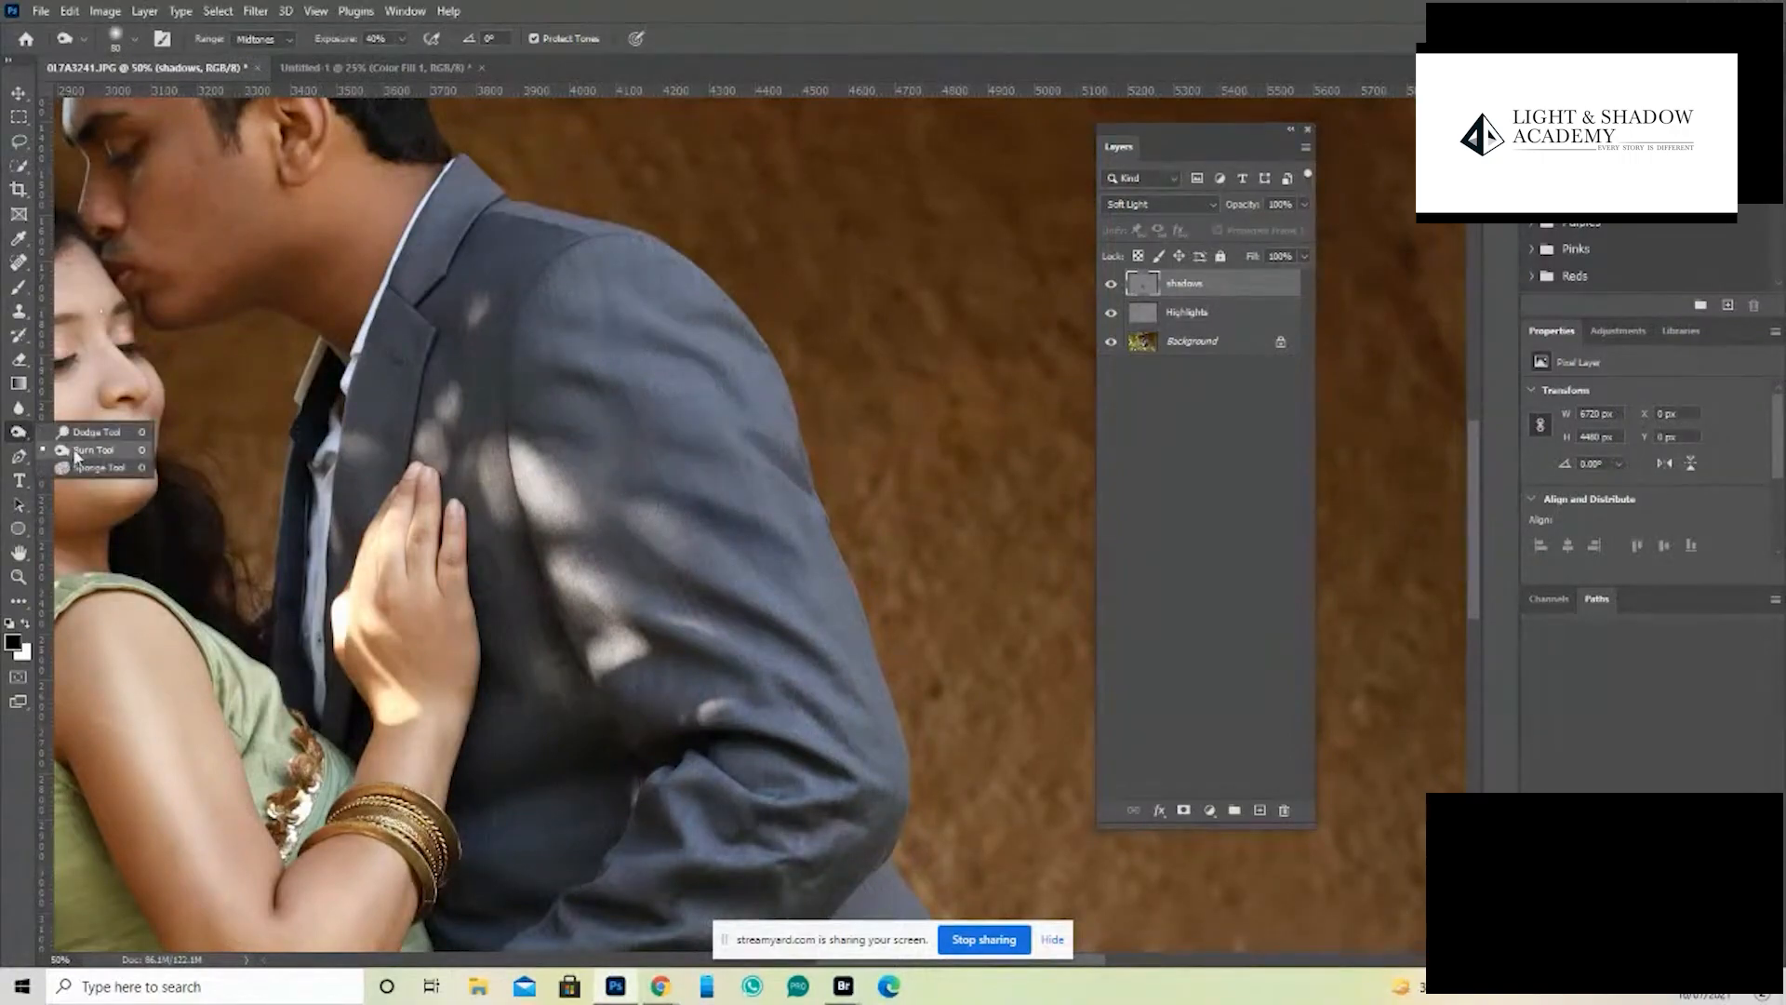
left_click(80, 436)
key("[")
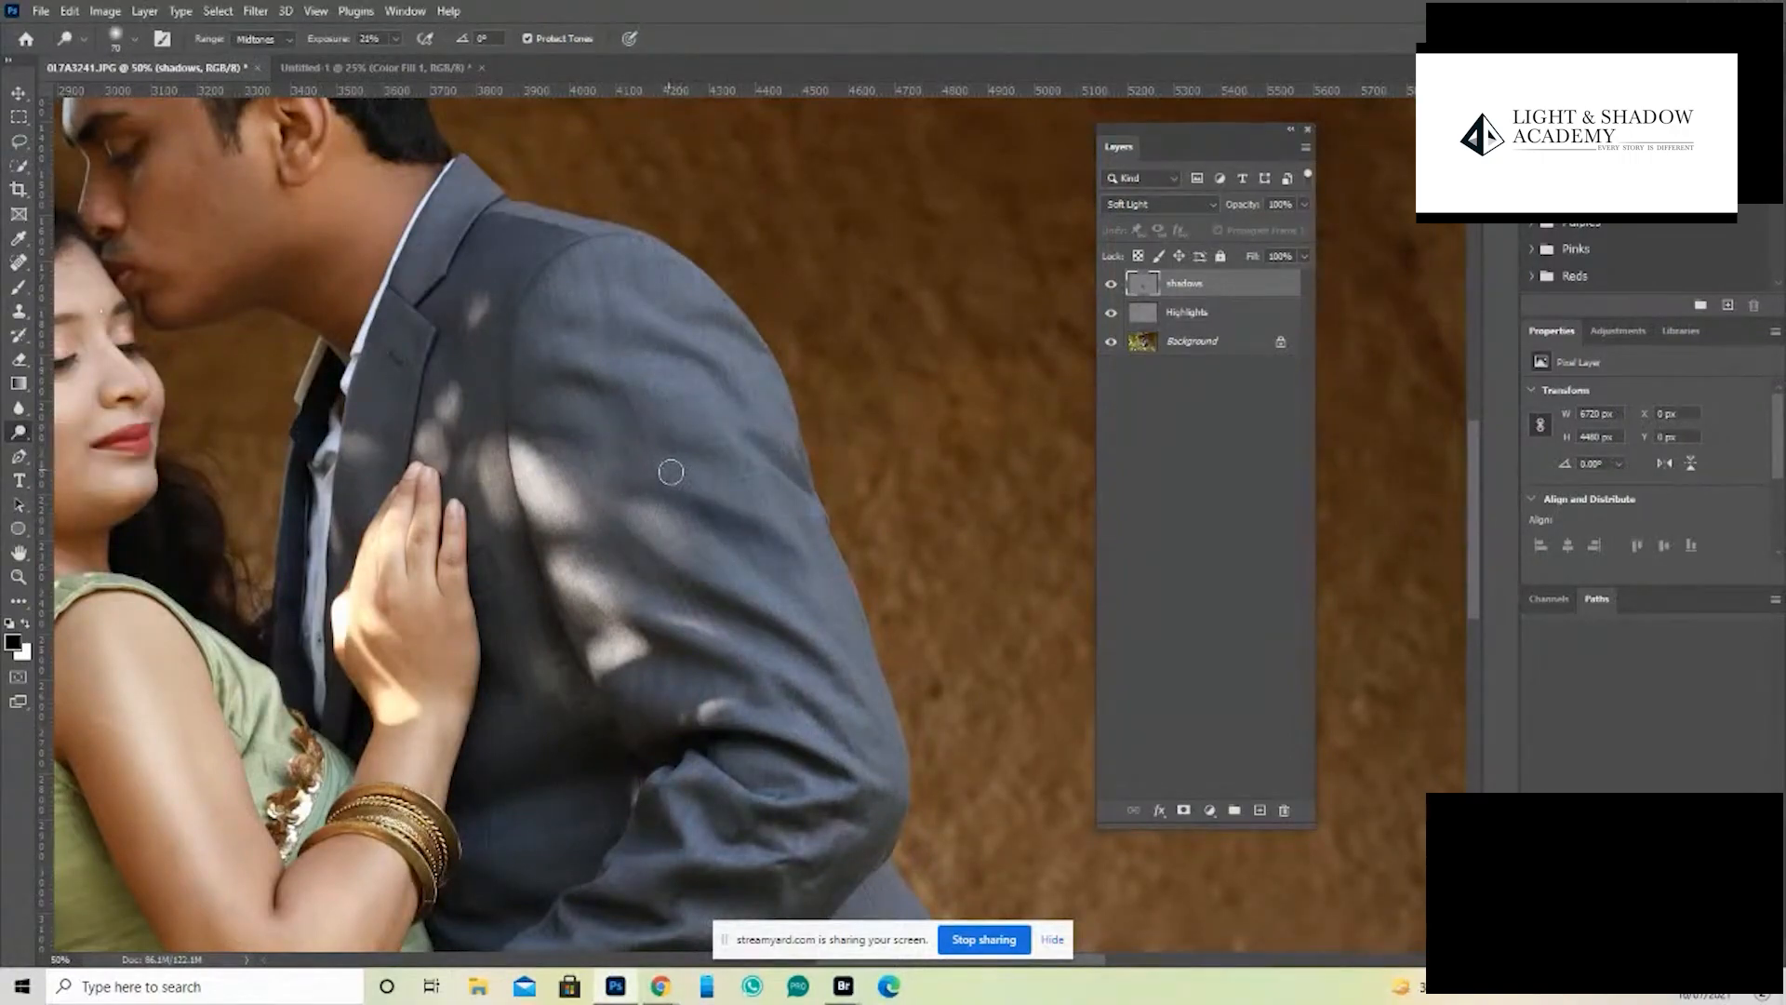
mouse_move(670, 472)
left_mouse_down()
mouse_move(780, 527)
mouse_move(659, 482)
mouse_move(790, 539)
mouse_move(668, 480)
mouse_move(776, 514)
left_mouse_up()
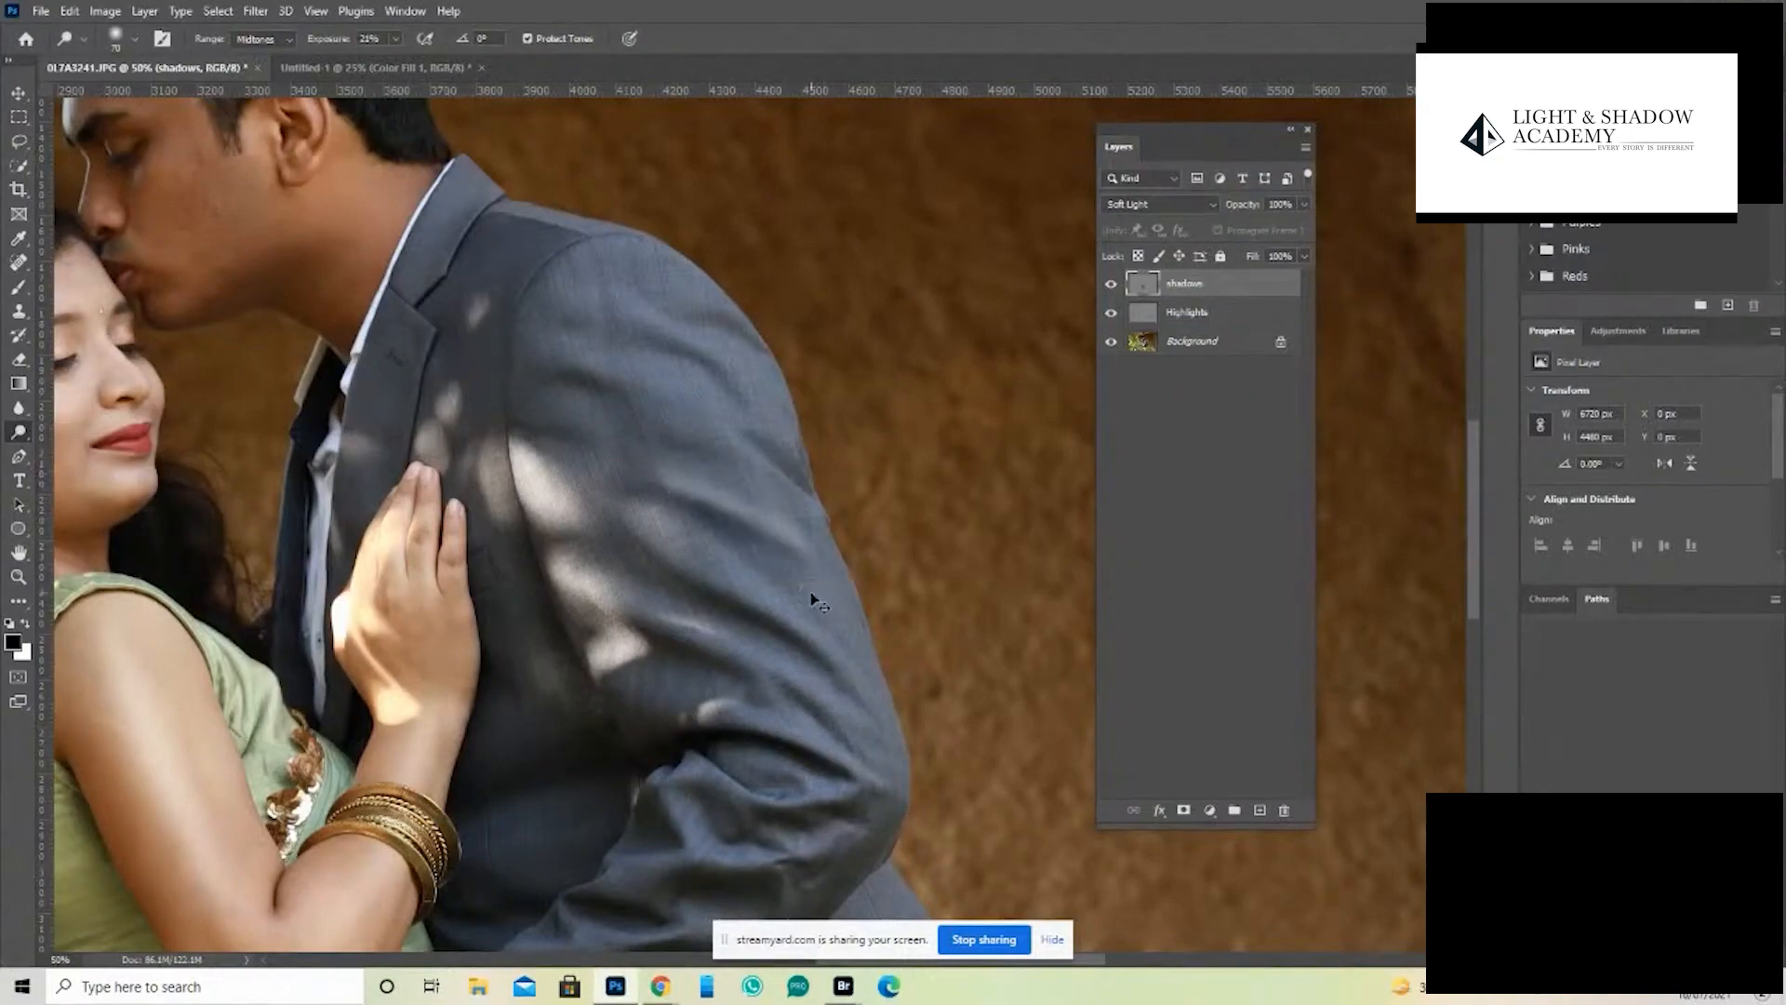
- Compare the photo with the shadows layer hidden and shown
key("ctrl+minus")
key("ctrl+minus")
key("ctrl+plus")
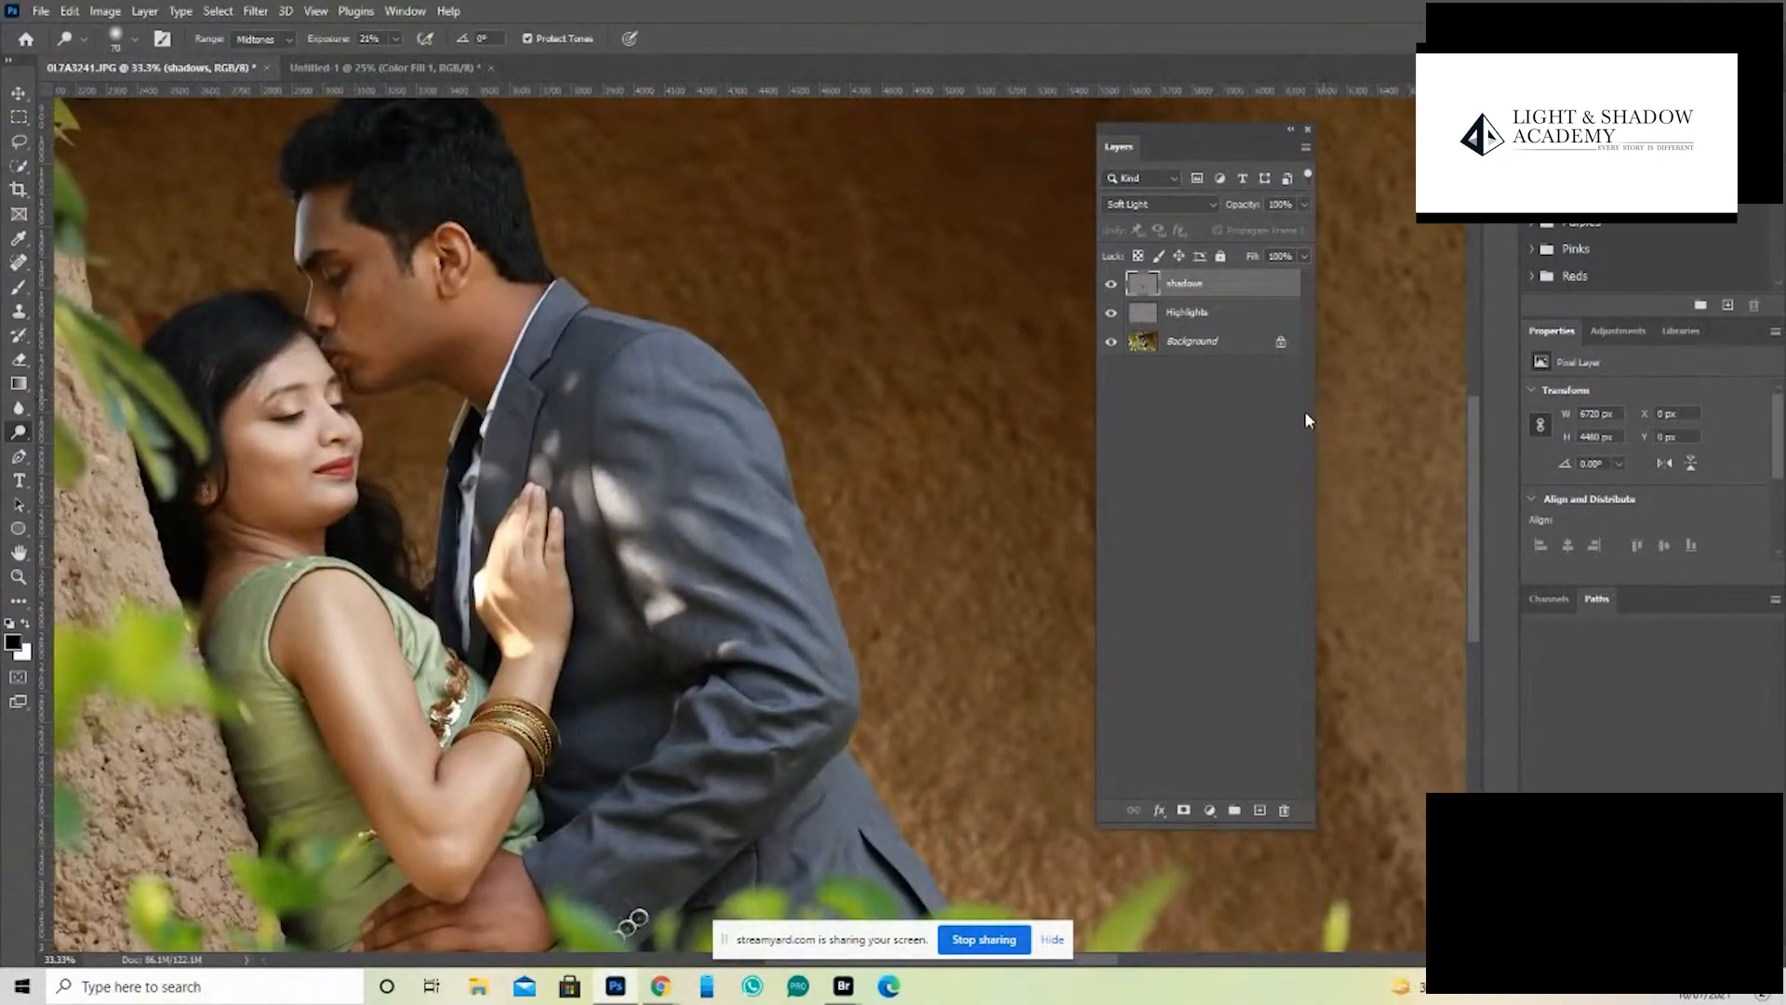
left_click(1111, 284)
left_click(1110, 283)
left_click(1111, 284)
left_click(1111, 284)
- Group the shadows and Highlights layers together
left_click(1186, 316, "shift")
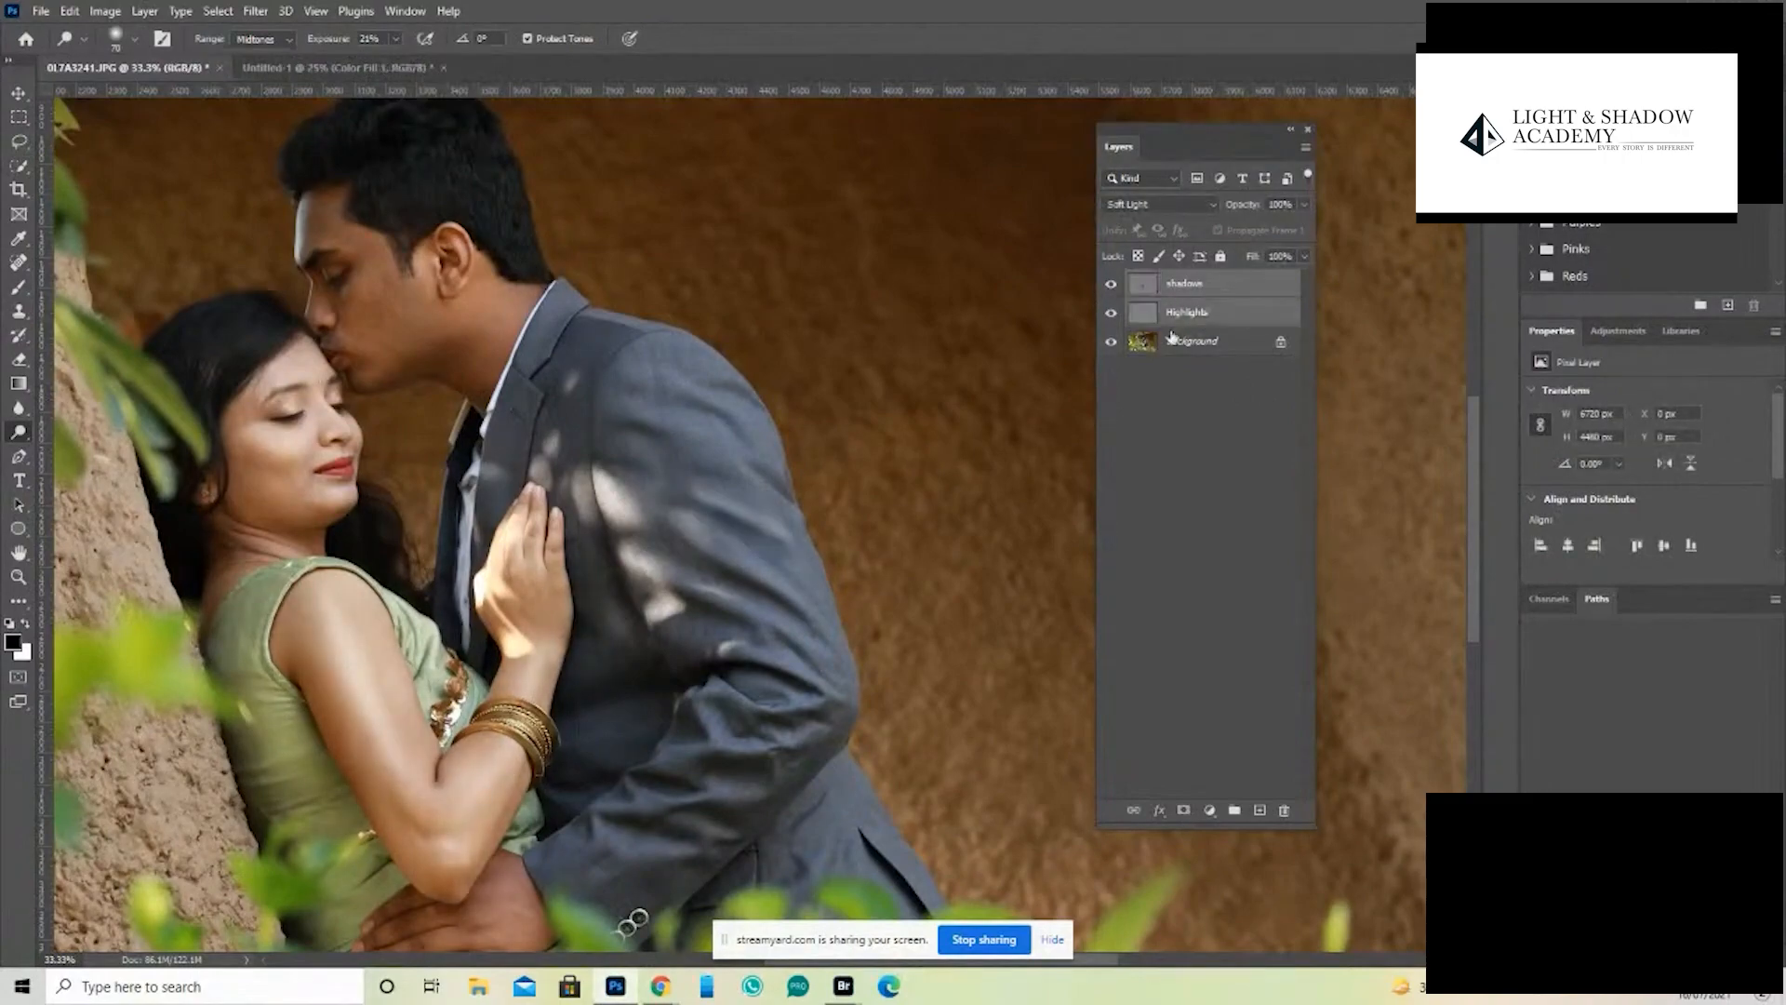
key("ctrl+g")
key("ctrl+minus")
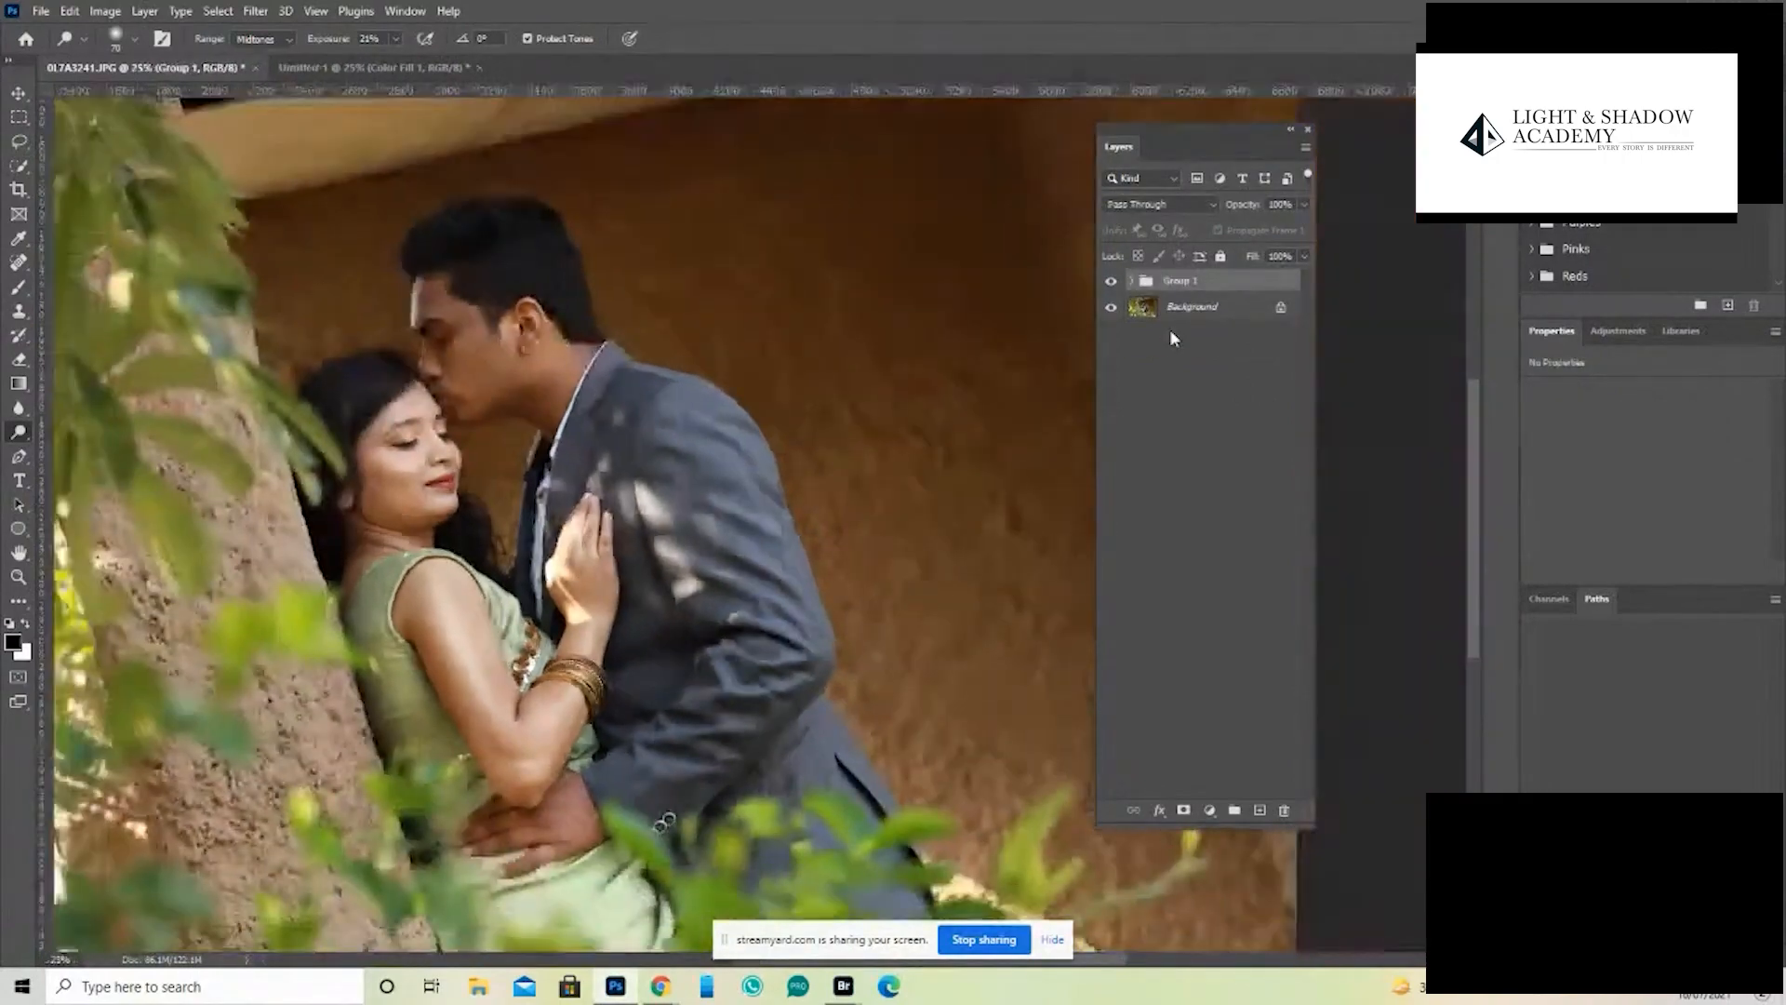
left_click_drag(622, 543, 930, 484)
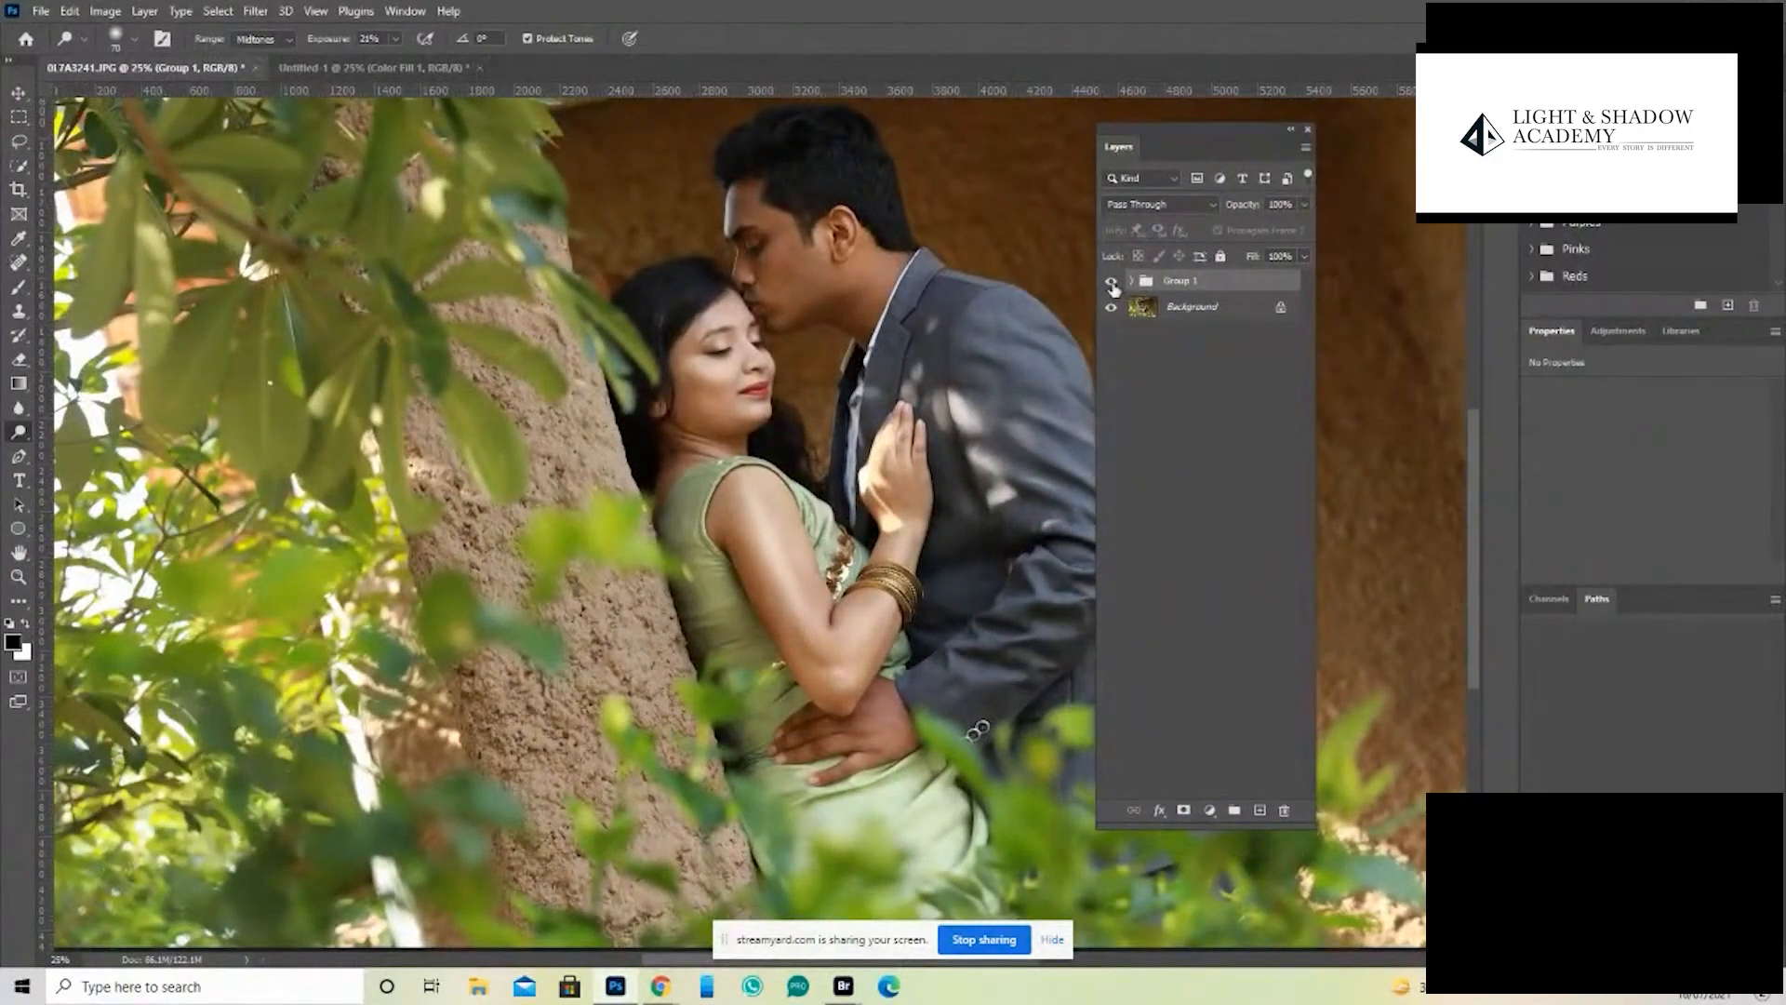
- Compare the photo with the shadows and highlights group hidden and shown
left_click(1112, 283)
left_click(1111, 284)
left_click(1115, 282)
left_click(1112, 282)
left_click(1116, 281)
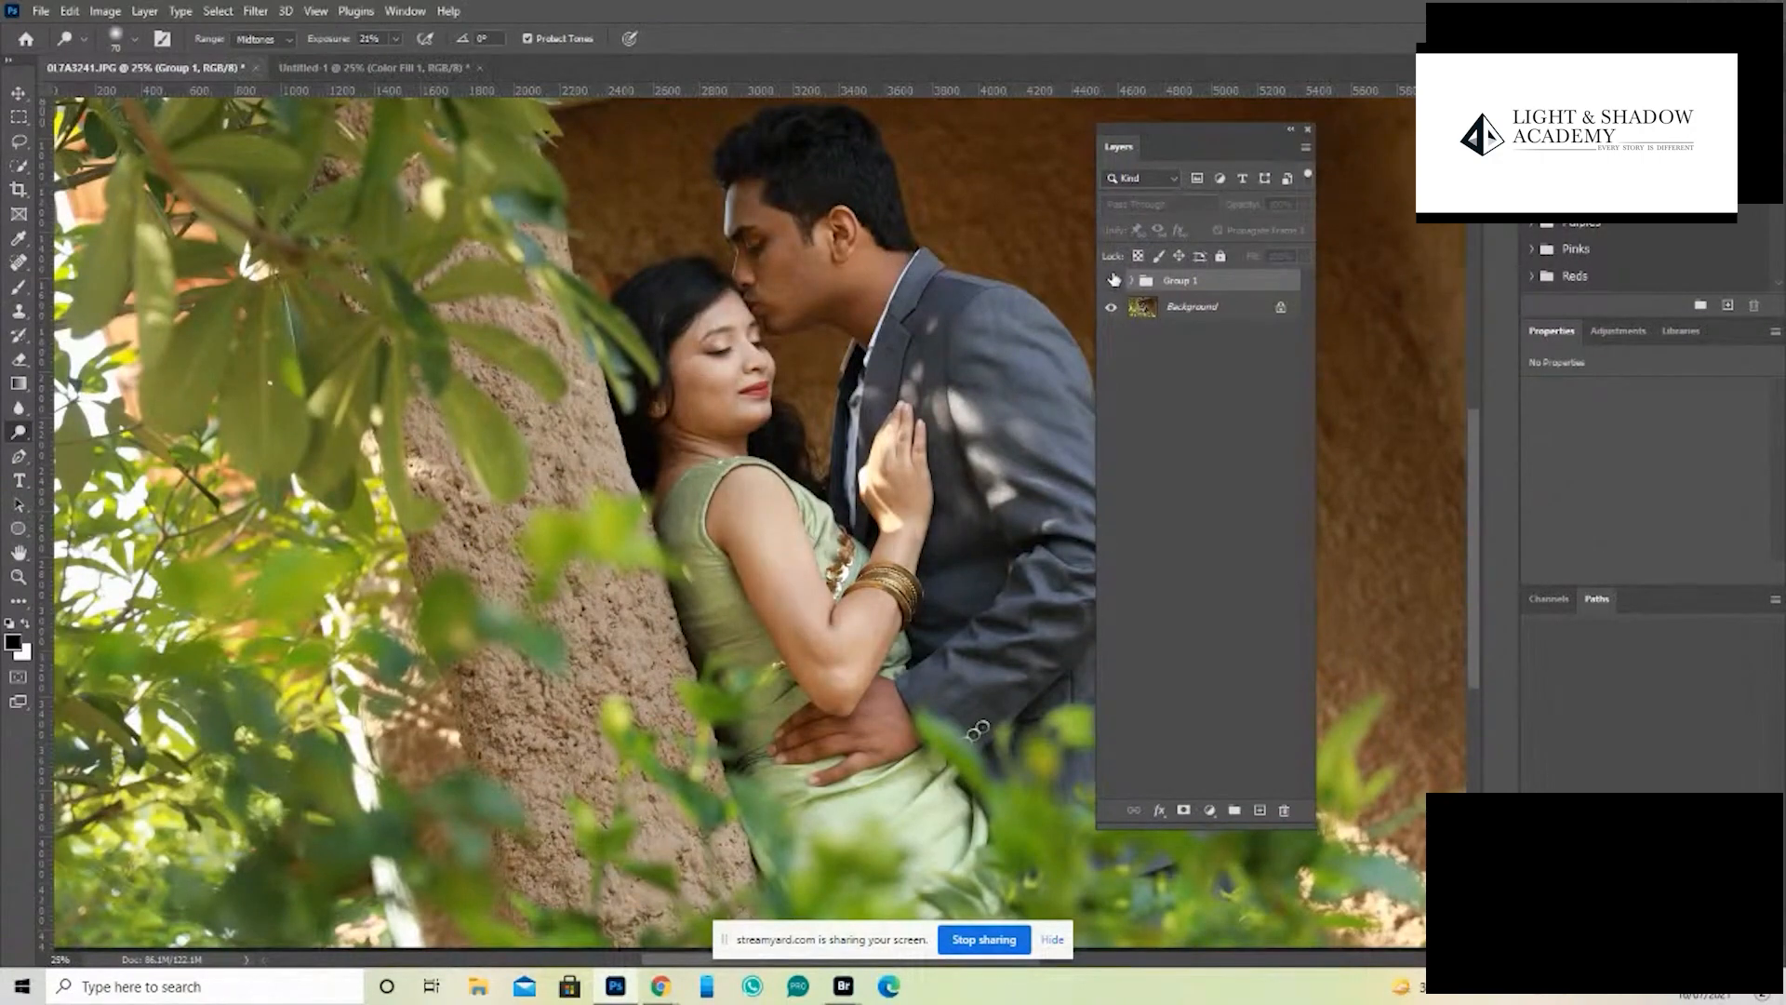
left_click(1112, 281)
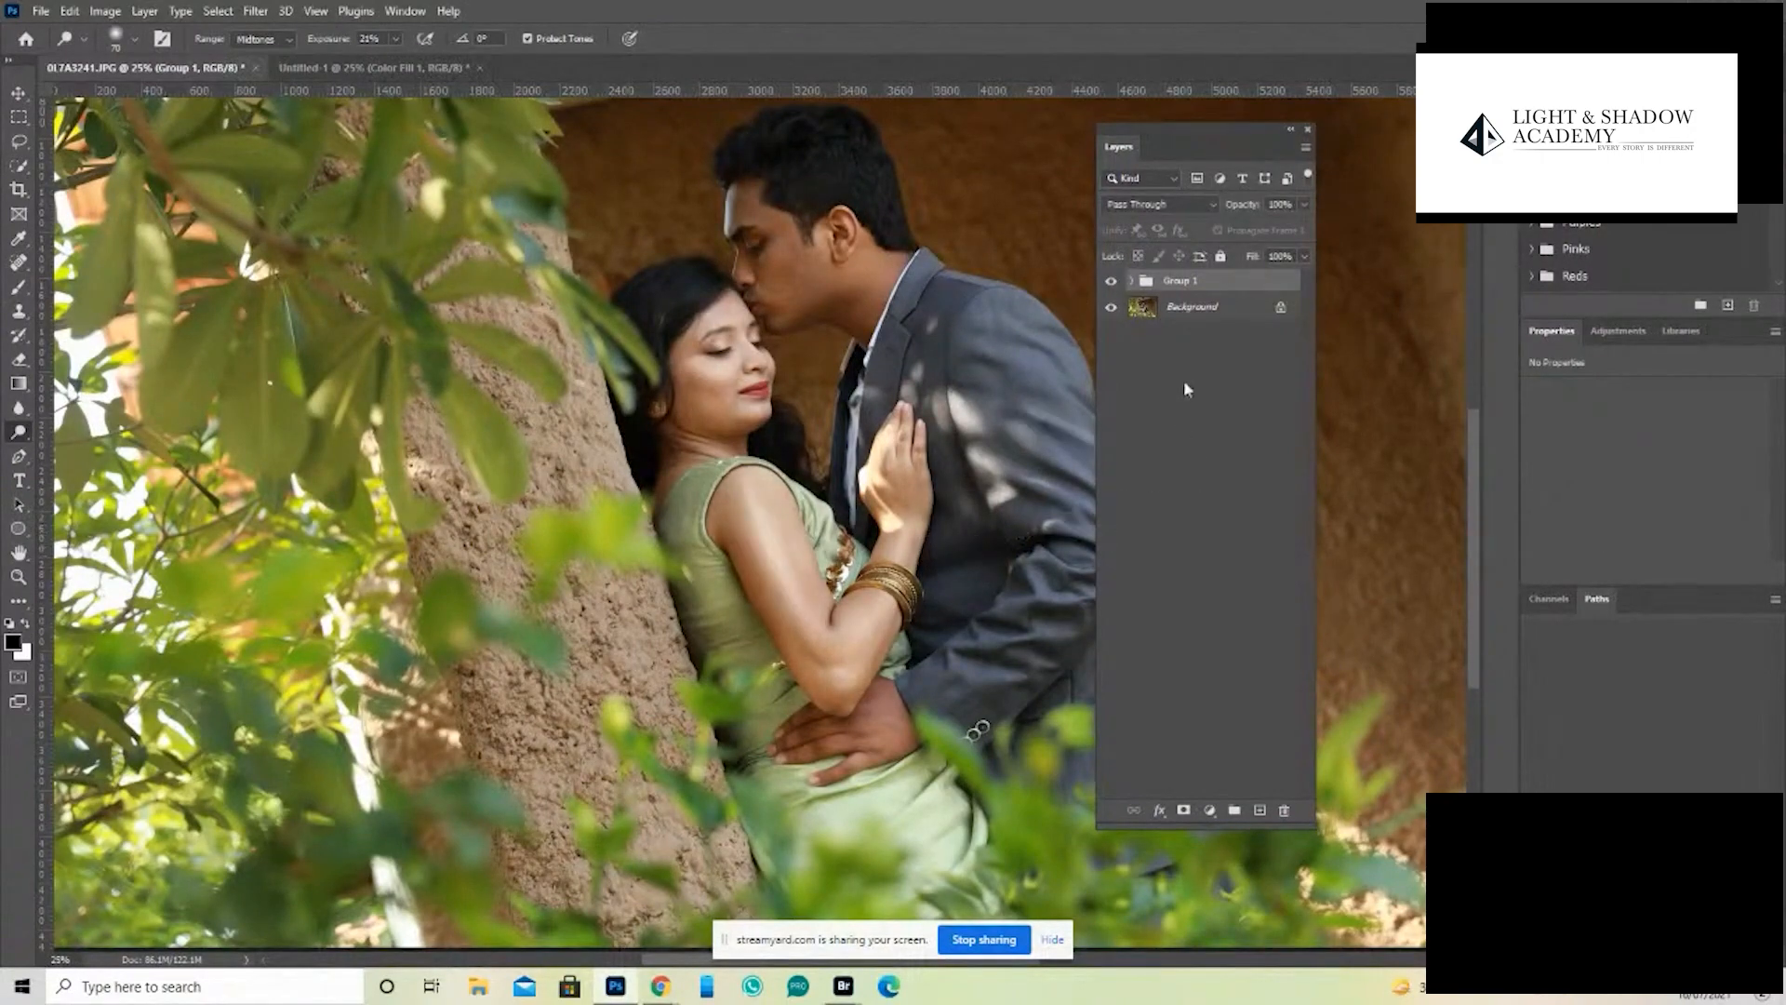
left_click(1113, 282)
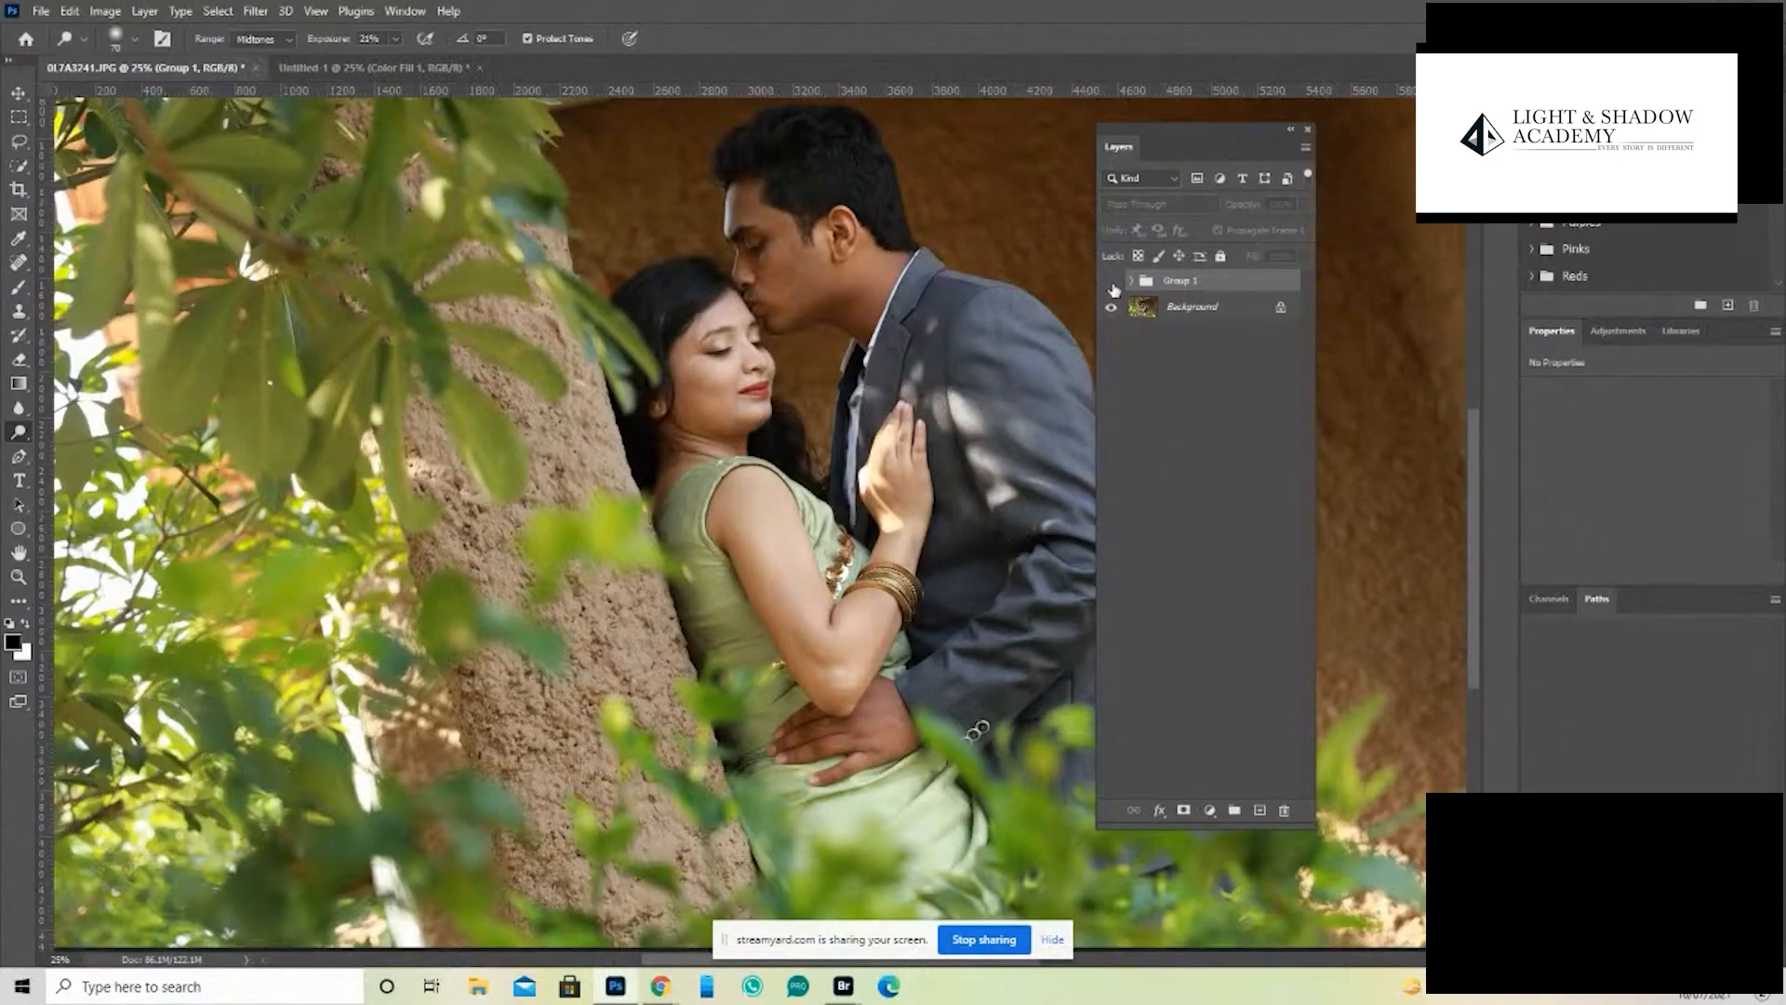
left_click(1112, 282)
left_click(1113, 289)
left_click(1112, 284)
left_click(1111, 284)
left_click(1110, 284)
left_click(1111, 284)
left_click(1111, 285)
- Darken the area around the woman's ear and hairline on the shadows layer using the Burn tool with a 200 px brush
left_click(1132, 281)
left_click(1158, 307)
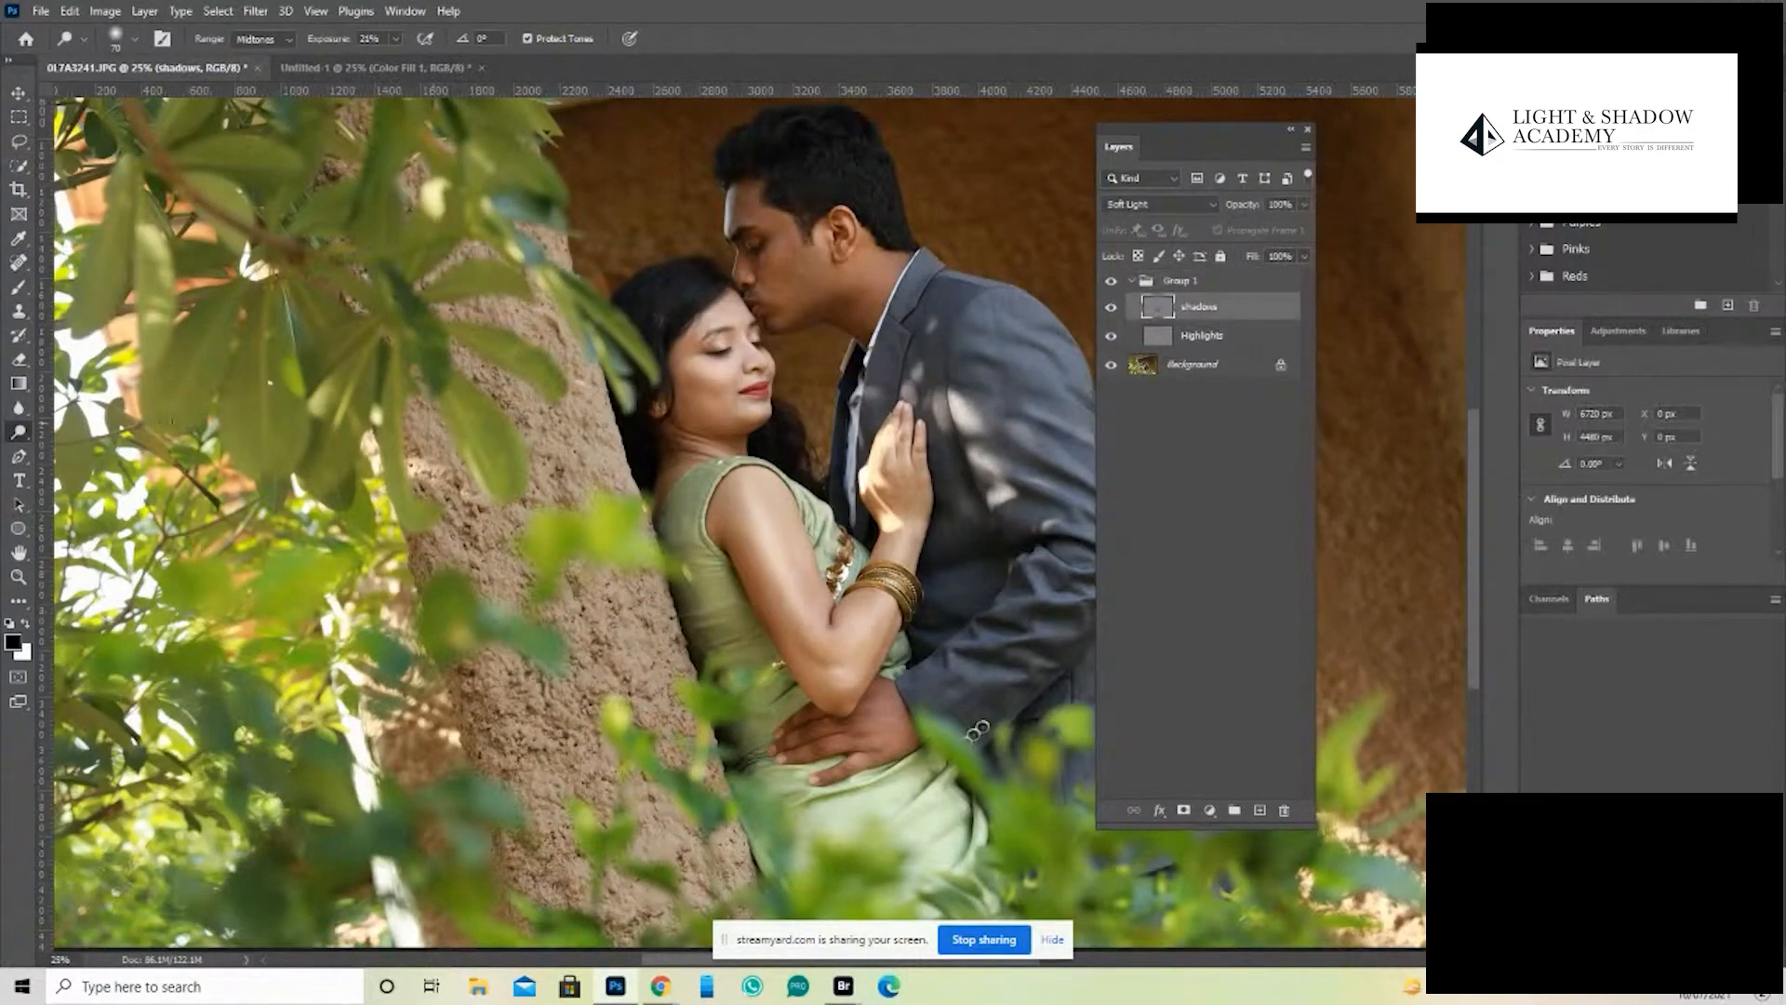
right_click(26, 441)
left_click(112, 450)
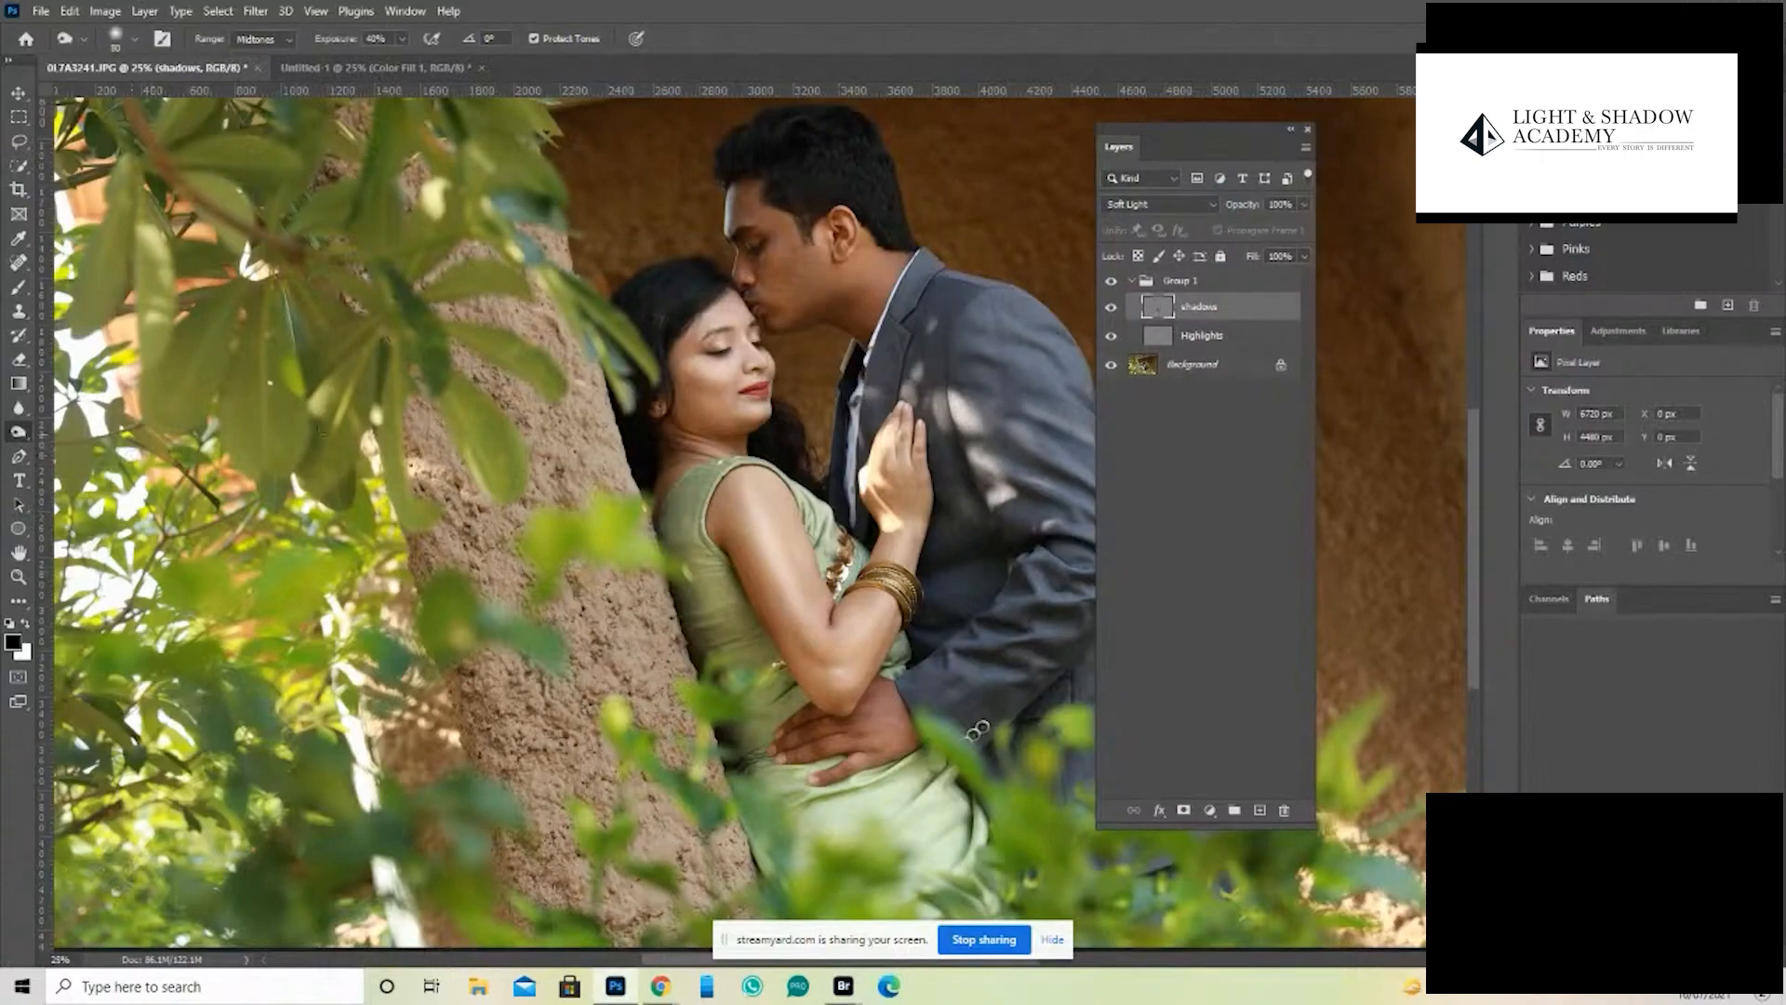
left_click(852, 393)
key("bracketright")
key("bracketright")
key("bracketright")
key("bracketright")
key("bracketright")
key("bracketright")
key("bracketright")
key("bracketright")
key("bracketright")
key("bracketright")
mouse_move(683, 399)
left_mouse_down()
mouse_move(737, 430)
mouse_move(678, 382)
mouse_move(692, 377)
mouse_move(674, 391)
left_mouse_up()
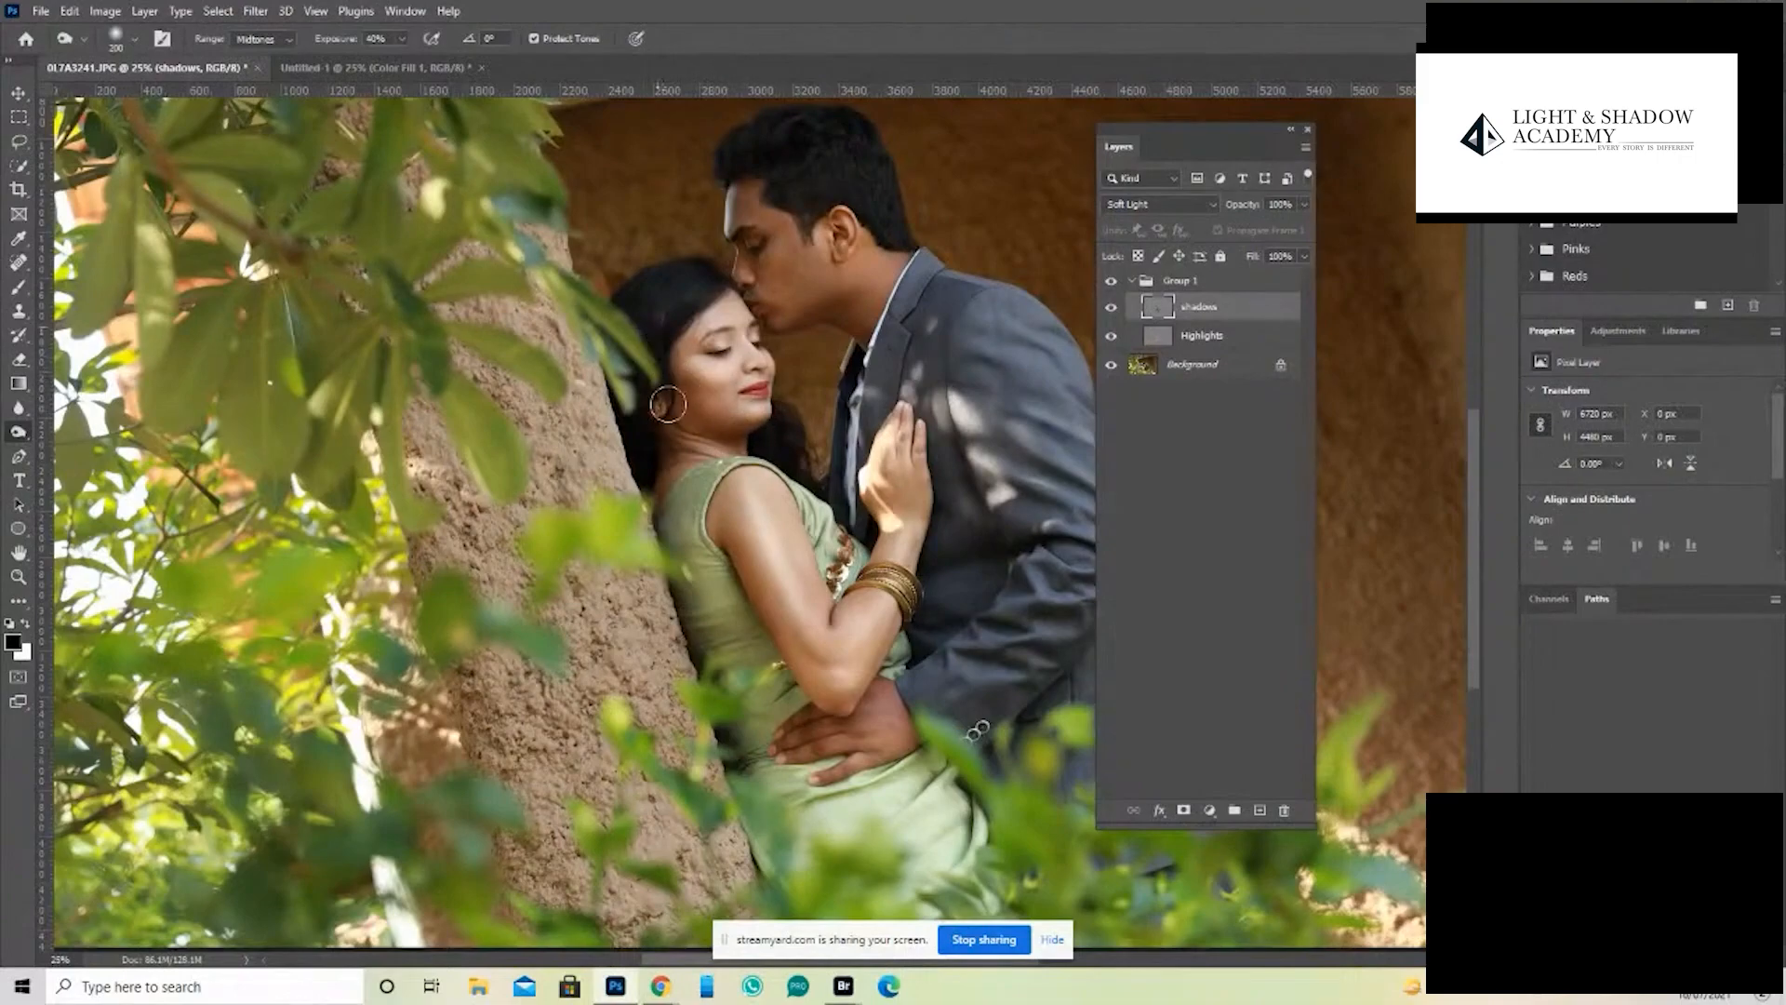
- Toggle the dodge and burn group's visibility to check the burned area near the woman's ear
left_click(1111, 282)
left_click(1111, 282)
left_click(1111, 282)
left_click(1111, 282)
- Make the Highlights layer active and switch to the Dodge tool
left_click(1159, 337)
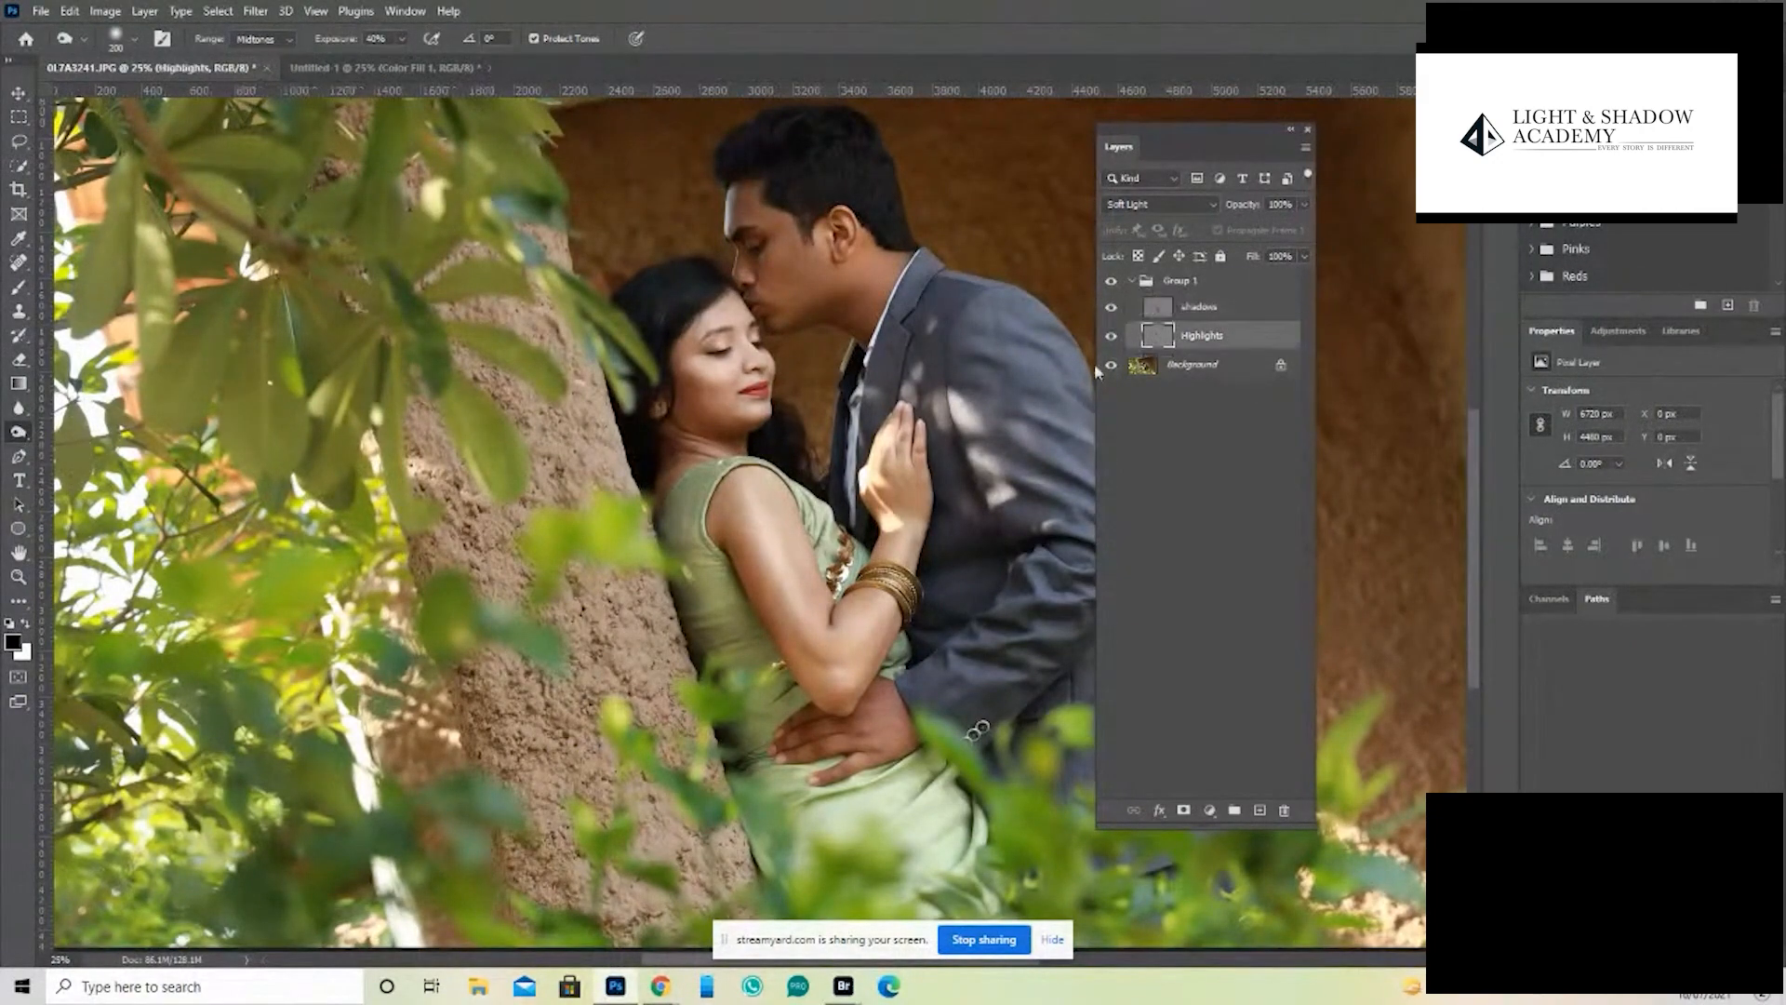
right_click(22, 432)
left_click(93, 432)
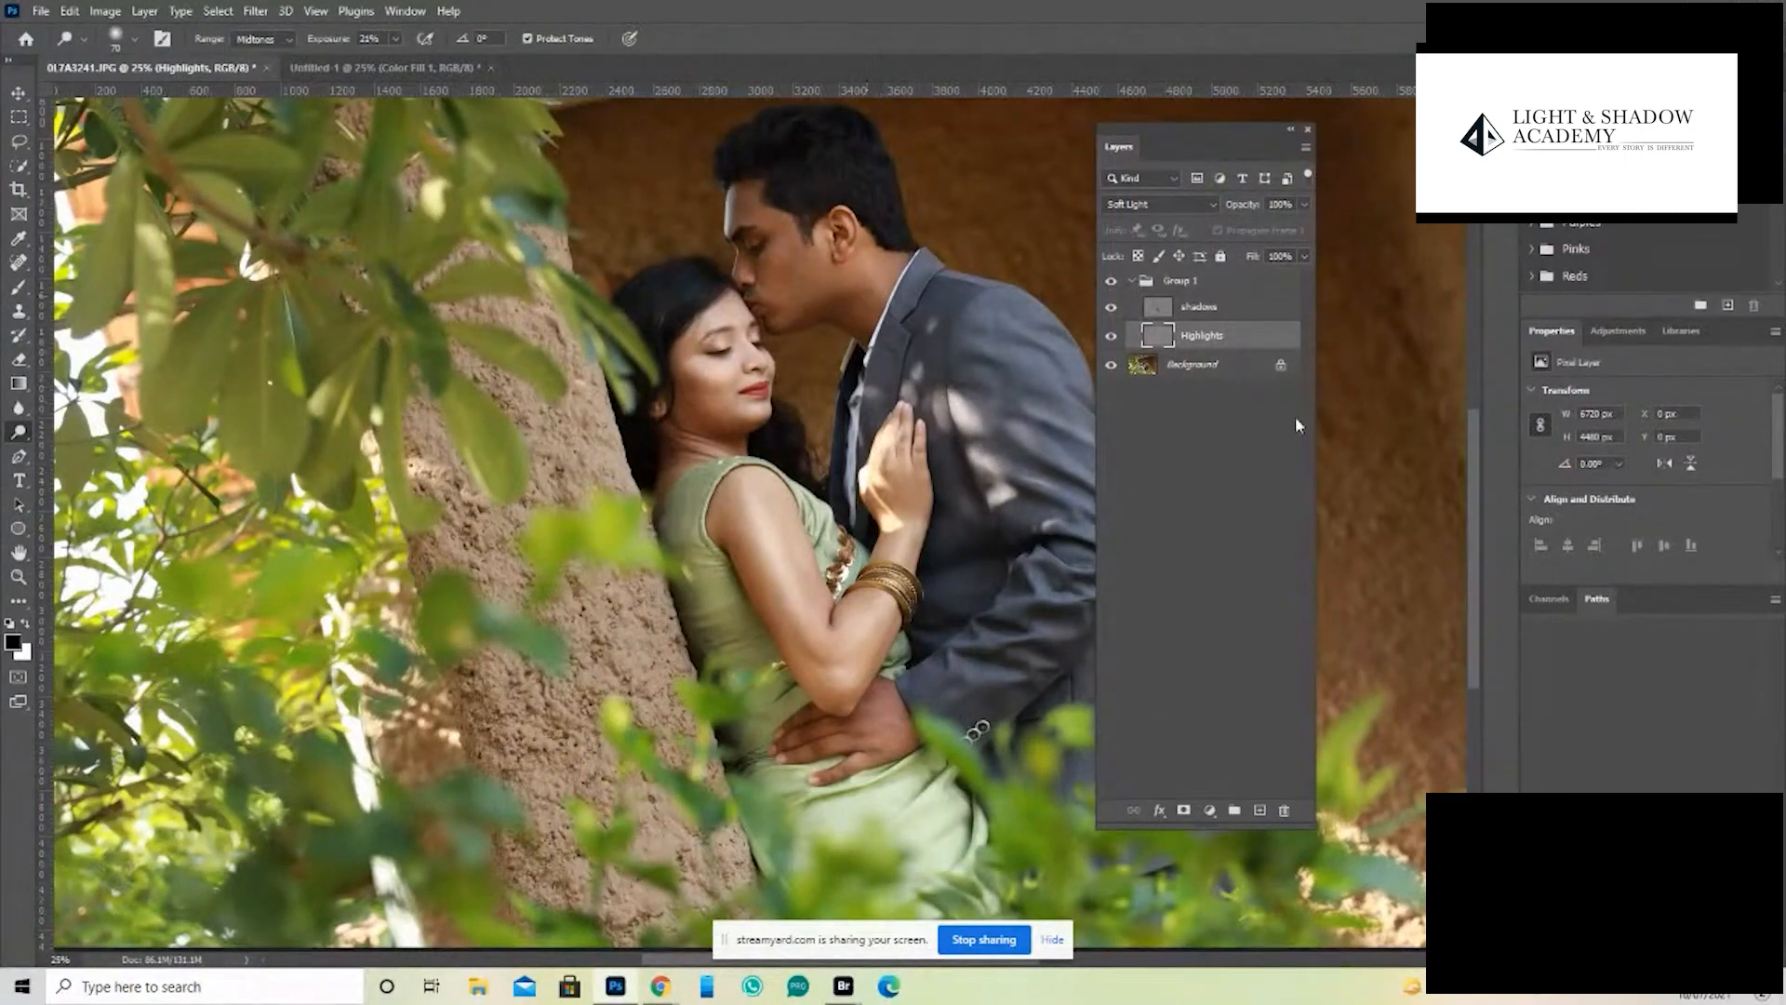
- Check the overall before and after of the dodging and burning by toggling Group 1's visibility
left_click(1111, 282)
left_click(1110, 283)
left_click(1110, 282)
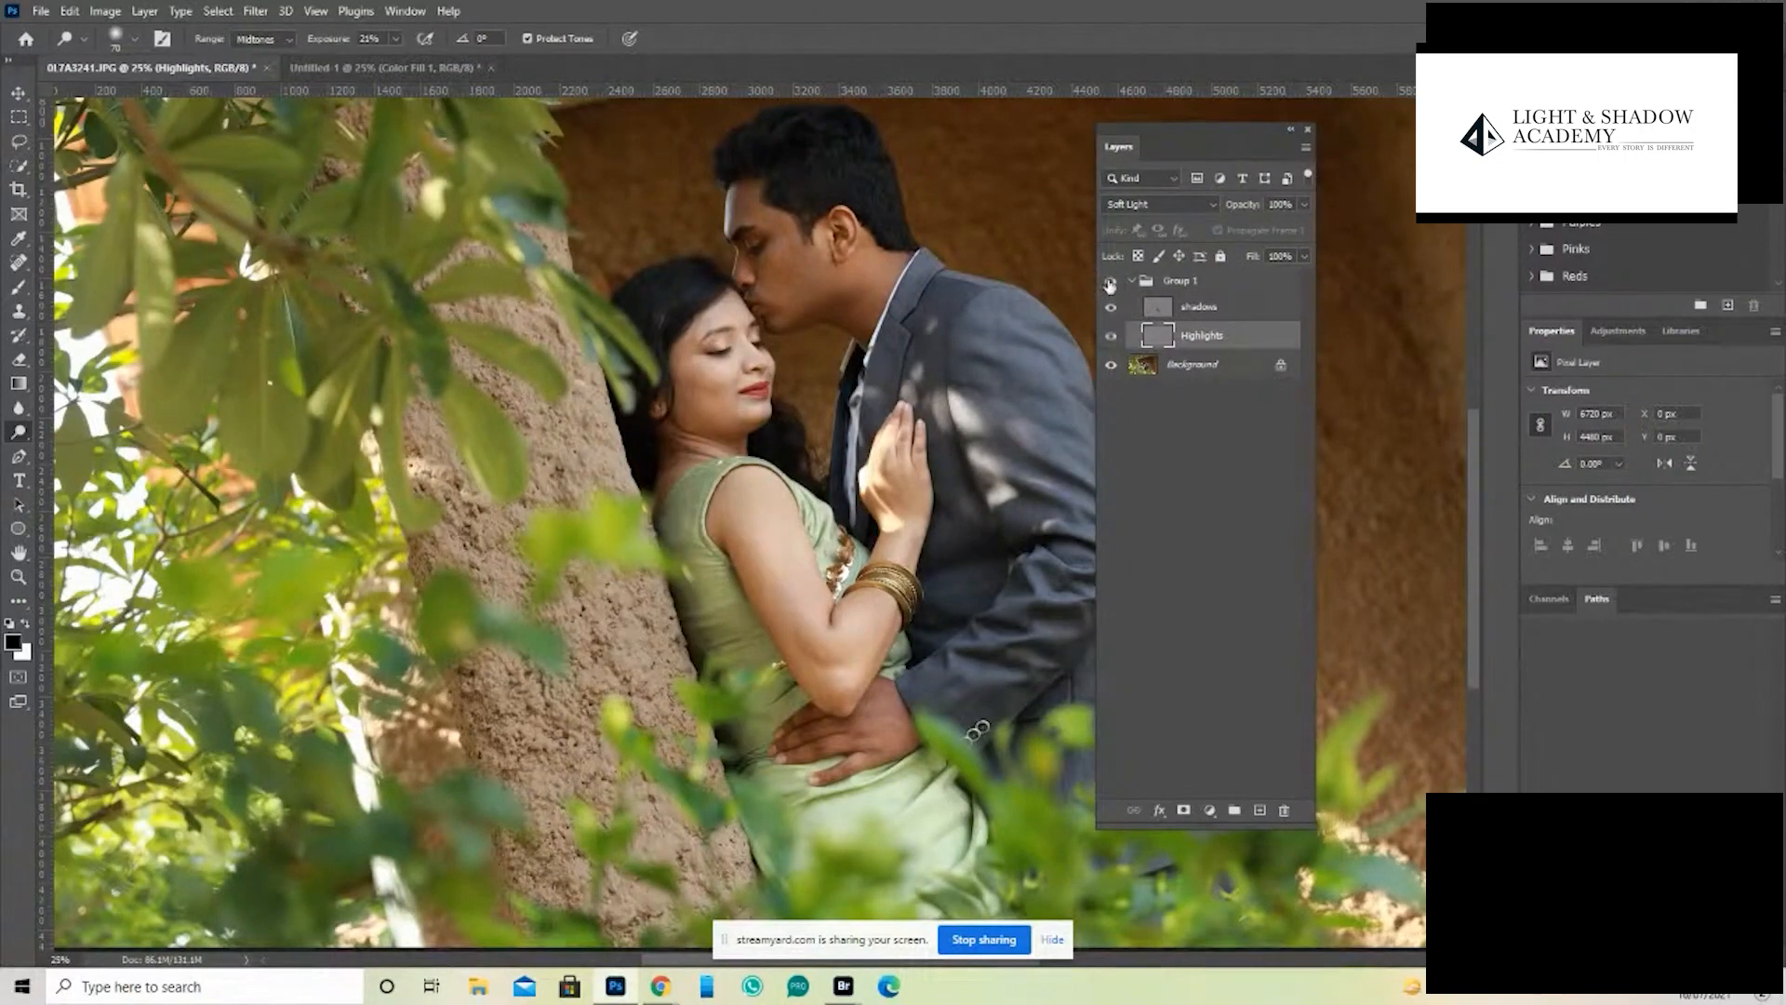
left_click(1110, 283)
left_click(1111, 282)
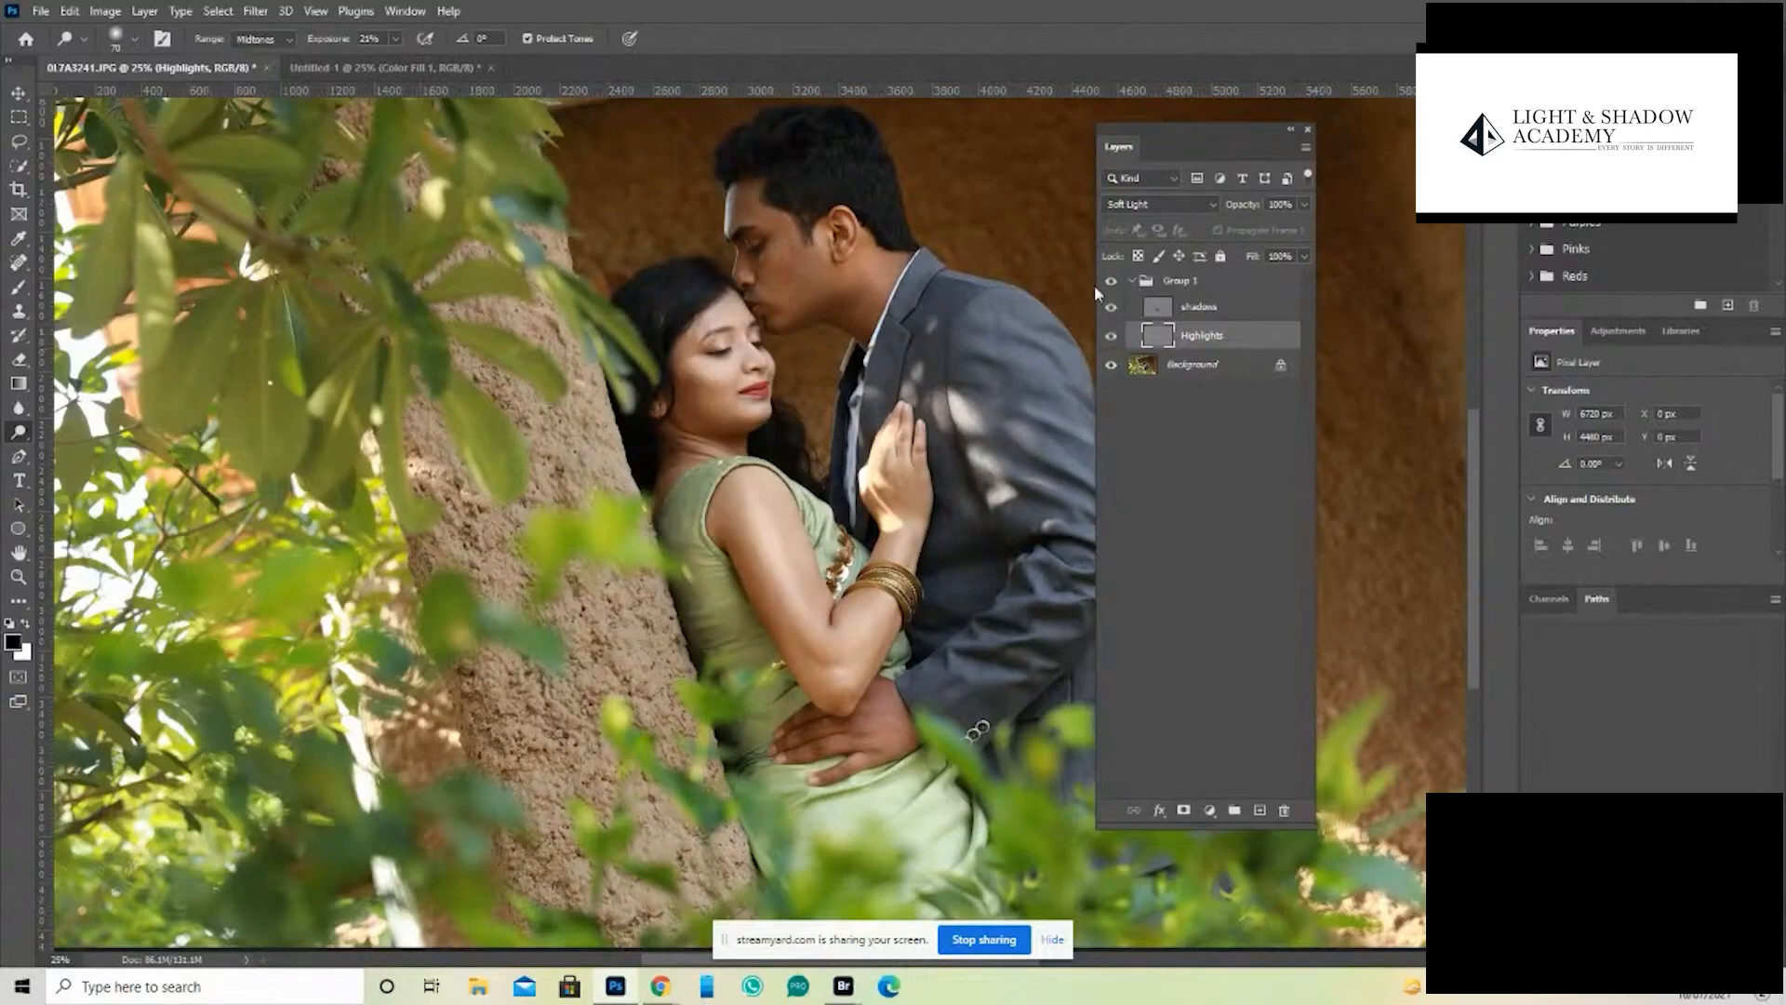
- Add a muted orange-brown Solid Color fill layer with hue 18 and place it above Group 1, outside the group
key("ctrl+minus")
key("ctrl+minus")
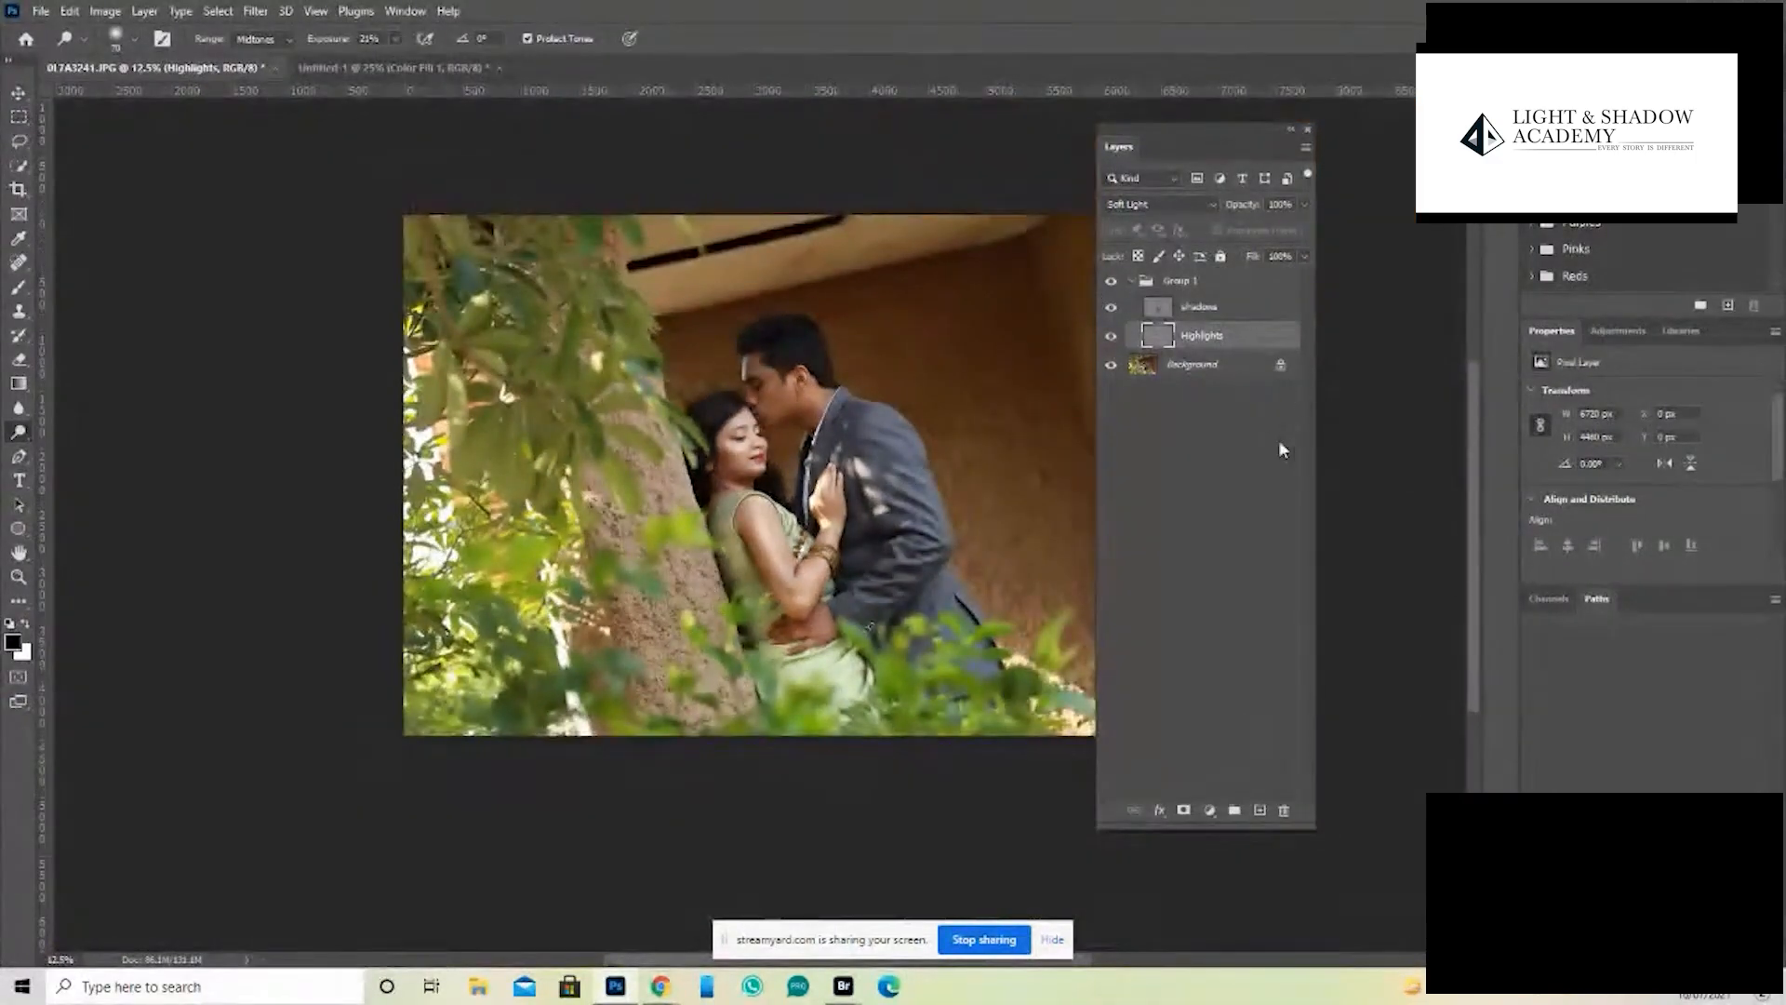
left_click(1238, 287)
left_click(1209, 811)
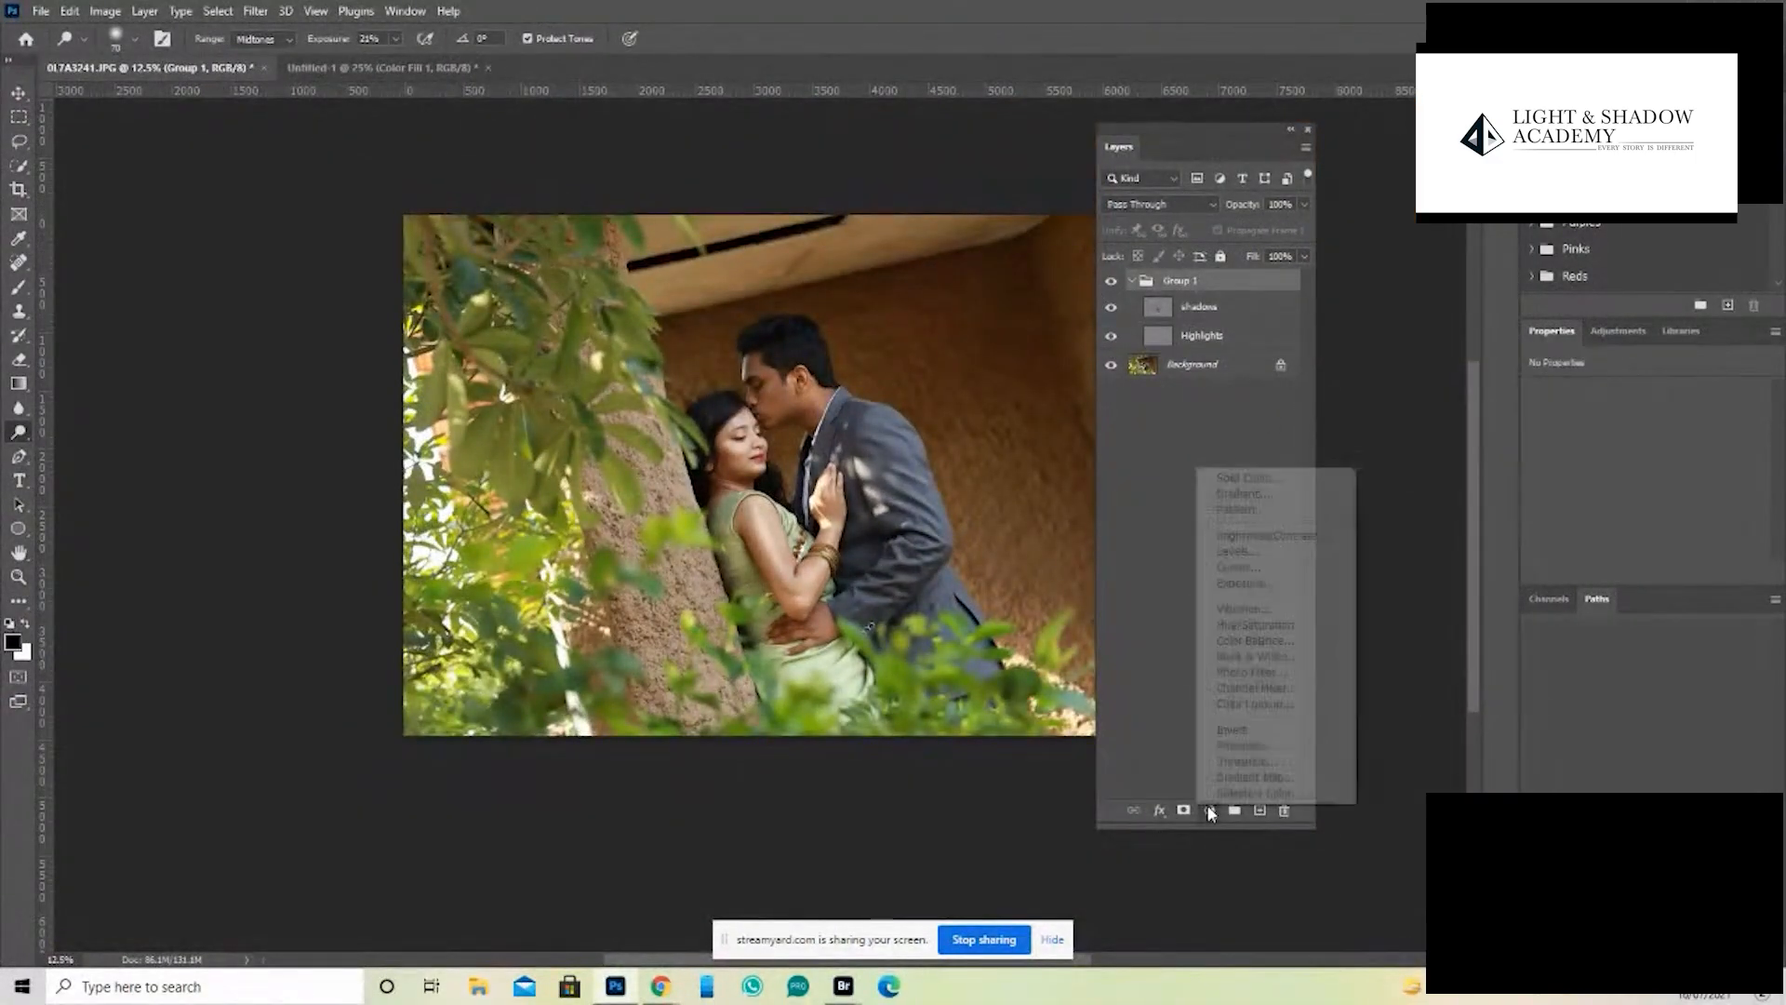
left_click(1280, 479)
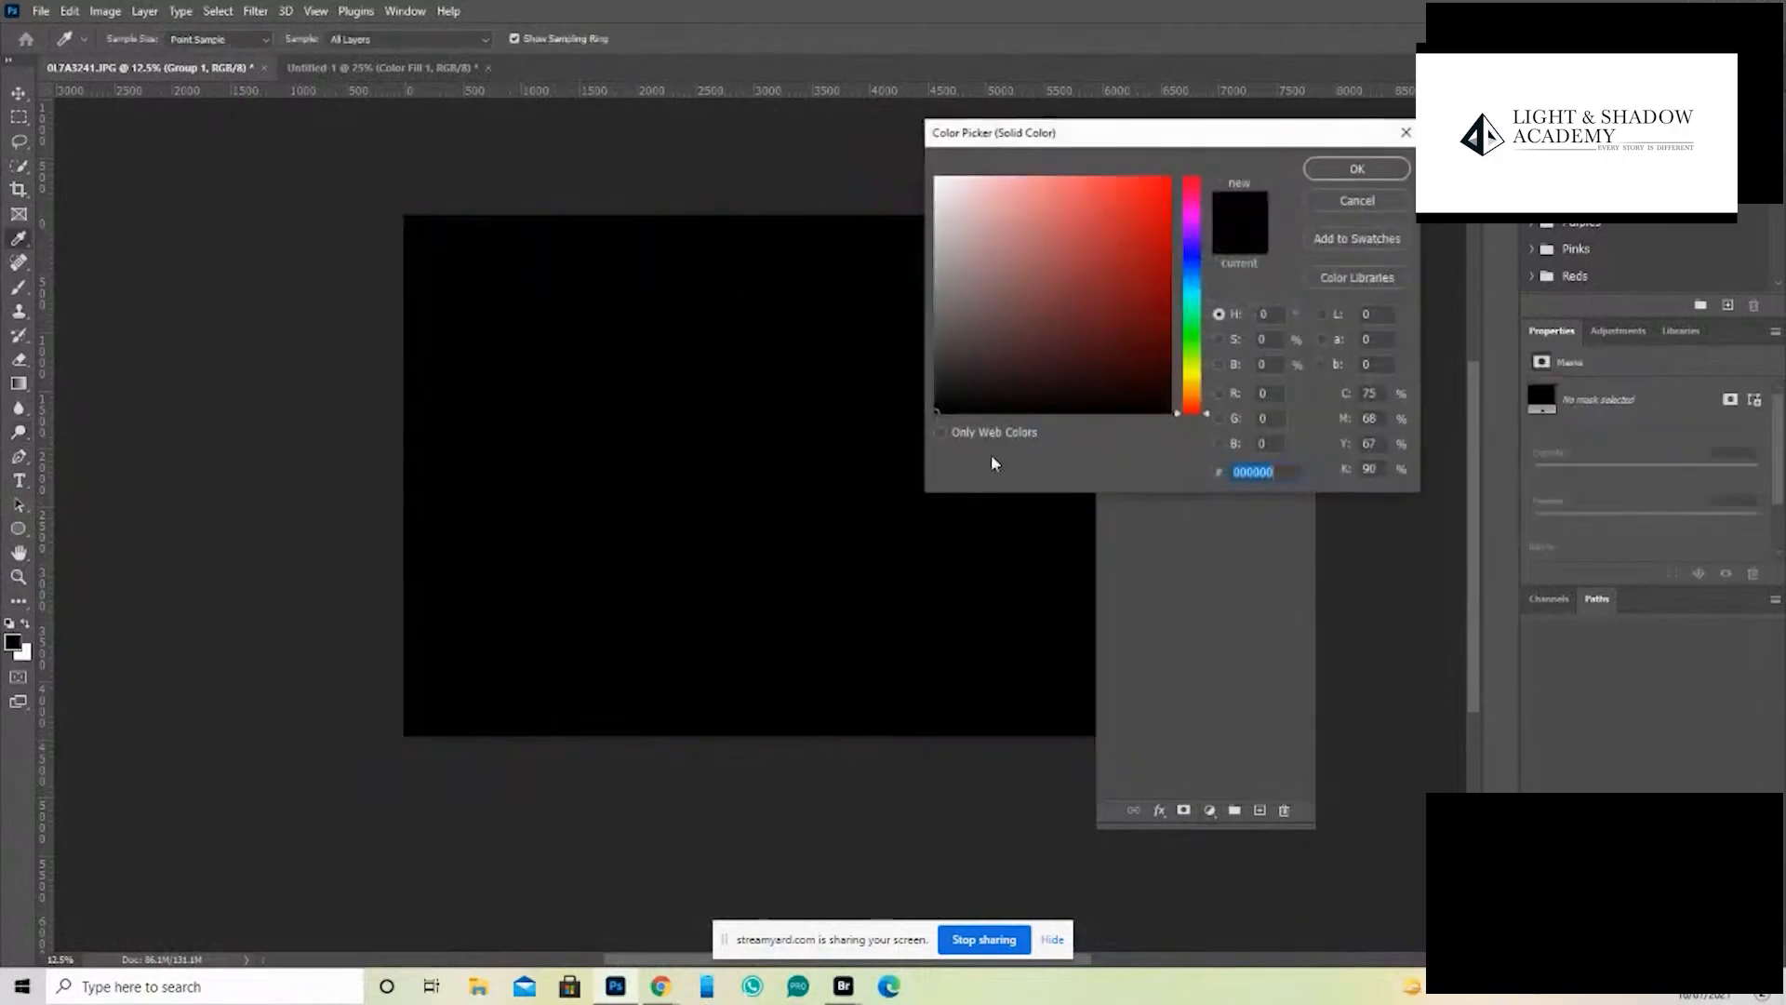
left_click(1193, 389)
left_click_drag(1193, 391, 1195, 402)
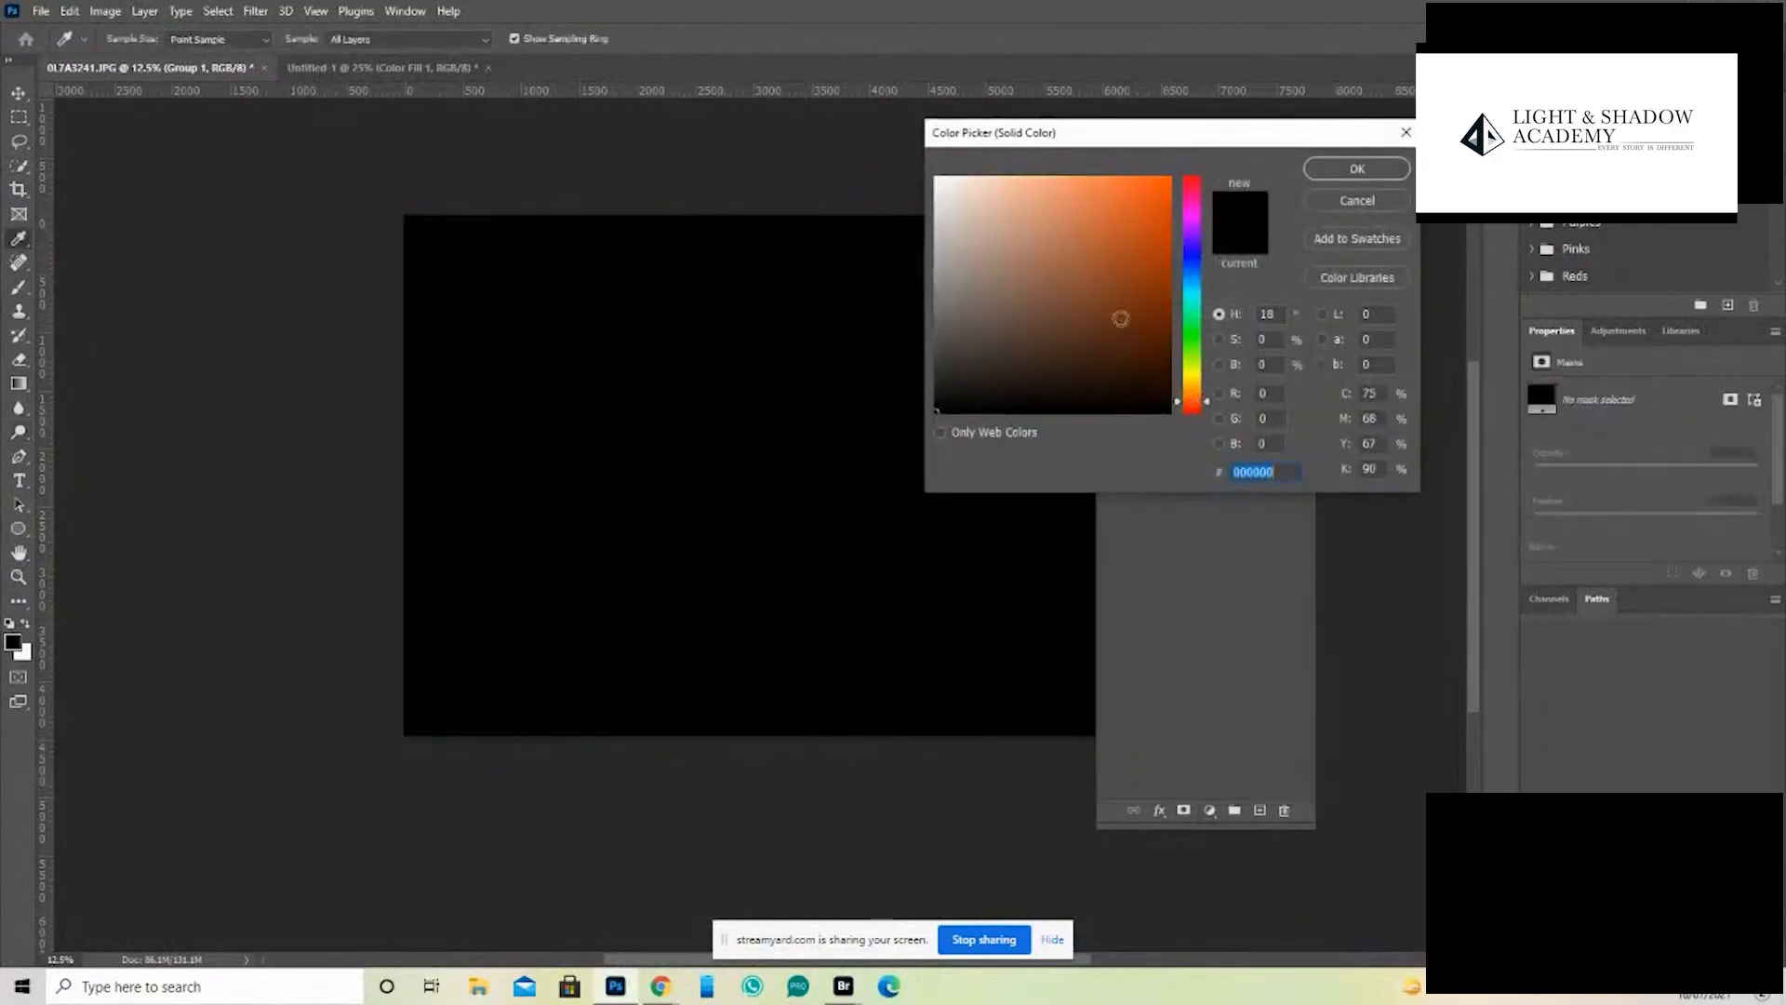
left_click(1061, 253)
left_click(1357, 169)
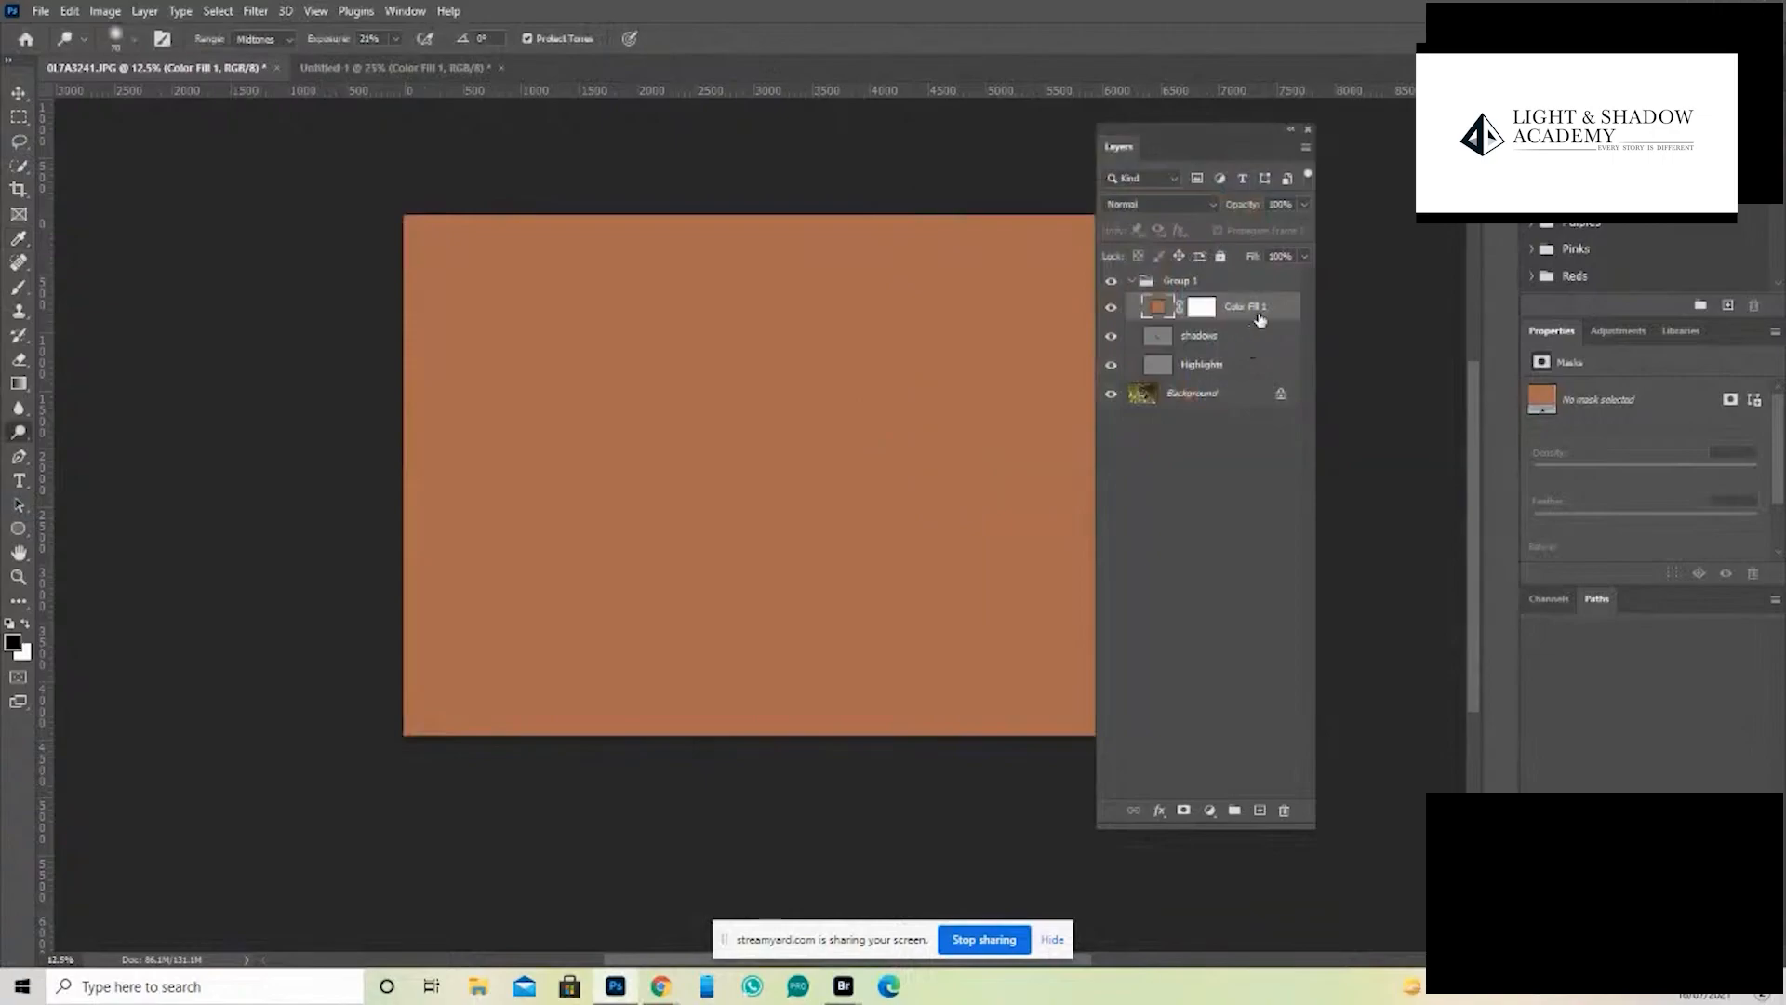
left_click_drag(1272, 311, 1272, 279)
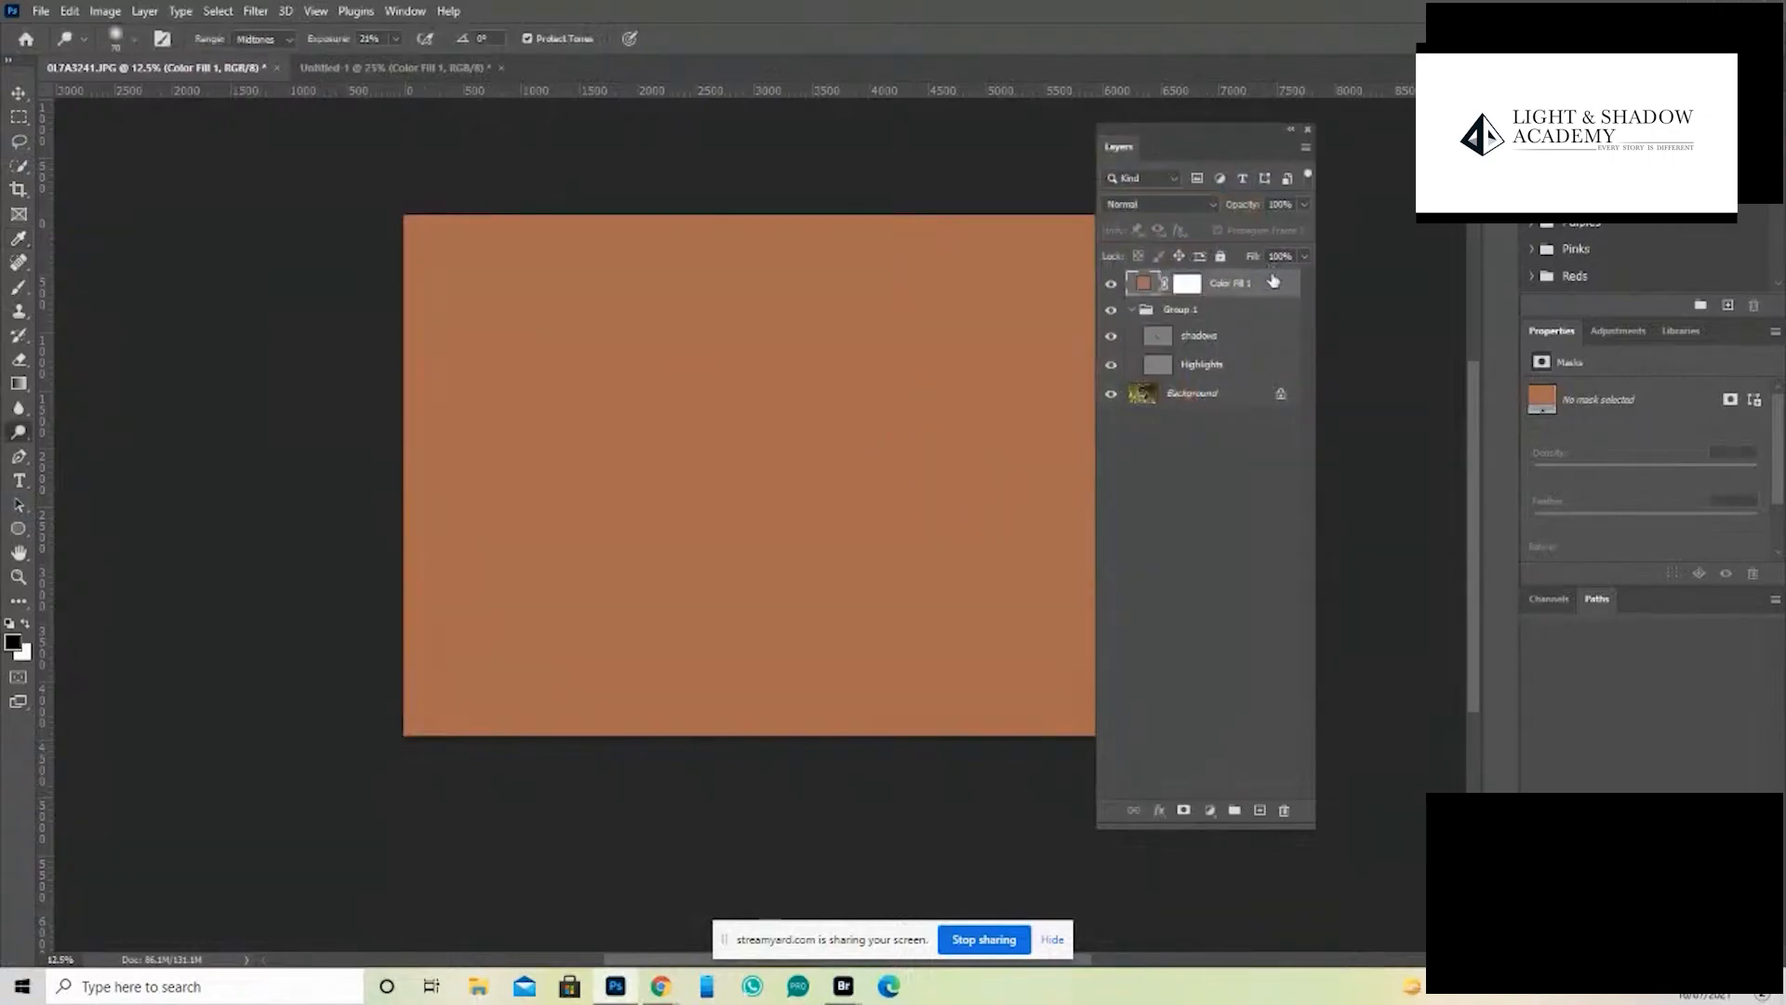
- Set the color fill layer's blend mode to Hue and its opacity to 73%
left_click(1200, 204)
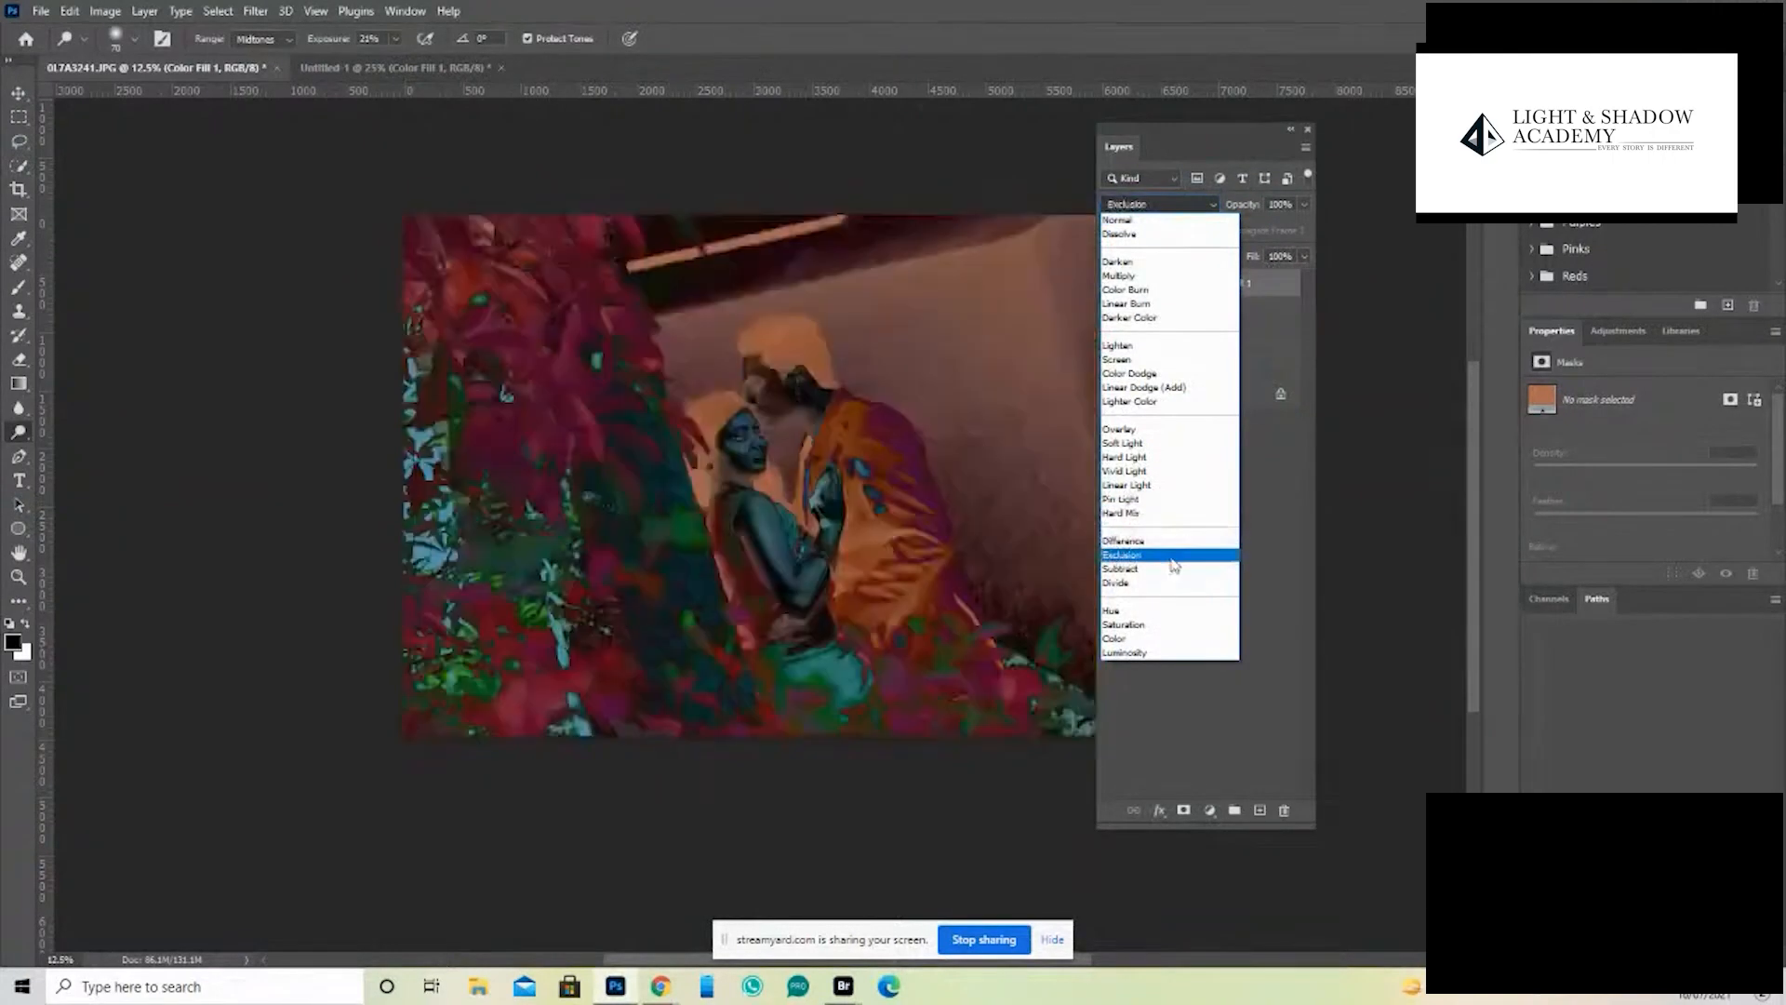
left_click(1122, 613)
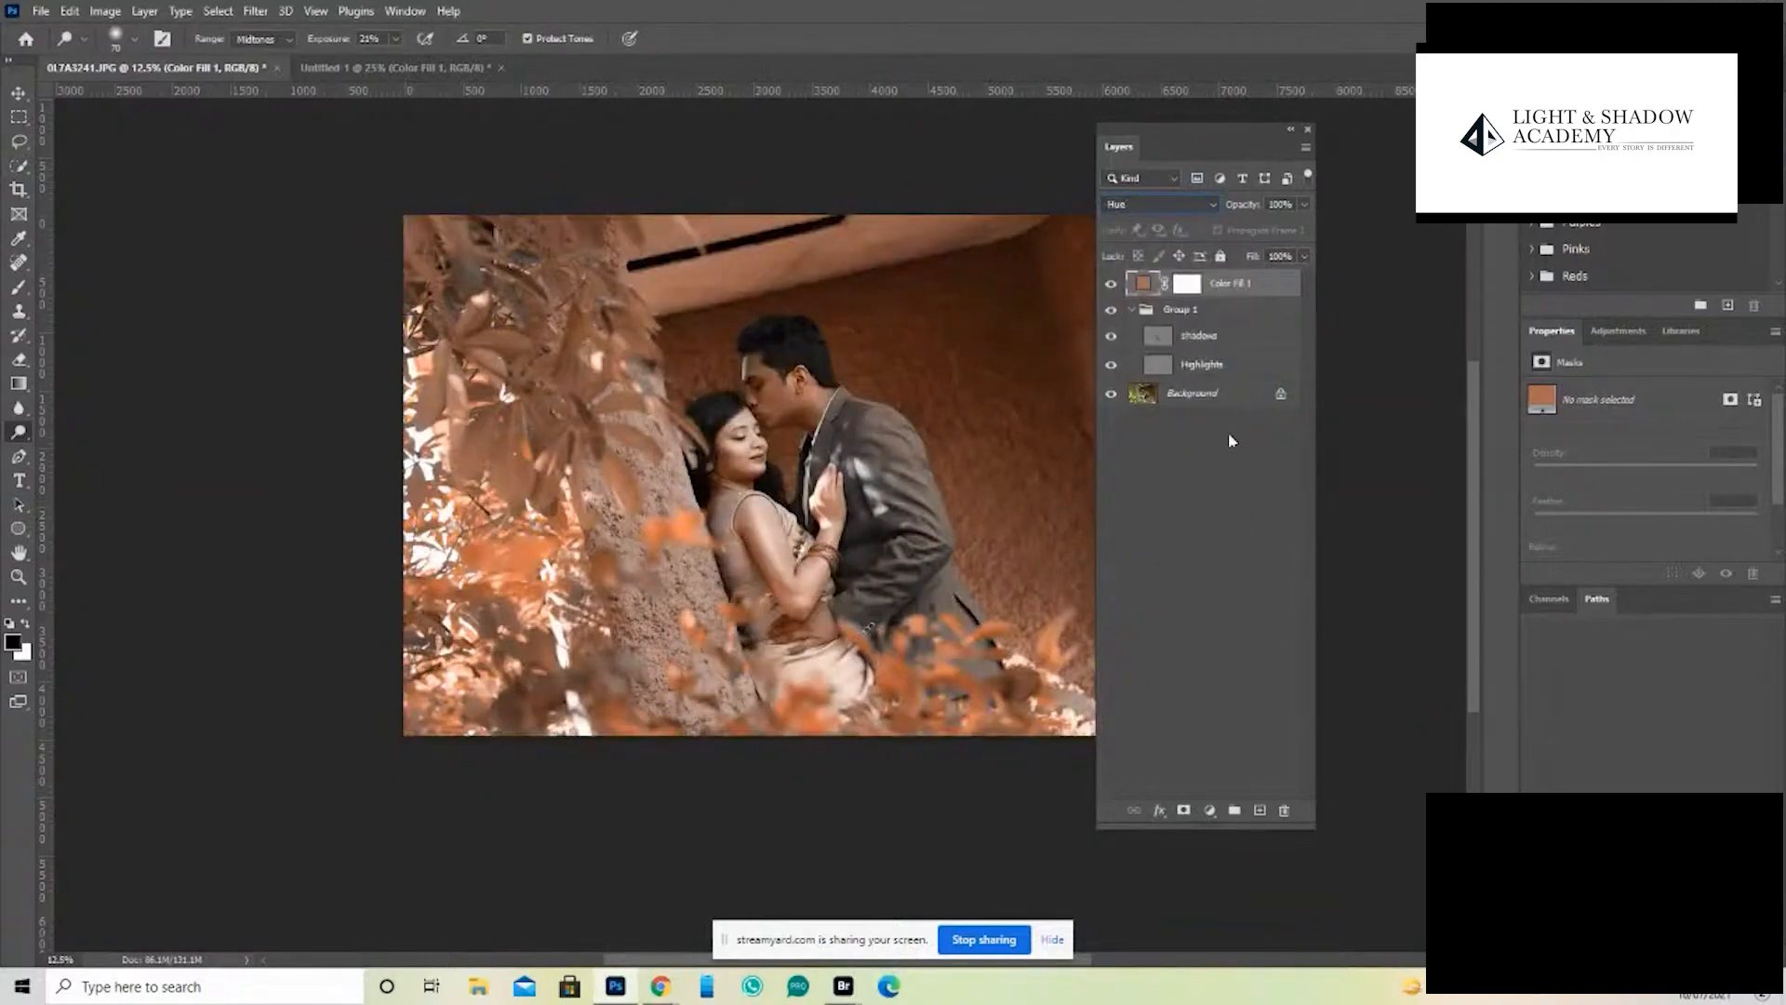
left_click(1305, 206)
left_click_drag(1304, 228, 1290, 231)
left_click(1208, 523)
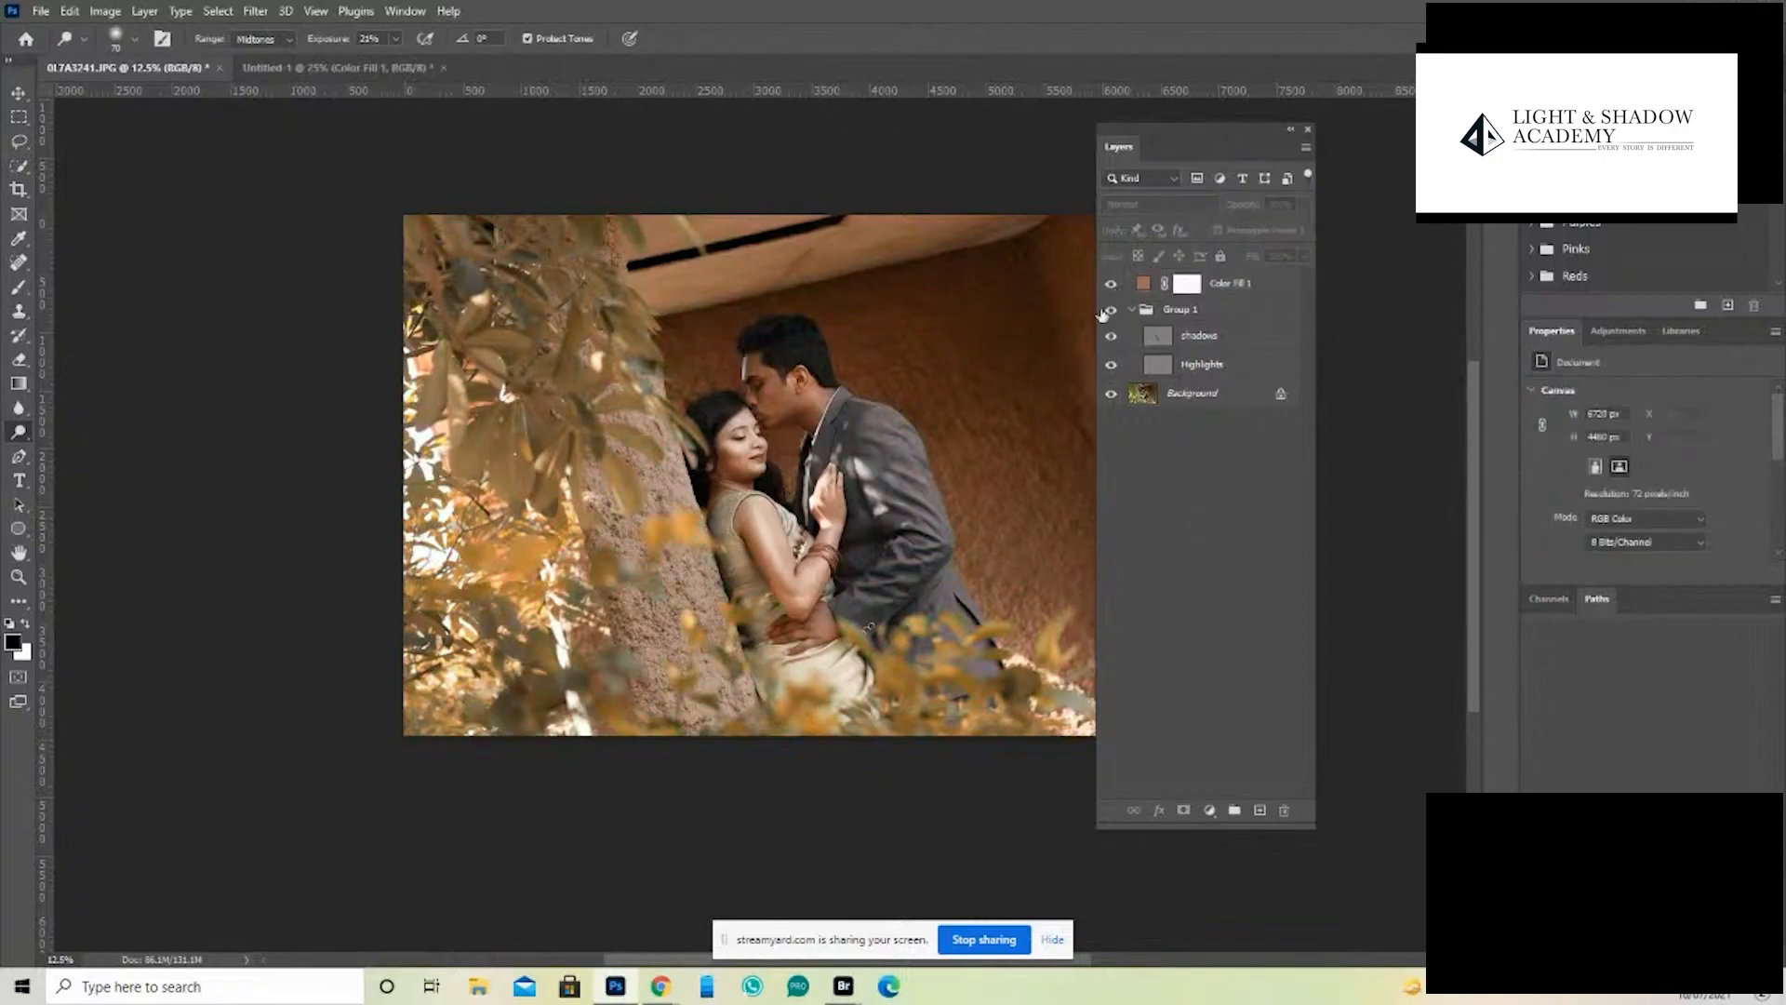
- Examine the toned couple photo up close and with the interface panels hidden
key("z")
left_click(904, 482)
left_click(899, 493)
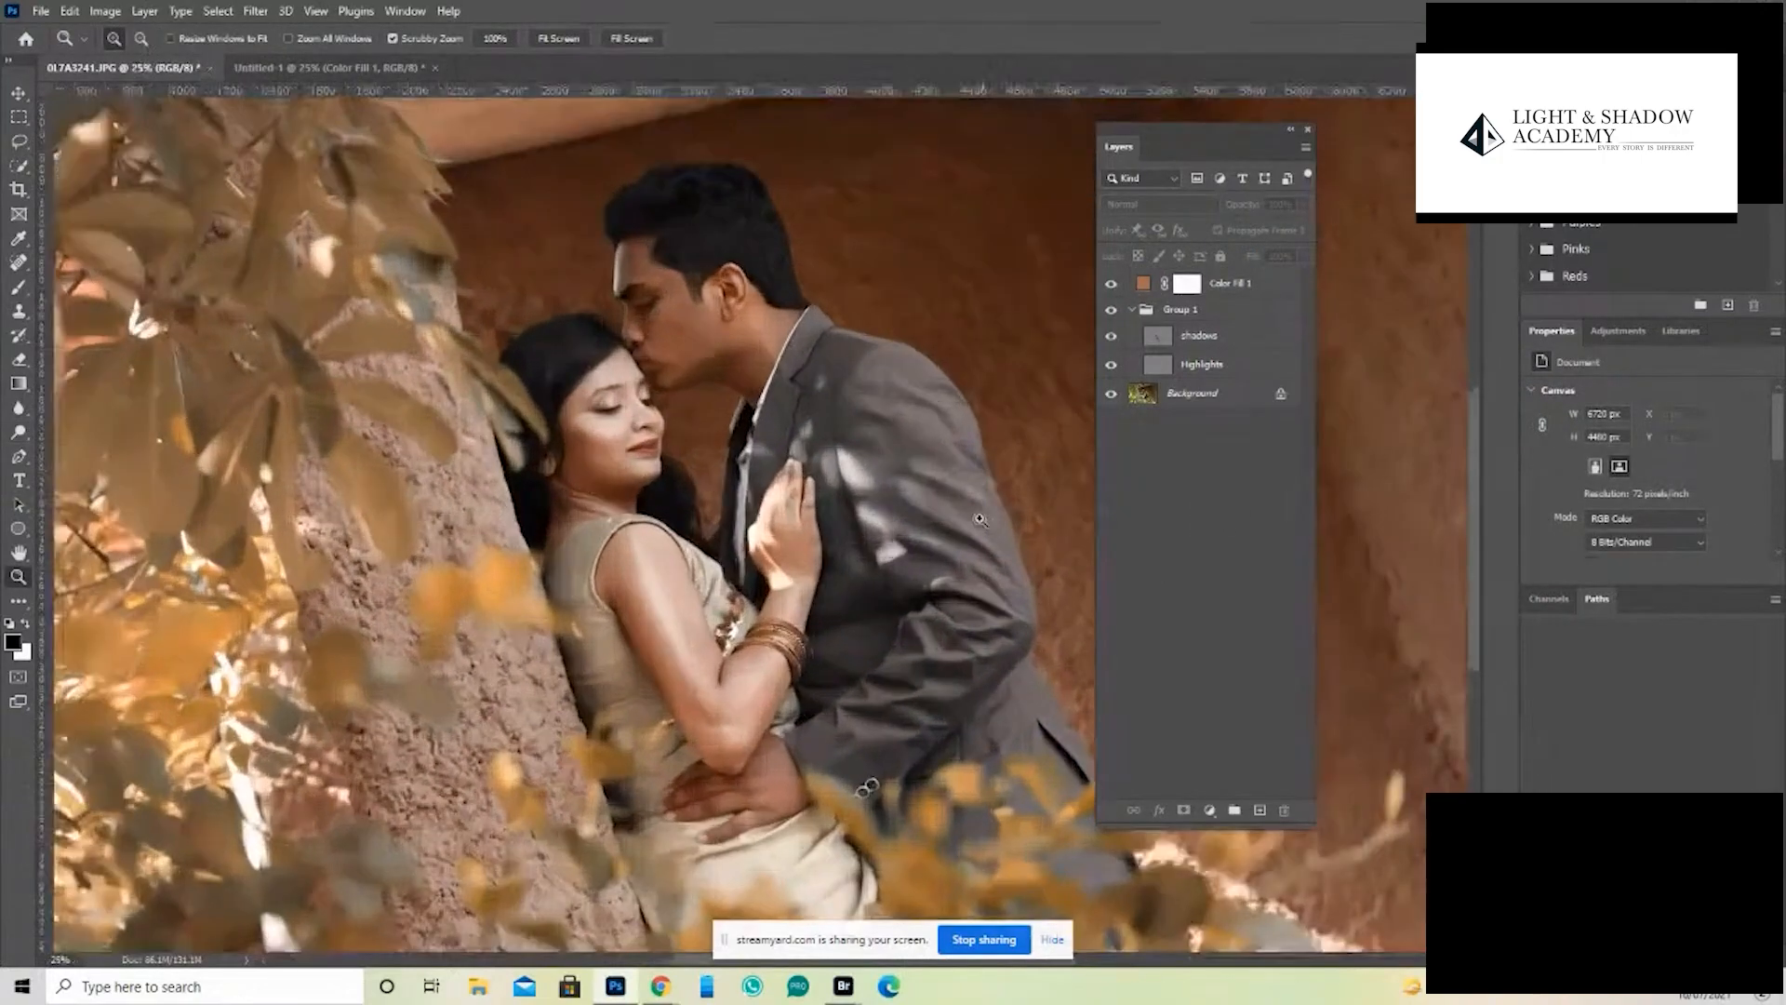
left_click_drag(967, 500, 724, 481)
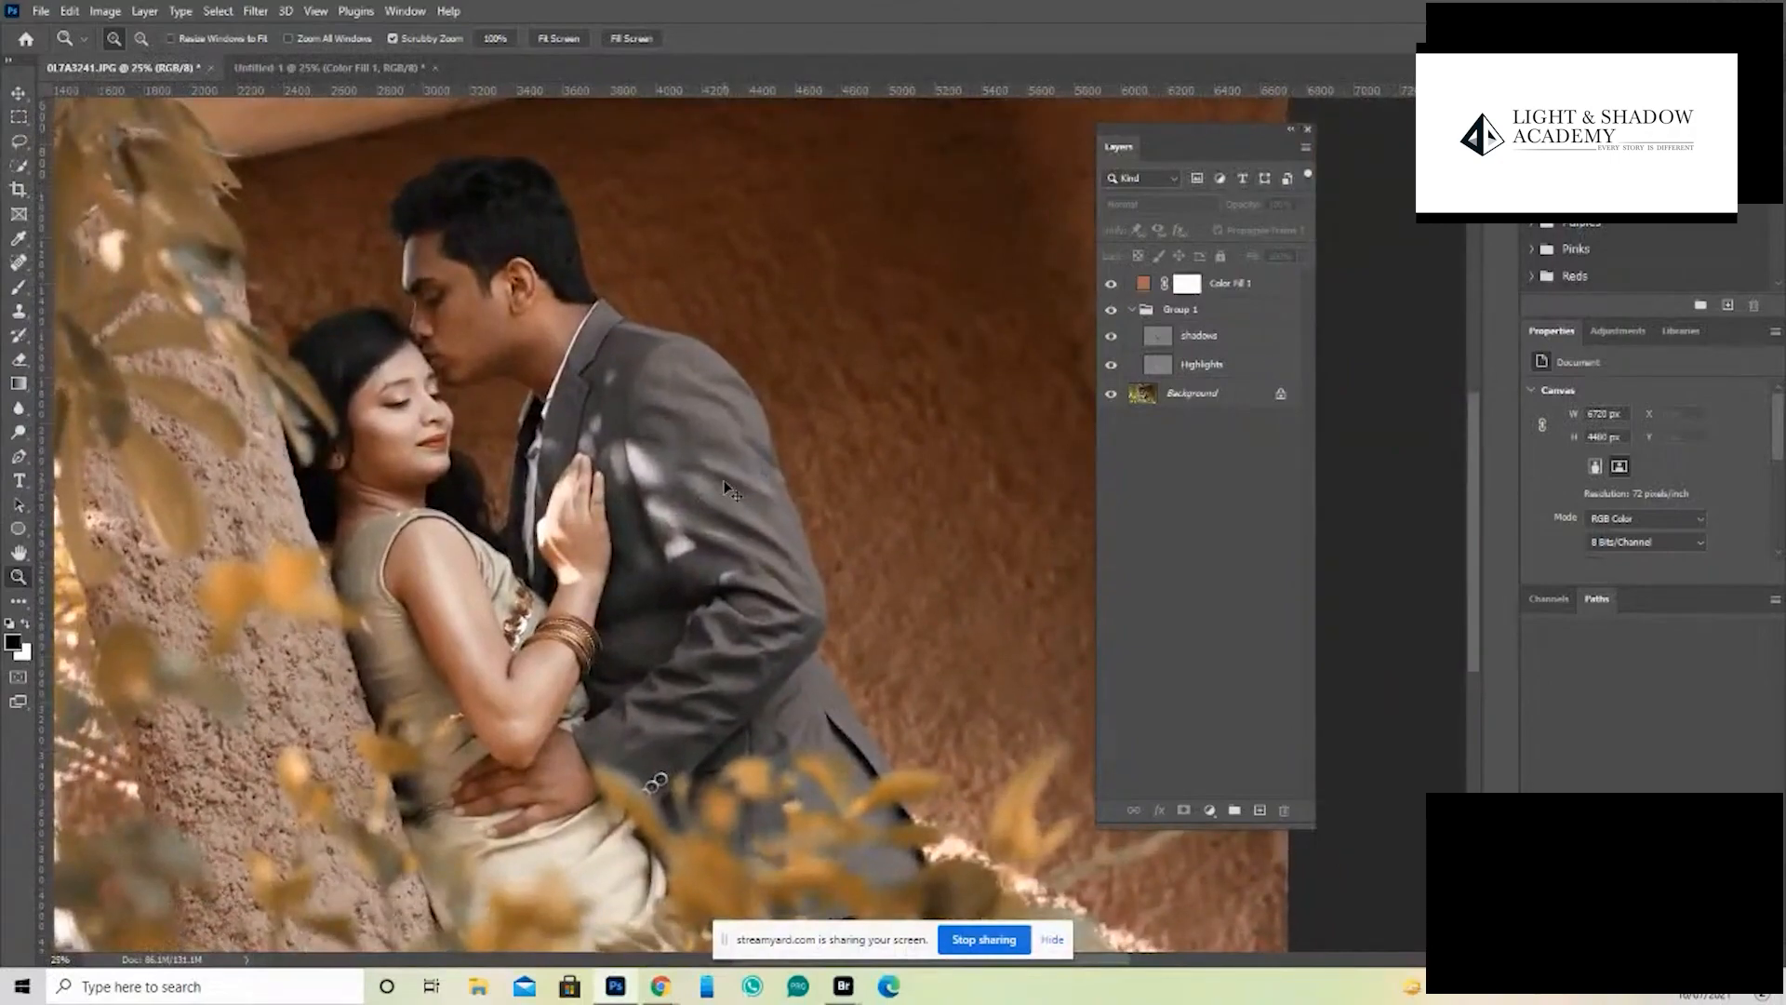
left_click(724, 484, "alt")
key("Tab")
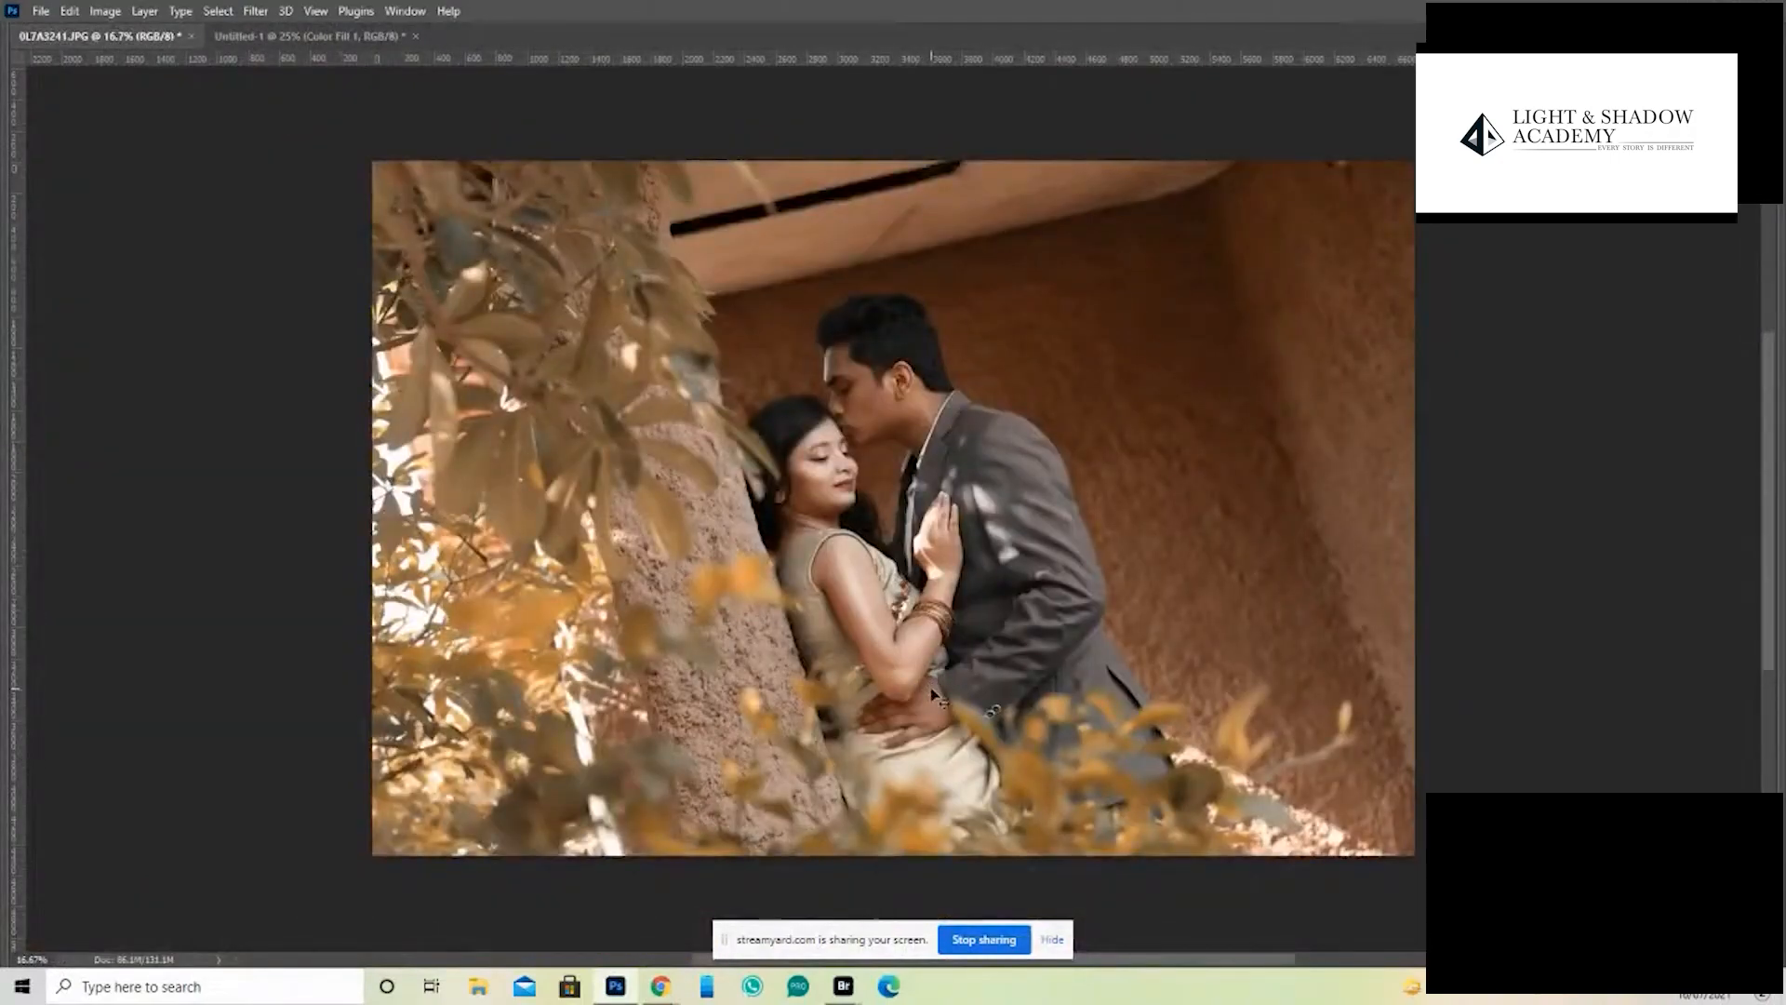
left_click(933, 691, "alt")
left_click_drag(861, 467, 904, 501)
key("Tab")
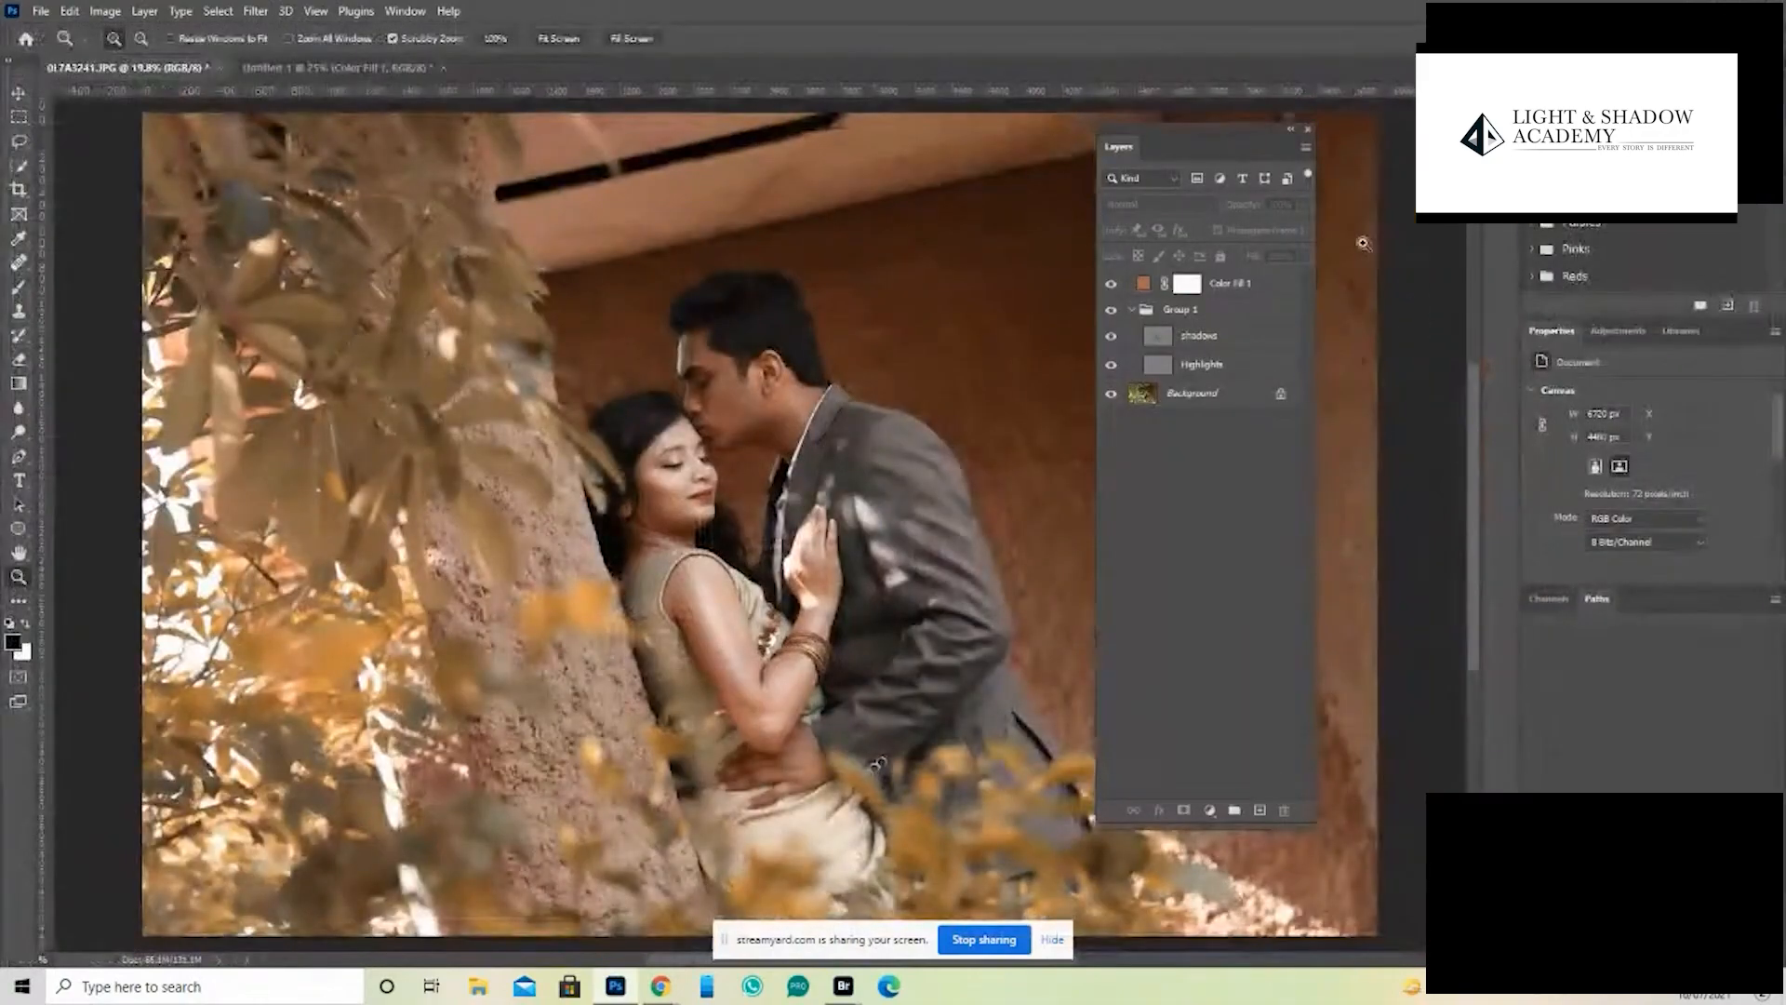
- Try the Normal blend mode on the color fill layer and return it to Hue
left_click(1144, 294)
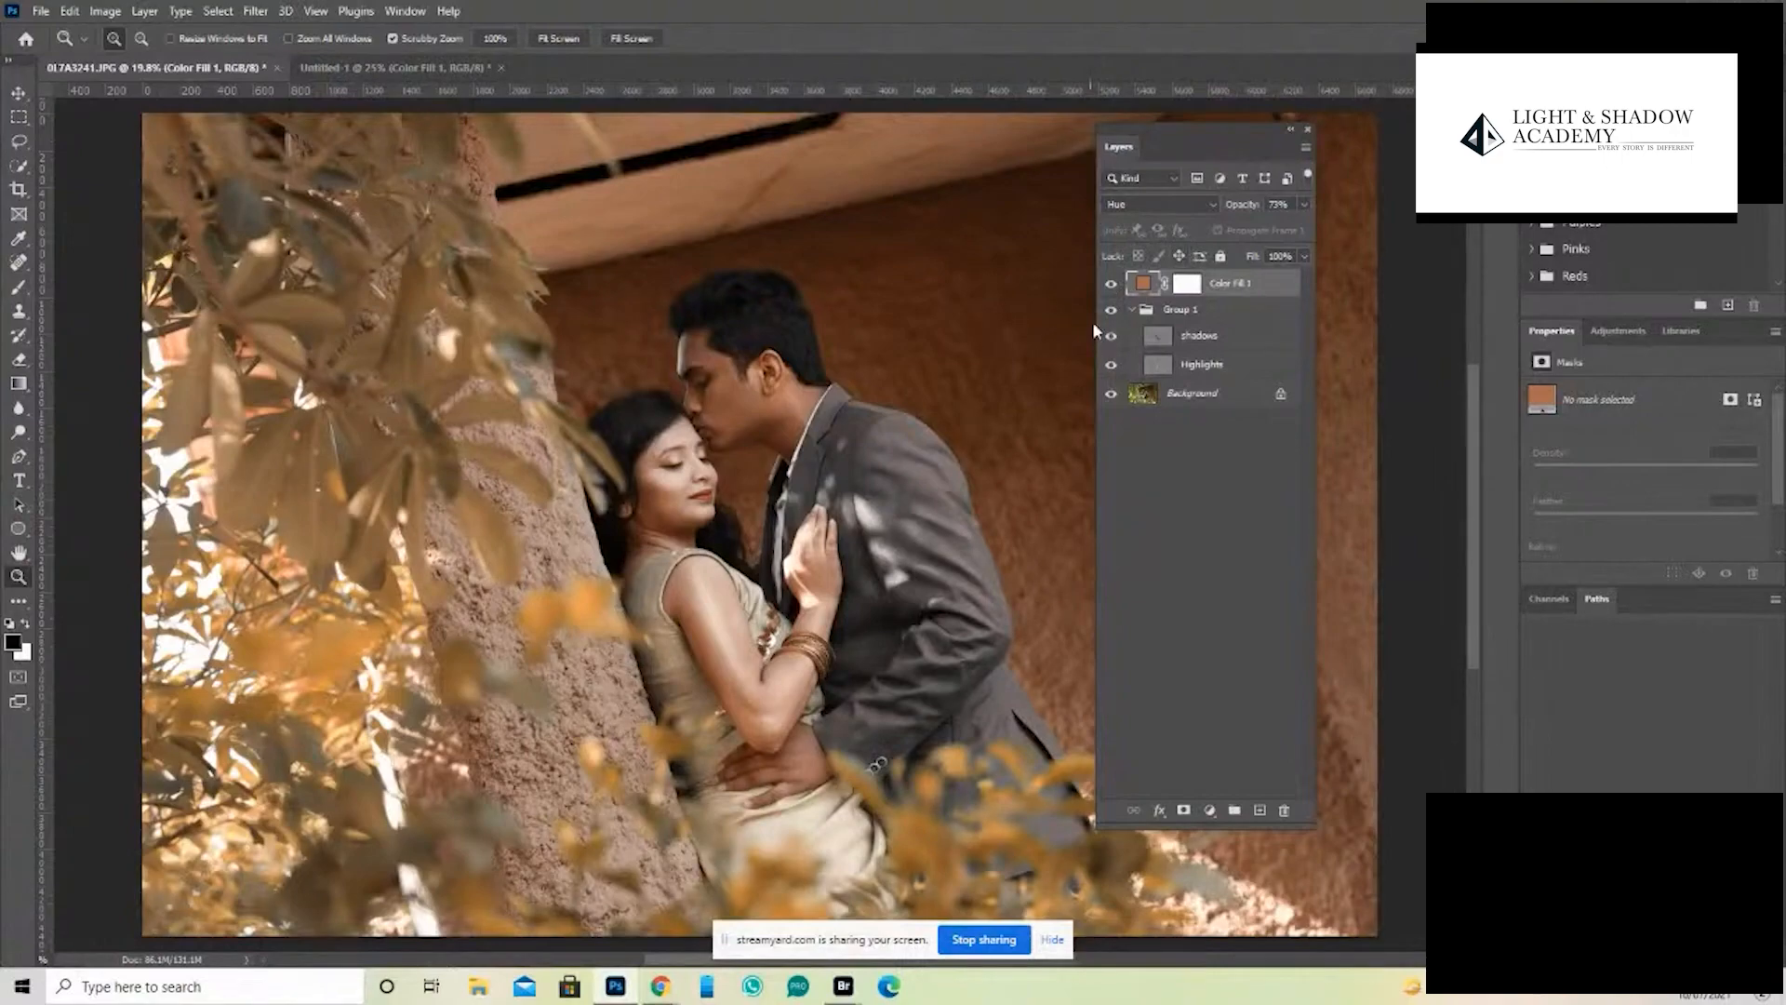
left_click(1156, 200)
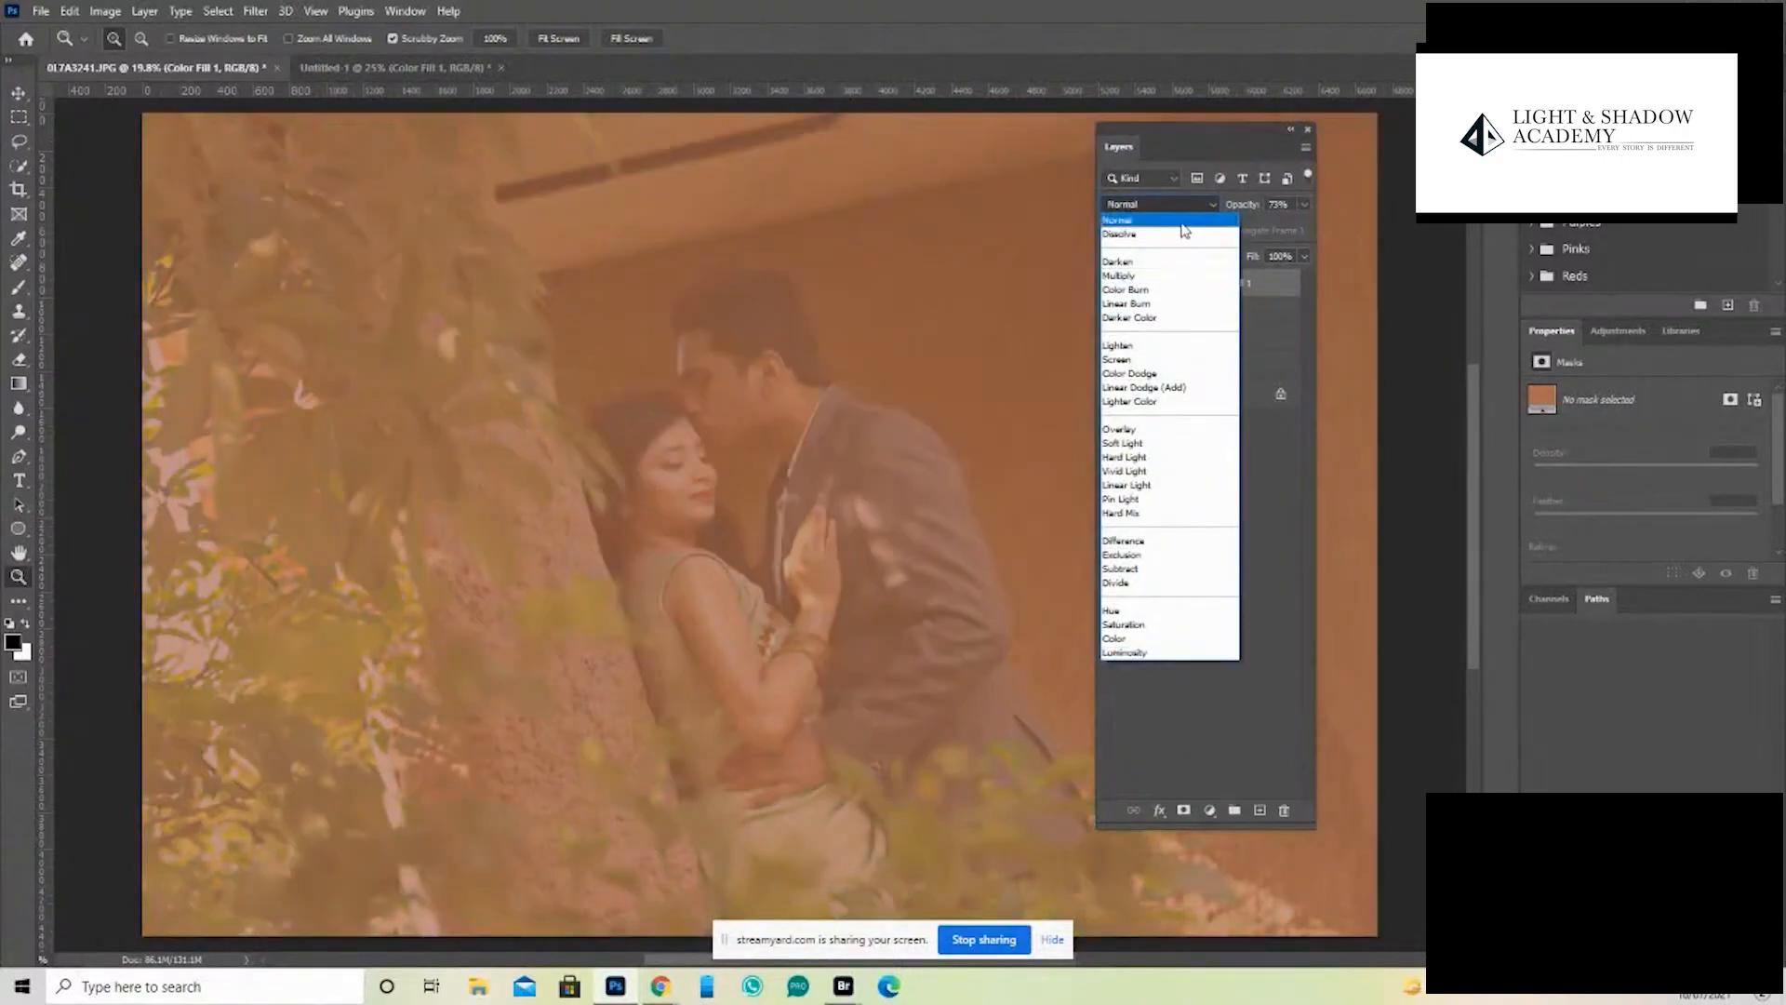
left_click(1183, 223)
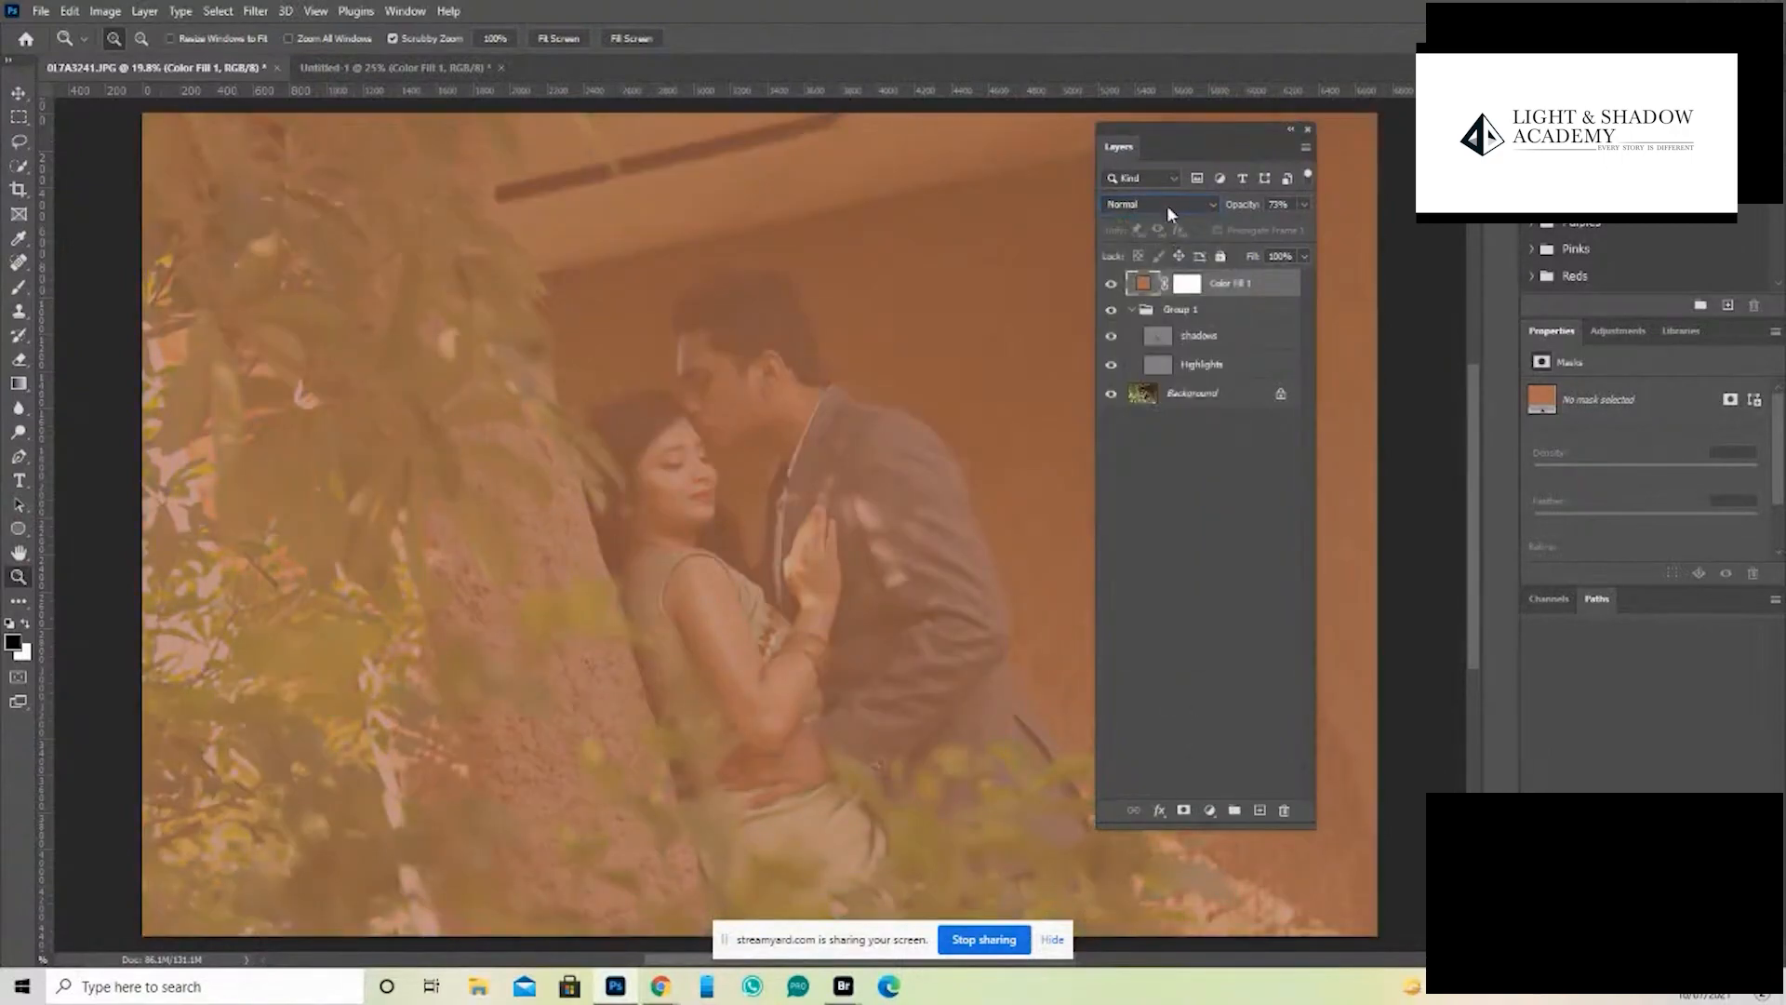
left_click(1167, 205)
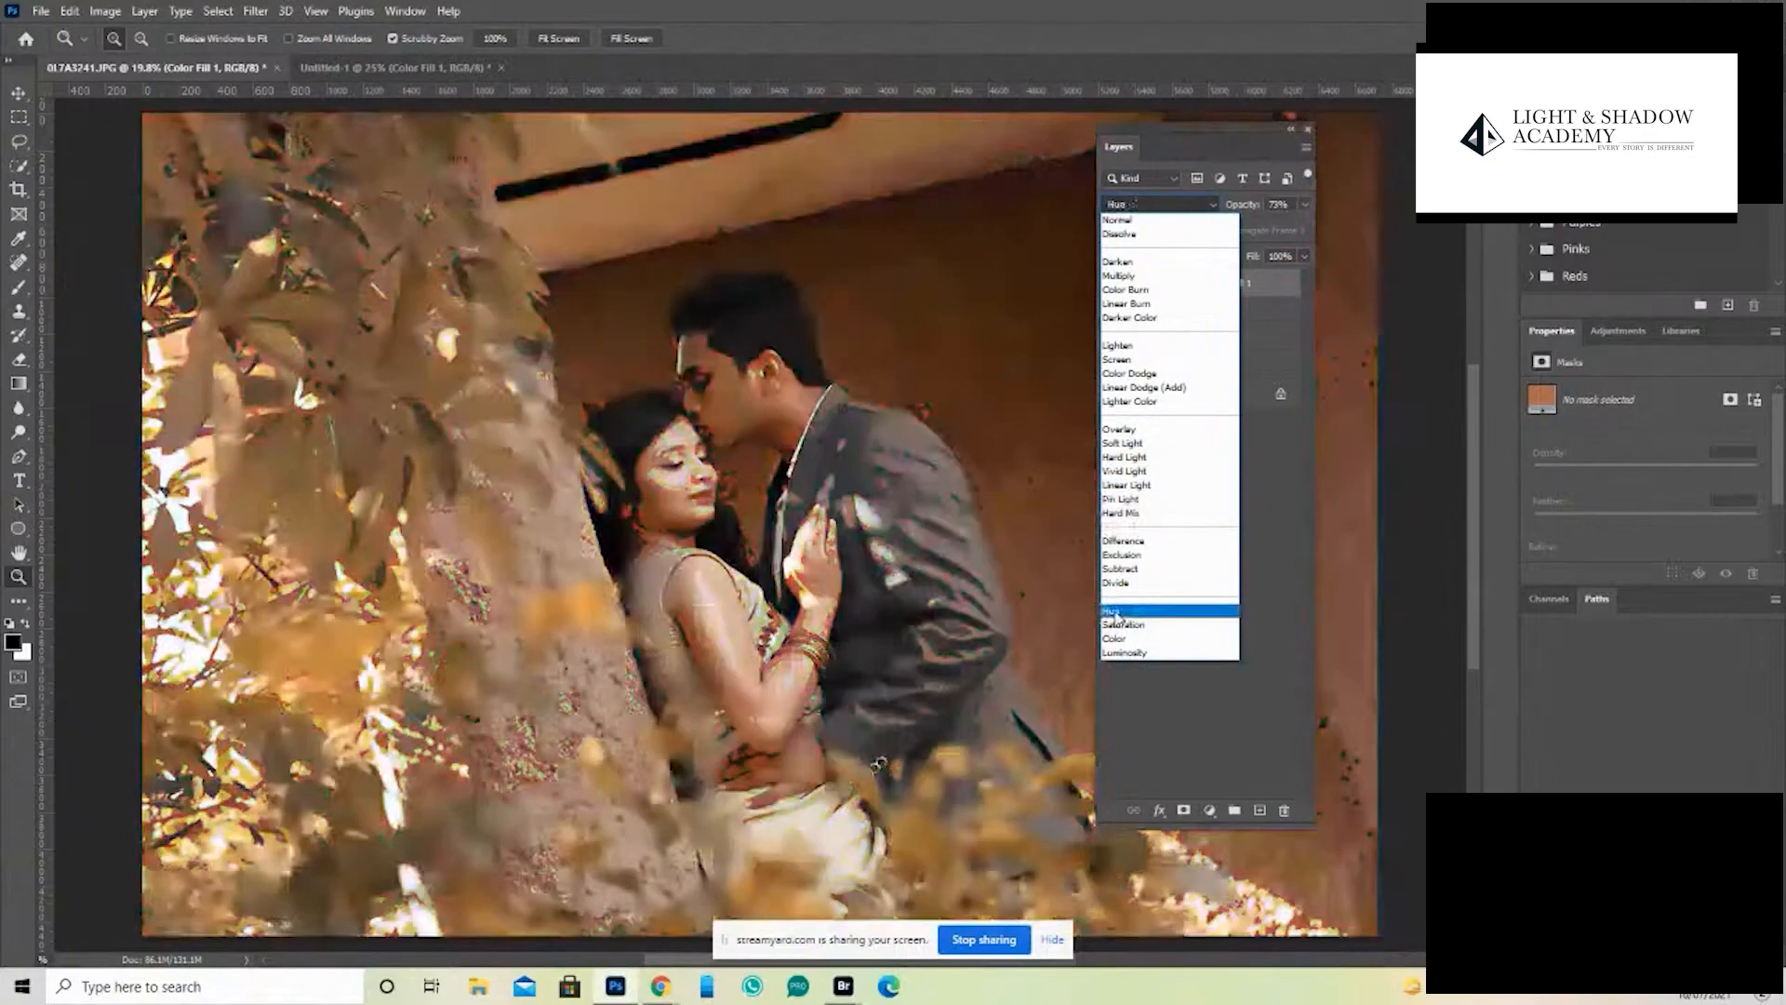
left_click(1111, 612)
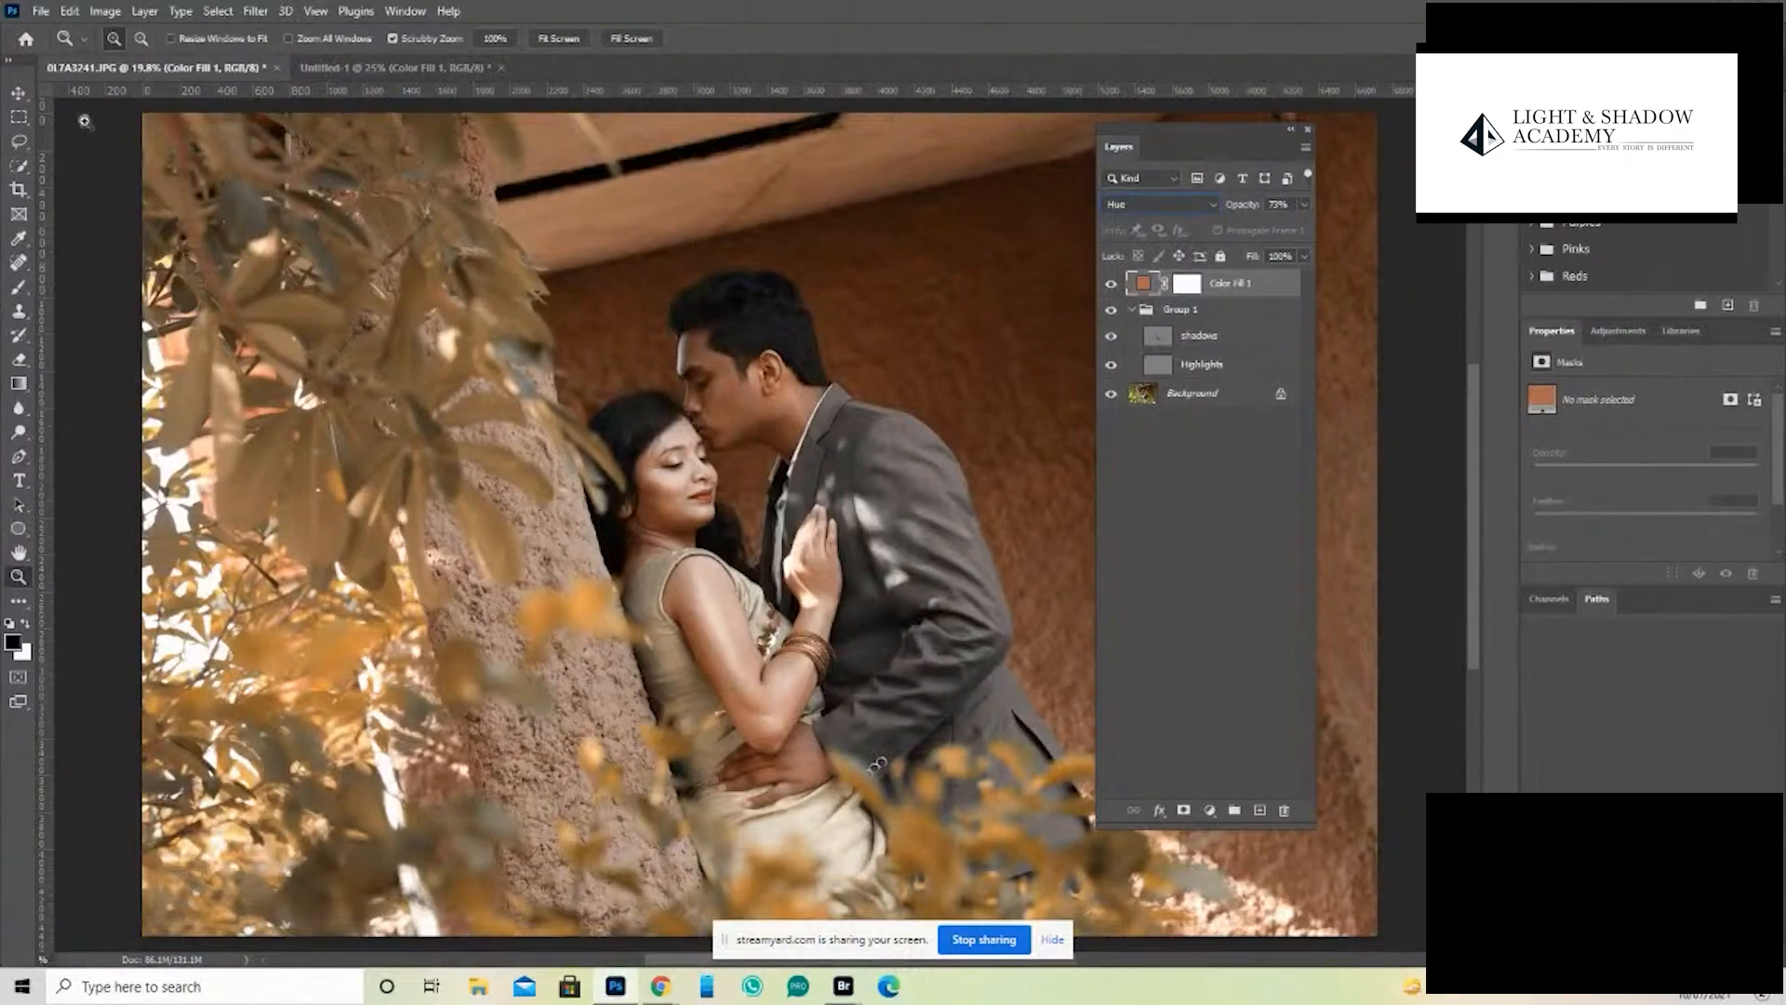
- Undock the toolbar as a floating two-column panel over the foliage in the photo
left_click_drag(15, 82, 333, 261)
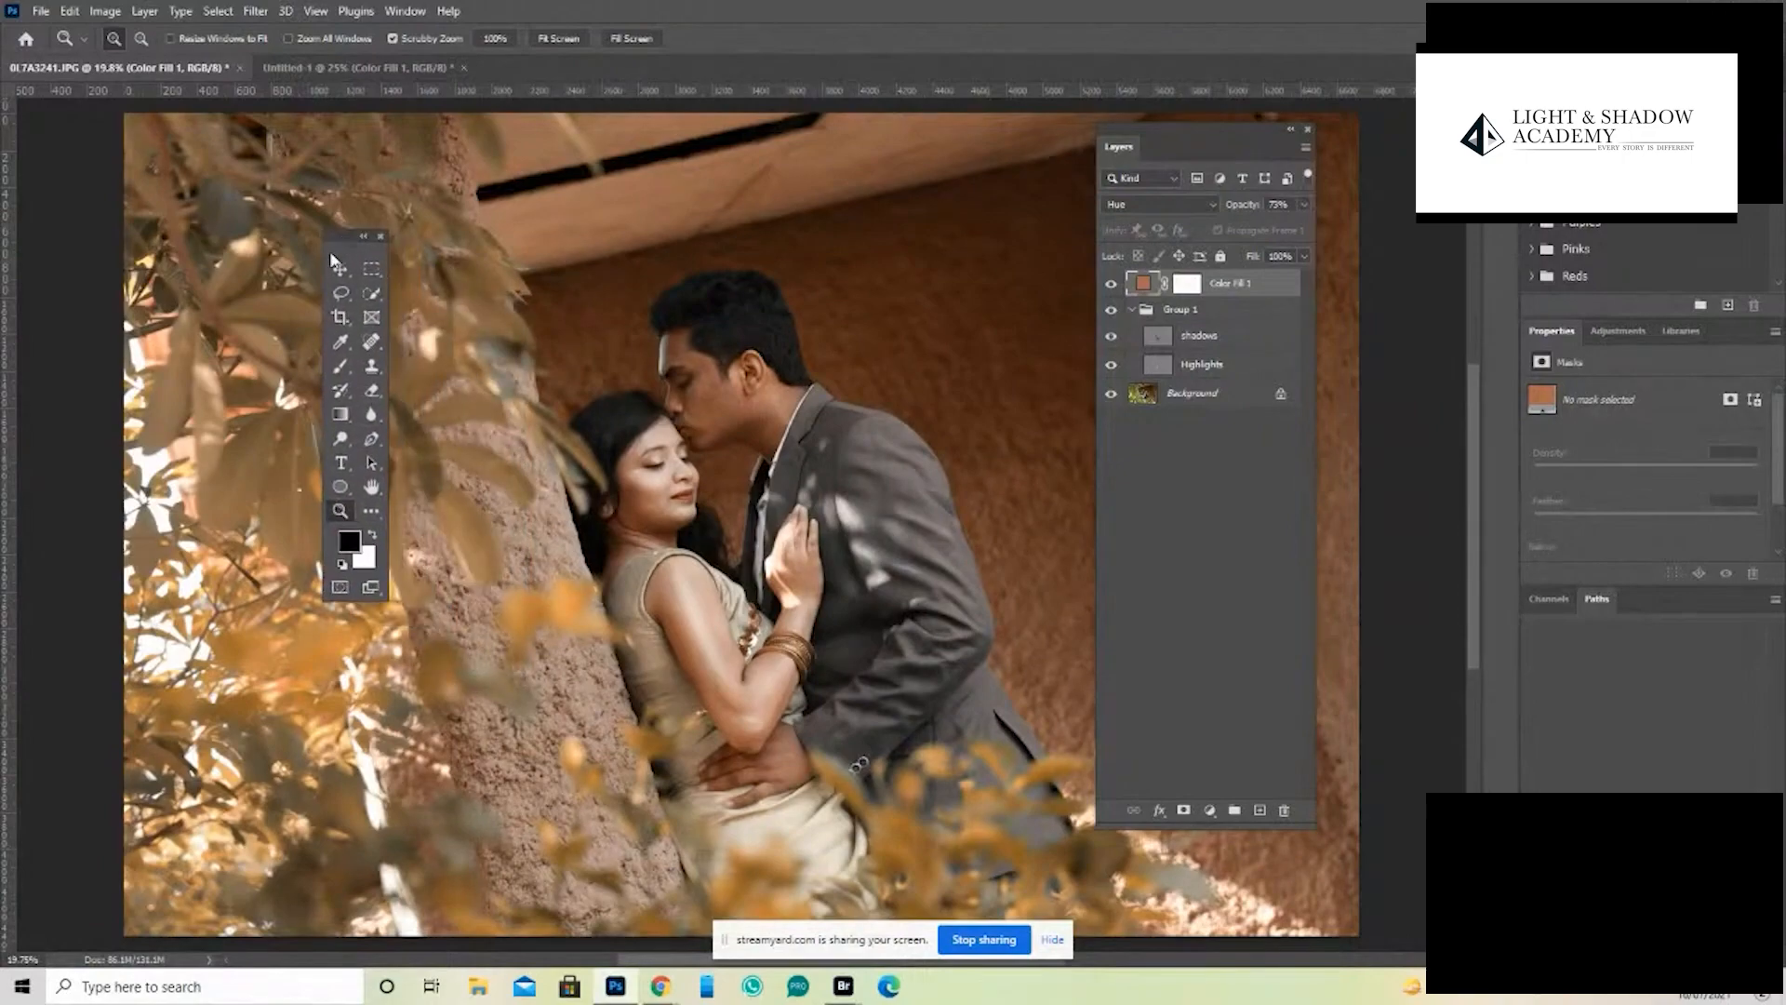
key("ctrl+minus")
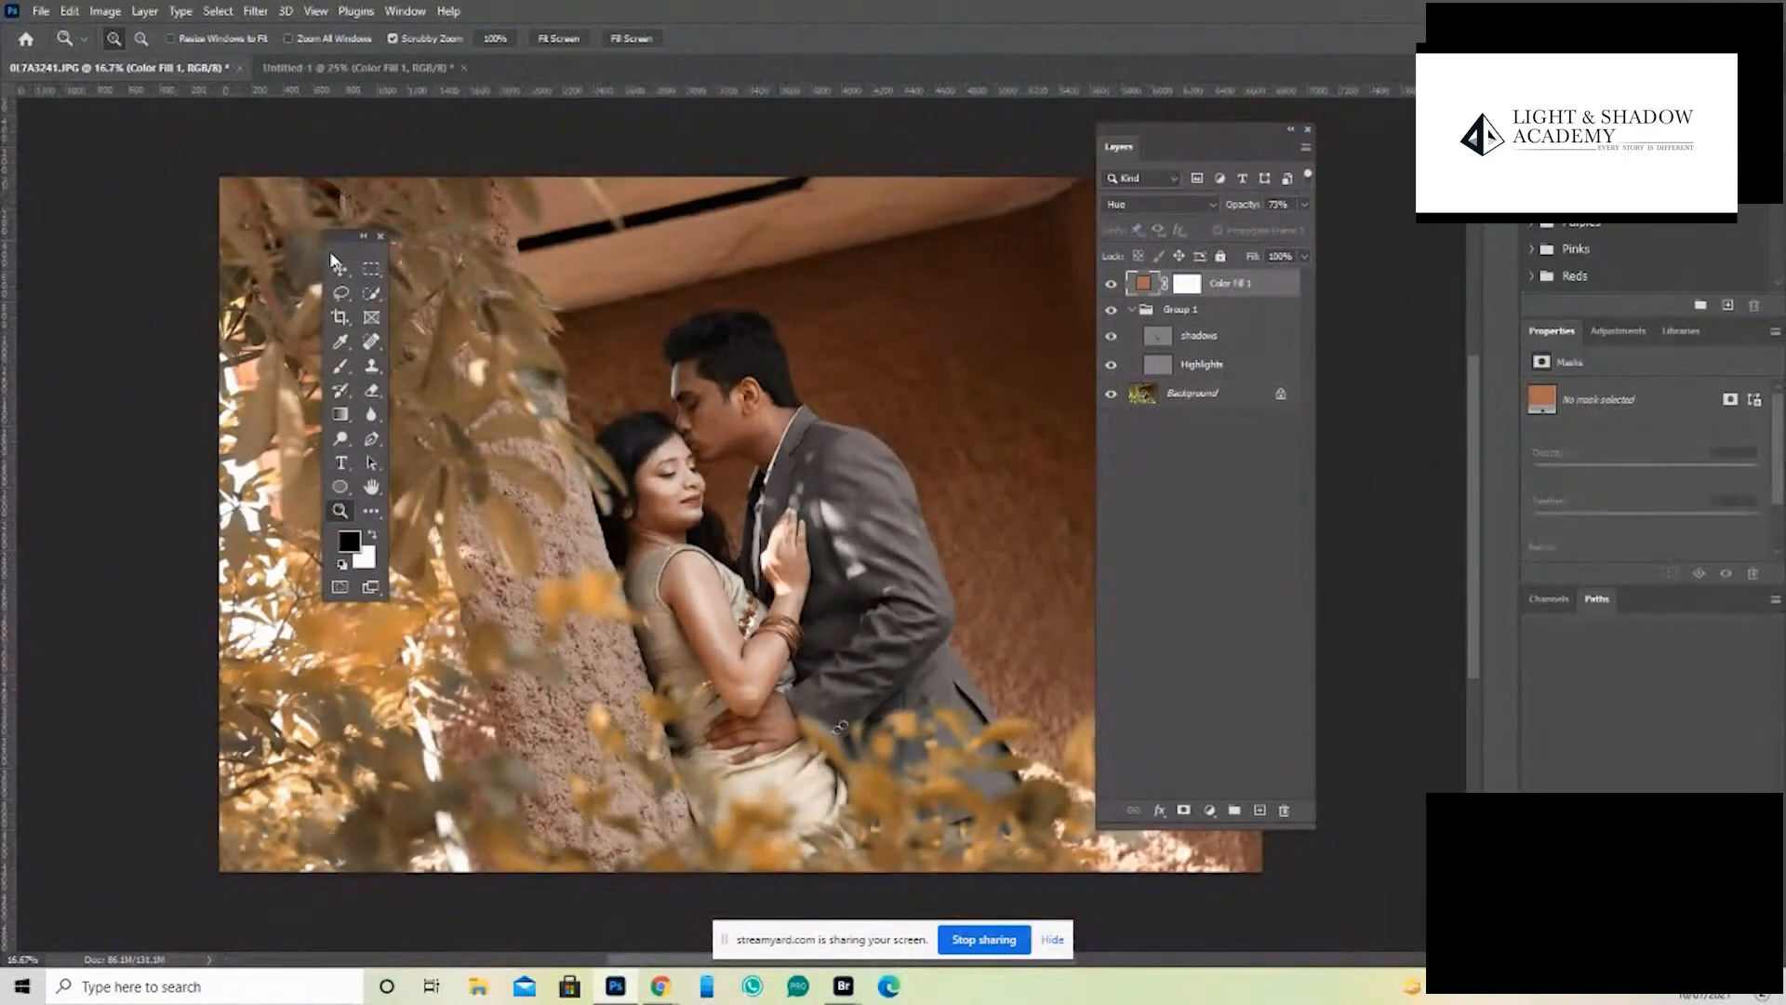
left_click_drag(350, 254, 307, 300)
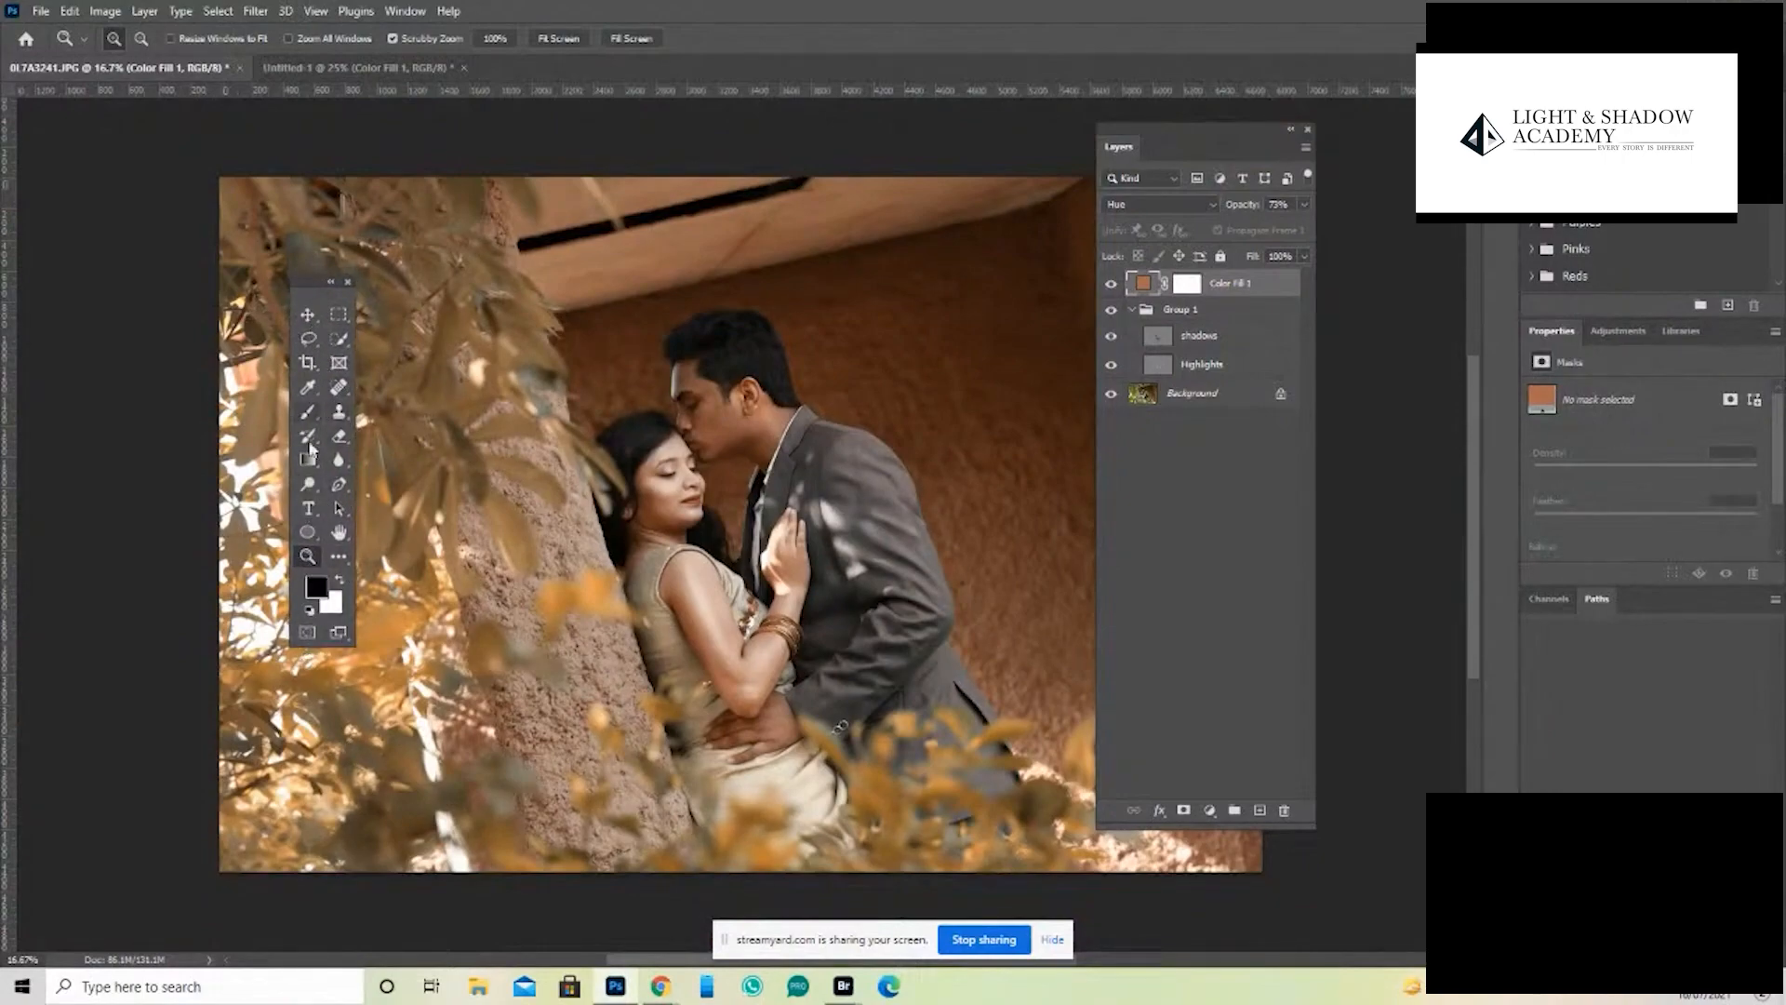
- Activate the Delete Anchor Point Tool from the pen tool group and switch back to the Pen Tool
left_click(338, 484)
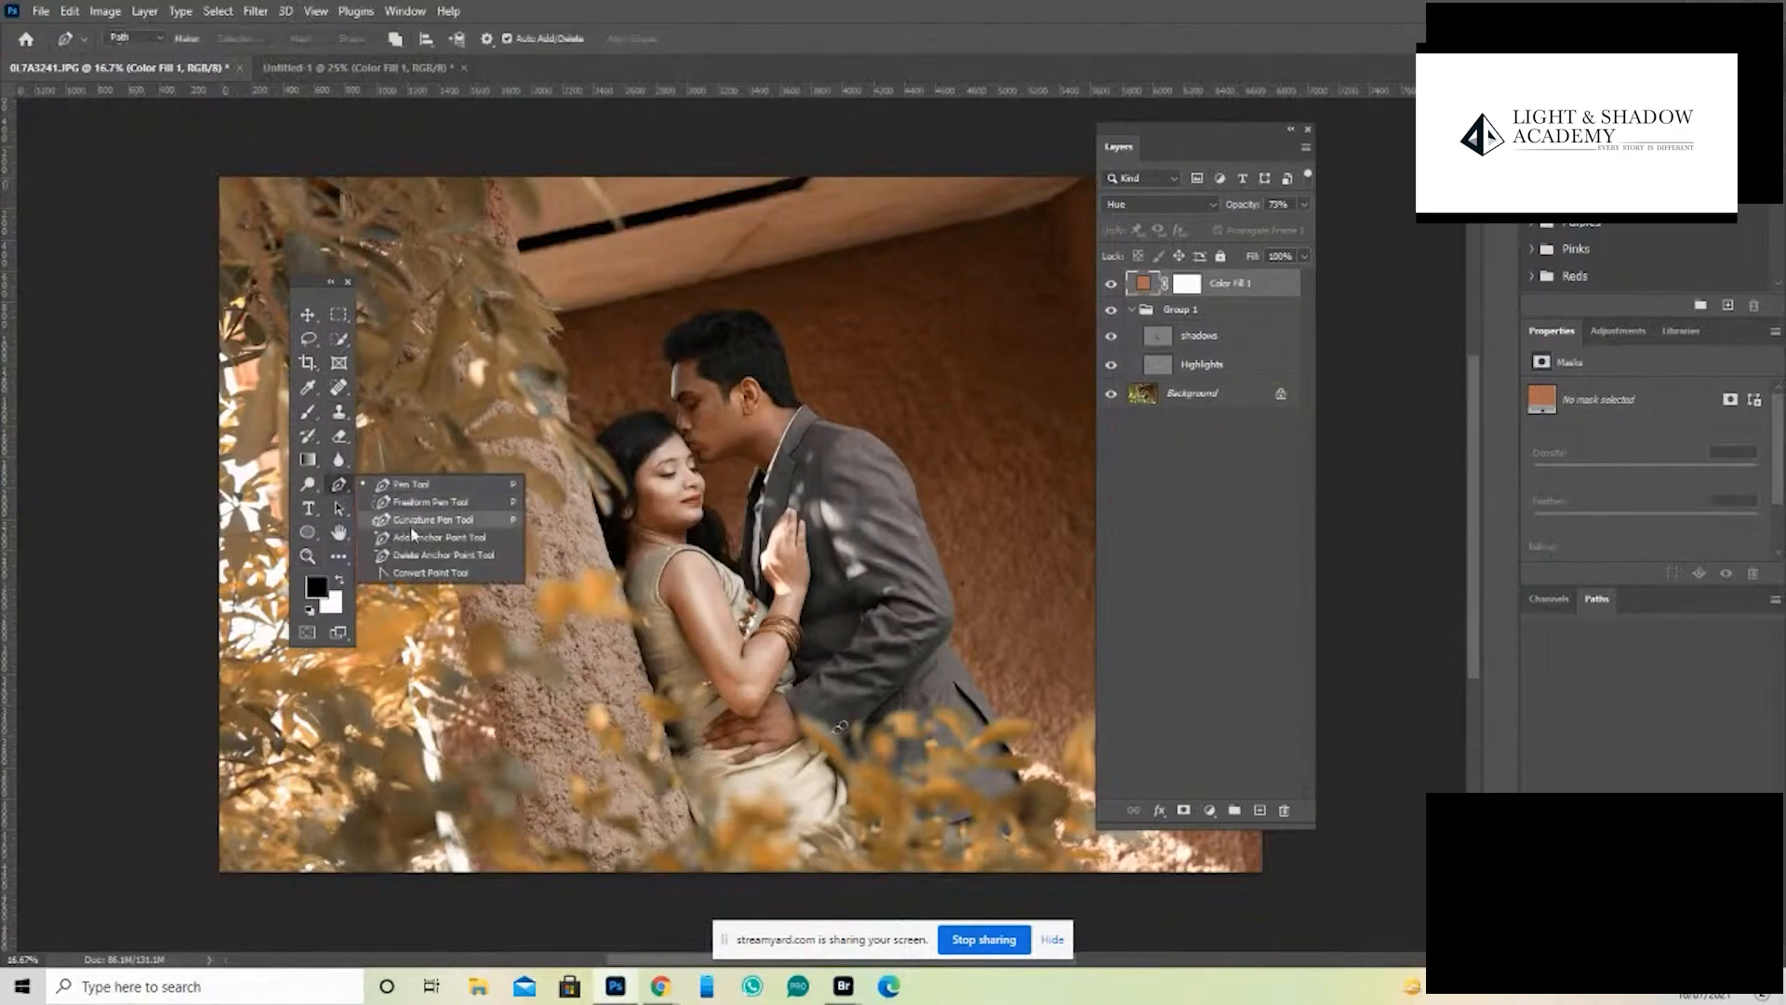
left_click(432, 557)
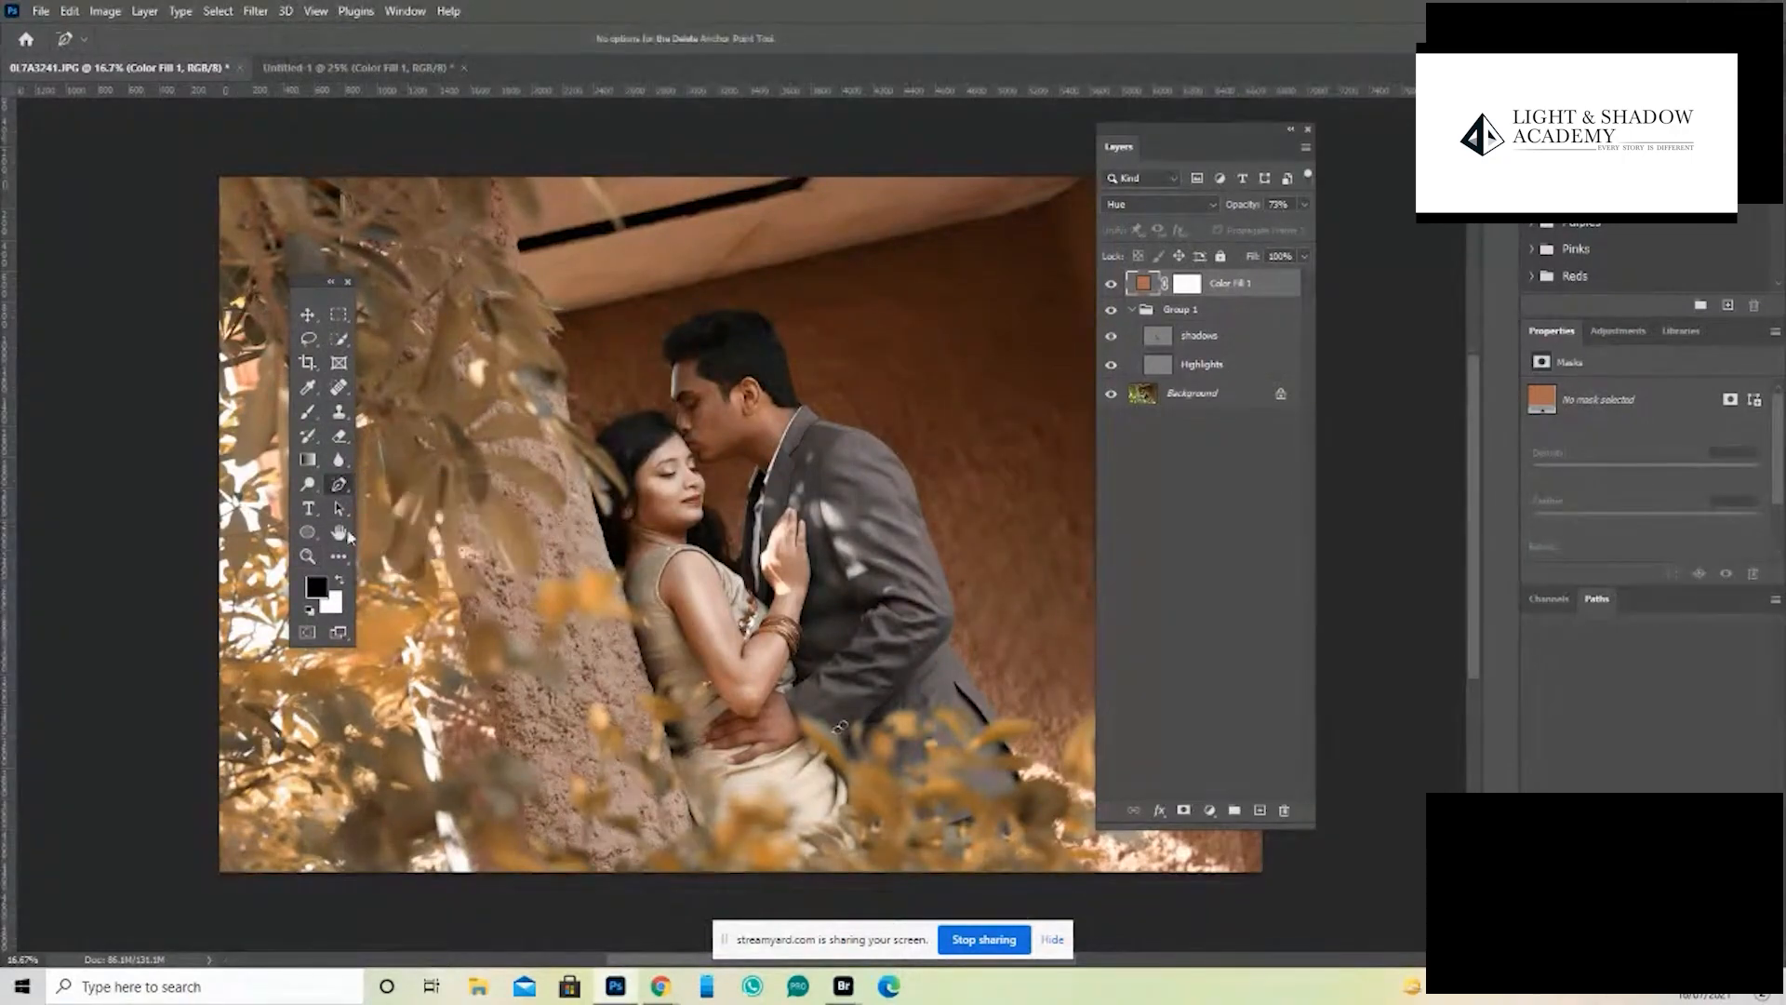
left_click(340, 485)
left_click(372, 485)
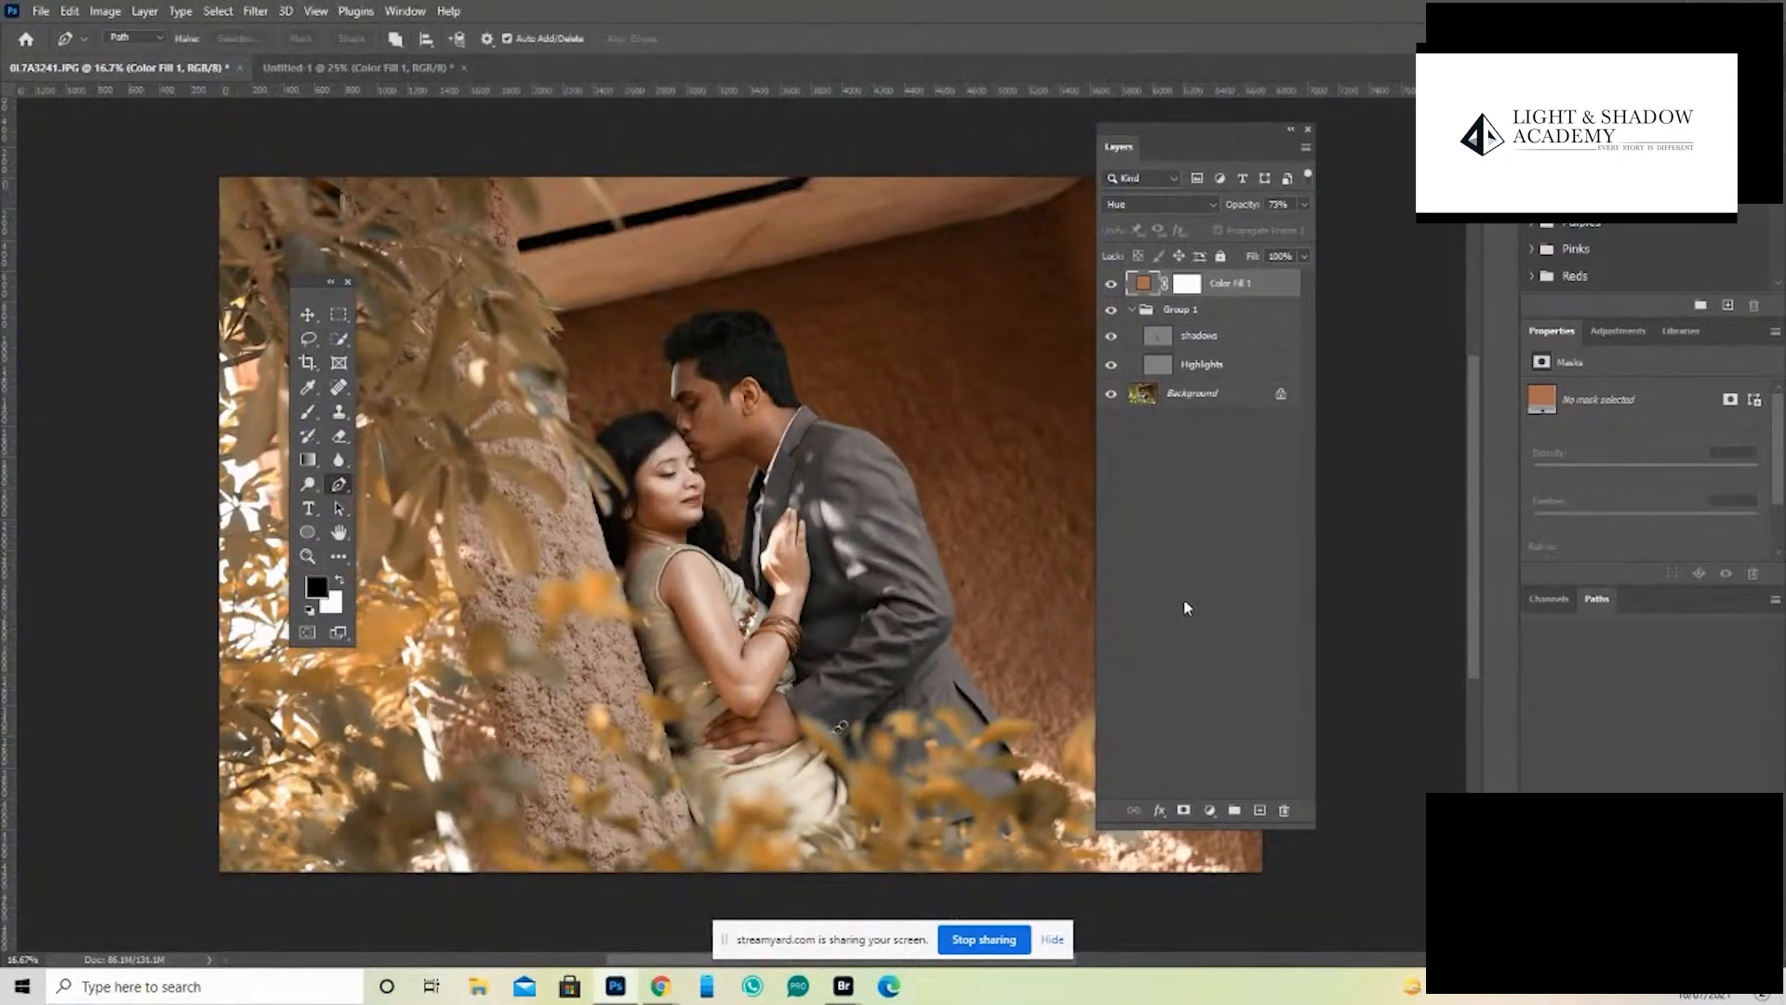
- Move the floating toolbar off the photo onto the empty area beside it
key("ctrl+minus")
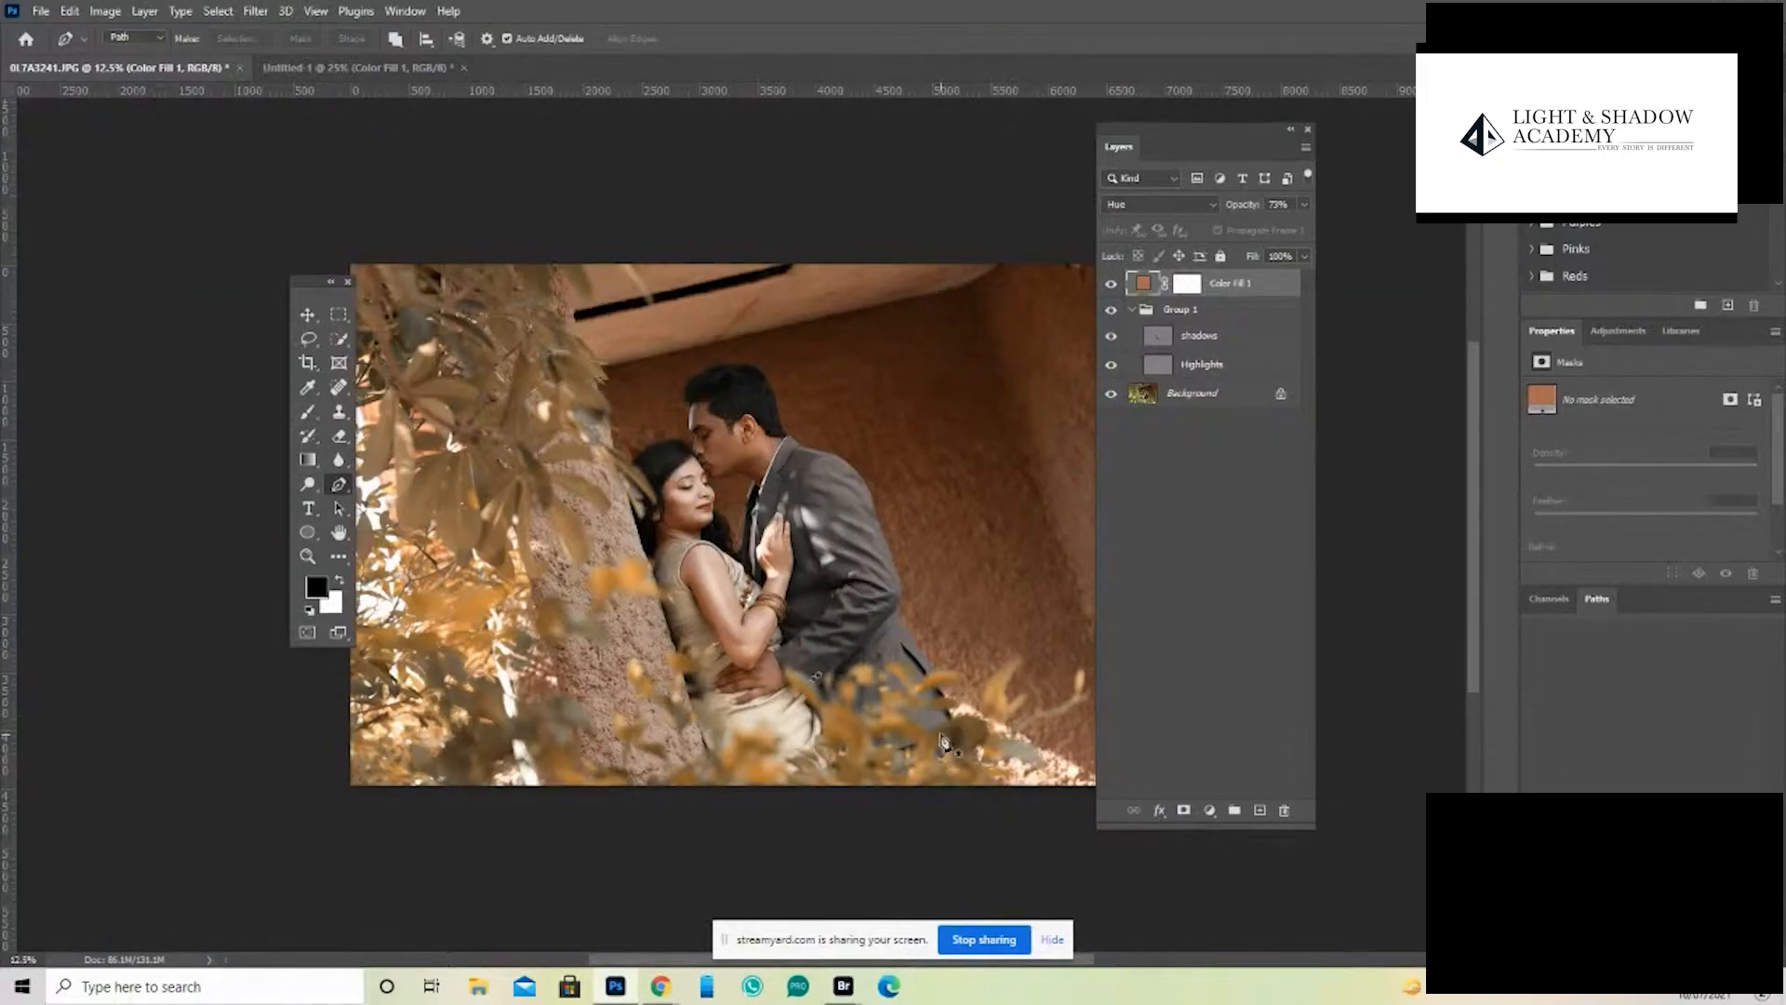
left_click_drag(307, 286, 211, 322)
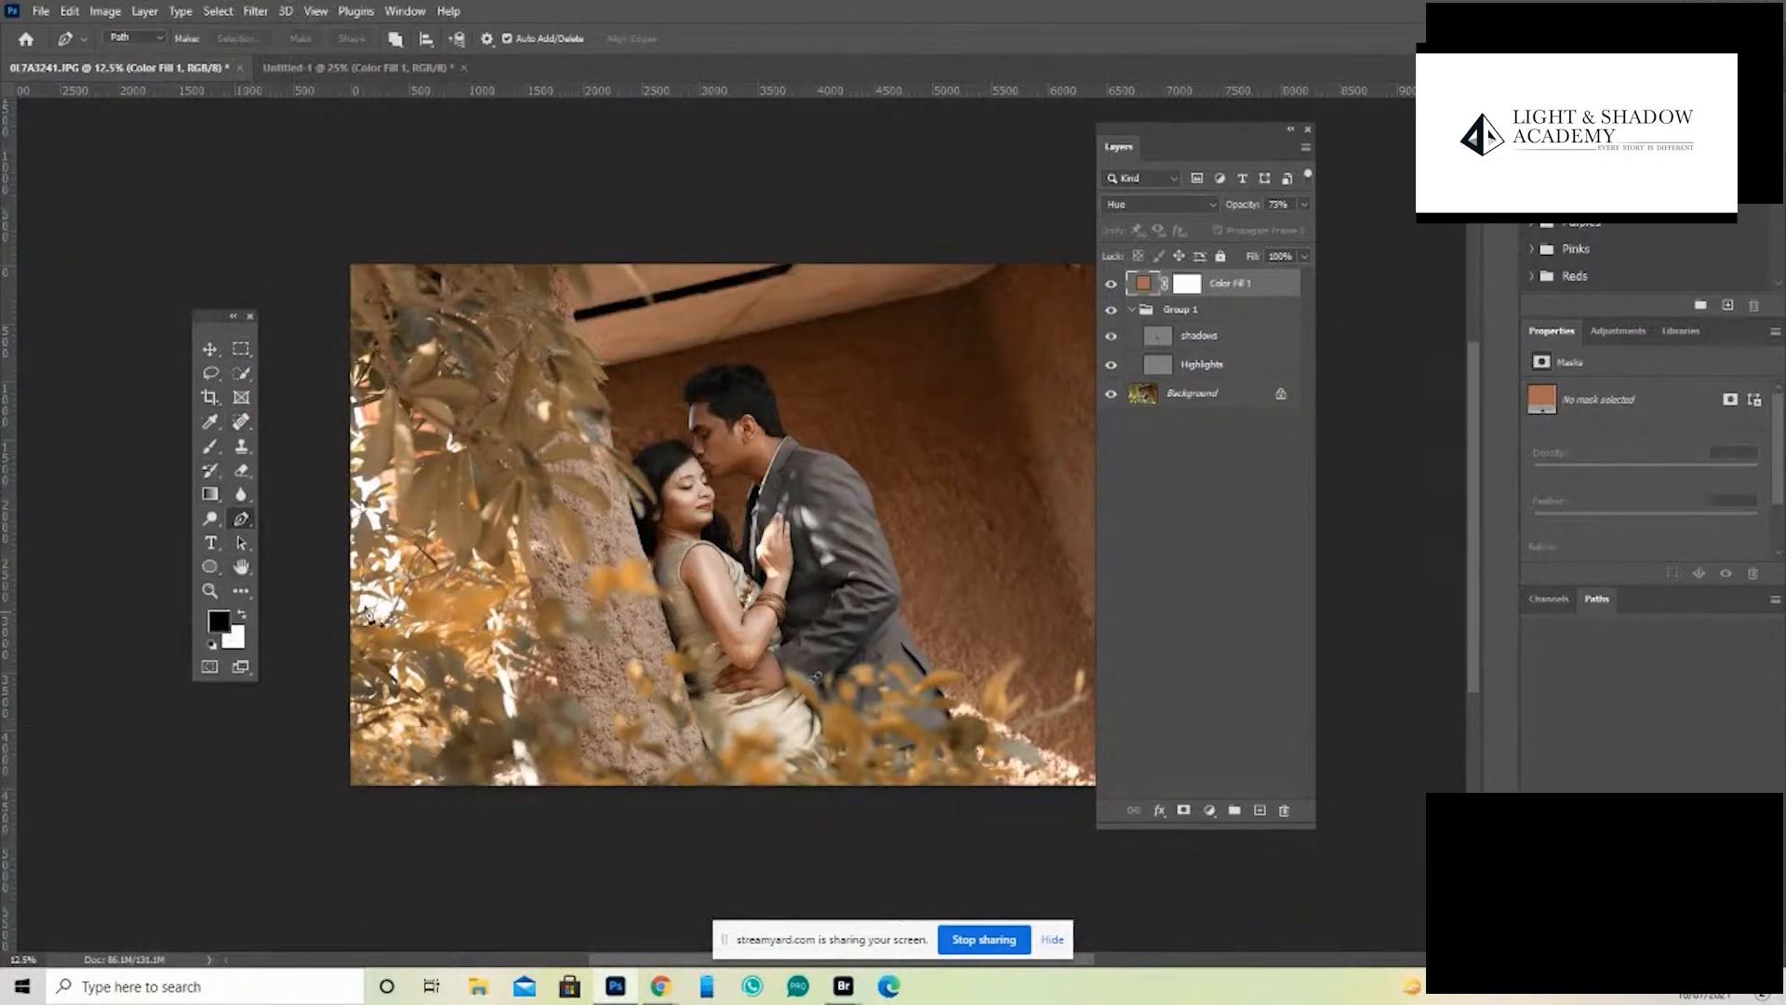
left_click(960, 942)
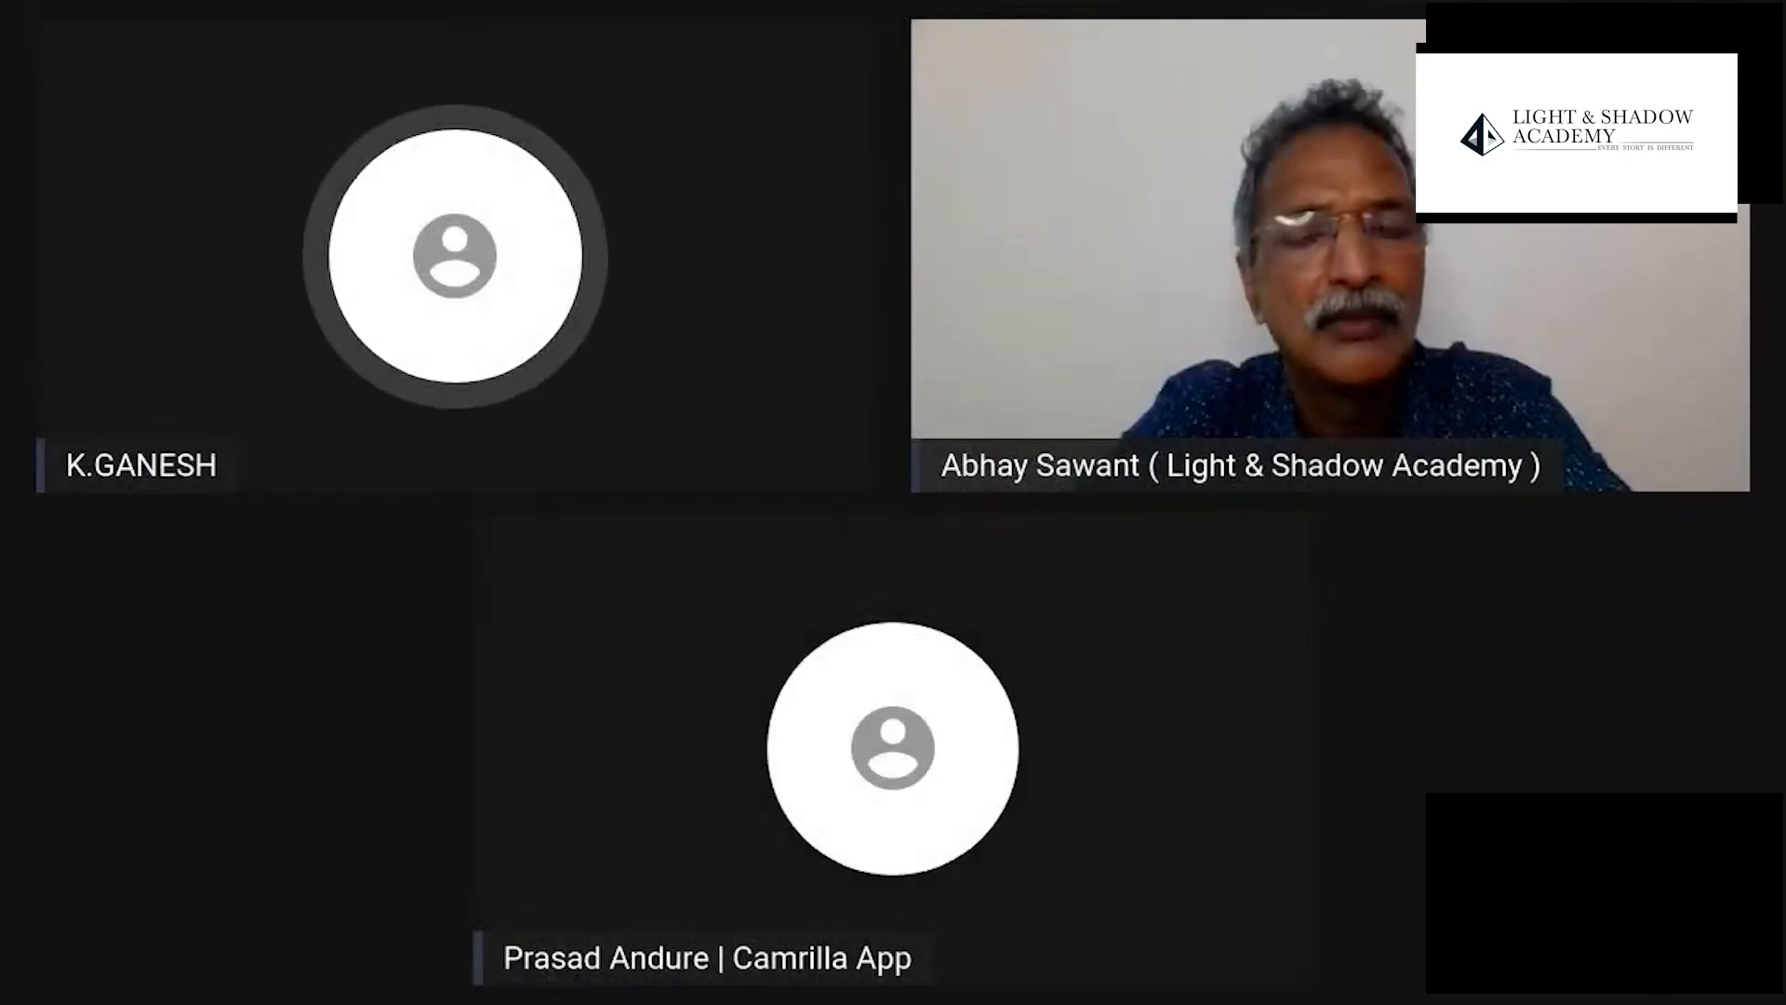